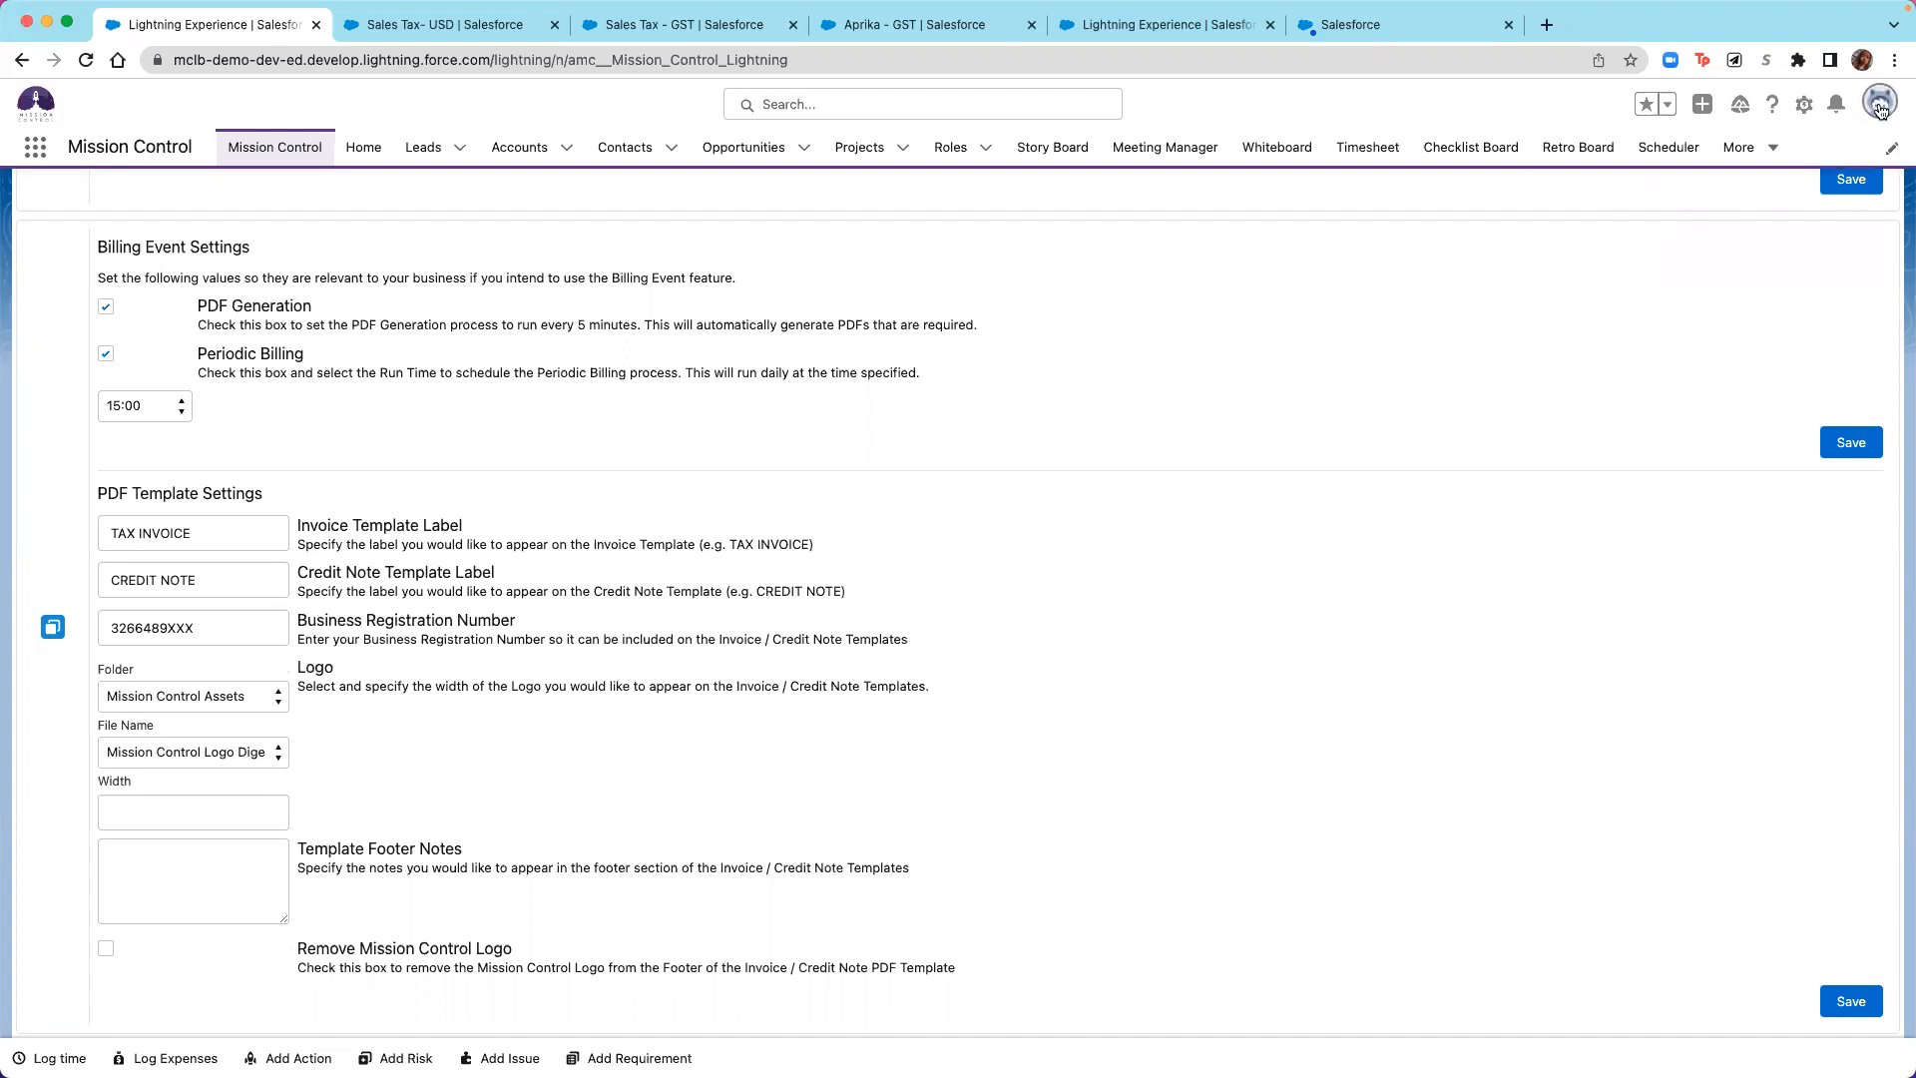
pyautogui.click(1880, 107)
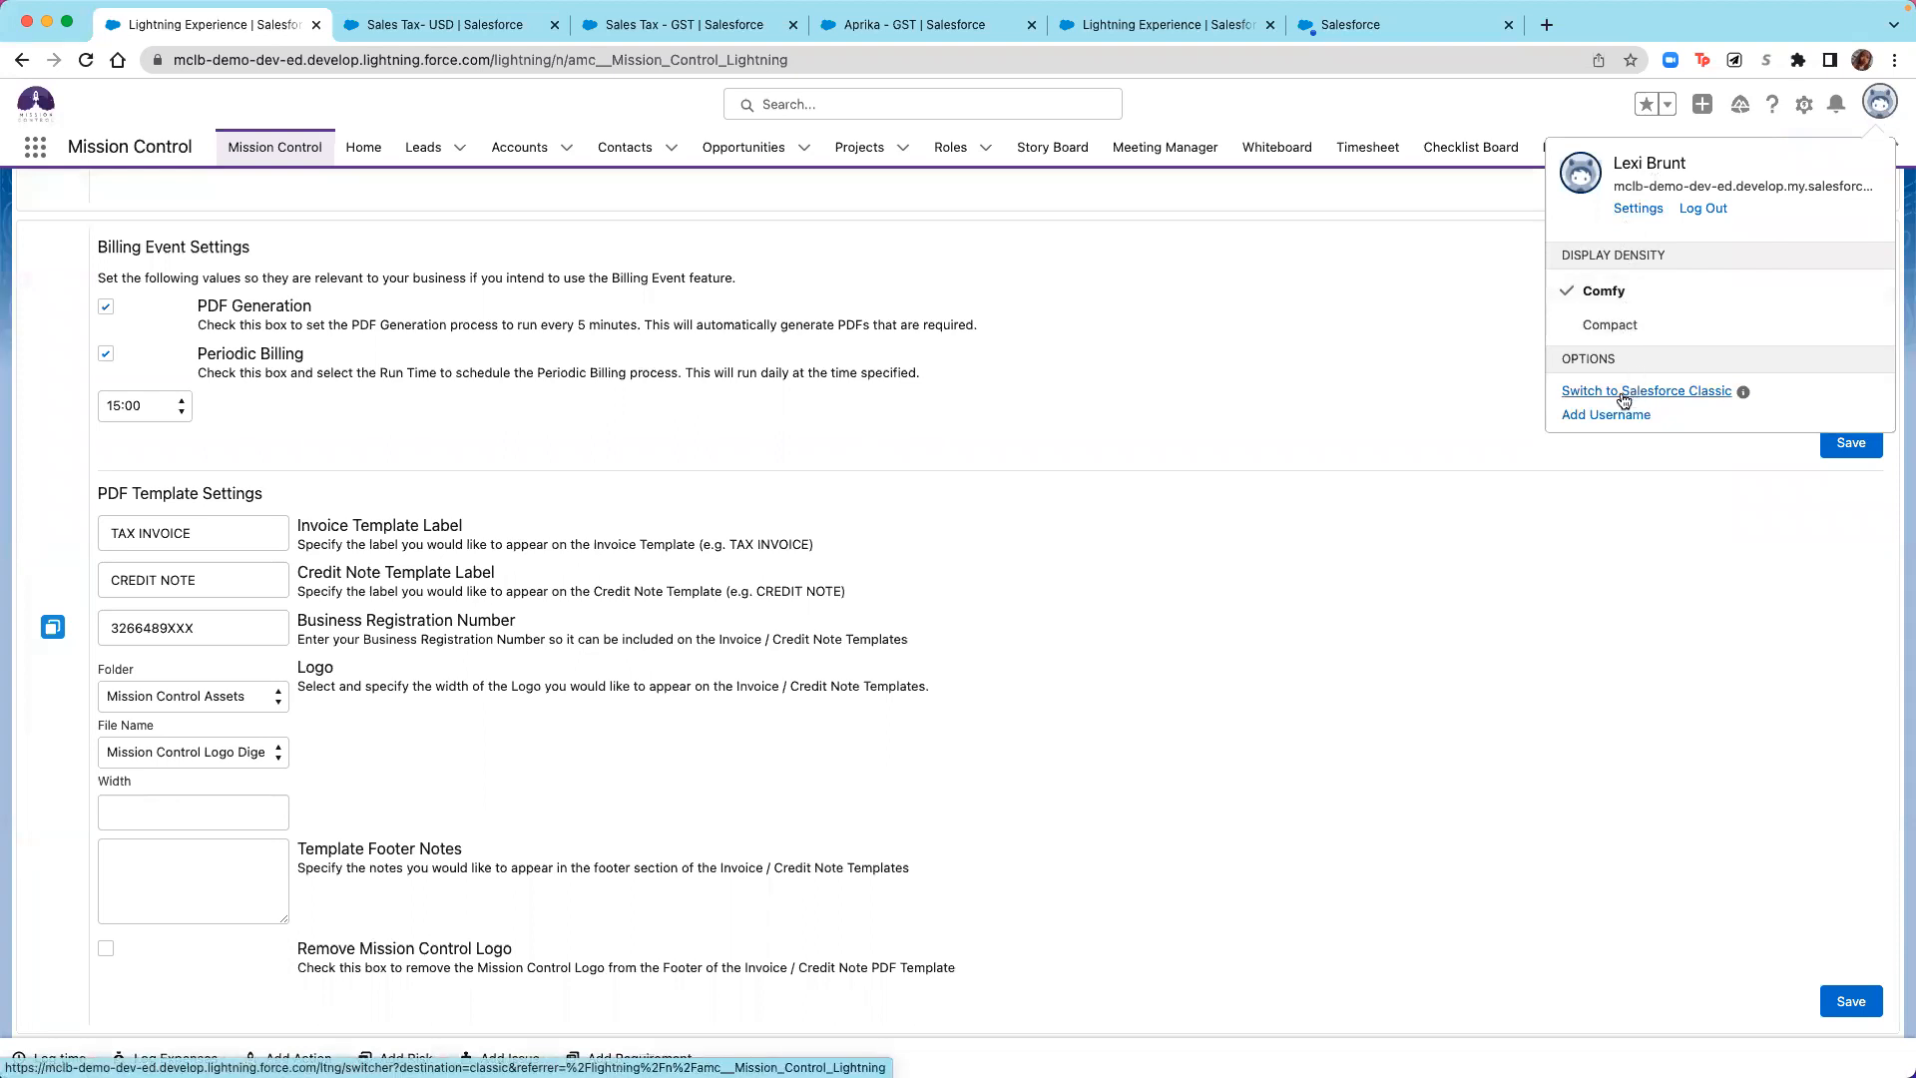
pyautogui.click(1442, 406)
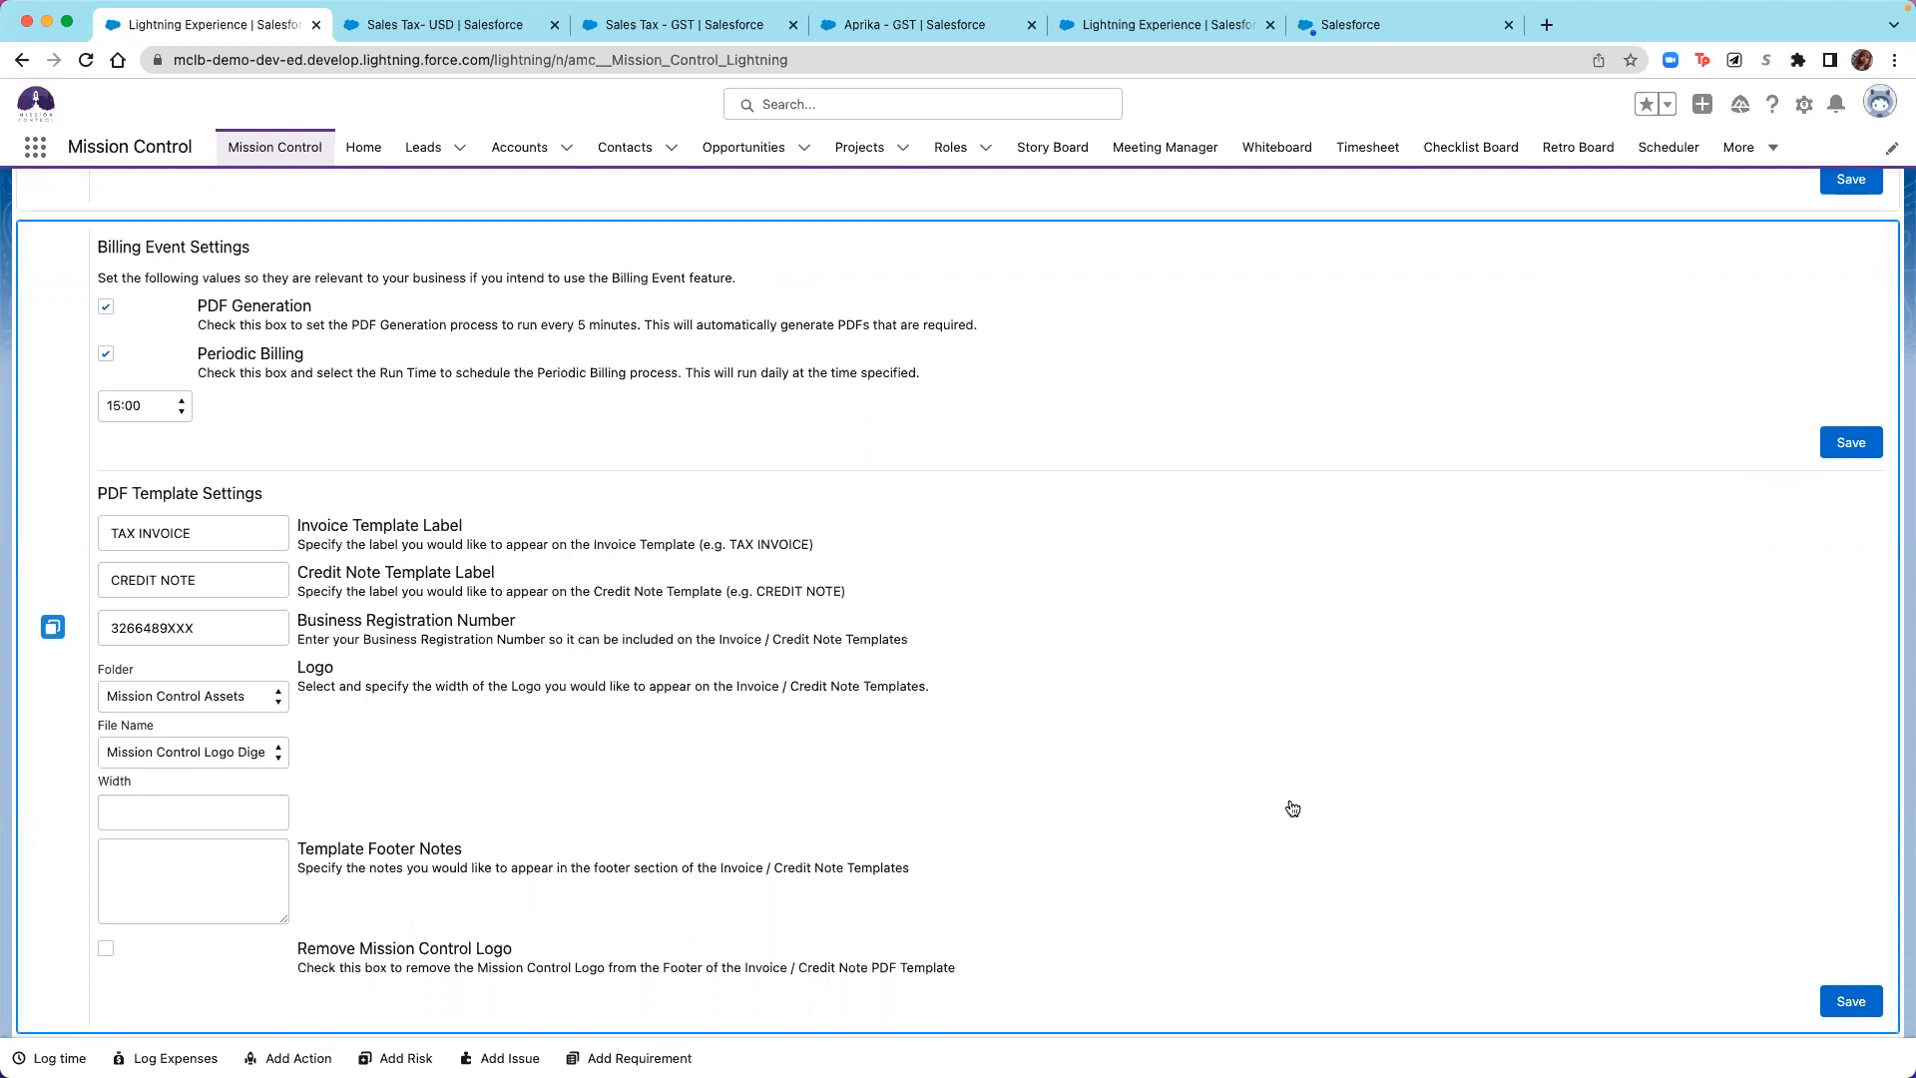
pyautogui.scroll(10, 1293, 808)
pyautogui.scroll(12, 1292, 807)
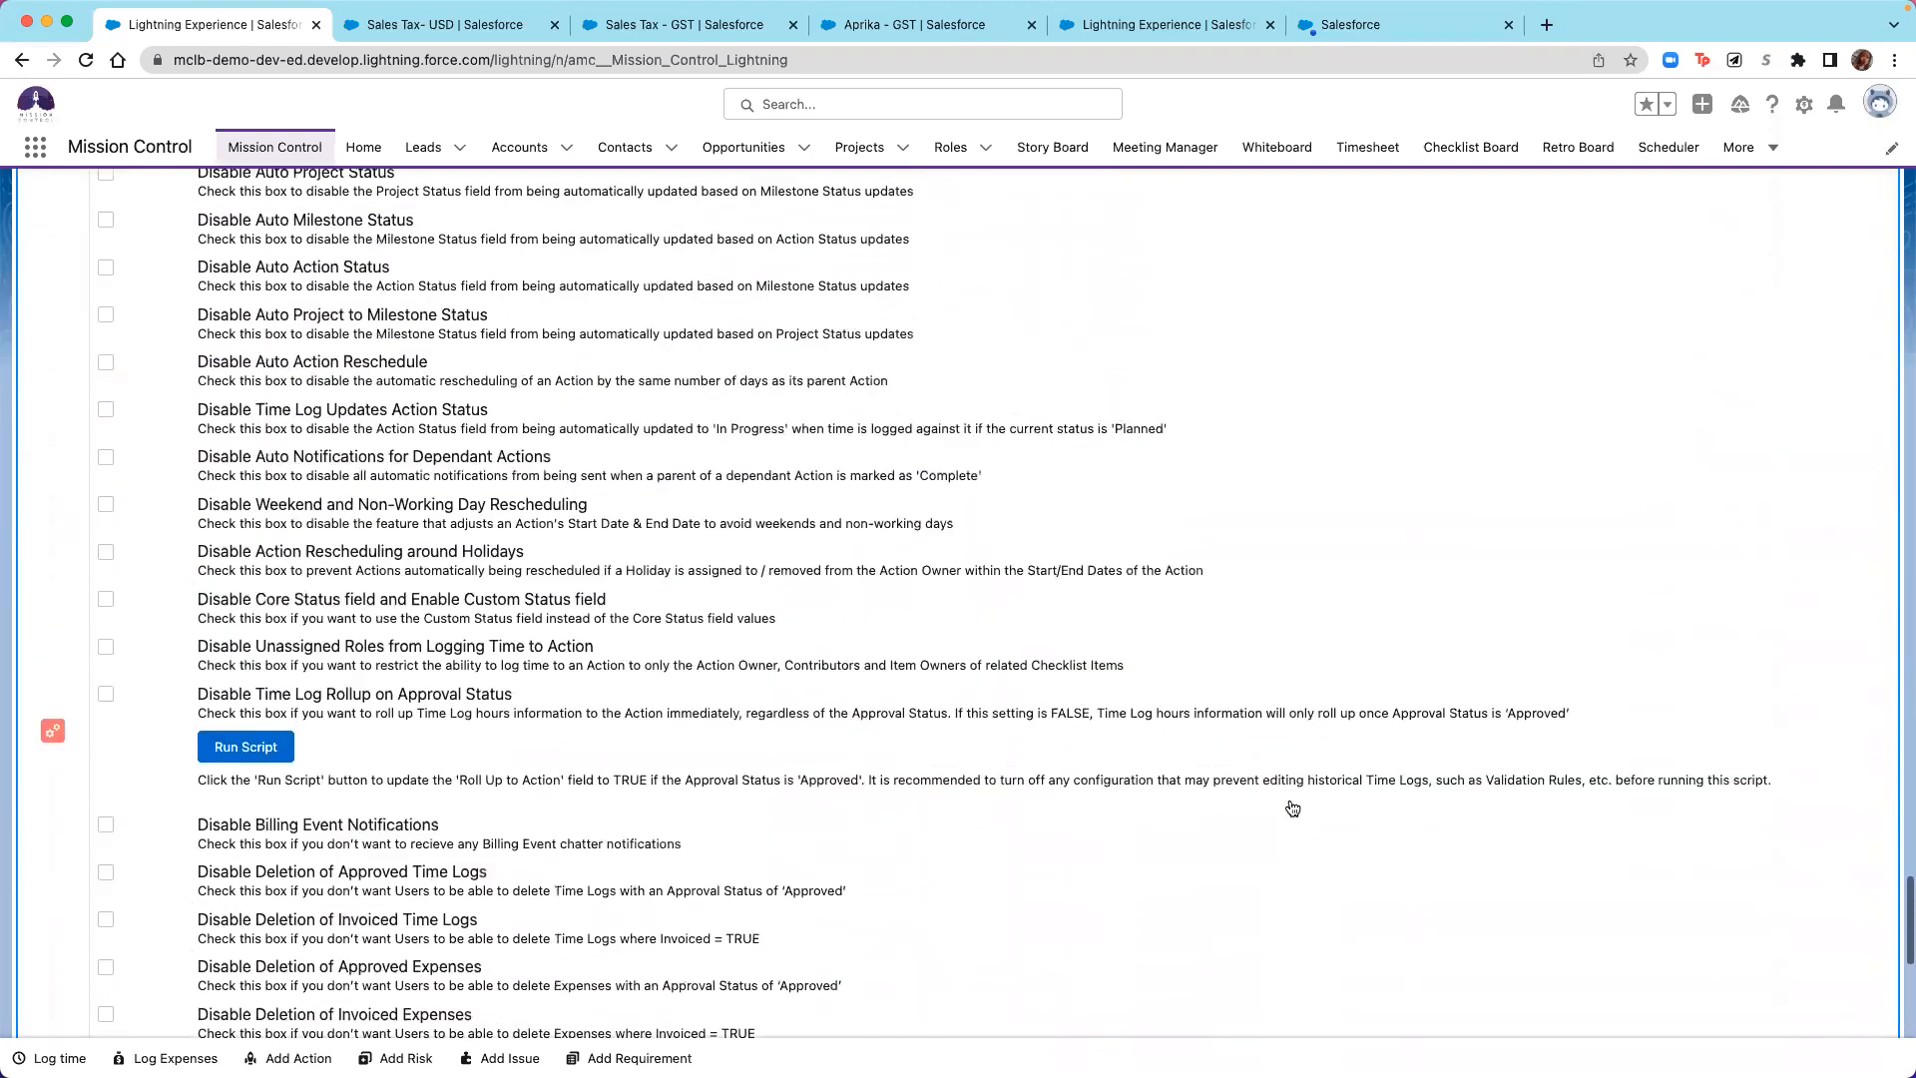
pyautogui.scroll(15, 1292, 807)
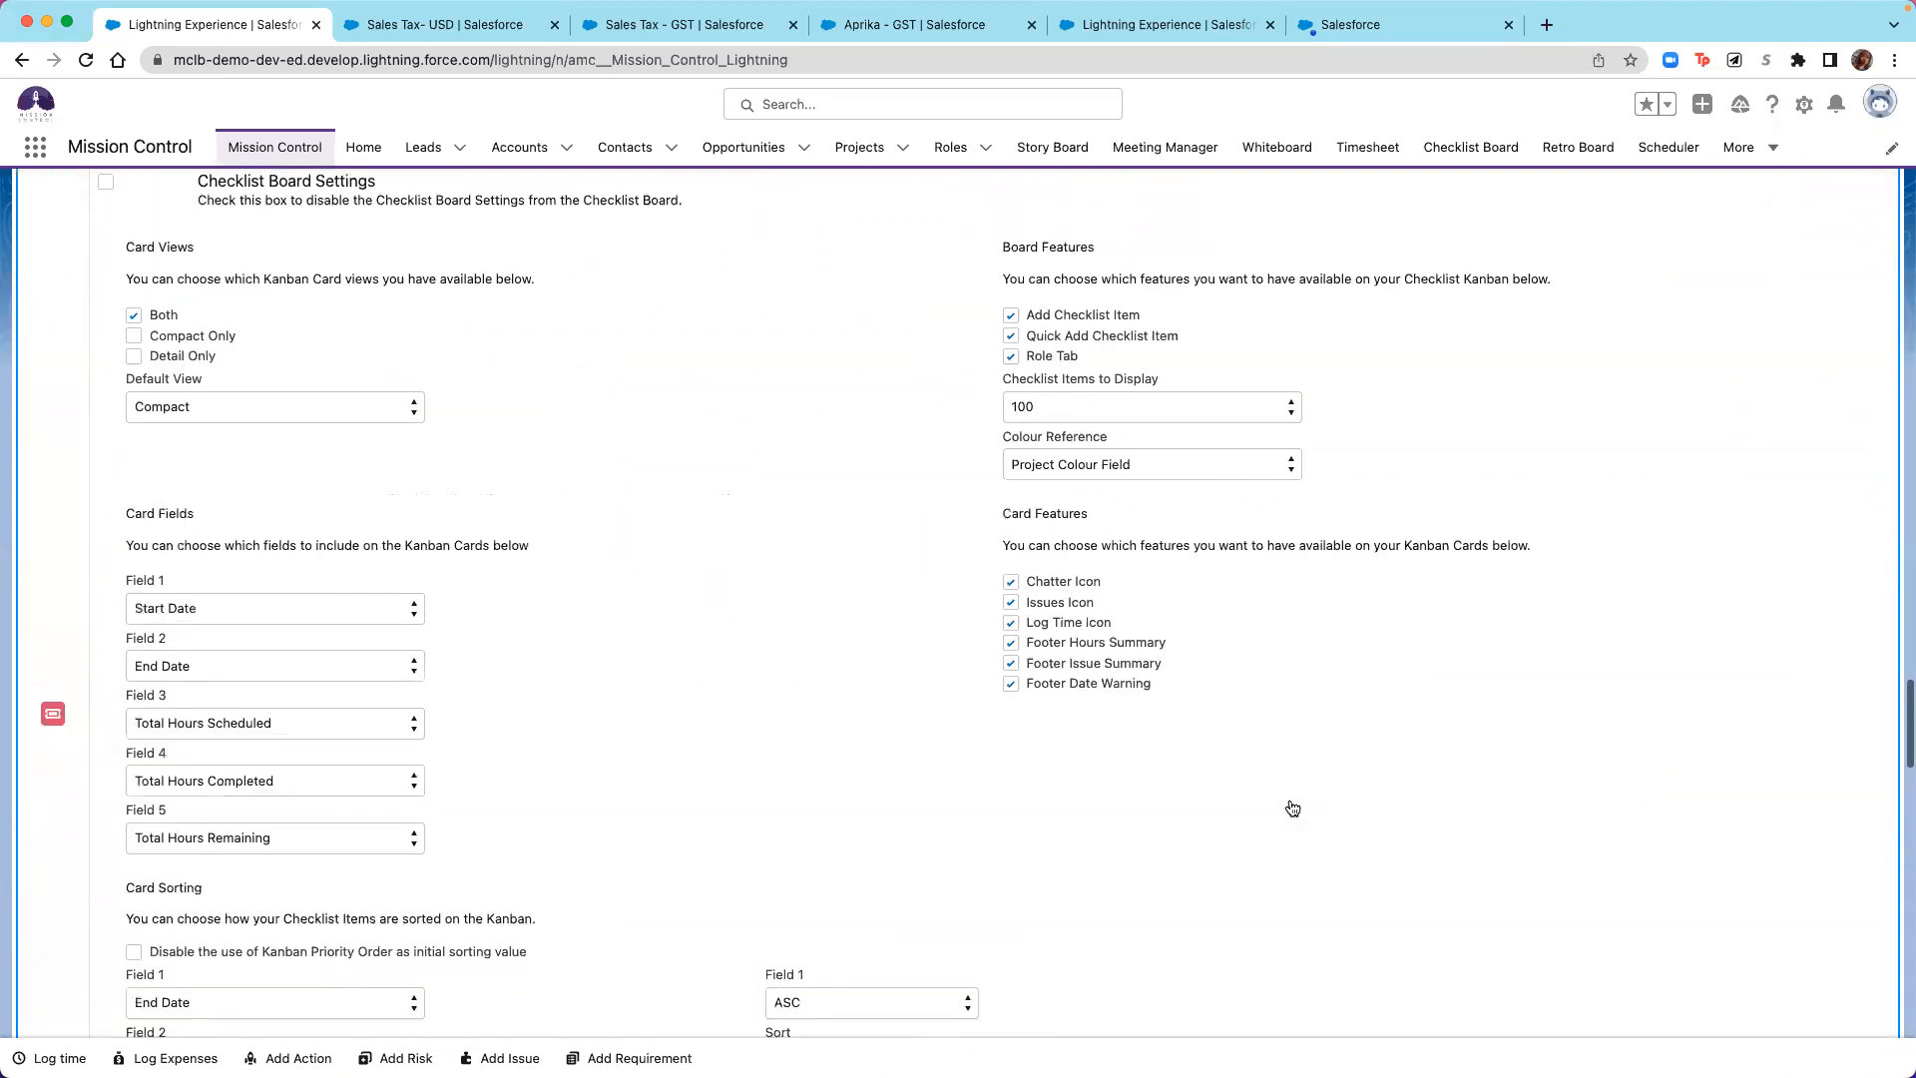
pyautogui.scroll(-20, 486, 623)
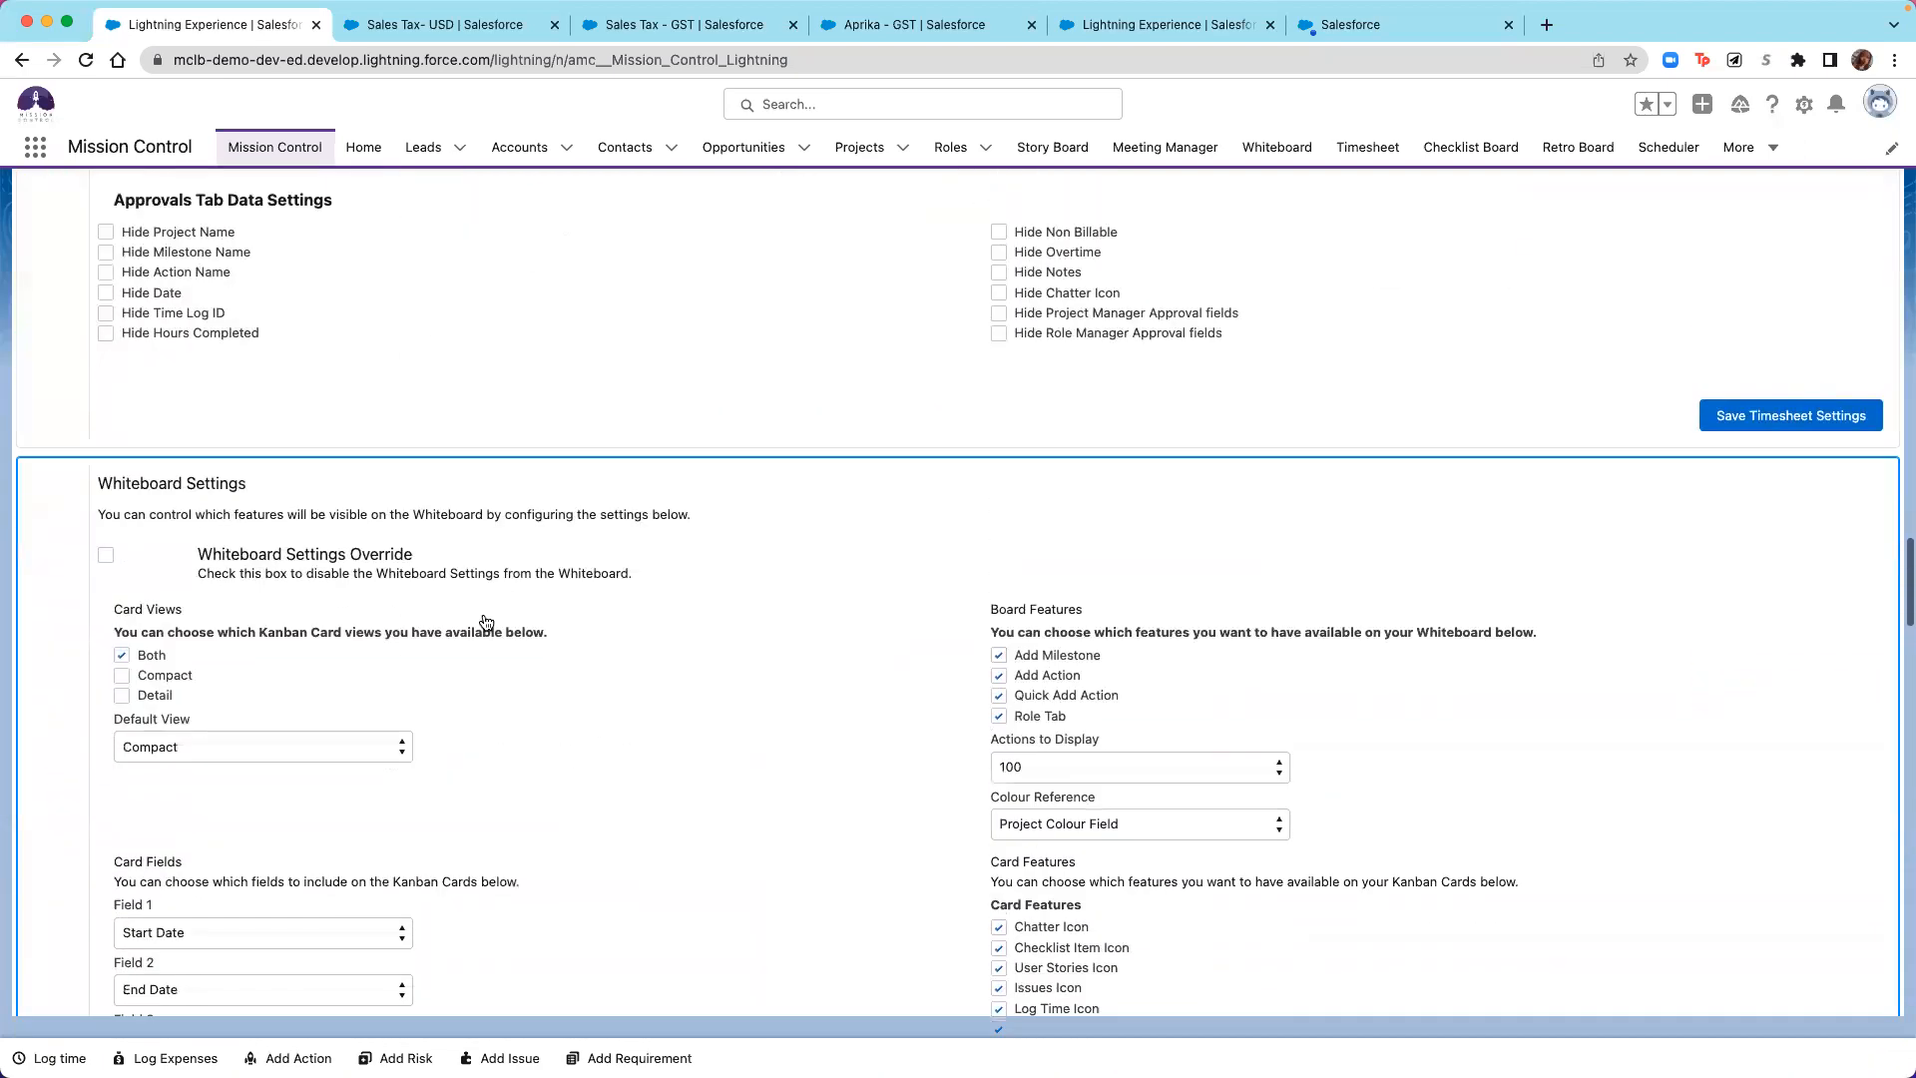
# Compare the details of the Sales Tax- USD and Sales Tax - GST tax rate records, returning to the USD record.
pyautogui.click(472, 27)
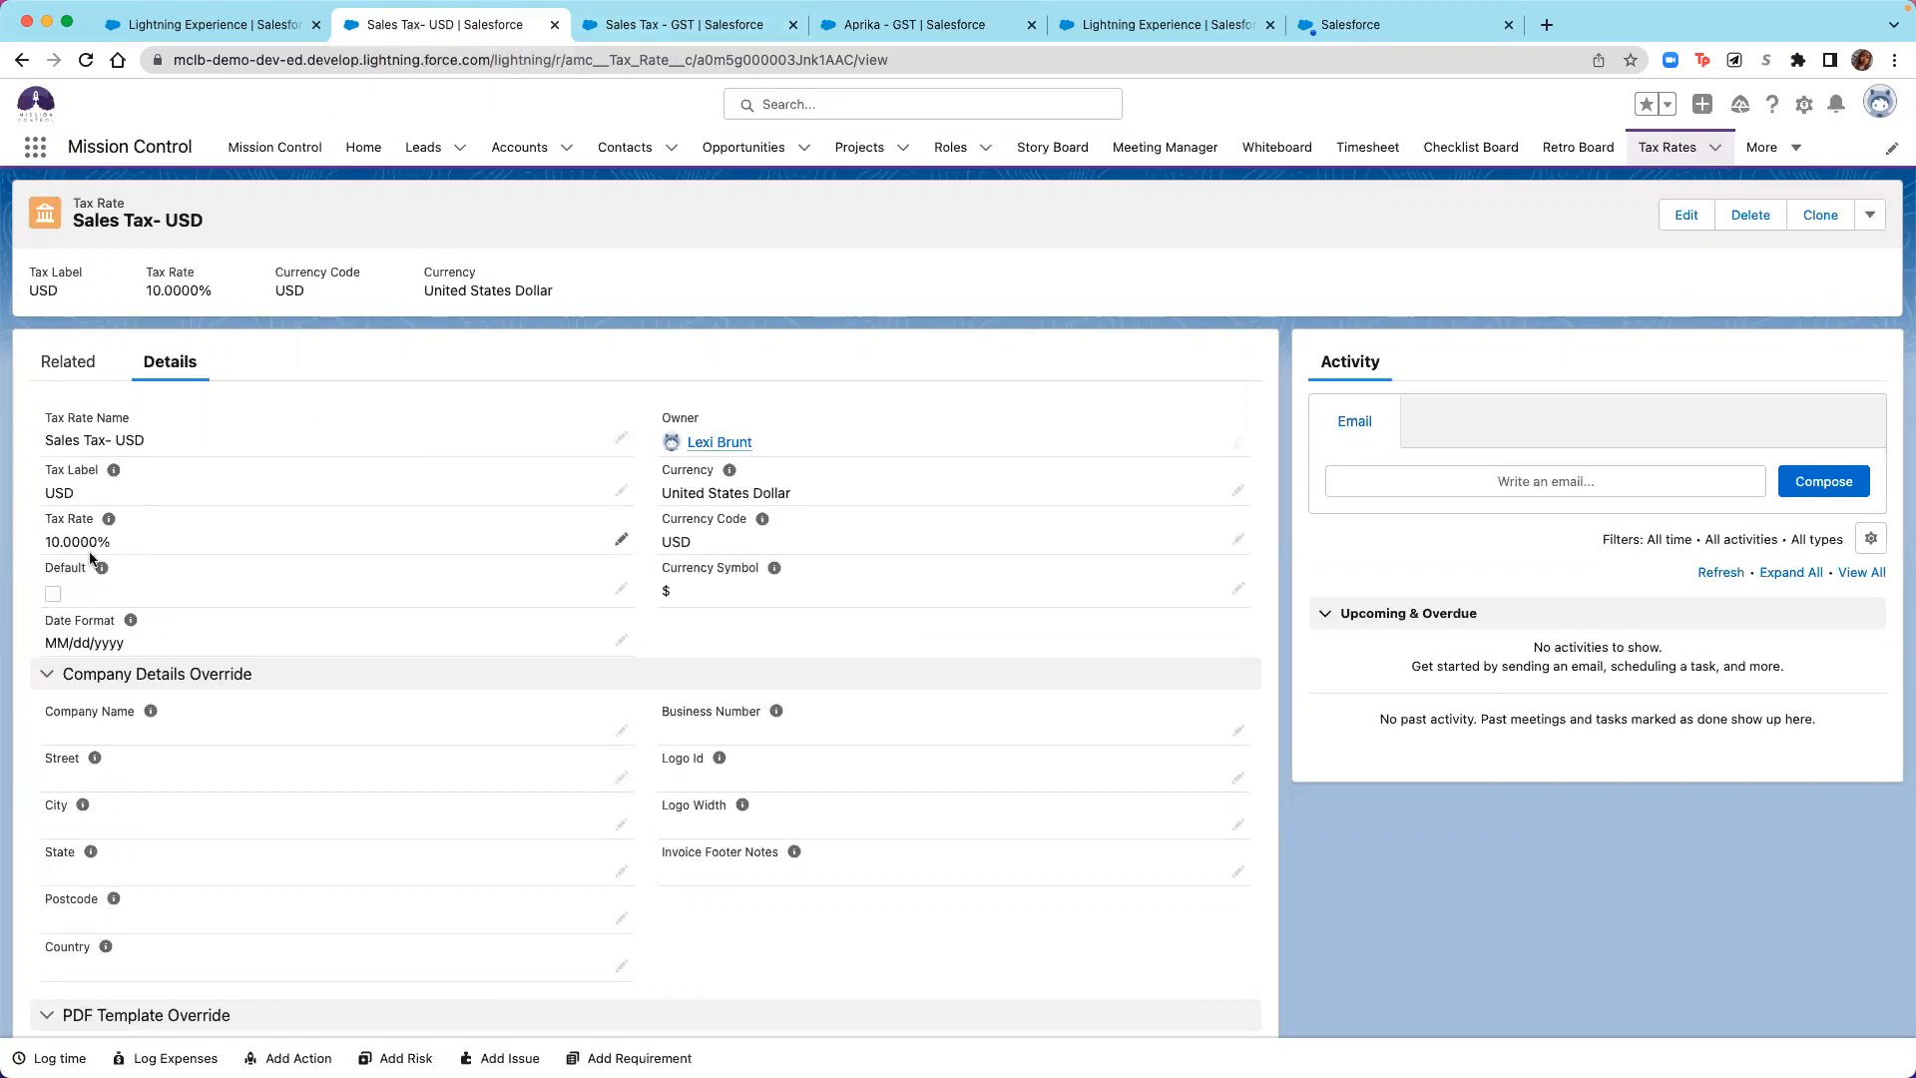
pyautogui.click(627, 32)
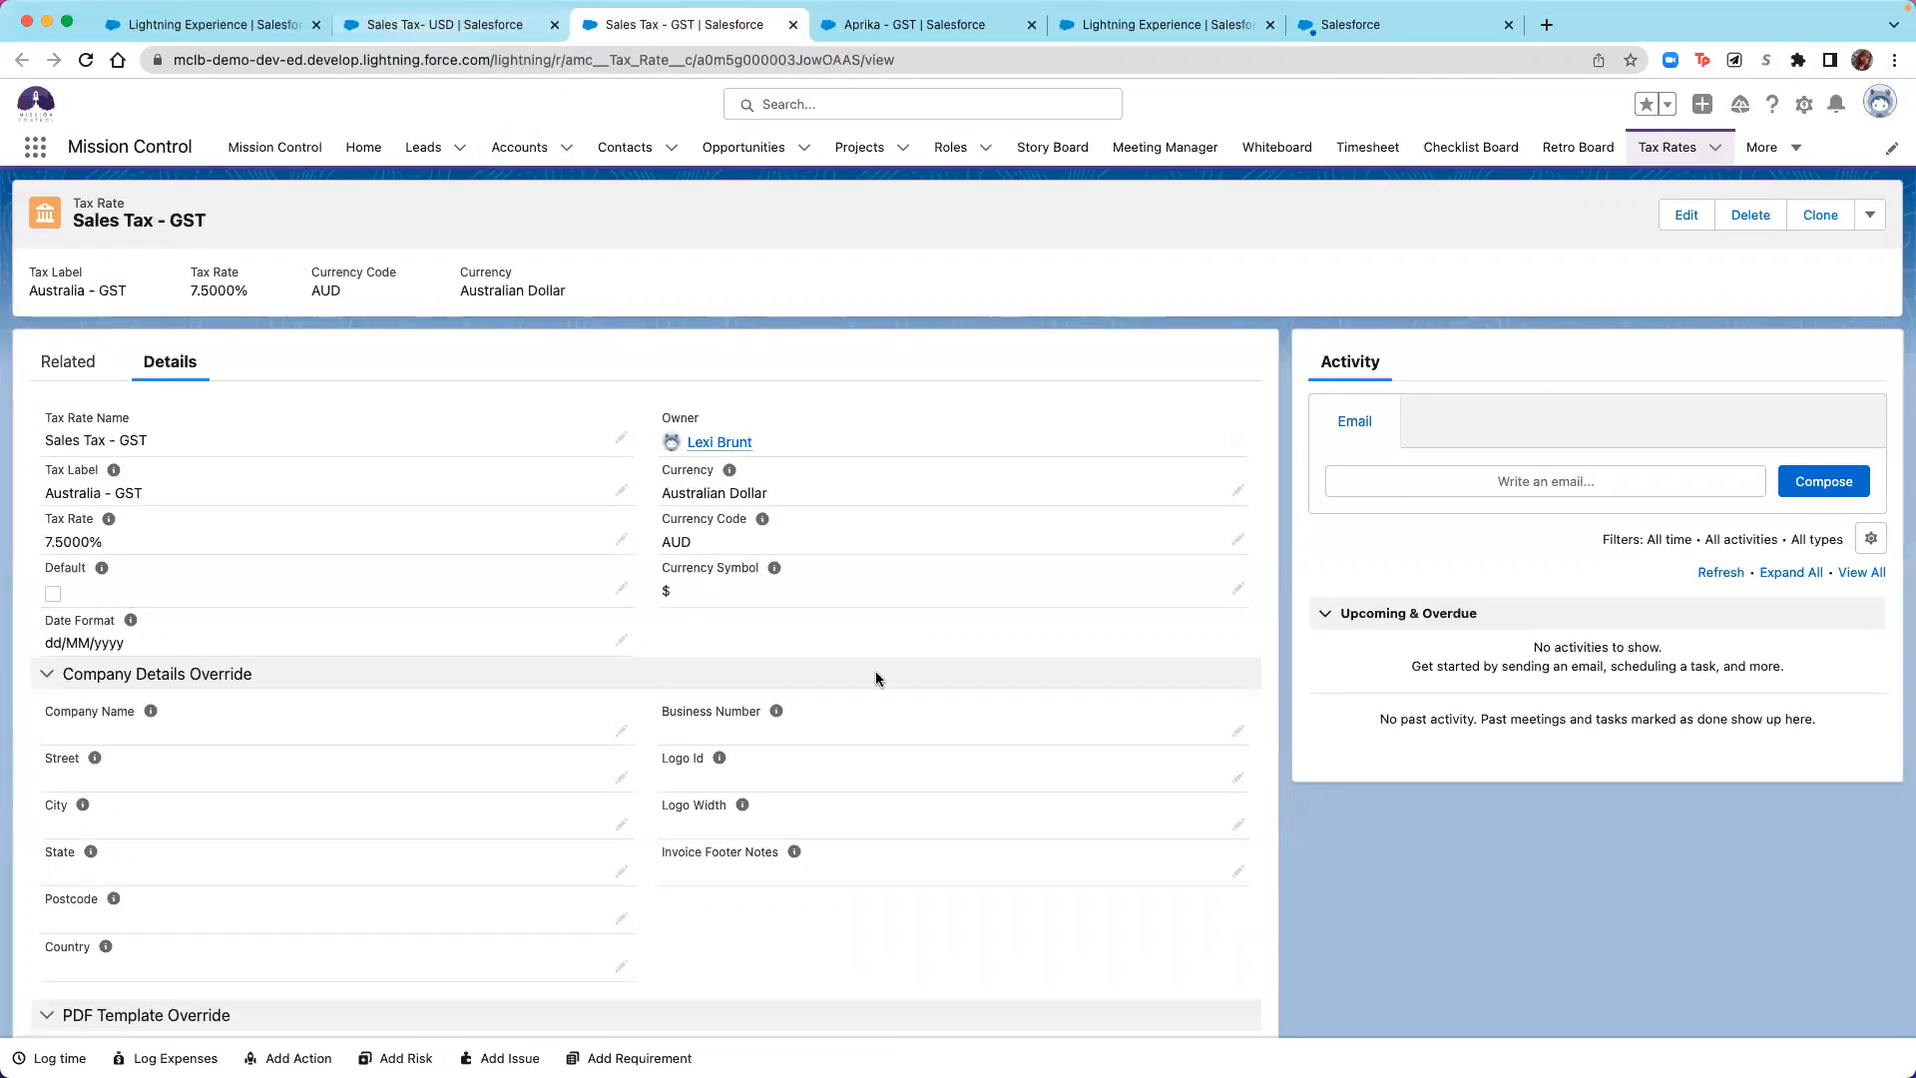
pyautogui.click(446, 27)
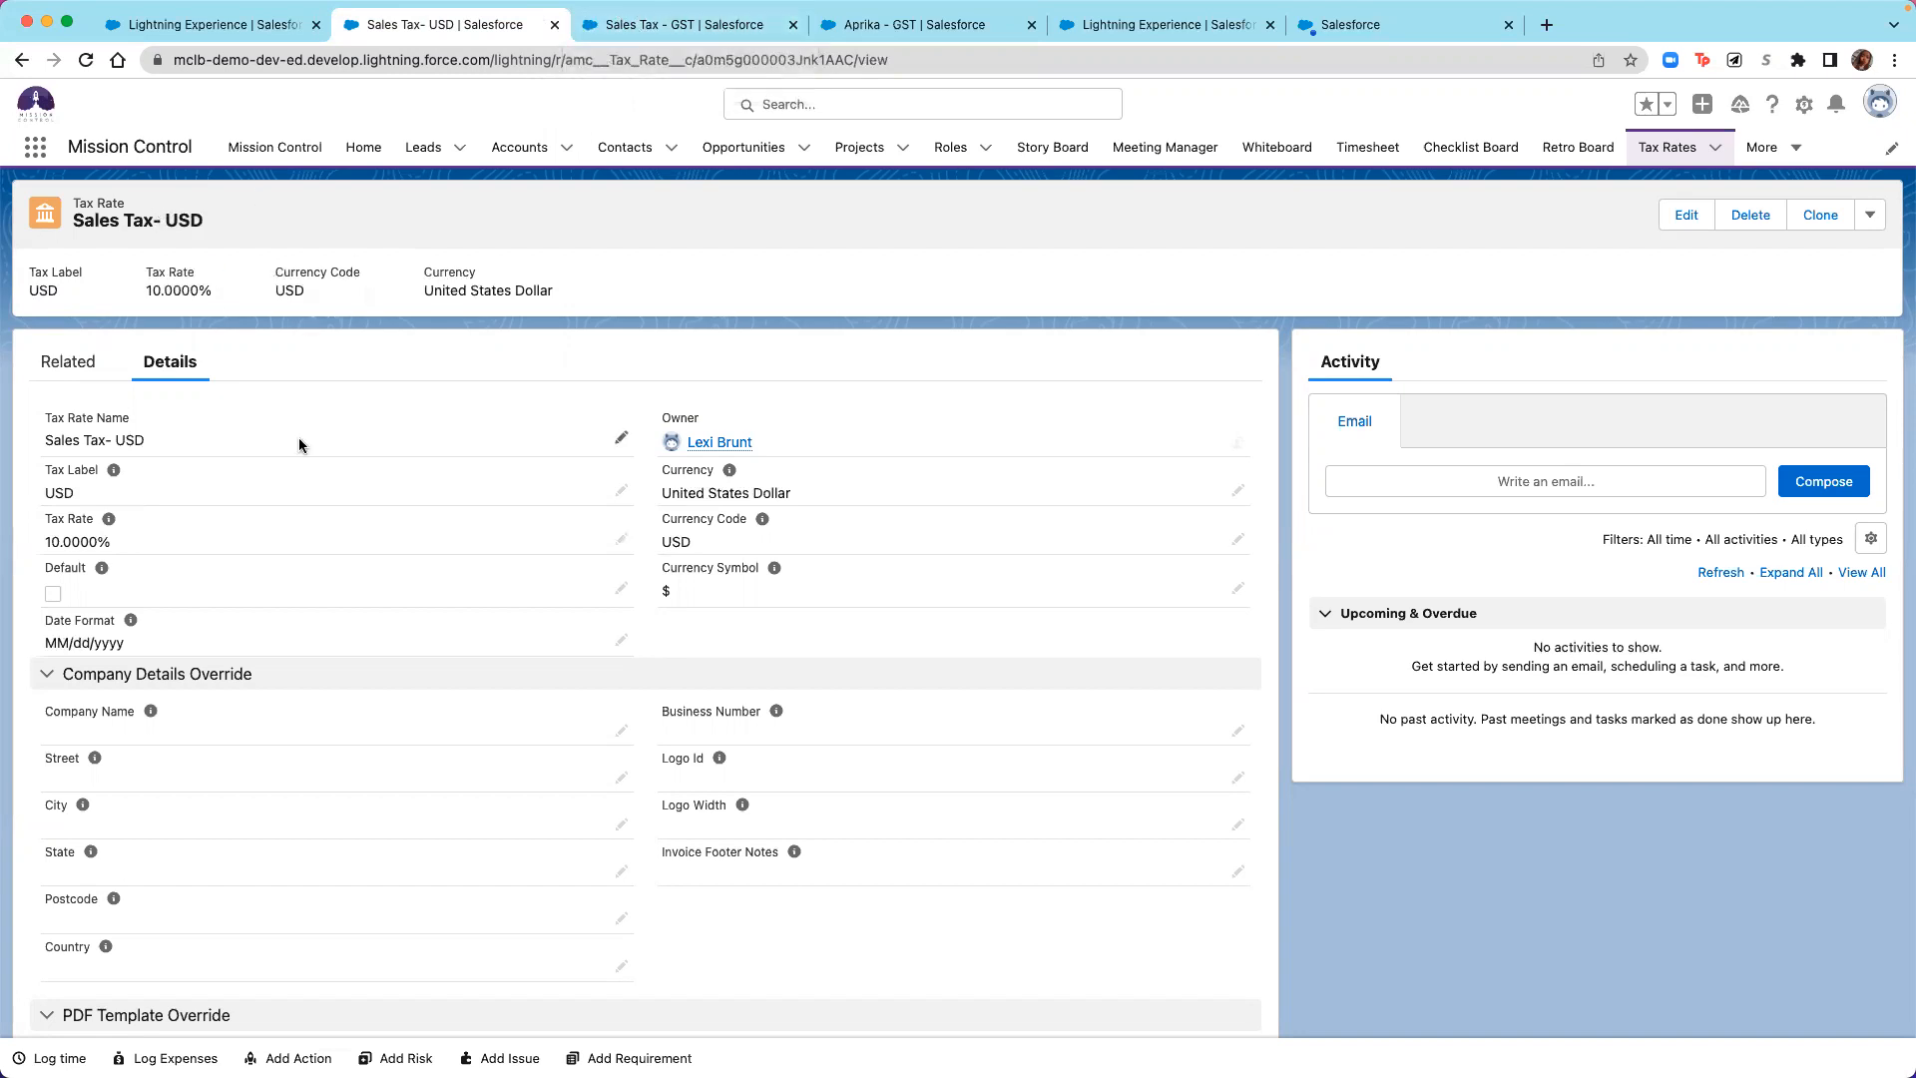
# Examine the date format, Company Details Override and PDF Template Override fields of Sales Tax- USD, and check them against the tax invoice PDF.
pyautogui.scroll(-1, 307, 449)
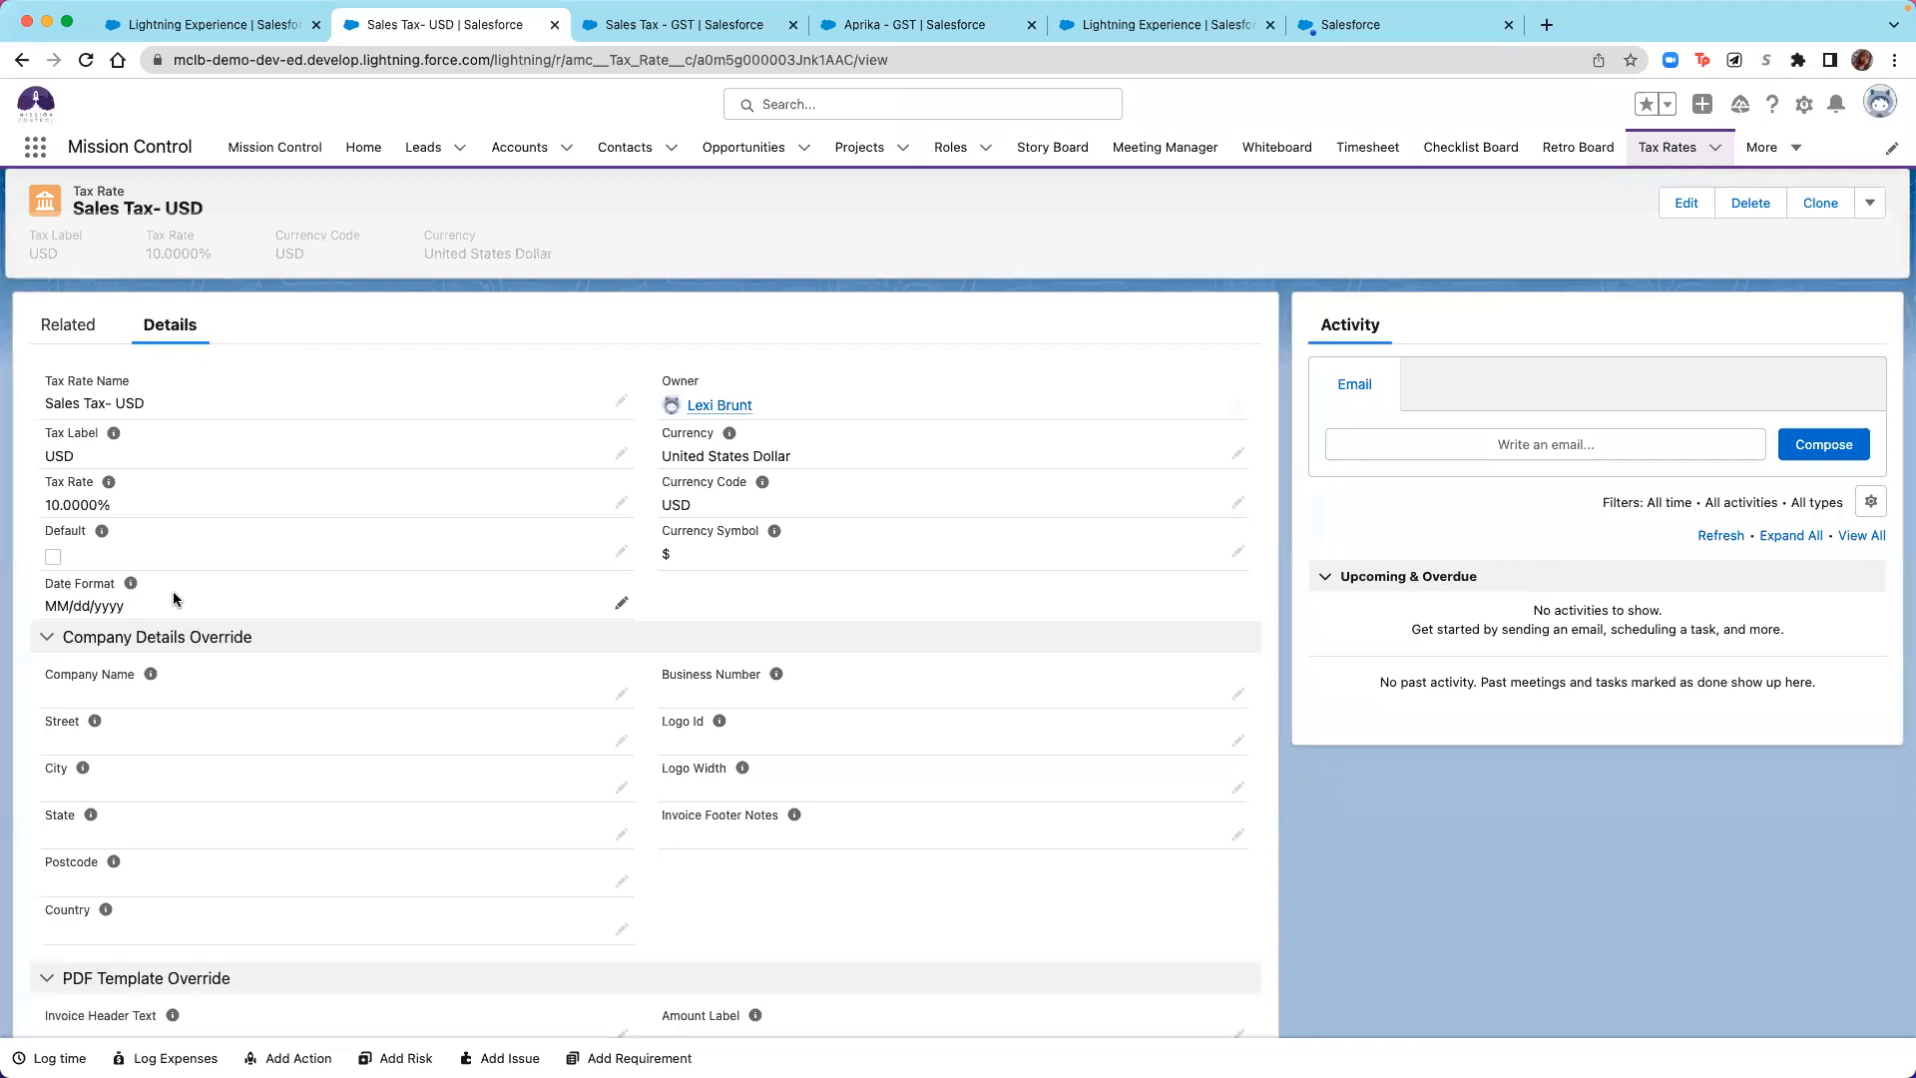
pyautogui.moveTo(44, 602); pyautogui.dragTo(64, 600)
pyautogui.scroll(-1, 100, 609)
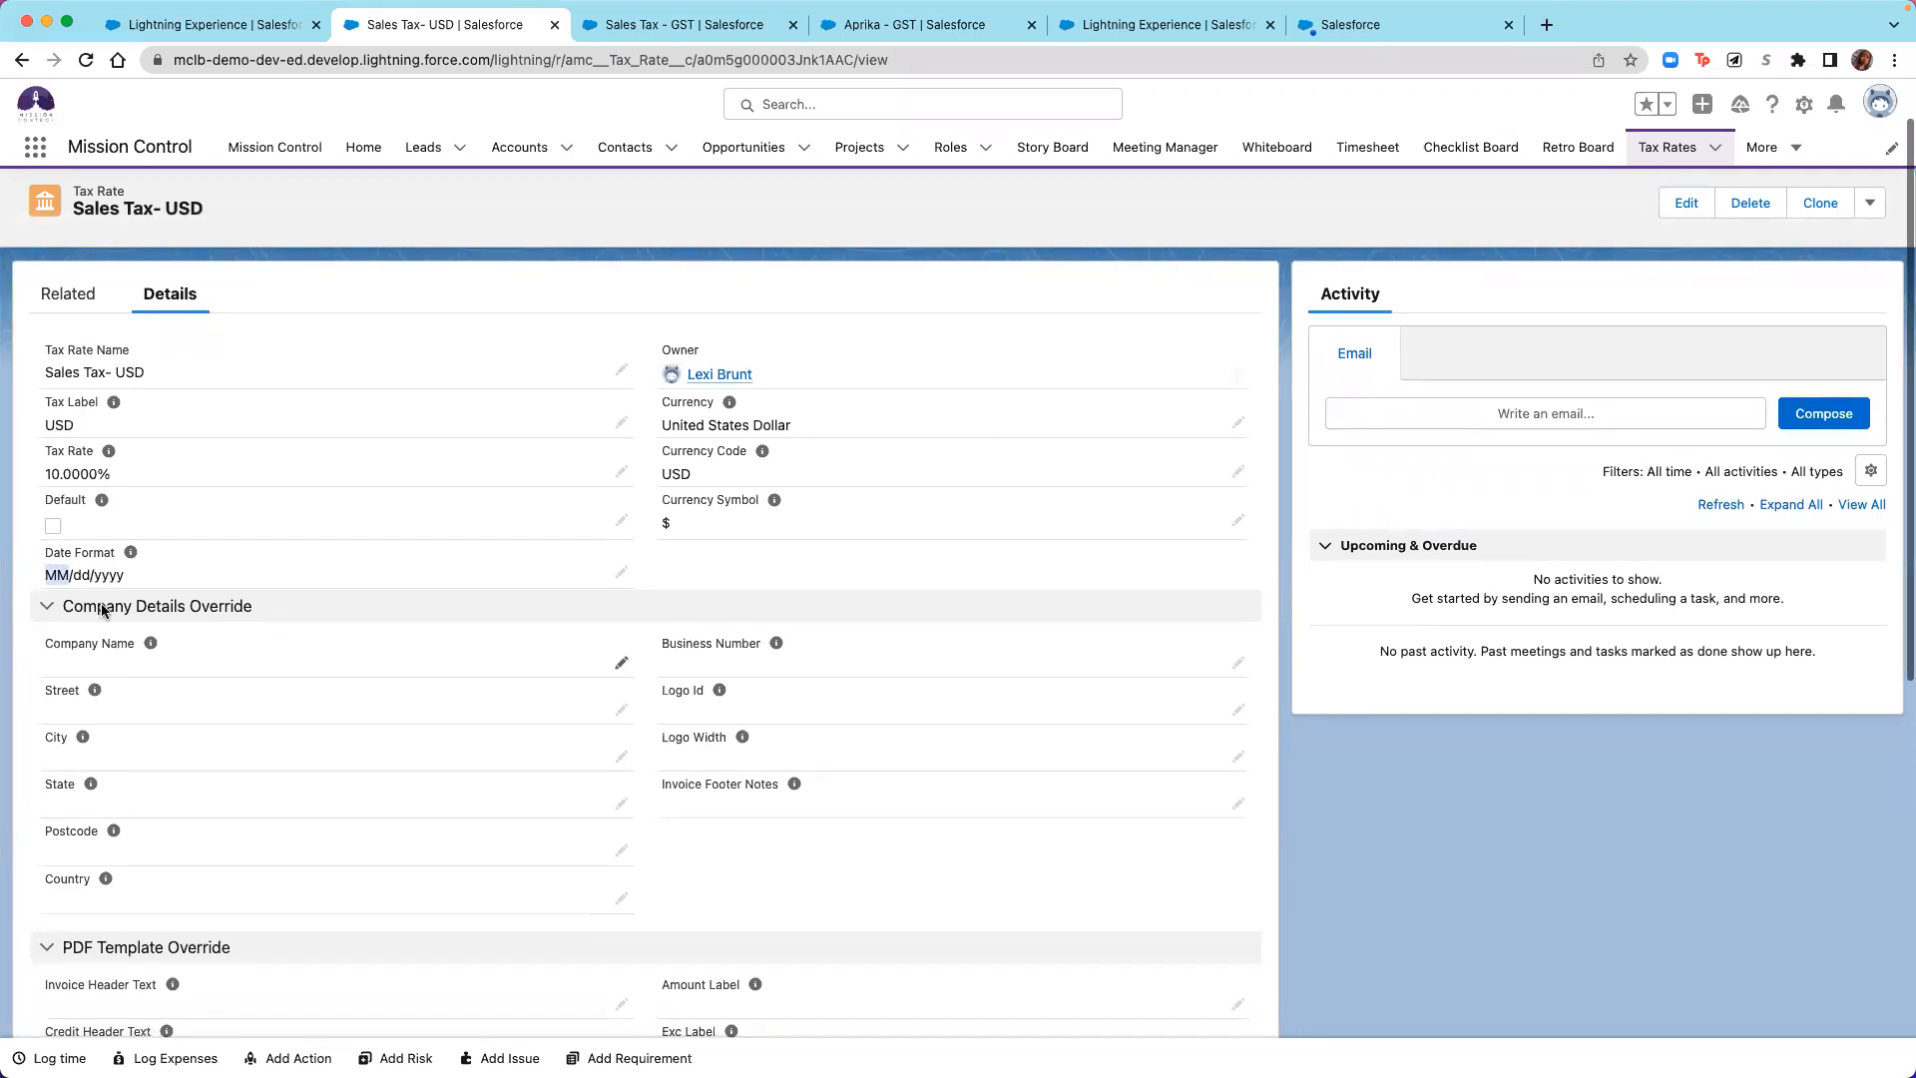
pyautogui.scroll(-3, 212, 653)
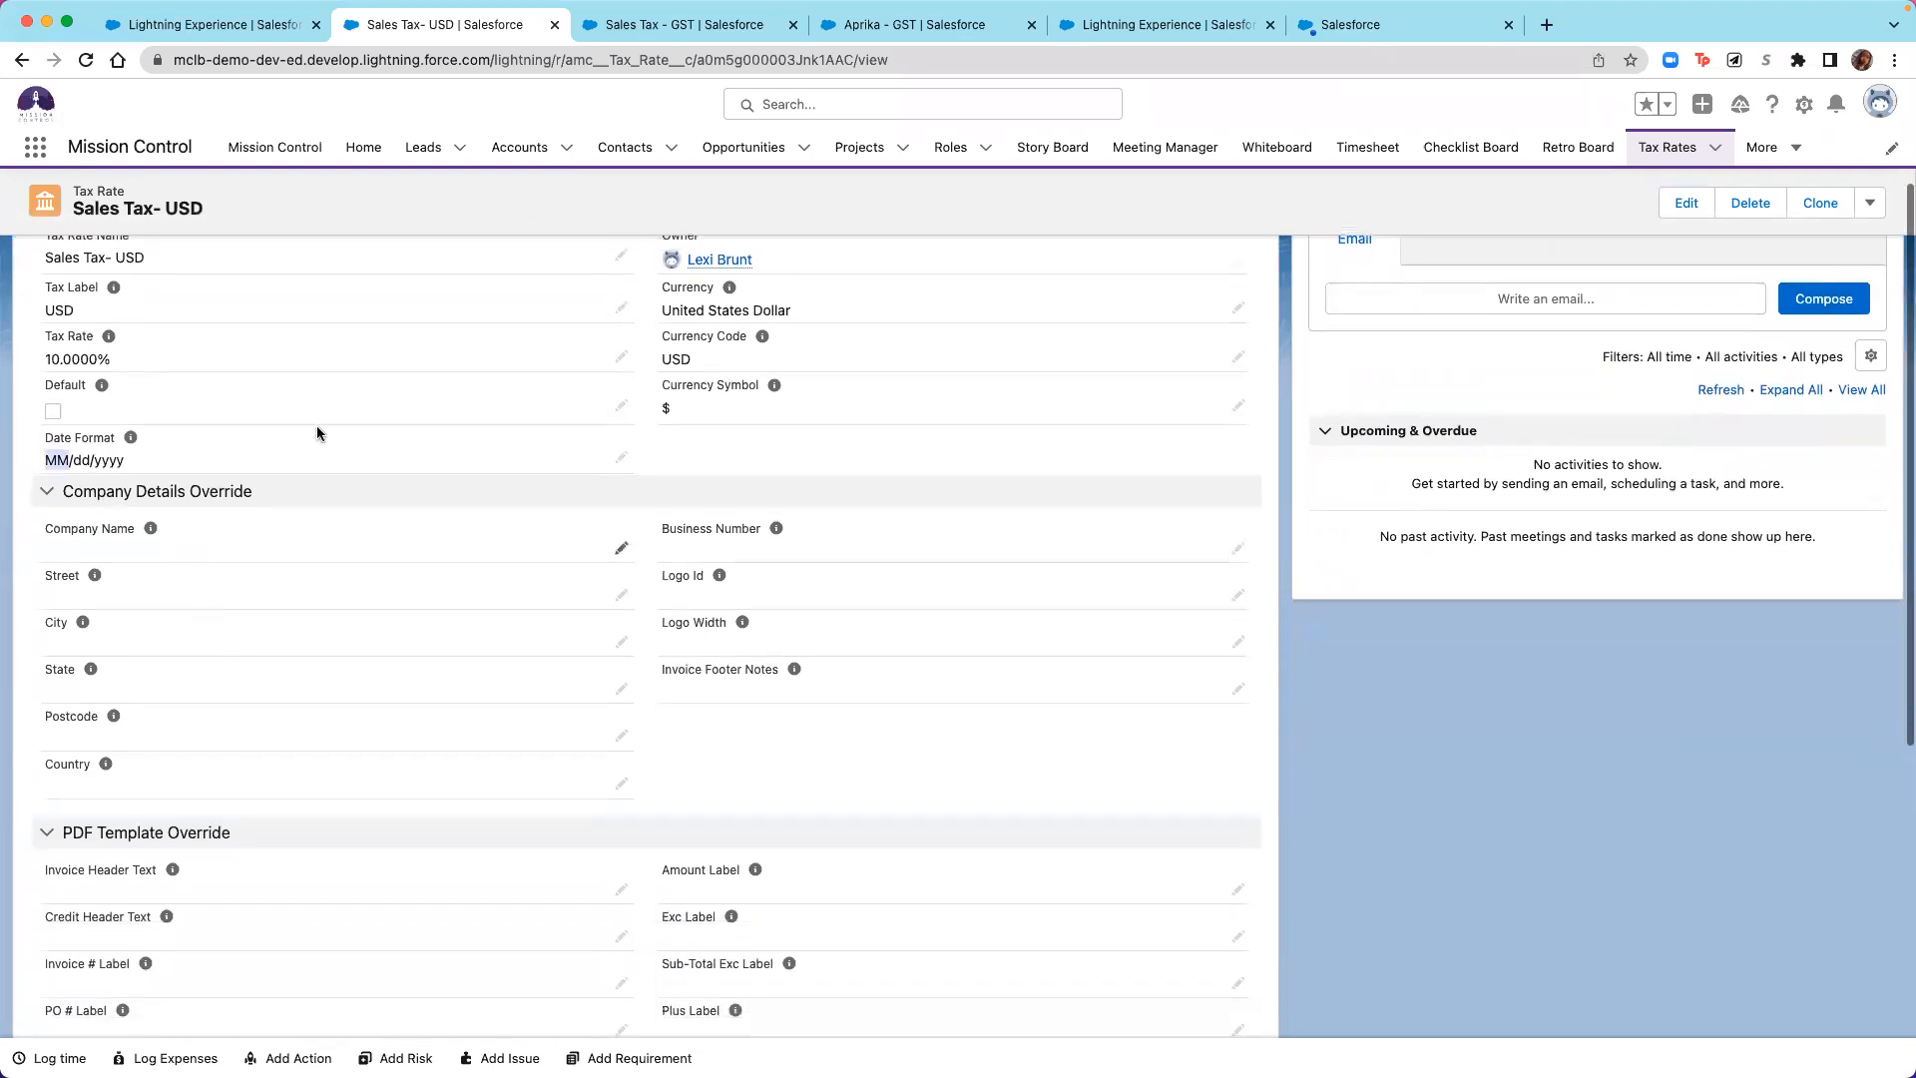
pyautogui.scroll(-3, 315, 718)
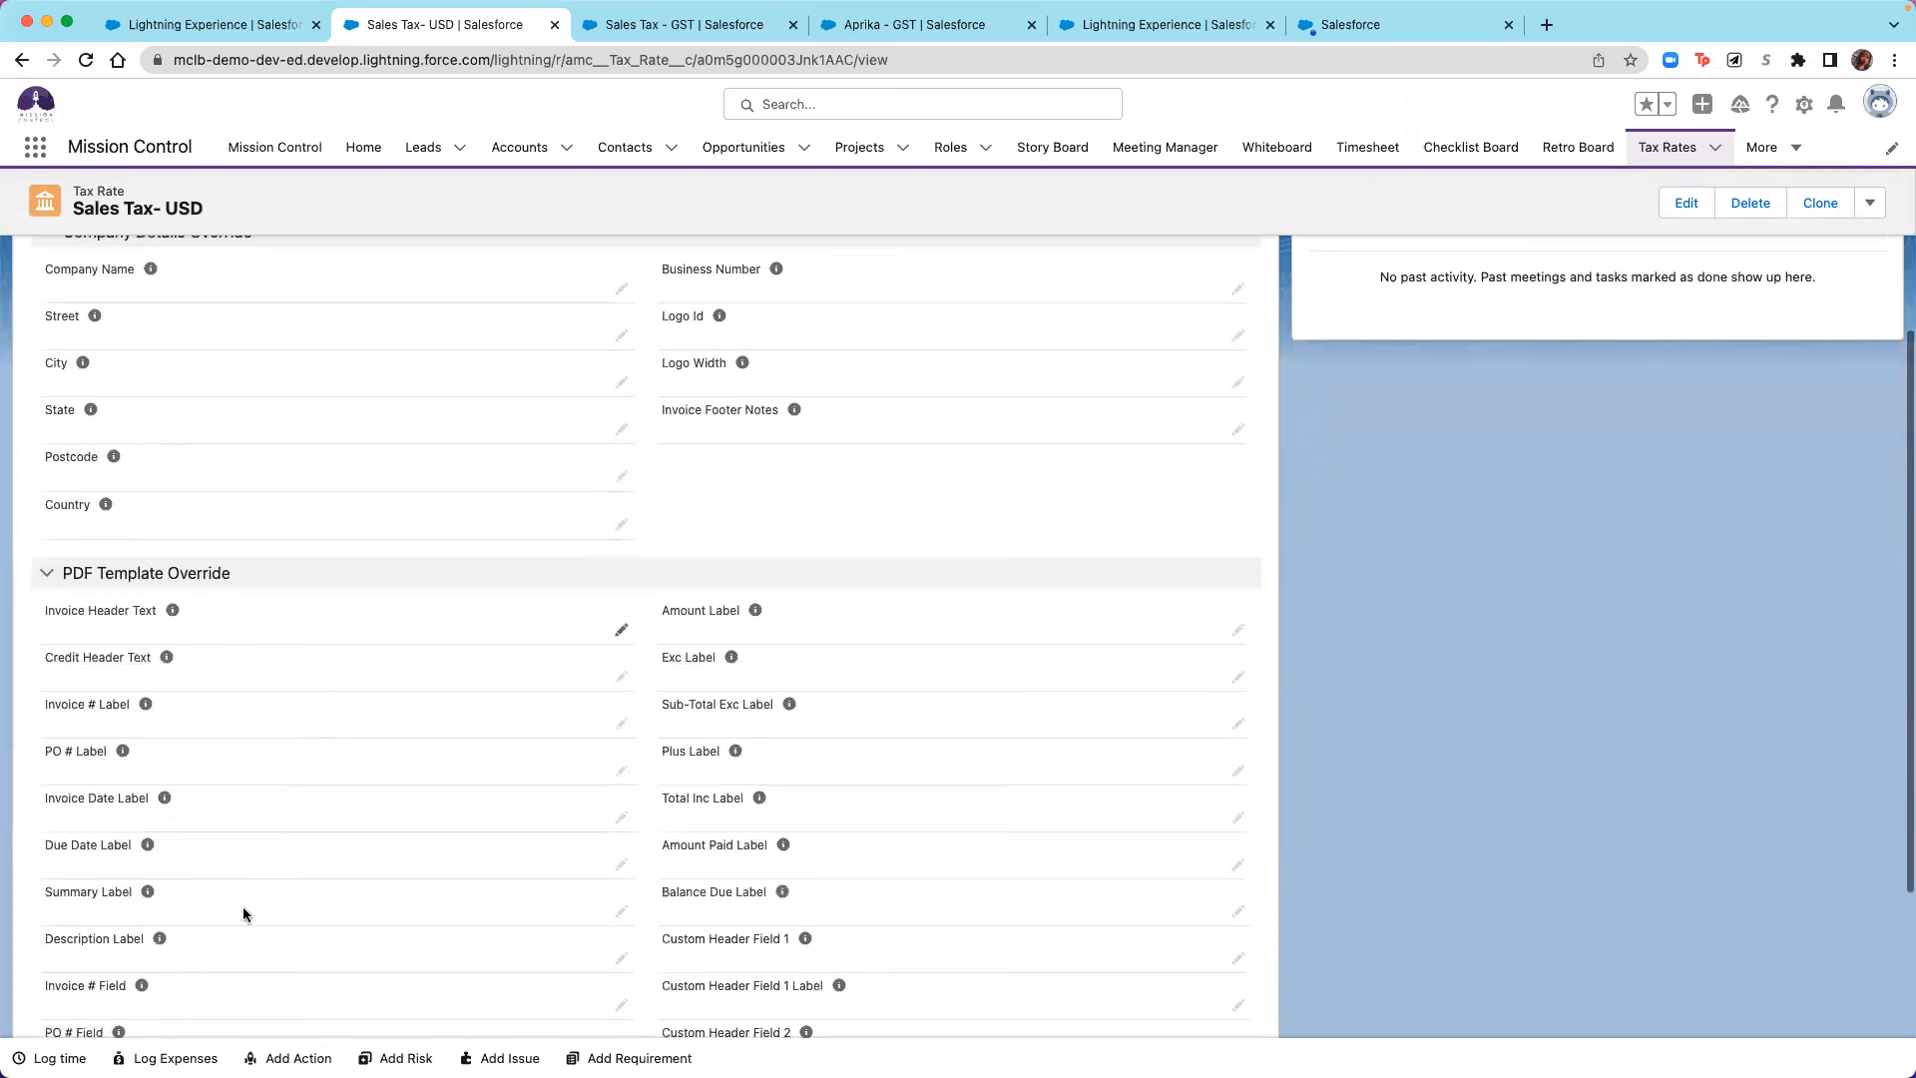
pyautogui.scroll(-2, 296, 929)
pyautogui.scroll(2, 297, 928)
pyautogui.scroll(2, 296, 928)
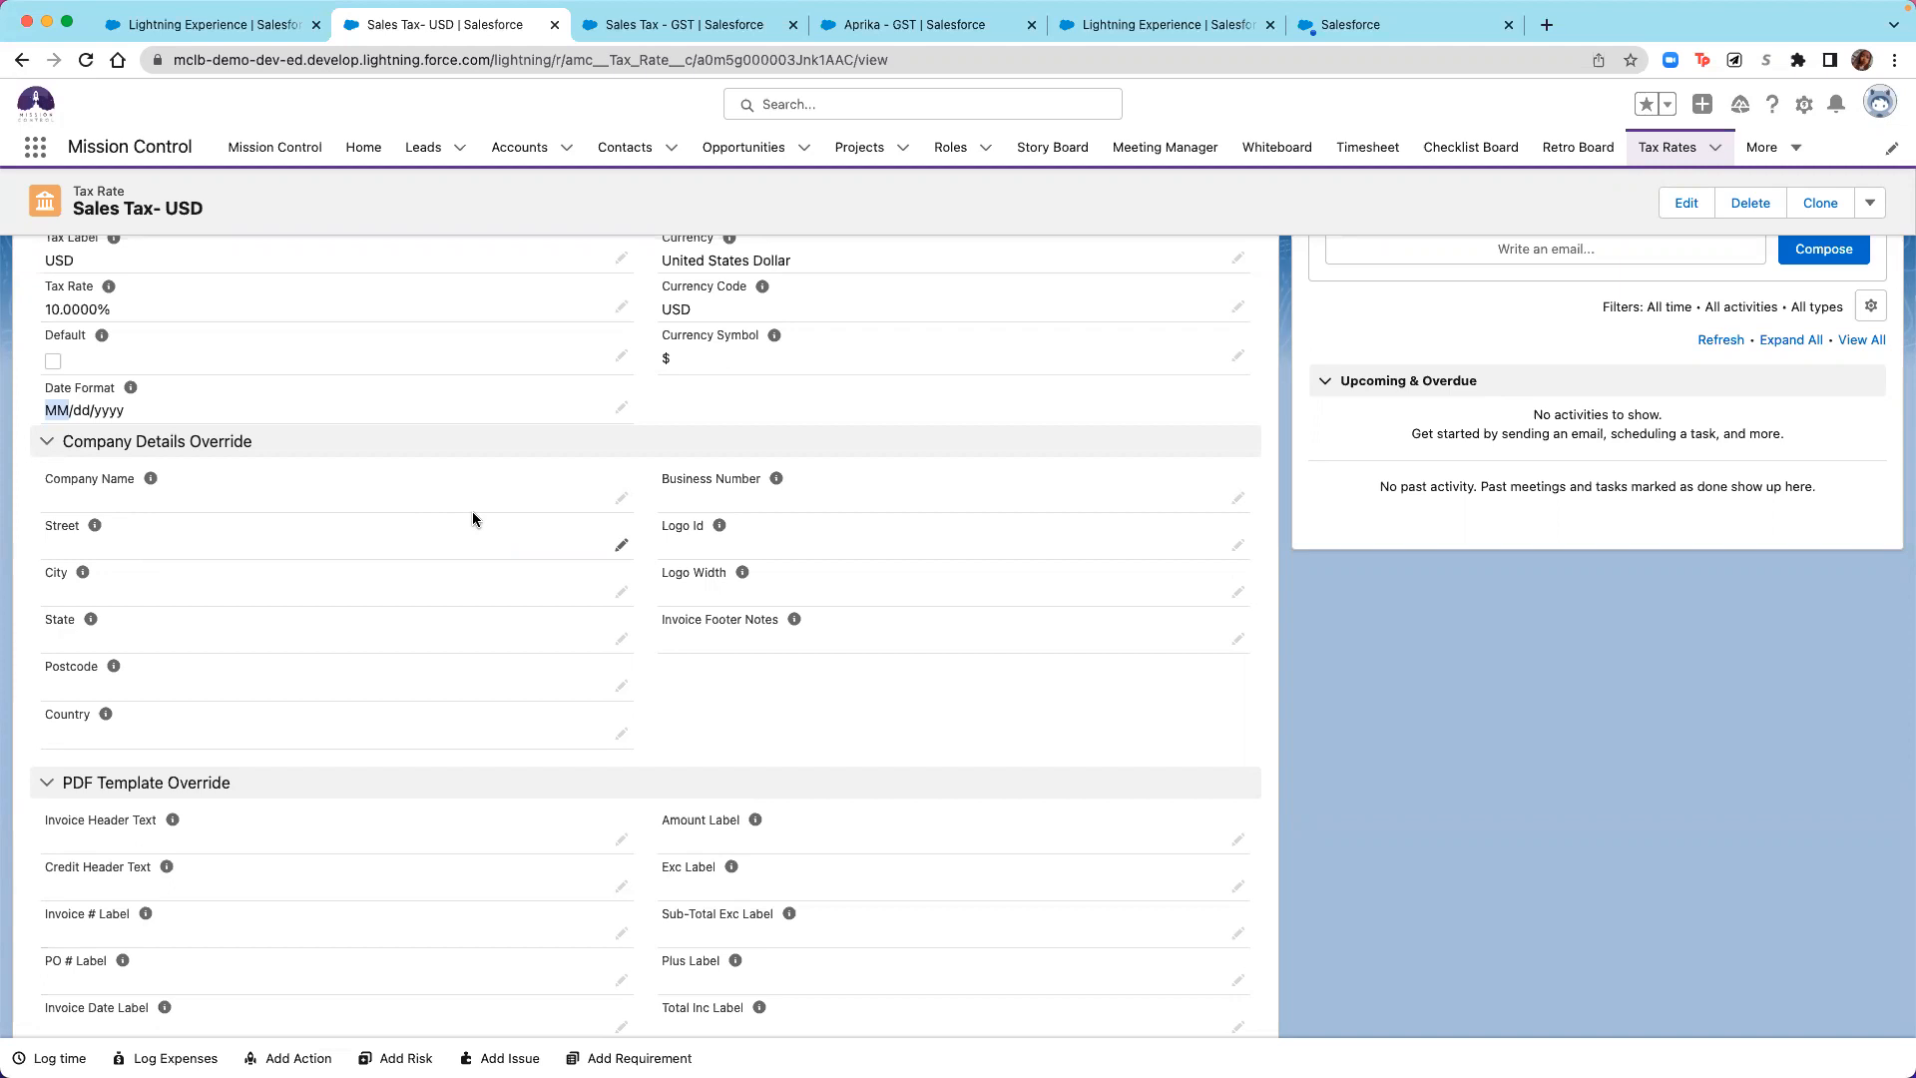
pyautogui.click(1449, 36)
pyautogui.click(483, 28)
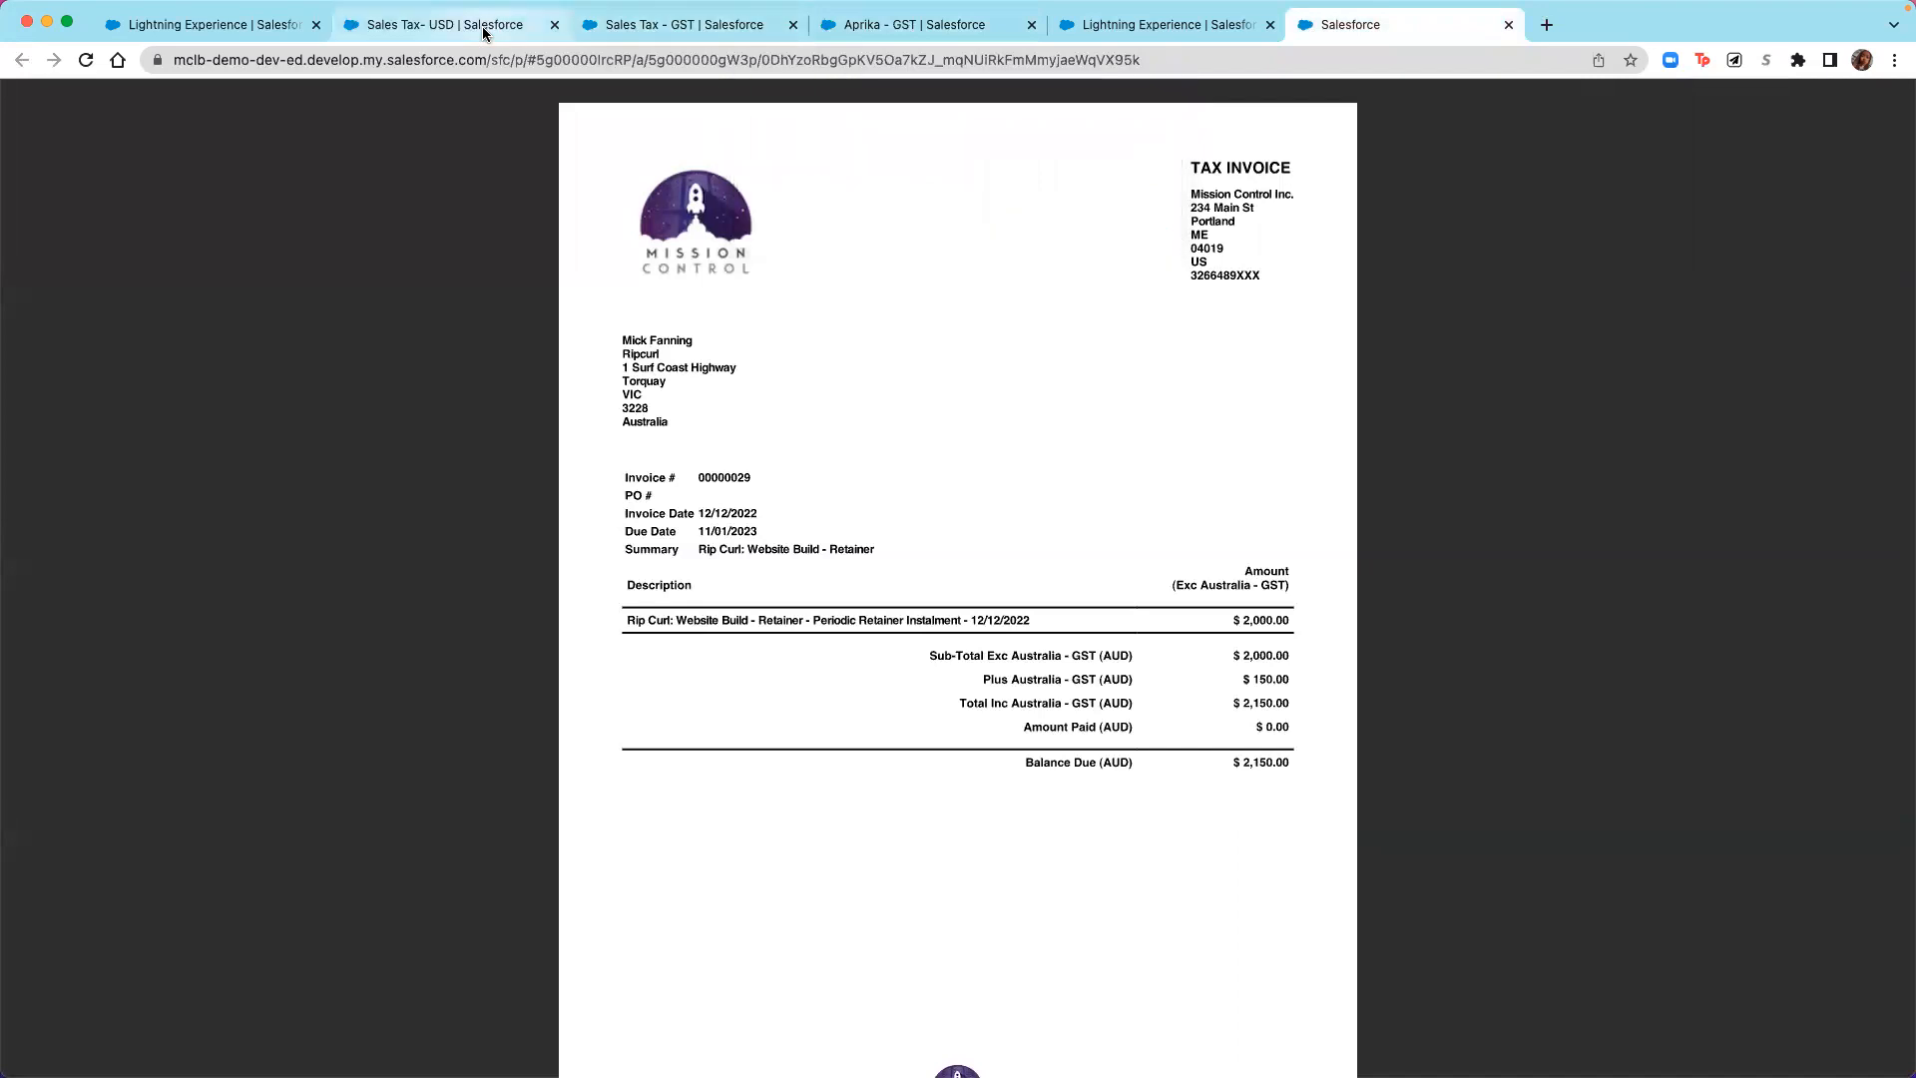
# Find the Company Information page in Setup by searching for "compan", review the organization details, and close Setup.
pyautogui.click(1803, 104)
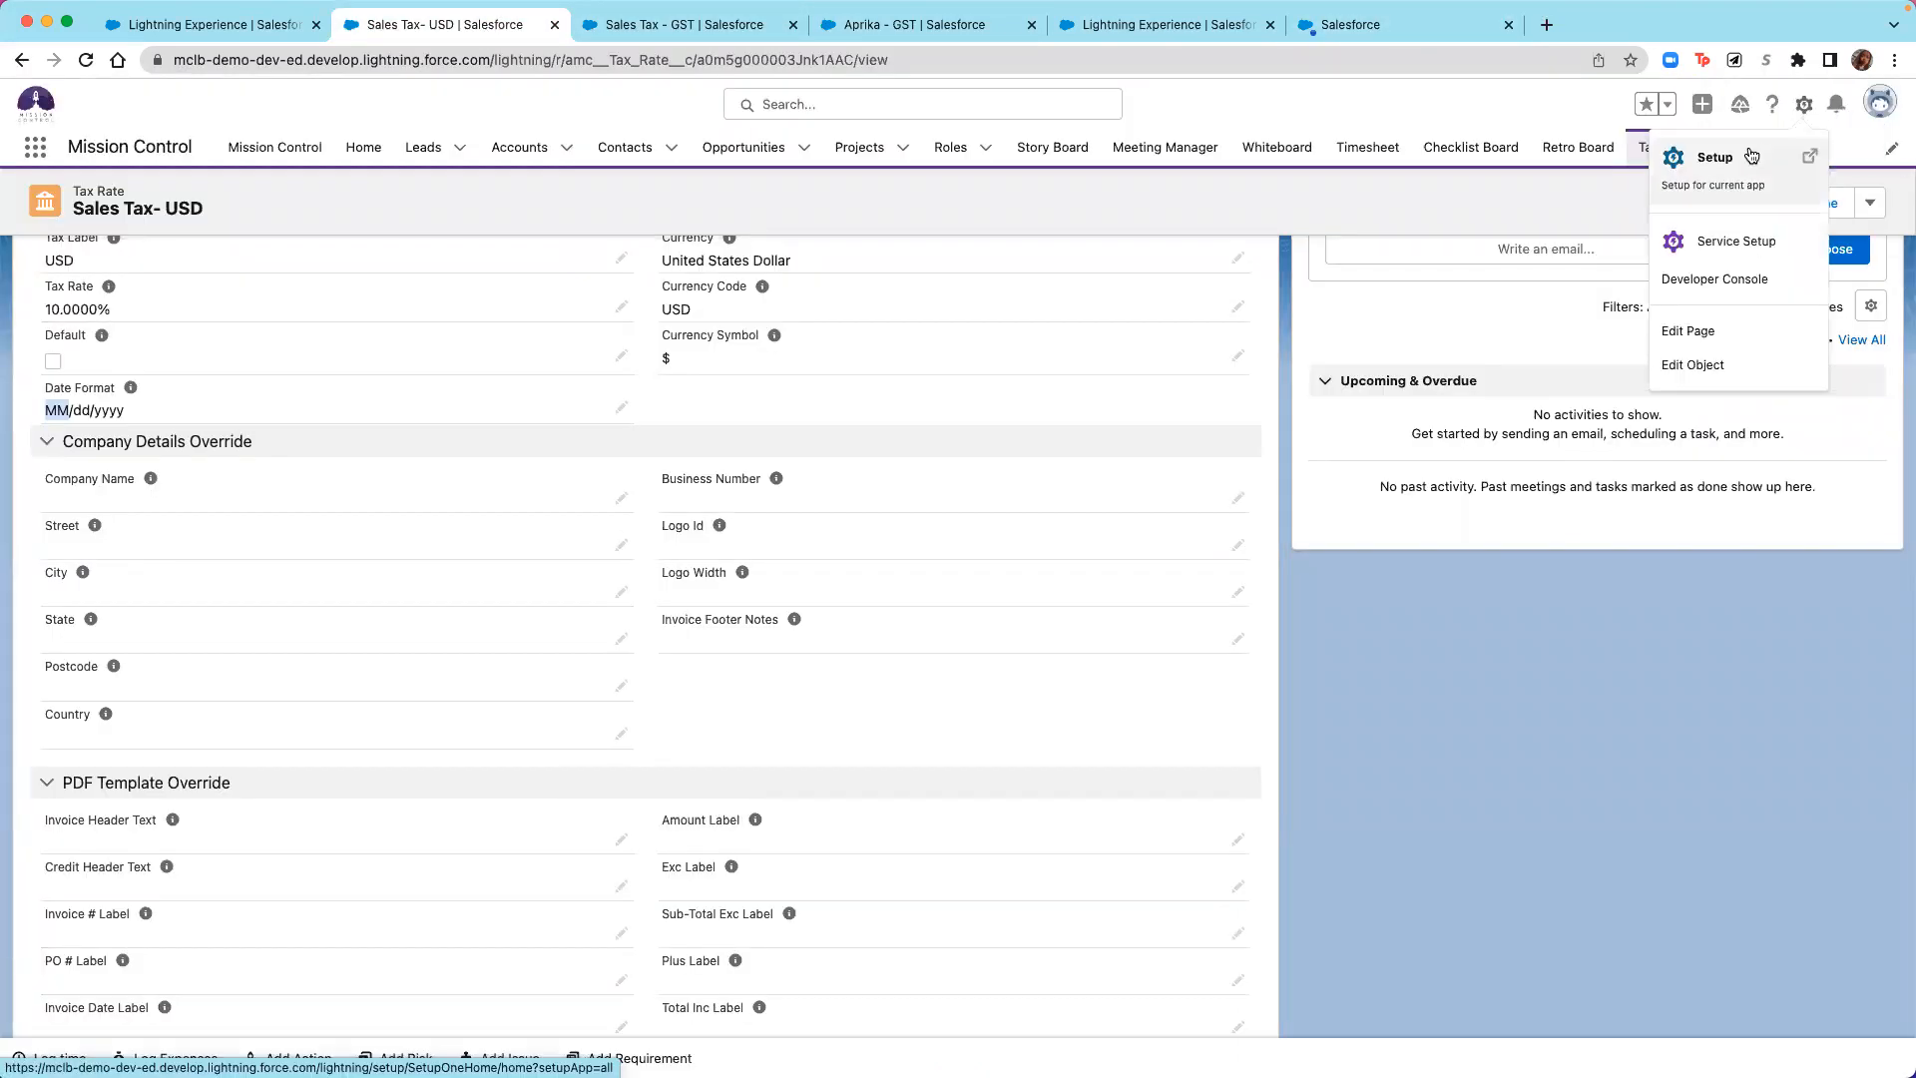
pyautogui.click(1692, 151)
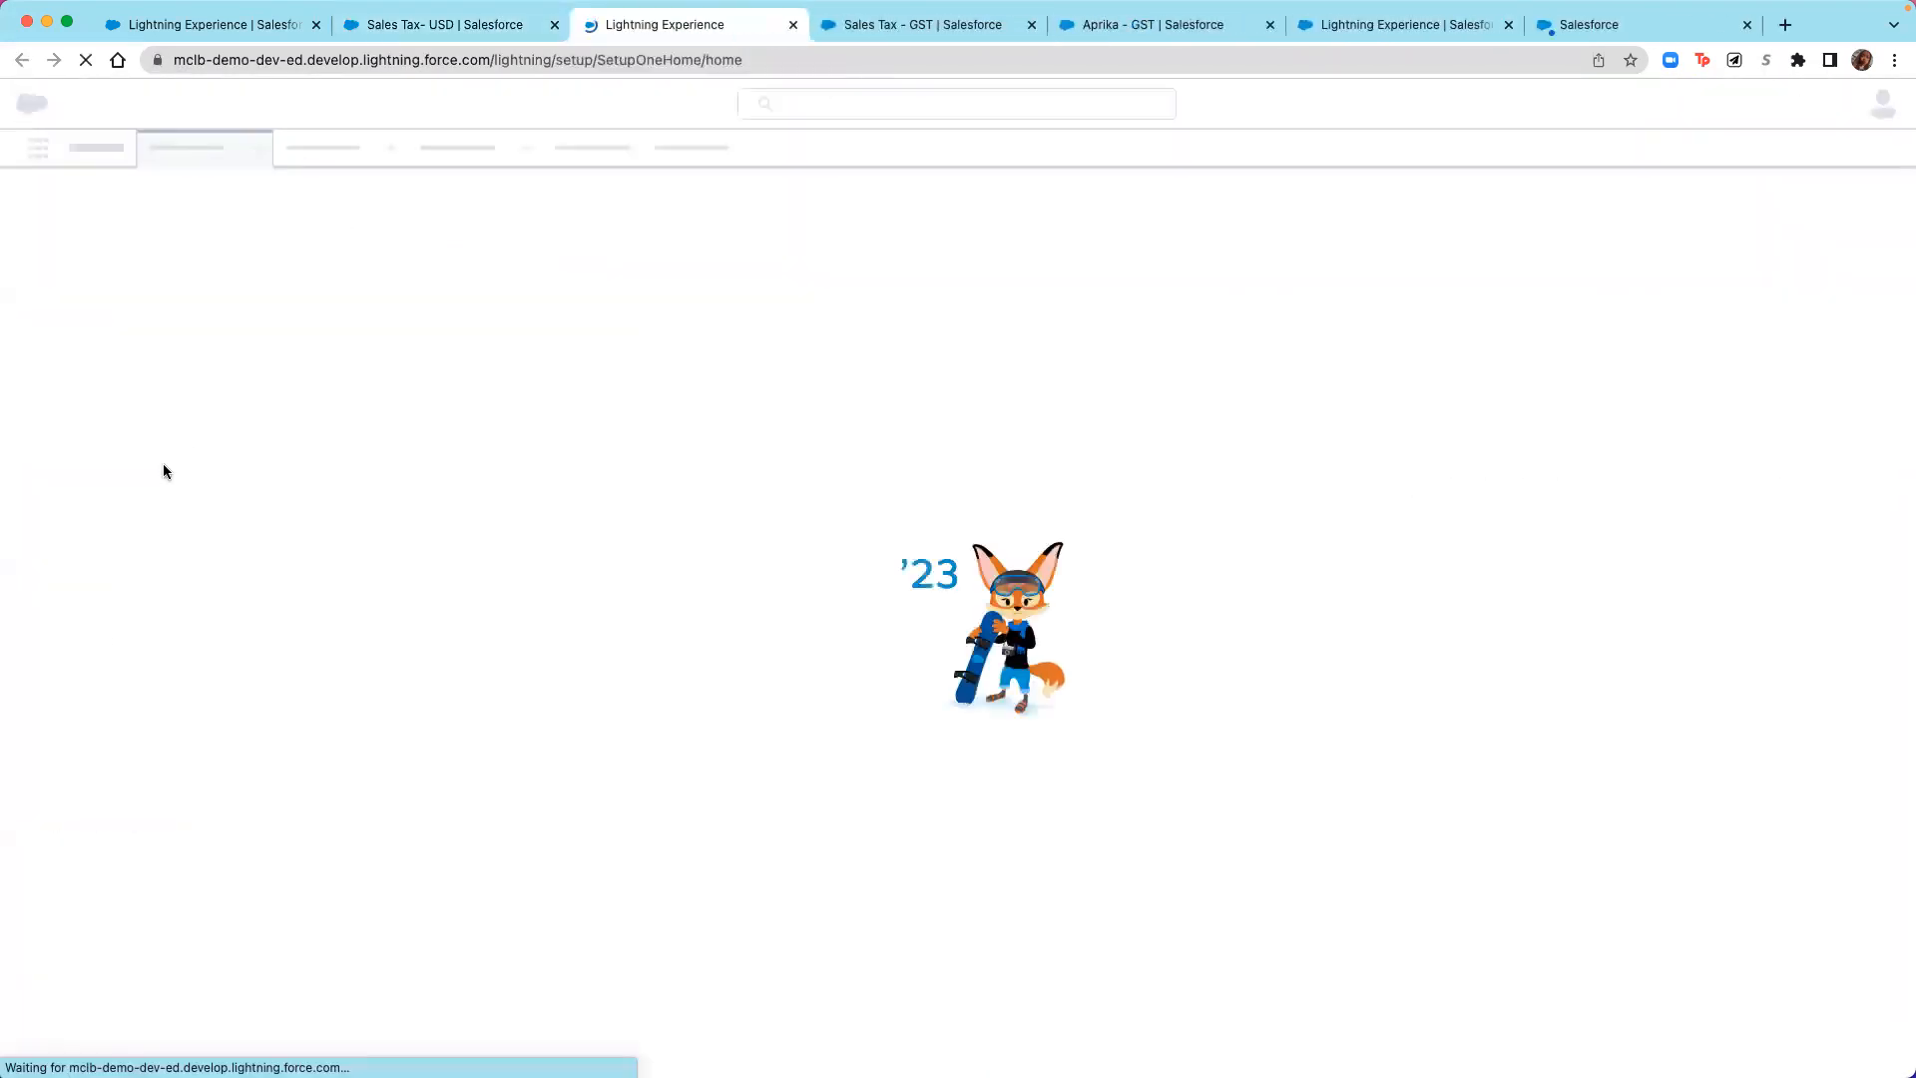
pyautogui.scroll(-2, 54, 519)
pyautogui.scroll(-4, 55, 514)
pyautogui.scroll(5, 59, 201)
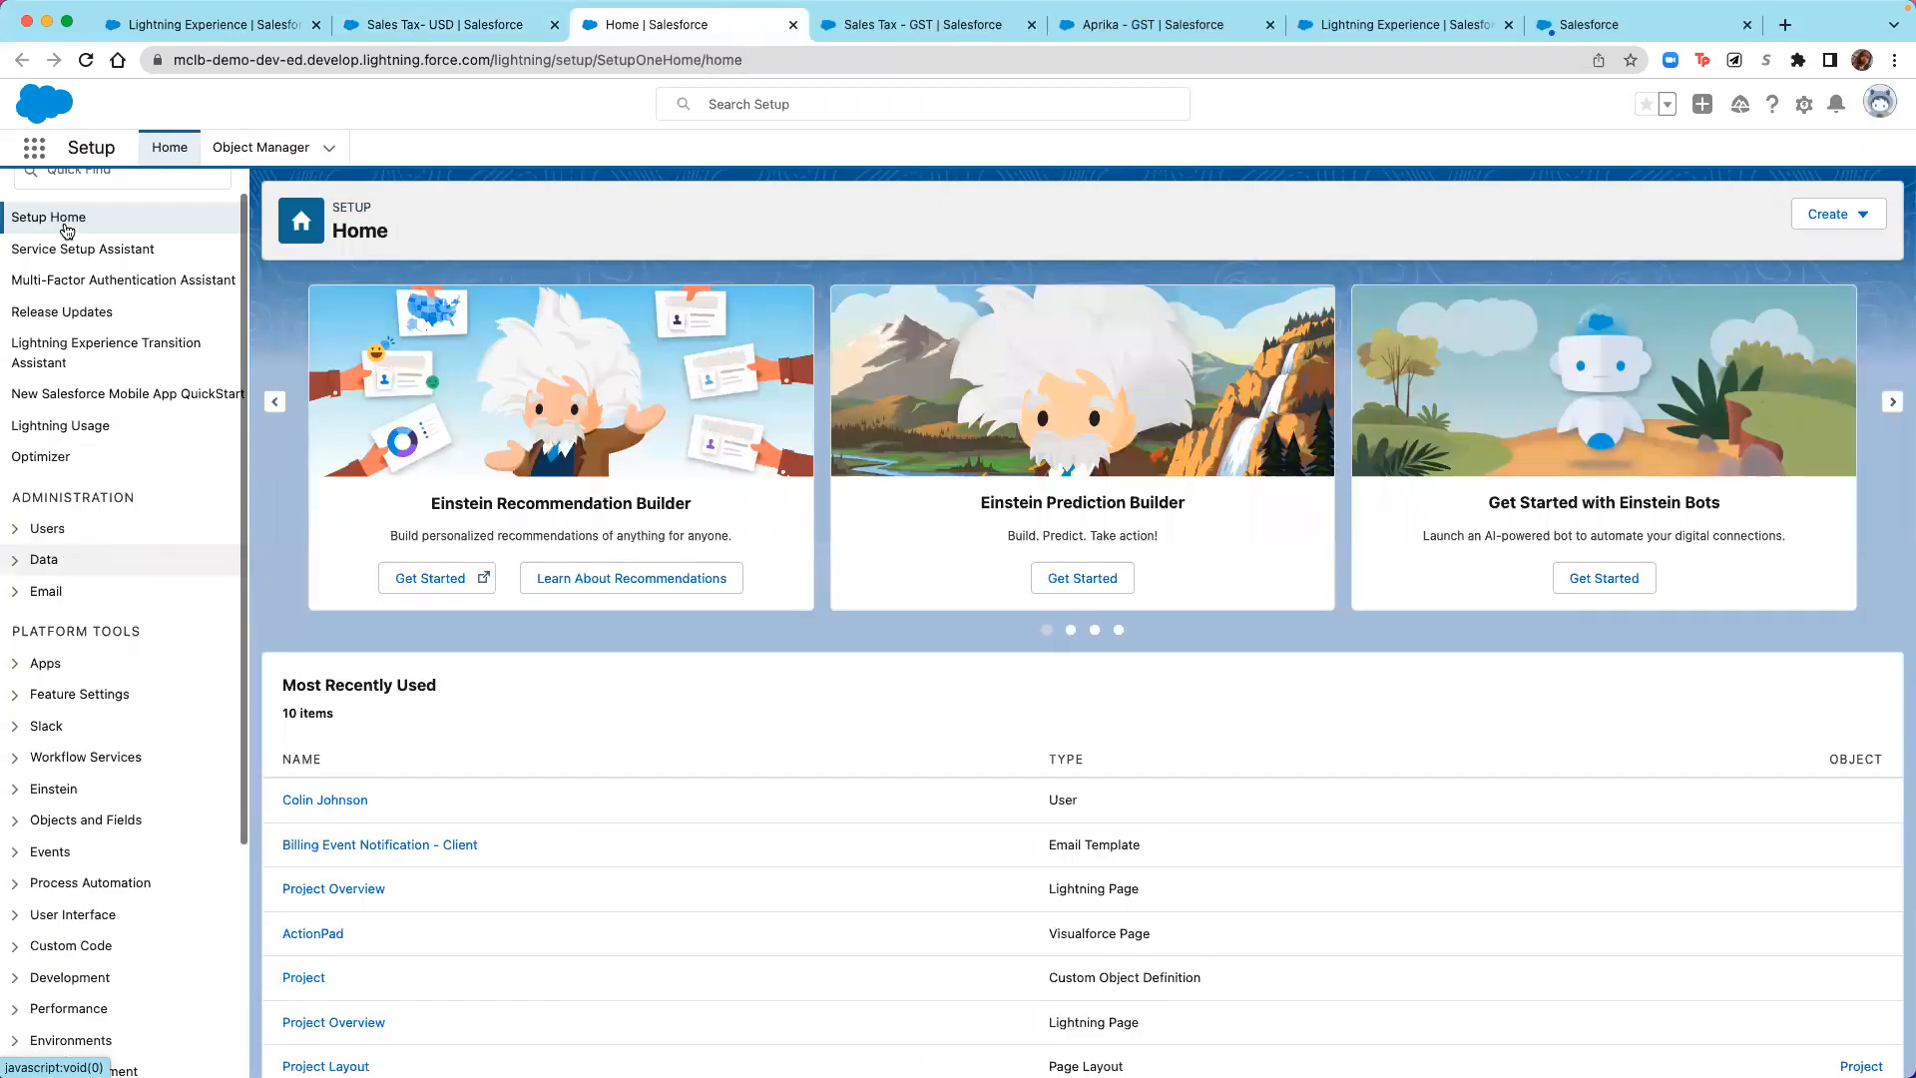
pyautogui.click(70, 199)
pyautogui.write('com')
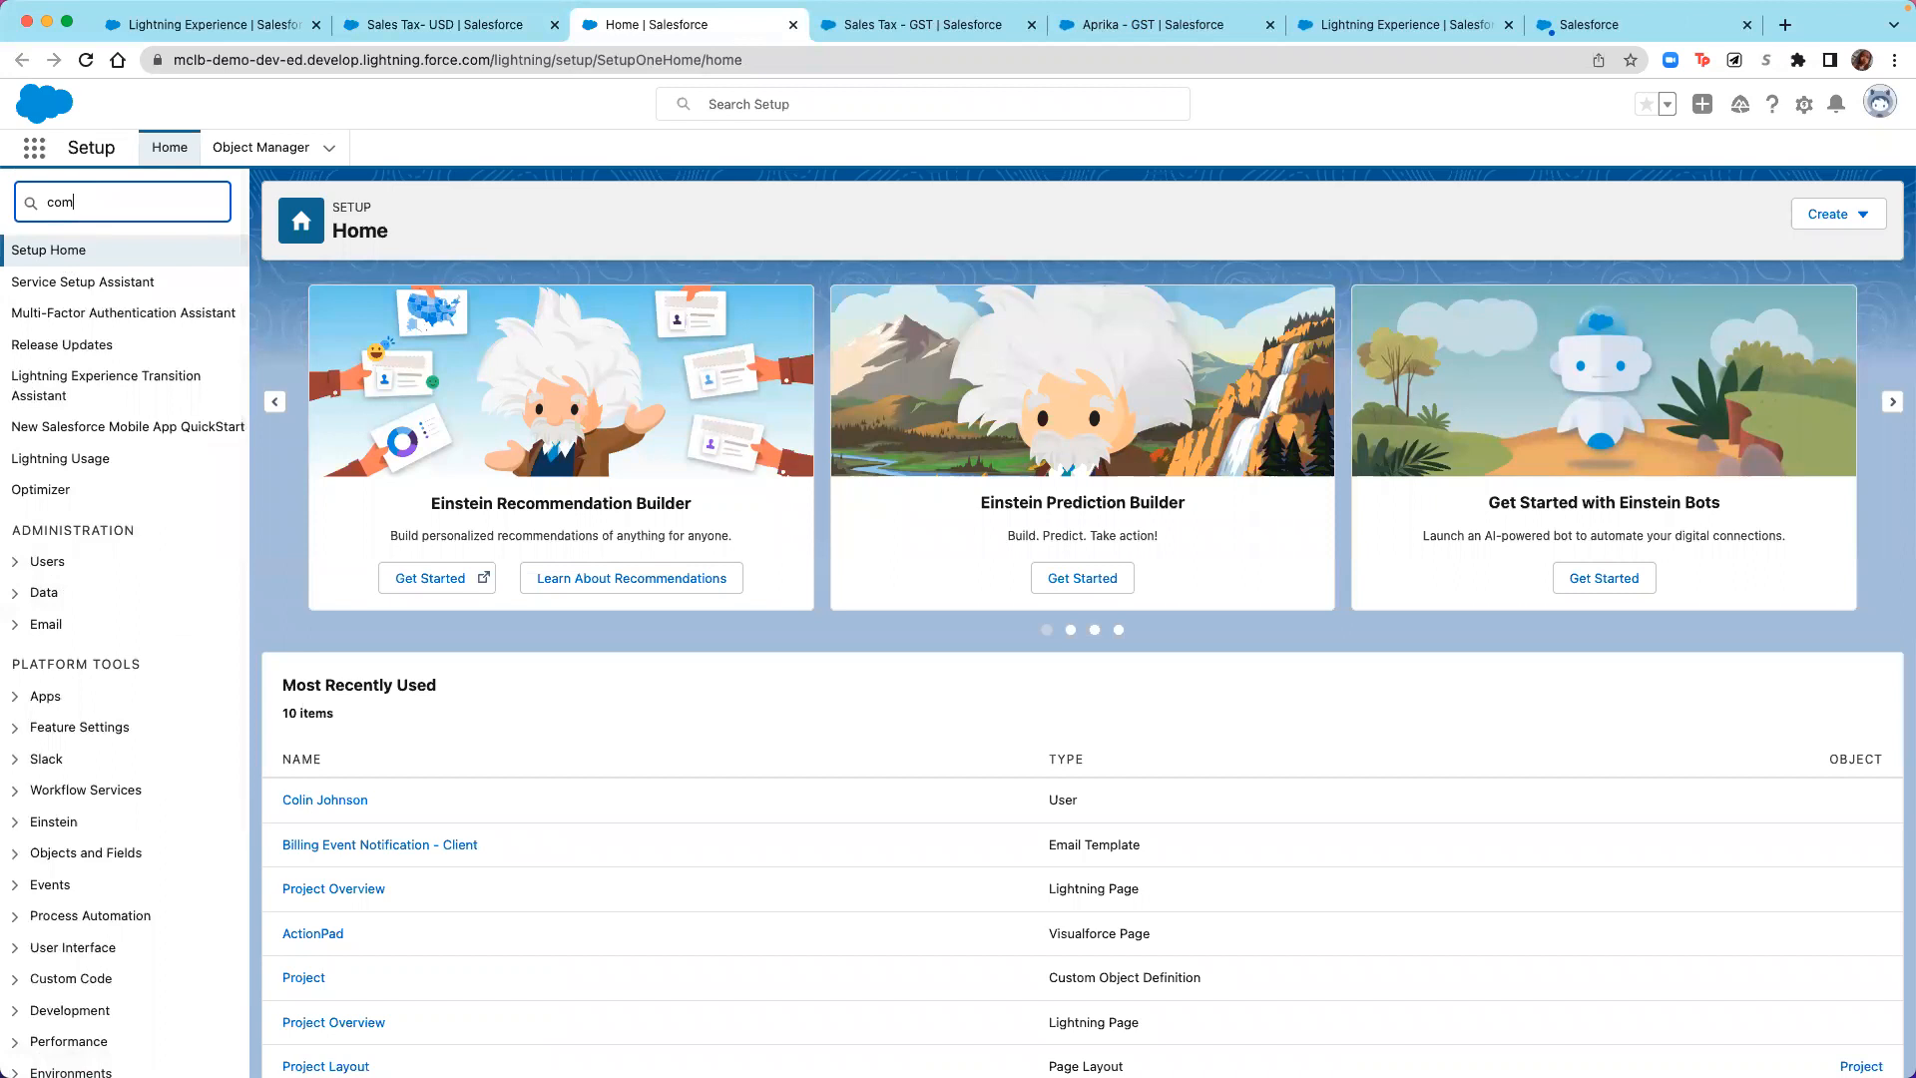
pyautogui.write('pan')
pyautogui.click(123, 396)
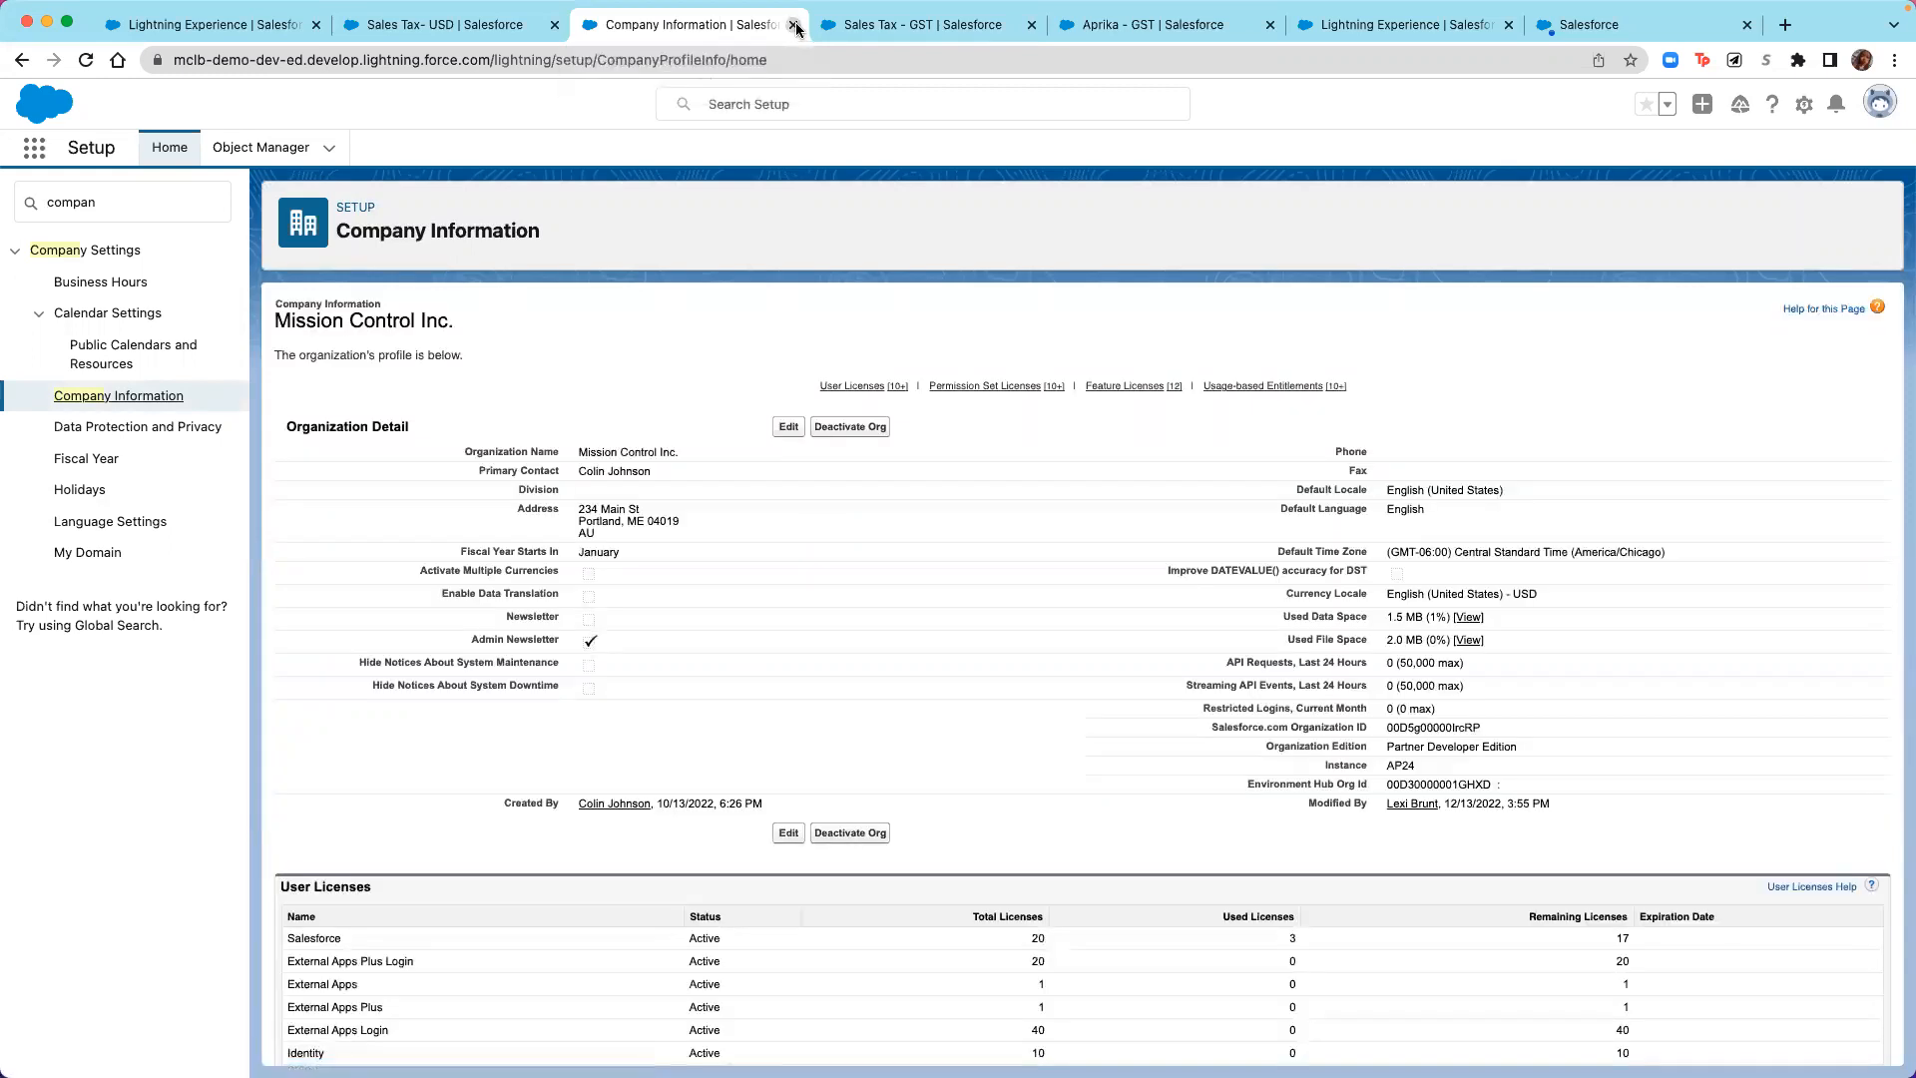
pyautogui.click(796, 26)
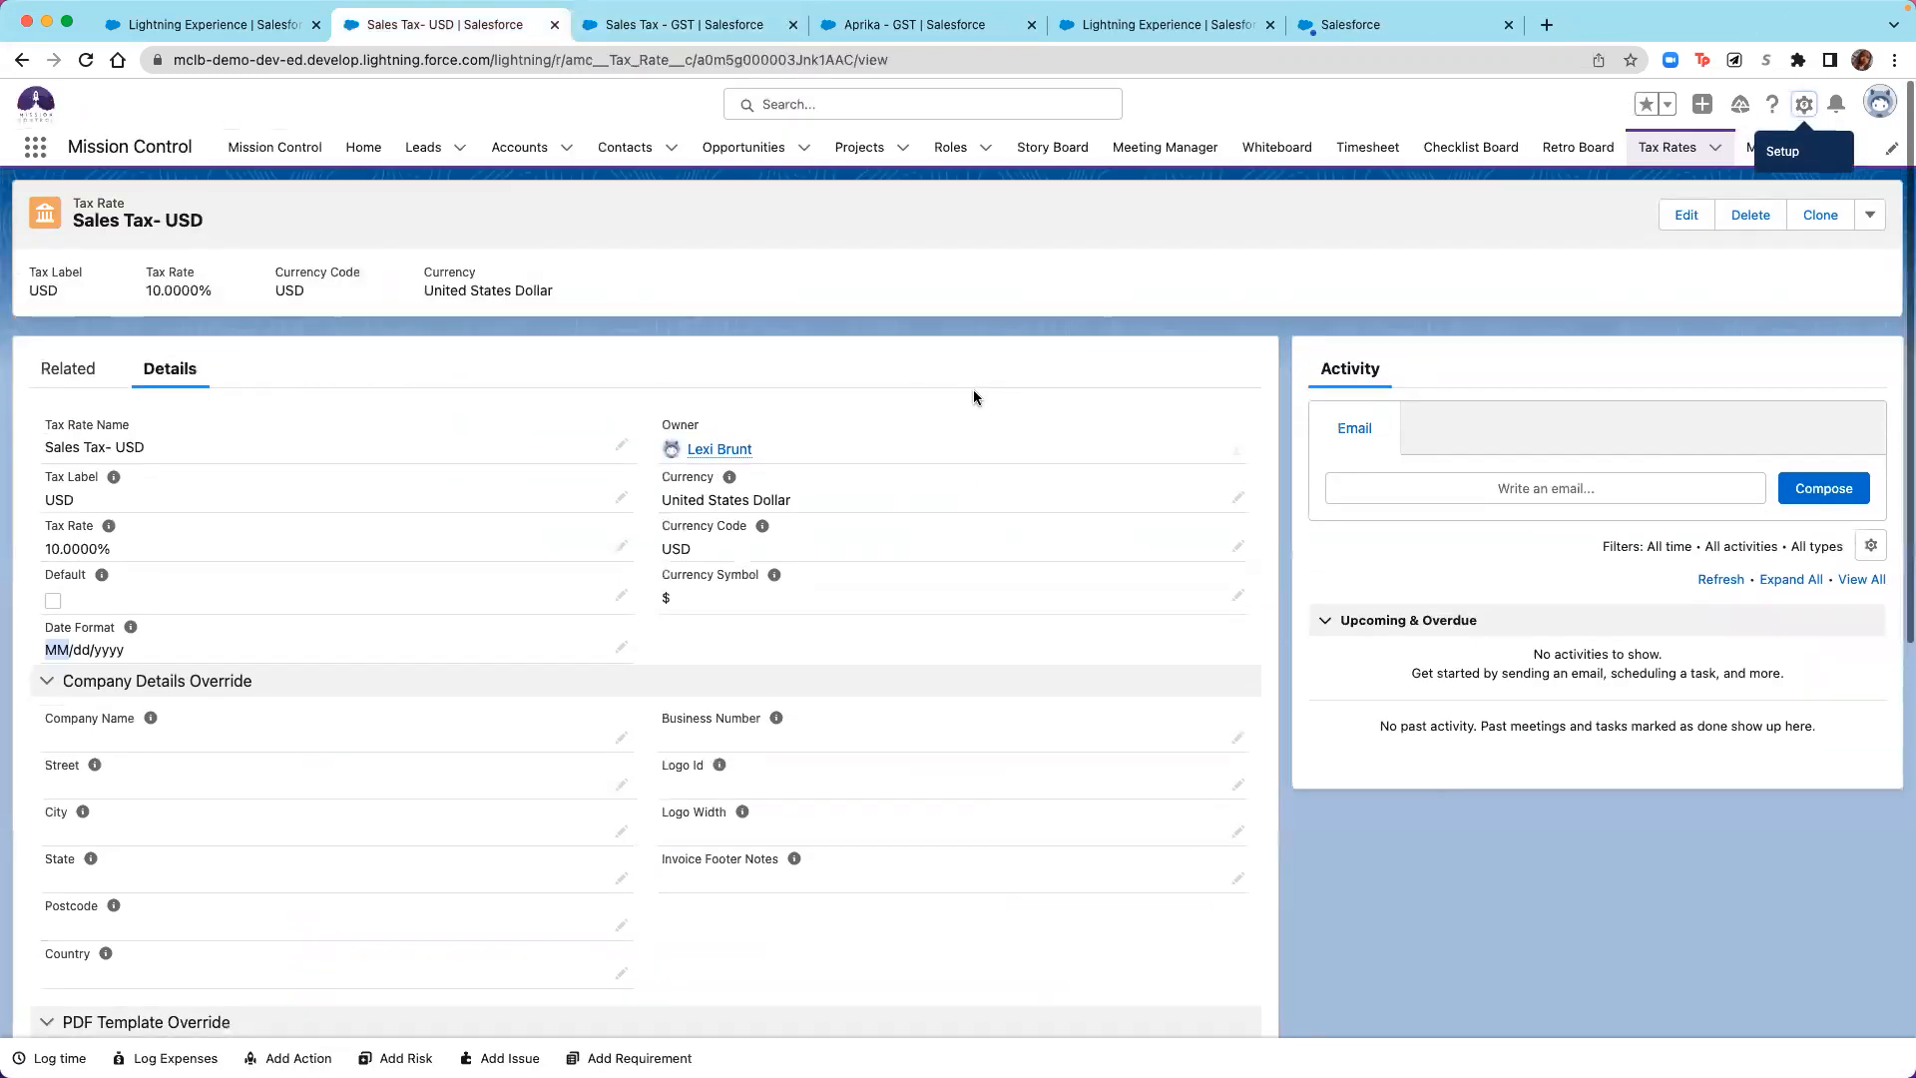
# Review the currency, date format and override sections of the Sales Tax - GST tax rate record.
pyautogui.click(689, 34)
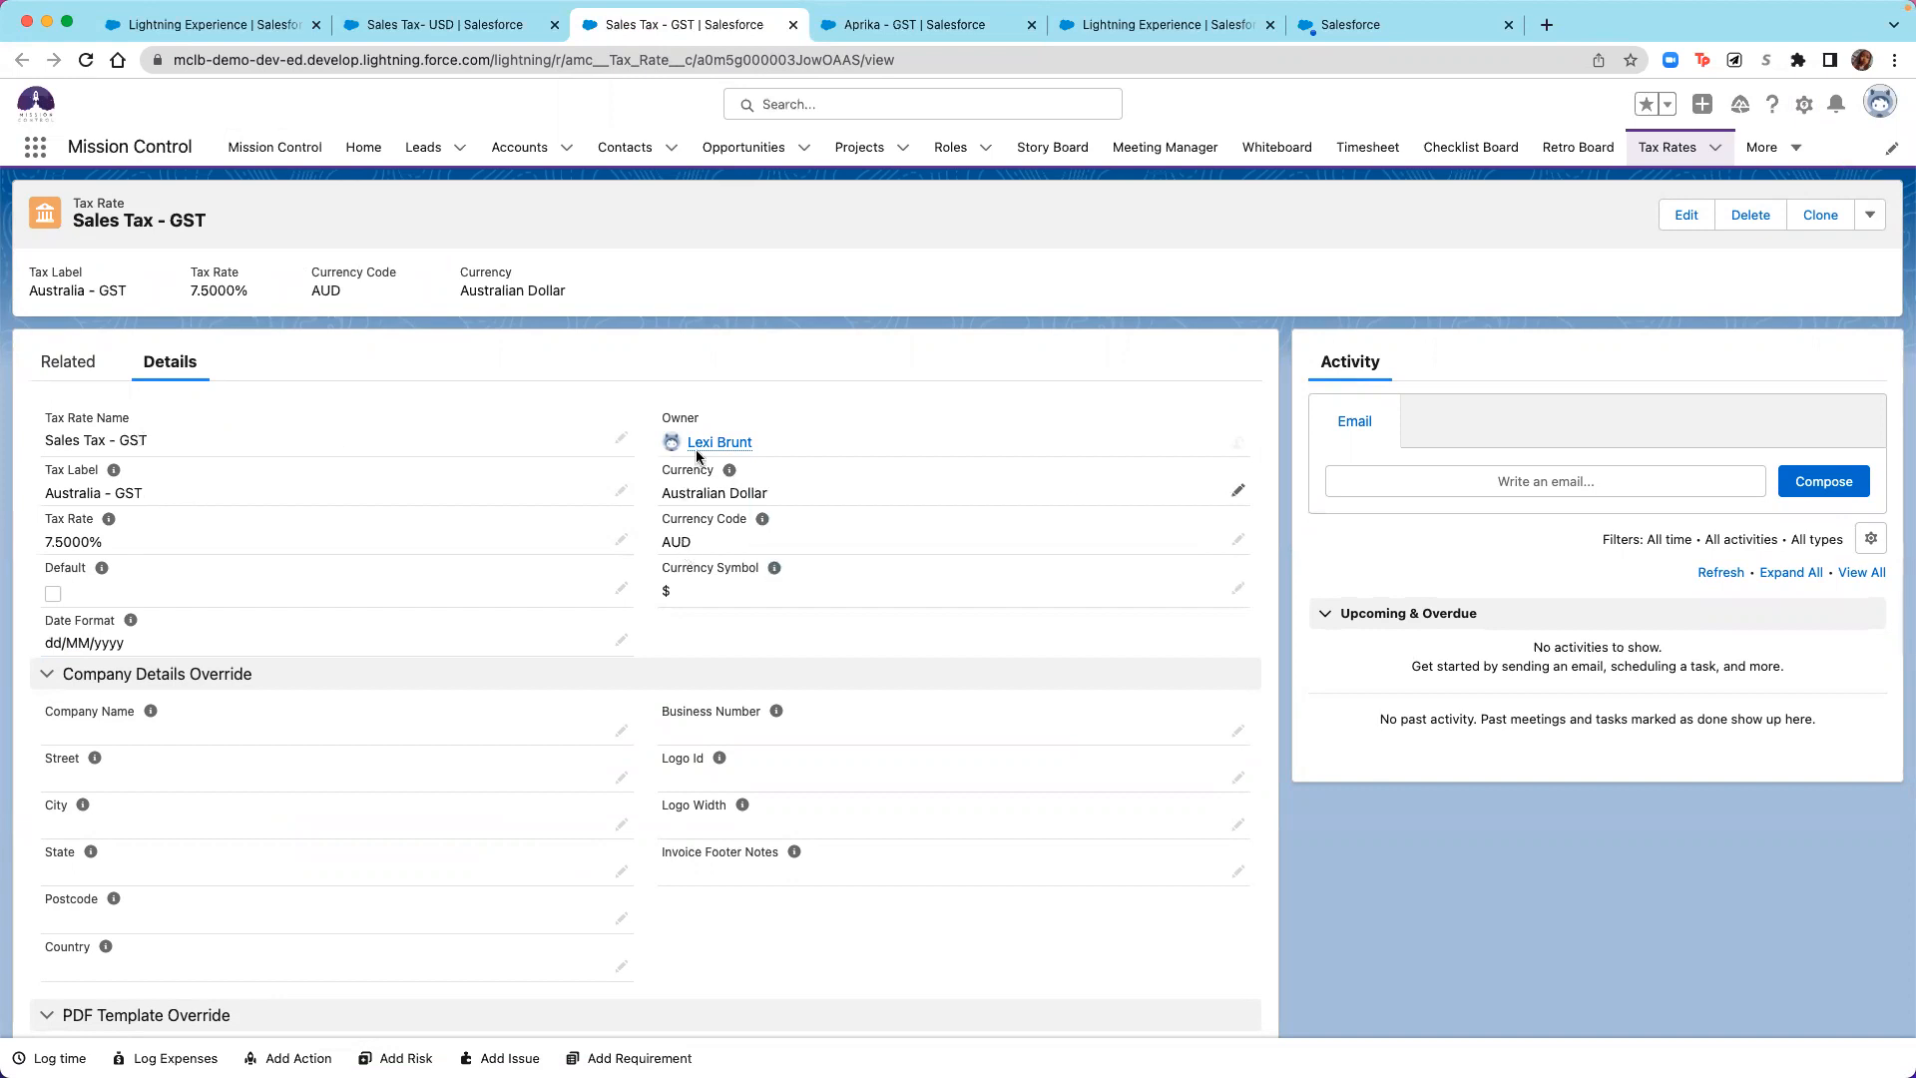
pyautogui.moveTo(729, 480)
pyautogui.scroll(-2, 709, 599)
pyautogui.scroll(-2, 708, 604)
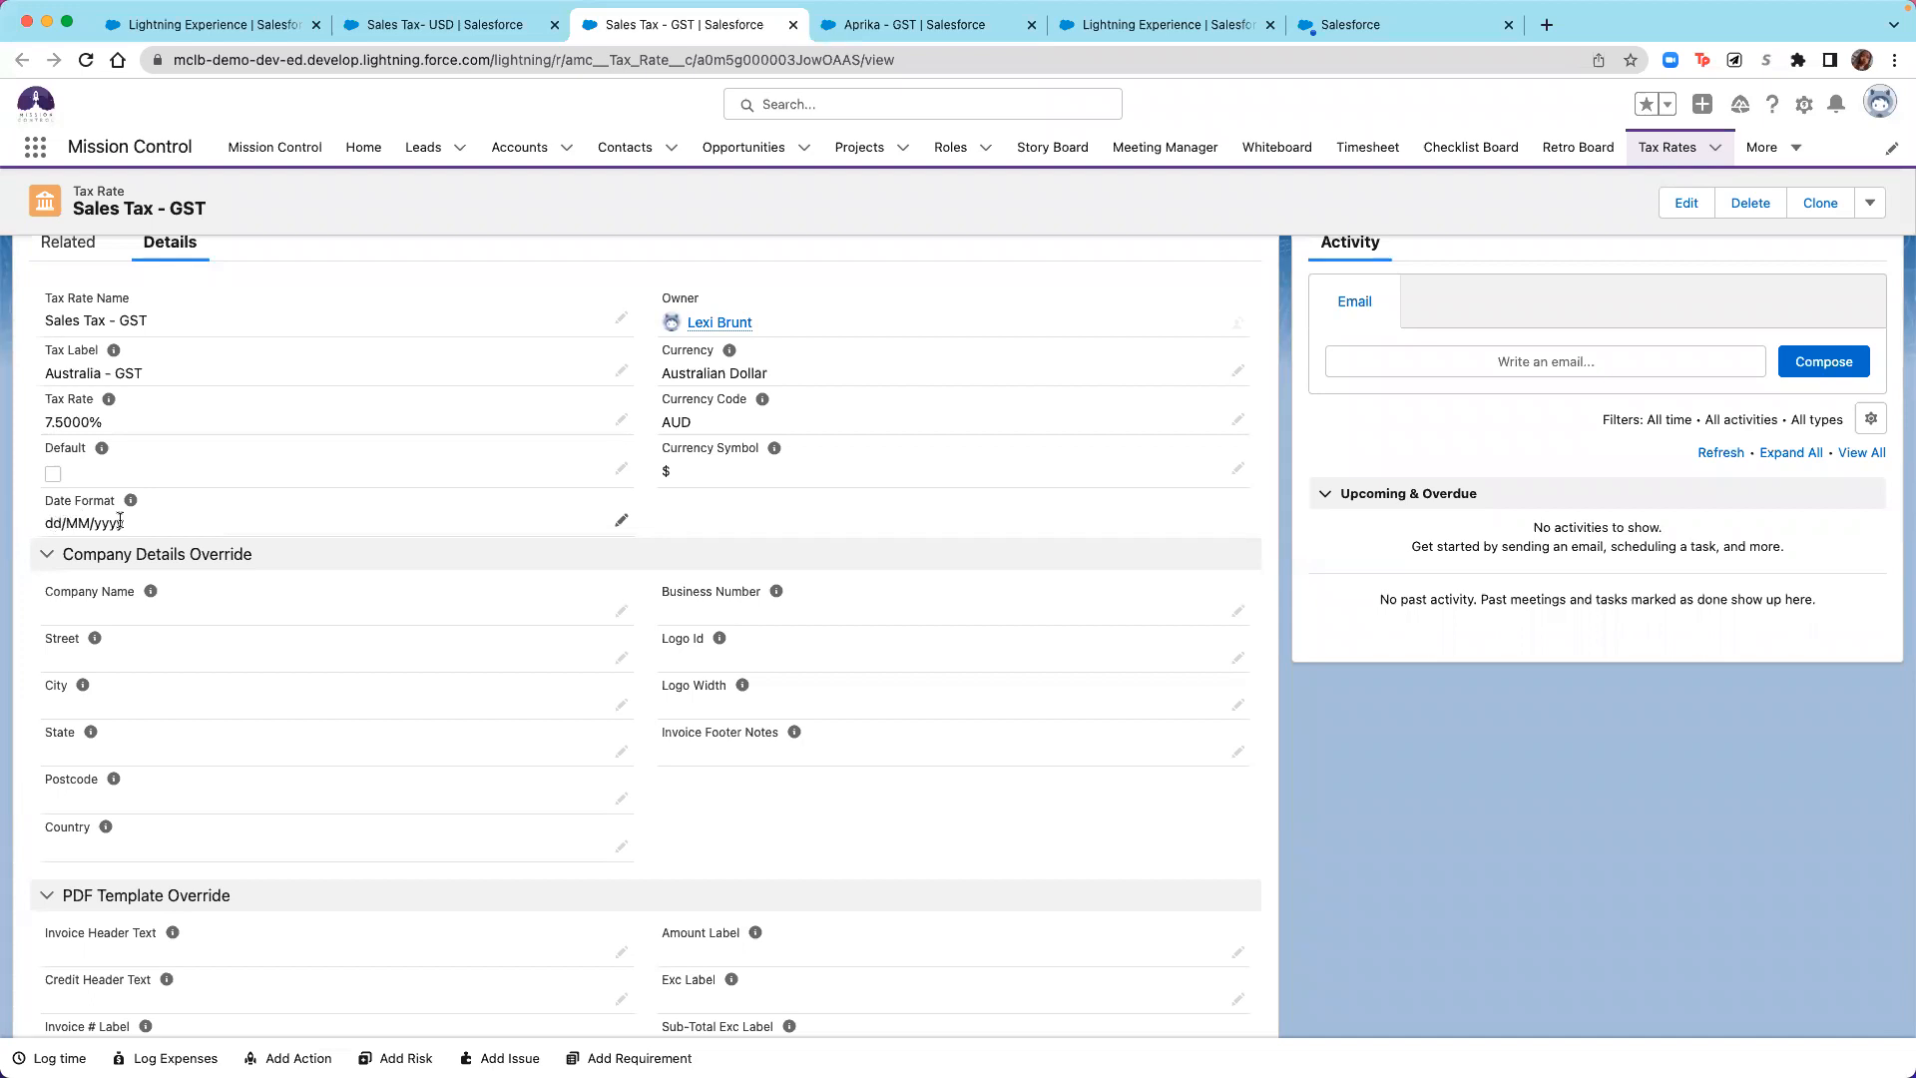
pyautogui.scroll(-4, 264, 595)
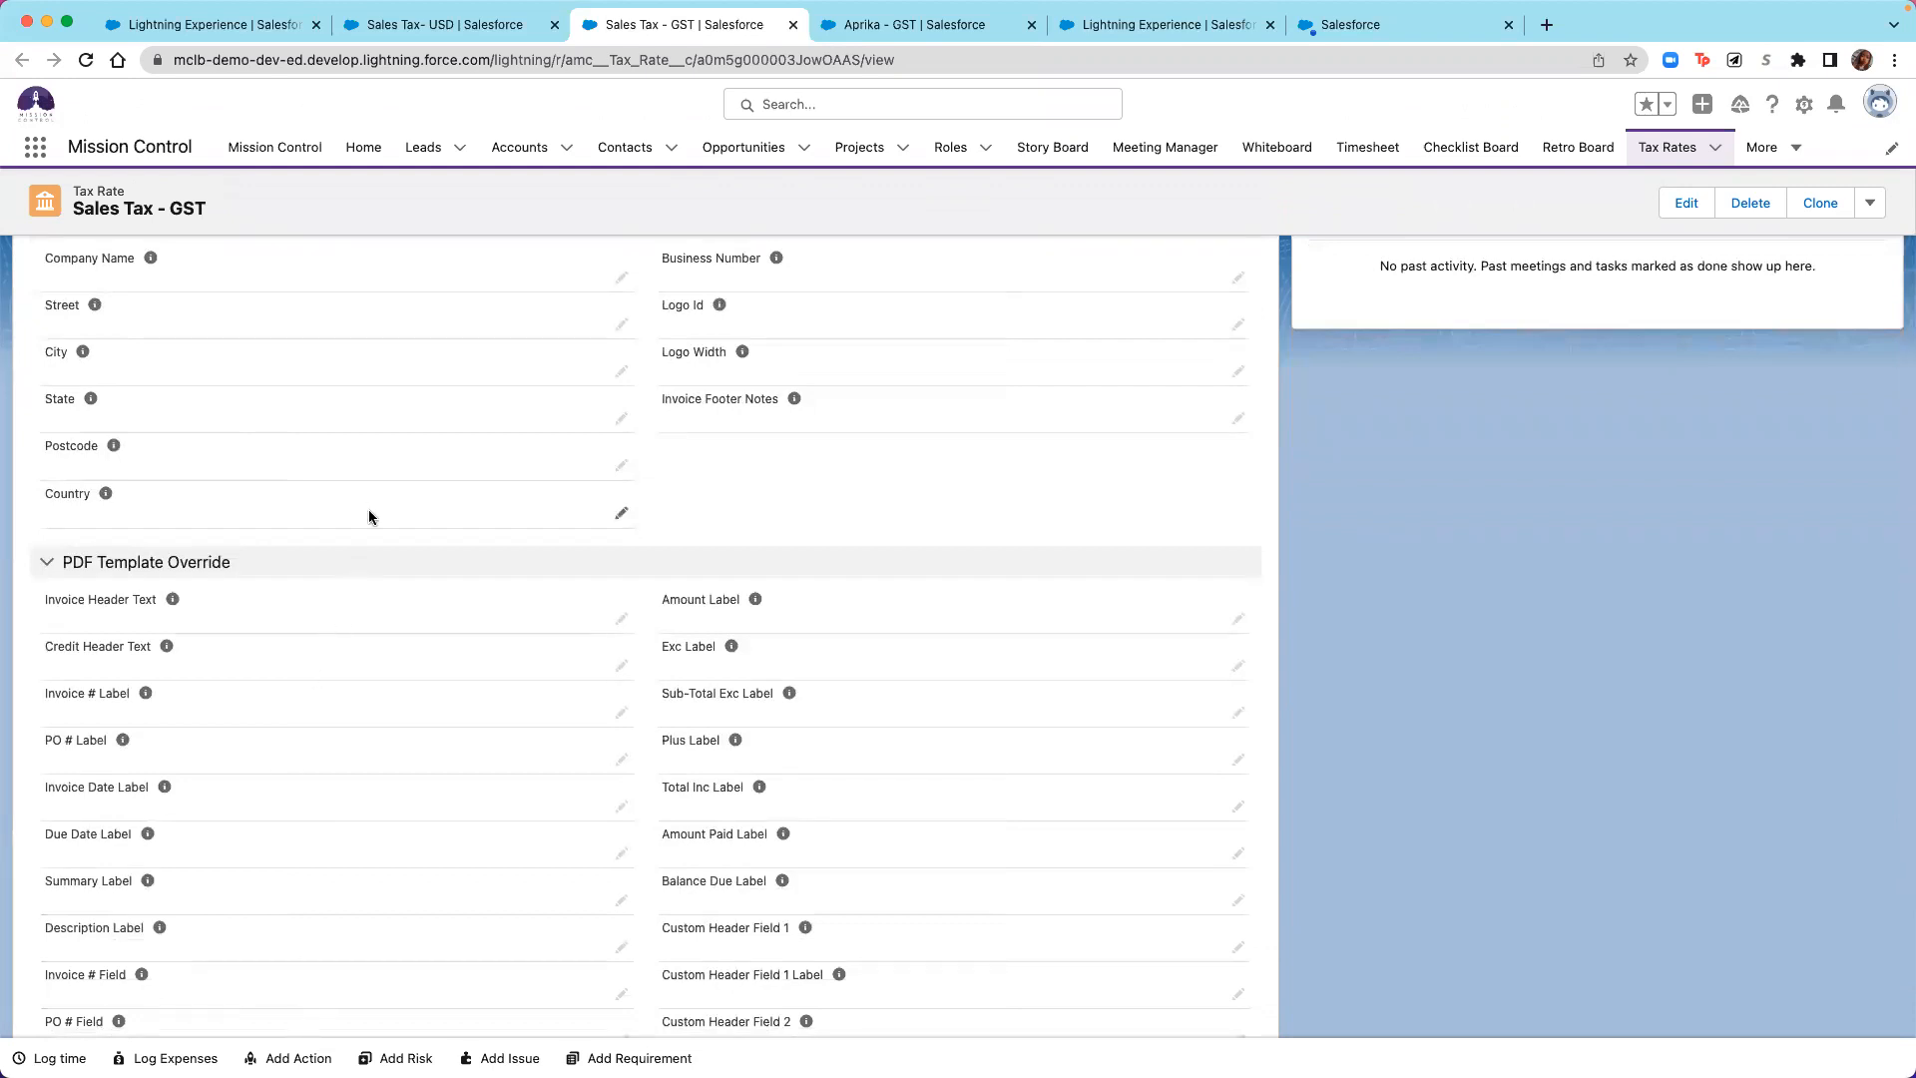
pyautogui.scroll(5, 415, 431)
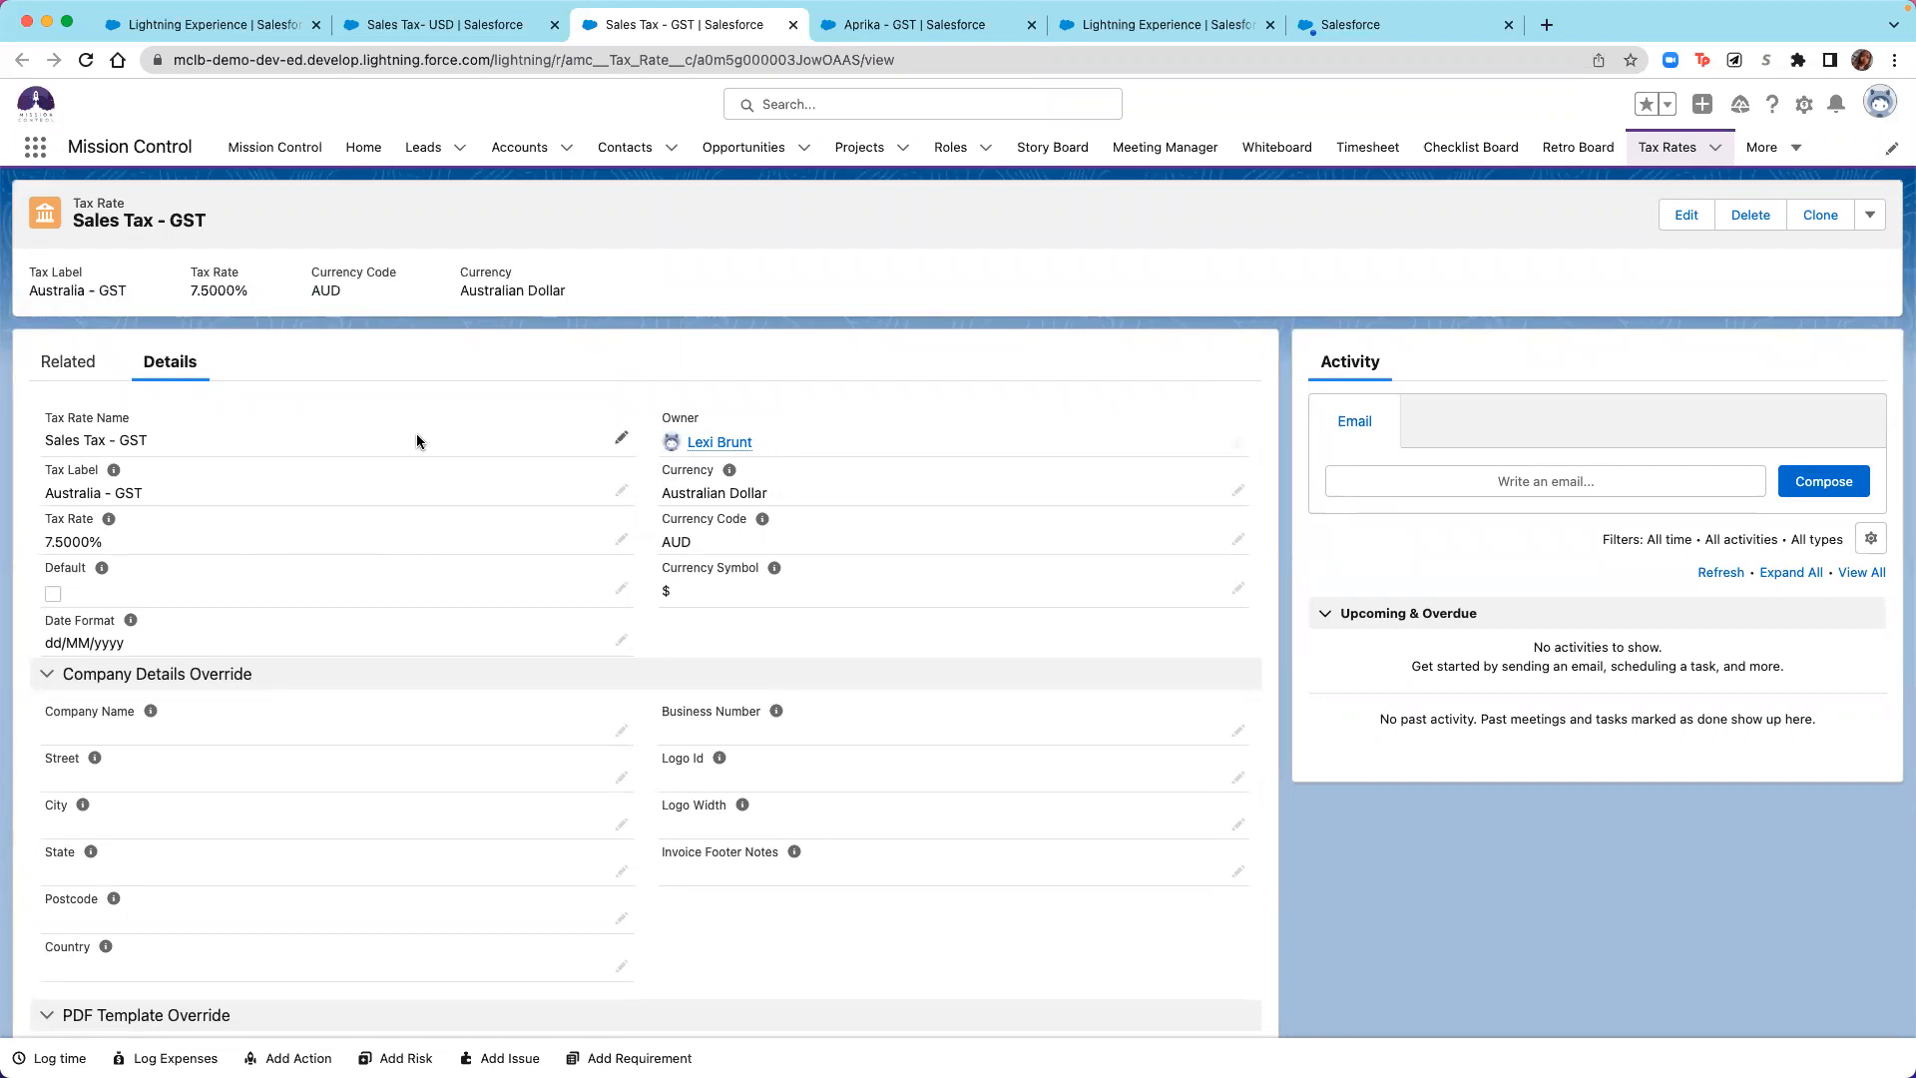
# Open the Aprika - GST tax rate record and review its Company Details Override values.
pyautogui.click(849, 30)
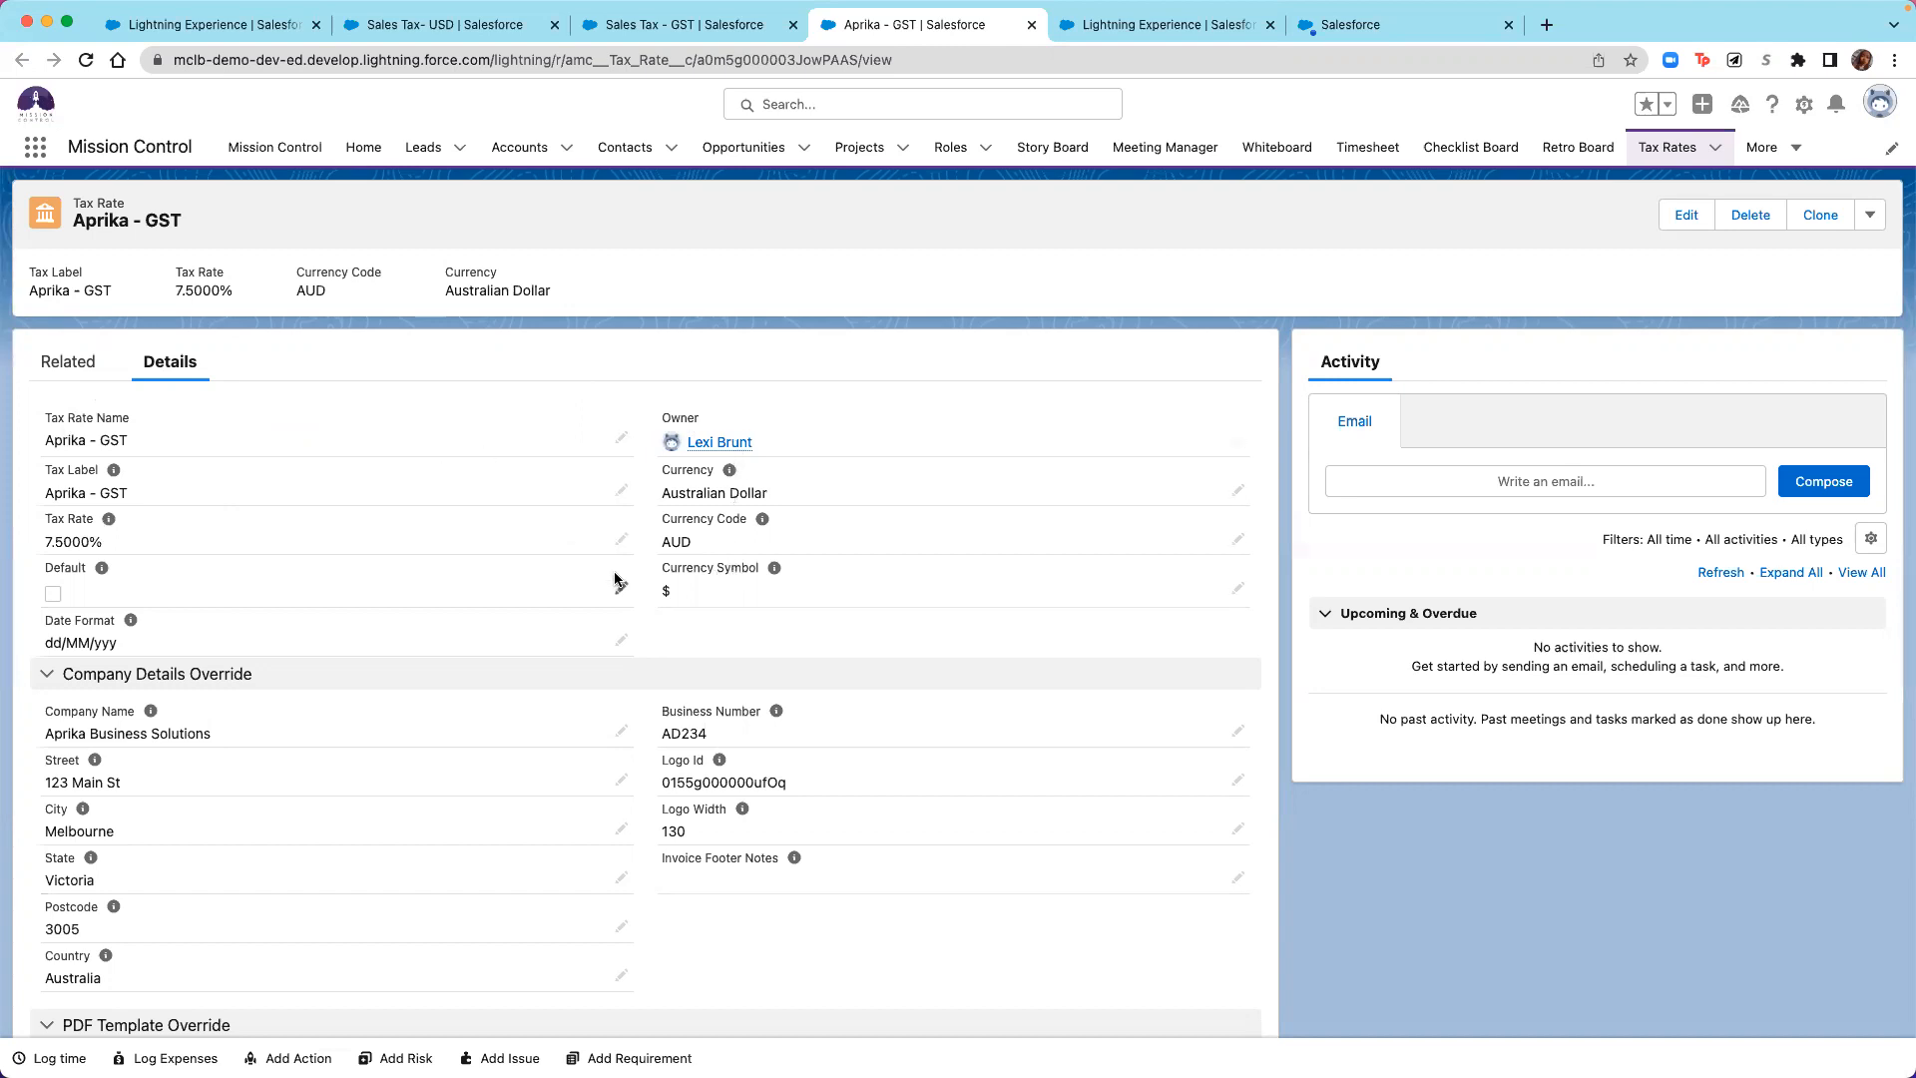
pyautogui.scroll(-1, 609, 550)
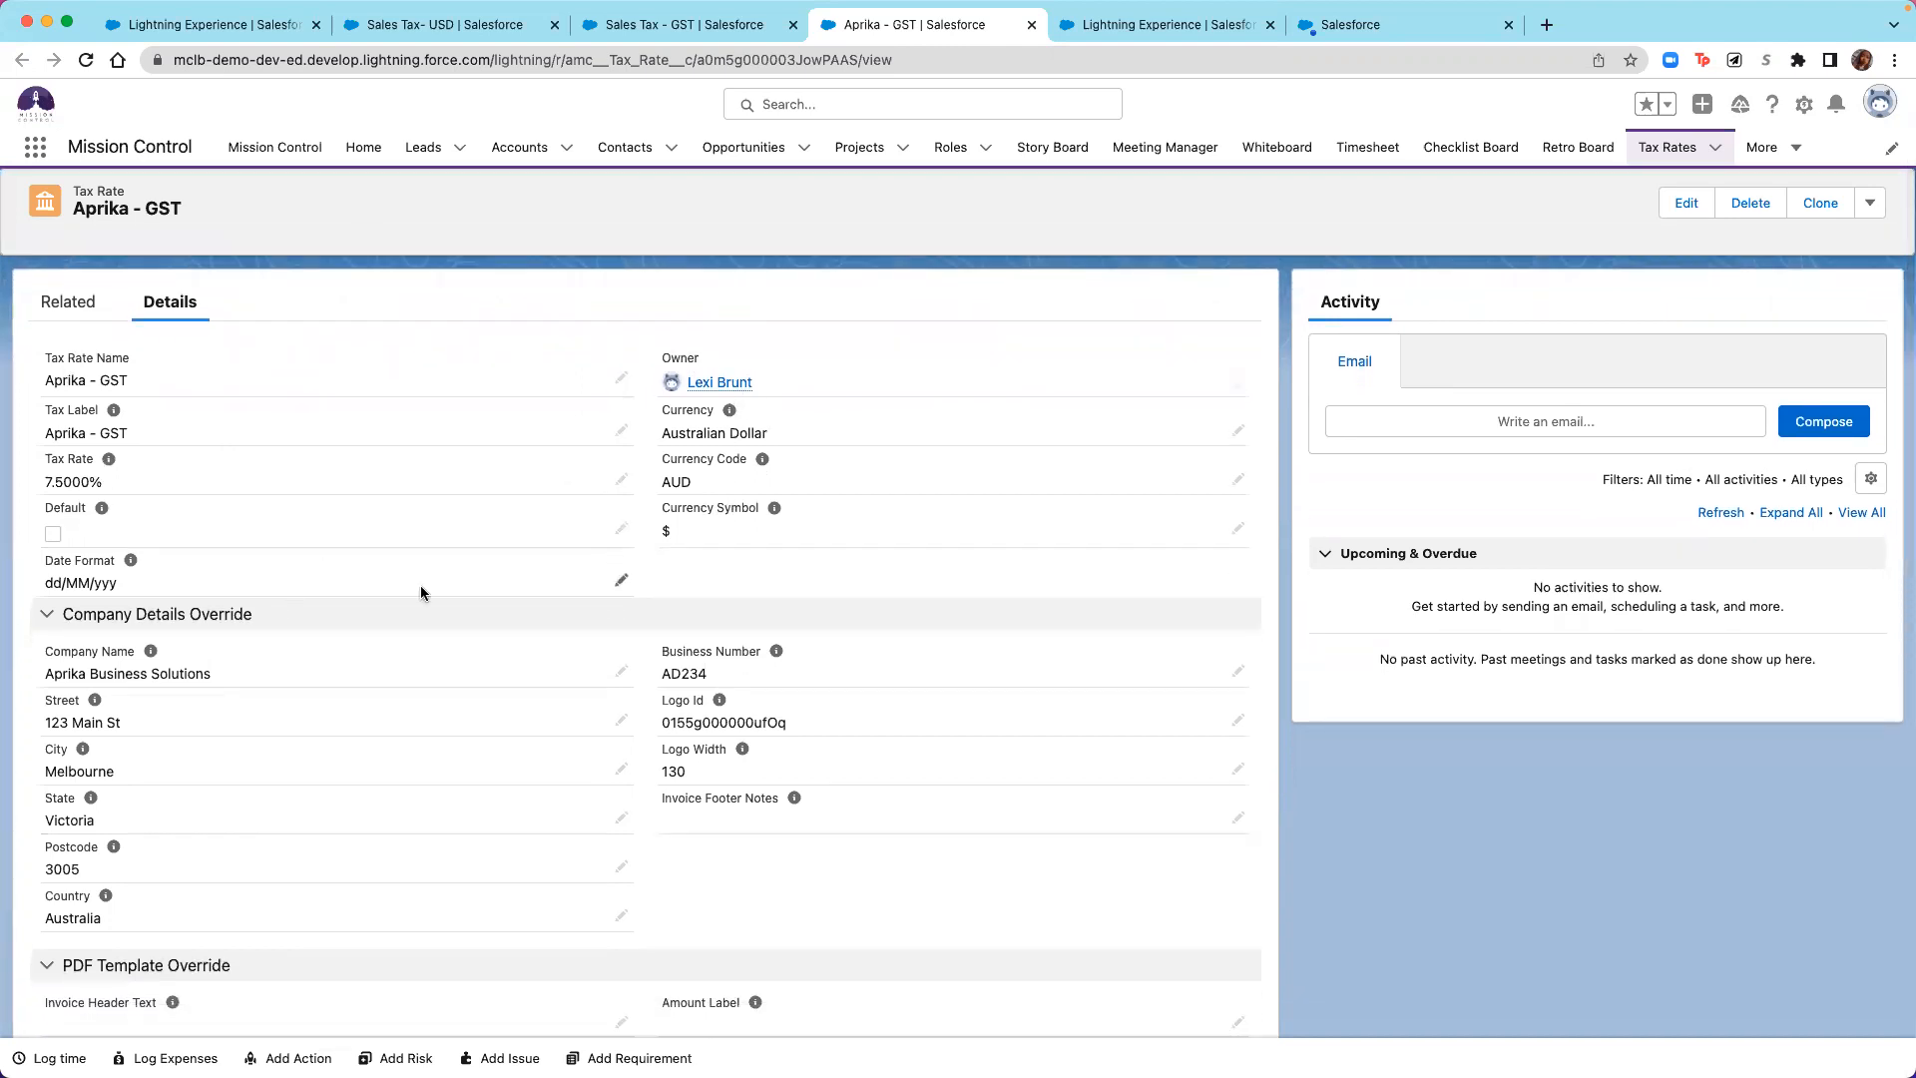
pyautogui.scroll(-3, 409, 731)
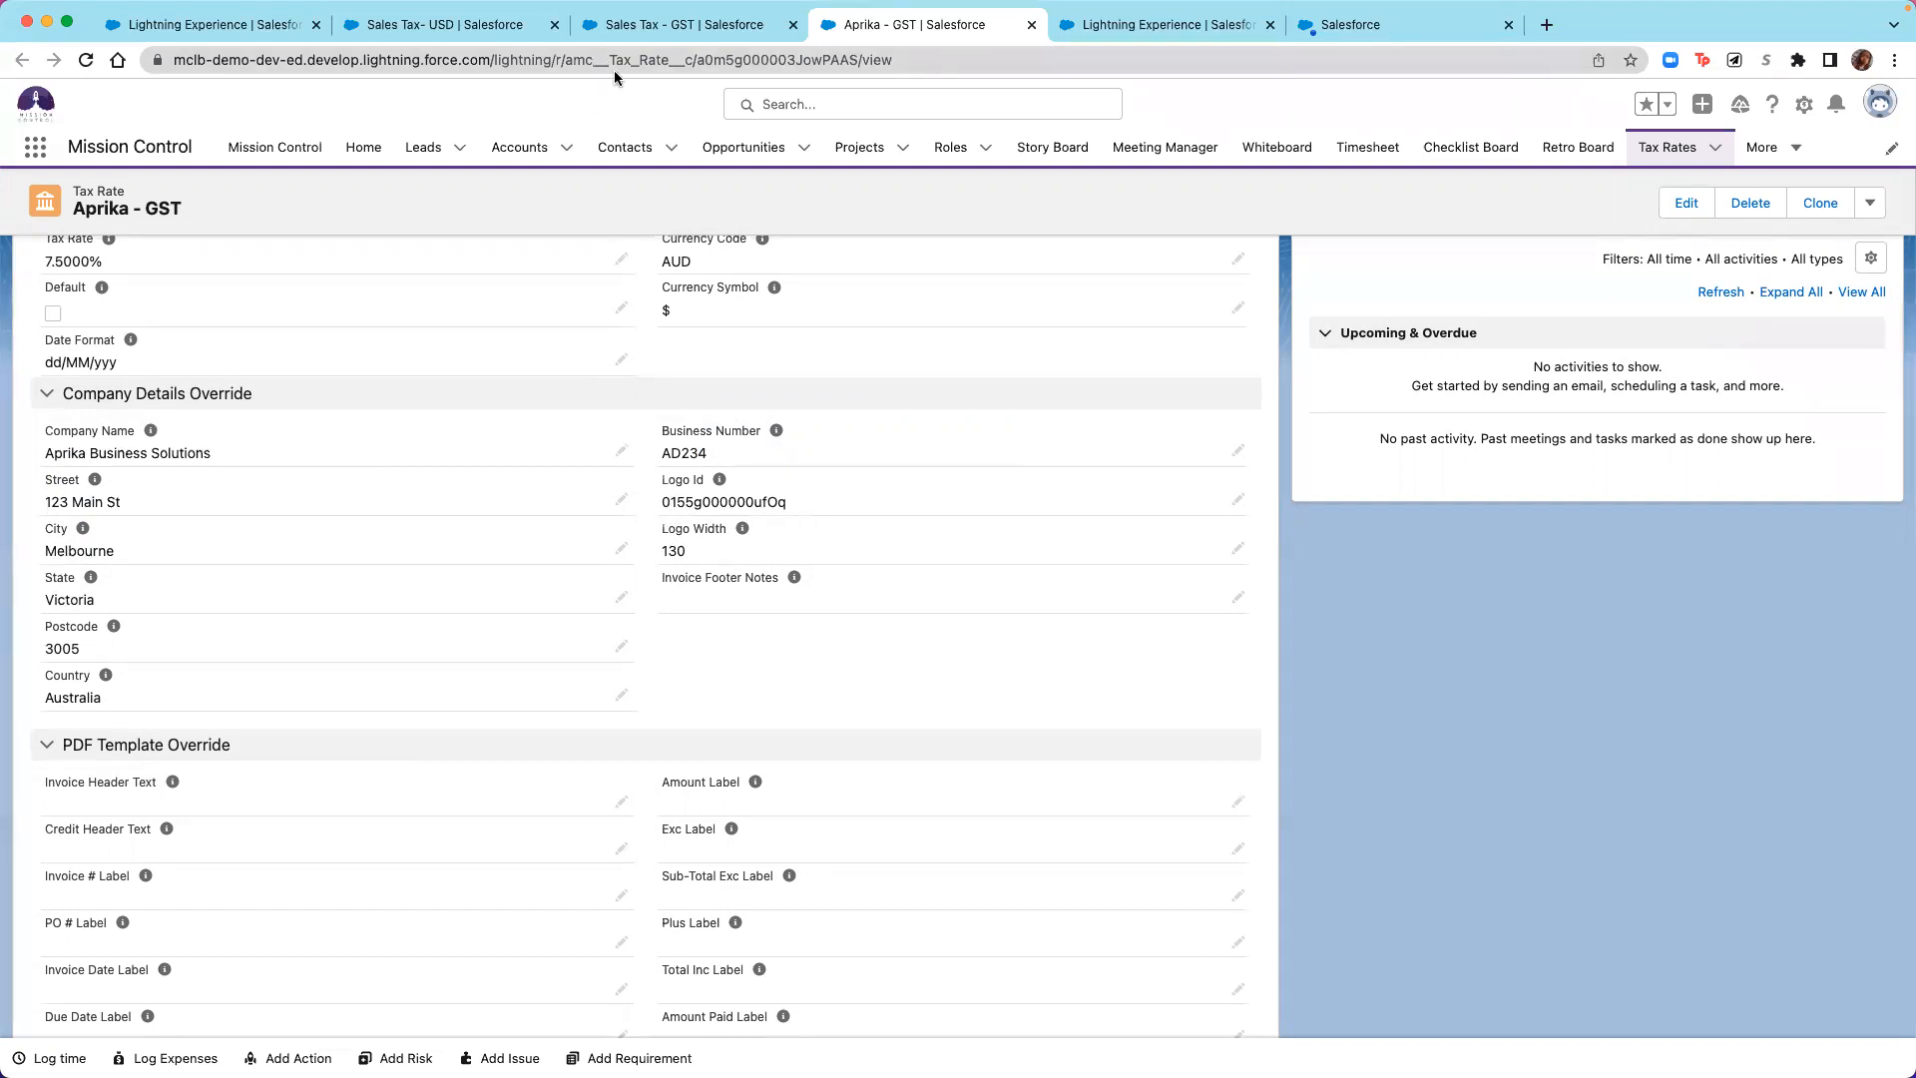
# Highlight the record ID within the web address of the Aprika - GST tax rate record.
pyautogui.click(854, 60)
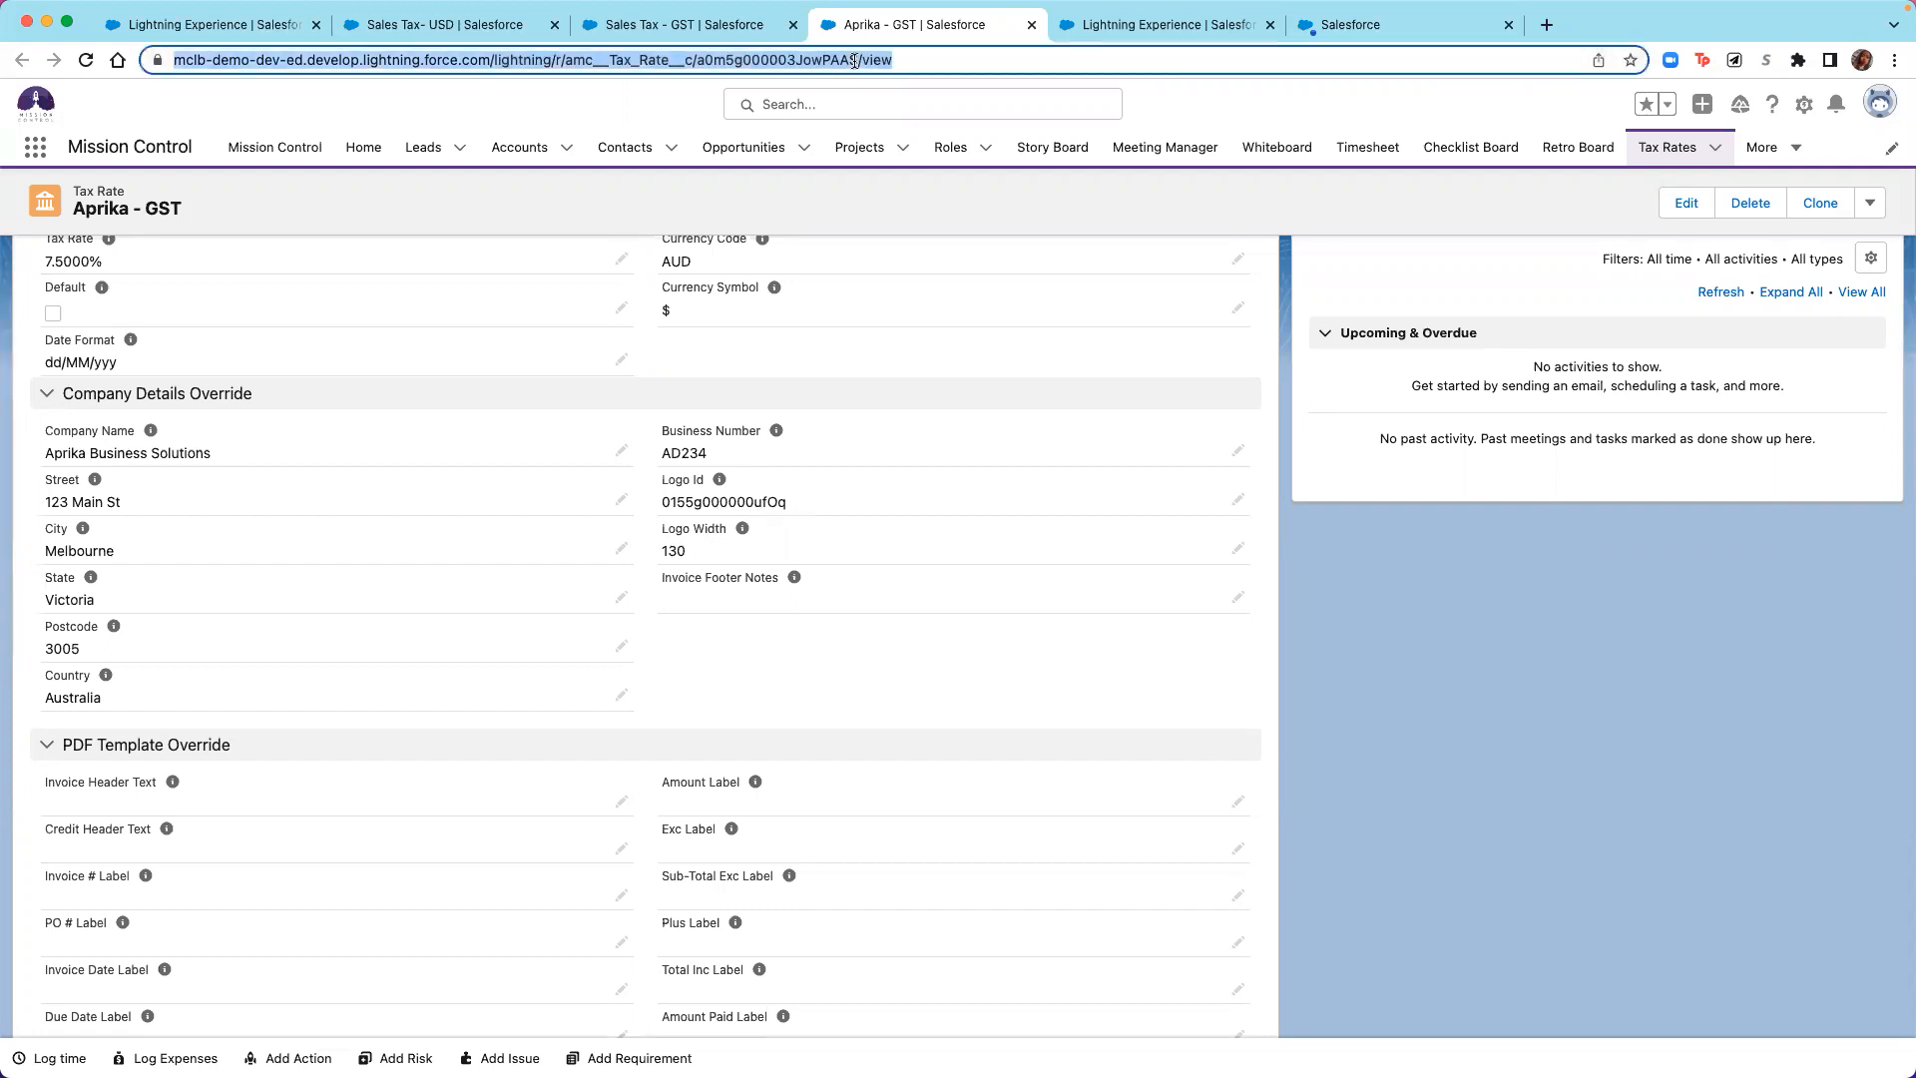
pyautogui.click(854, 60)
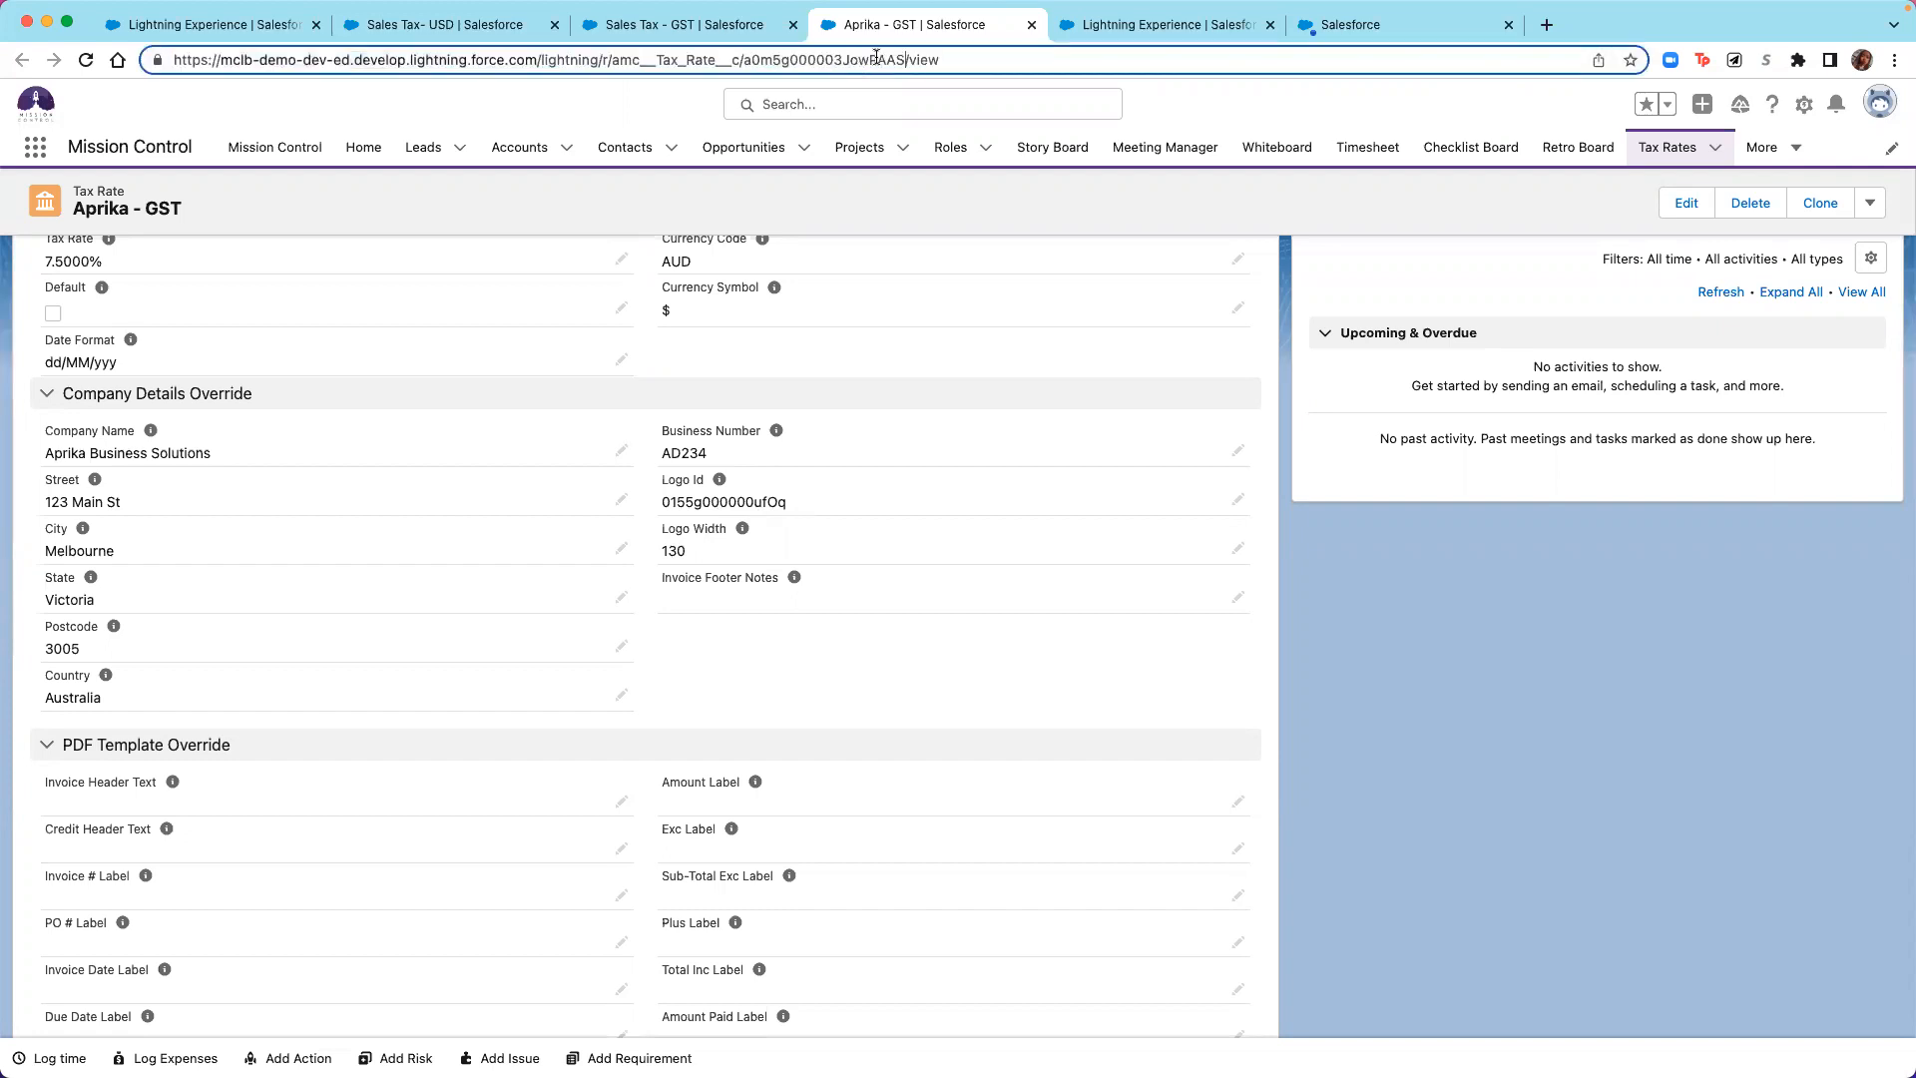
pyautogui.moveTo(905, 59); pyautogui.dragTo(741, 60)
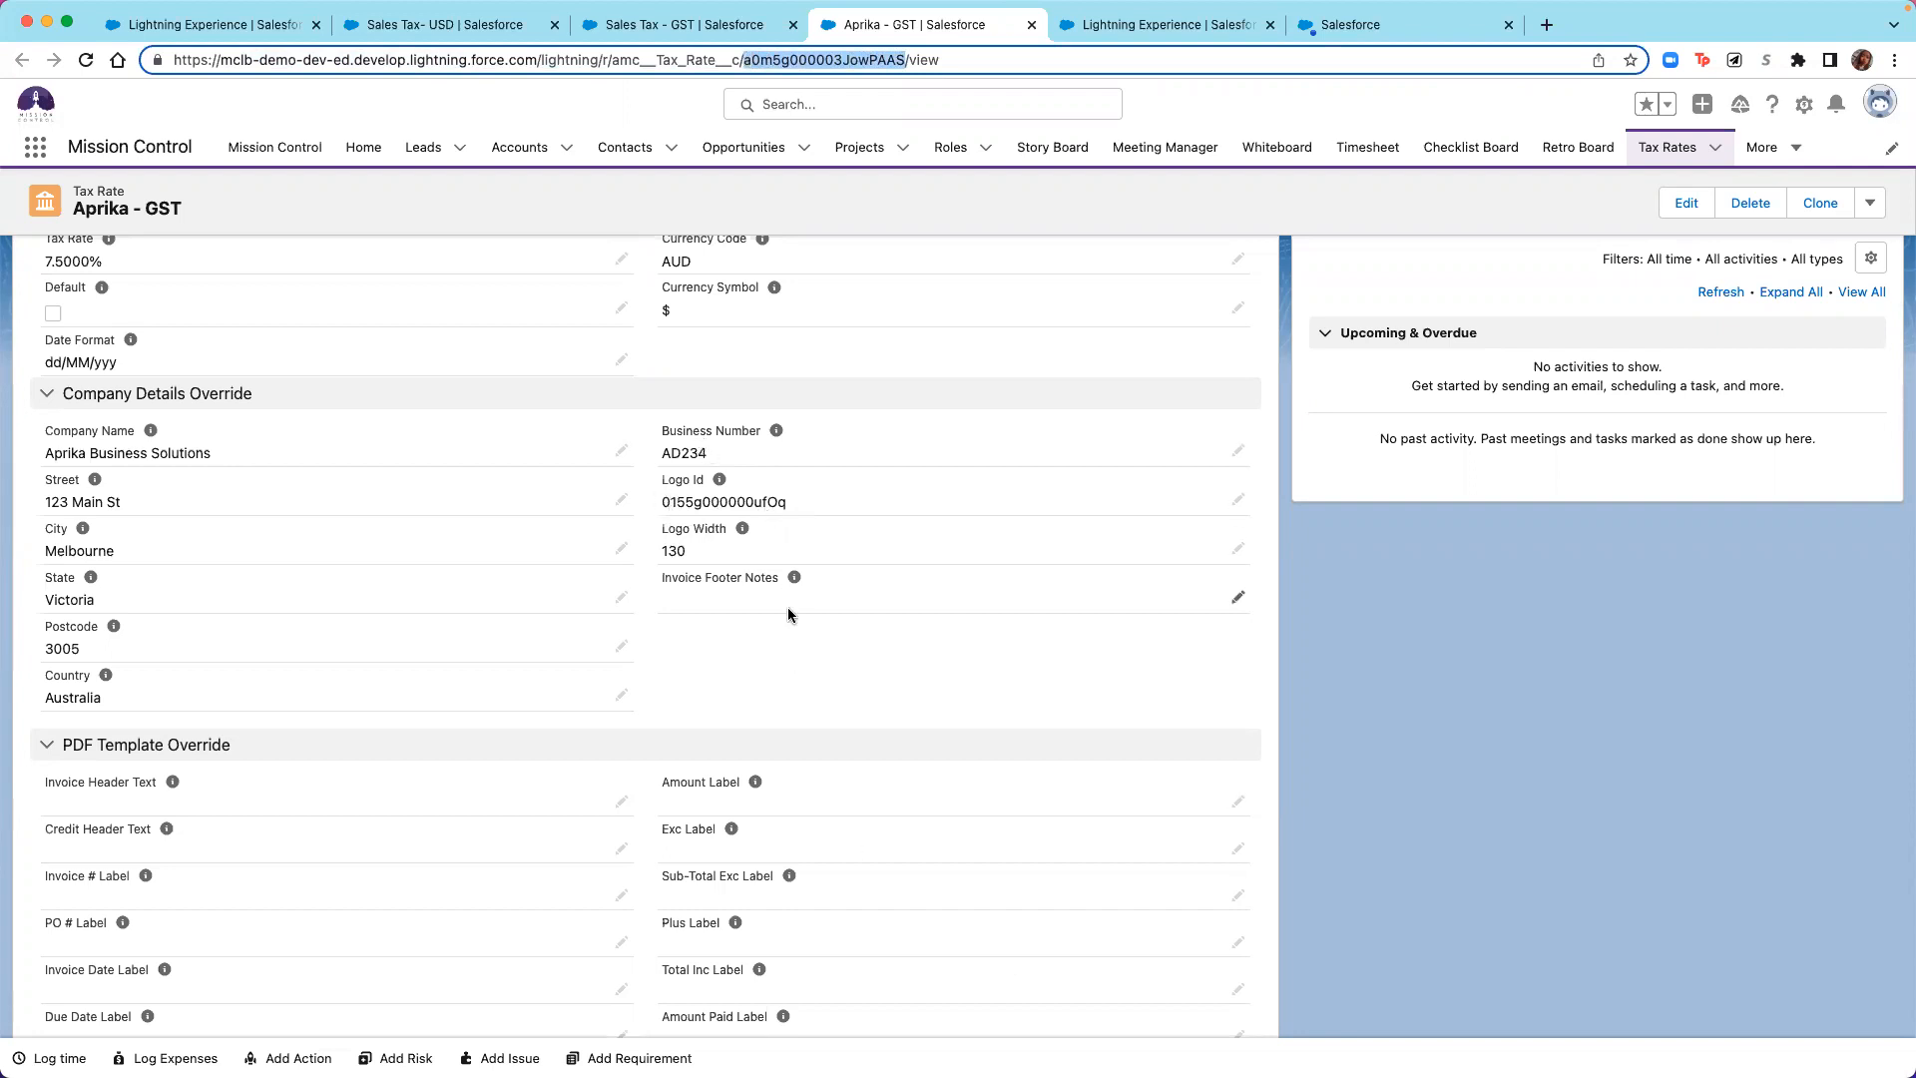
# Review the label, field and custom header and footer options under PDF Template Override on the Aprika - GST record.
pyautogui.scroll(-1, 799, 684)
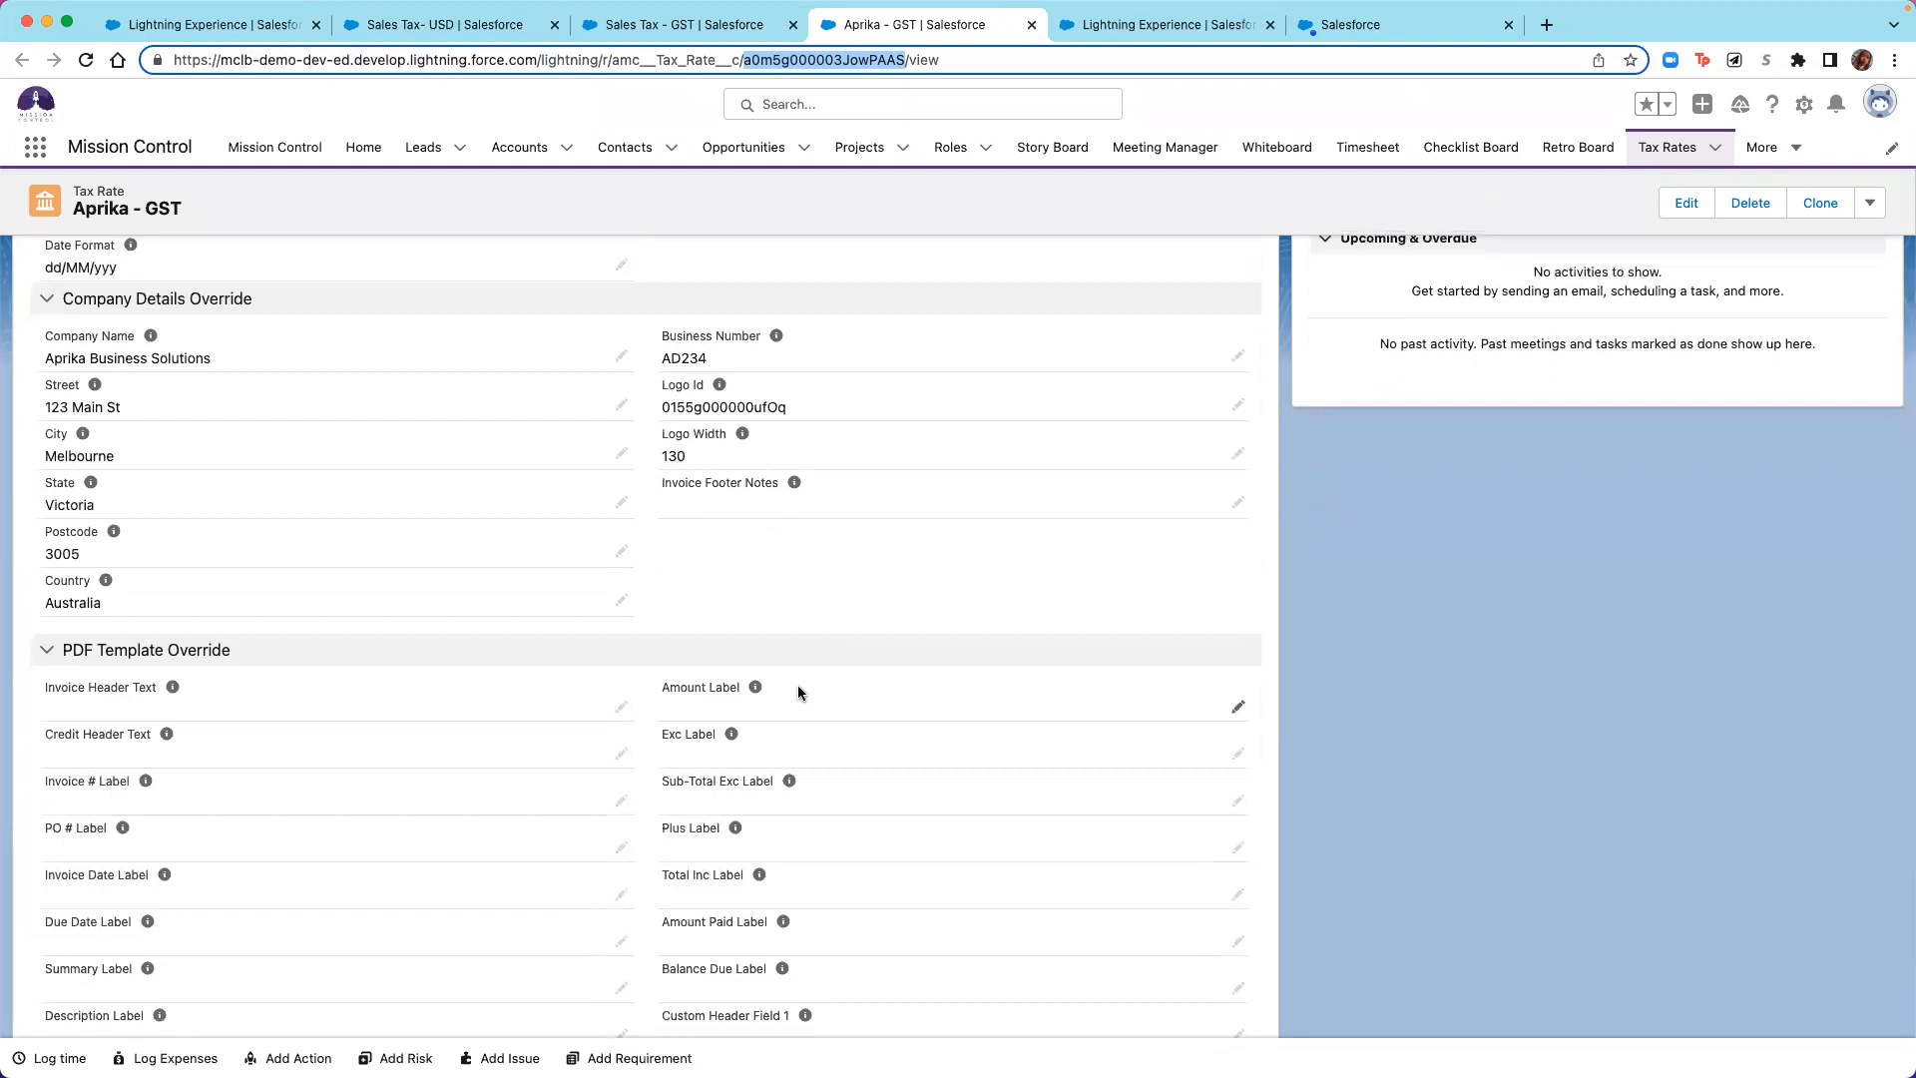
pyautogui.scroll(-3, 537, 696)
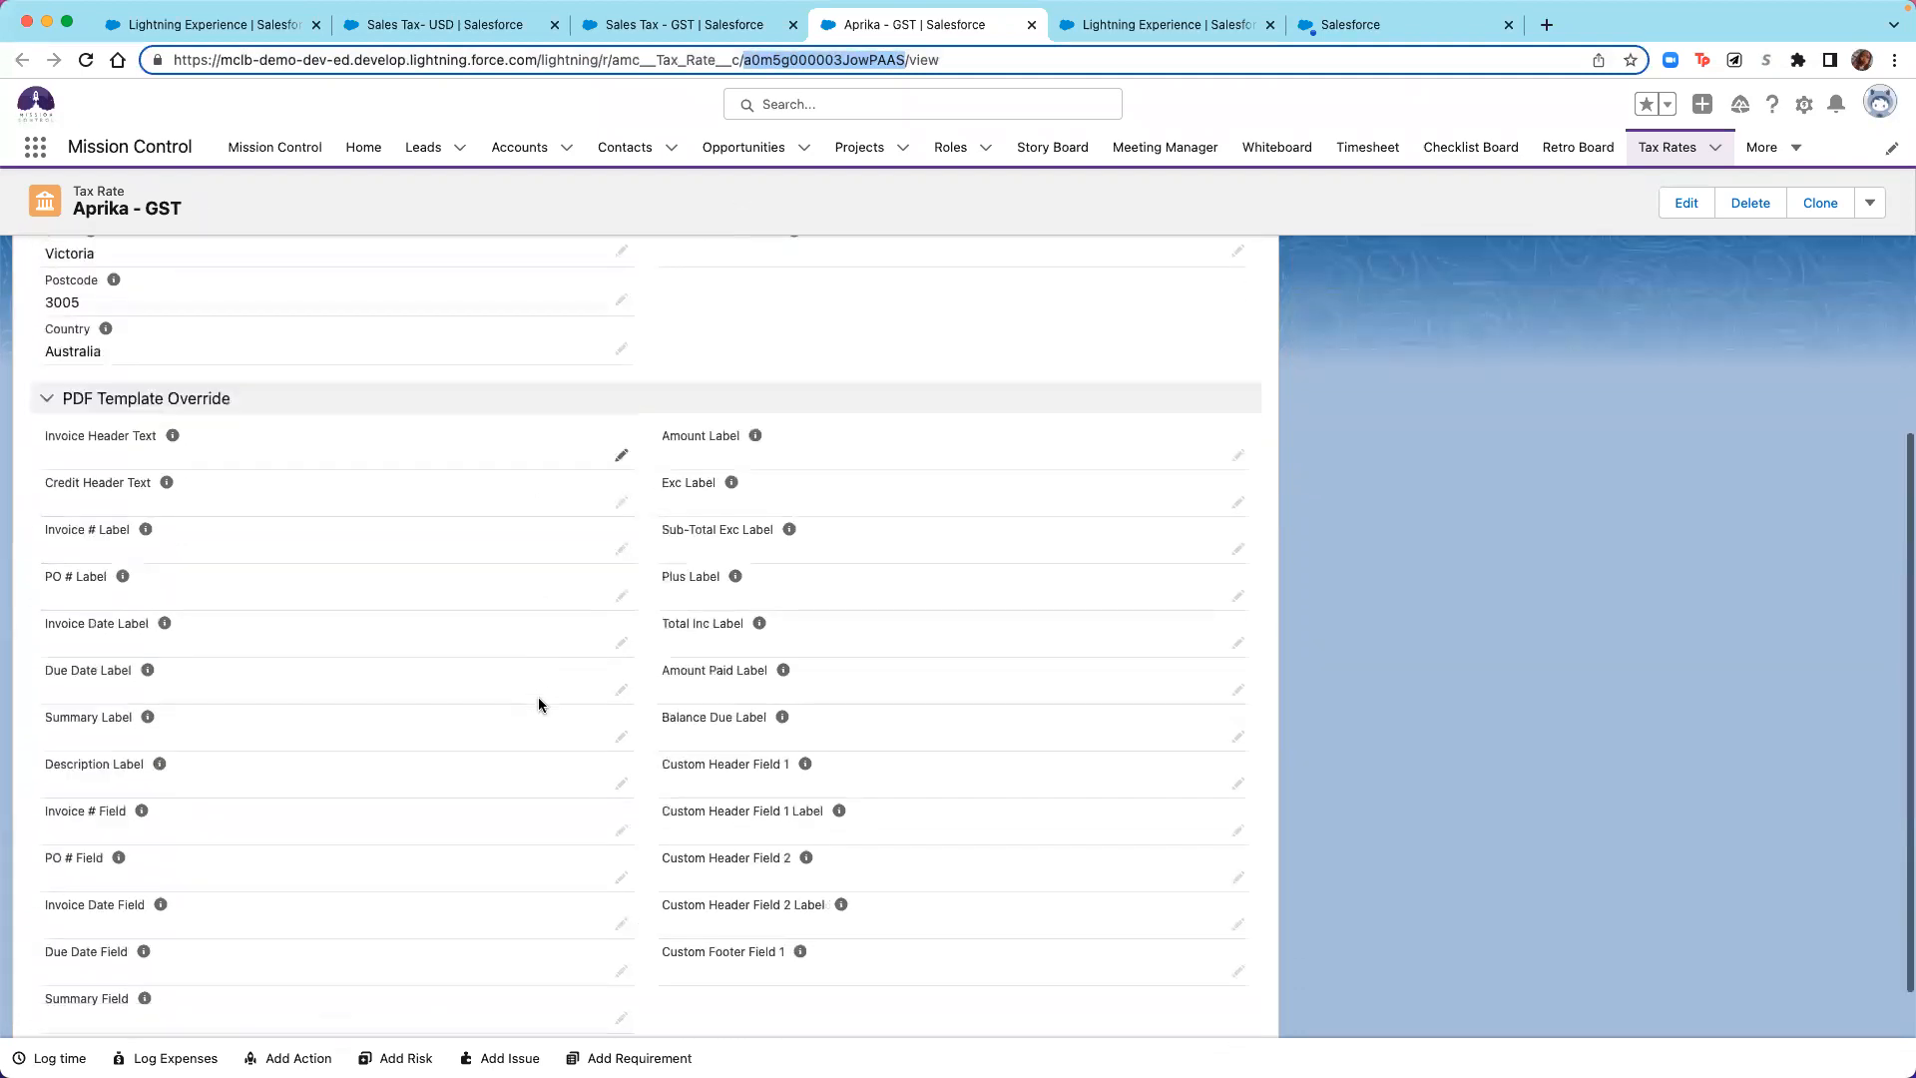
pyautogui.scroll(-1, 521, 653)
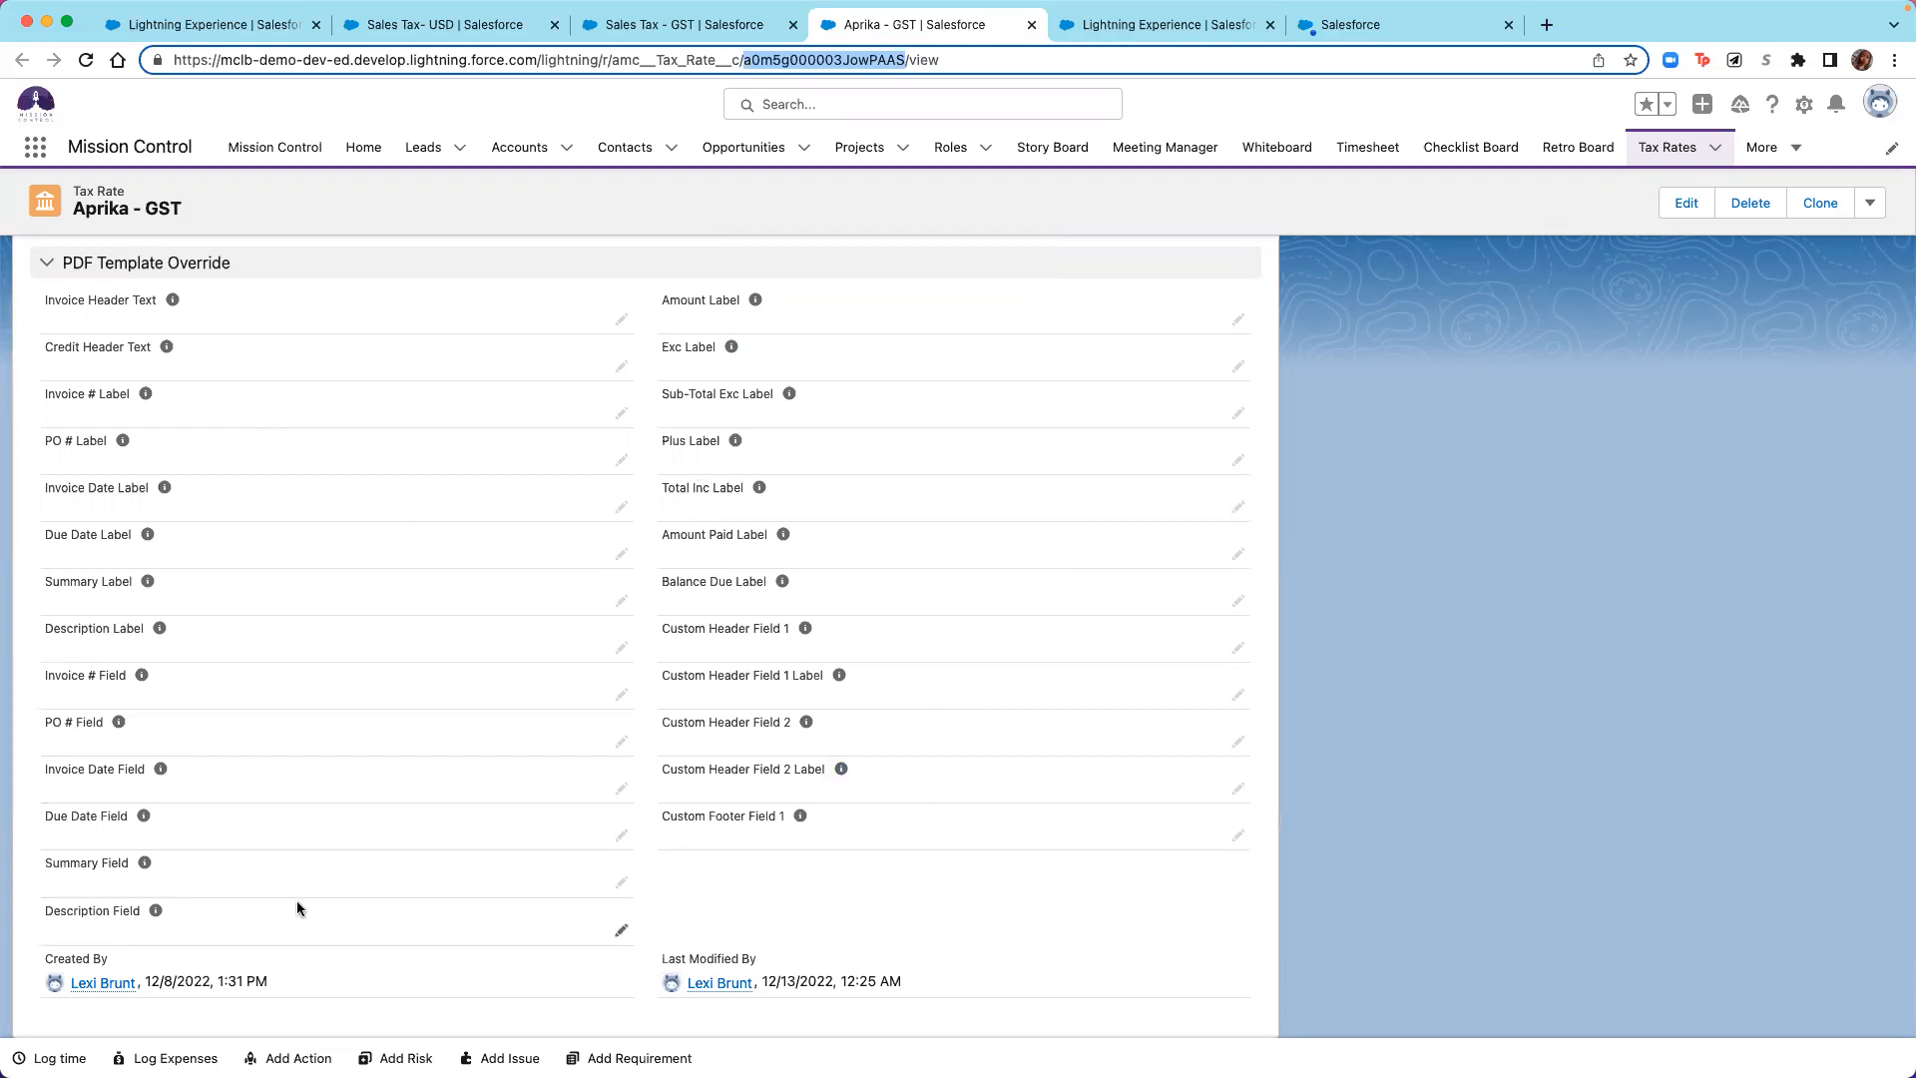
pyautogui.scroll(5, 174, 674)
pyautogui.scroll(-5, 160, 662)
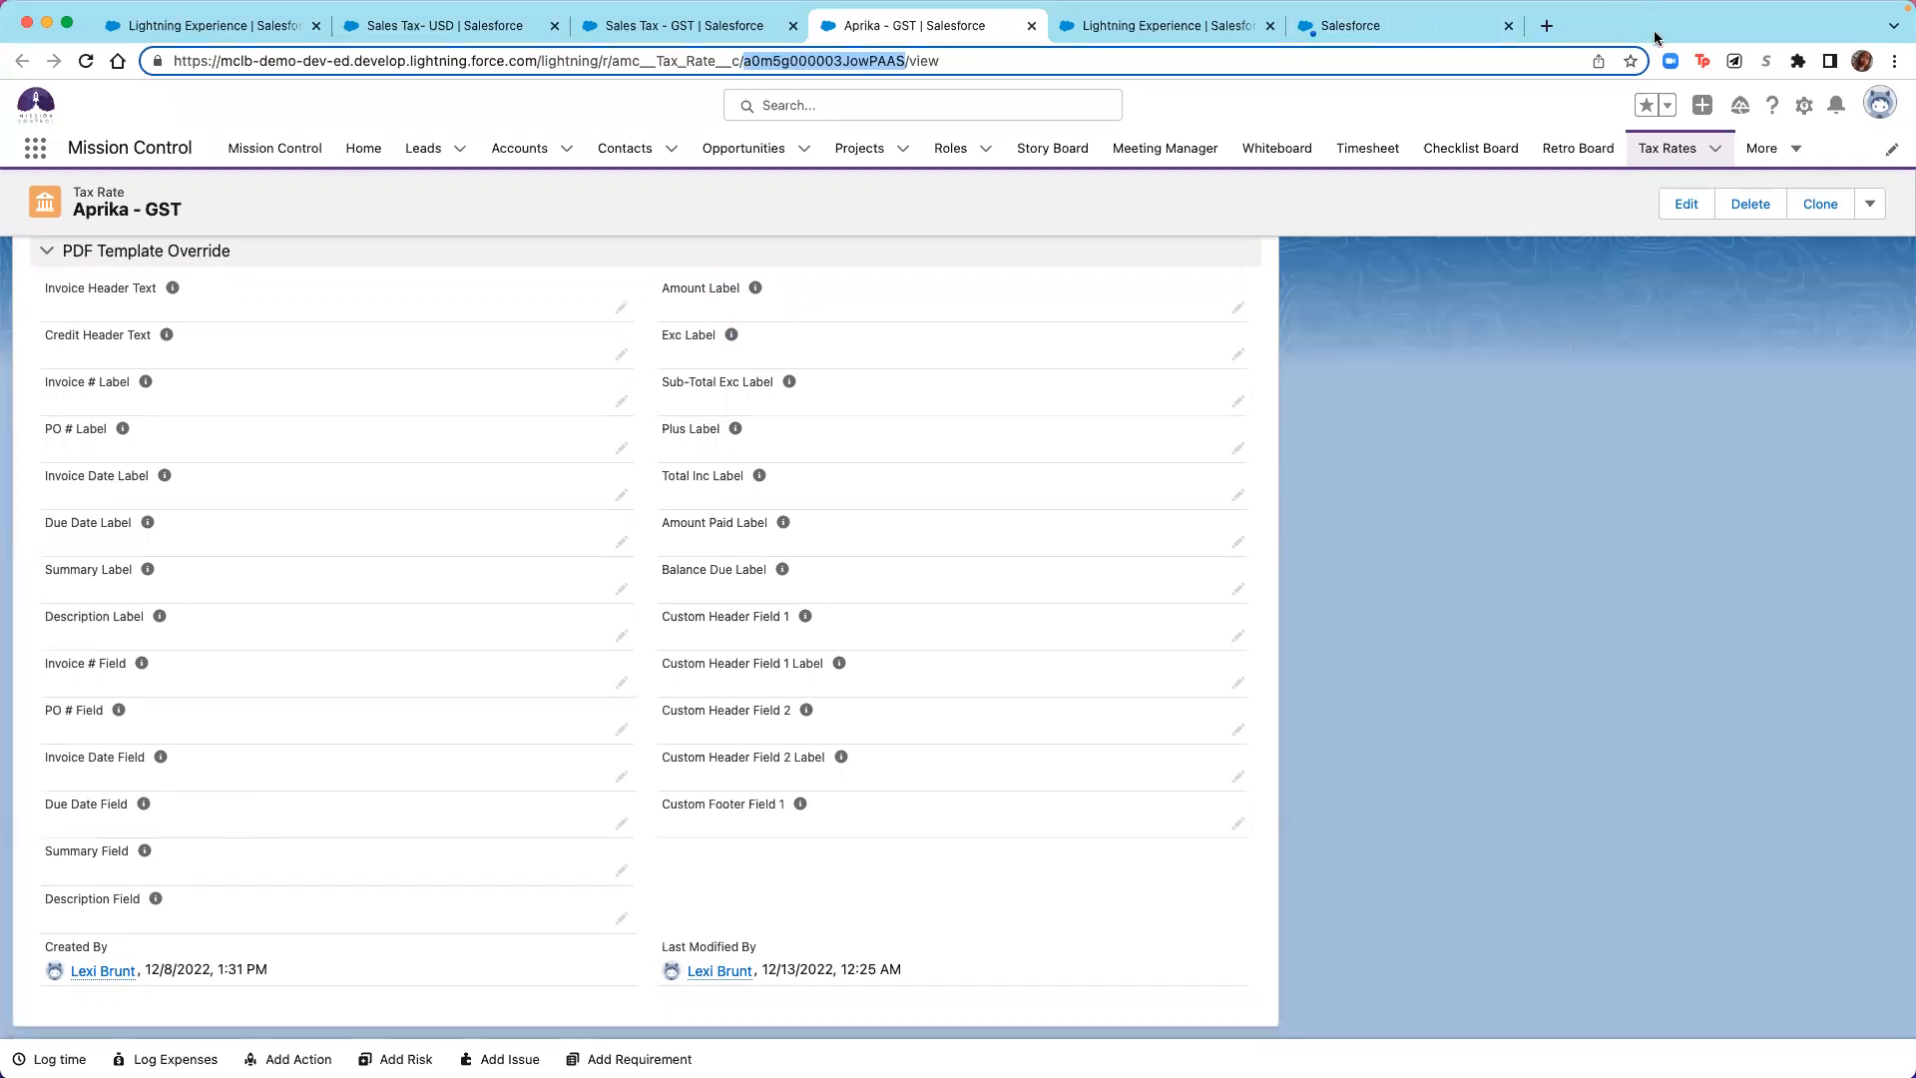
# Open the invoice PDF issued by Aprika Business Solutions to examine the overridden company details and logo.
pyautogui.click(1174, 31)
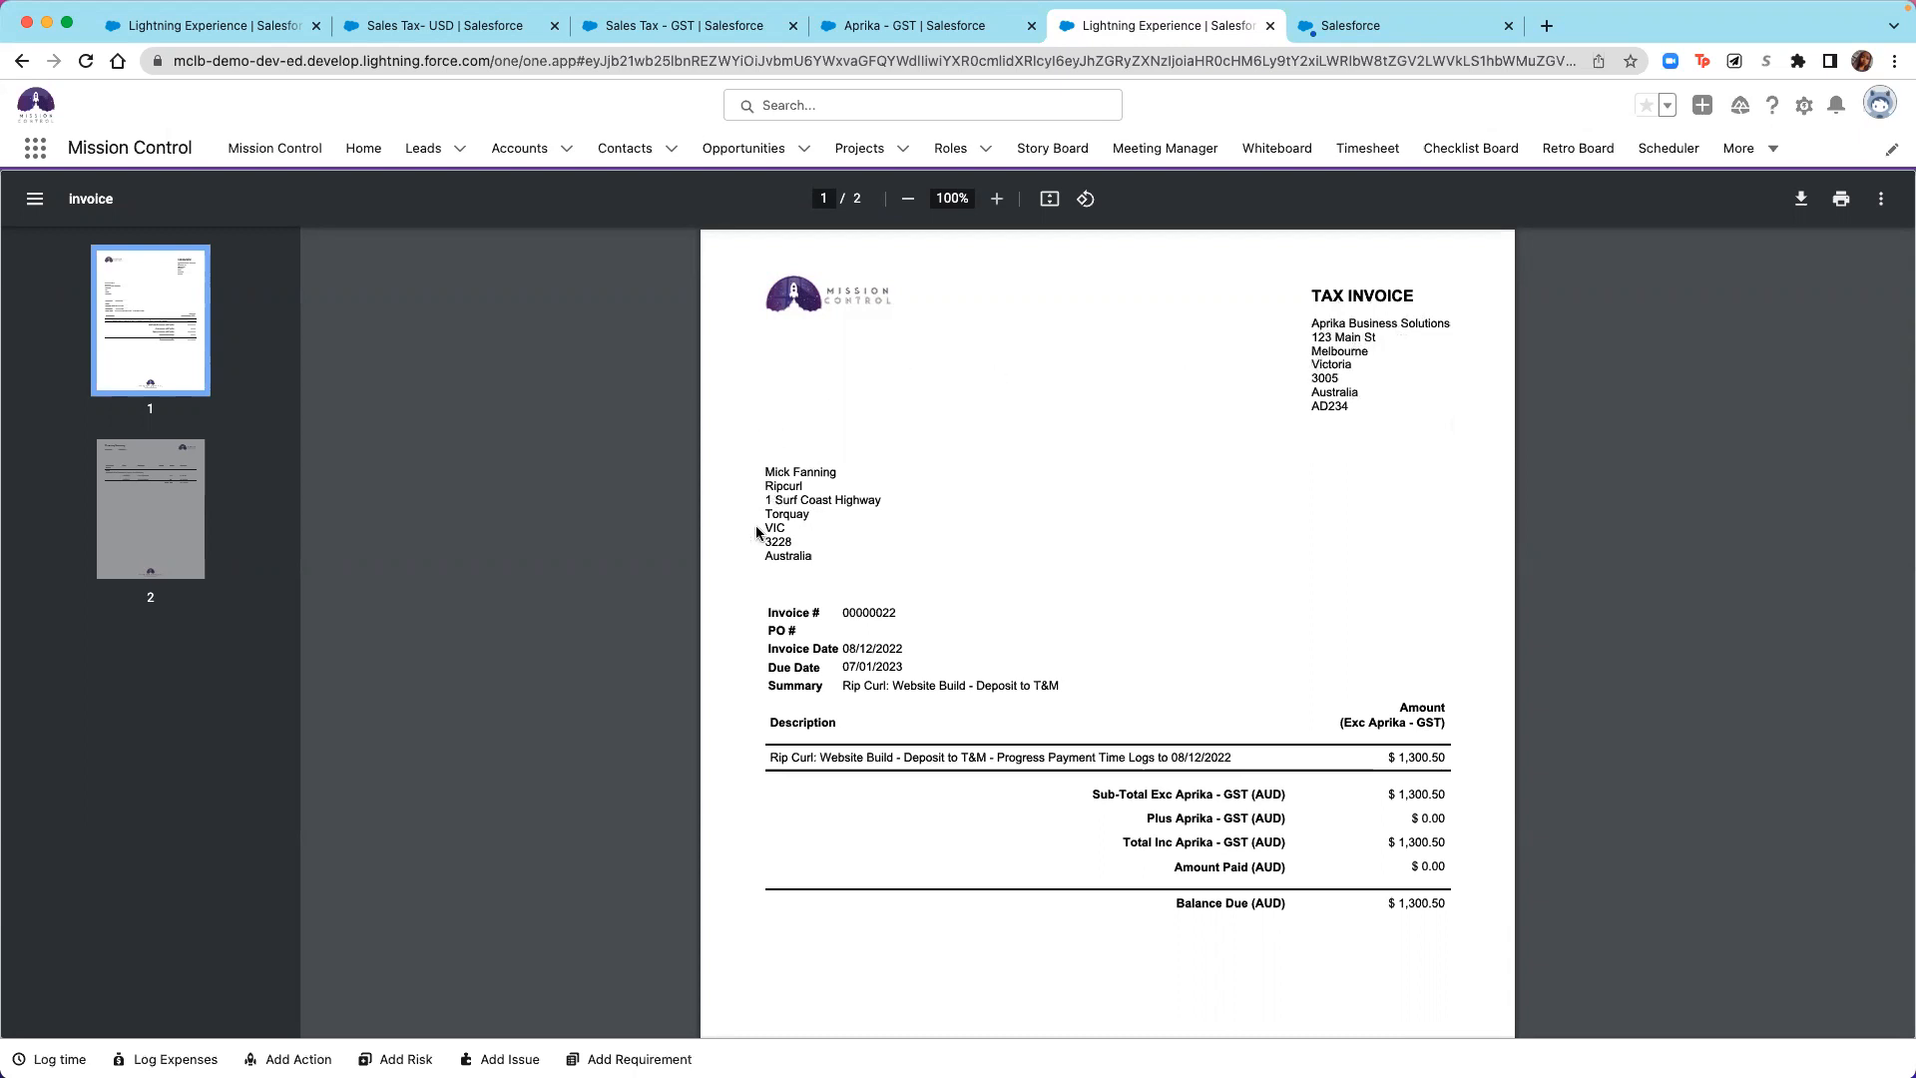
# Compare the Aprika Business Solutions invoice PDF with the website build retainer invoice PDF issued by Mission Control Inc.
pyautogui.scroll(-2, 834, 659)
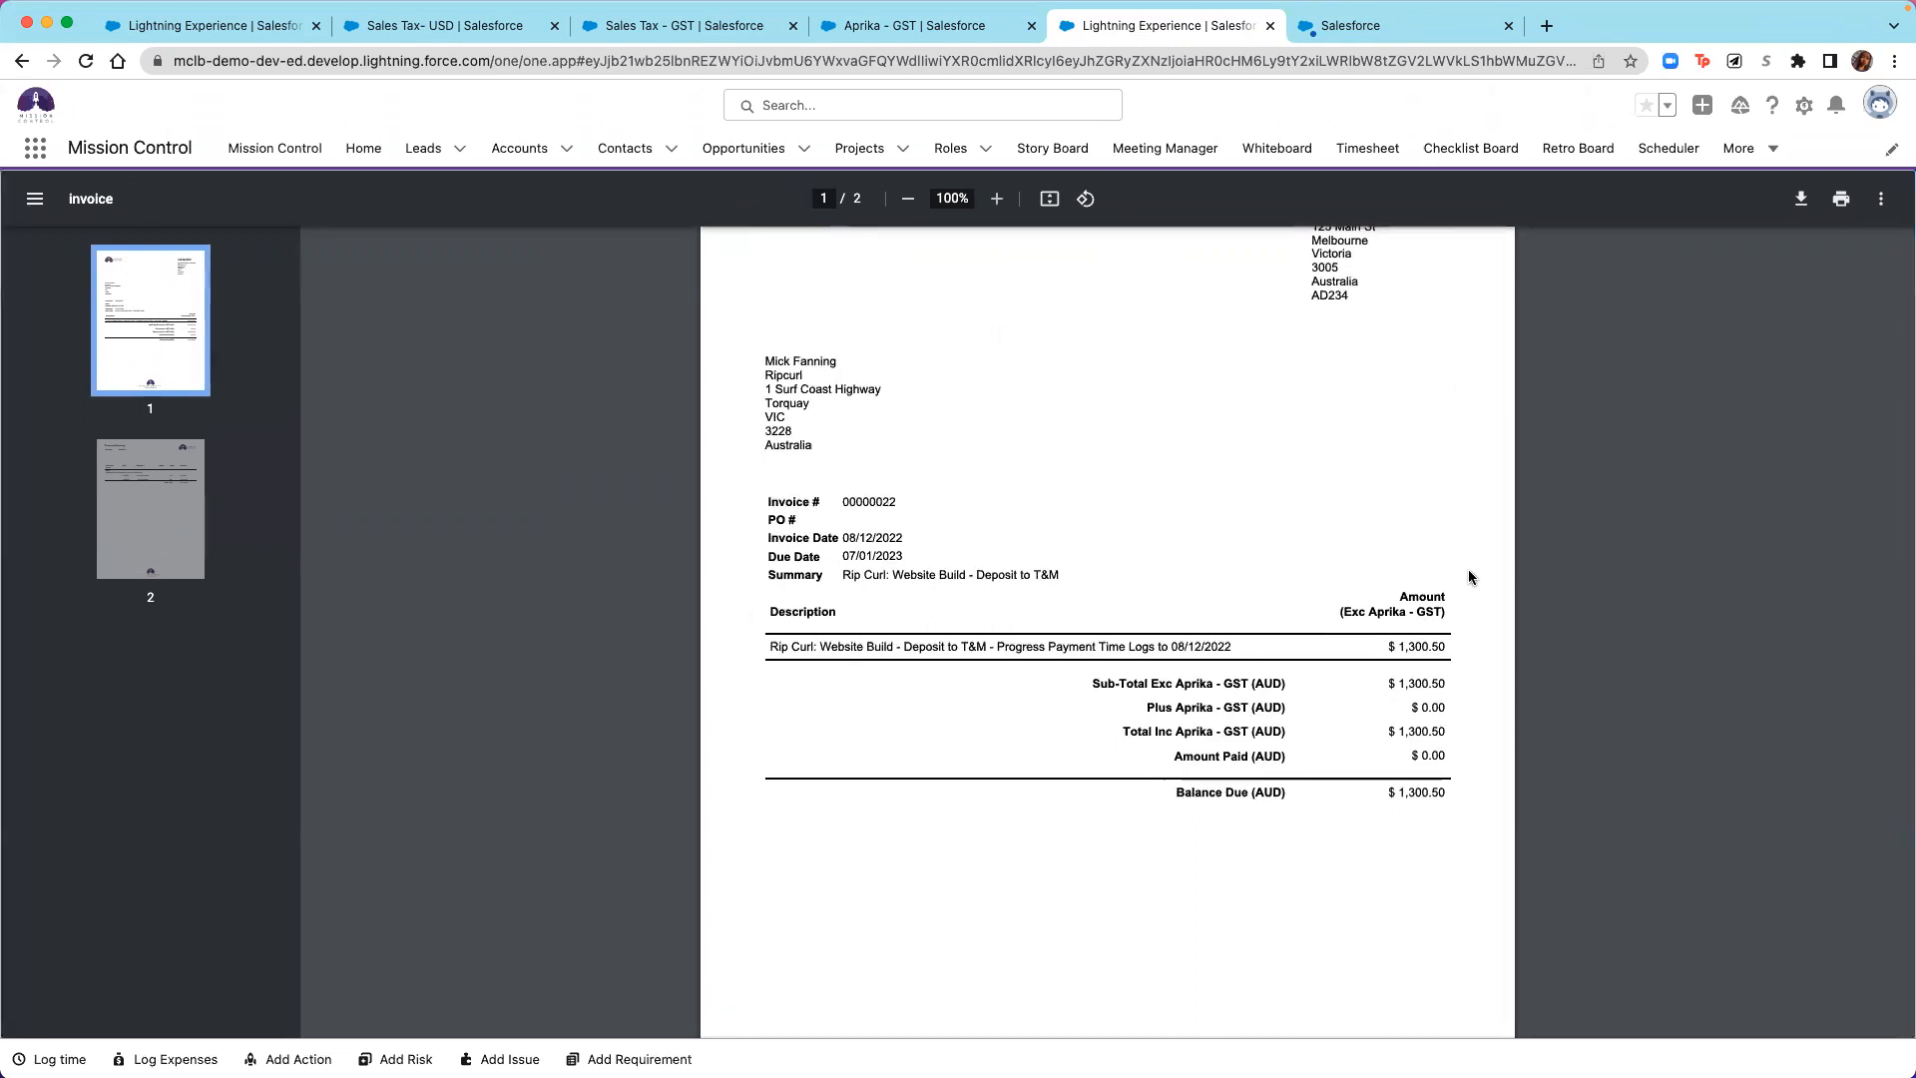
pyautogui.scroll(2, 1469, 577)
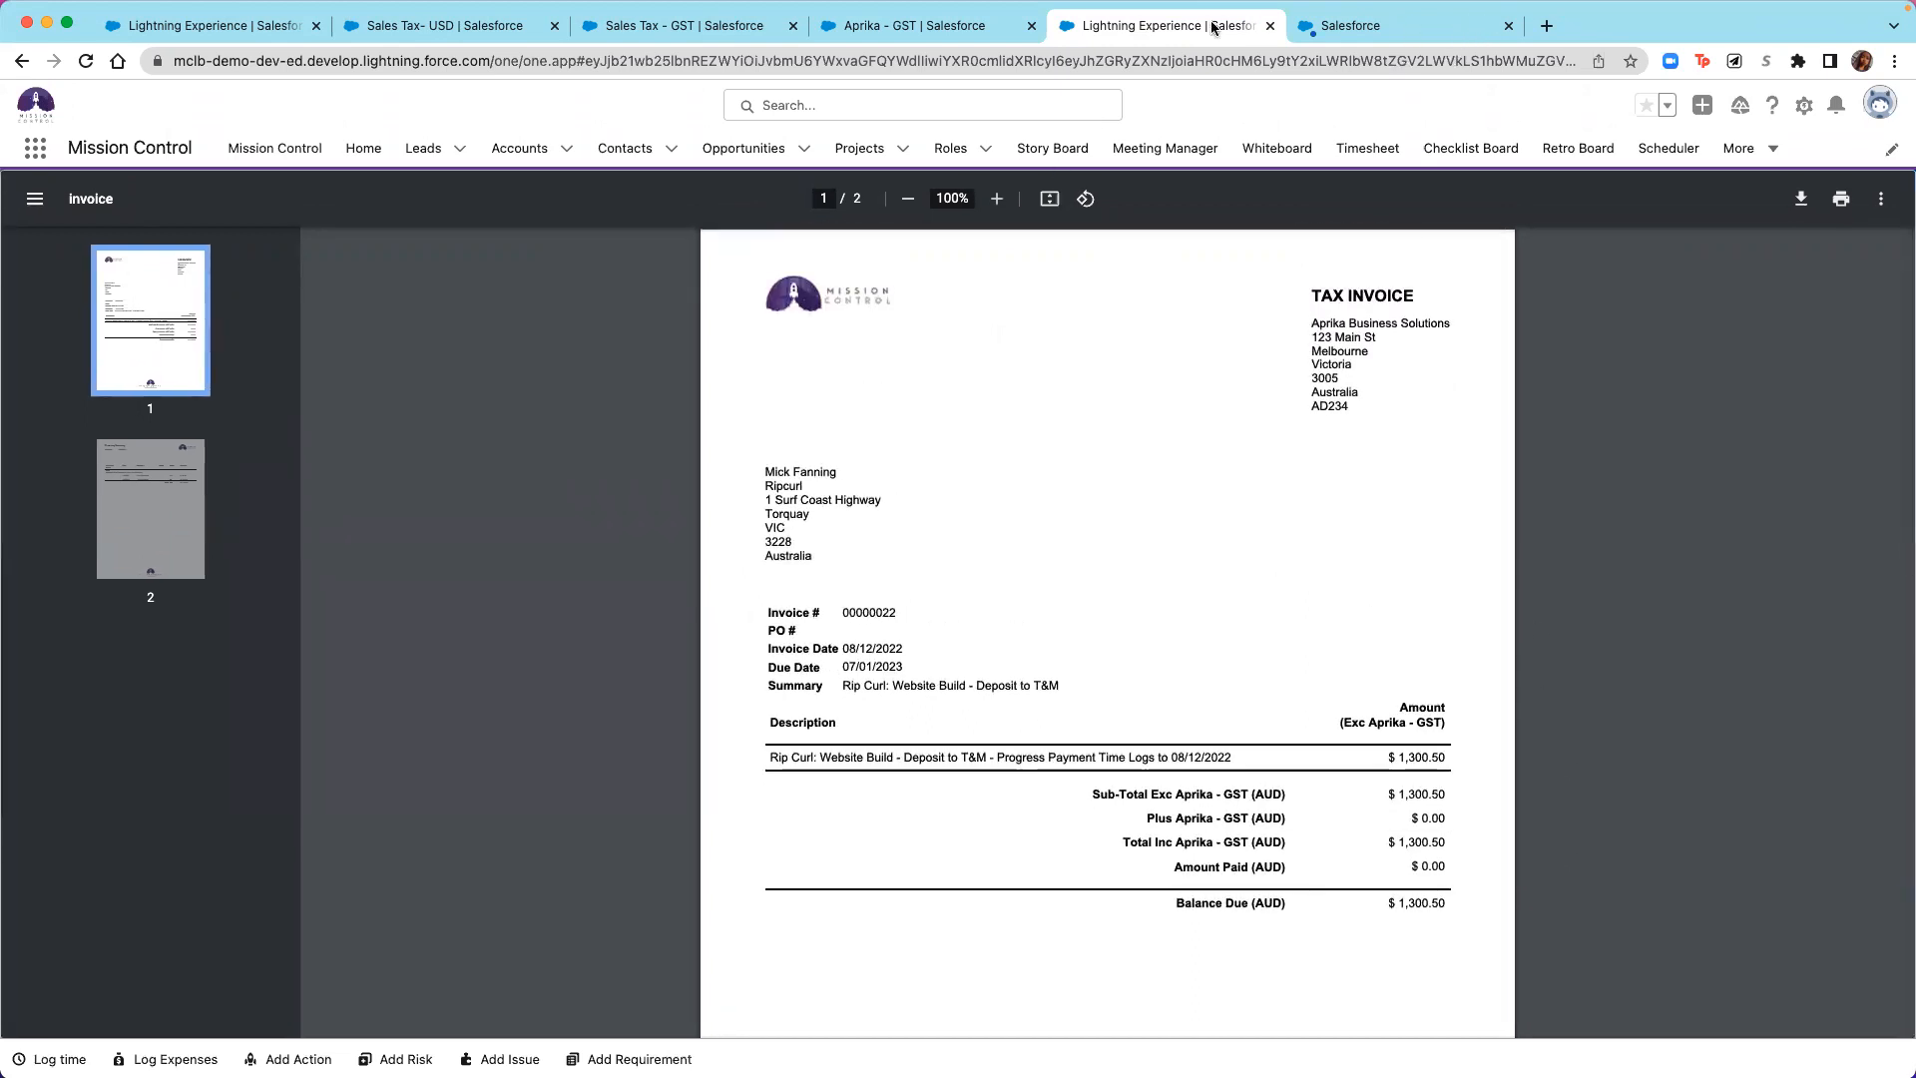
pyautogui.click(1423, 30)
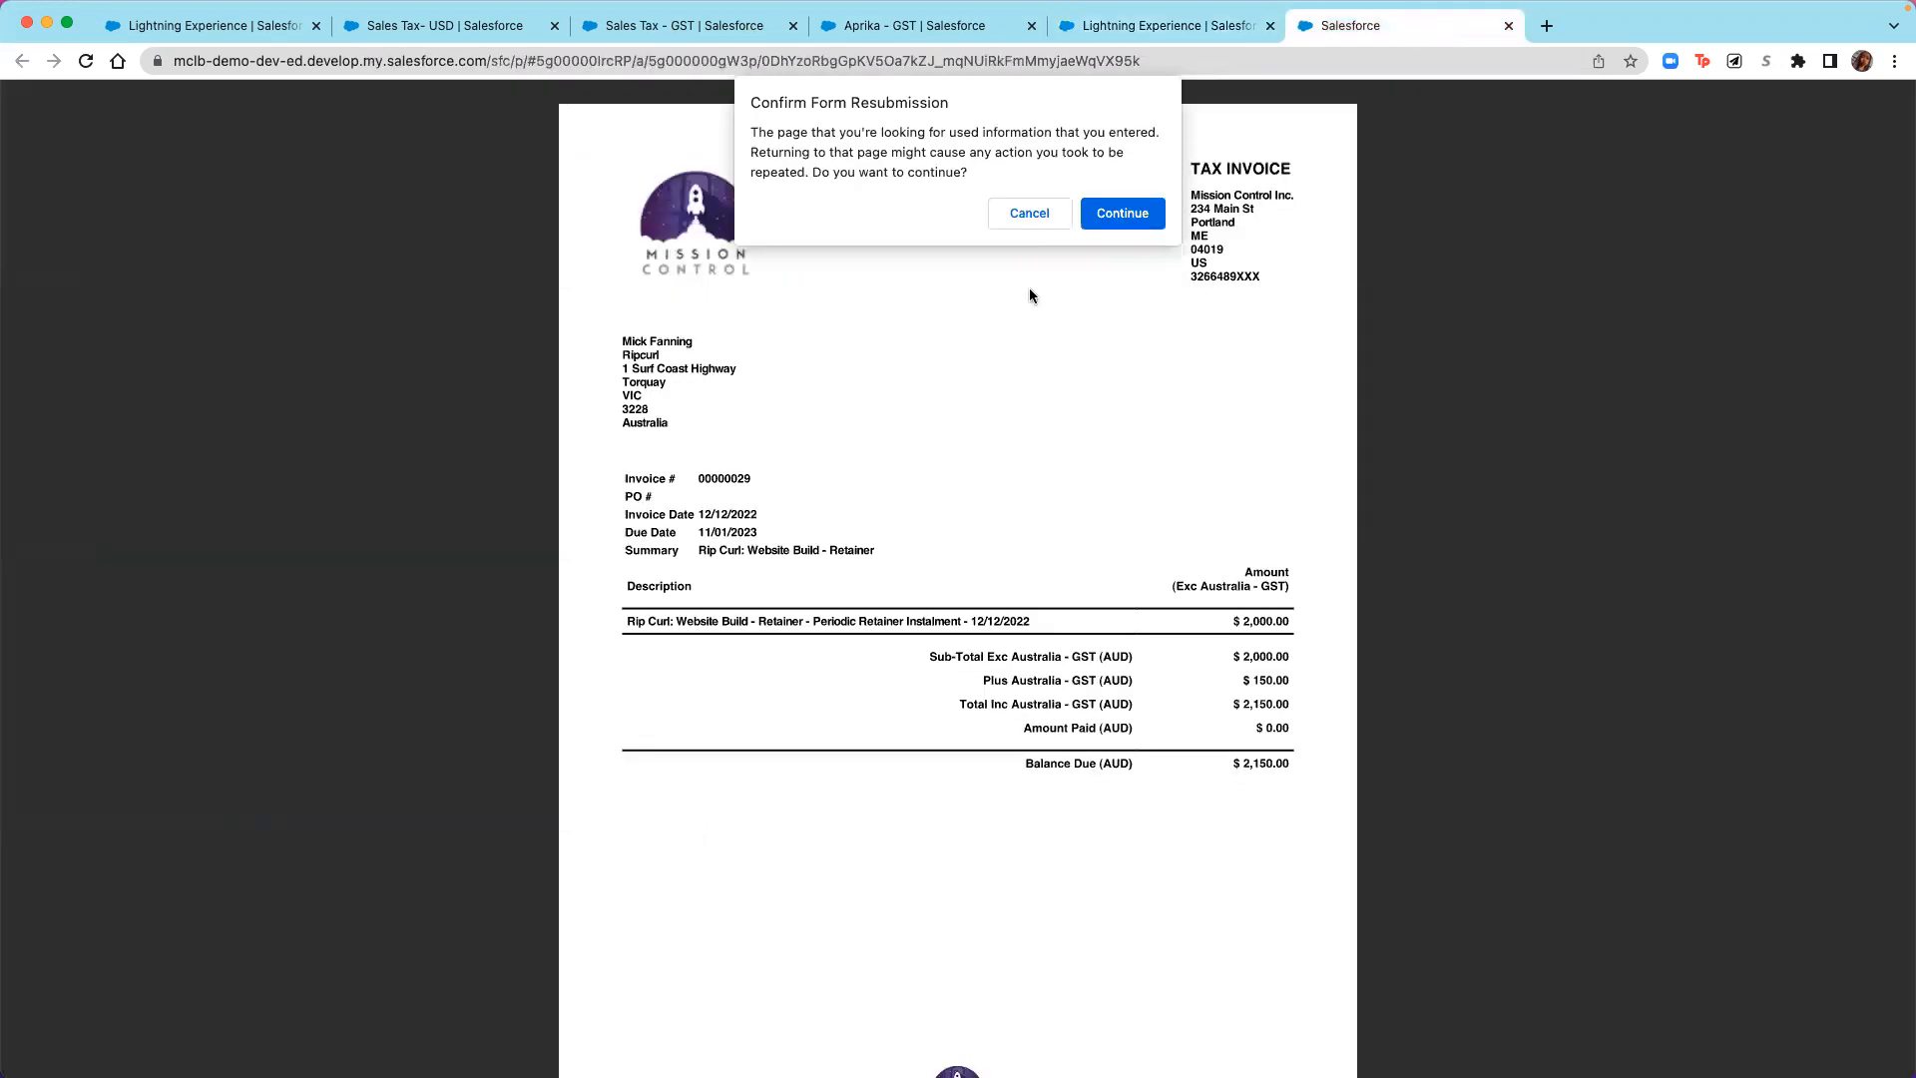
pyautogui.click(1031, 211)
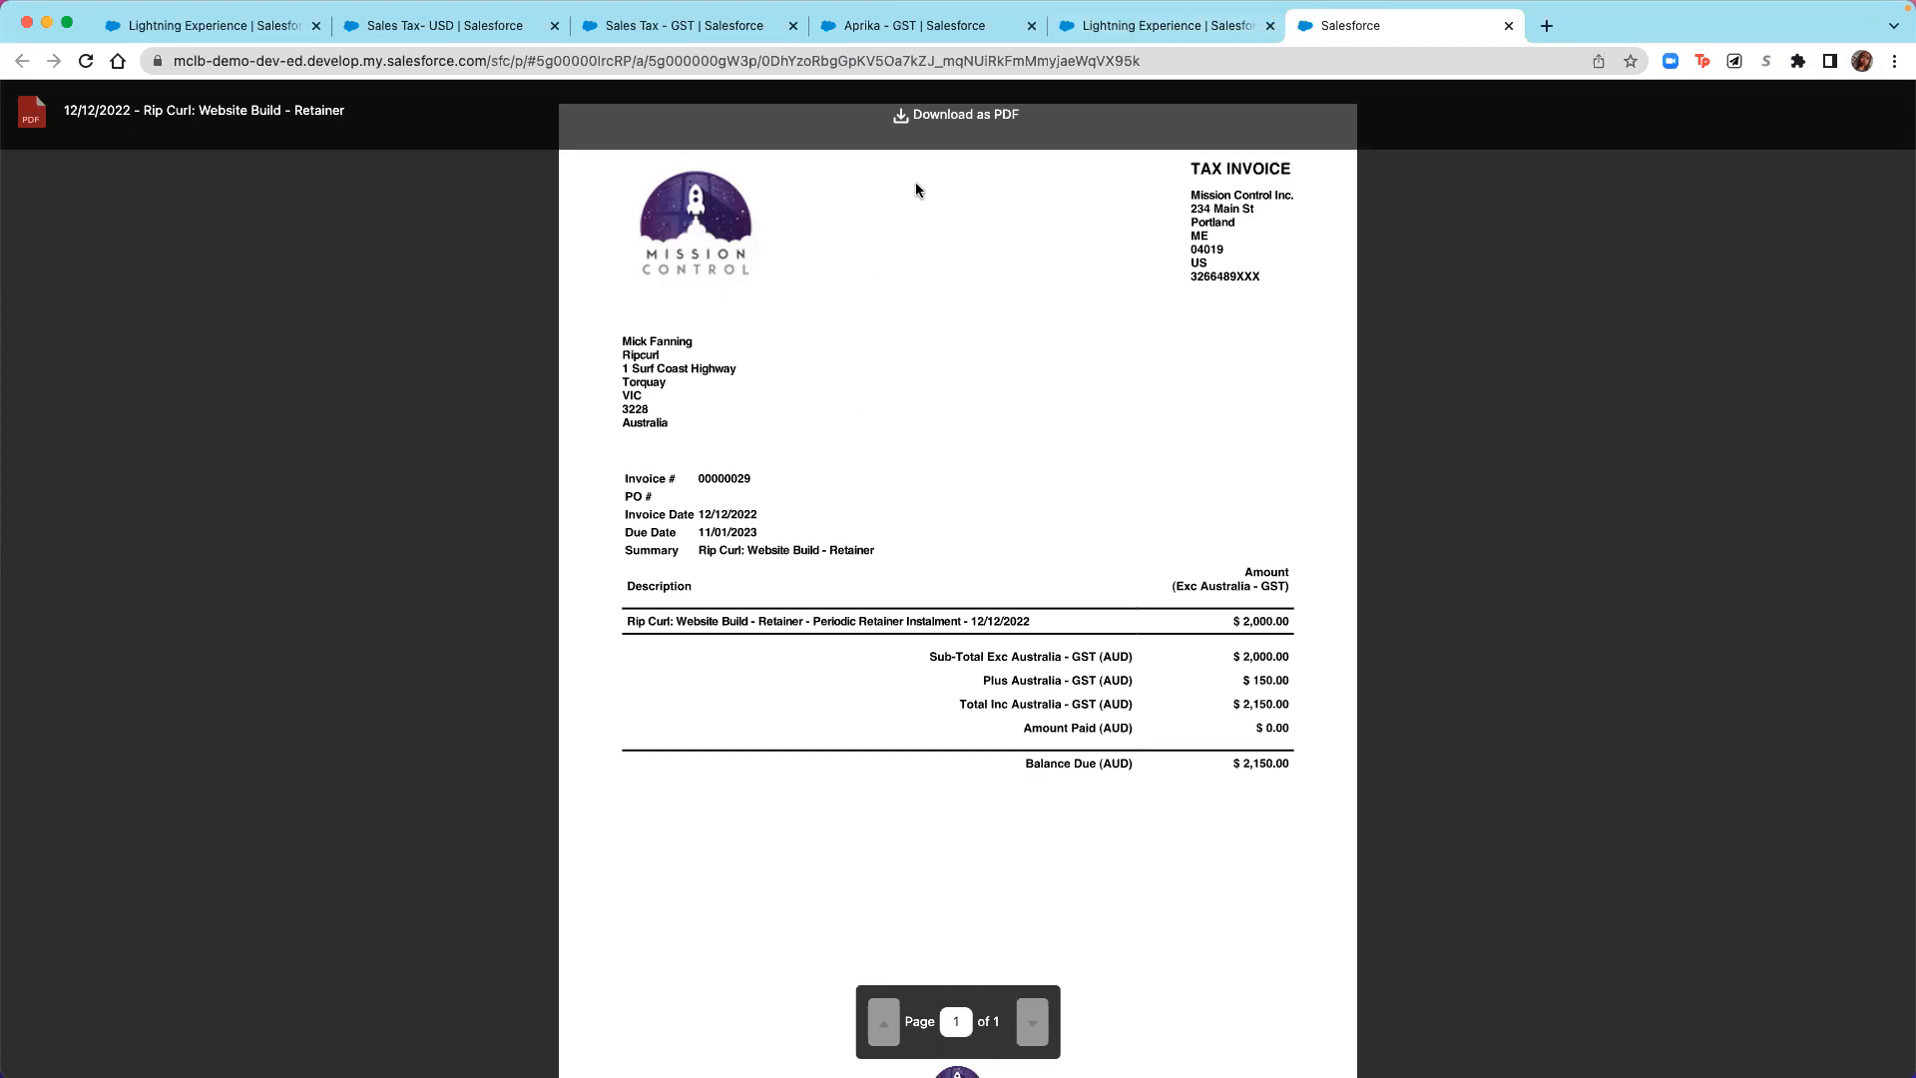
pyautogui.click(1115, 27)
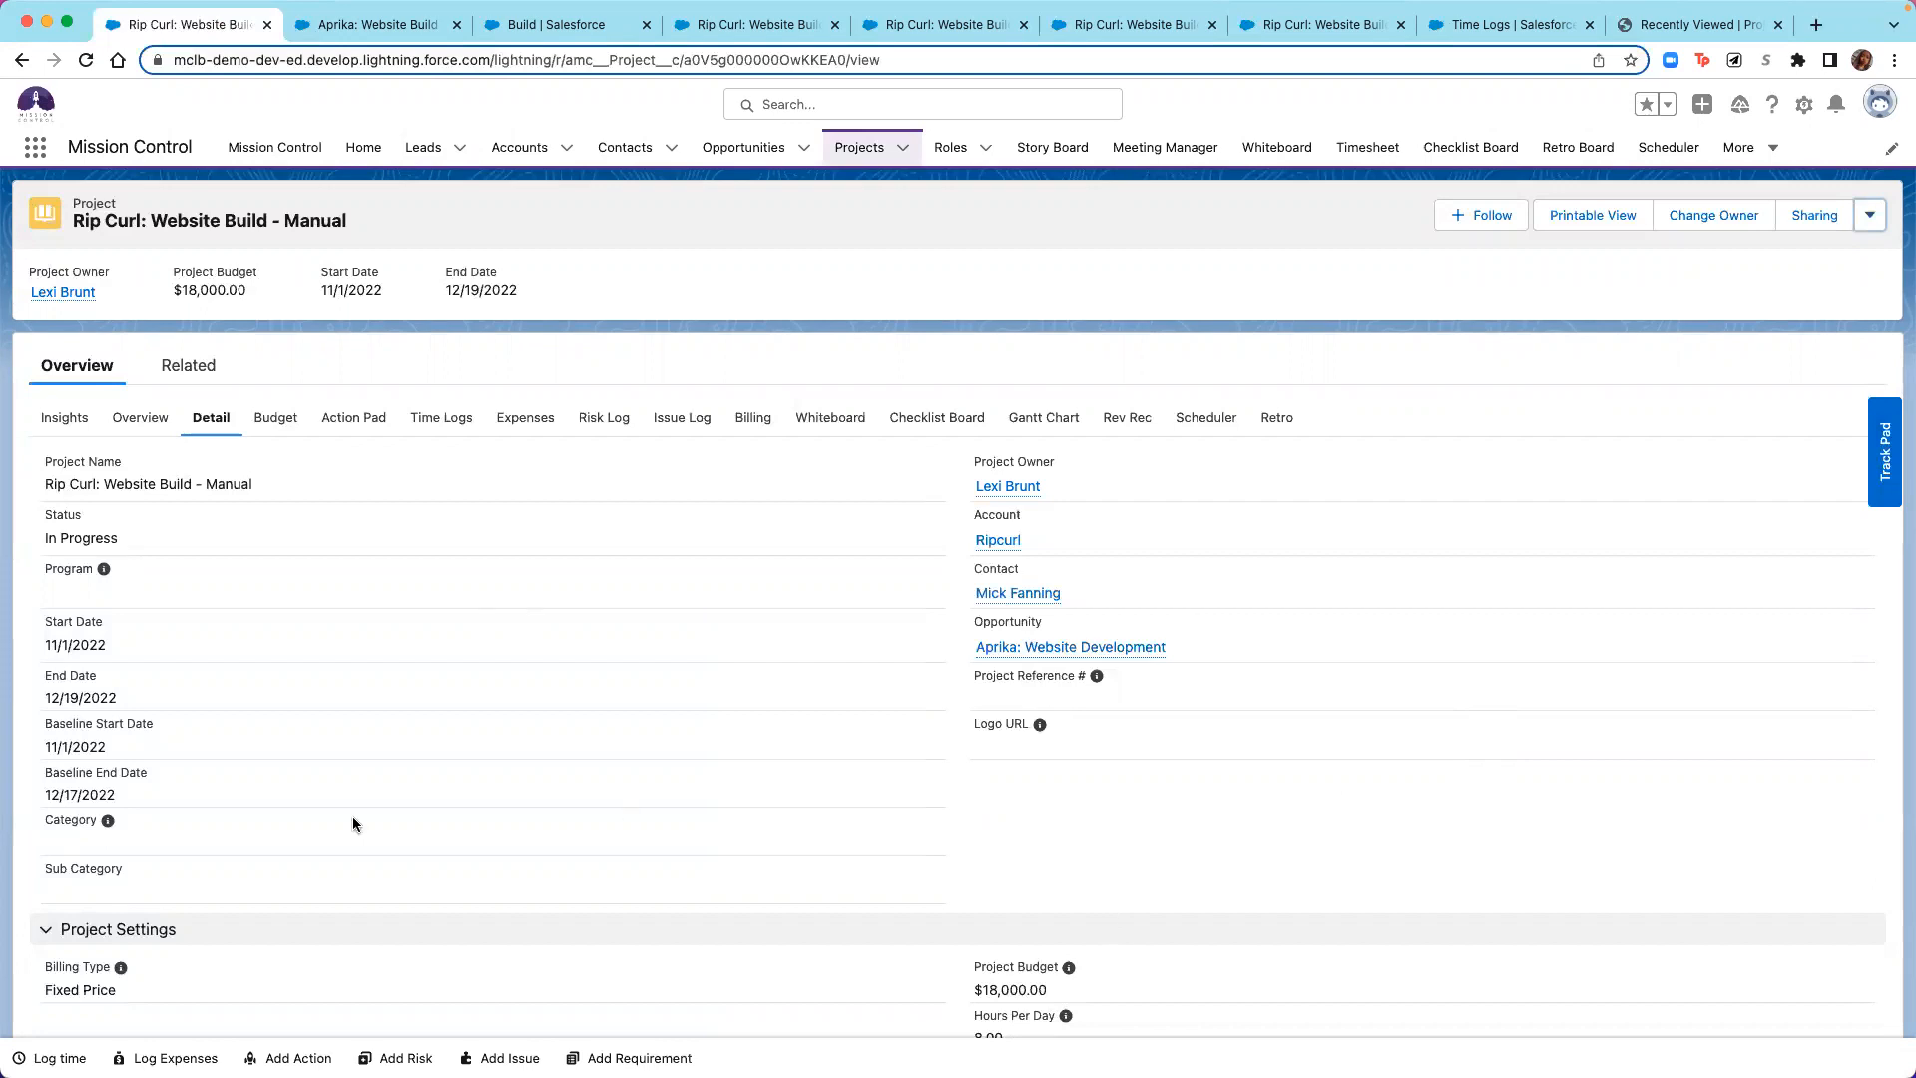
# Review the billing type, rate and overtime settings of the Rip Curl: Website Build - Manual project and its available record actions.
pyautogui.scroll(-5, 353, 824)
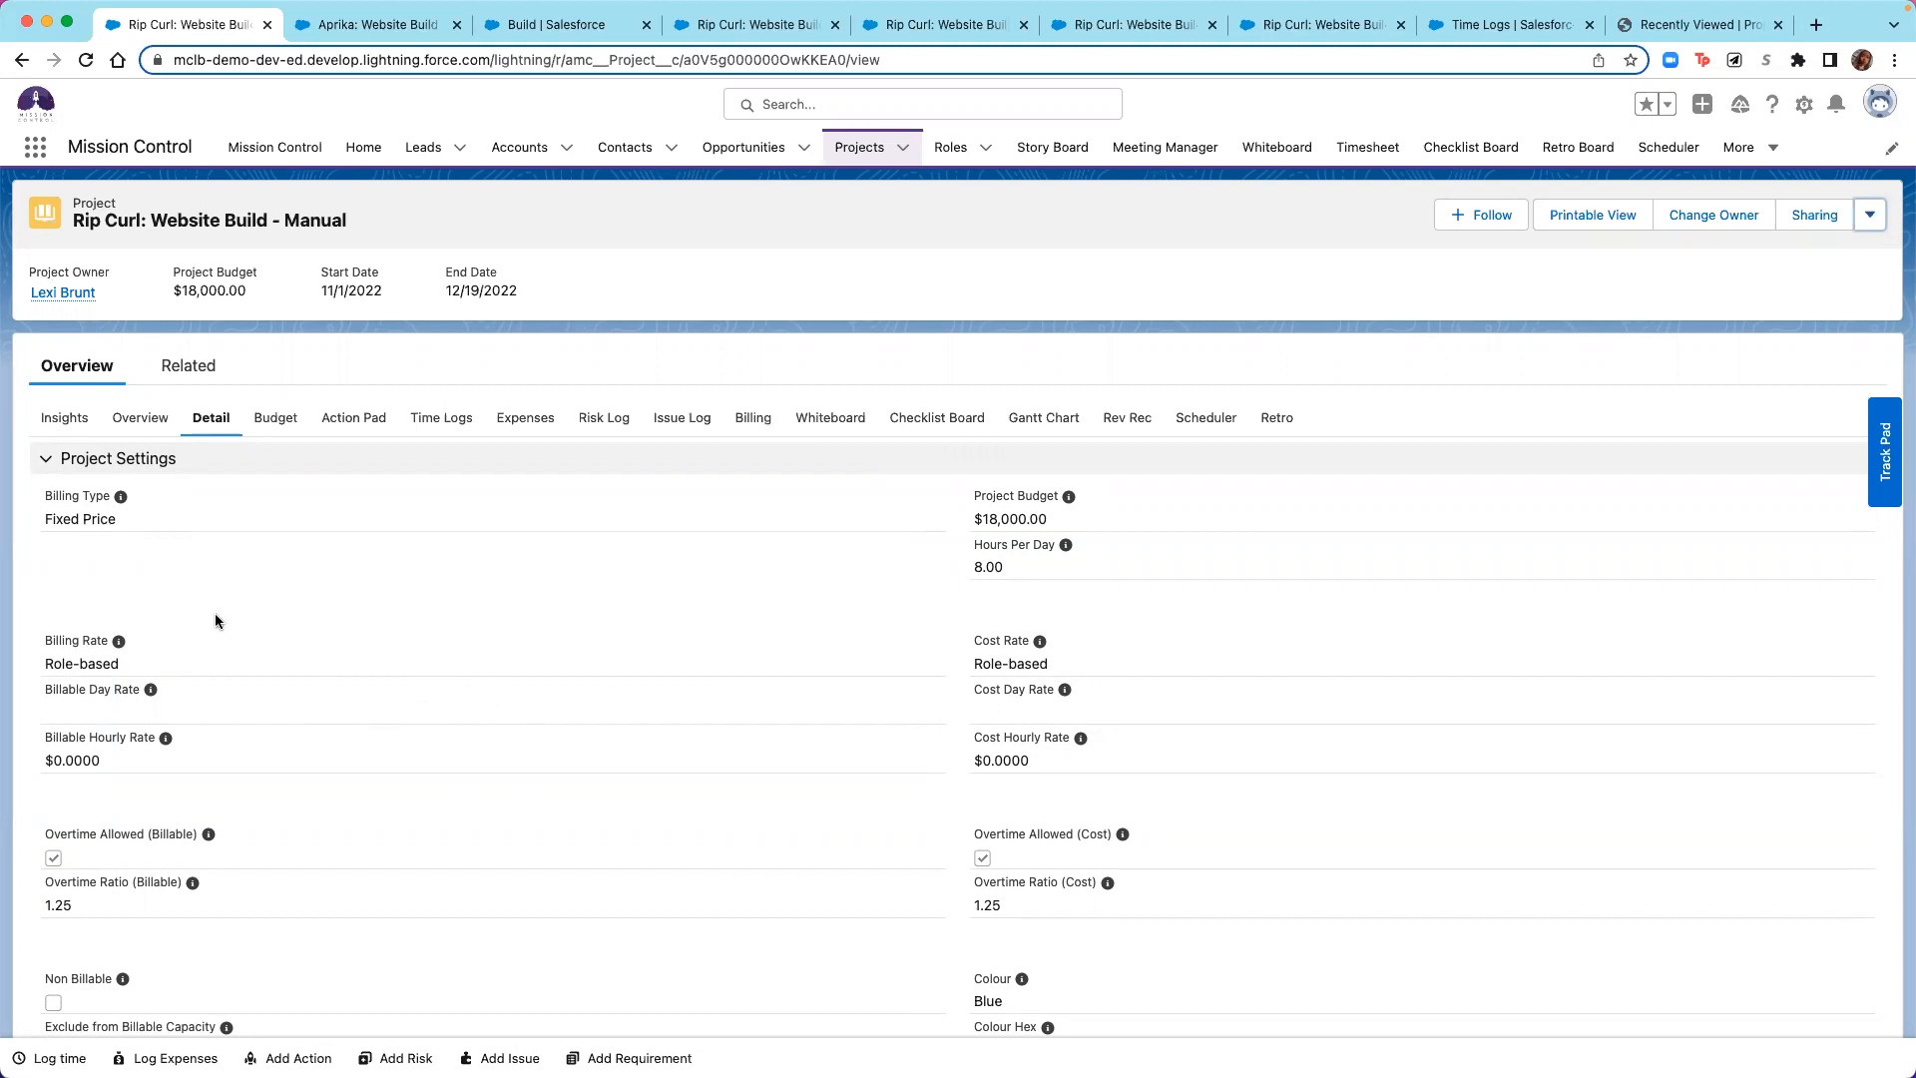
pyautogui.scroll(-1, 215, 614)
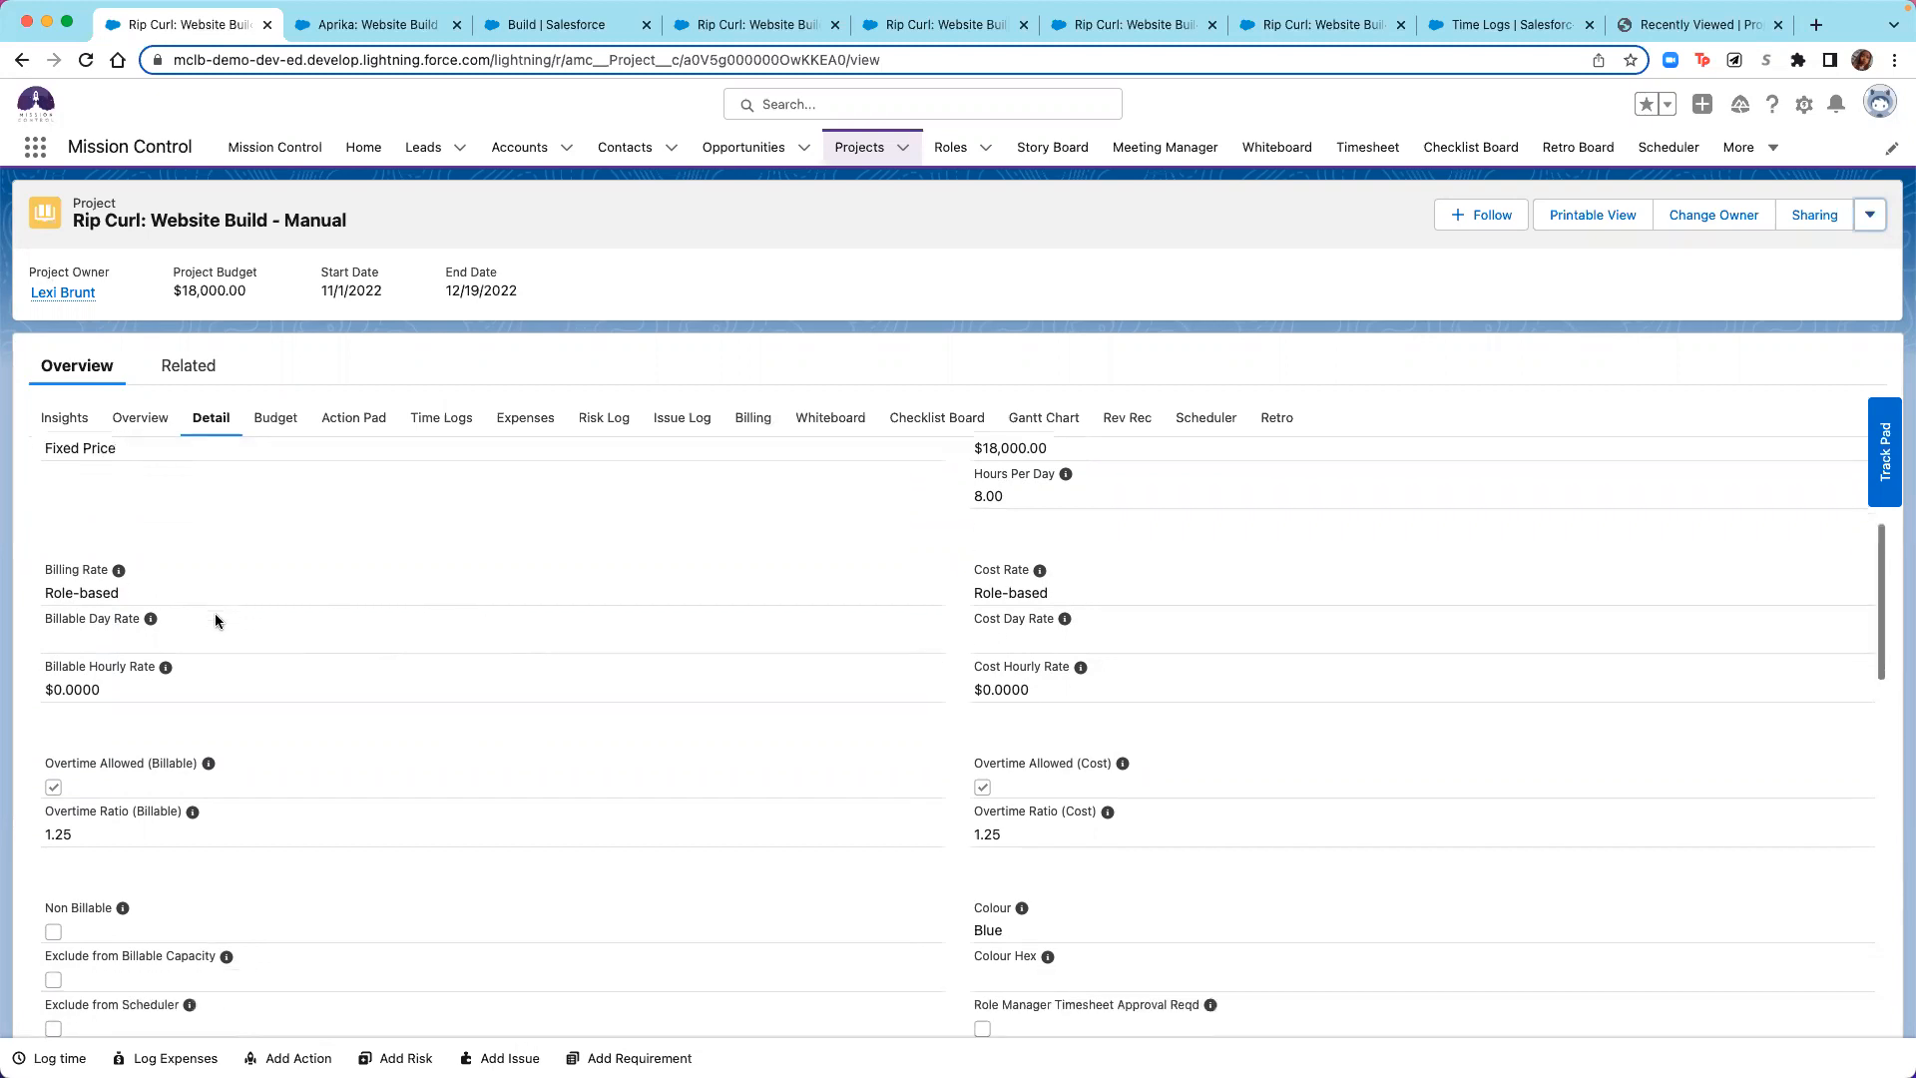
pyautogui.scroll(-1, 214, 621)
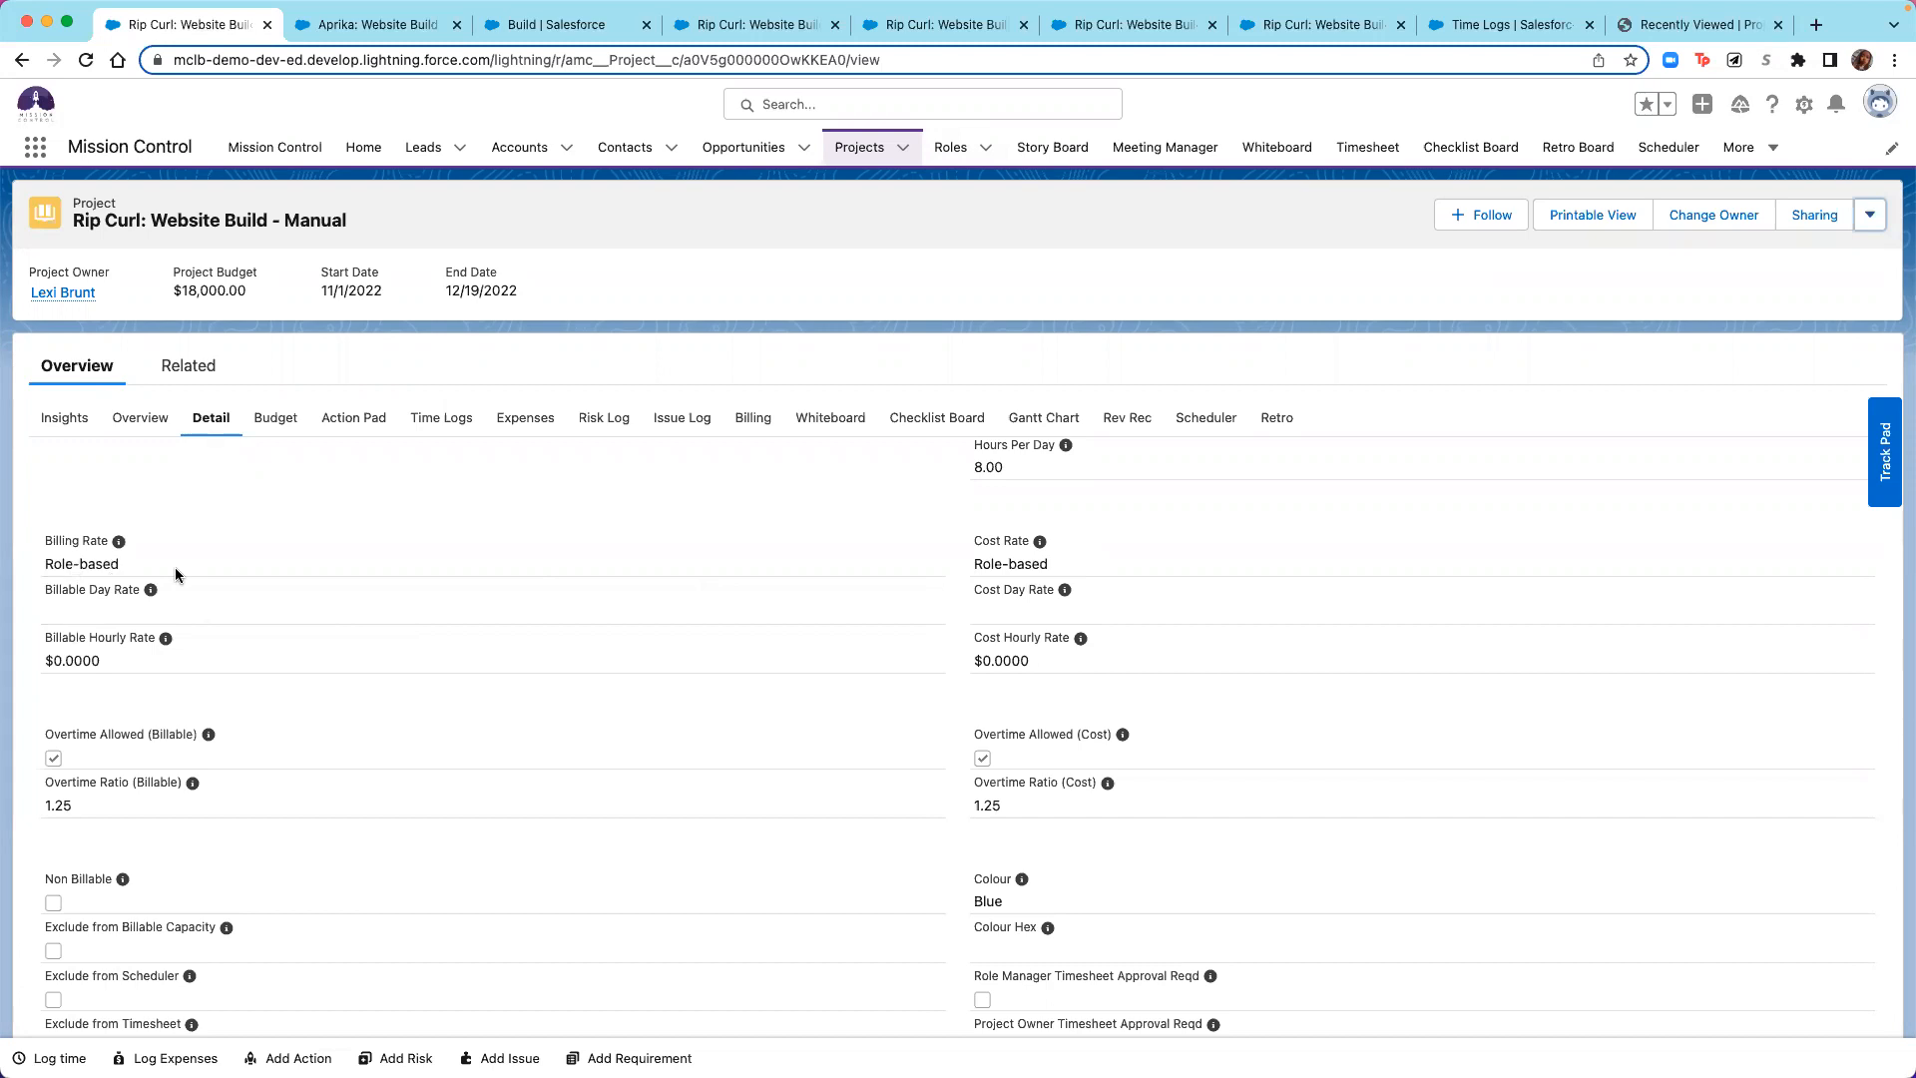
pyautogui.click(1881, 218)
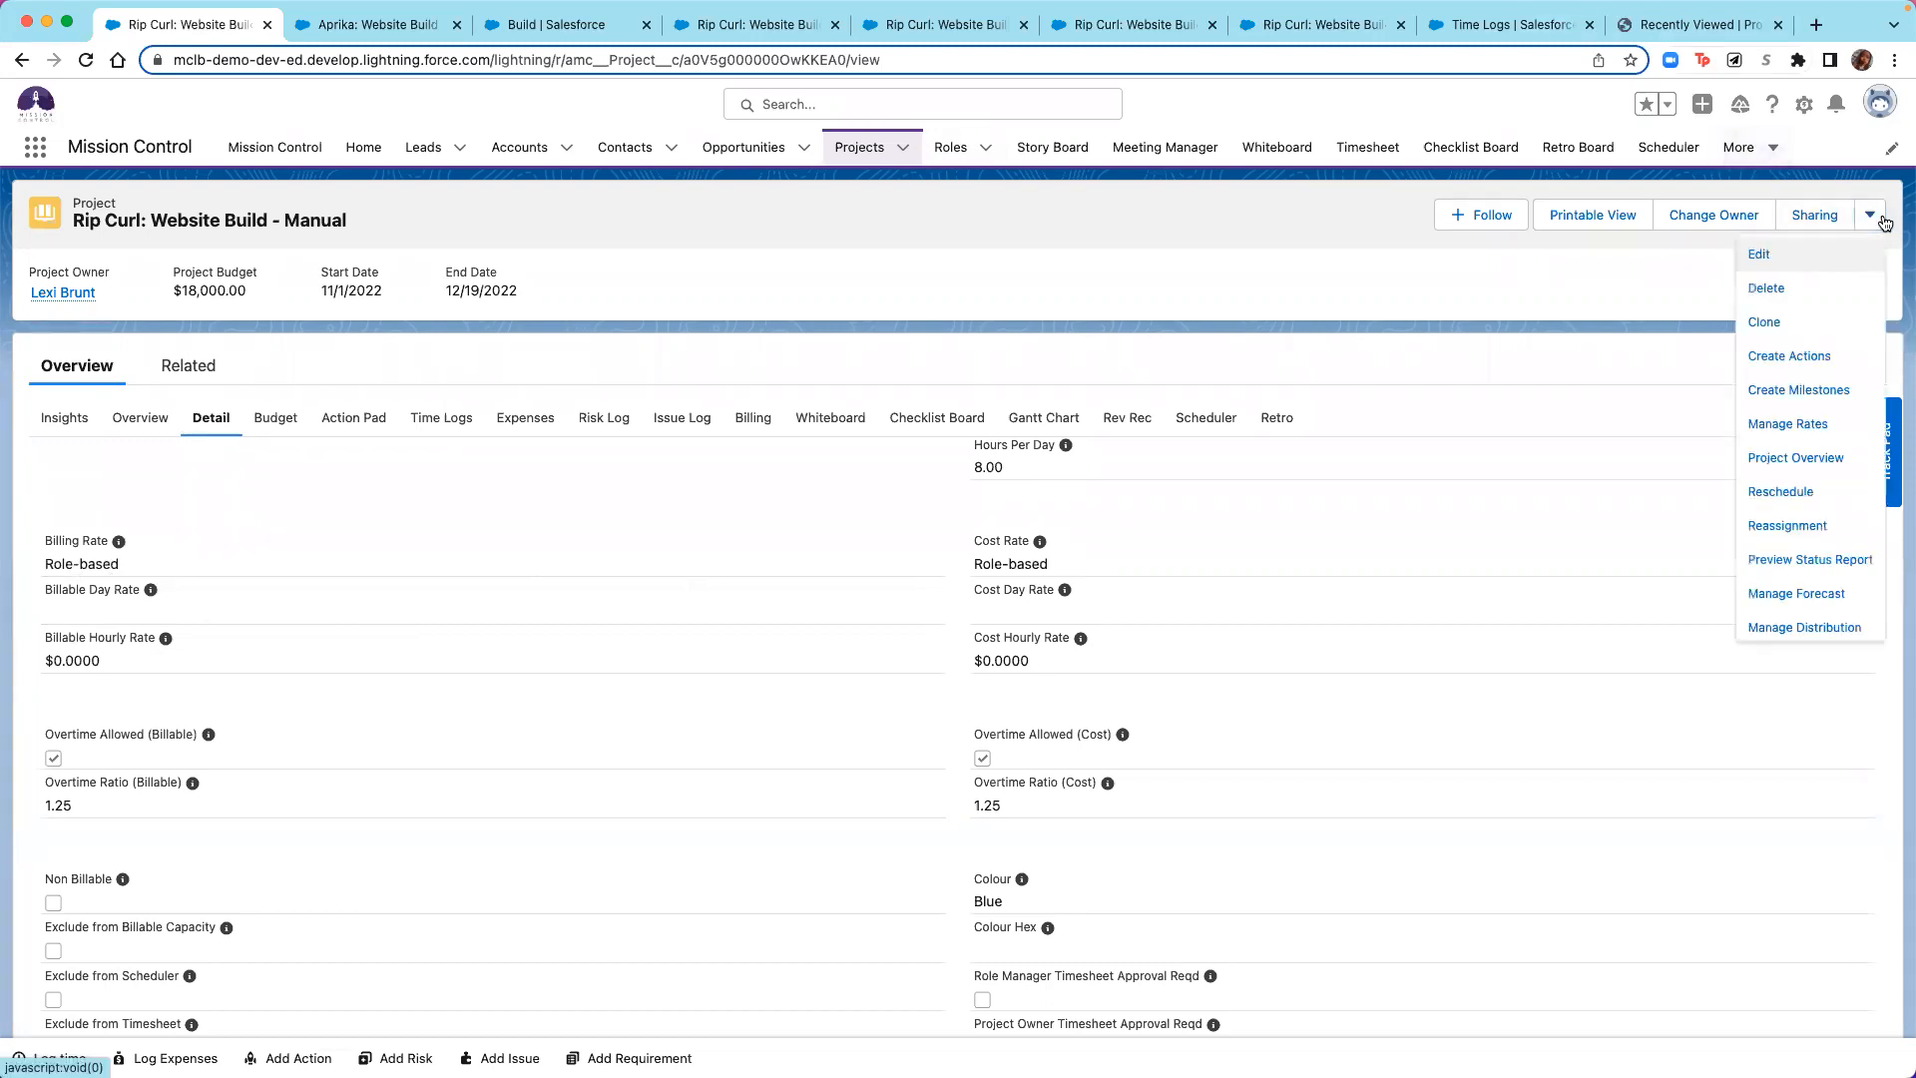
pyautogui.click(866, 678)
# Examine the project's tax label, billing cycle, payment terms, appendix options and invoiced amounts.
pyautogui.scroll(-9, 866, 679)
pyautogui.scroll(-3, 866, 677)
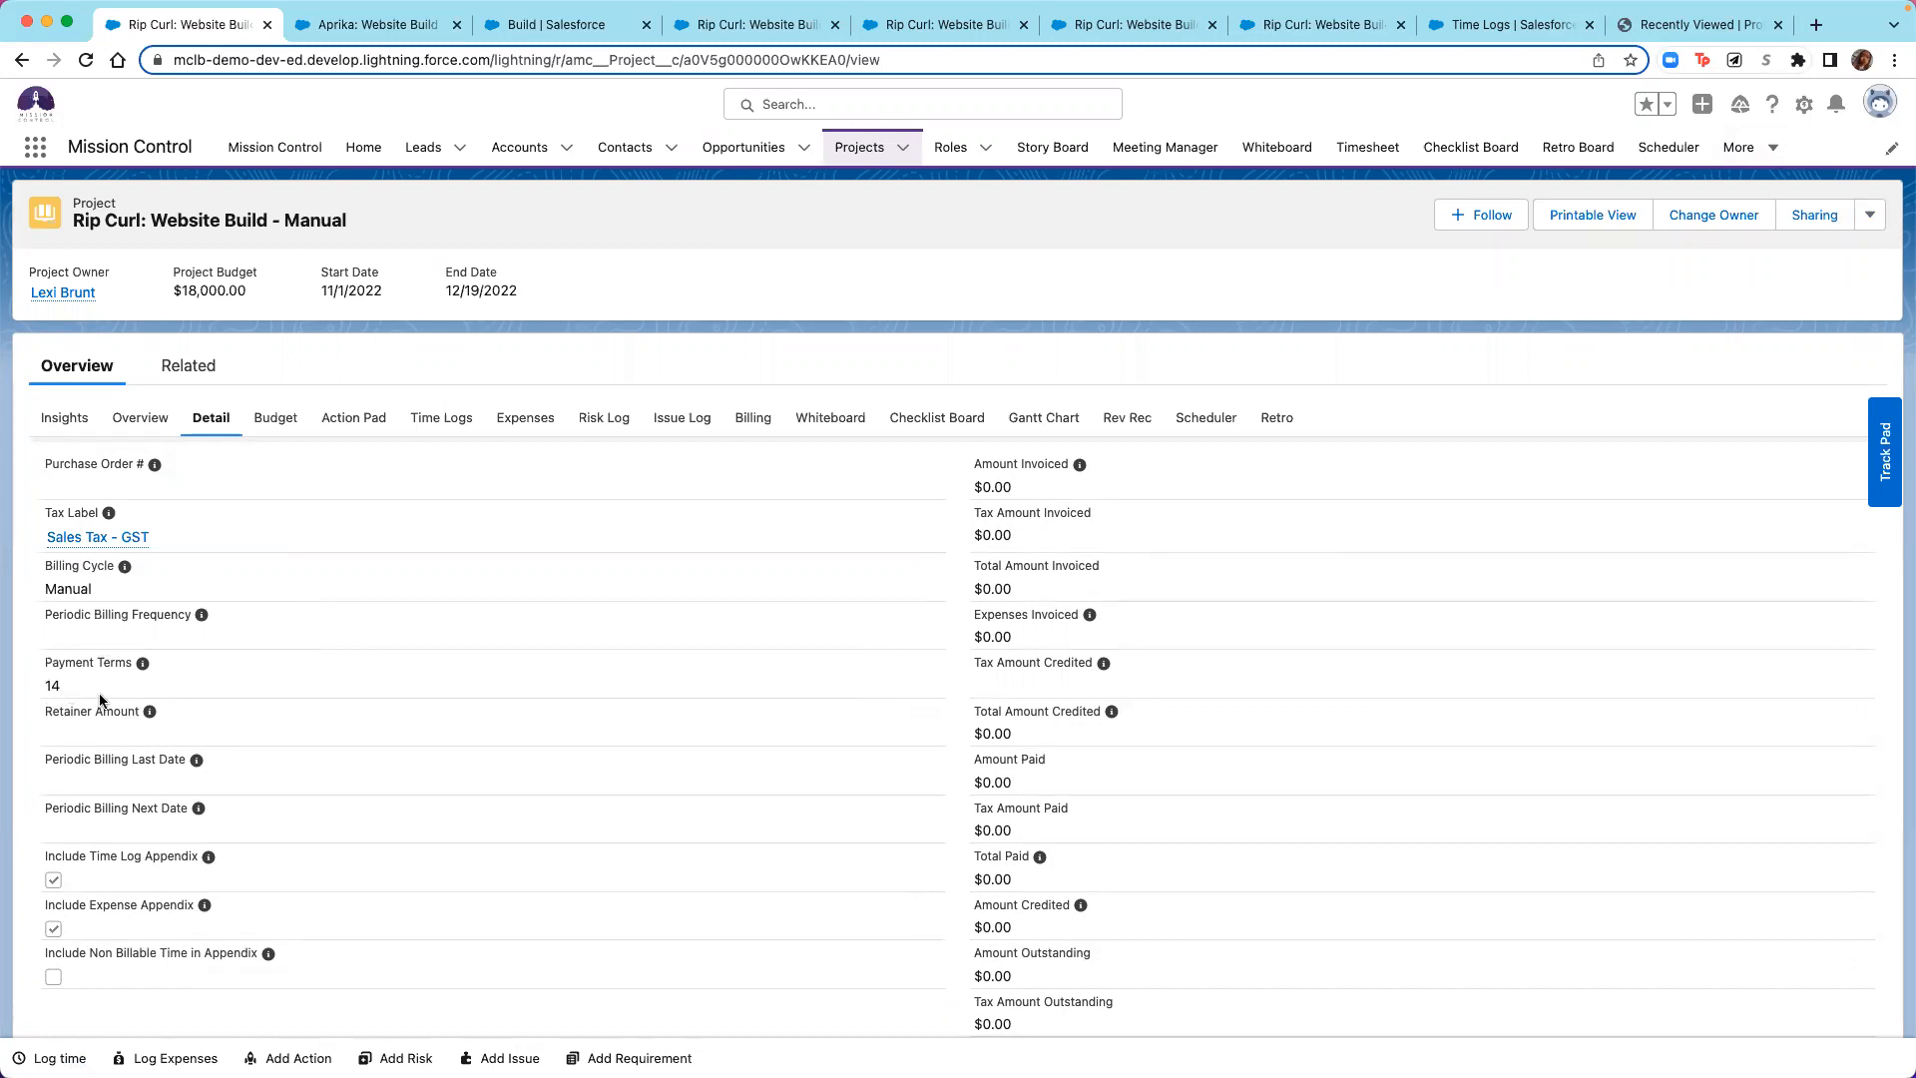
pyautogui.scroll(-2, 149, 873)
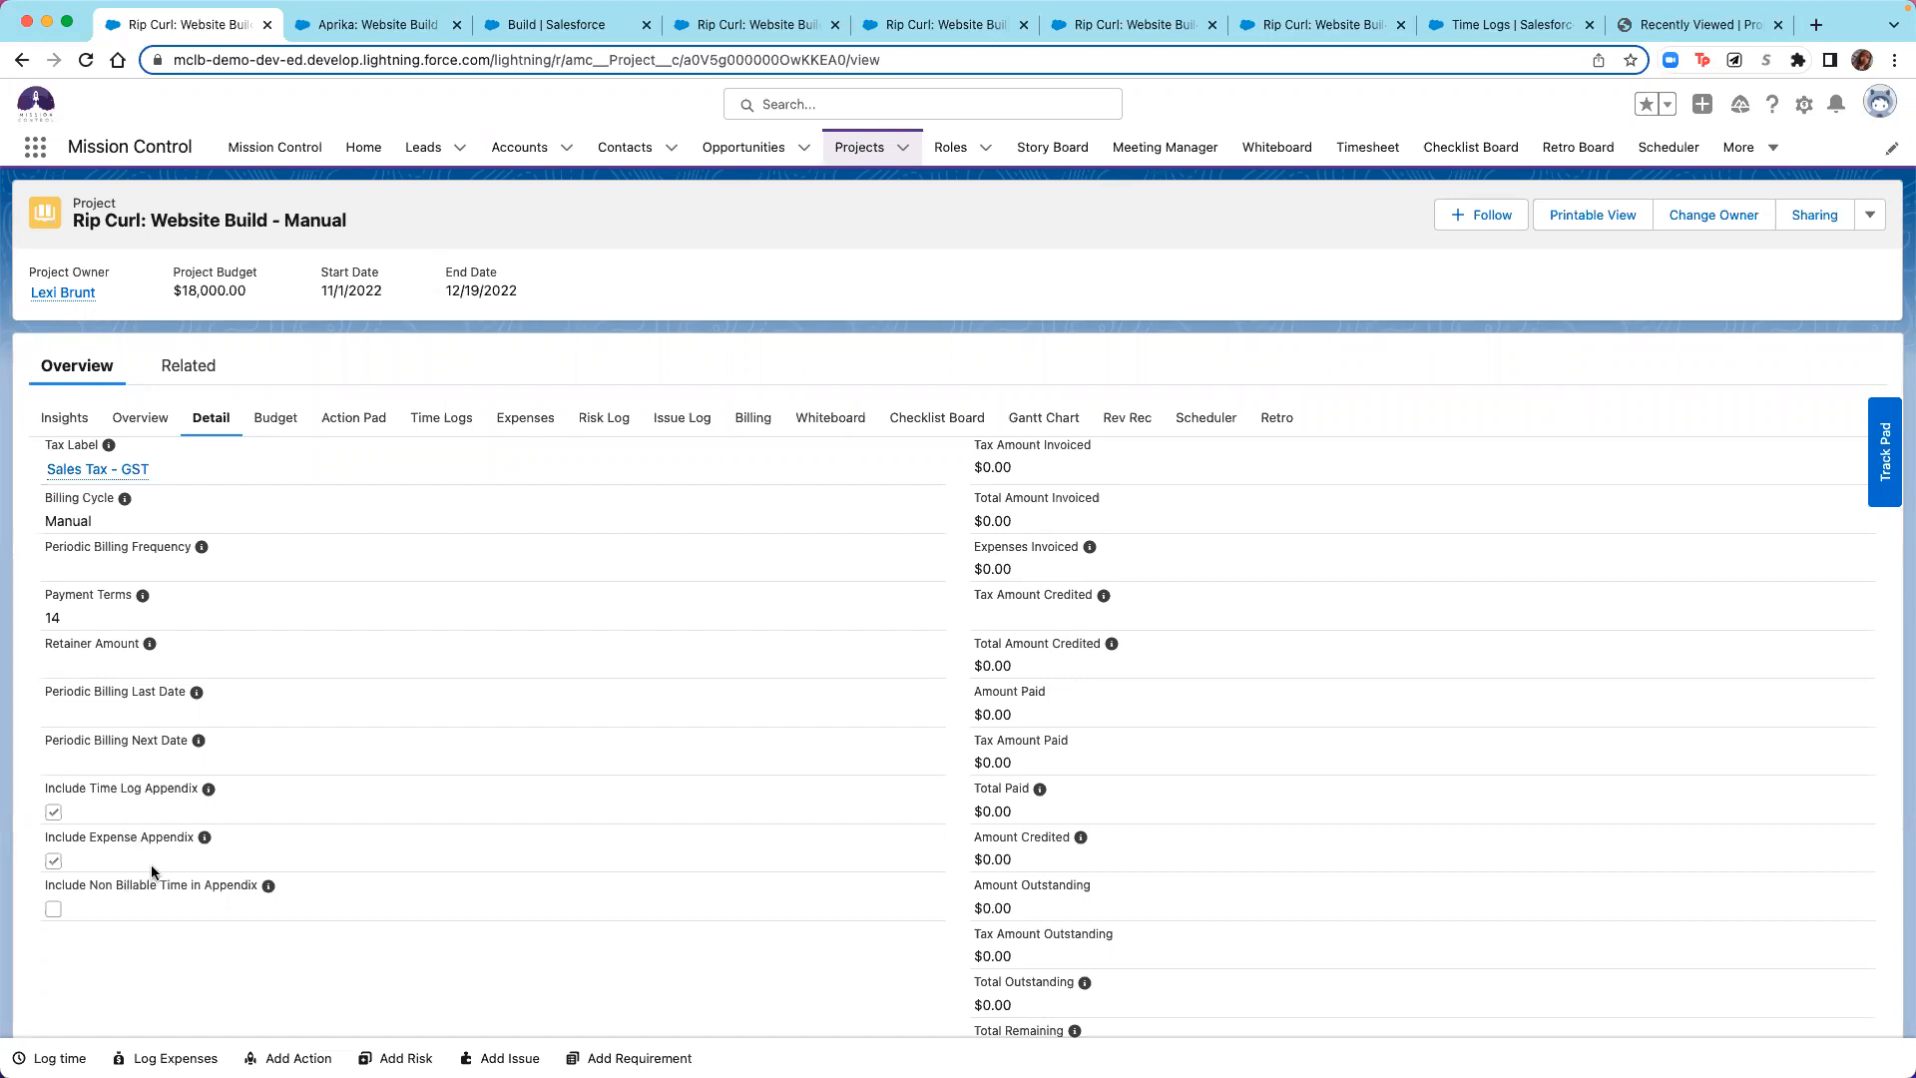
pyautogui.scroll(-3, 317, 942)
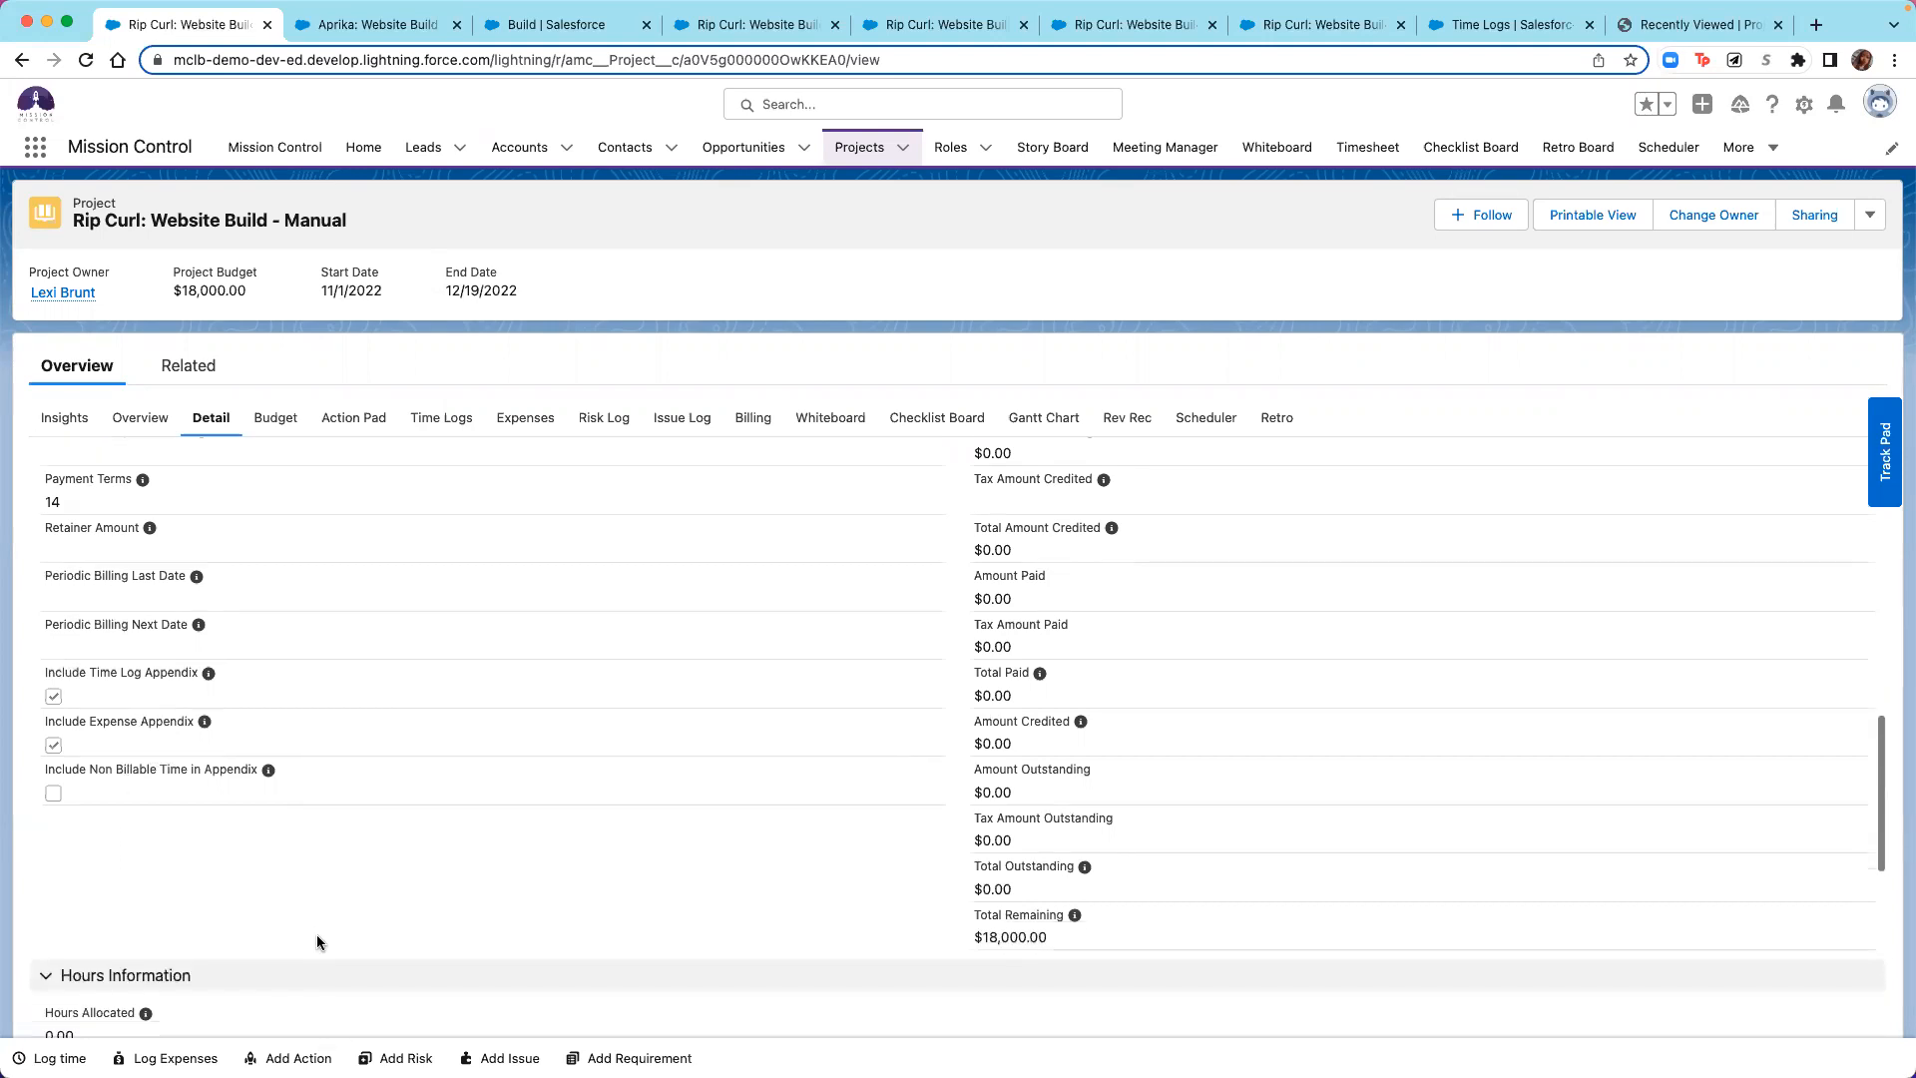
pyautogui.scroll(3, 318, 942)
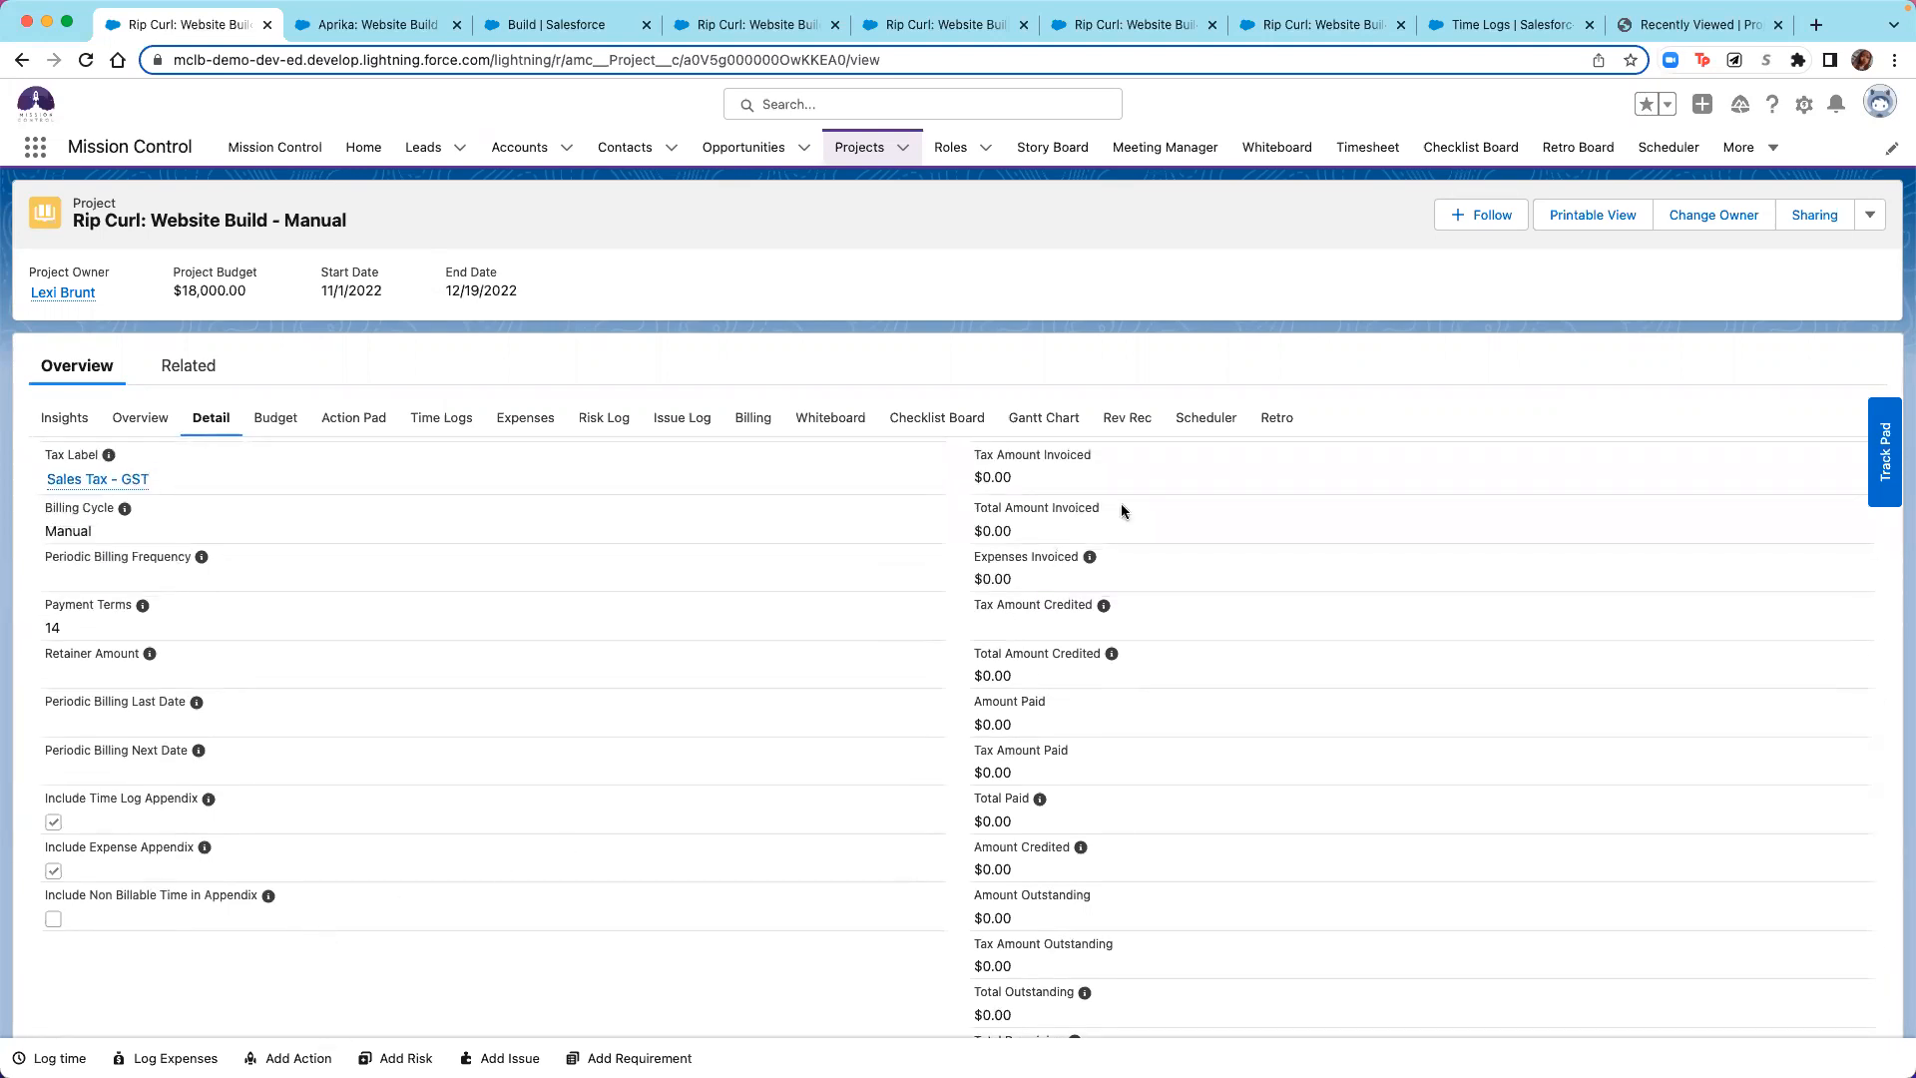
# Open the project's billing overview and look over a blank new billing event form without saving it.
pyautogui.click(758, 427)
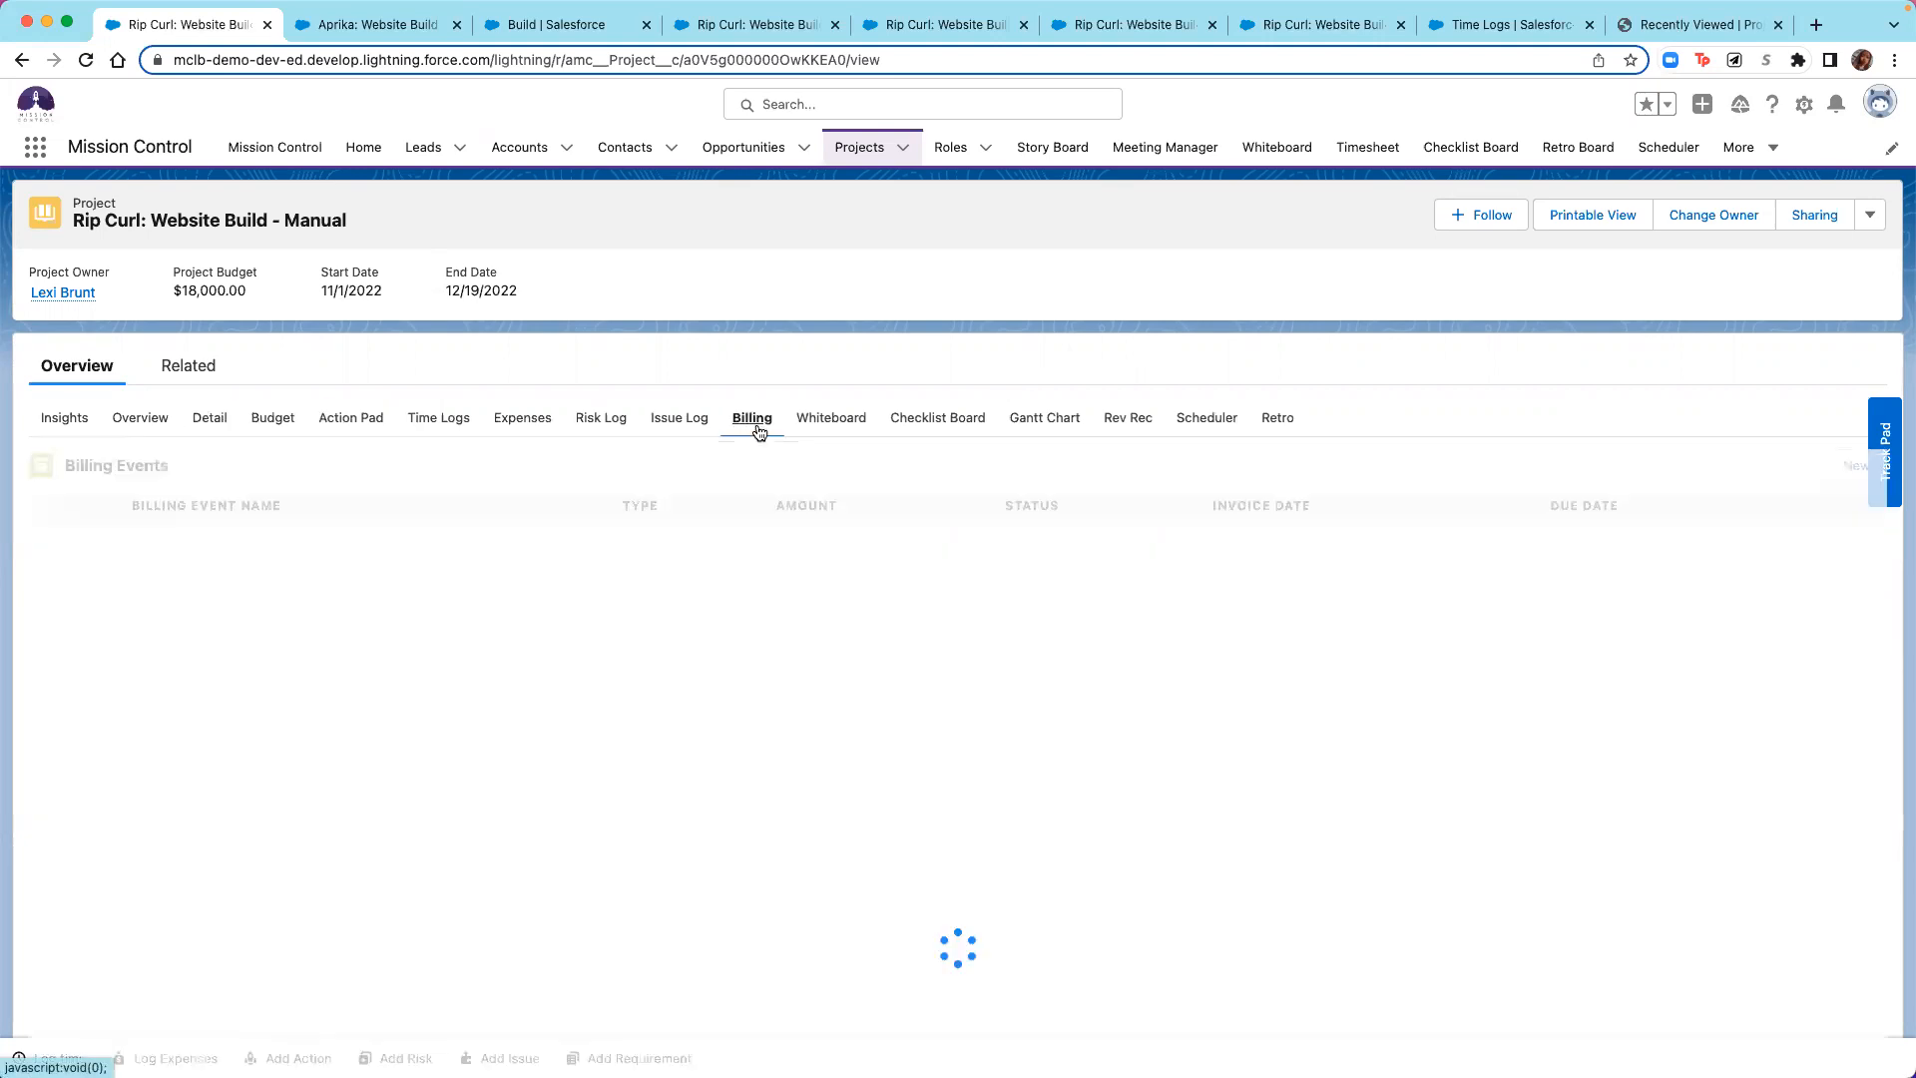
pyautogui.scroll(-1, 1754, 943)
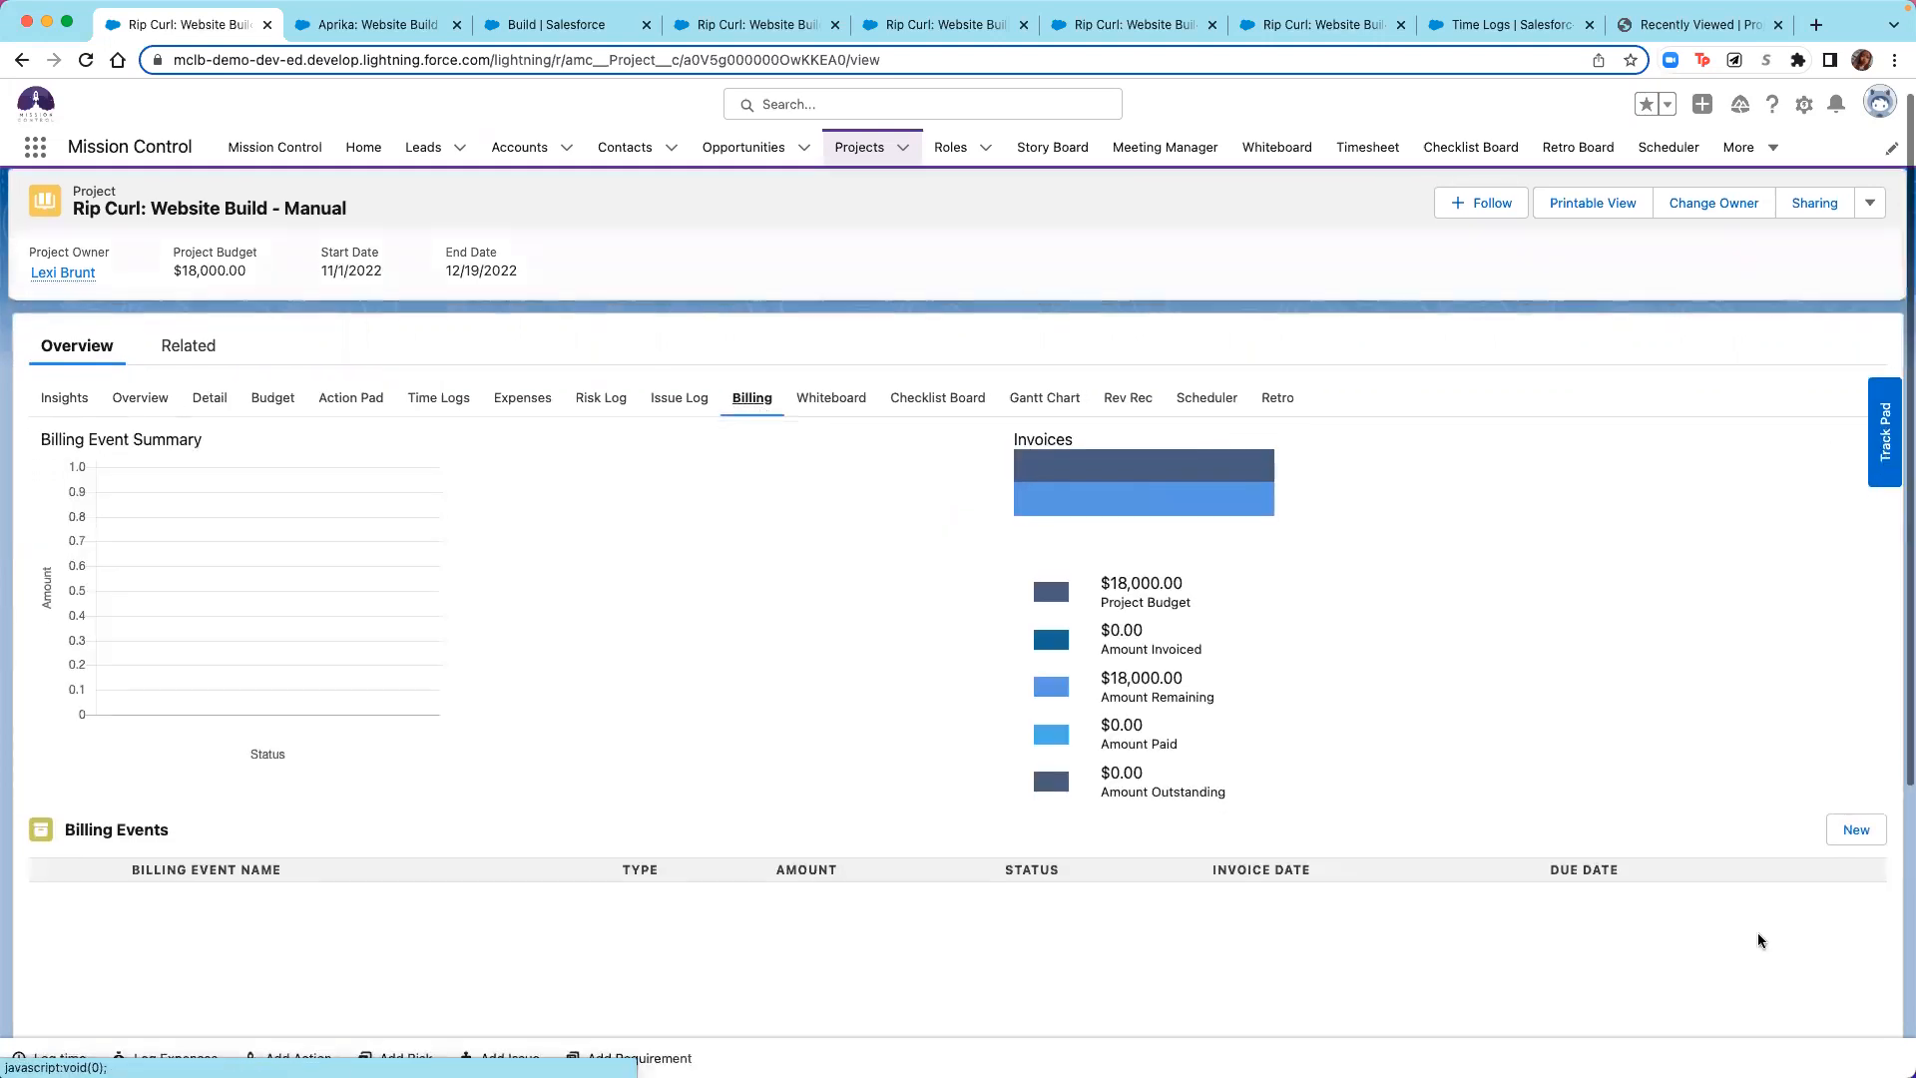
pyautogui.click(1853, 836)
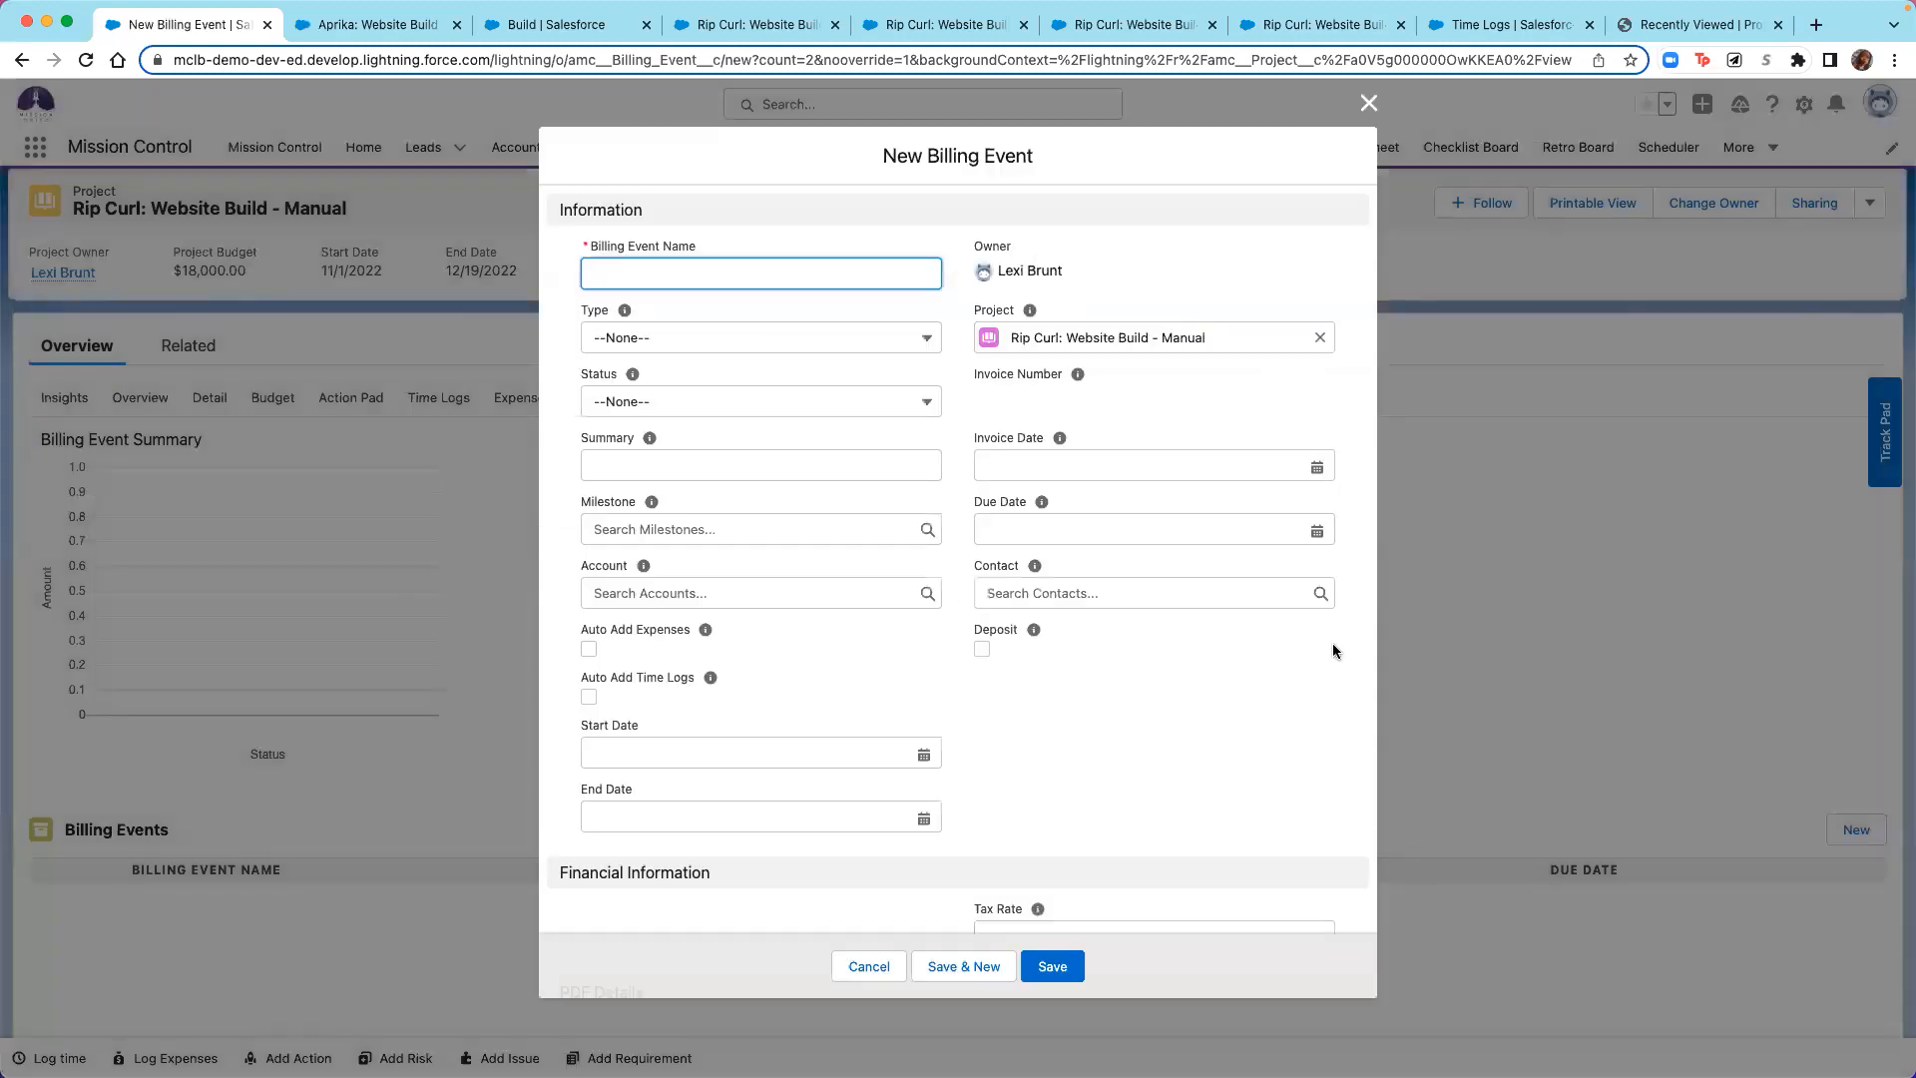
pyautogui.click(1368, 103)
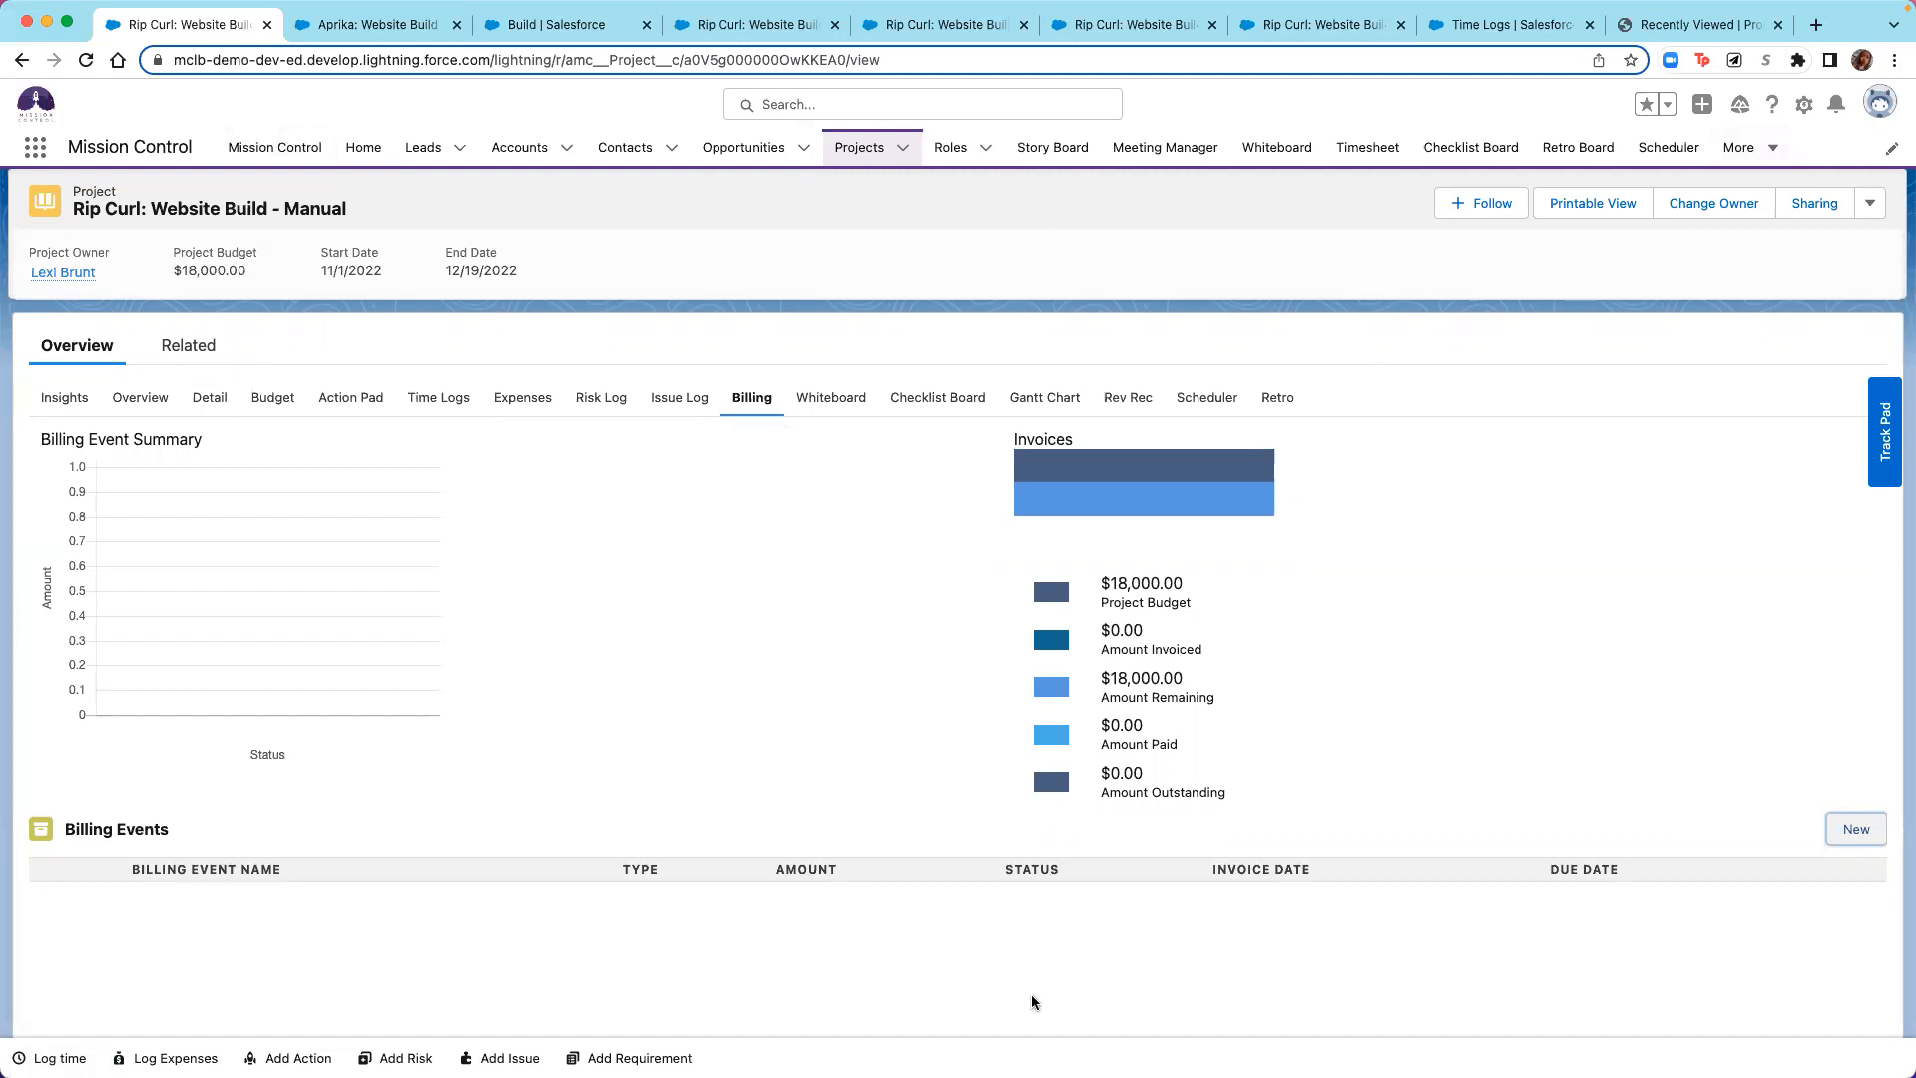
# Start a new billing event named 12/14/22 Rip Curl Website Build Fixed with type Invoice and status Draft.
pyautogui.click(1852, 834)
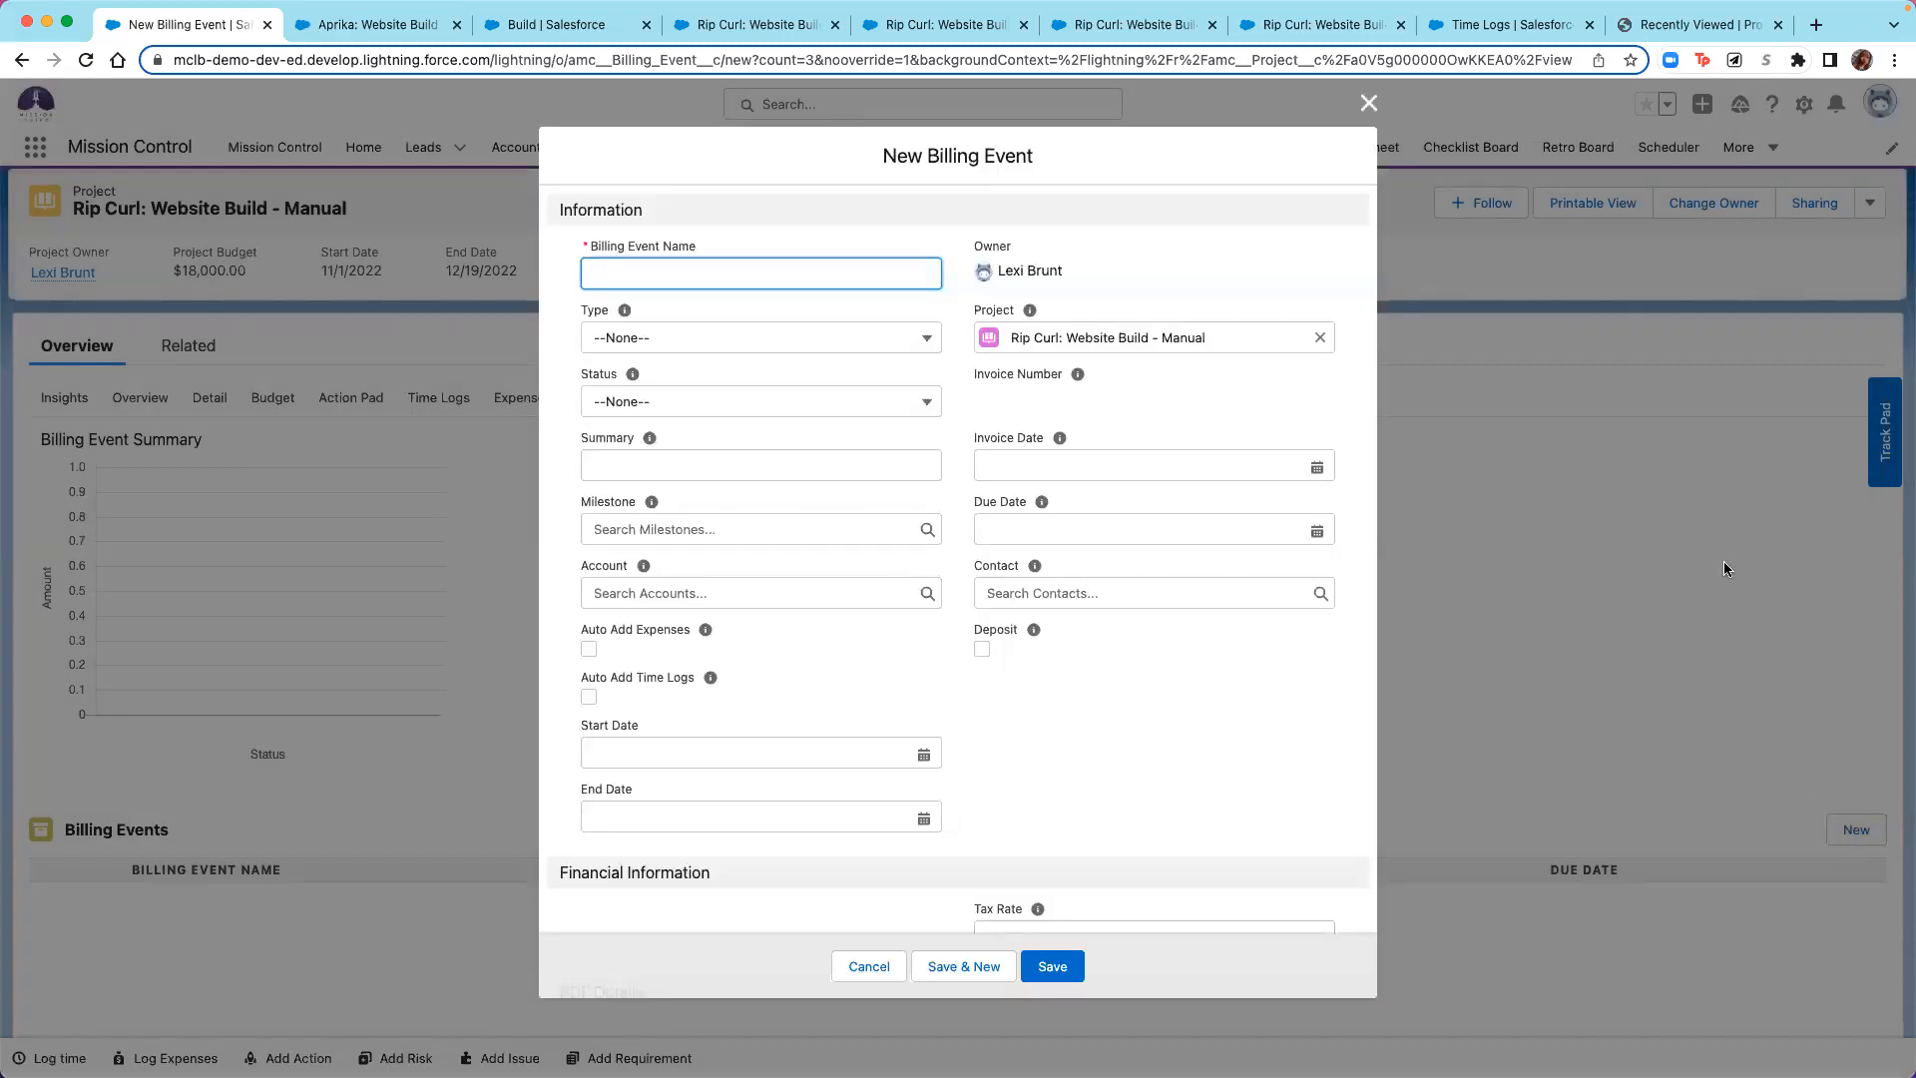
pyautogui.write('12/14/22 Rip Curl Website Build Fixed')
pyautogui.click(840, 337)
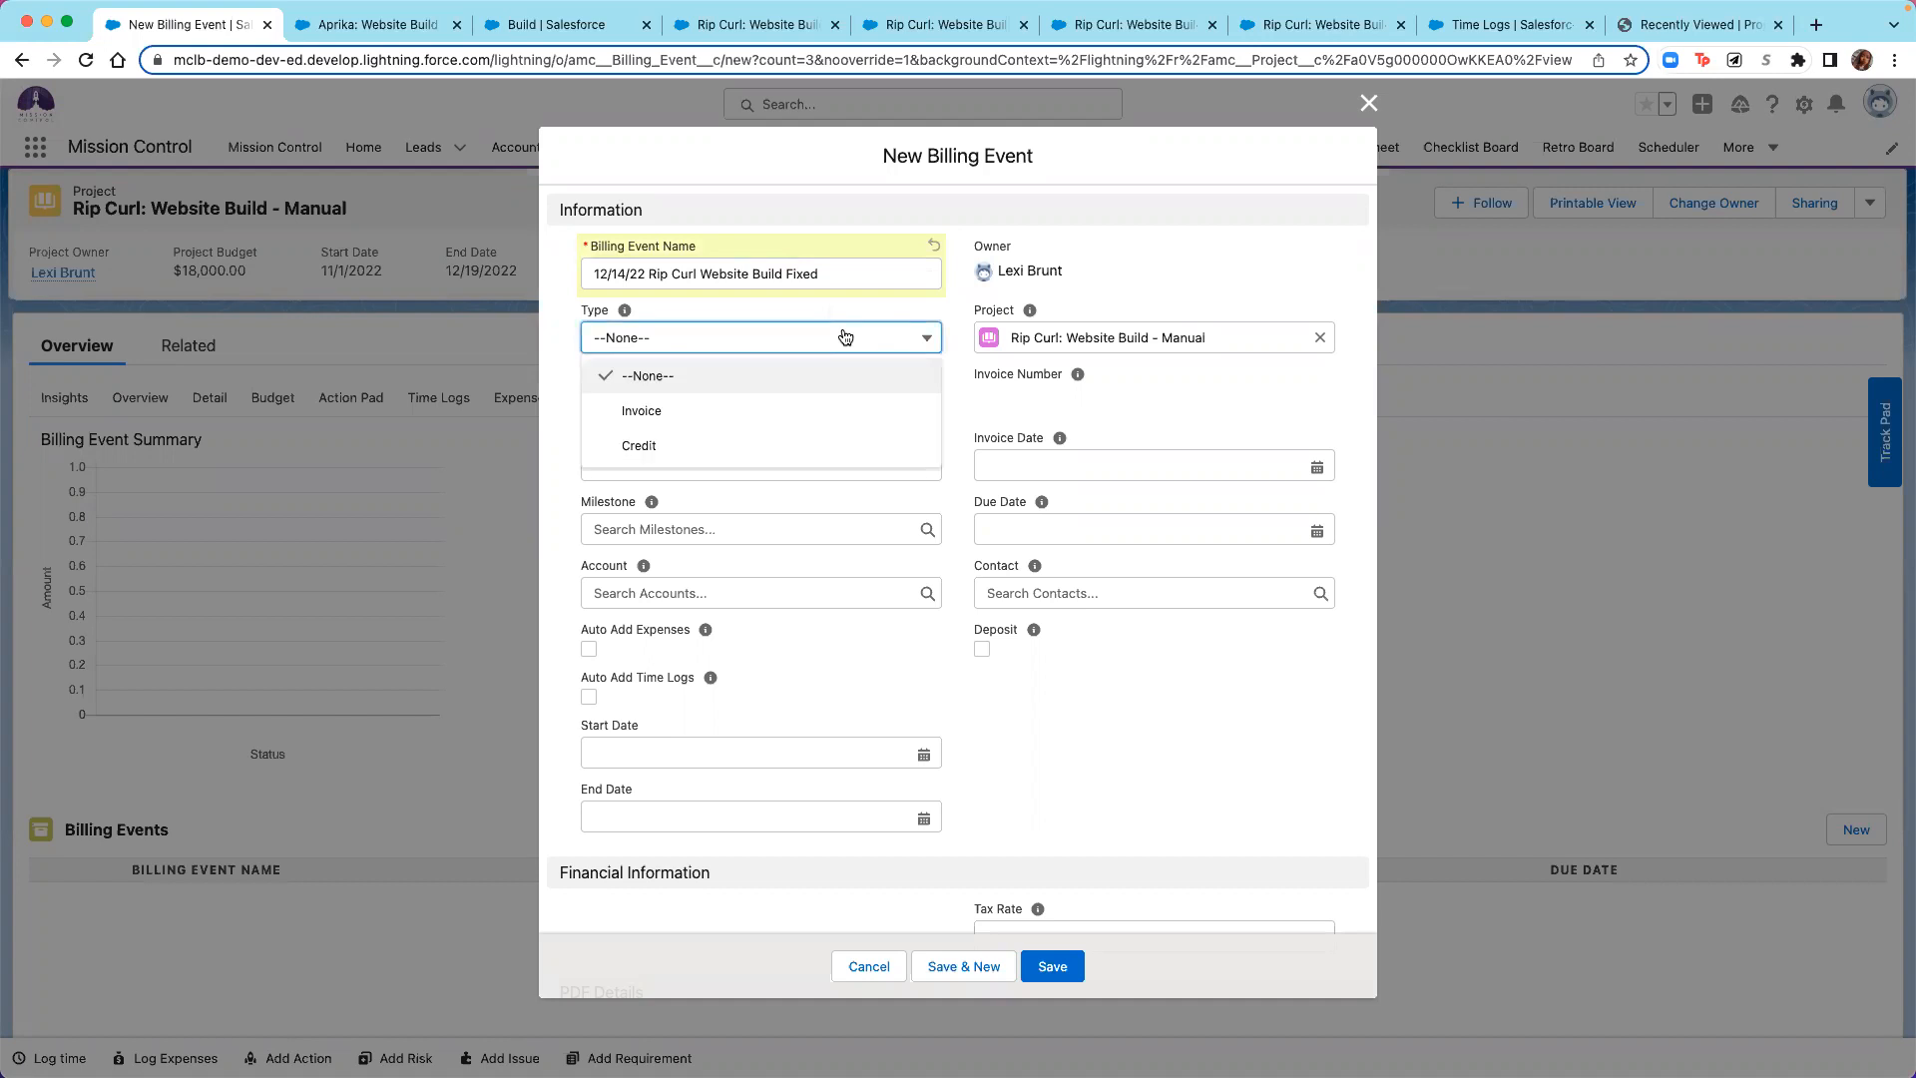
pyautogui.click(639, 417)
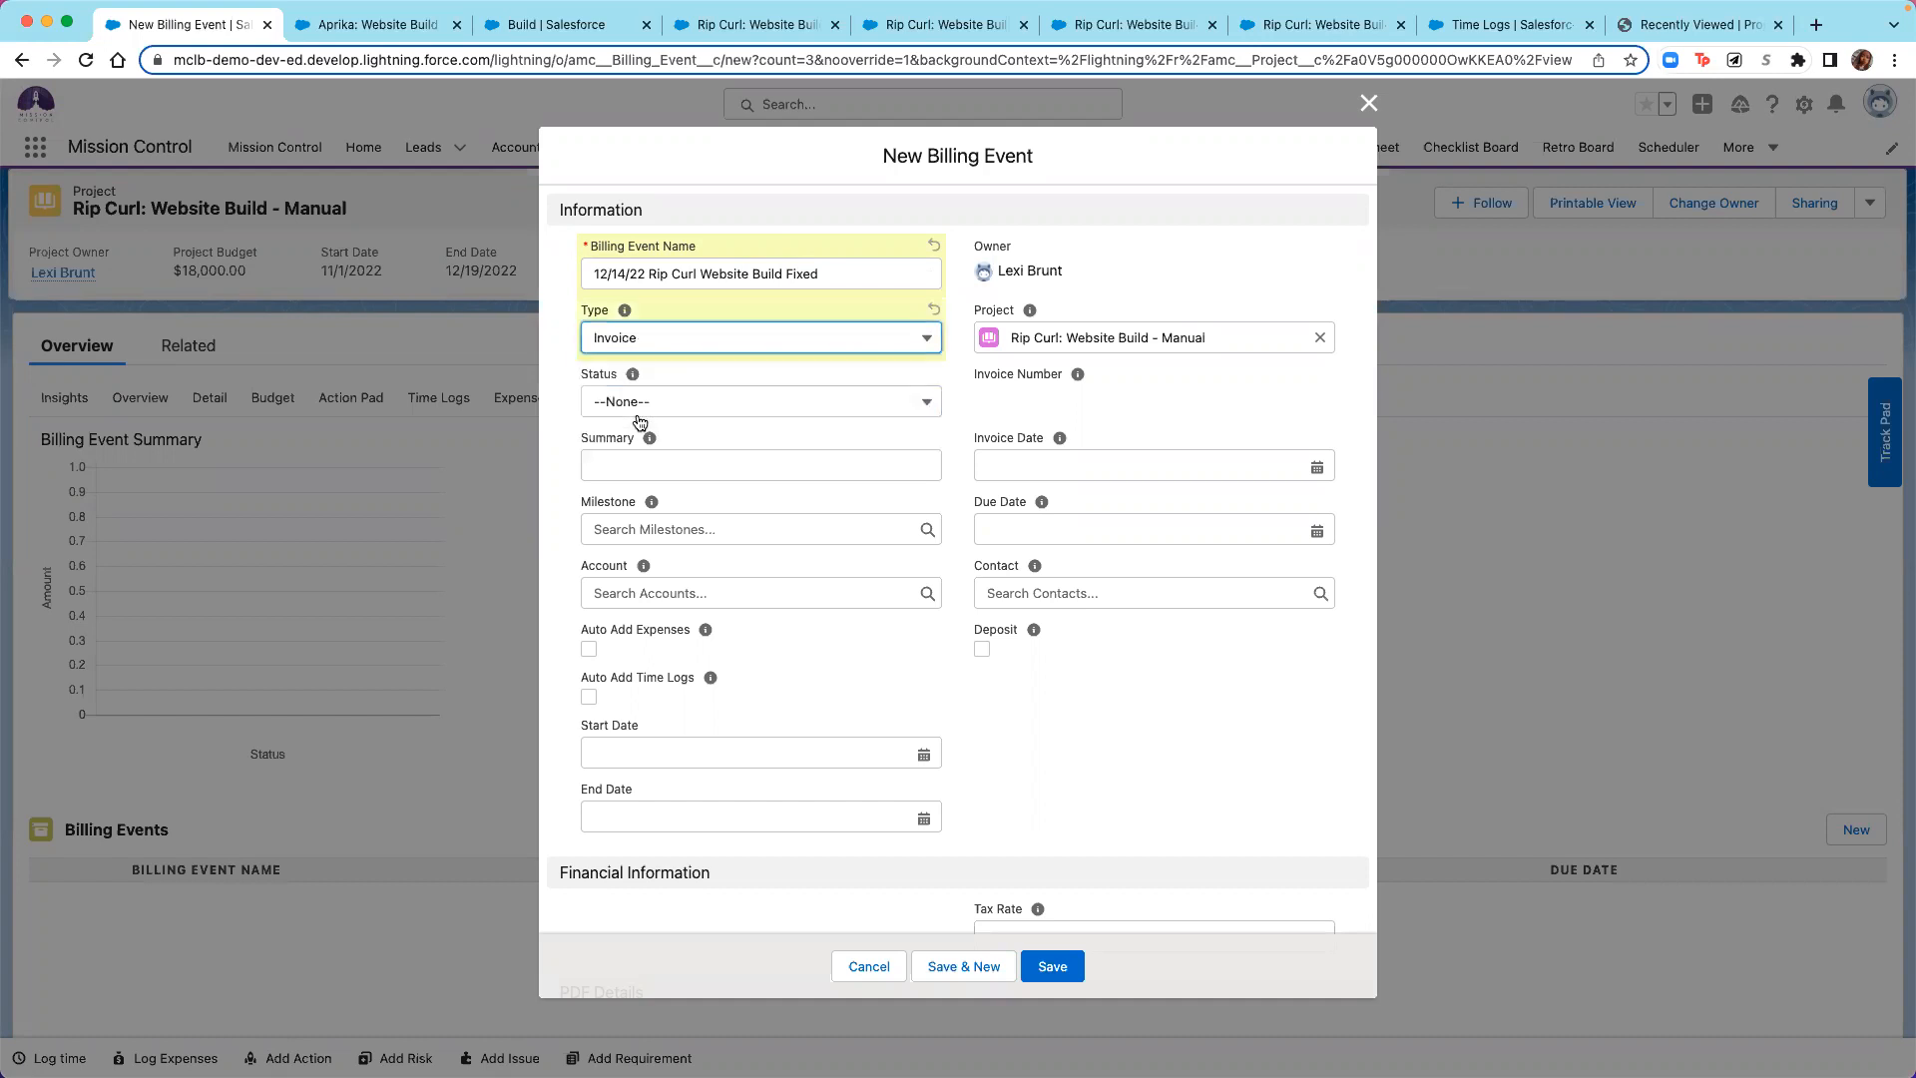
pyautogui.click(923, 403)
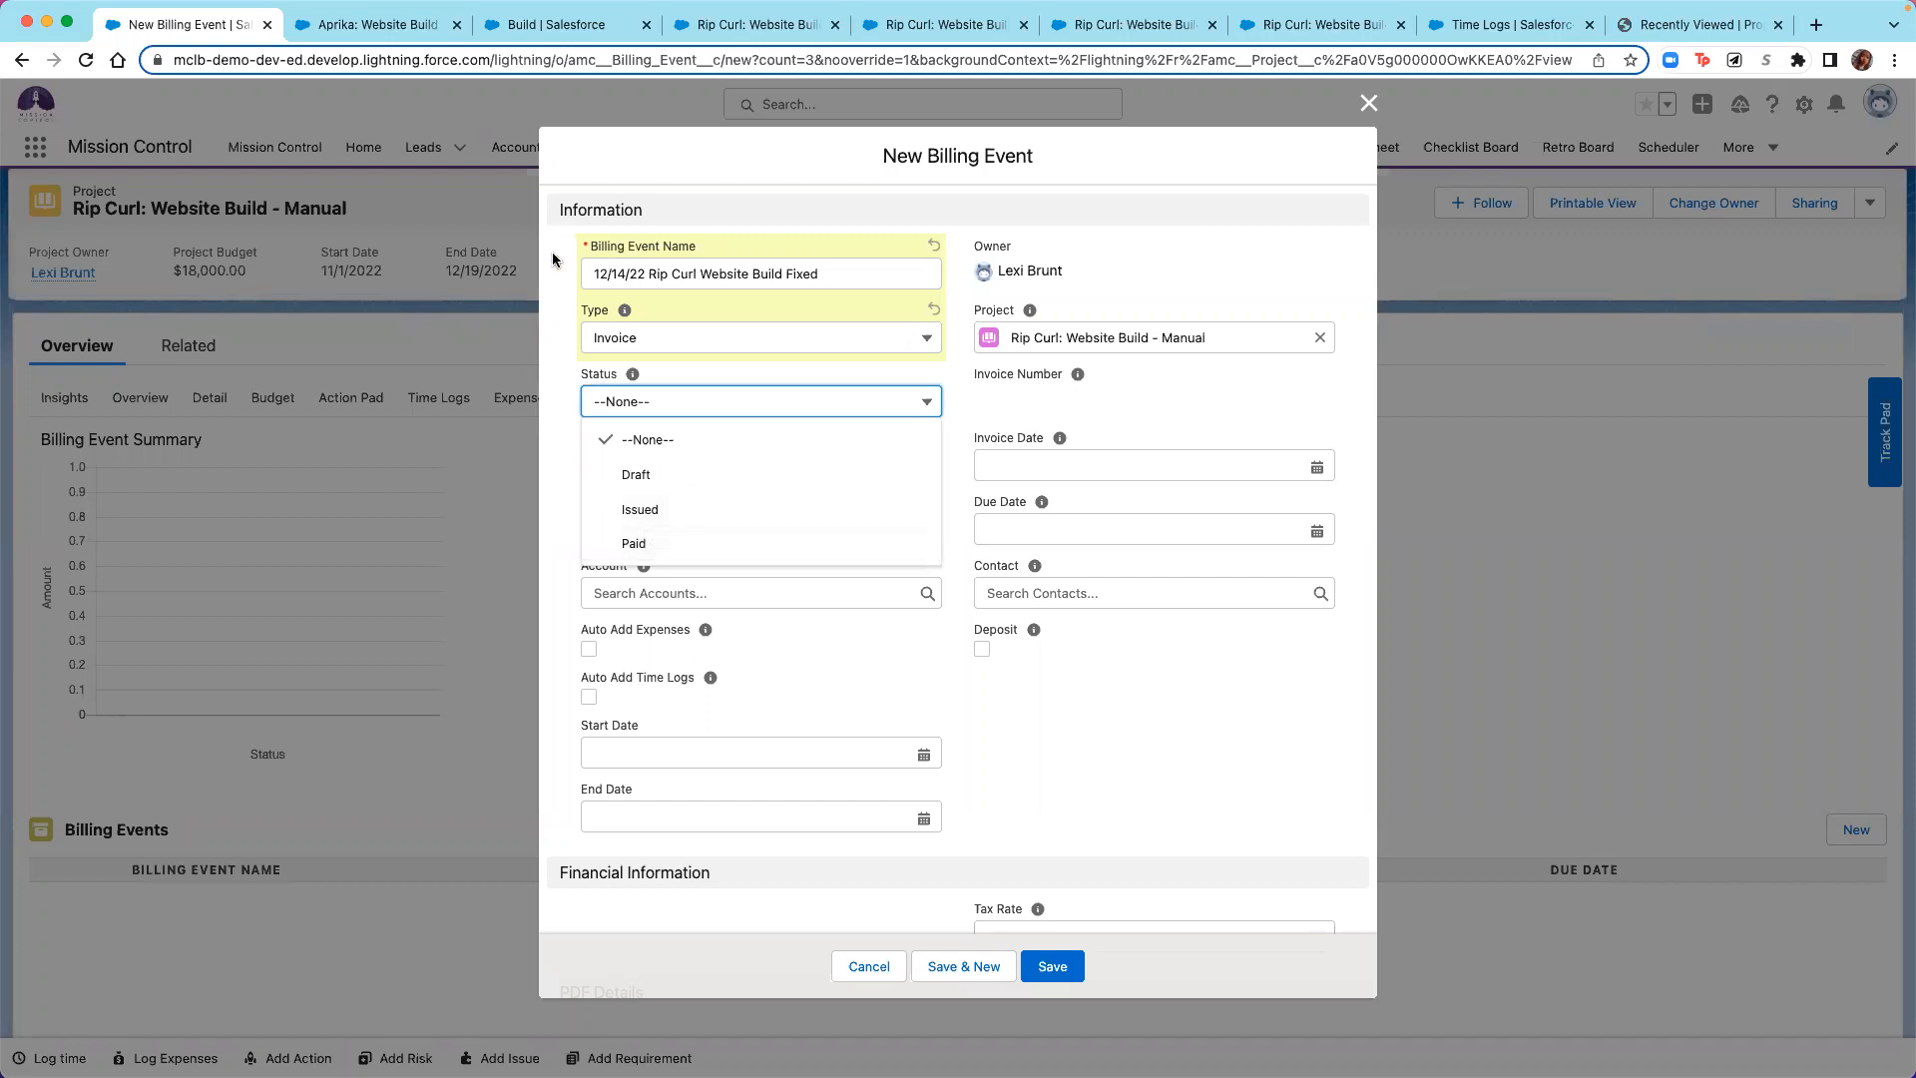
pyautogui.click(1025, 730)
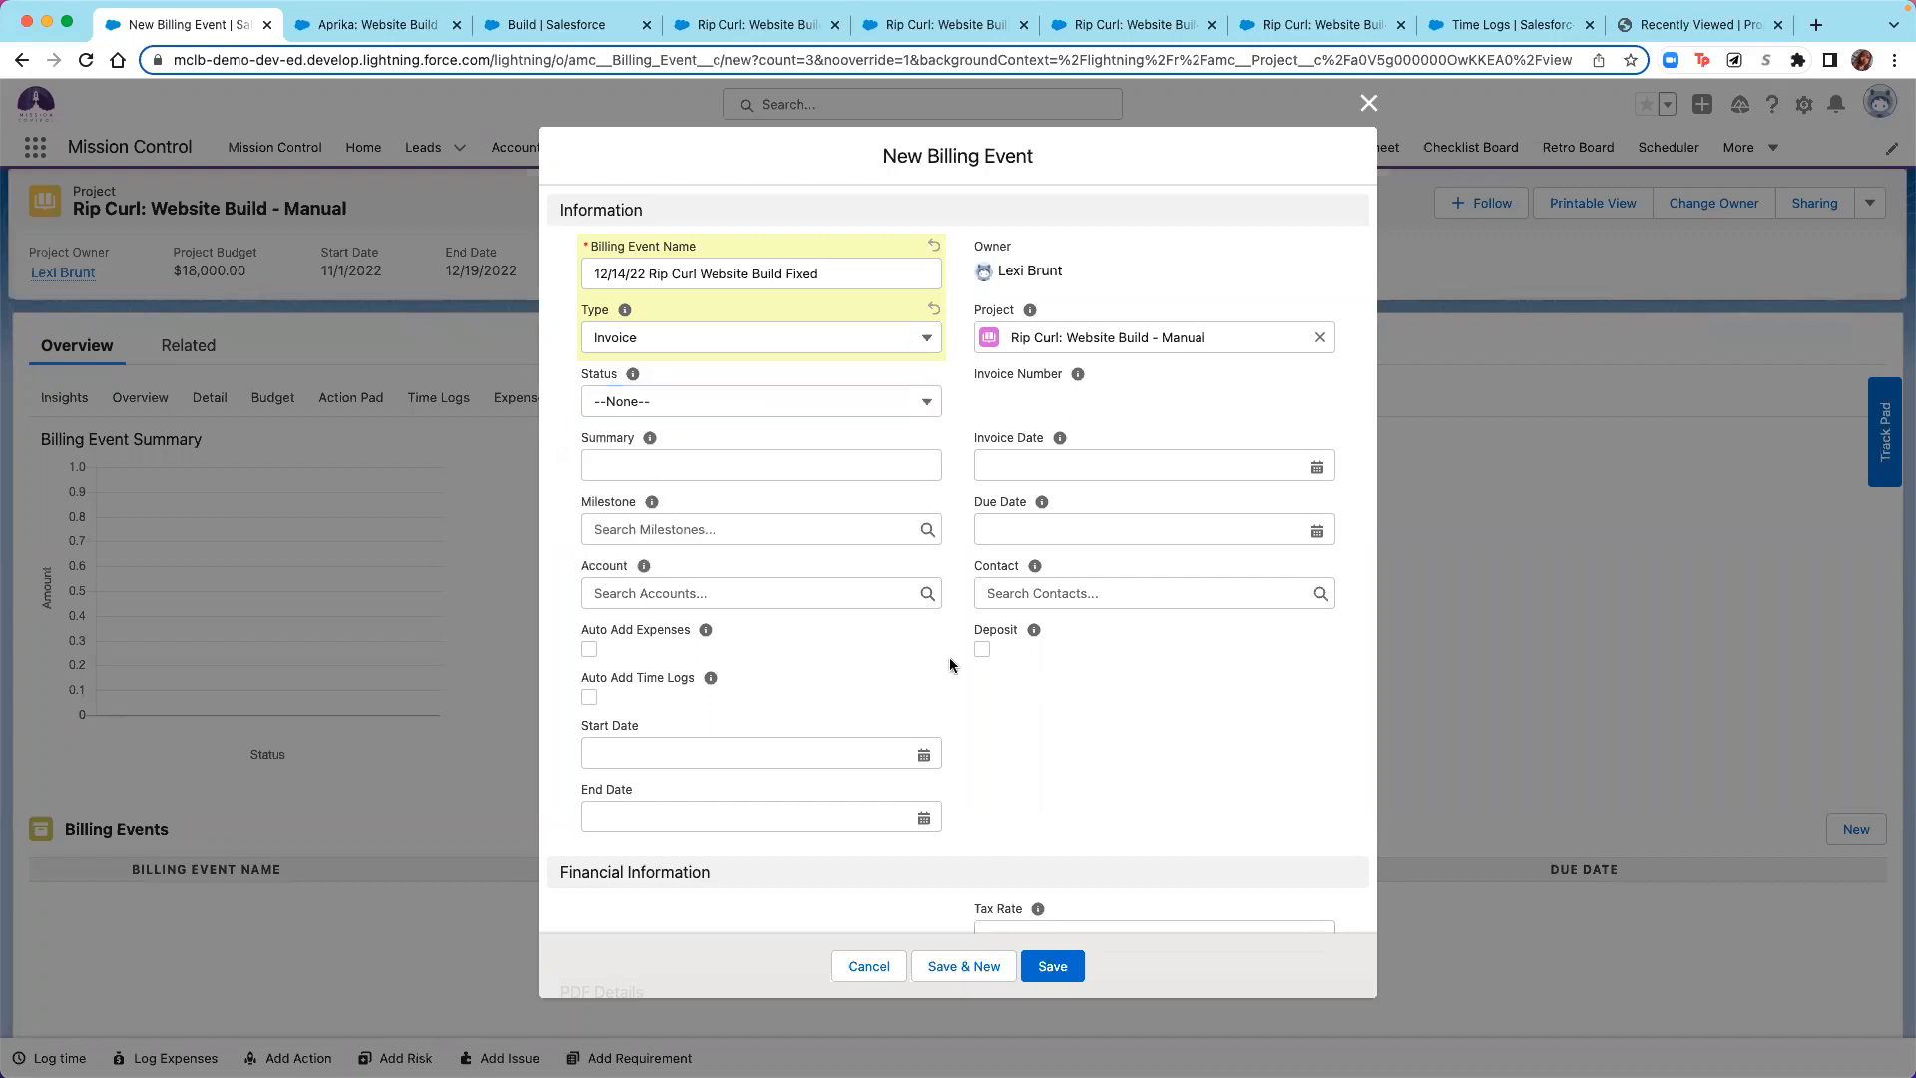
pyautogui.click(811, 403)
pyautogui.click(824, 471)
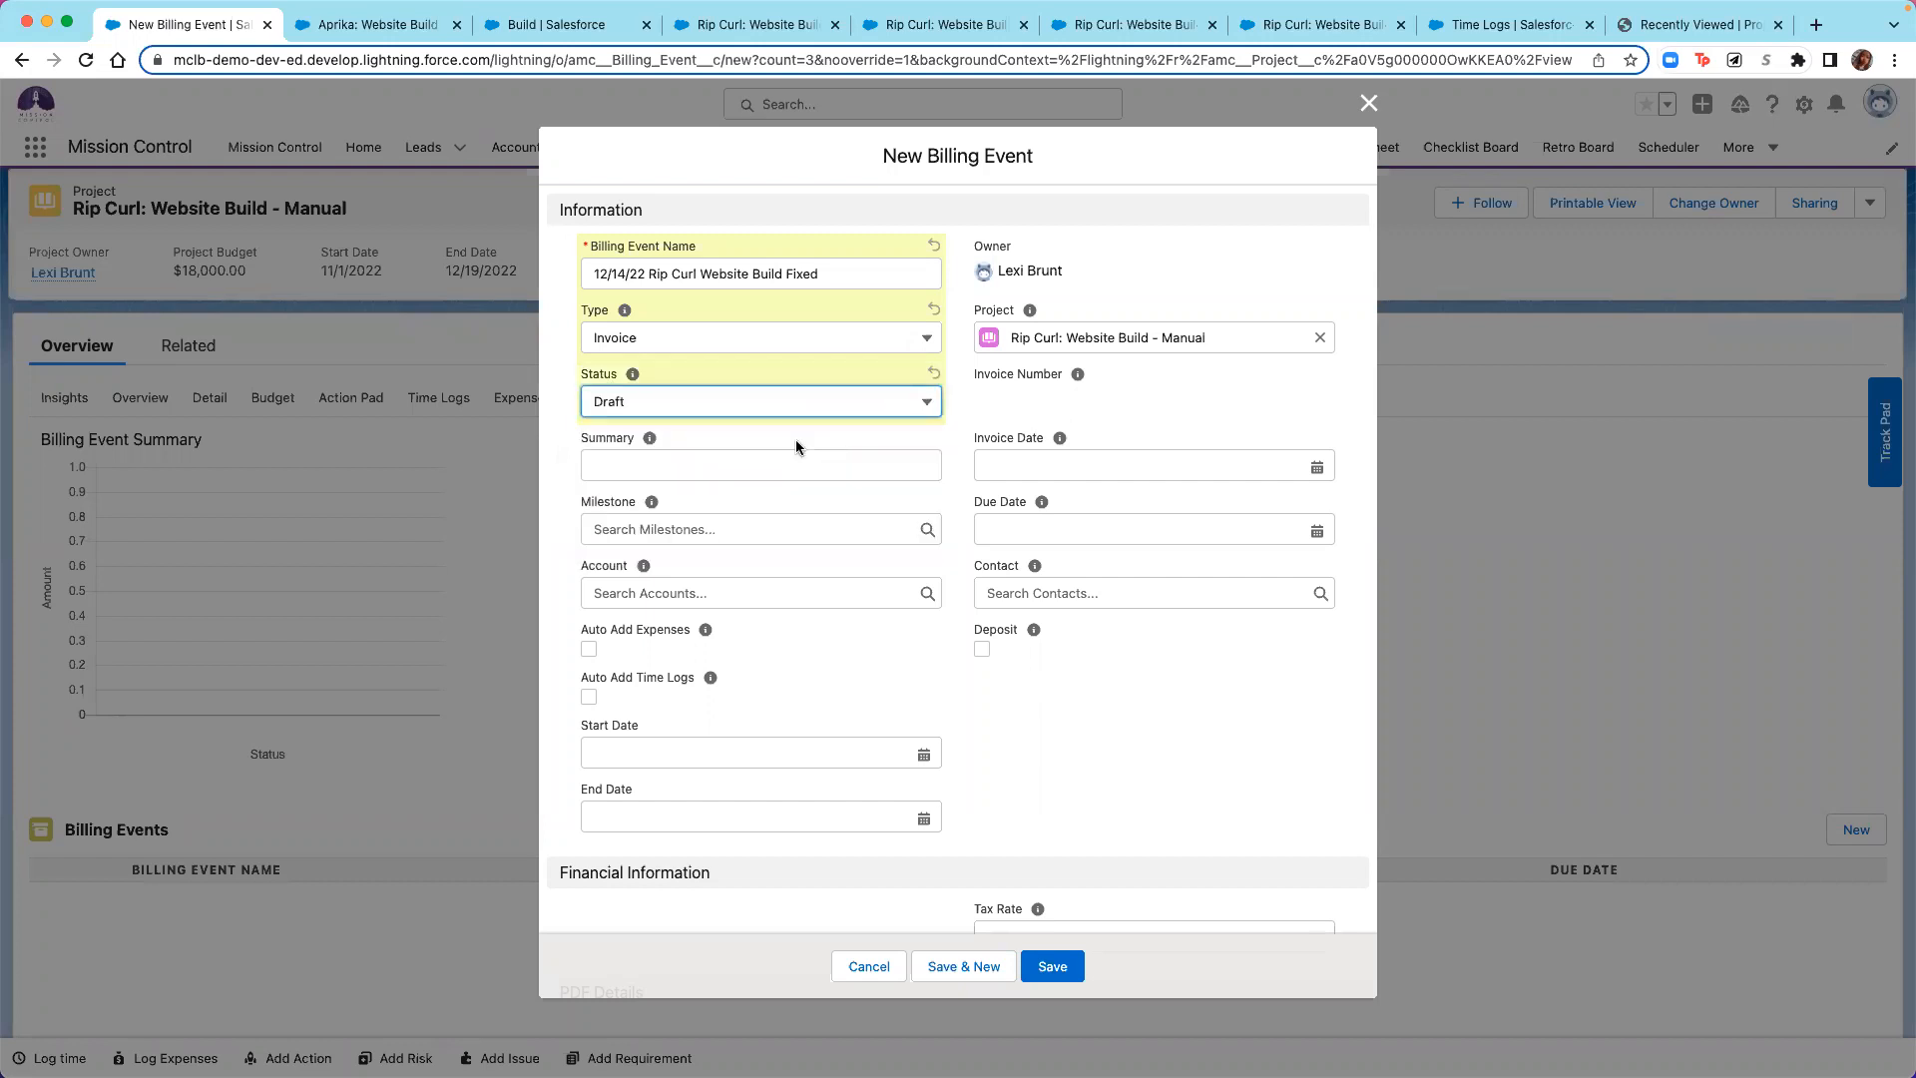
# Set the billing event's summary to Fixed Payment, its invoice date to 12/14/2022 and its due date to 12/28/2022.
pyautogui.click(877, 466)
pyautogui.write('Fixed')
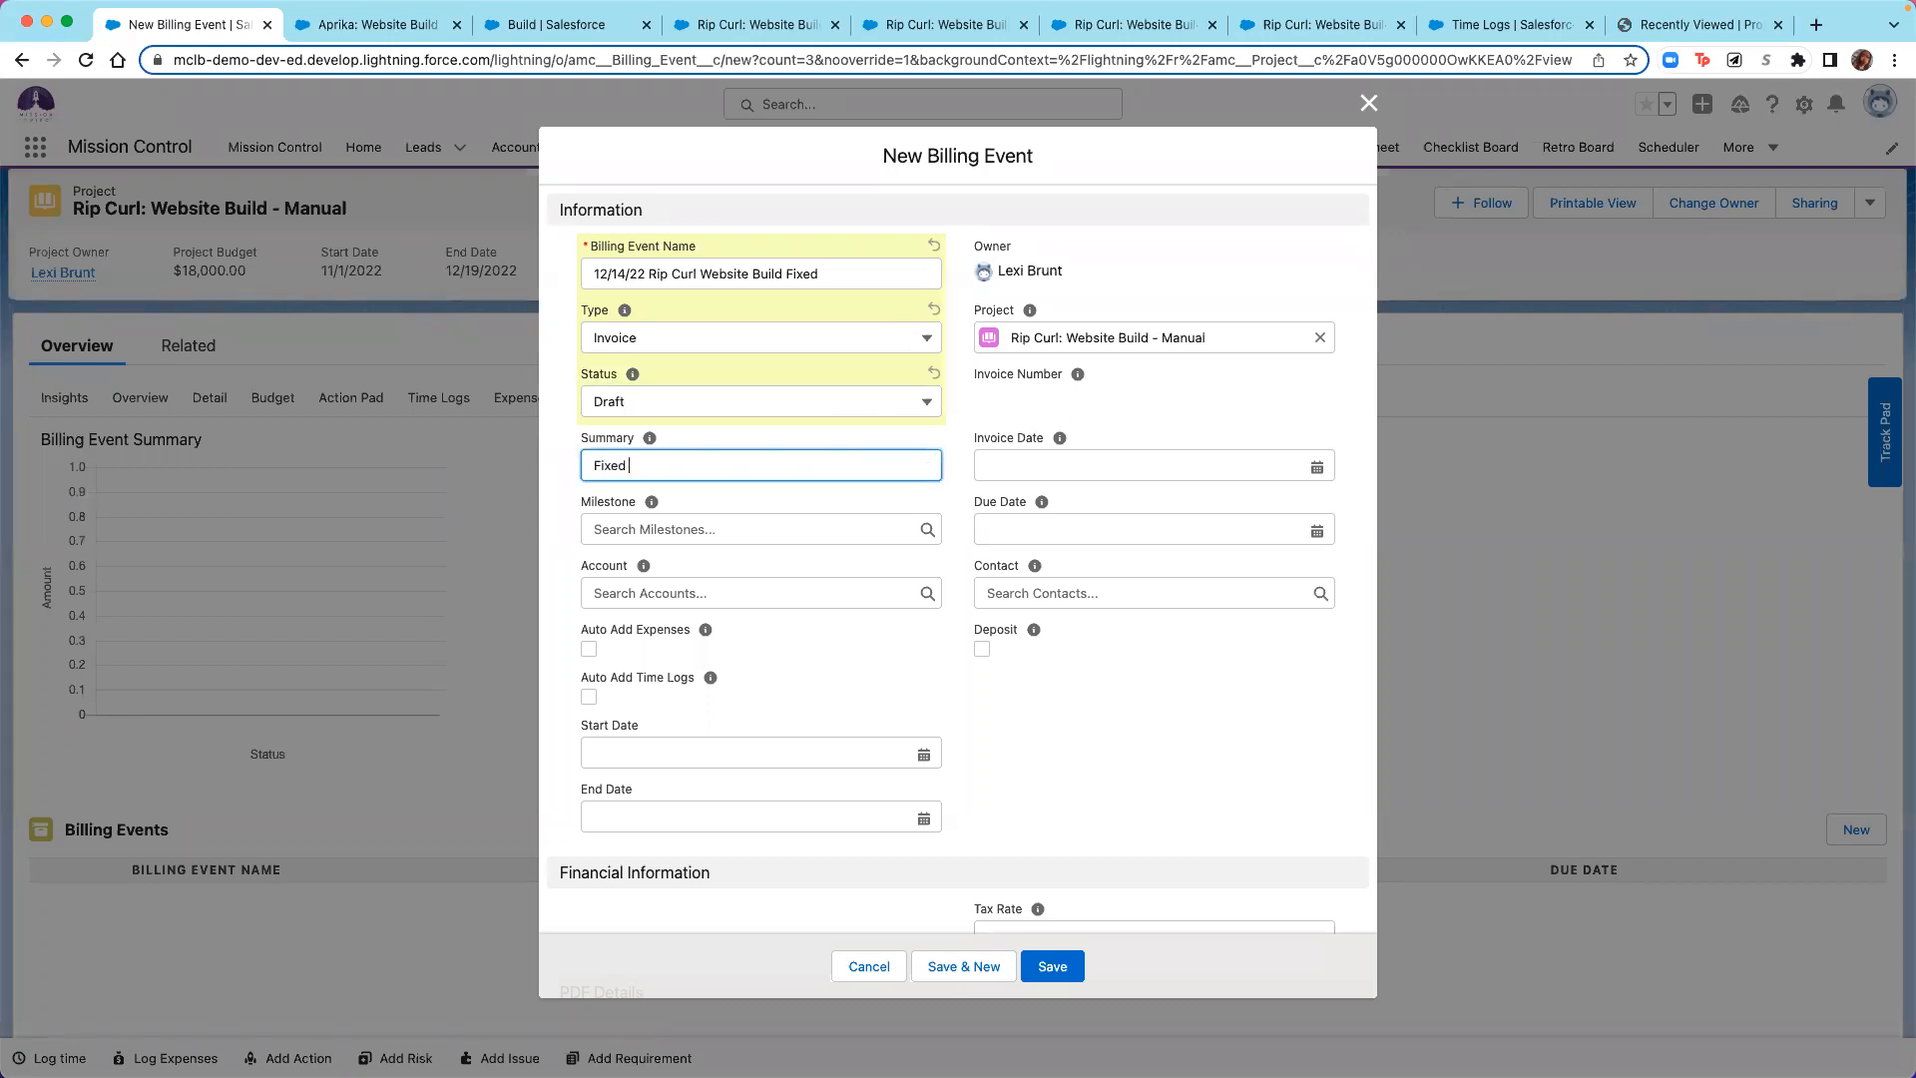
pyautogui.write(' Payment')
pyautogui.click(1288, 465)
pyautogui.click(1193, 658)
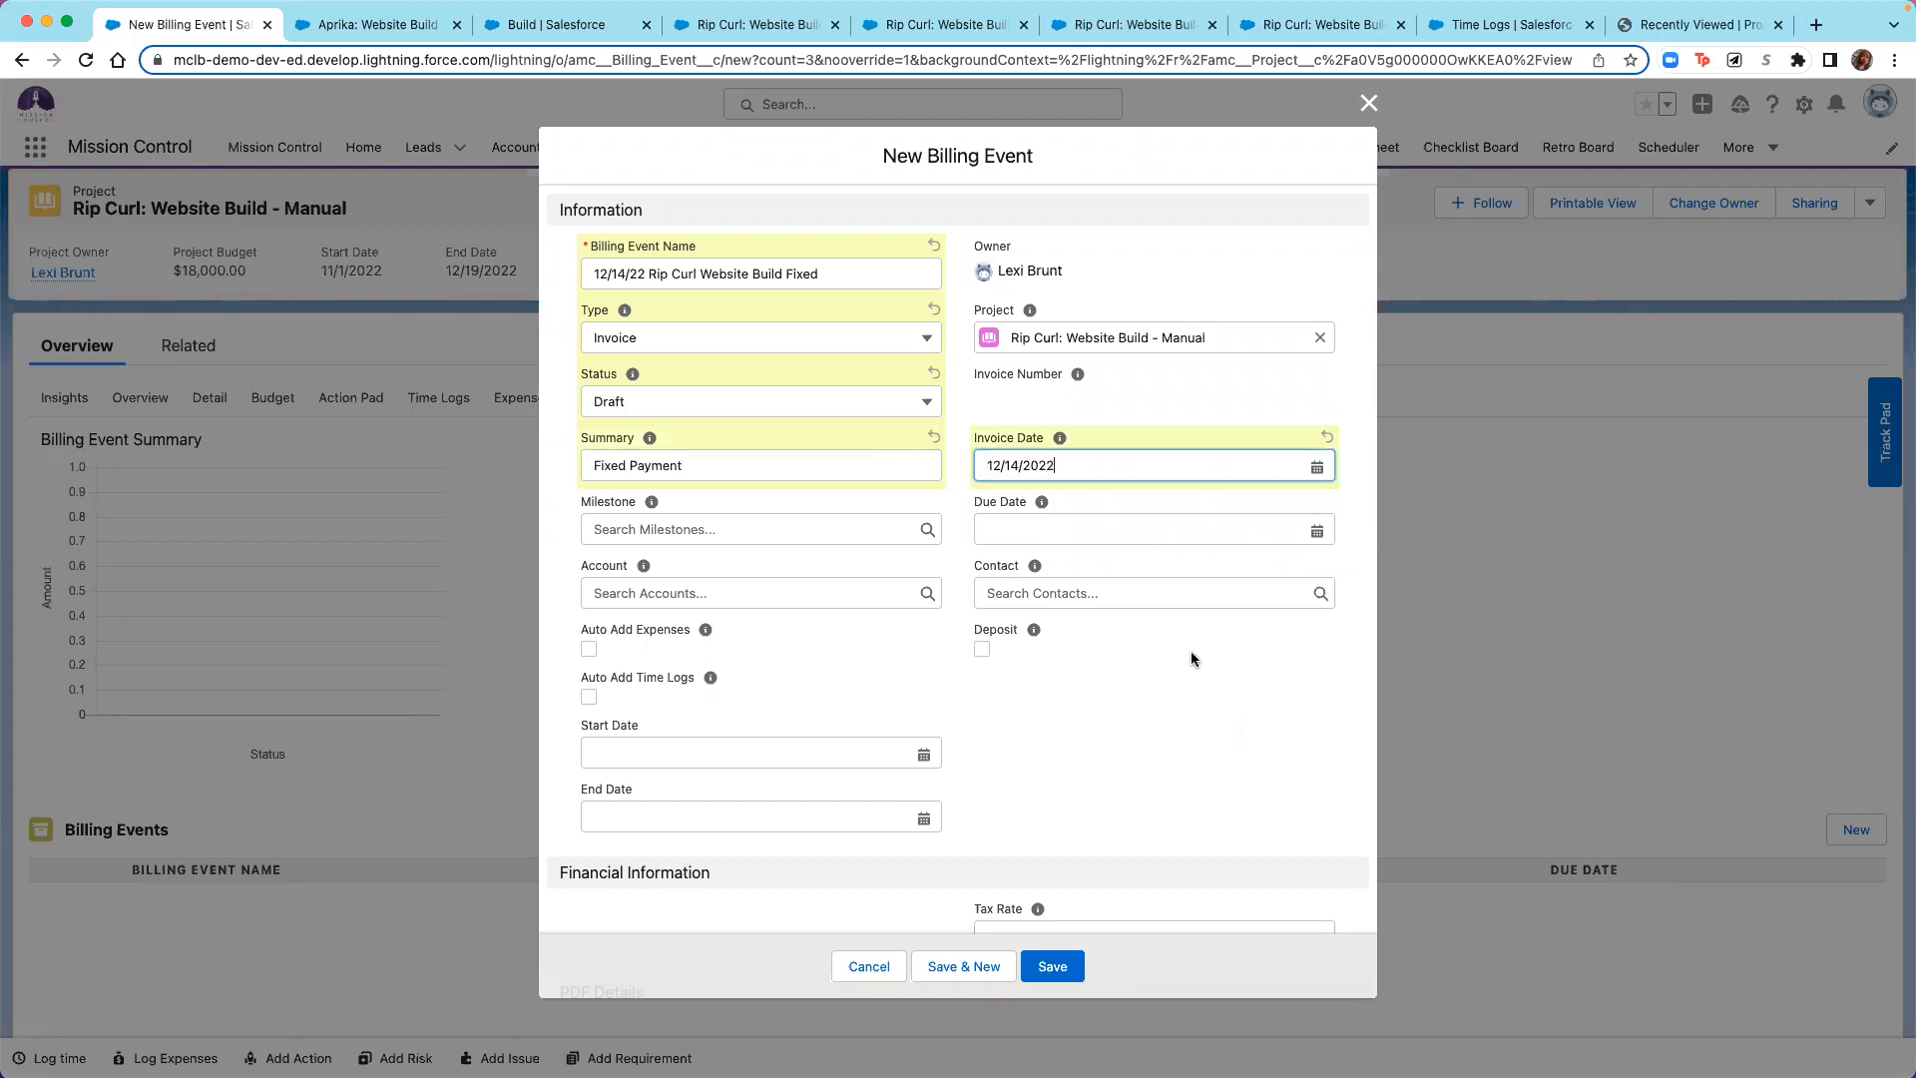
pyautogui.click(1316, 521)
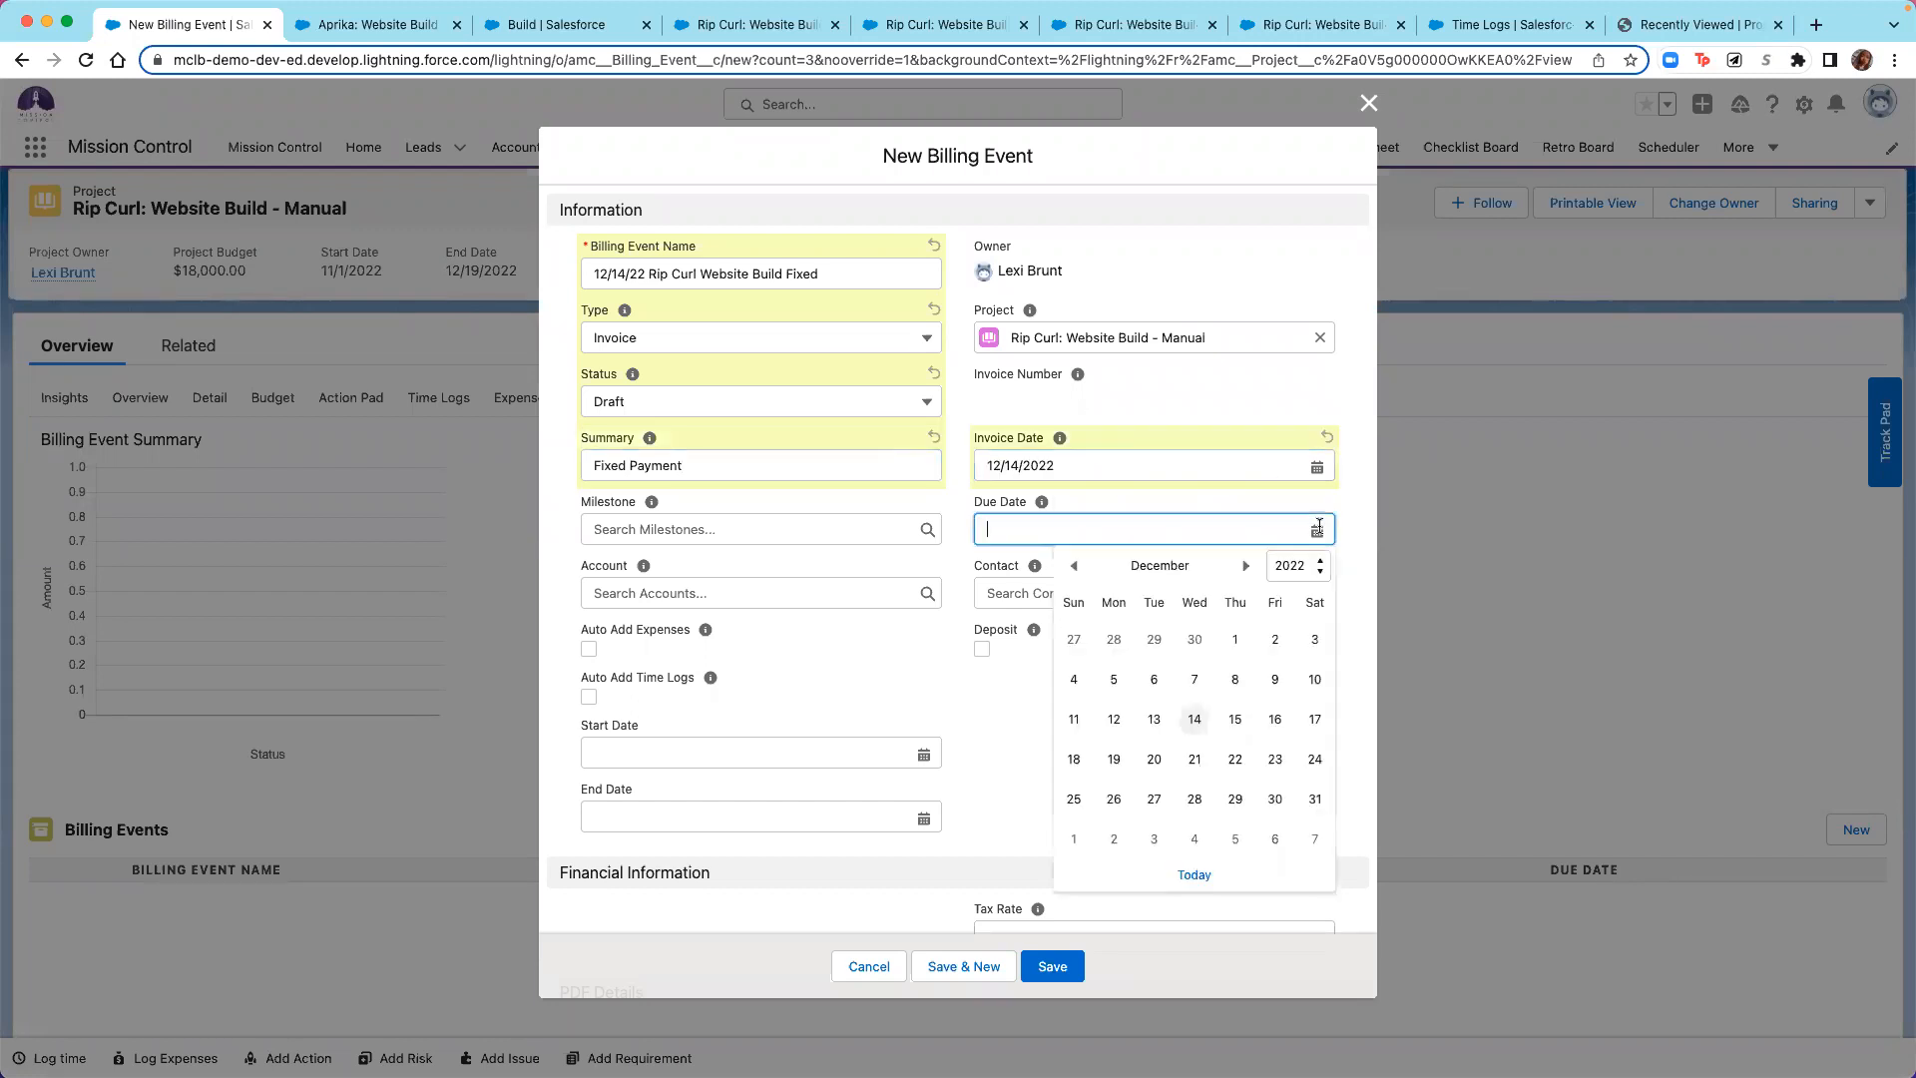
pyautogui.click(1194, 800)
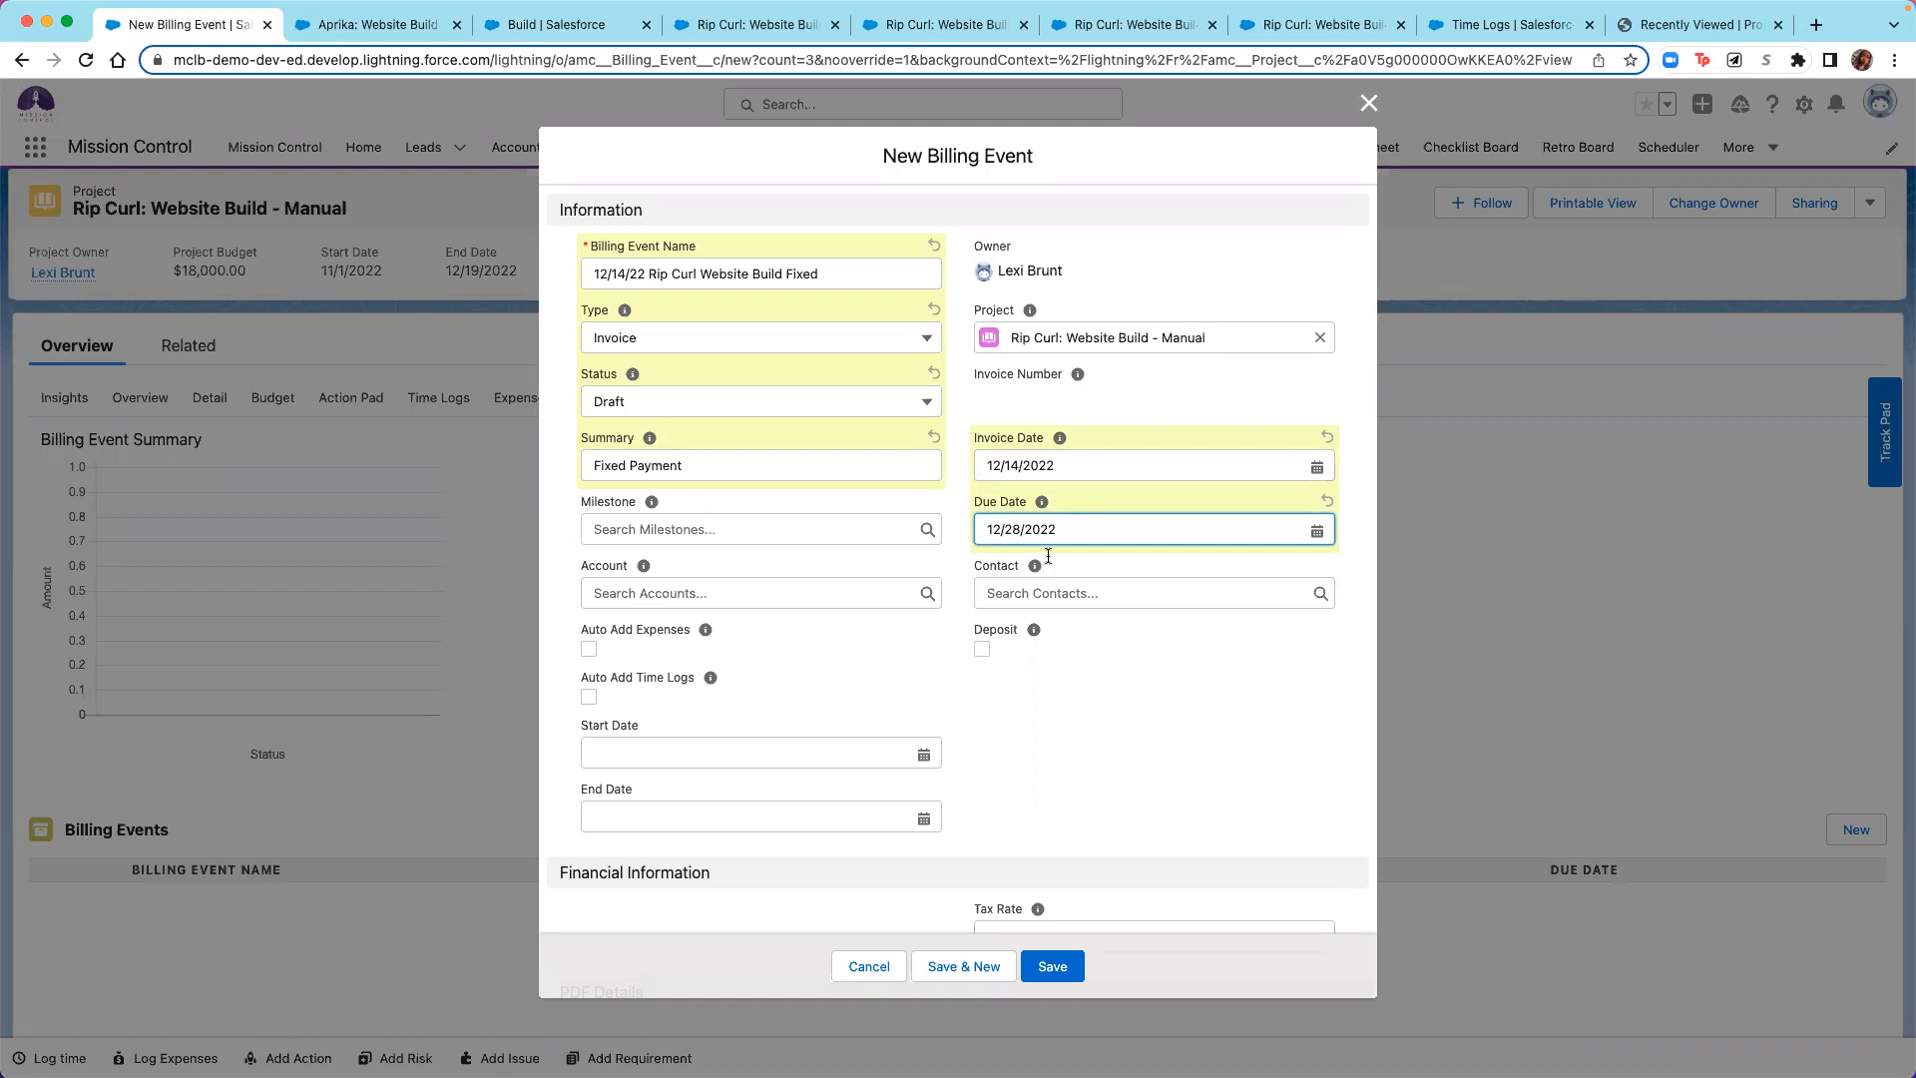
# Save the billing event with the remaining fields left at their defaults and review its financial information.
pyautogui.scroll(-2, 1048, 556)
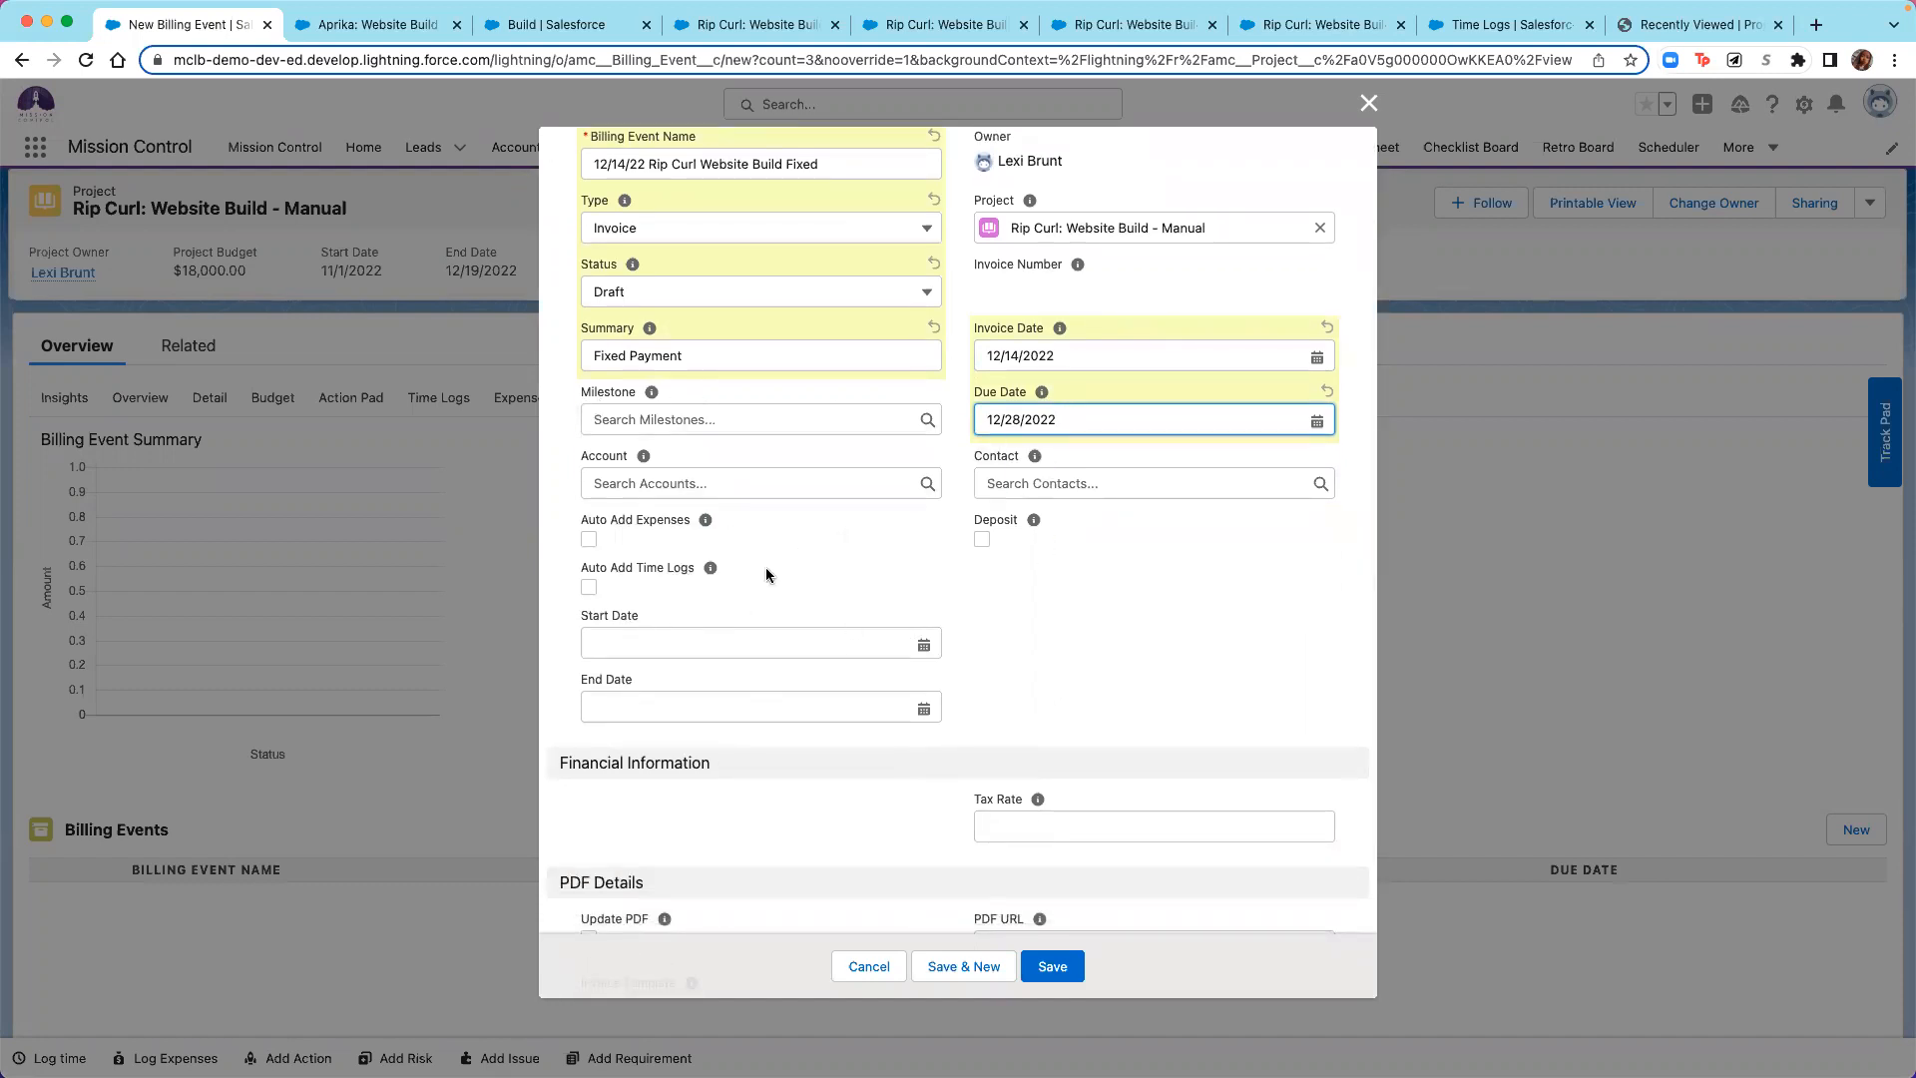
pyautogui.scroll(-2, 782, 671)
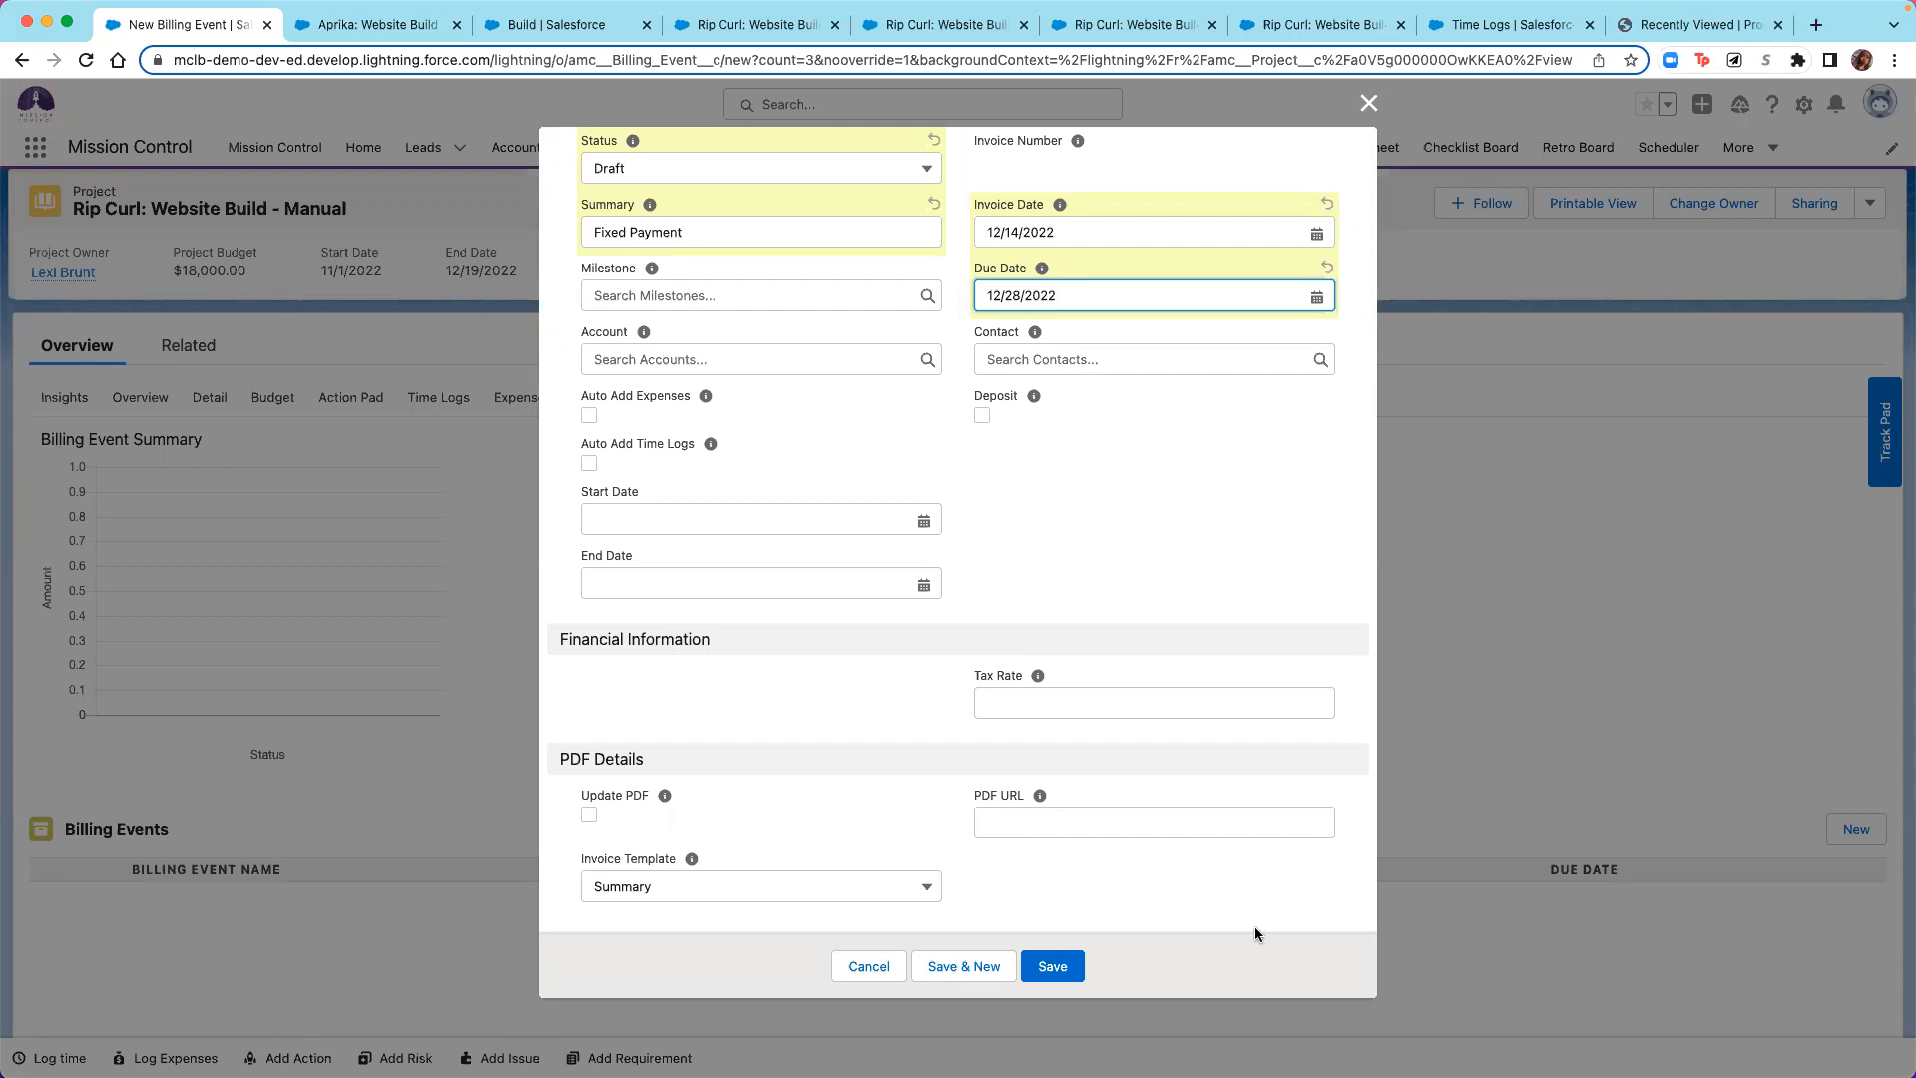
pyautogui.click(1058, 966)
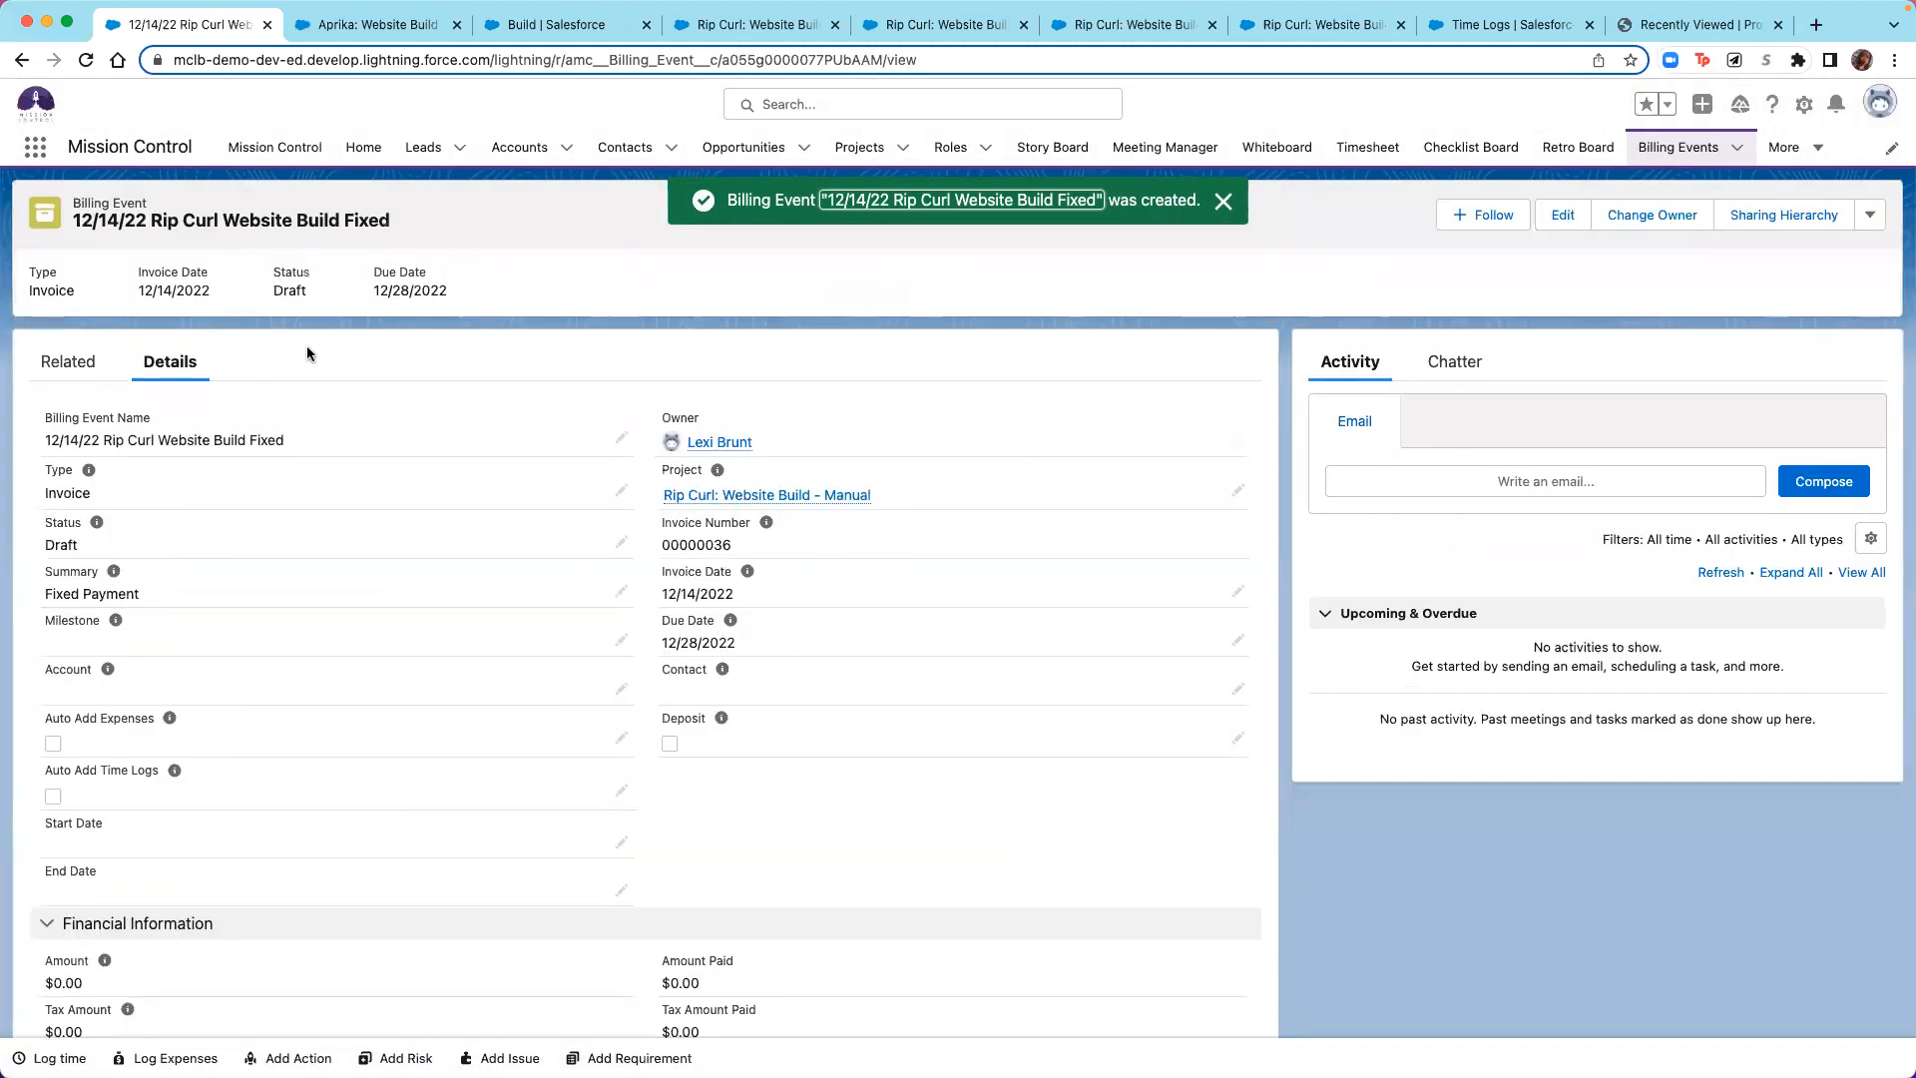
pyautogui.scroll(-3, 816, 494)
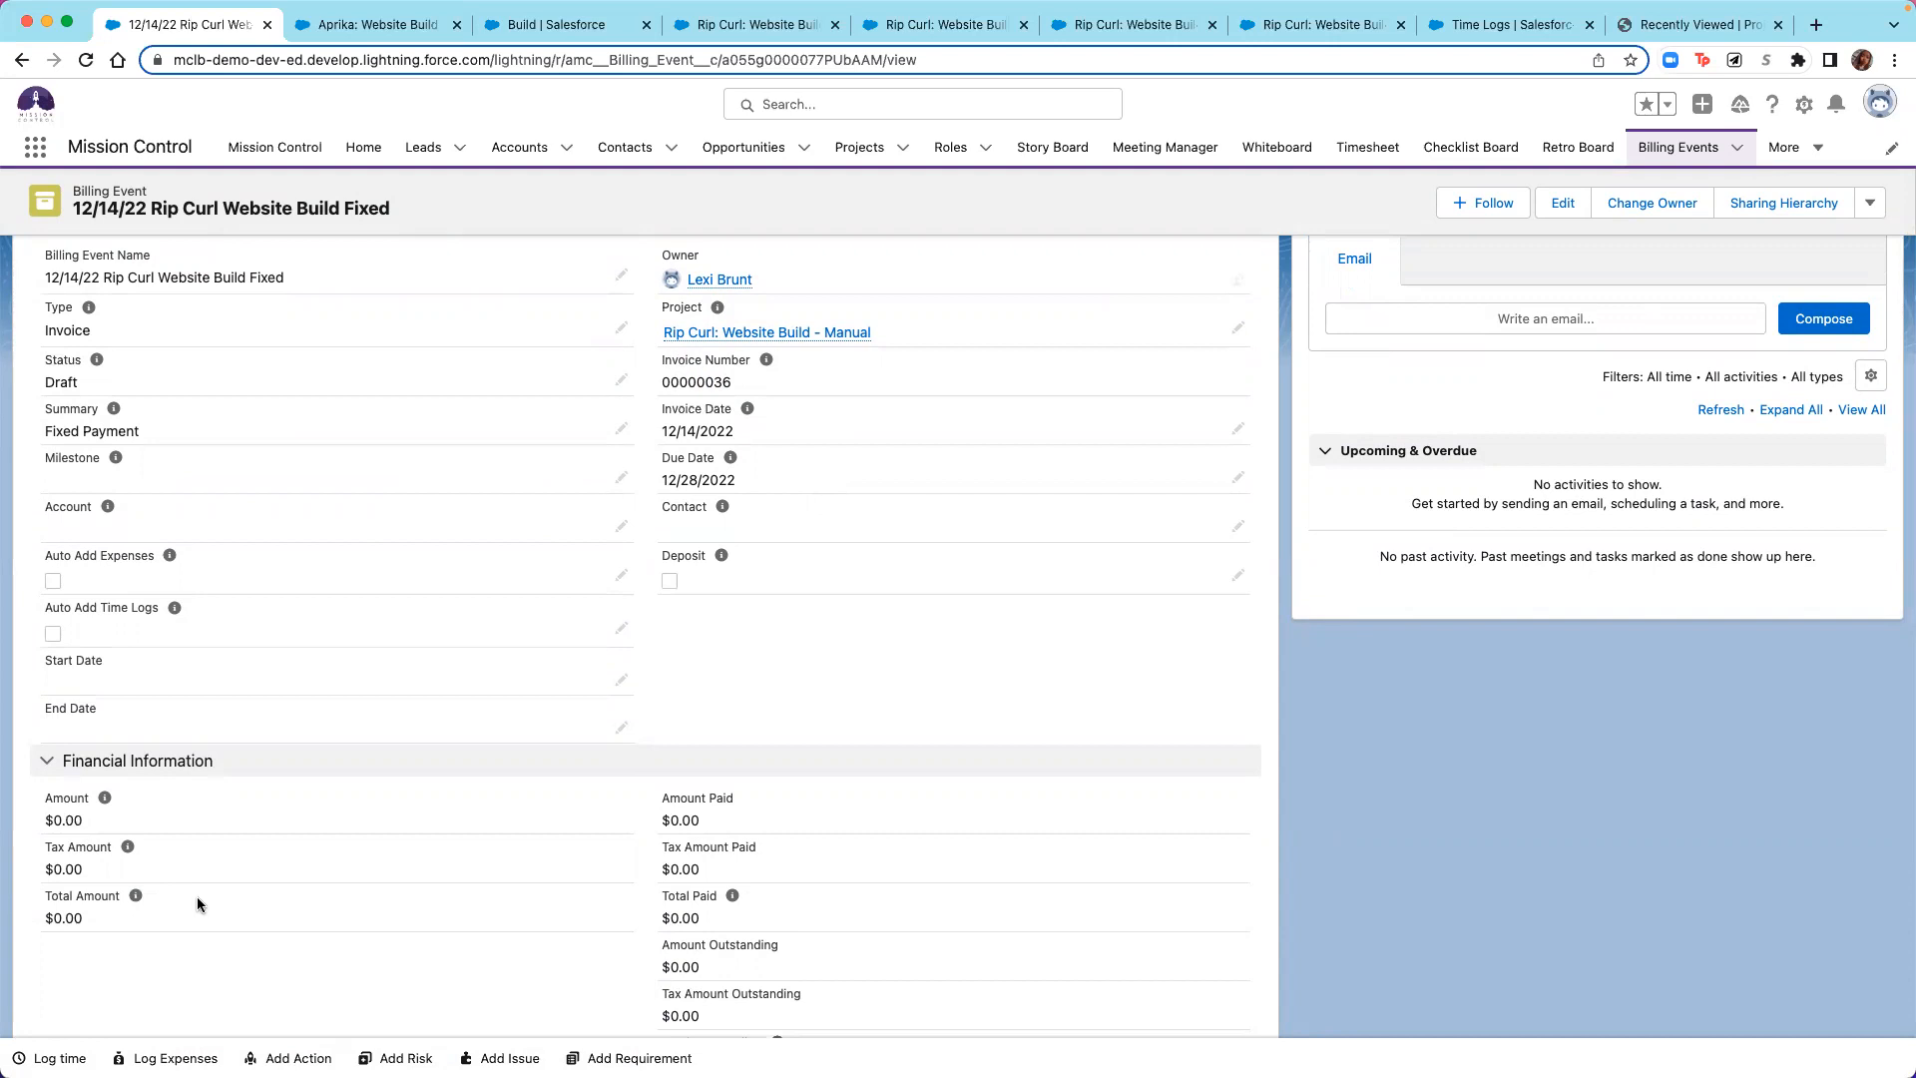
pyautogui.scroll(3, 58, 447)
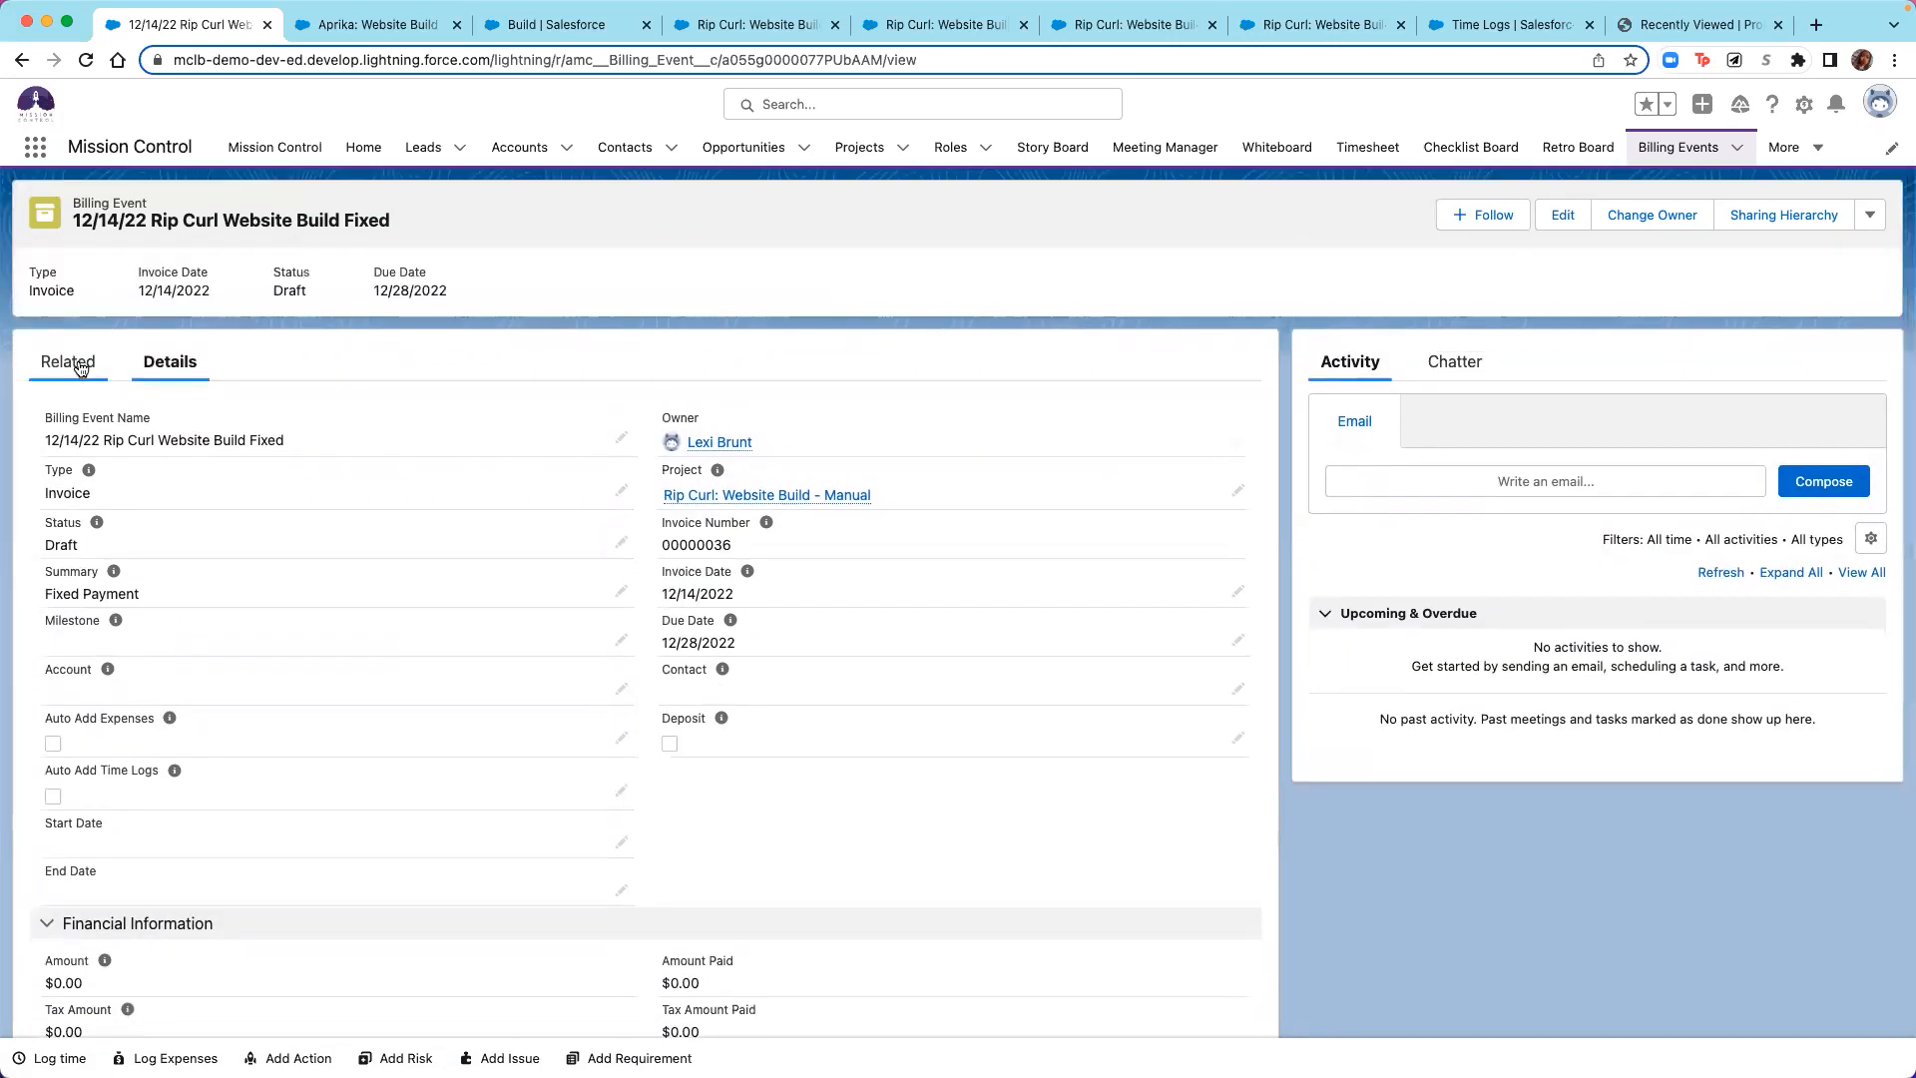
# Start a new billing event item for the billing event, named Fixed Amount 12/14/22 Rip Curl, with an amount of $3,500.
pyautogui.click(81, 368)
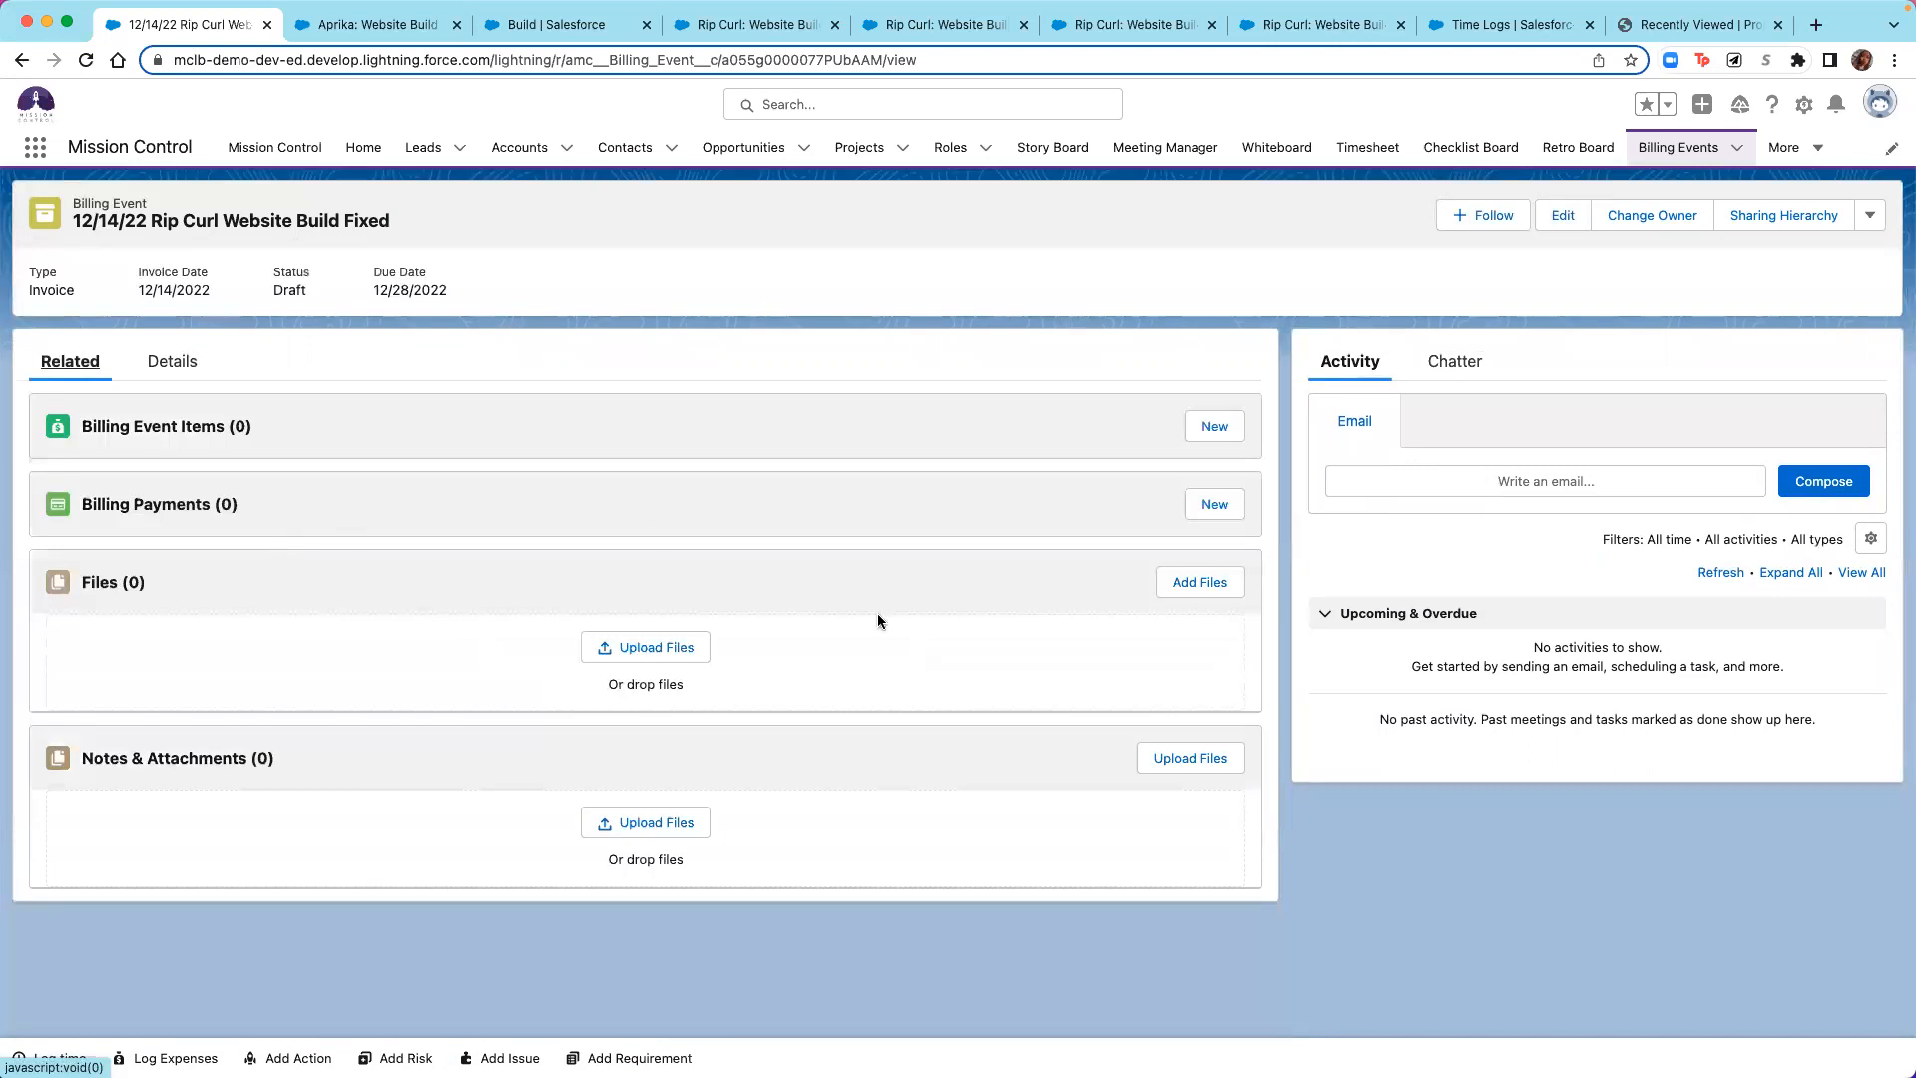
pyautogui.click(1210, 429)
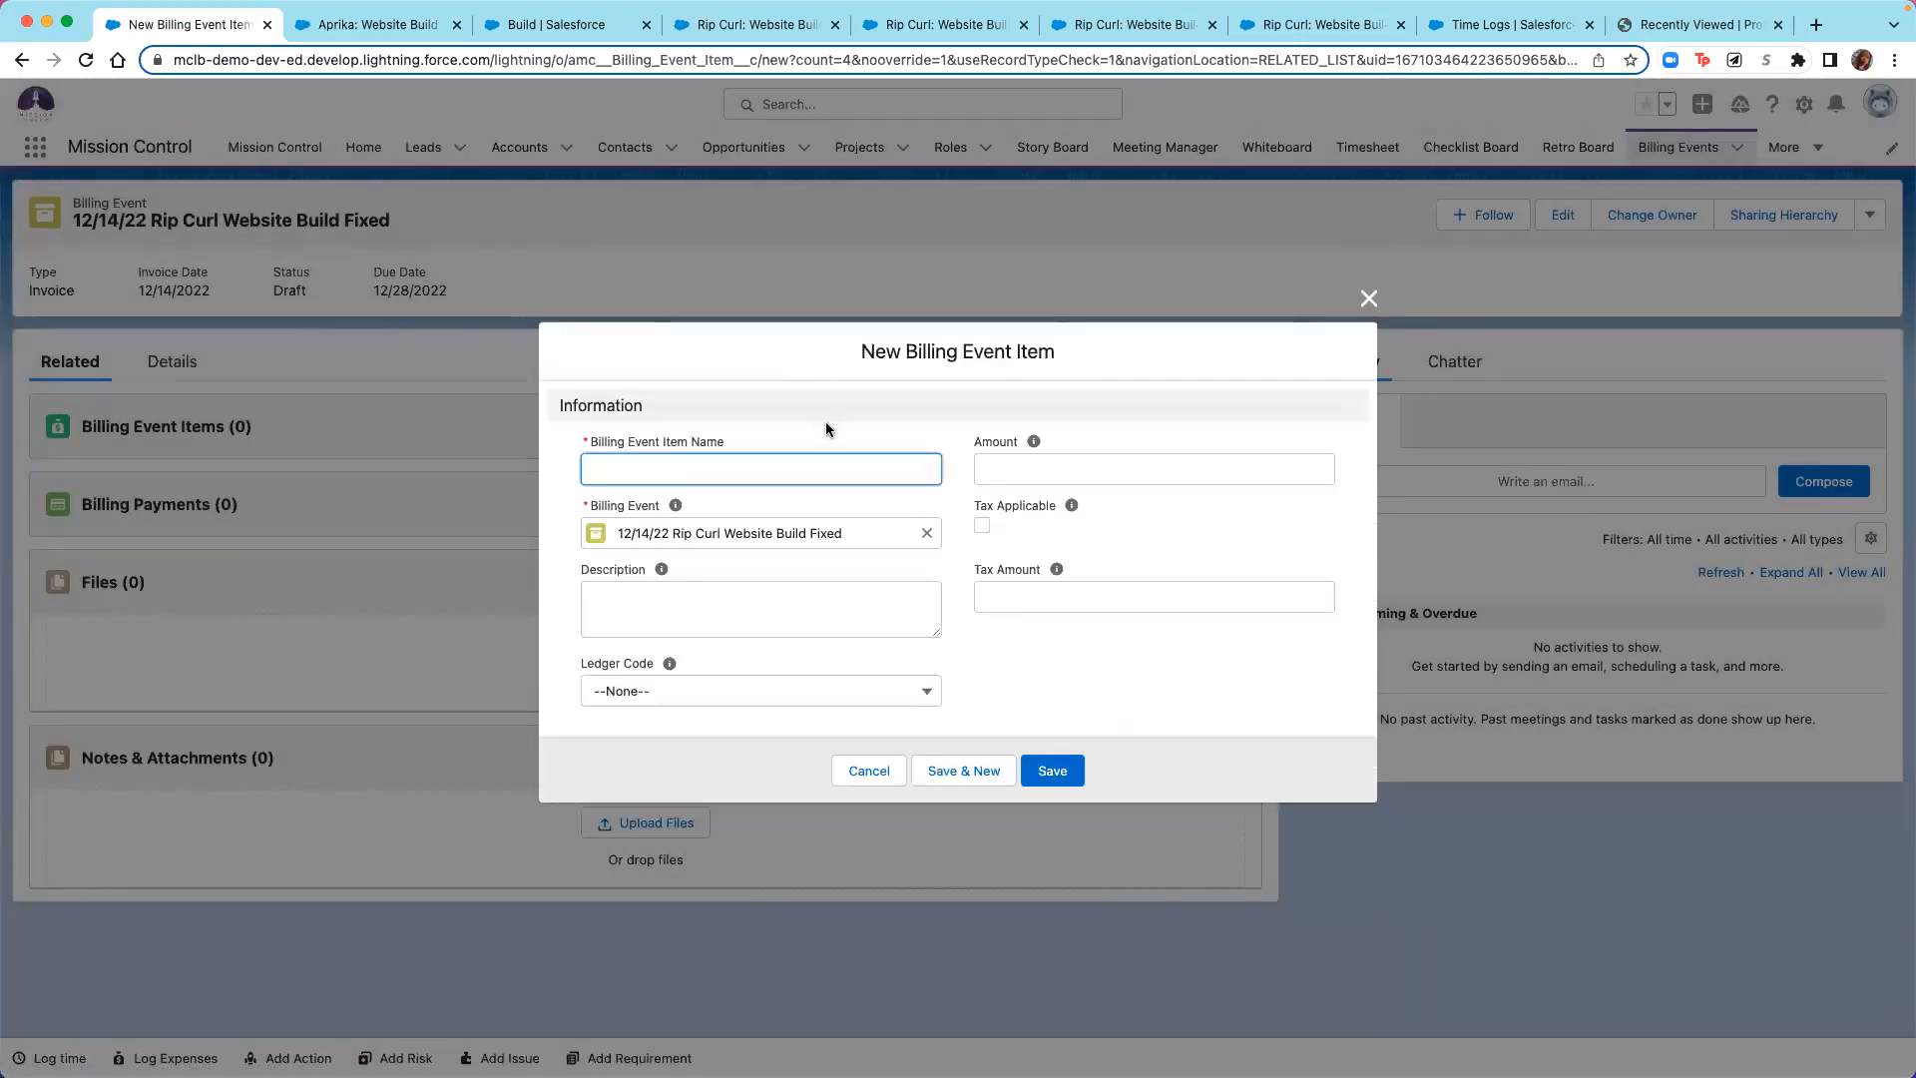
pyautogui.write('Fixed Amount 12/14/22 Rip Curl')
pyautogui.click(1143, 469)
pyautogui.write('3')
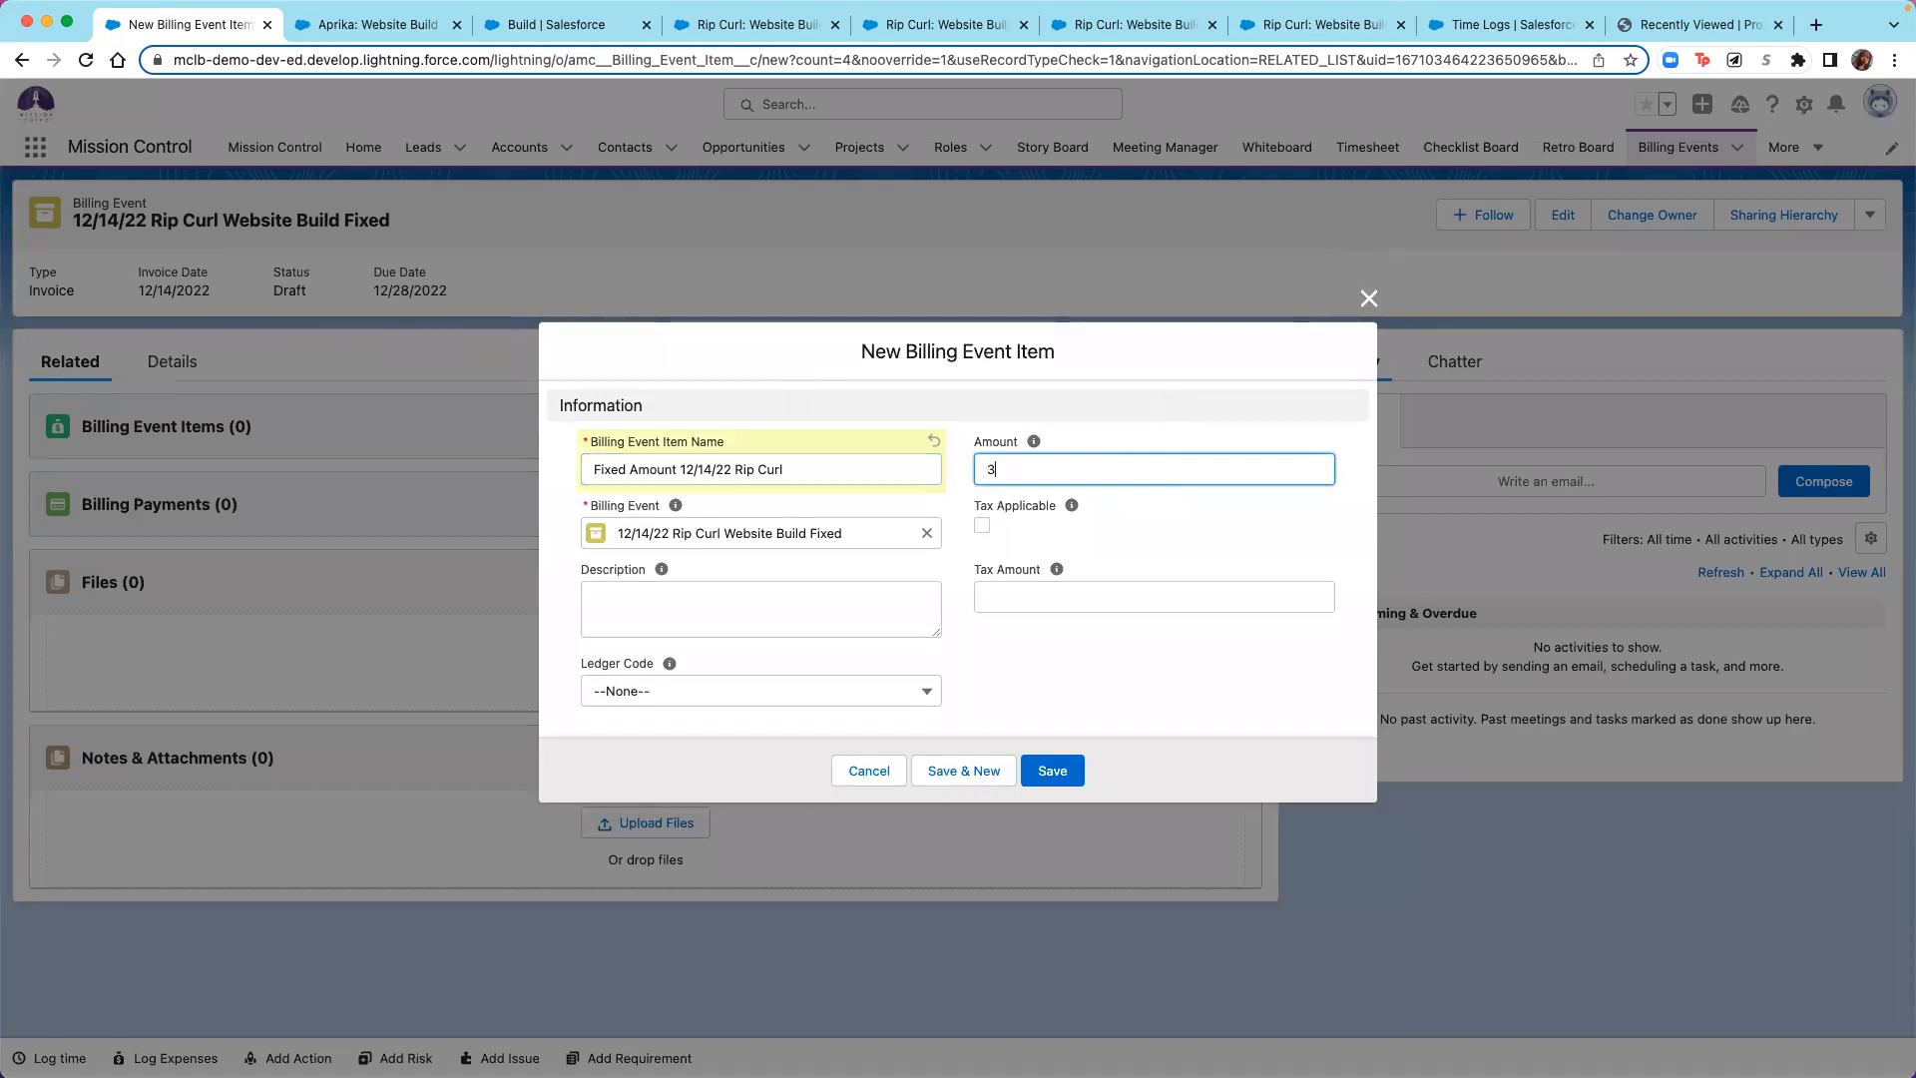
pyautogui.write('500')
# Mark the billing event item as tax applicable, give it the description Fixed Amount and save it.
pyautogui.click(1164, 591)
pyautogui.click(982, 525)
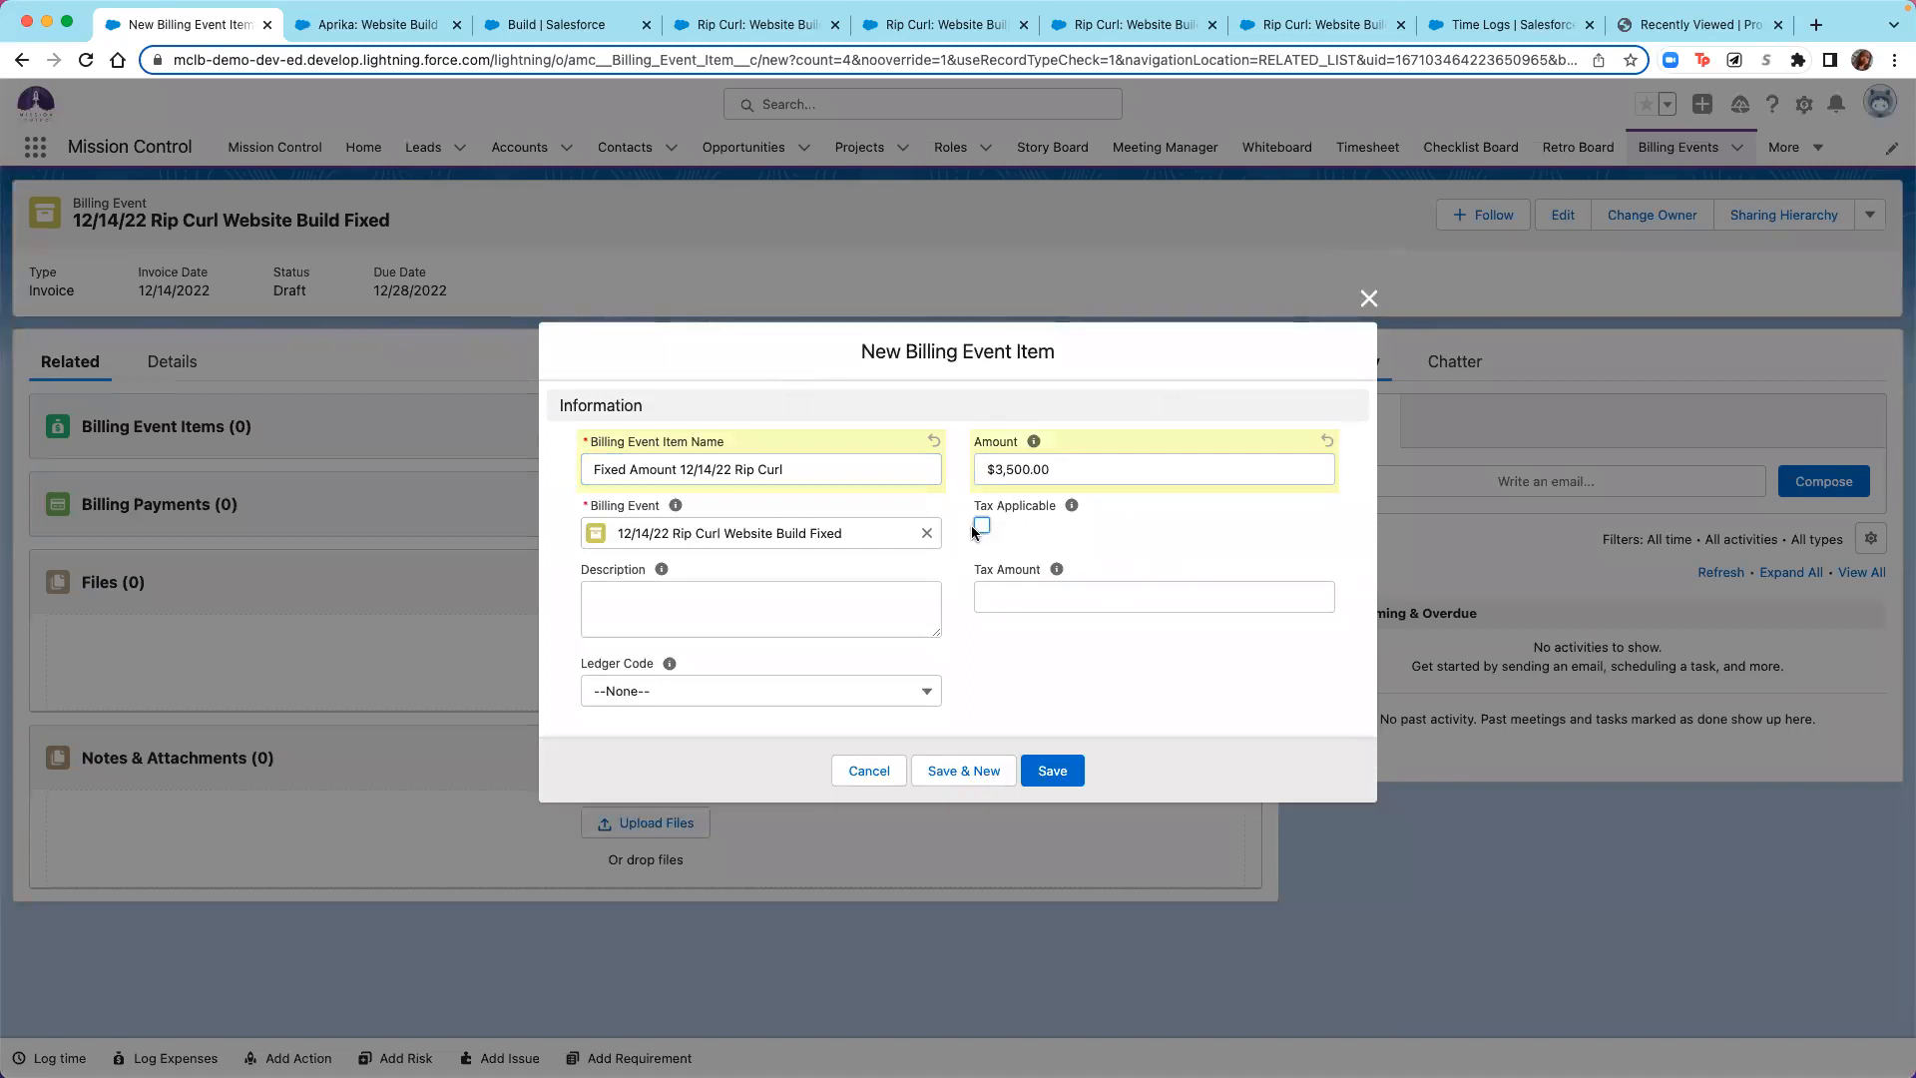
pyautogui.click(723, 617)
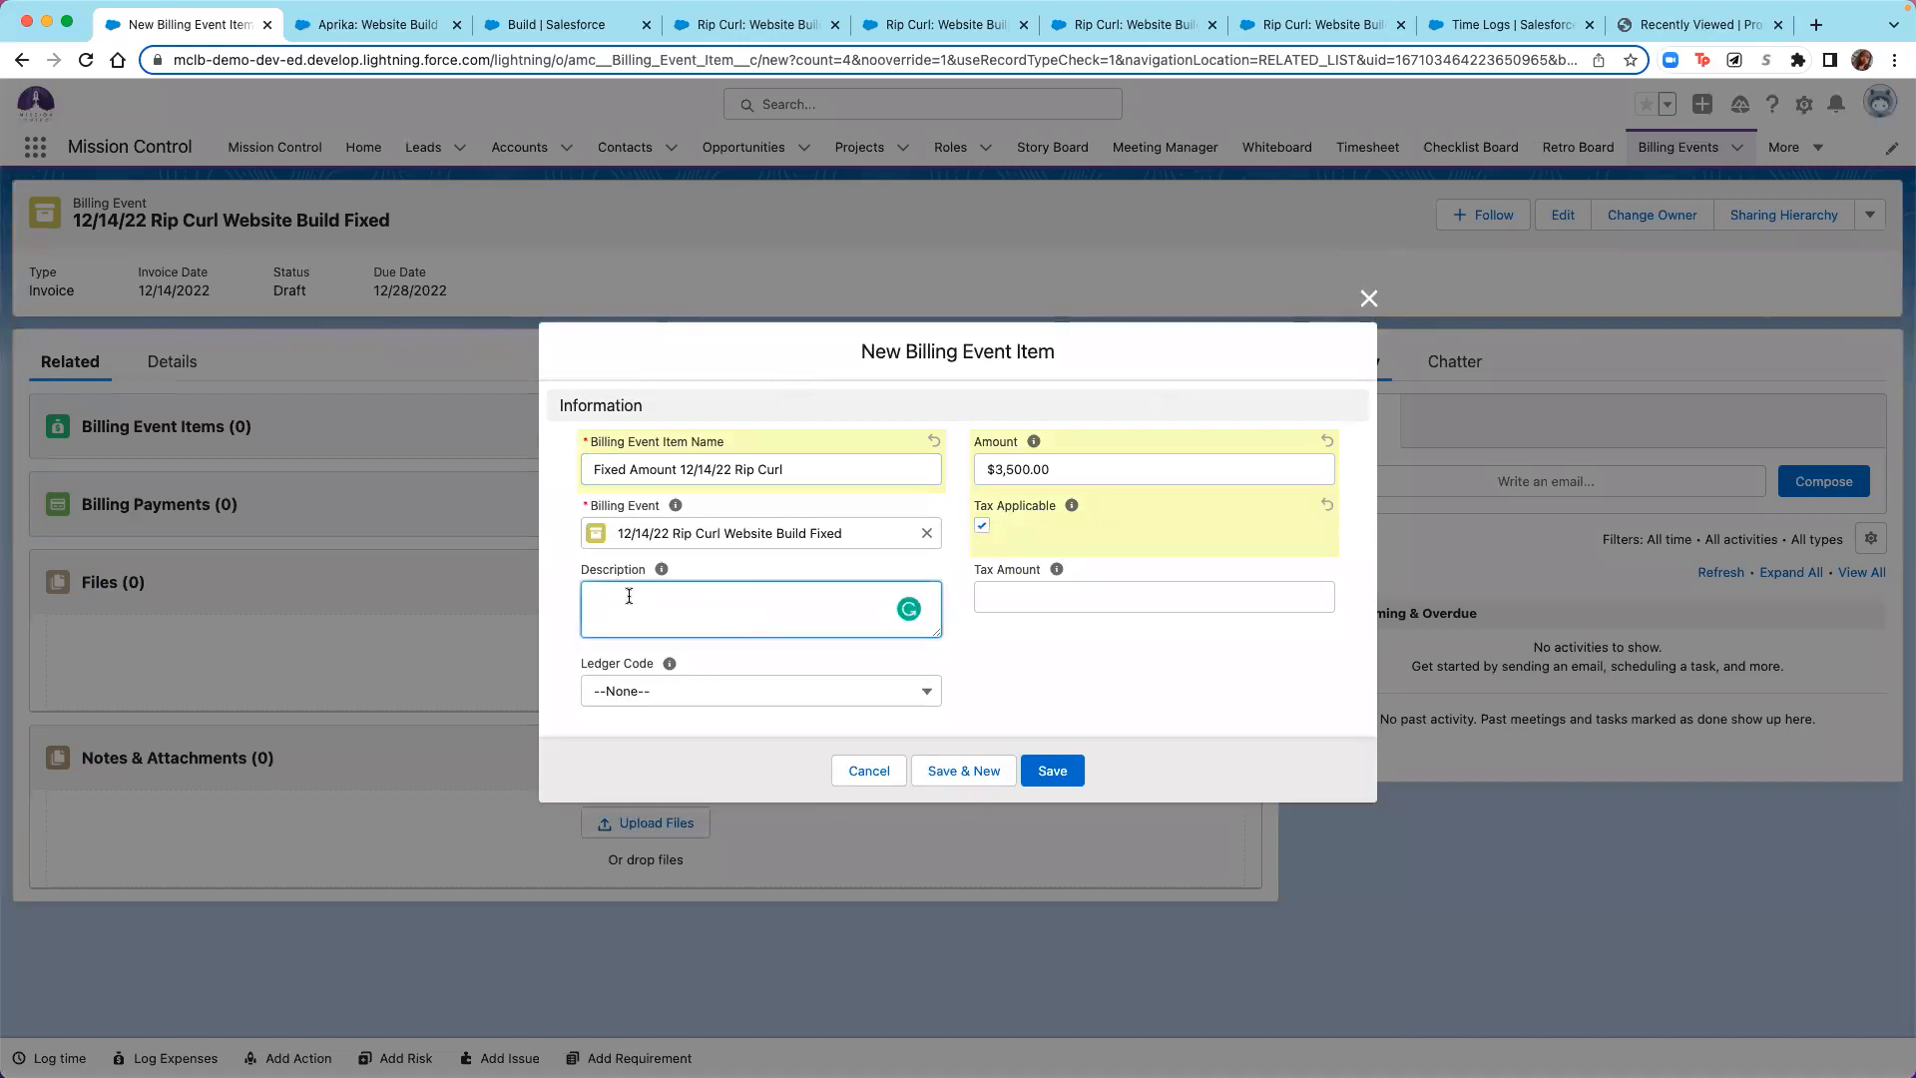
pyautogui.write('Fixed Amount')
pyautogui.press('BackSpace')
pyautogui.click(1060, 771)
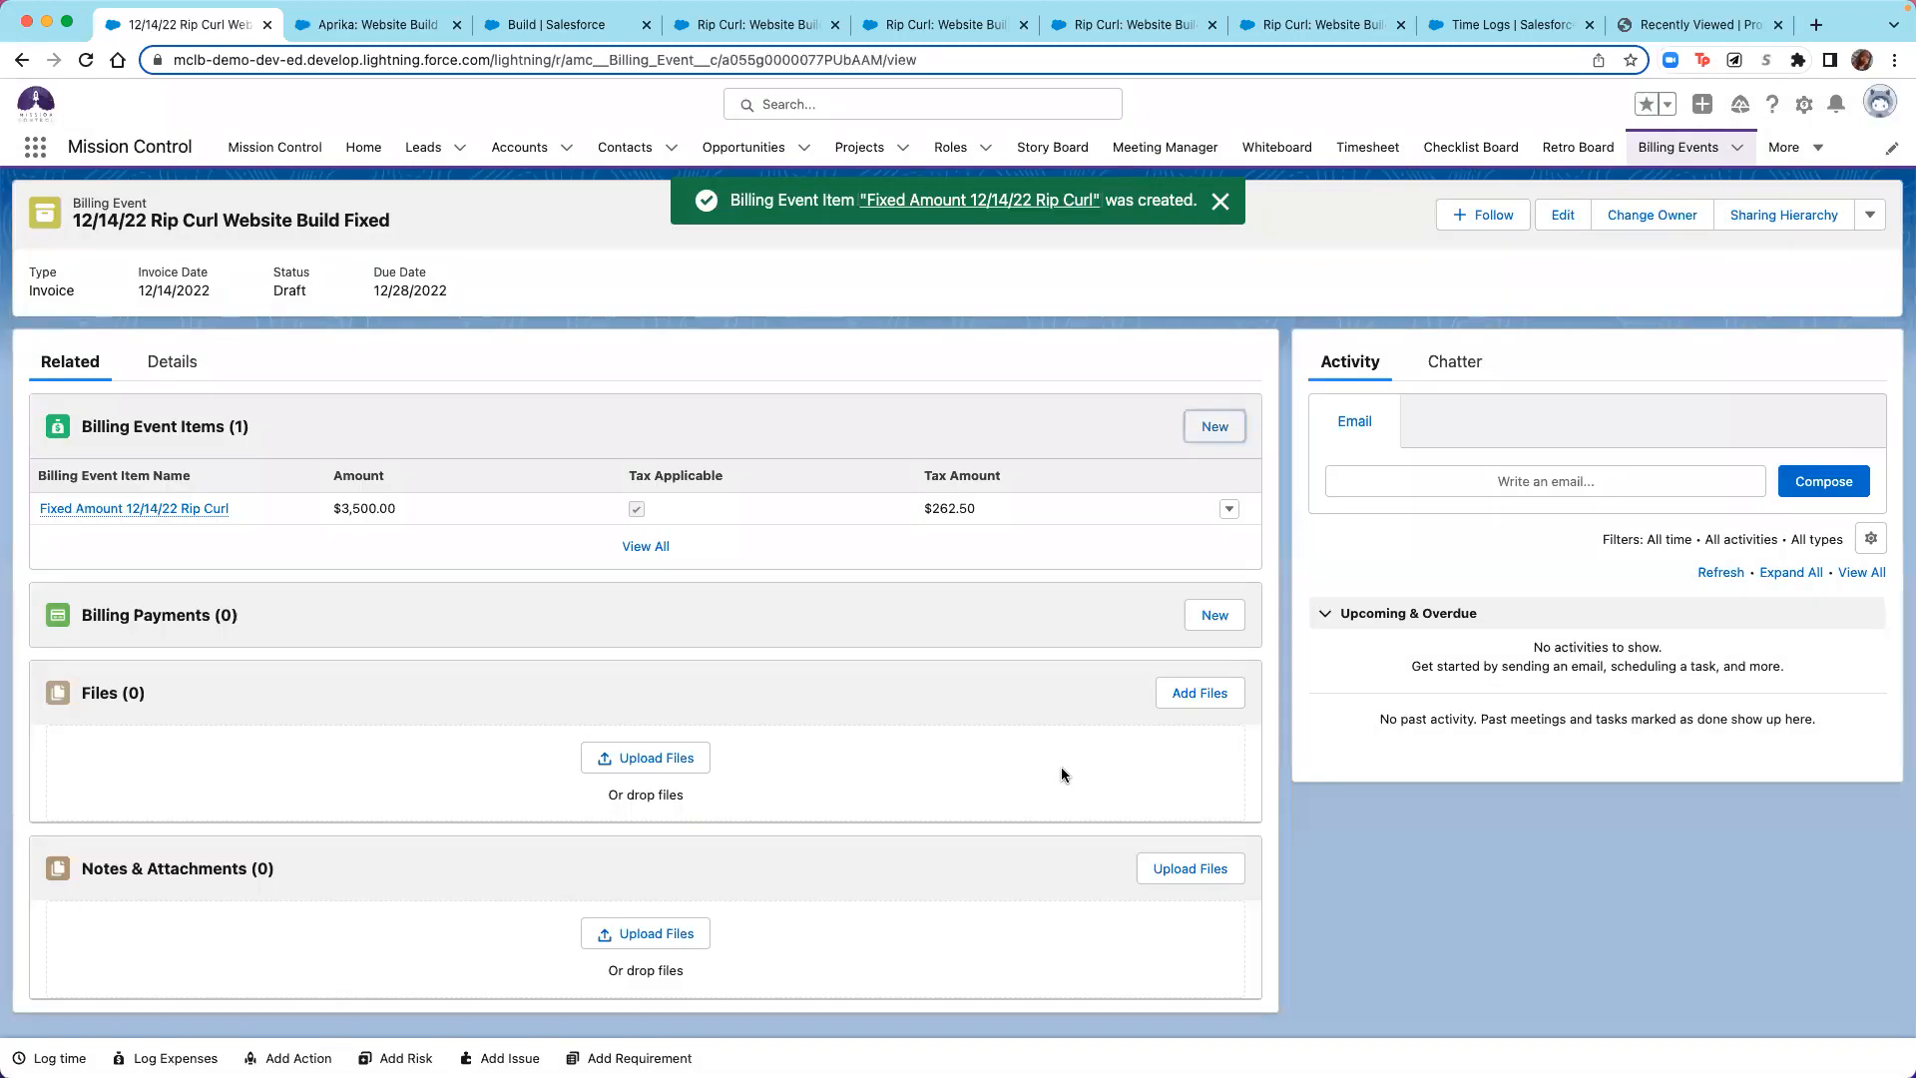
# Review the billing event's details, examining its amounts, tax rate, tax label and PDF settings.
pyautogui.click(176, 367)
pyautogui.scroll(-1, 254, 629)
pyautogui.scroll(-2, 254, 634)
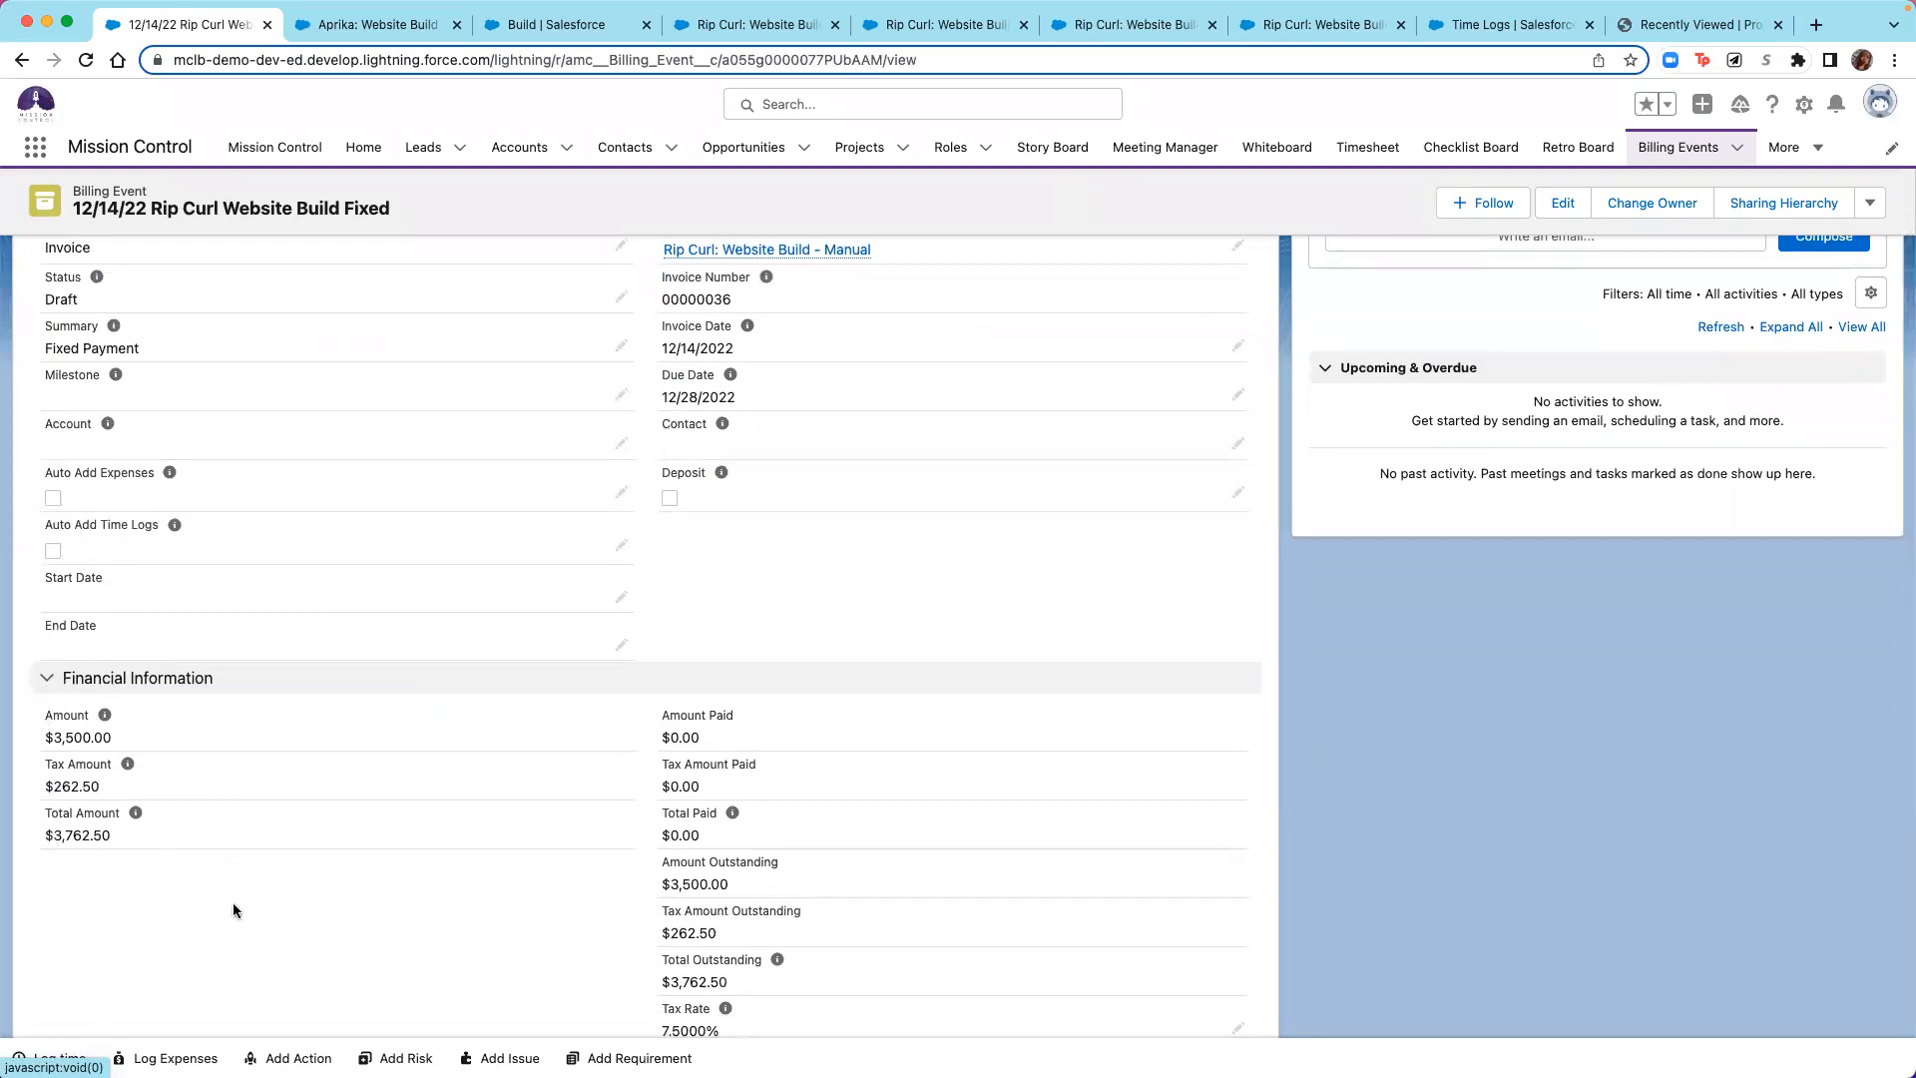
pyautogui.scroll(-5, 235, 907)
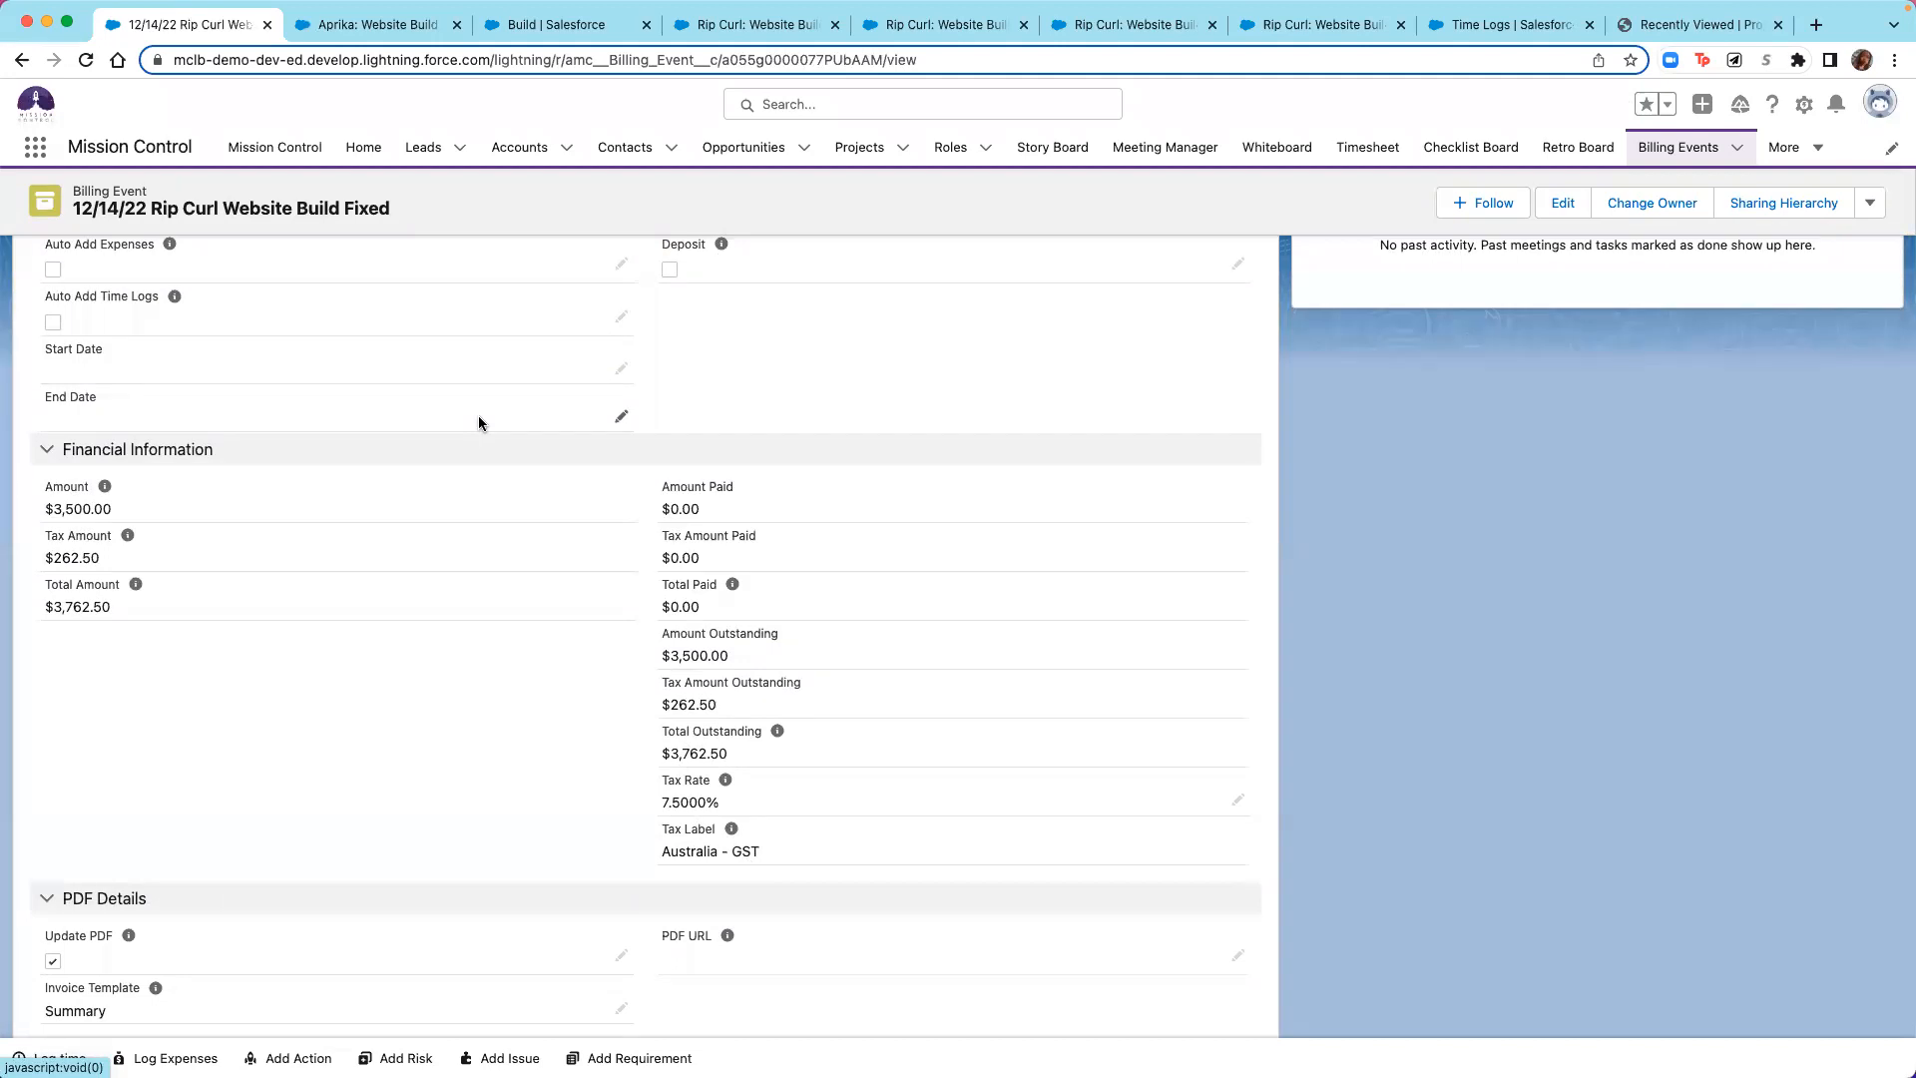
pyautogui.scroll(1, 477, 416)
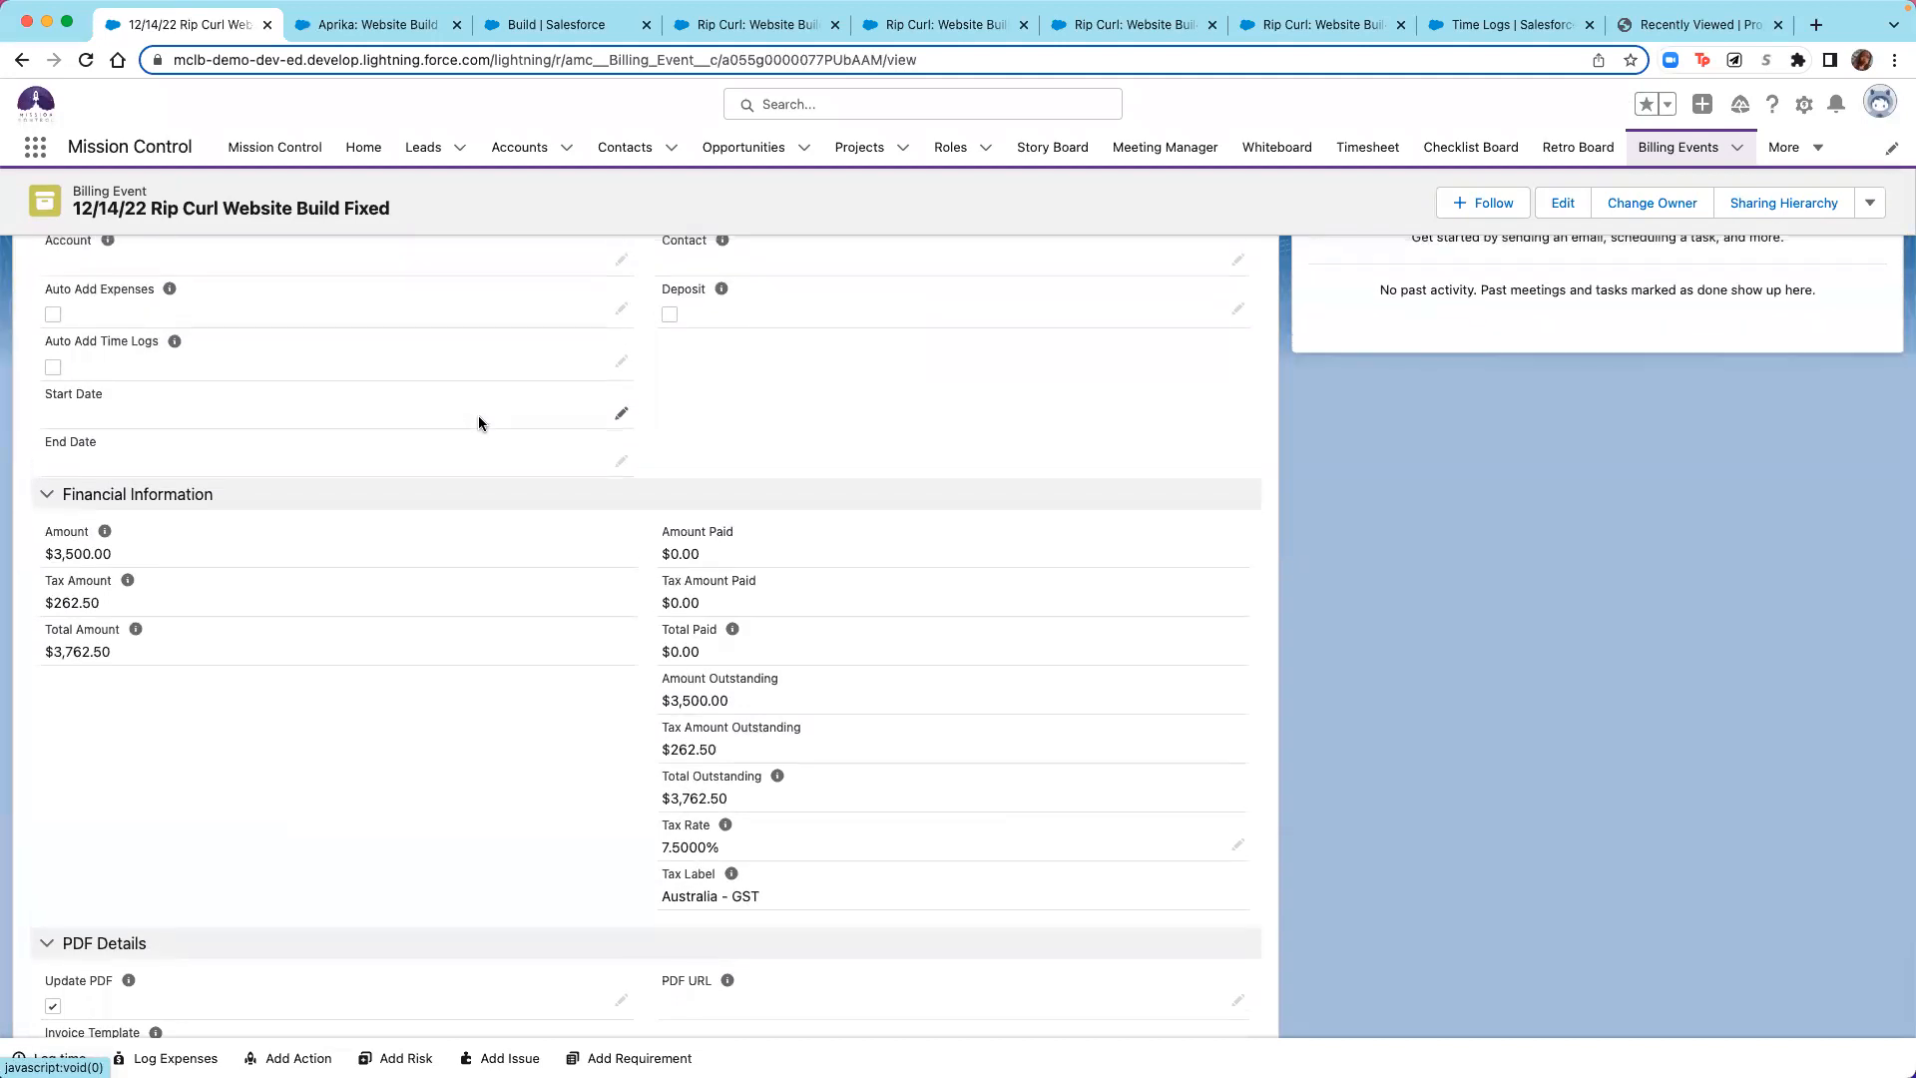
pyautogui.scroll(10, 359, 499)
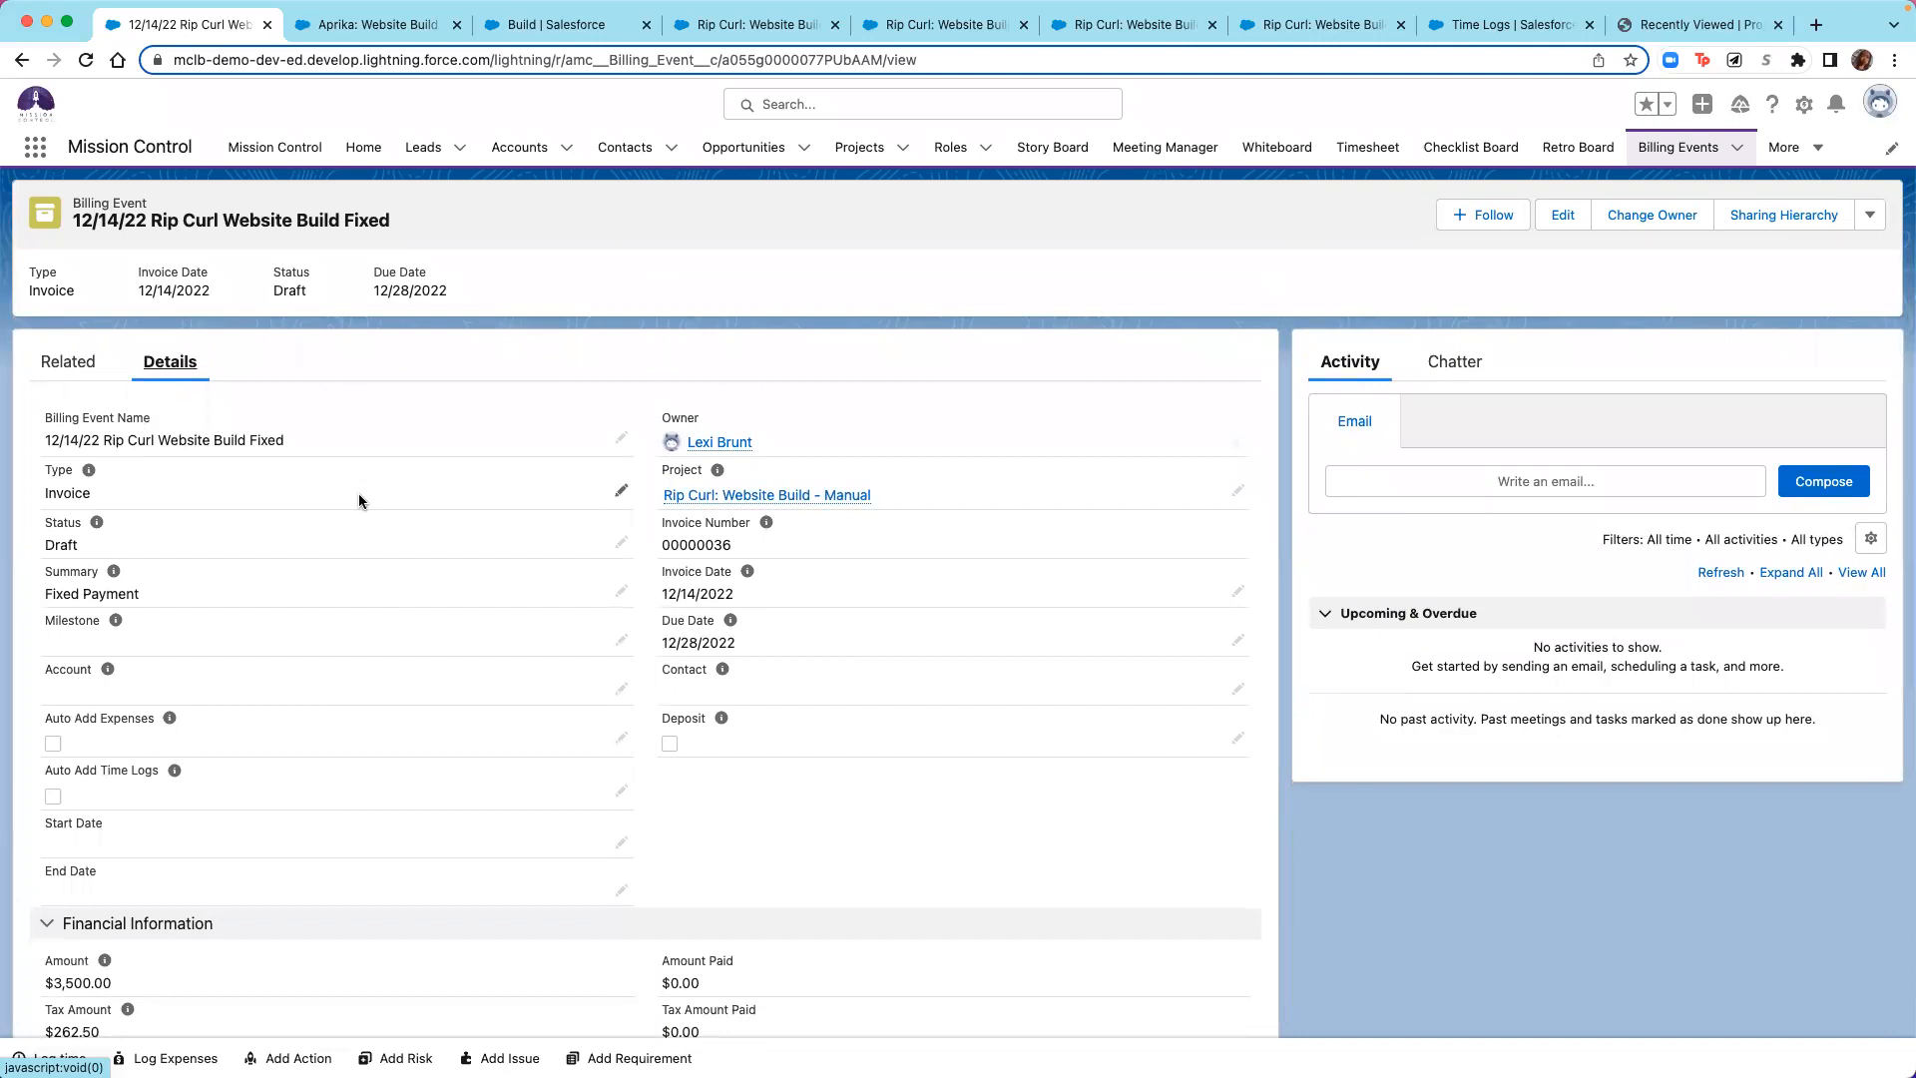
pyautogui.scroll(-7, 381, 748)
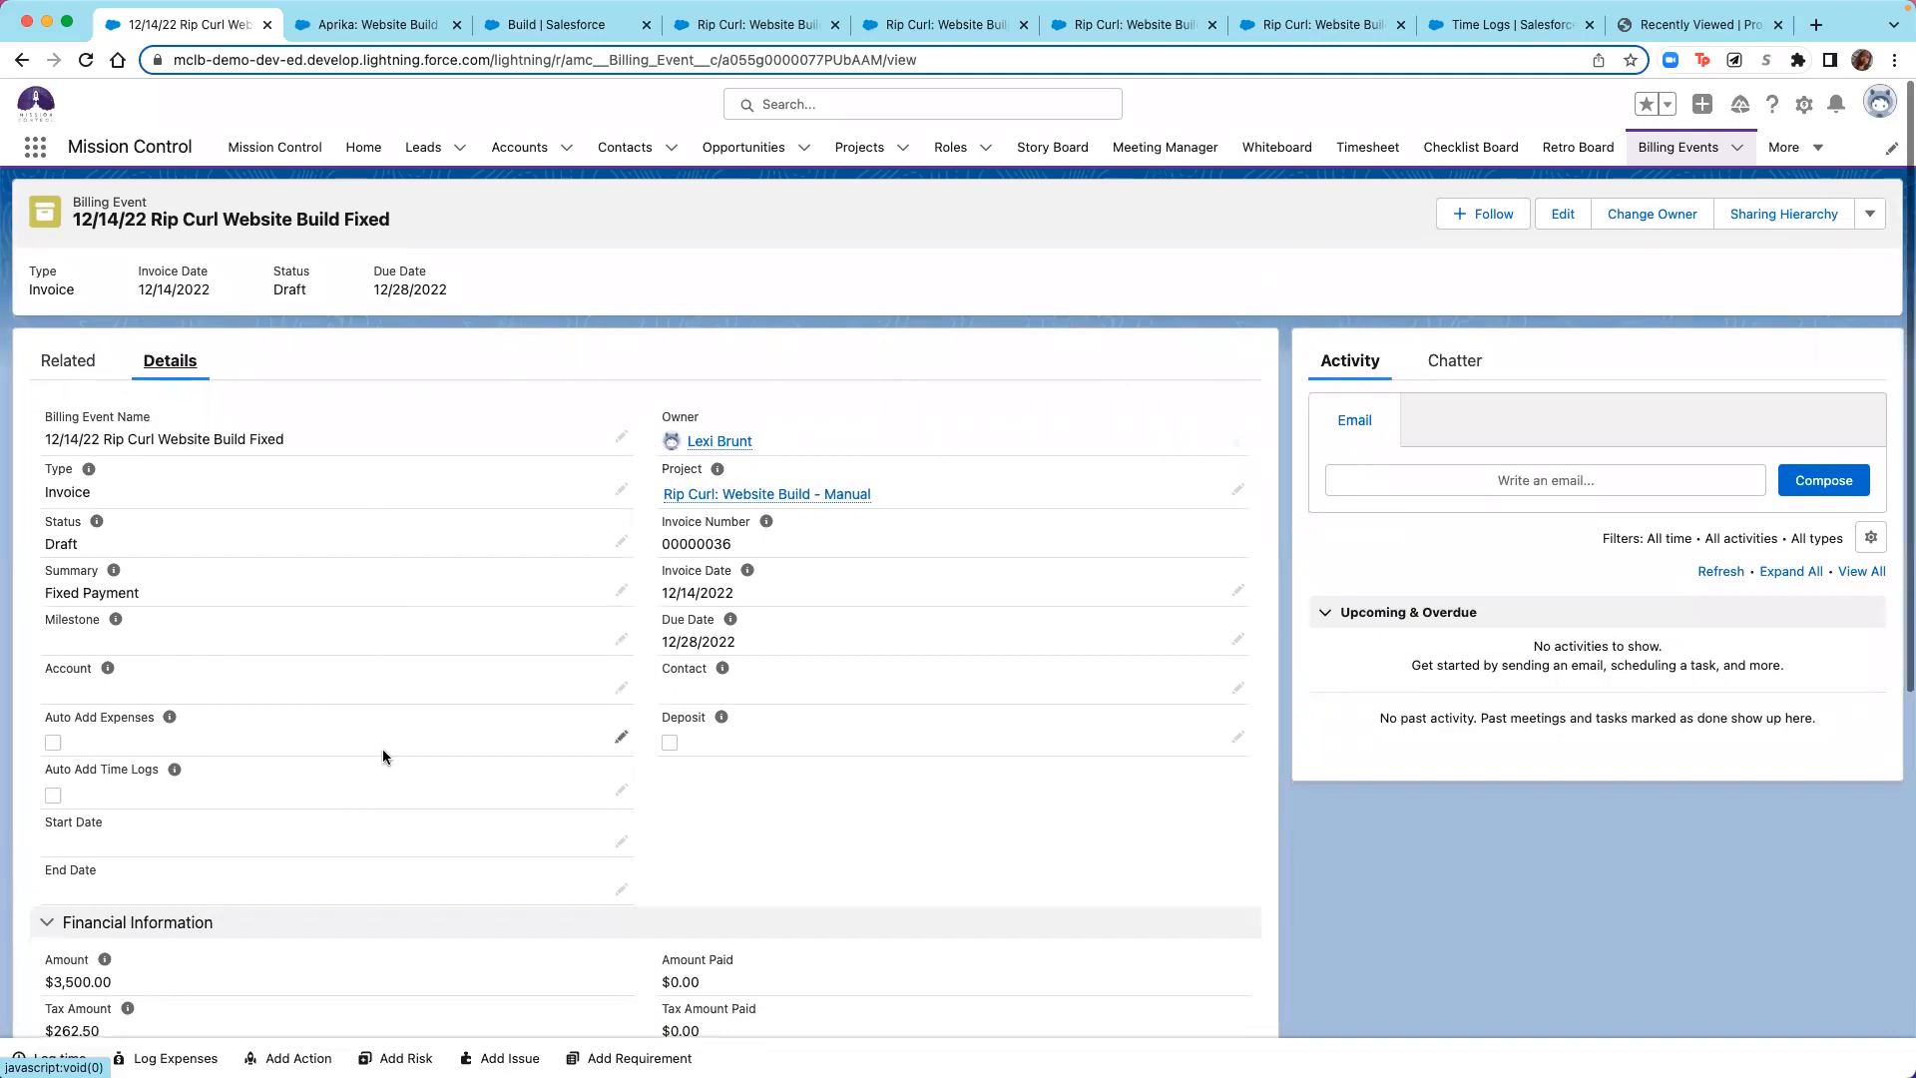
pyautogui.scroll(5, 674, 367)
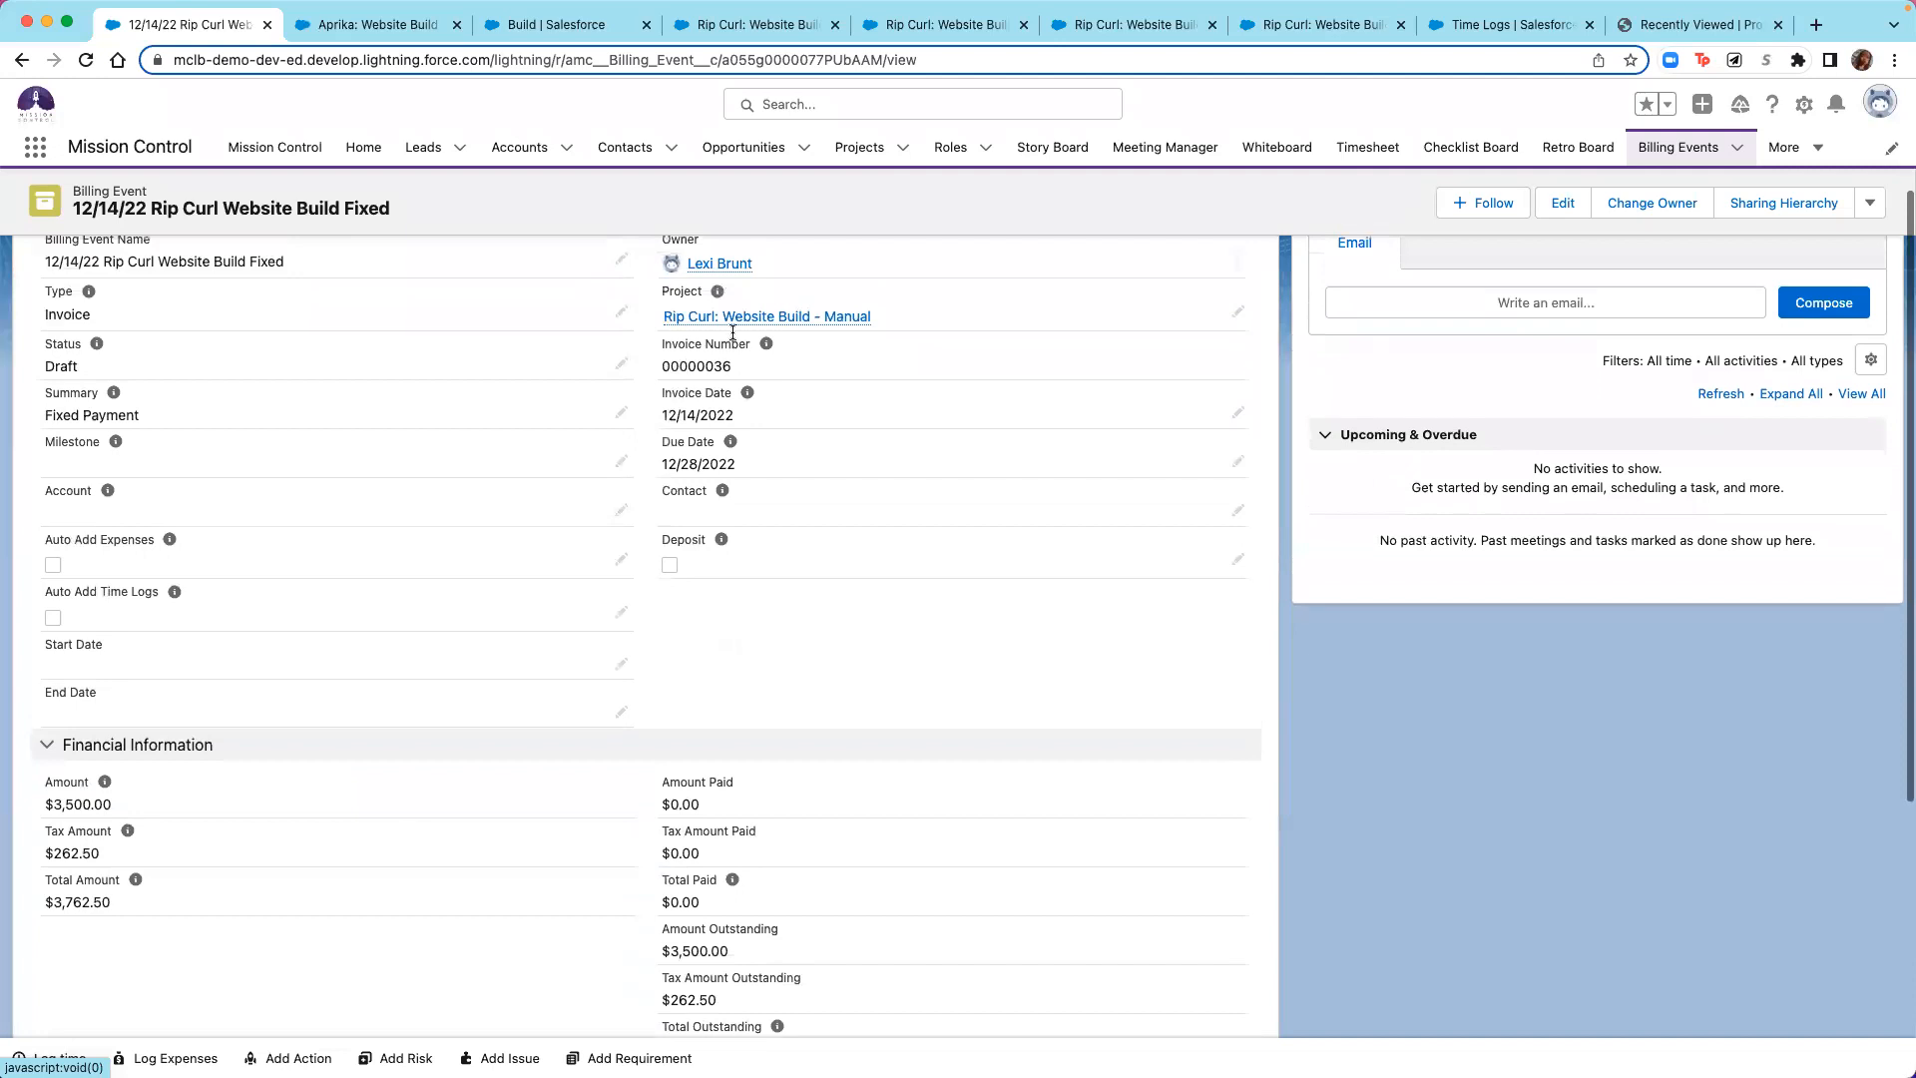
# Generate the billing event's invoice PDF and look over its billing details, line item and totals.
pyautogui.click(1870, 203)
pyautogui.click(1846, 410)
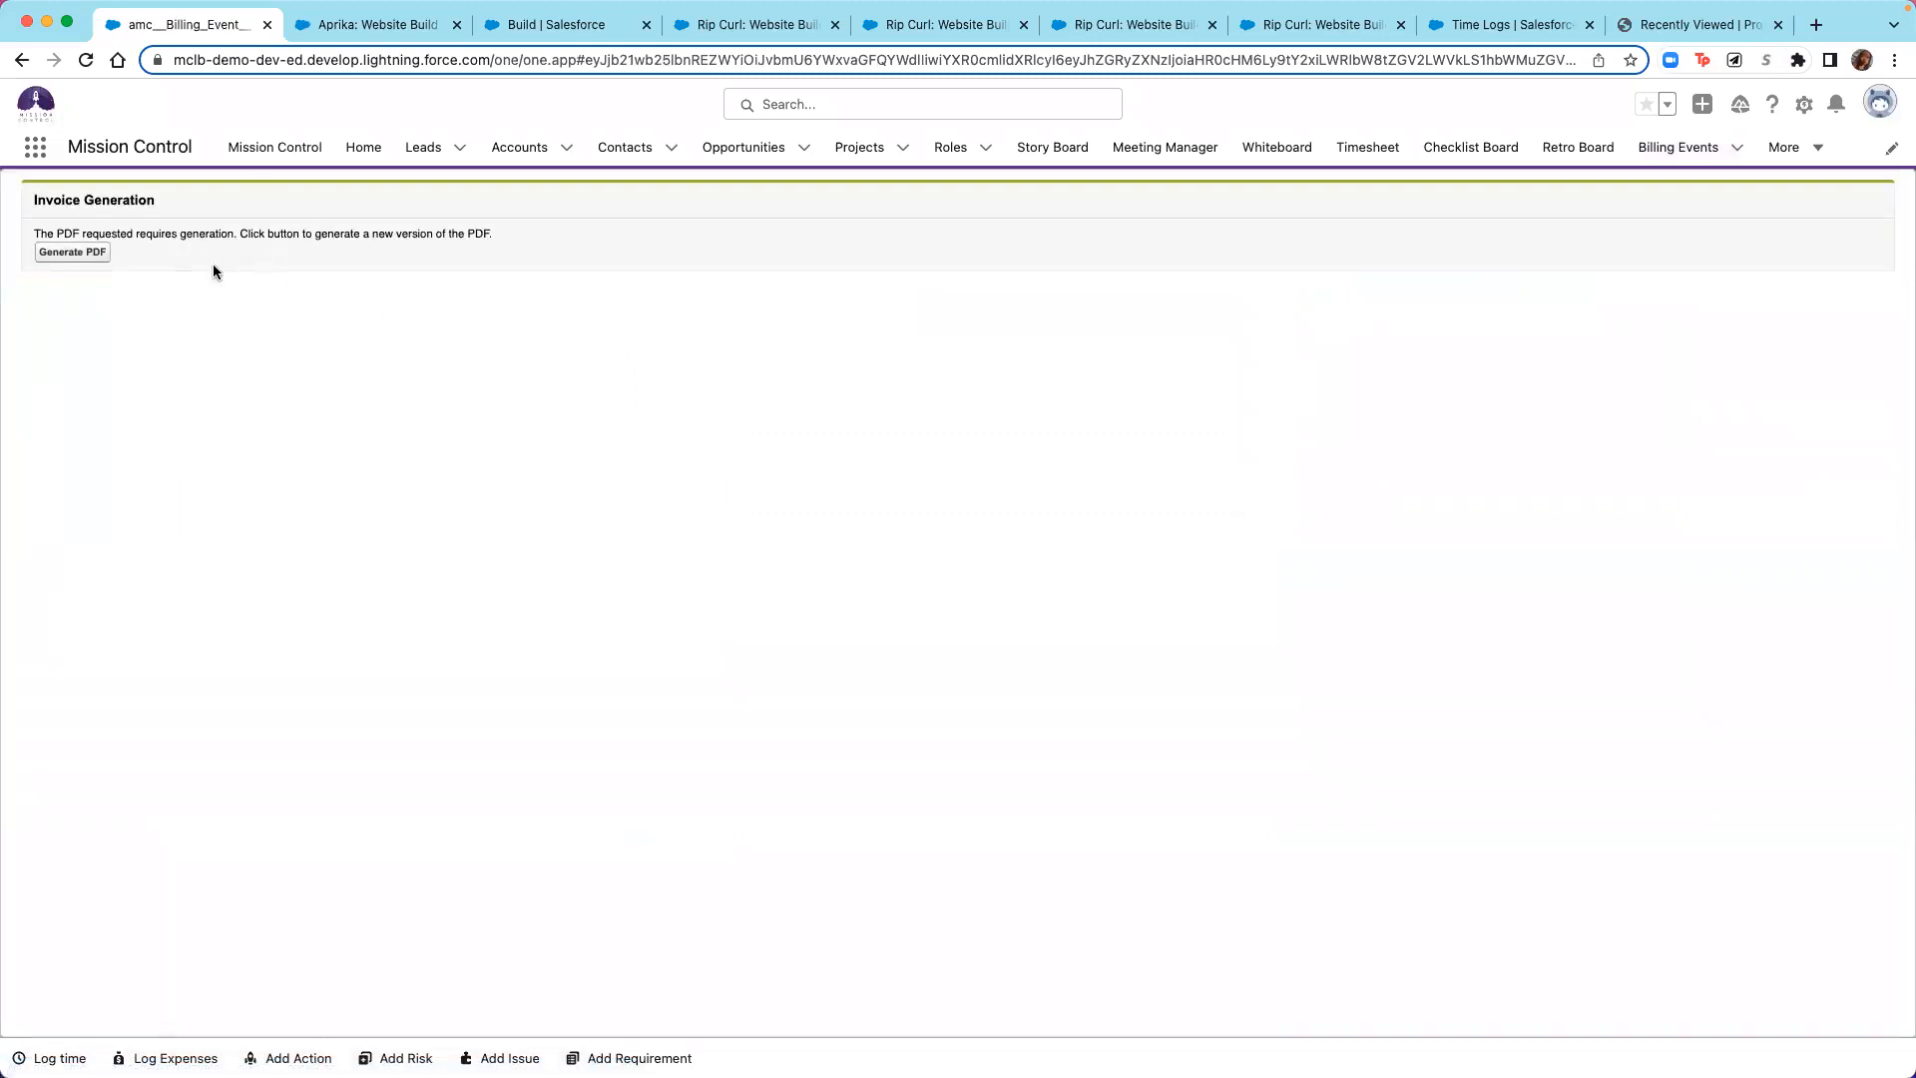
pyautogui.click(79, 255)
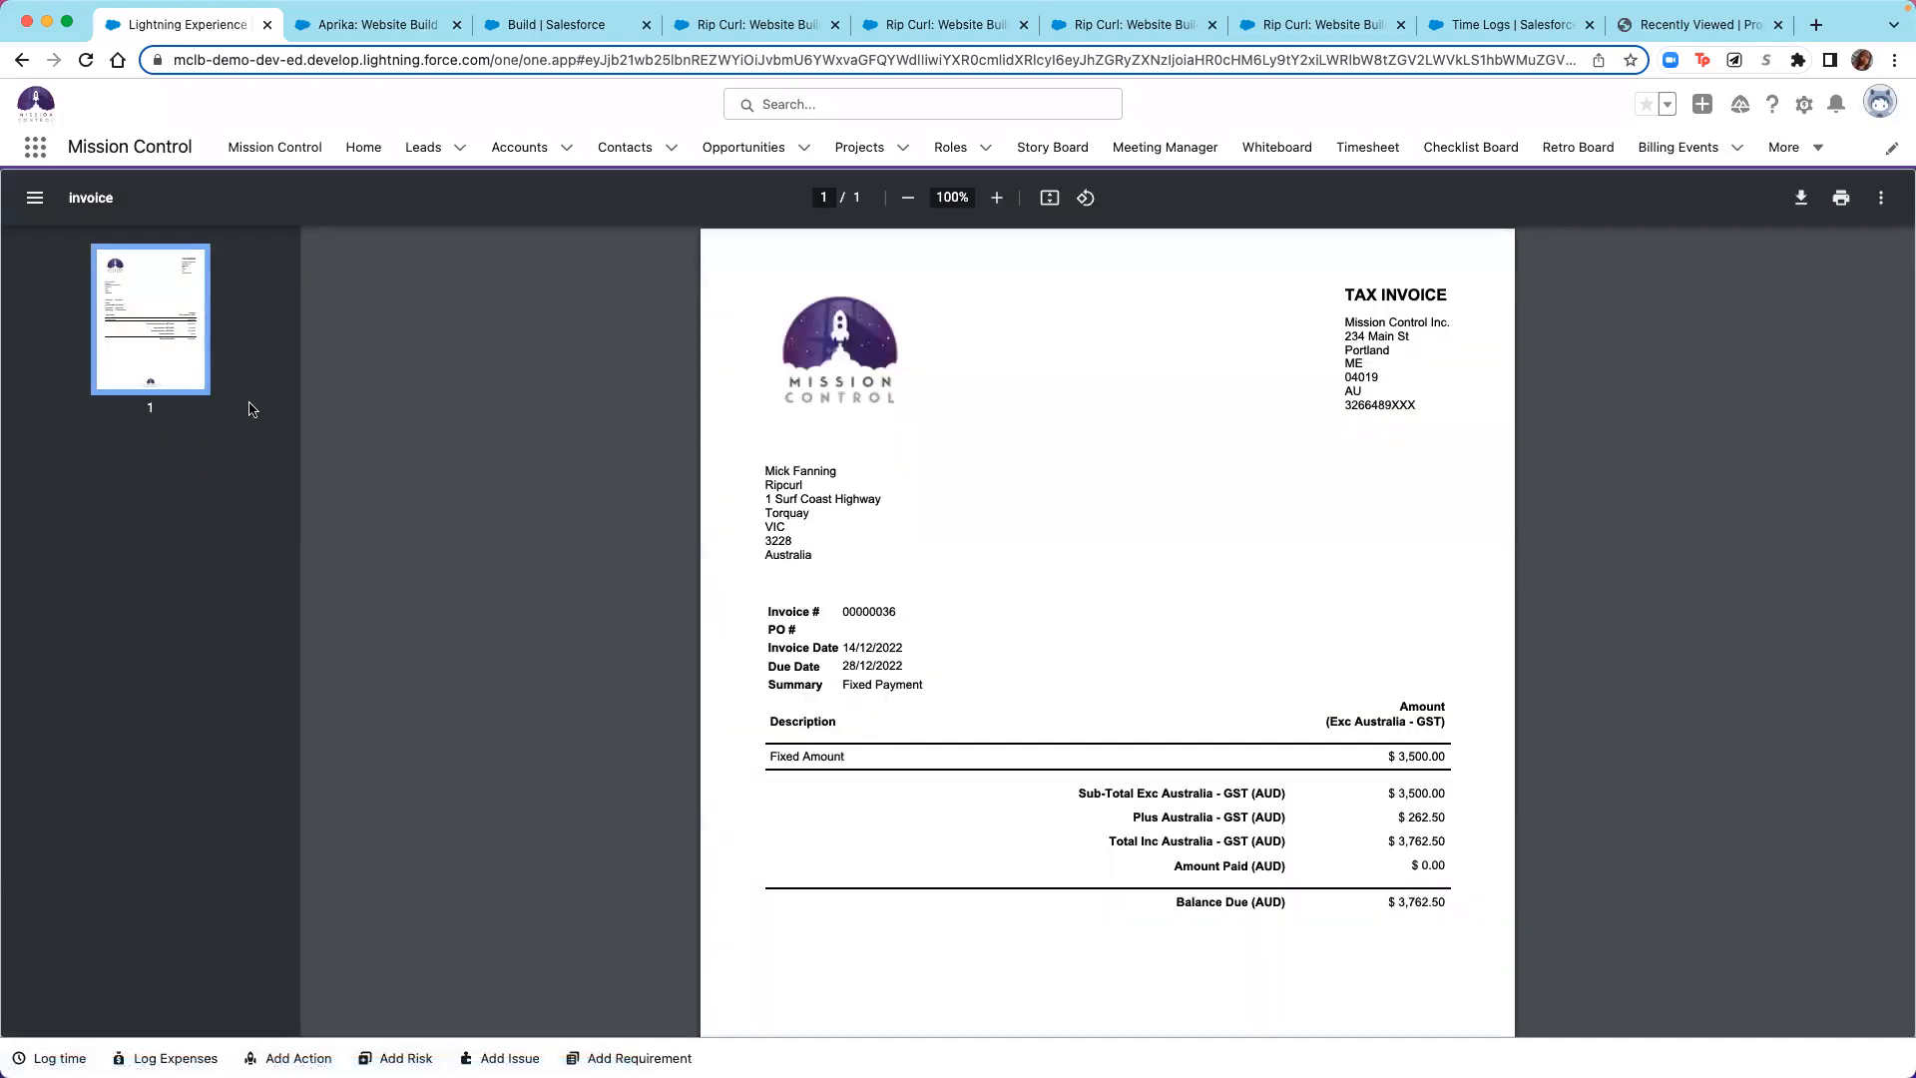
pyautogui.scroll(-1, 1158, 475)
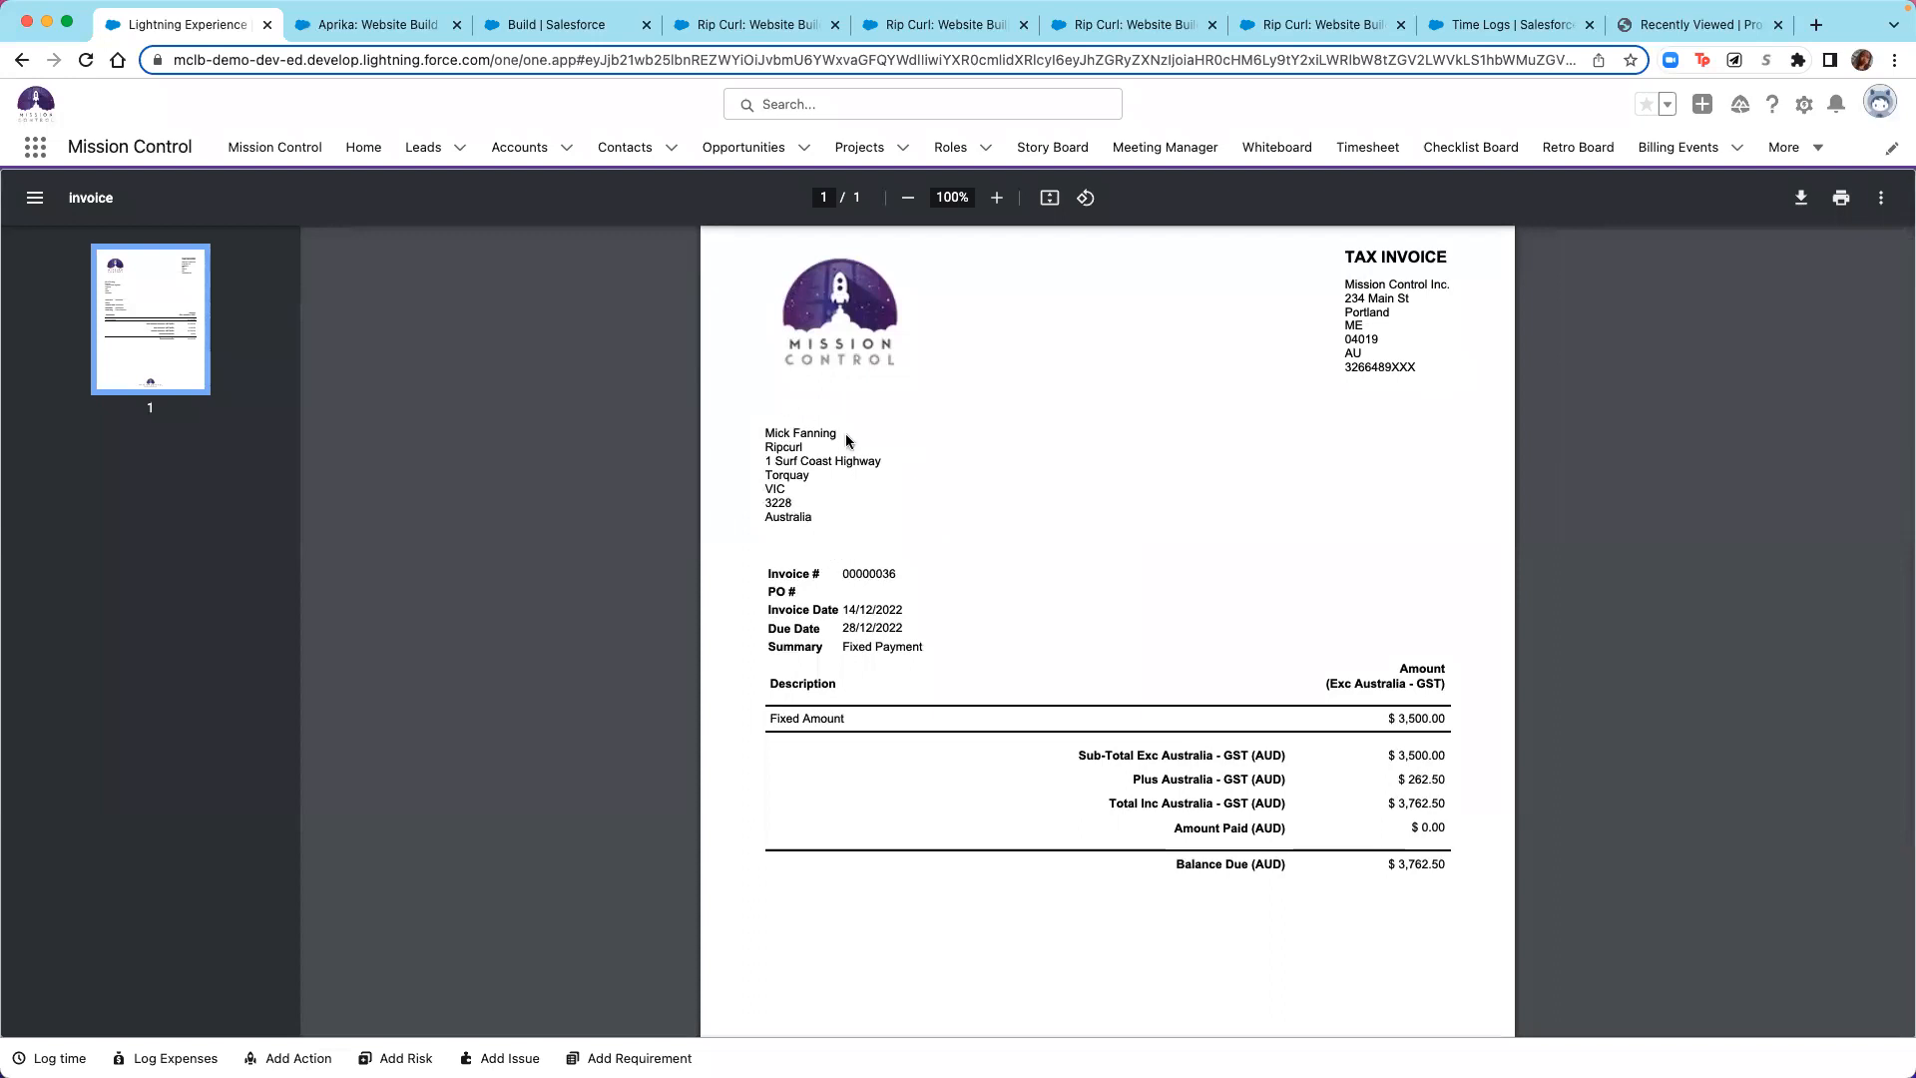
pyautogui.scroll(-3, 932, 595)
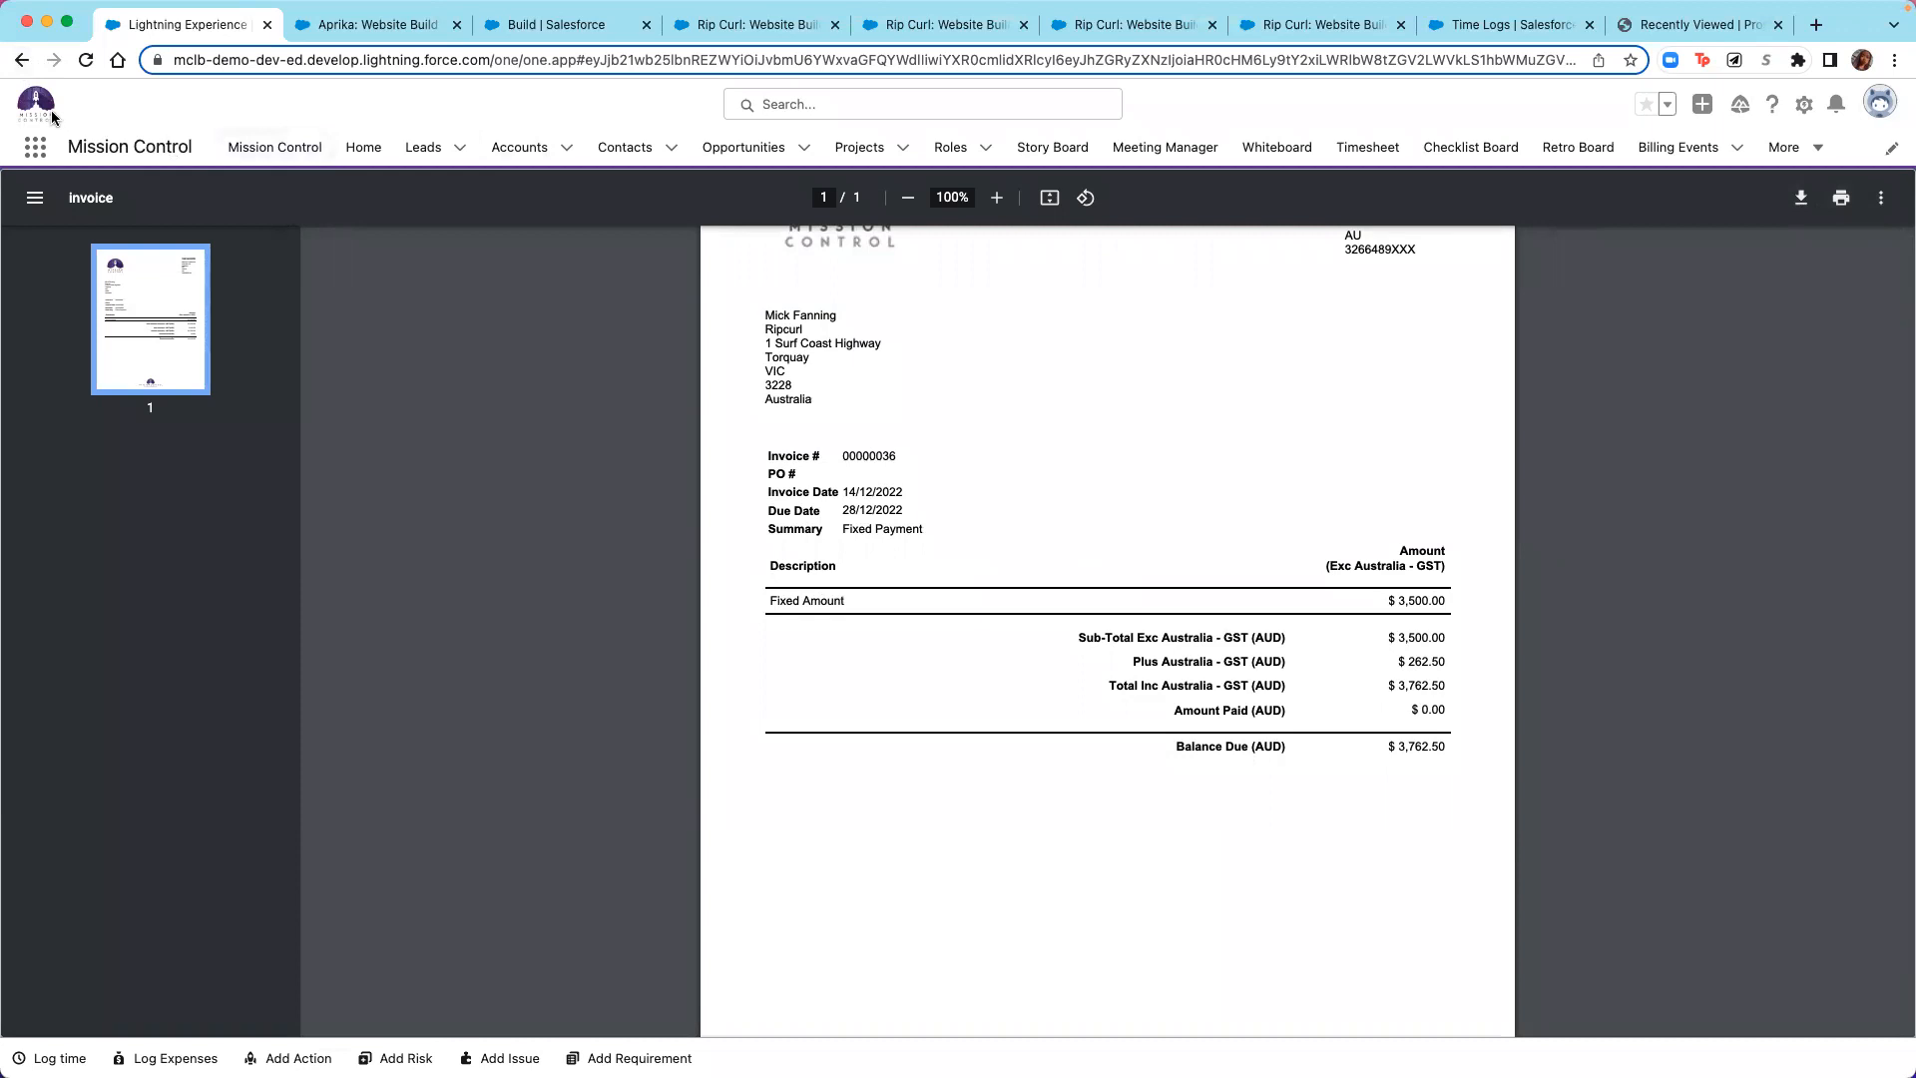
# Return to the billing event record and examine its financial information, available record actions and PDF URL.
pyautogui.click(16, 61)
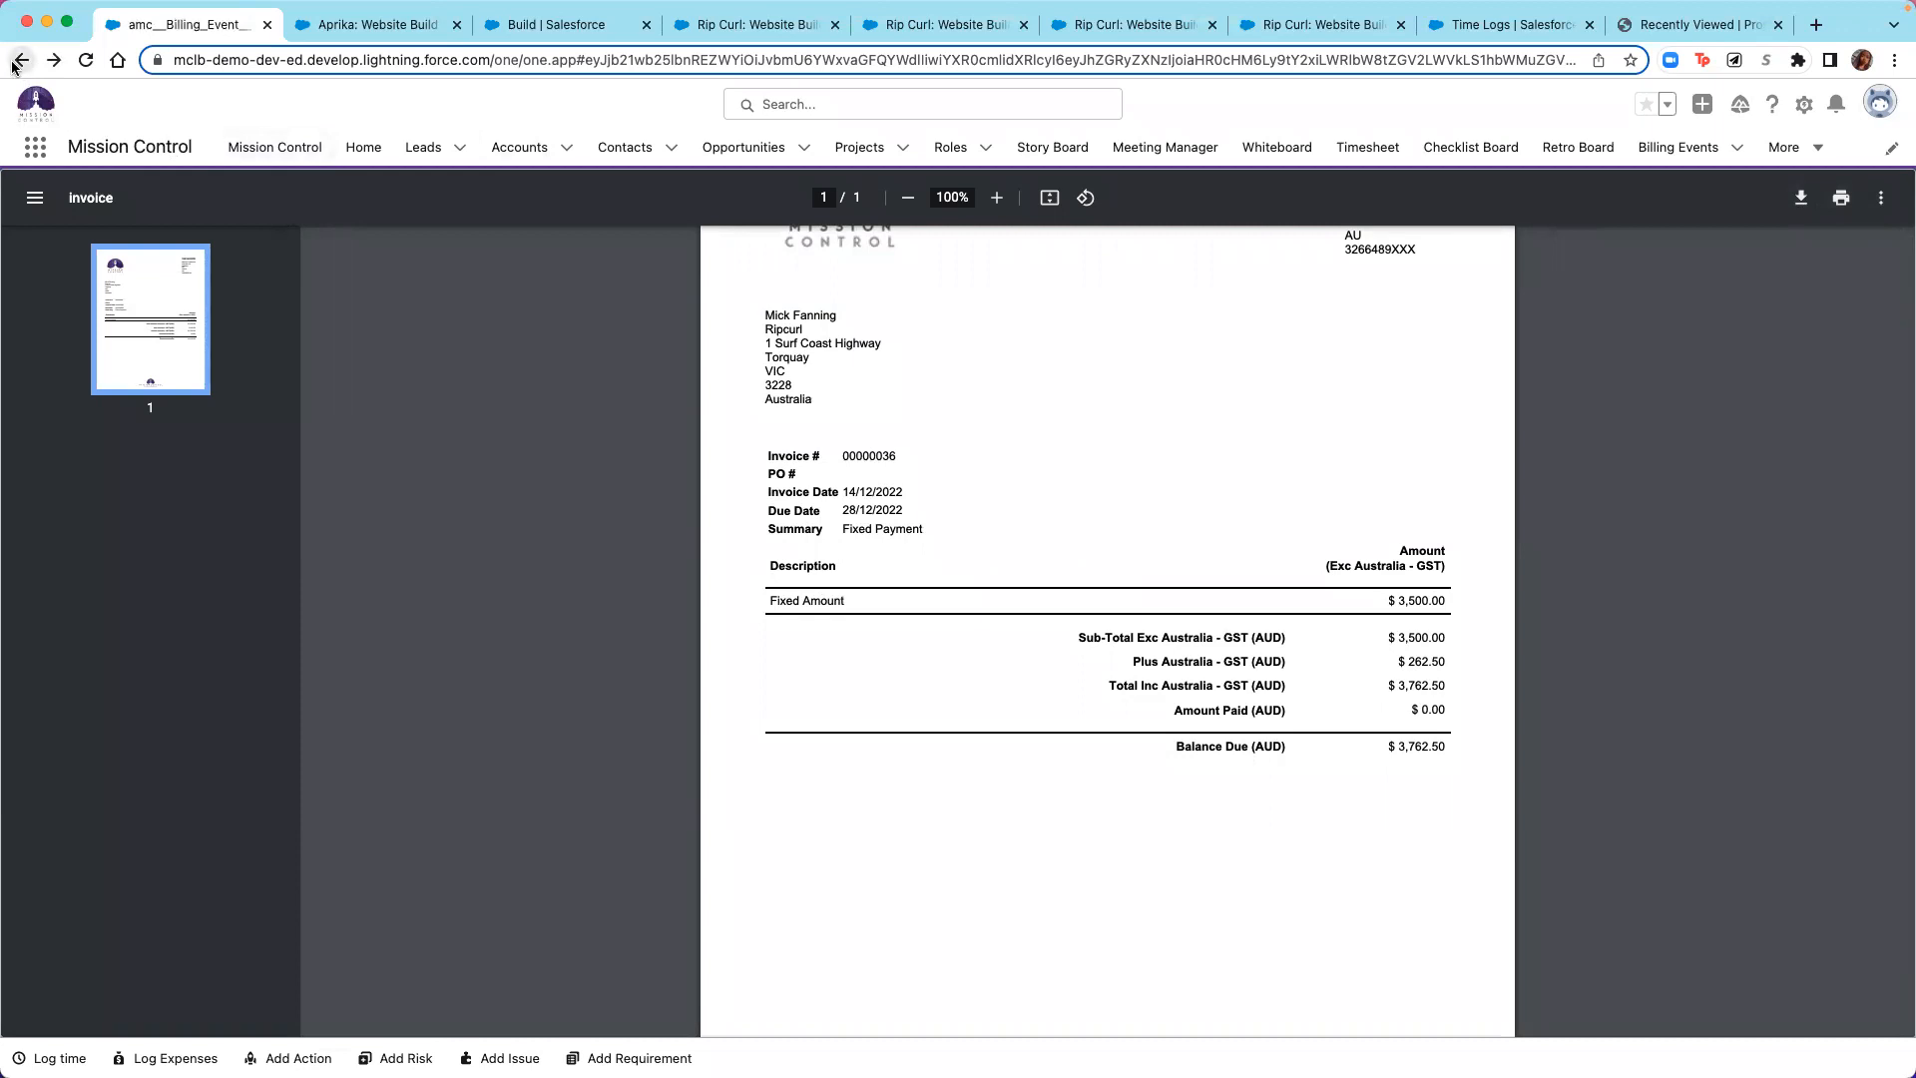
pyautogui.click(18, 62)
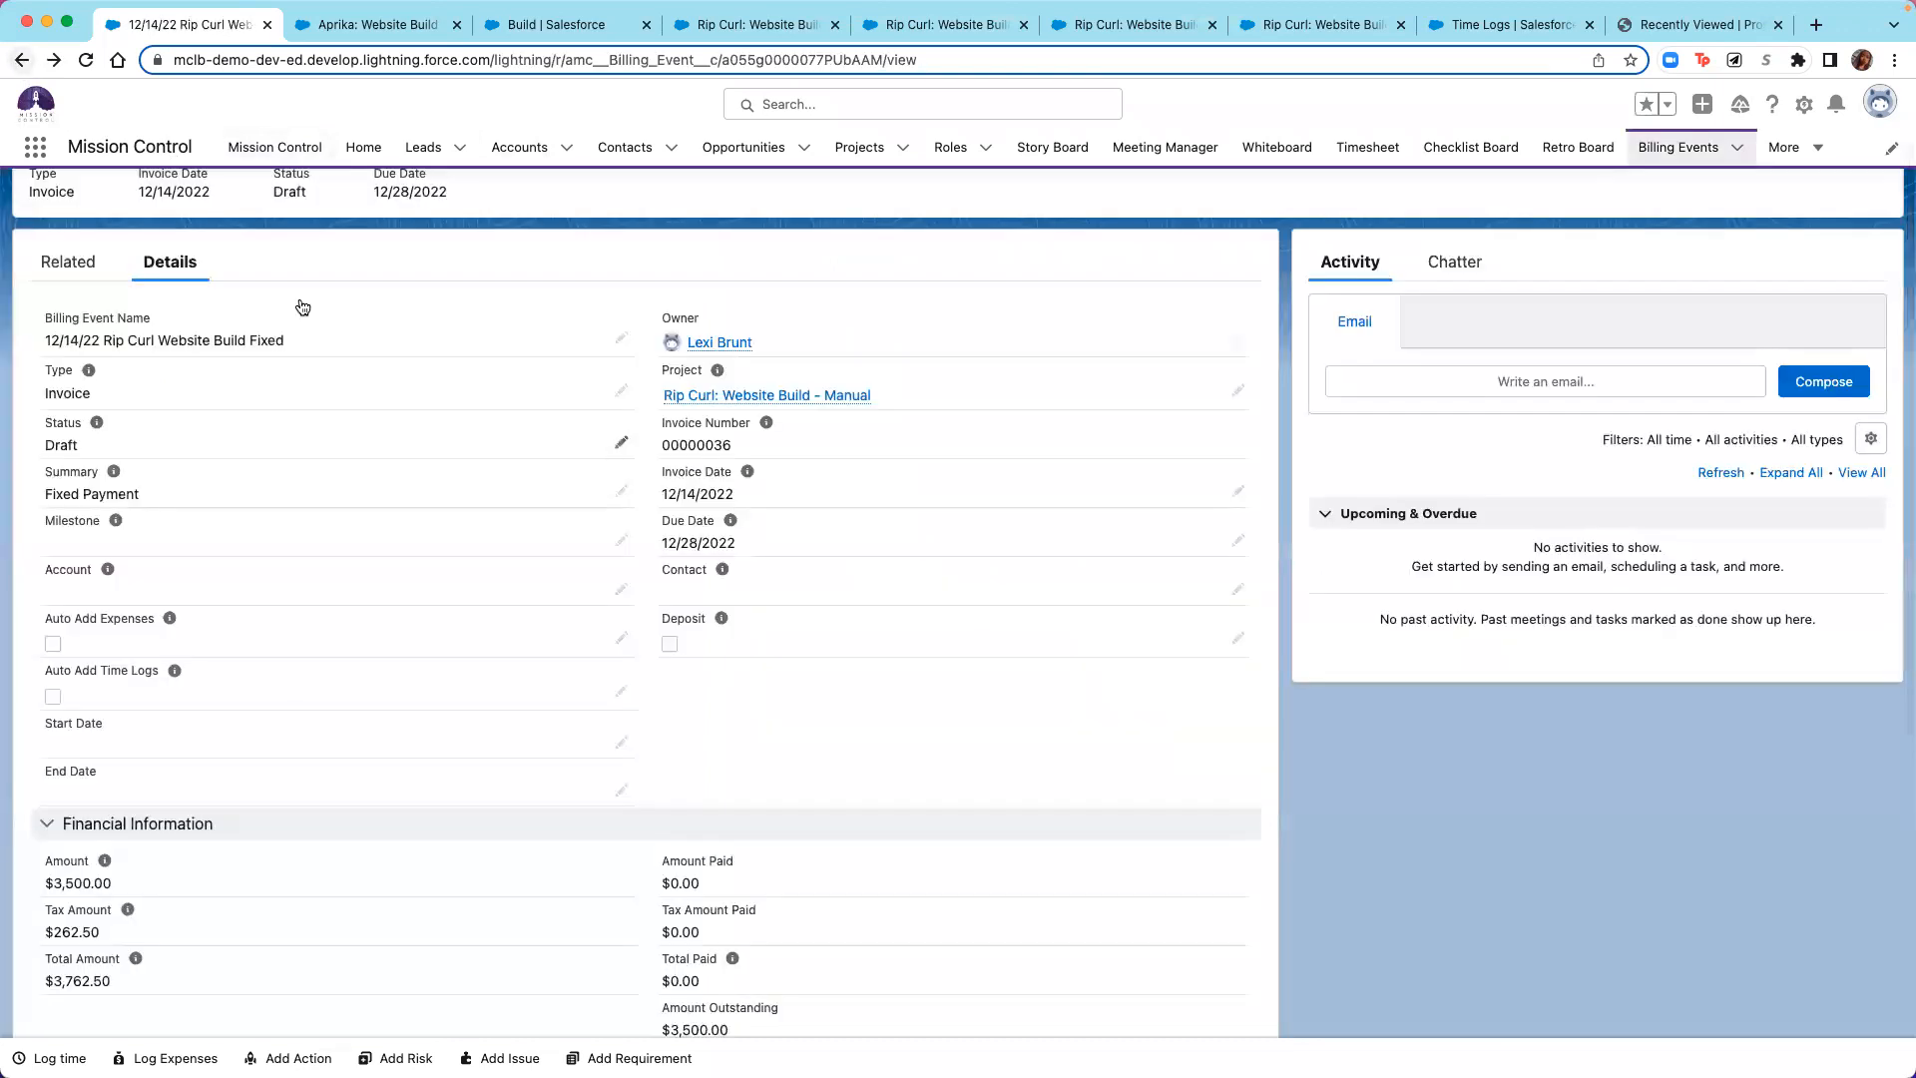
pyautogui.scroll(-5, 619, 698)
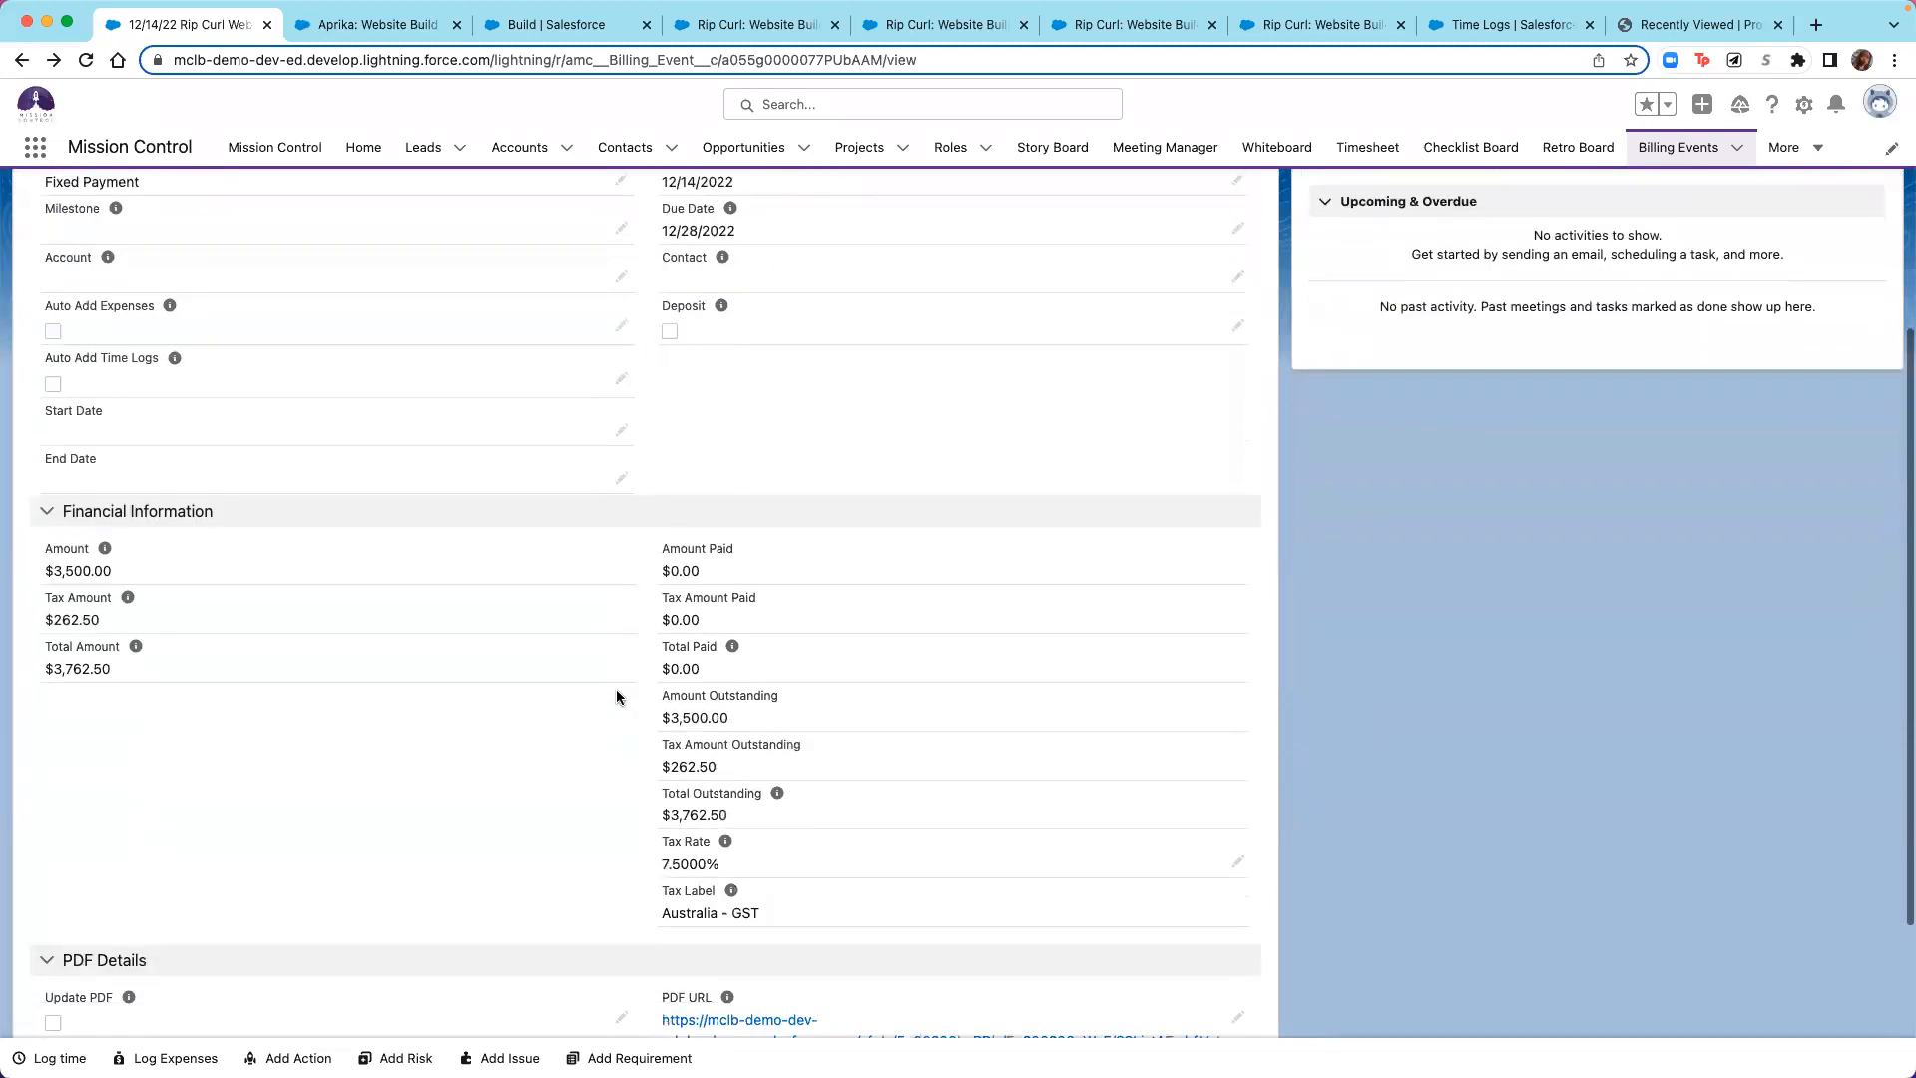
pyautogui.scroll(6, 620, 698)
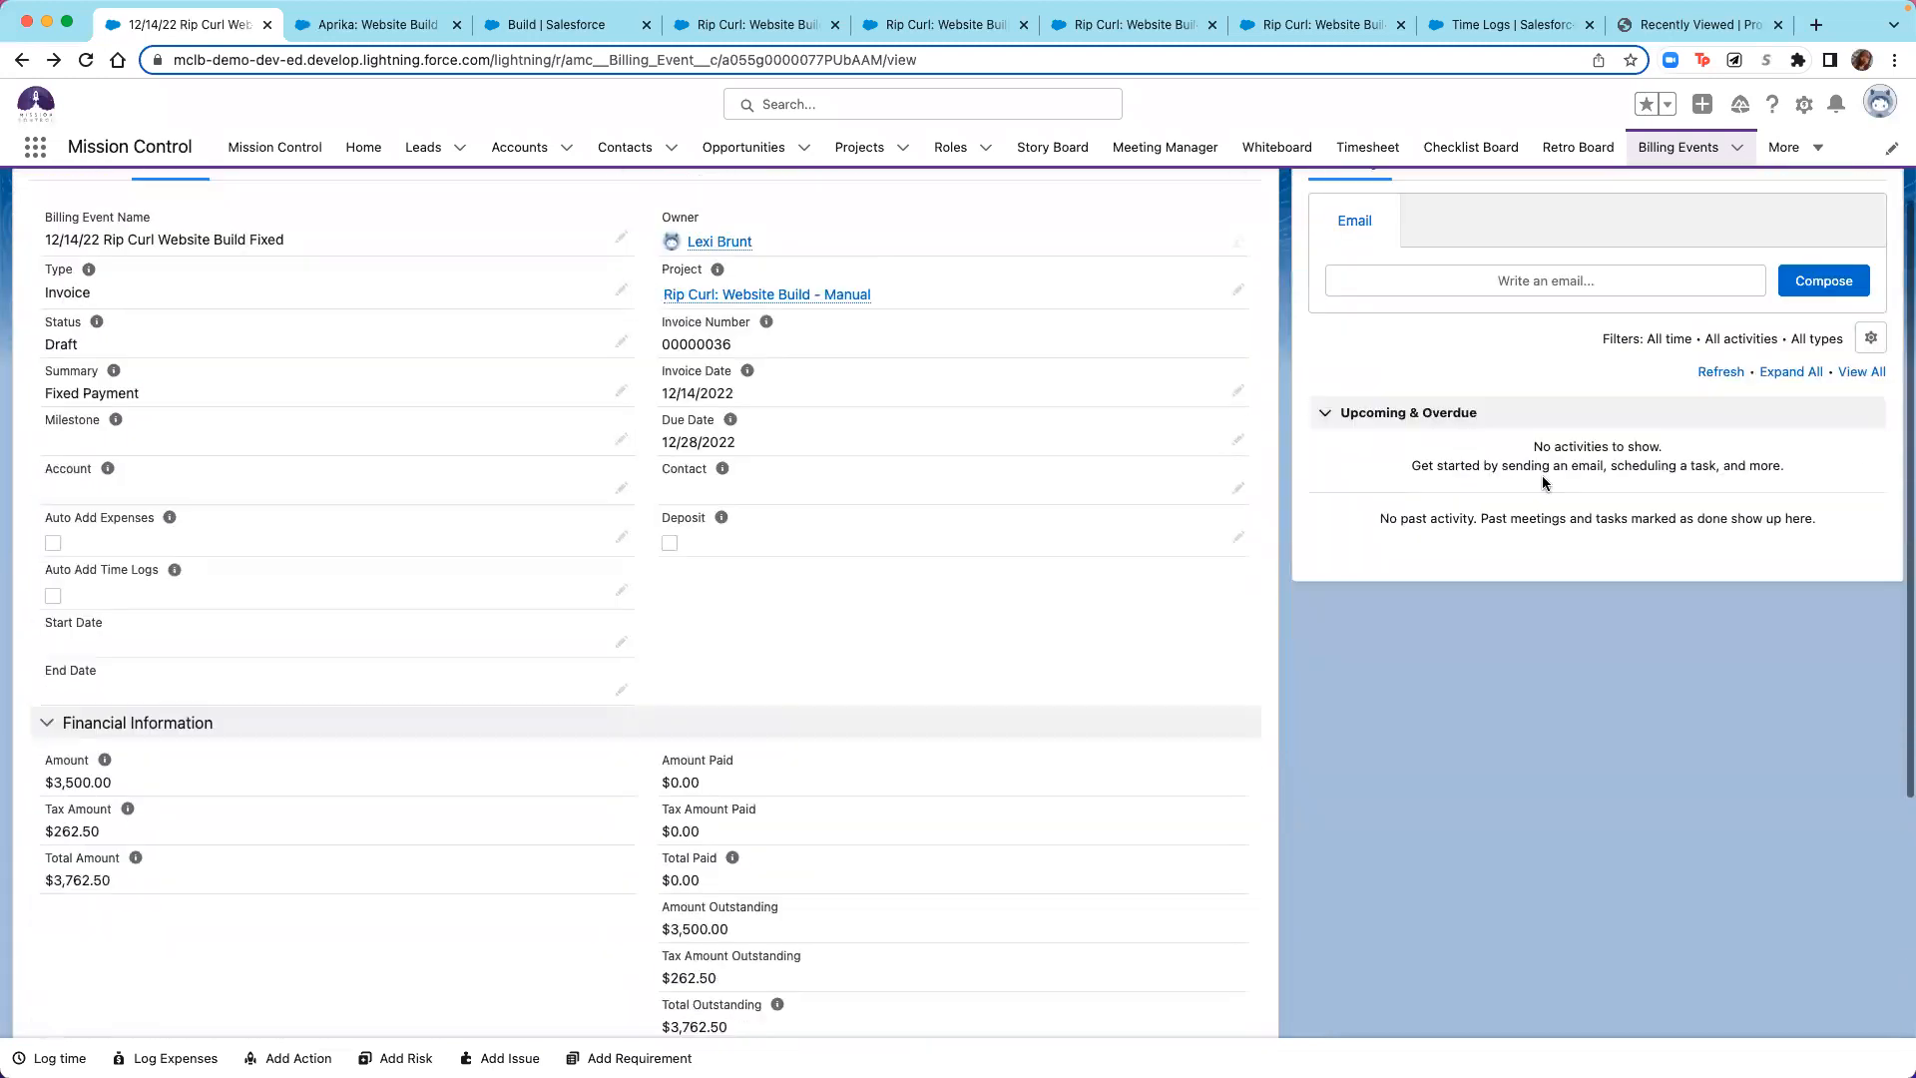
pyautogui.scroll(2, 1764, 249)
pyautogui.click(1871, 215)
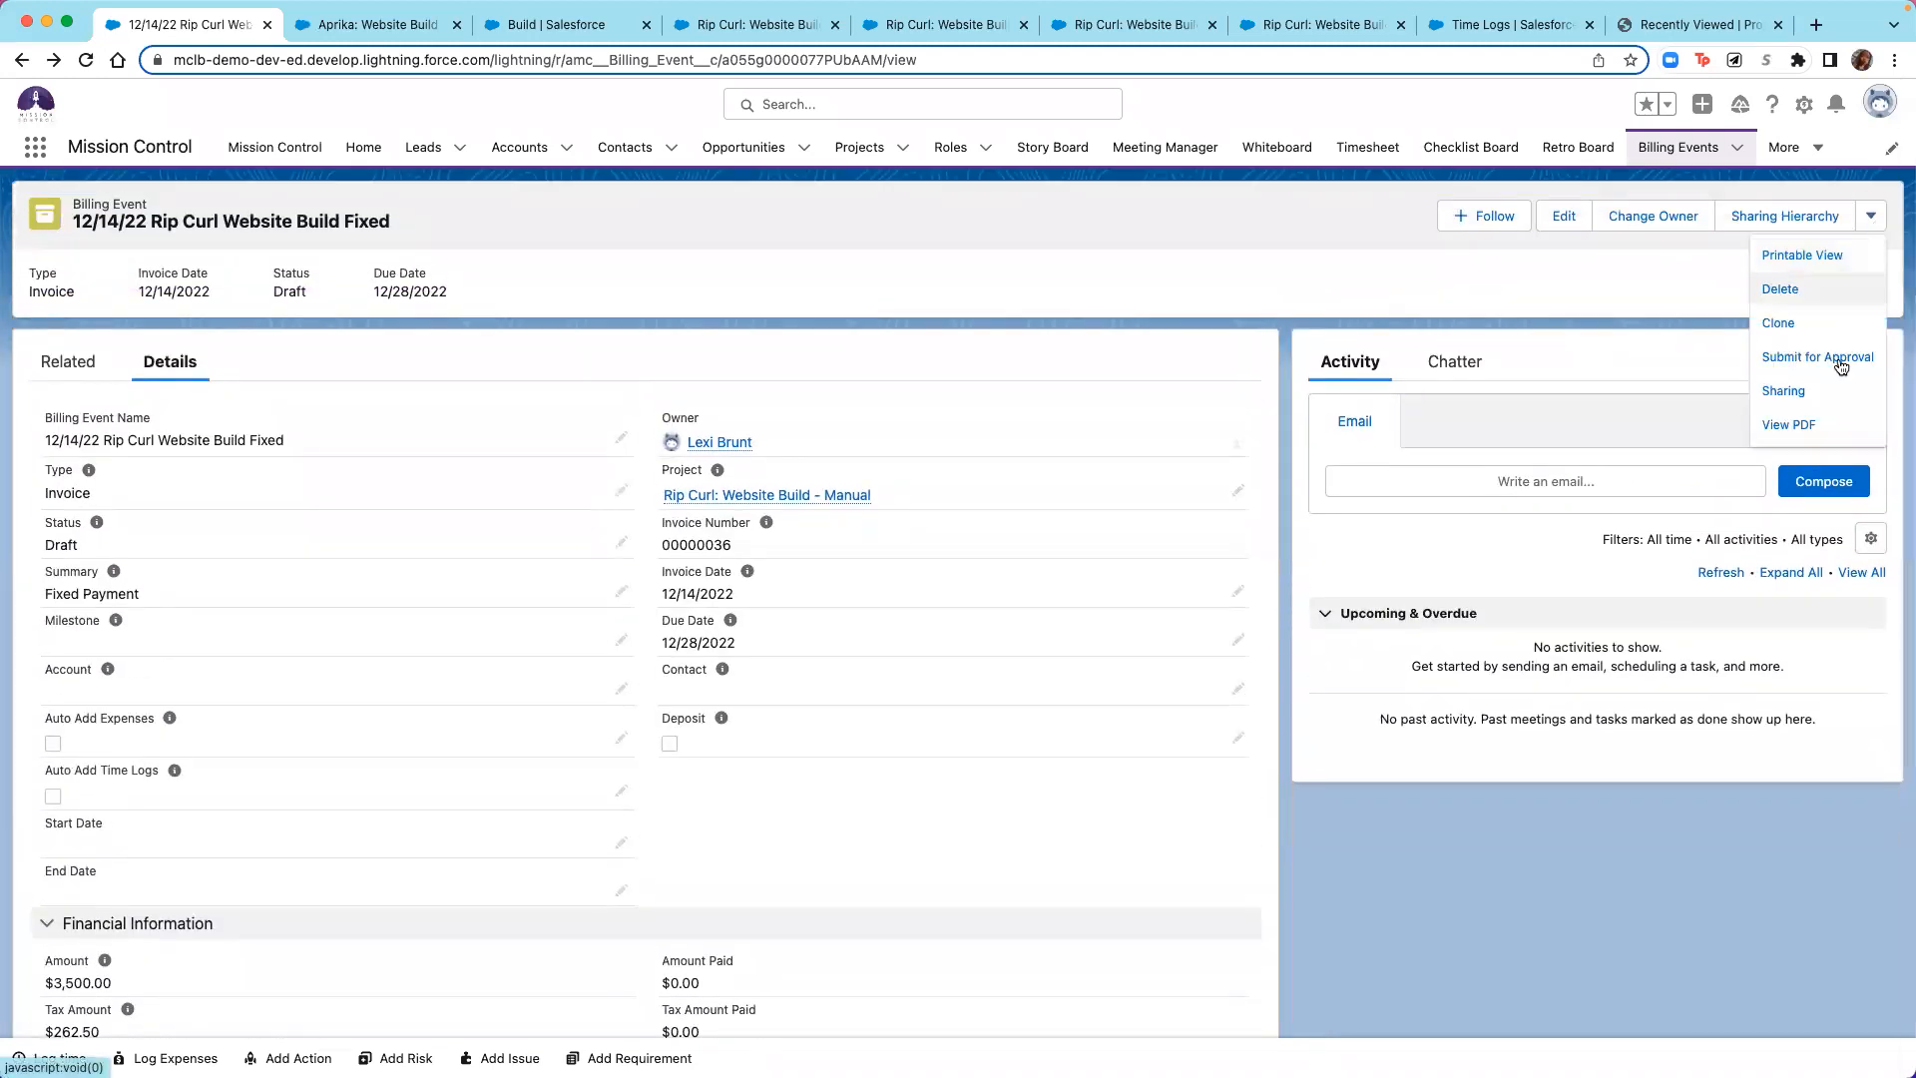
pyautogui.scroll(-7, 1123, 774)
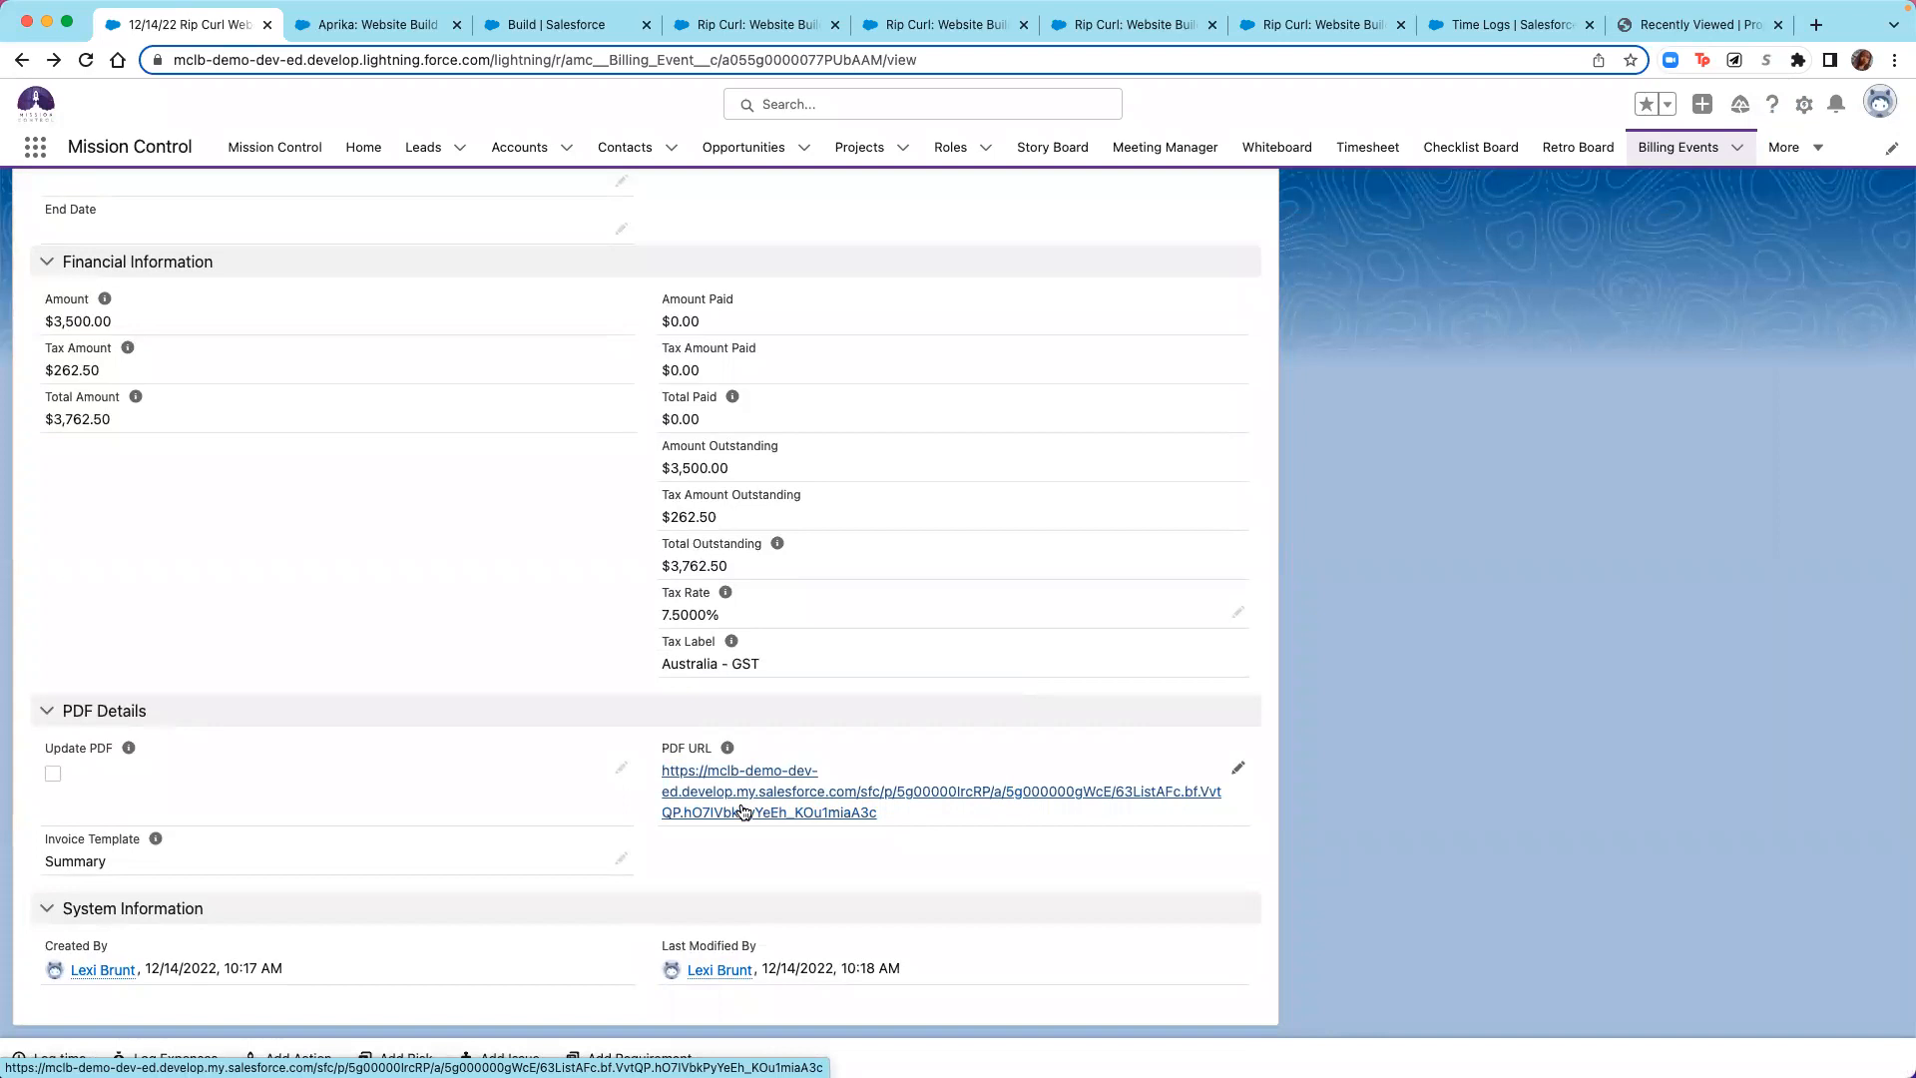
pyautogui.scroll(8, 505, 545)
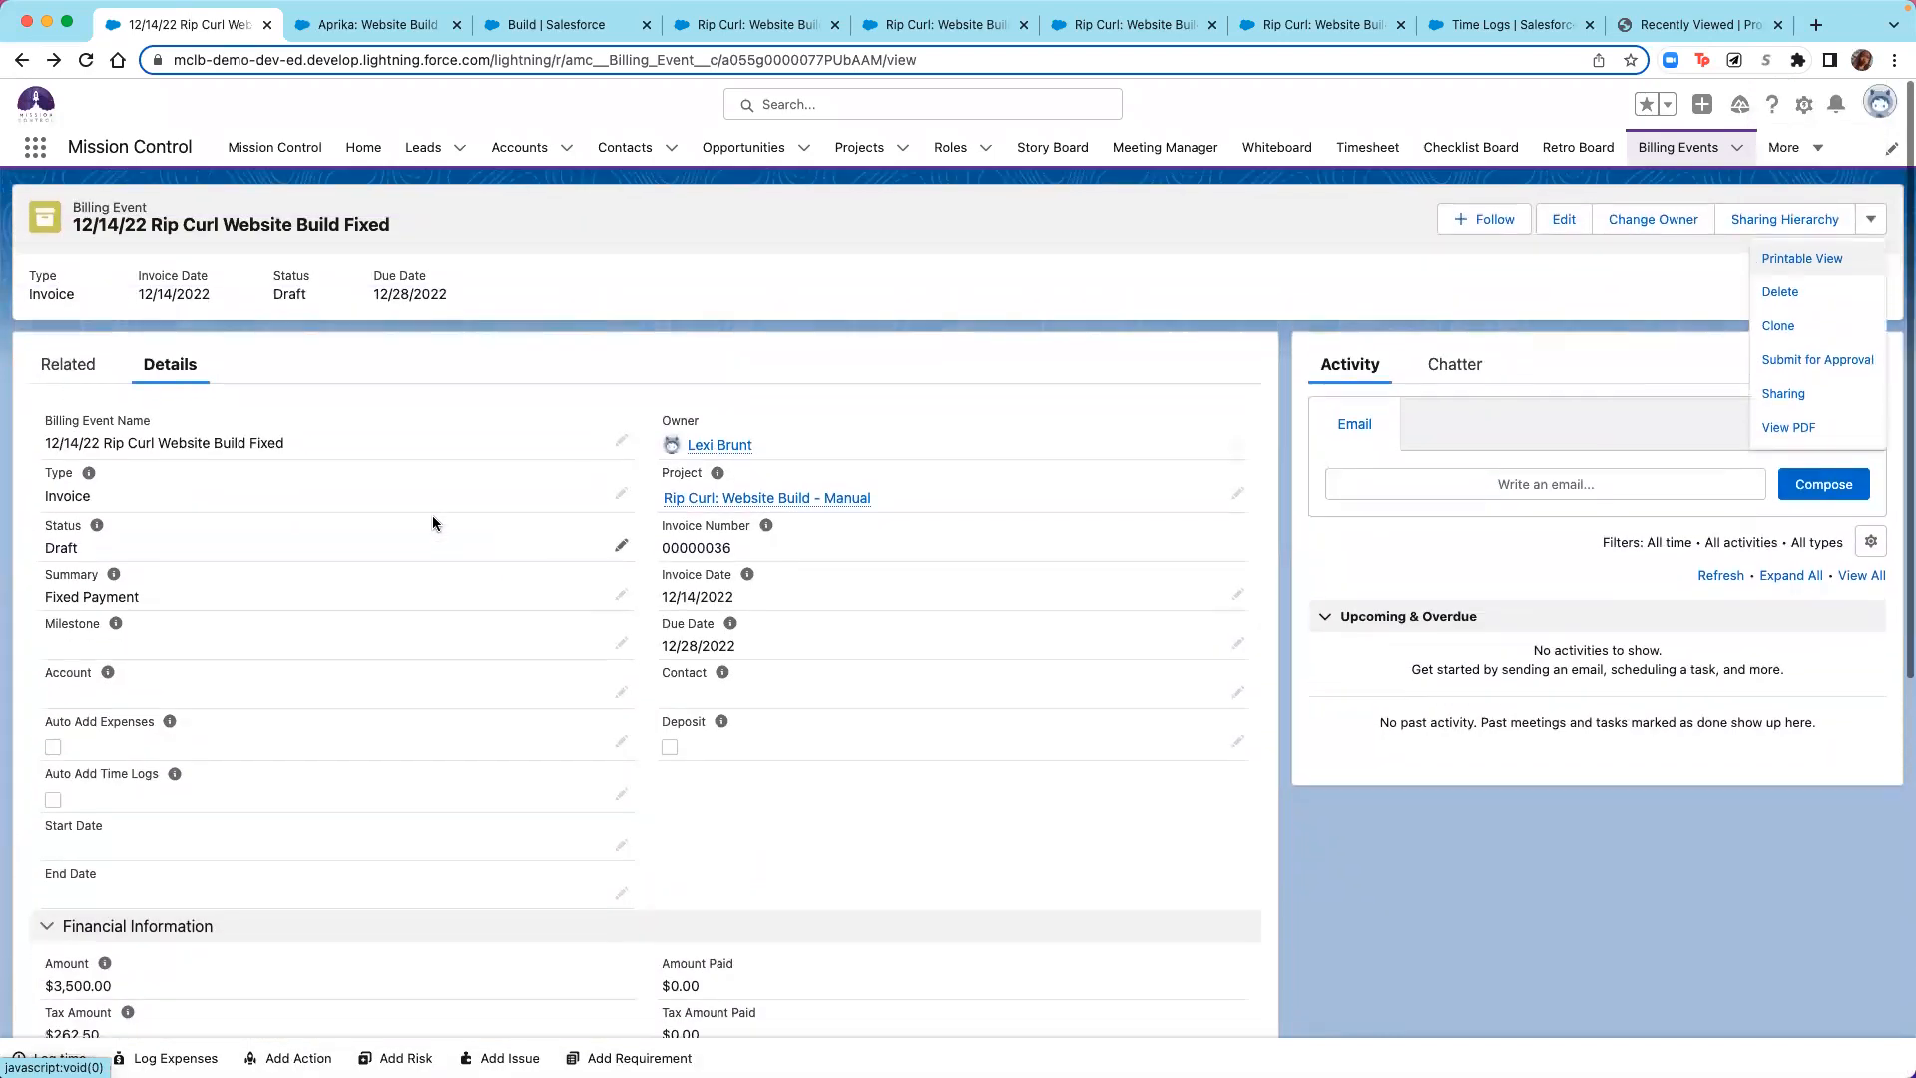
# From the project's billing overview, start a new billing event named 12/14/22 Rip Curl Time And Expenses and copy the words Time And Expenses.
pyautogui.click(778, 496)
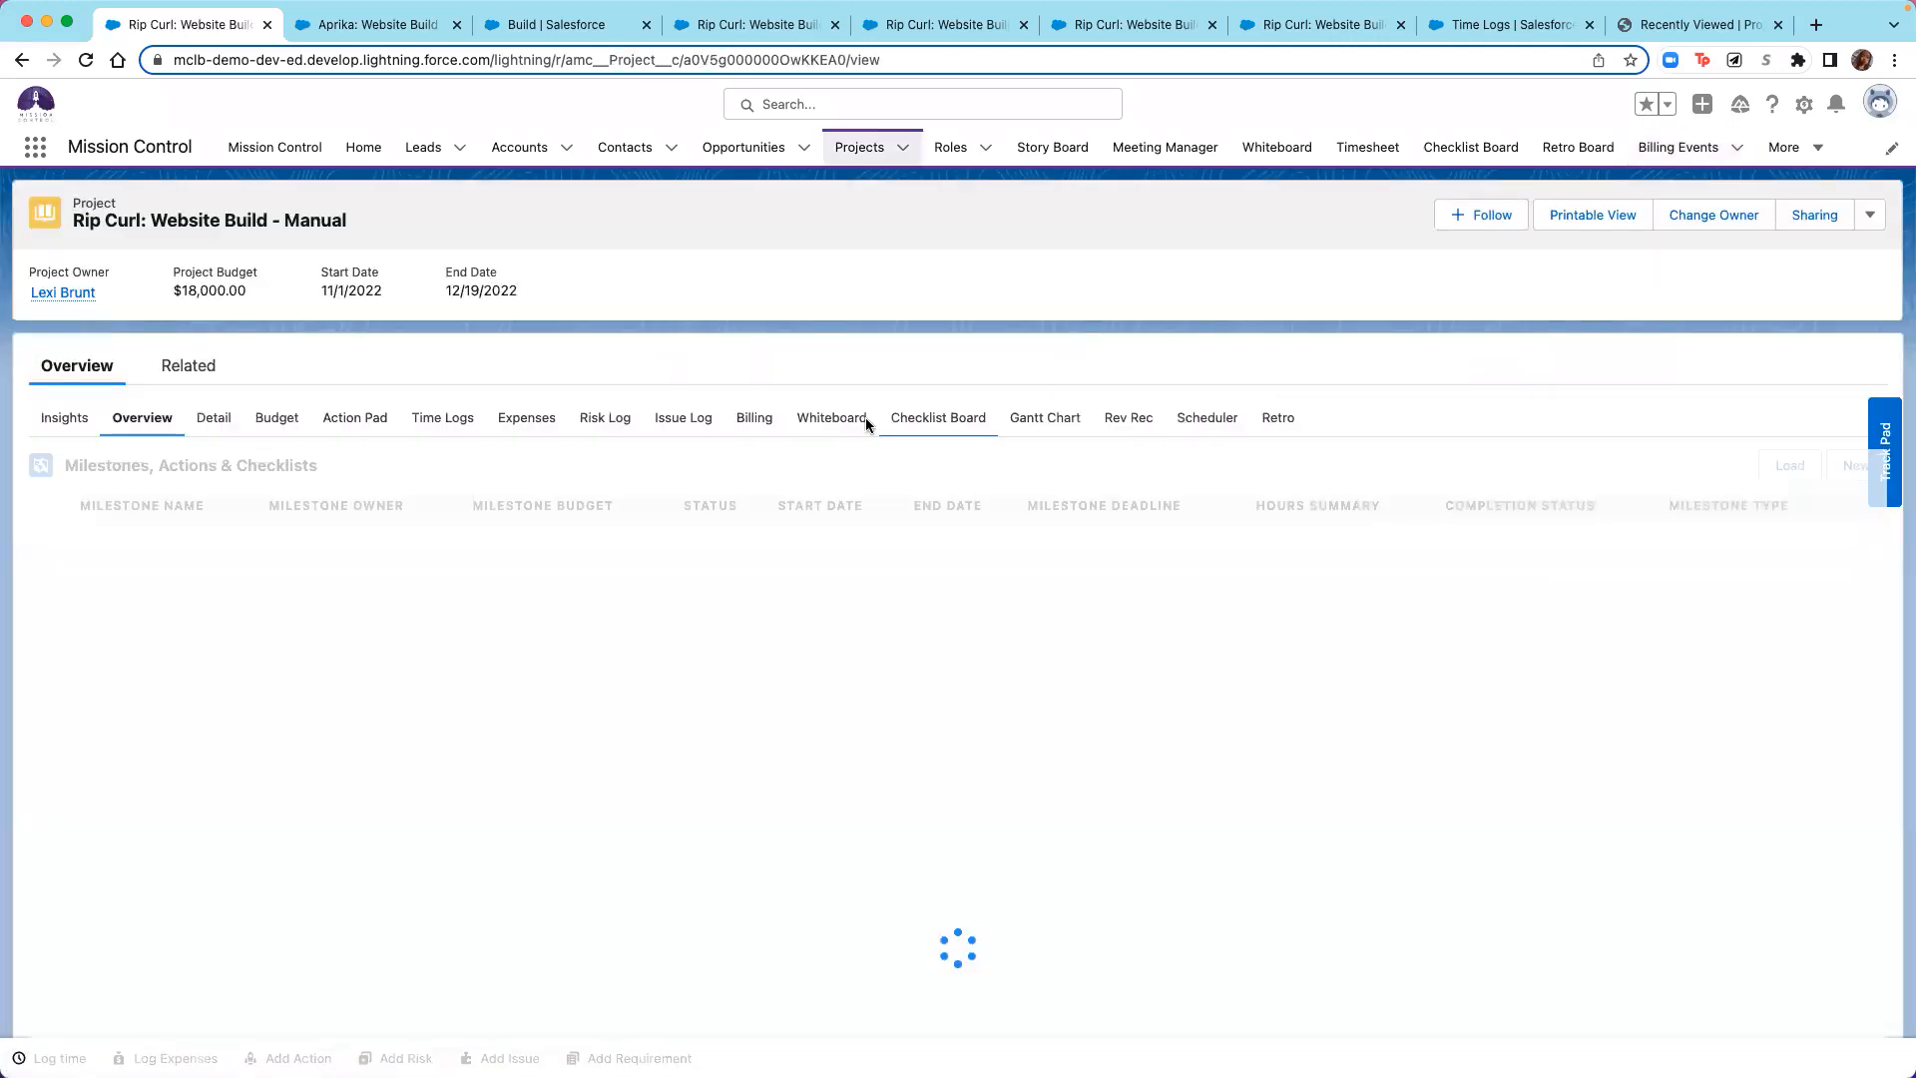
pyautogui.click(753, 419)
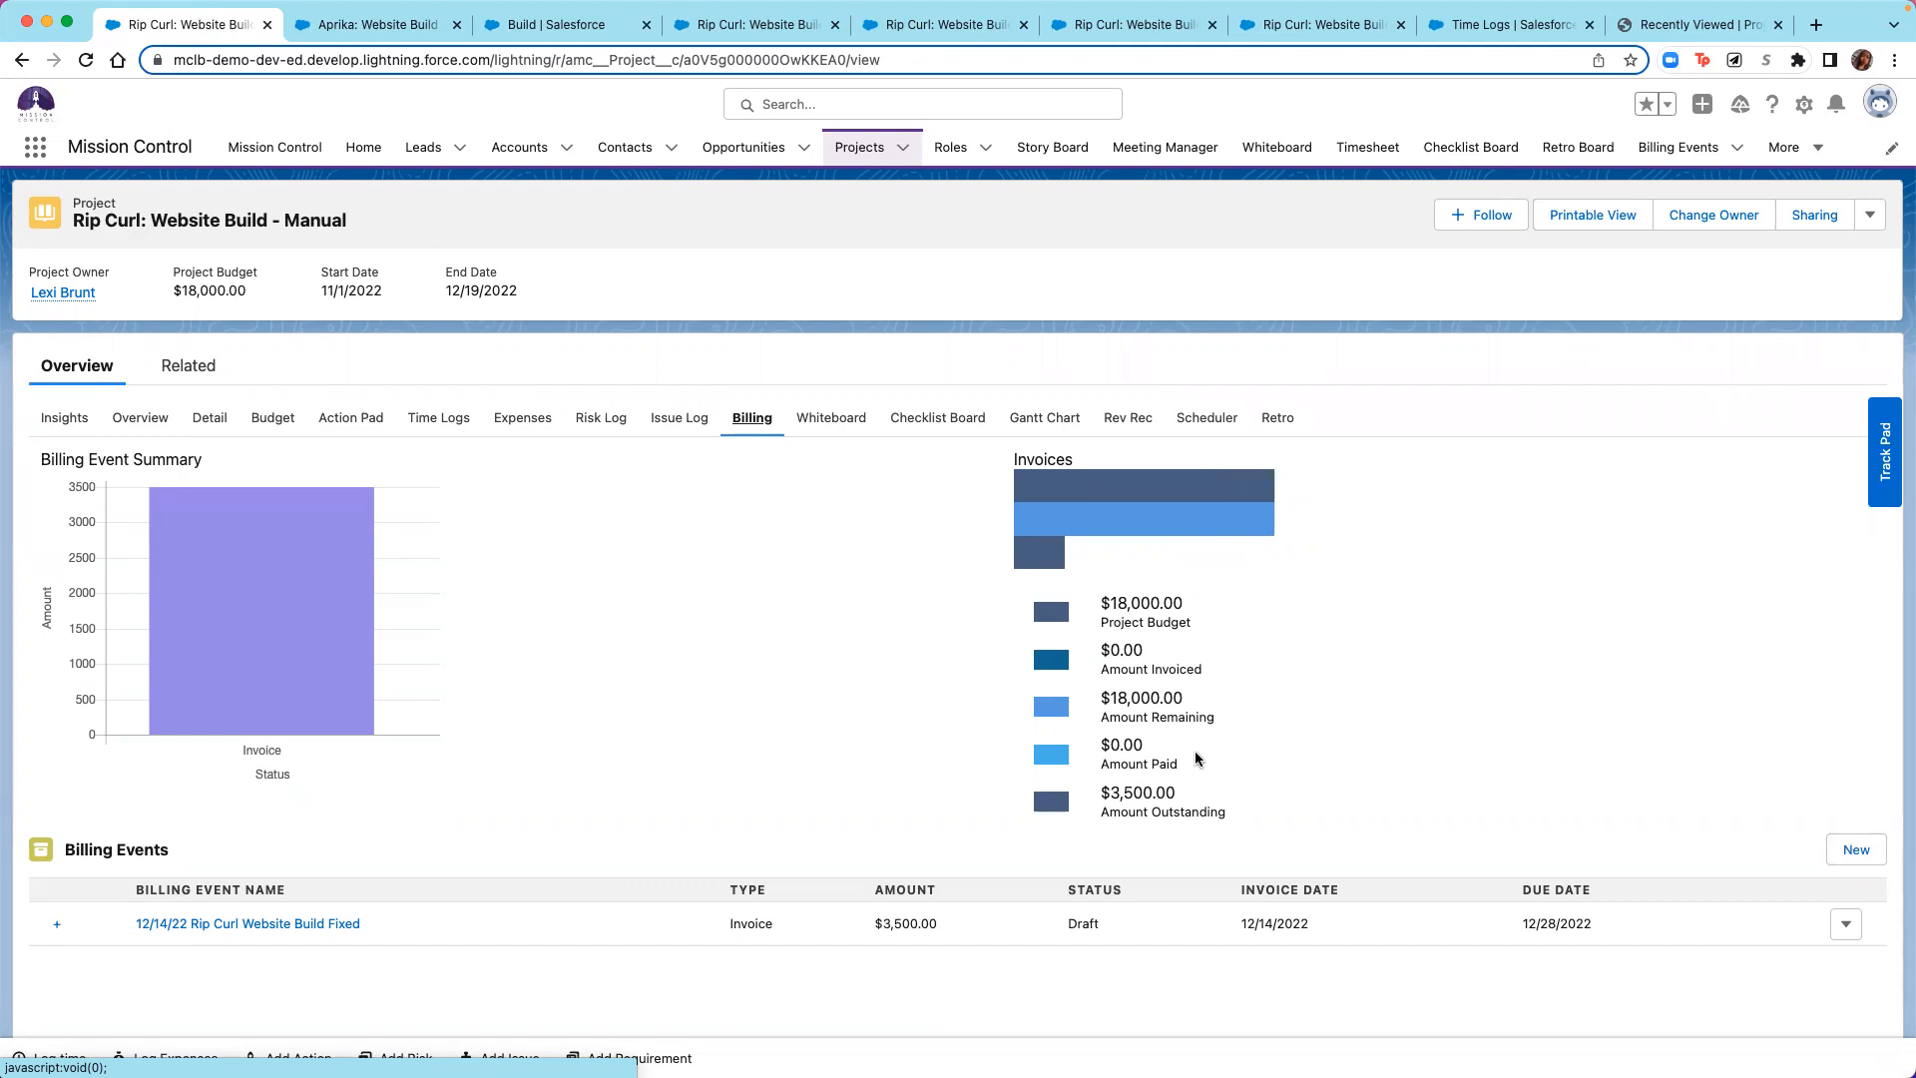
pyautogui.click(1856, 852)
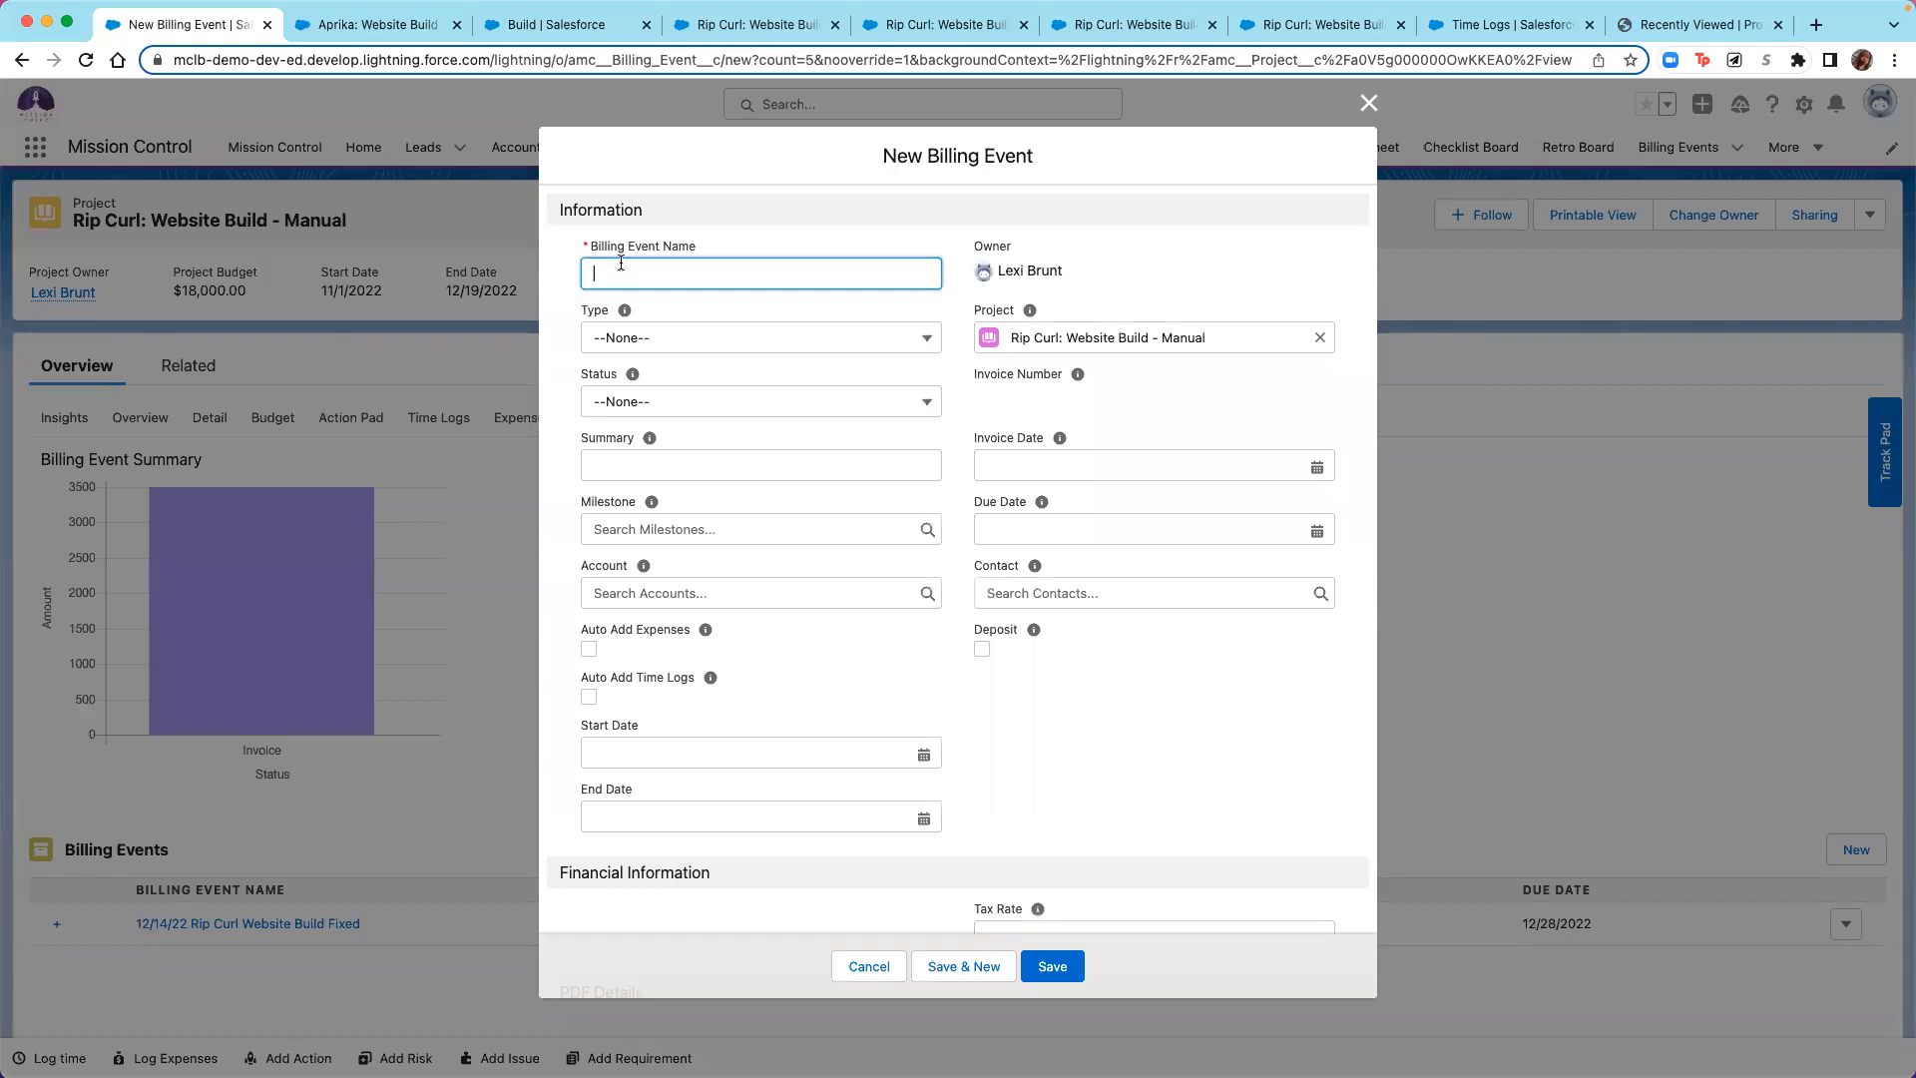
pyautogui.write('12/14/22 Rip Curl Time And Expenses')
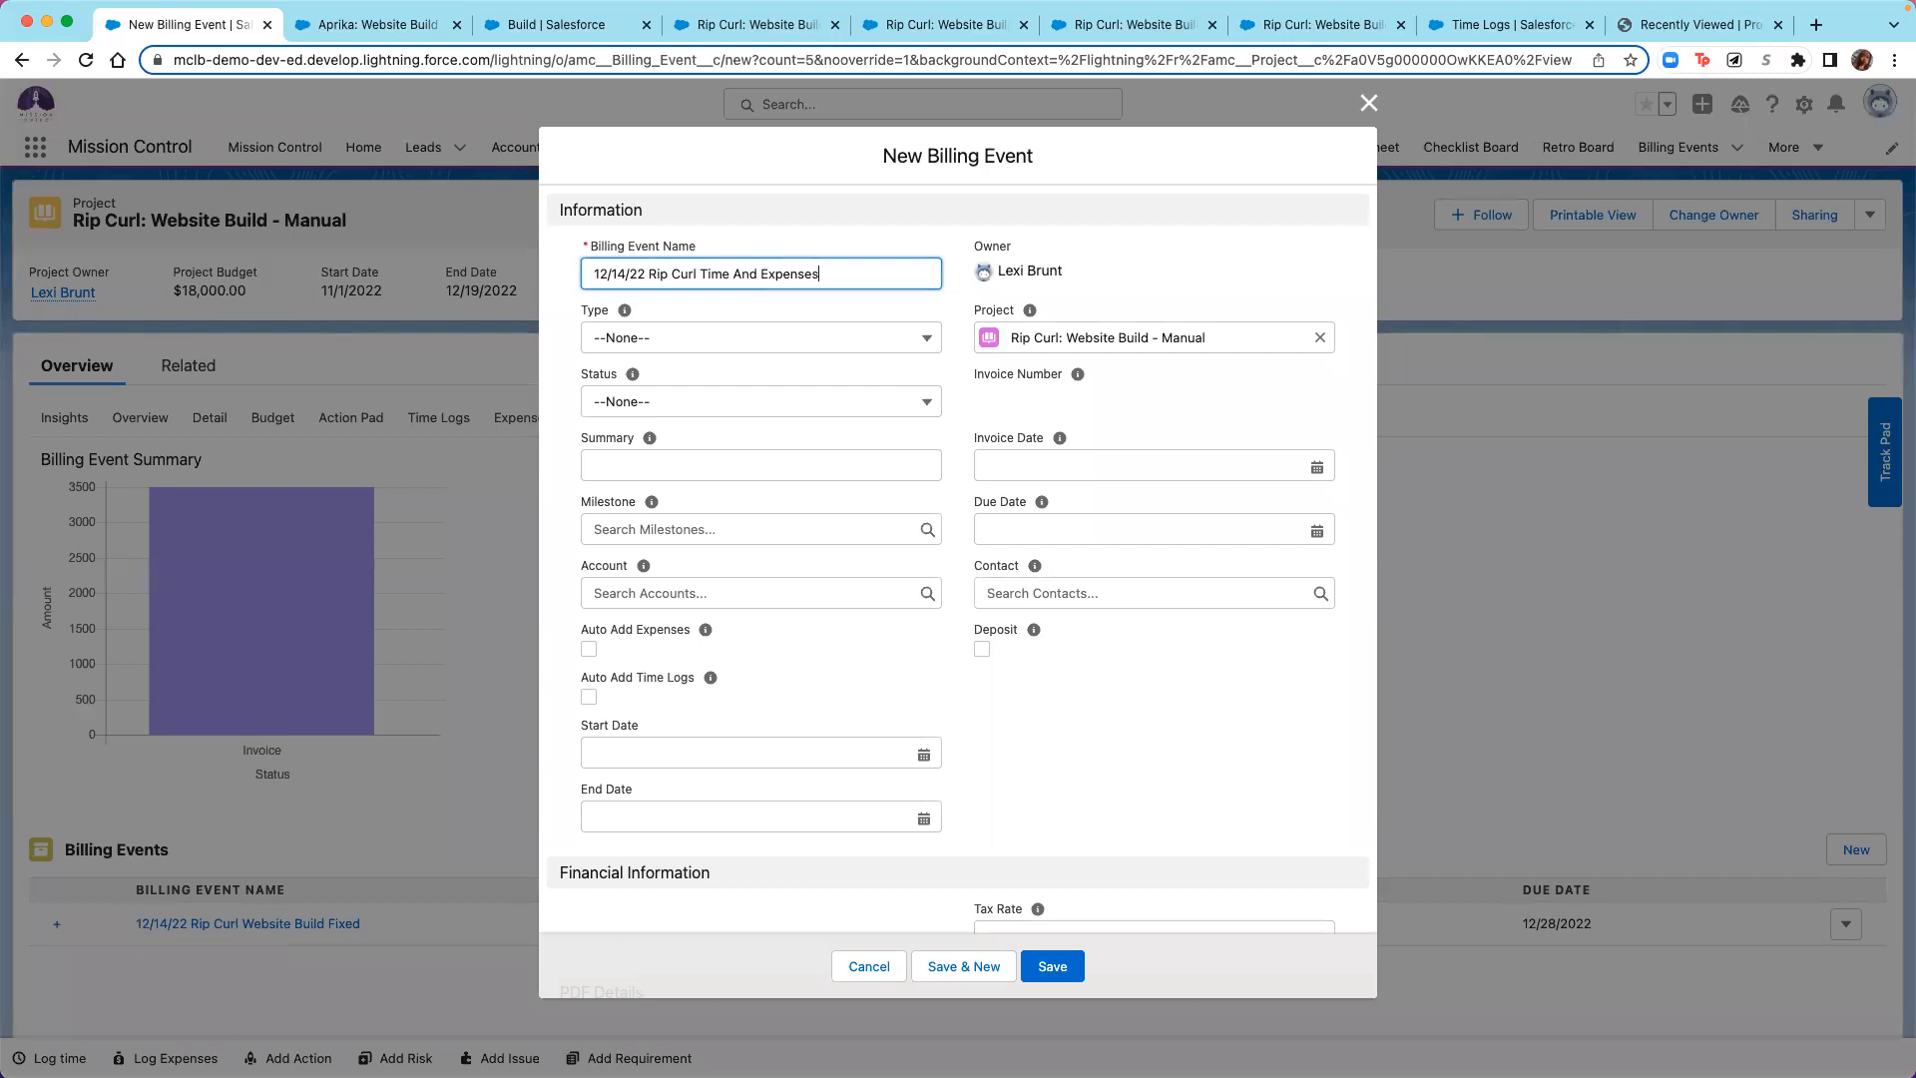
pyautogui.moveTo(838, 261); pyautogui.dragTo(698, 265)
pyautogui.press('super+c')
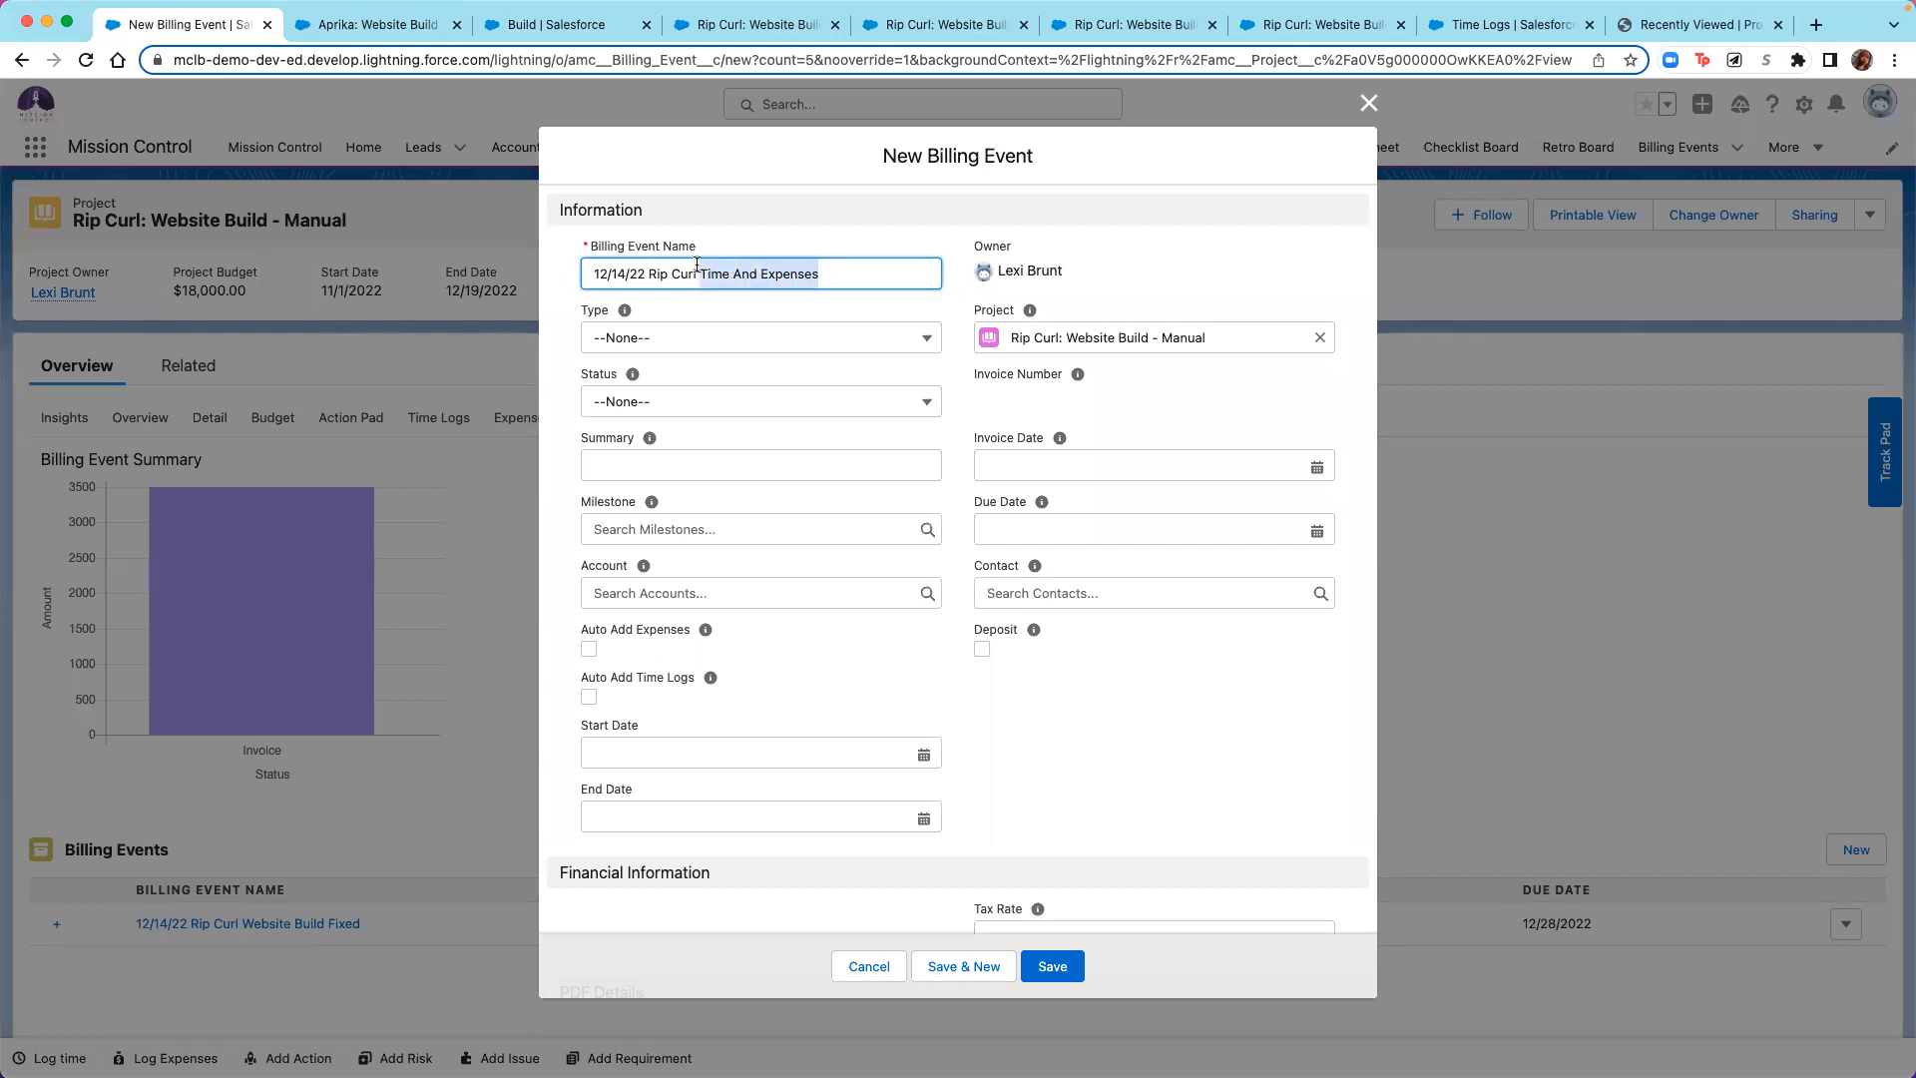
# Set the new billing event's type to Invoice, status to Draft, invoice date to 12/14/2022, due date to 12/28/2022 and summary to Time And Expenses.
pyautogui.click(711, 344)
pyautogui.click(732, 407)
pyautogui.click(732, 473)
pyautogui.click(1303, 475)
pyautogui.click(1197, 654)
pyautogui.click(1304, 529)
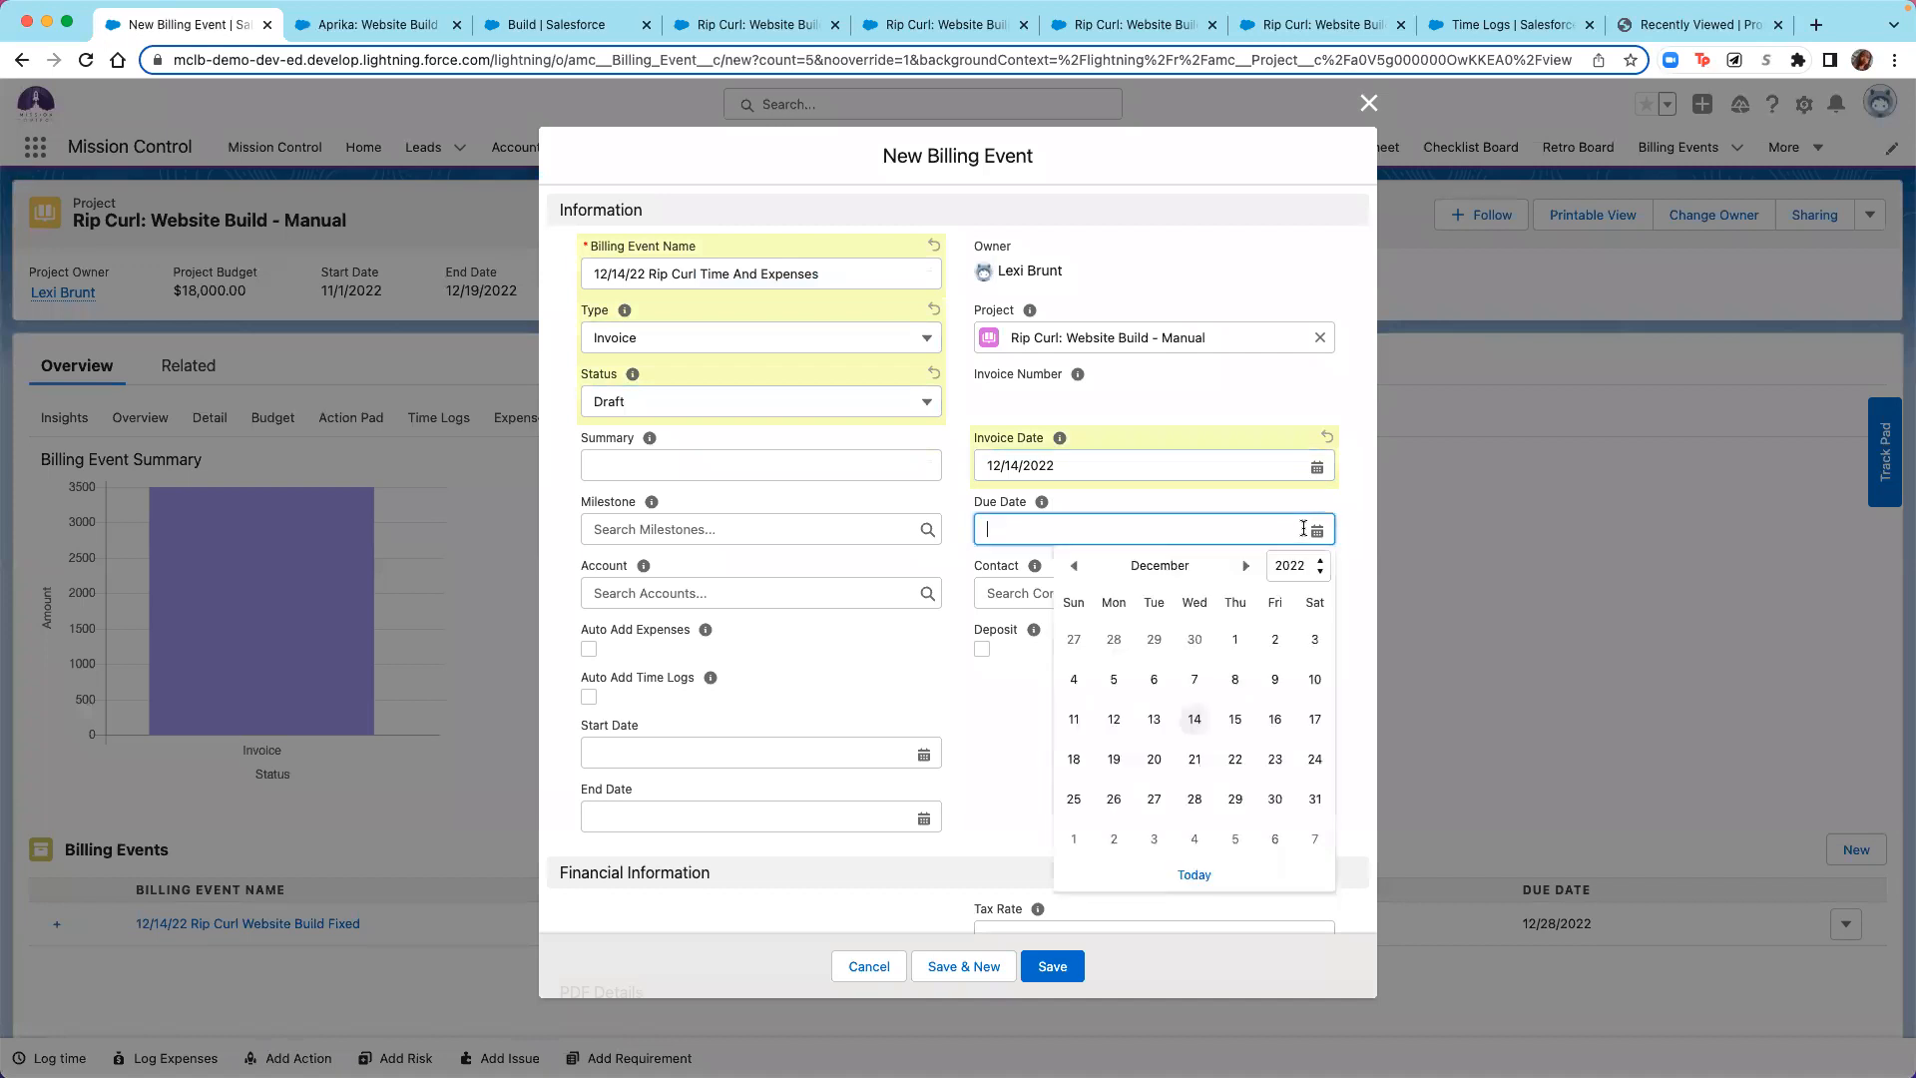
pyautogui.click(1197, 799)
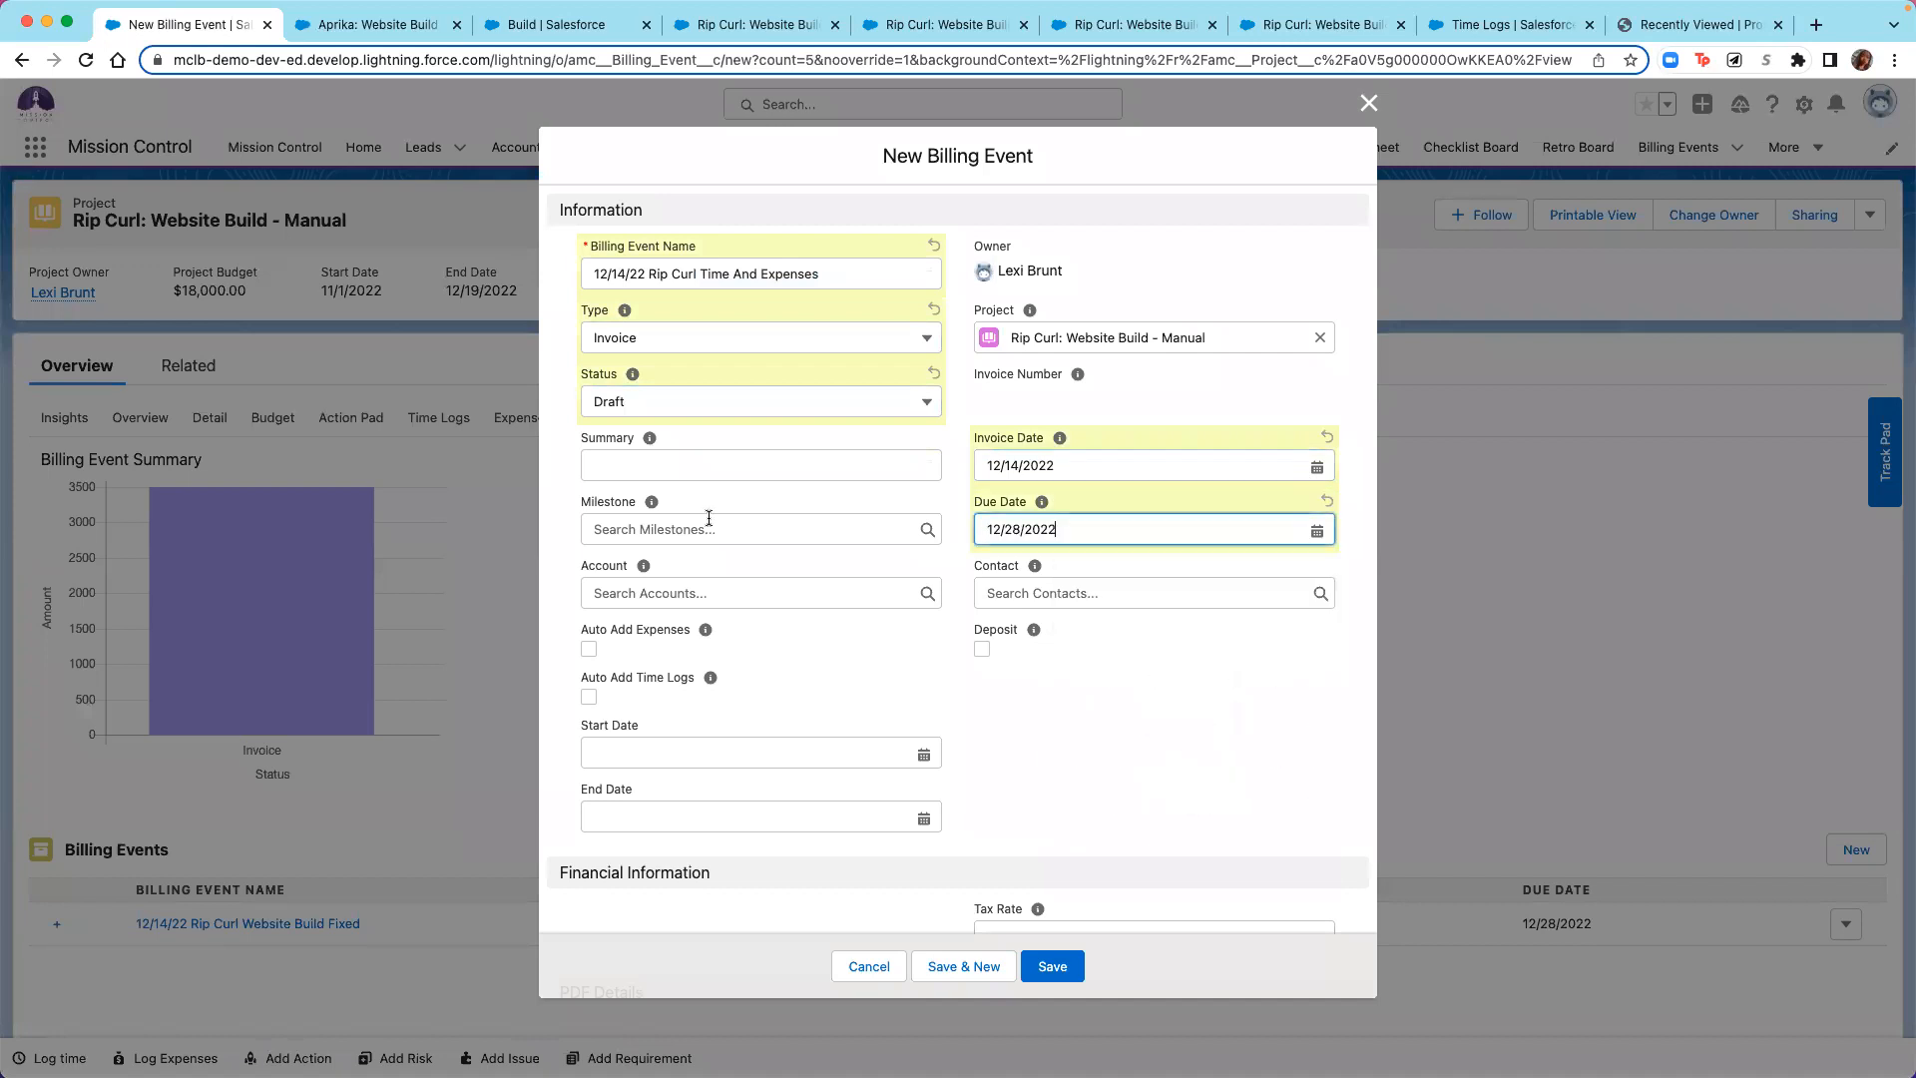
pyautogui.click(709, 466)
pyautogui.press('super+v')
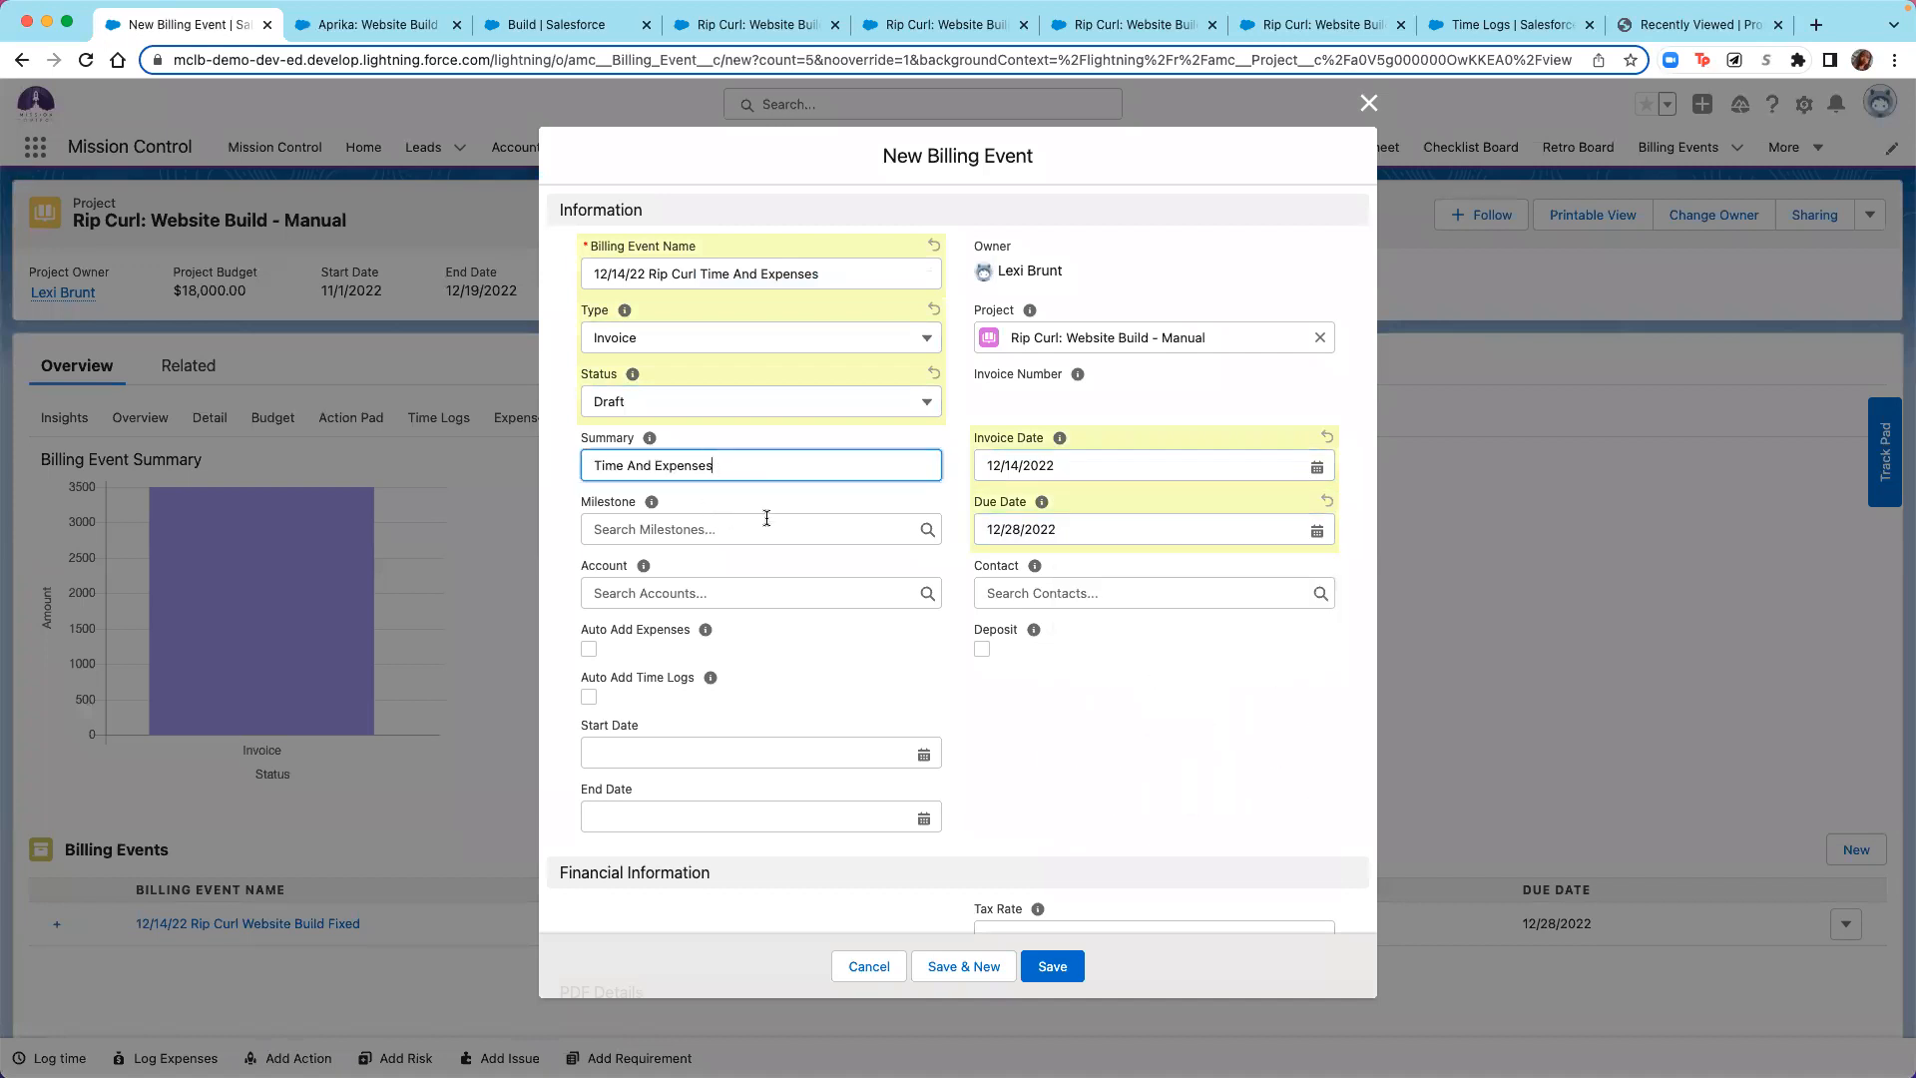
# Enable Auto Add Expenses and Auto Add Time Logs without a date range, keep the Summary invoice template, and save the billing event.
pyautogui.scroll(-2, 991, 581)
pyautogui.scroll(-3, 991, 580)
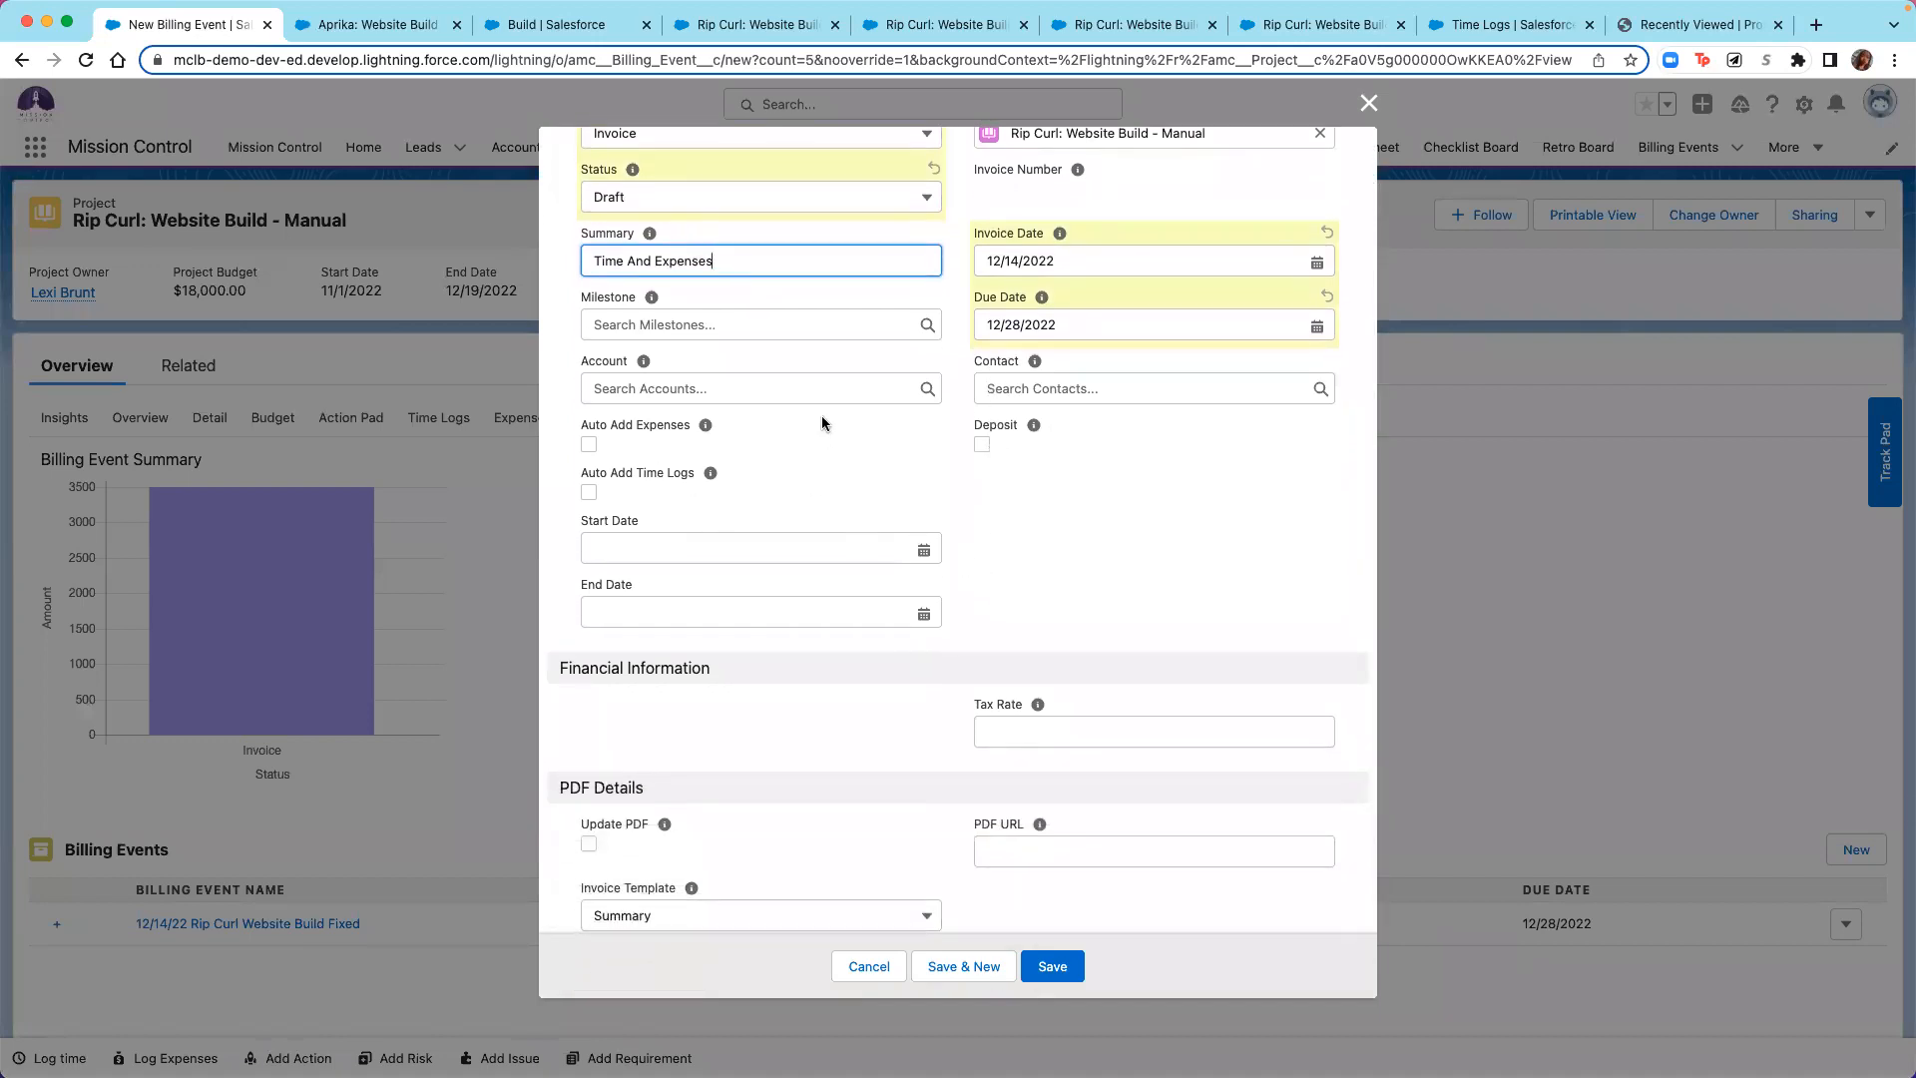
pyautogui.click(589, 444)
pyautogui.click(589, 493)
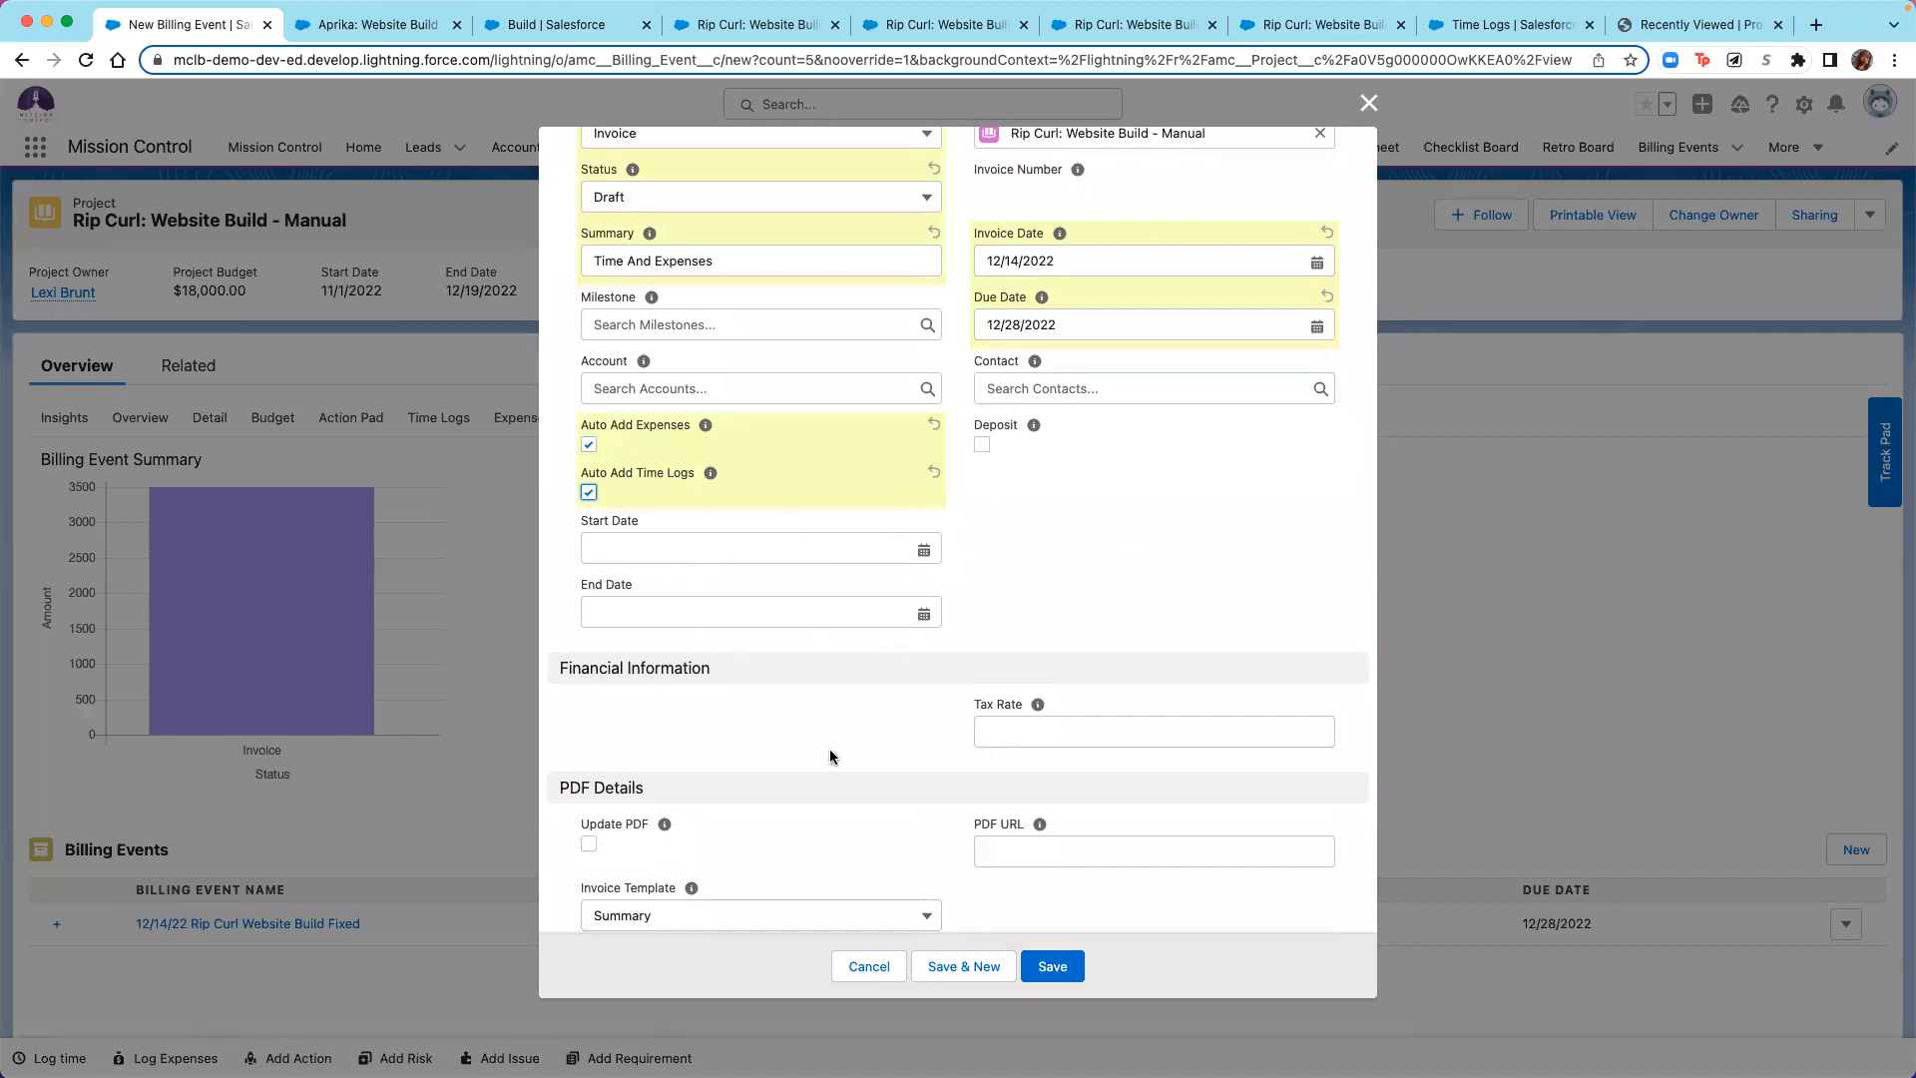
pyautogui.scroll(-1, 831, 756)
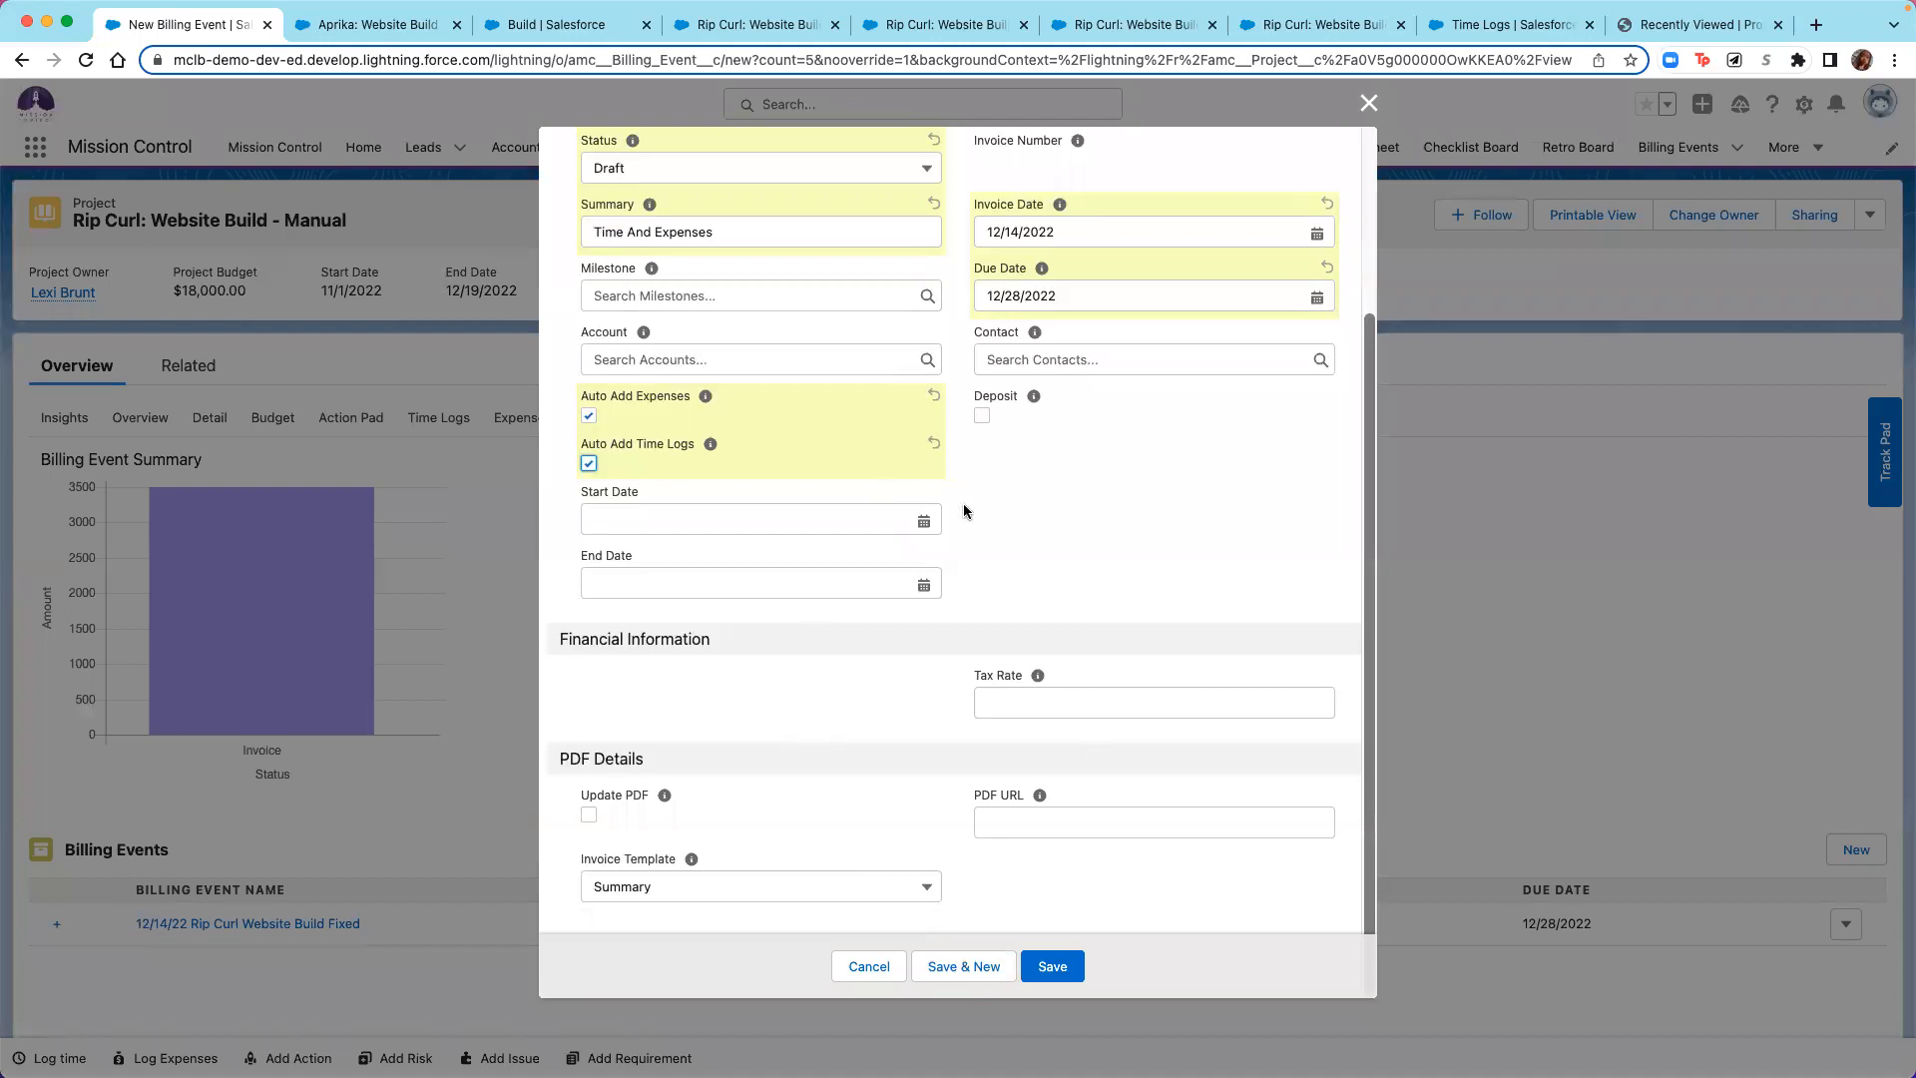
pyautogui.click(1058, 960)
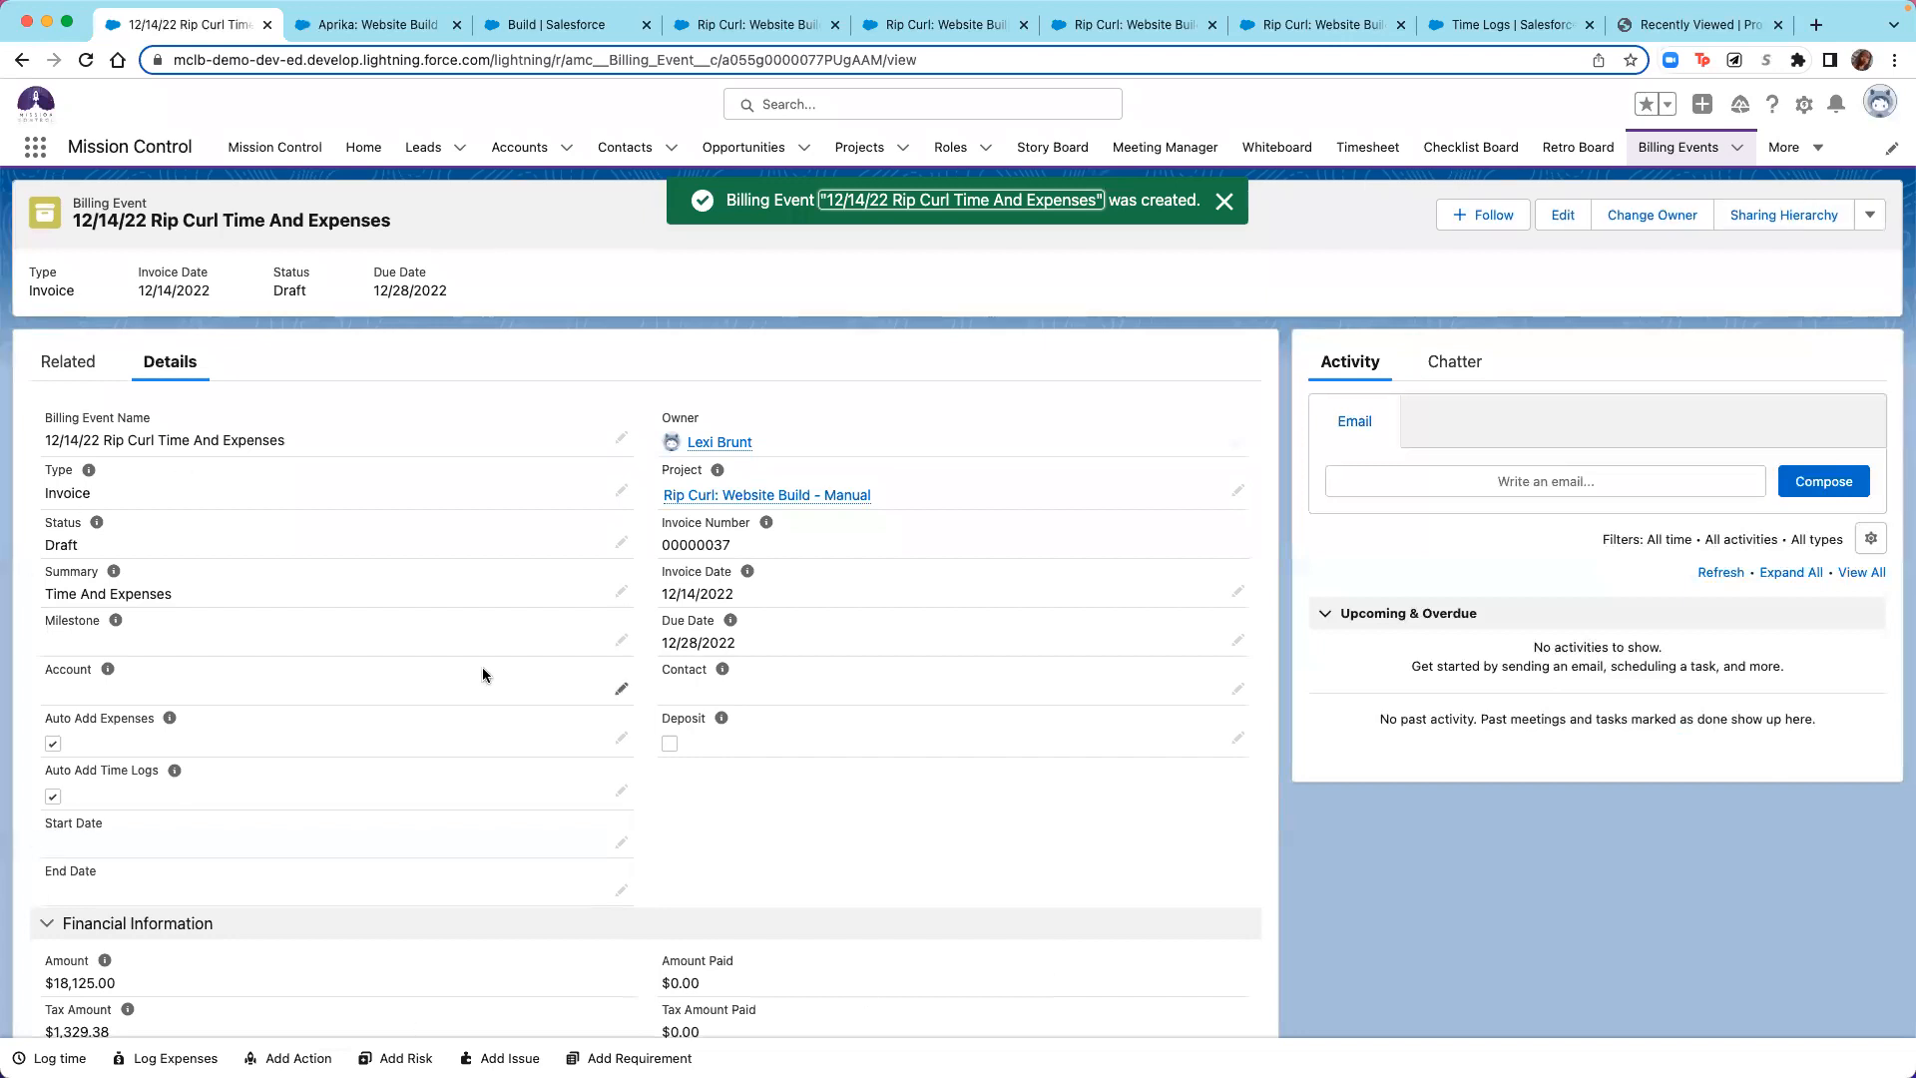
# Examine the new billing event's financial information and preview its time log and expense billing event items.
pyautogui.scroll(-2, 482, 666)
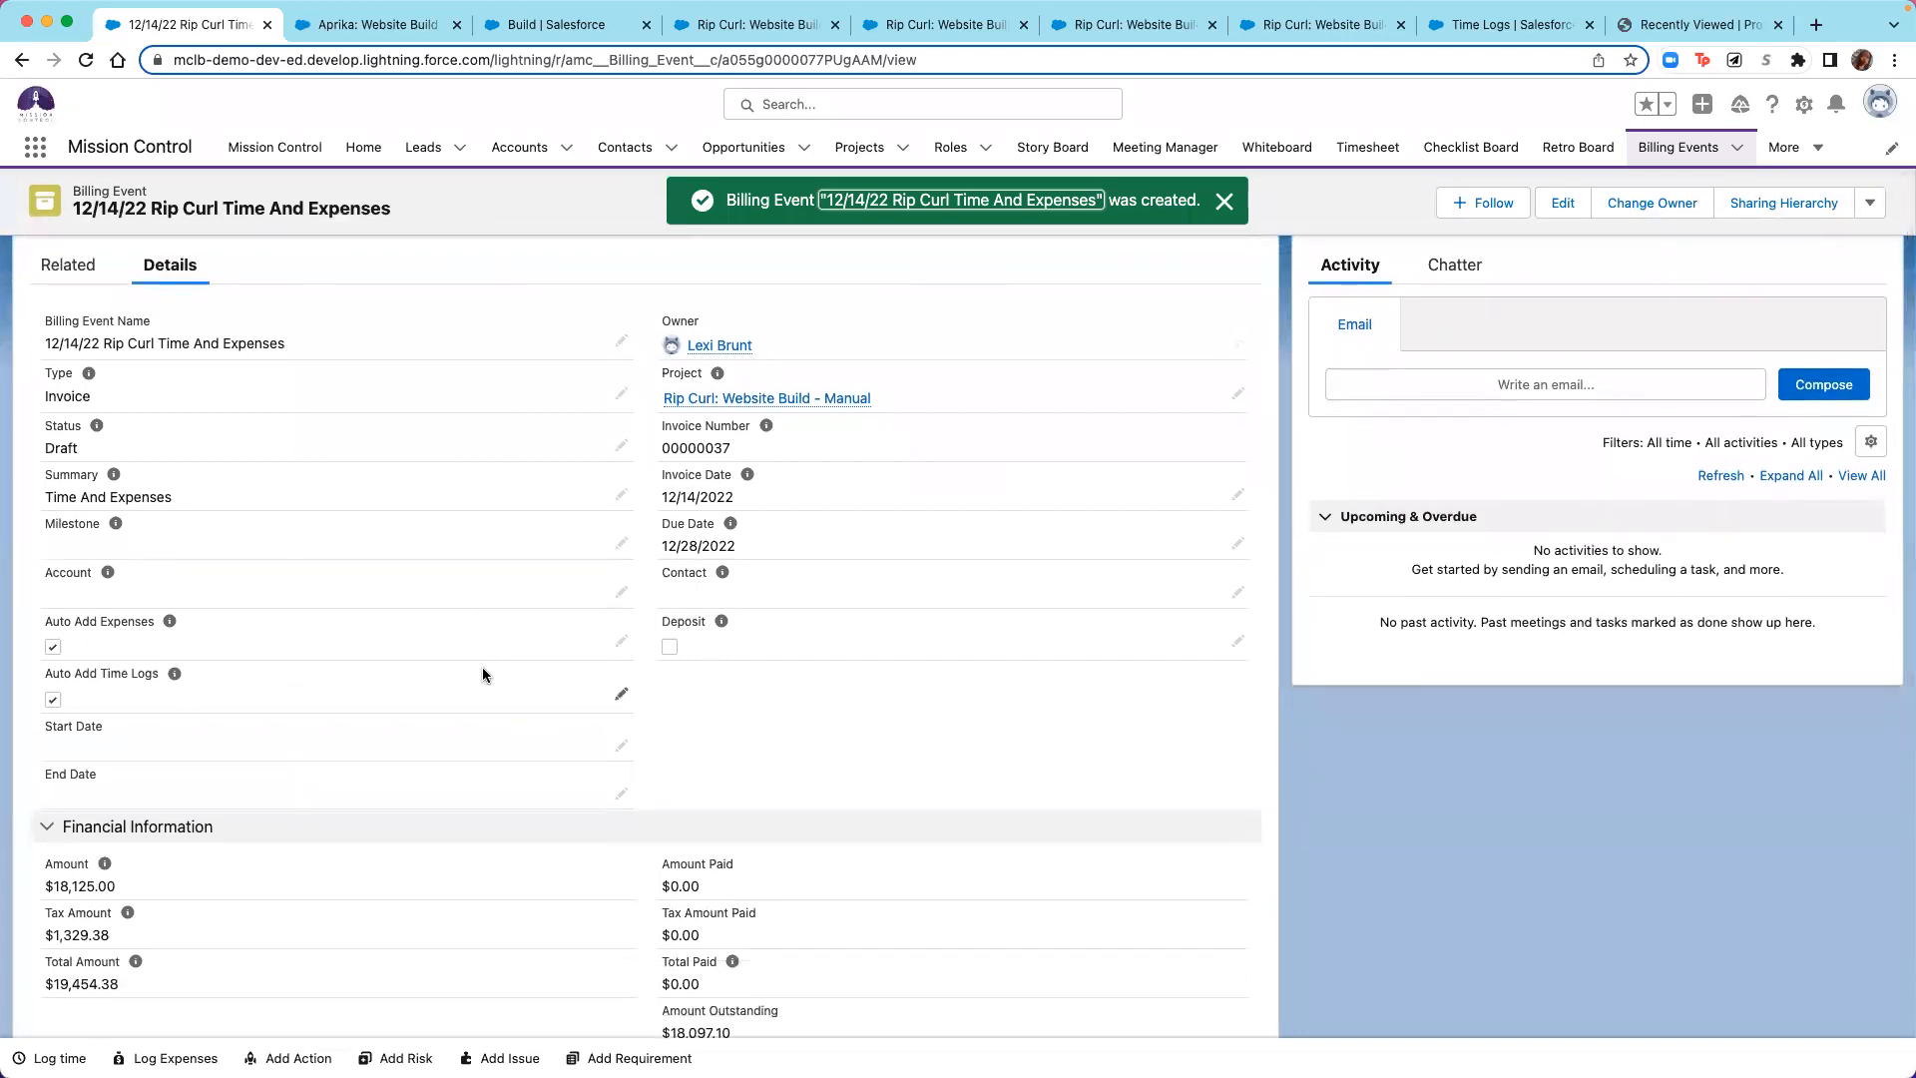
pyautogui.scroll(-1, 482, 673)
pyautogui.scroll(-2, 482, 669)
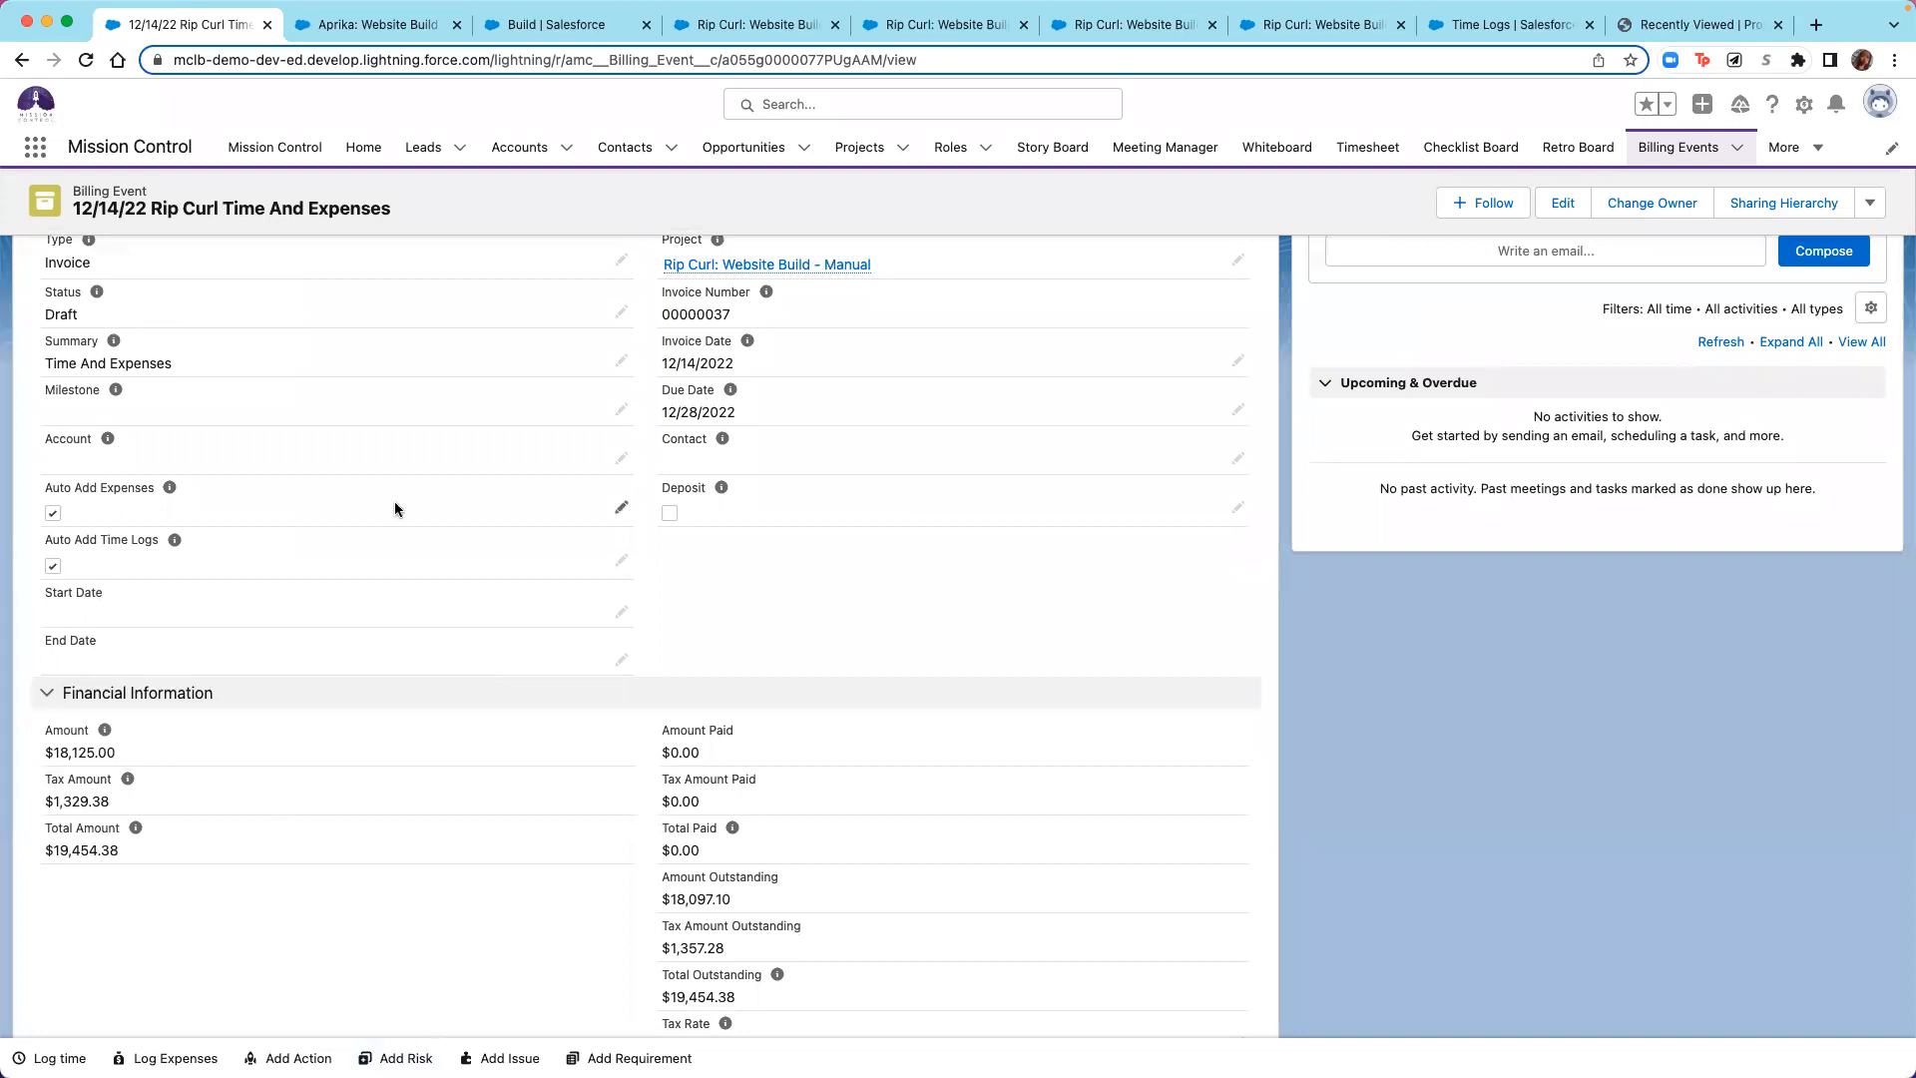
pyautogui.scroll(5, 394, 501)
pyautogui.click(88, 361)
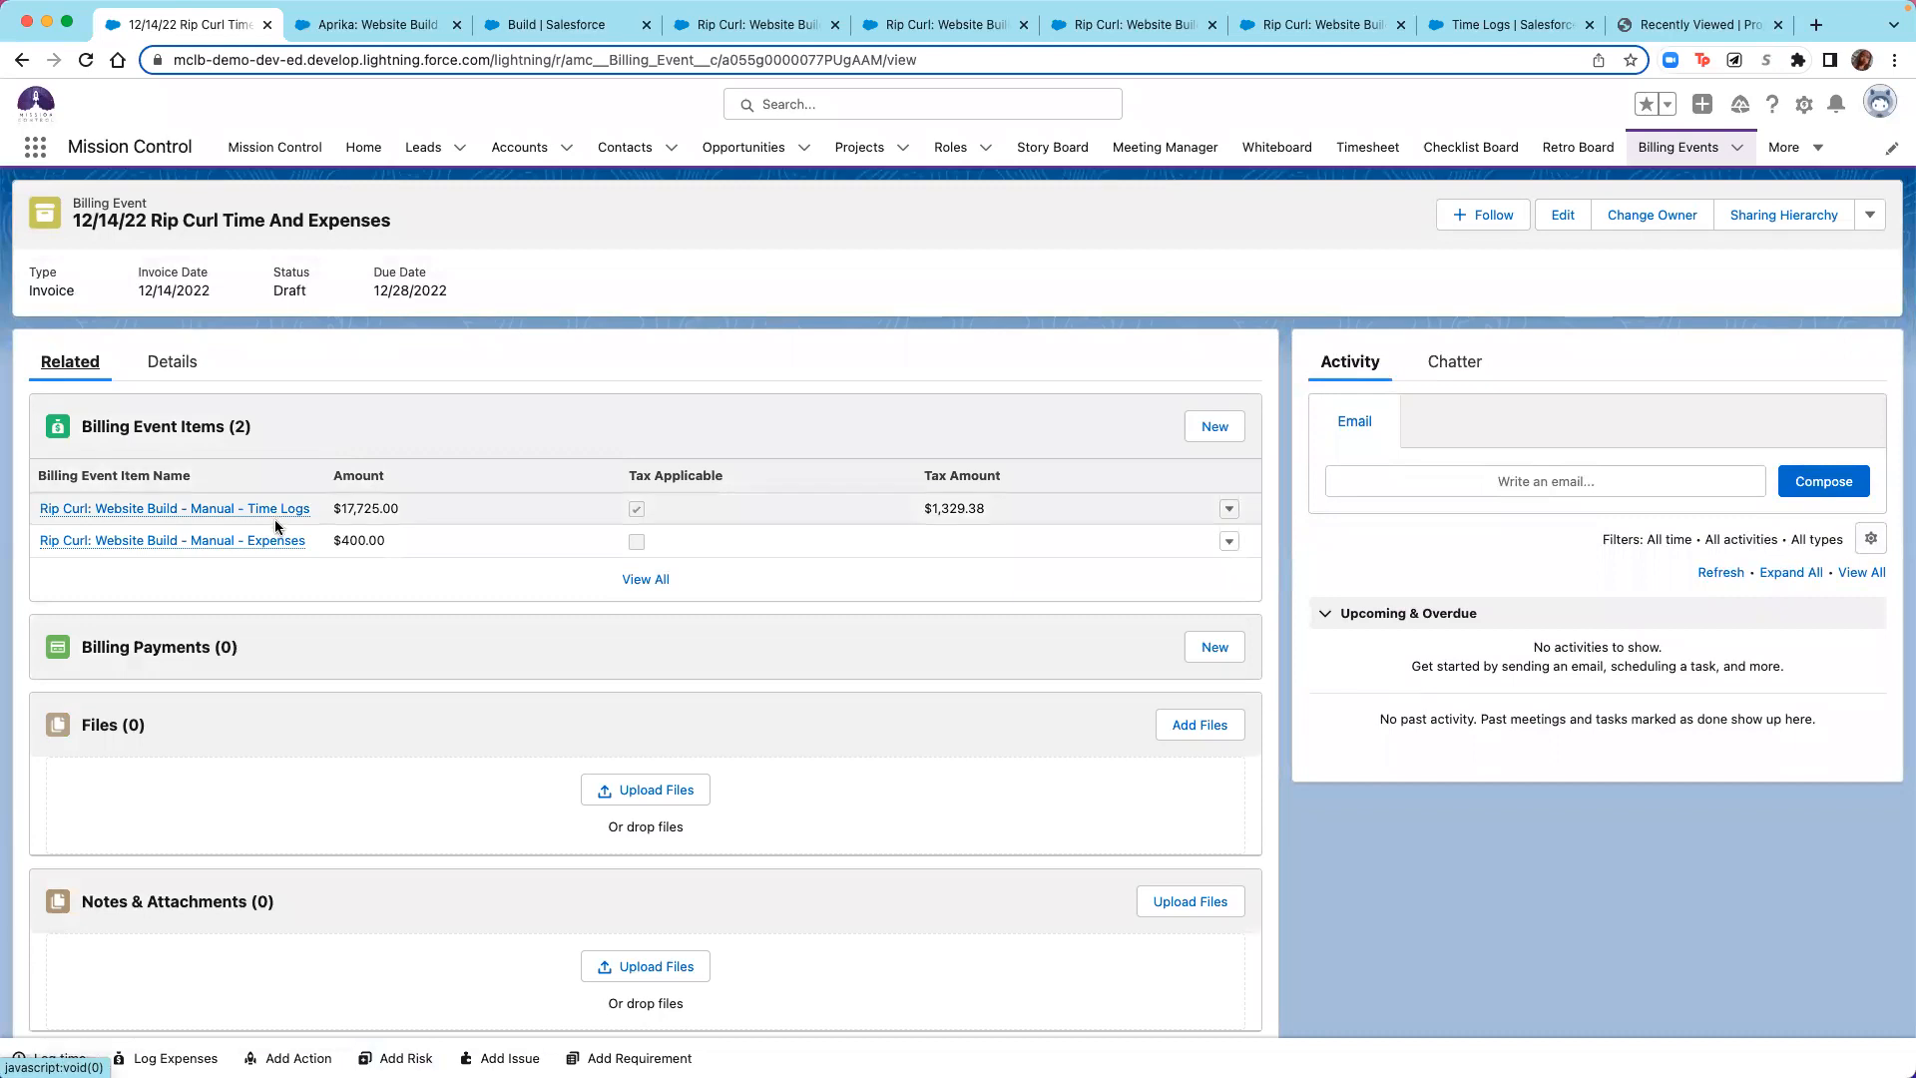
pyautogui.moveTo(129, 511)
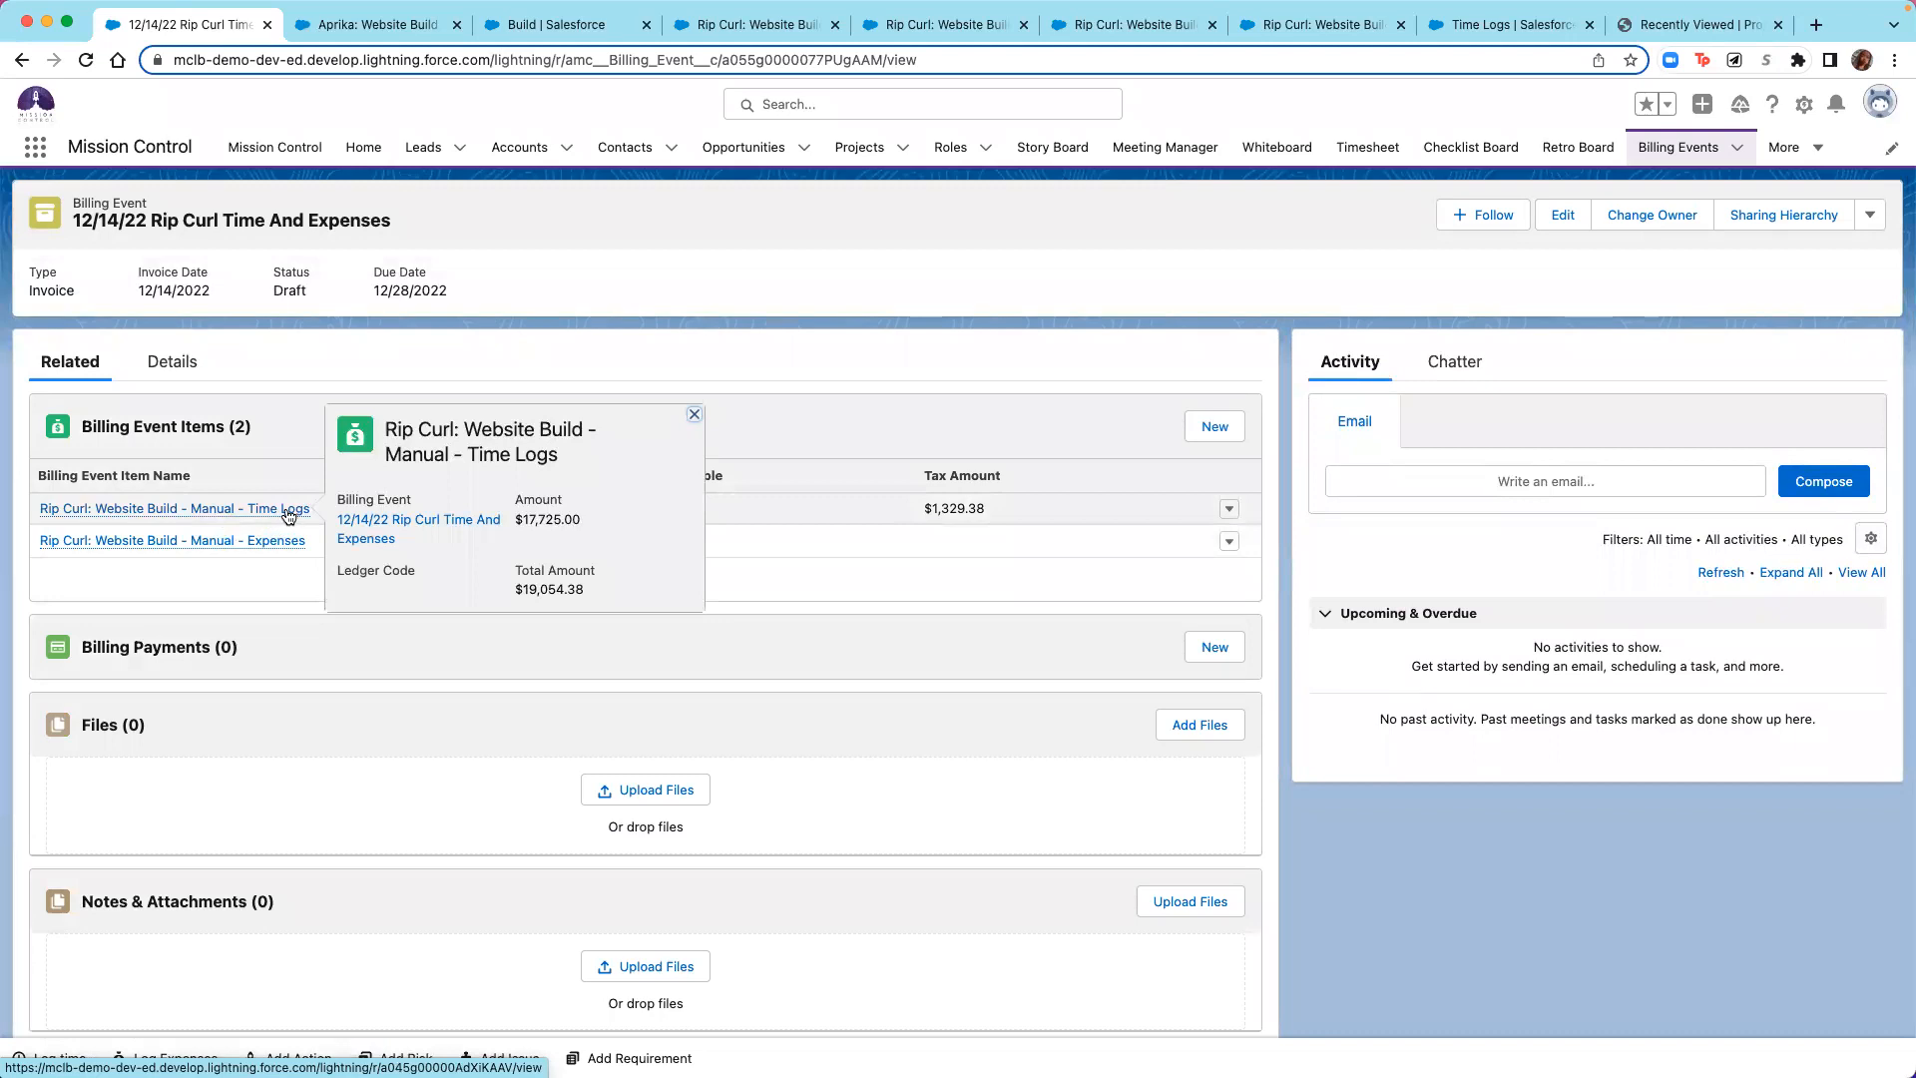
pyautogui.moveTo(280, 542)
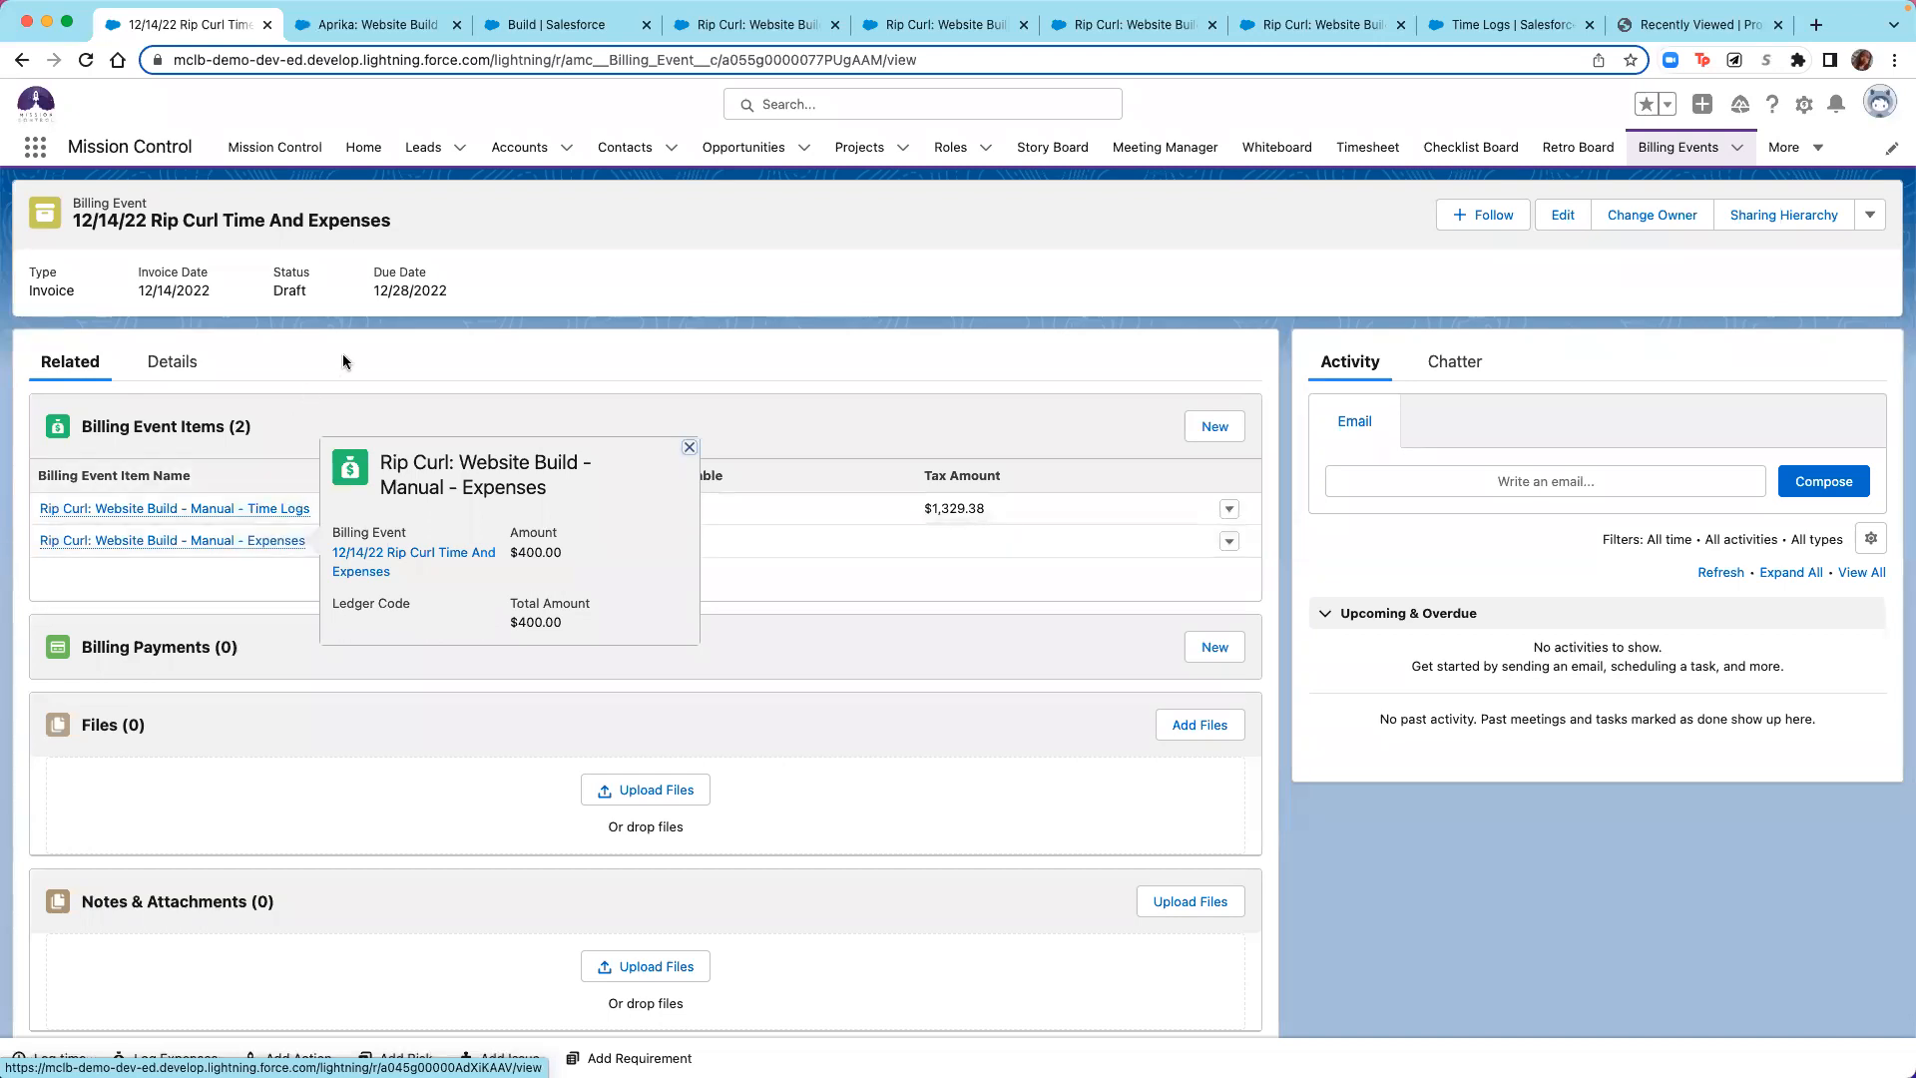
# Open the PDF view of the 12/14/22 Rip Curl Time And Expenses billing event and generate its invoice PDF.
pyautogui.click(1869, 214)
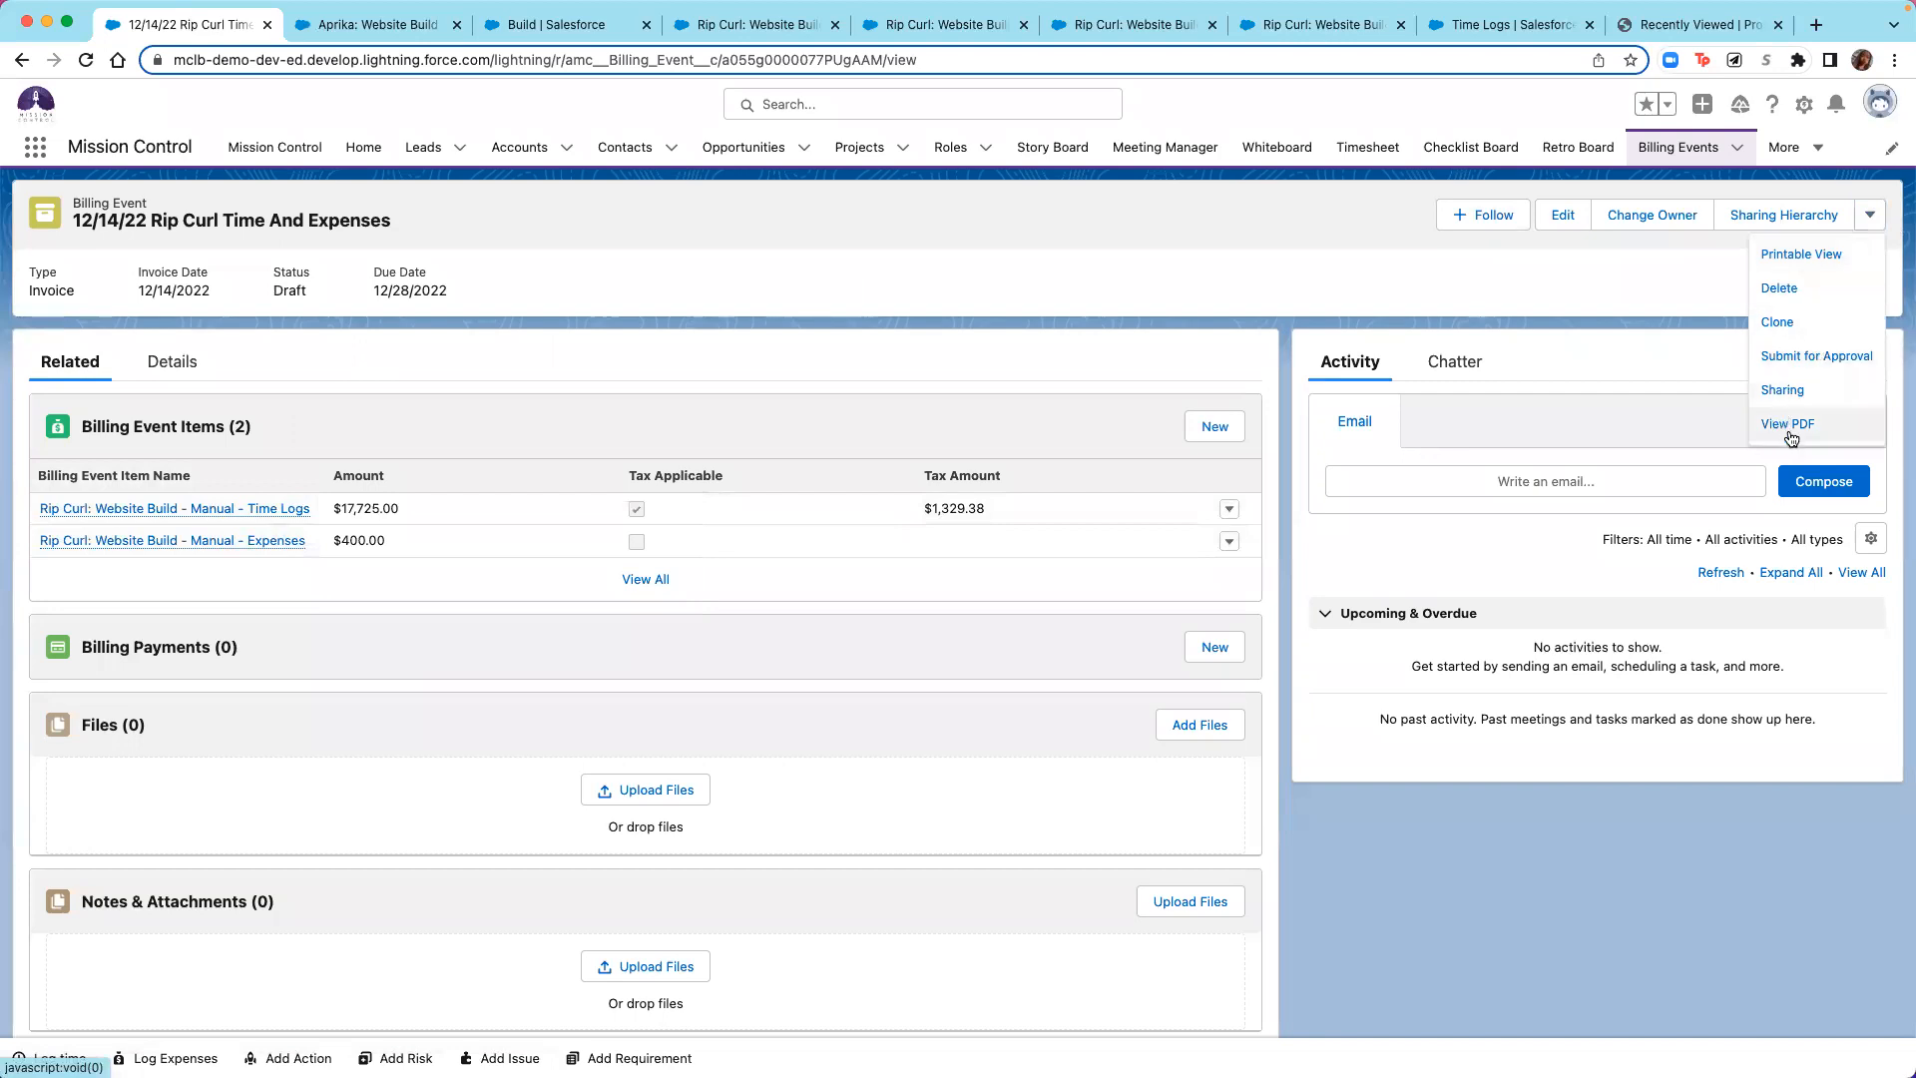
pyautogui.click(1787, 429)
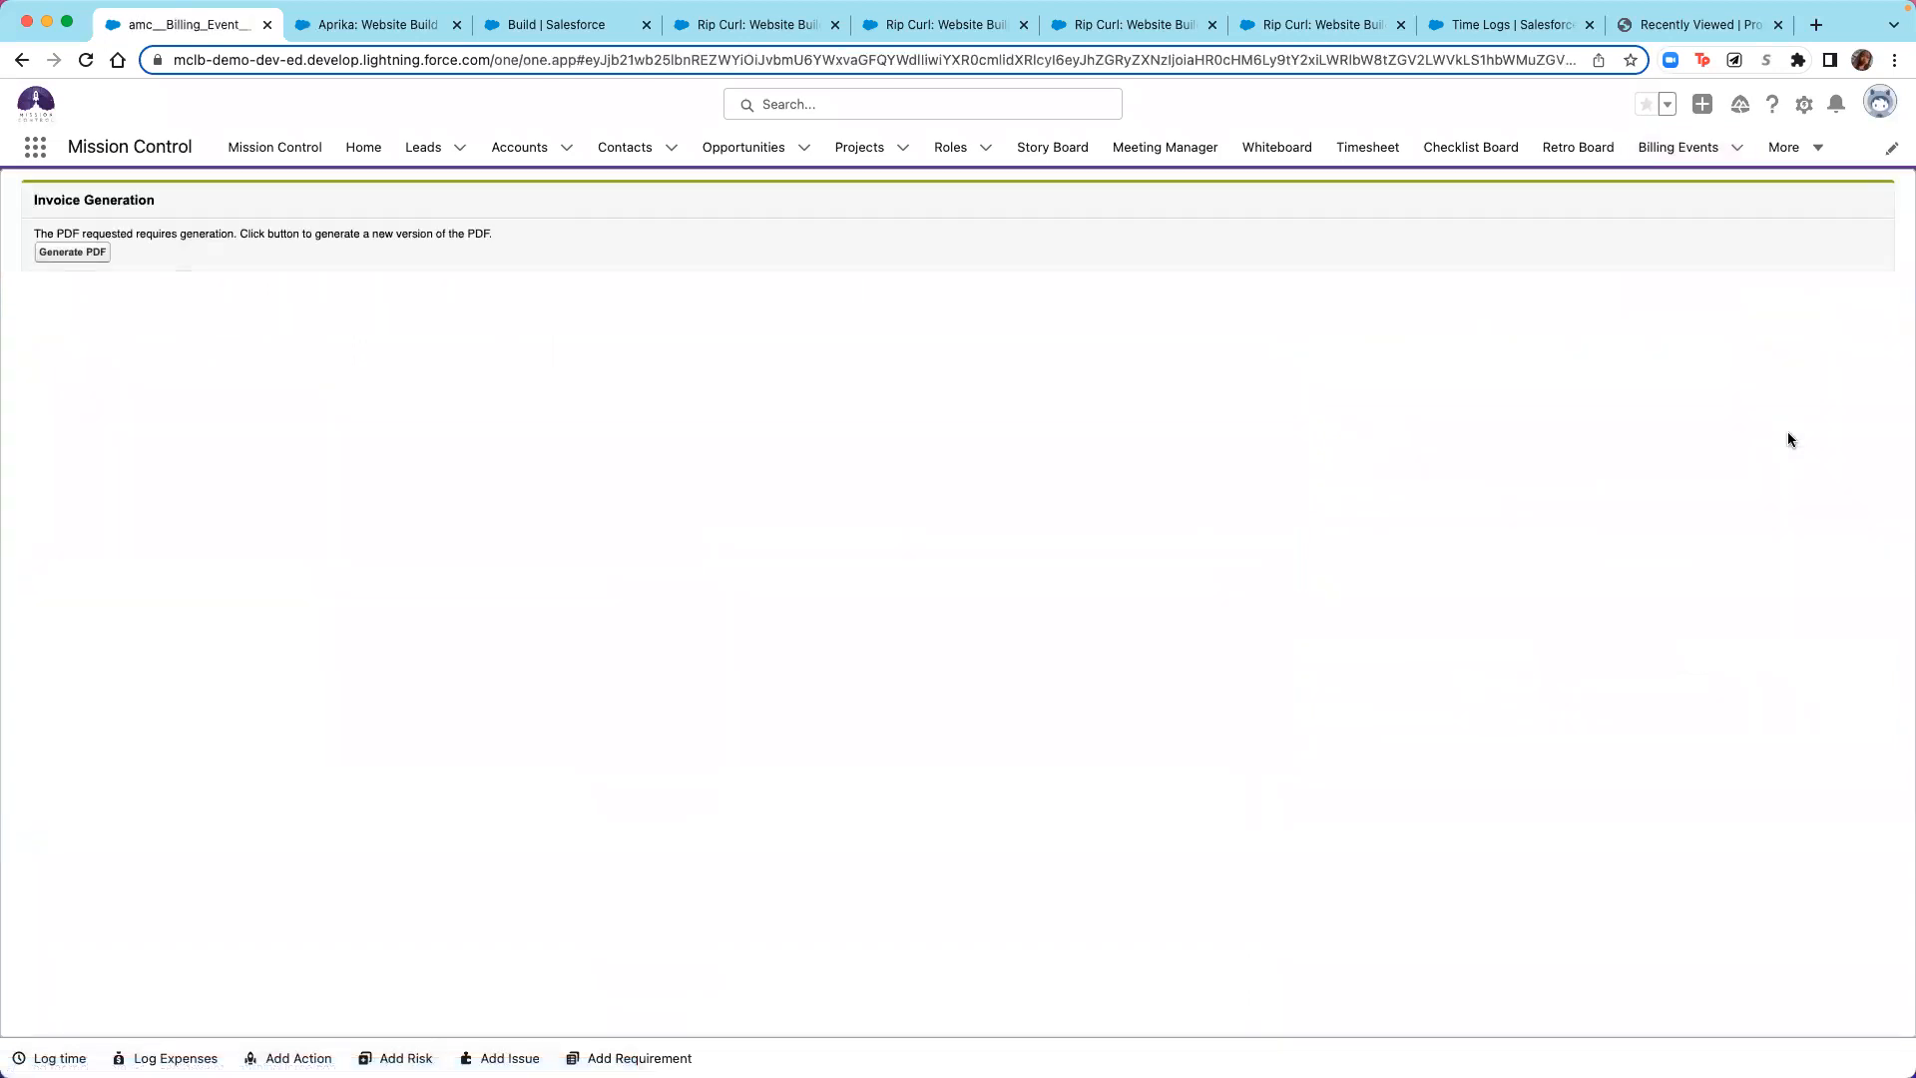
pyautogui.click(78, 256)
pyautogui.click(80, 252)
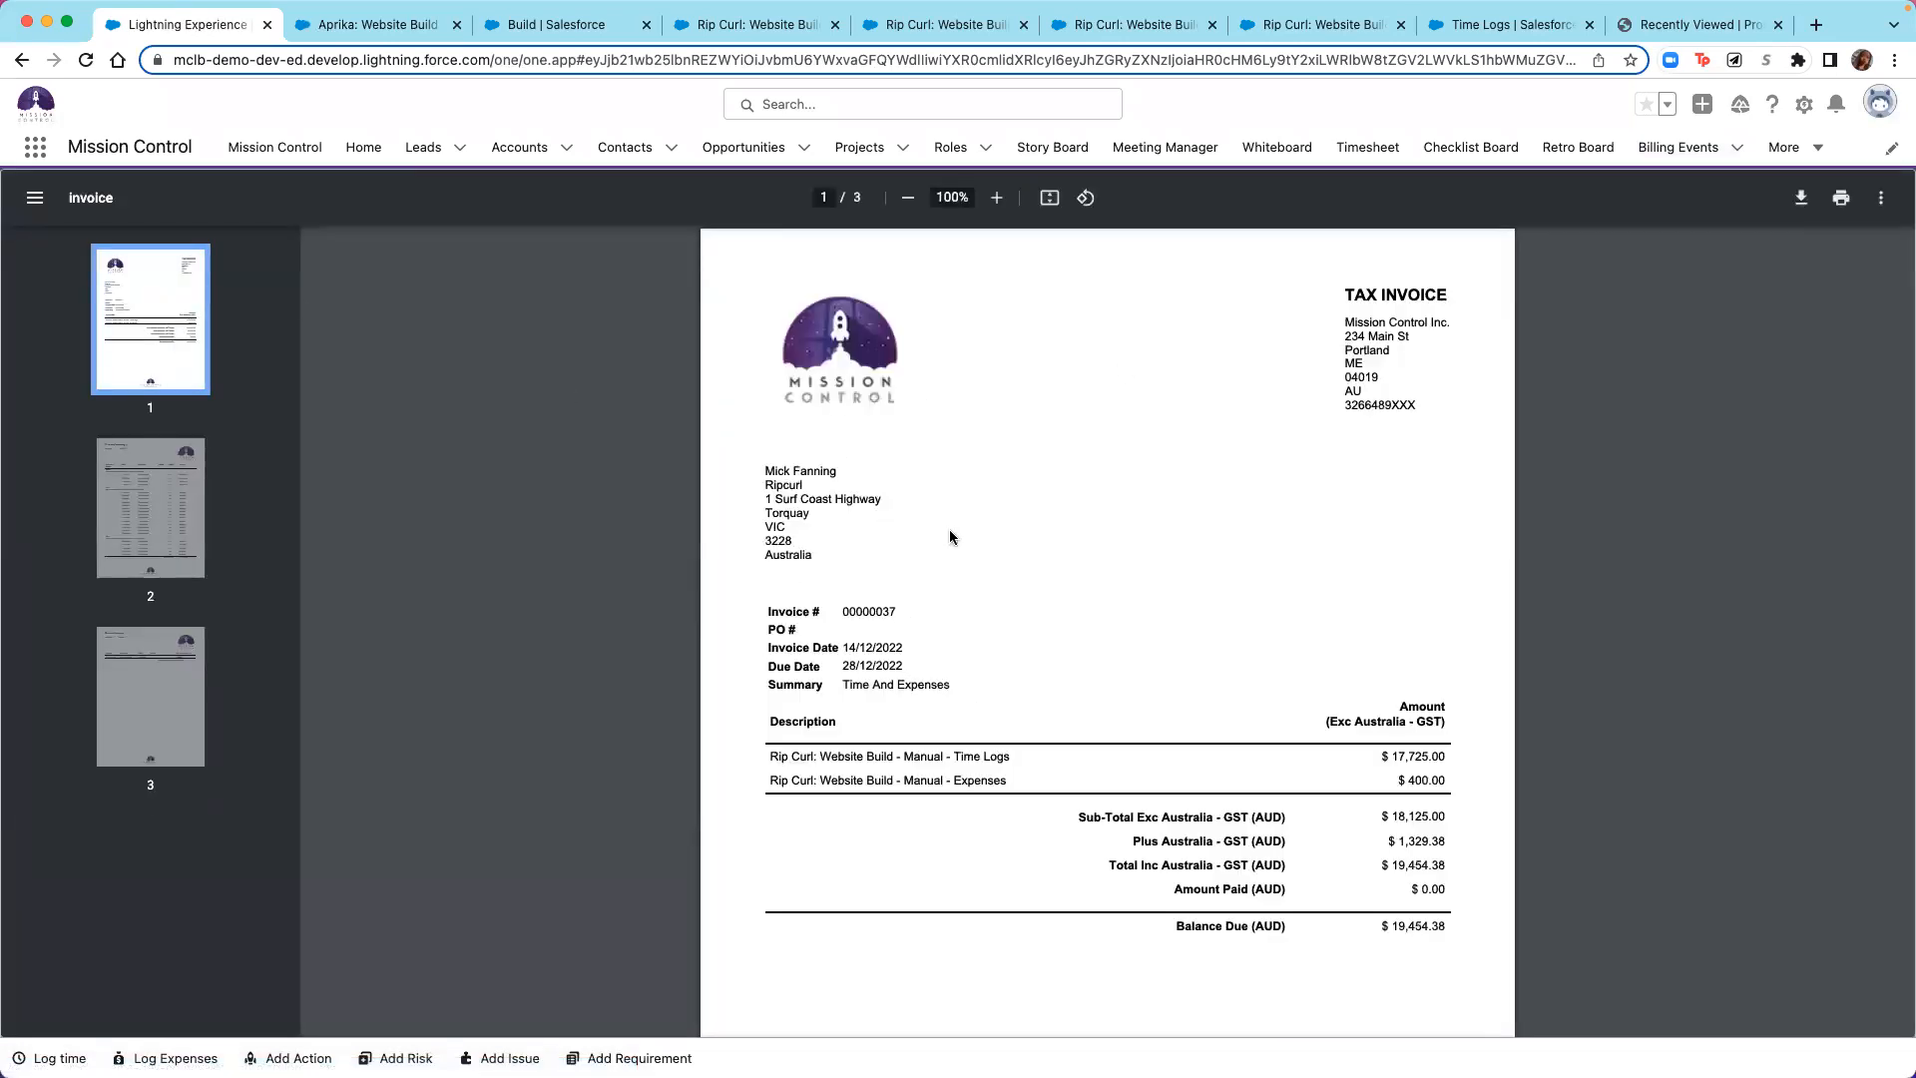
# Read through the generated tax invoice, including its line items, Time Log Summary and Expense Summary pages.
pyautogui.scroll(-1, 976, 841)
pyautogui.scroll(-1, 976, 842)
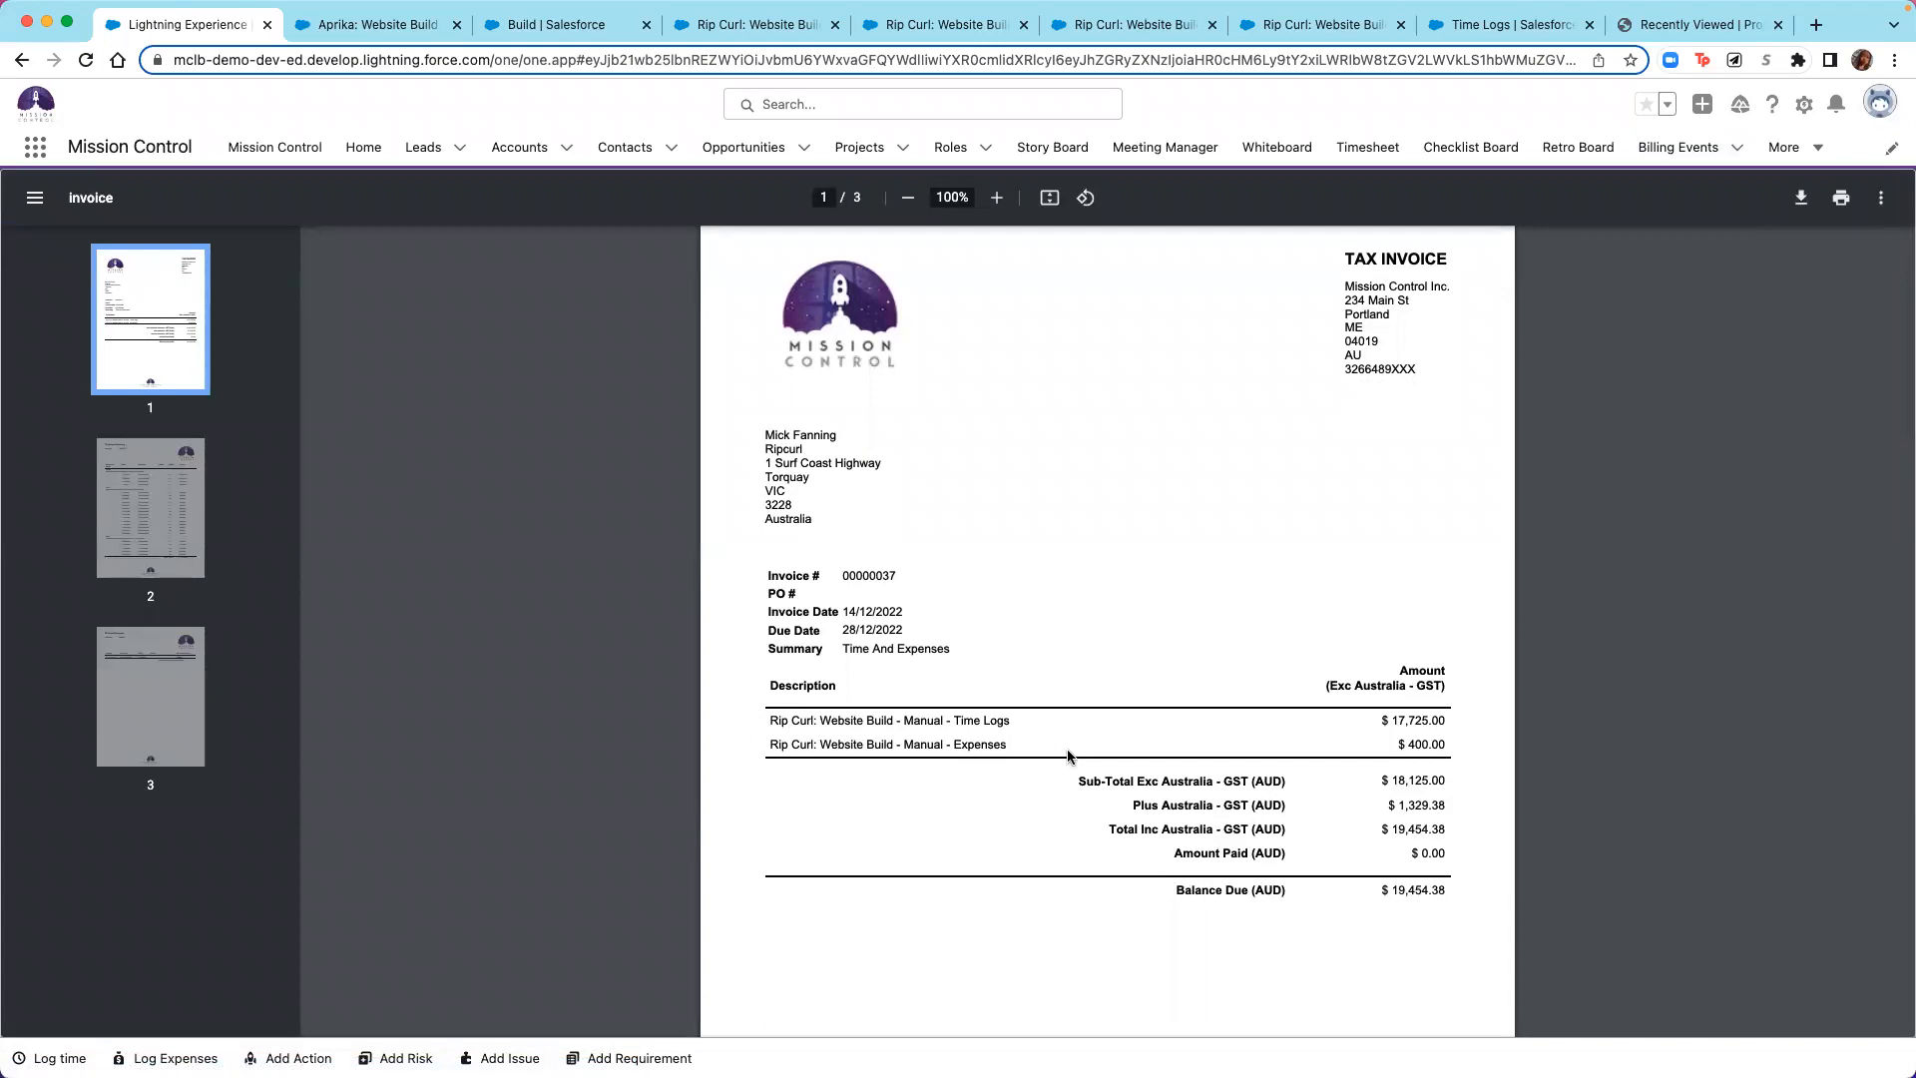
pyautogui.scroll(-2, 1027, 786)
pyautogui.scroll(-10, 1029, 793)
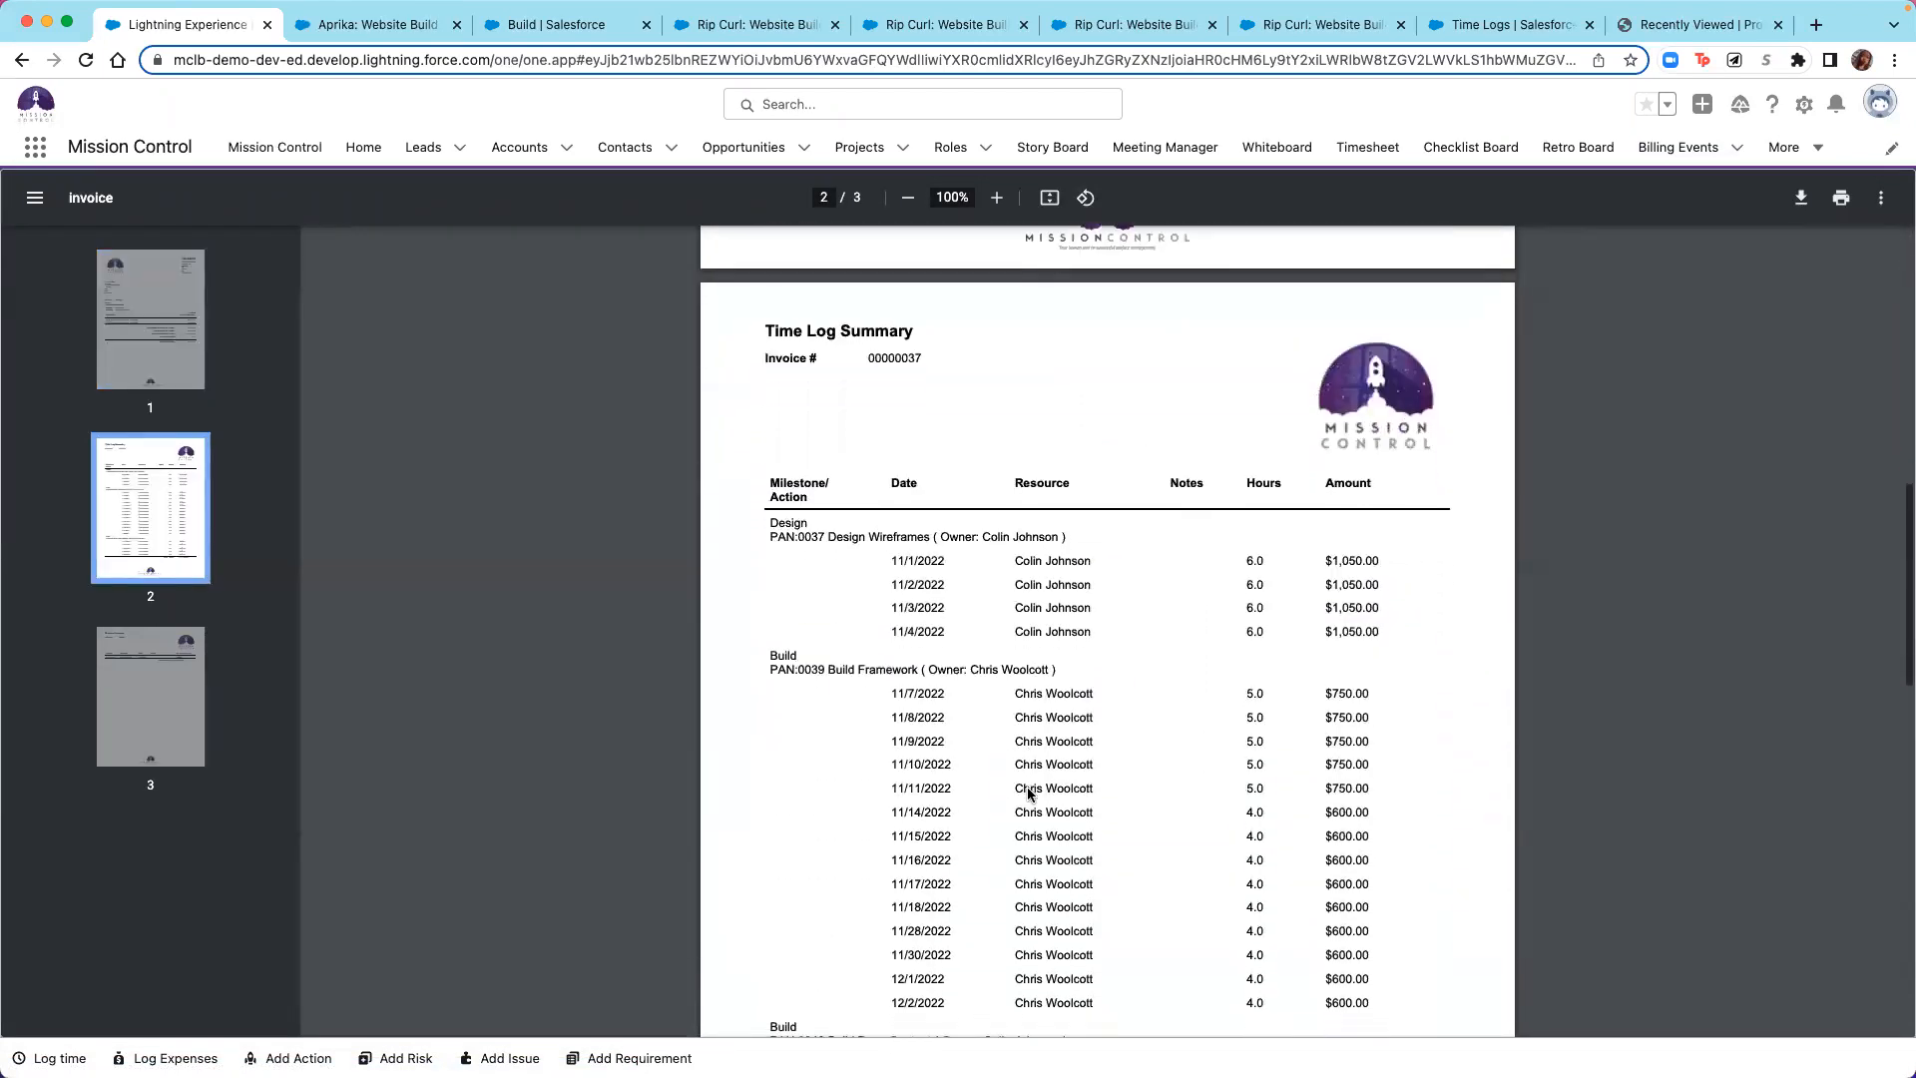
pyautogui.scroll(-1, 1029, 794)
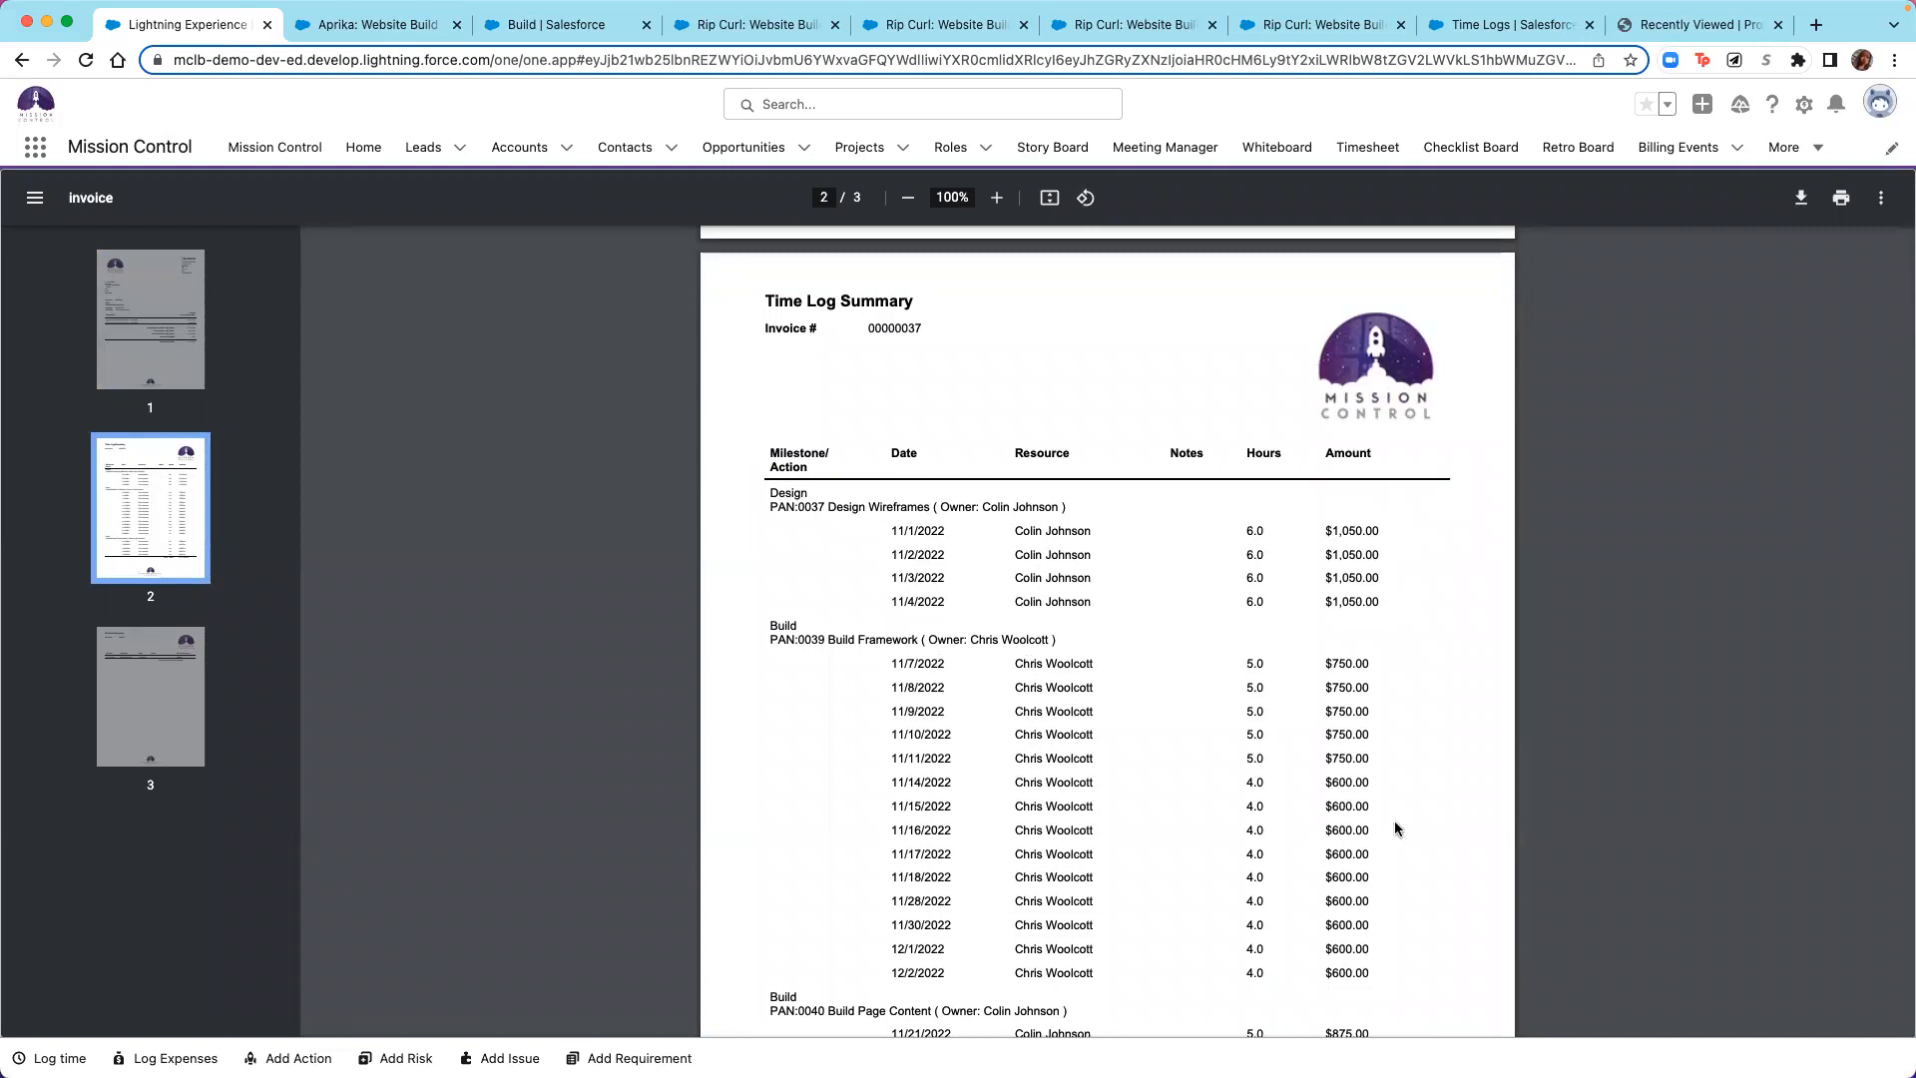
pyautogui.scroll(-3, 1396, 827)
pyautogui.scroll(-5, 1395, 826)
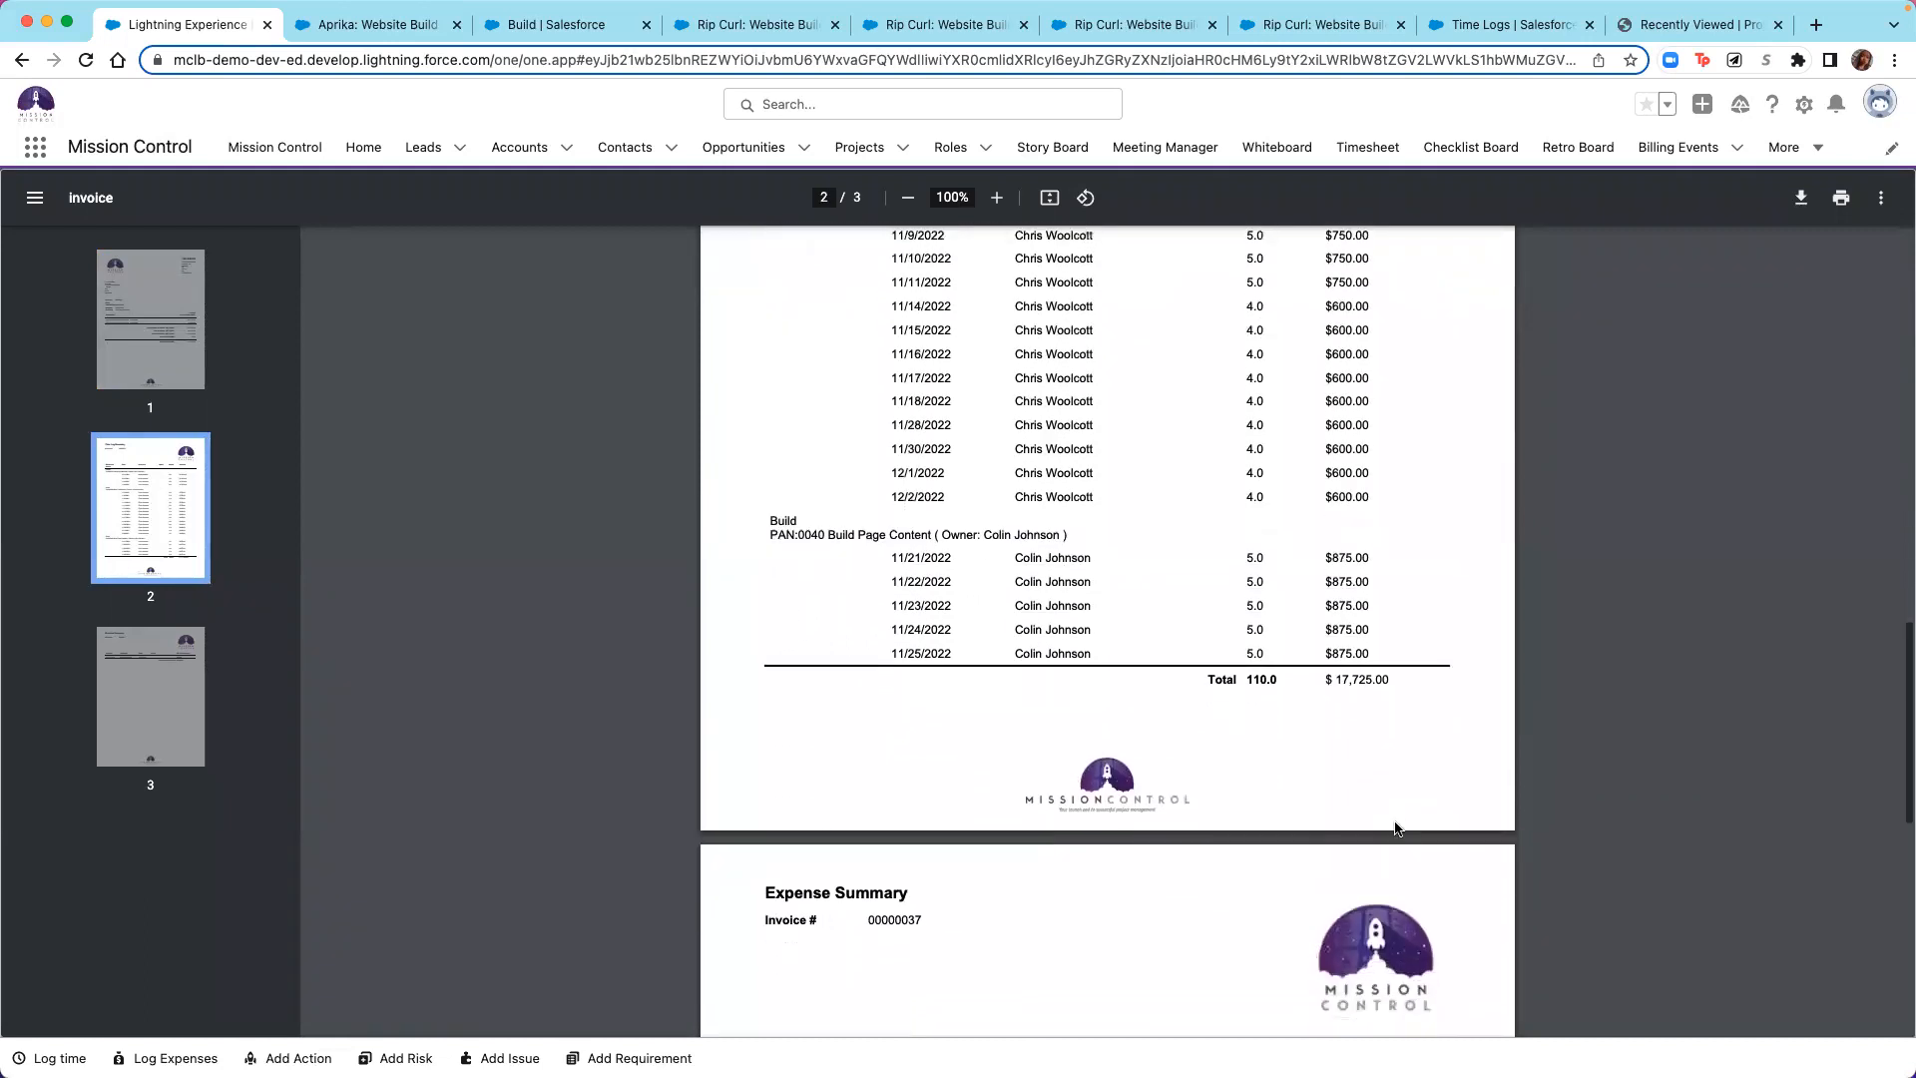
pyautogui.scroll(-1, 1395, 827)
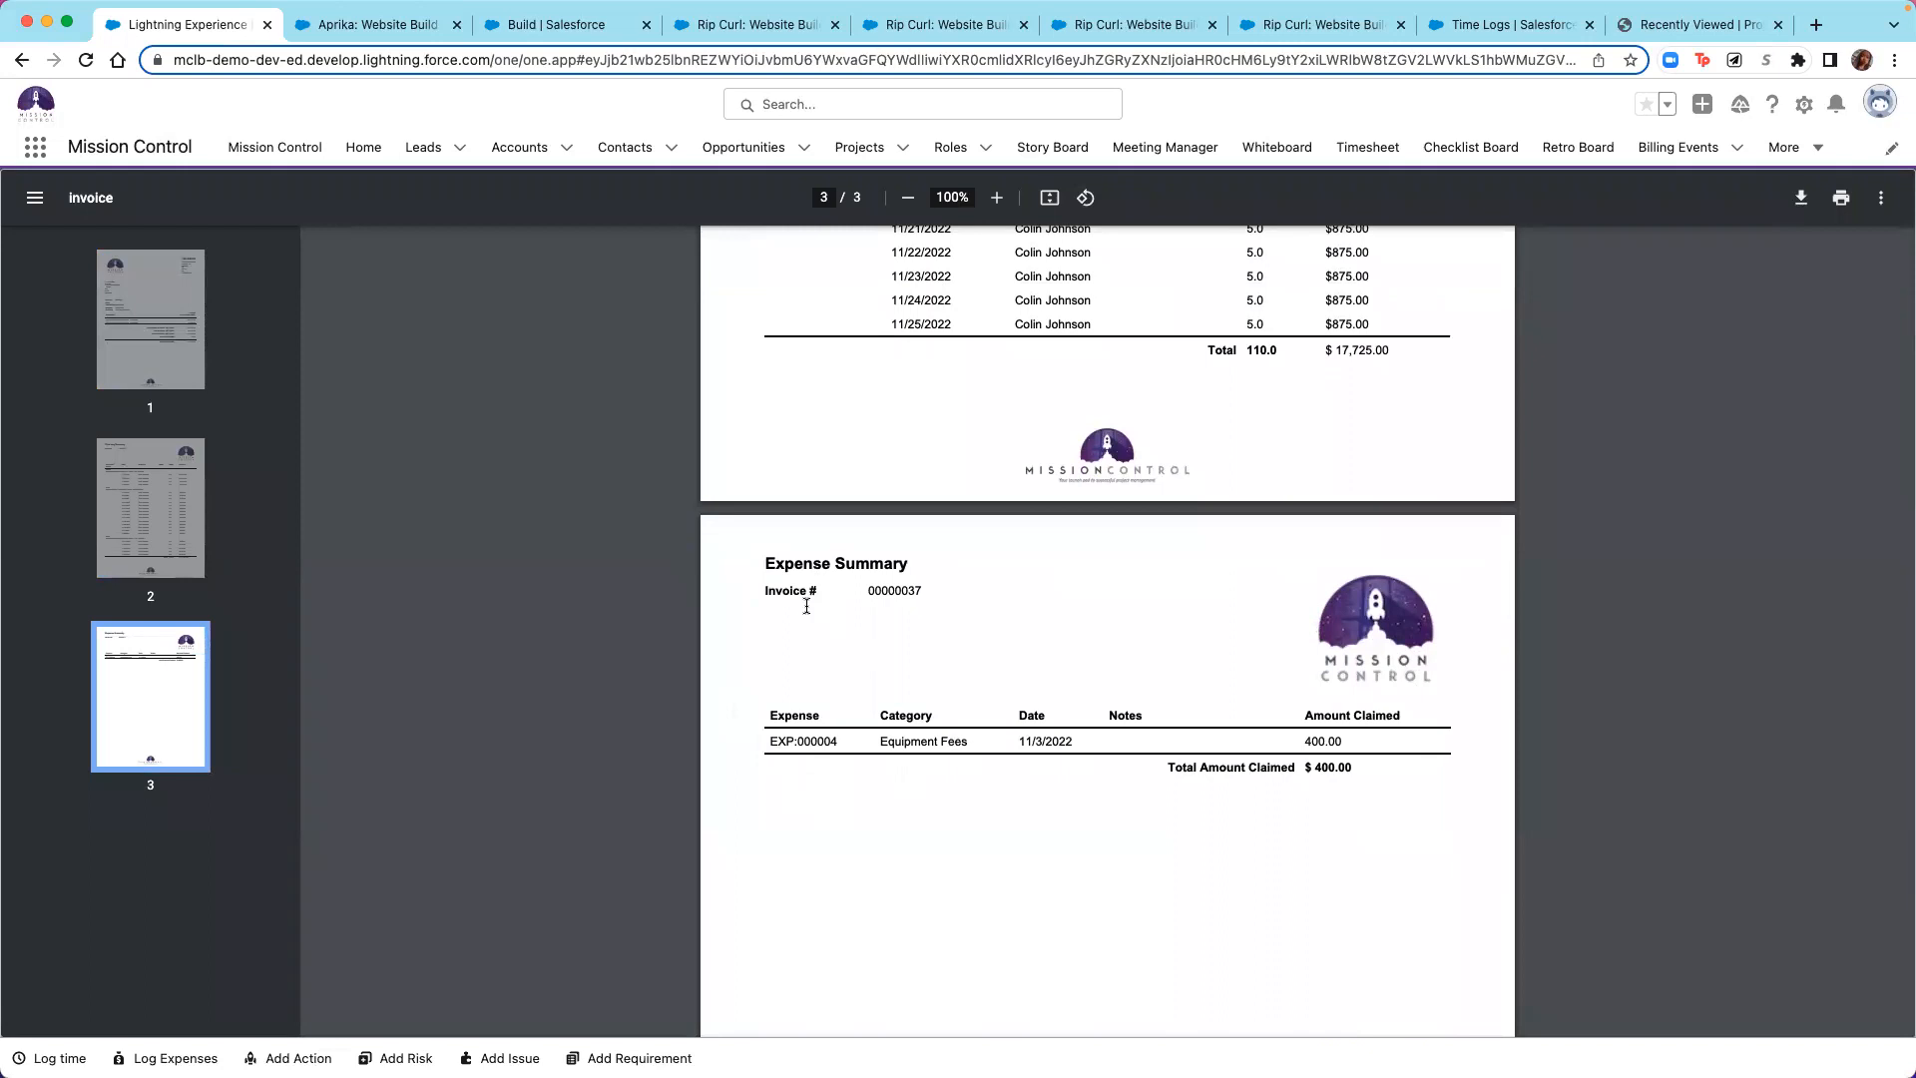
pyautogui.scroll(-2, 1004, 814)
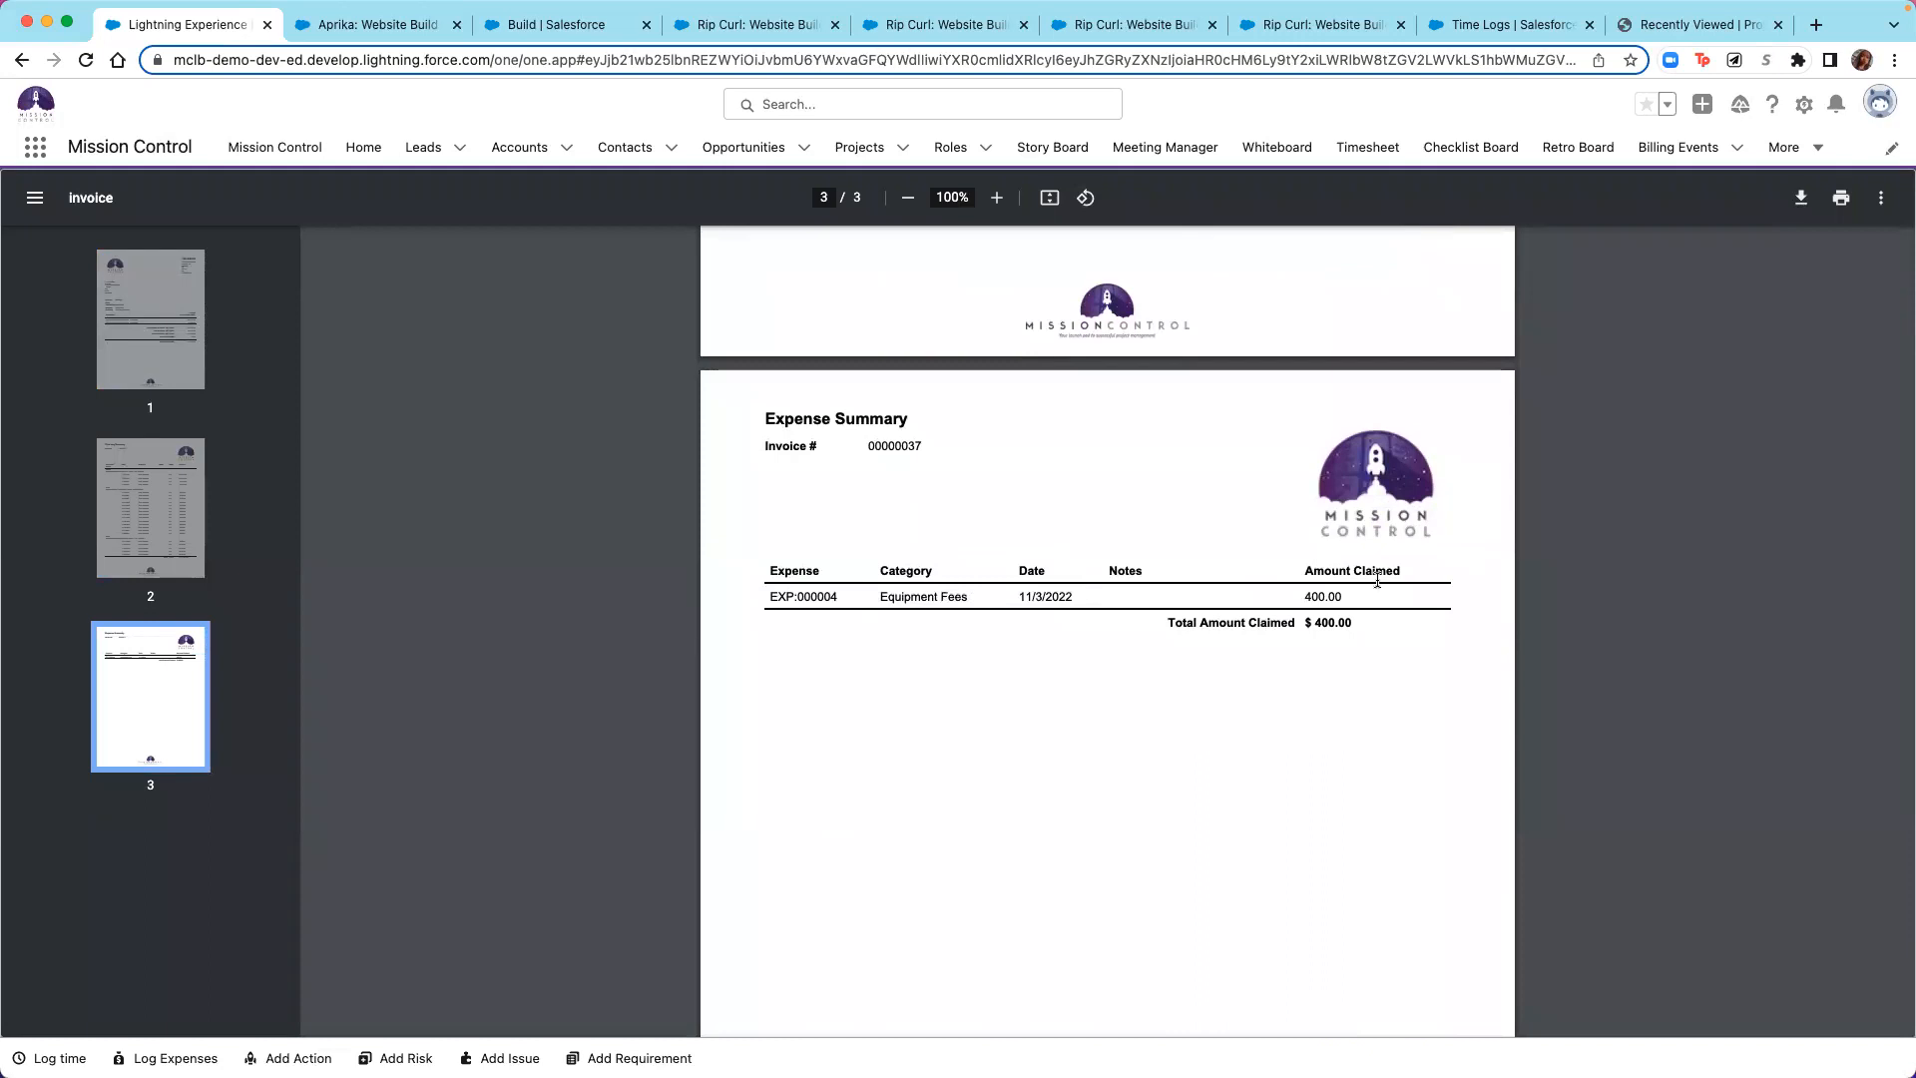
pyautogui.scroll(-3, 1368, 740)
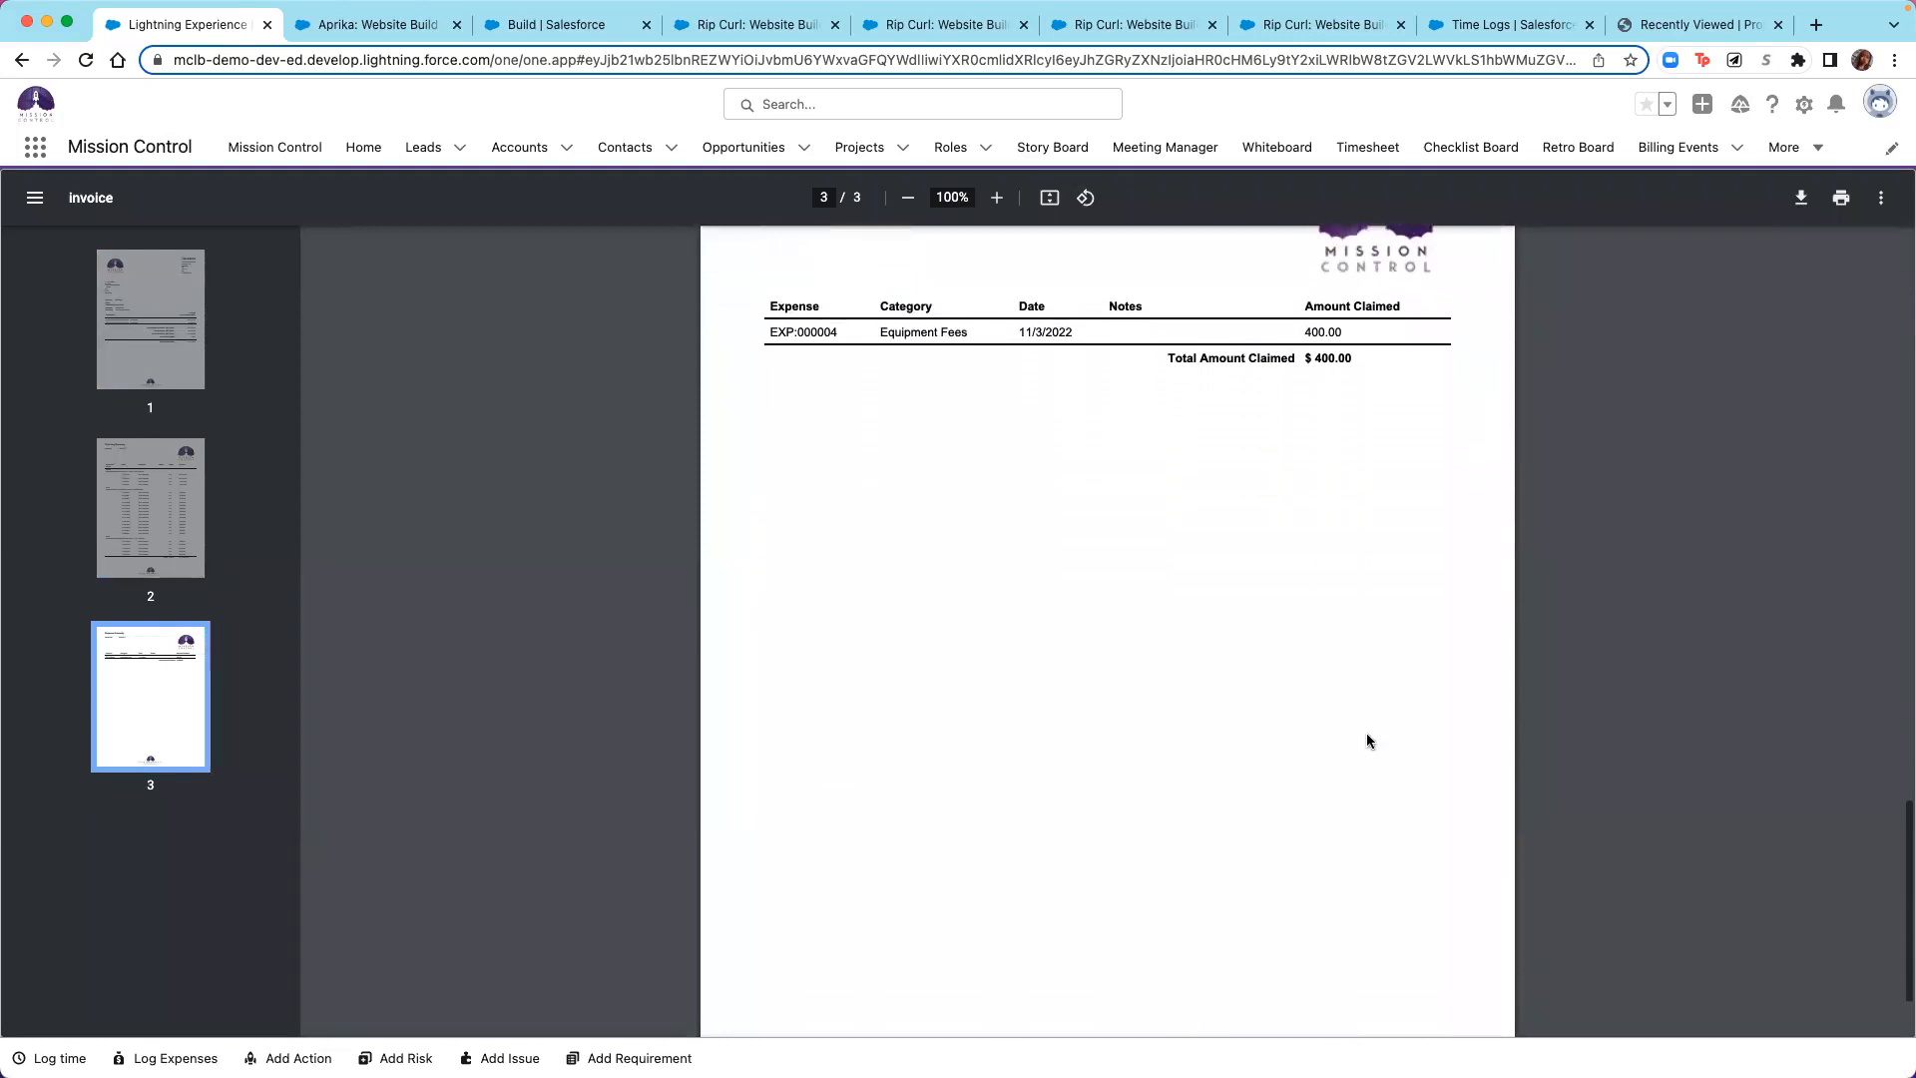
pyautogui.scroll(6, 1368, 740)
pyautogui.scroll(1, 1367, 741)
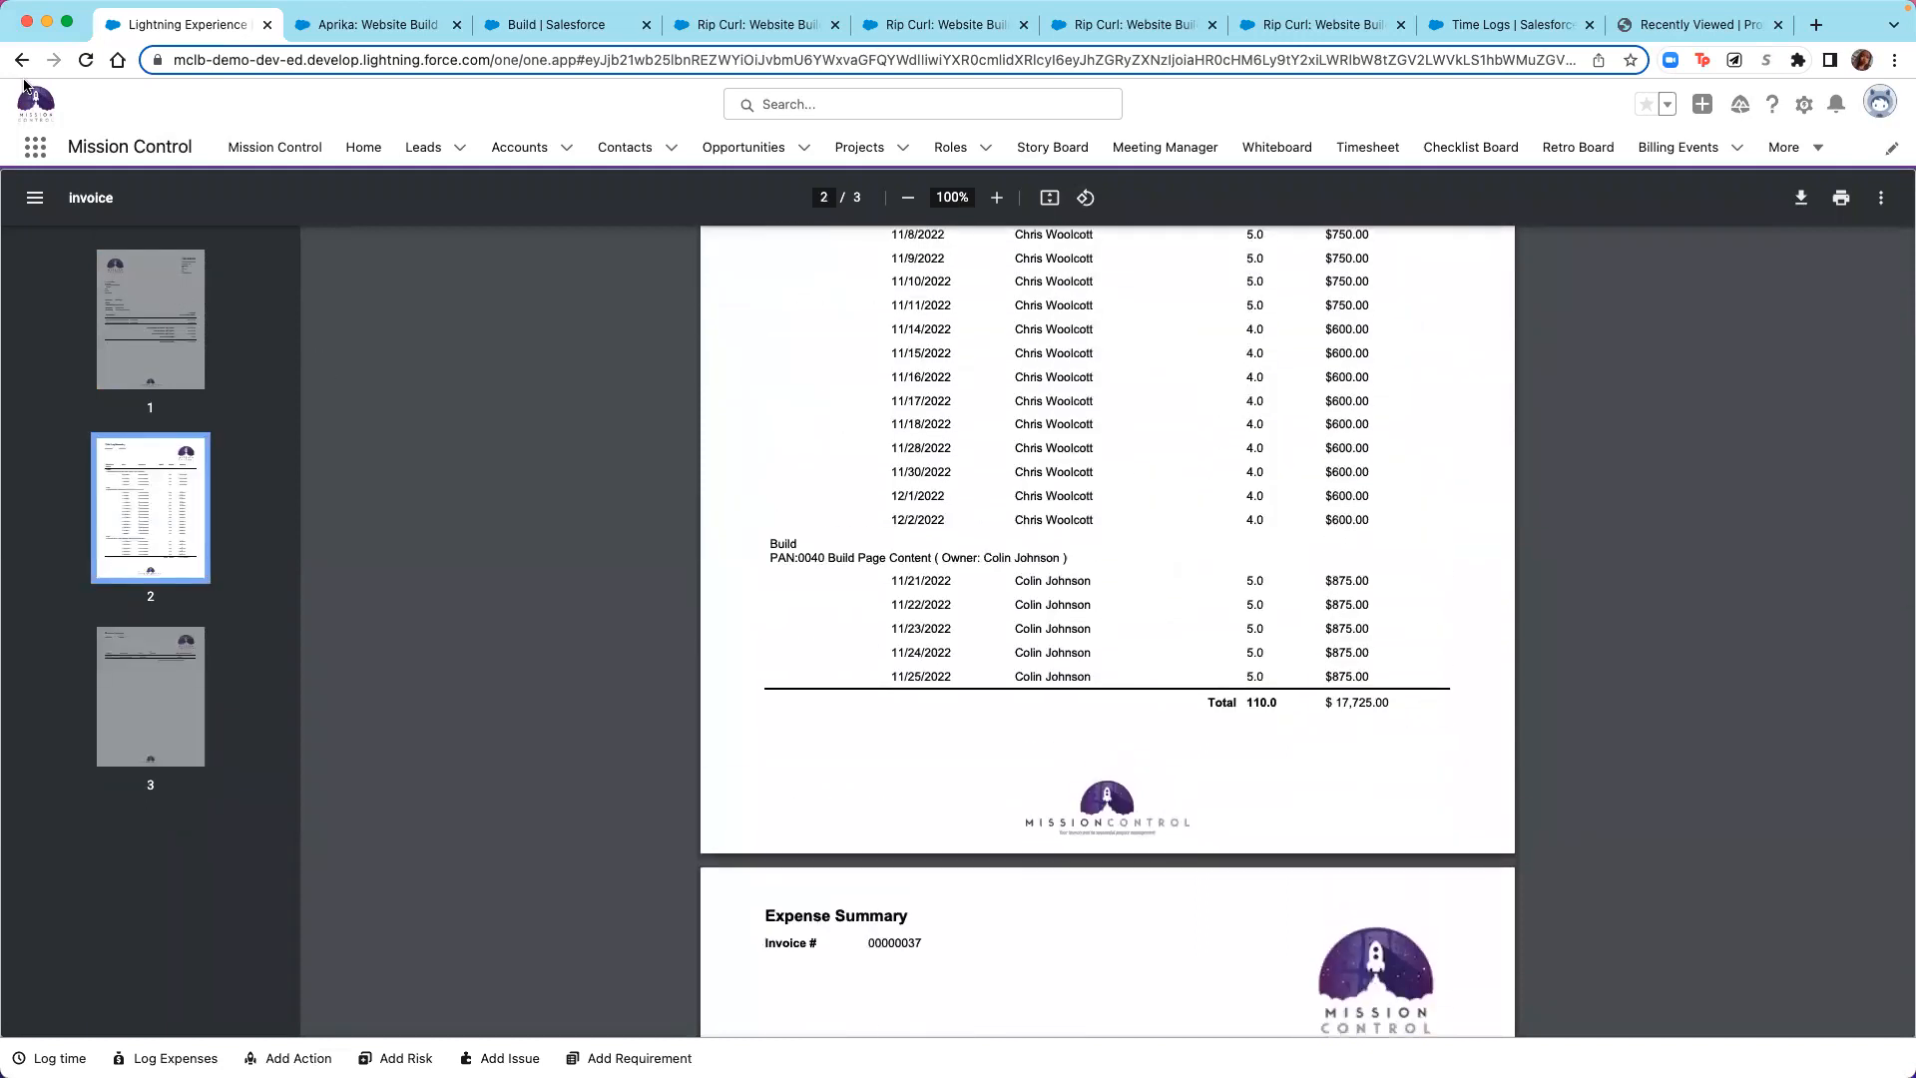
# Return to the billing event record and compose an email from the Billing Event Notification - Client template, overwriting the current email body.
pyautogui.click(22, 62)
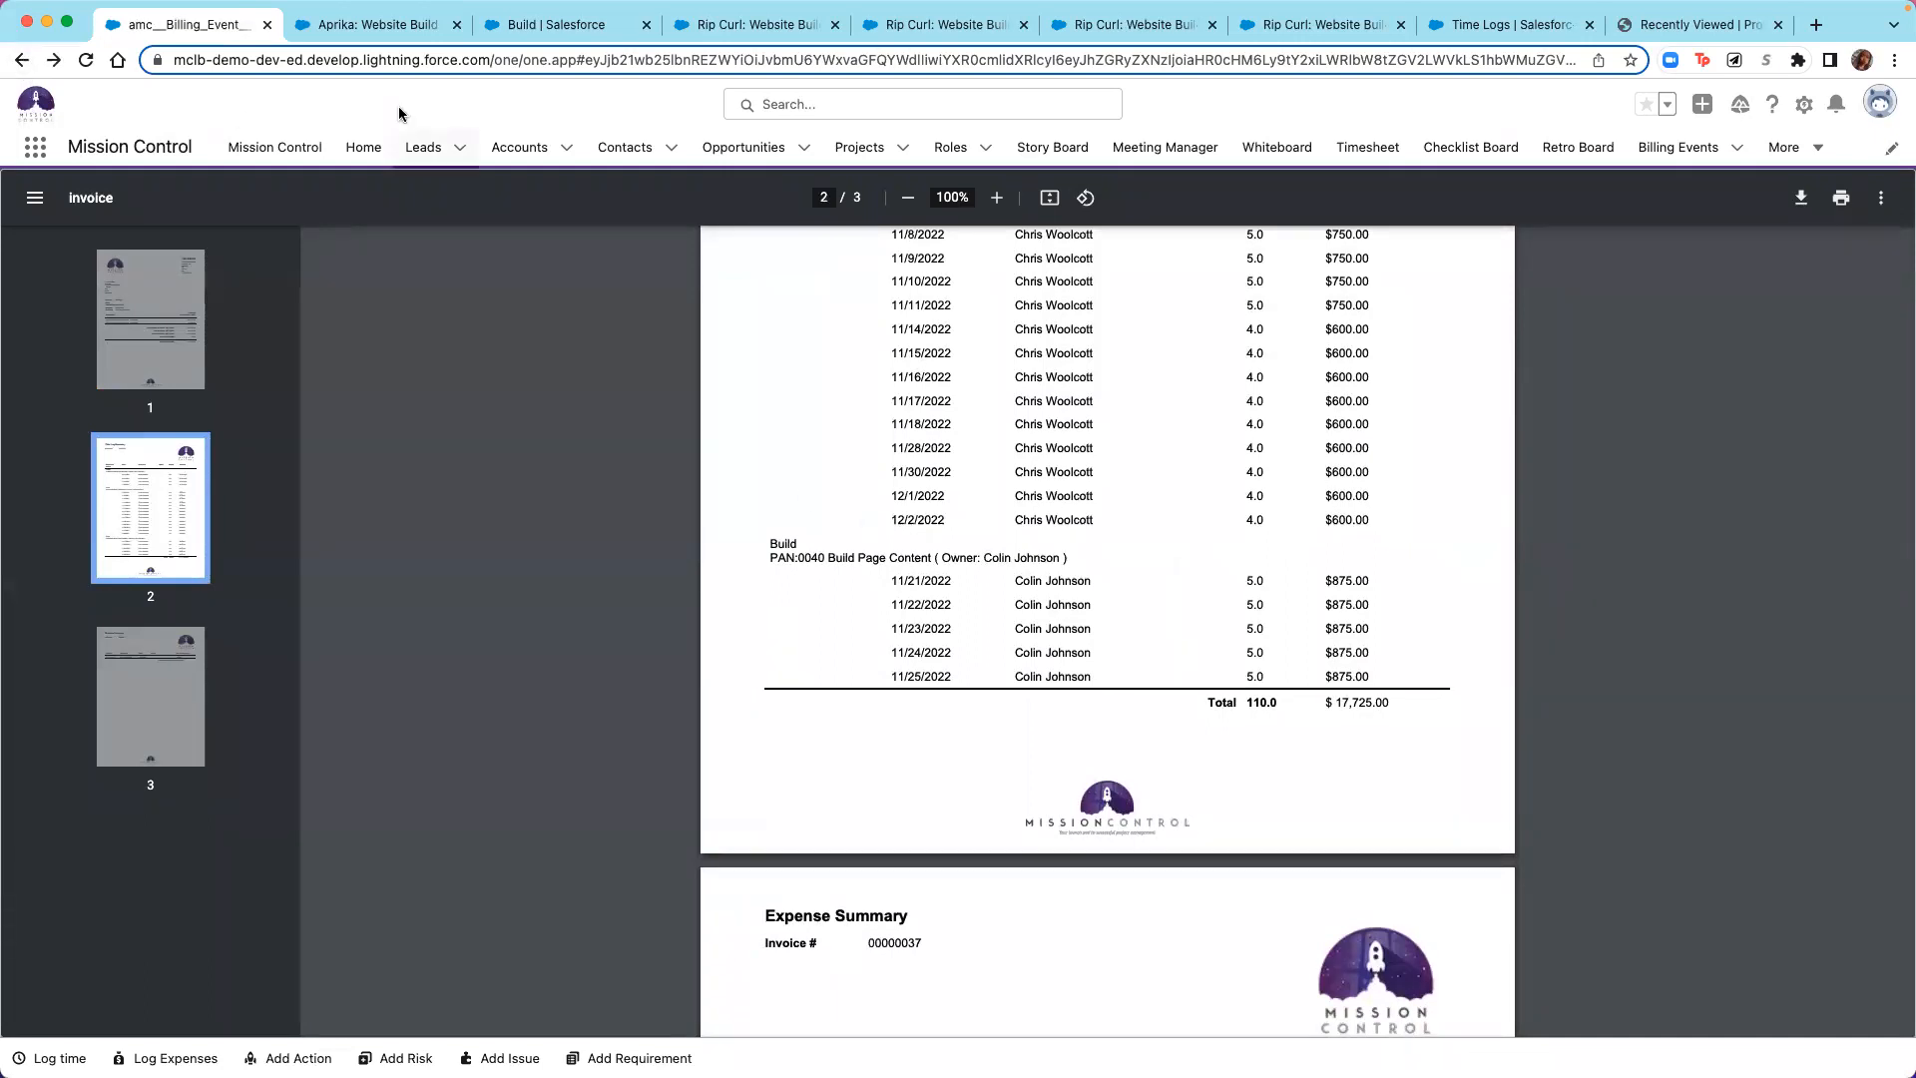
pyautogui.click(22, 60)
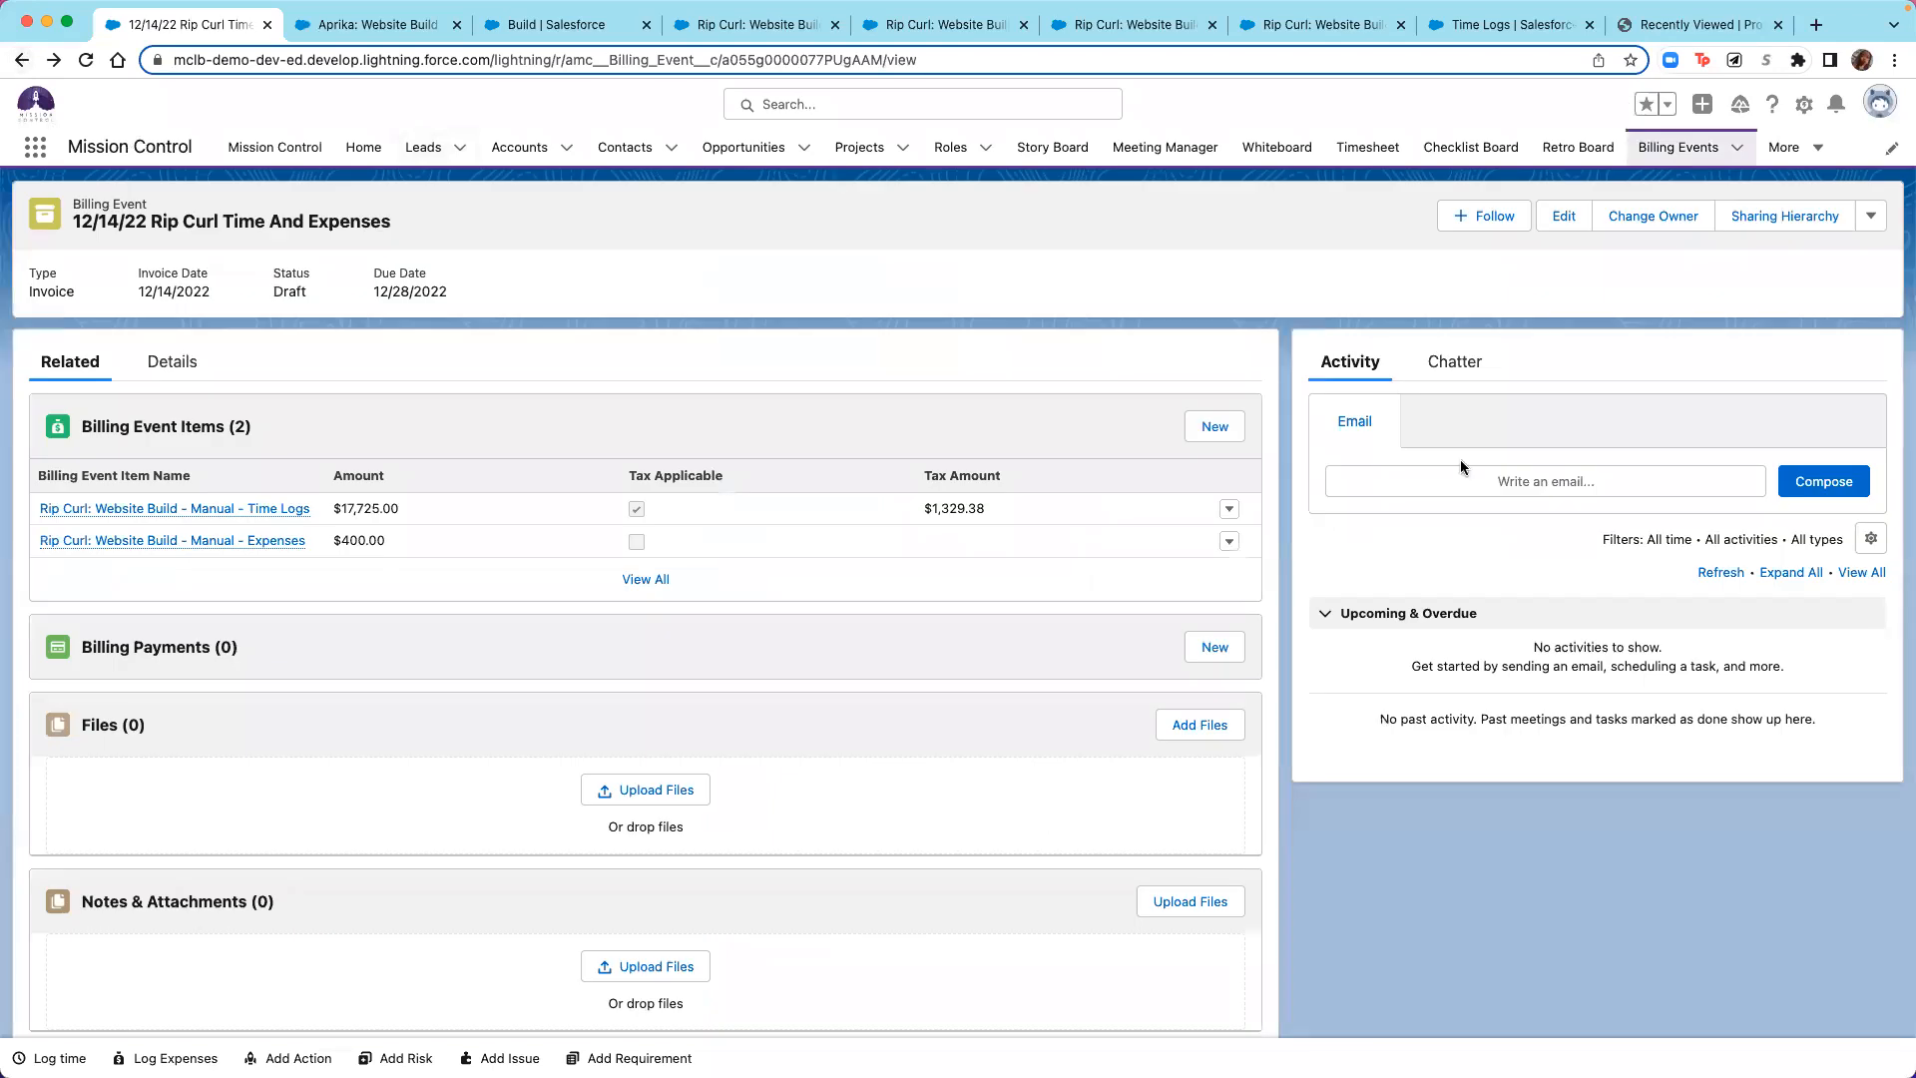
pyautogui.click(1368, 469)
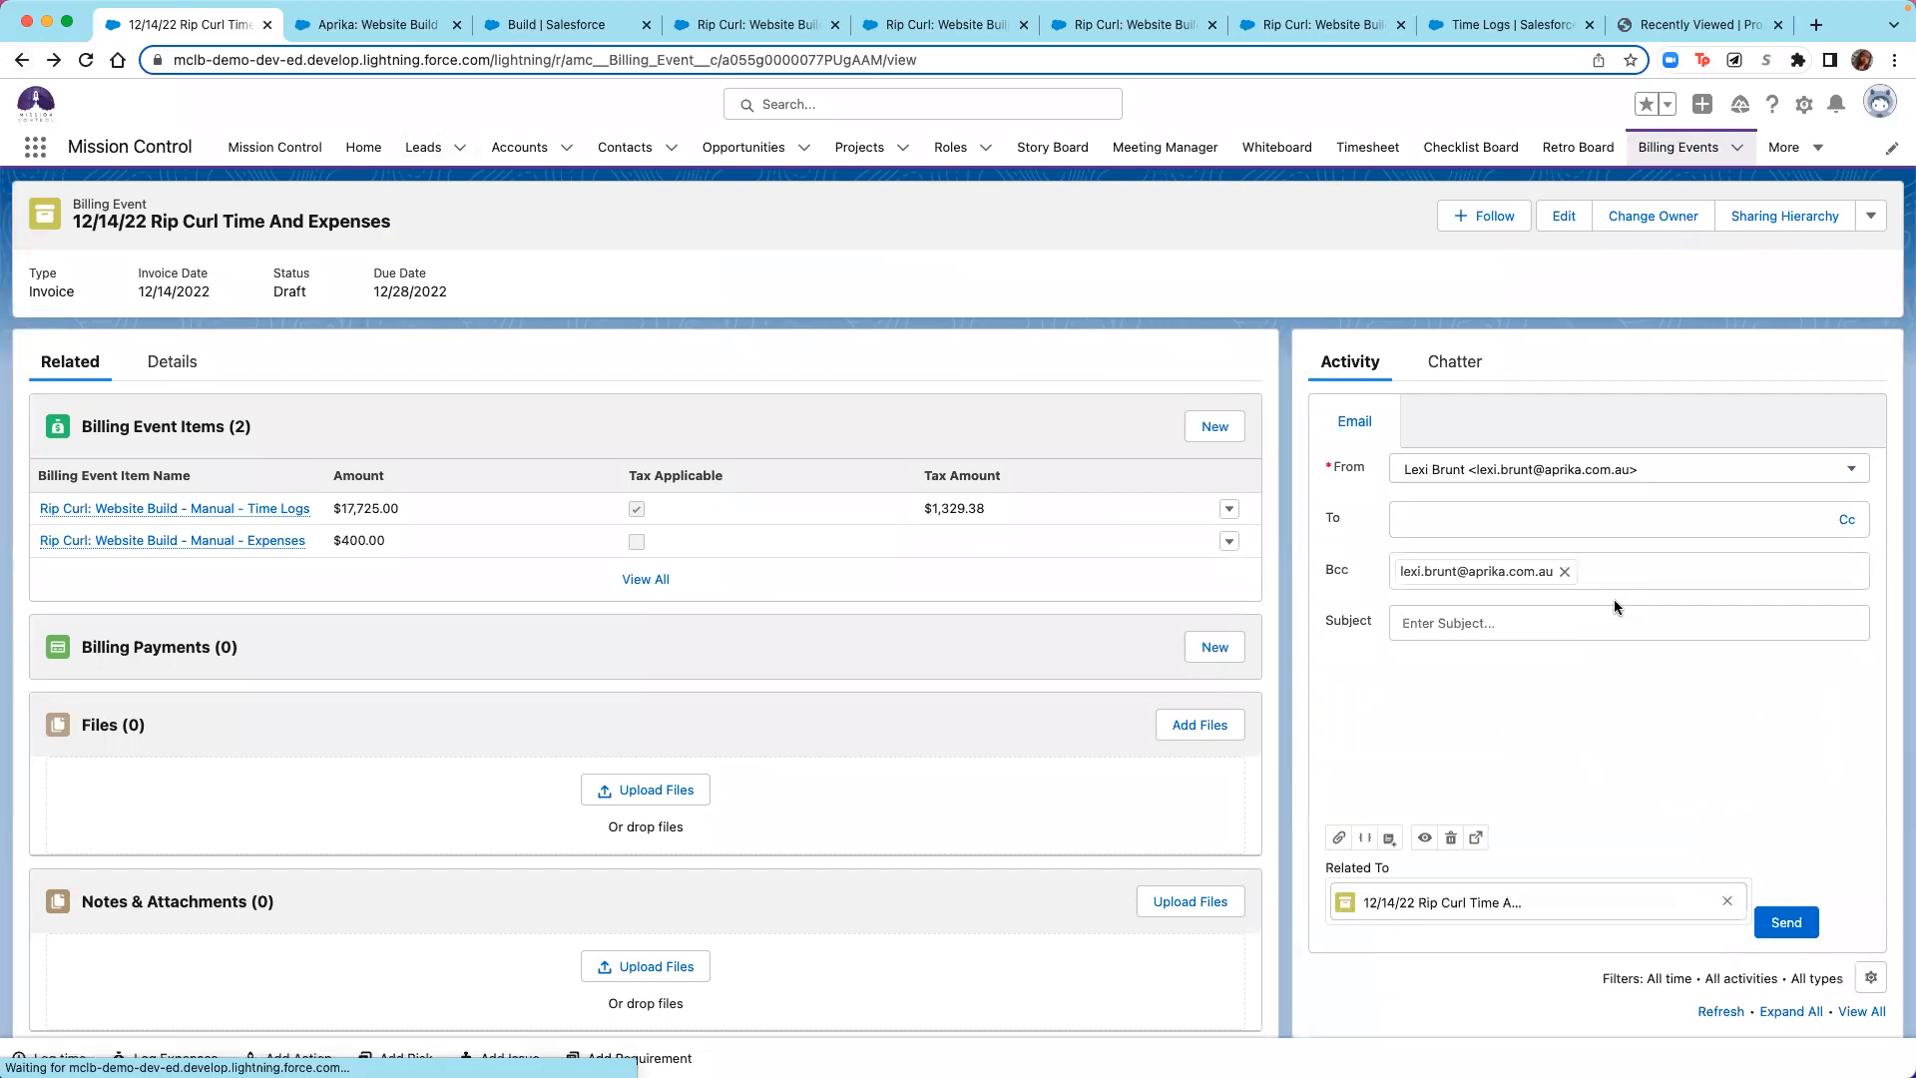
pyautogui.scroll(-1, 1607, 679)
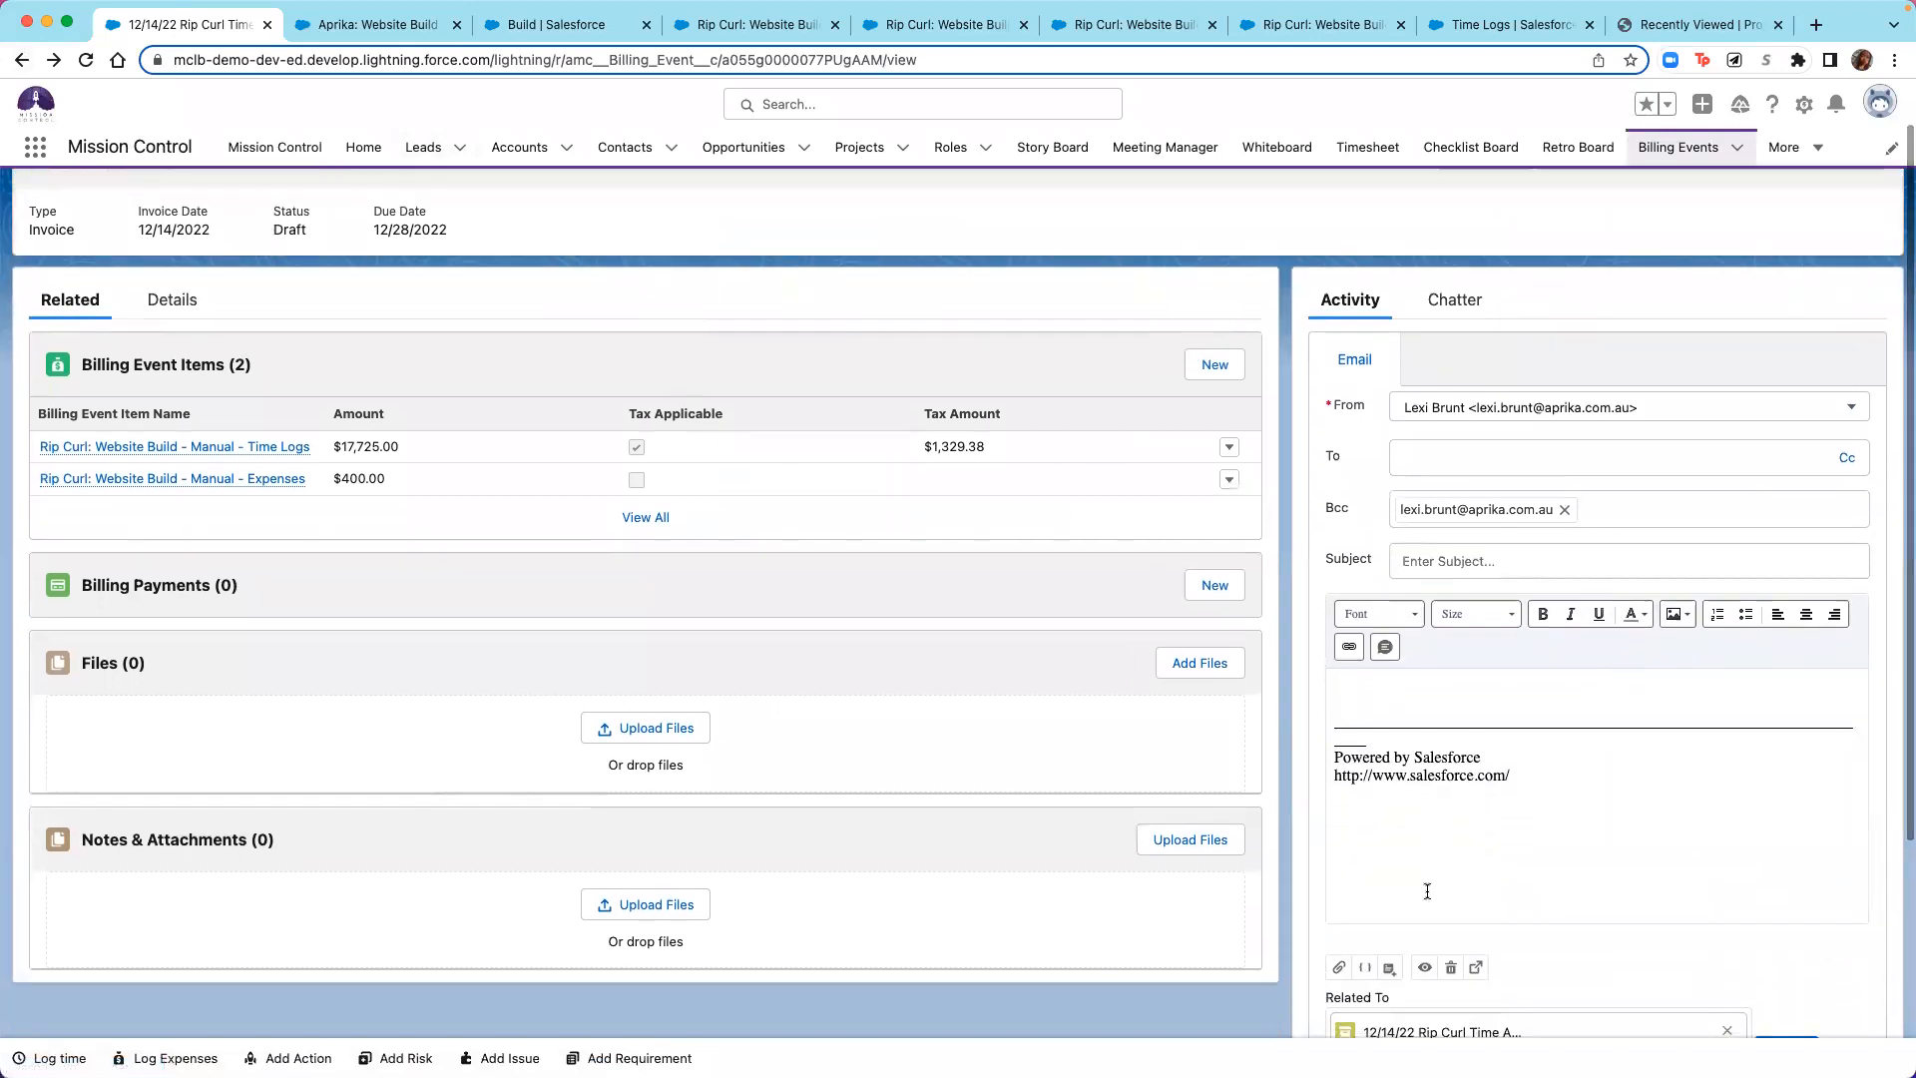
pyautogui.click(1389, 968)
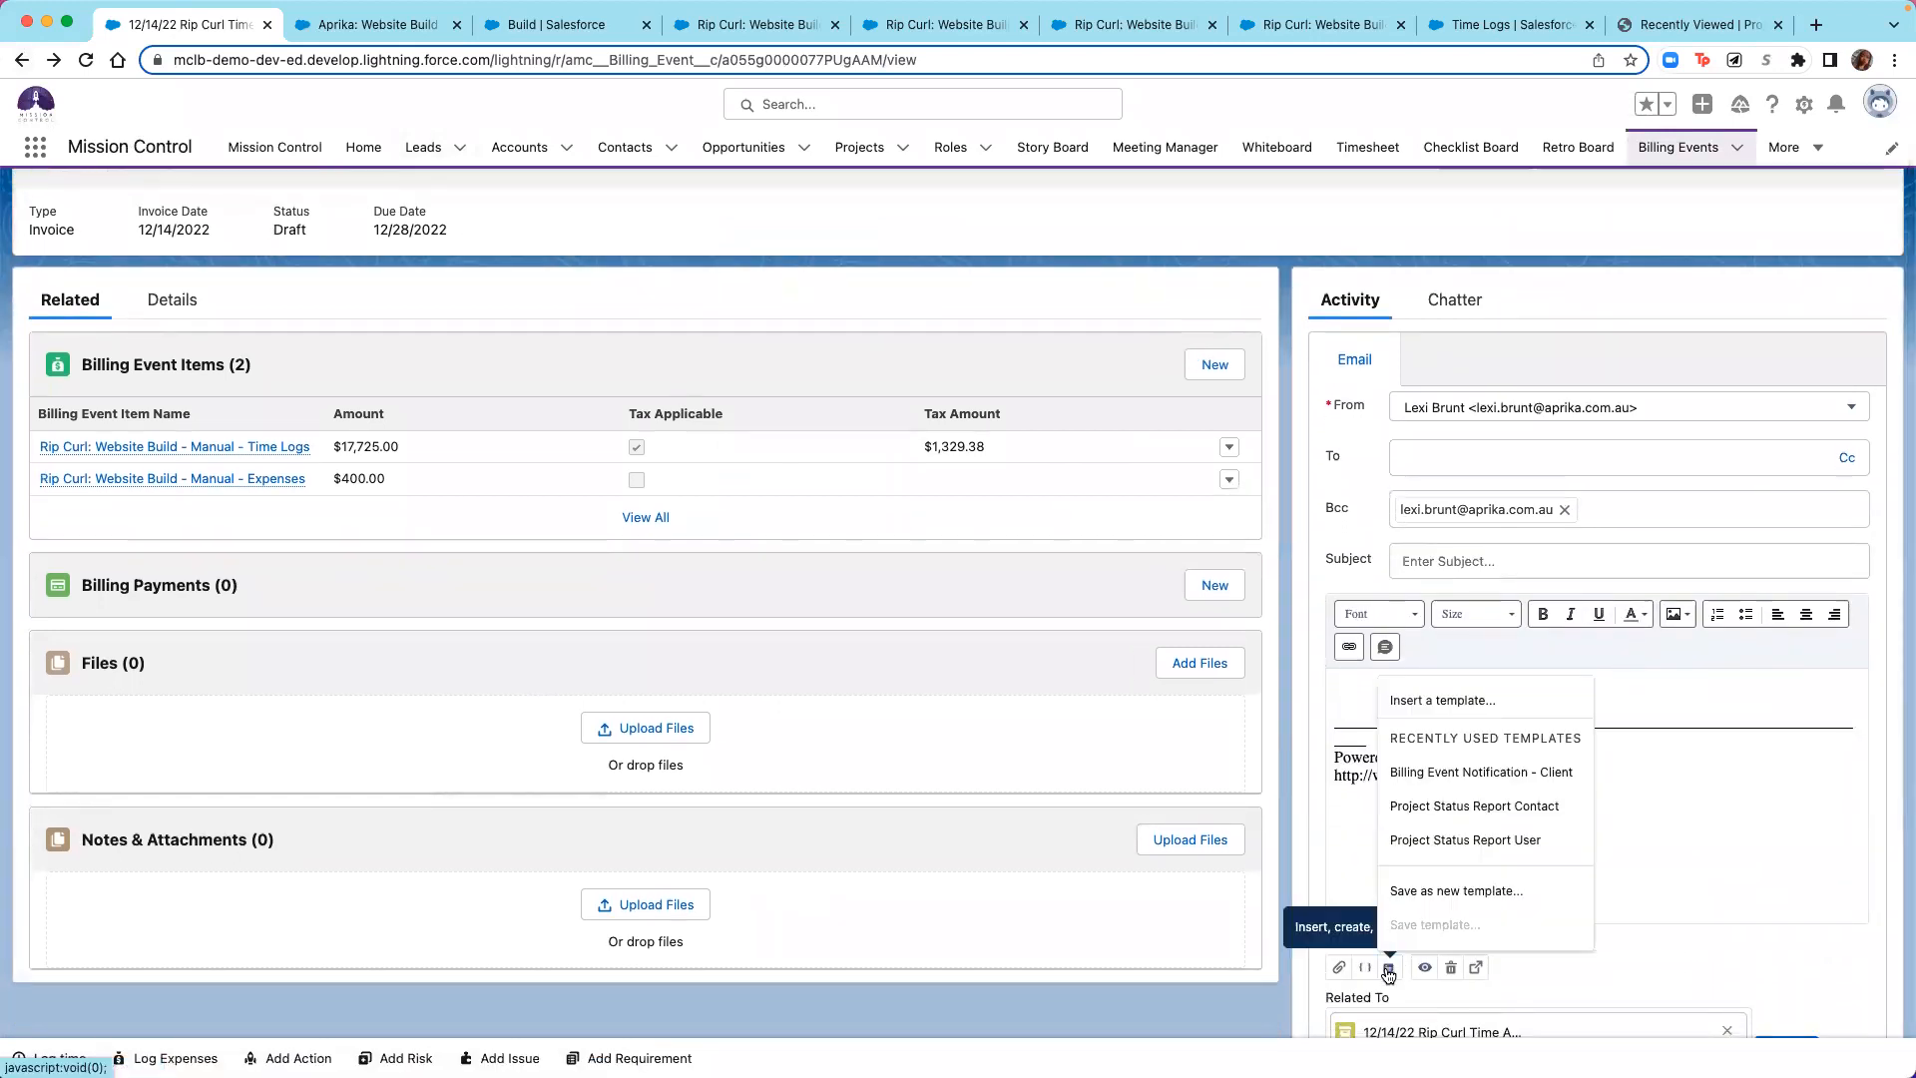
pyautogui.click(1394, 775)
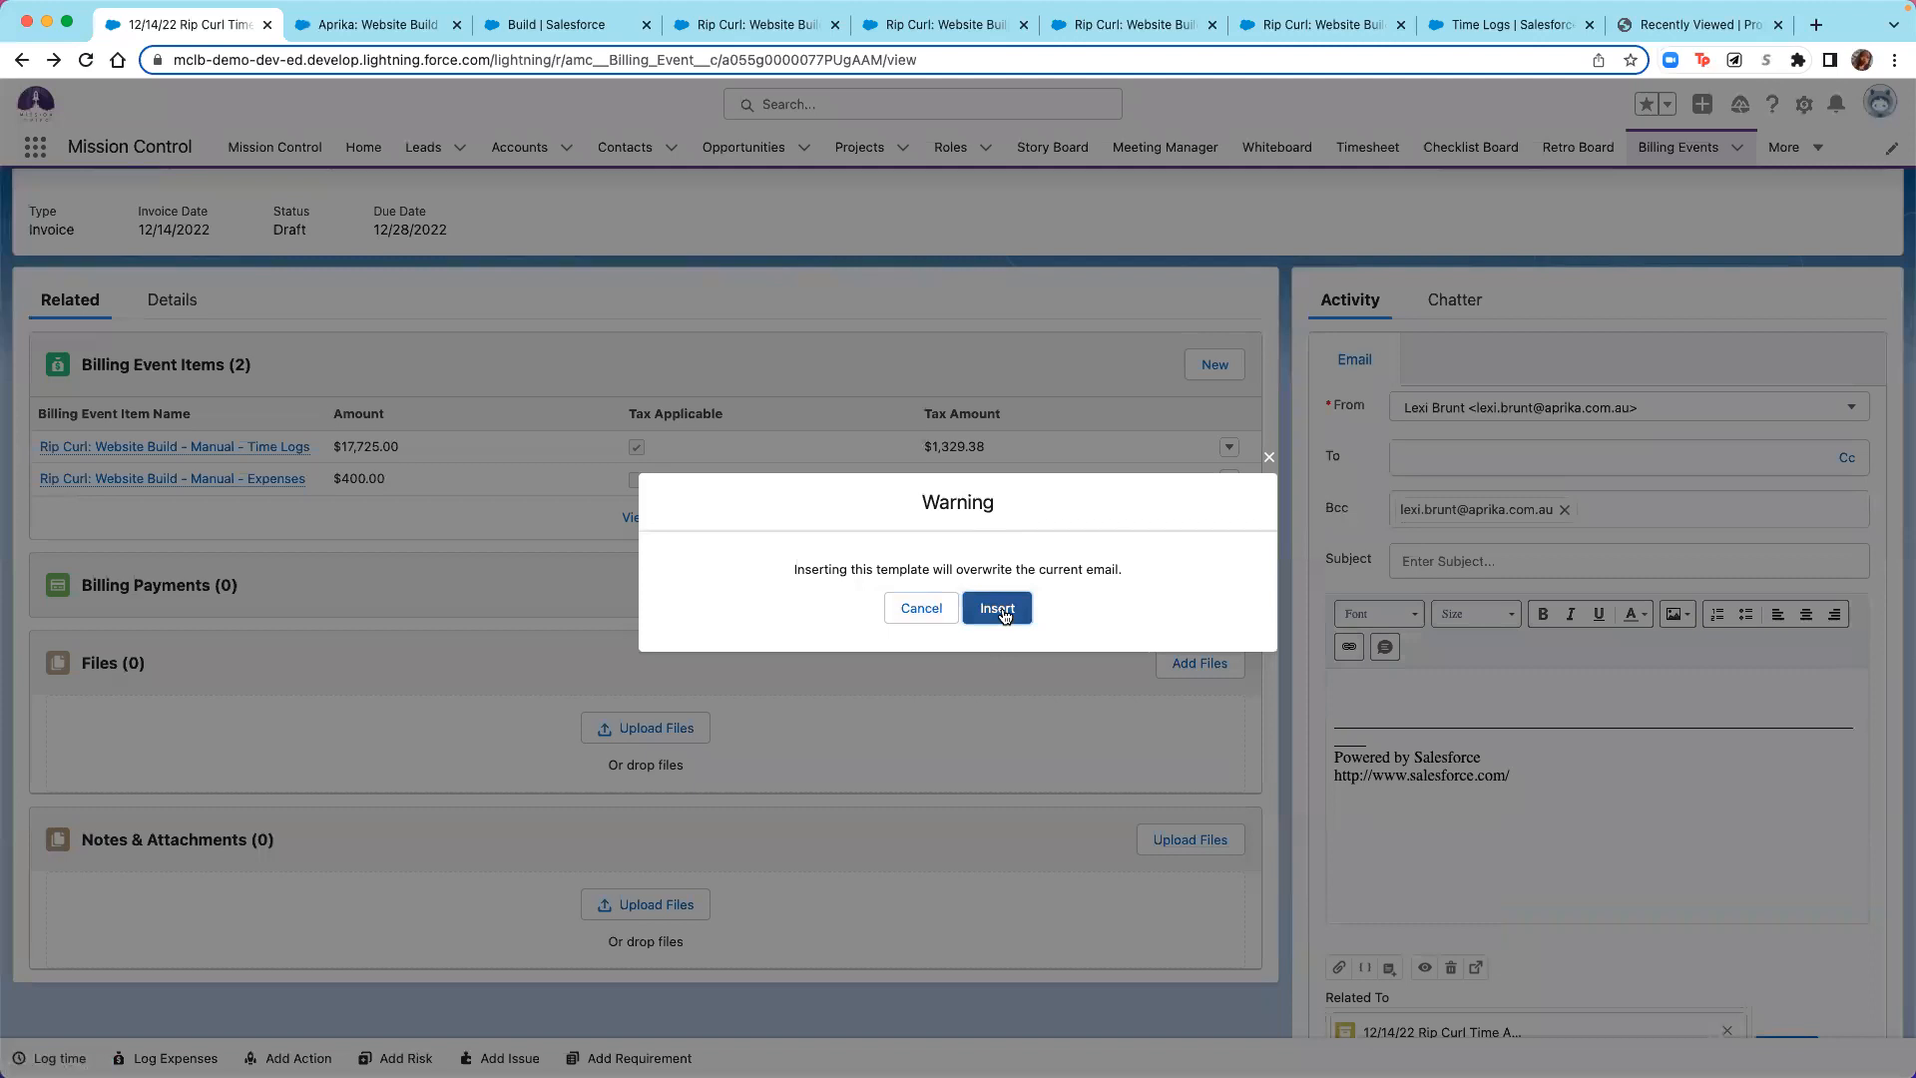
pyautogui.click(991, 604)
# Review the drafted email's subject, invoice summary and PDF link, and return to the billing event's field details.
pyautogui.scroll(3, 1608, 393)
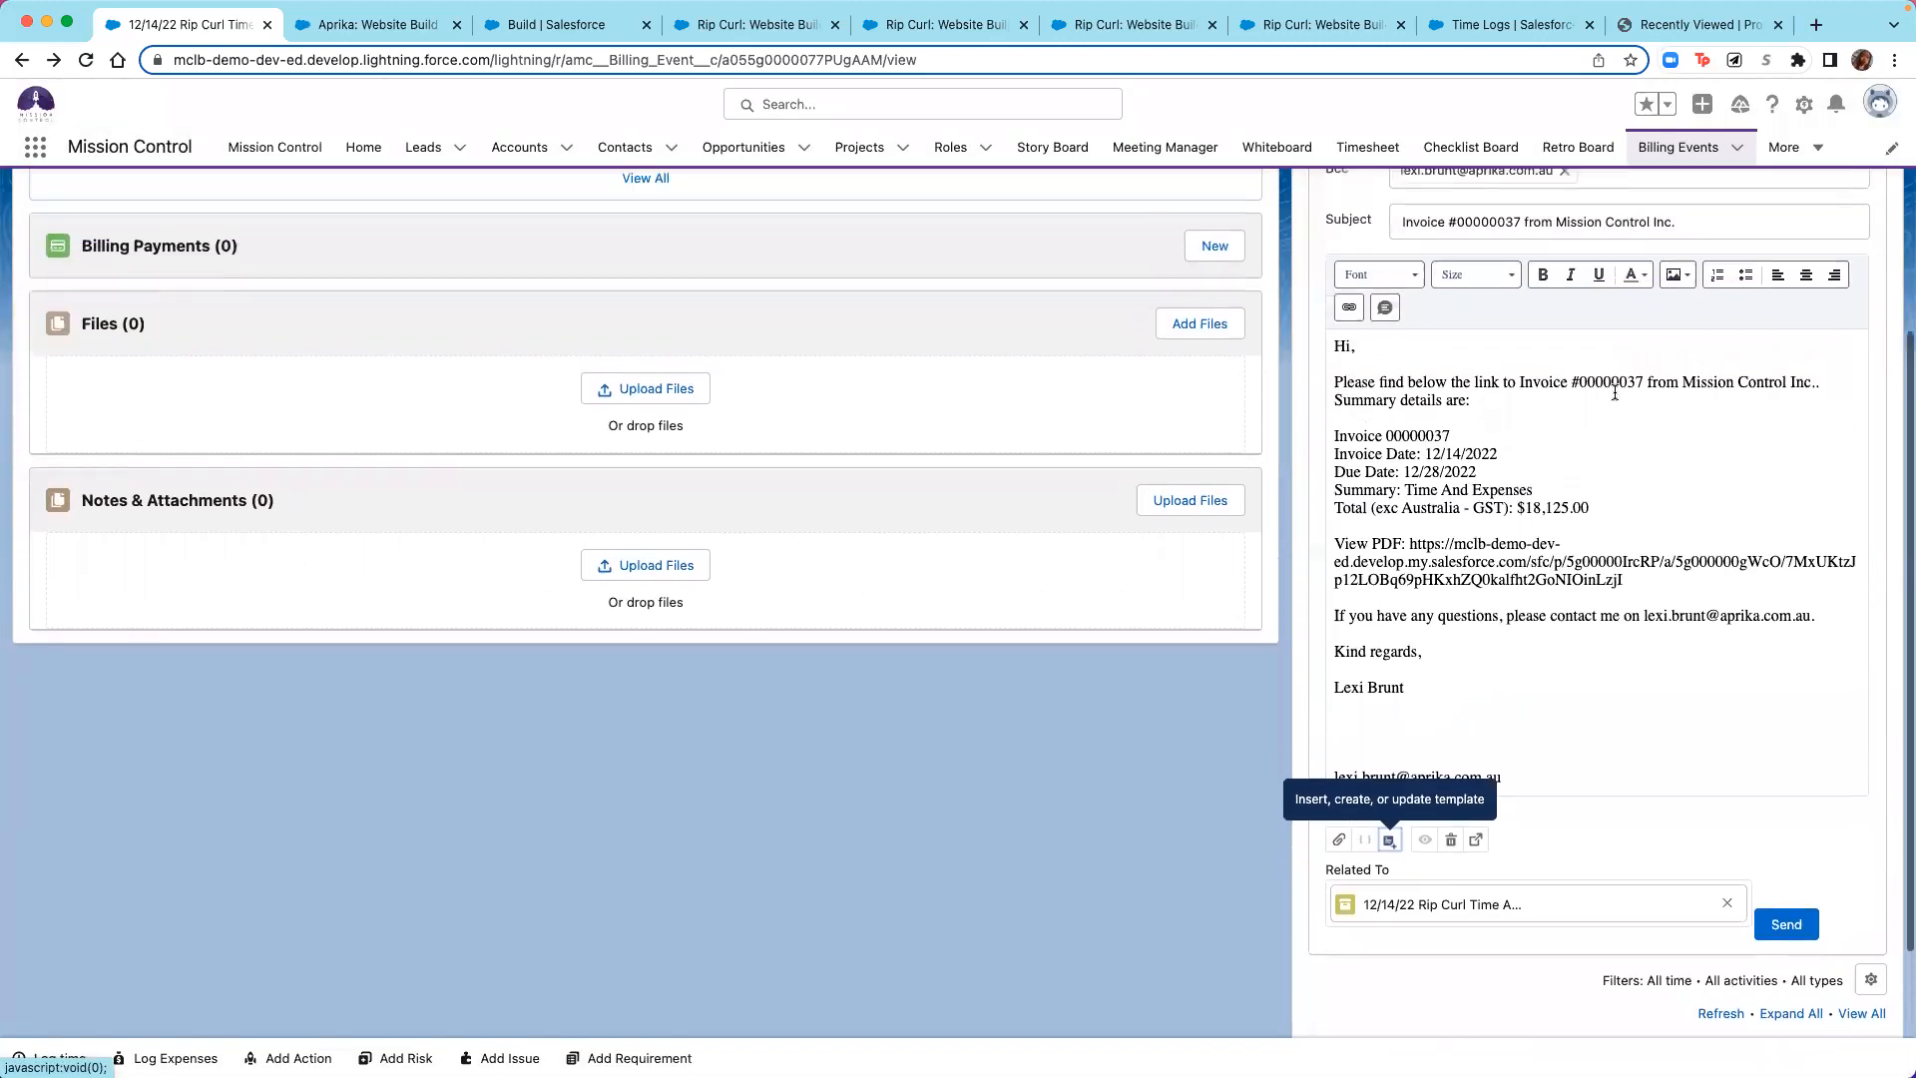
pyautogui.scroll(1, 1570, 407)
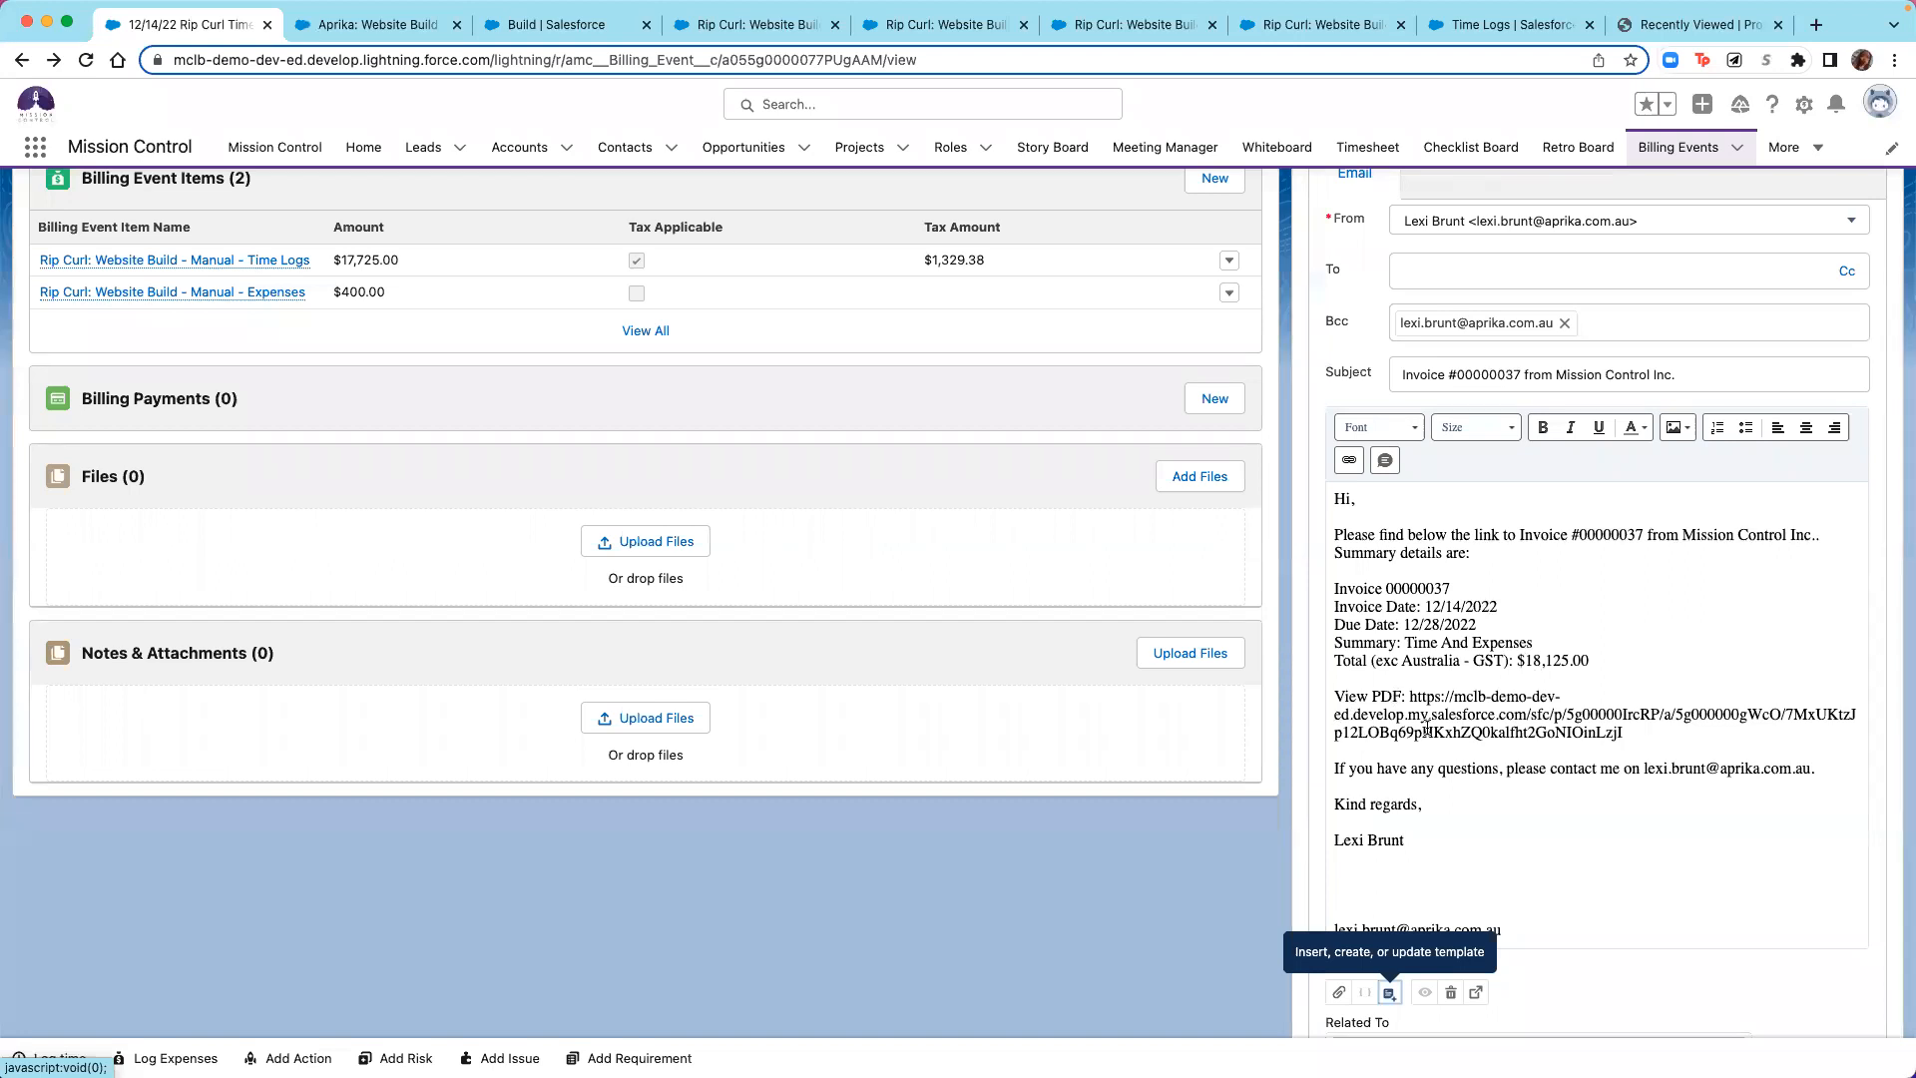
pyautogui.scroll(-3, 1535, 934)
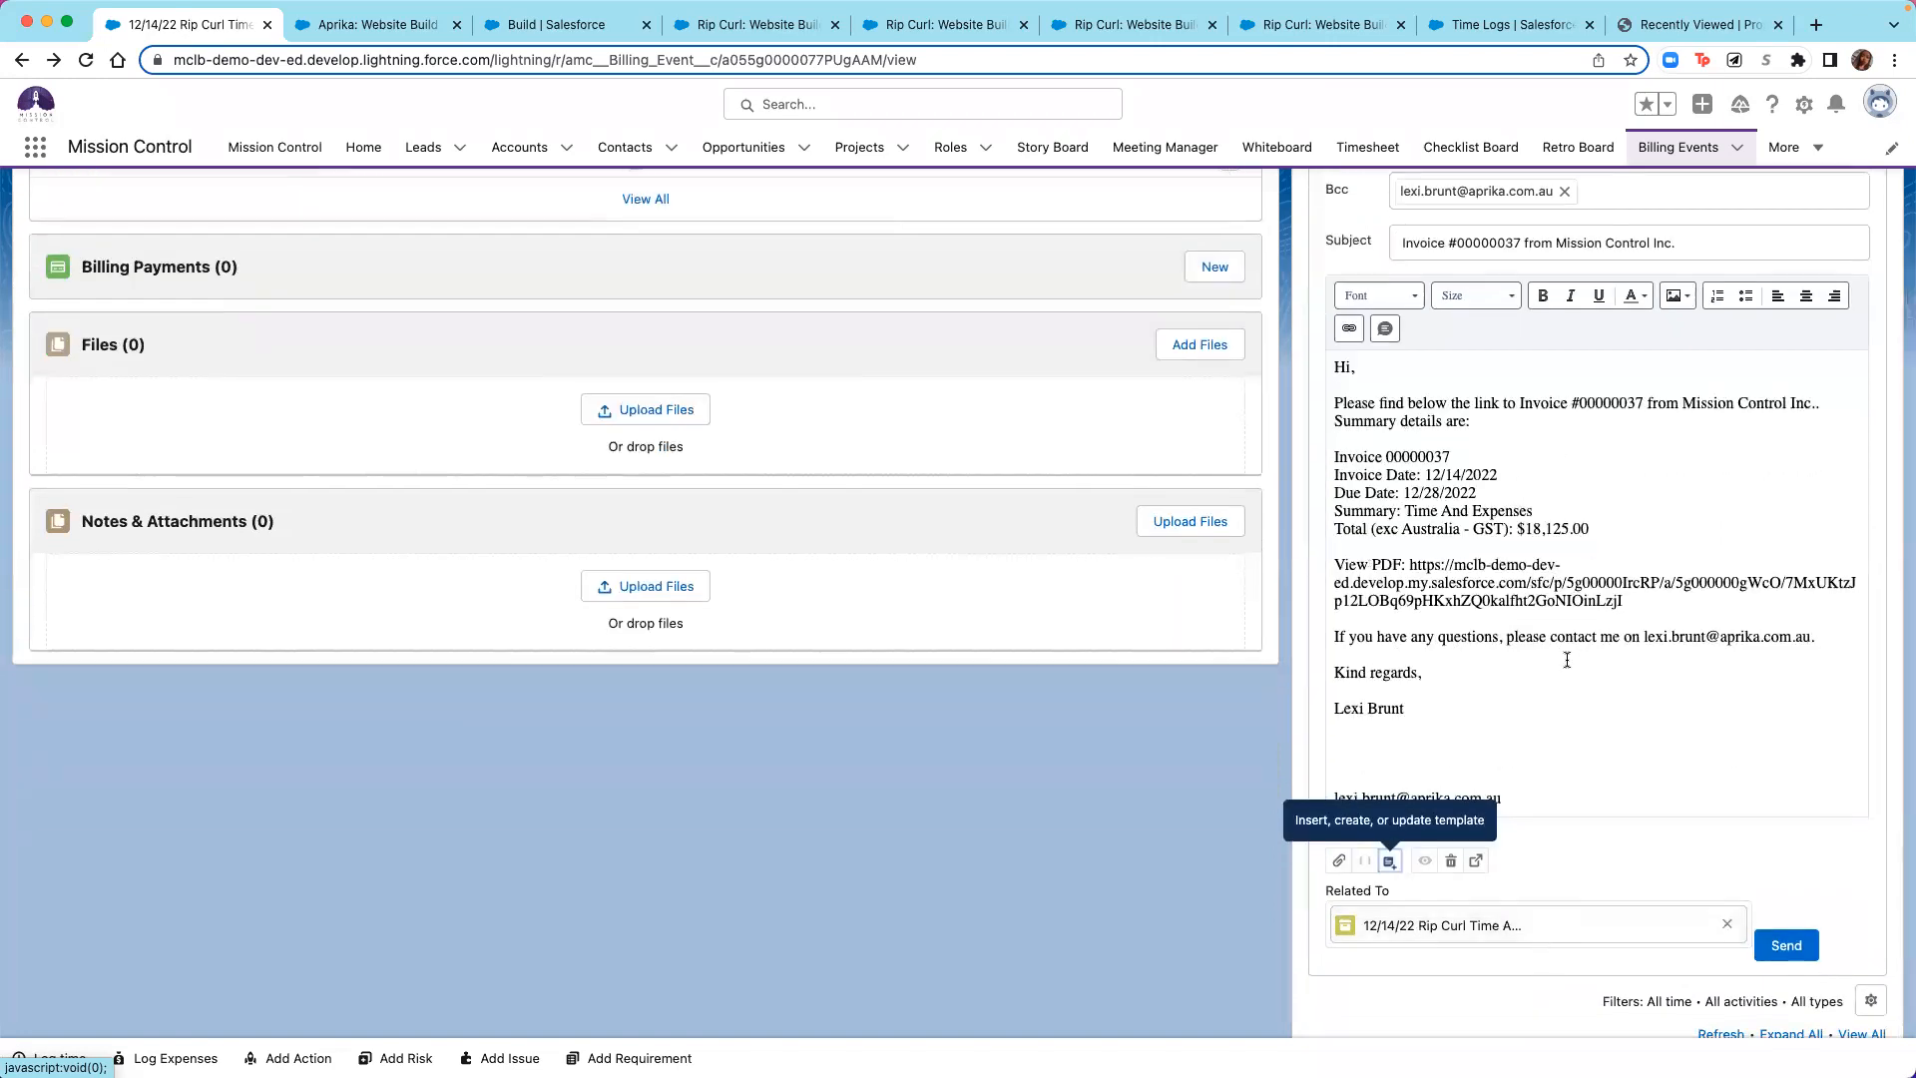
pyautogui.scroll(9, 1567, 659)
pyautogui.click(168, 363)
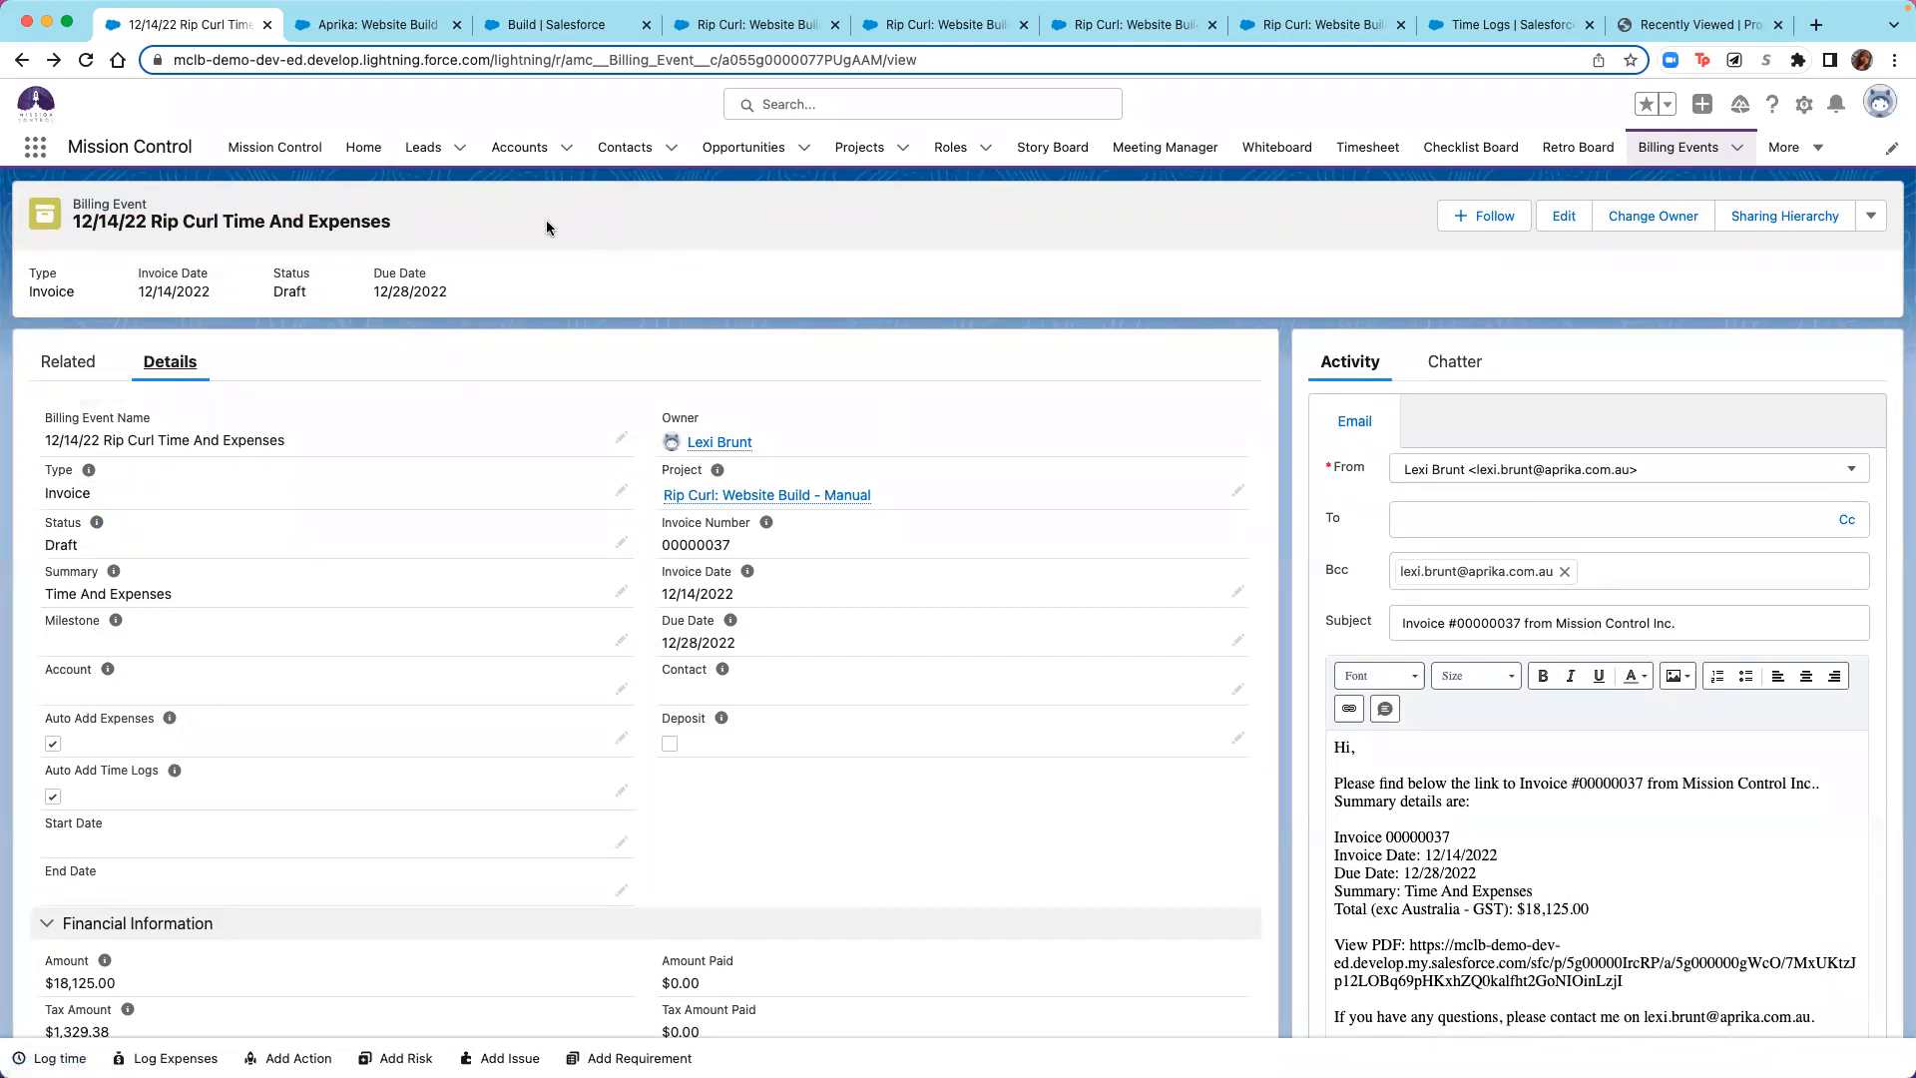
# Close the billing event and view the Aprika: Website Build - Milestone project's milestone overview and detail fields.
pyautogui.click(267, 24)
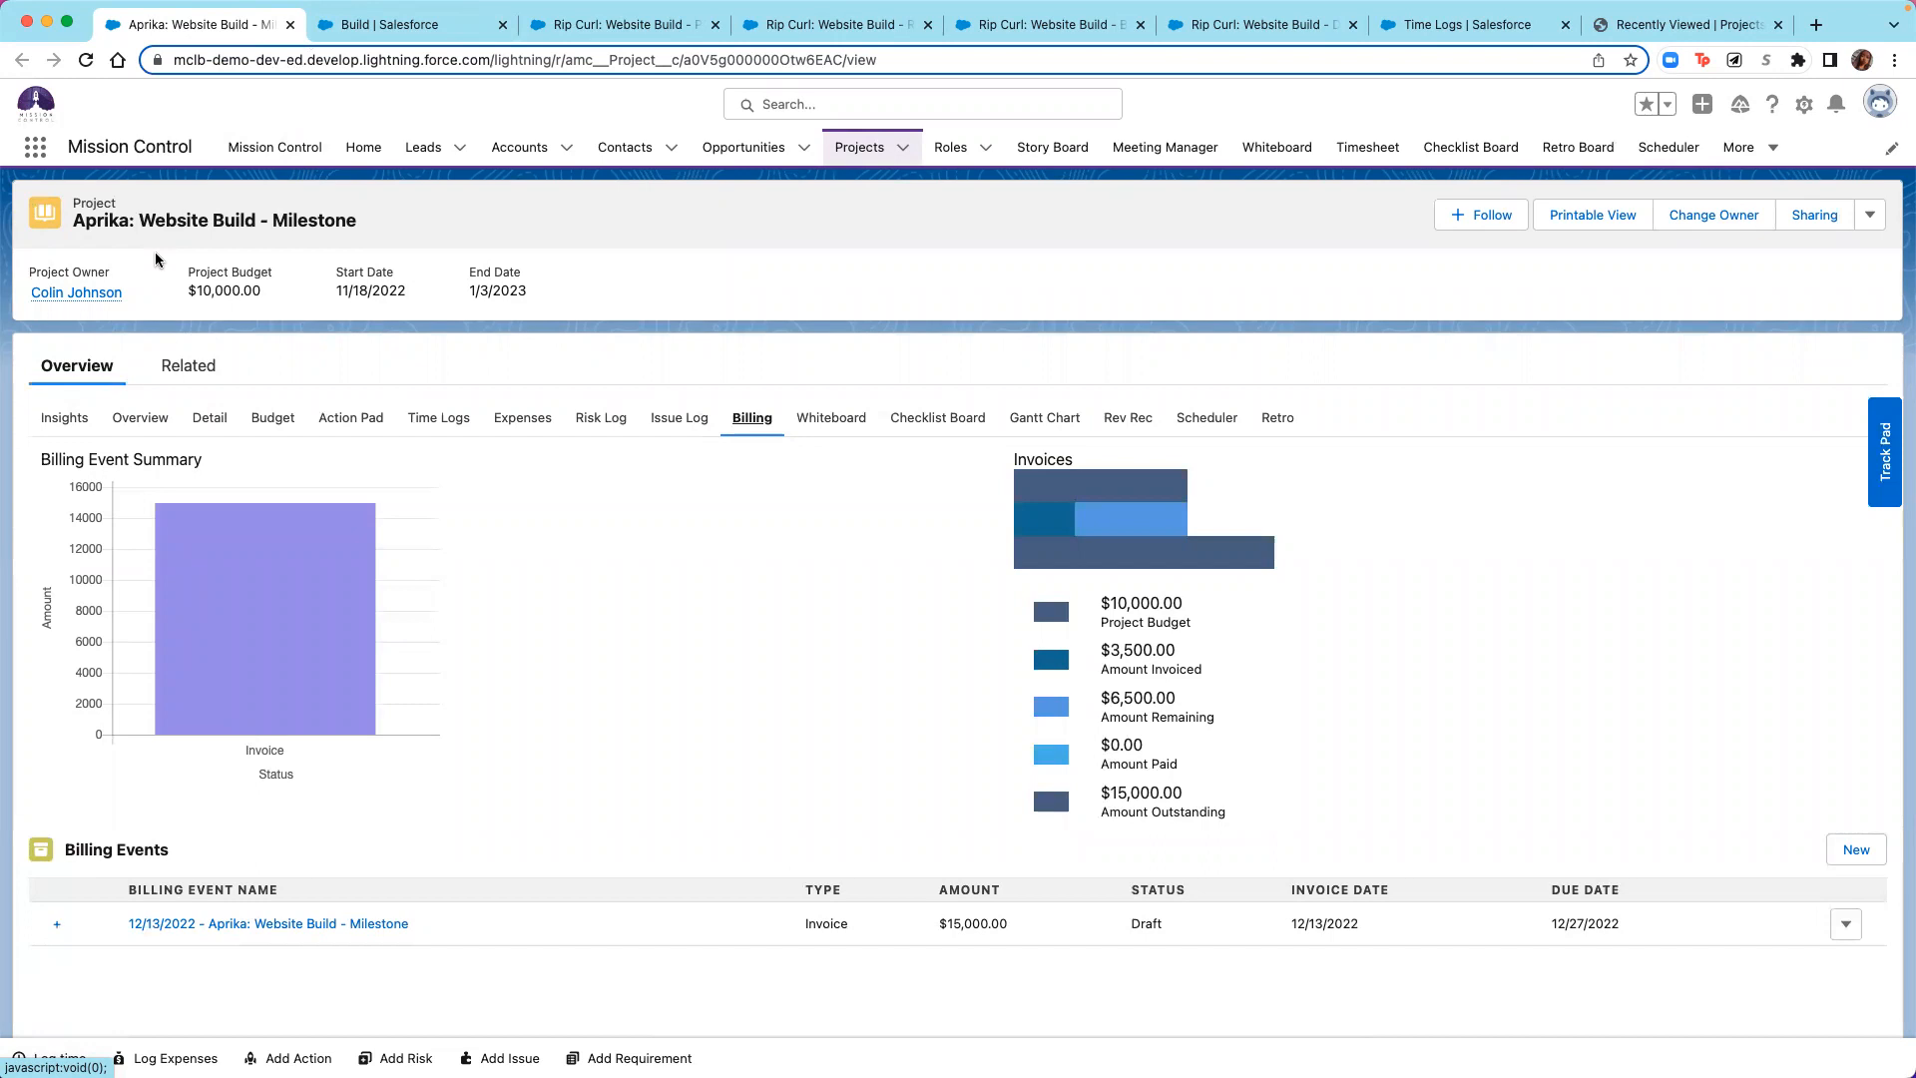
pyautogui.click(212, 421)
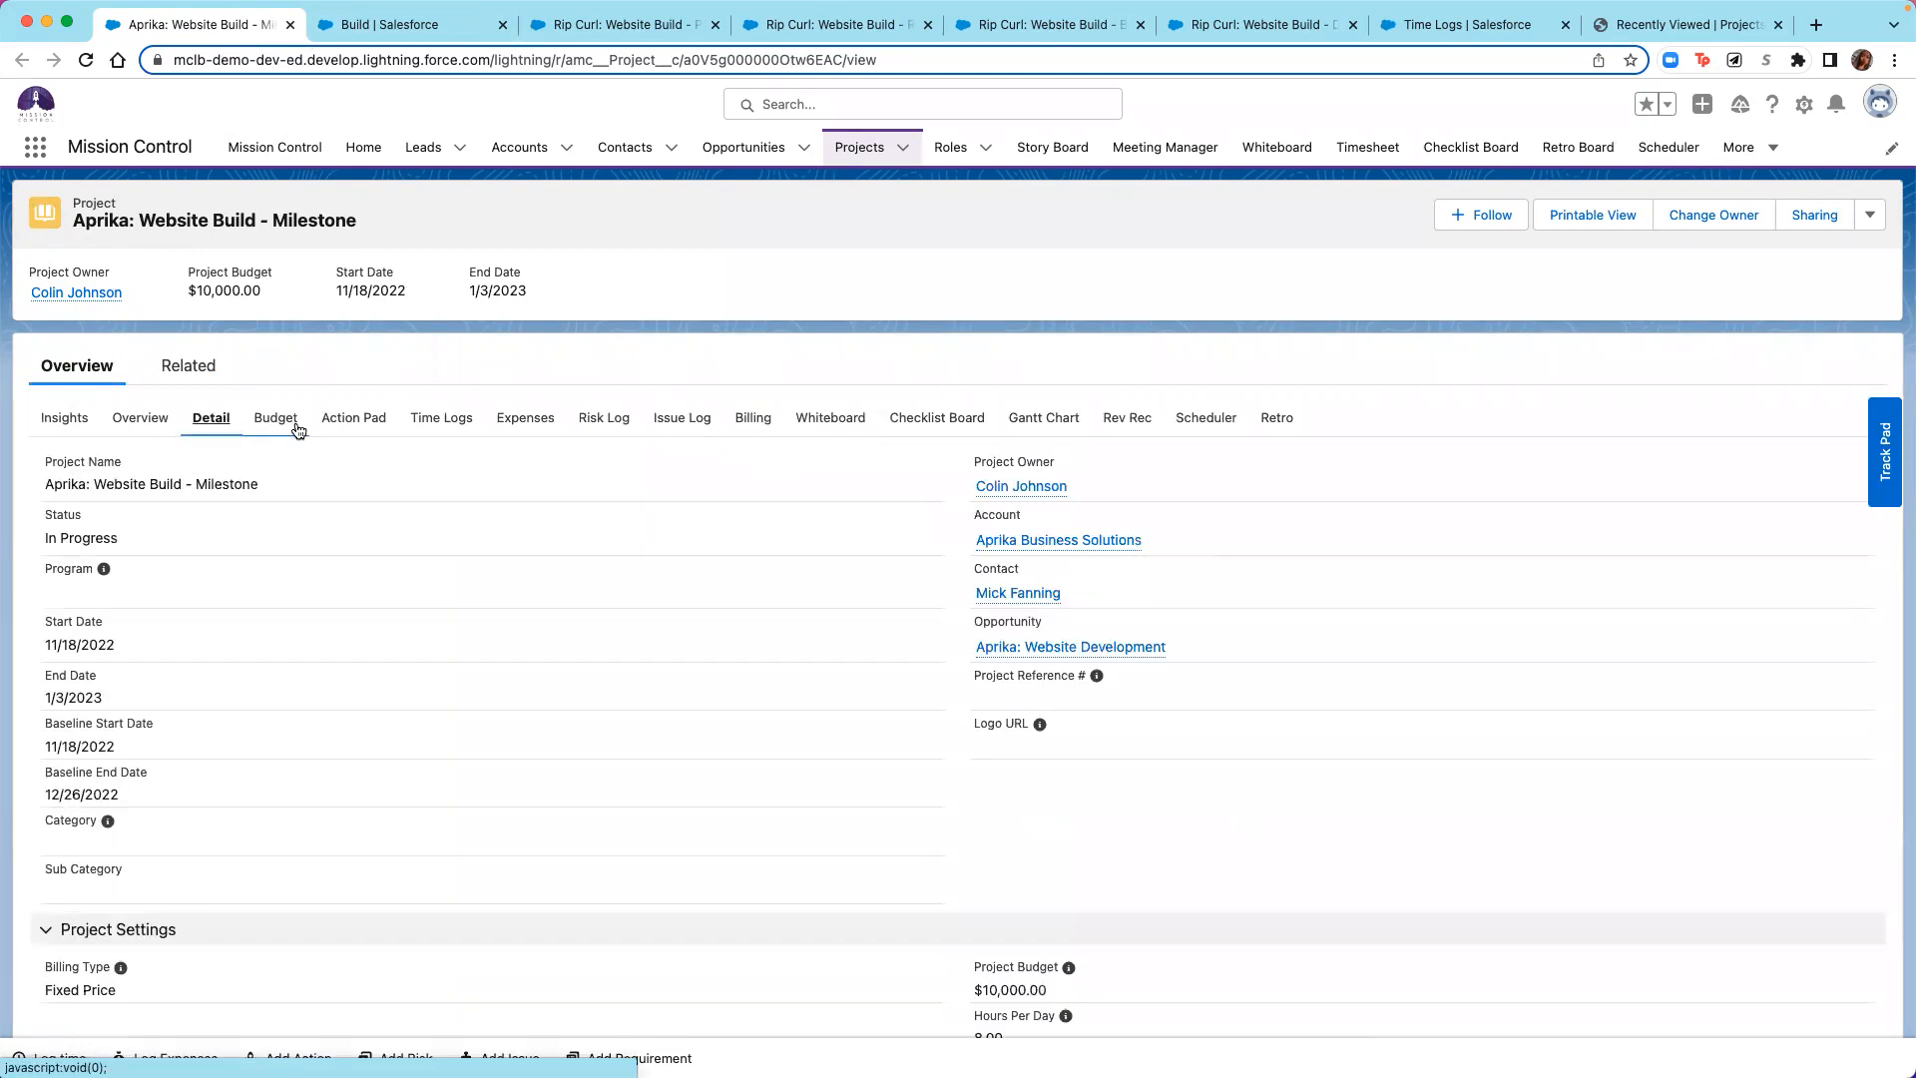
pyautogui.click(140, 418)
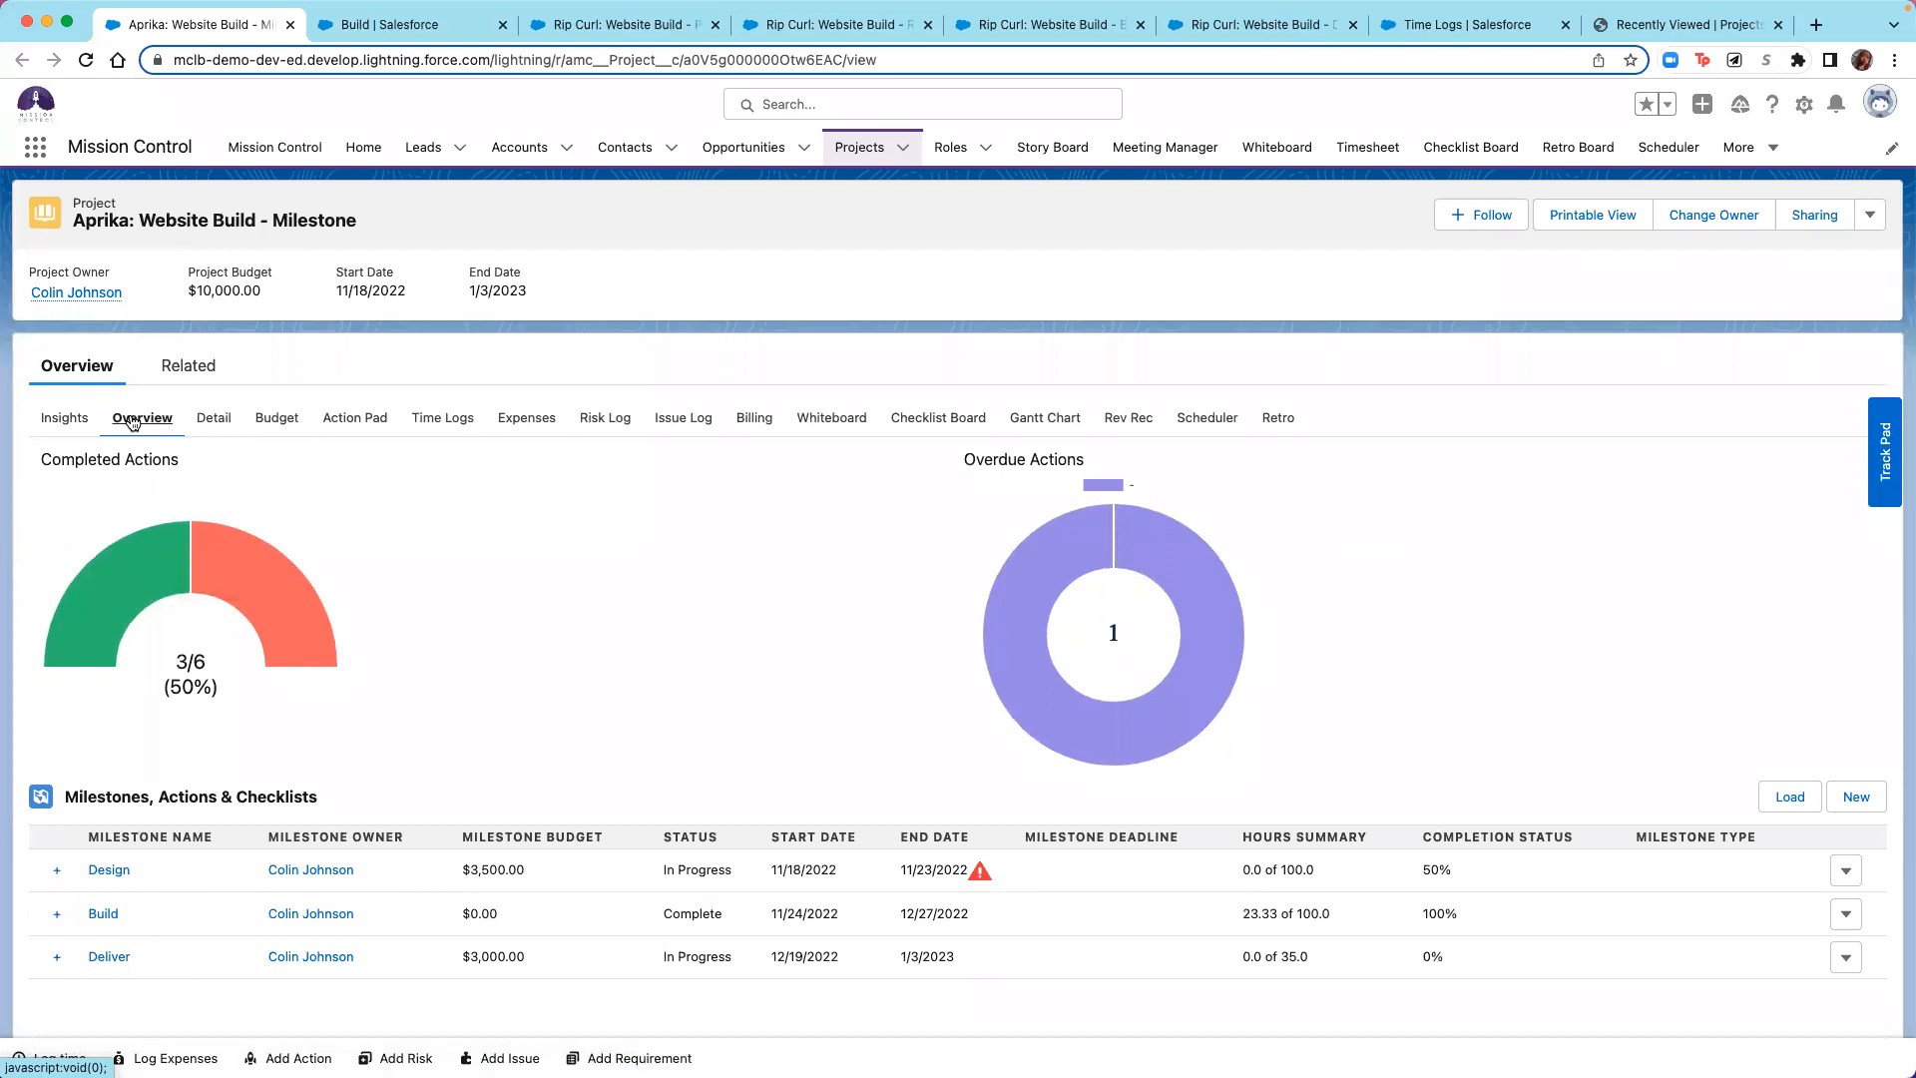
pyautogui.click(229, 427)
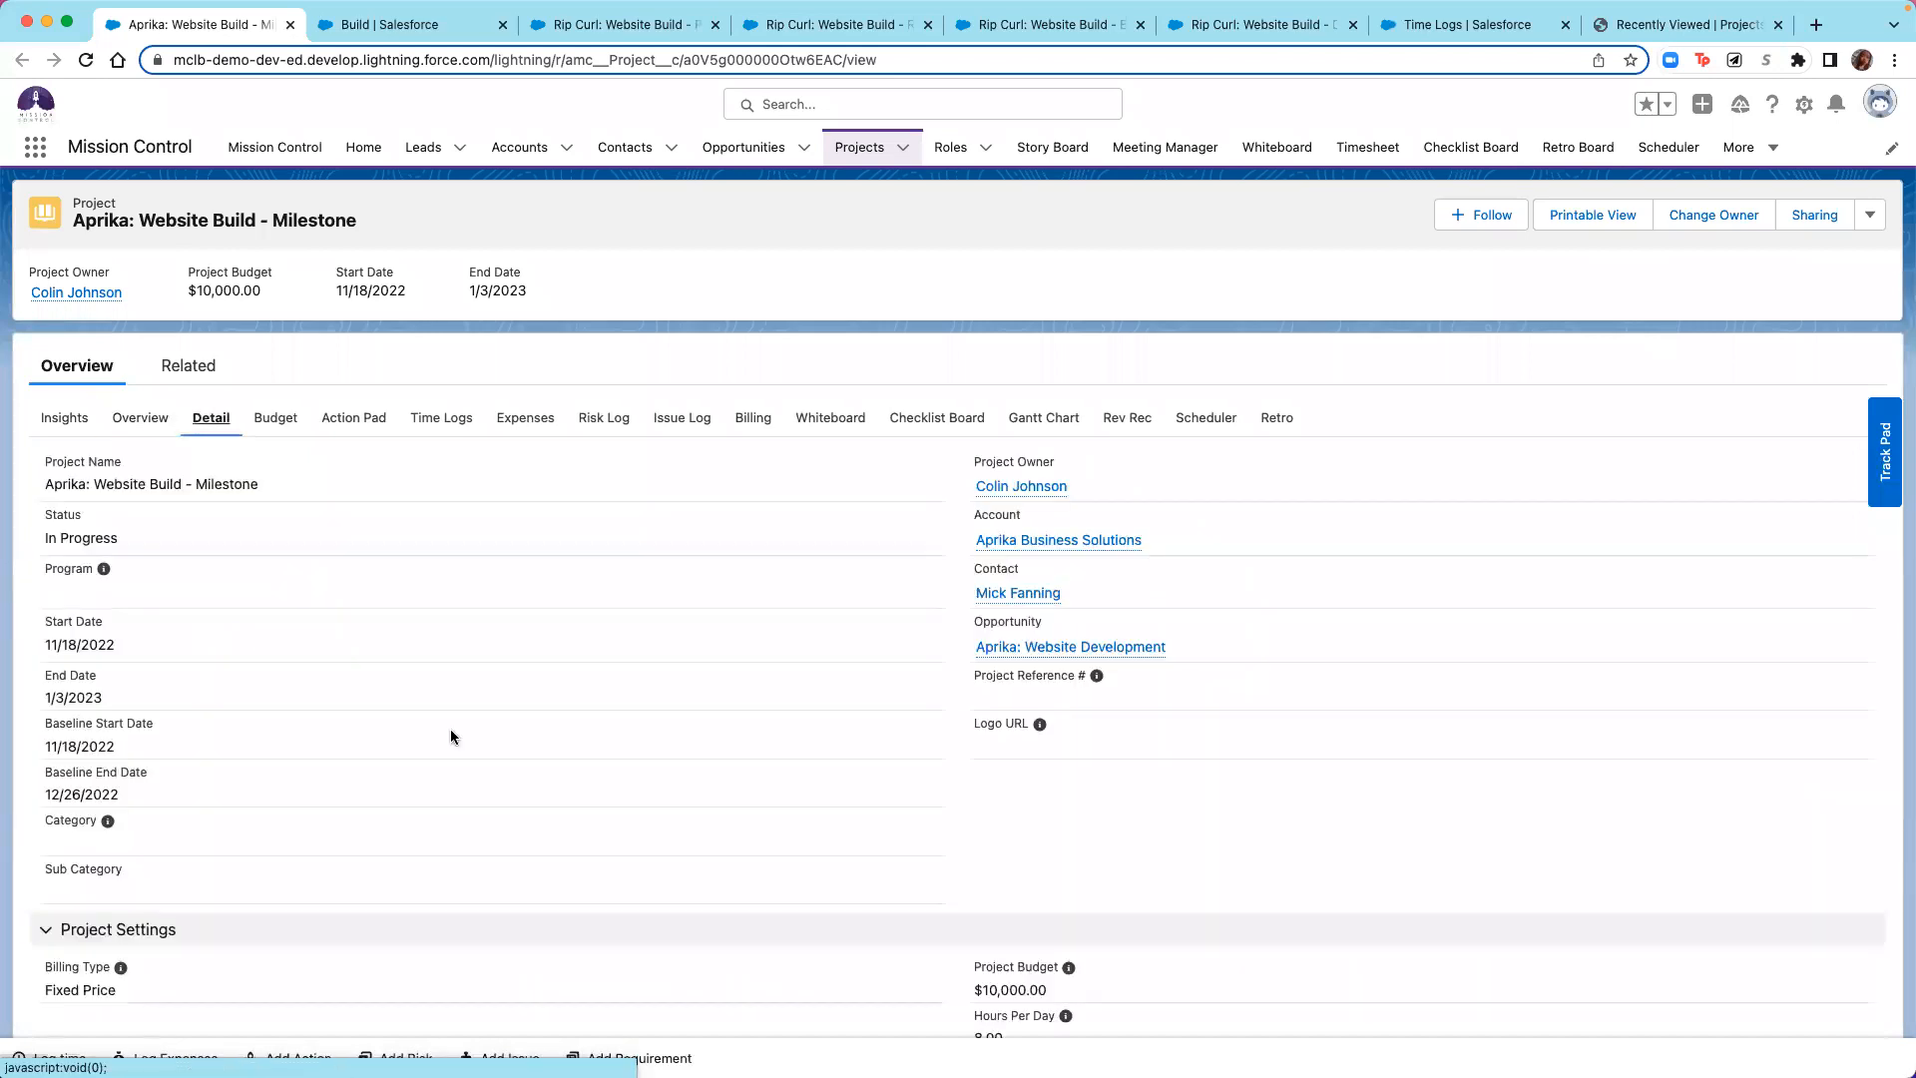
# Examine the milestone project's settings and billing information, including billing type, tax label, billing cycle and payment terms.
pyautogui.scroll(-3, 452, 736)
pyautogui.scroll(-1, 449, 730)
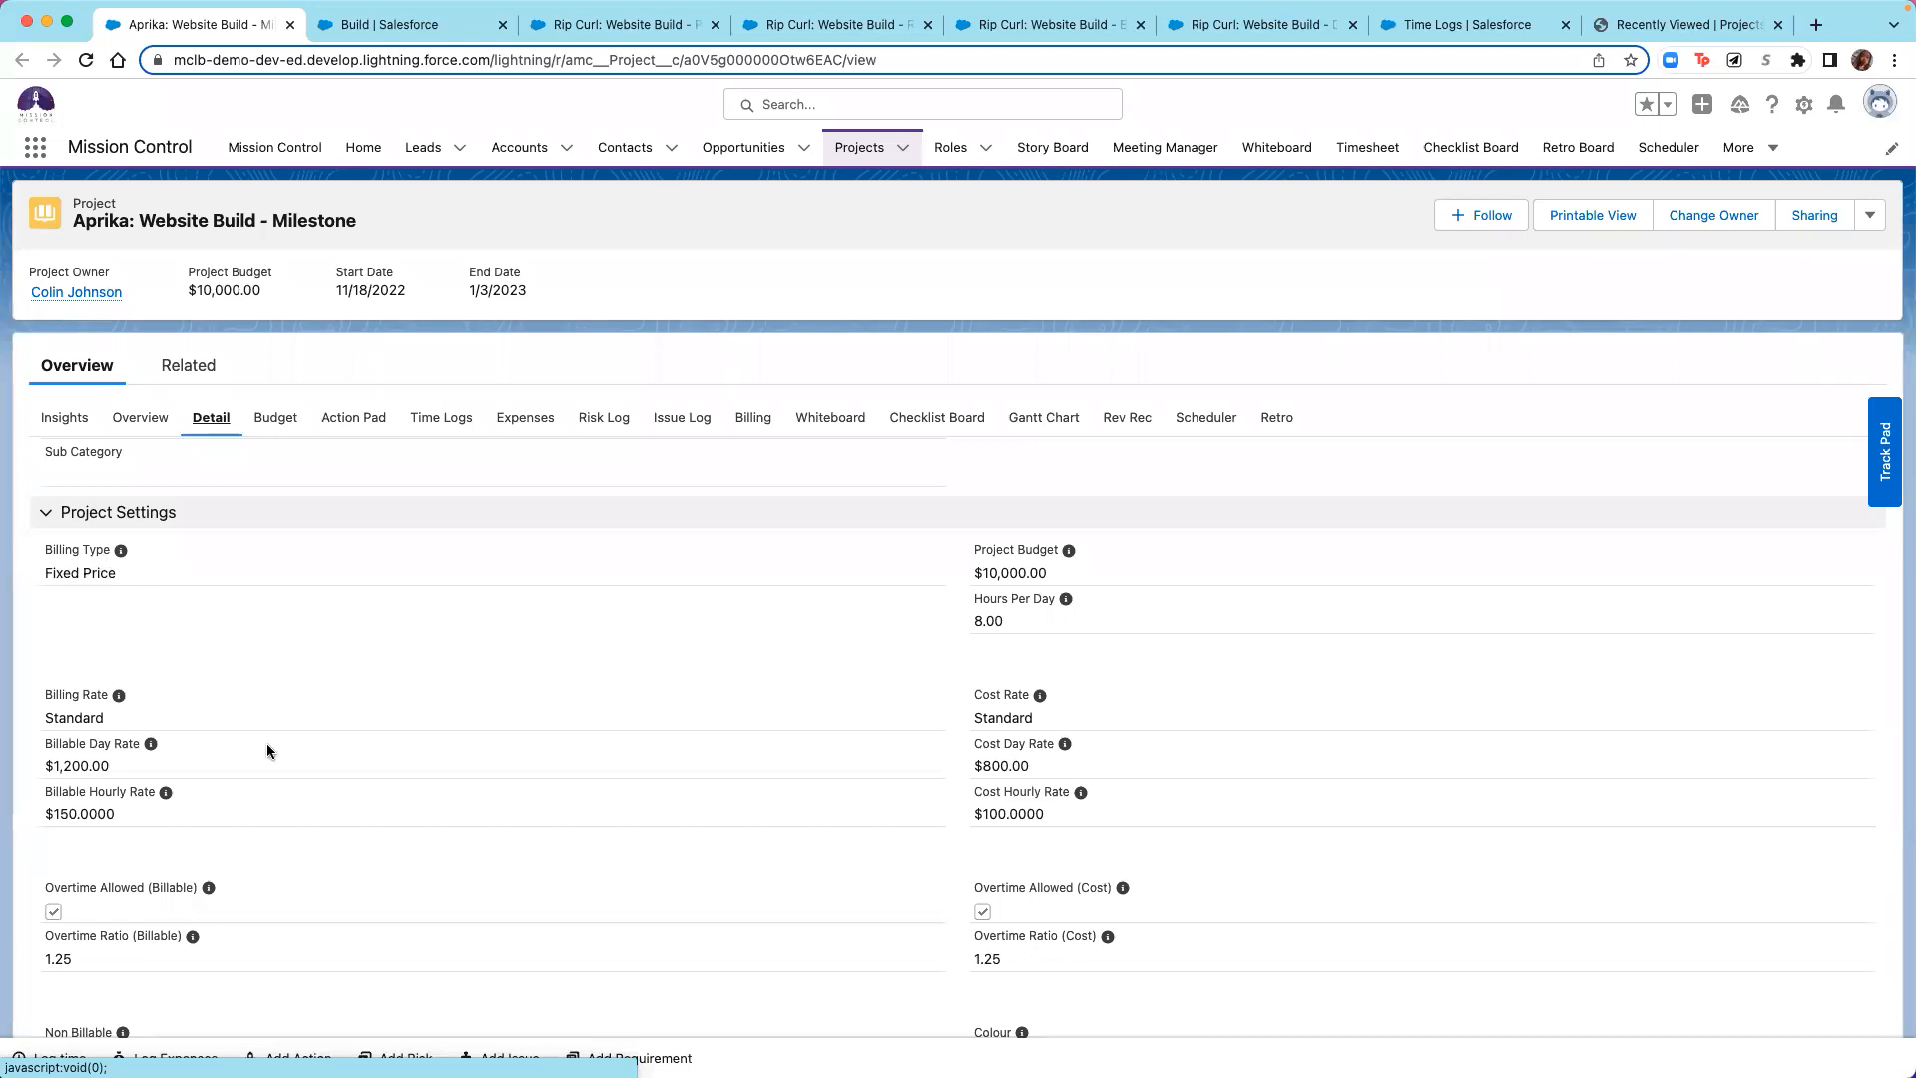
pyautogui.scroll(-2, 102, 770)
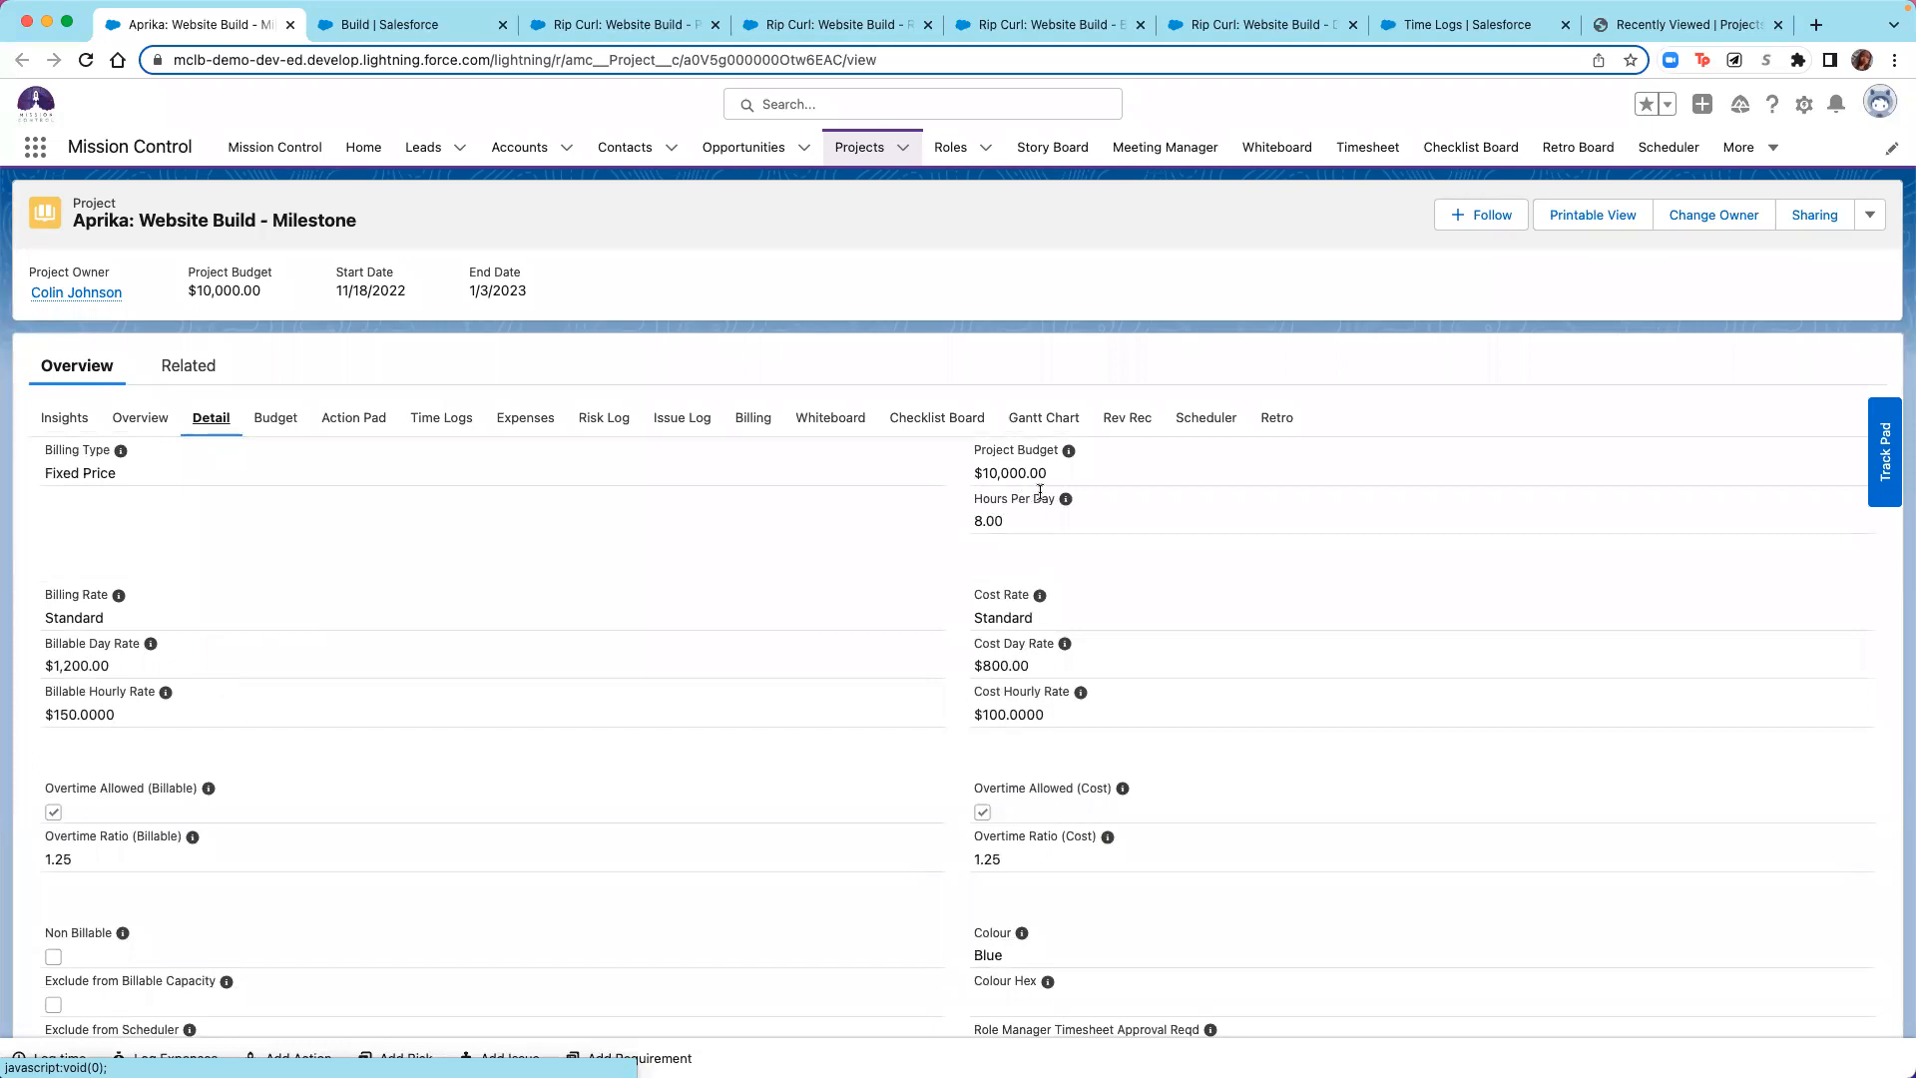
pyautogui.scroll(-10, 435, 750)
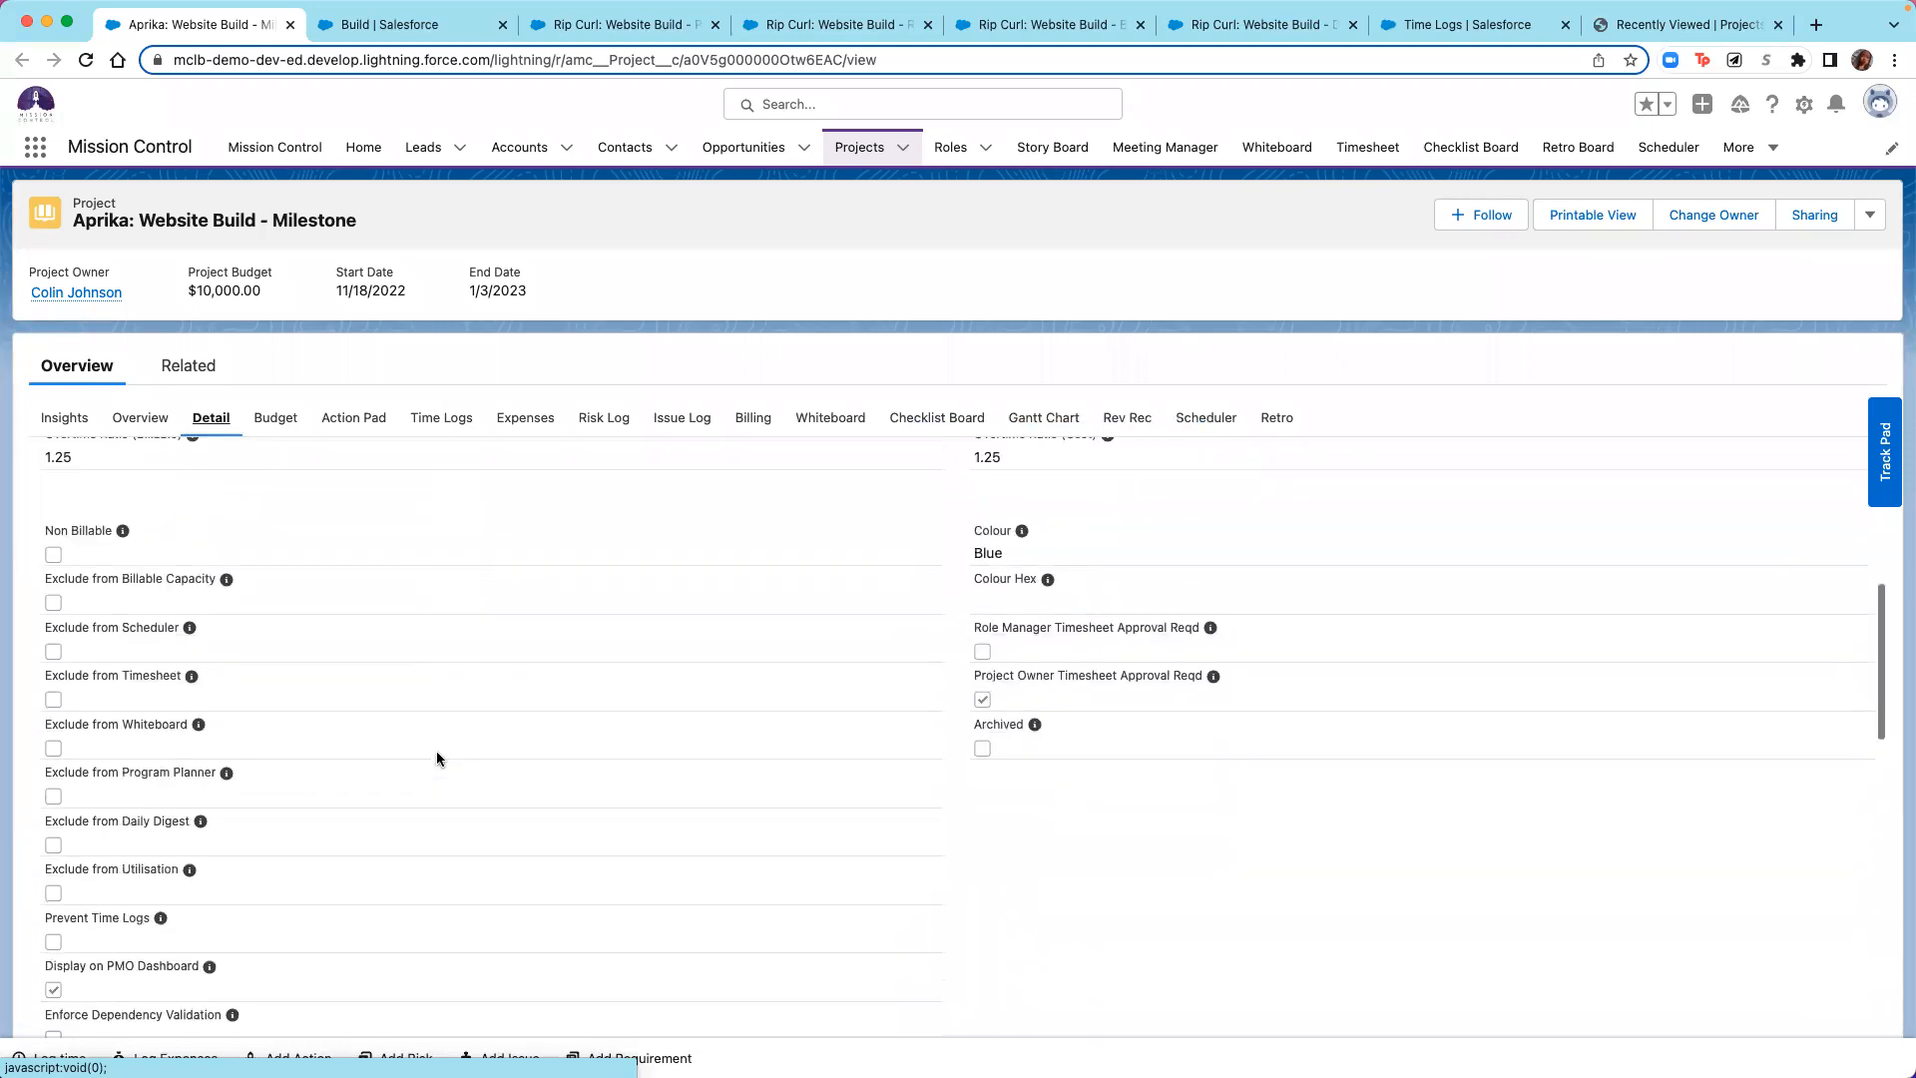
pyautogui.scroll(-2, 435, 750)
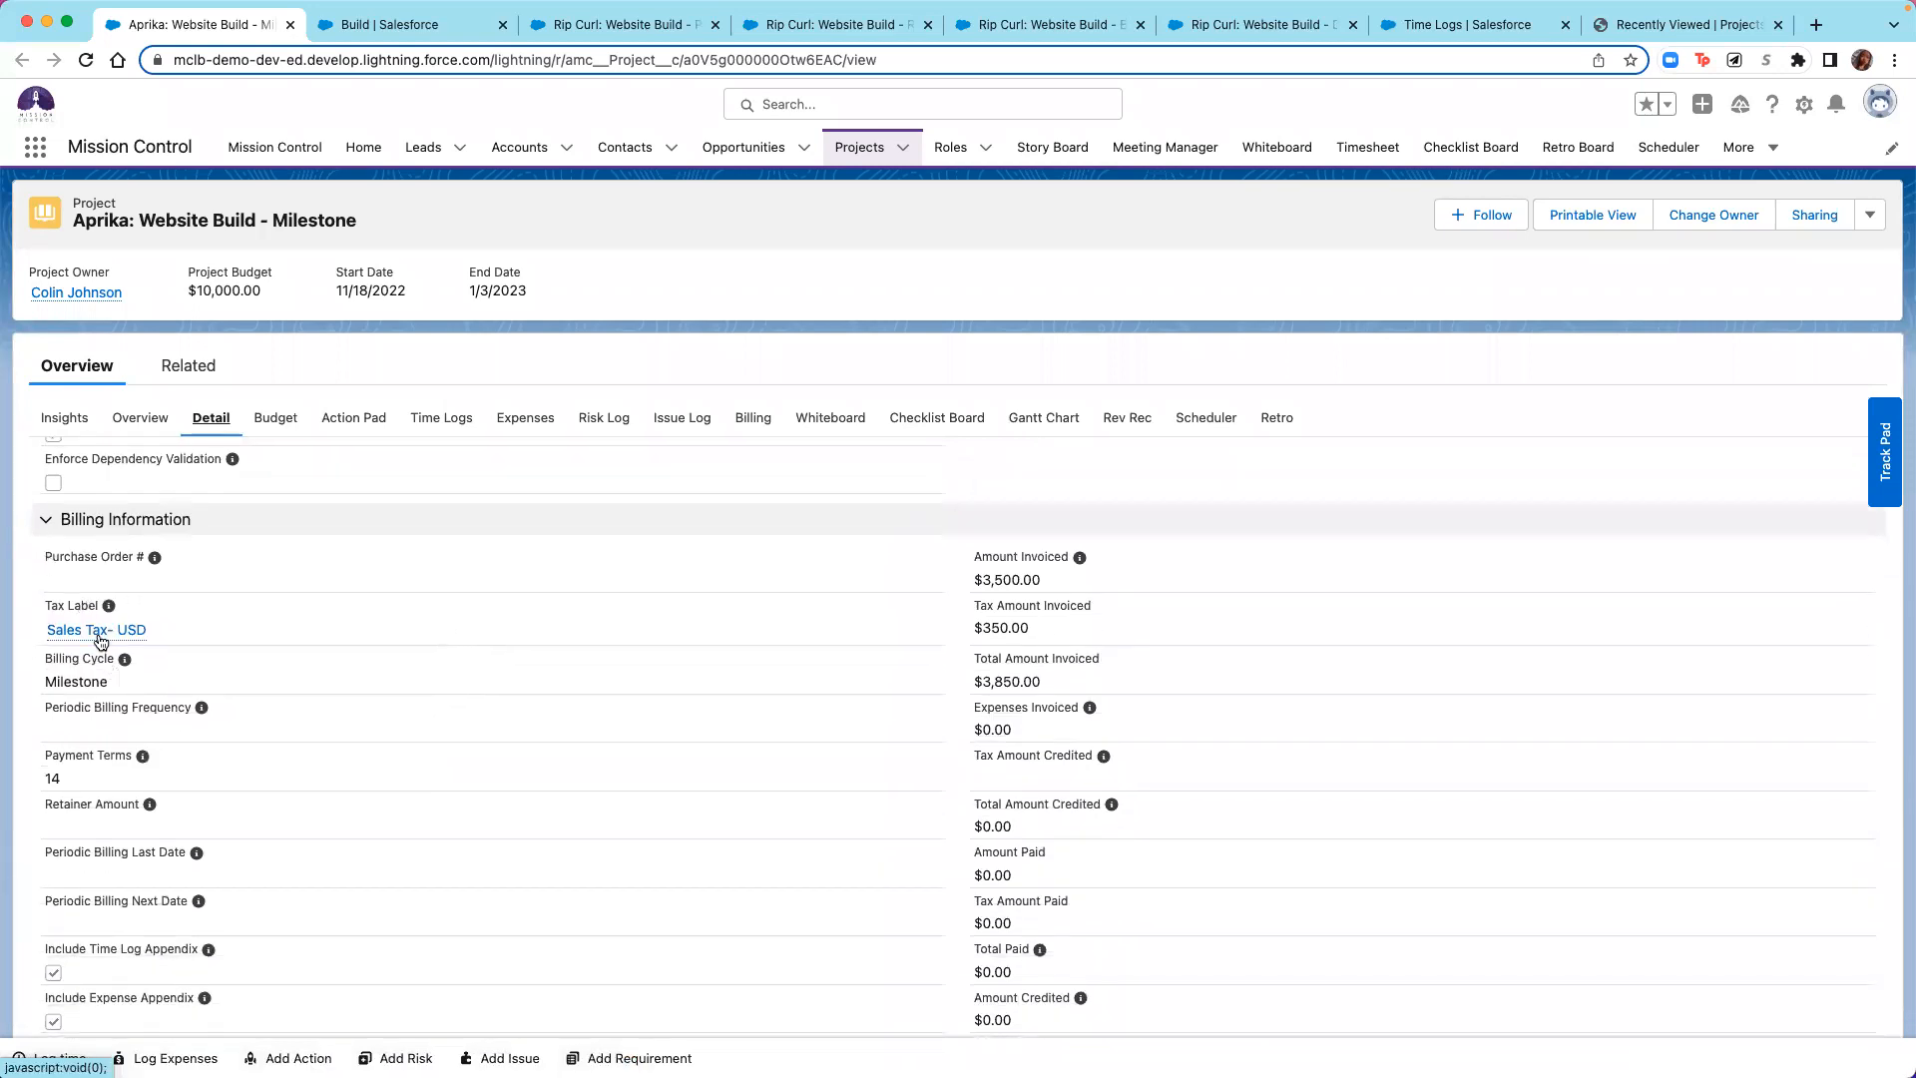
pyautogui.moveTo(68, 636)
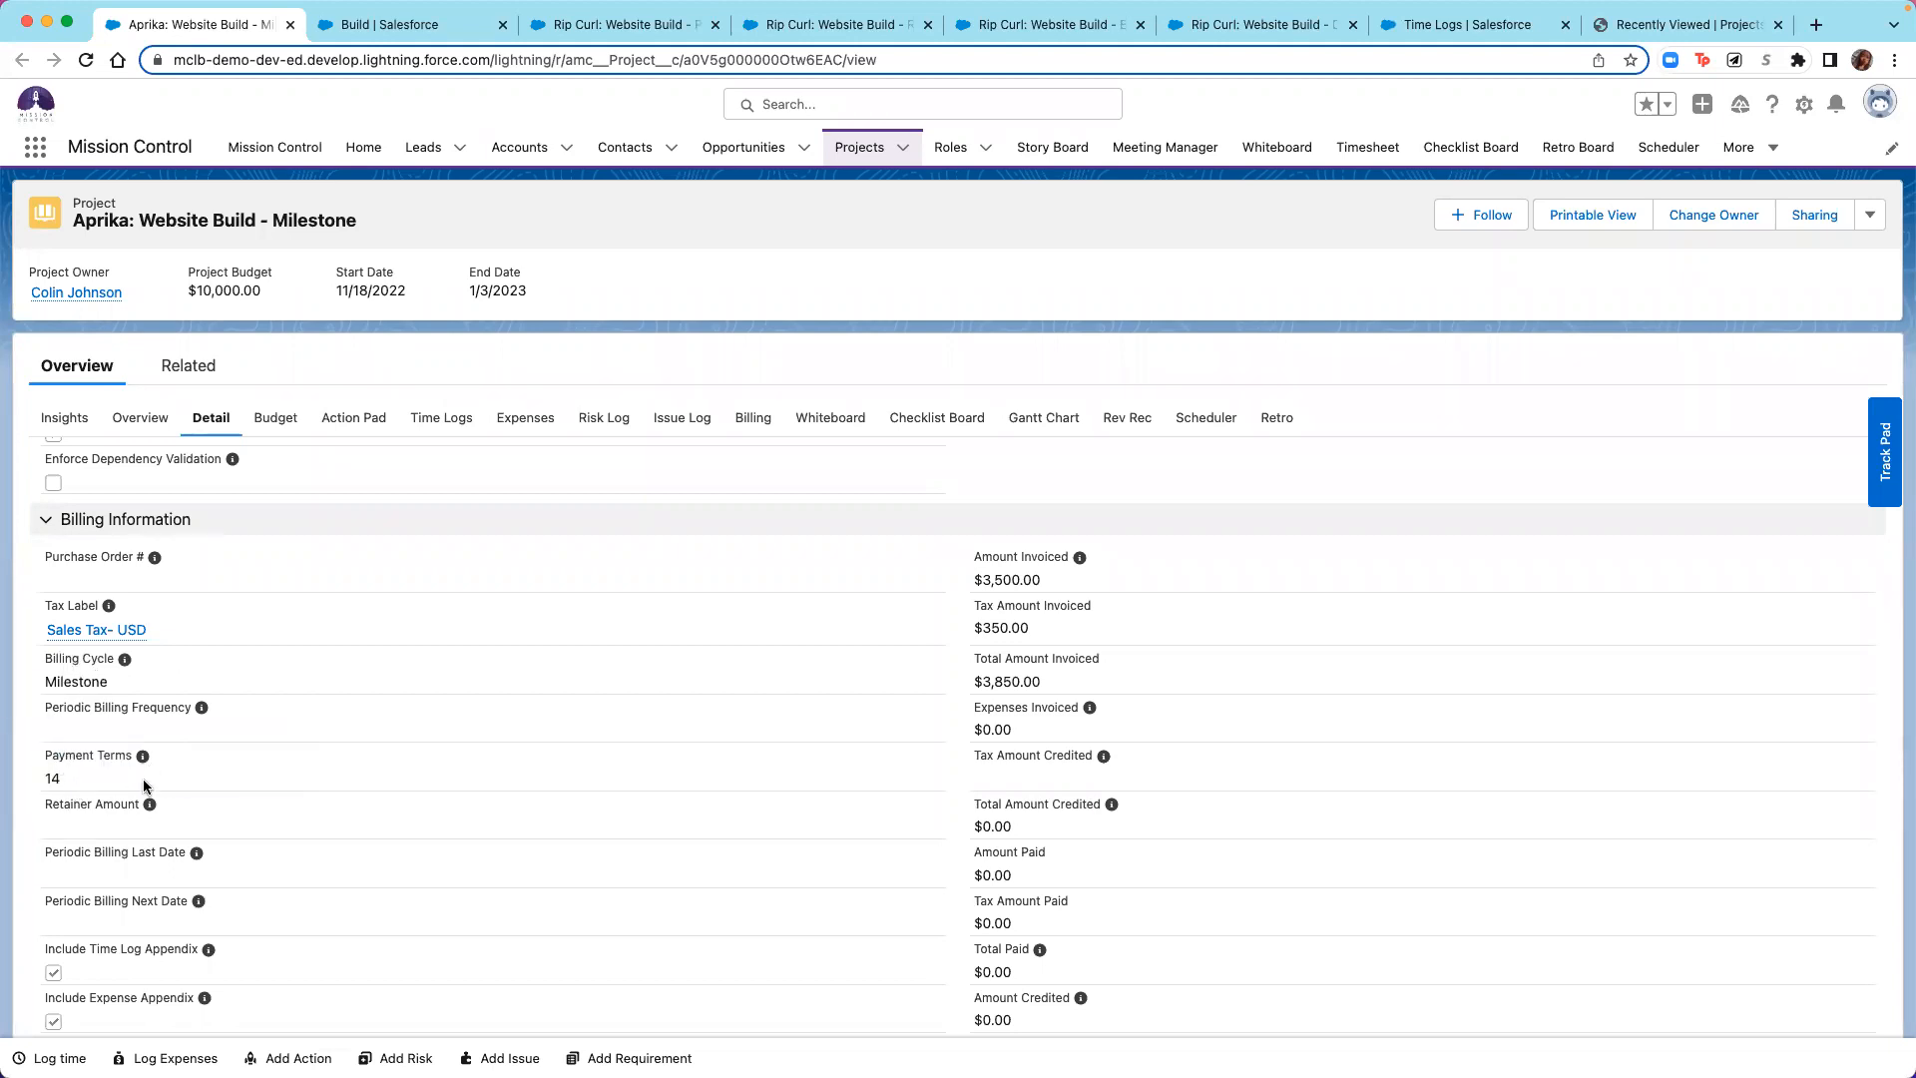
# Open the milestone project's Create Milestones grid and toggle the display of existing milestones off and back on.
pyautogui.scroll(-2, 141, 779)
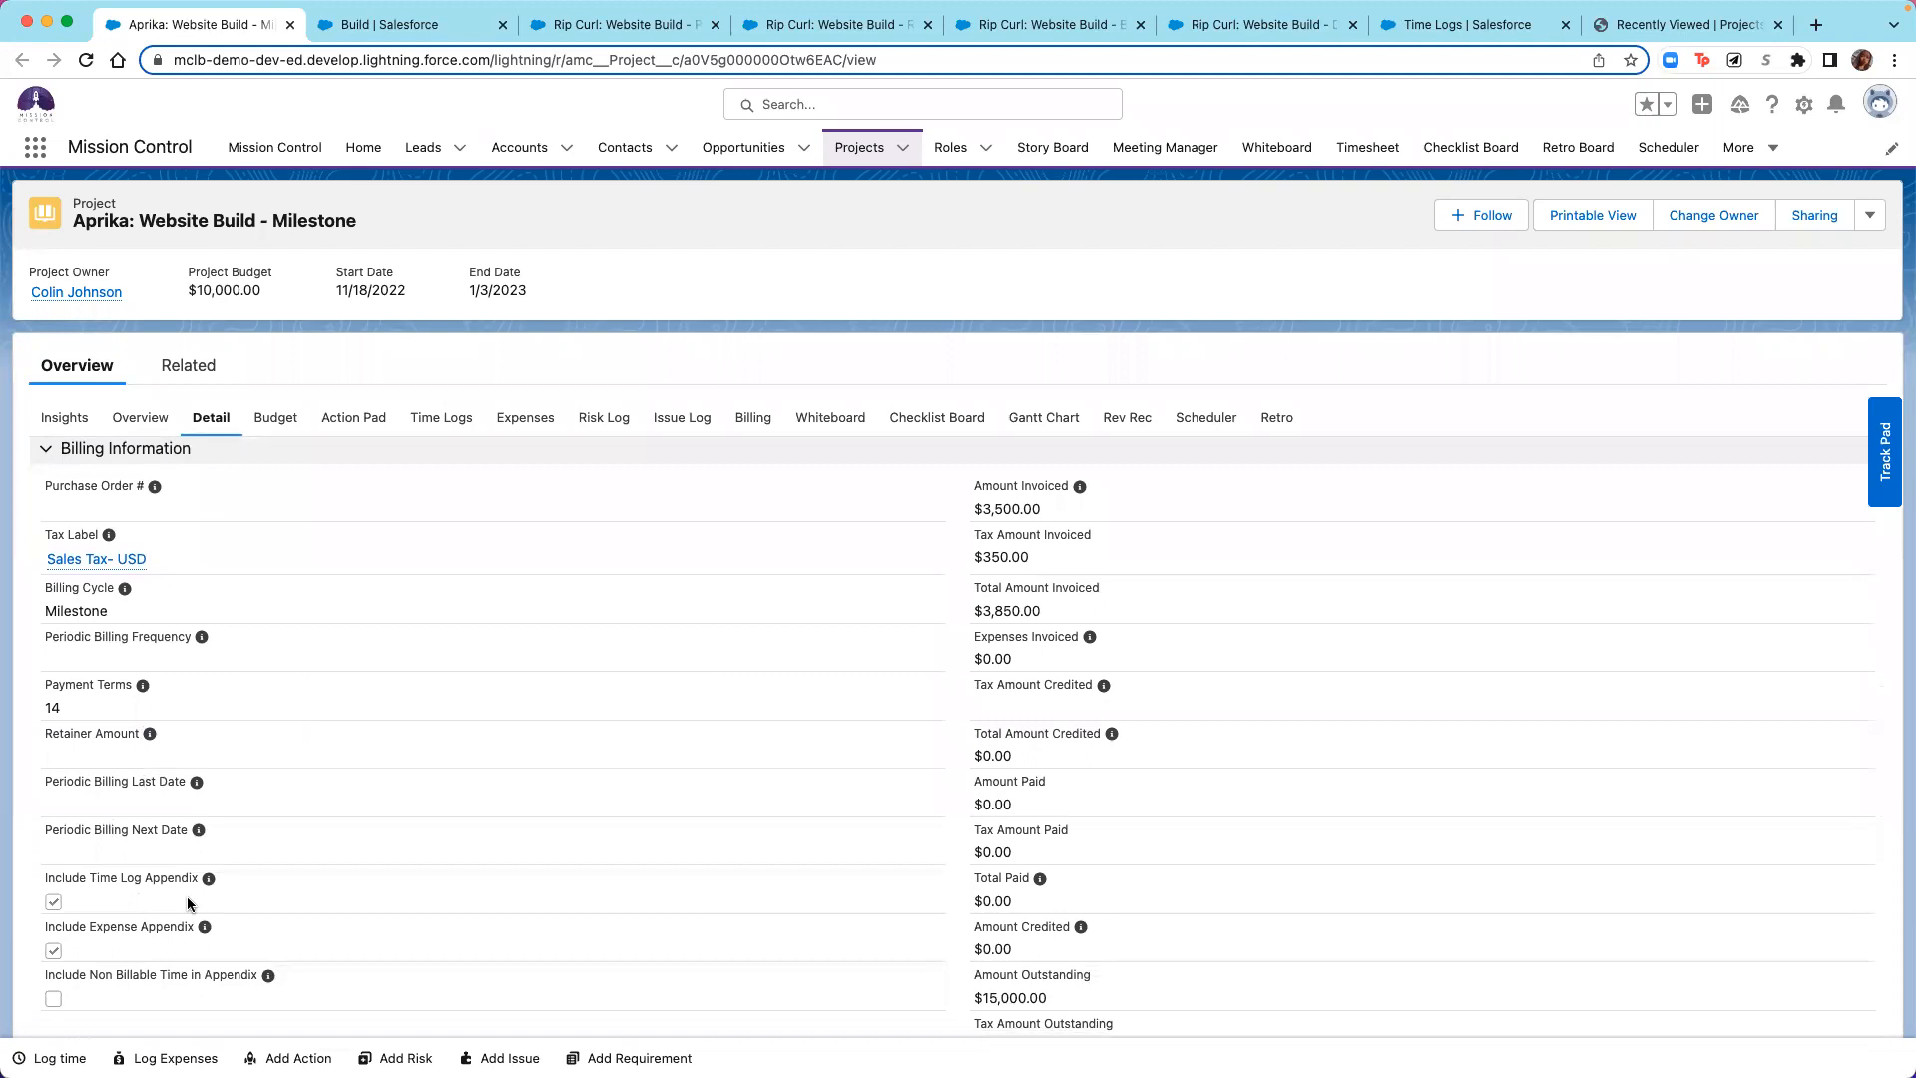
pyautogui.click(1870, 214)
pyautogui.click(1826, 389)
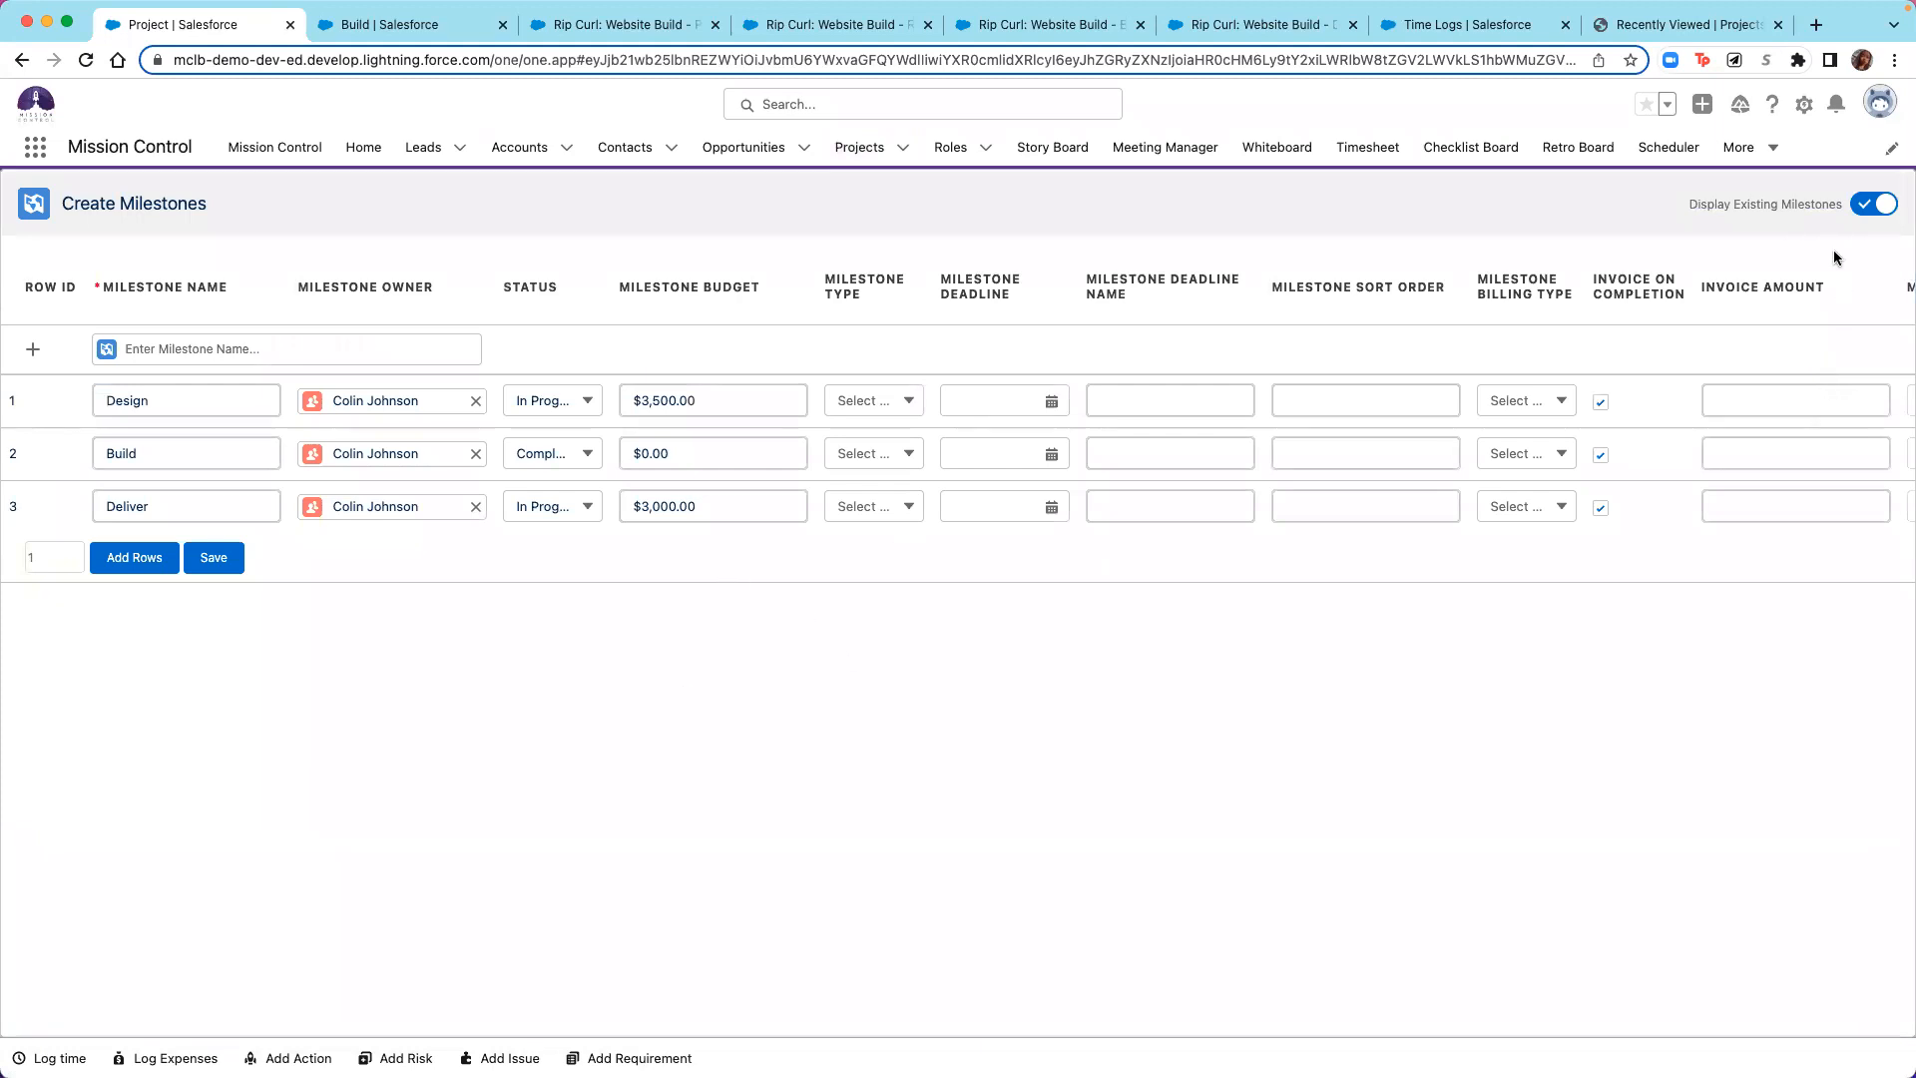
pyautogui.click(1885, 206)
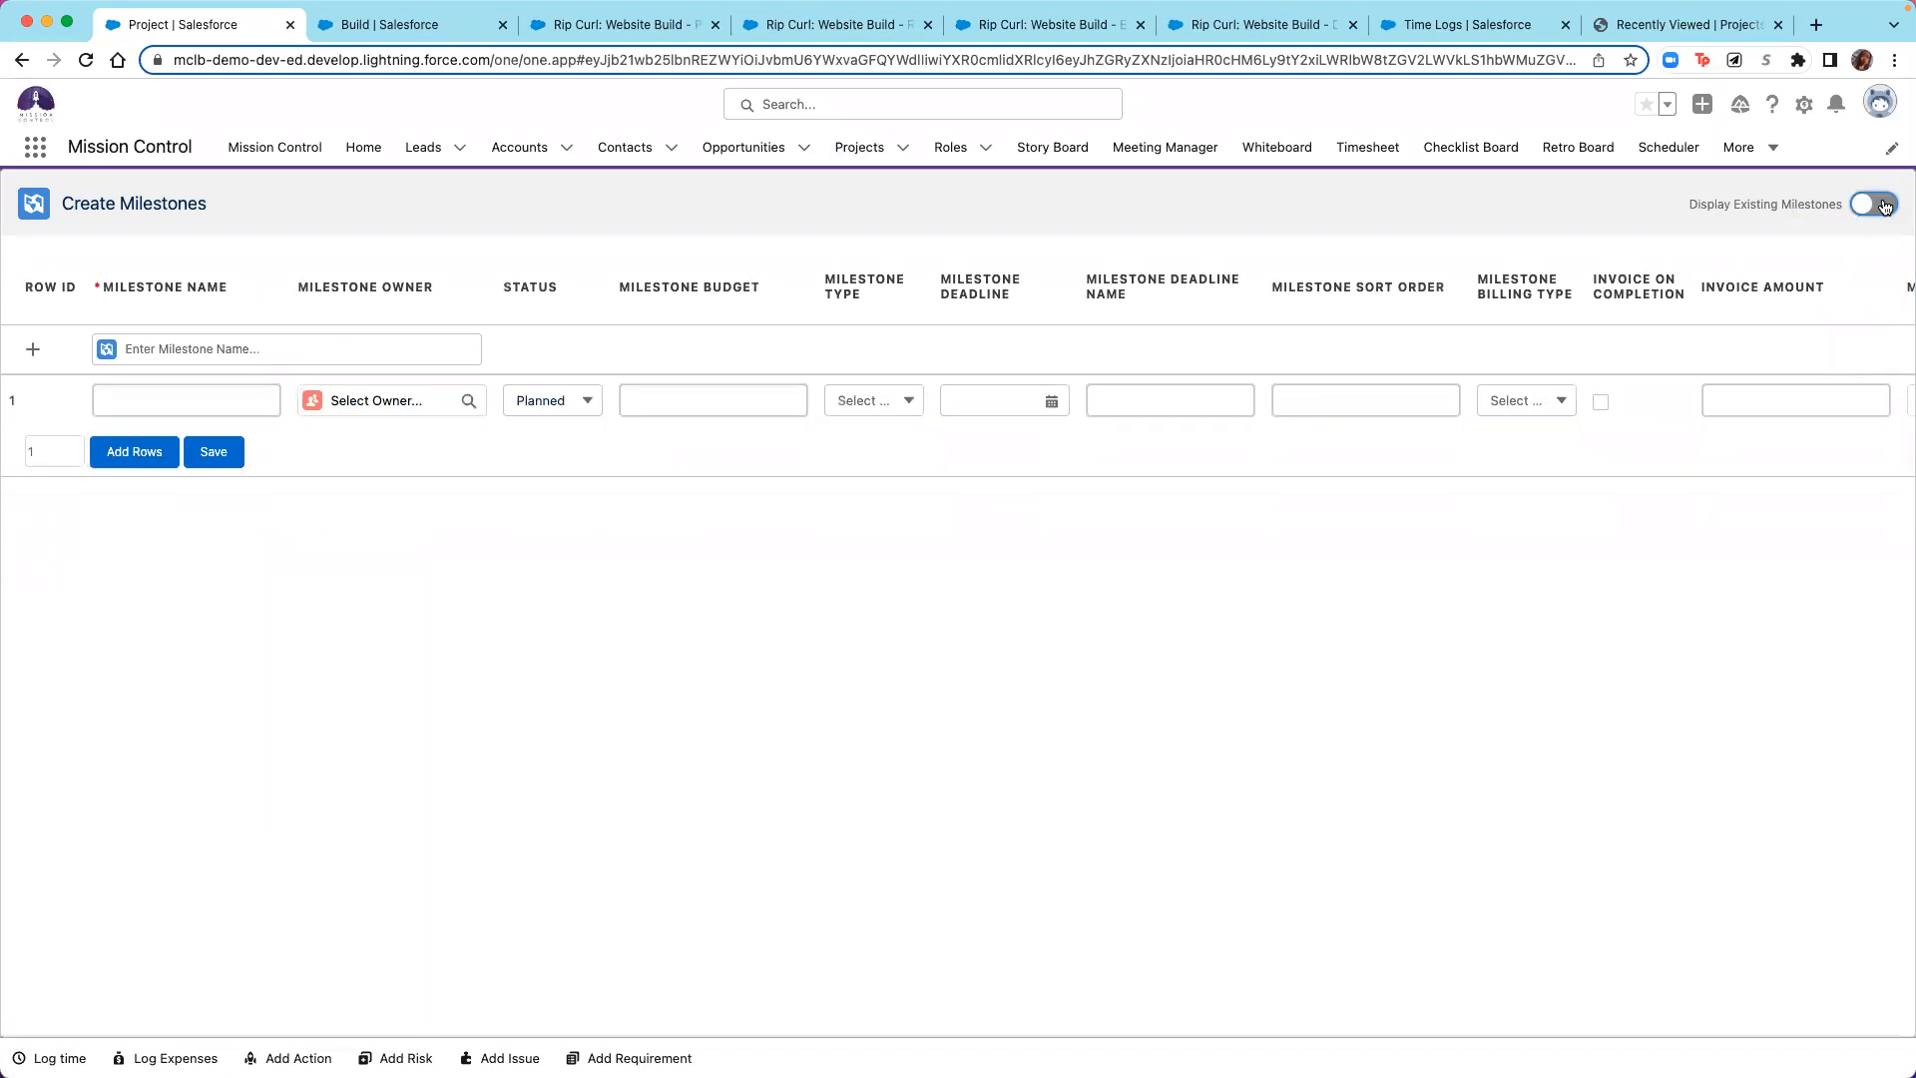
pyautogui.click(1862, 206)
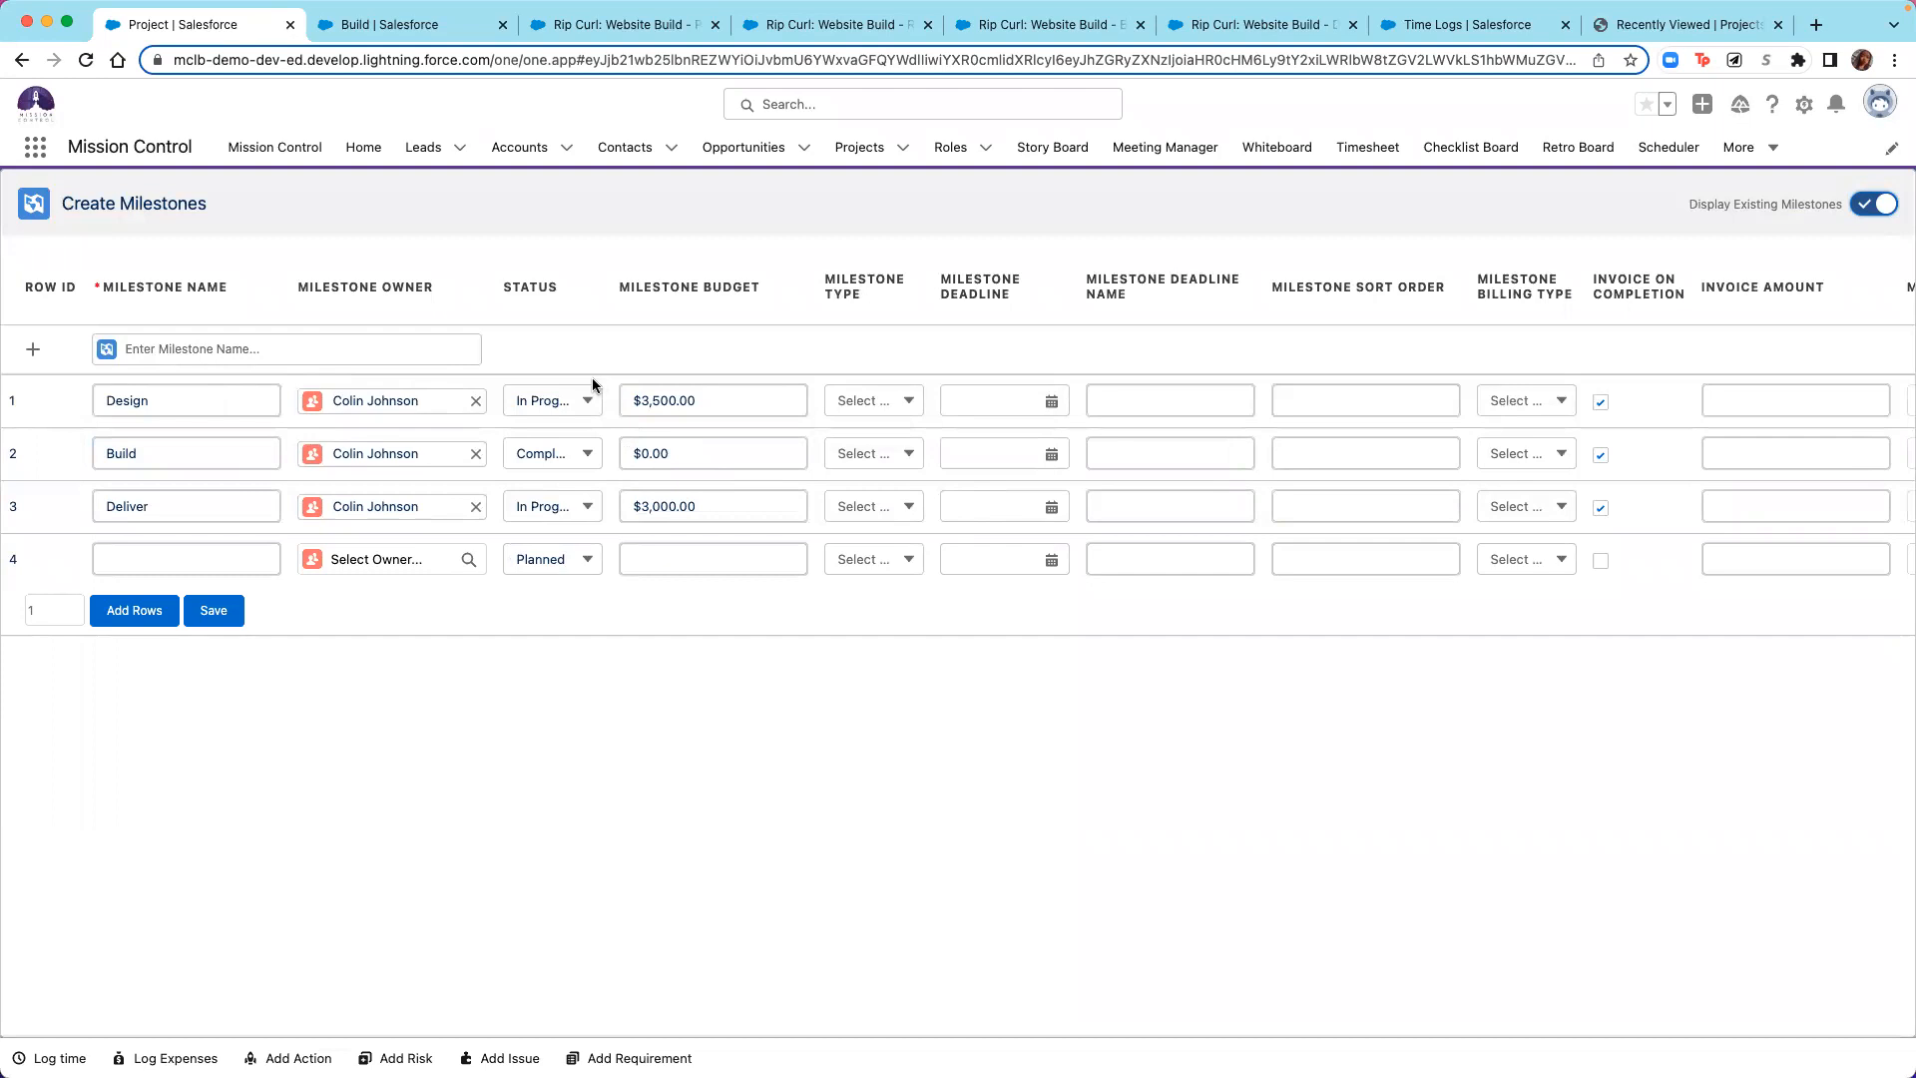
# Examine the milestones' budget, Invoice on Completion and Invoice Amount columns, placing the cursor in the Design row's Invoice Amount field.
pyautogui.hscroll(2, 700, 399)
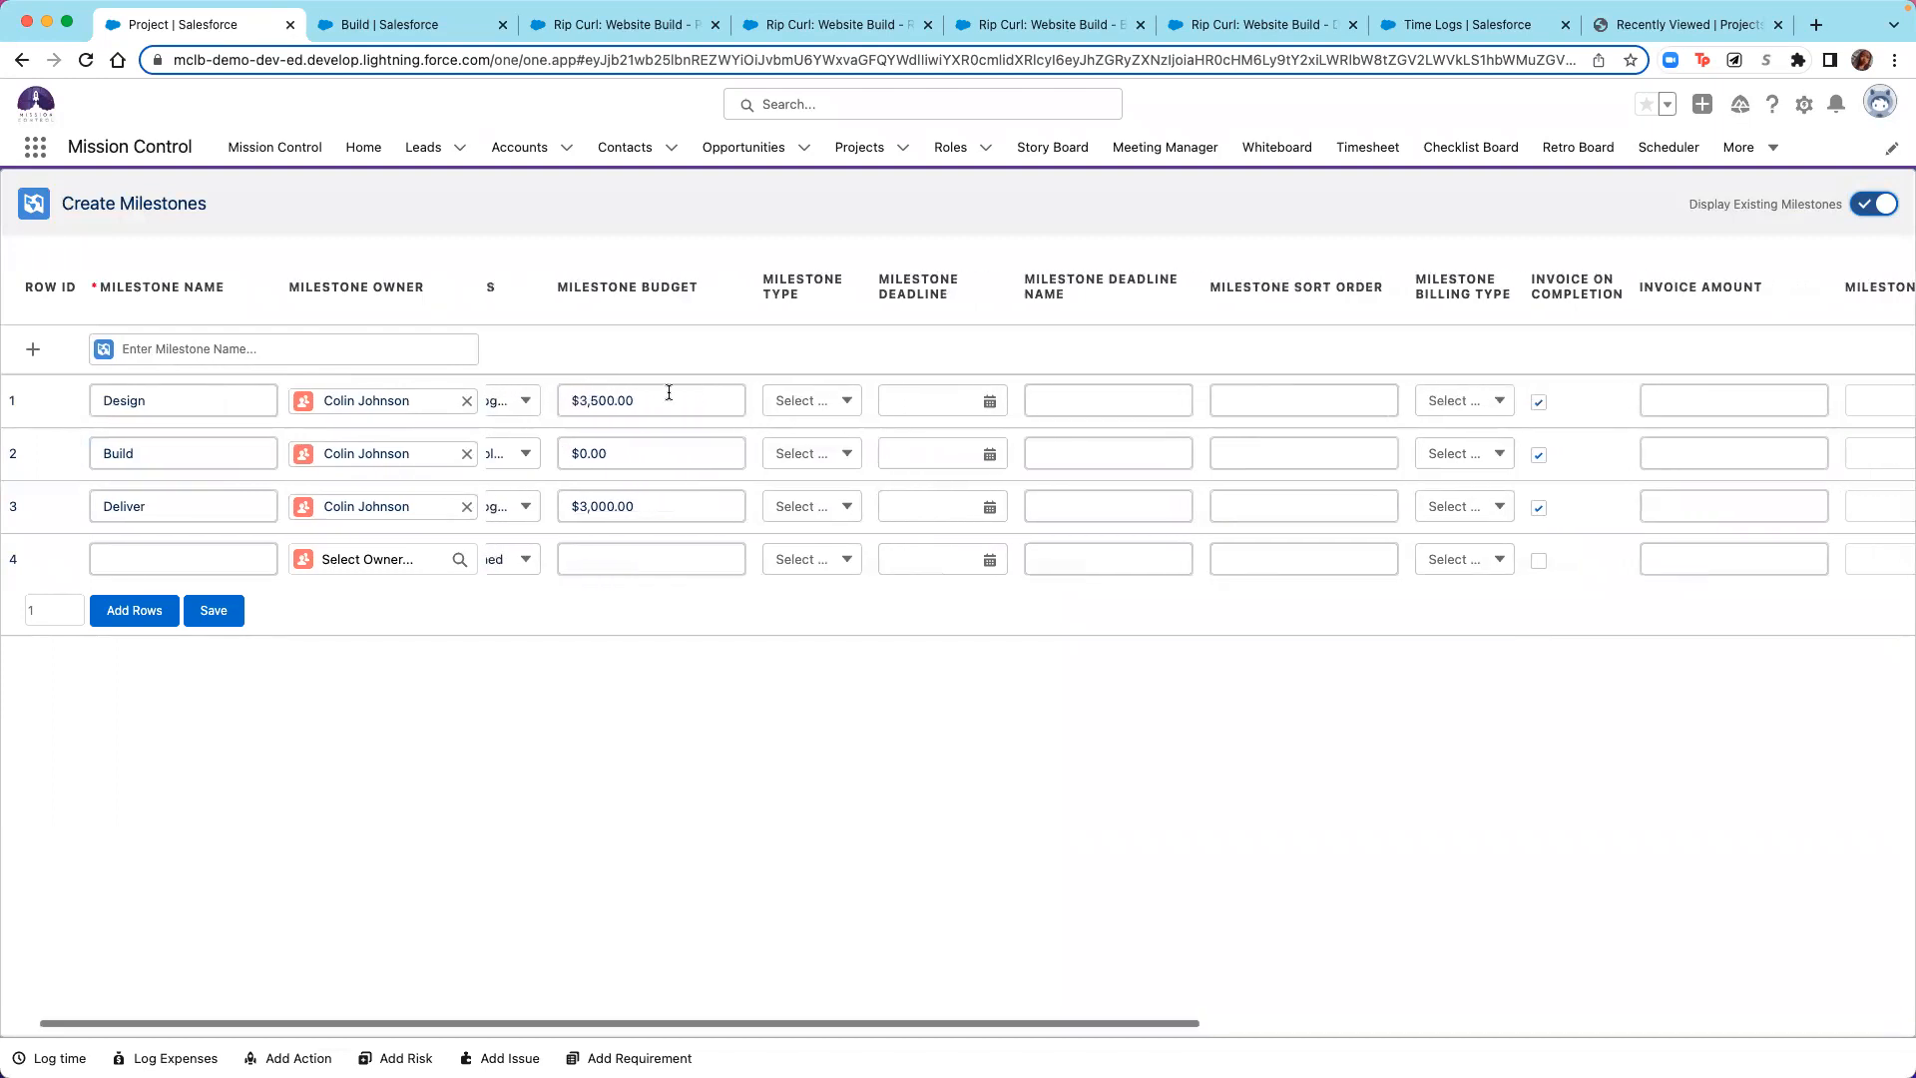
pyautogui.hscroll(1, 669, 392)
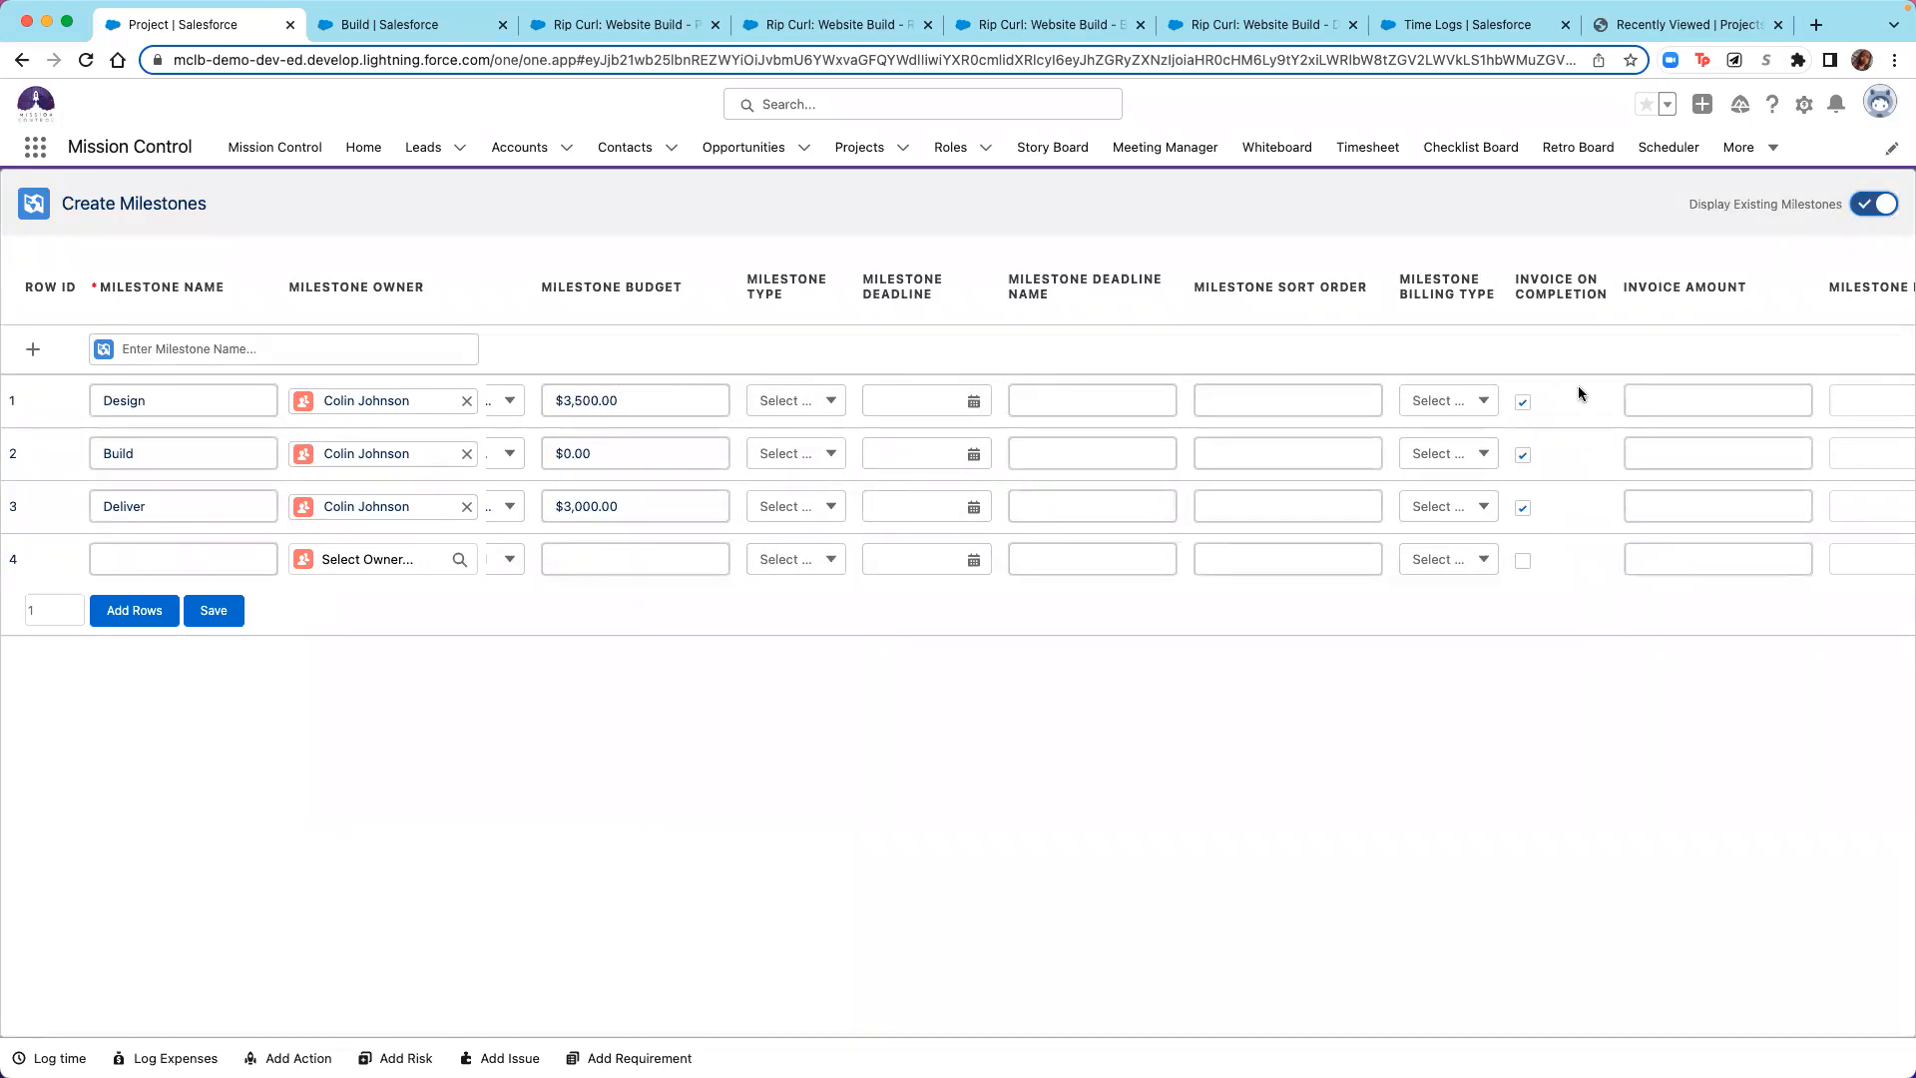
pyautogui.click(1652, 405)
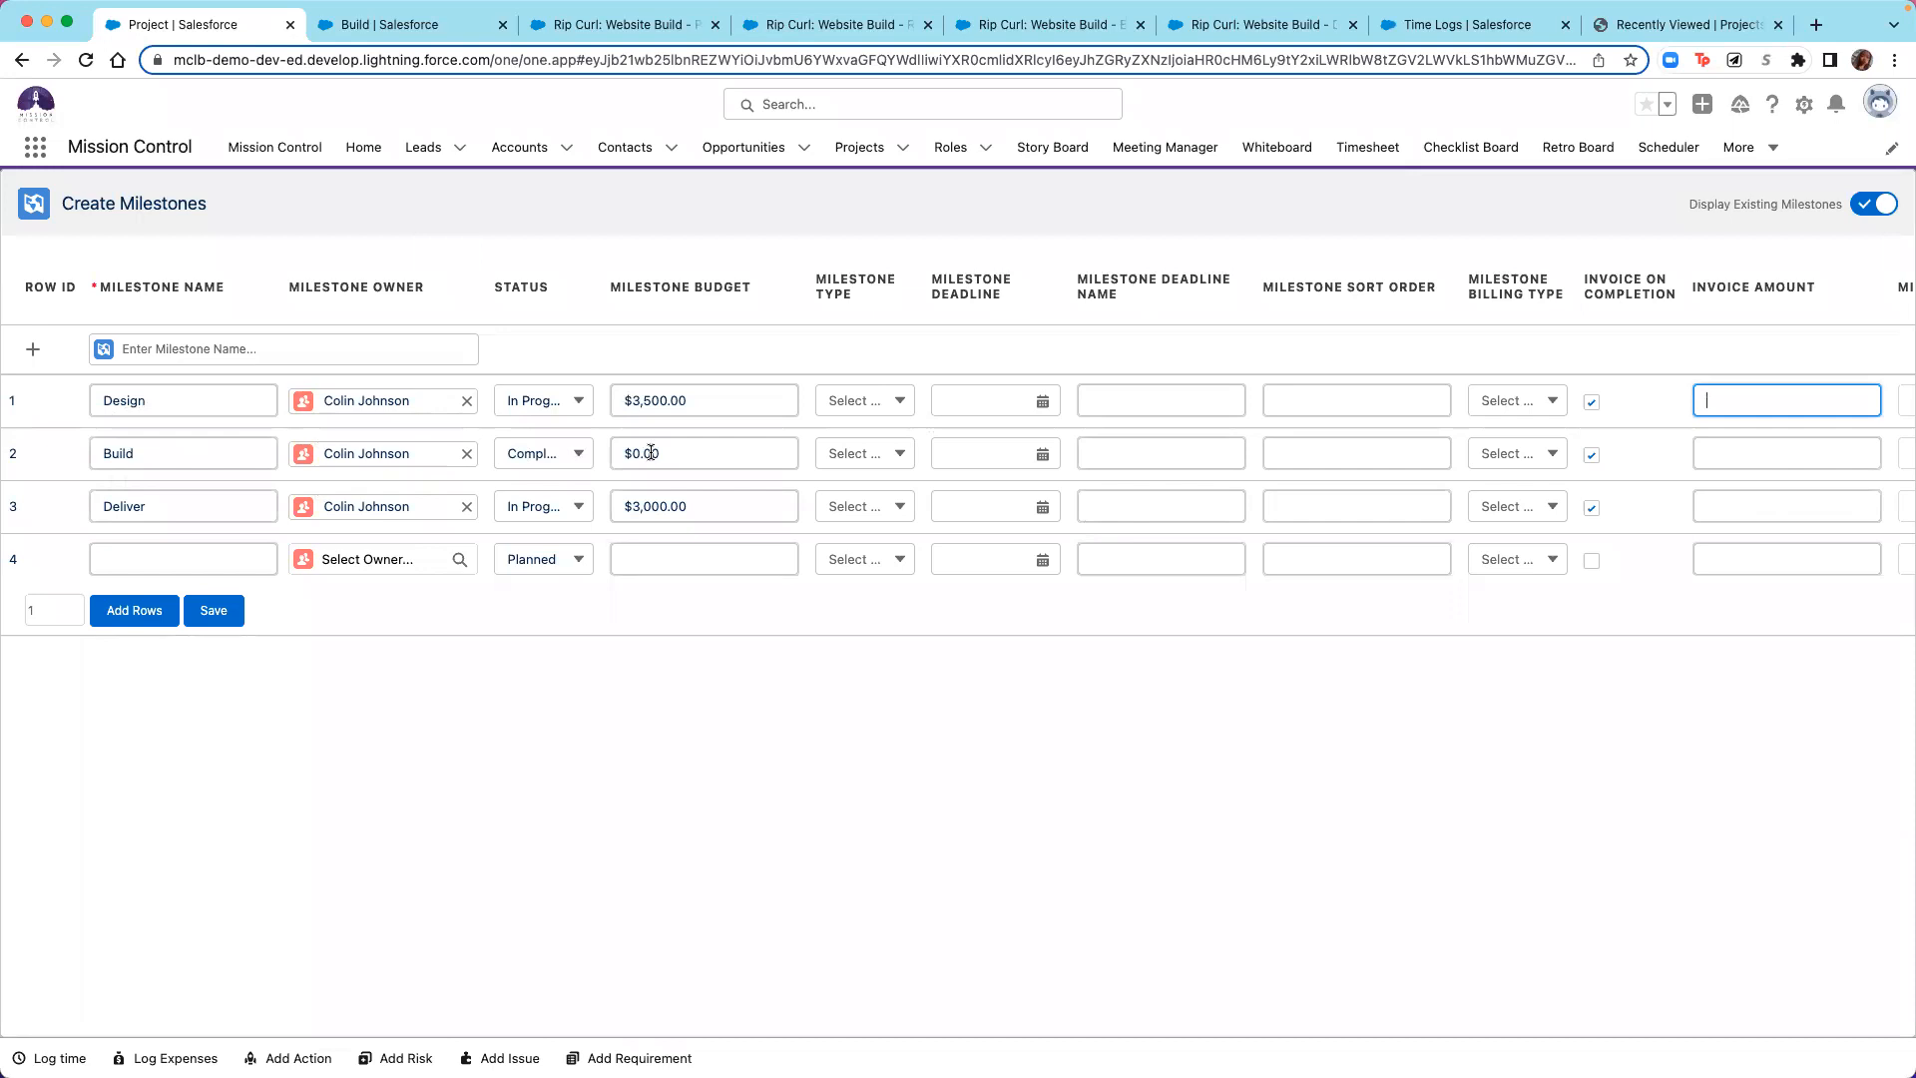
# Check the Build milestone's Hours Scheduled Value (Billable) against the blank Invoice Amount fields in the Create Milestones grid.
pyautogui.click(418, 22)
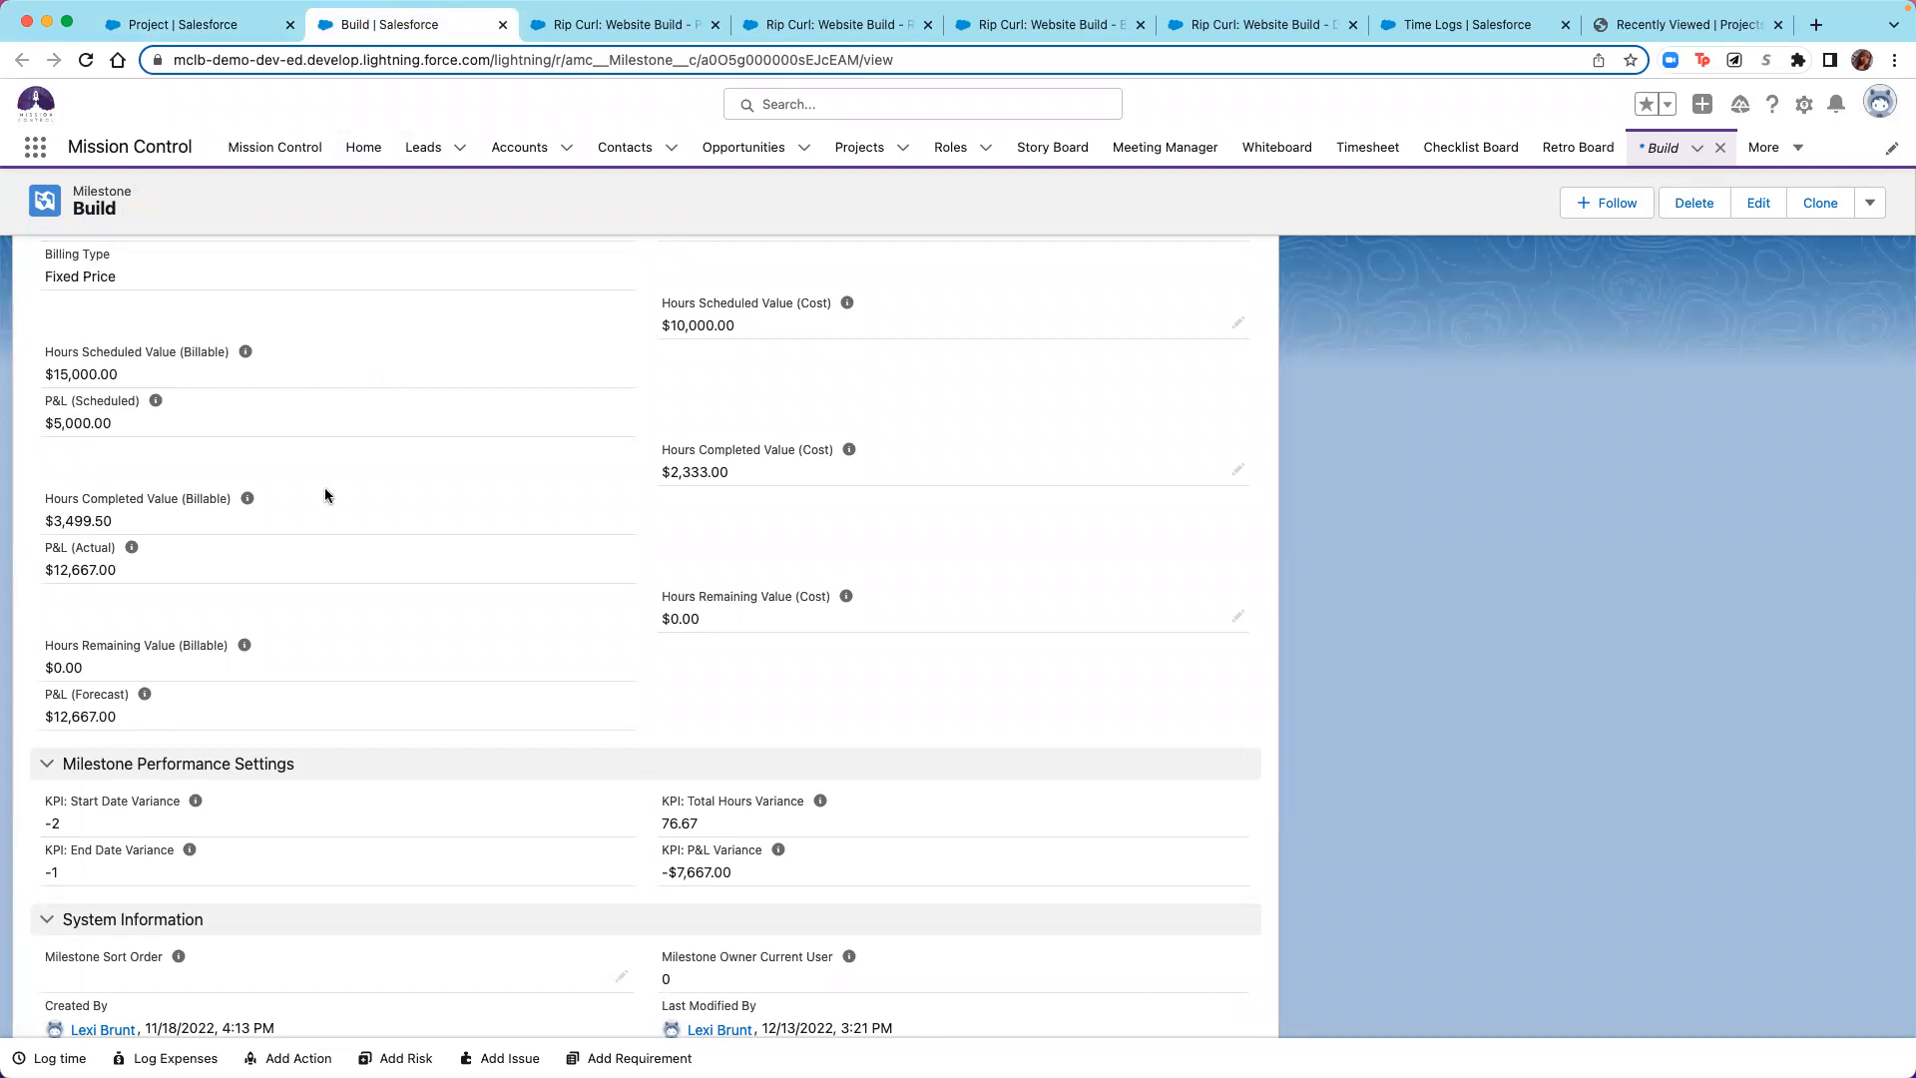
pyautogui.scroll(-2, 330, 529)
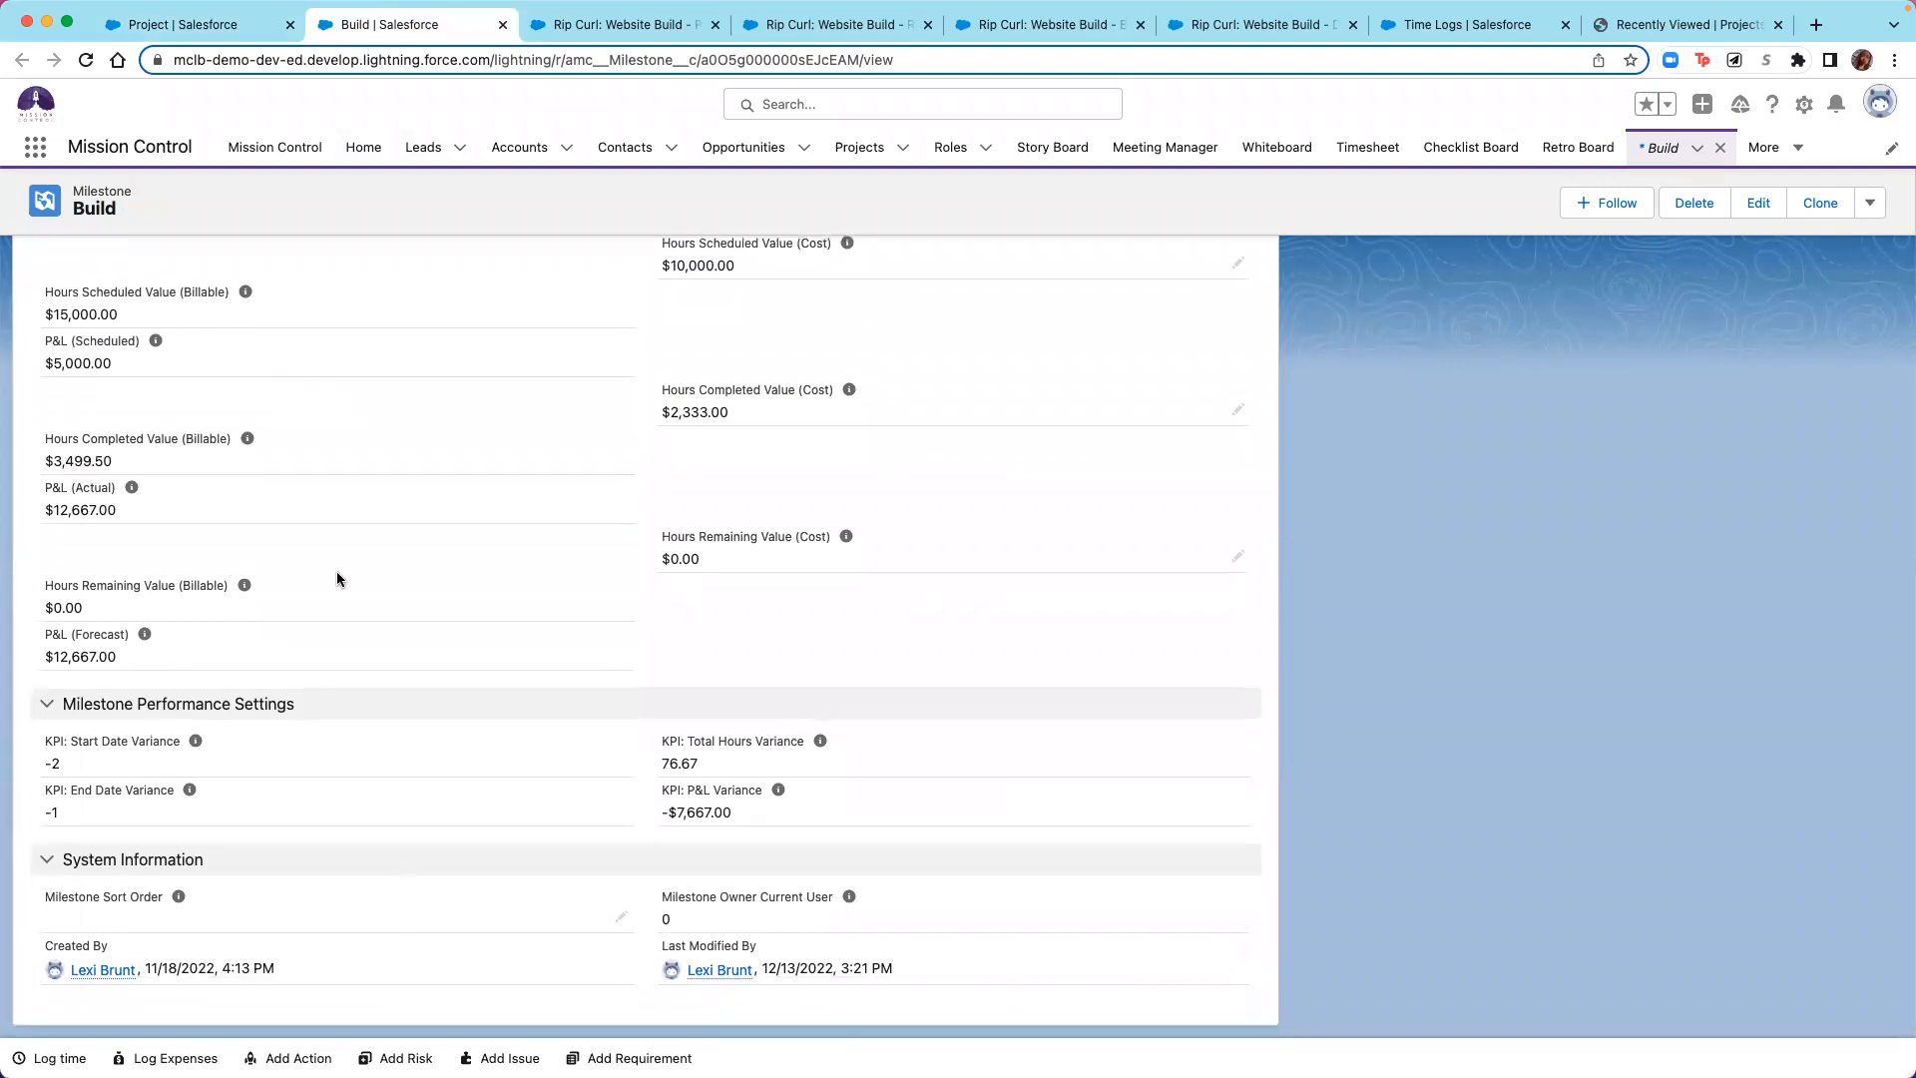
pyautogui.moveTo(148, 316); pyautogui.dragTo(34, 292)
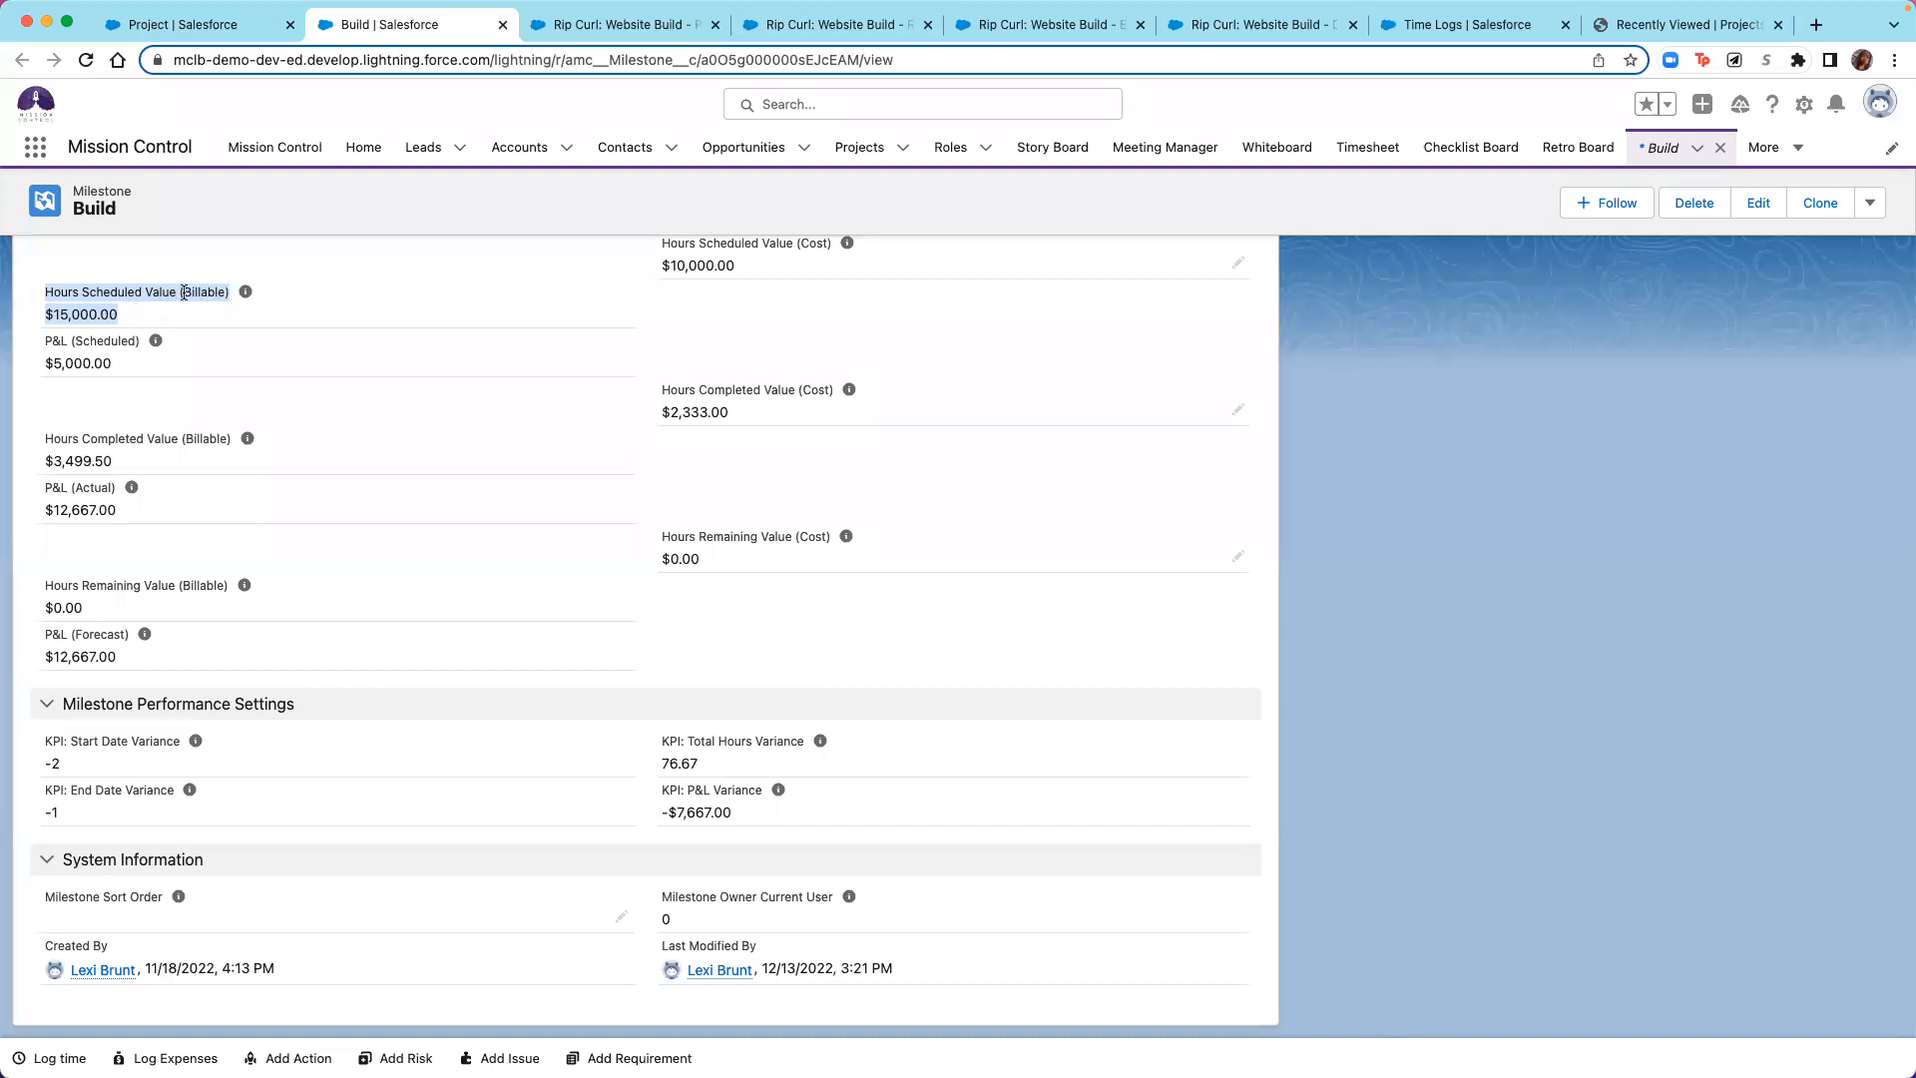
pyautogui.click(136, 322)
pyautogui.moveTo(133, 320); pyautogui.dragTo(36, 320)
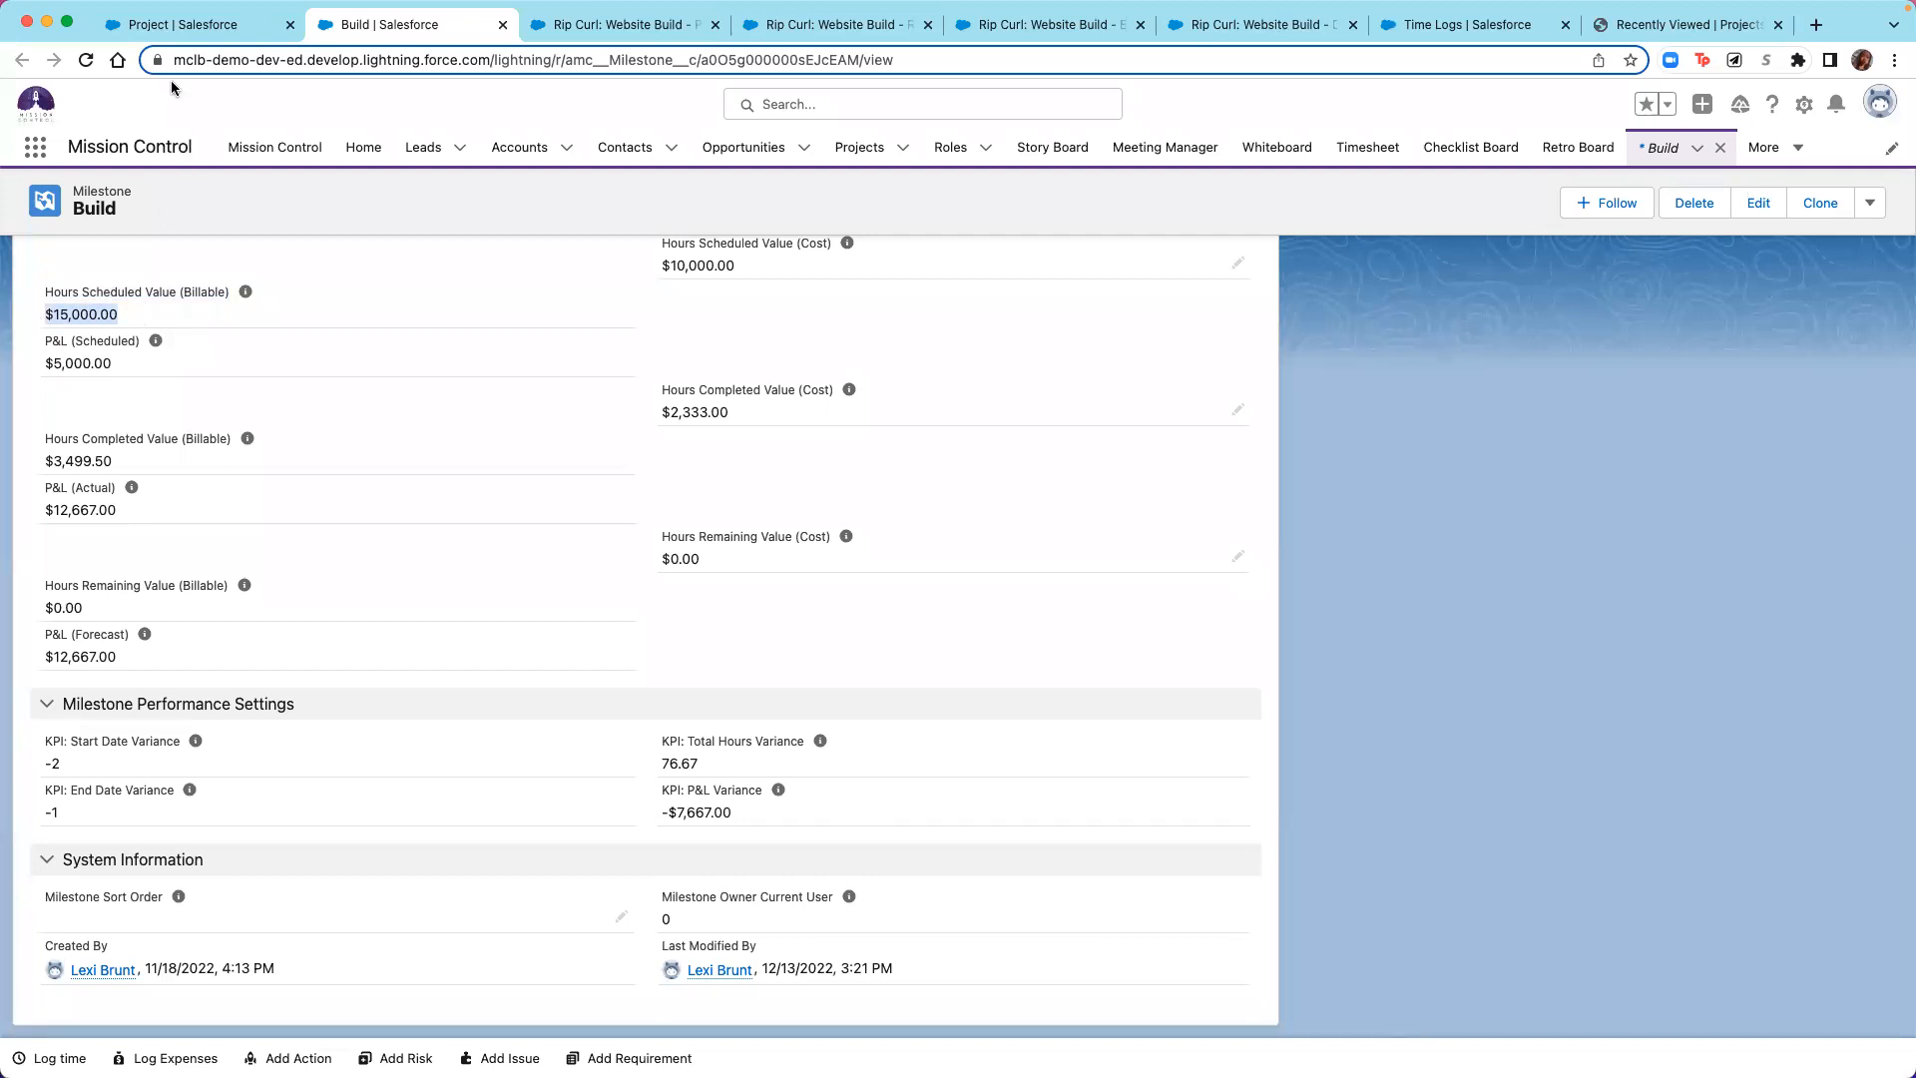
pyautogui.click(190, 22)
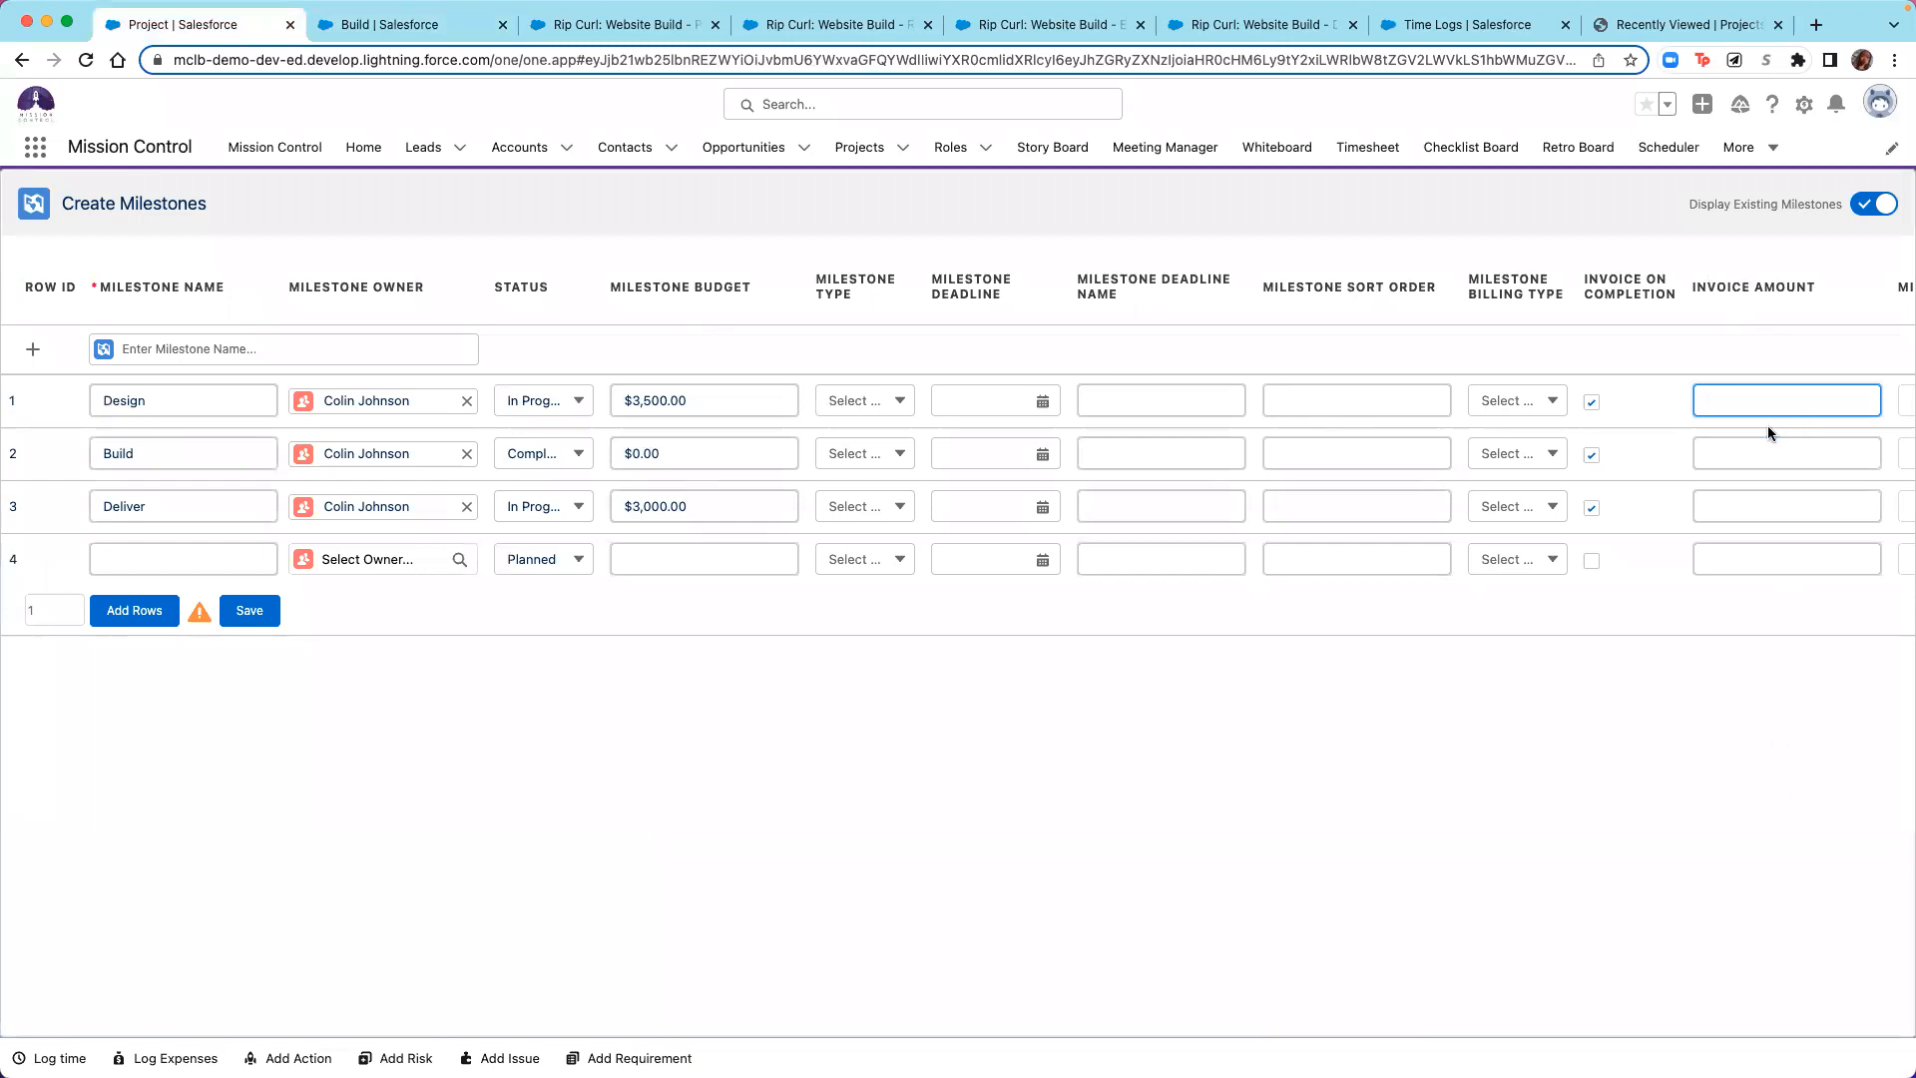
pyautogui.click(394, 28)
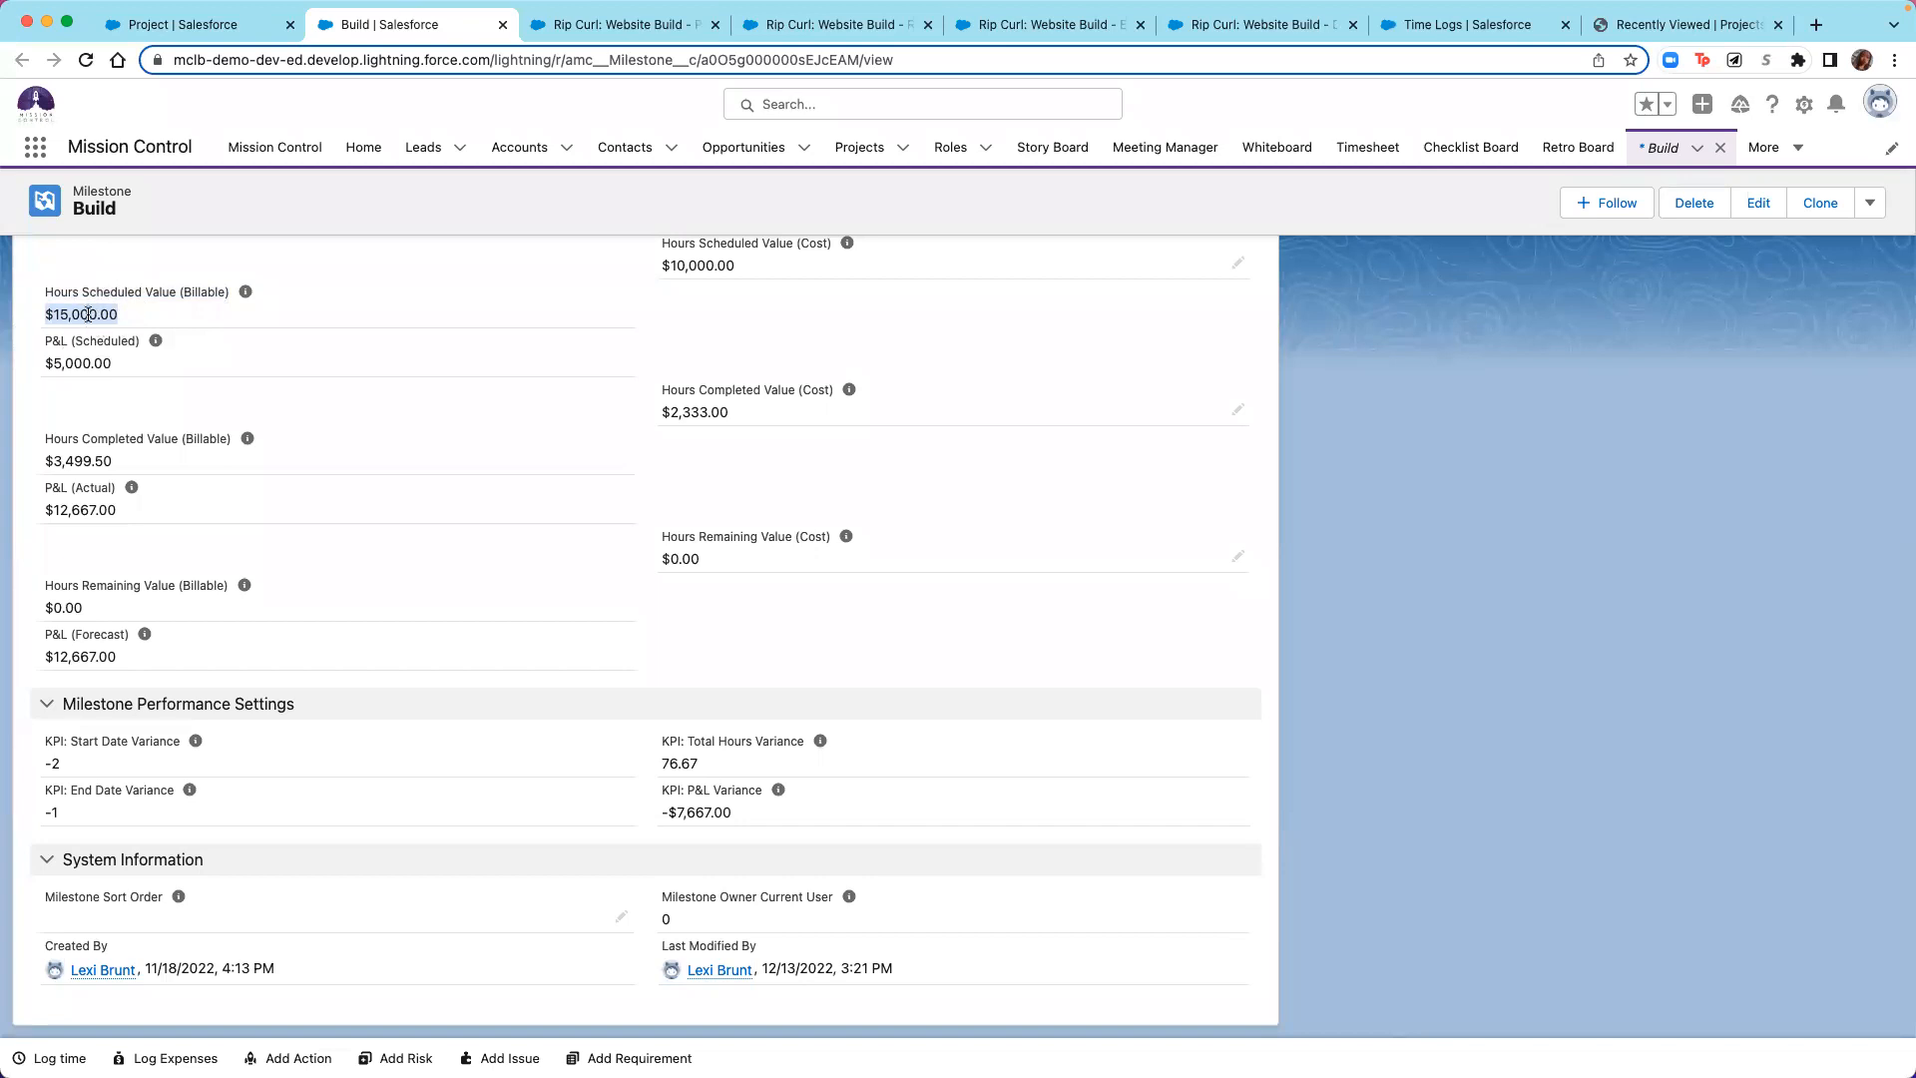
pyautogui.click(195, 24)
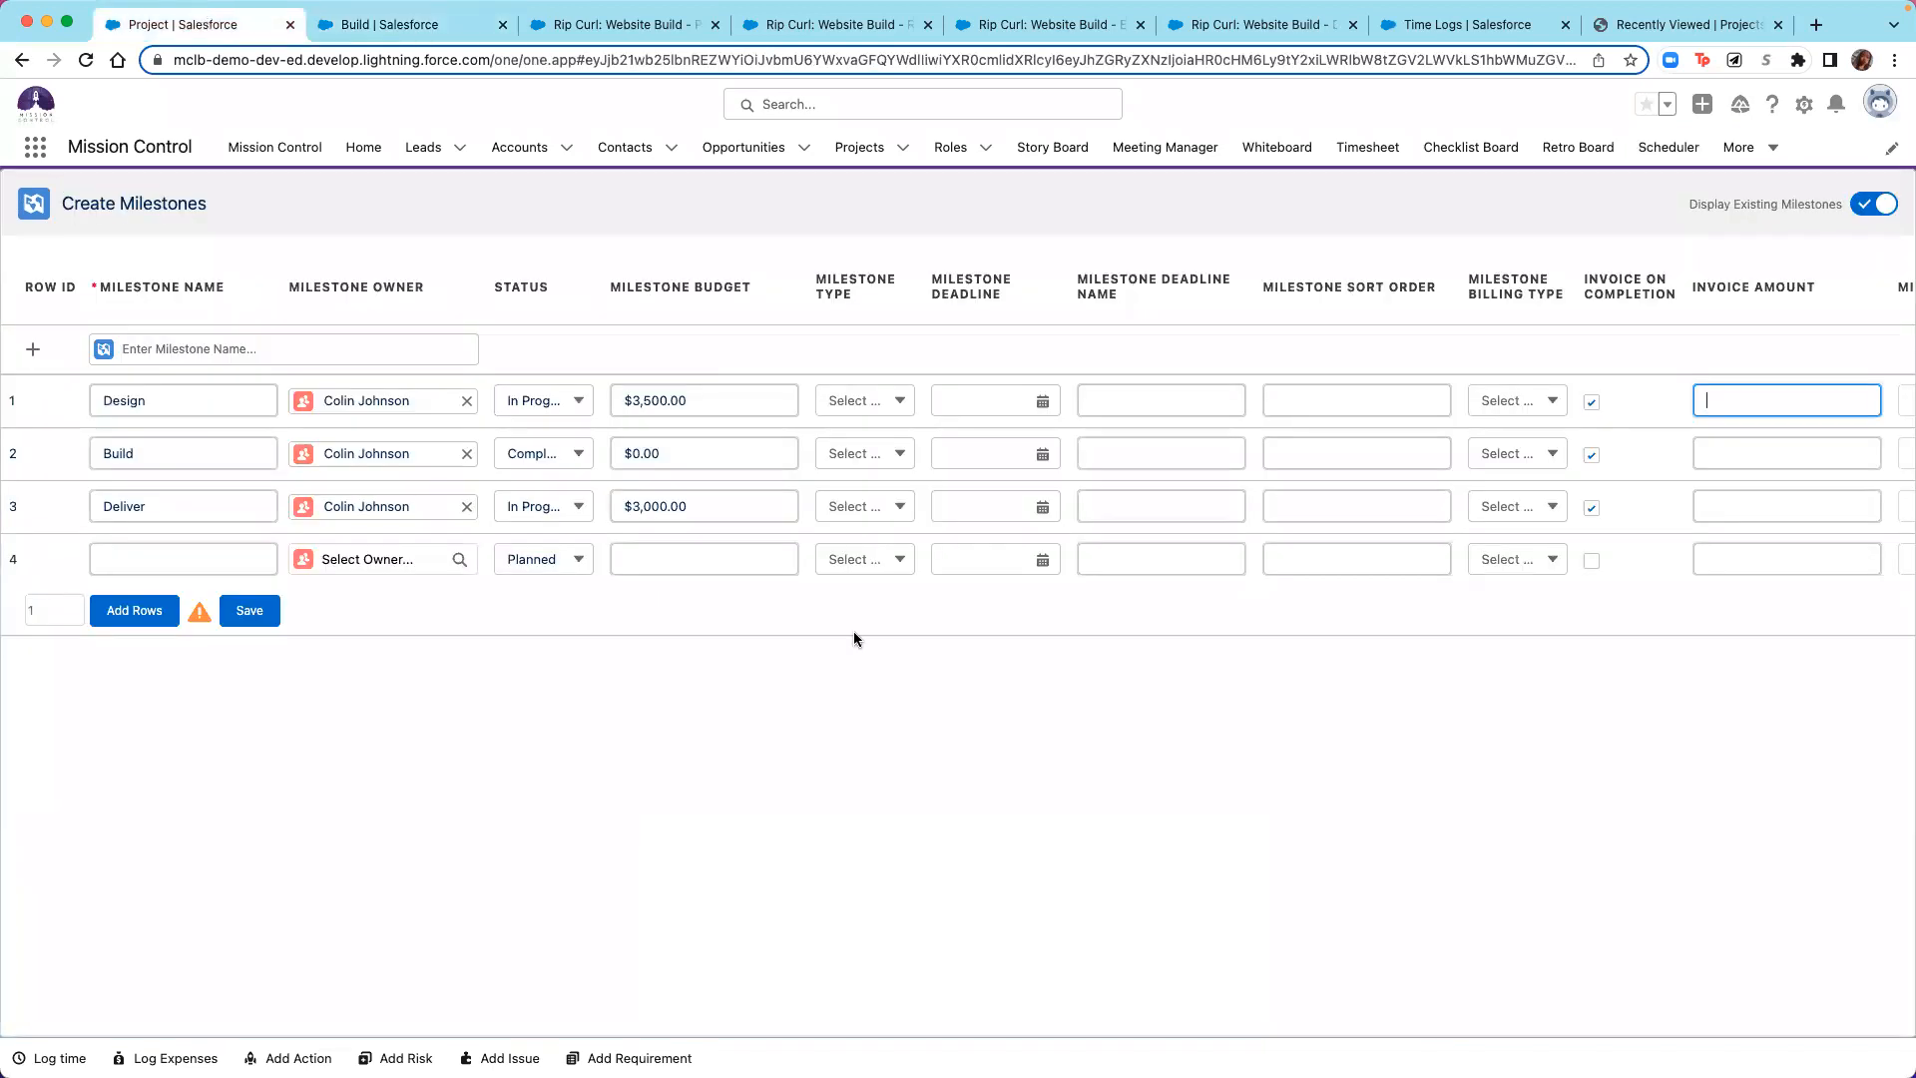
# Delete the empty fourth milestone row and save the existing Design, Build and Deliver milestones.
pyautogui.hscroll(10, 1397, 615)
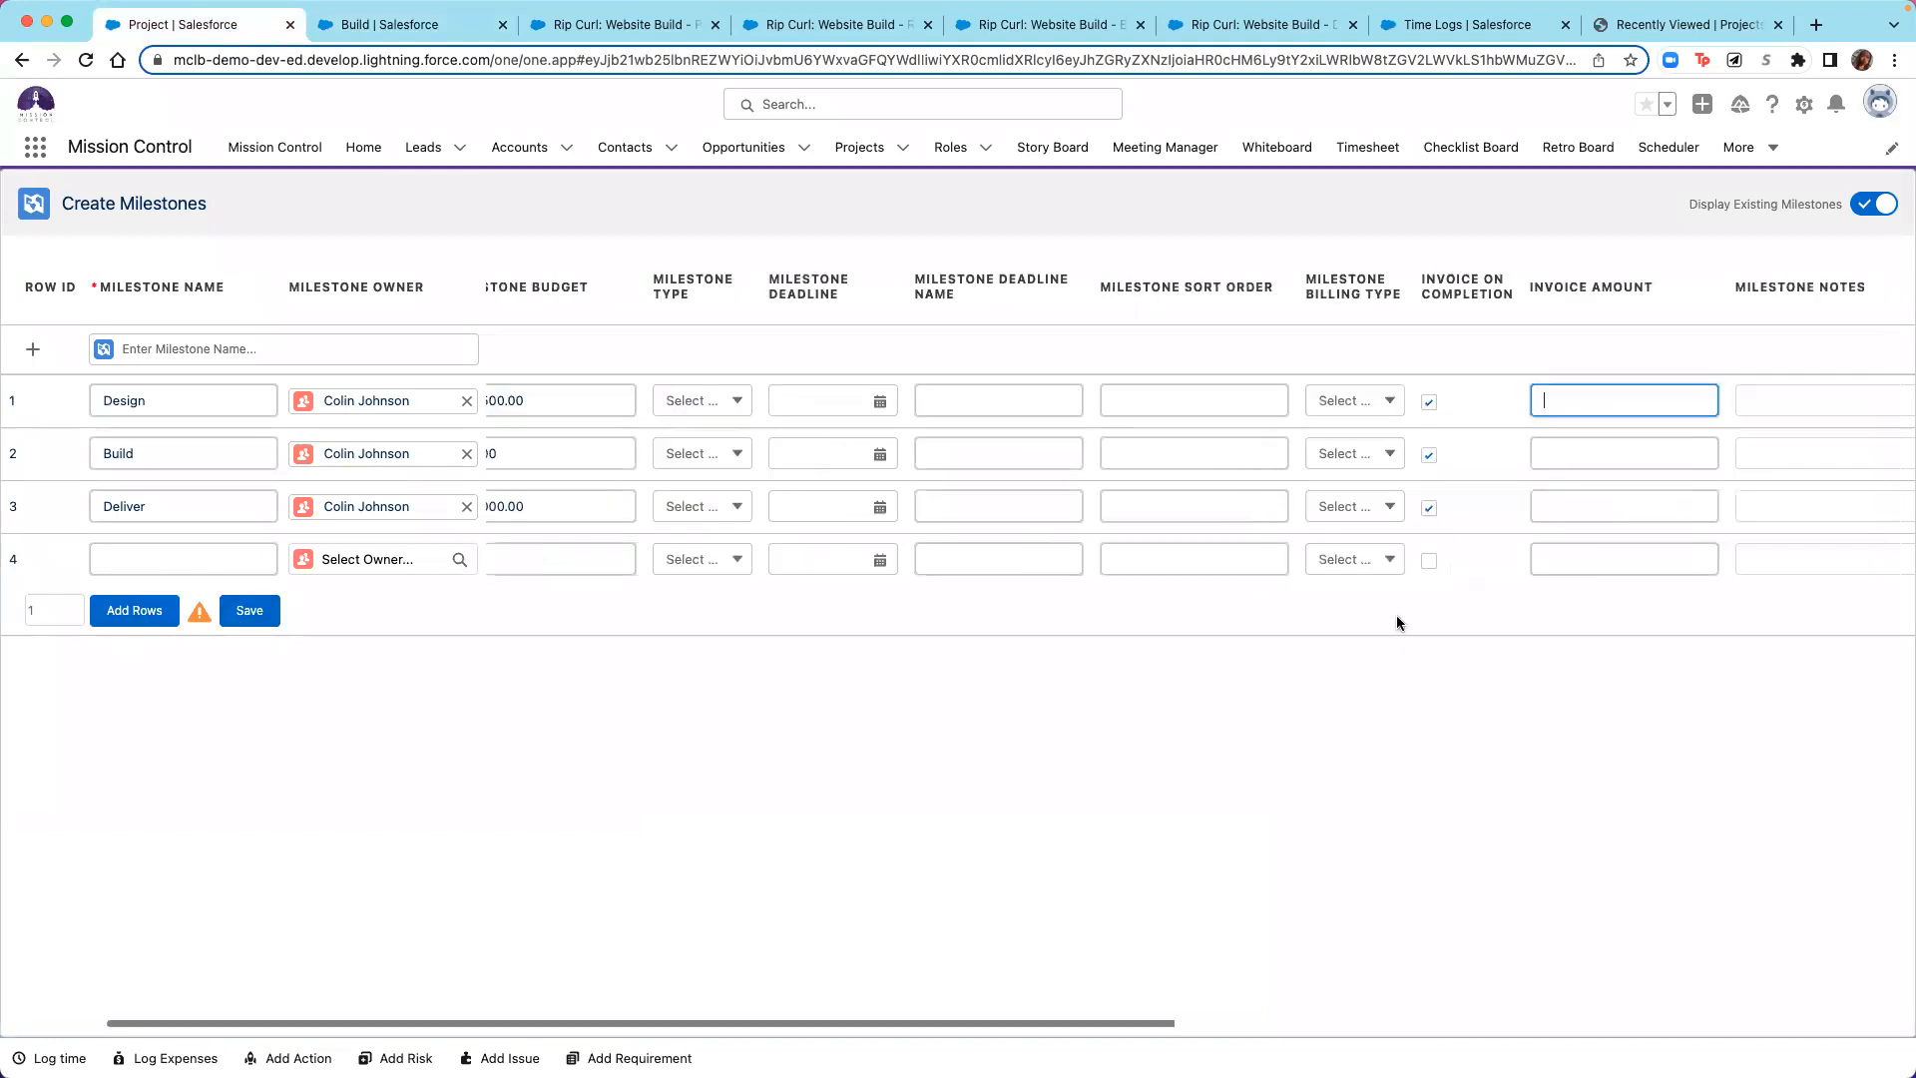
pyautogui.click(1854, 561)
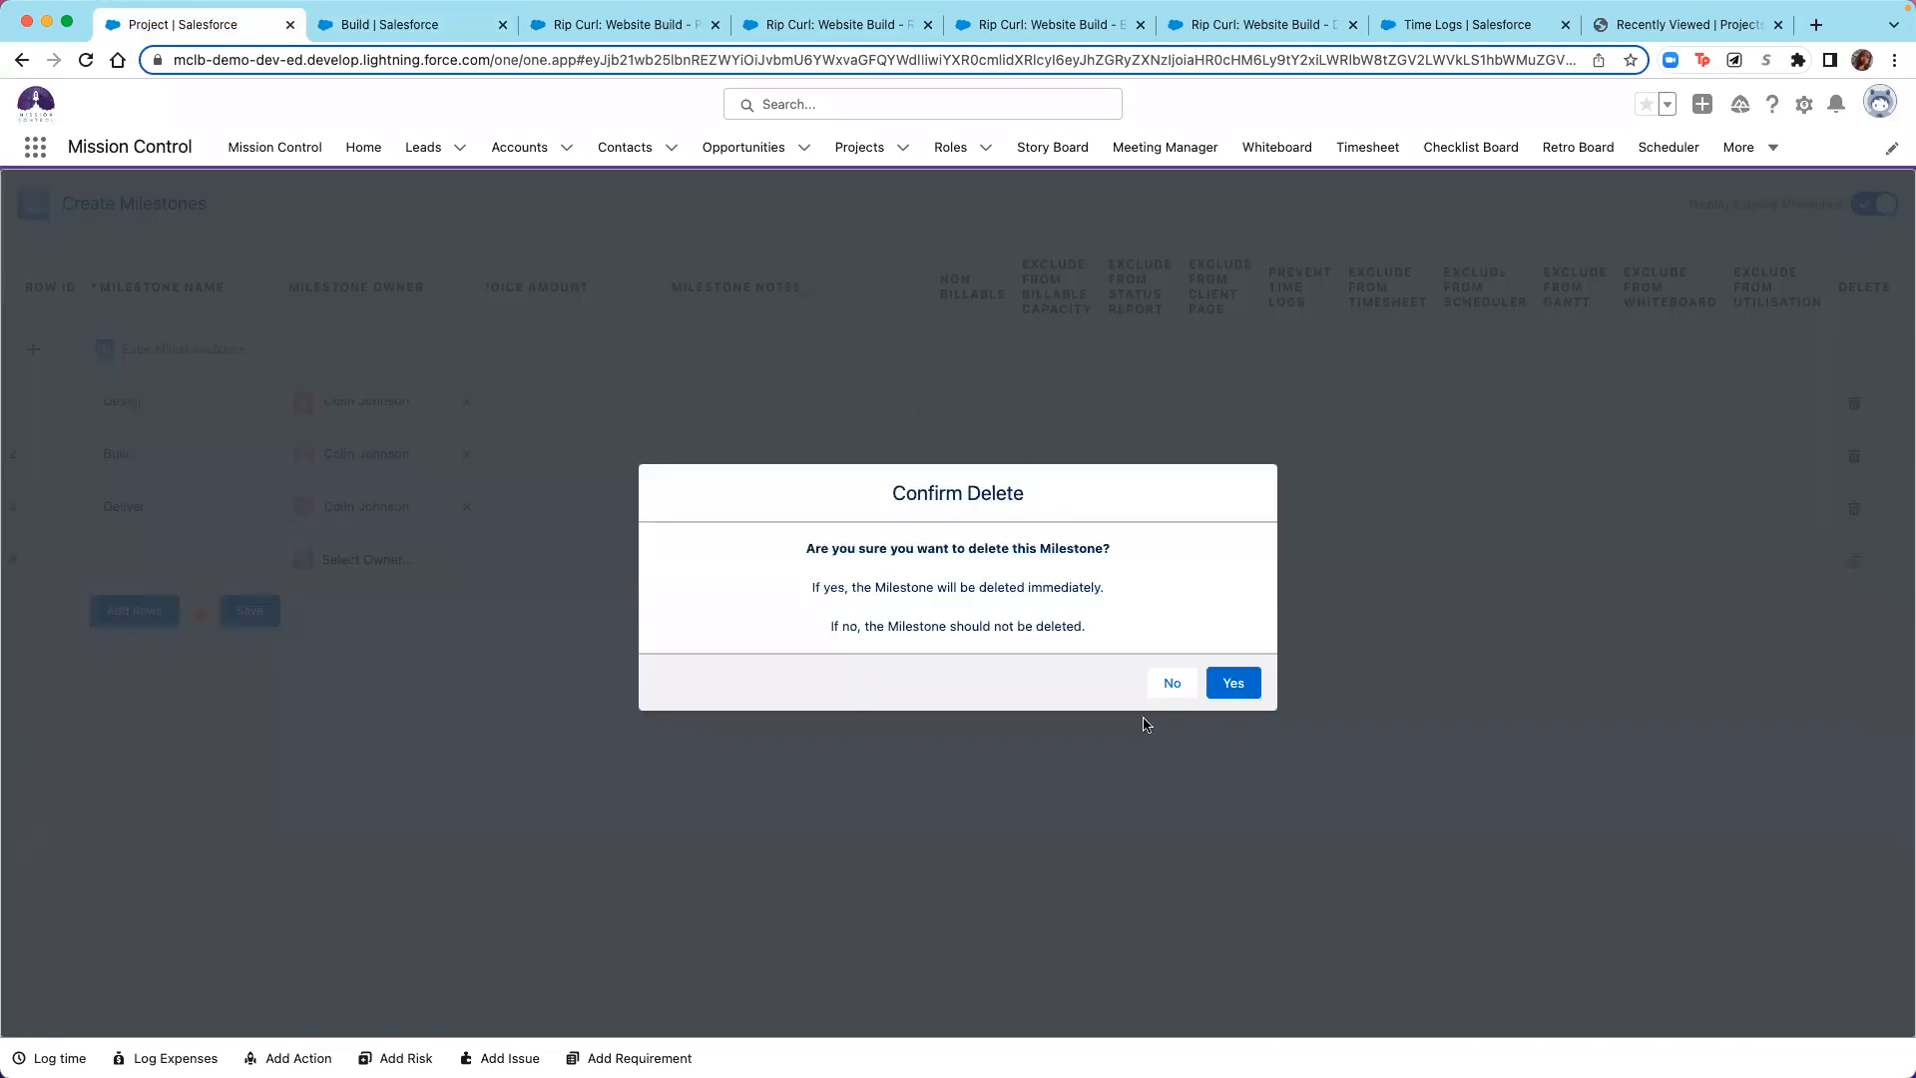
pyautogui.click(1251, 680)
pyautogui.click(250, 557)
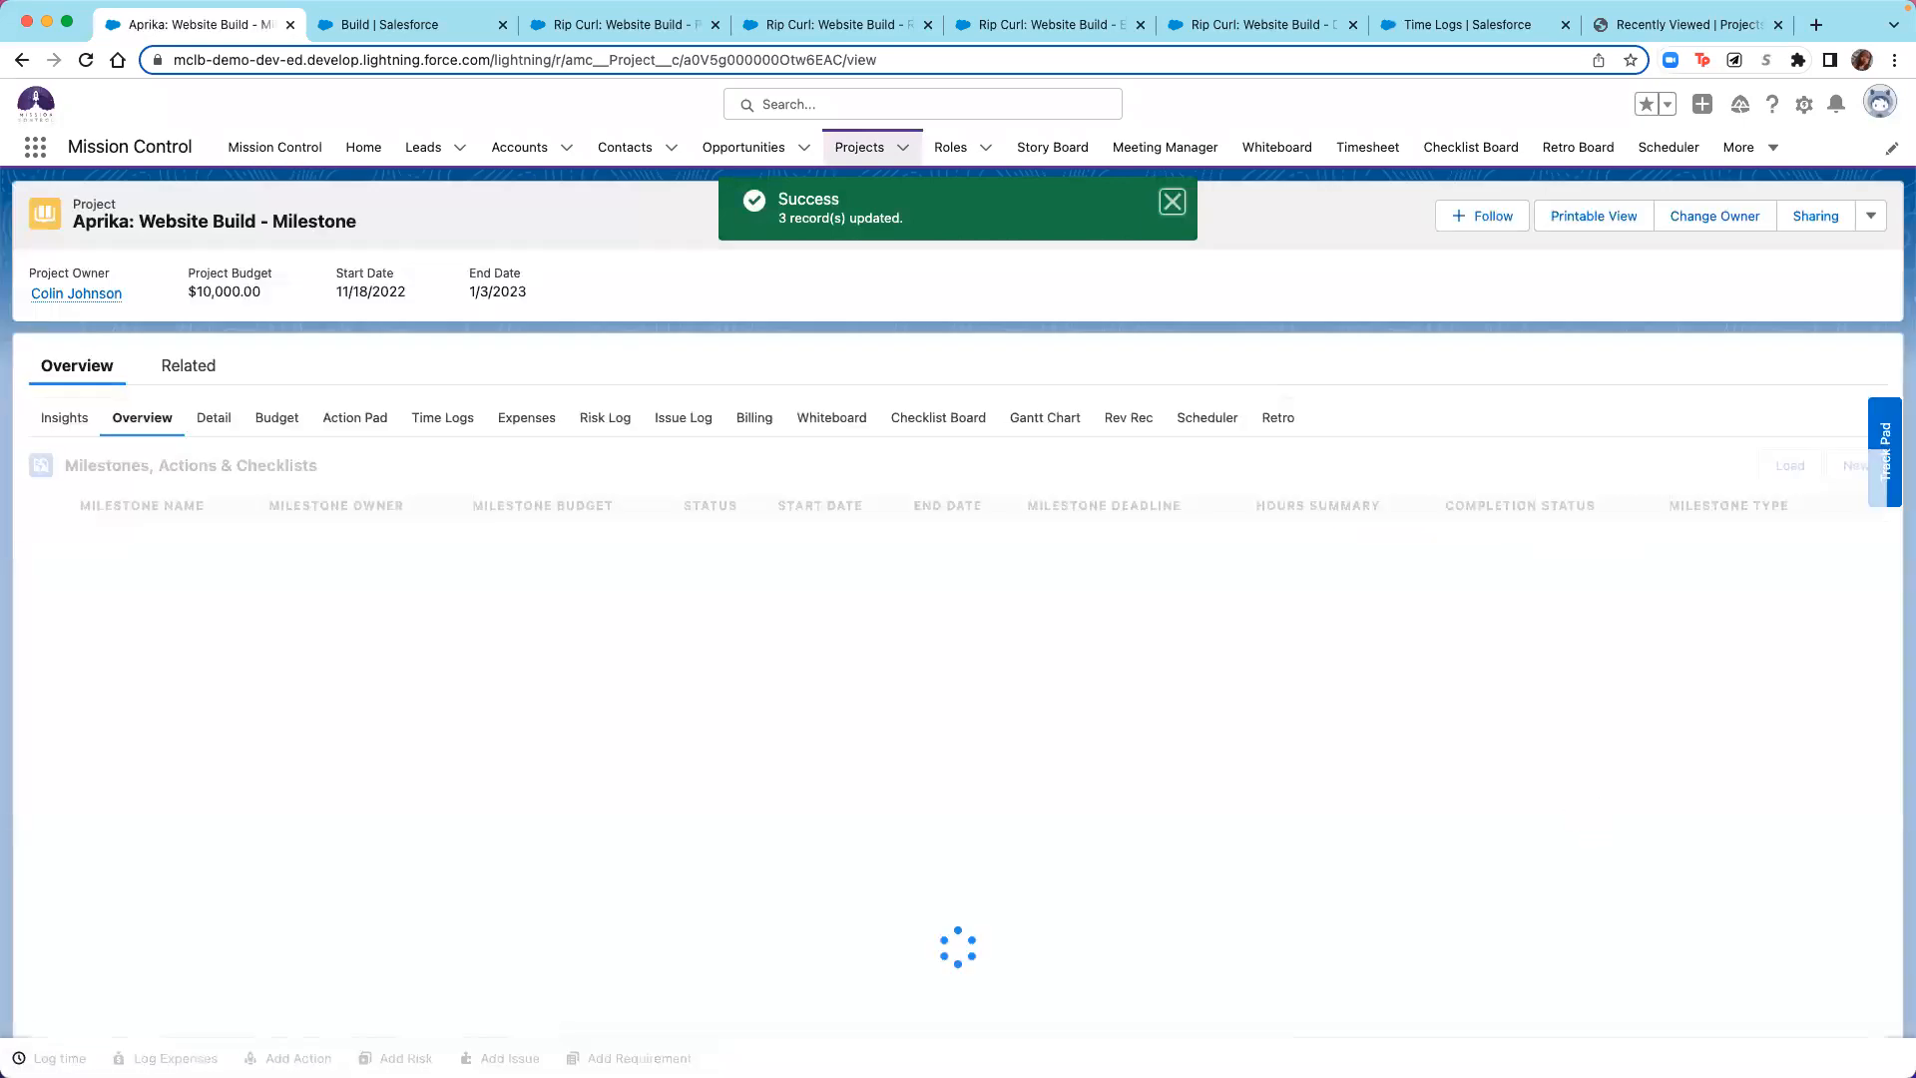
# View the project's billing summary and expand the 12/13/2022 billing event to examine its line item.
pyautogui.click(747, 427)
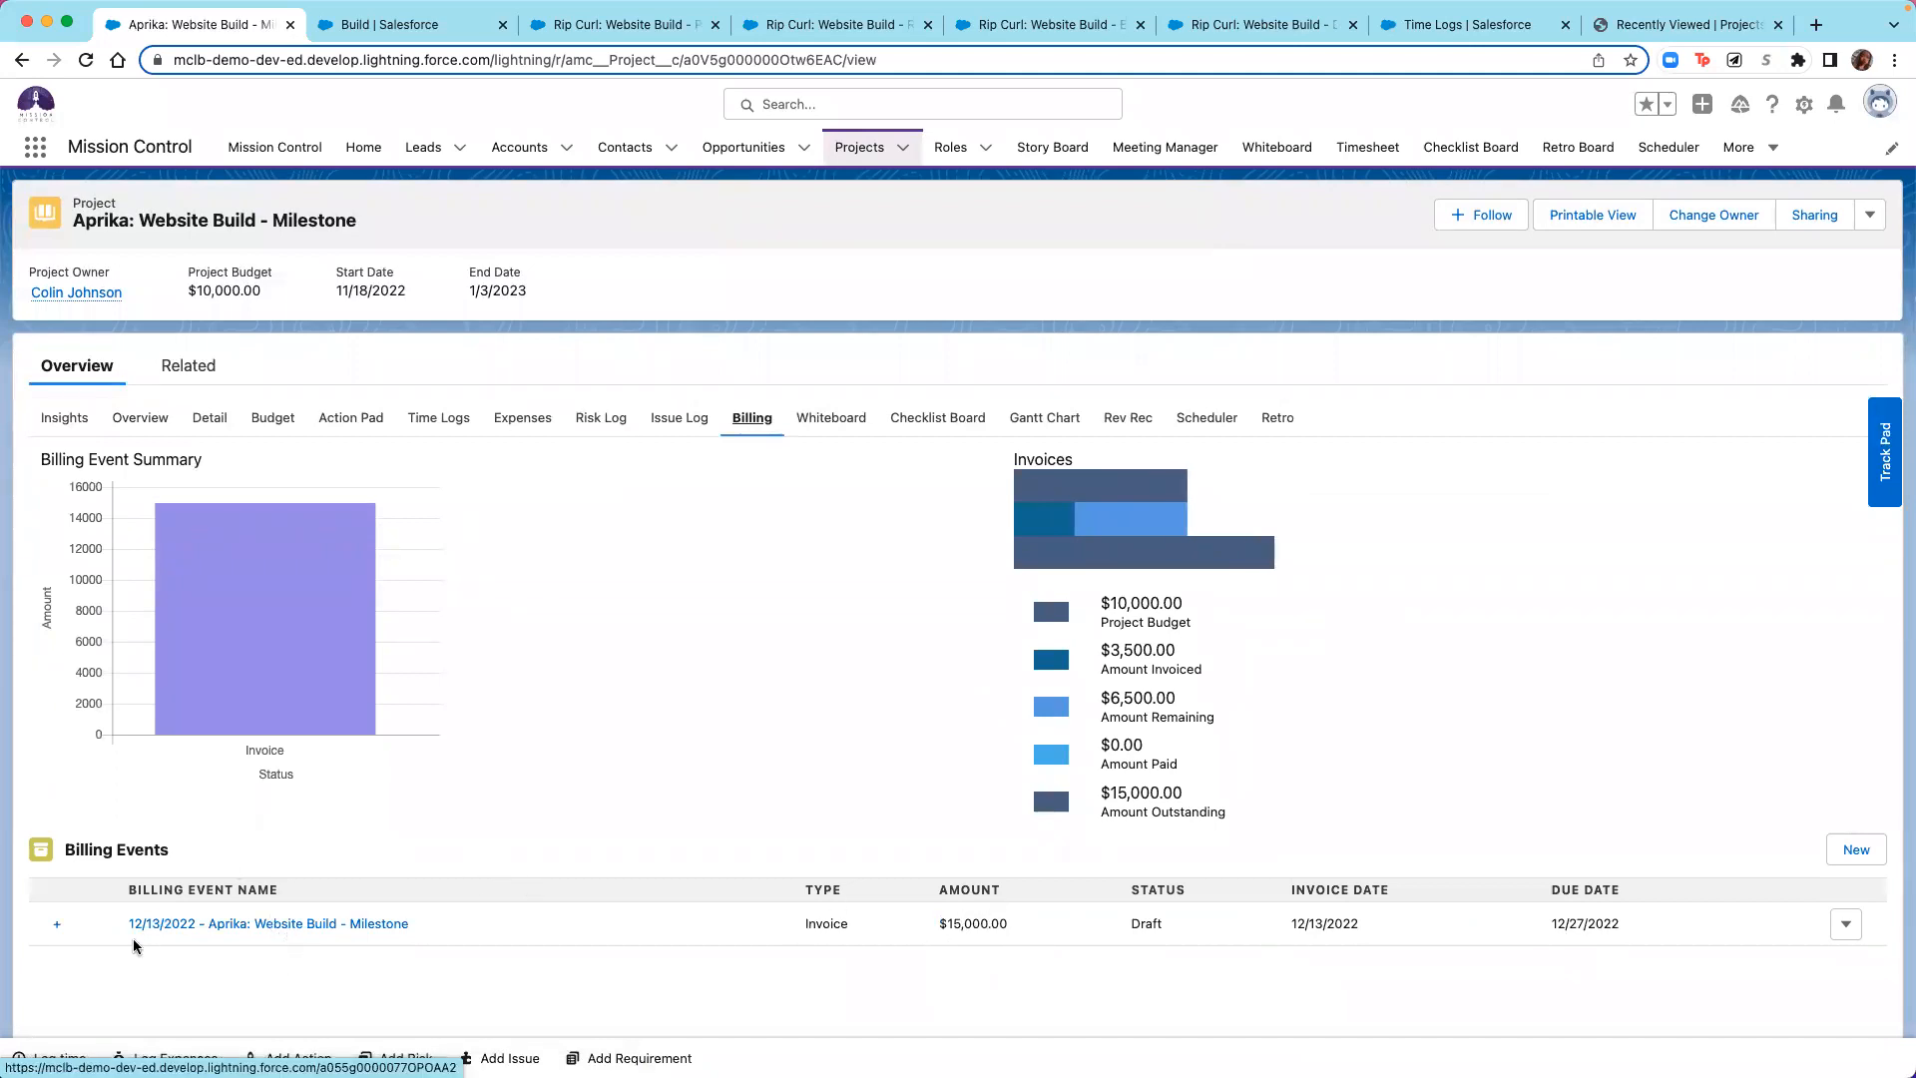
pyautogui.click(57, 923)
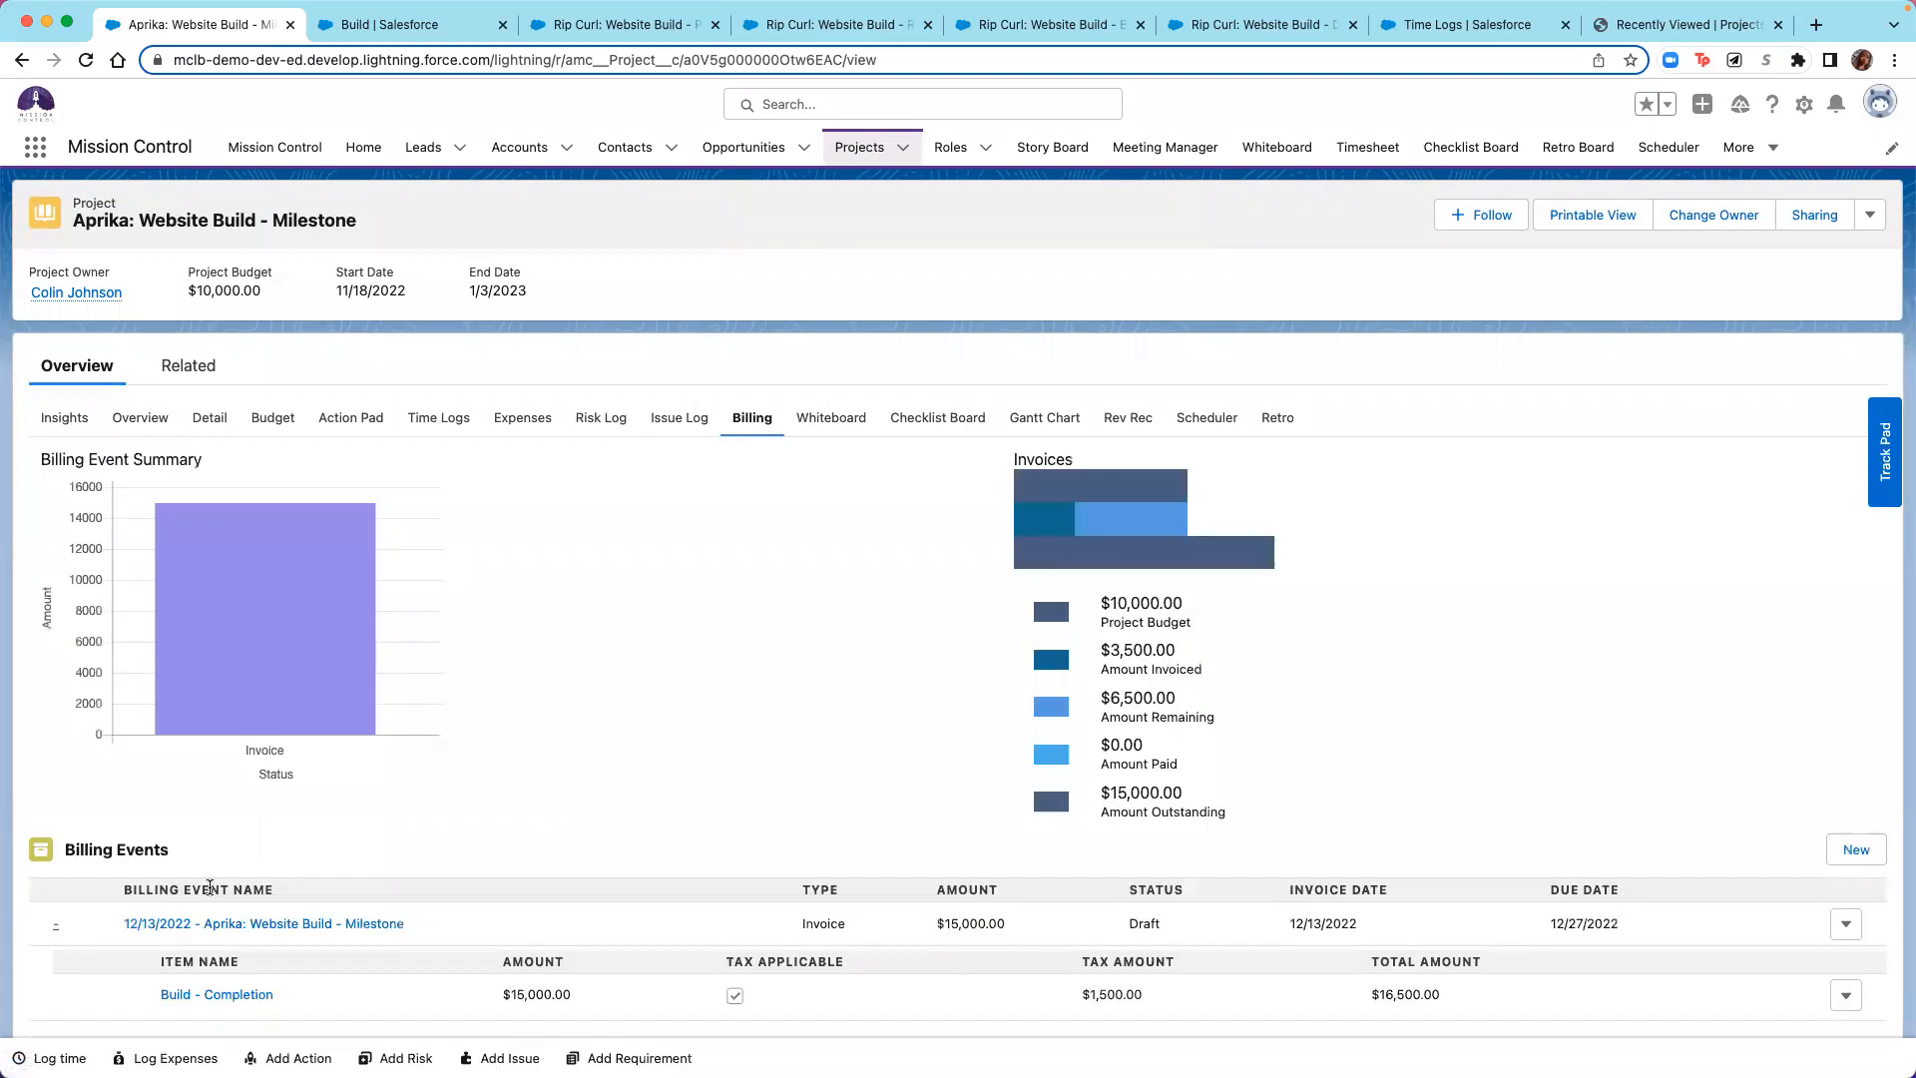
pyautogui.scroll(-2, 307, 932)
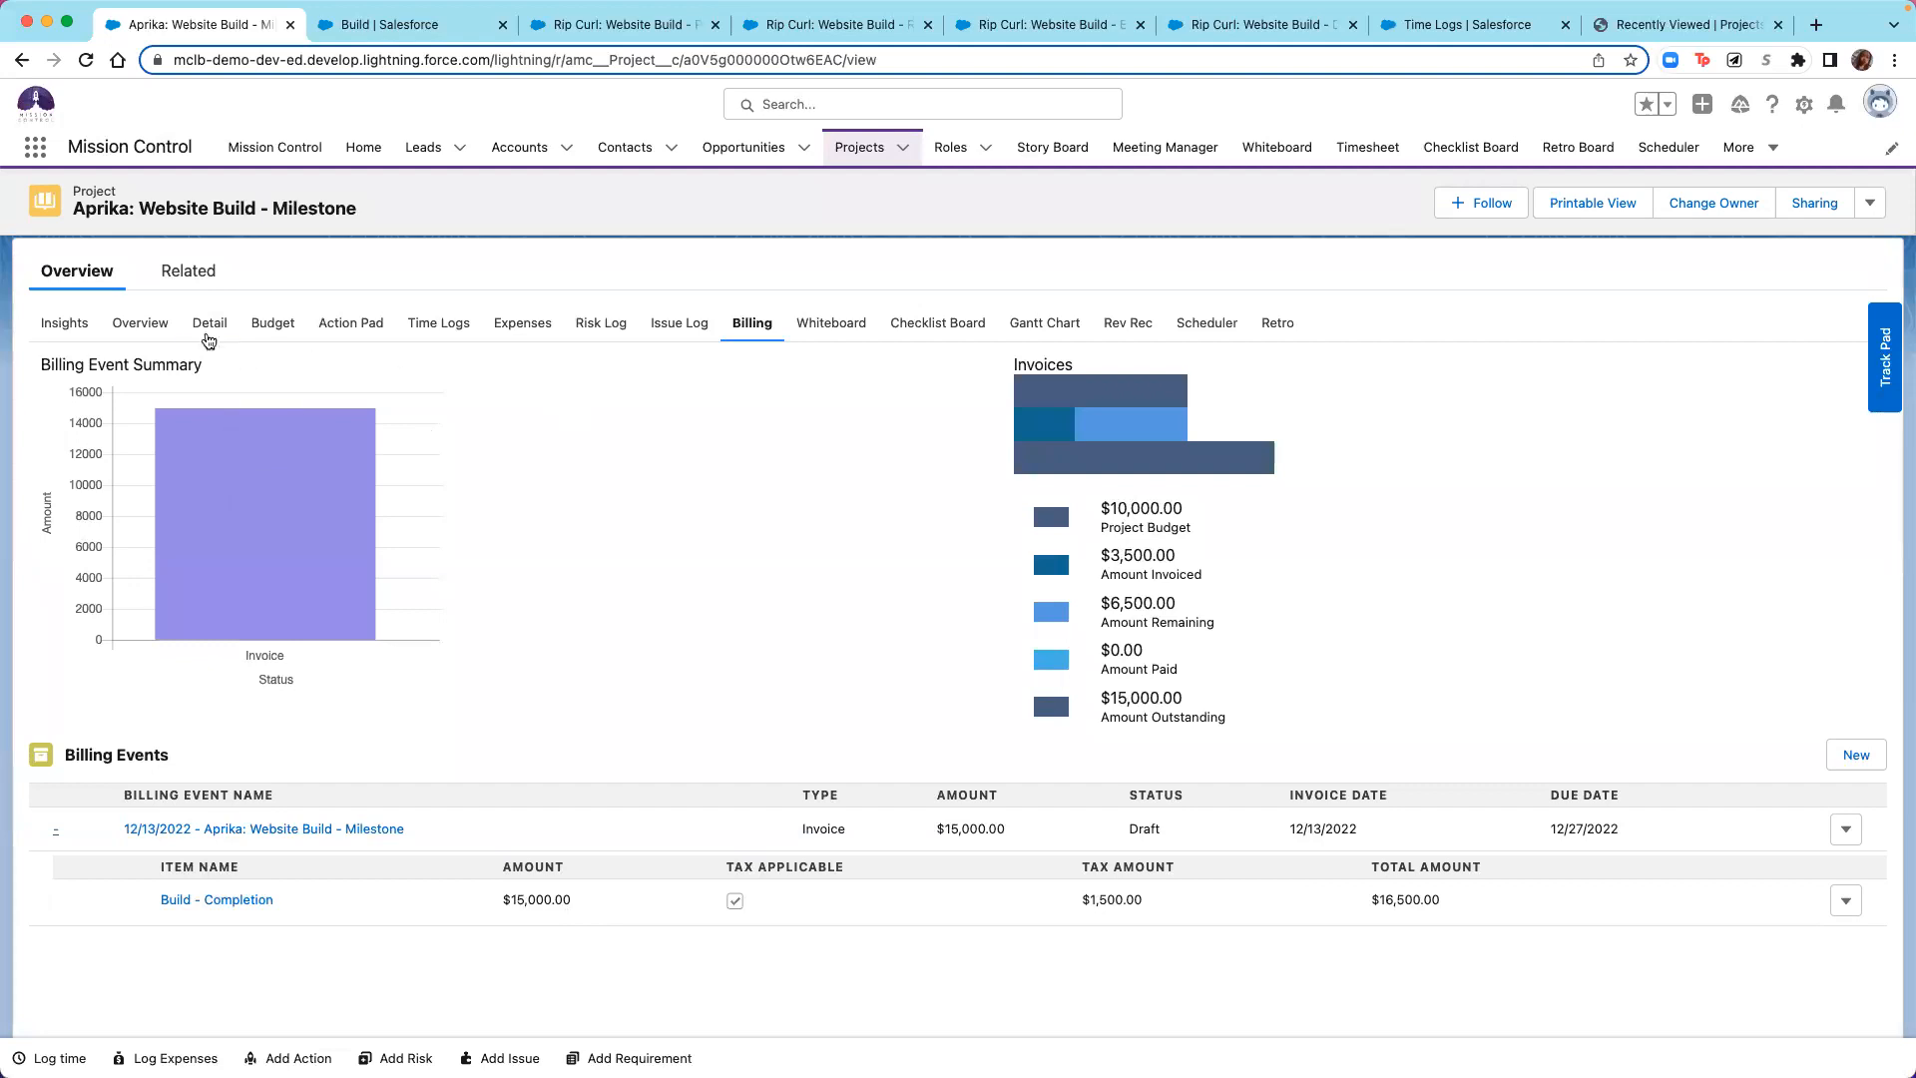
# Check the milestone statuses in the project overview, and move the Design Wireframes action to Complete on the Whiteboard.
pyautogui.click(122, 330)
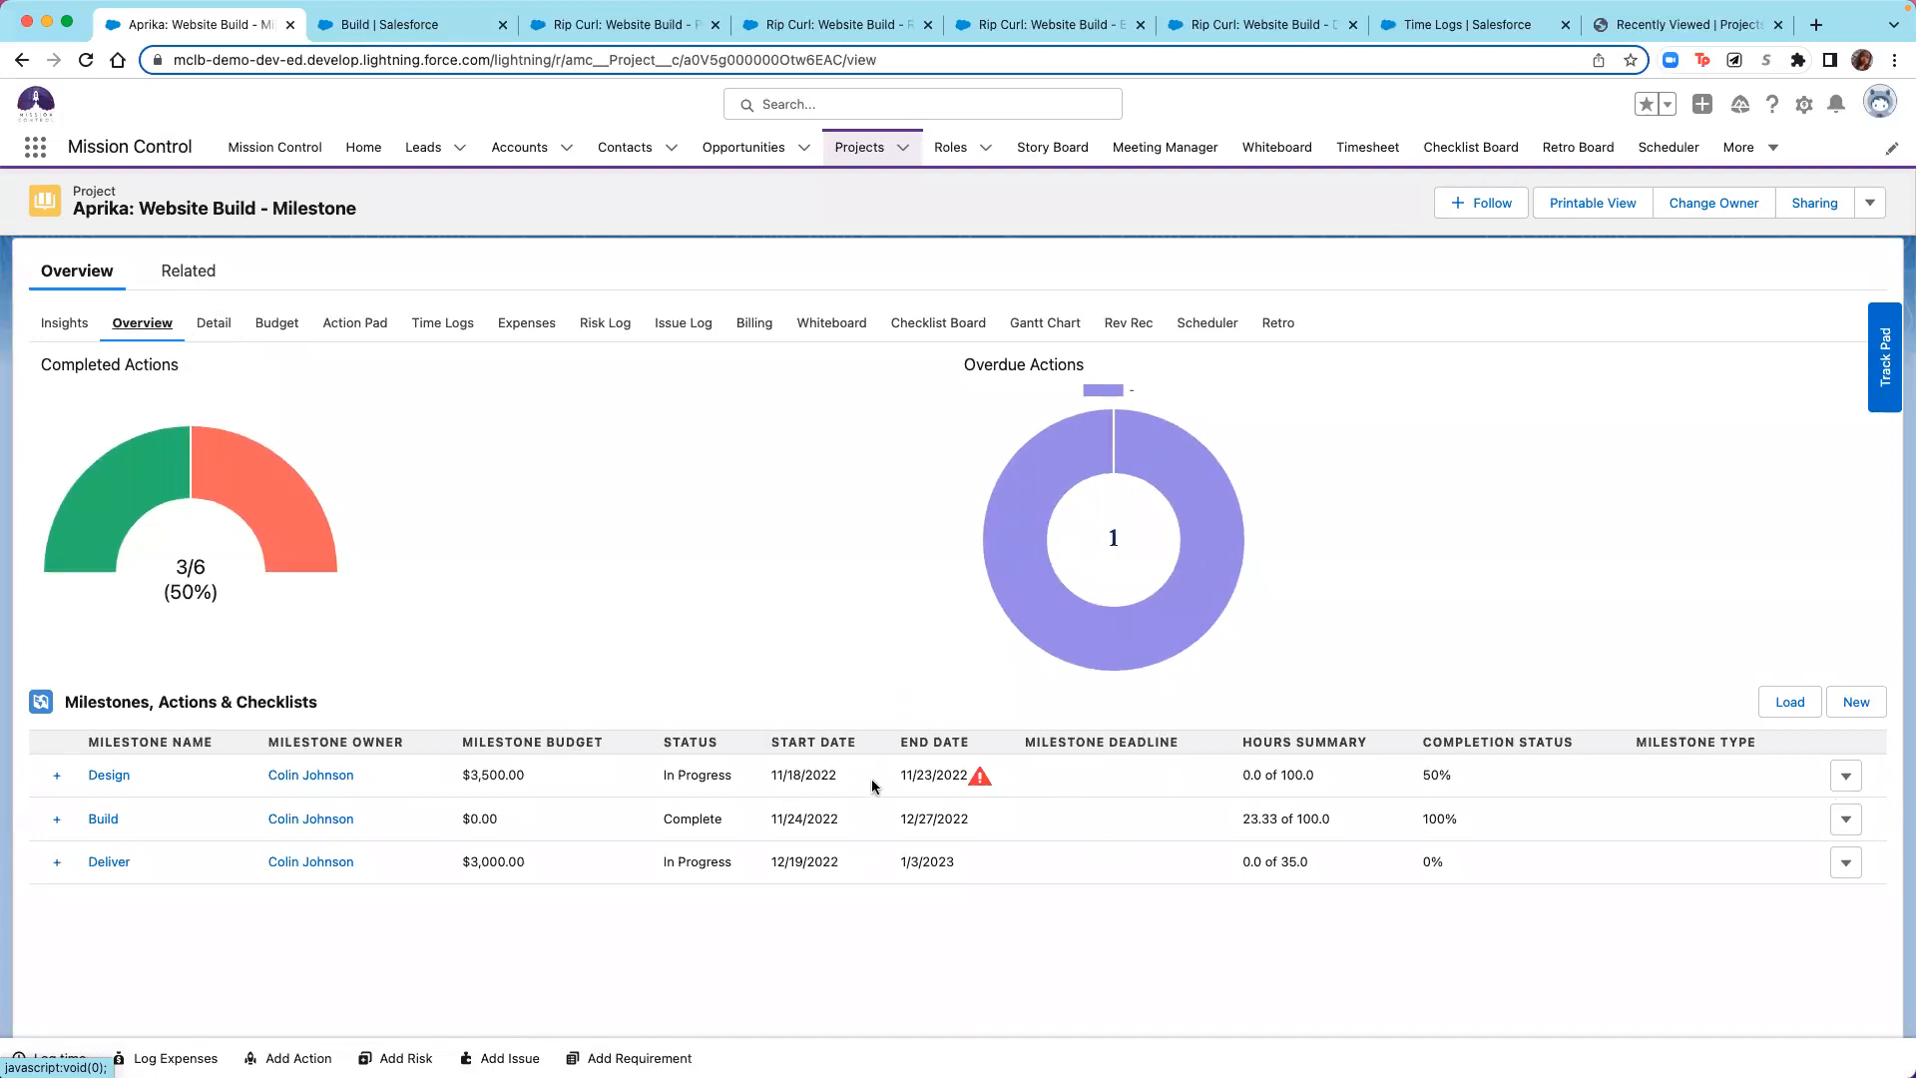
pyautogui.click(827, 325)
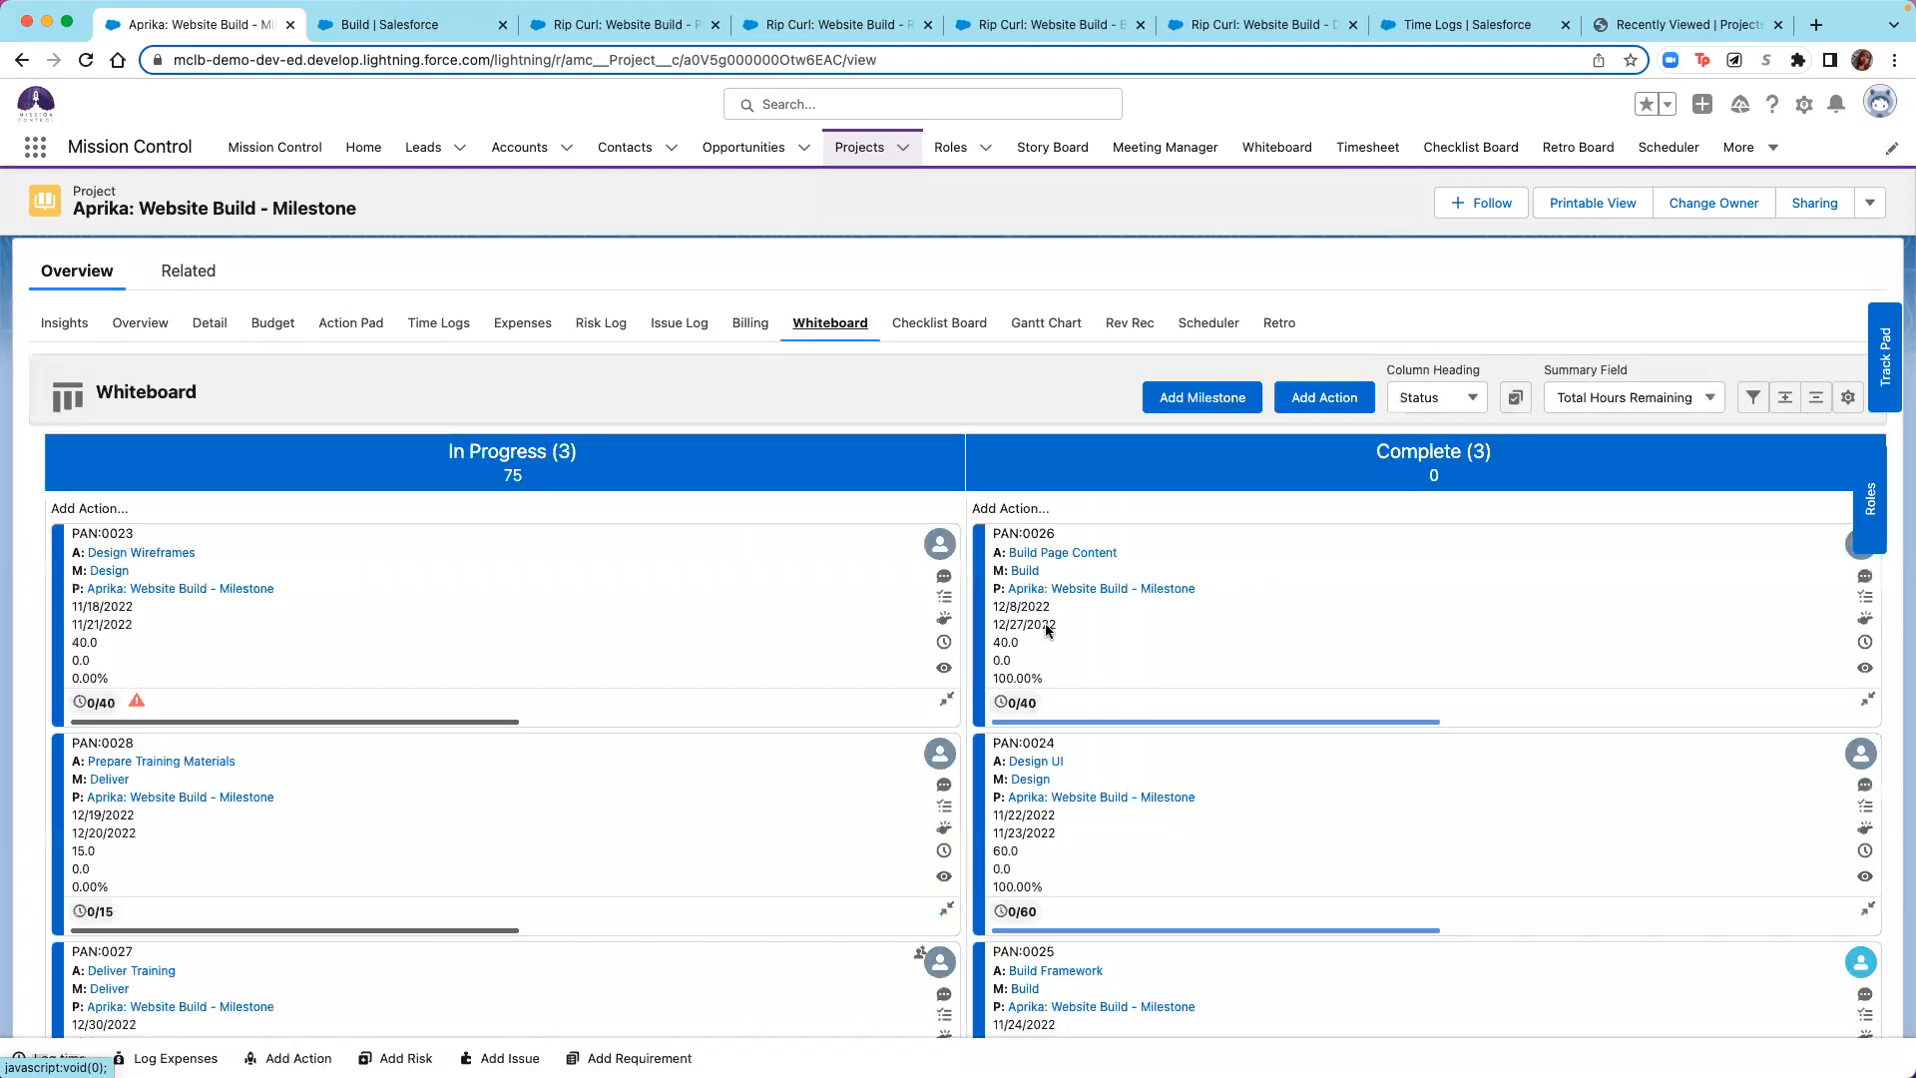
pyautogui.scroll(-2, 1151, 956)
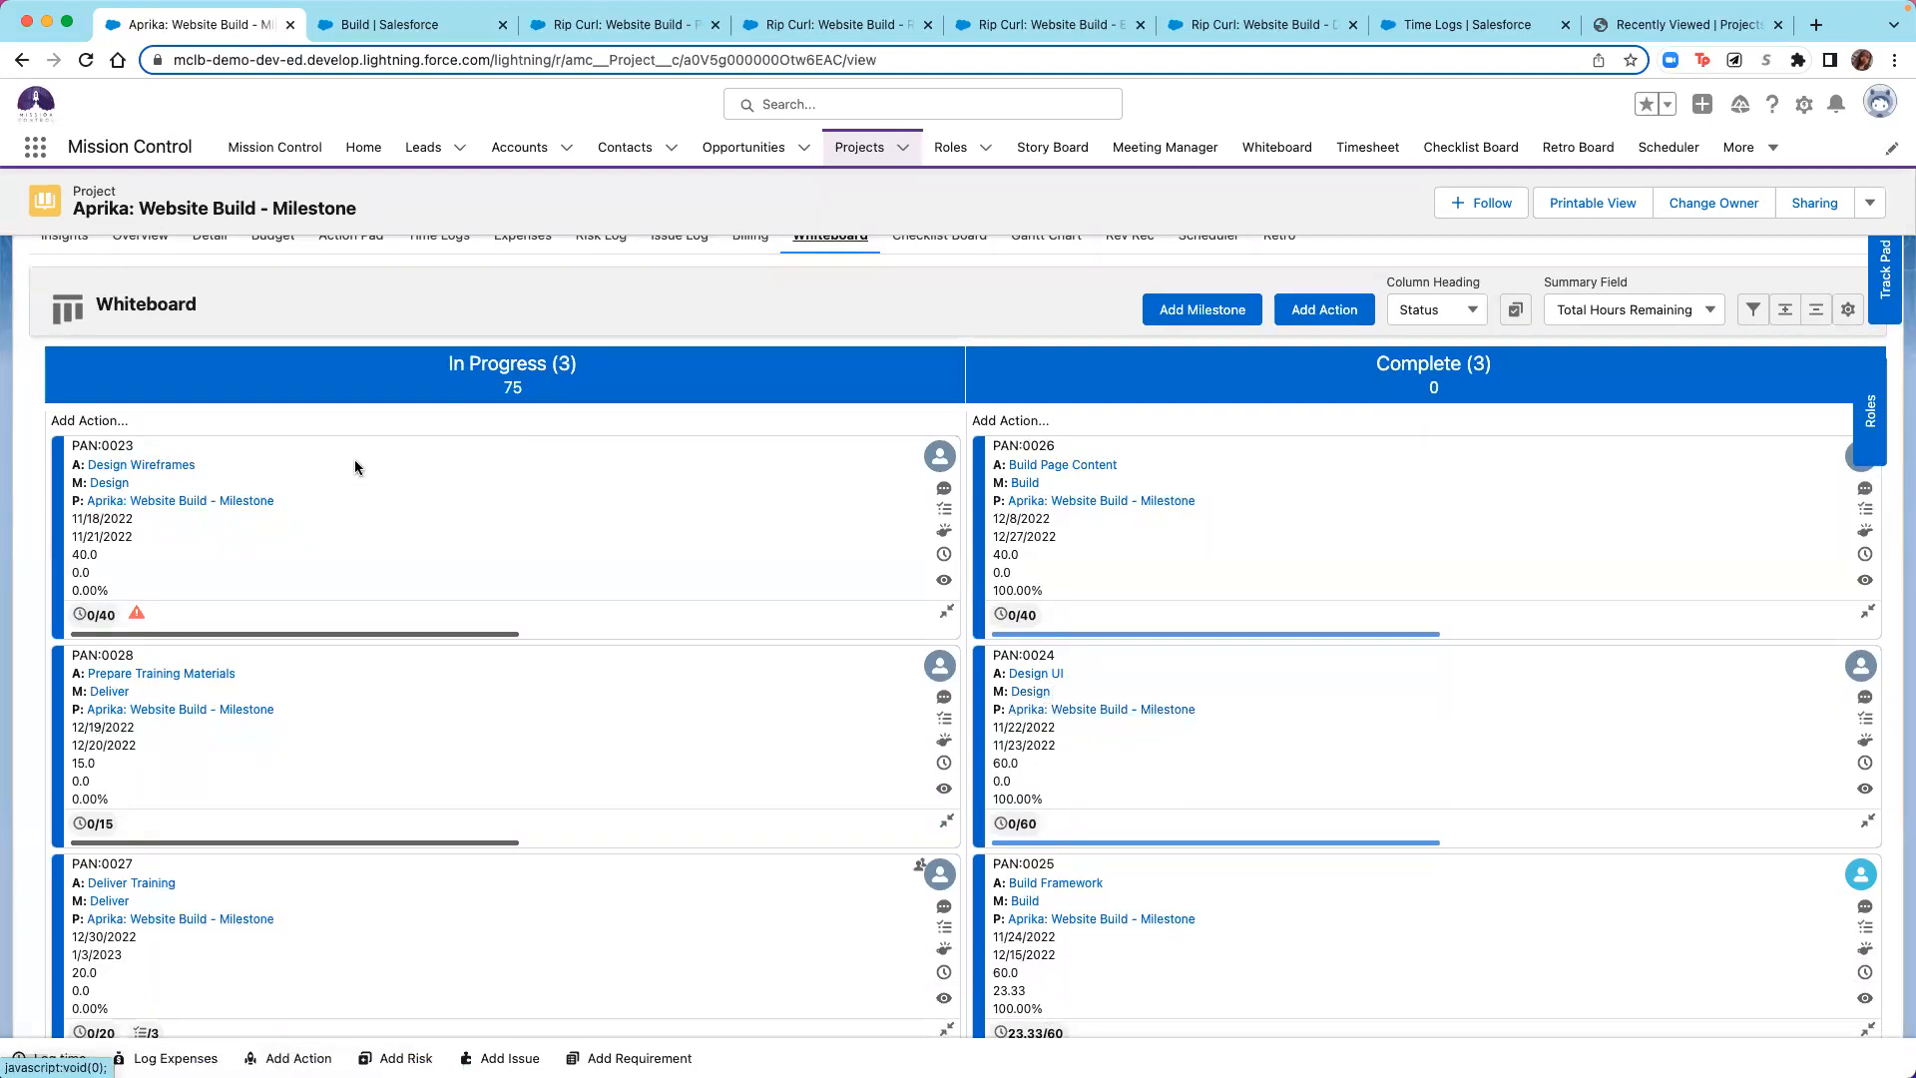
pyautogui.moveTo(299, 461); pyautogui.dragTo(1242, 447)
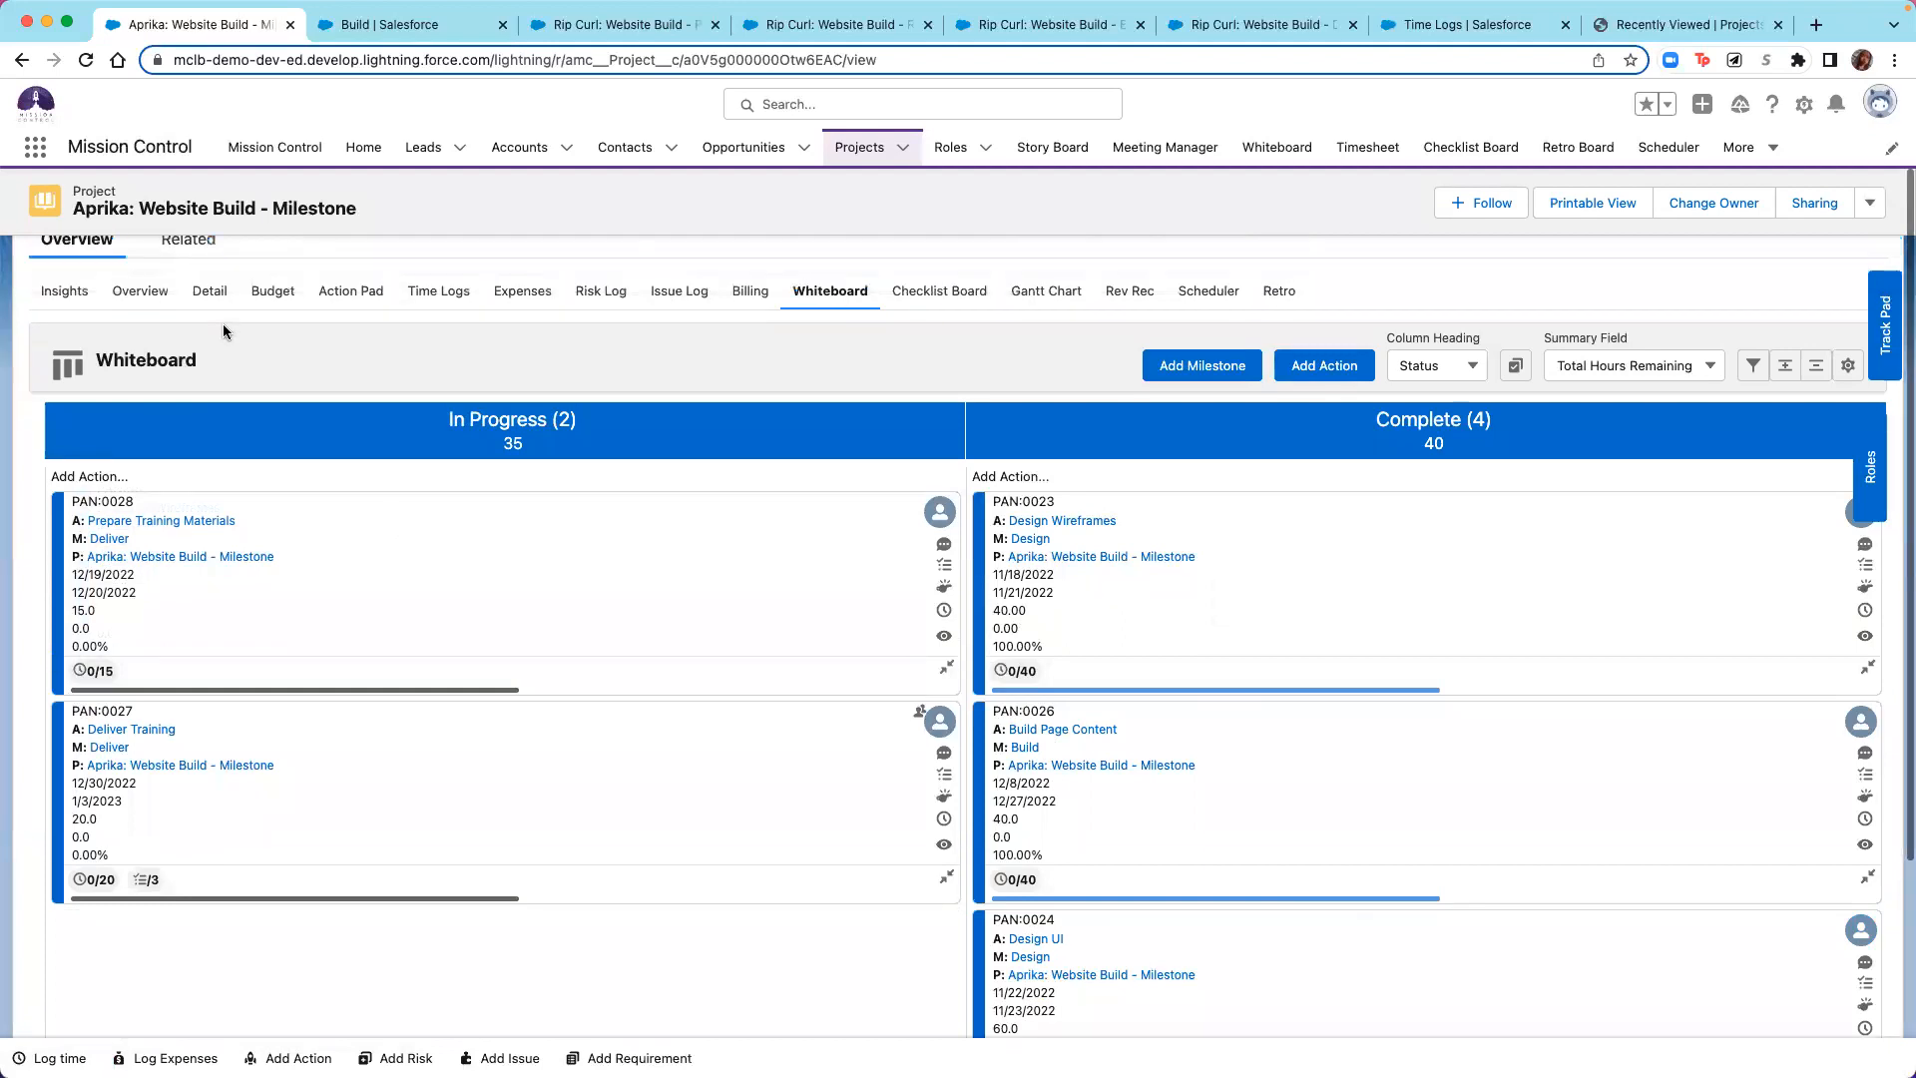
# Check the Design milestone's status in the project overview and expand the 12/14/2022 billing event to view its item.
pyautogui.scroll(1, 224, 323)
pyautogui.click(139, 325)
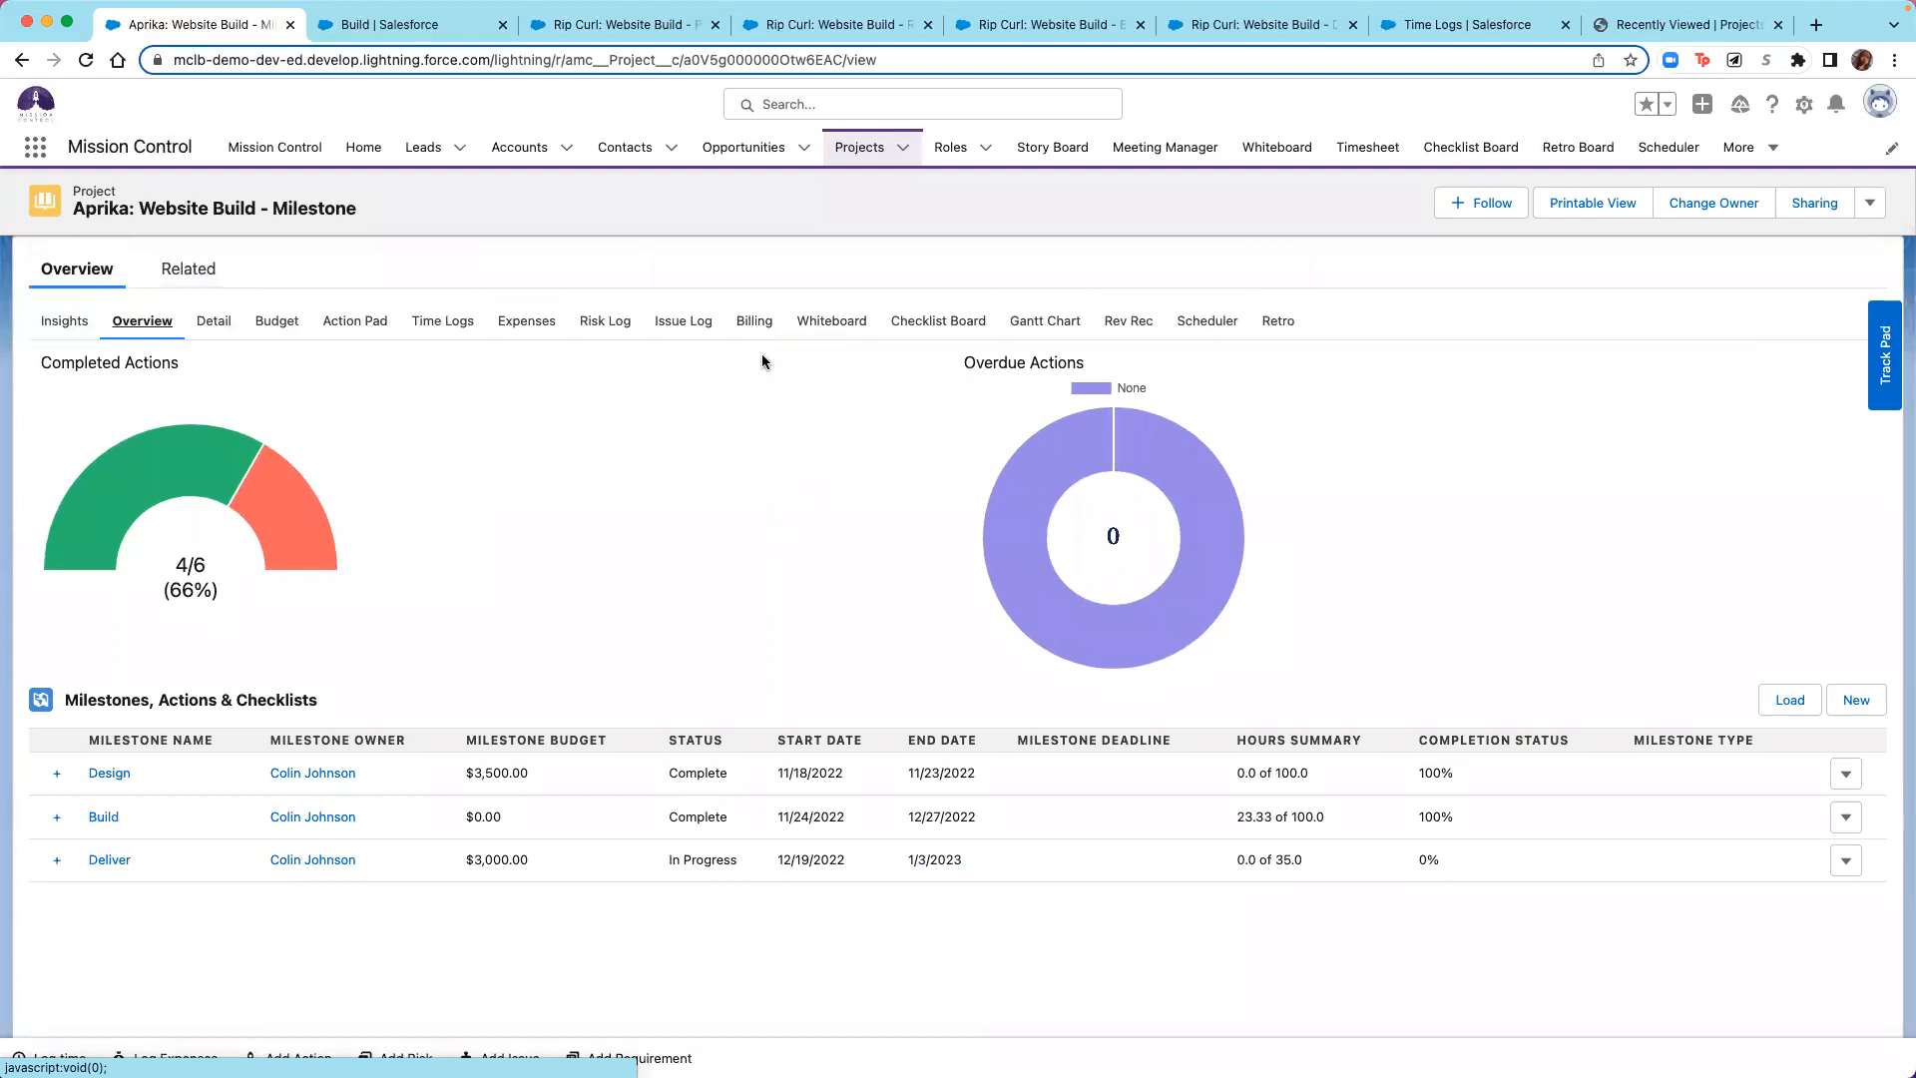
pyautogui.click(755, 322)
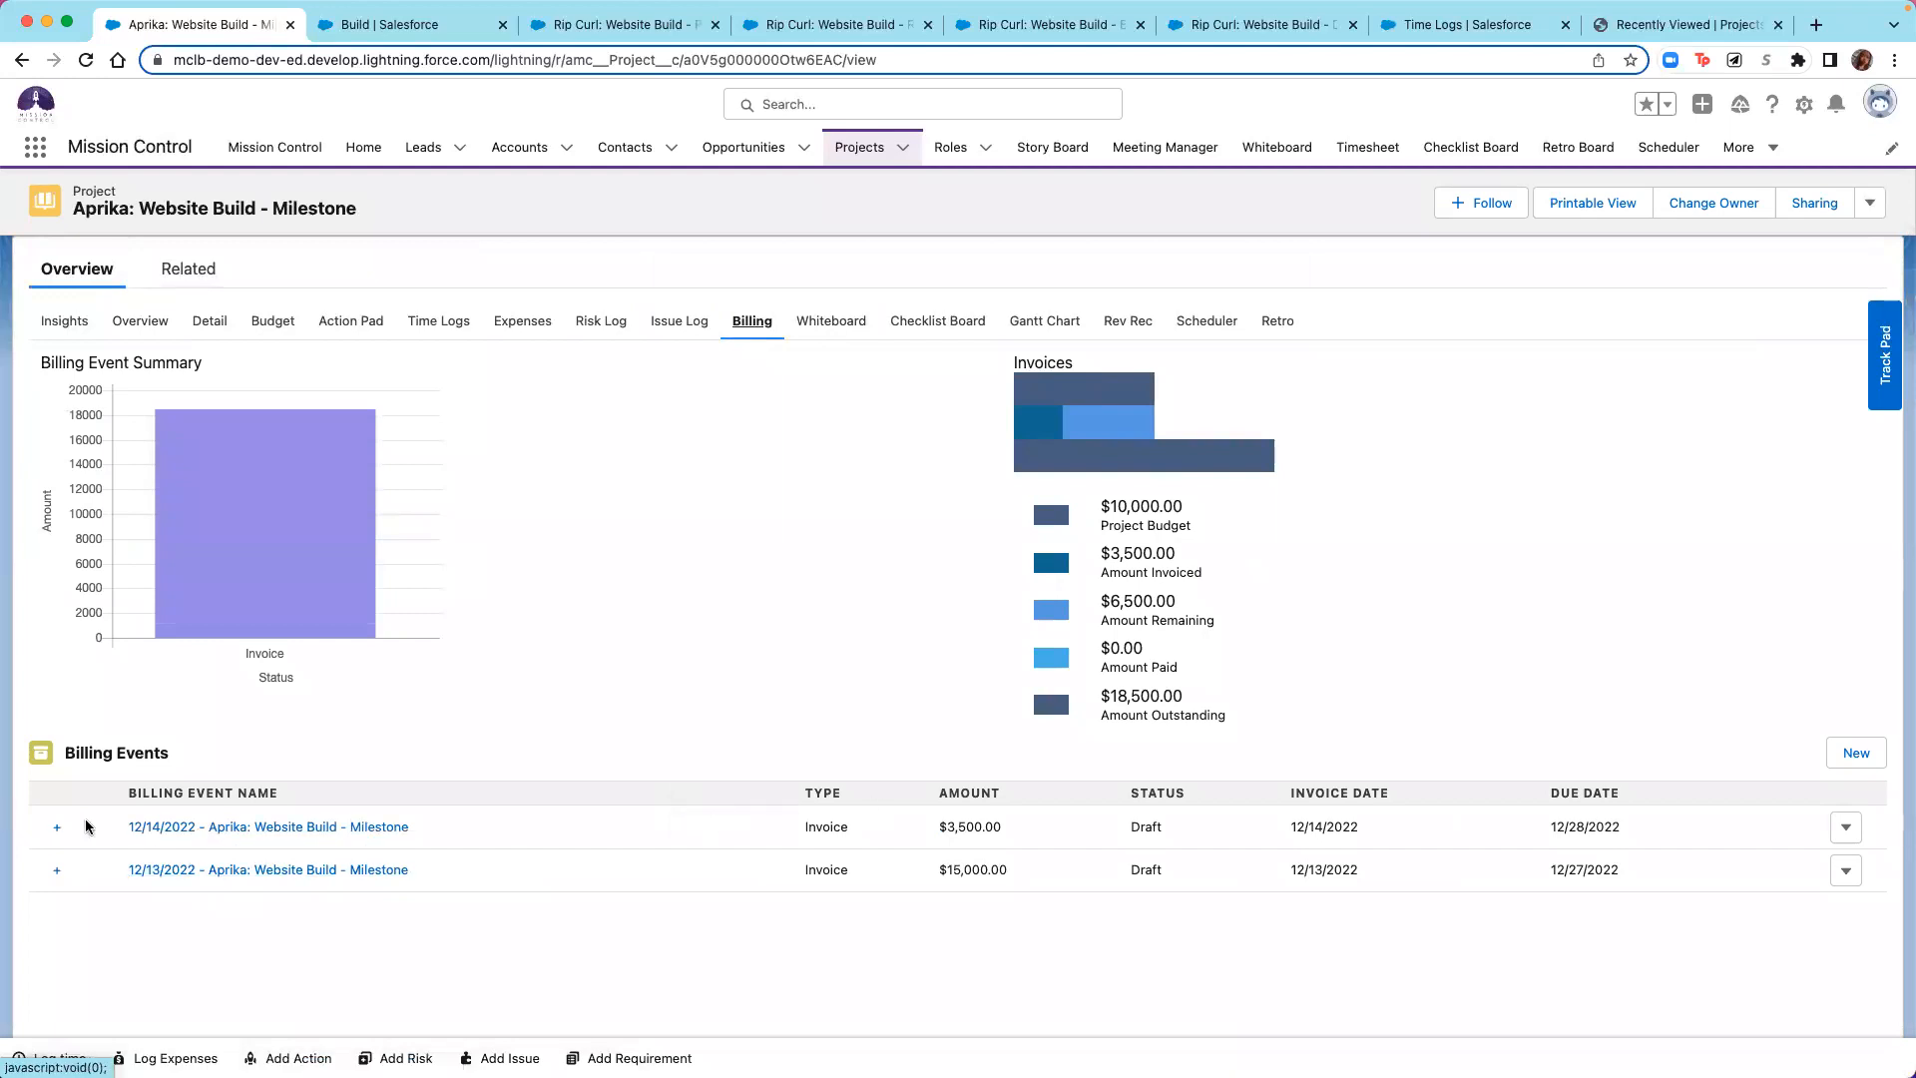
pyautogui.click(57, 827)
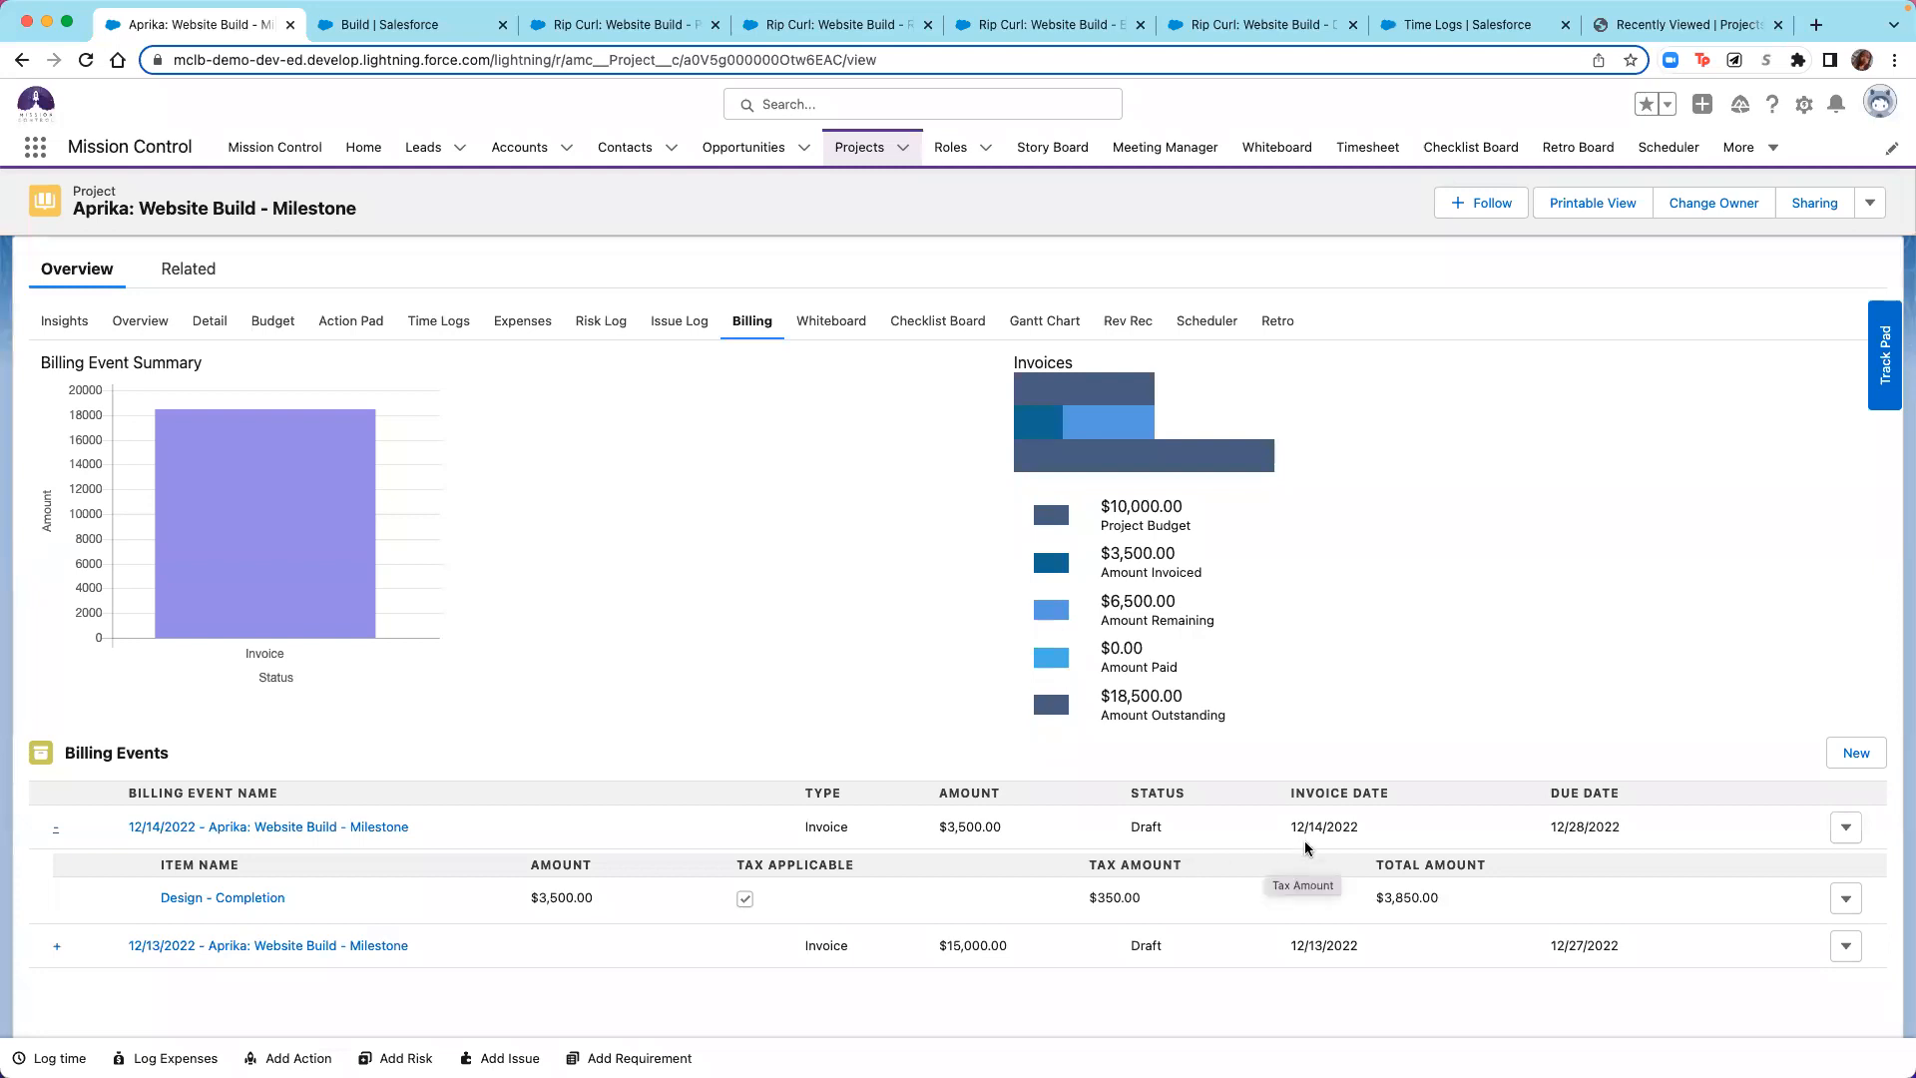
# Start a billing payment for the 12/14/2022 billing event, named Design Milestone Full Payment, with 12/14/2022 as the date paid.
pyautogui.click(1846, 826)
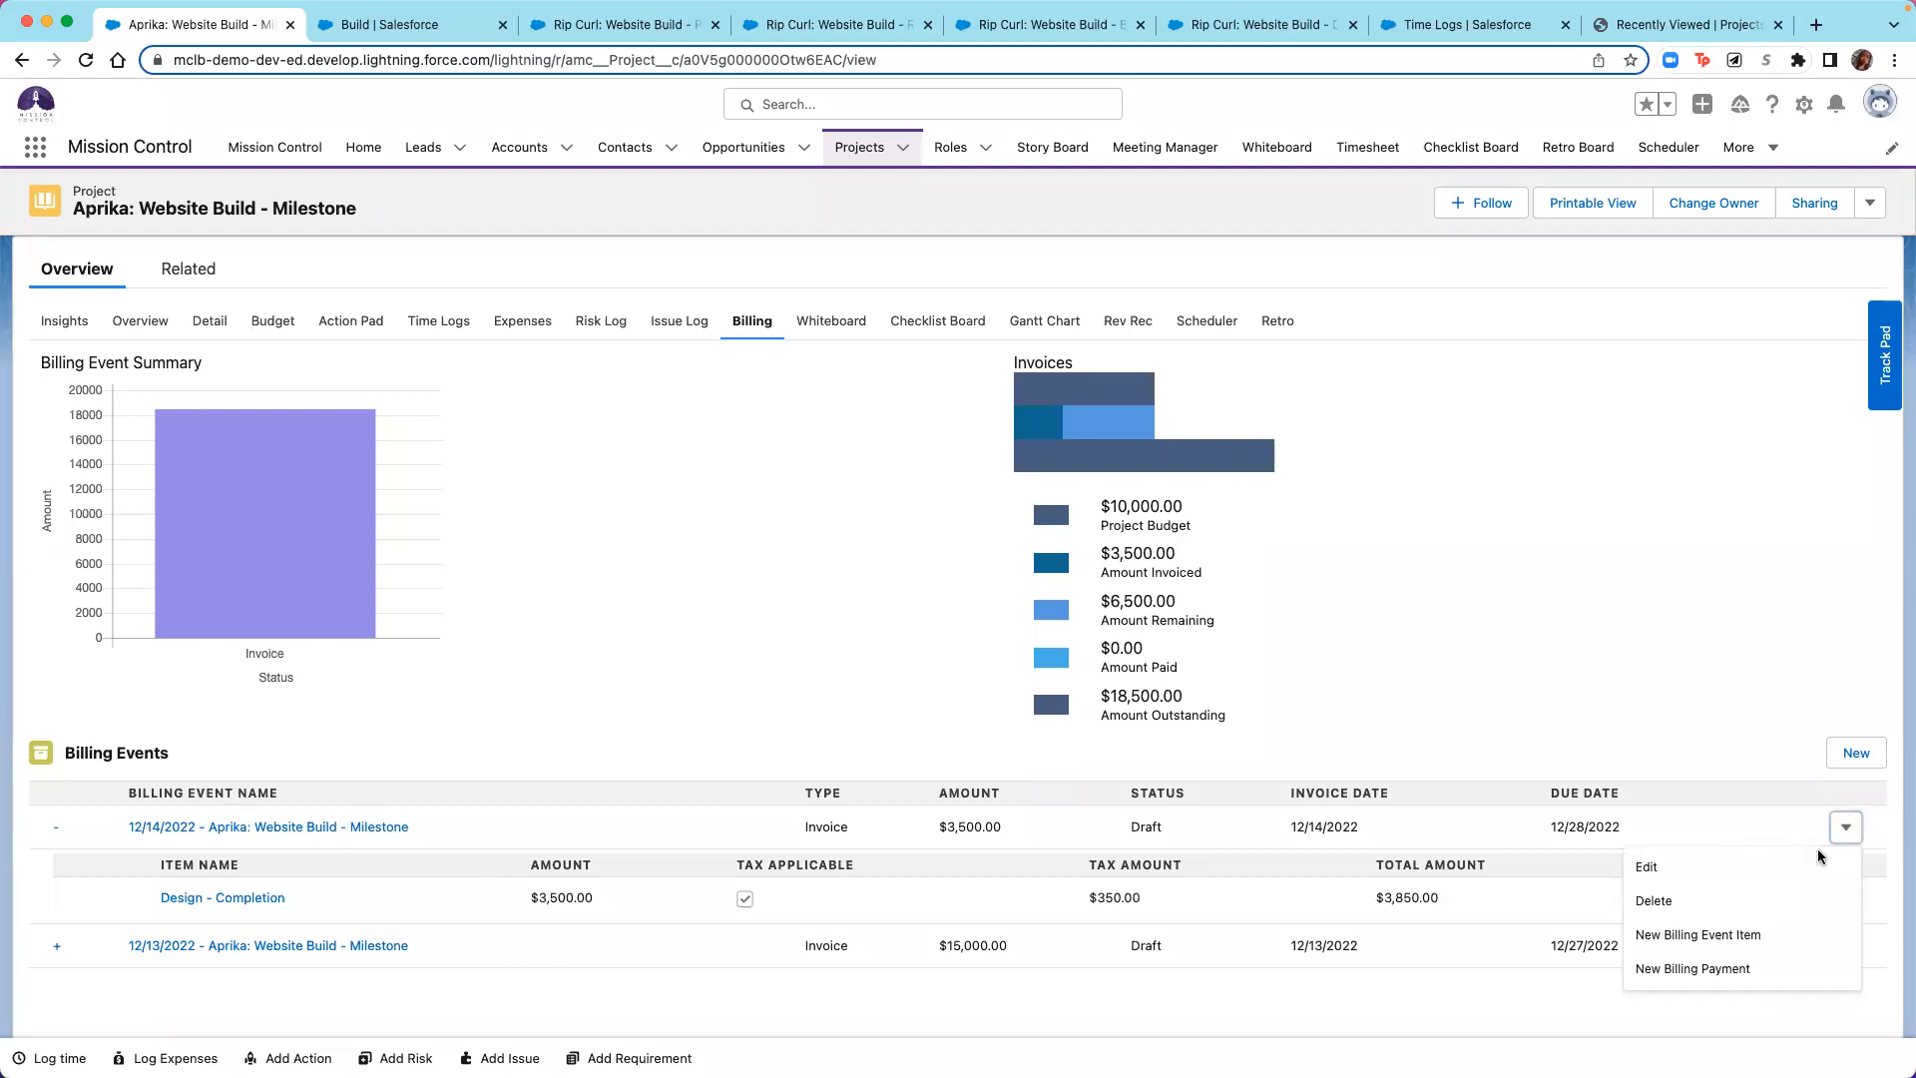
pyautogui.click(1776, 976)
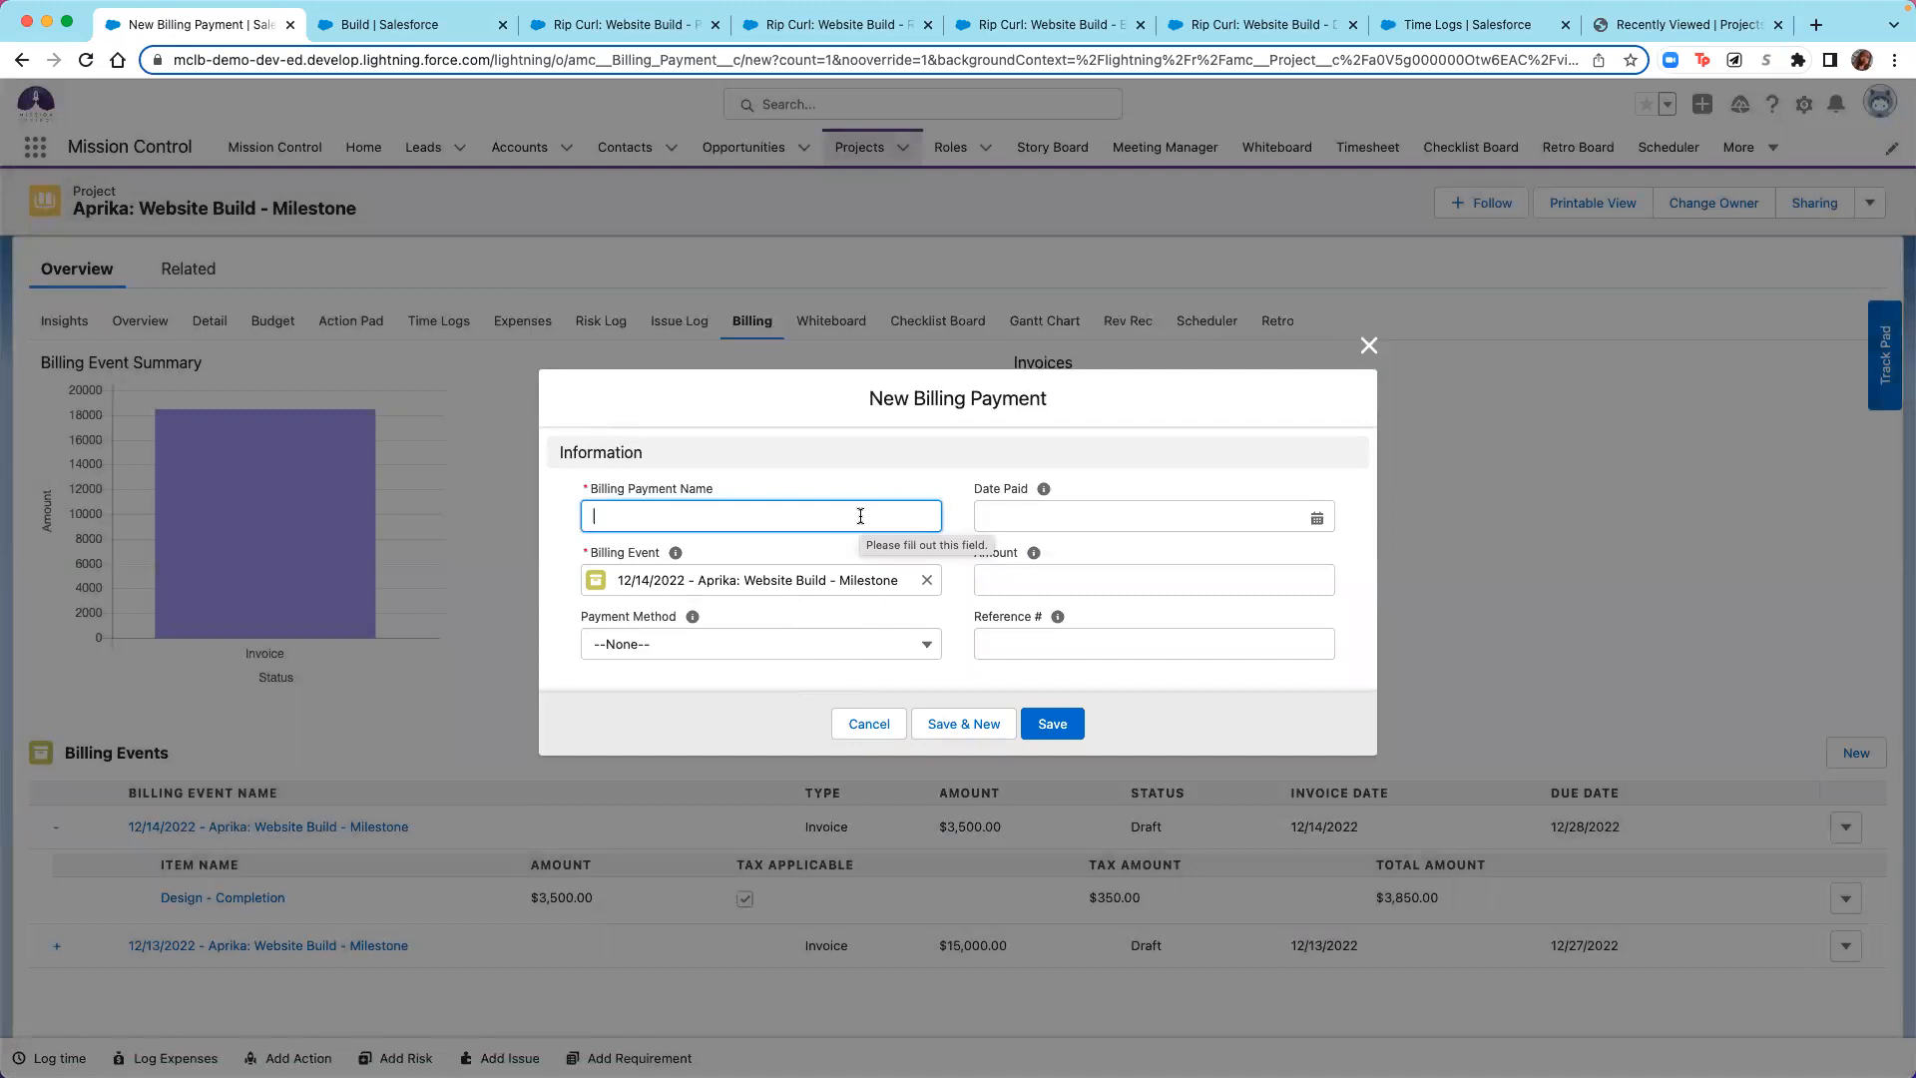
pyautogui.write('Design')
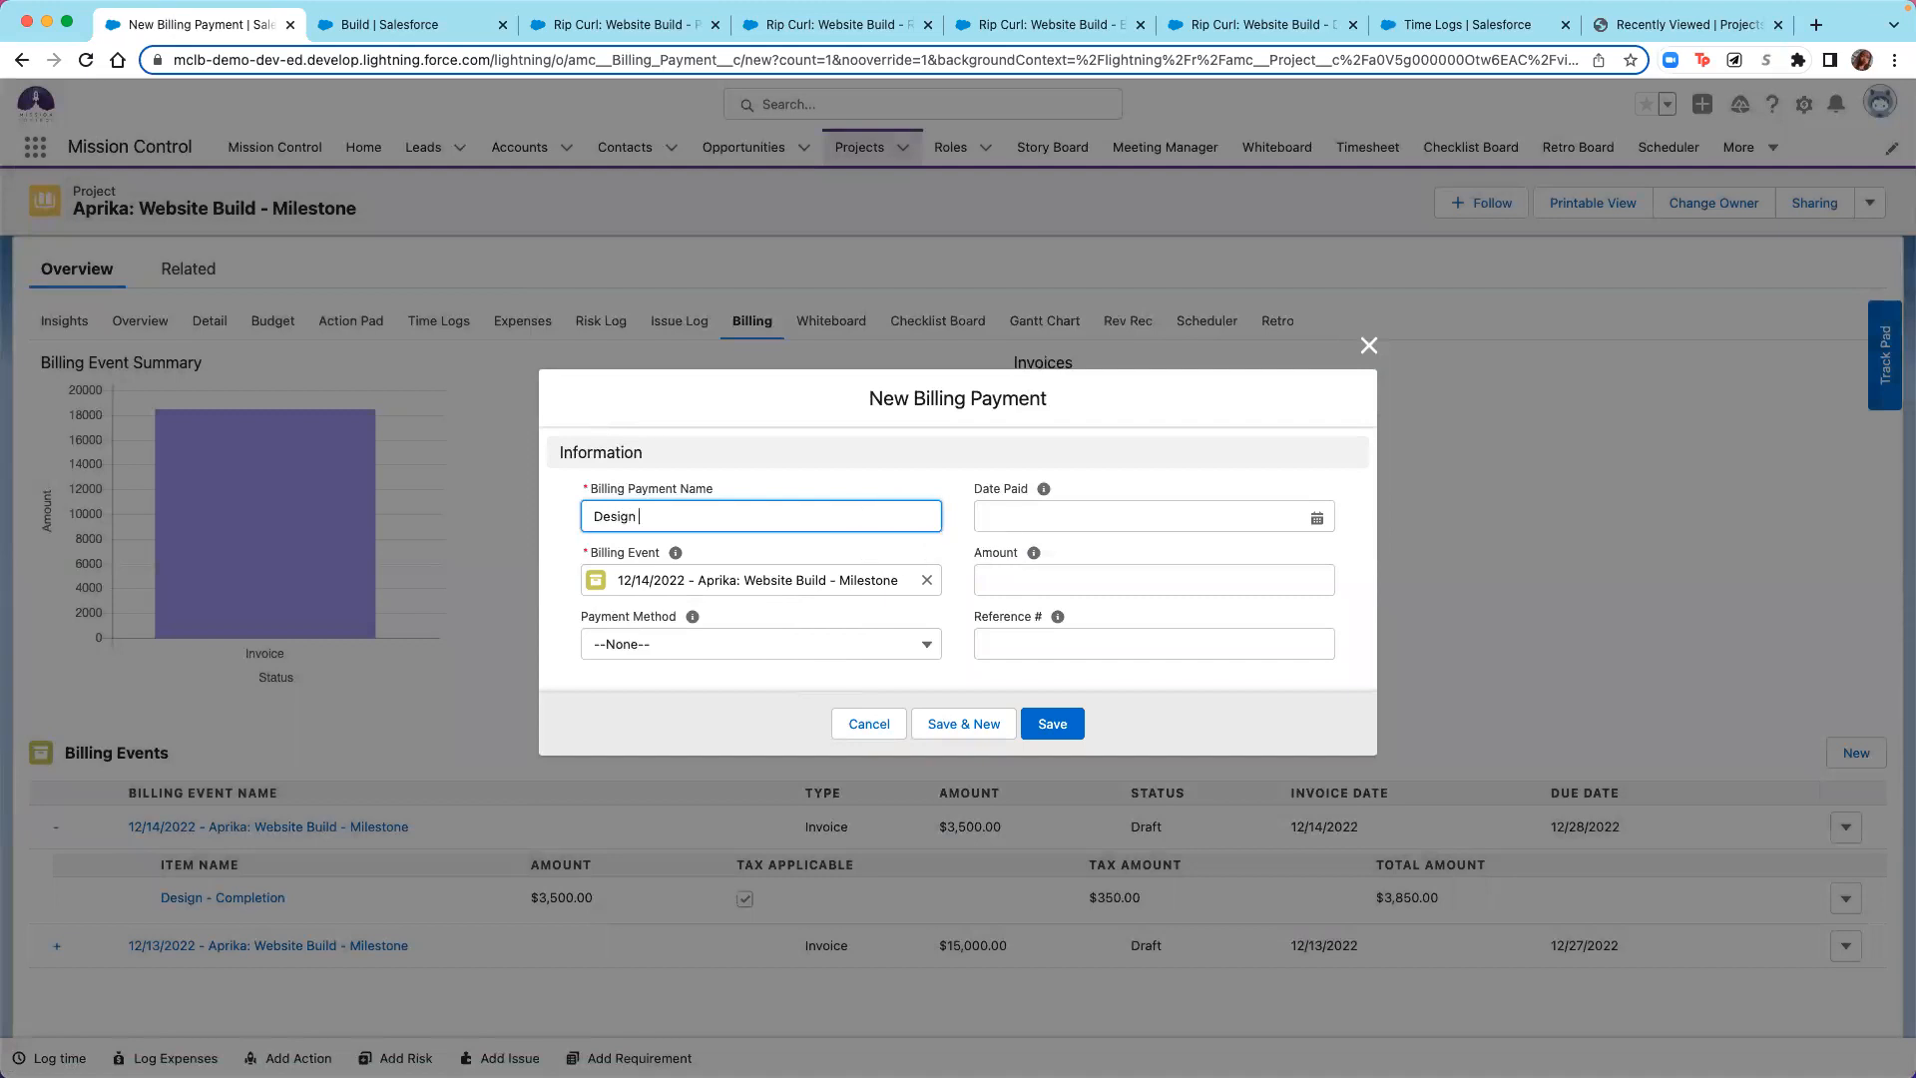
pyautogui.write(' Milestone Full Payment')
pyautogui.click(1076, 527)
pyautogui.click(1200, 704)
# Set the payment amount to 3850 and the payment method to EFTPOS, and save the billing payment.
pyautogui.click(1184, 576)
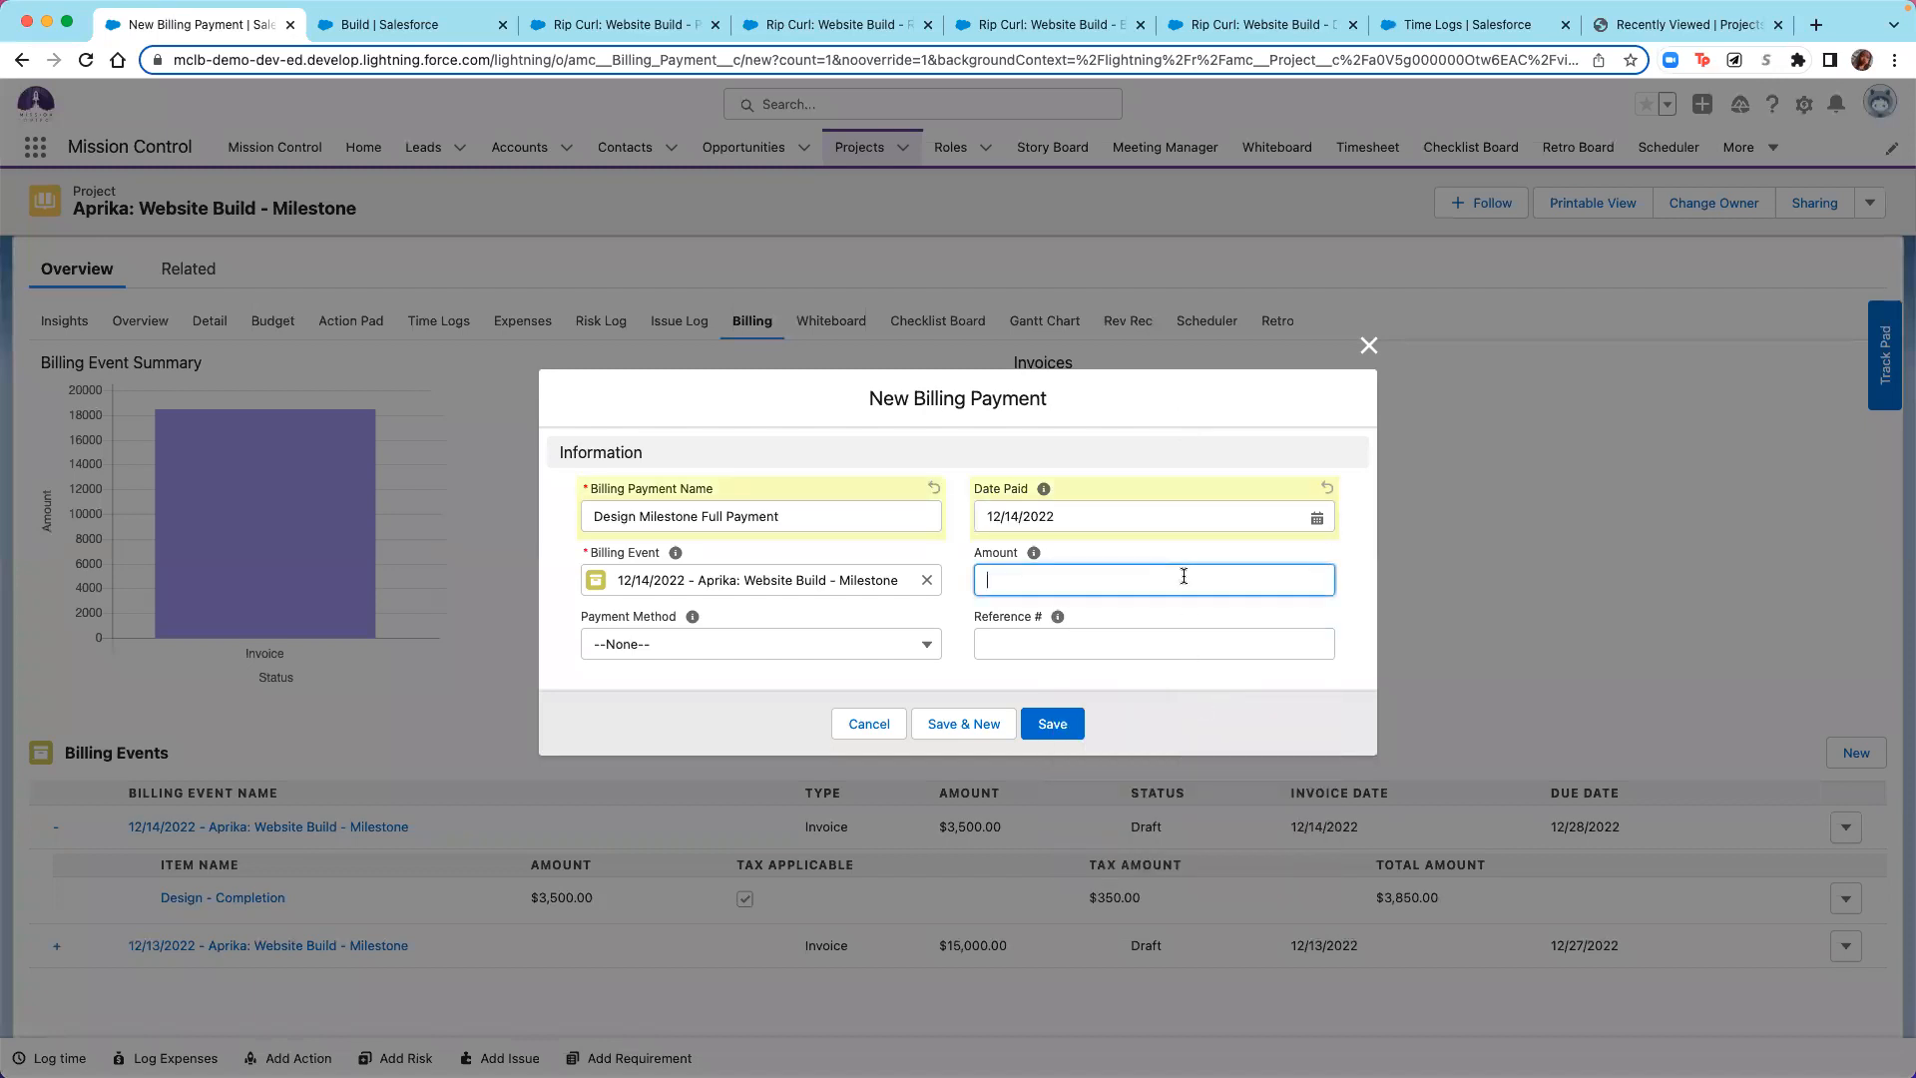
pyautogui.write('3850')
pyautogui.click(926, 646)
pyautogui.click(783, 783)
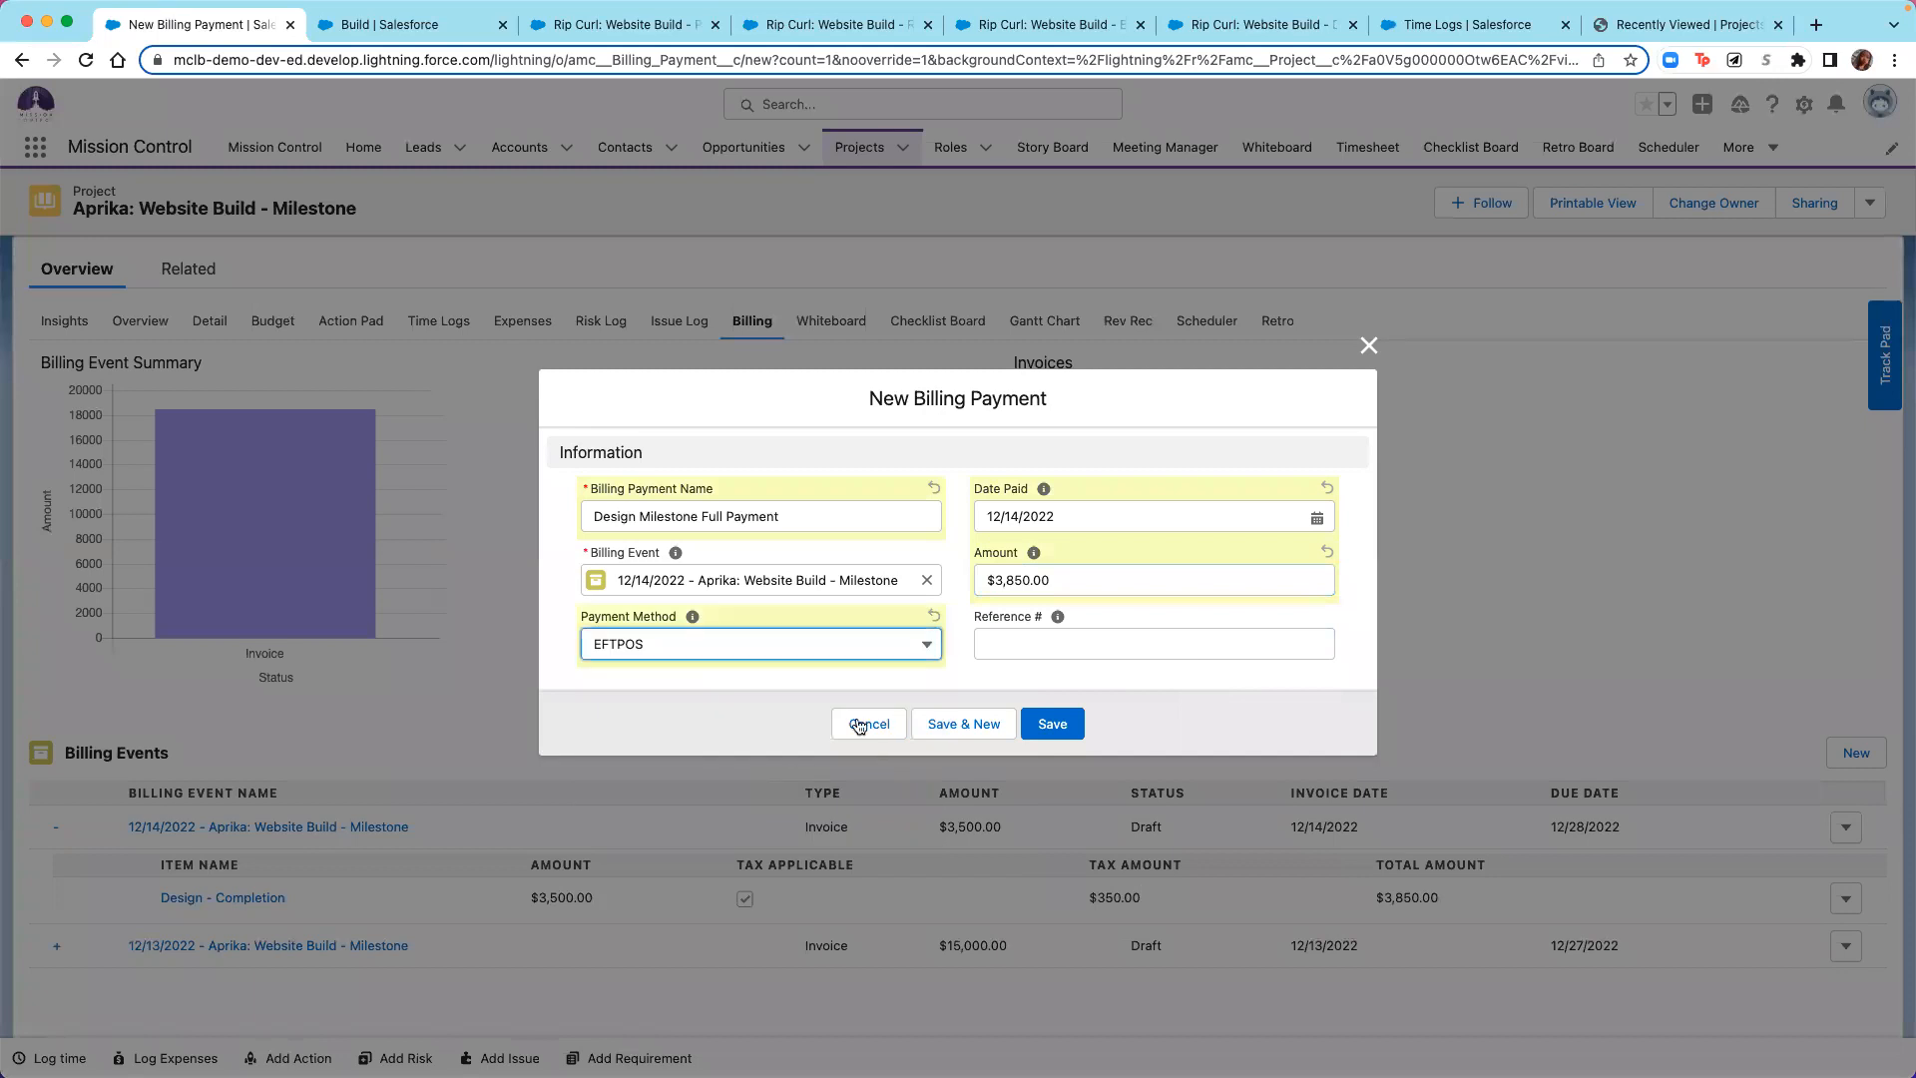
pyautogui.click(1071, 729)
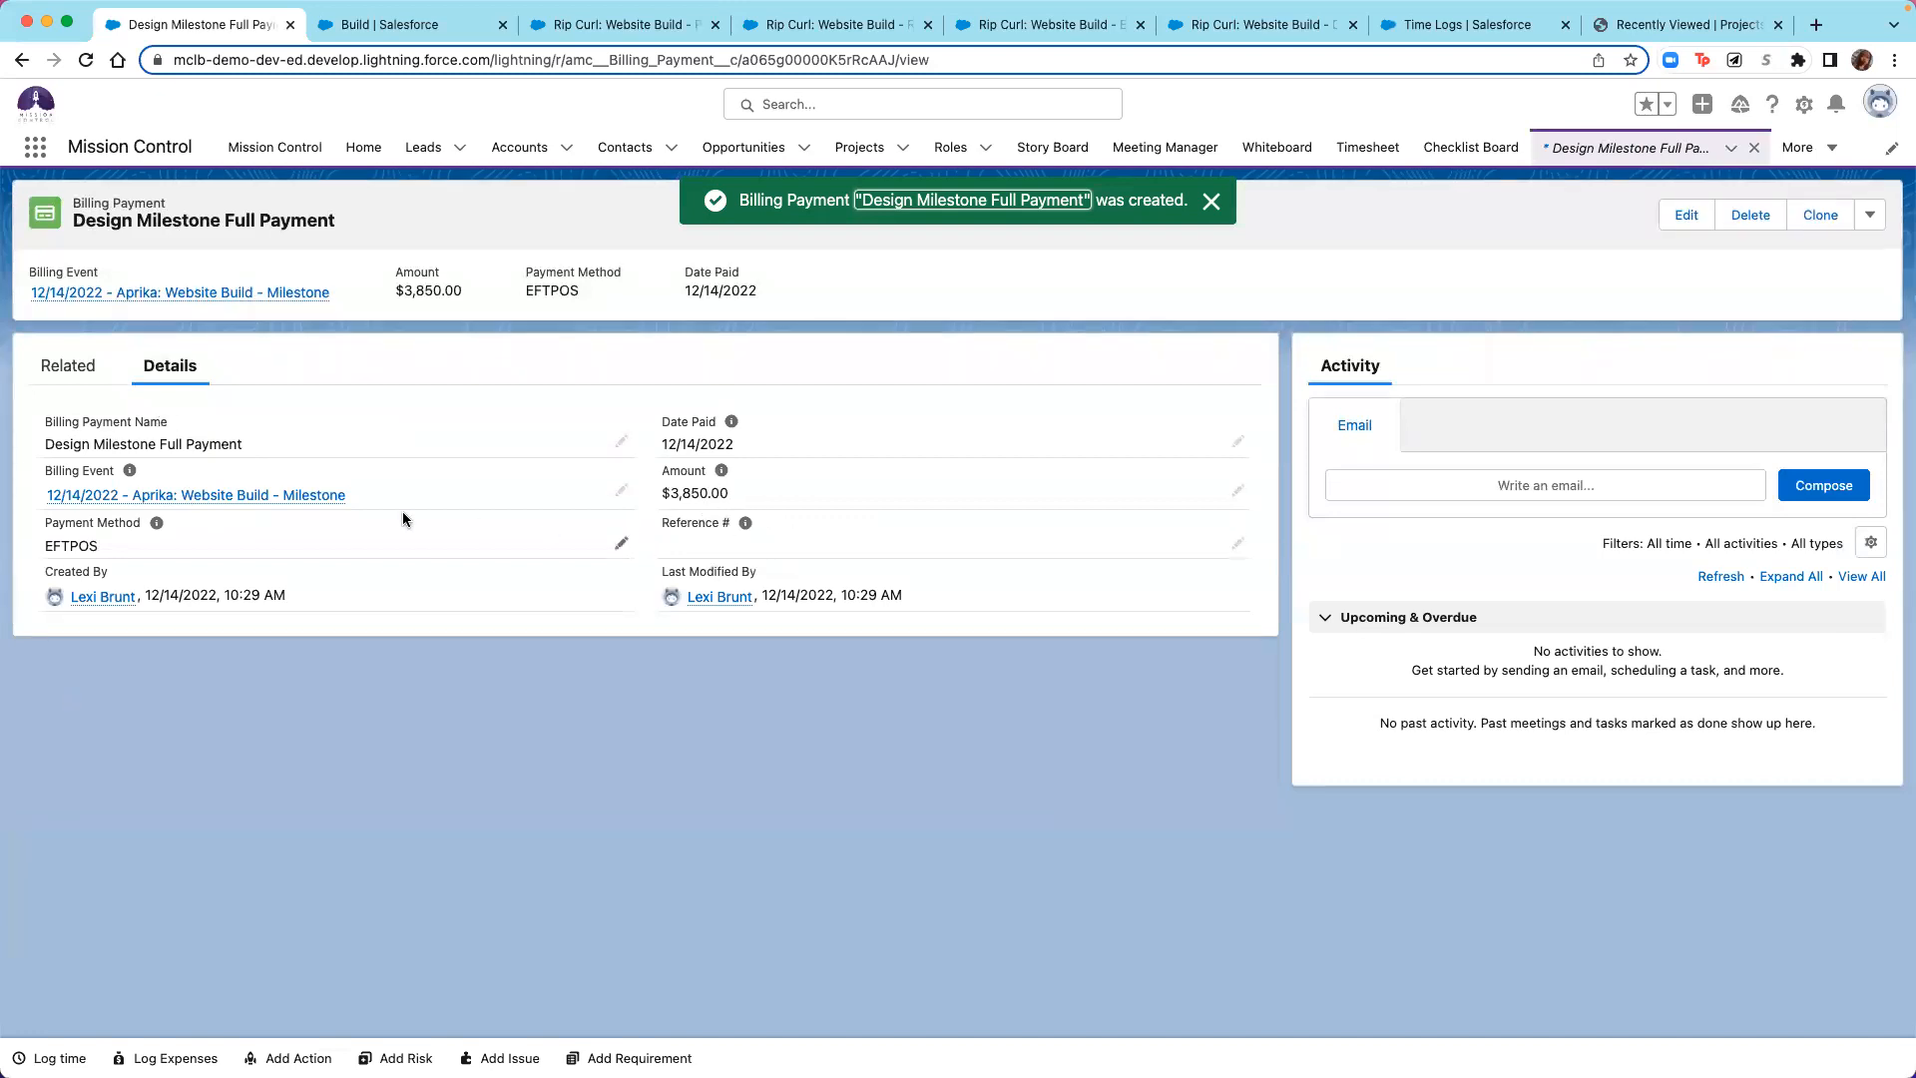
# Open the billing event linked to the payment and highlight its Status field.
pyautogui.click(295, 496)
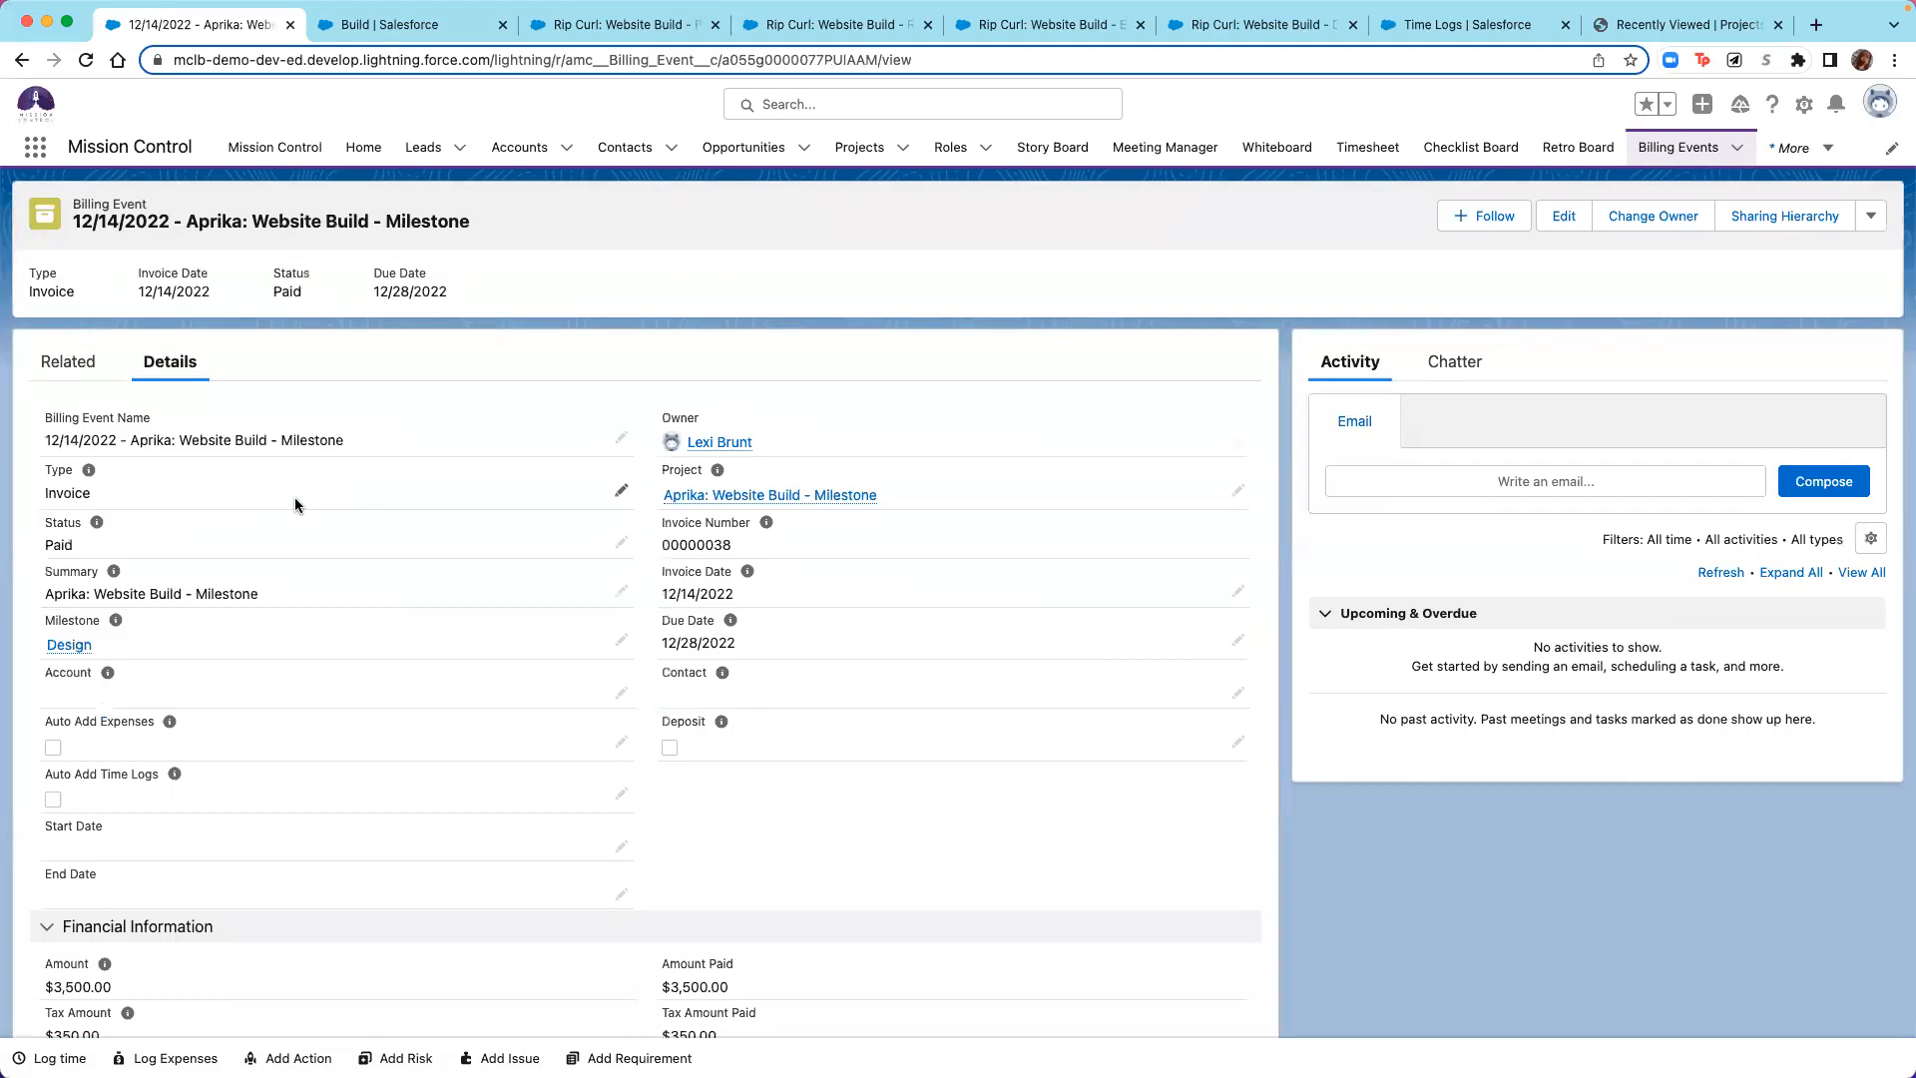
pyautogui.moveTo(273, 267); pyautogui.dragTo(299, 287)
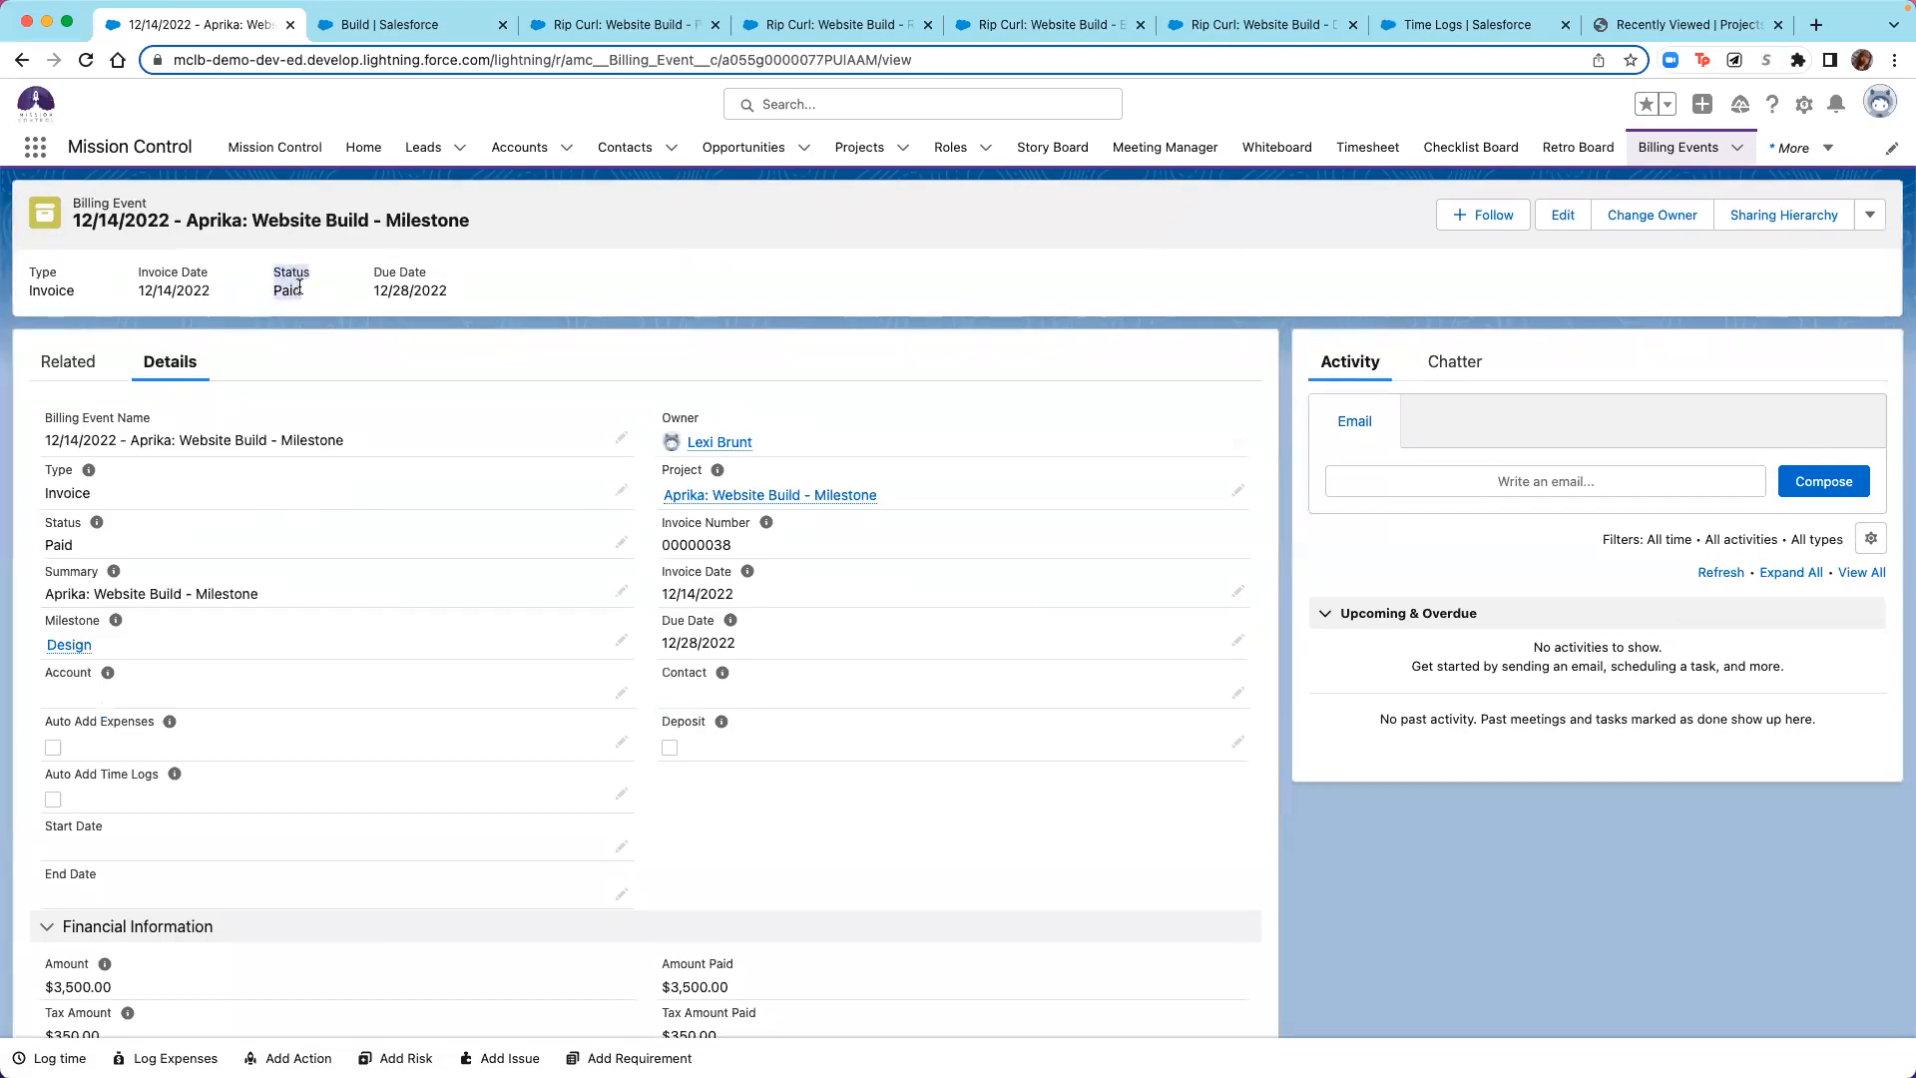
# Review the billing event's Financial Information section and open the billing summary of its Aprika: Website Build - Milestone project.
pyautogui.click(499, 746)
pyautogui.scroll(-5, 436, 926)
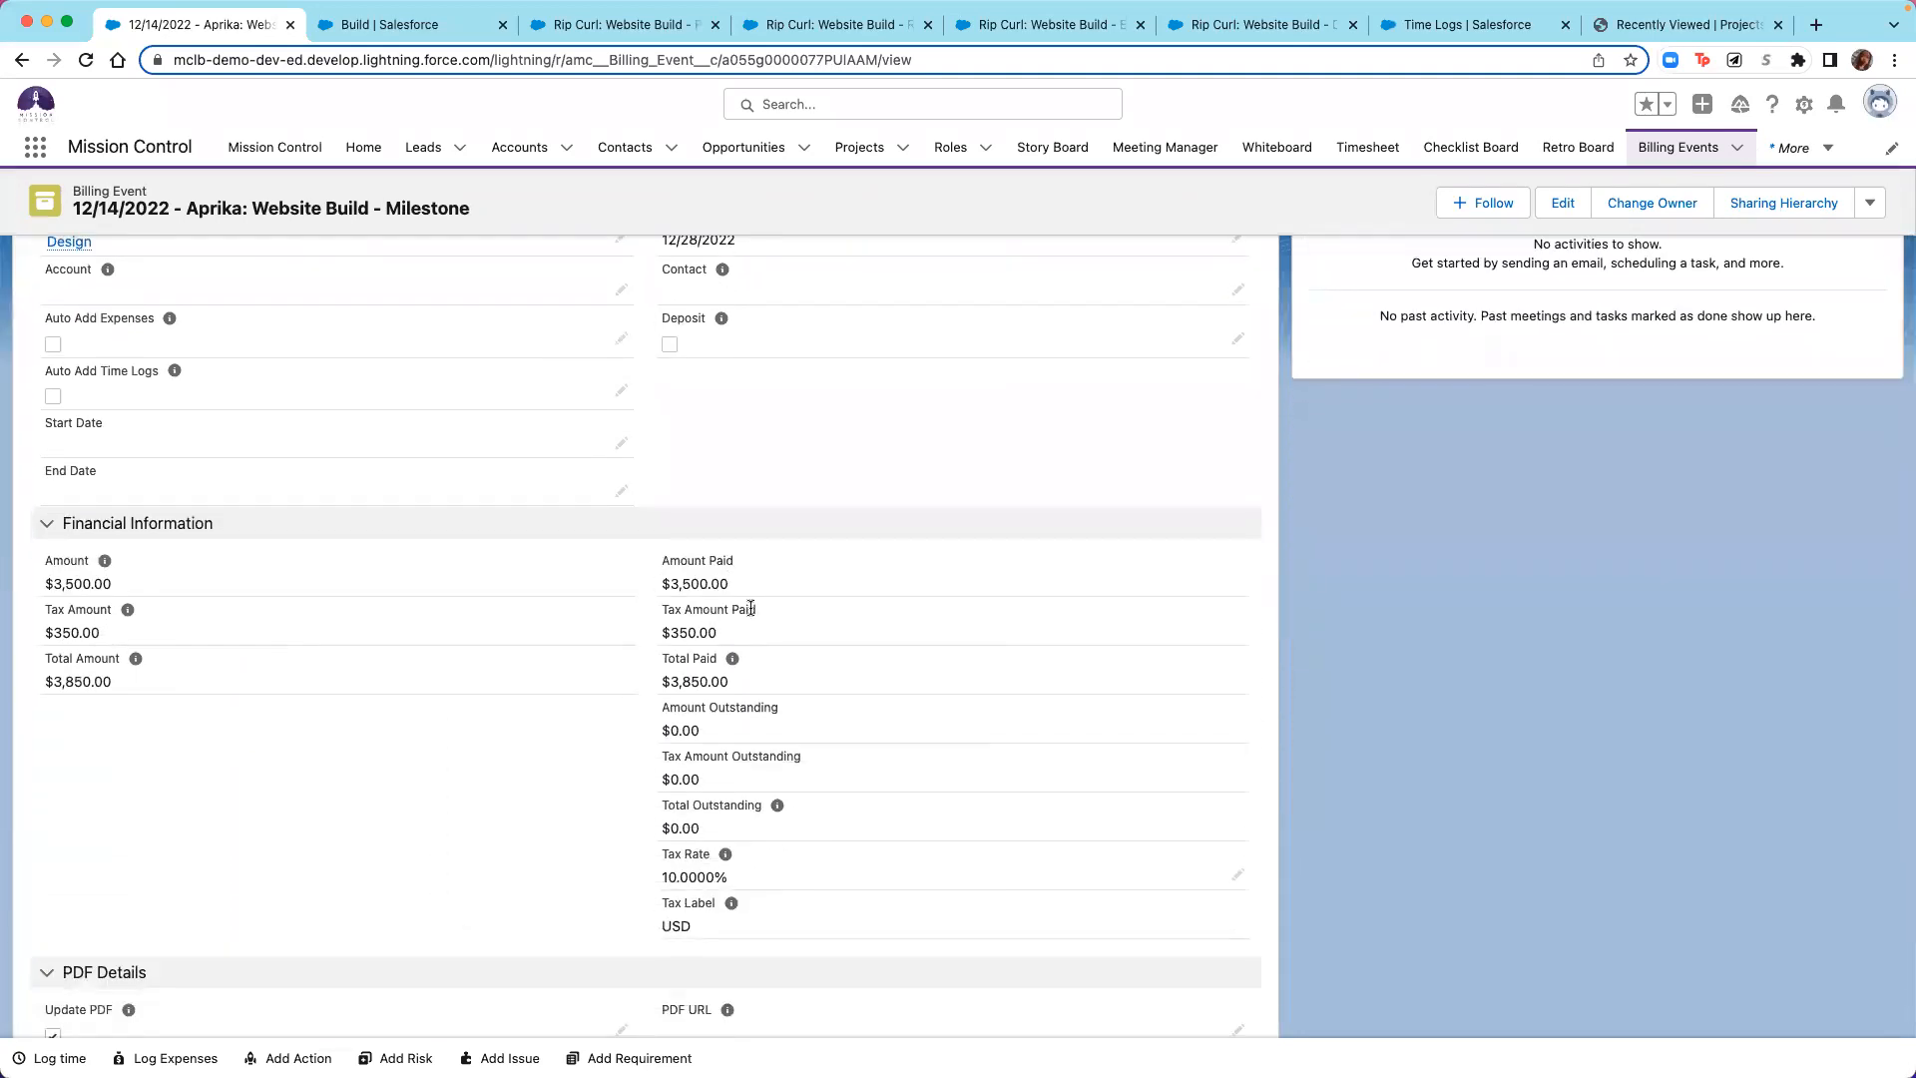
pyautogui.scroll(5, 722, 614)
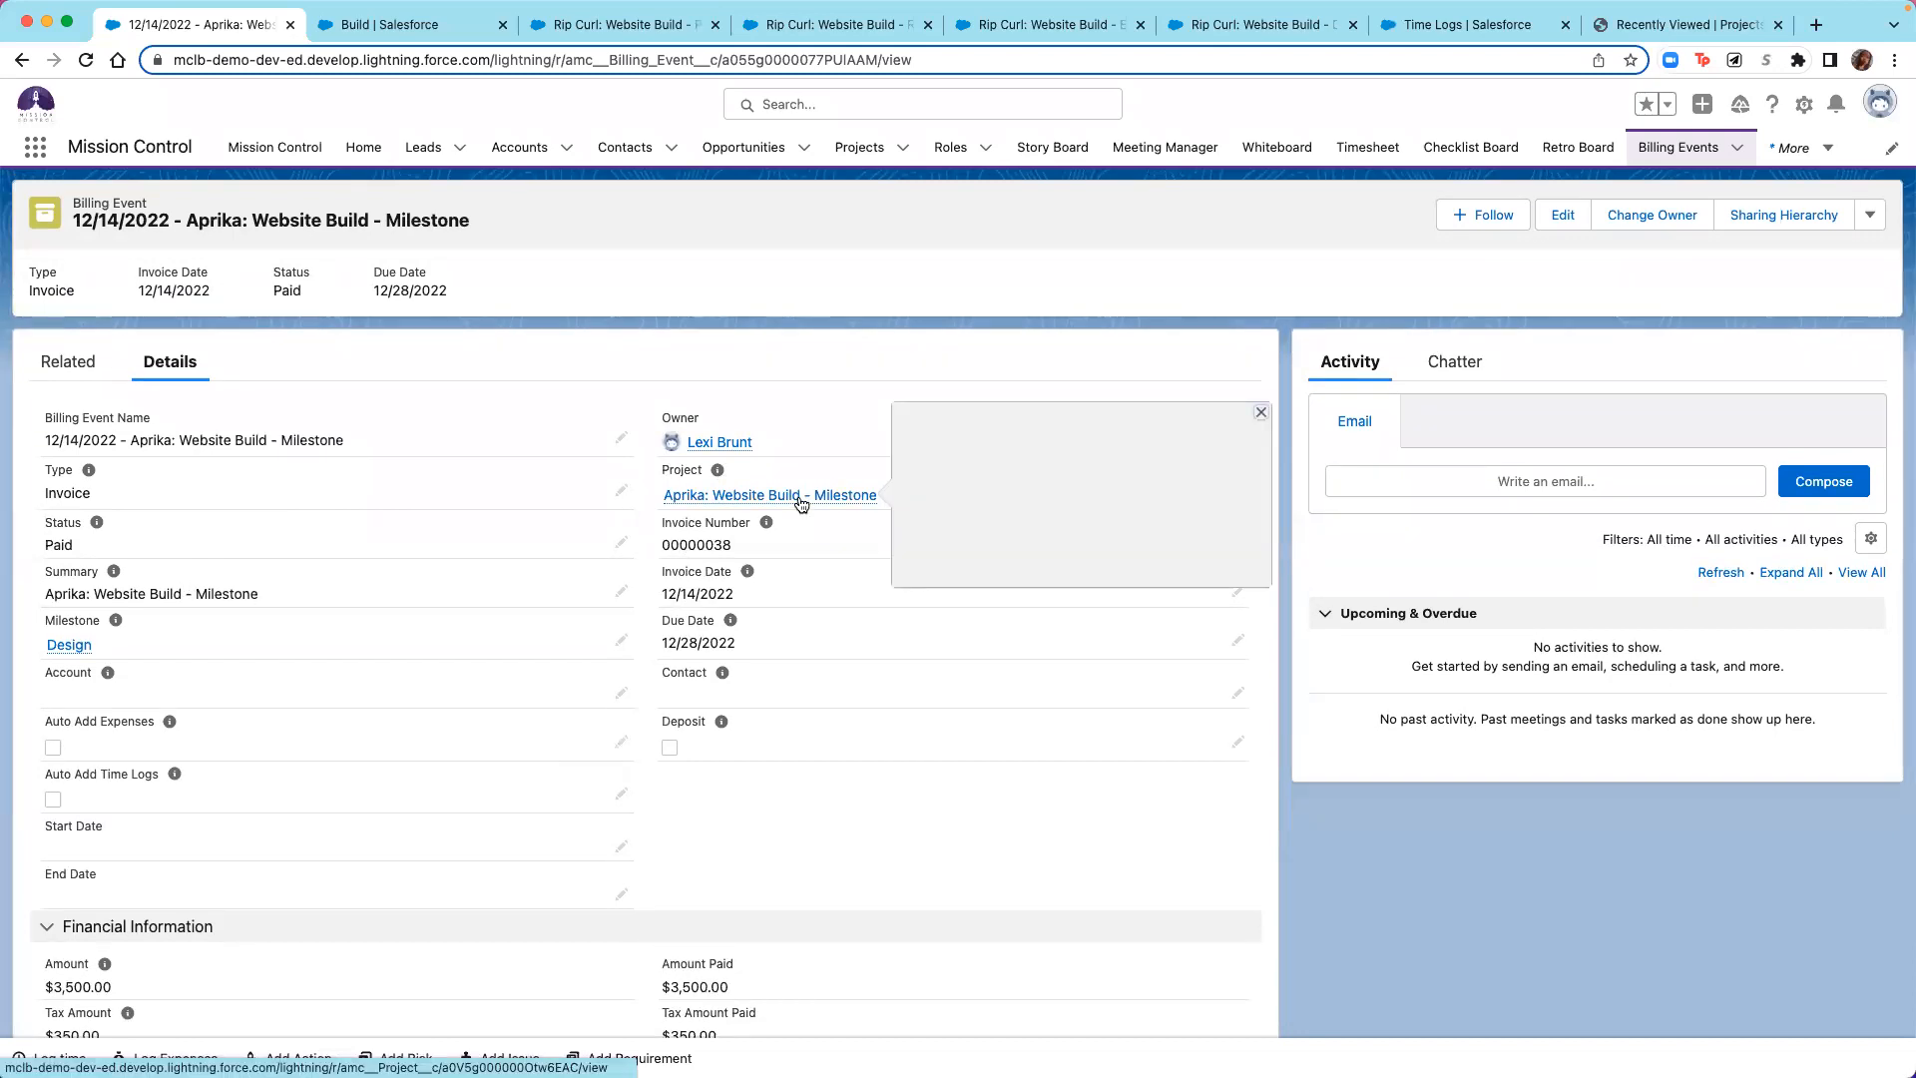
pyautogui.click(800, 498)
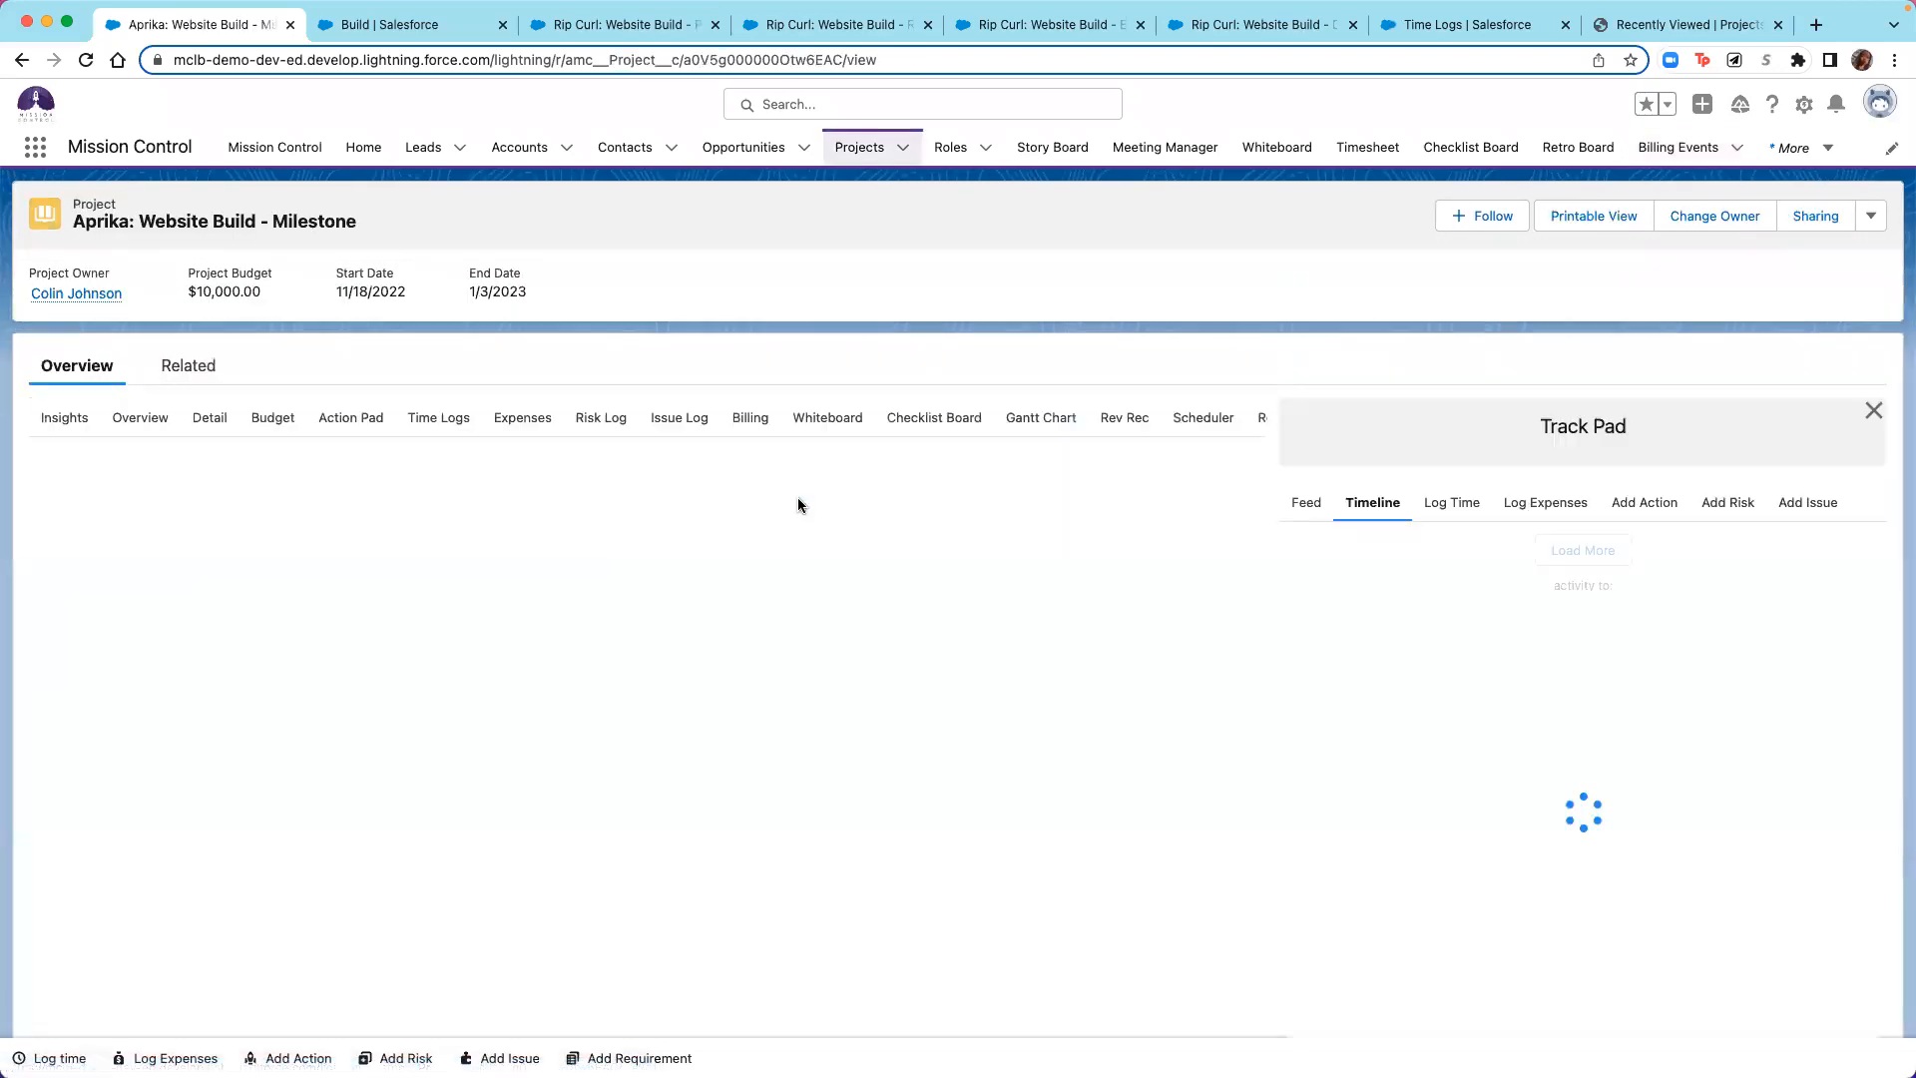
pyautogui.click(747, 417)
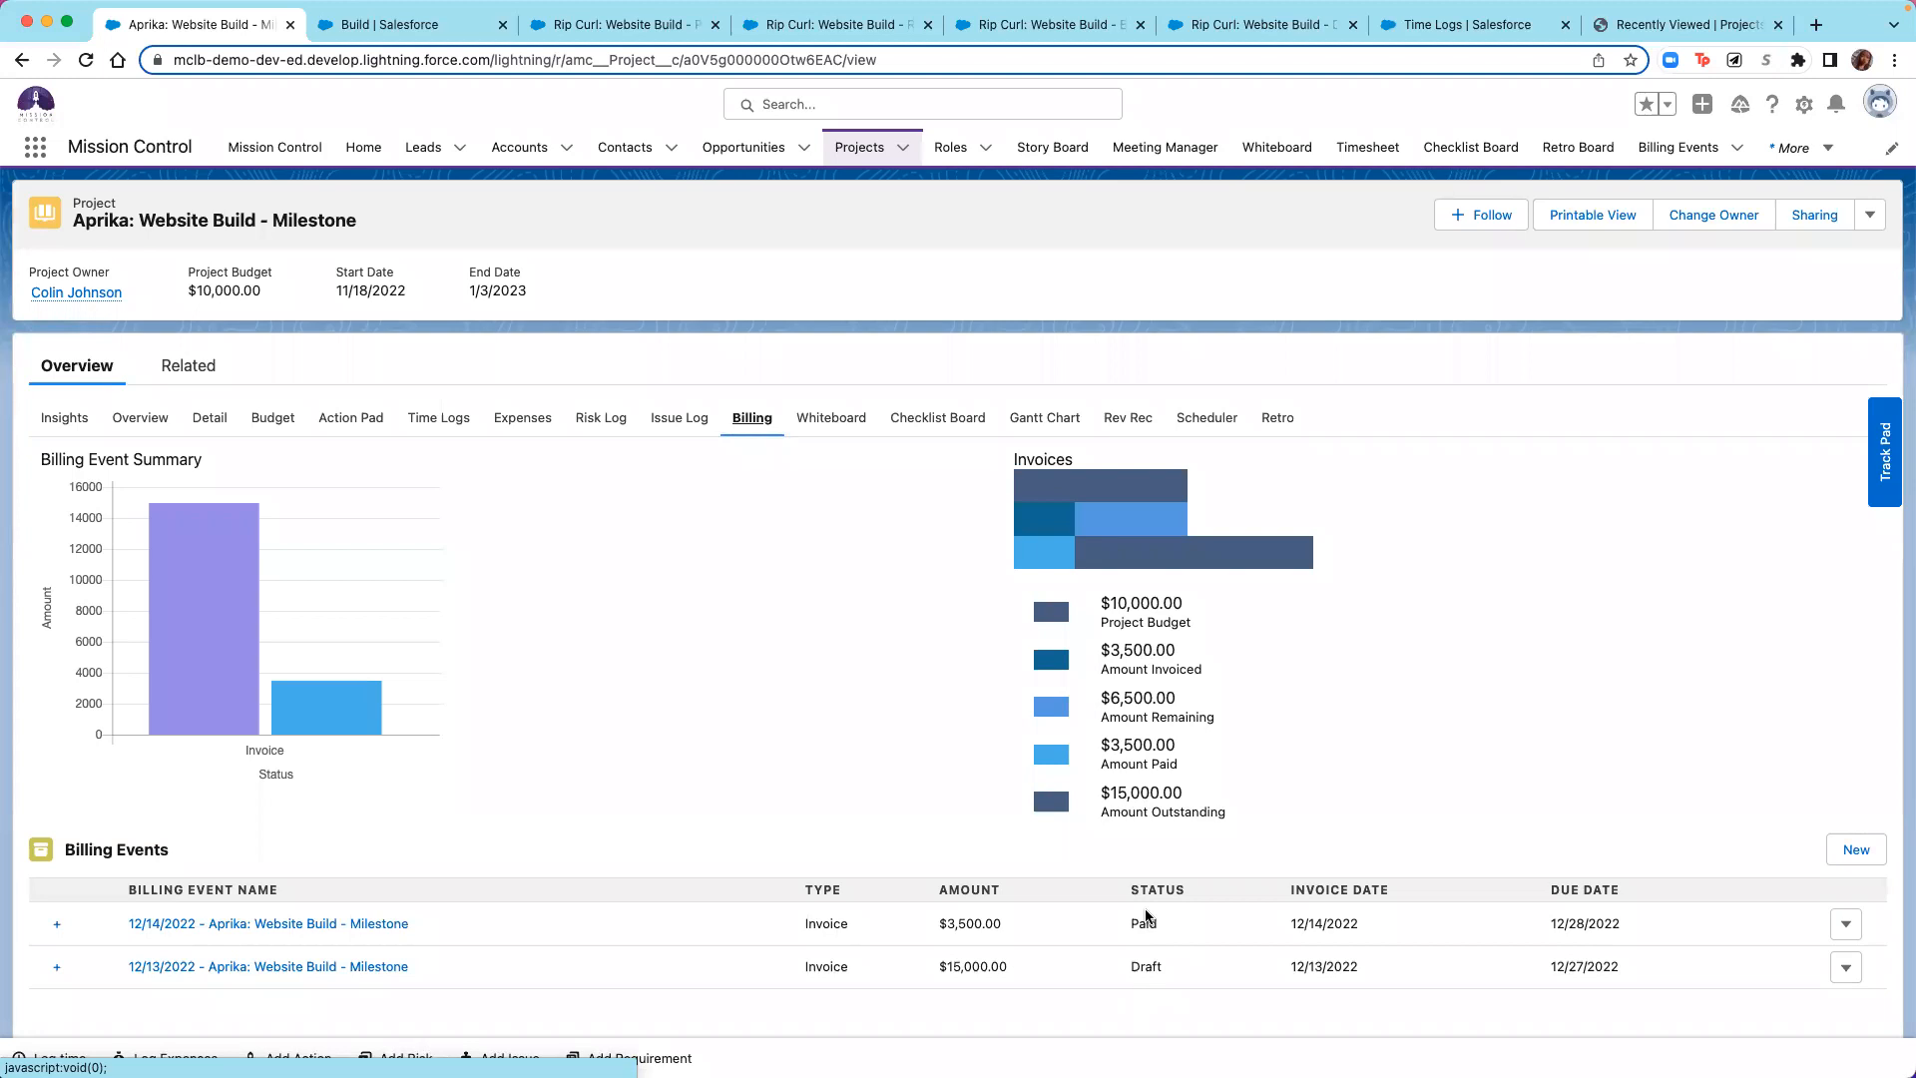
# View the invoice PDF of the 12/14/2022 billing event and highlight its Amount Paid line.
pyautogui.click(309, 925)
pyautogui.click(1870, 214)
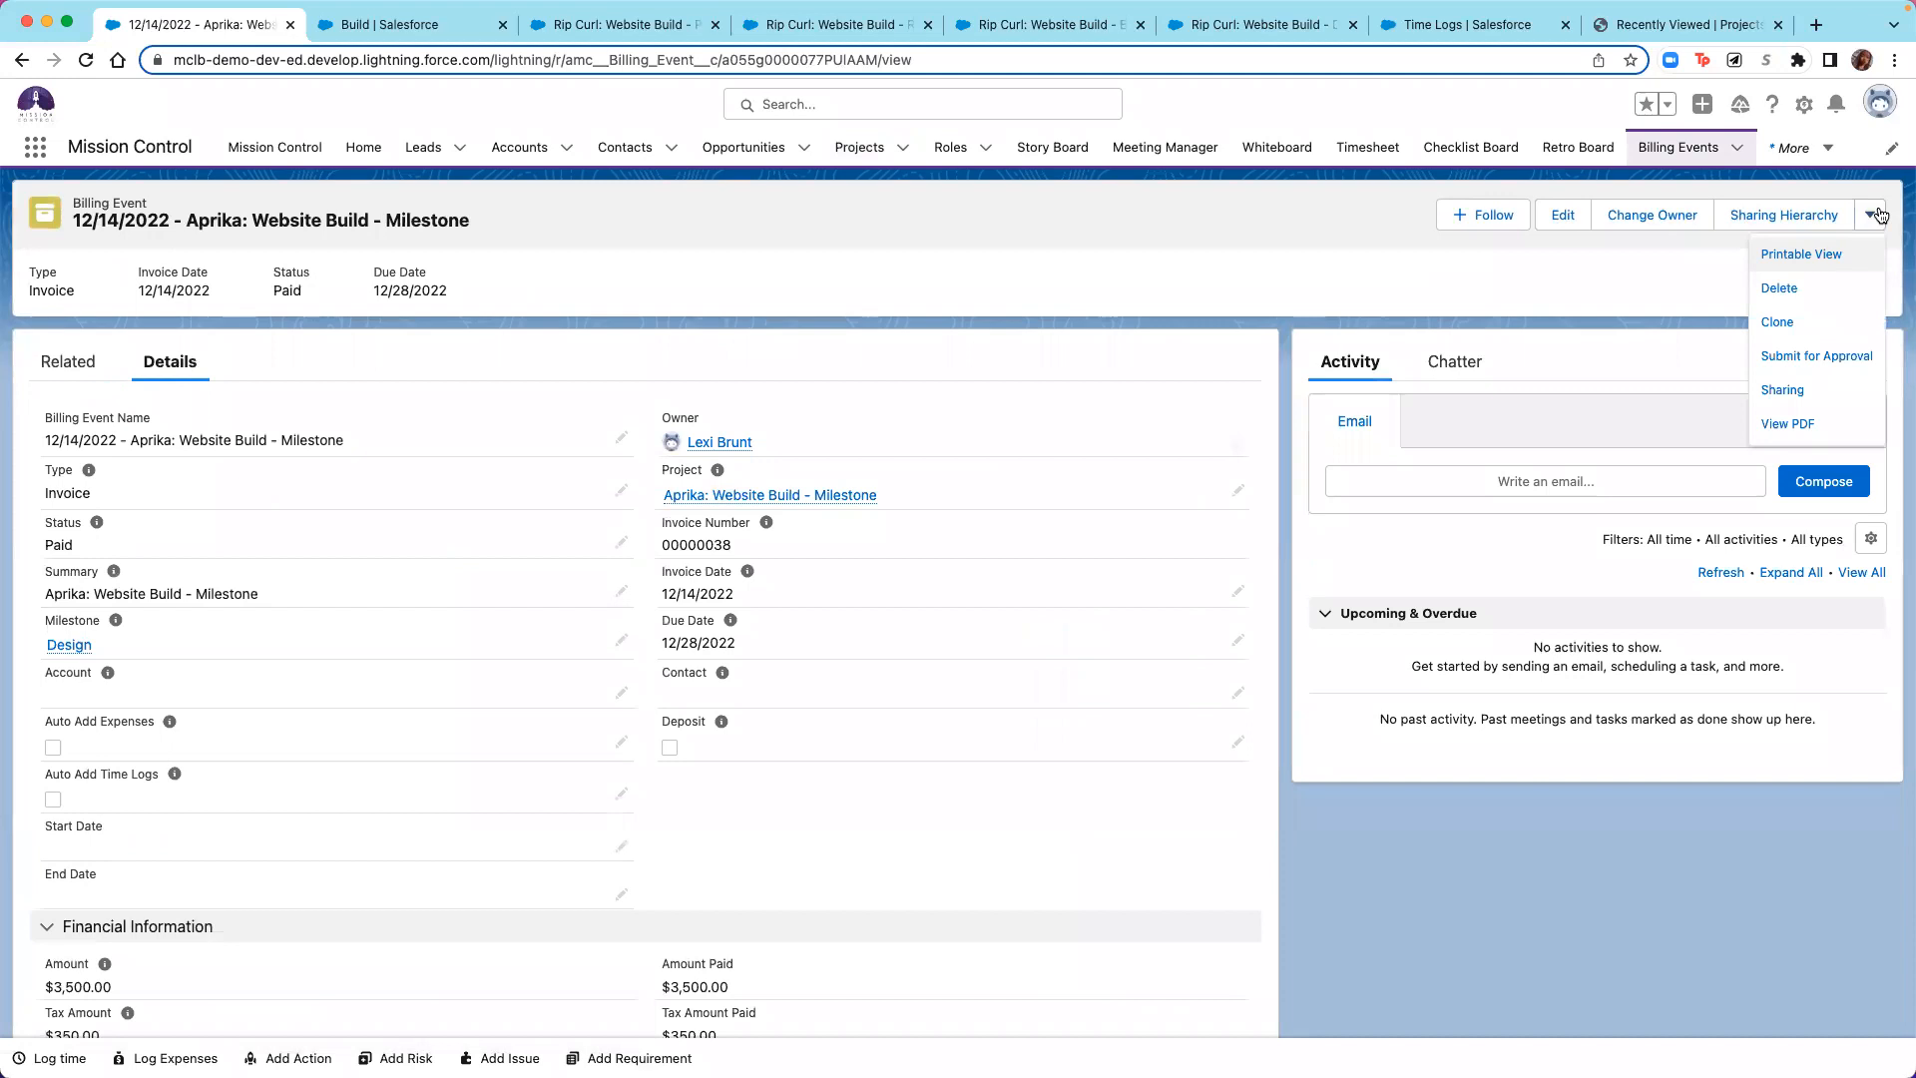
pyautogui.click(1797, 426)
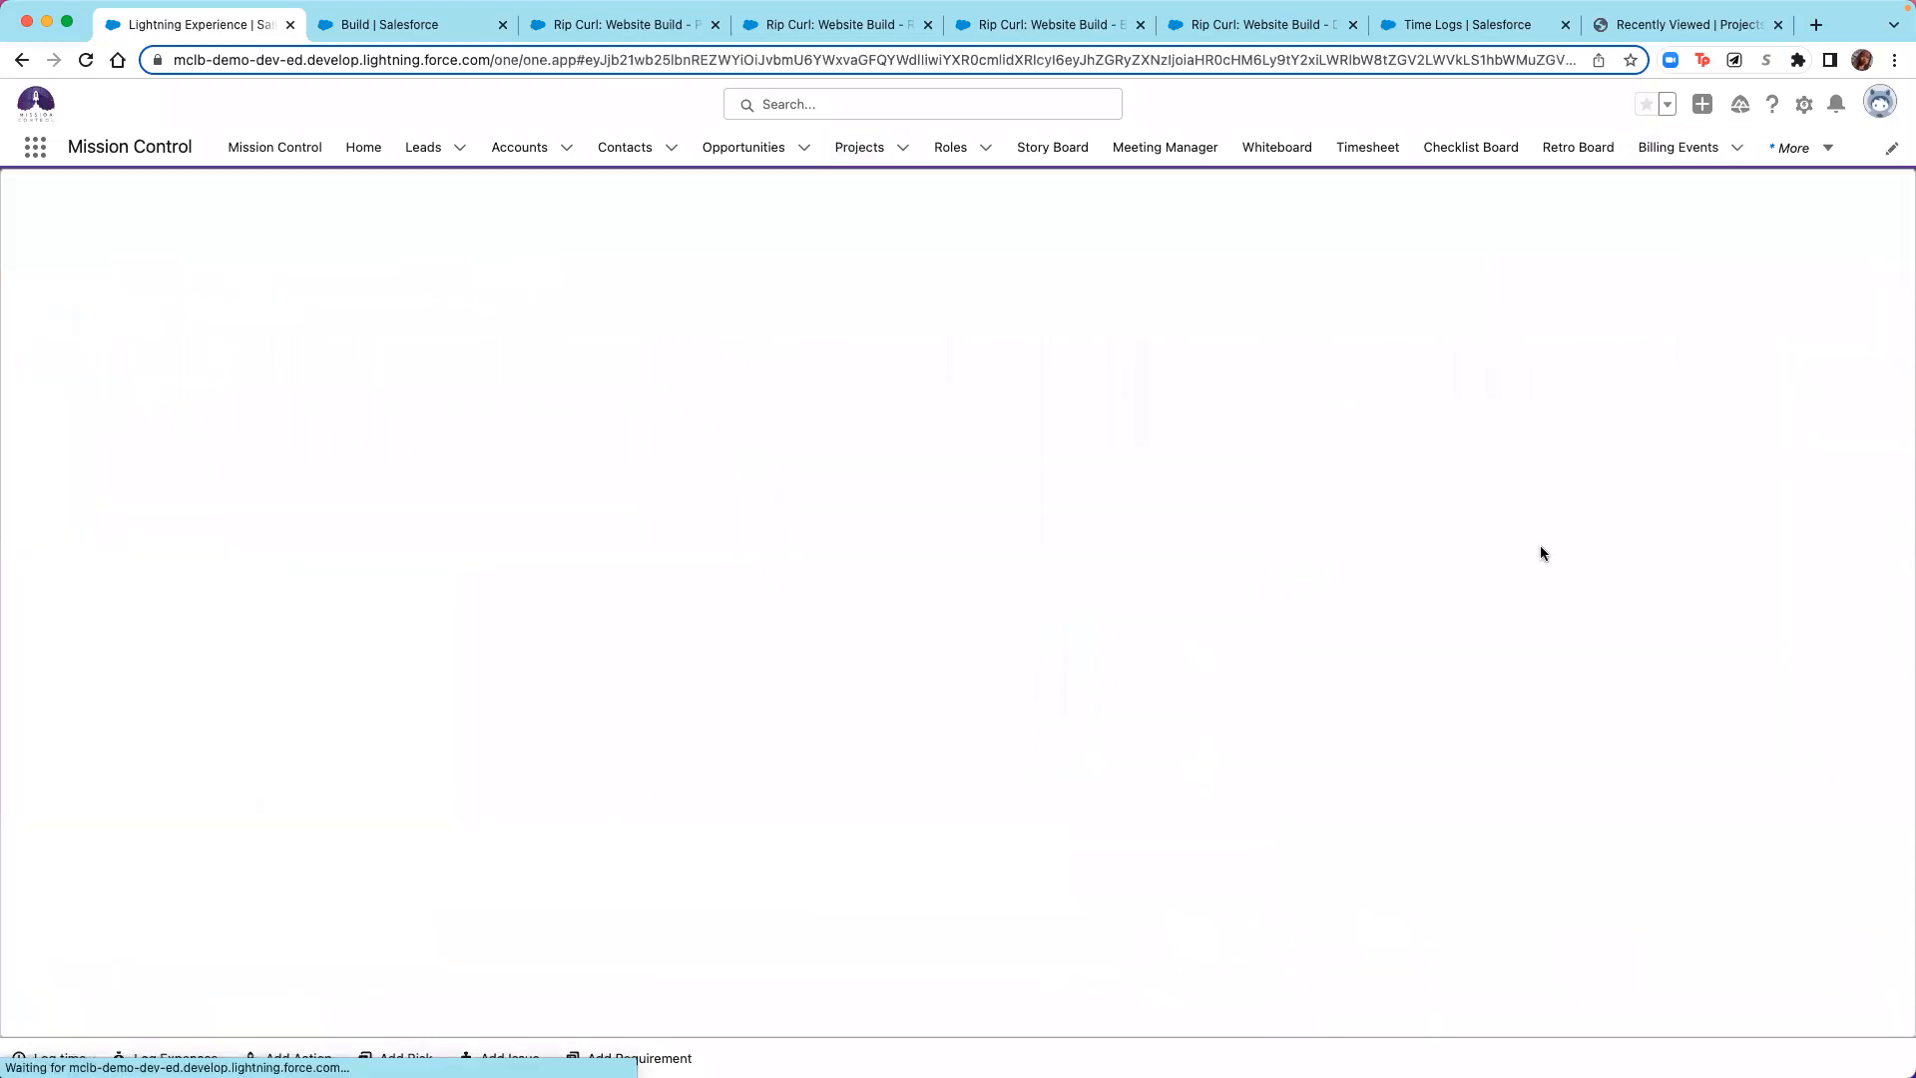
pyautogui.click(70, 253)
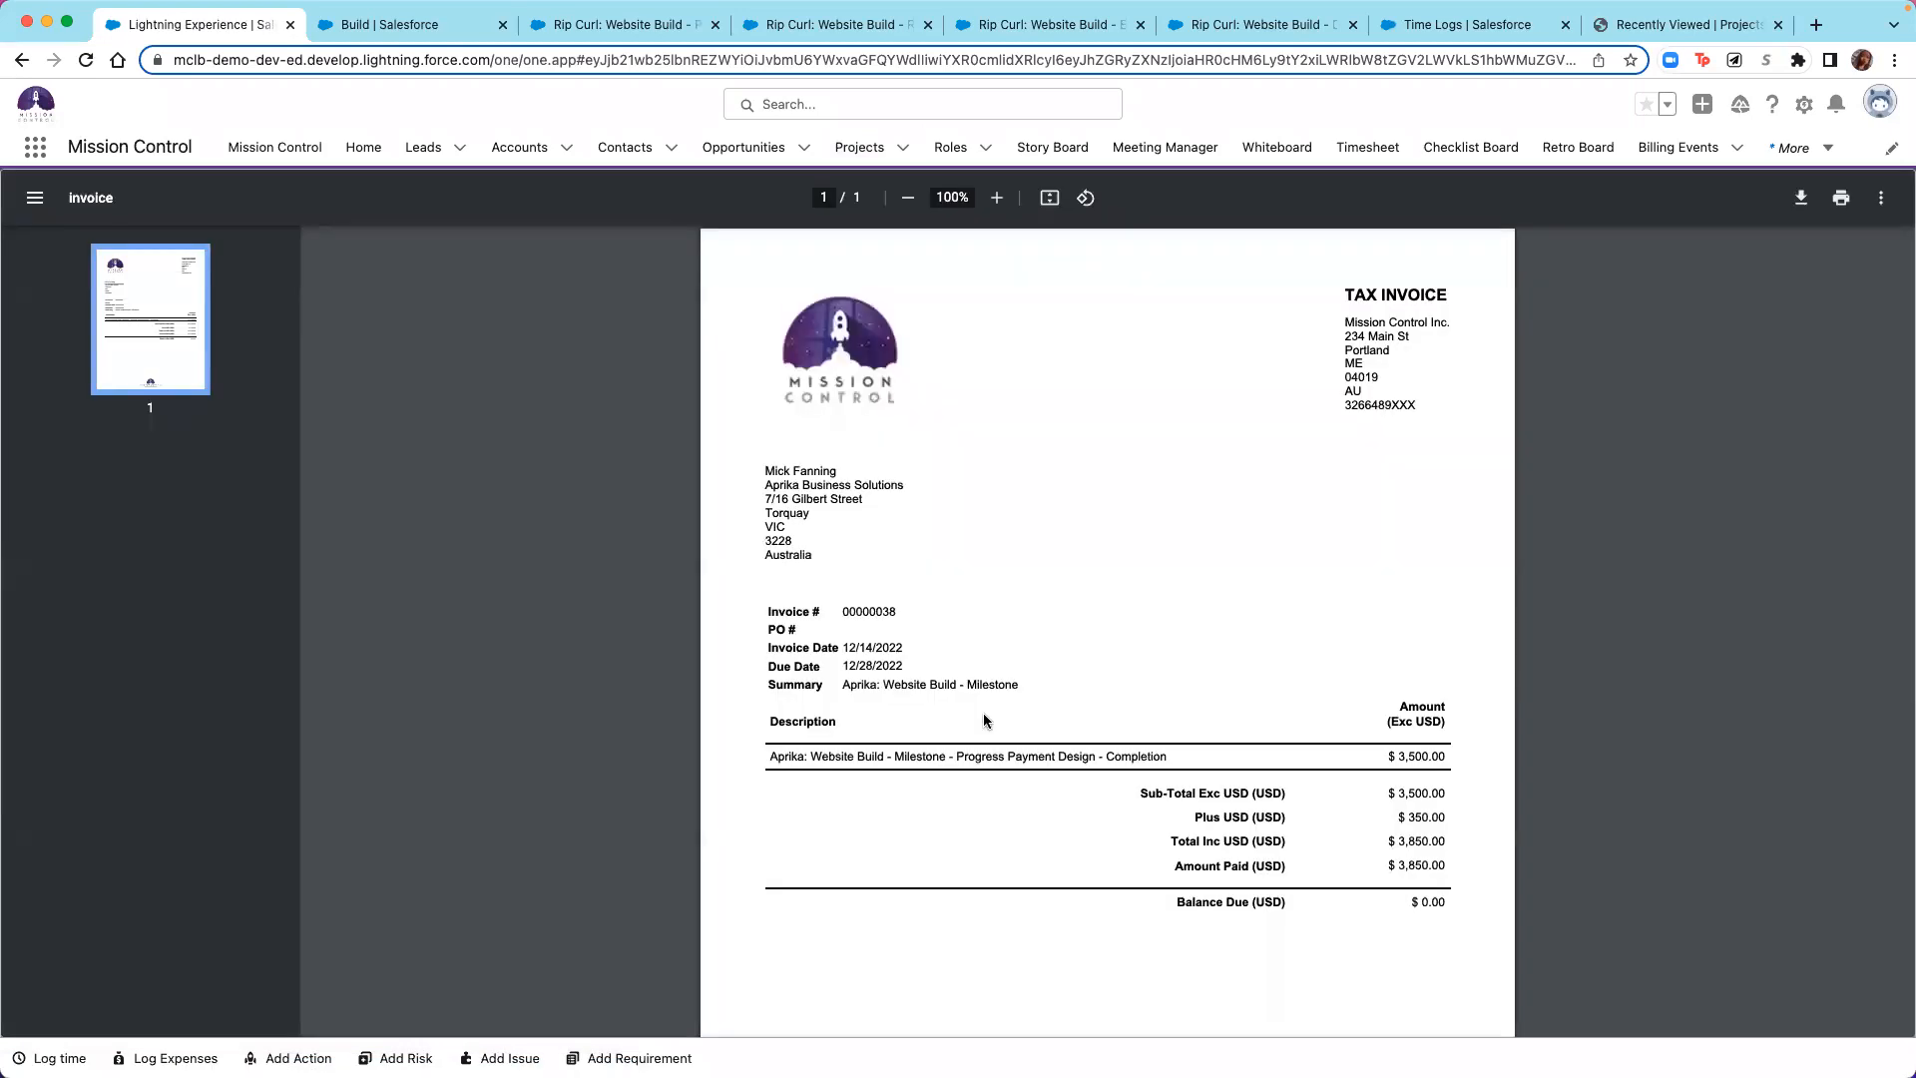
pyautogui.scroll(-2, 984, 720)
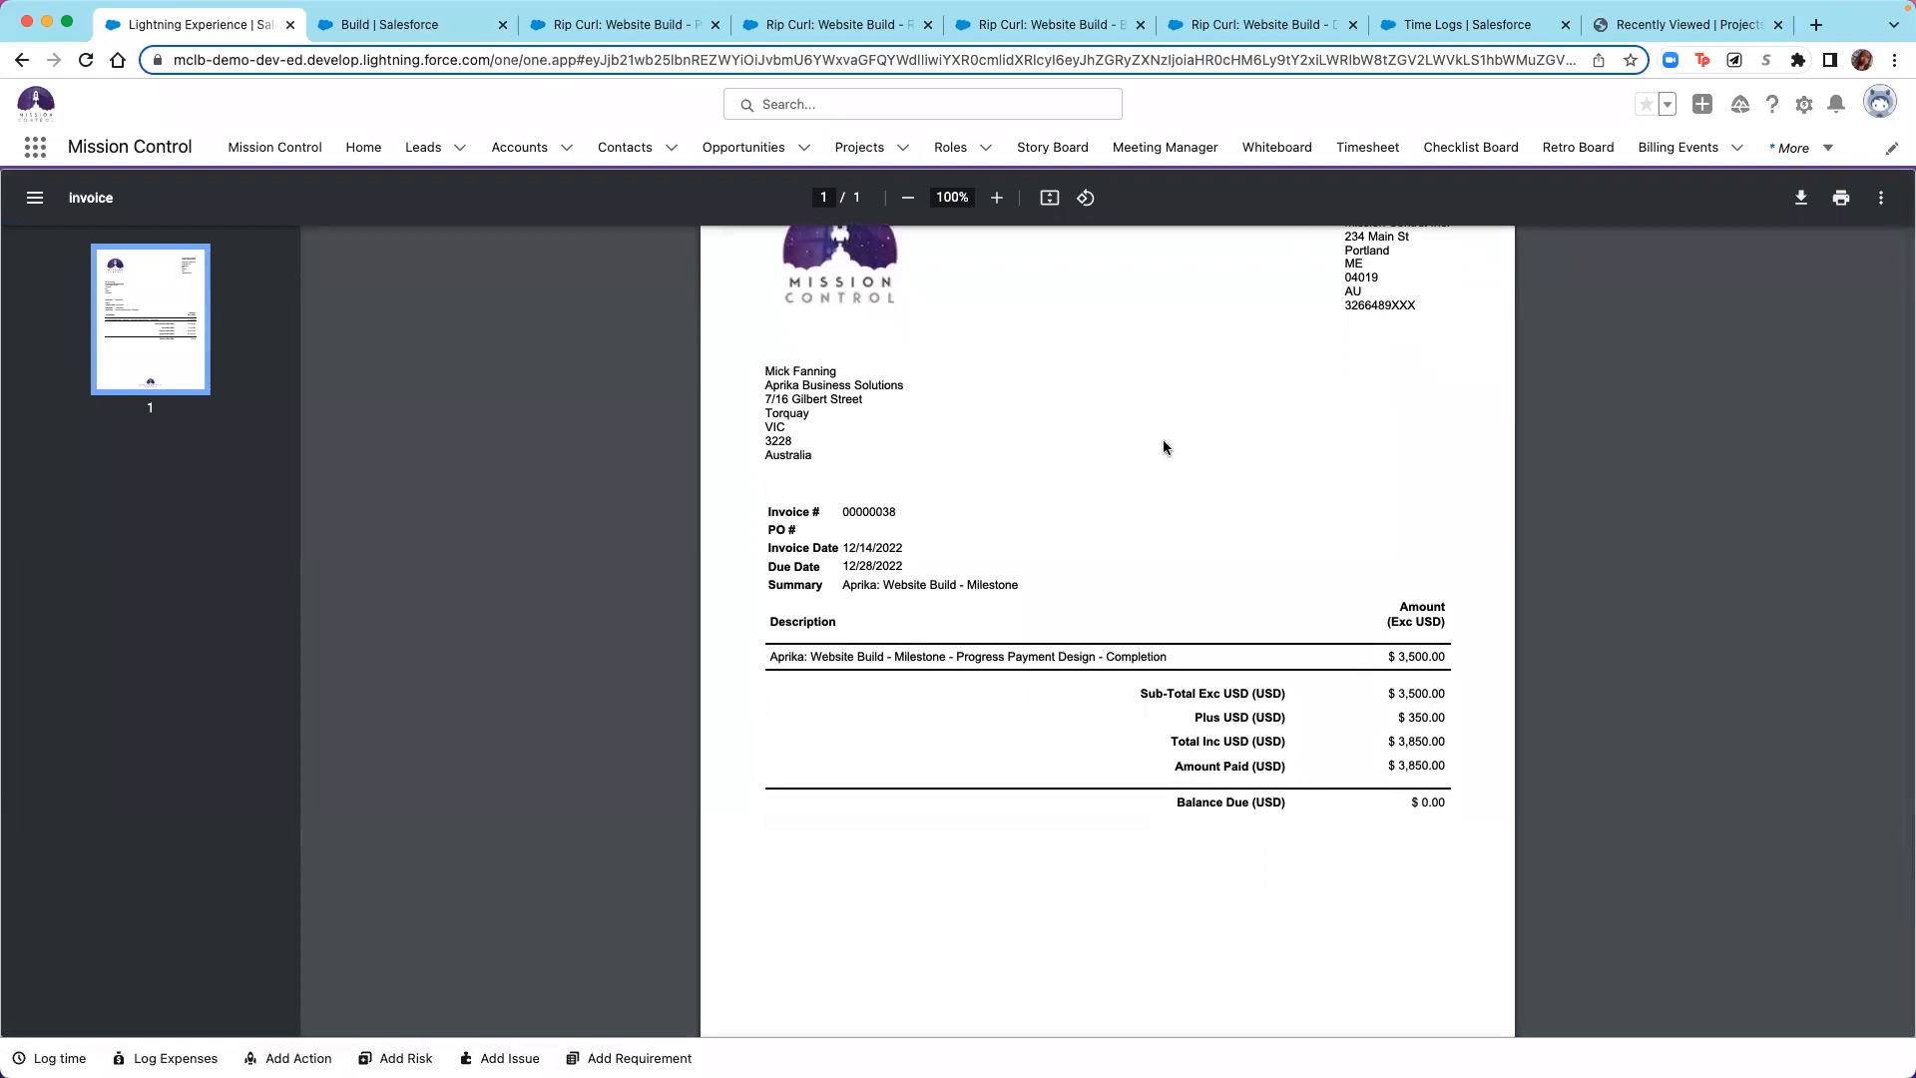
pyautogui.scroll(-1, 1014, 477)
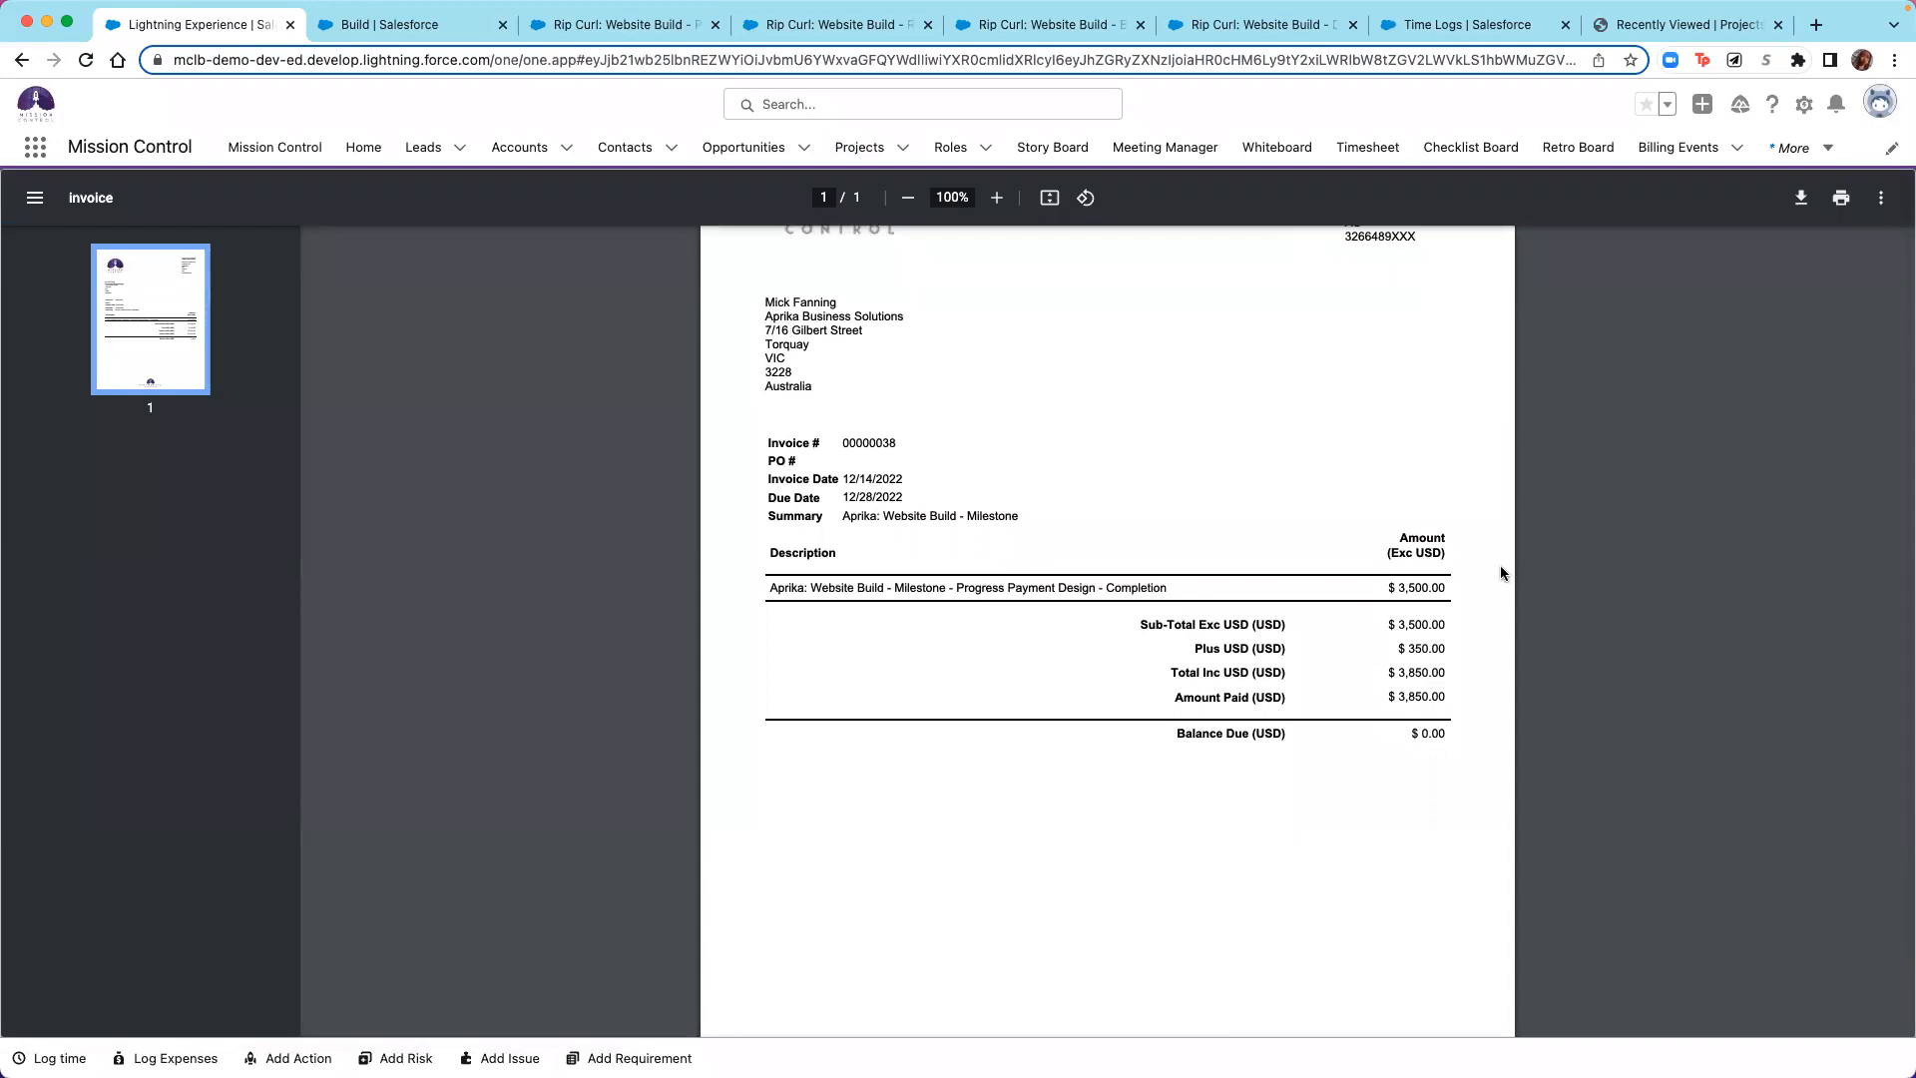
pyautogui.moveTo(1178, 699); pyautogui.dragTo(1445, 699)
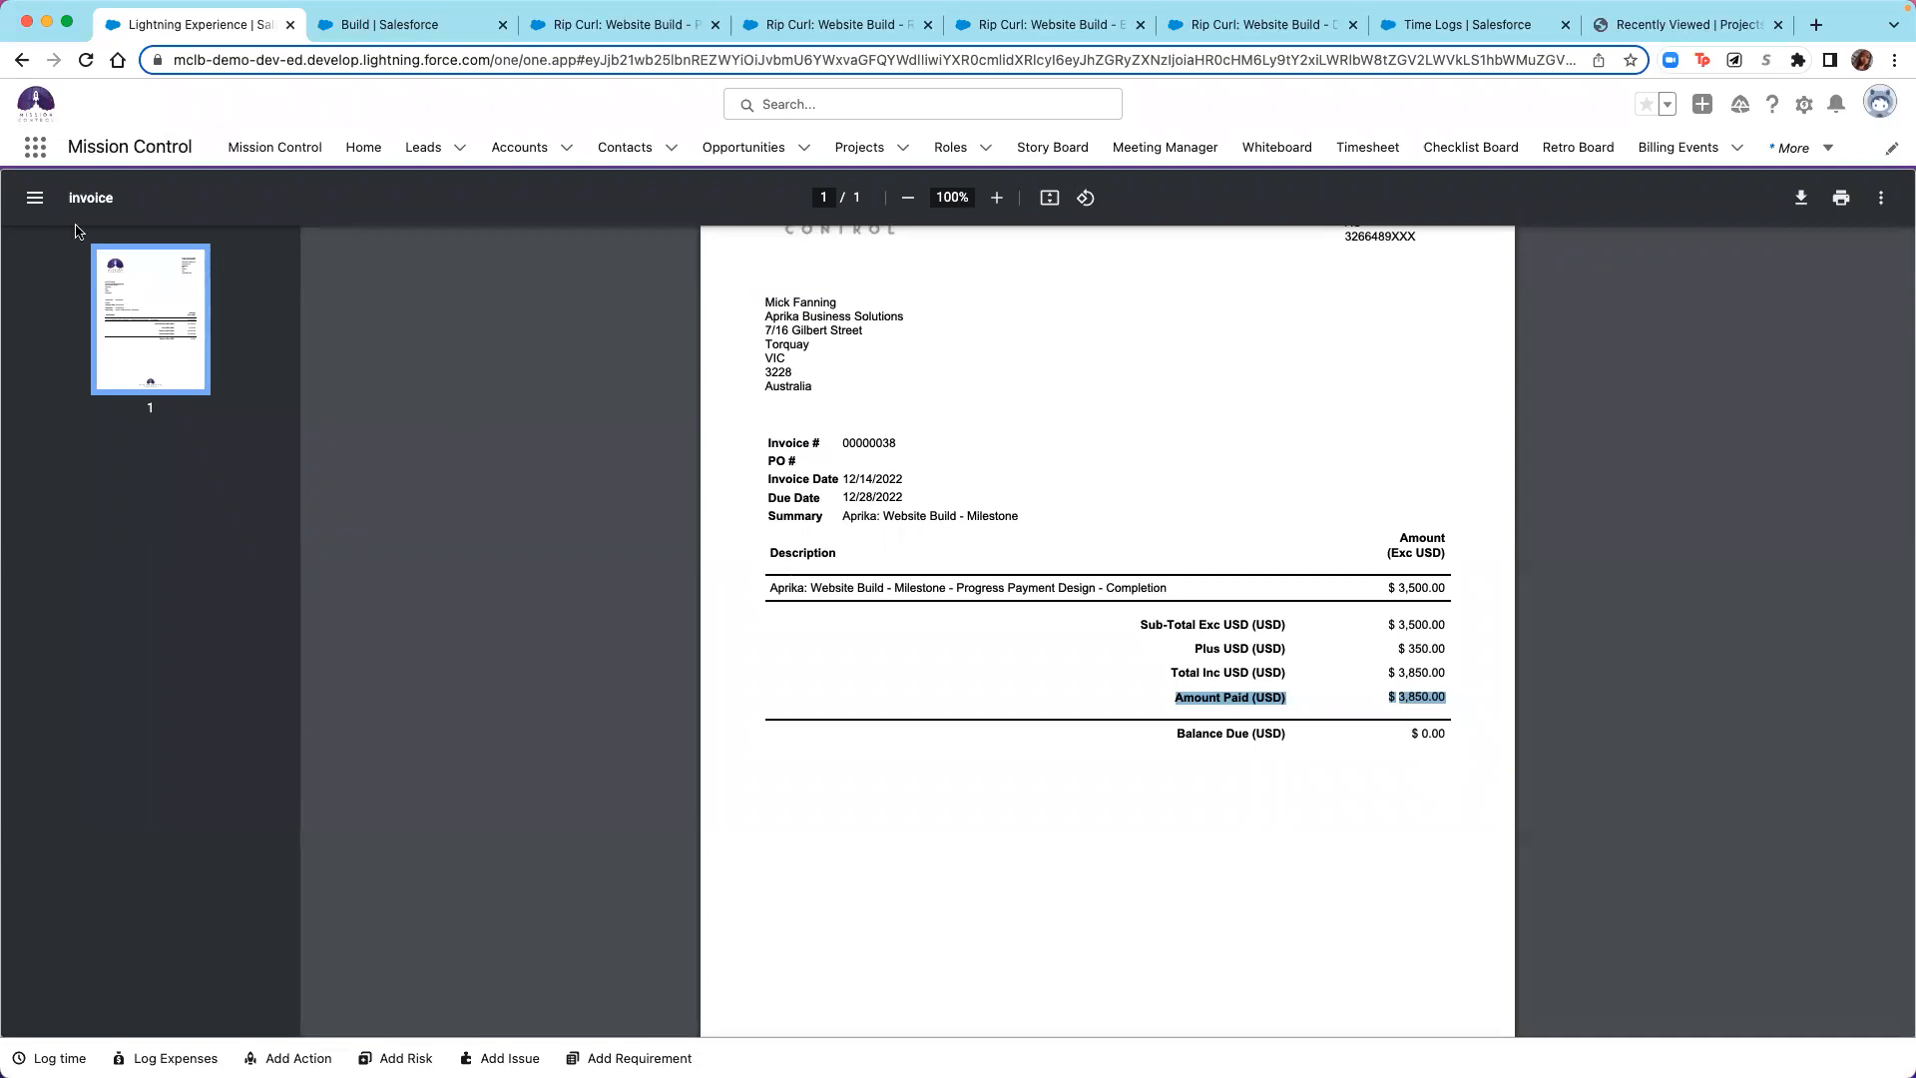
# Leave the invoice and close the finished billing event and Build milestone pages to reach the Rip Curl: Website Build - Periodic project.
pyautogui.moveTo(5, 10)
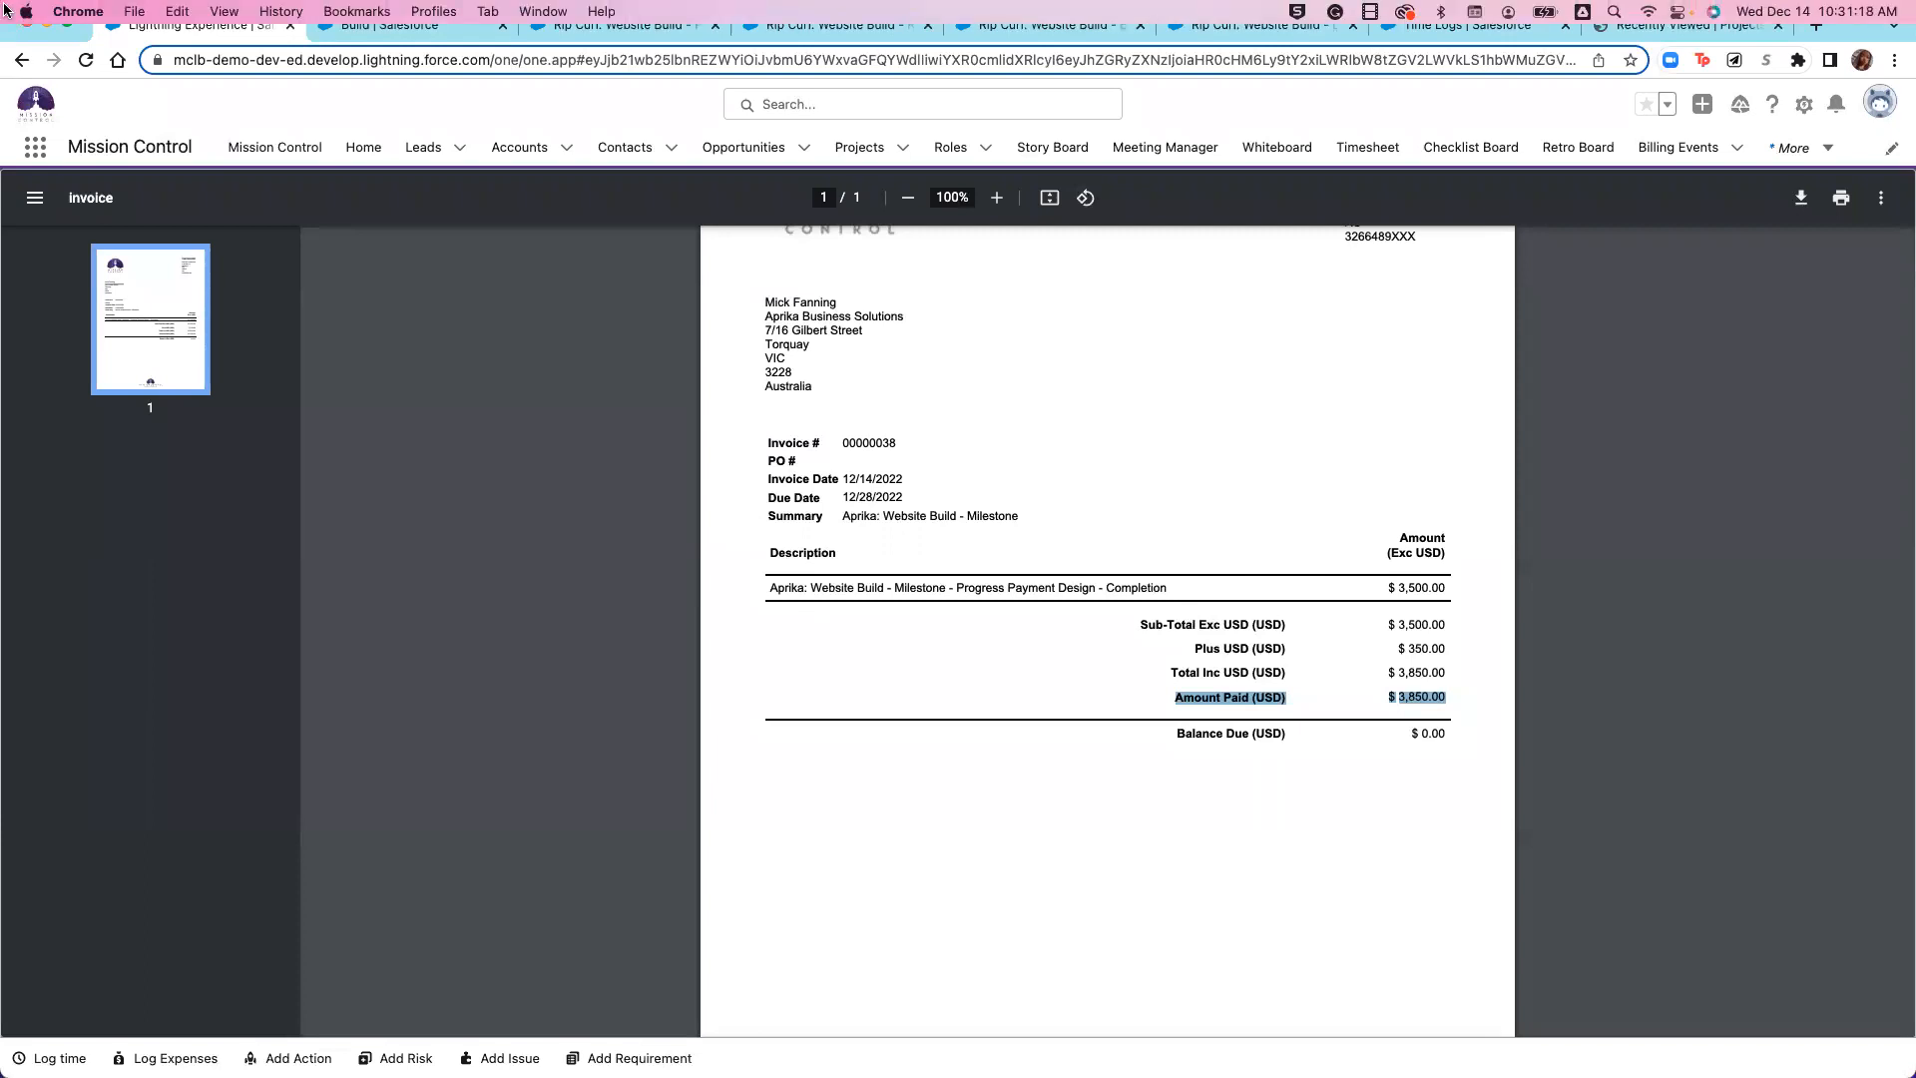
pyautogui.click(20, 65)
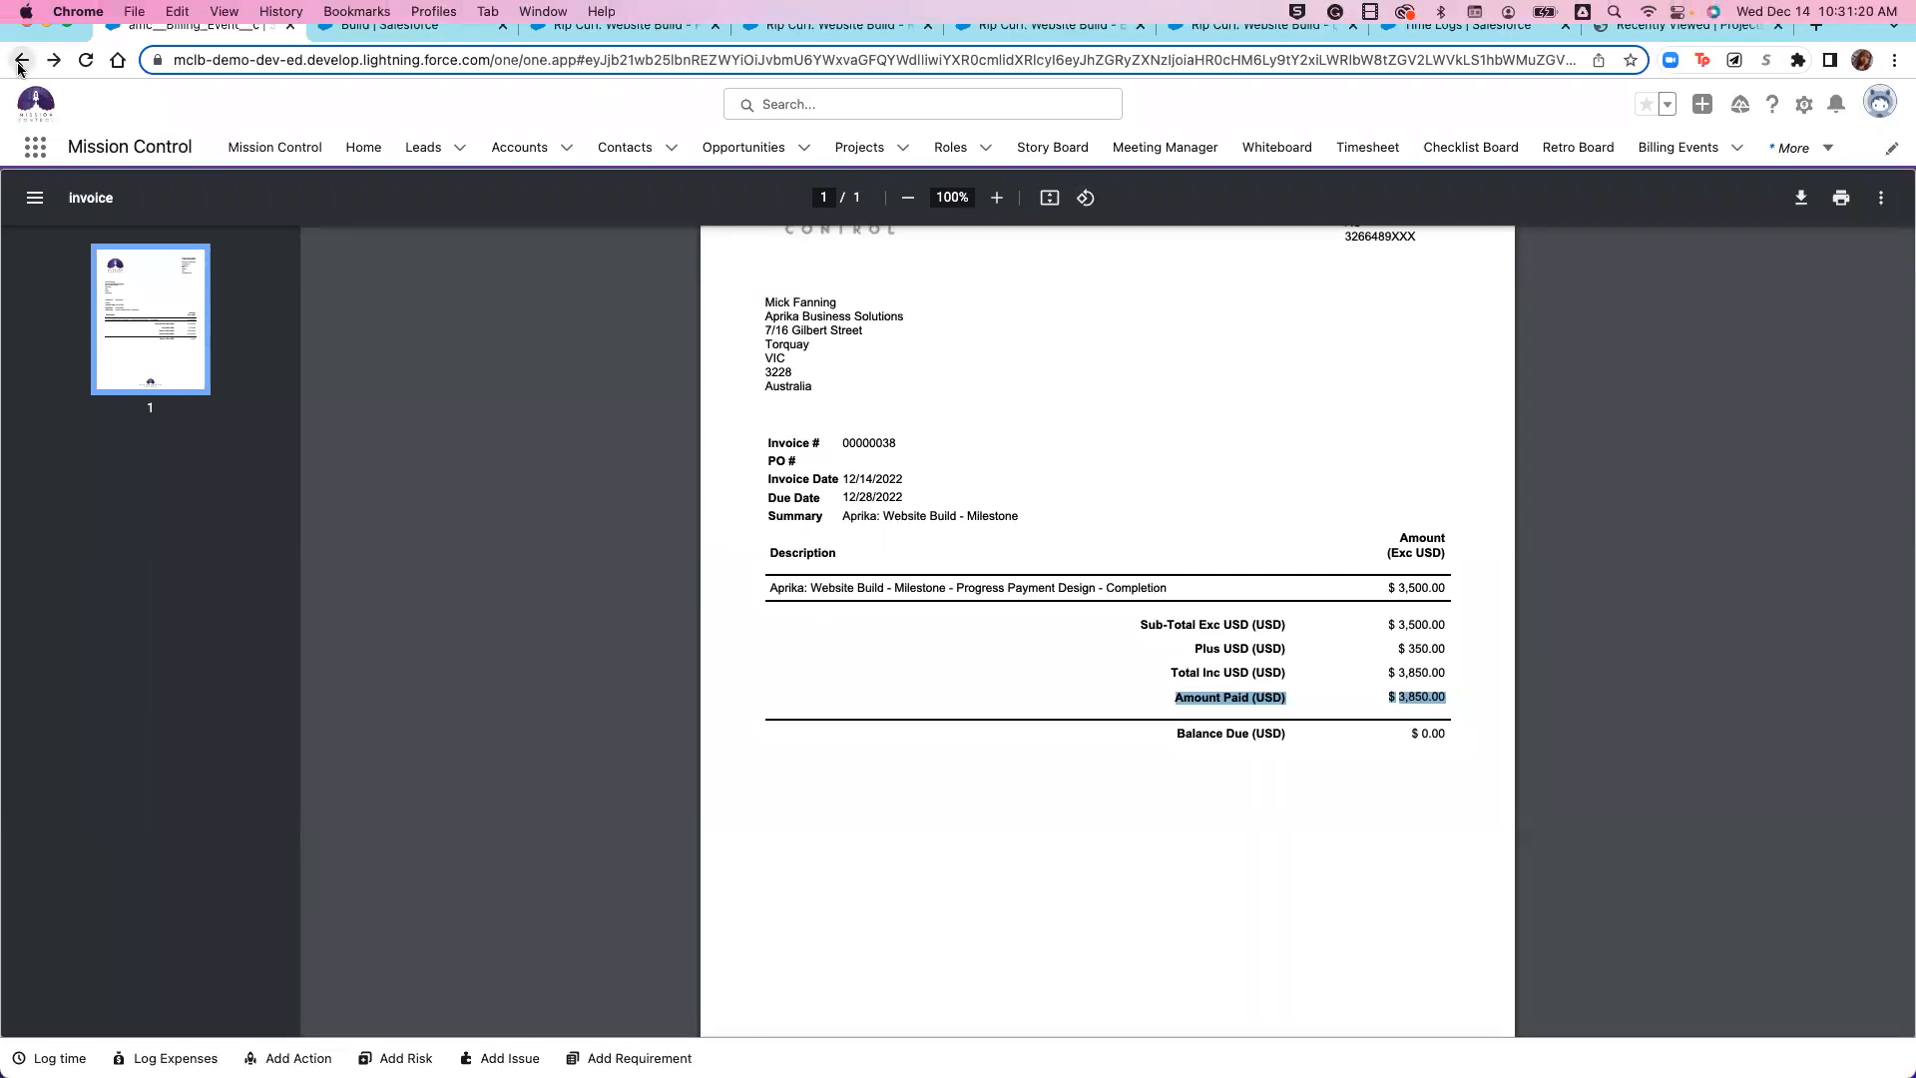
pyautogui.click(291, 30)
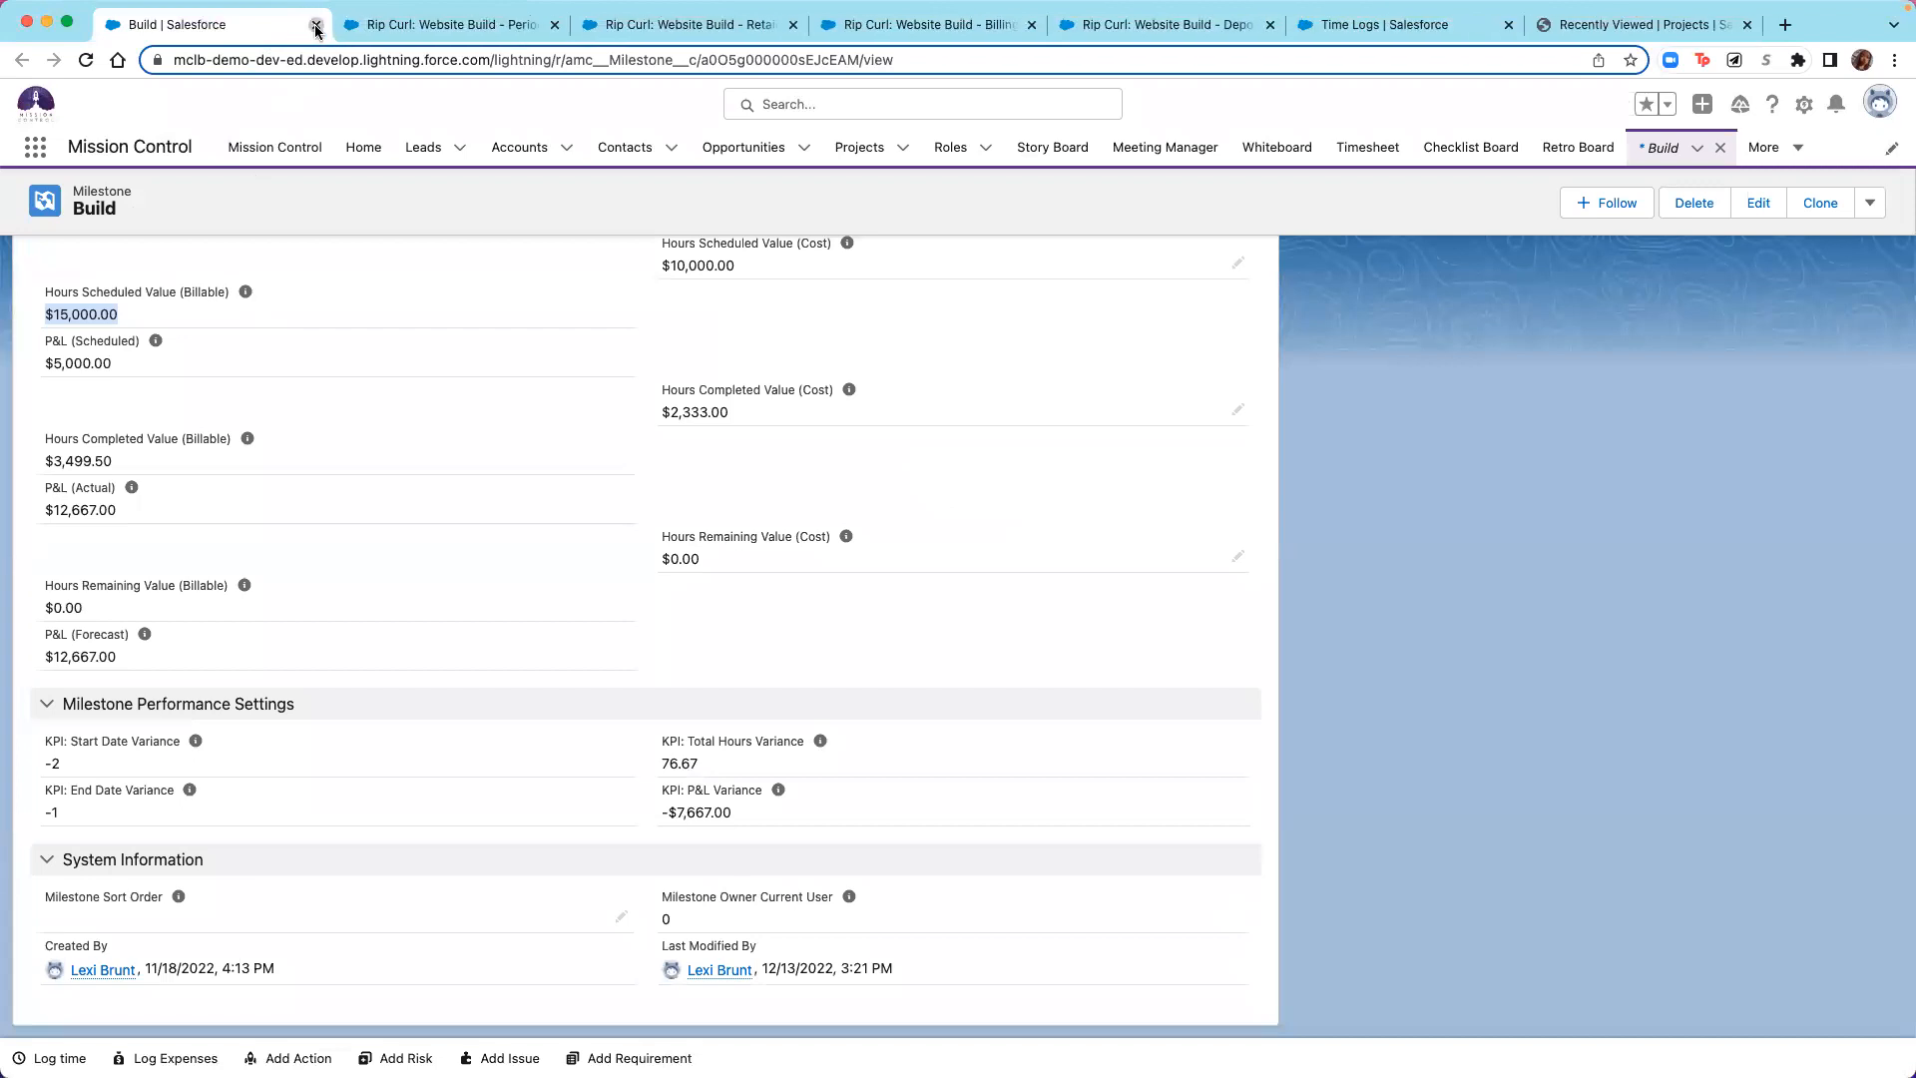
pyautogui.click(317, 25)
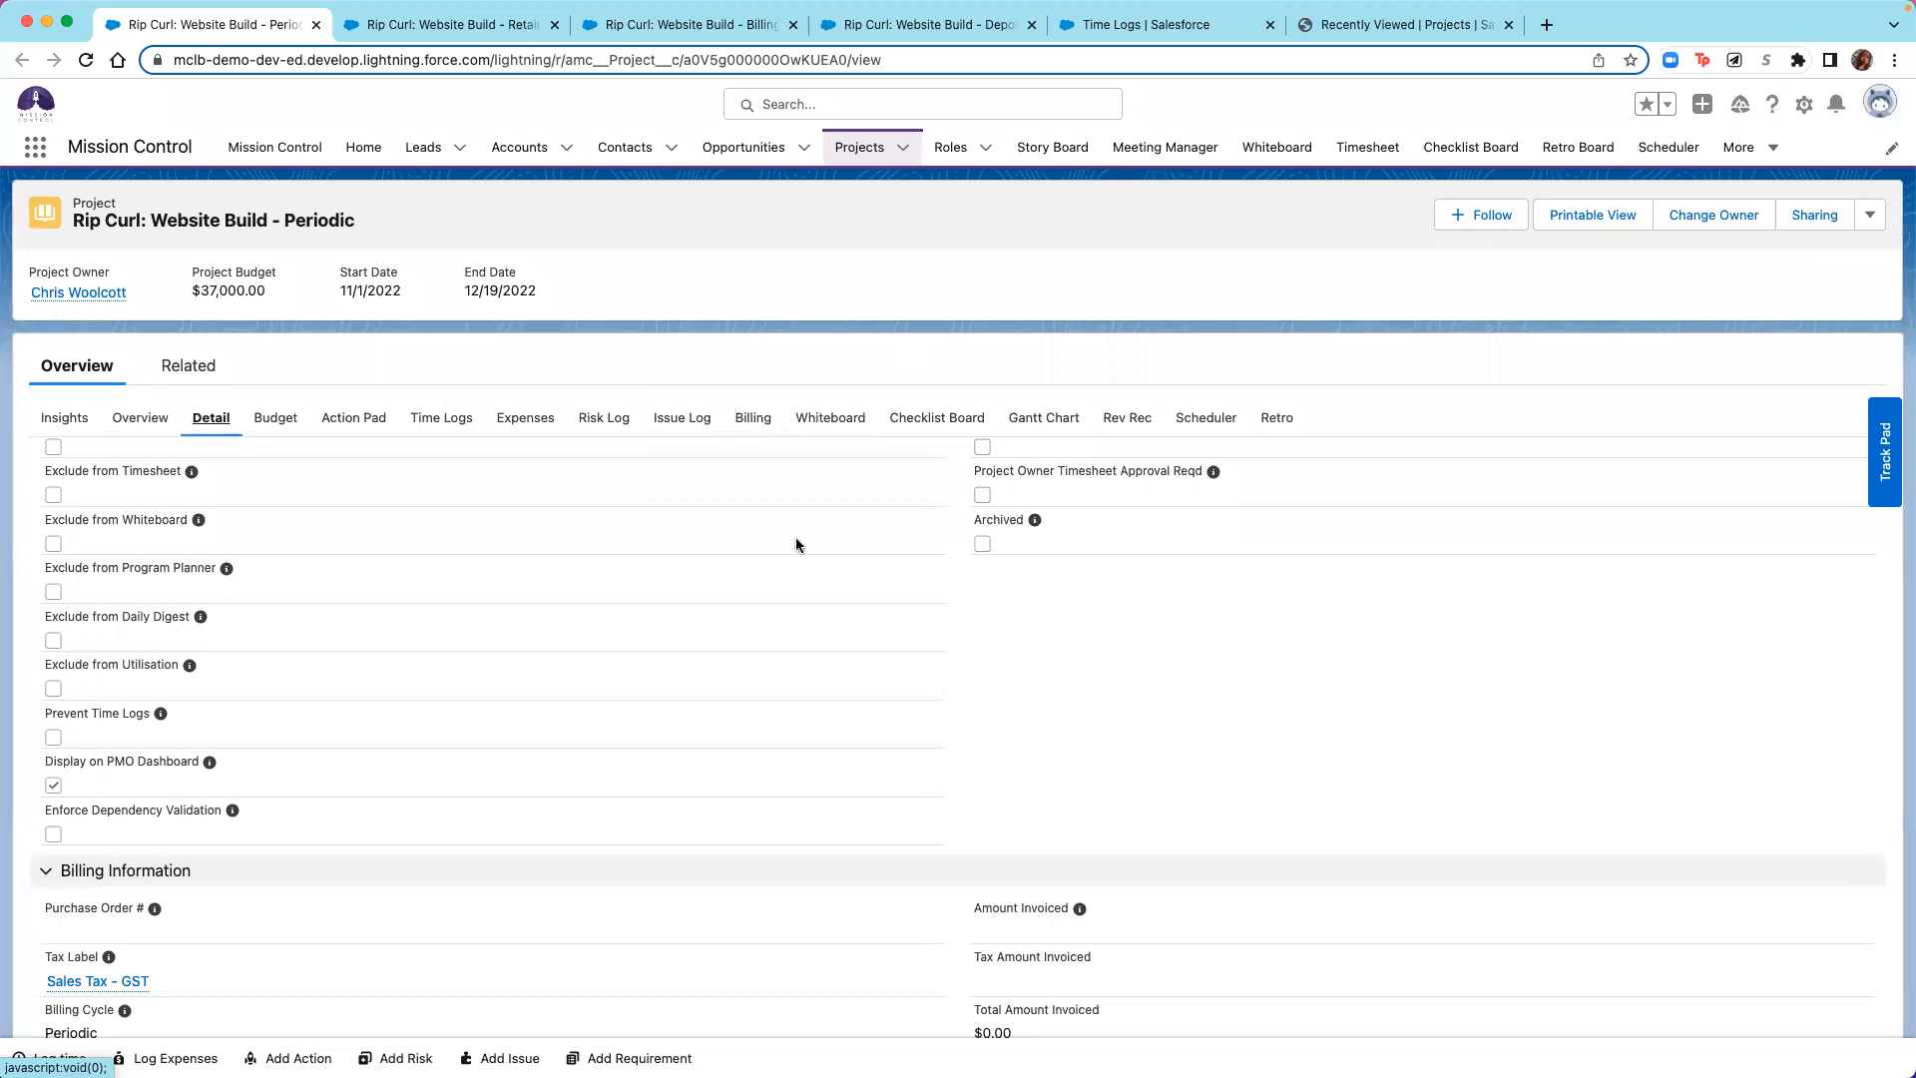
# Examine the Periodic project's Project Settings and Billing Information, including billing type, rates, billing cycle and billing frequency.
pyautogui.scroll(-2, 770, 815)
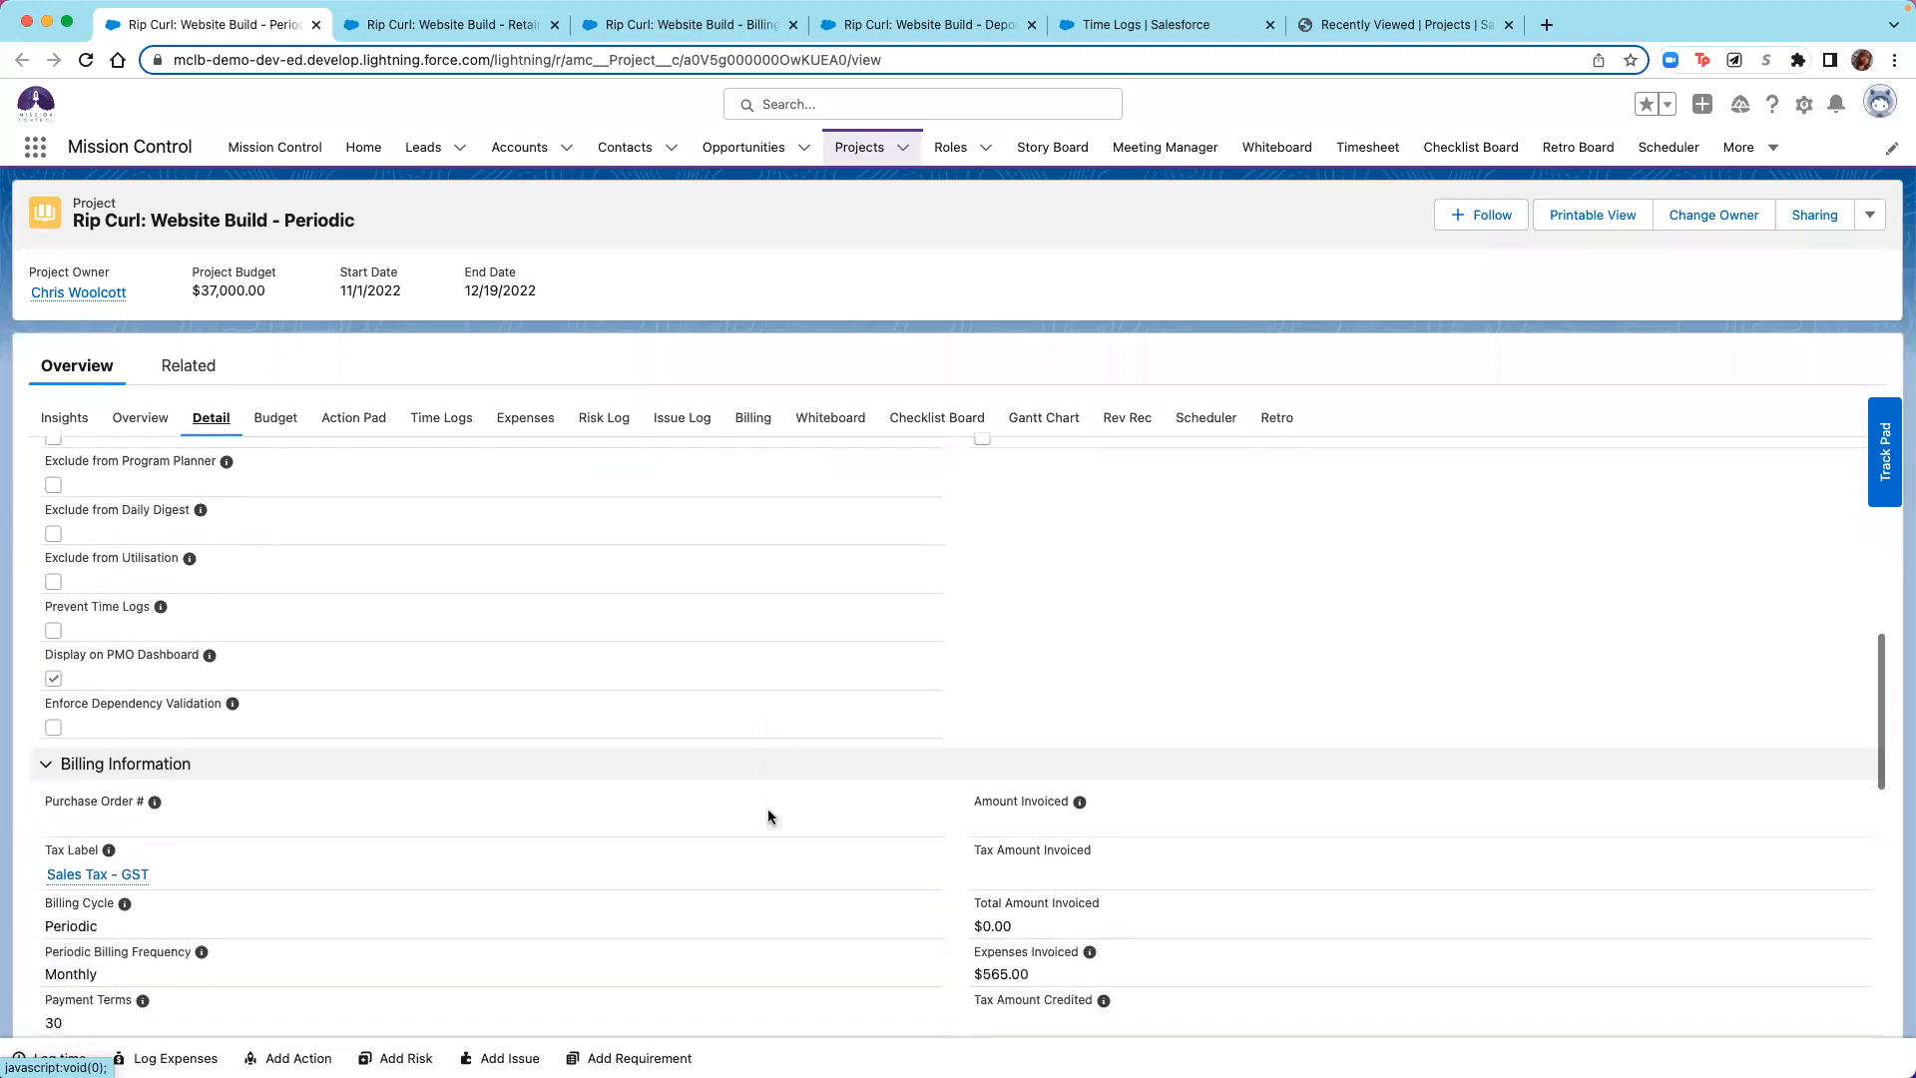
pyautogui.scroll(-3, 770, 814)
pyautogui.scroll(10, 769, 816)
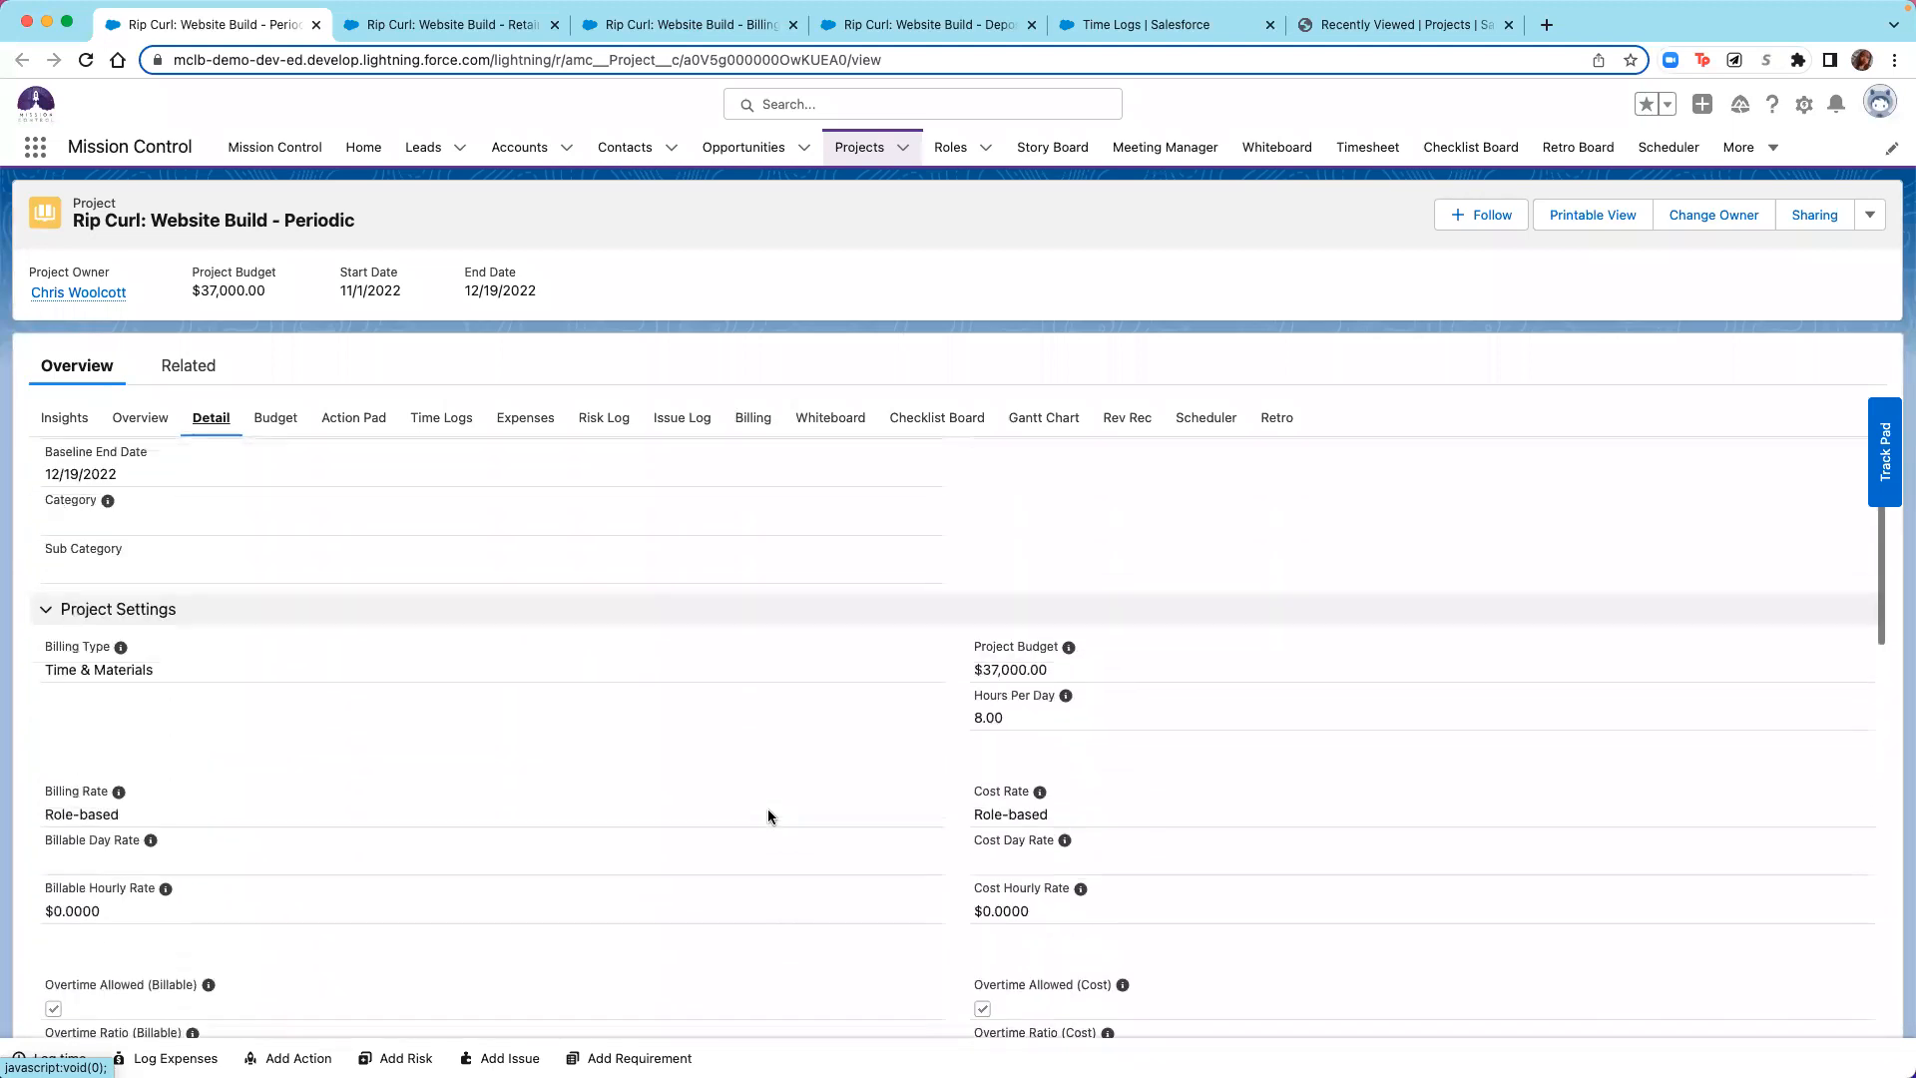
pyautogui.scroll(1, 769, 817)
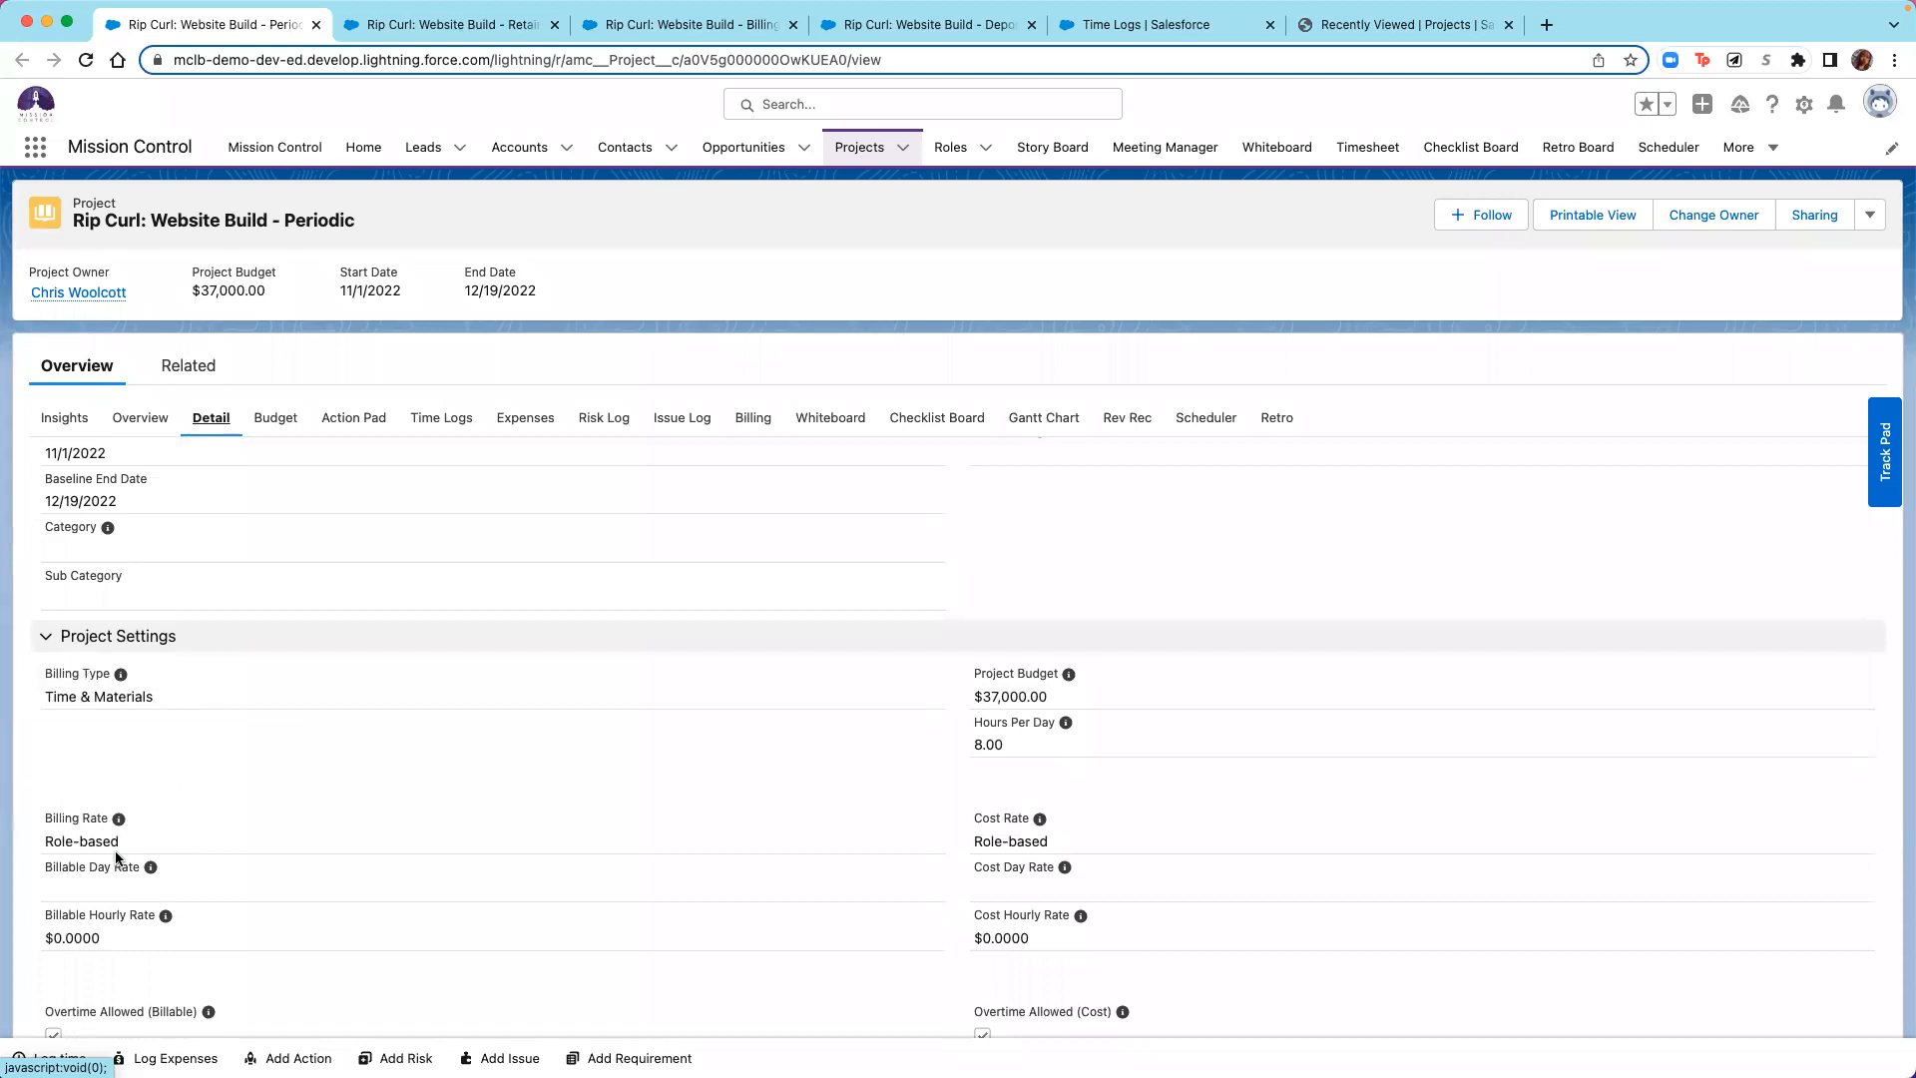
pyautogui.scroll(-1, 80, 851)
pyautogui.scroll(-10, 80, 850)
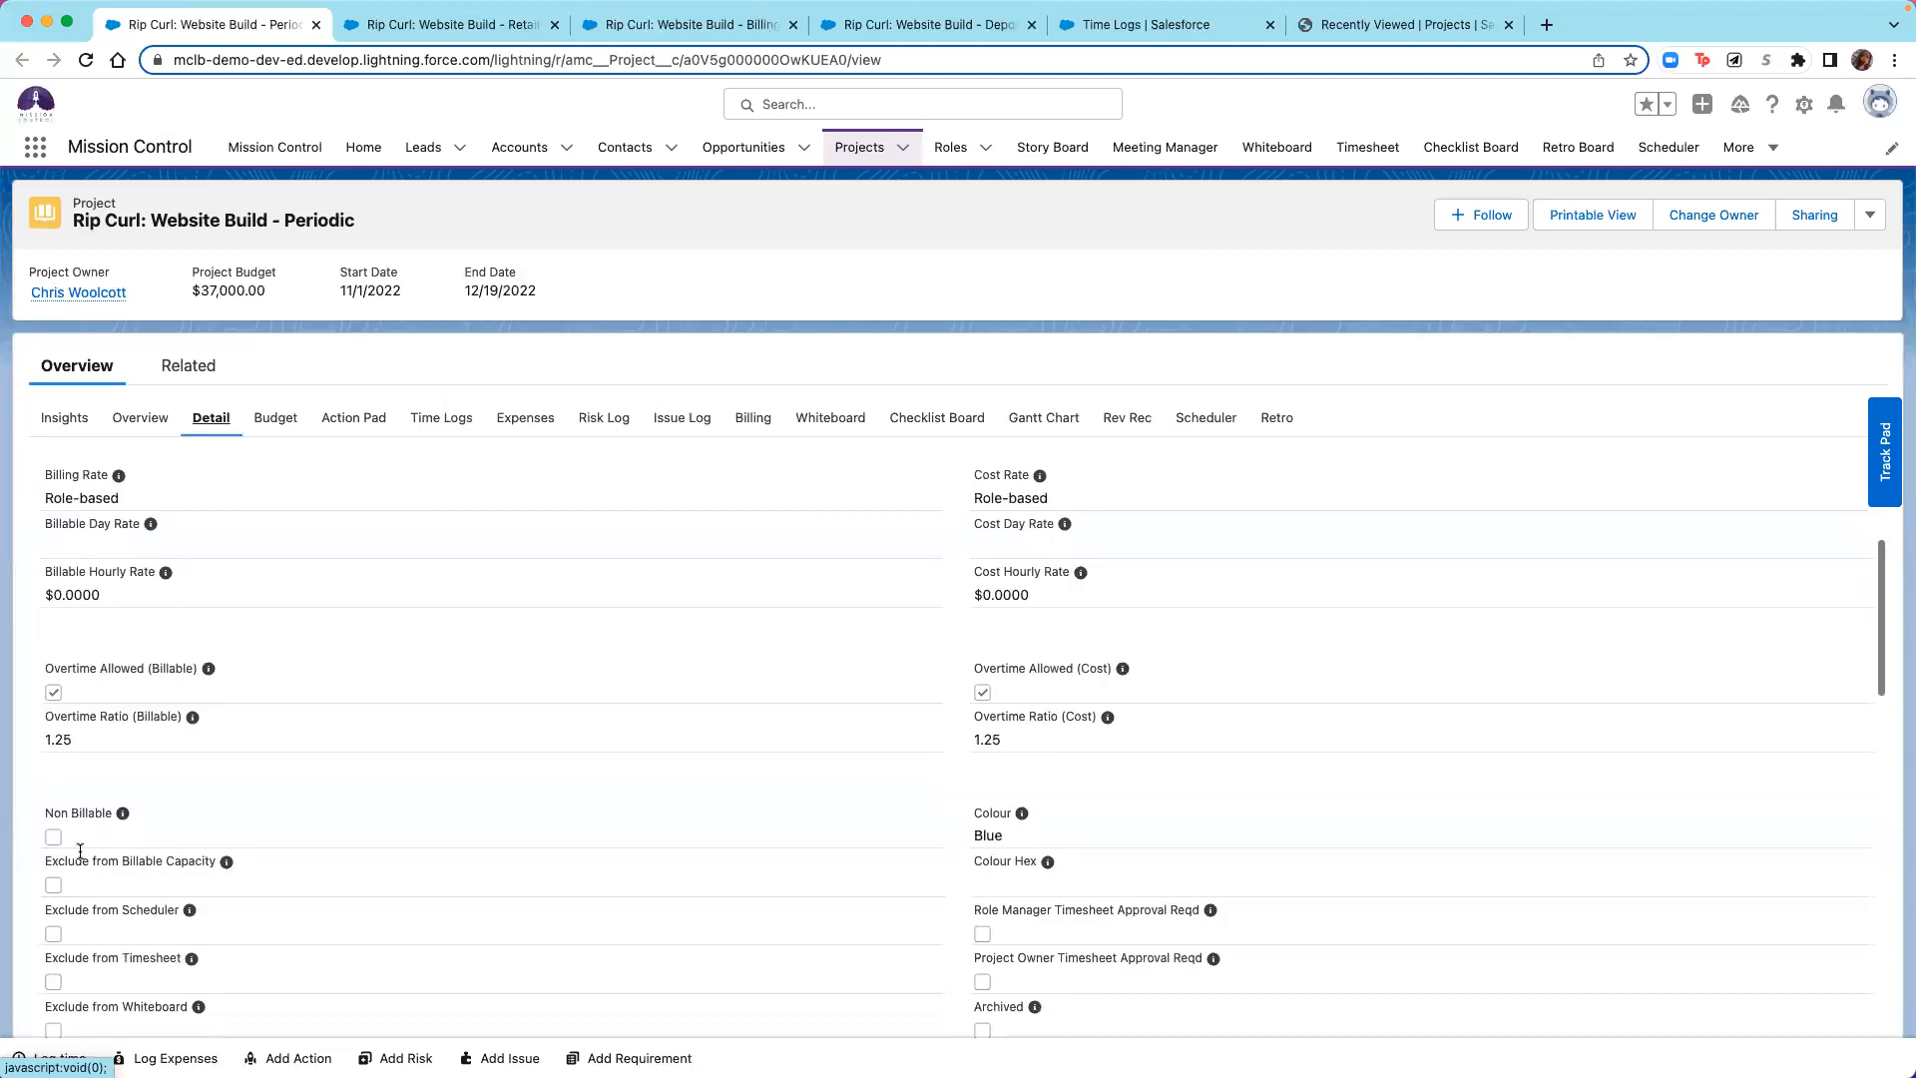
pyautogui.scroll(-5, 80, 851)
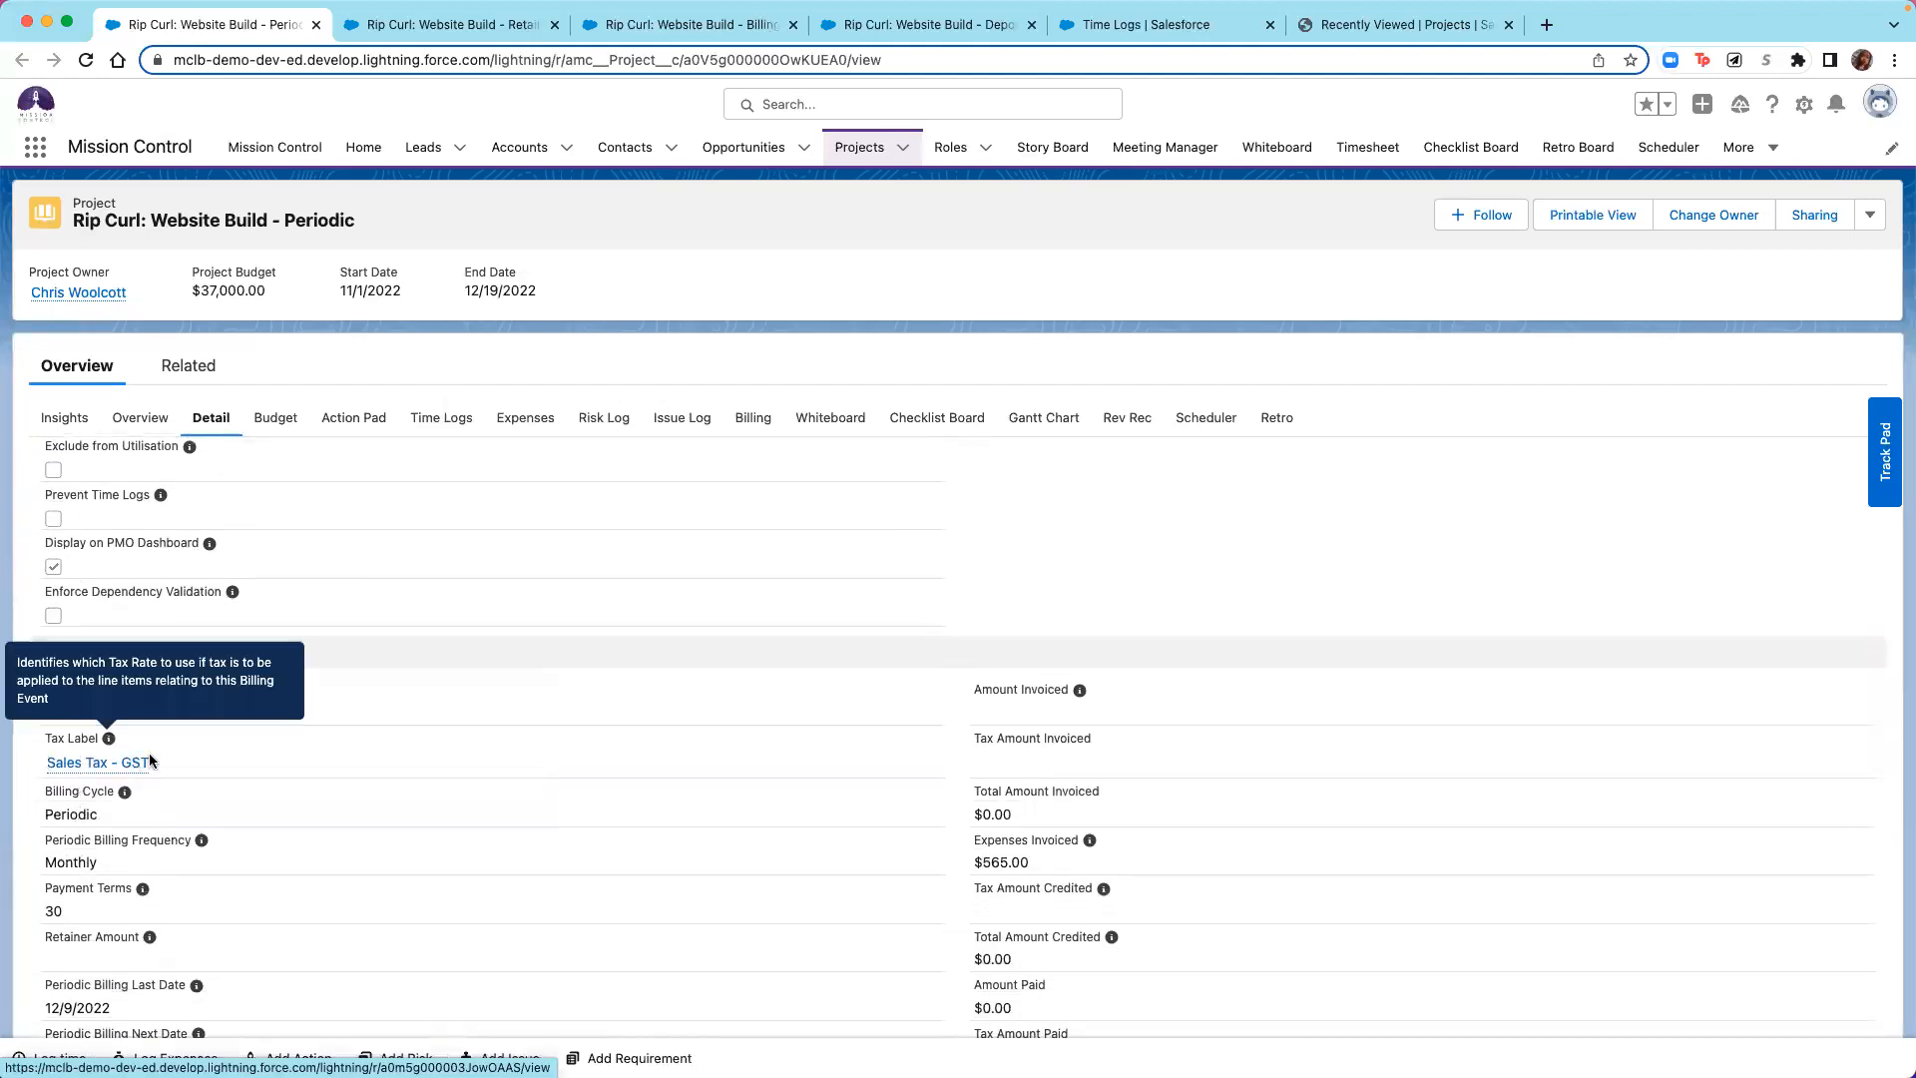
pyautogui.scroll(-2, 46, 810)
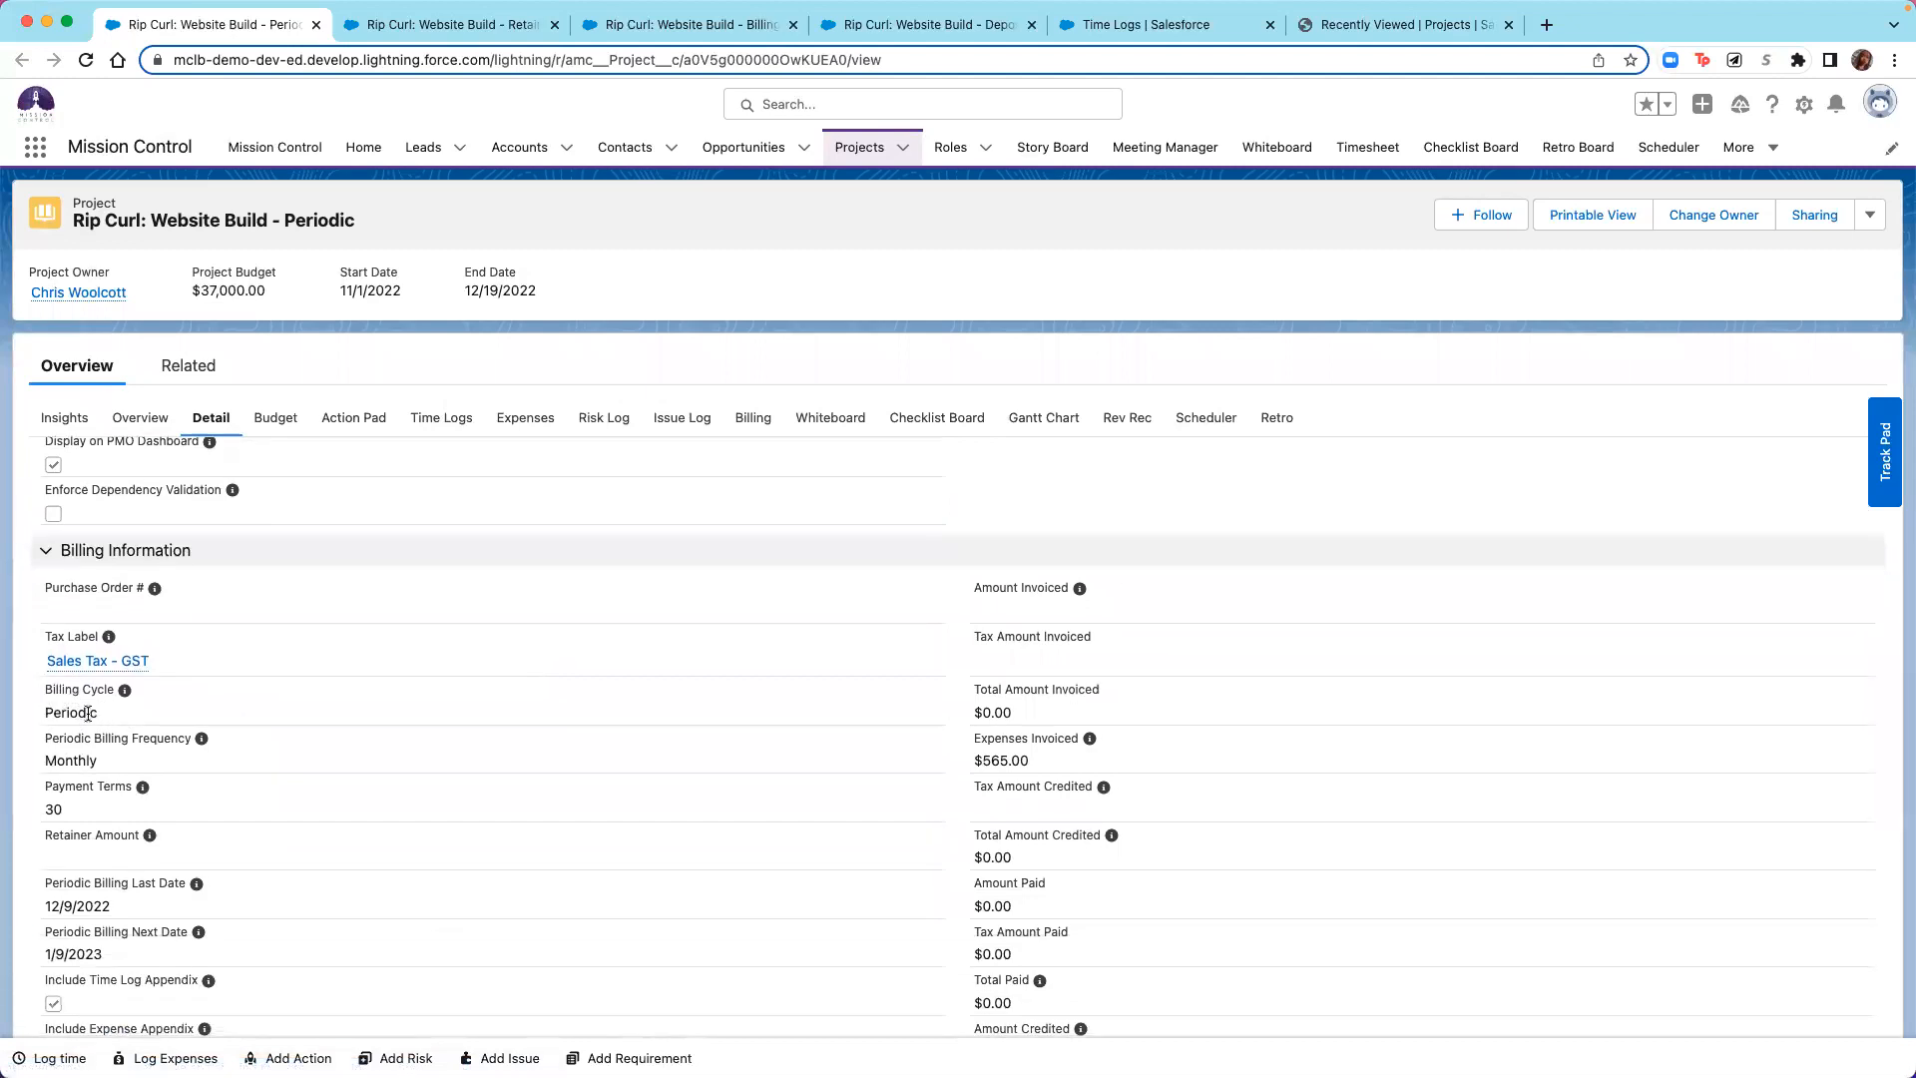
# Open the Periodic project for editing and review the available Periodic Billing Frequency options in its Billing Information.
pyautogui.click(1869, 214)
pyautogui.click(1793, 261)
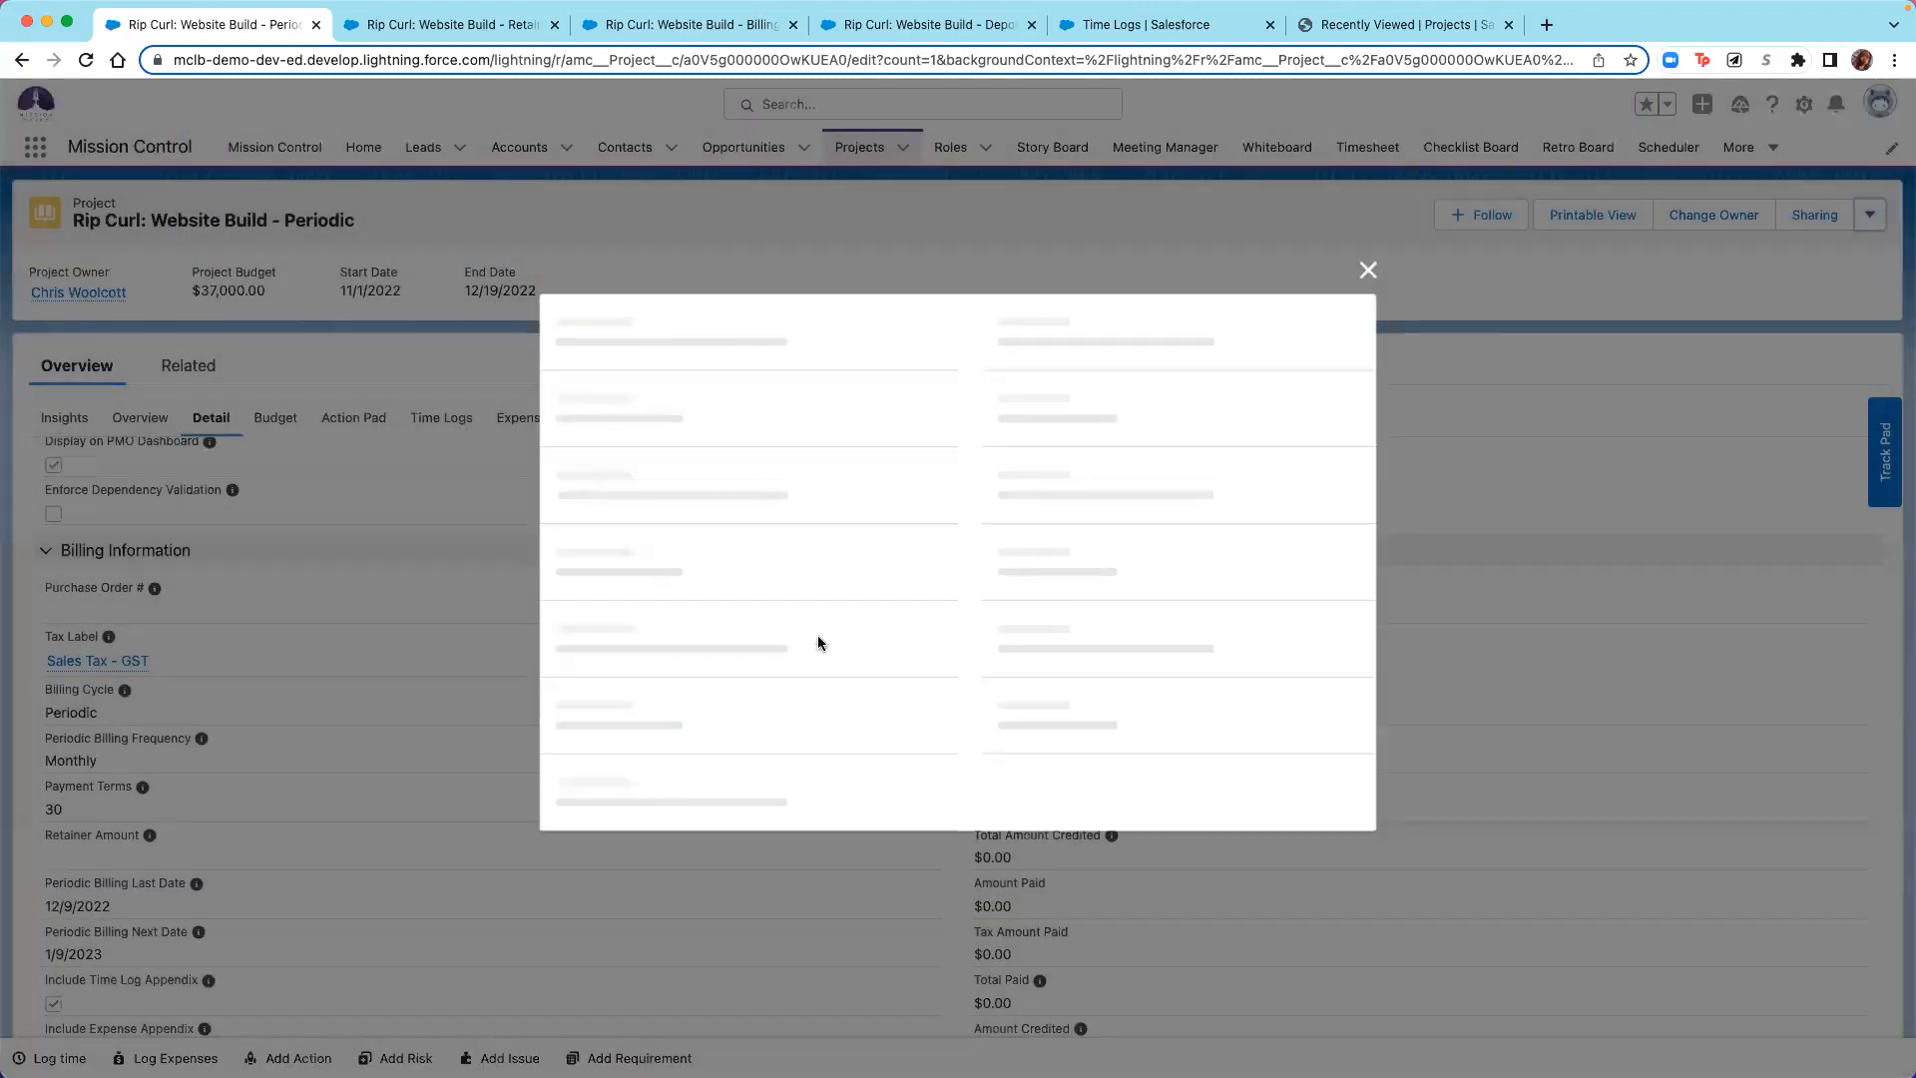
pyautogui.scroll(-20, 818, 639)
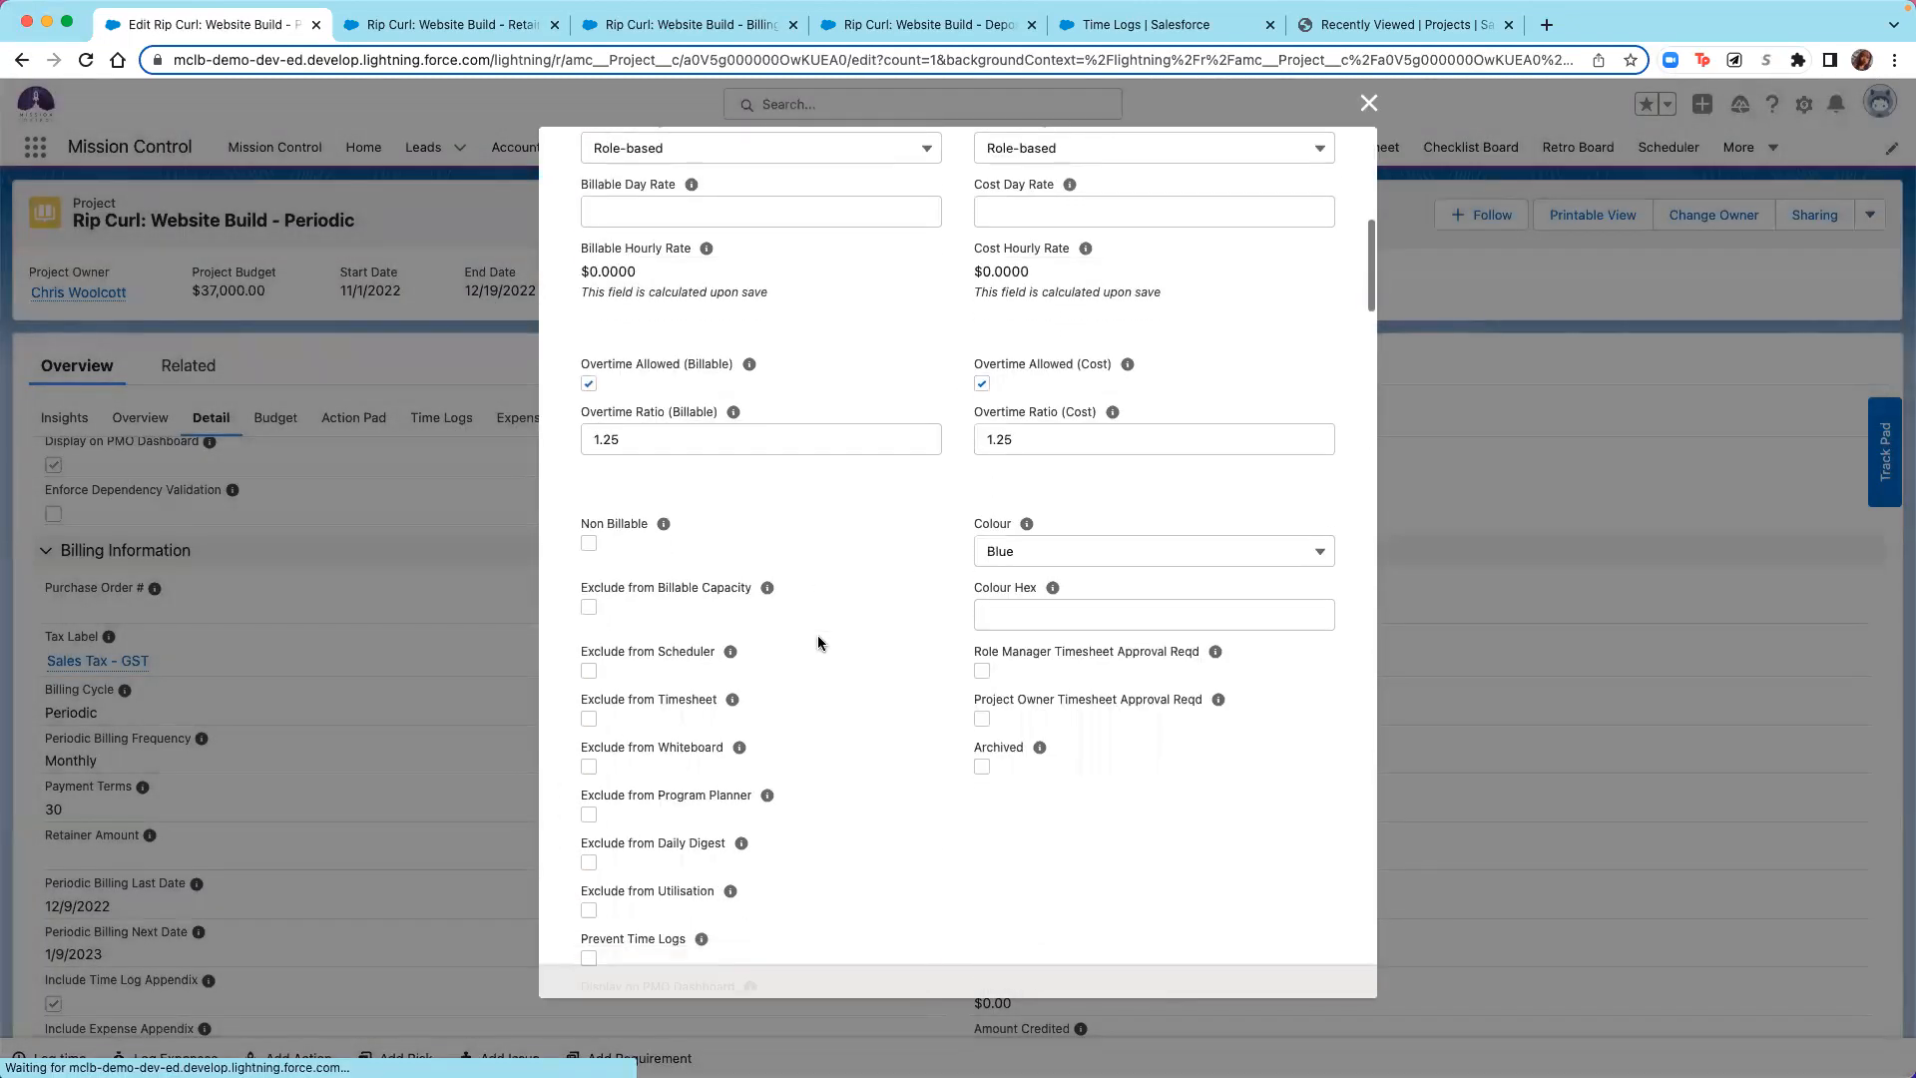
pyautogui.scroll(5, 819, 636)
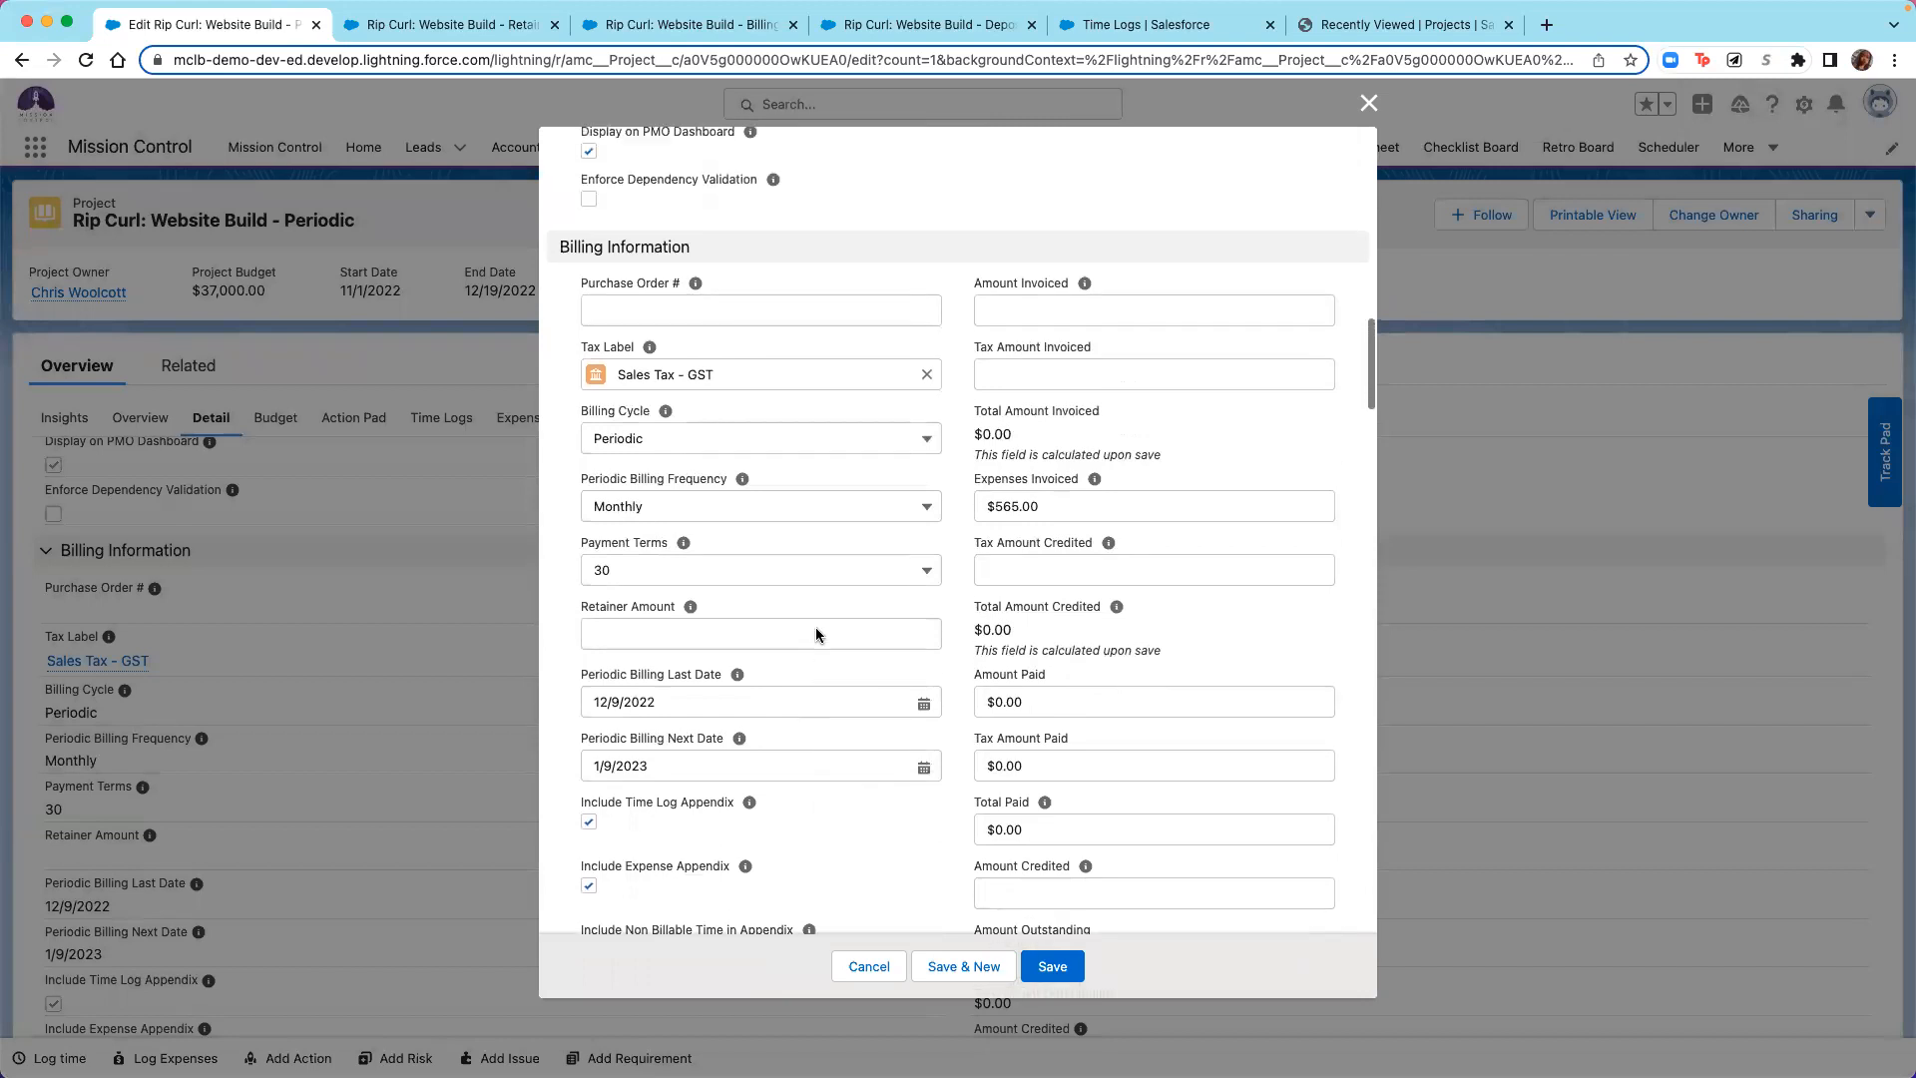
pyautogui.click(895, 516)
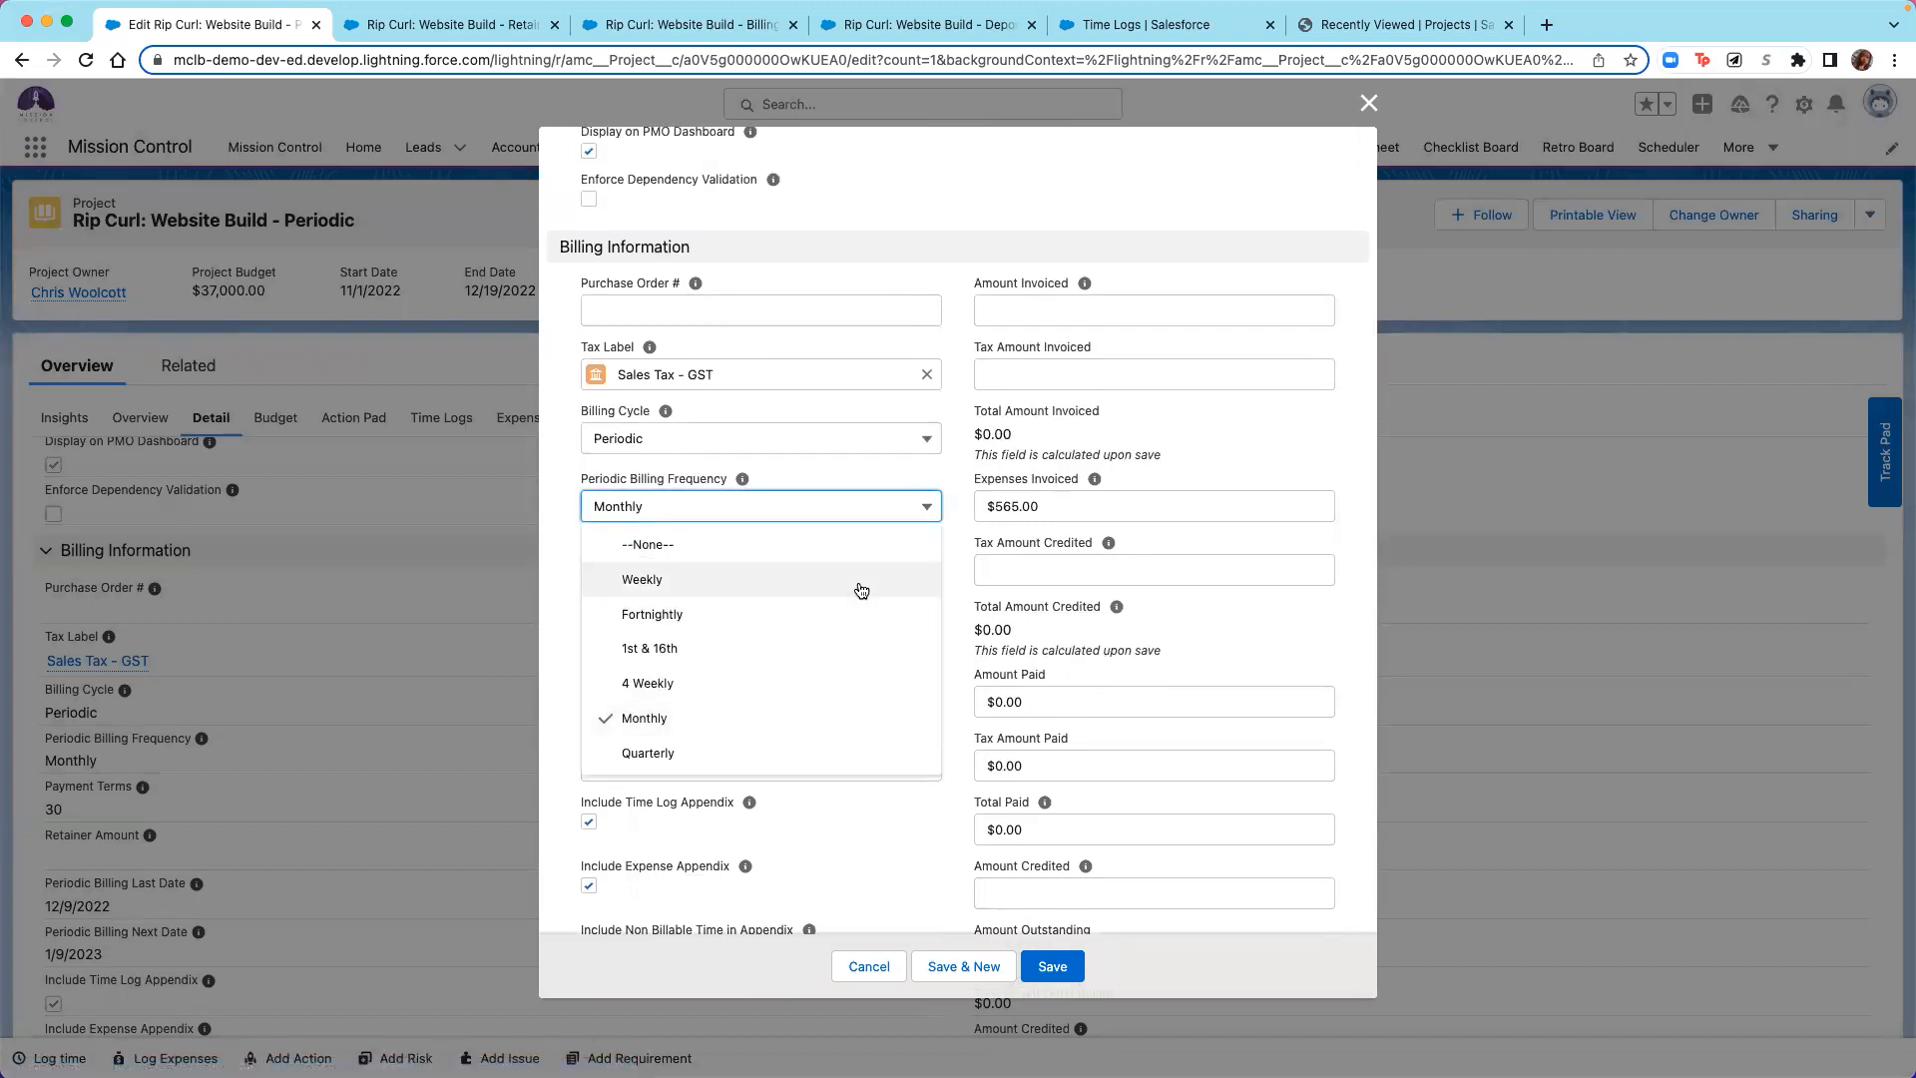
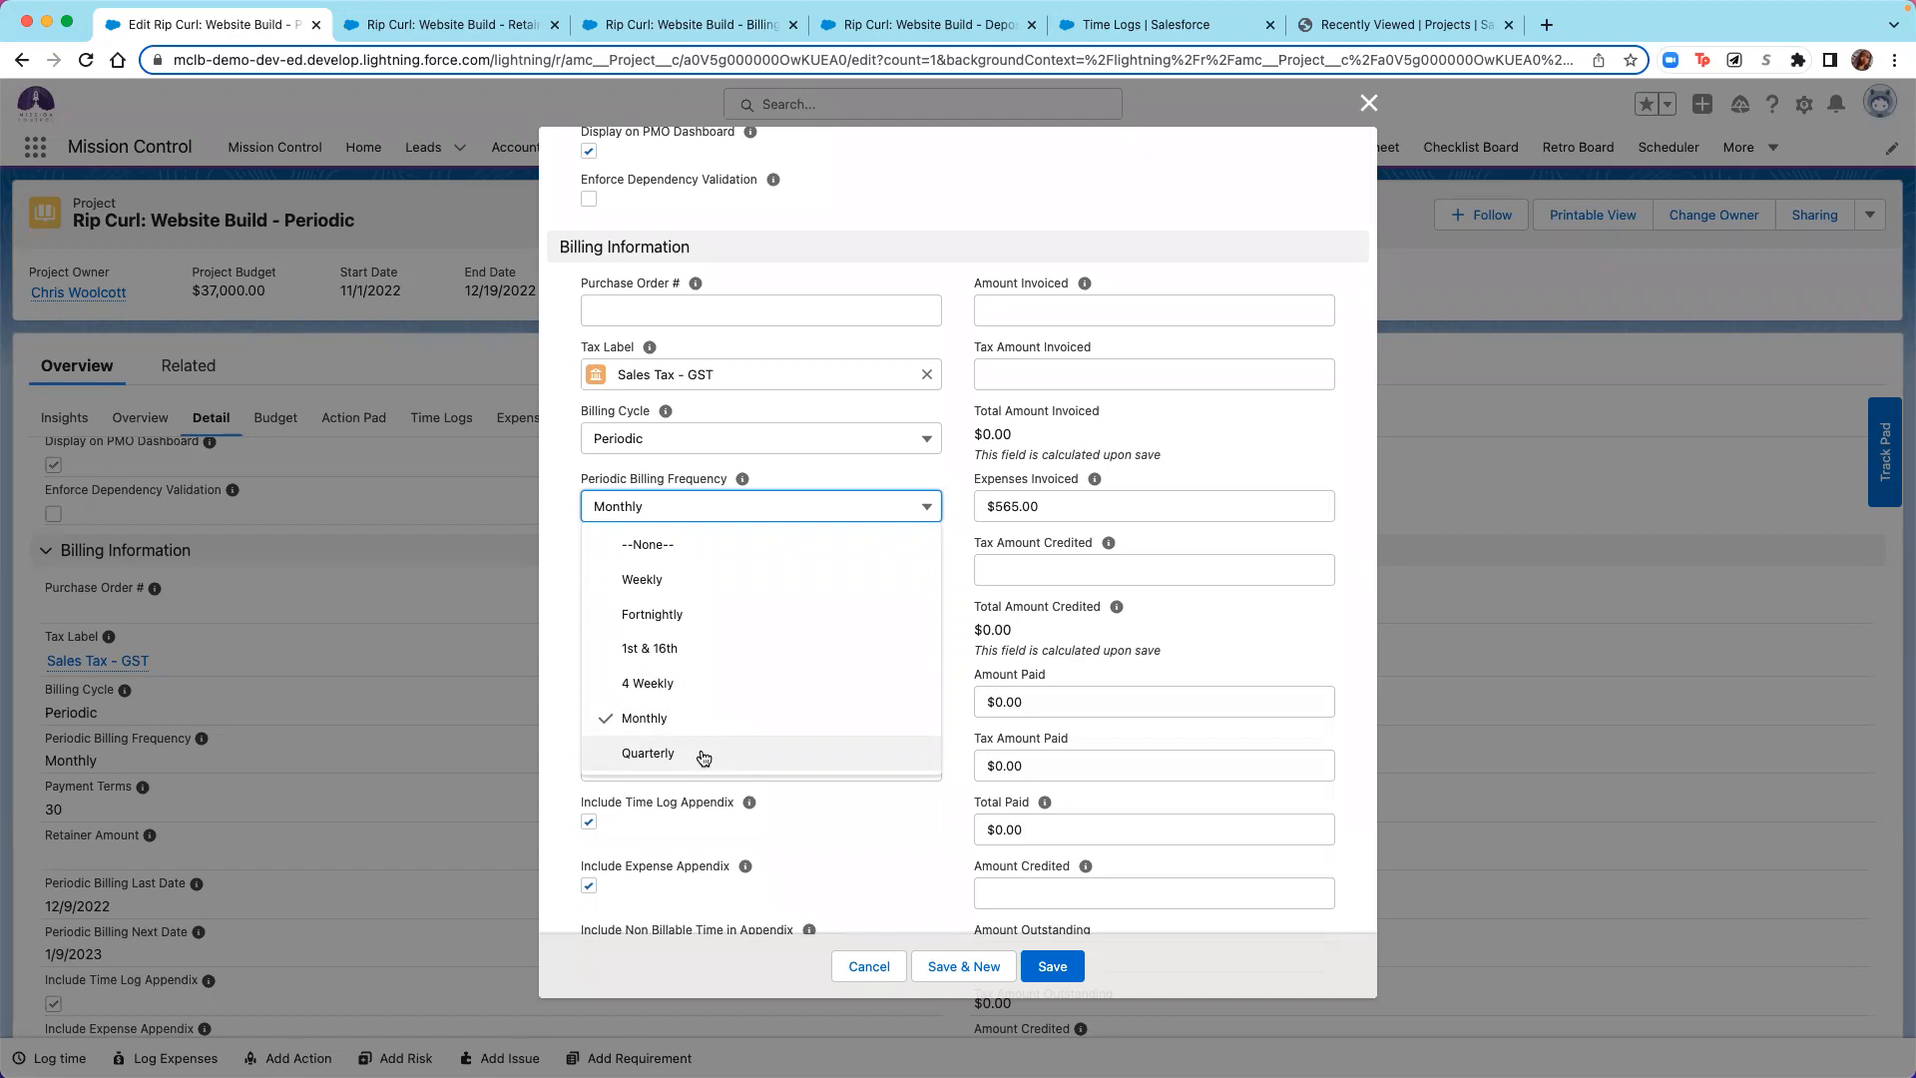
pyautogui.click(900, 835)
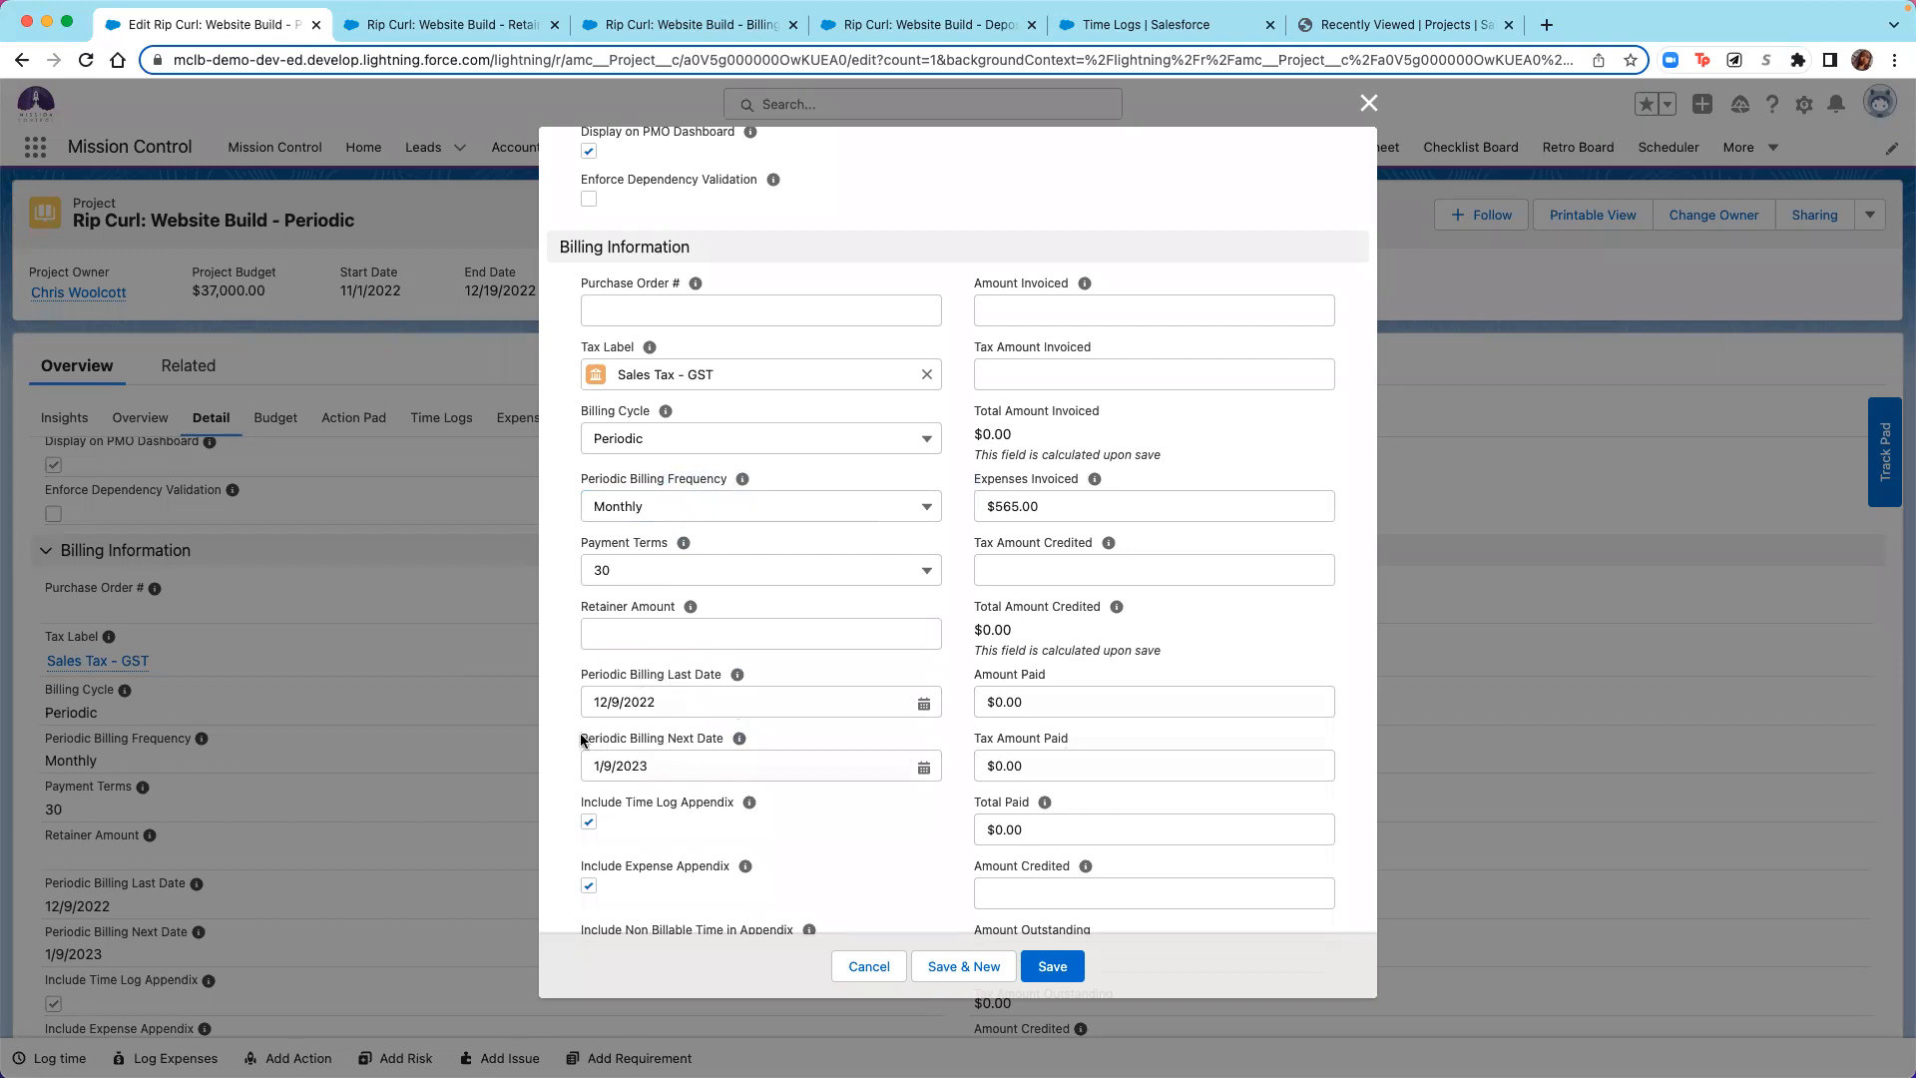
# Highlight the Periodic Billing Last Date and save the Periodic project with its existing billing settings.
pyautogui.moveTo(586, 695); pyautogui.dragTo(664, 698)
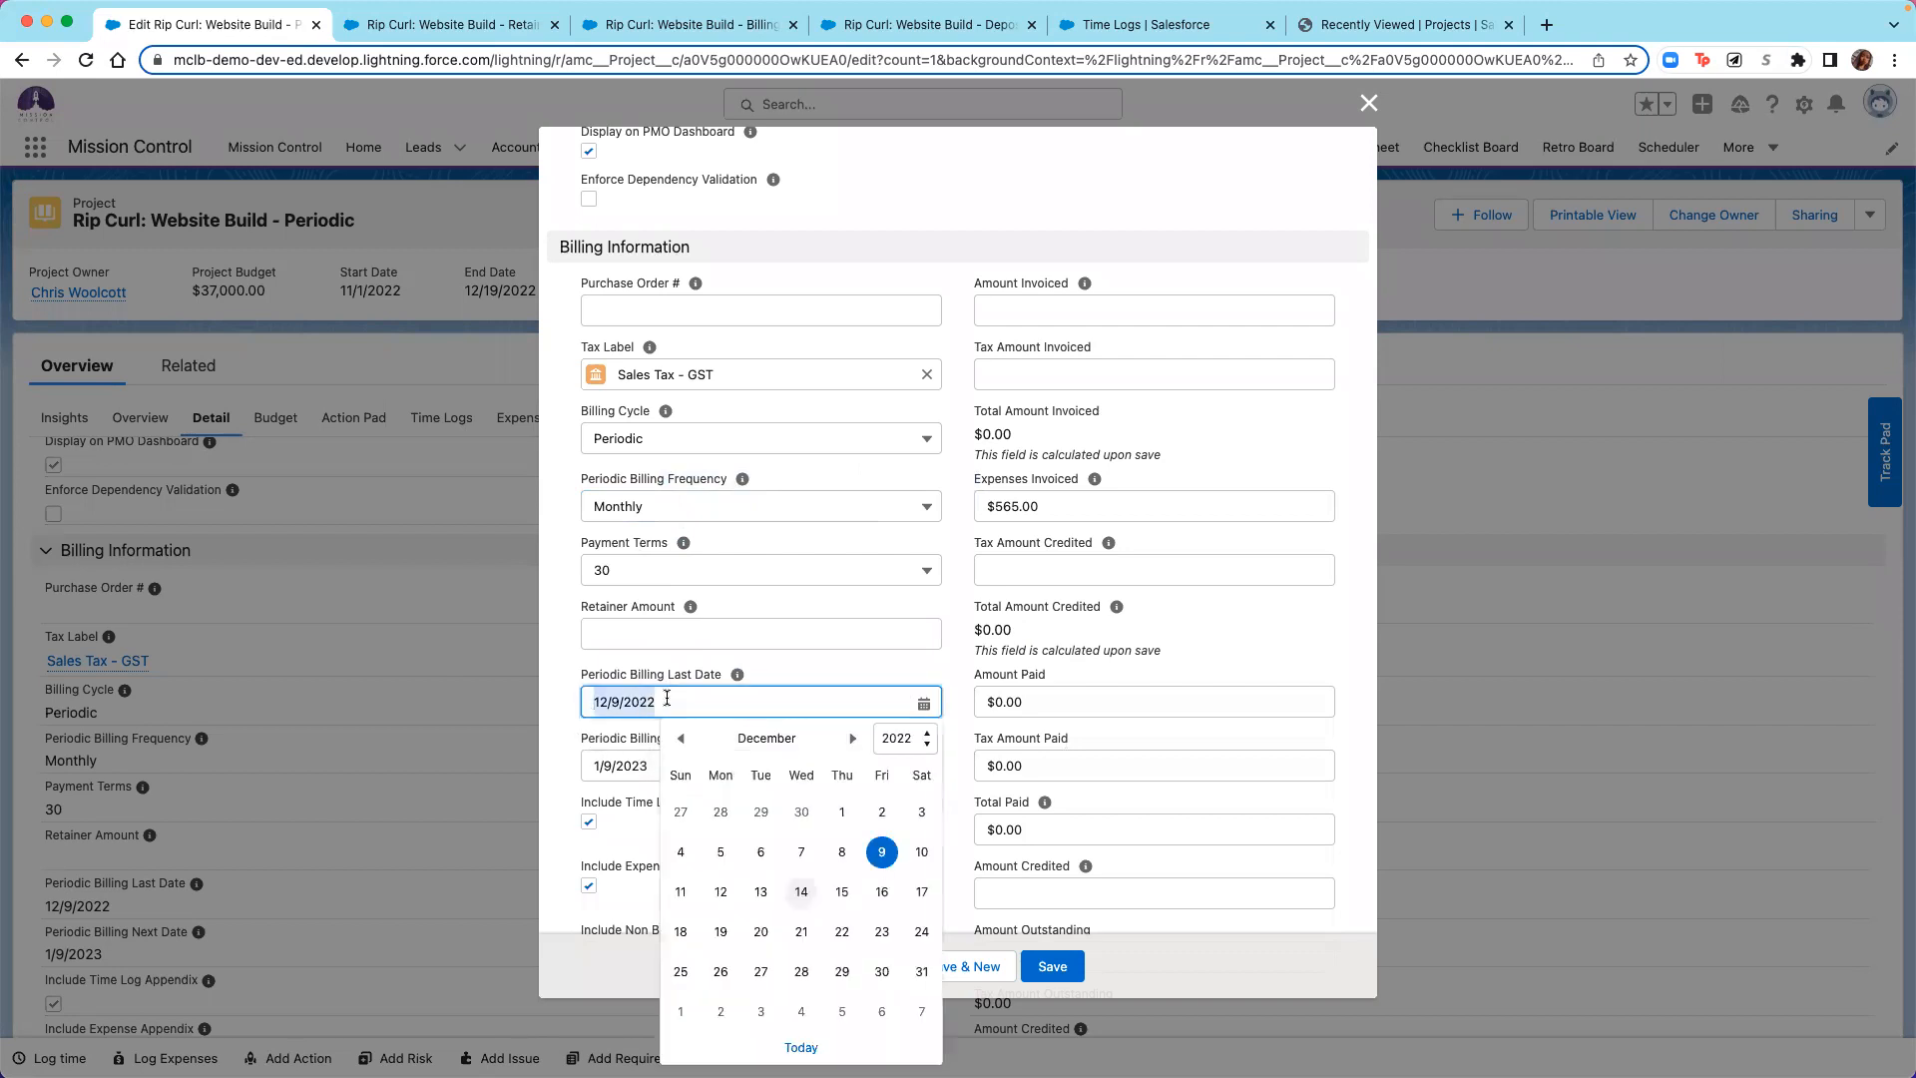
pyautogui.click(557, 728)
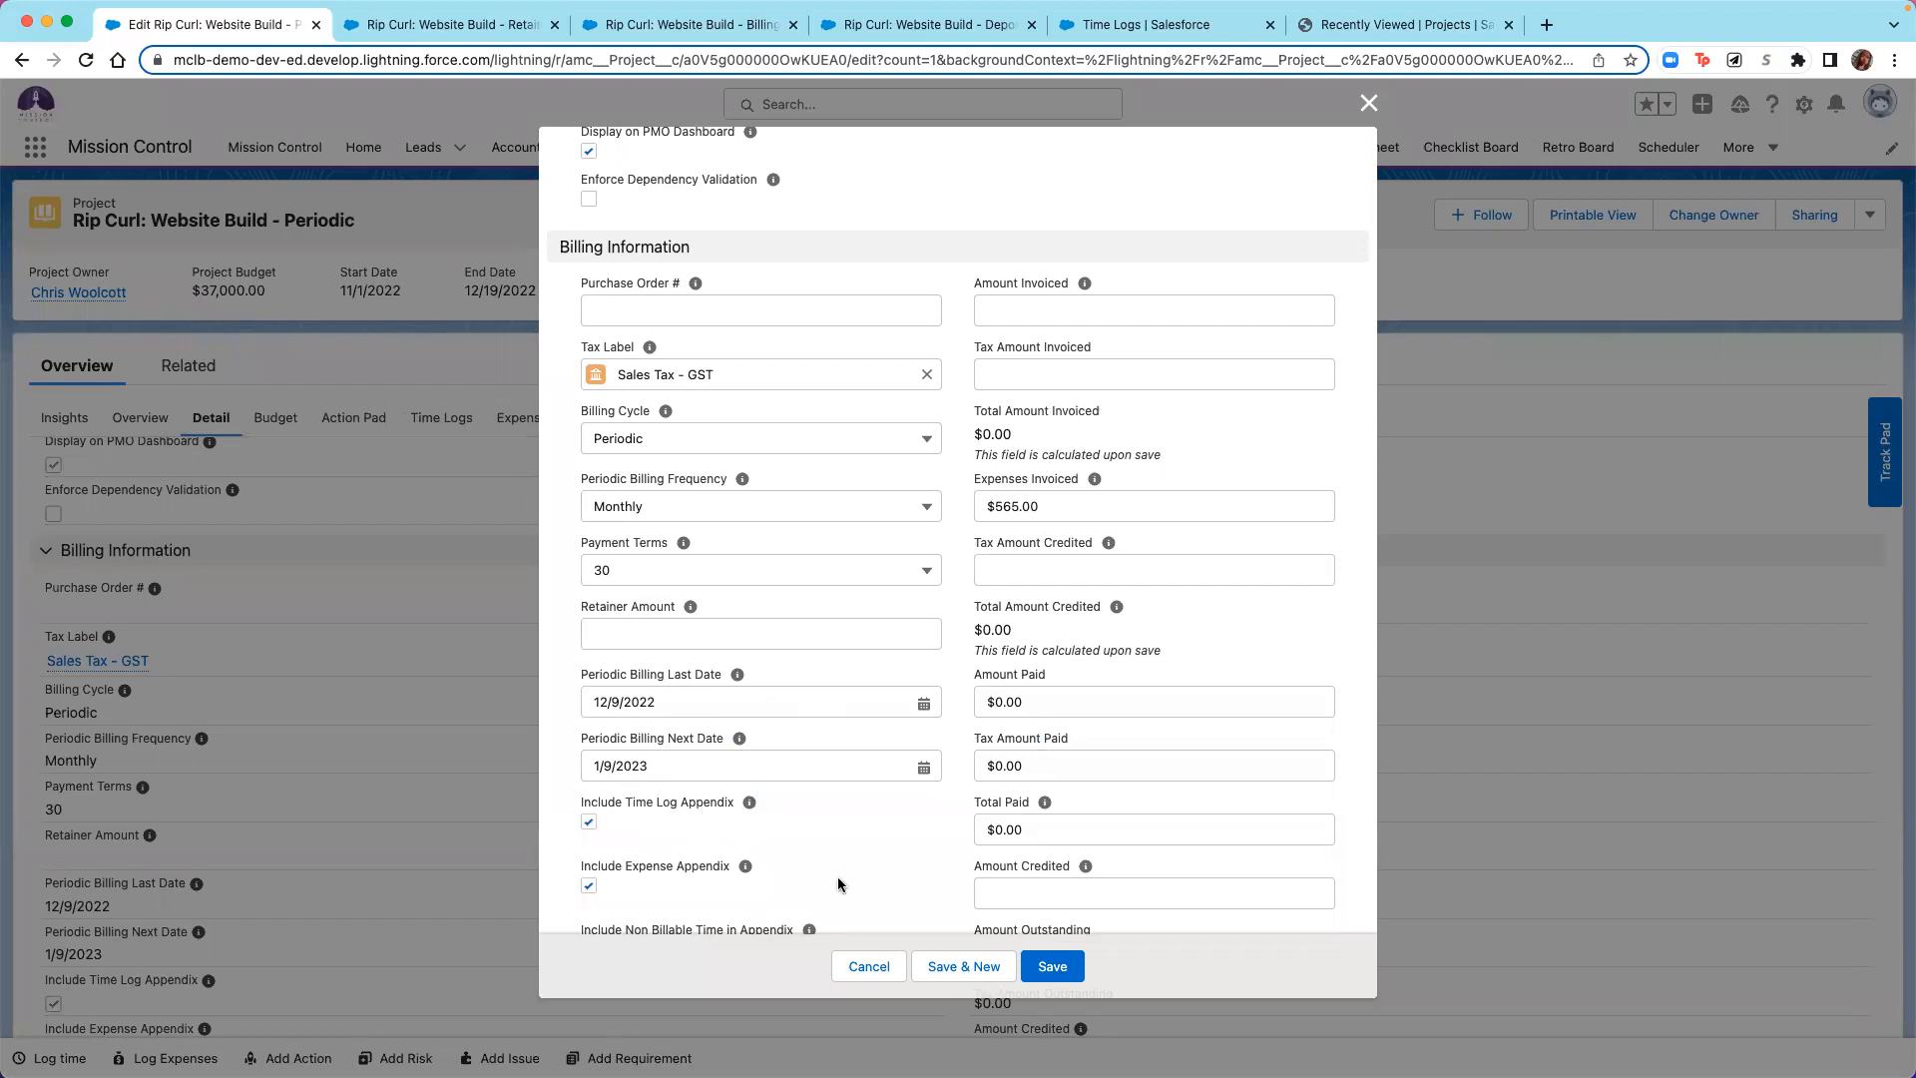
pyautogui.click(1080, 965)
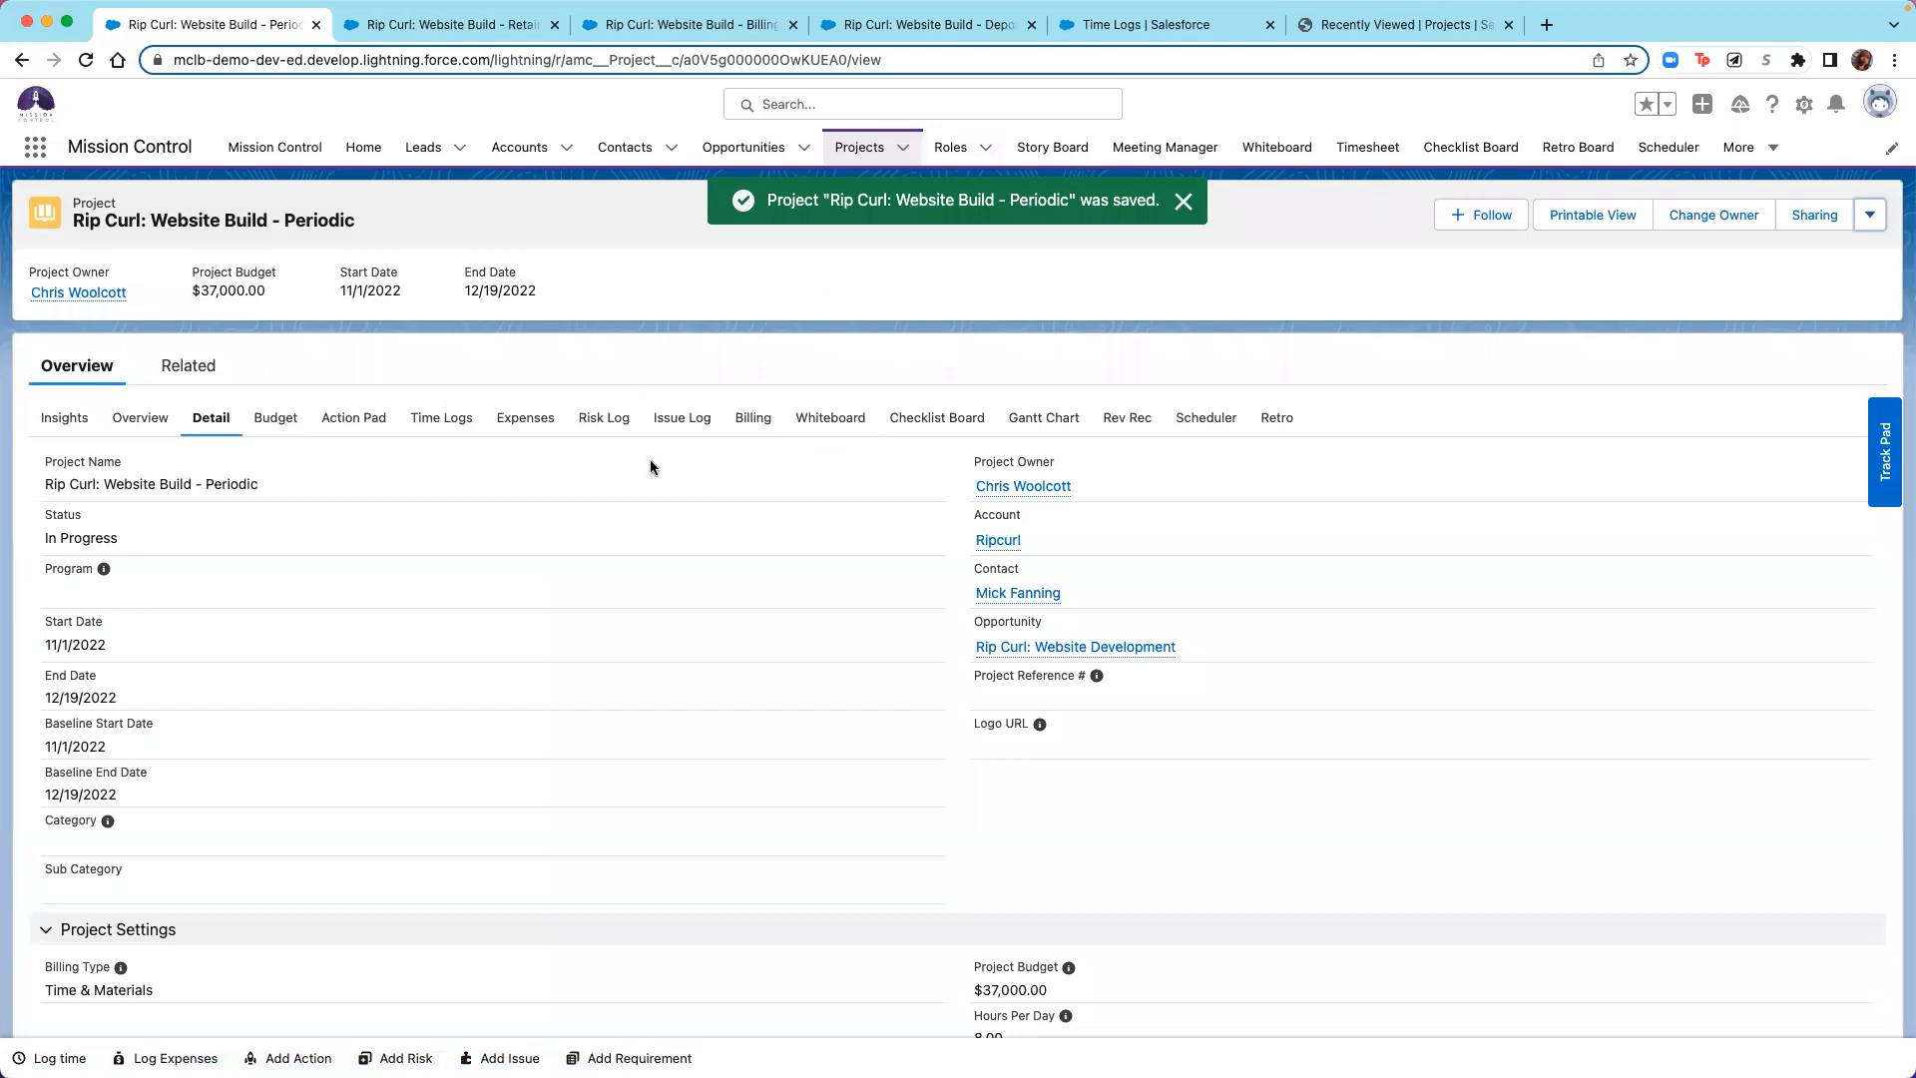
# Open the Periodic project's billing summary and expand the 09/12/2022 billing event to view its time log and expense items.
pyautogui.click(771, 419)
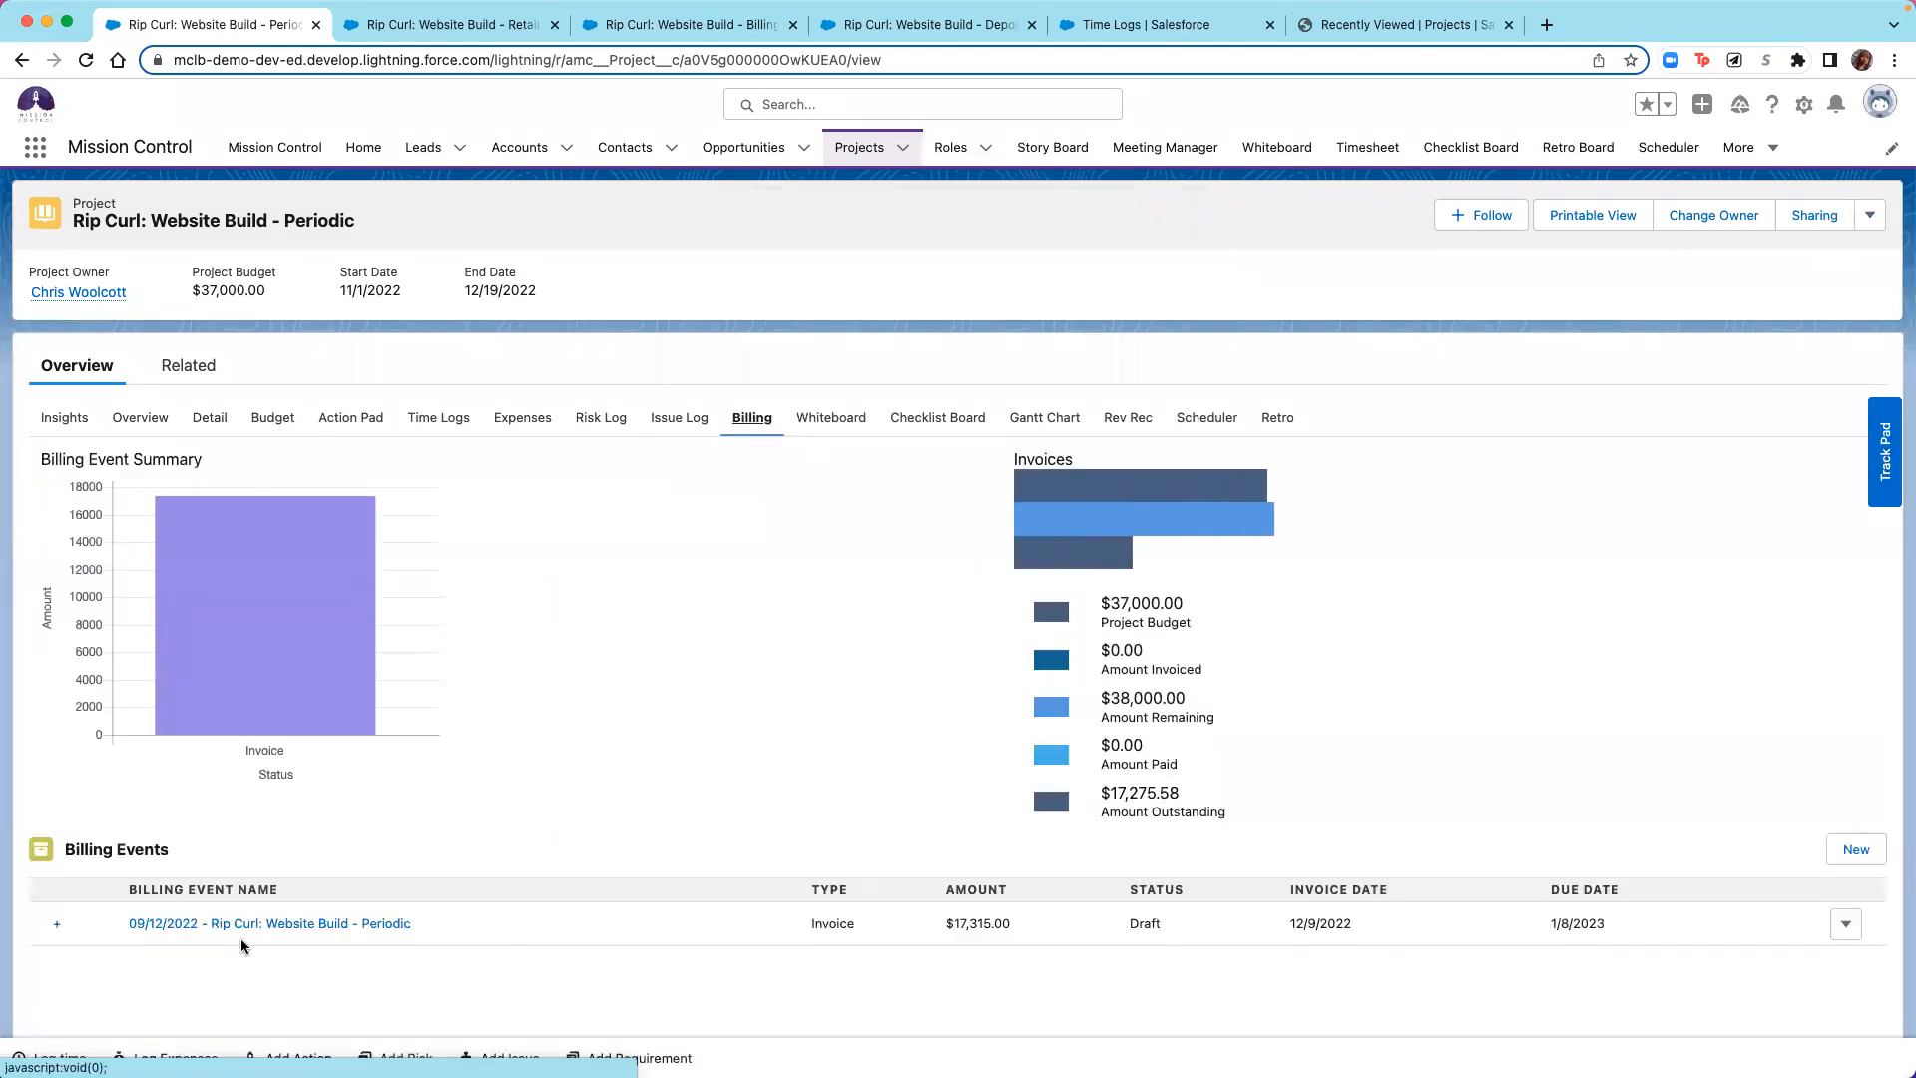
pyautogui.click(56, 927)
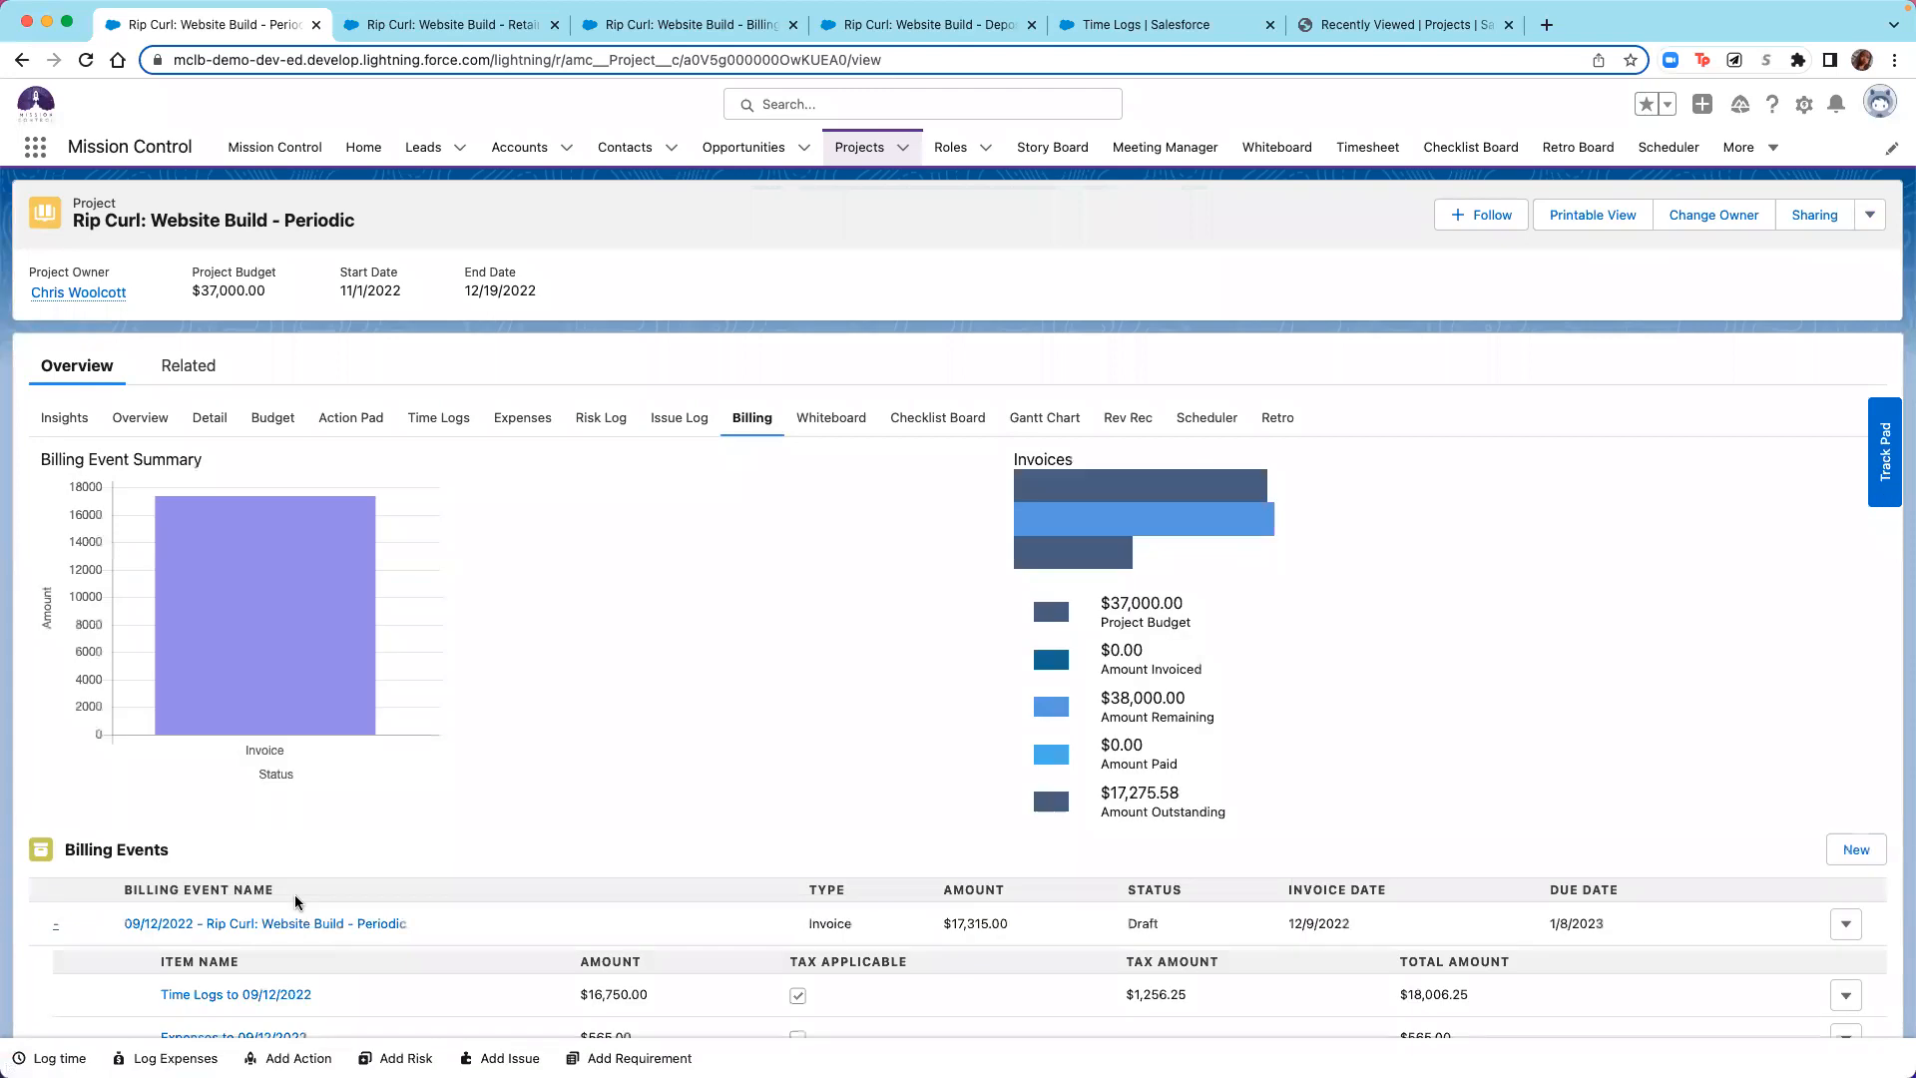
pyautogui.scroll(-2, 290, 938)
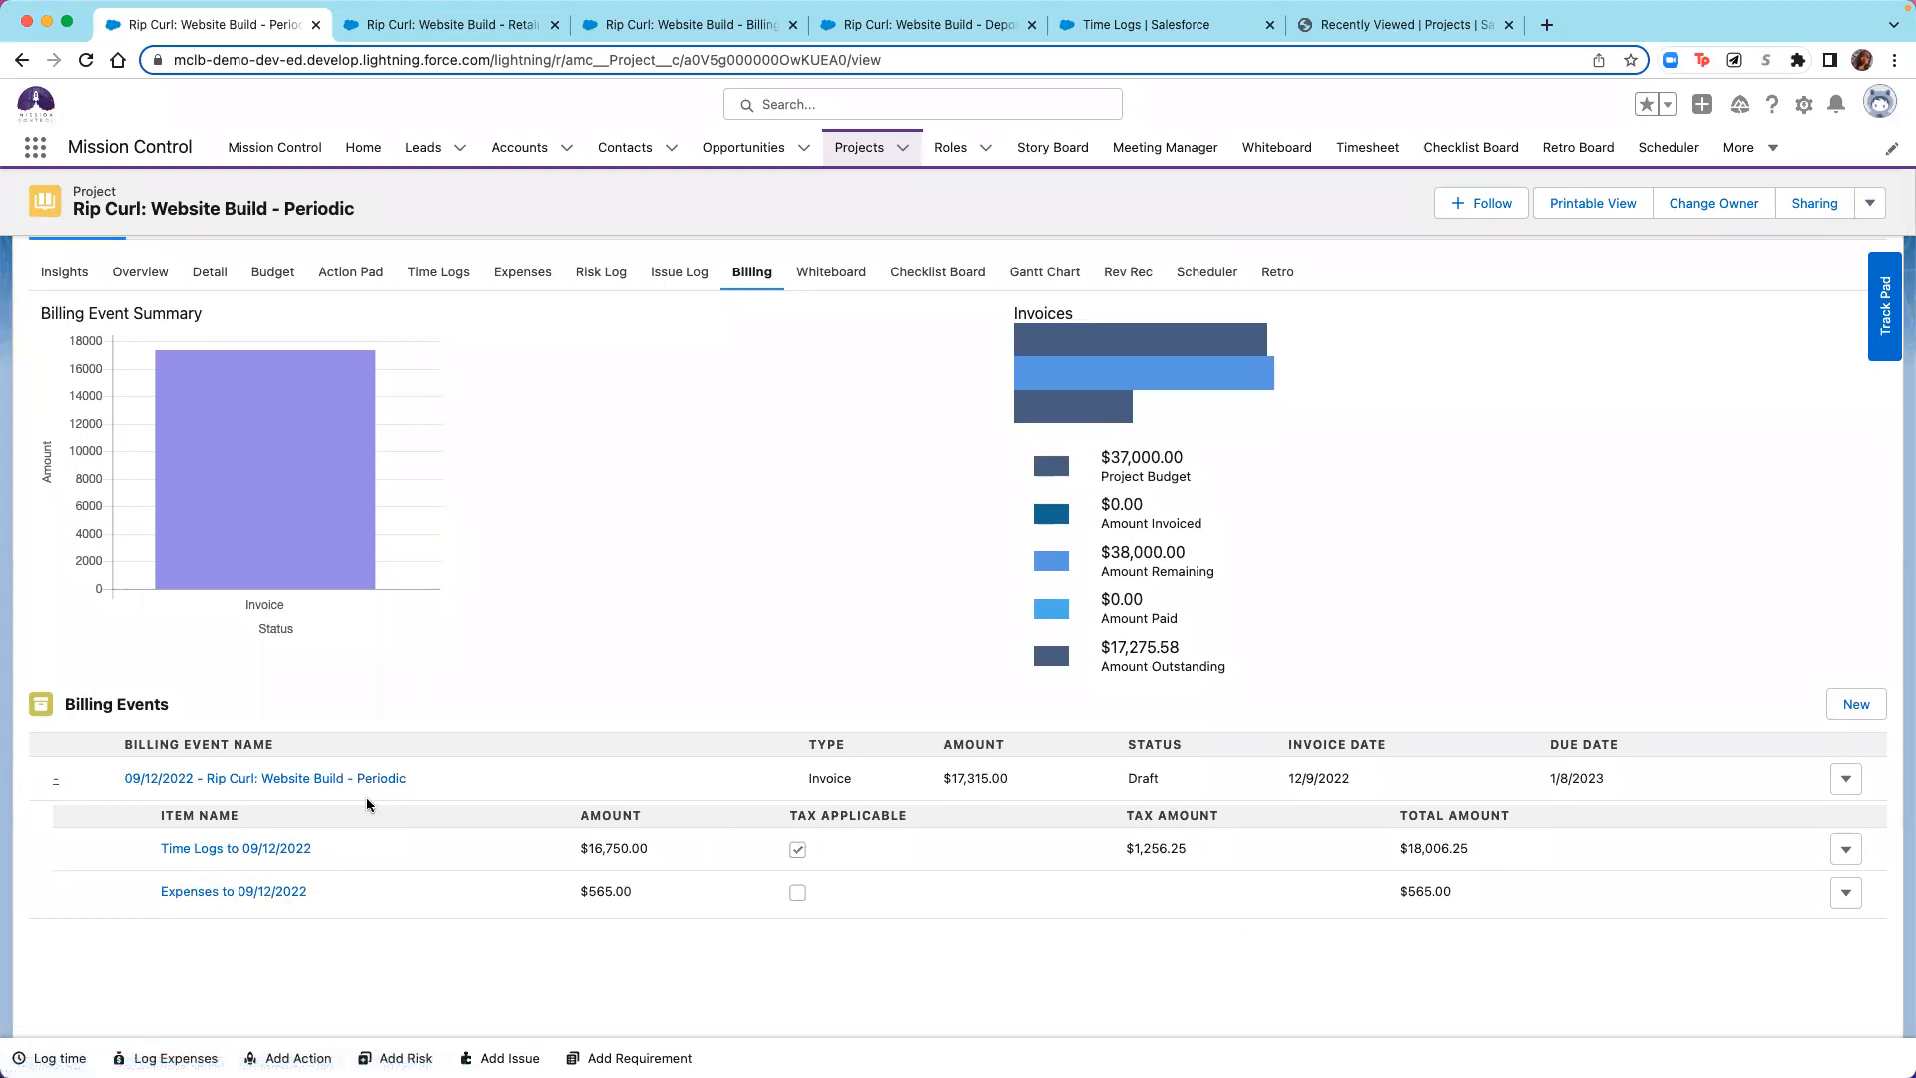
pyautogui.scroll(2, 349, 728)
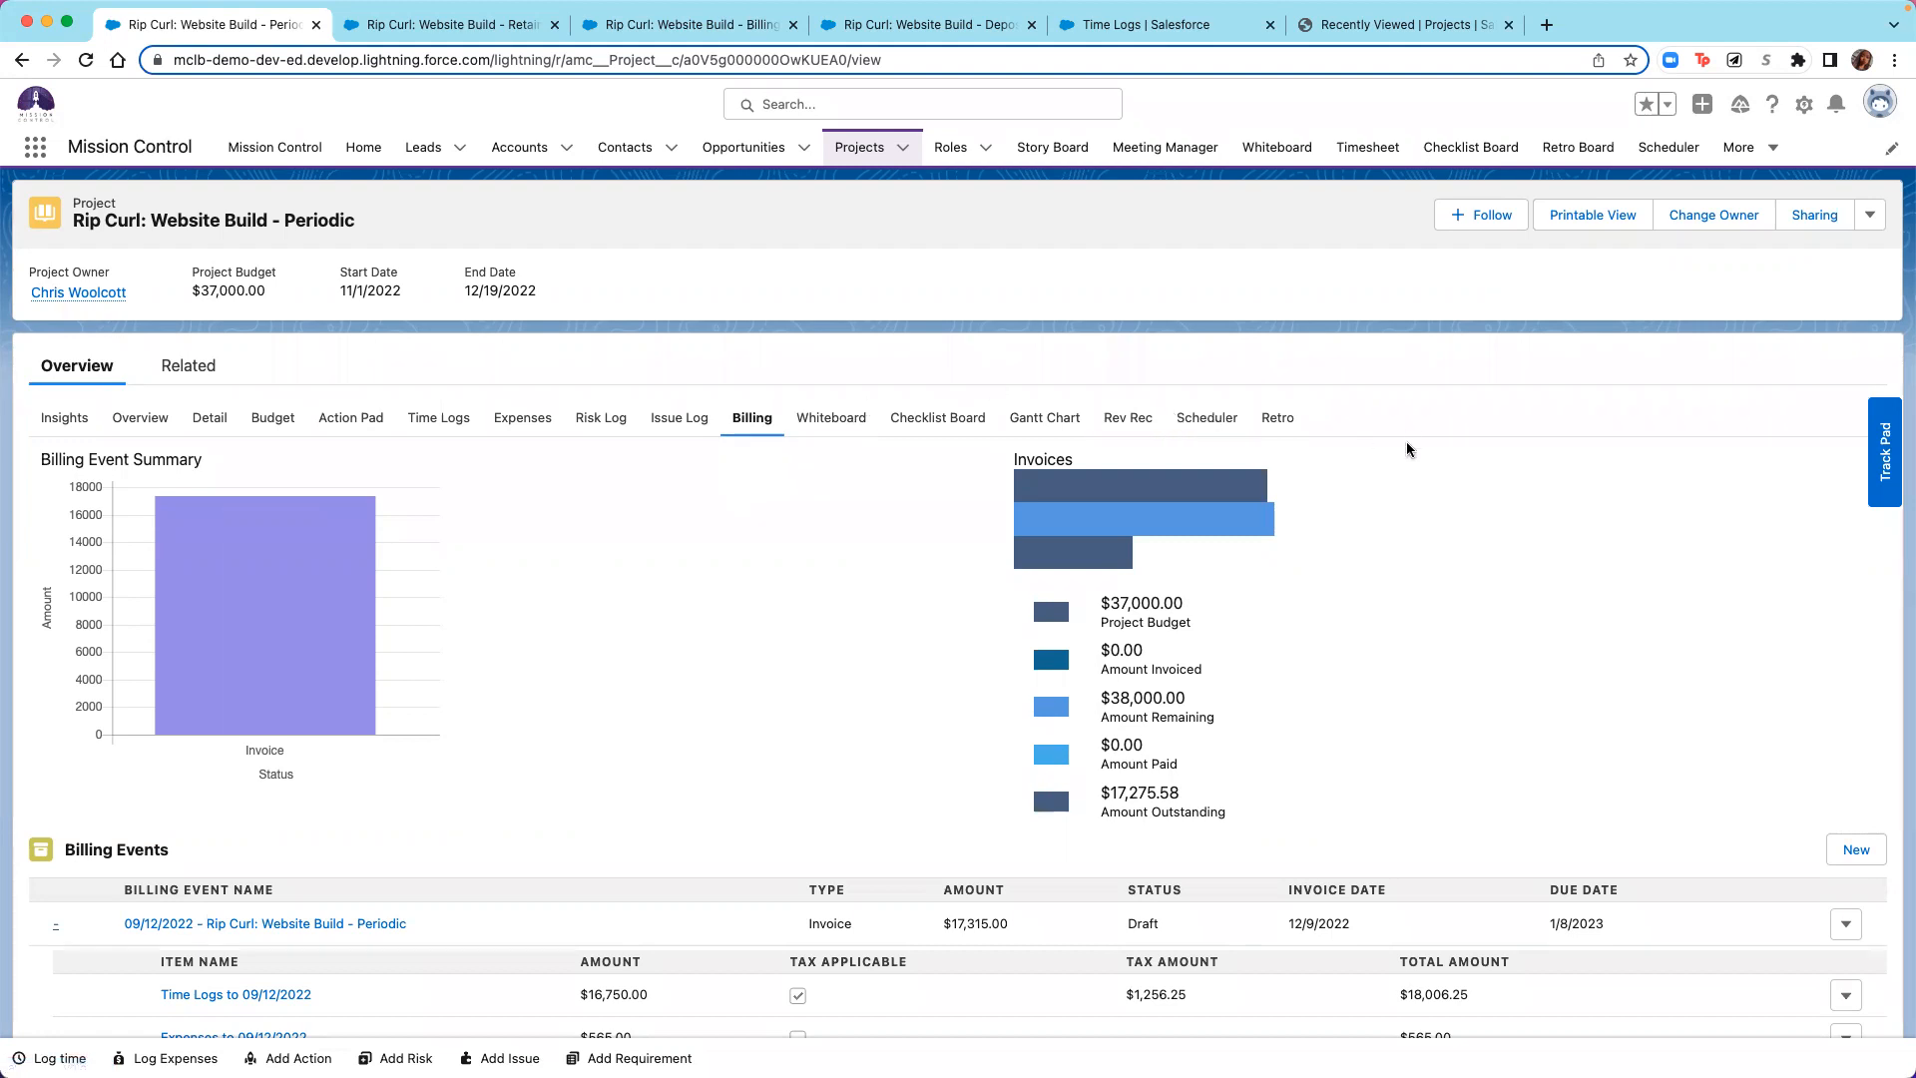
# Switch to the Retainer project and examine its Project Settings and Billing Information, including billing type, billing cycle, frequency, retainer amount and periodic billing dates.
pyautogui.click(311, 25)
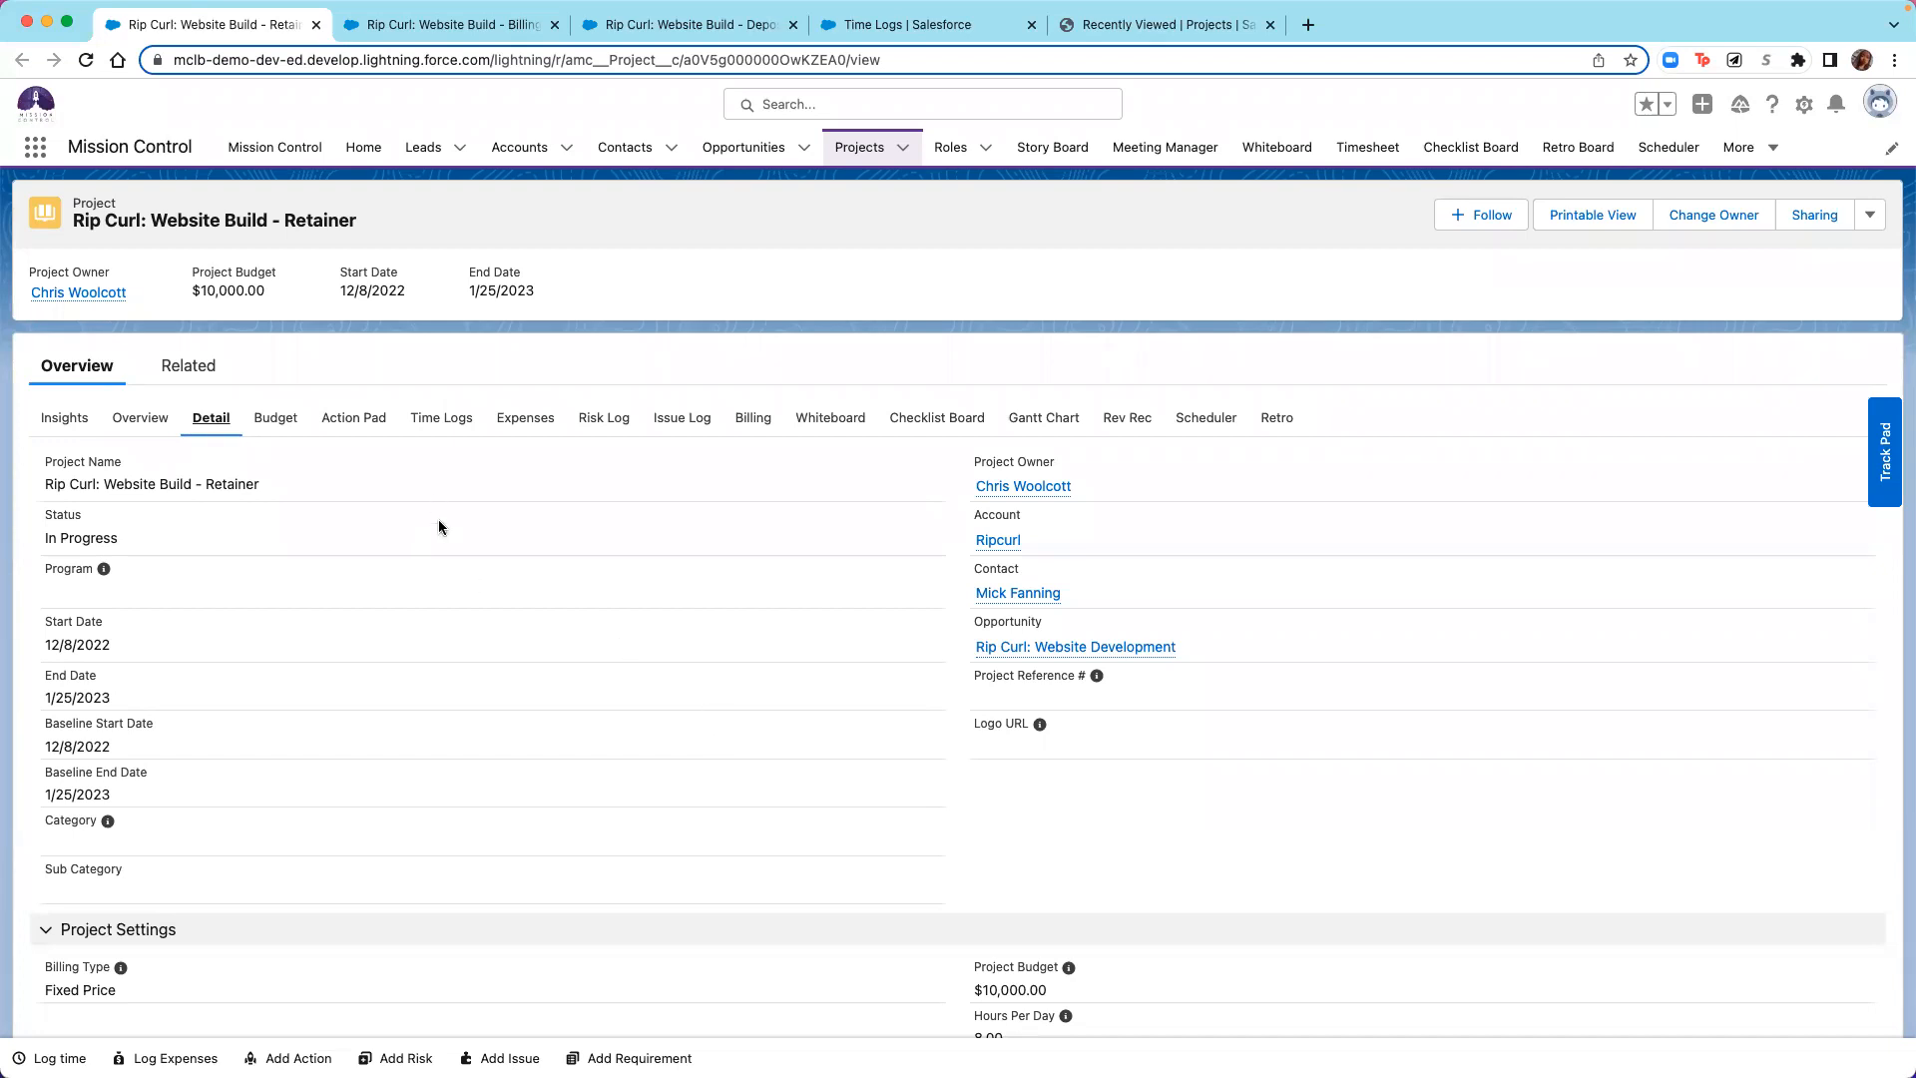
pyautogui.scroll(-3, 494, 755)
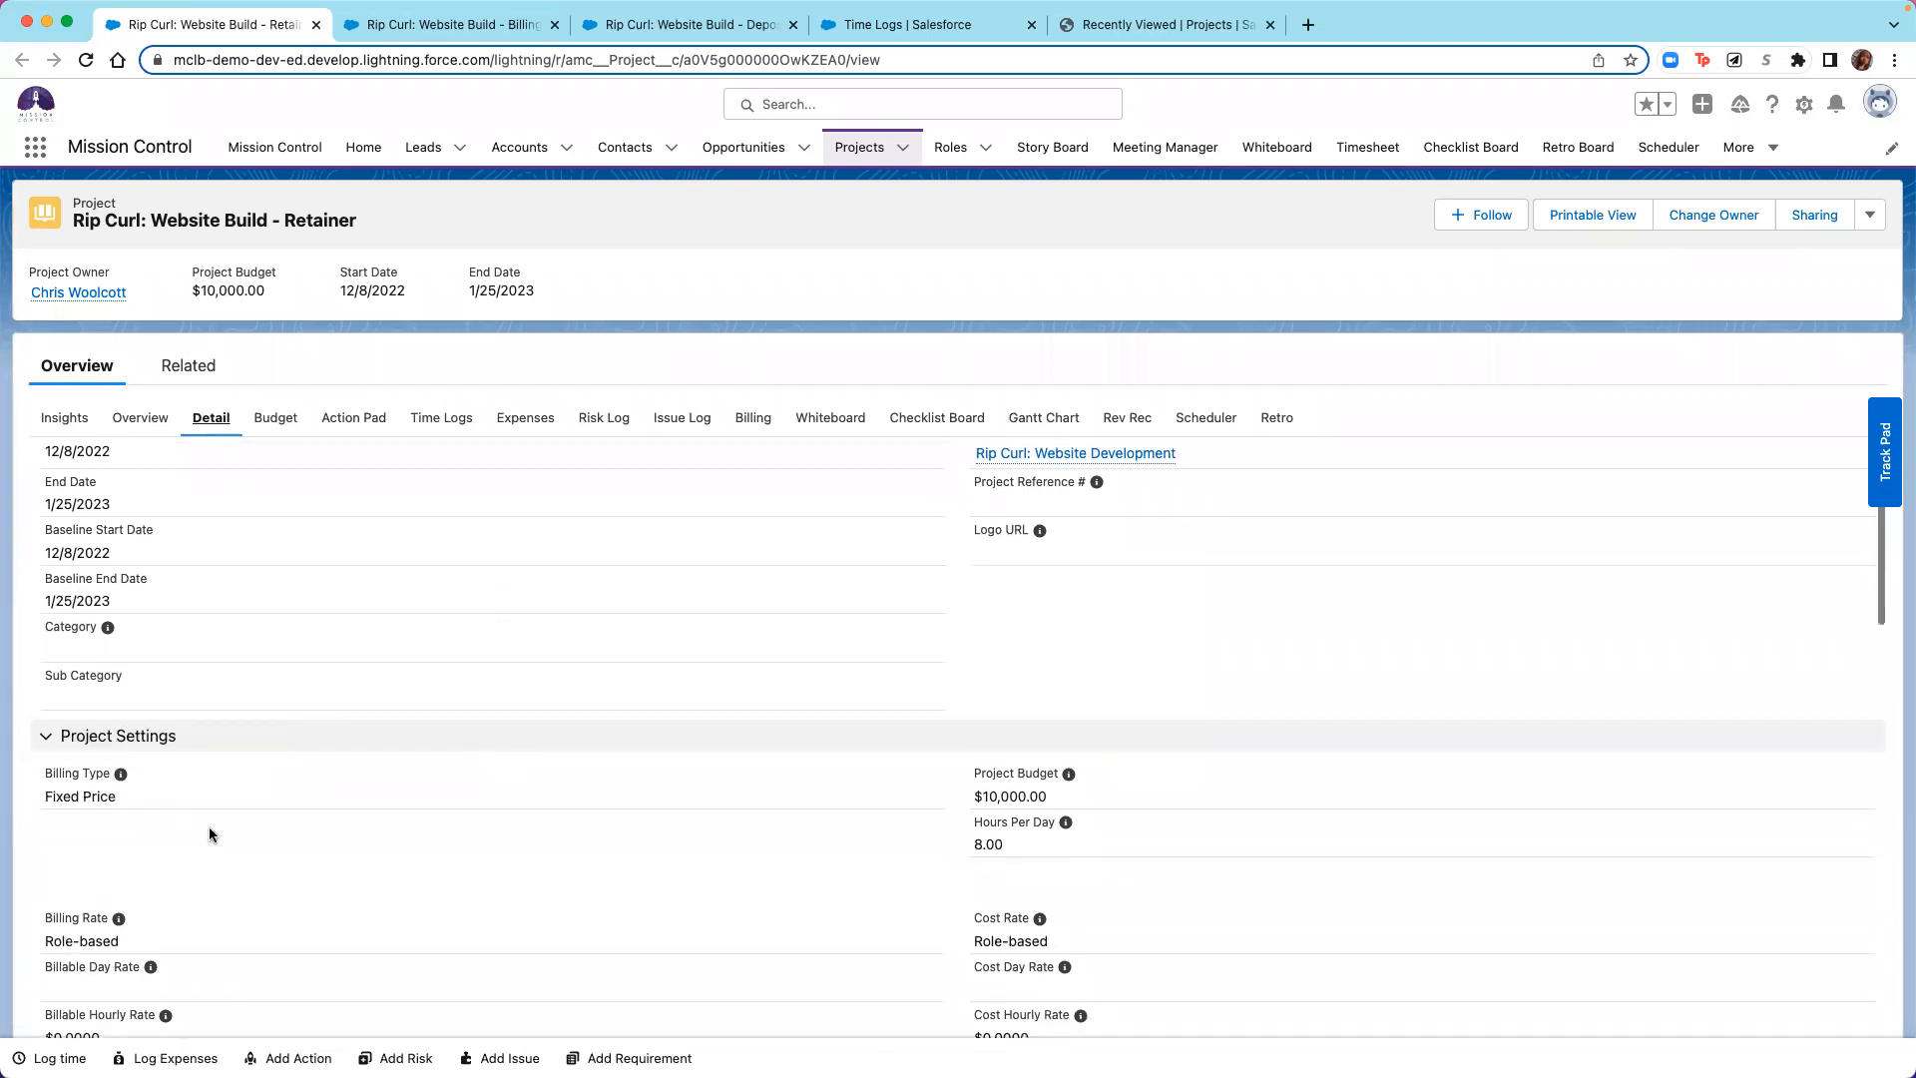
pyautogui.scroll(-3, 208, 826)
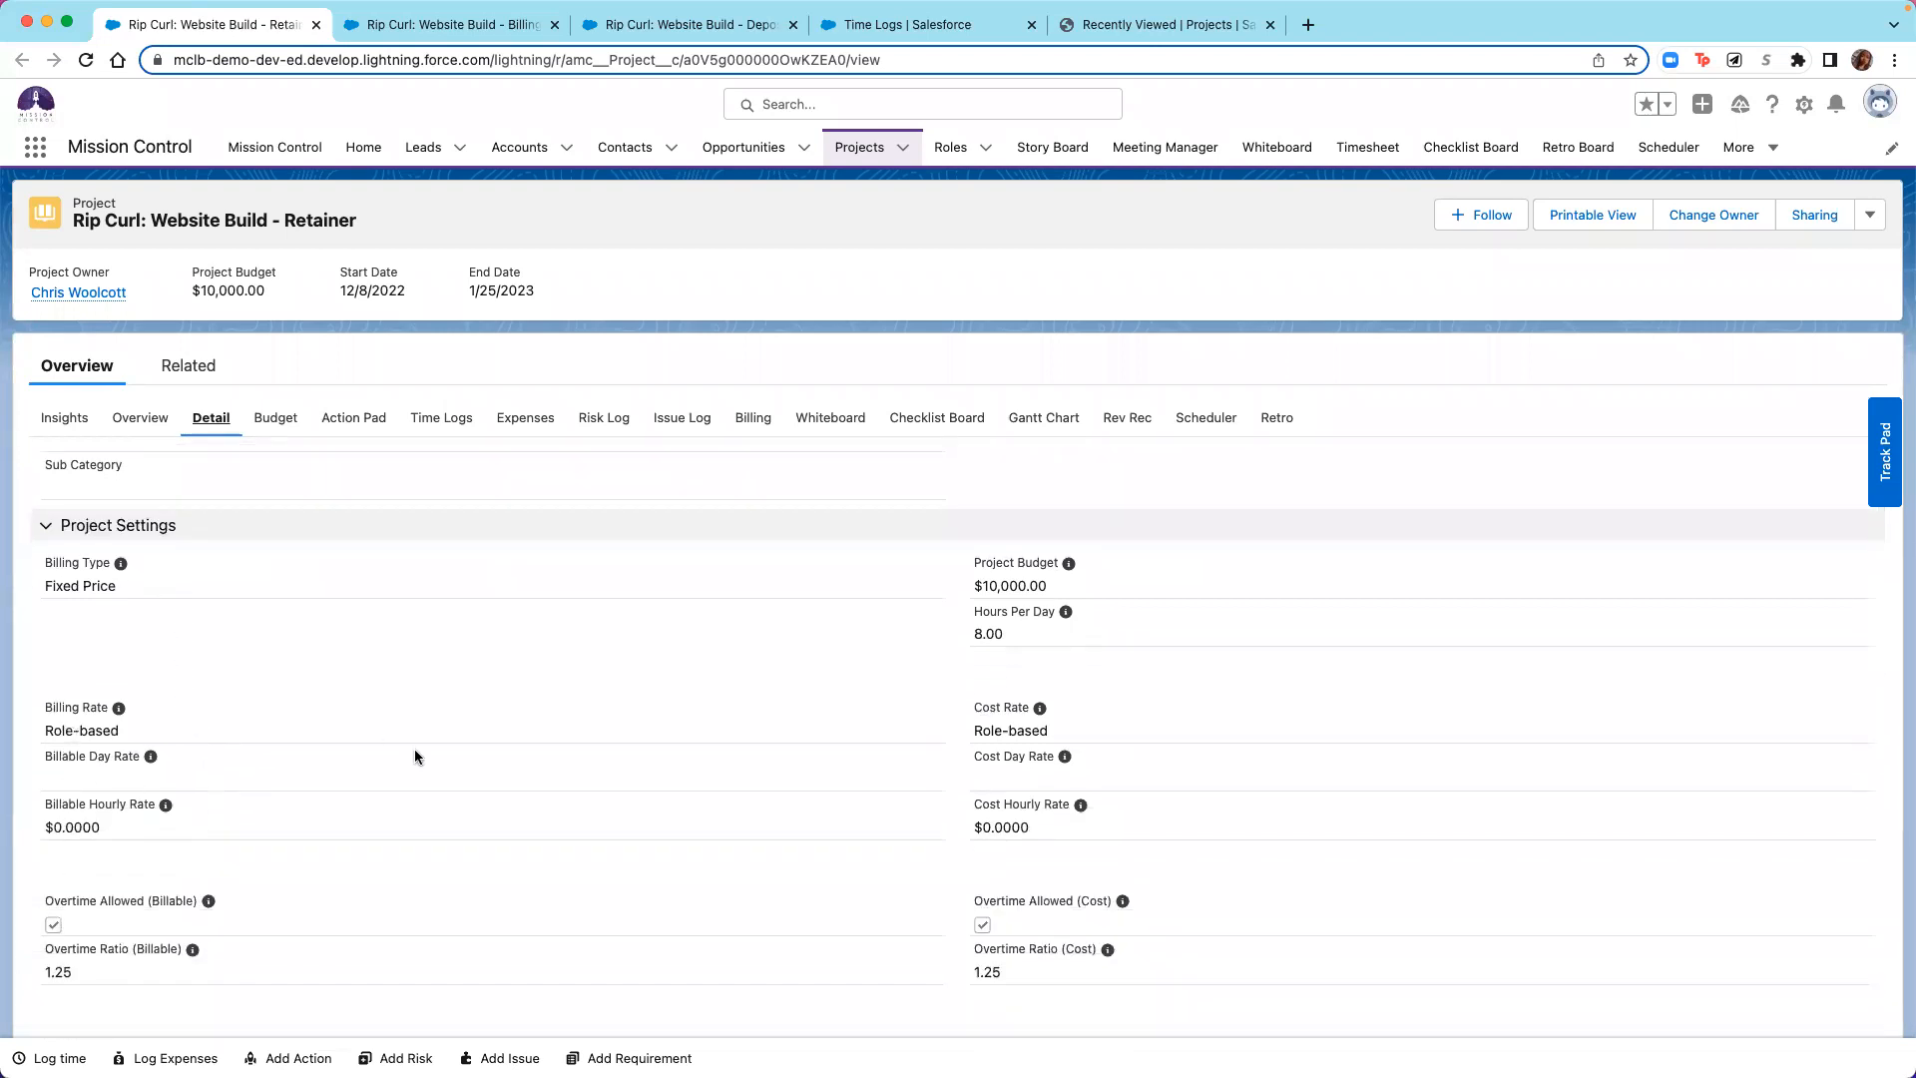
pyautogui.scroll(-5, 415, 756)
pyautogui.scroll(-10, 416, 756)
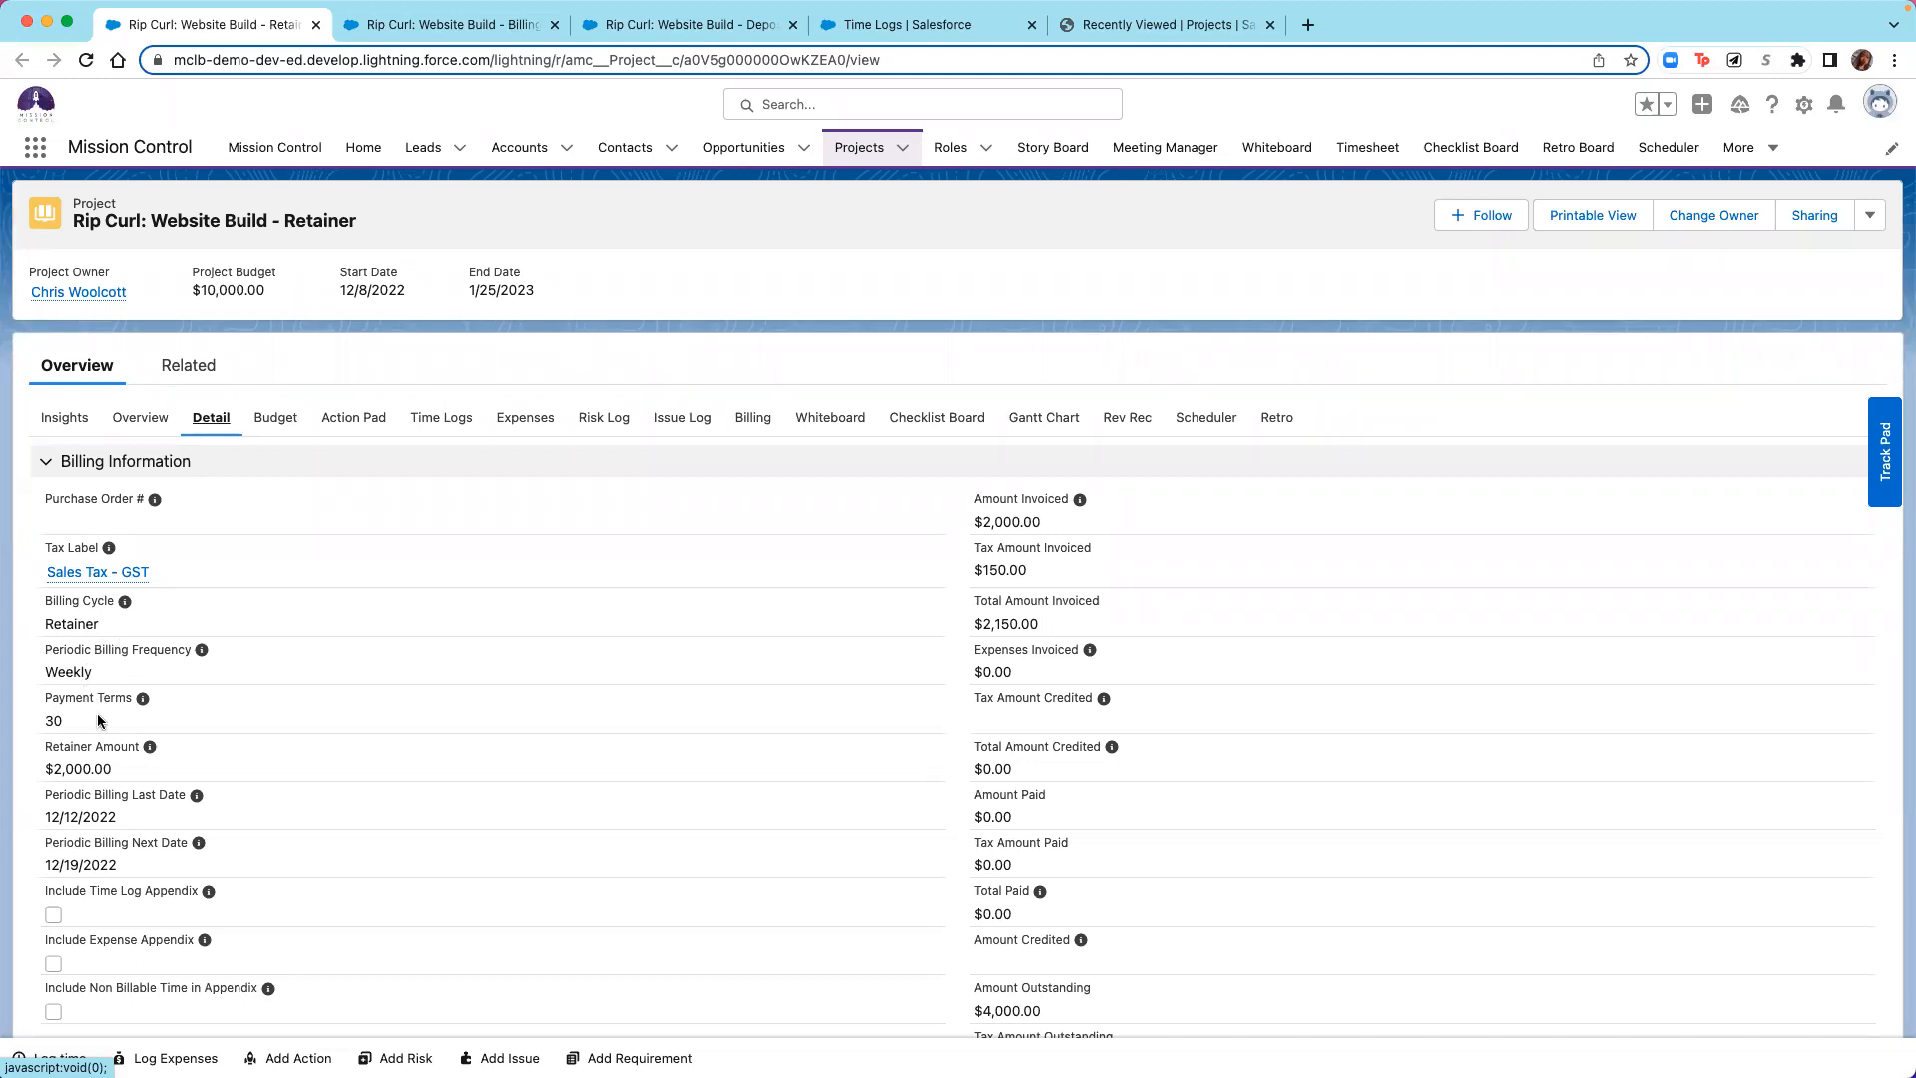
pyautogui.scroll(-1, 230, 720)
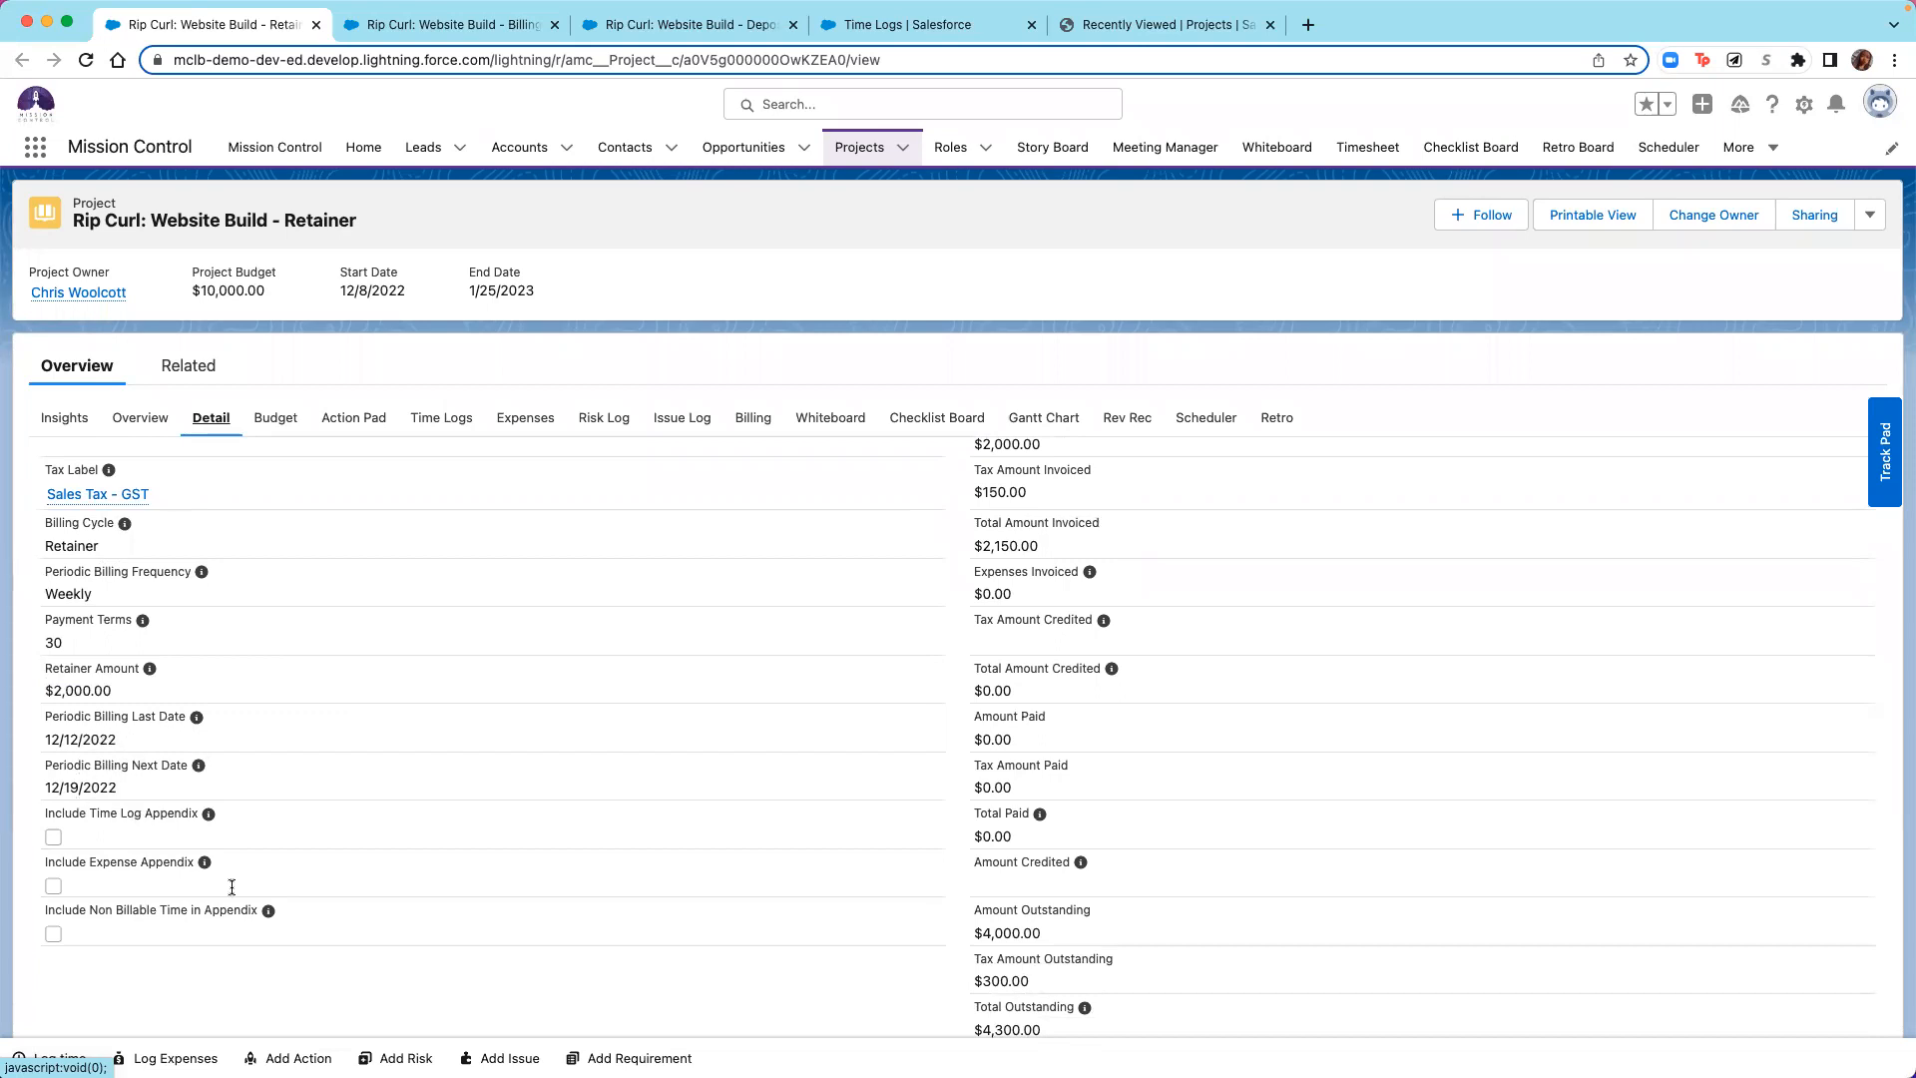
pyautogui.scroll(-2, 243, 900)
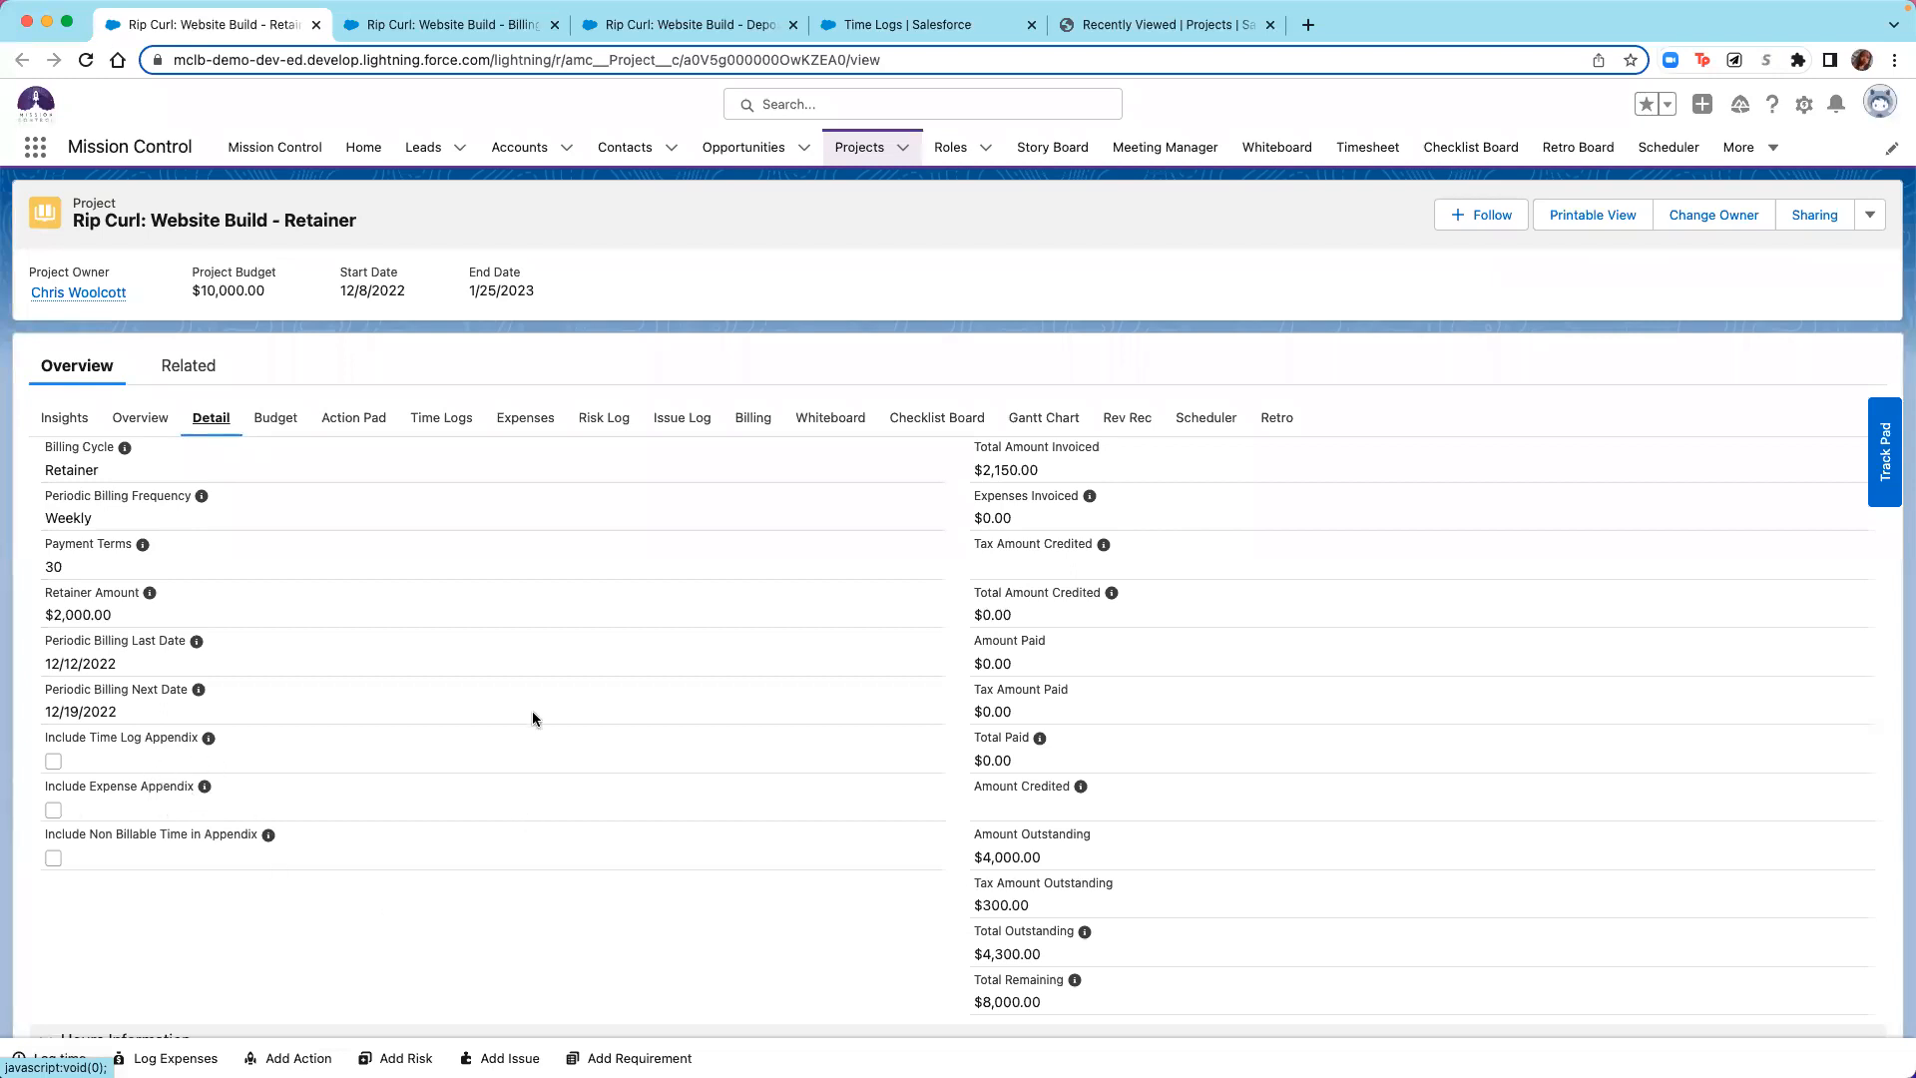
pyautogui.scroll(3, 770, 597)
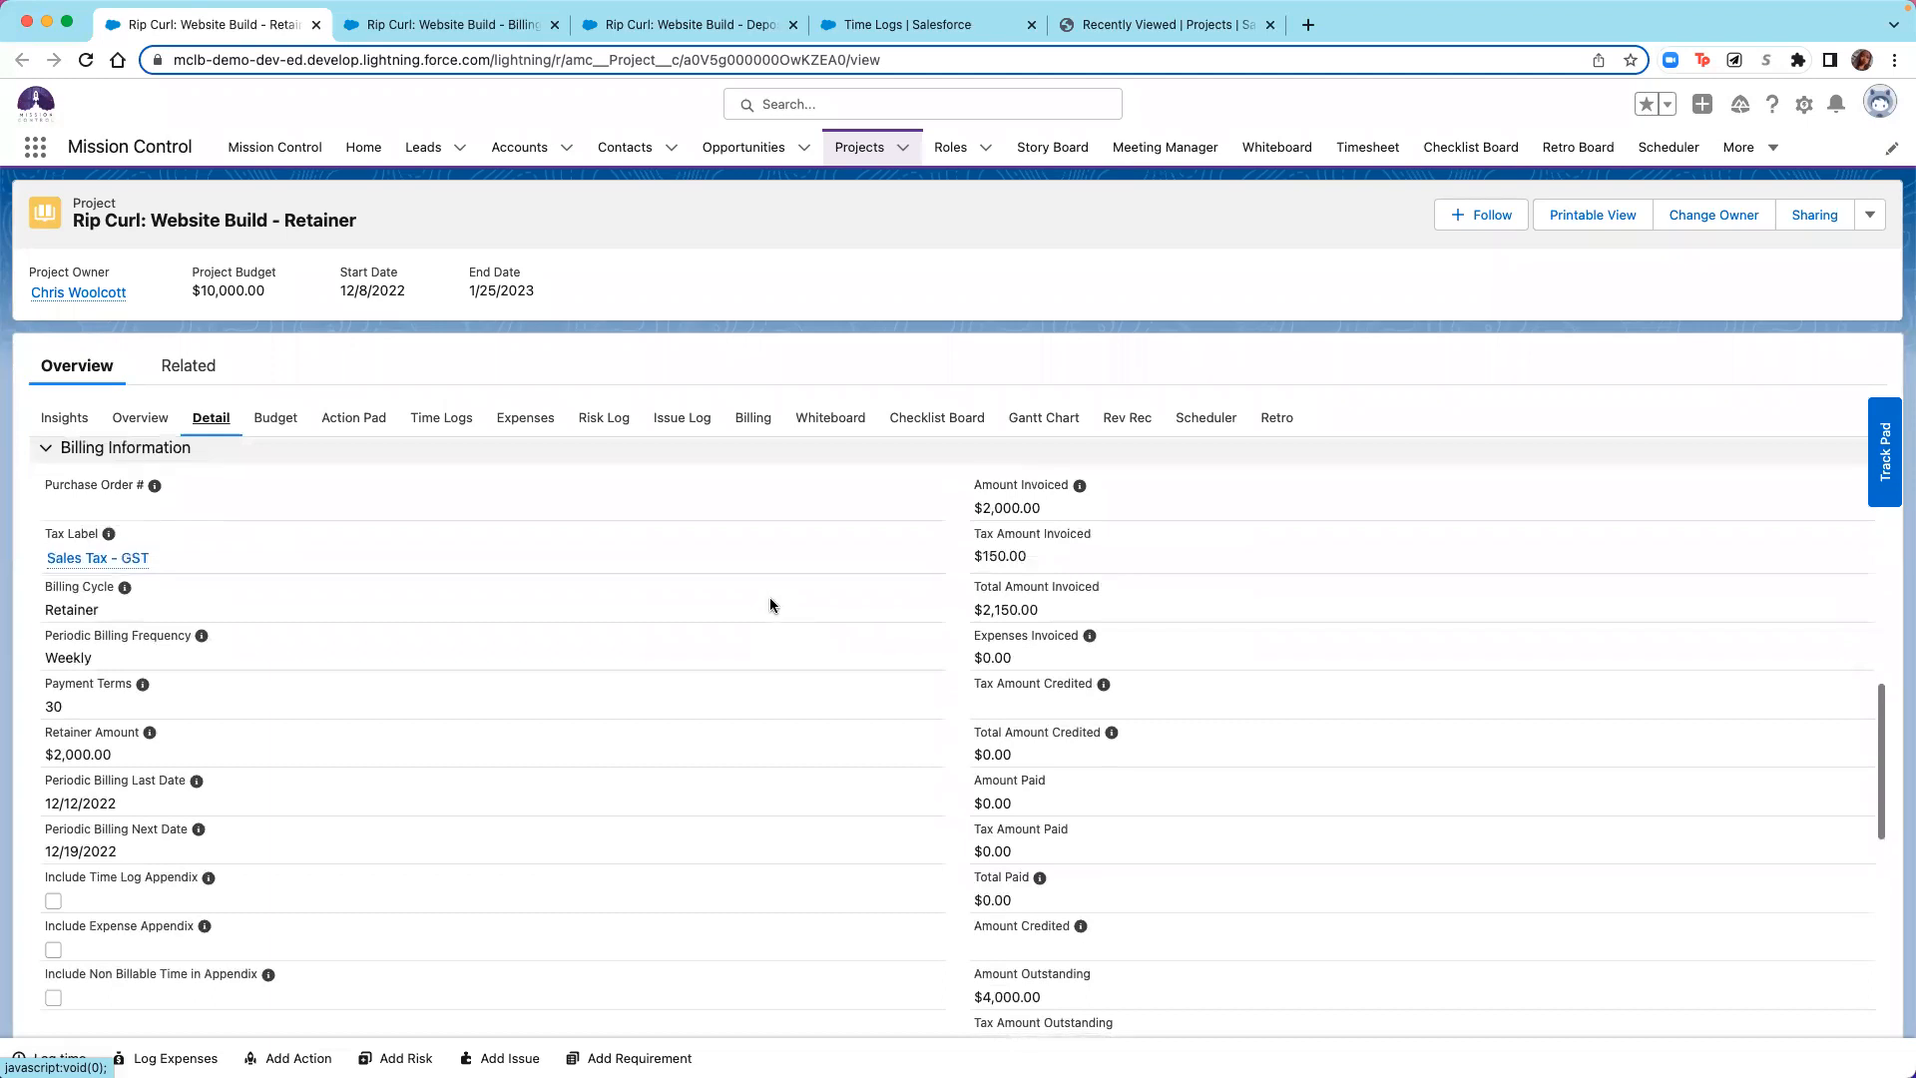
# Open the Retainer project's billing summary and expand the 12/12/2022 and 05/12/2022 billing events to view their retainer instalment items.
pyautogui.click(756, 424)
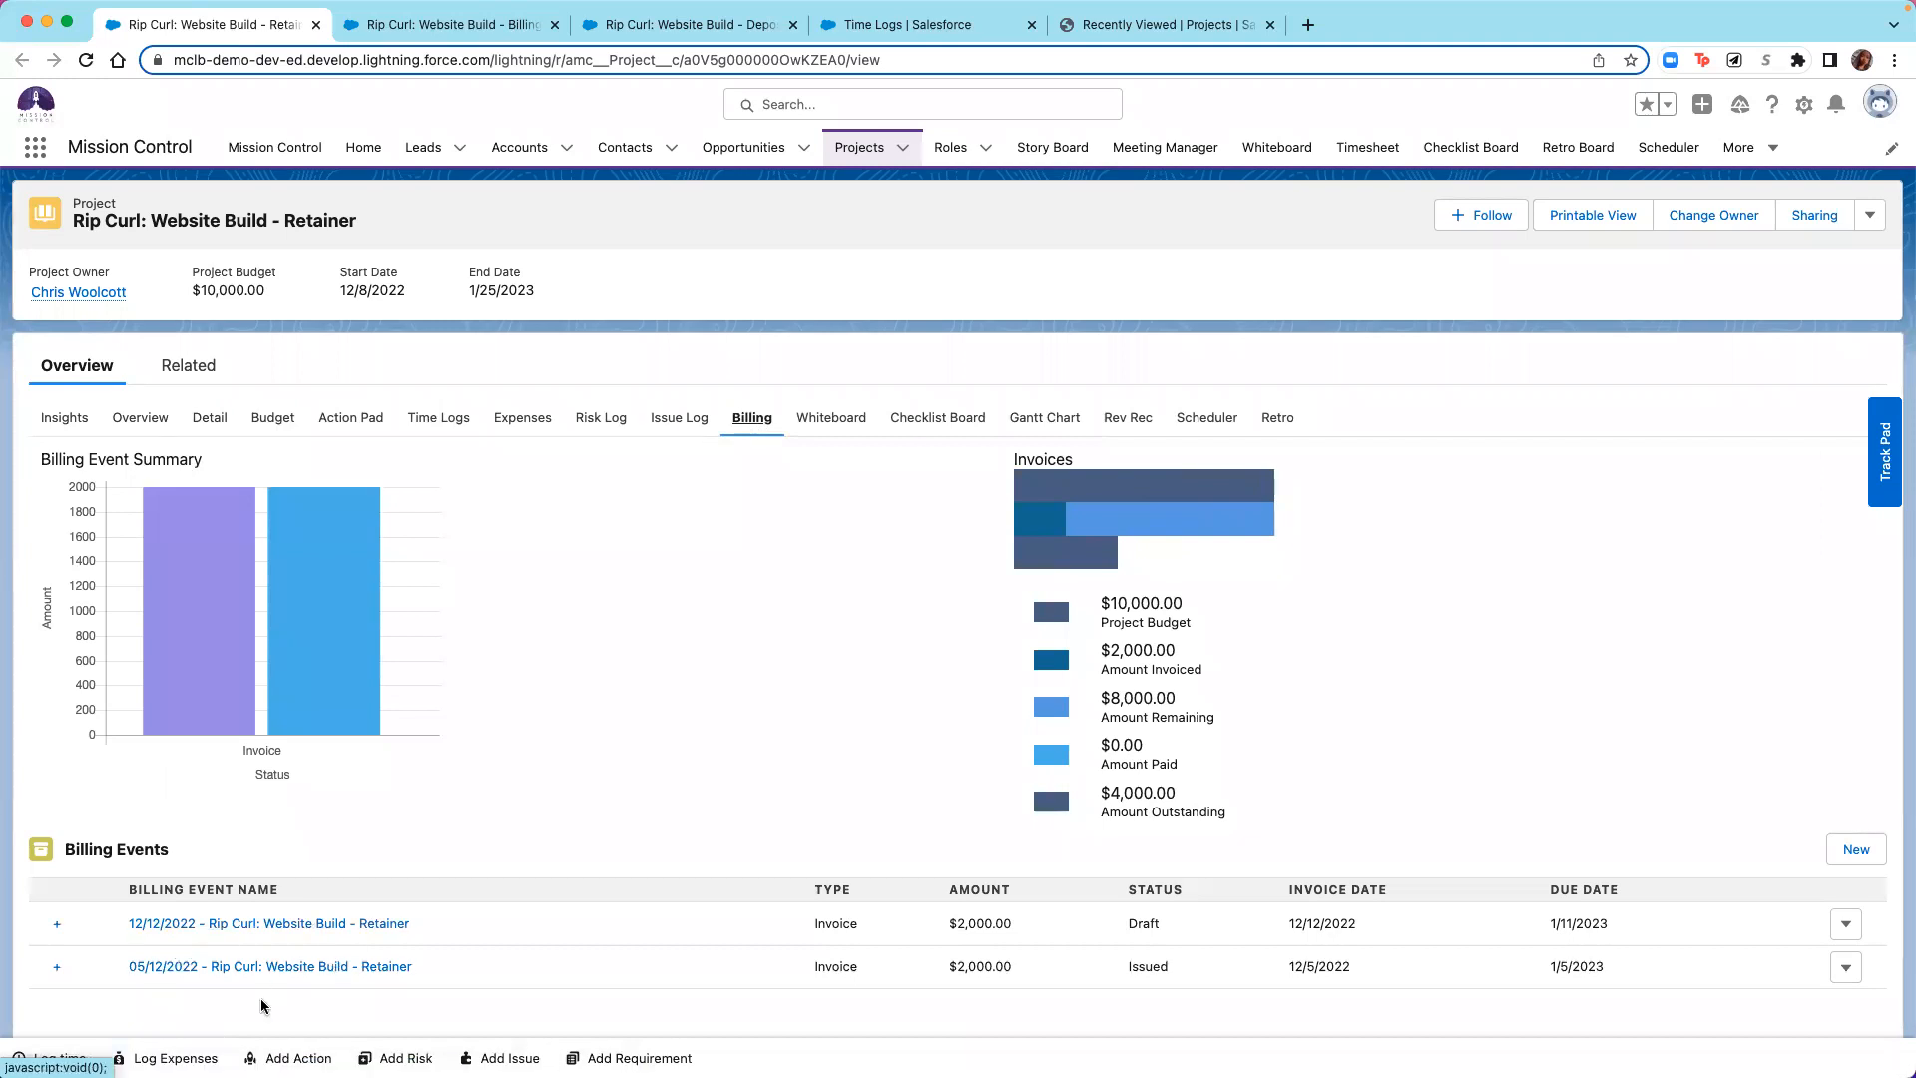
pyautogui.scroll(-2, 172, 878)
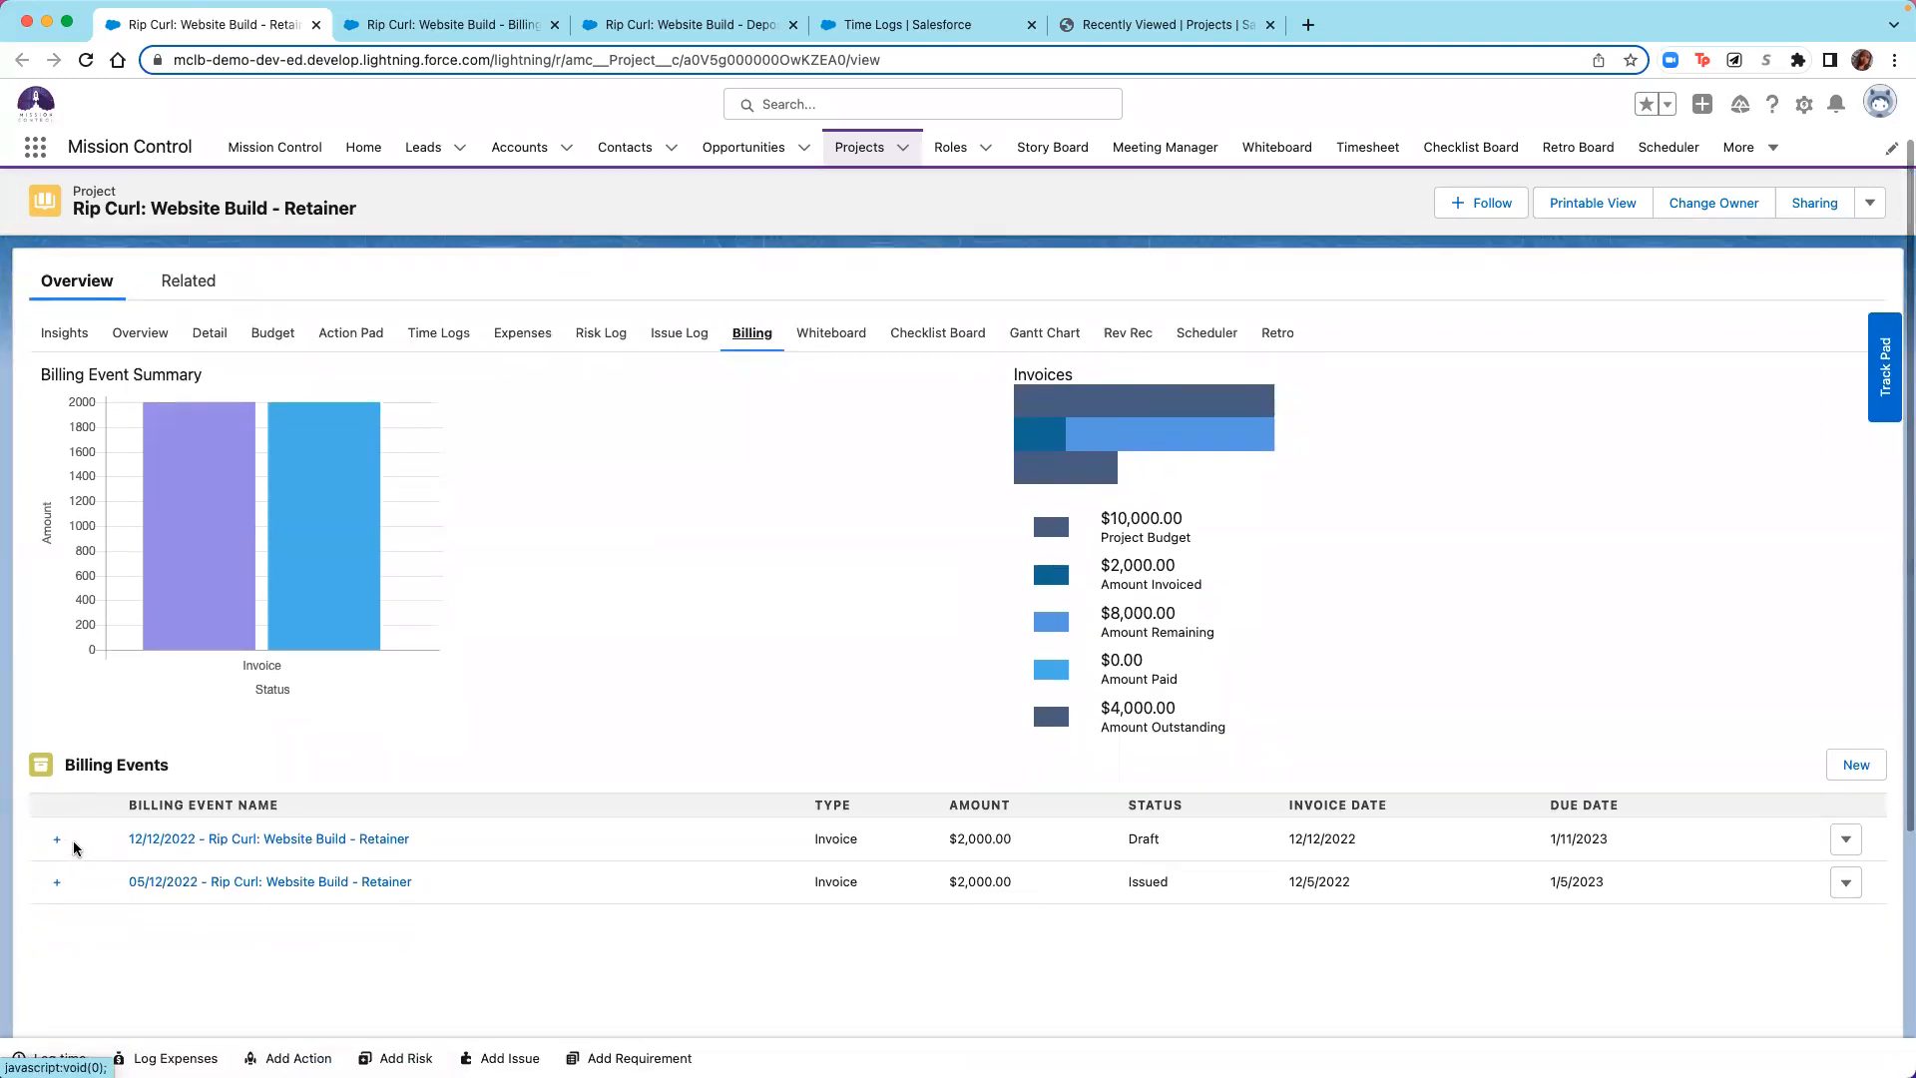
pyautogui.click(57, 840)
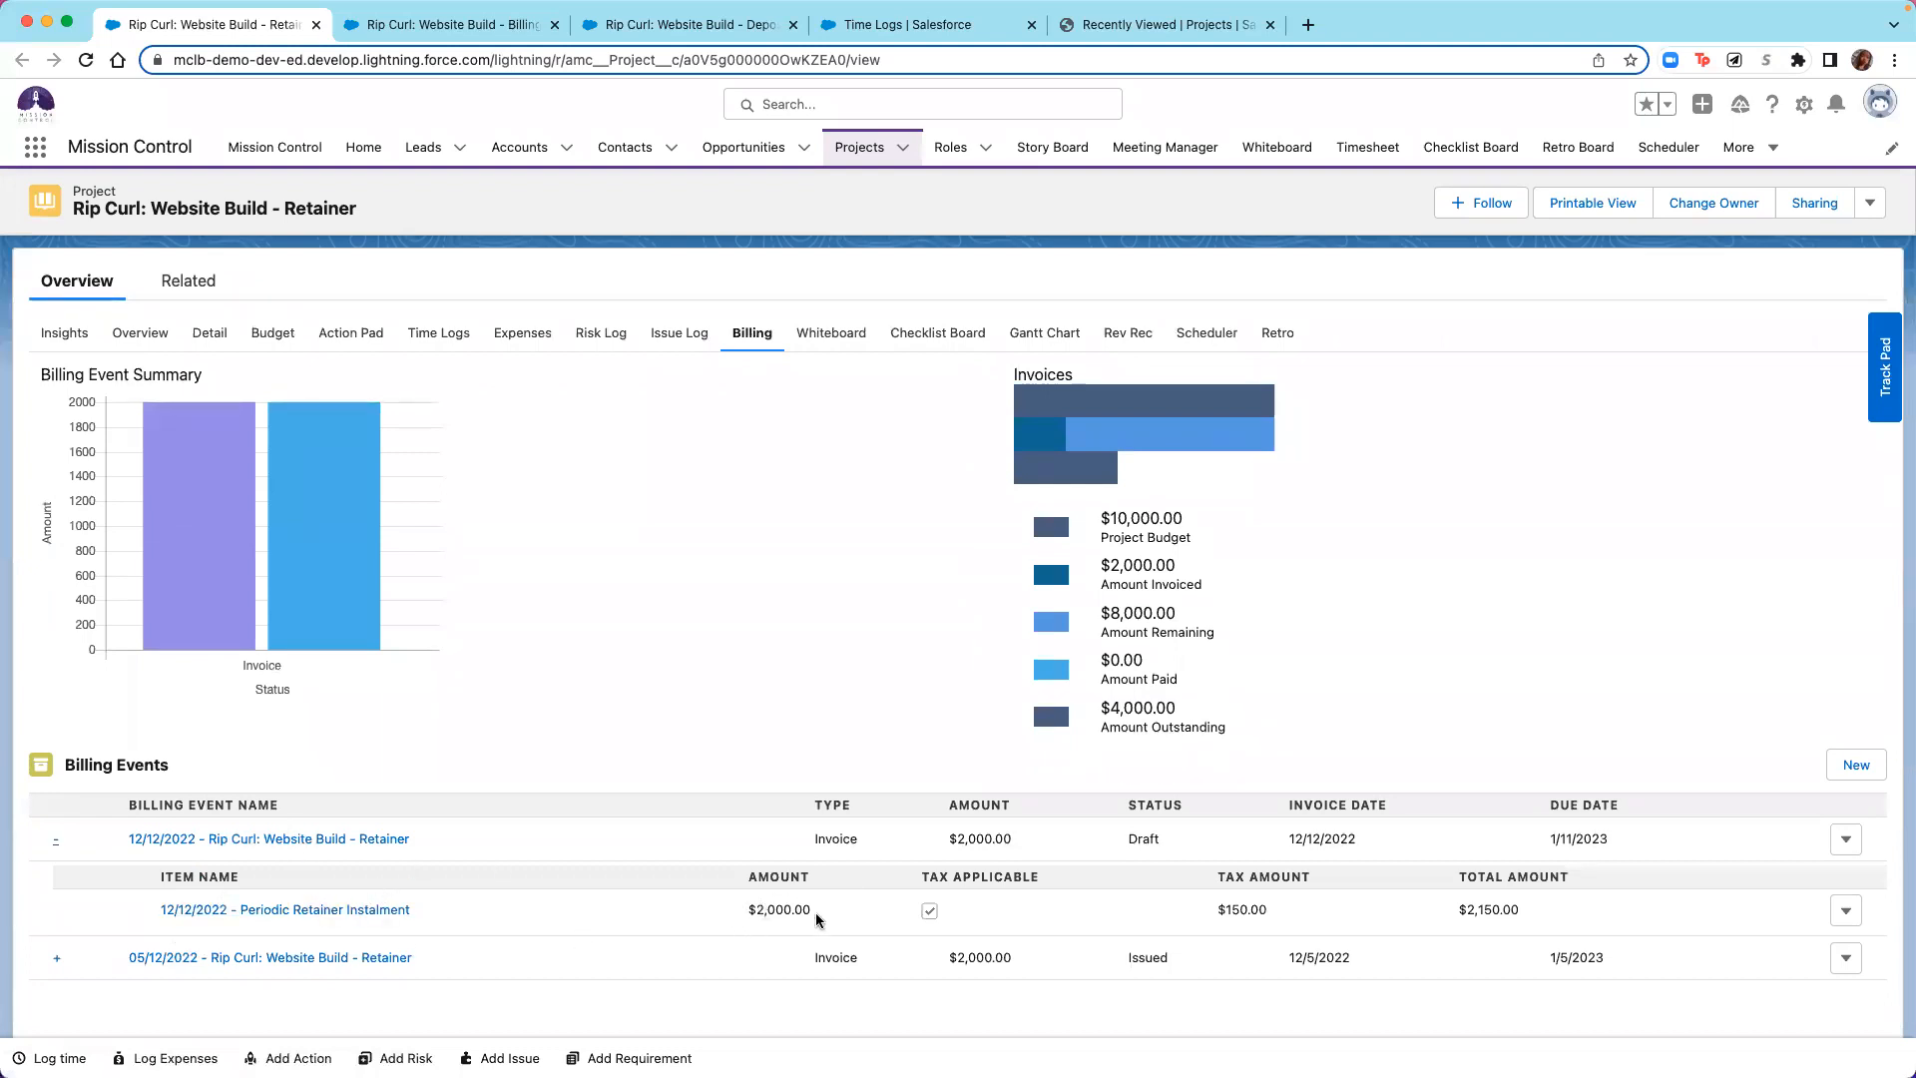
pyautogui.scroll(-3, 524, 966)
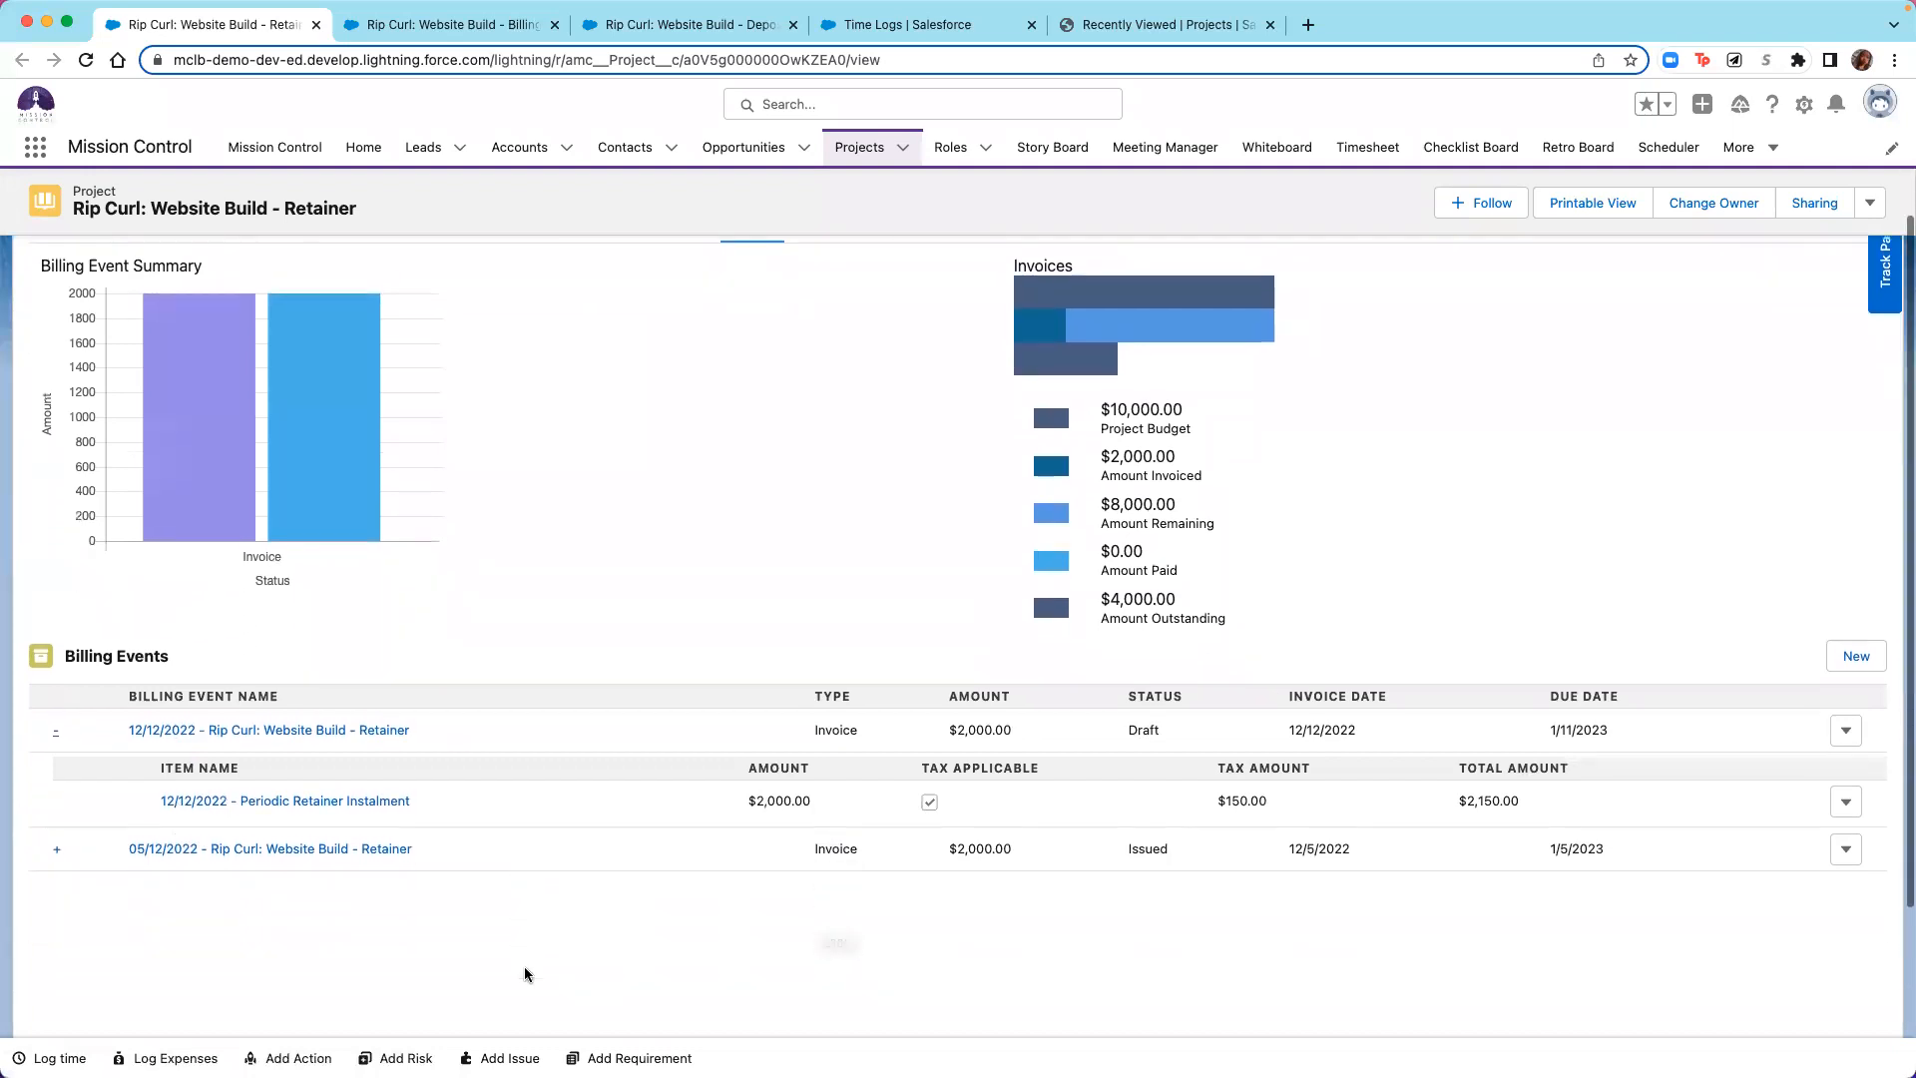
pyautogui.click(57, 832)
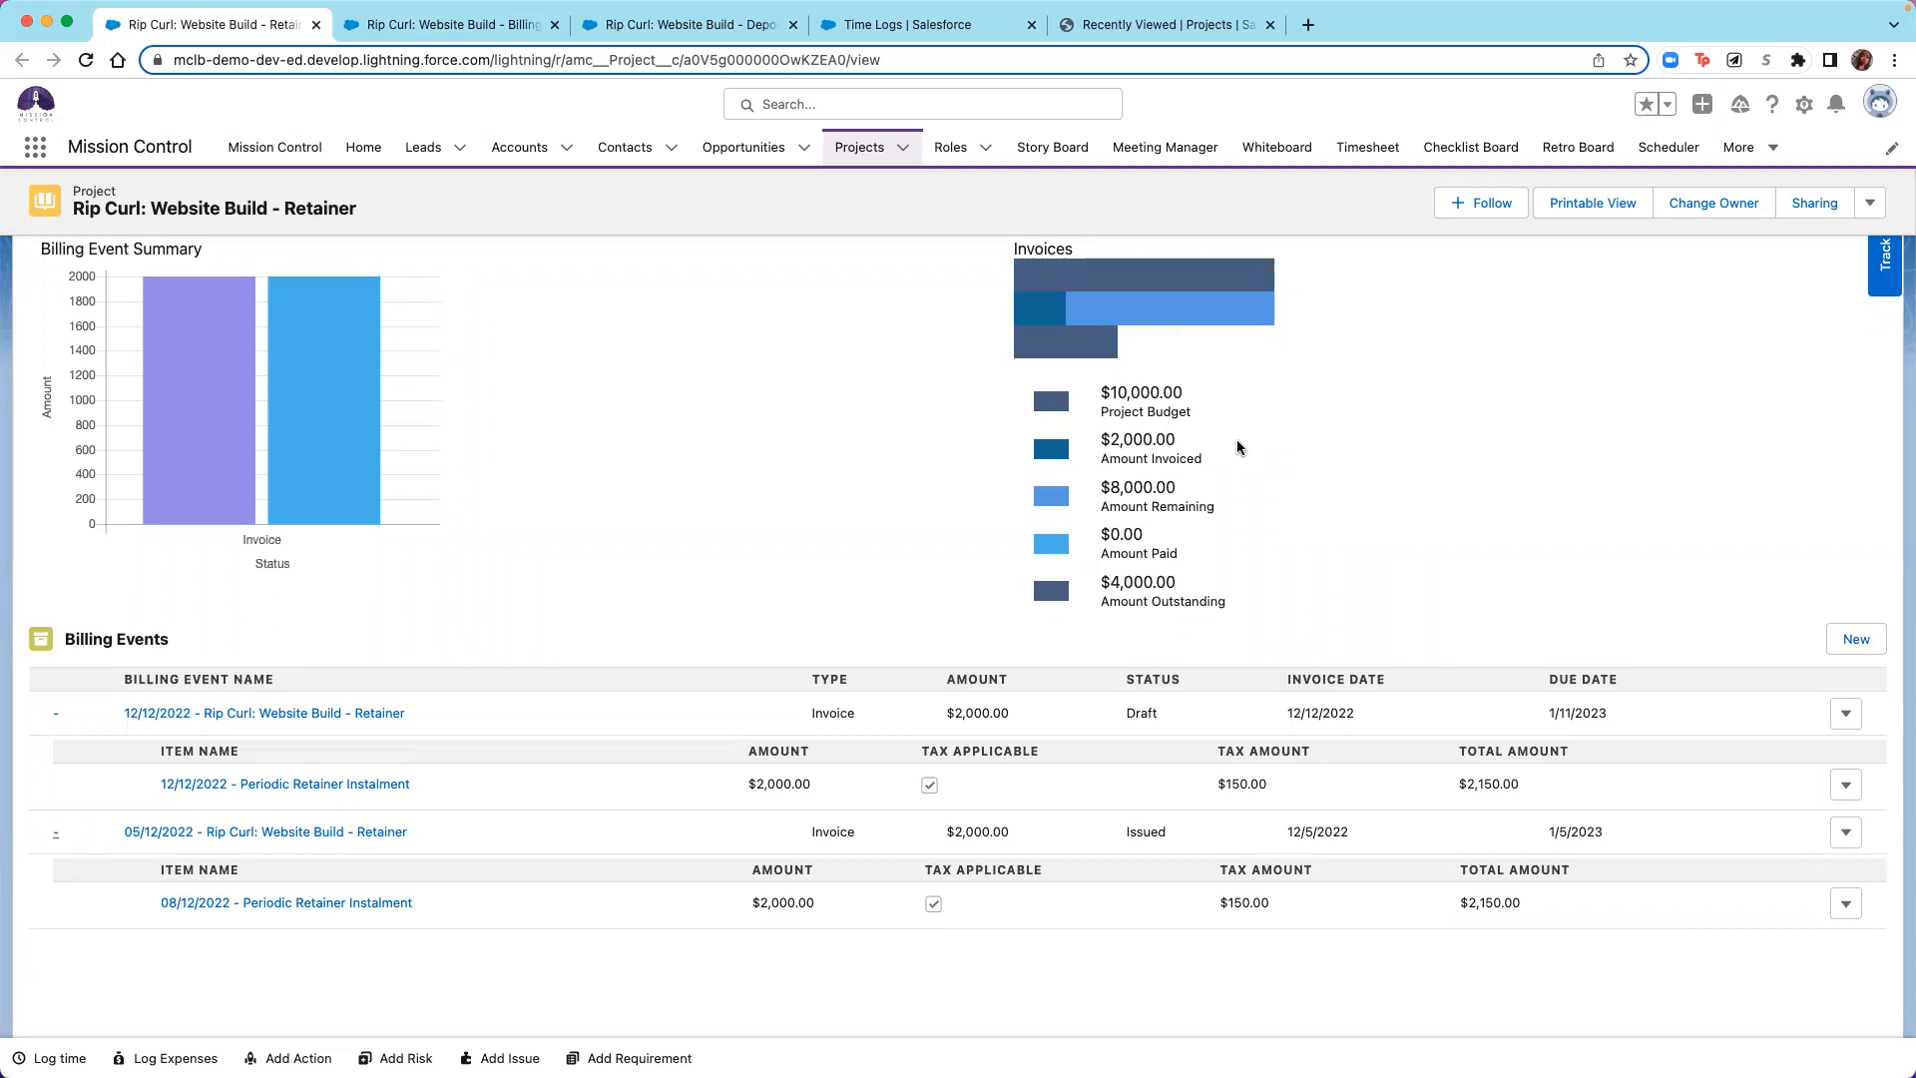
pyautogui.scroll(3, 859, 522)
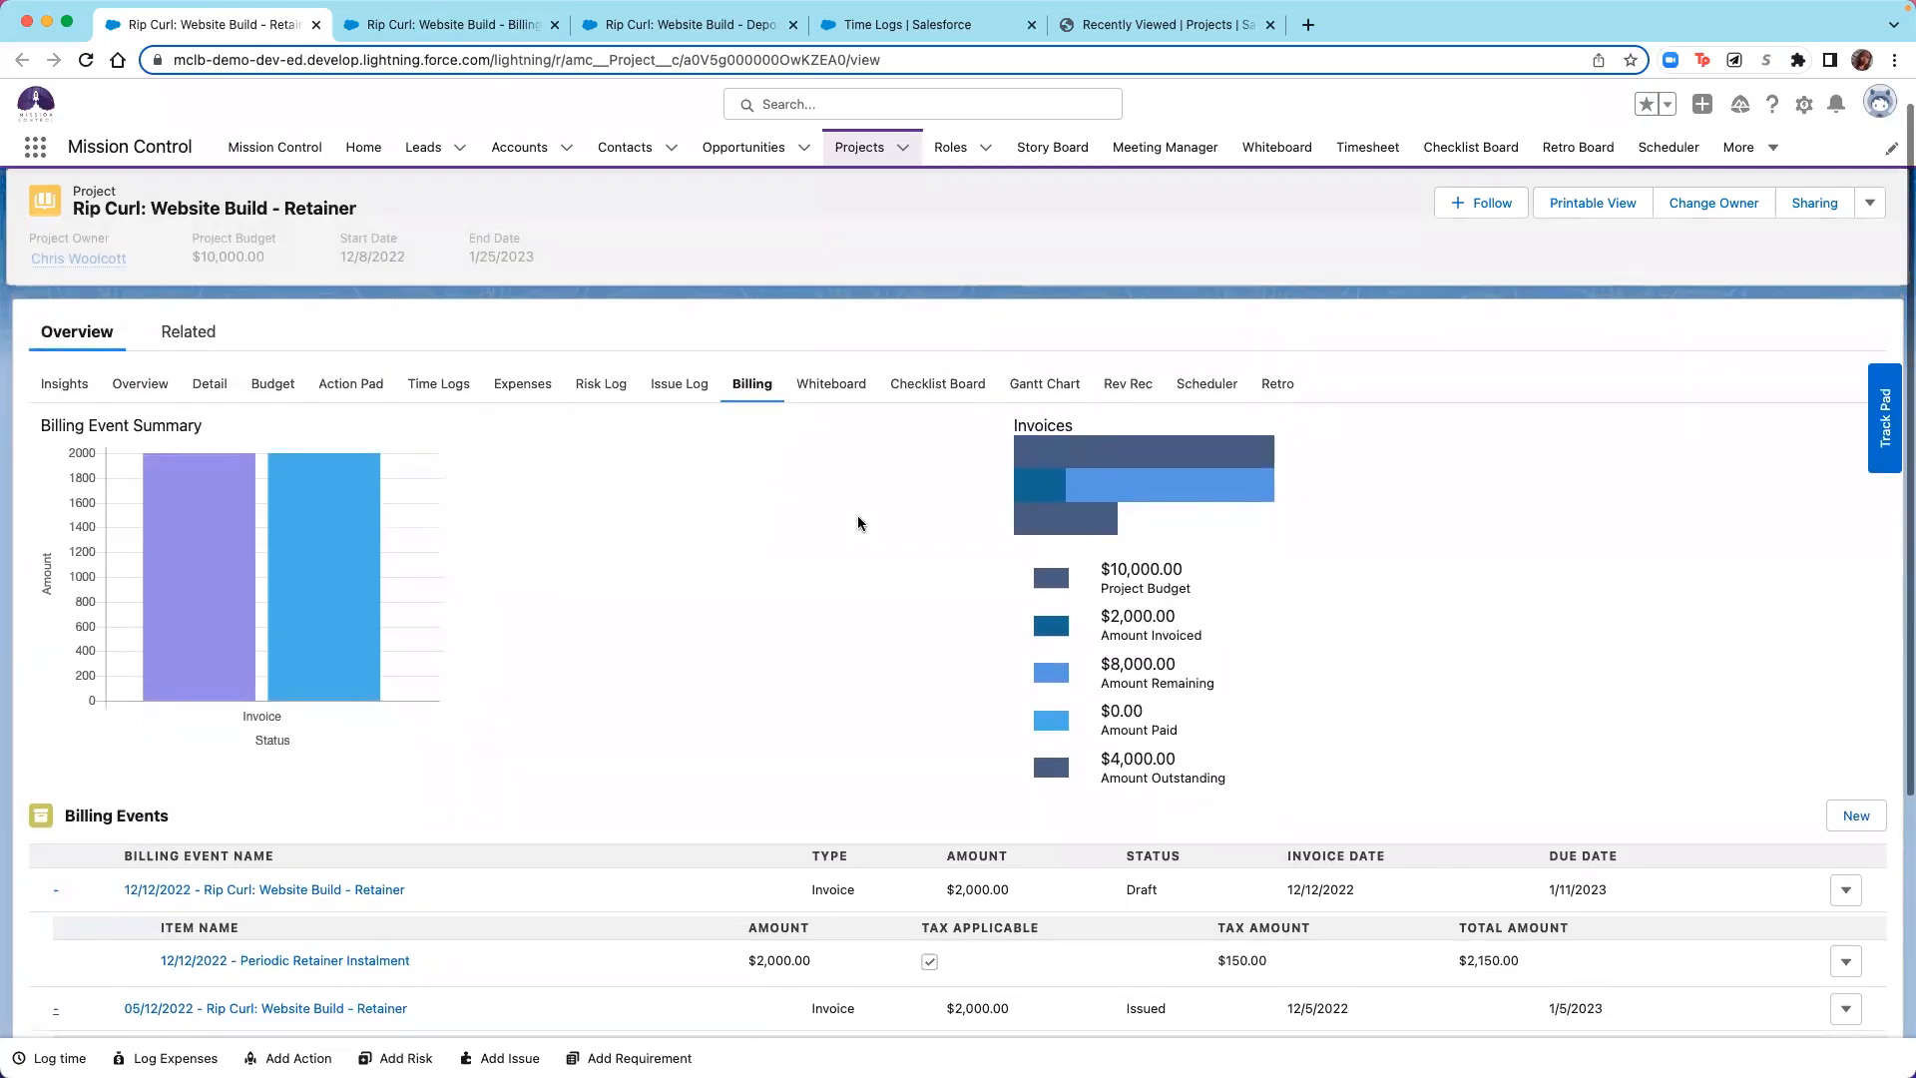
pyautogui.scroll(1, 860, 523)
pyautogui.scroll(-2, 866, 741)
pyautogui.scroll(-1, 864, 741)
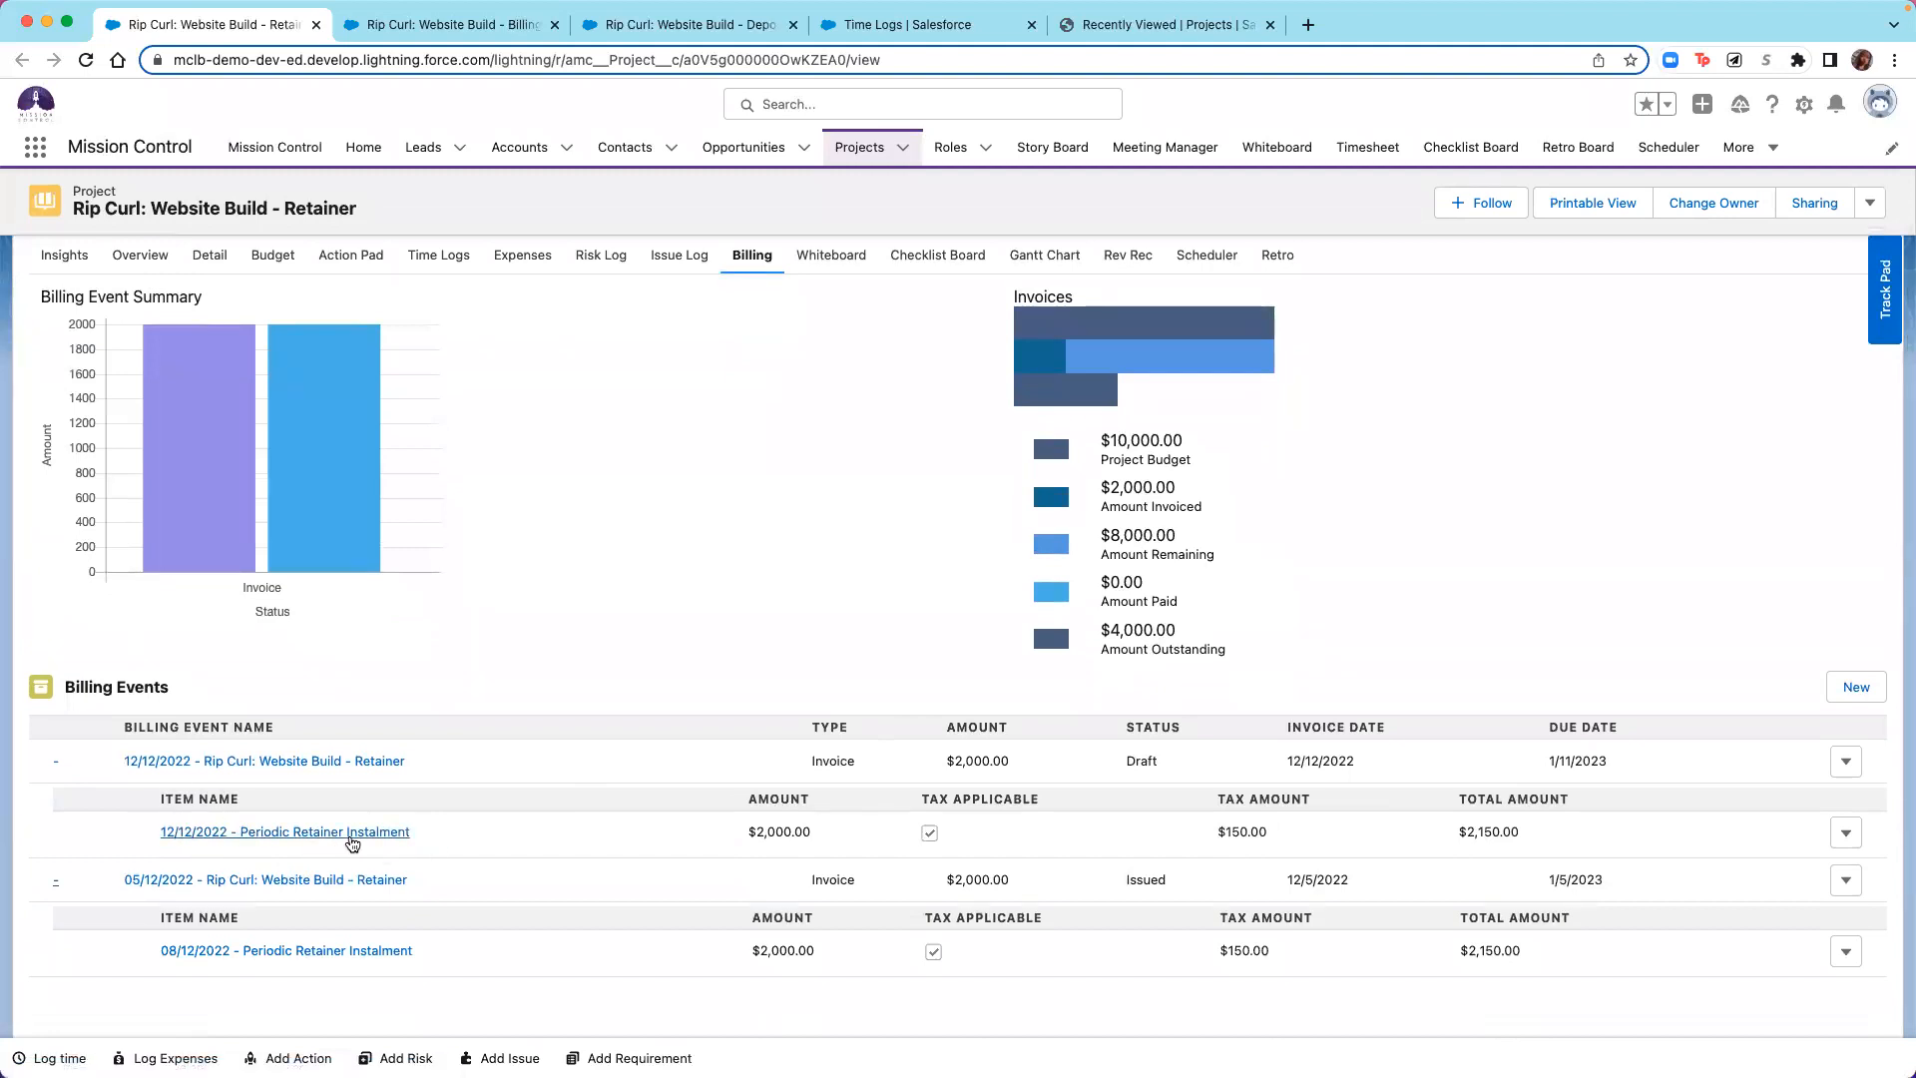
pyautogui.scroll(-2, 773, 828)
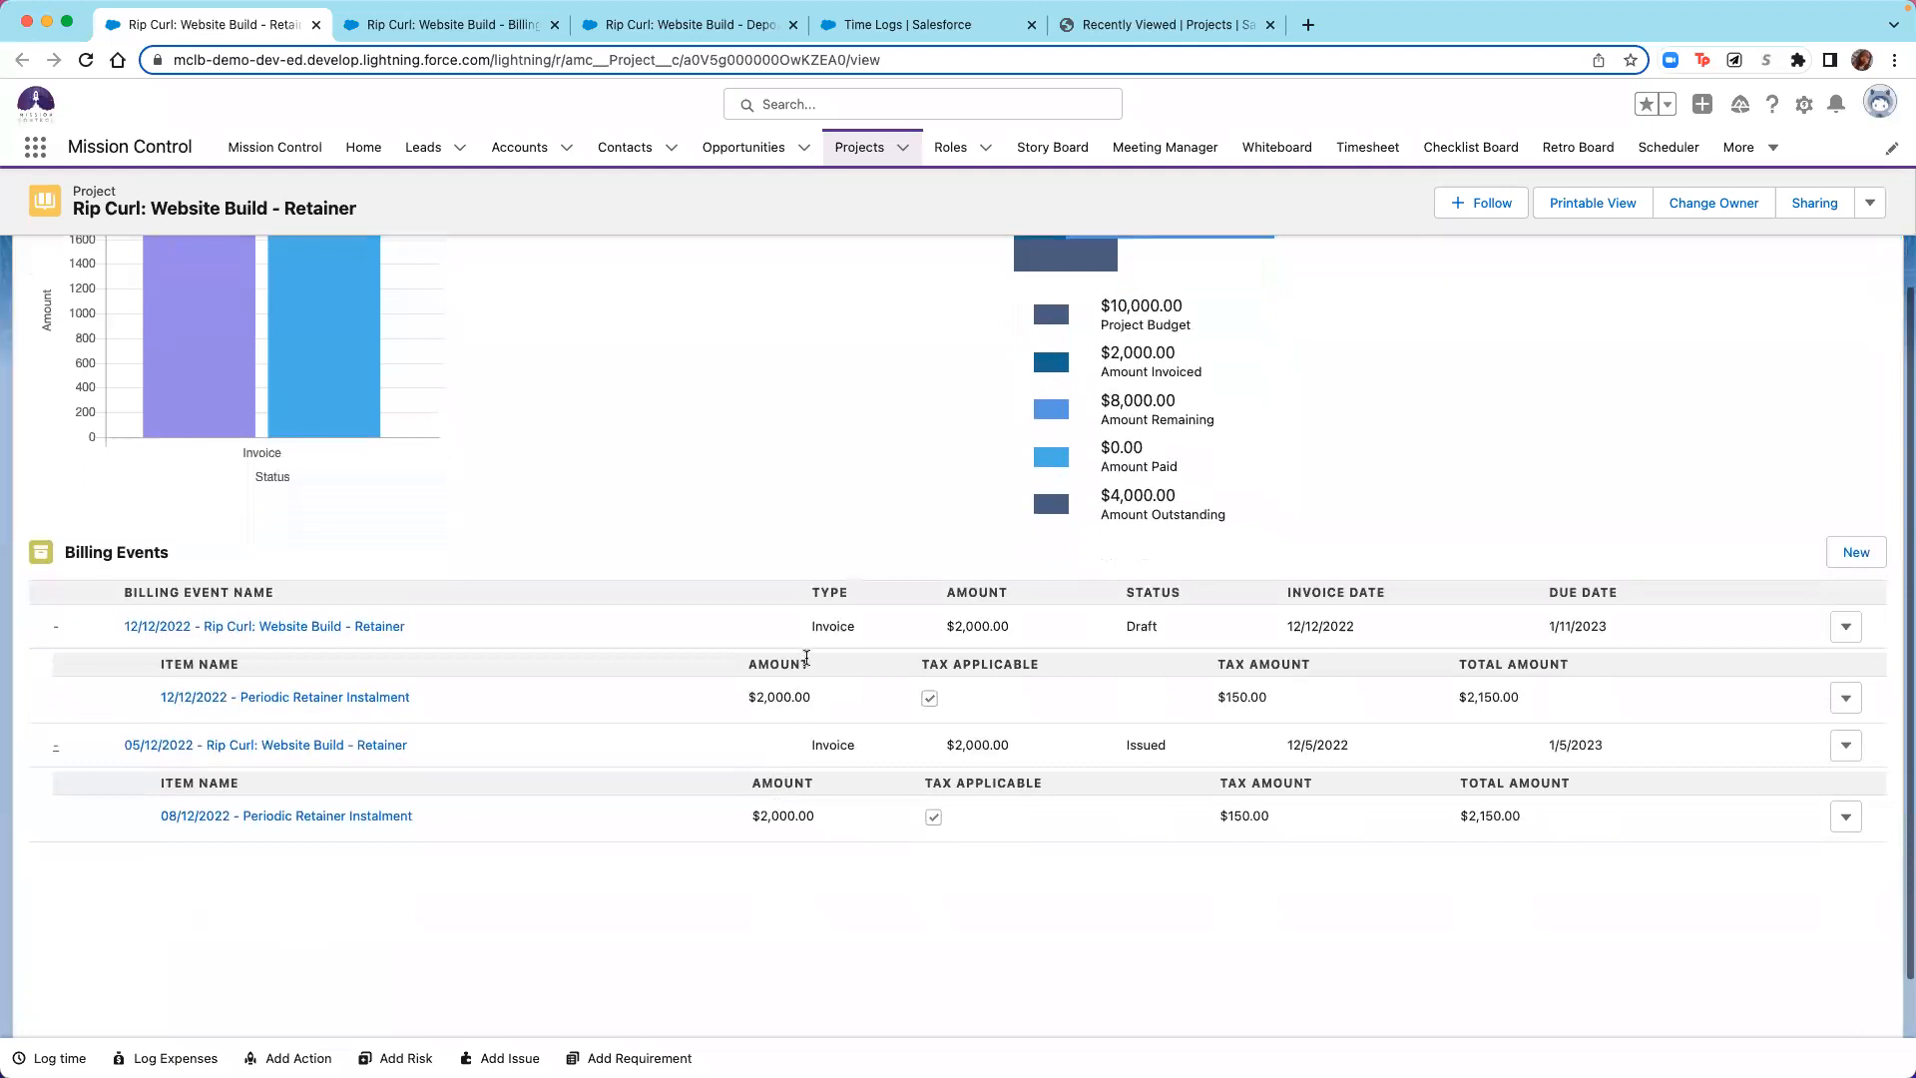
pyautogui.scroll(5, 796, 744)
pyautogui.scroll(-1, 797, 744)
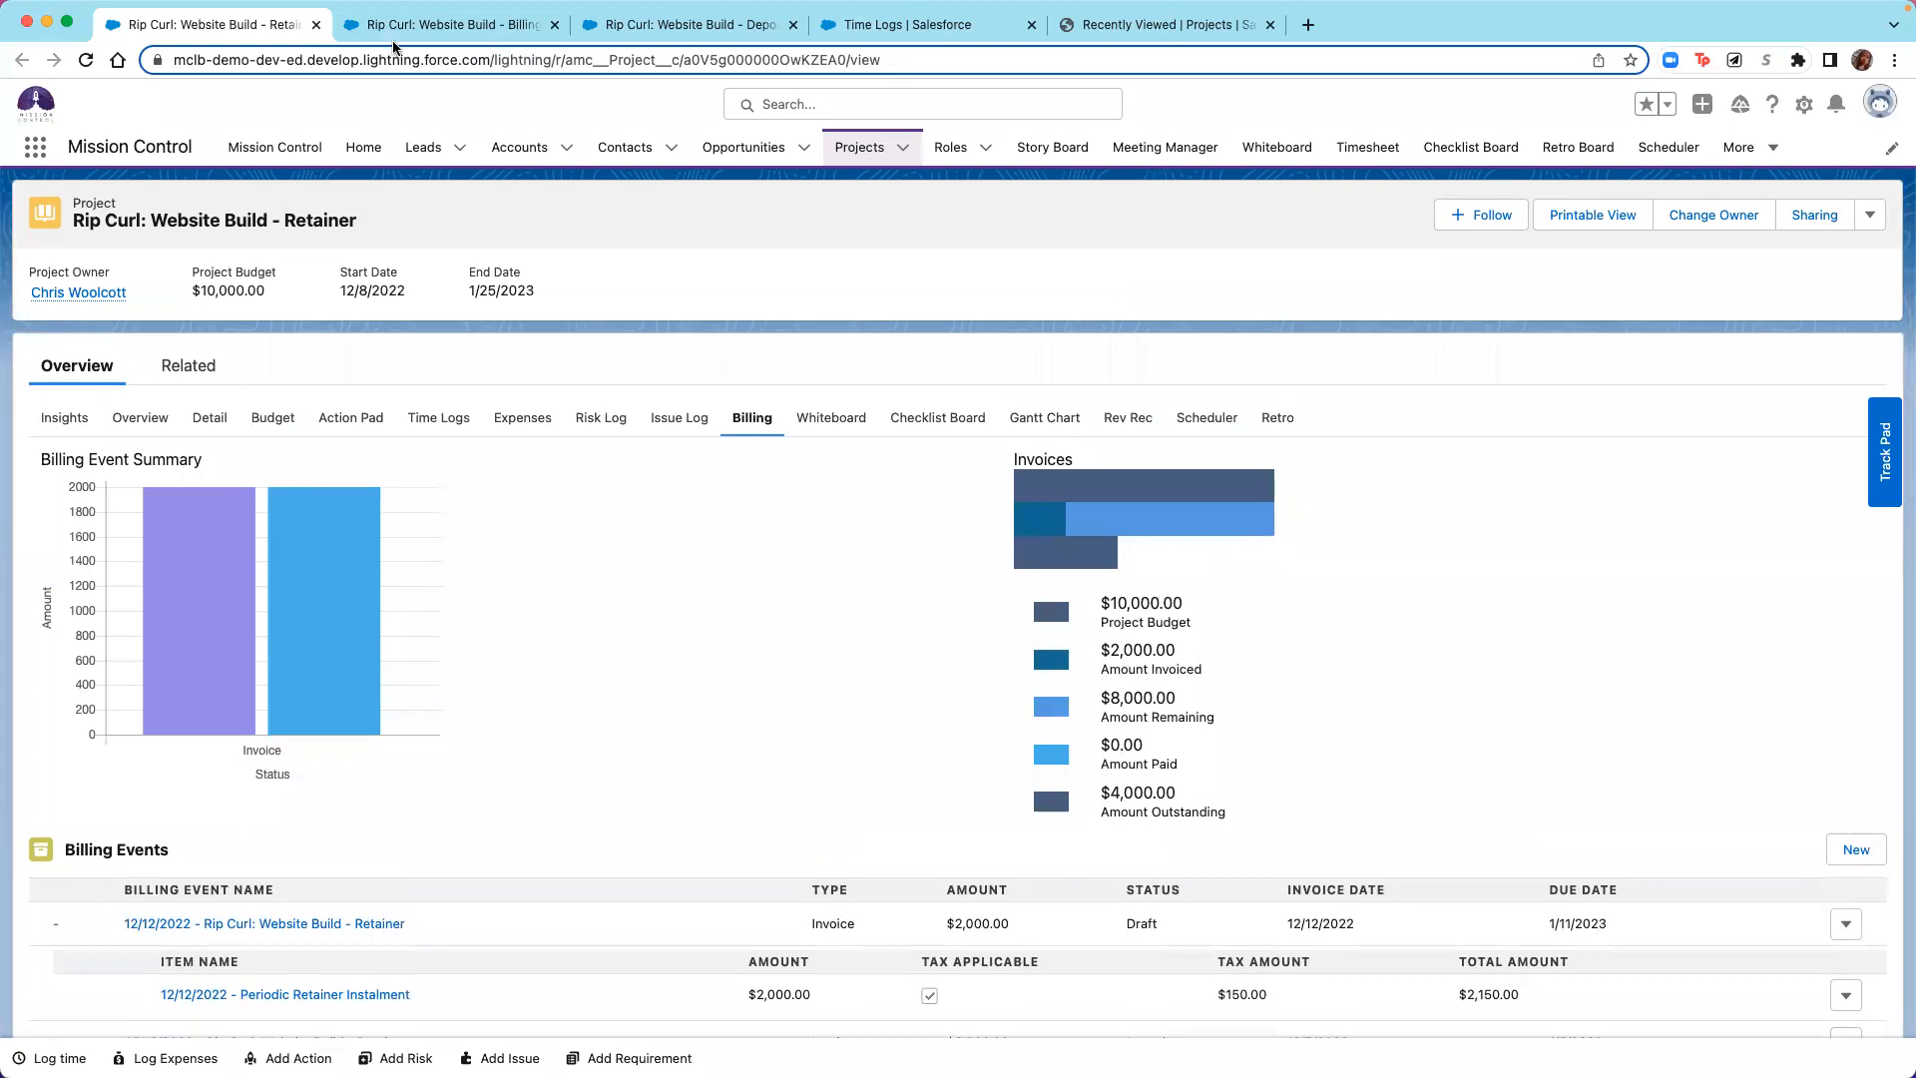
# Switch to the Billing Generator project and examine its billing type, rates and Billing Information, including the billing cycle and payment terms.
pyautogui.click(315, 29)
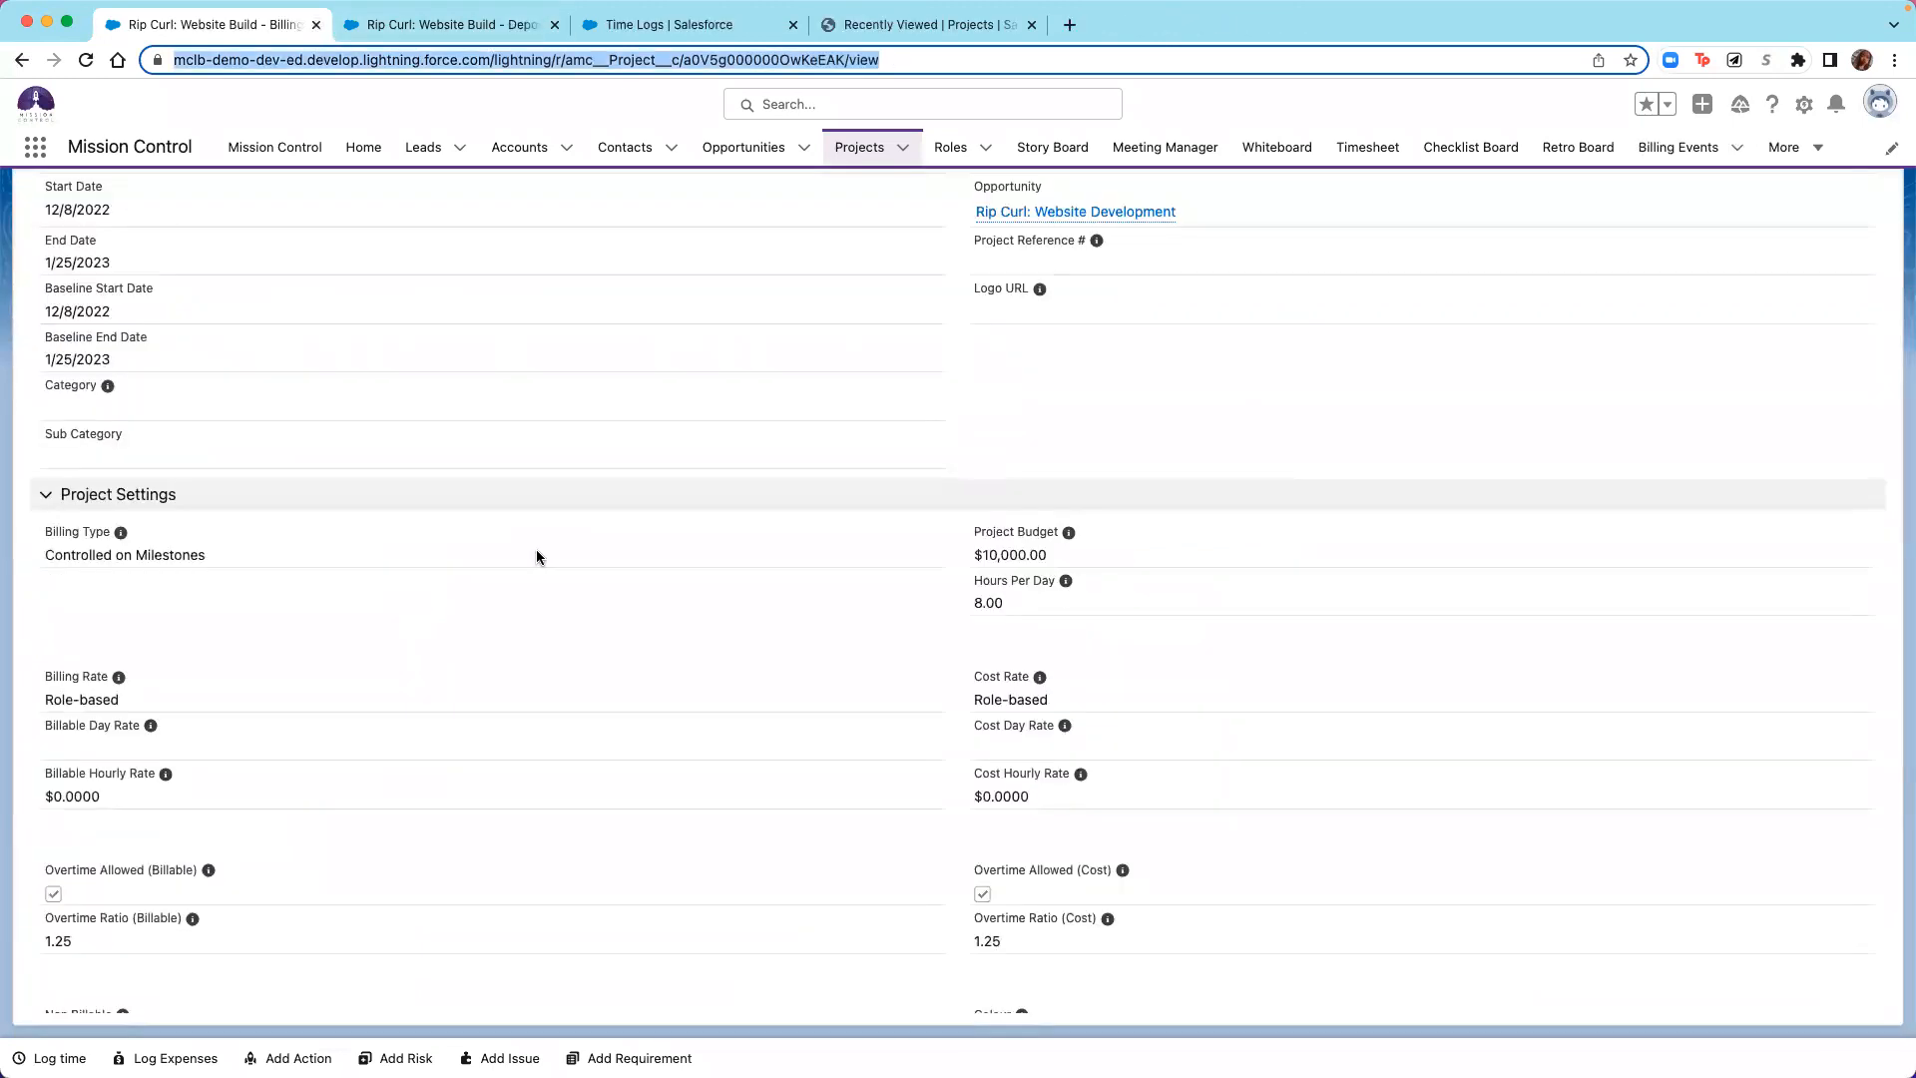
pyautogui.scroll(5, 584, 617)
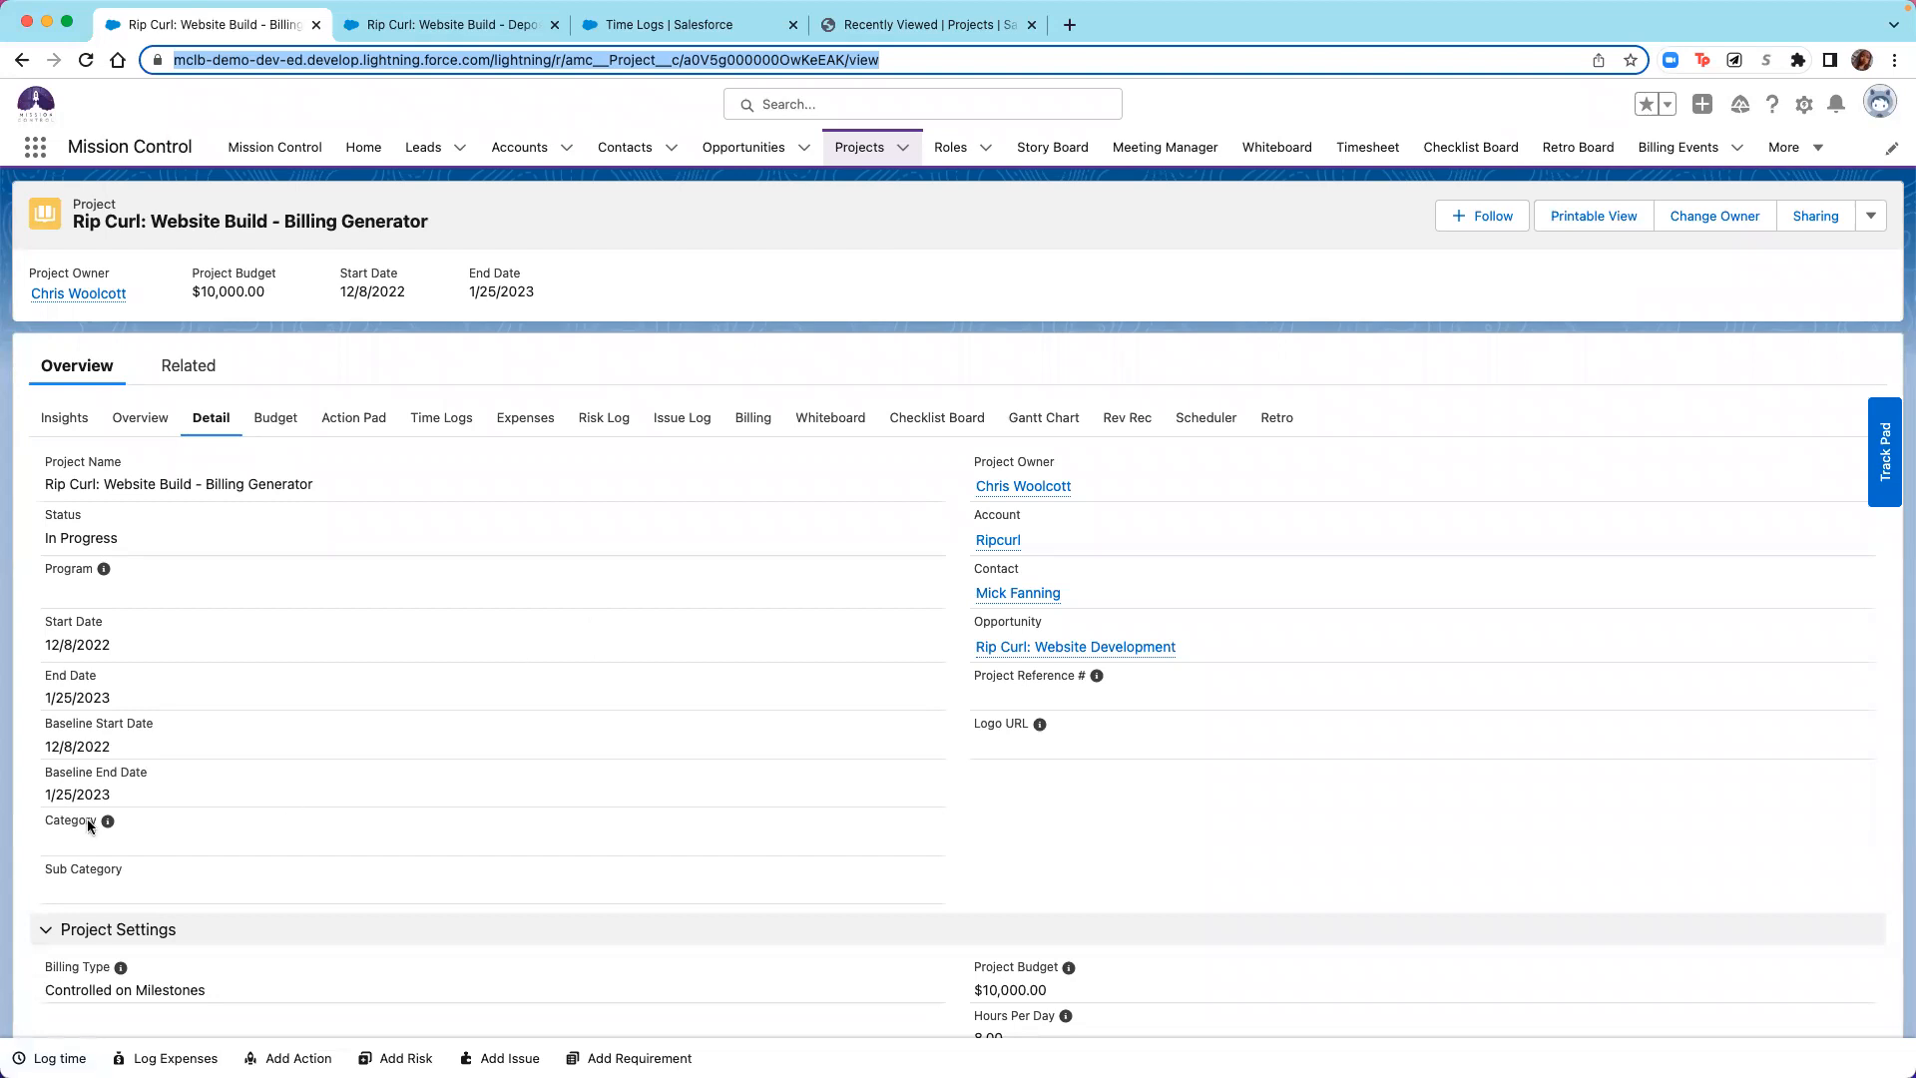
pyautogui.scroll(-3, 493, 819)
pyautogui.scroll(-3, 493, 818)
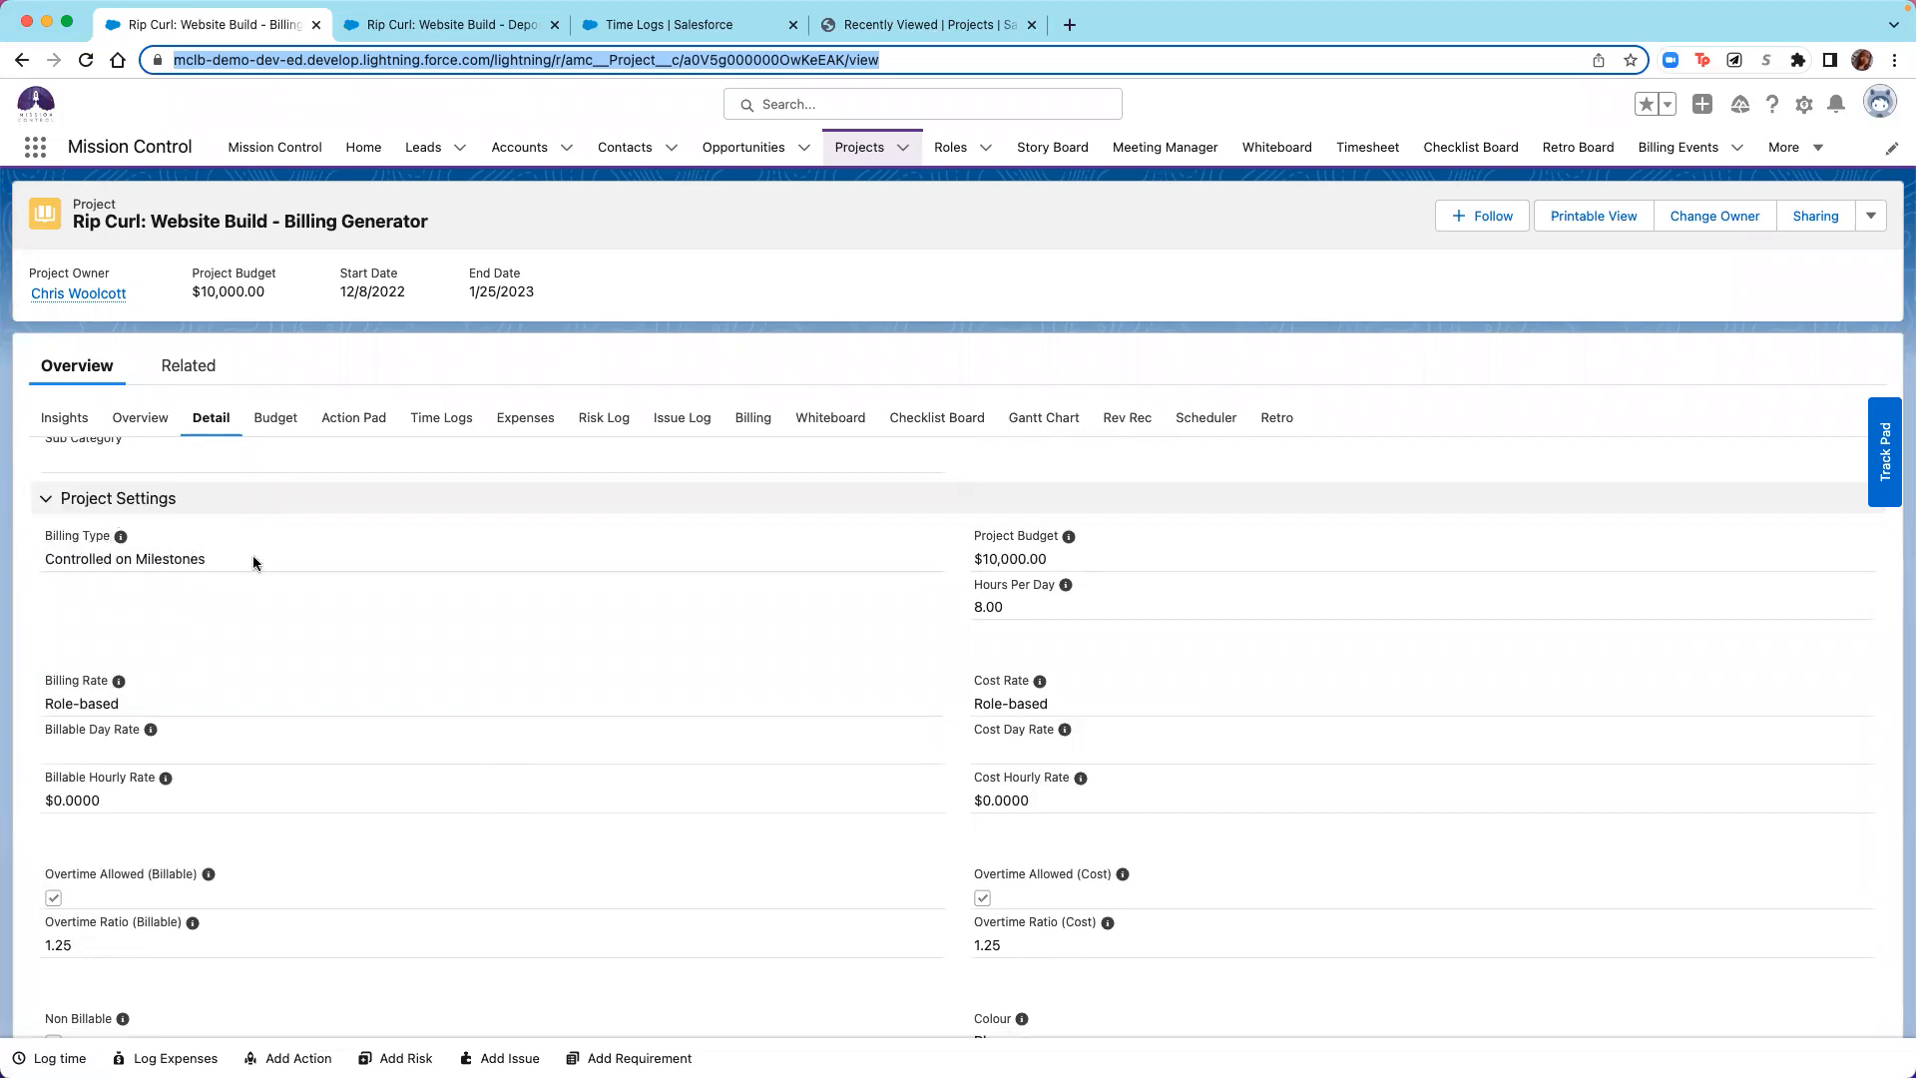
pyautogui.scroll(-5, 380, 834)
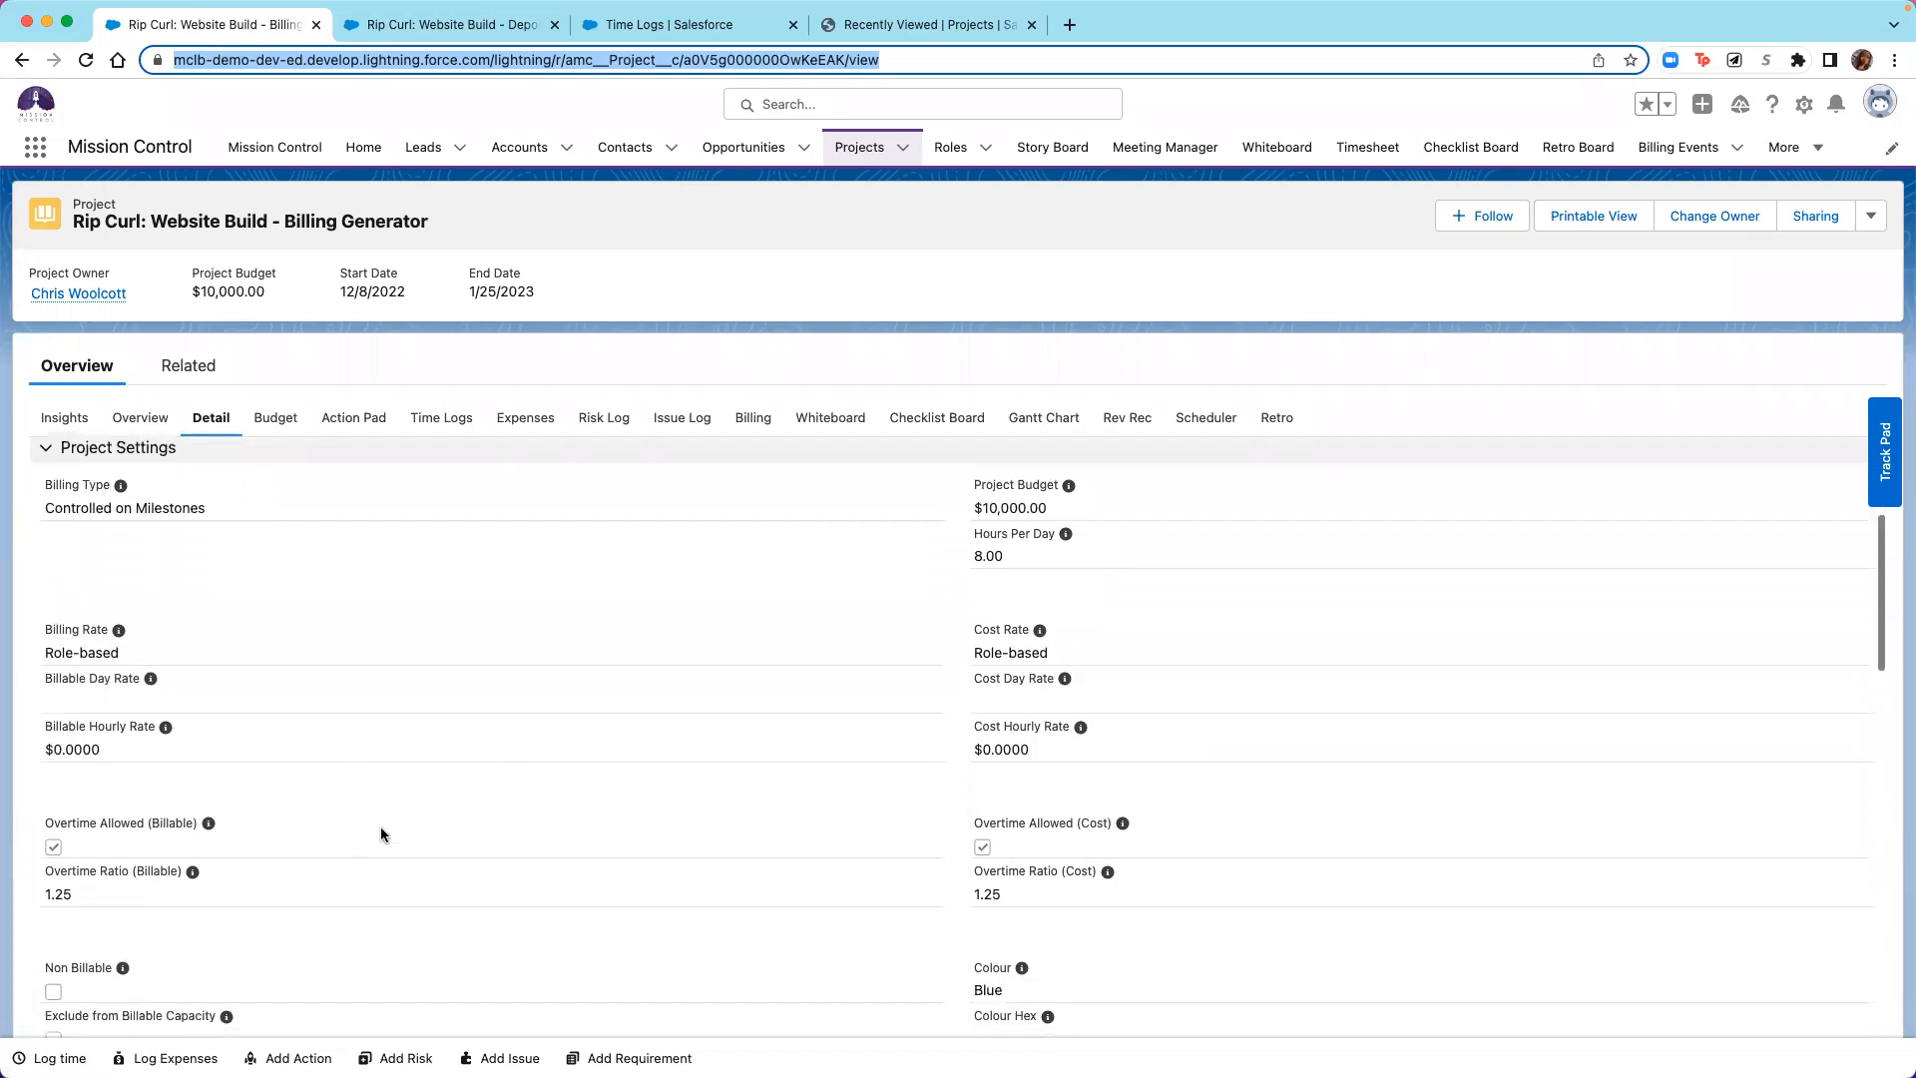
pyautogui.scroll(-10, 840, 662)
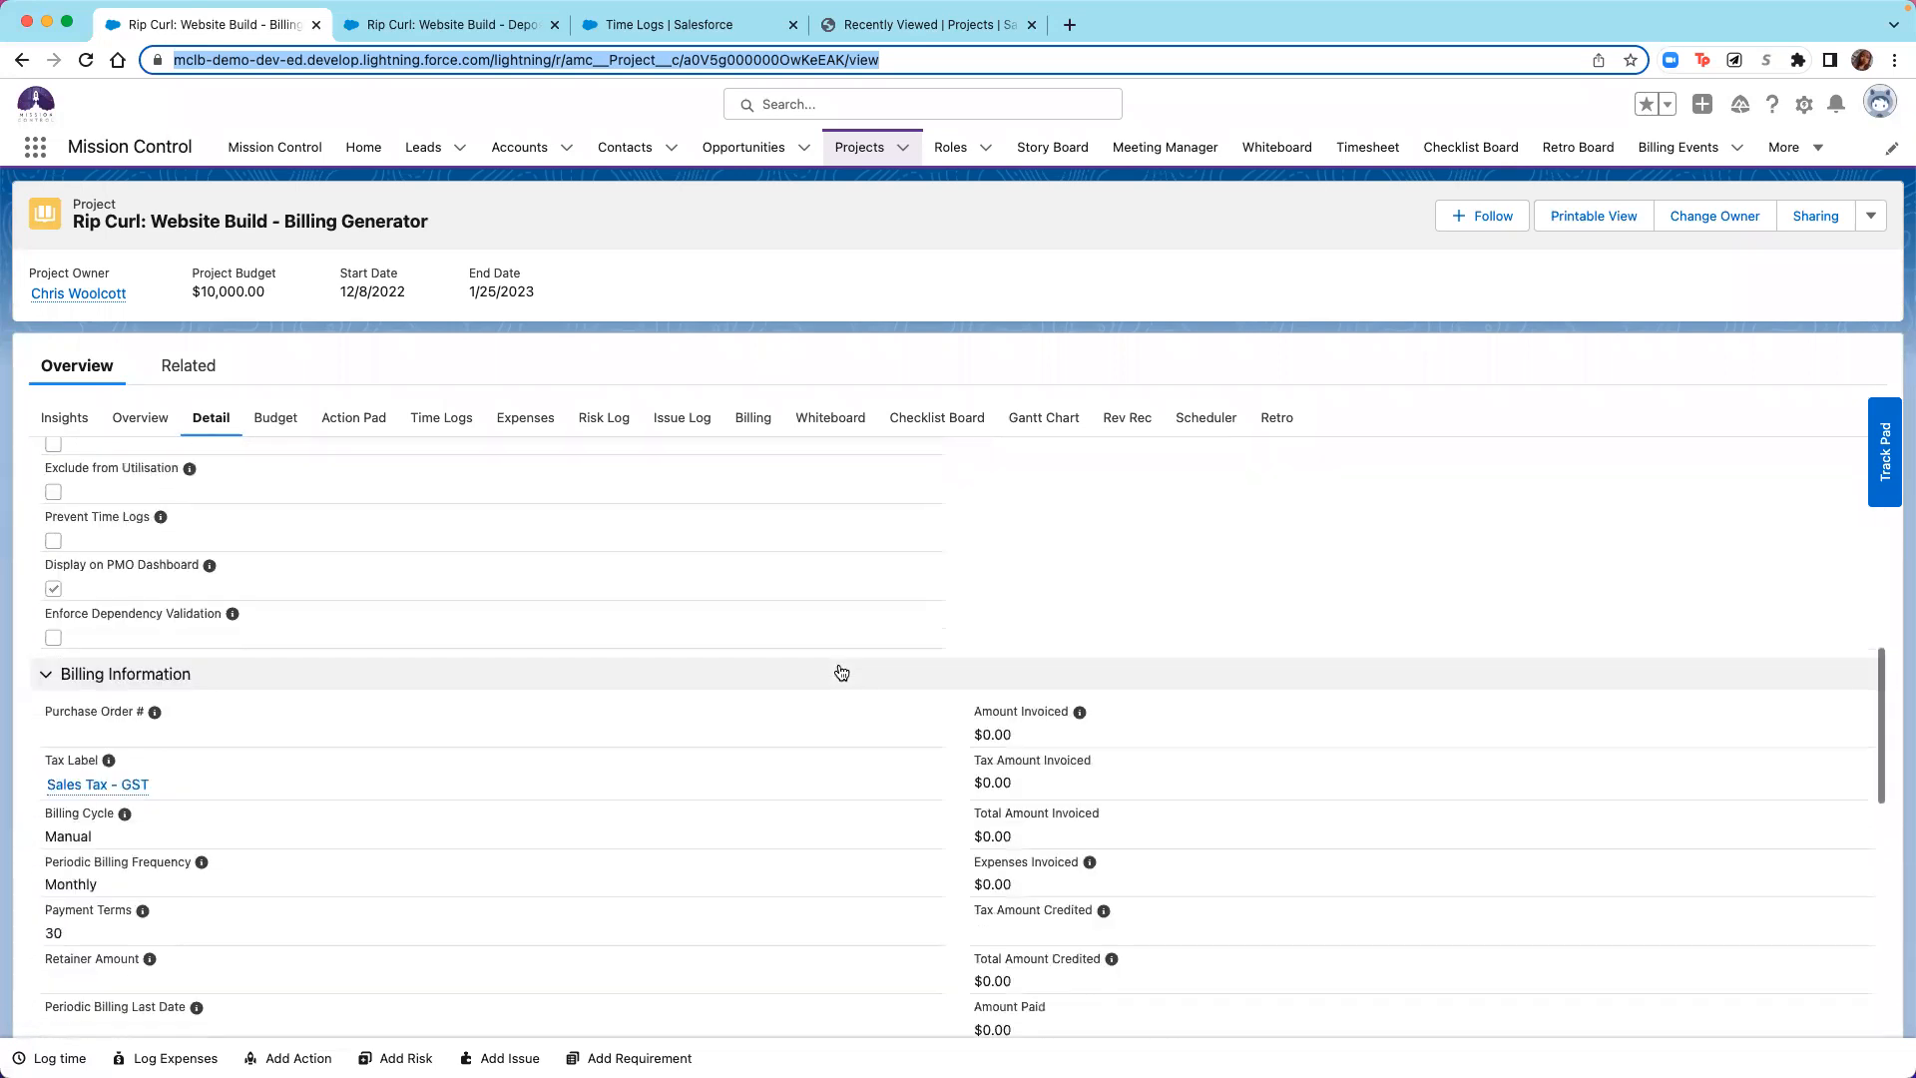
pyautogui.scroll(-1, 218, 742)
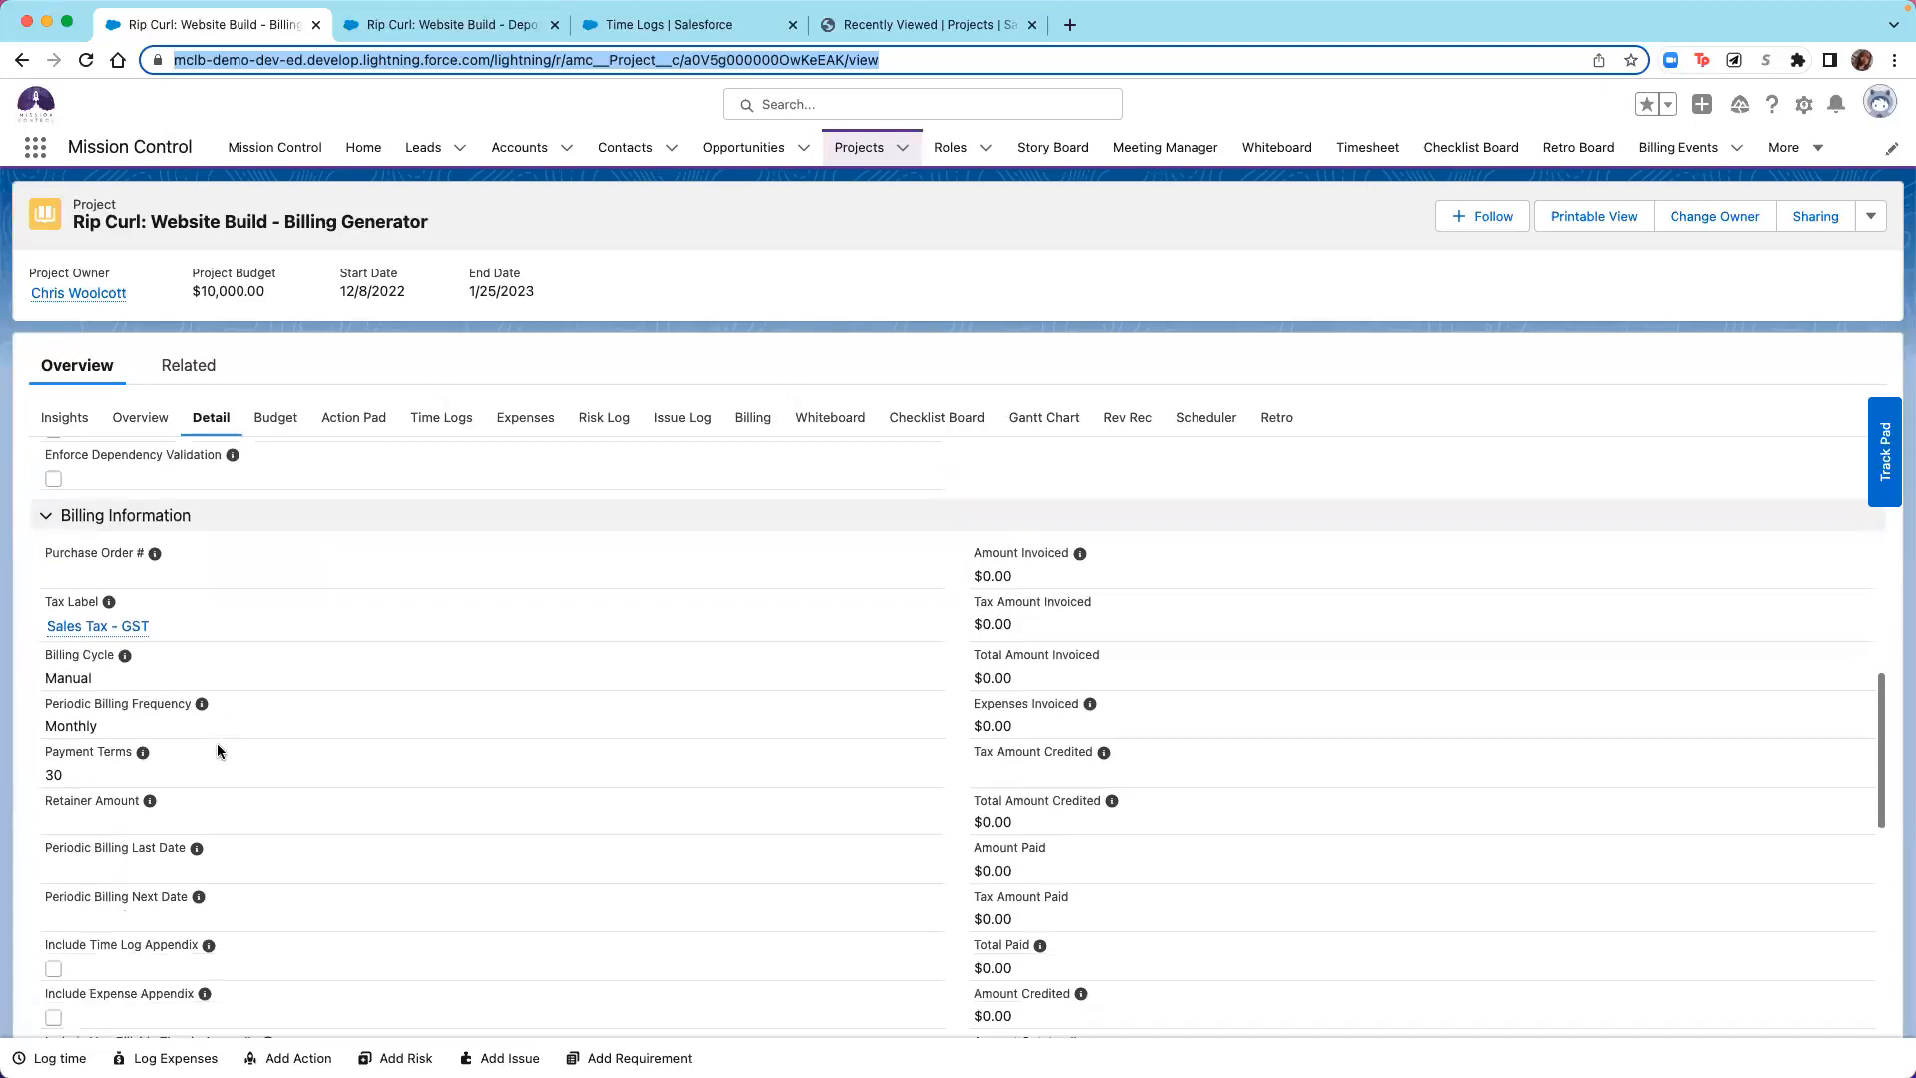
pyautogui.moveTo(124, 644)
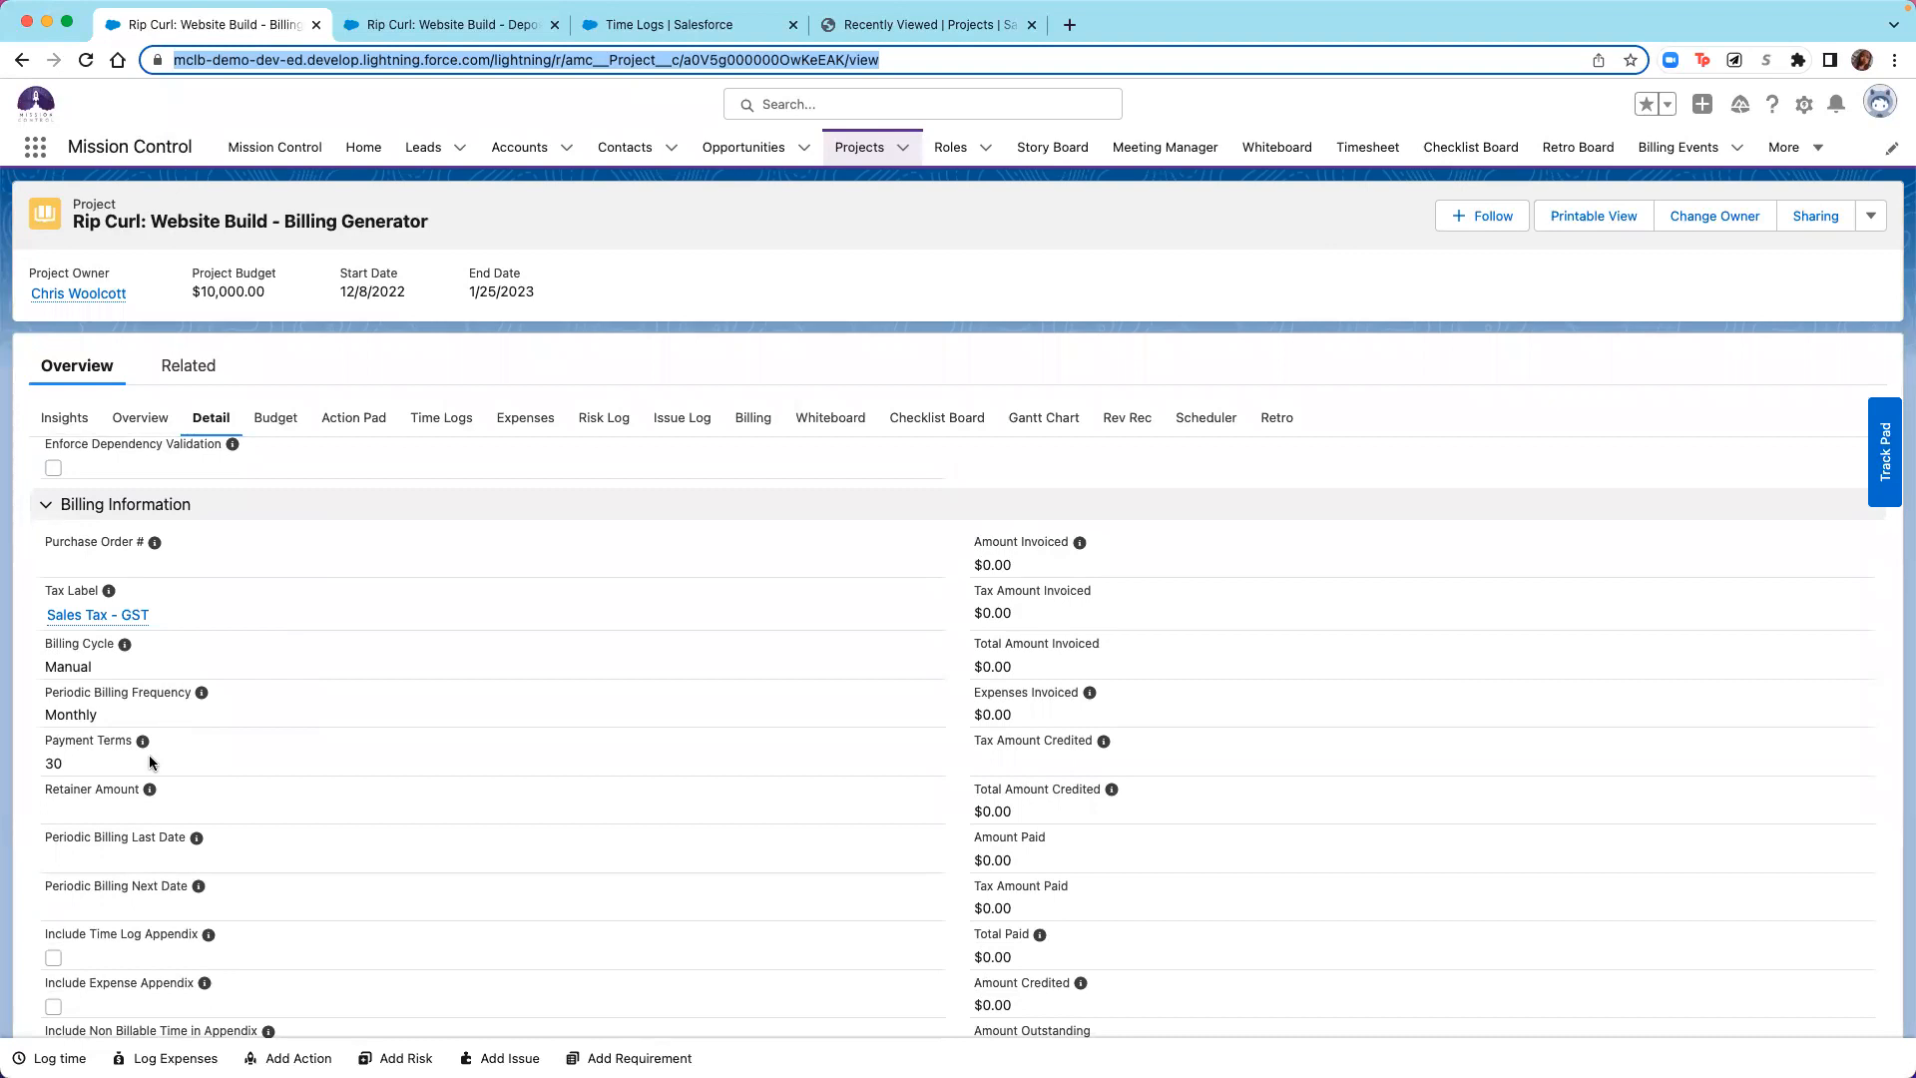
# Open the Billing Generator project's milestones for bulk editing, choose Time & Materials as the Build milestone's billing type, and save the milestones.
pyautogui.click(743, 435)
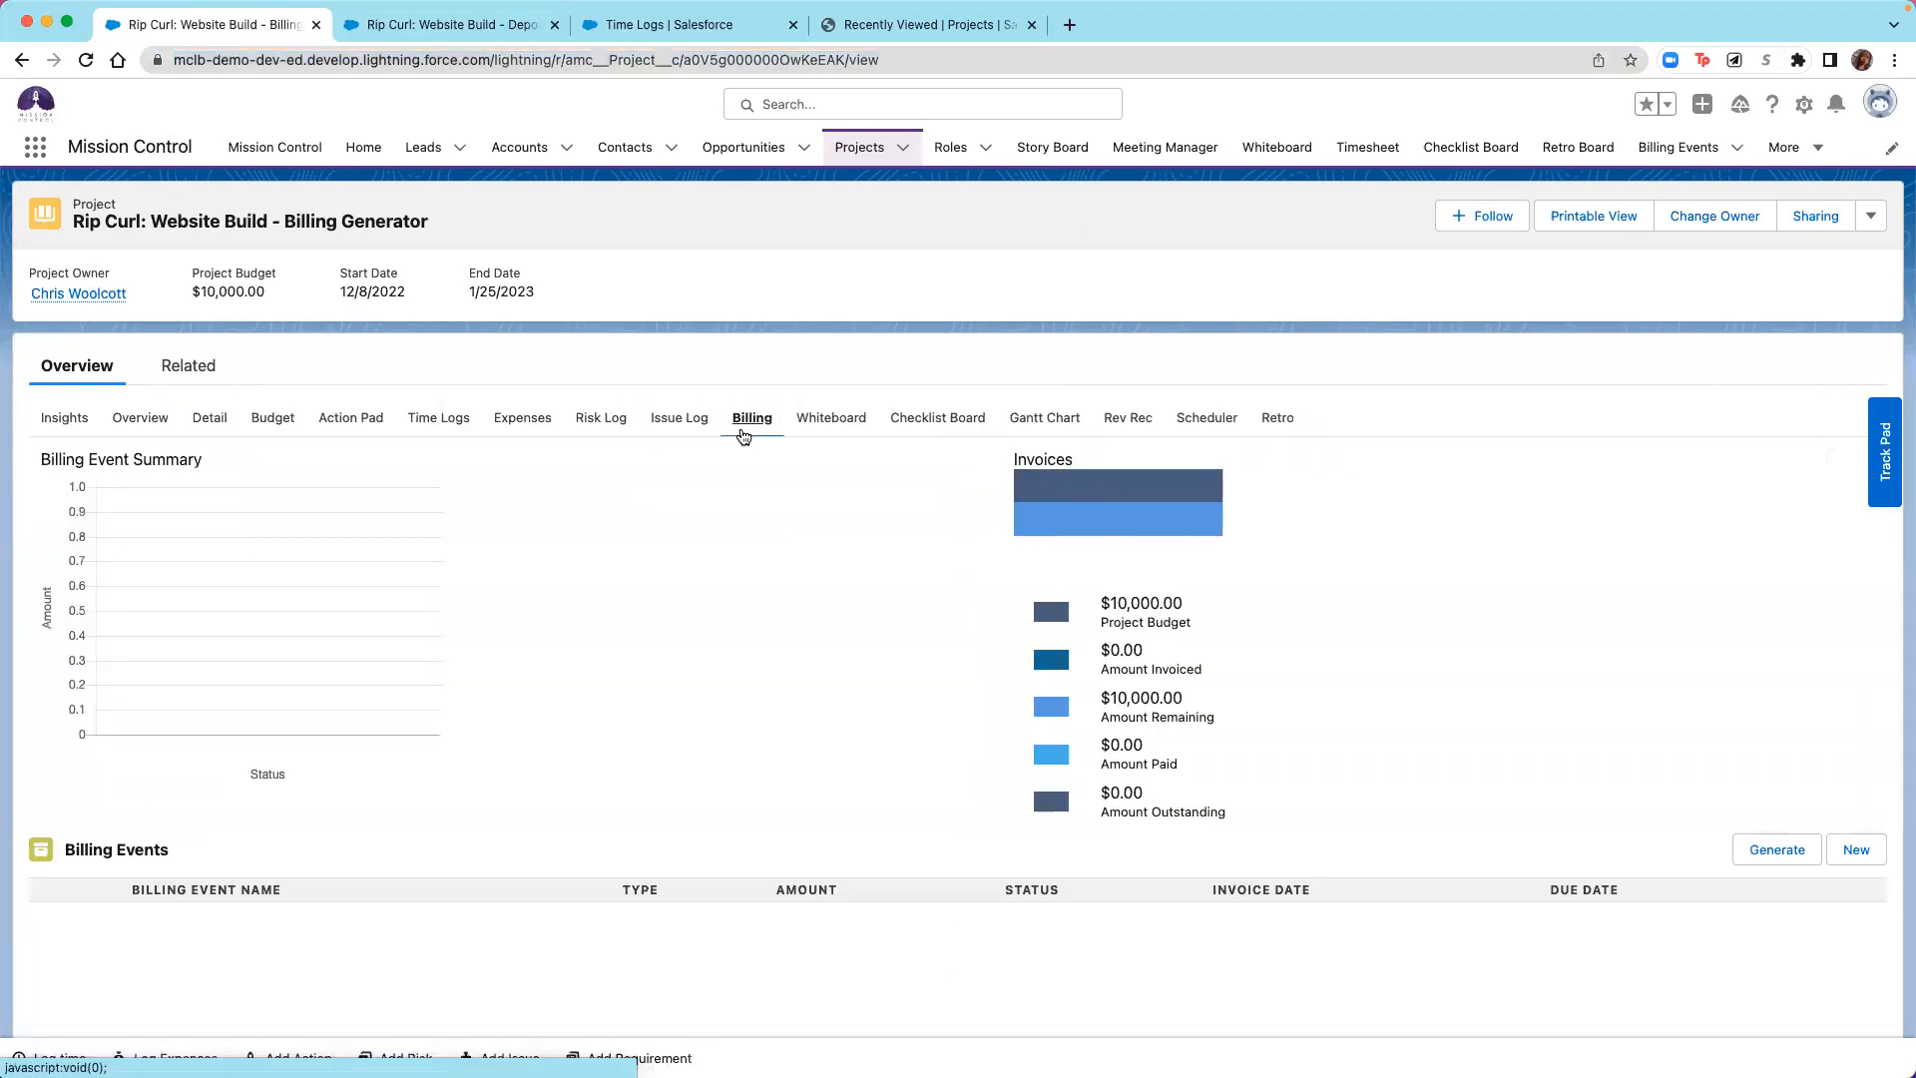
pyautogui.click(1872, 217)
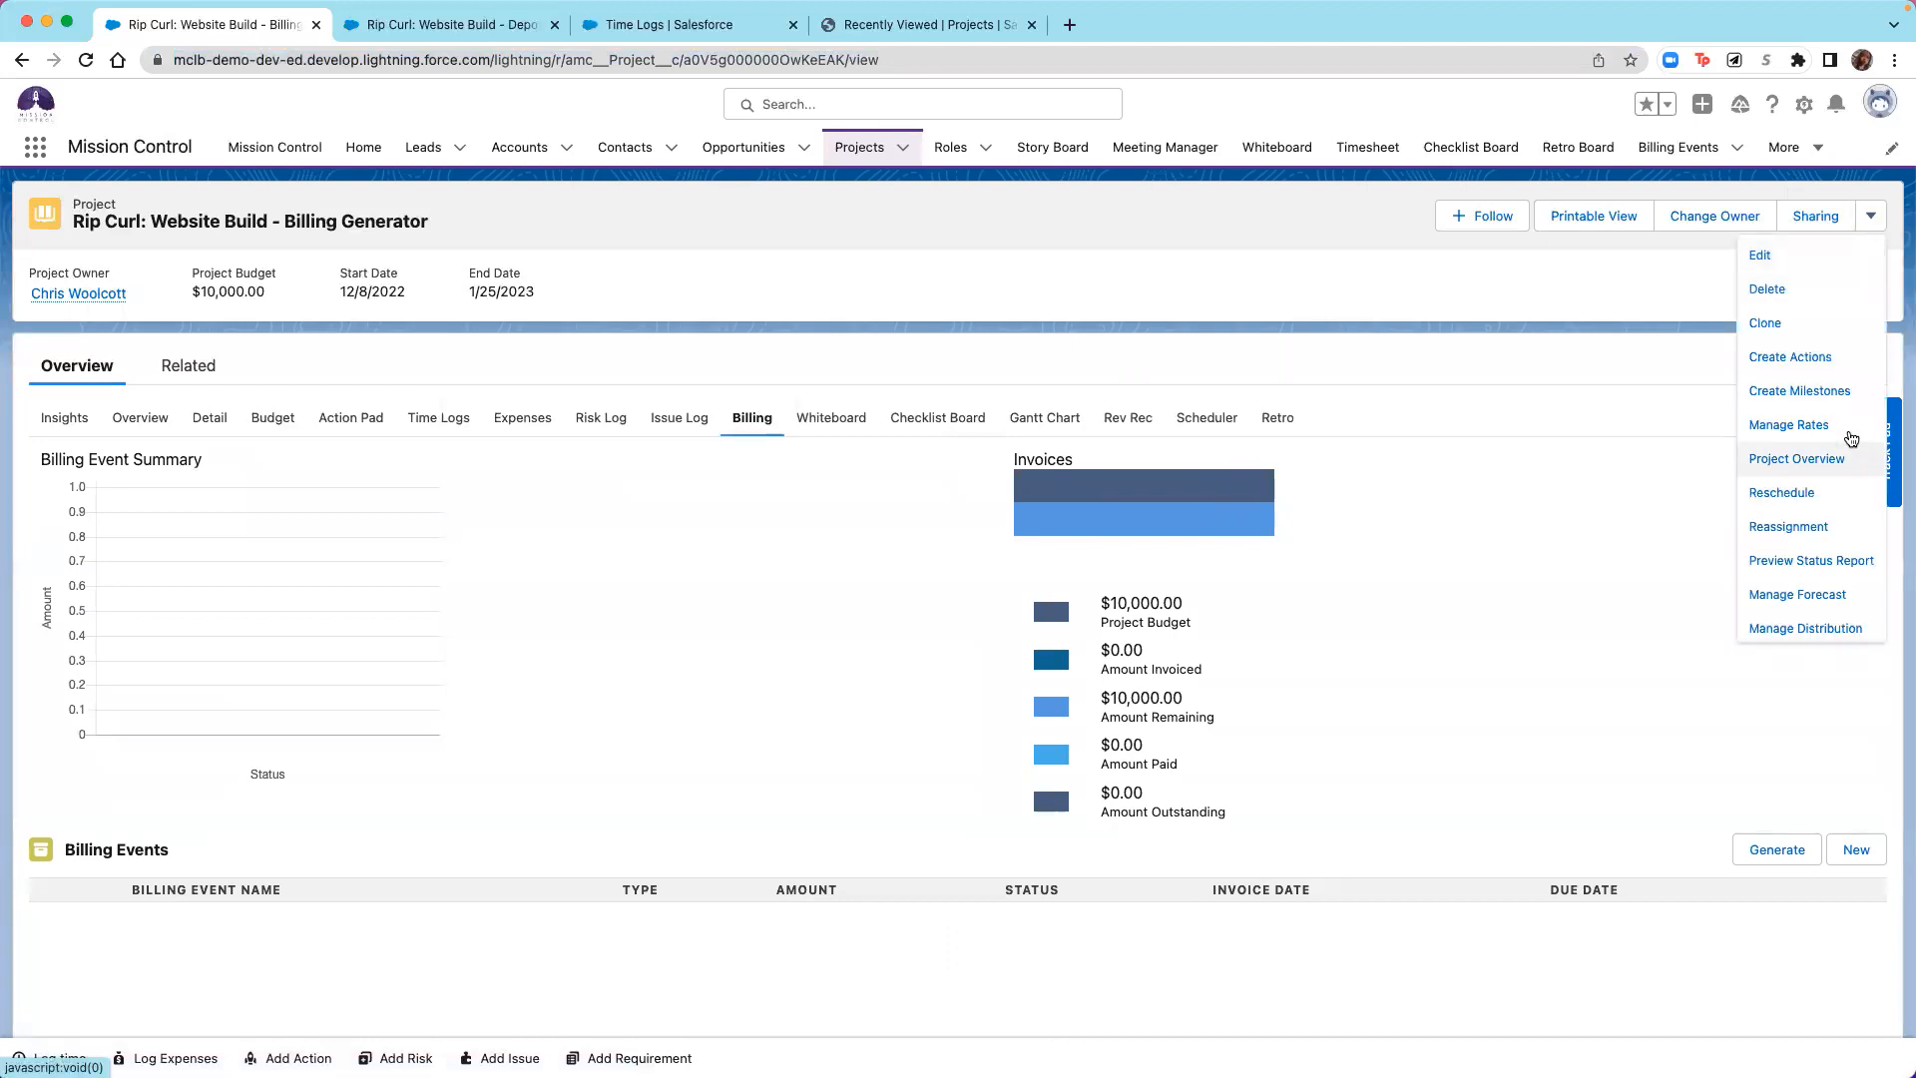
pyautogui.click(1834, 393)
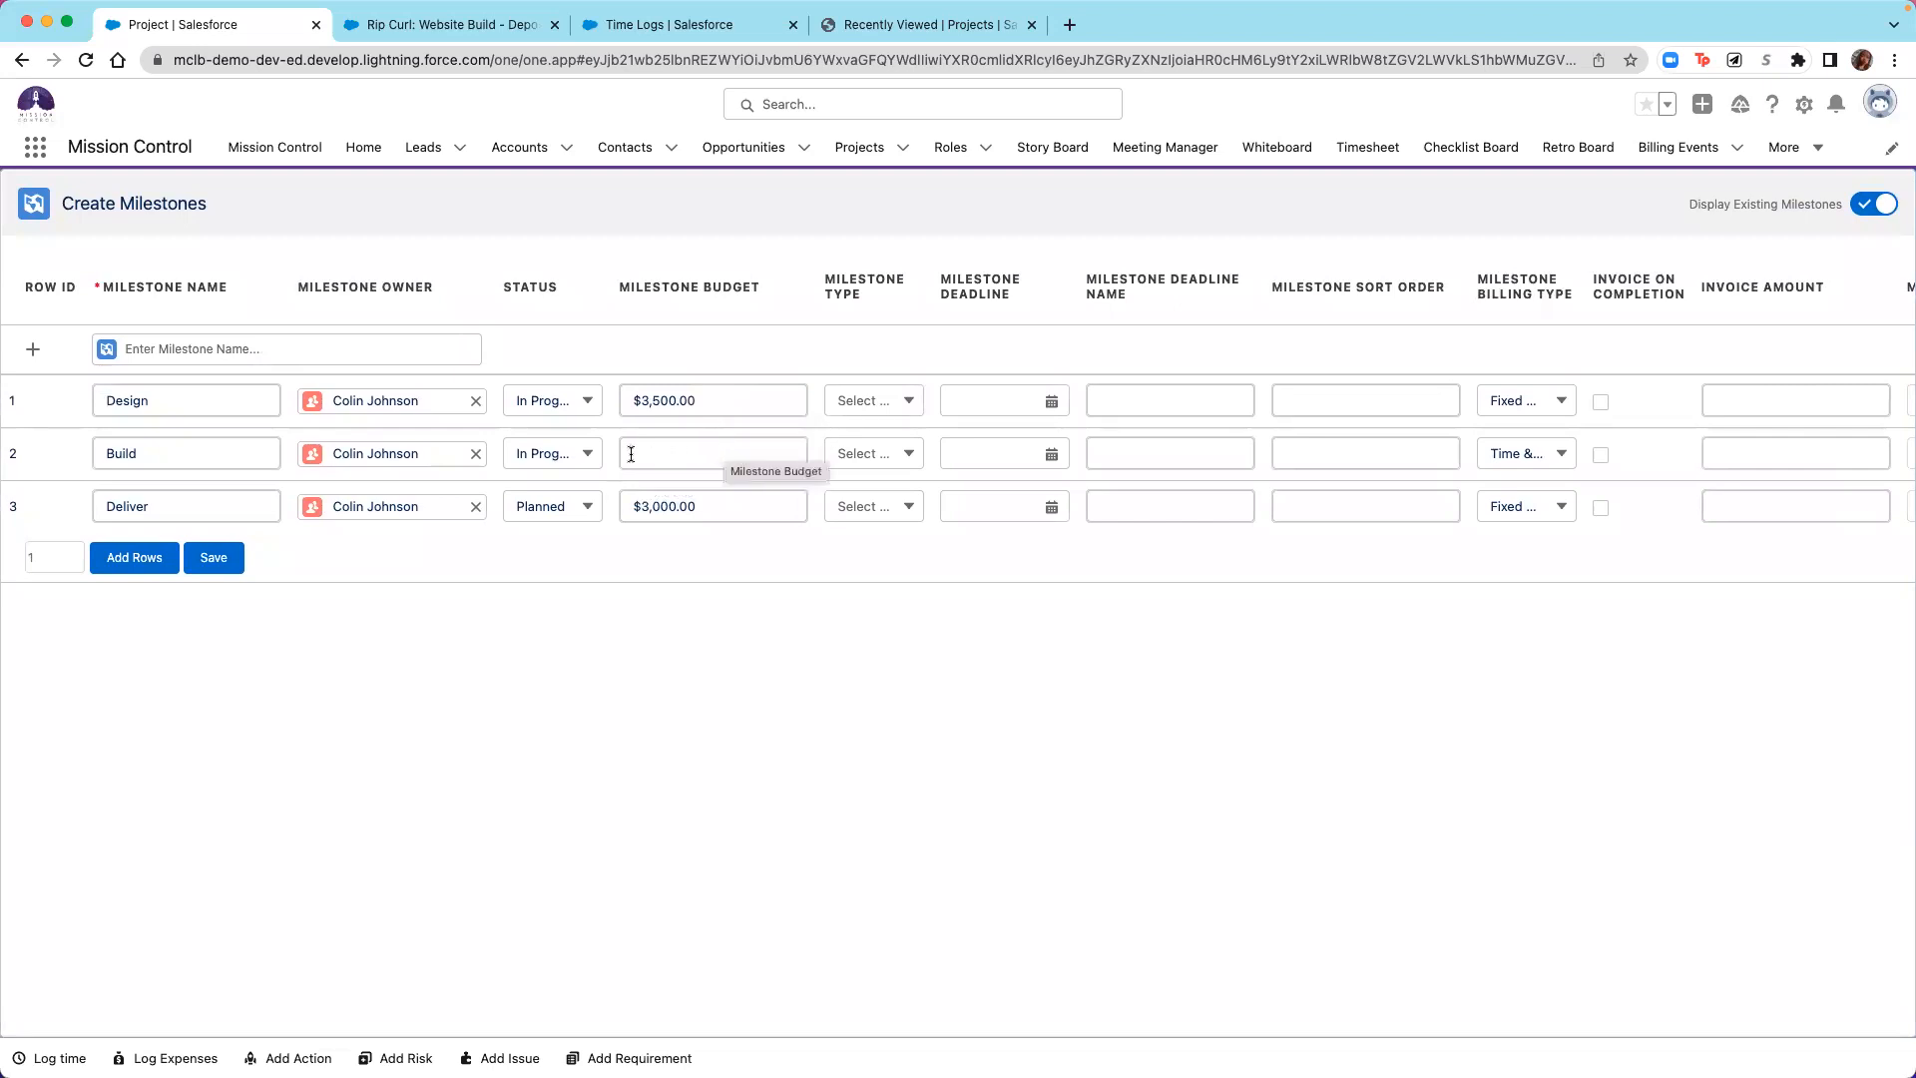
pyautogui.click(1518, 465)
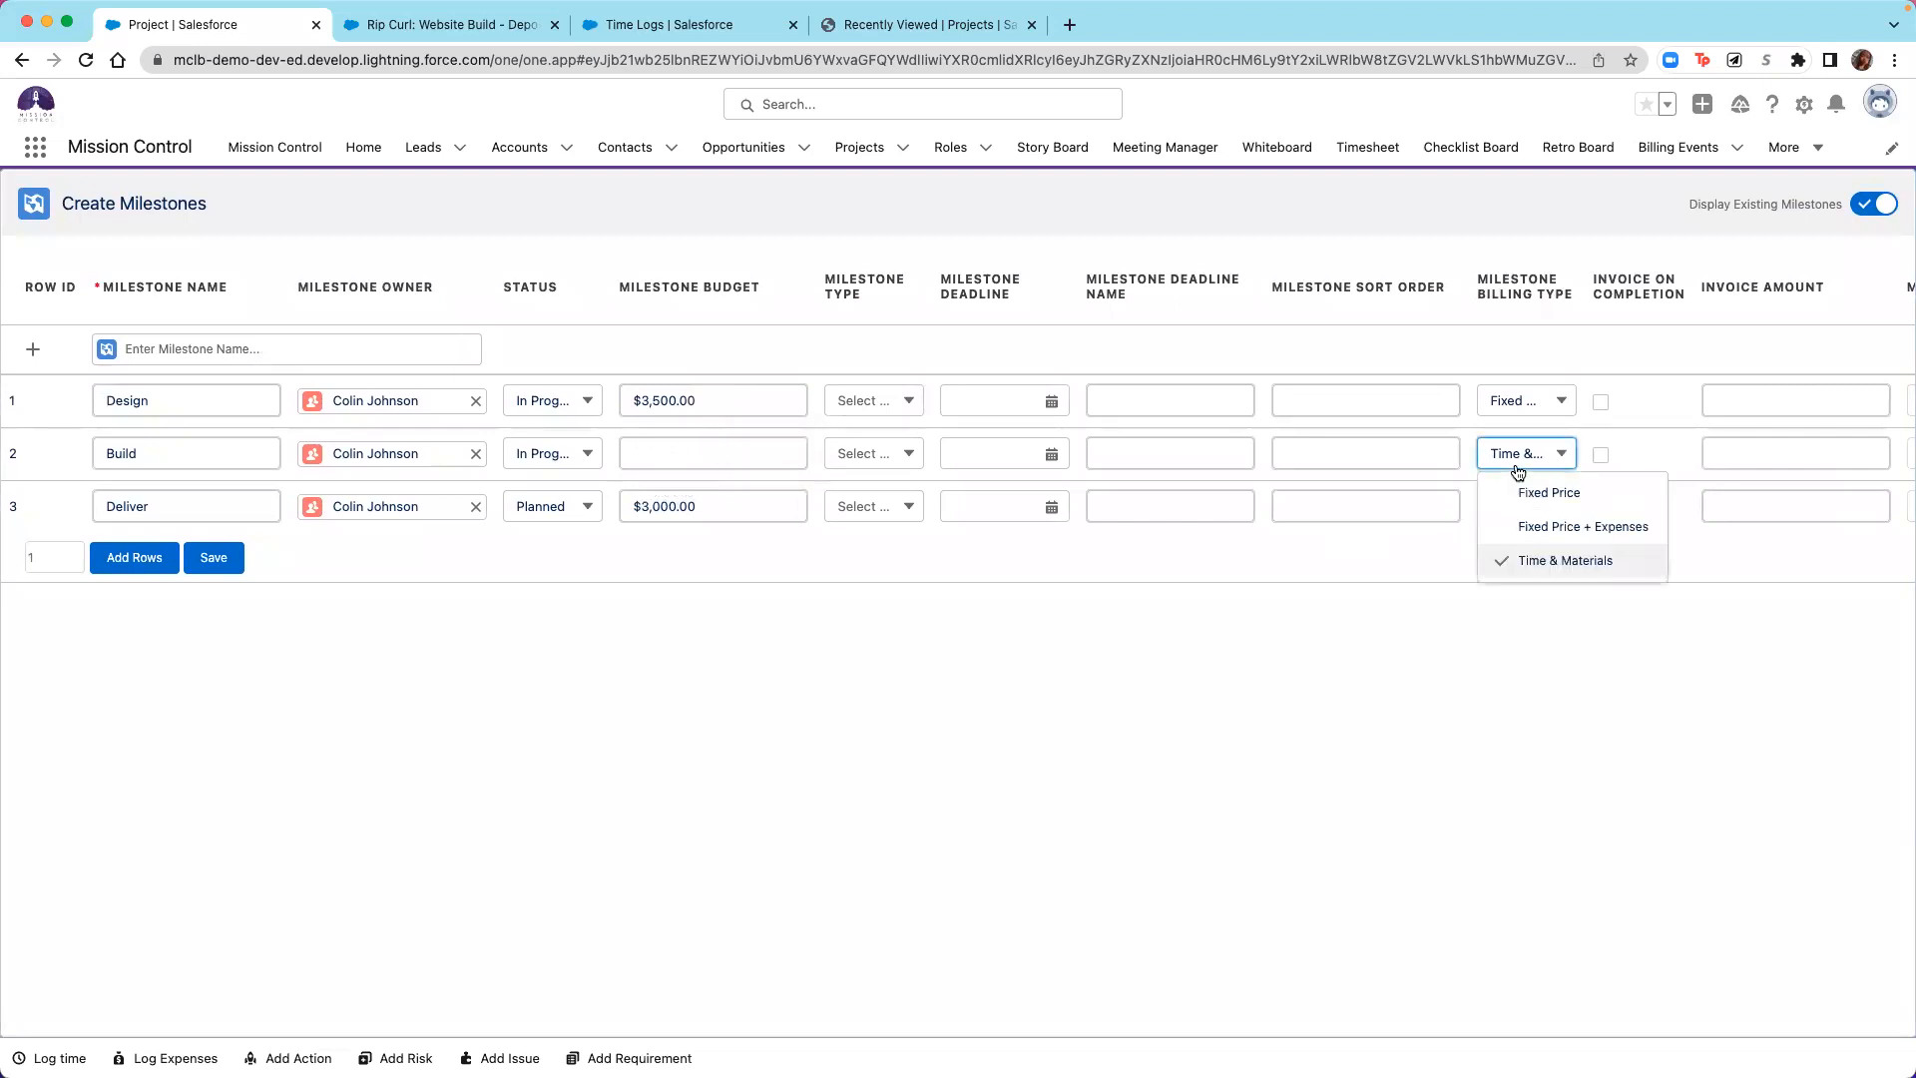
pyautogui.click(1562, 564)
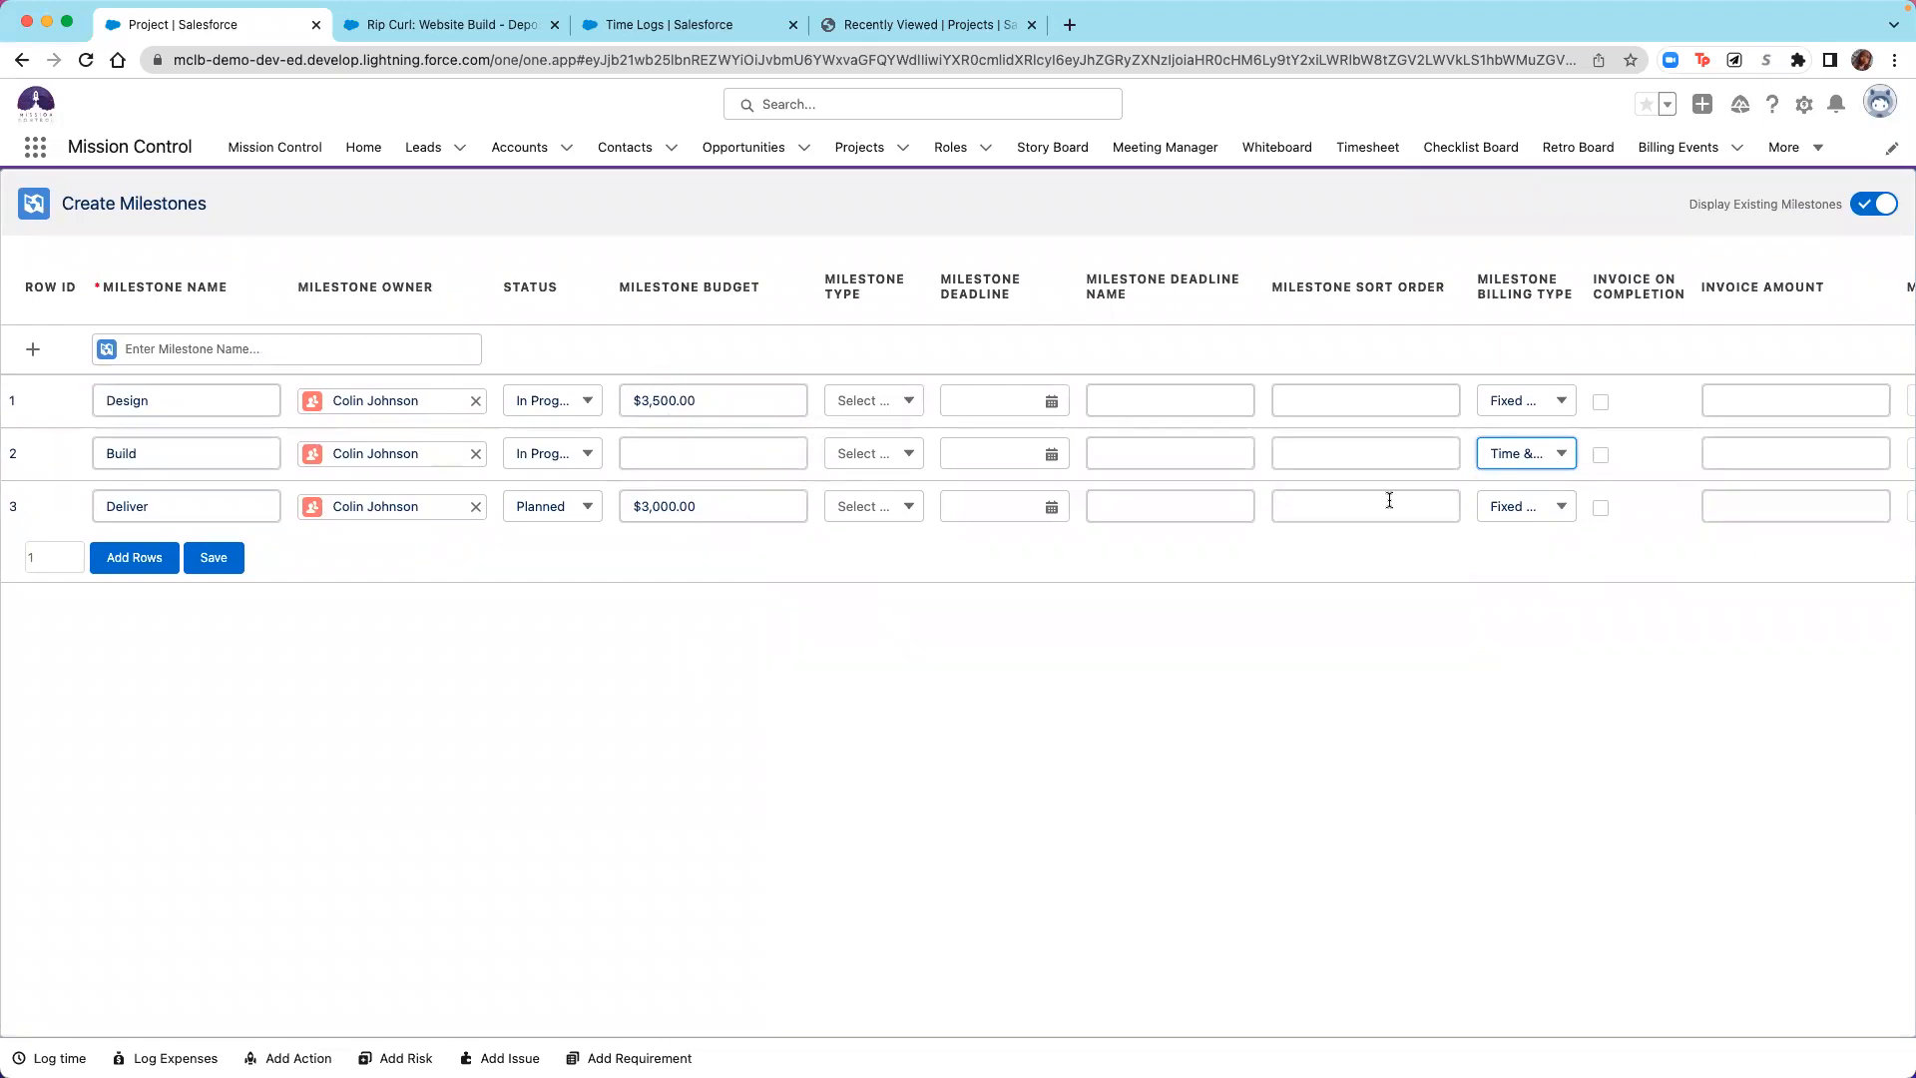
pyautogui.hscroll(5, 1390, 499)
pyautogui.hscroll(1, 1390, 499)
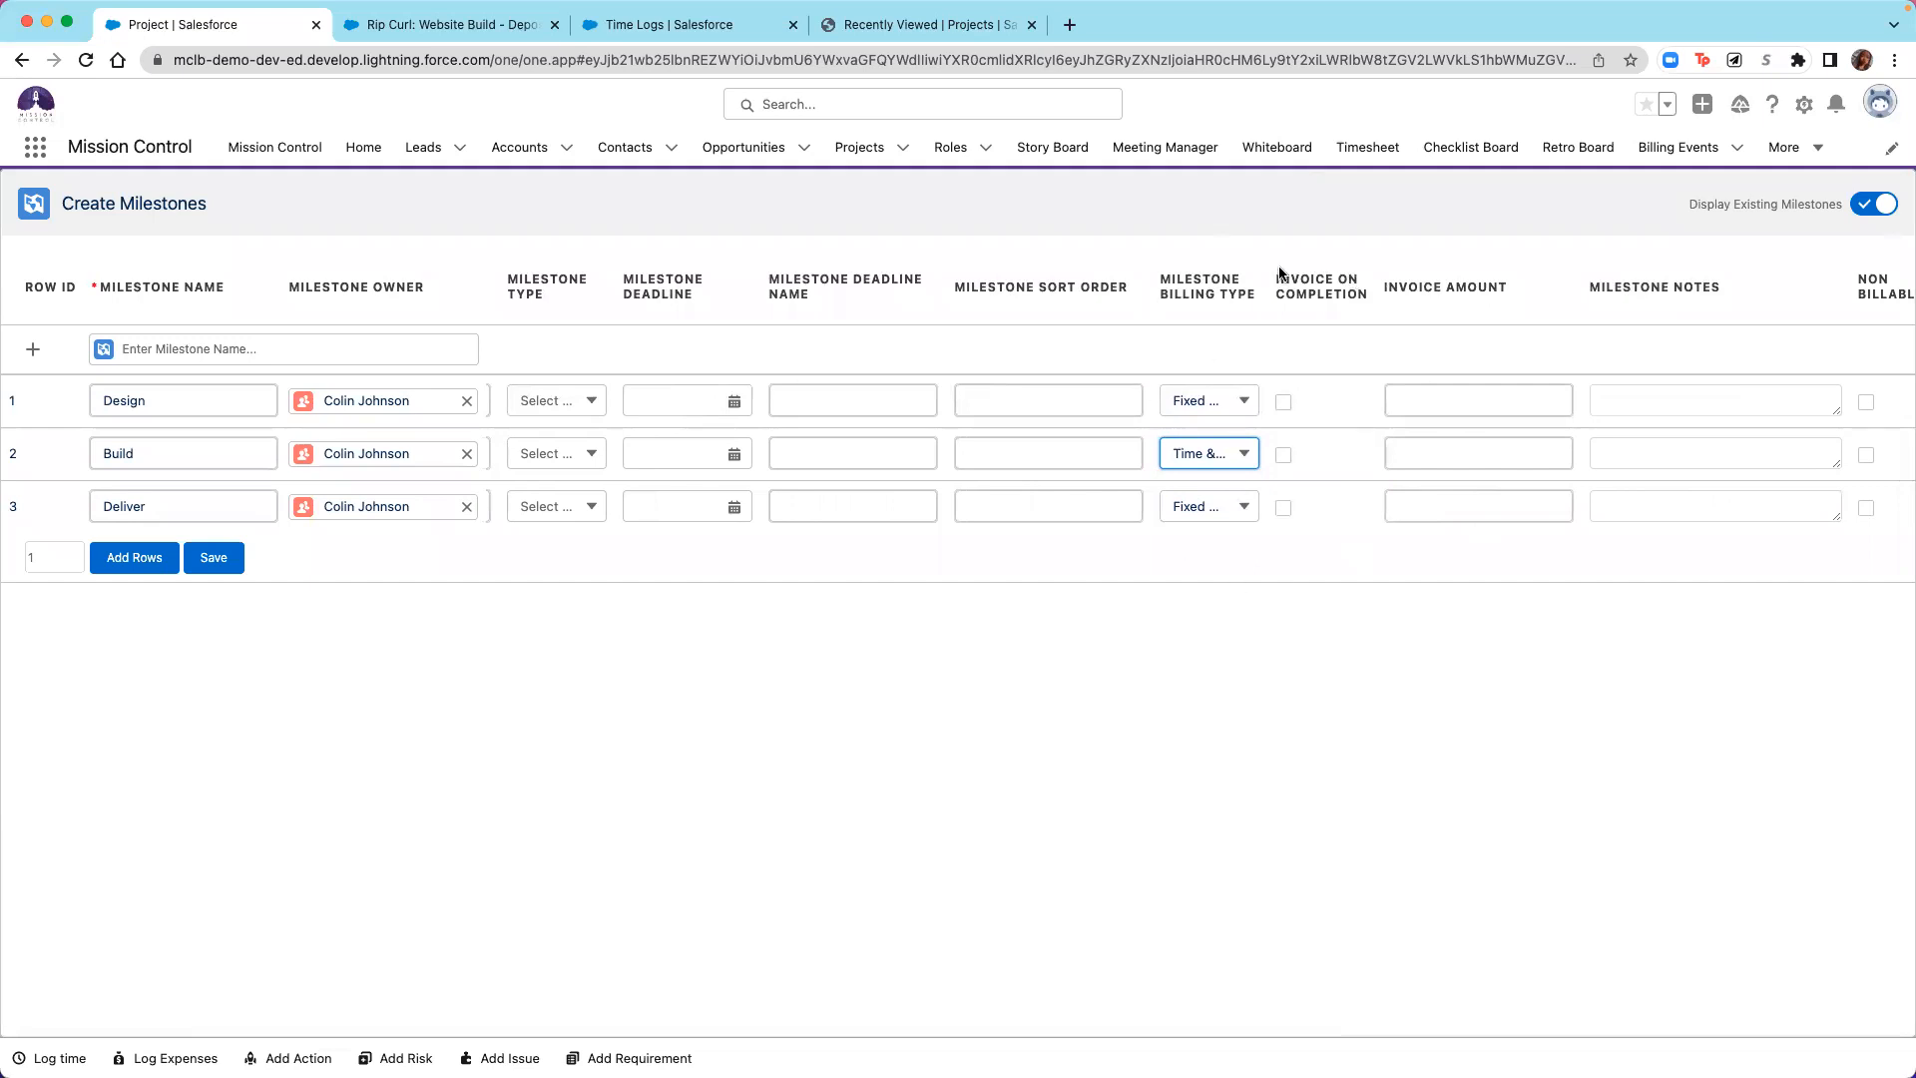
pyautogui.click(208, 563)
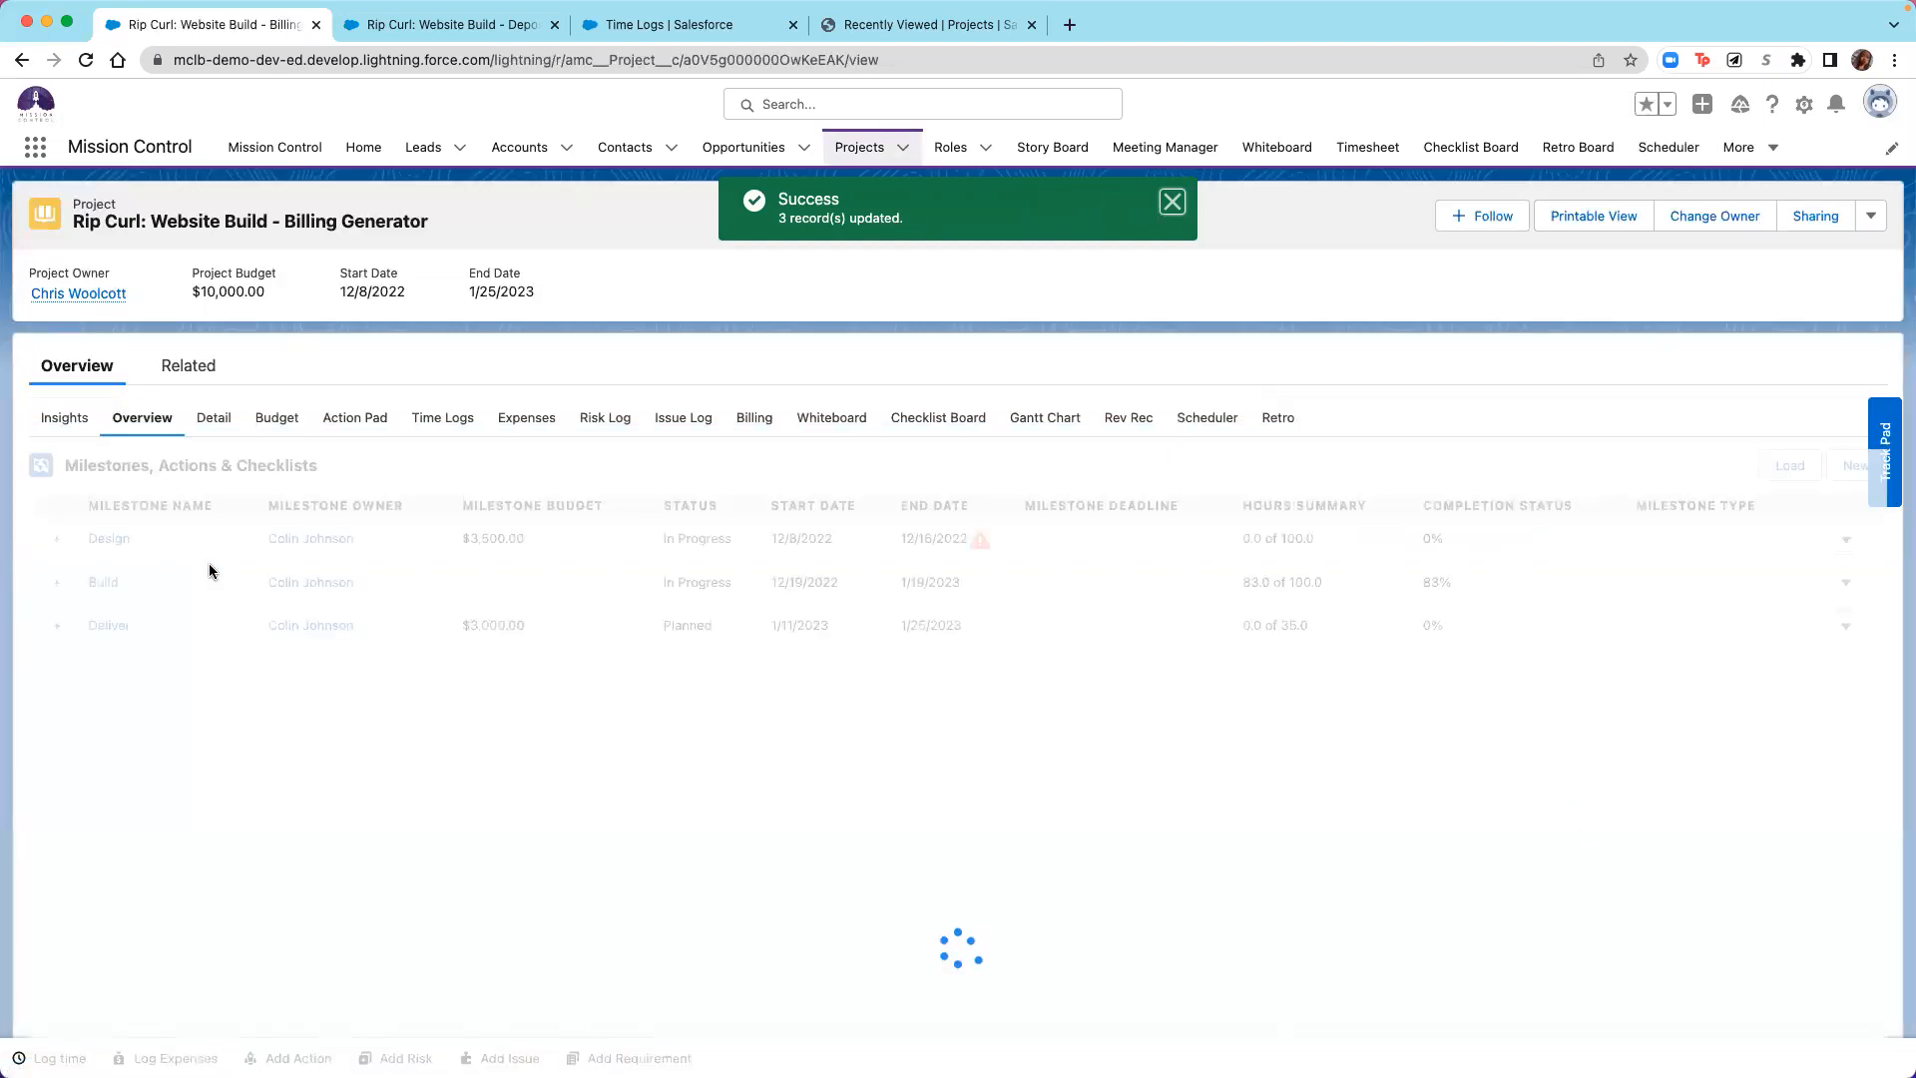
# Start the Billing Event Generator from the project's billing summary and enter the name "12/14/22 Rip Curl Initial Payment", type Invoice and status Draft.
pyautogui.click(755, 417)
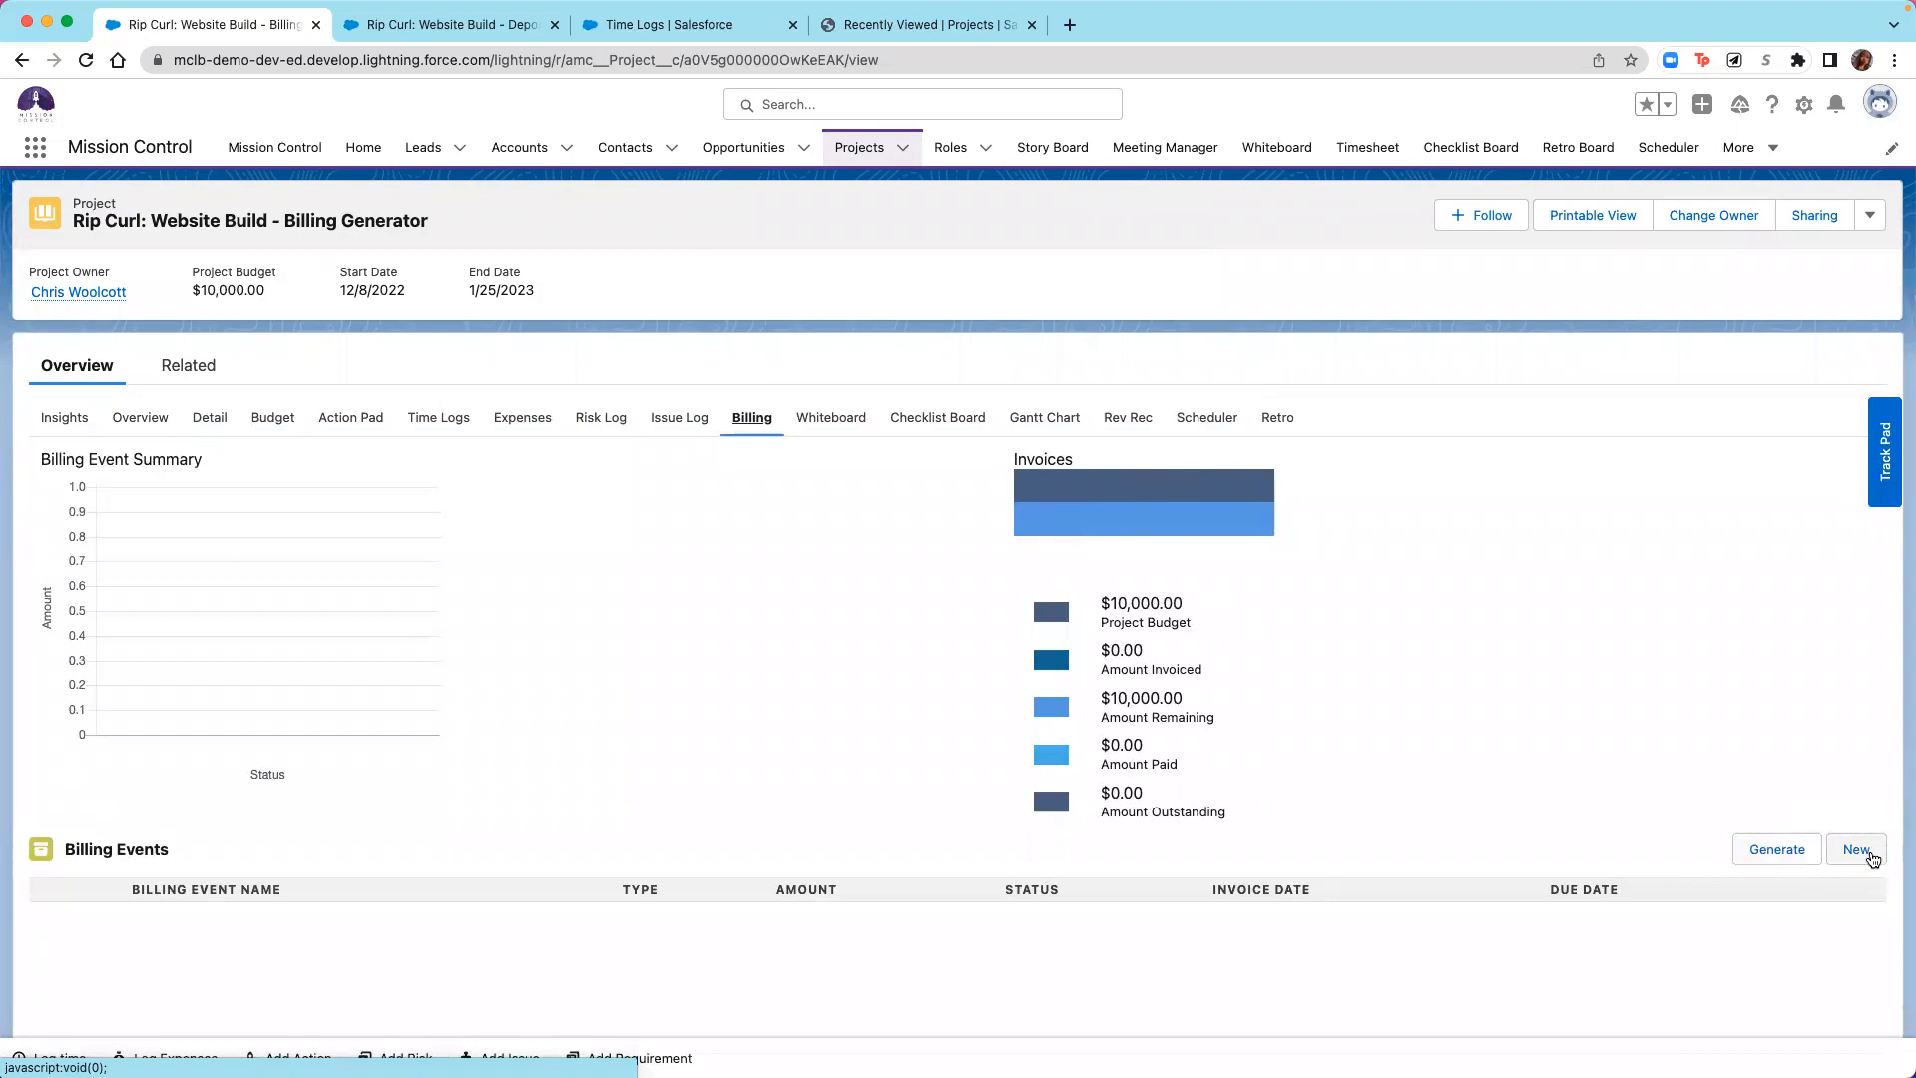
pyautogui.click(1760, 860)
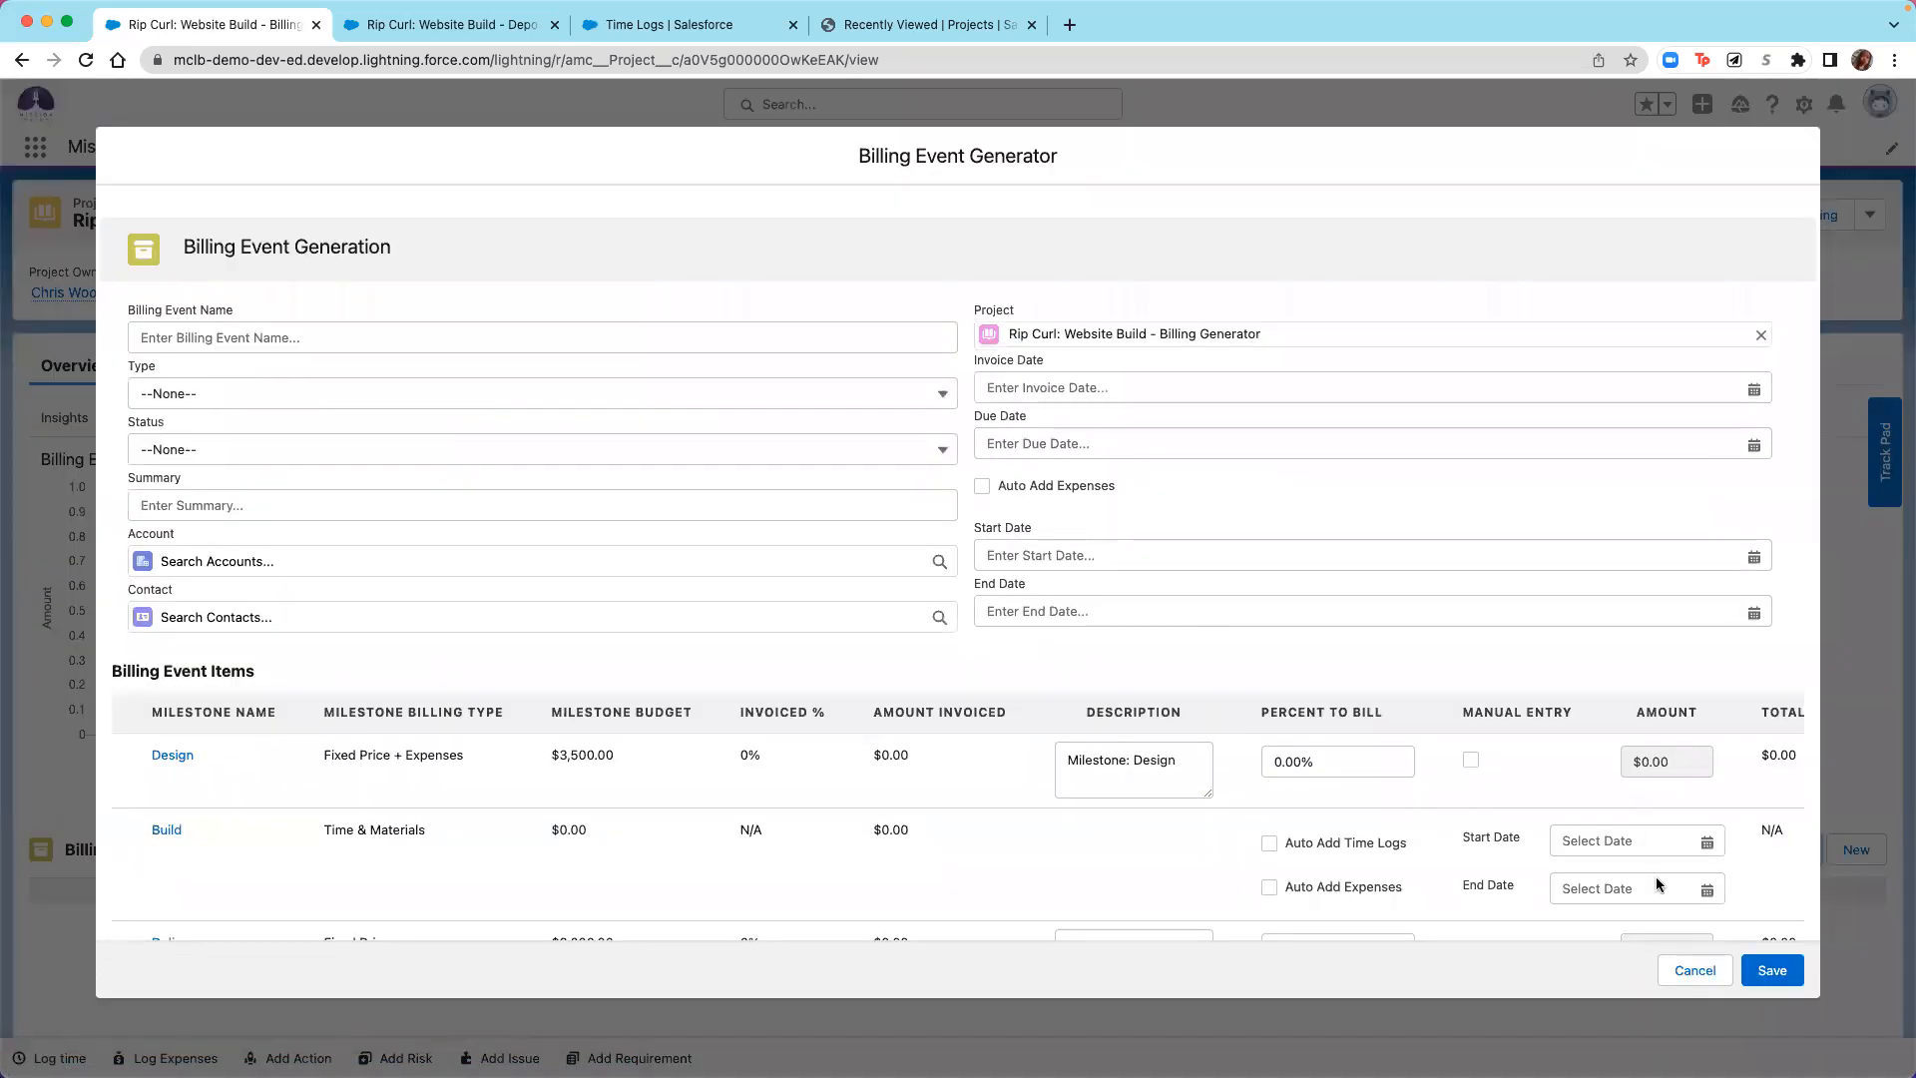
pyautogui.click(551, 329)
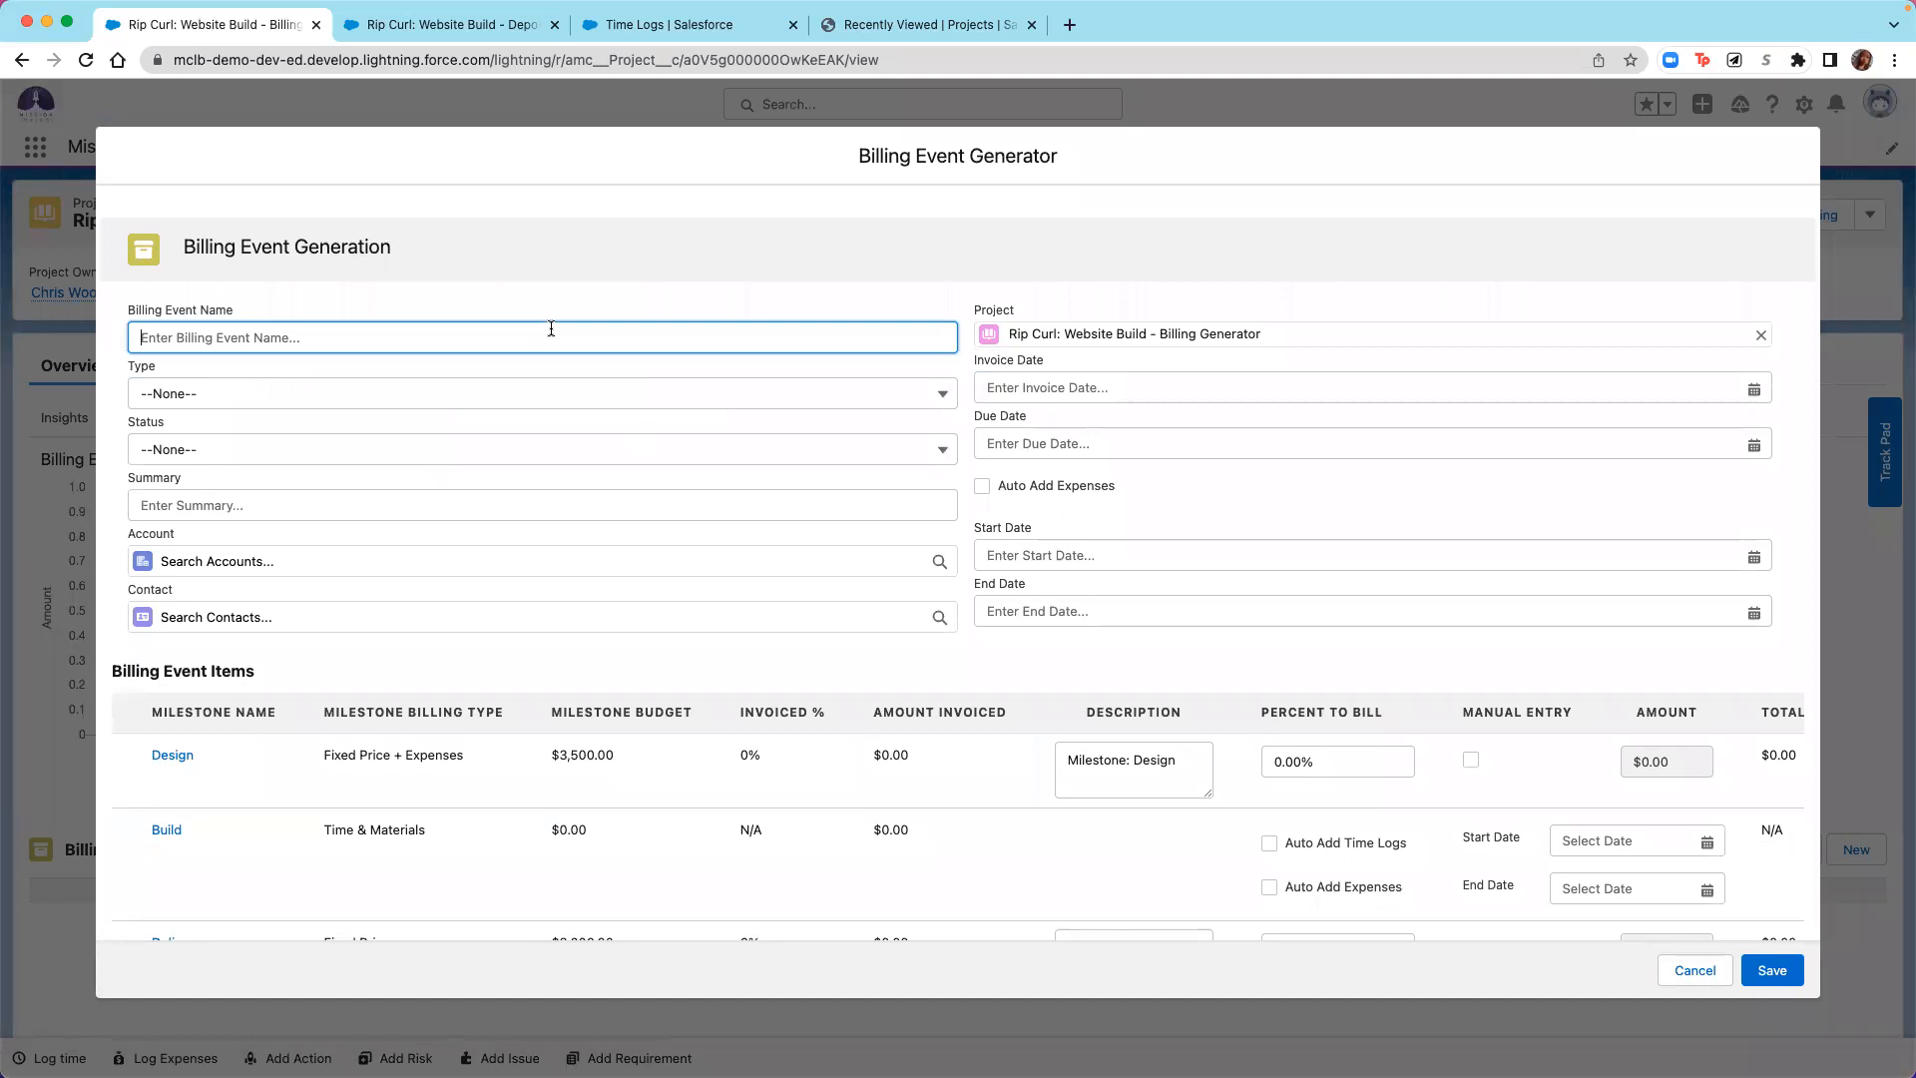
pyautogui.write('12/14/22 Rip Curl Initial Payment')
pyautogui.click(550, 389)
pyautogui.click(568, 469)
pyautogui.click(611, 451)
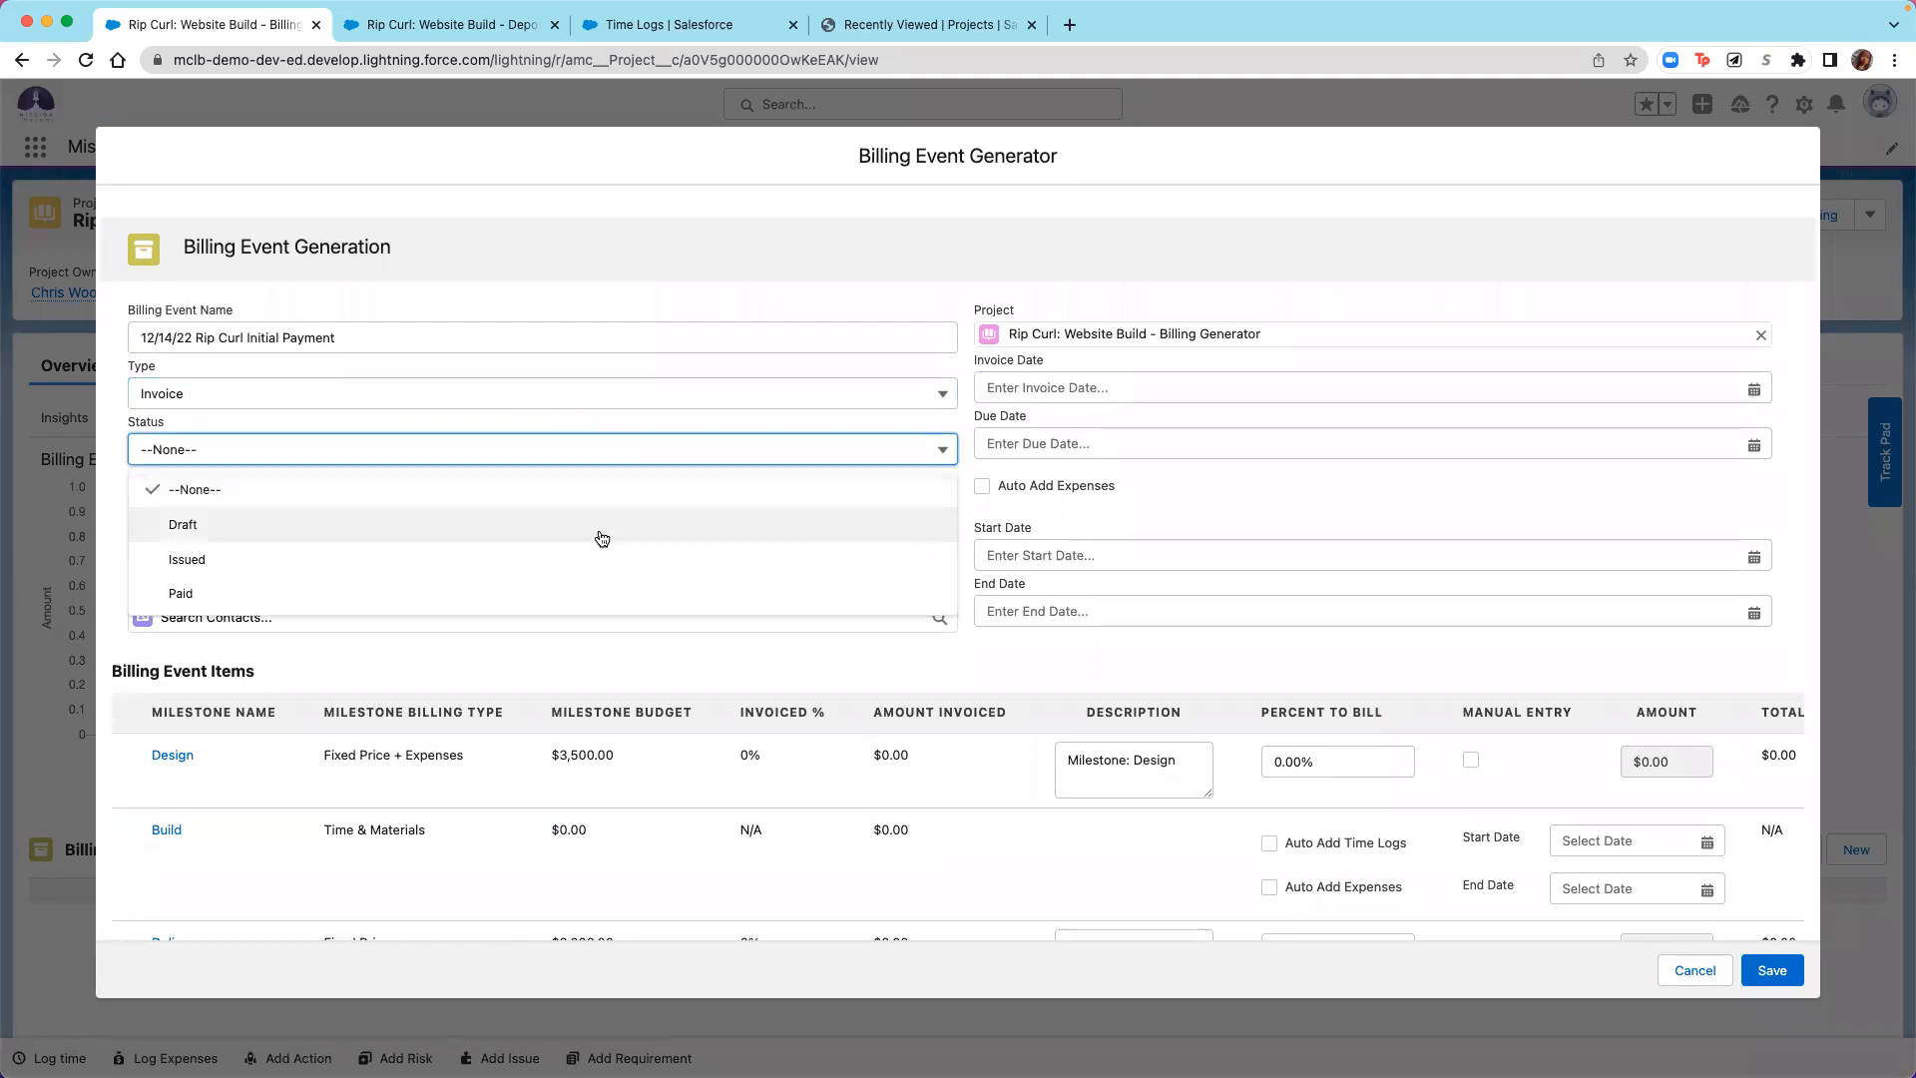
pyautogui.click(602, 538)
# Enter "Initial Payment" as the billing event's summary.
pyautogui.click(907, 512)
pyautogui.write('Initial Pay')
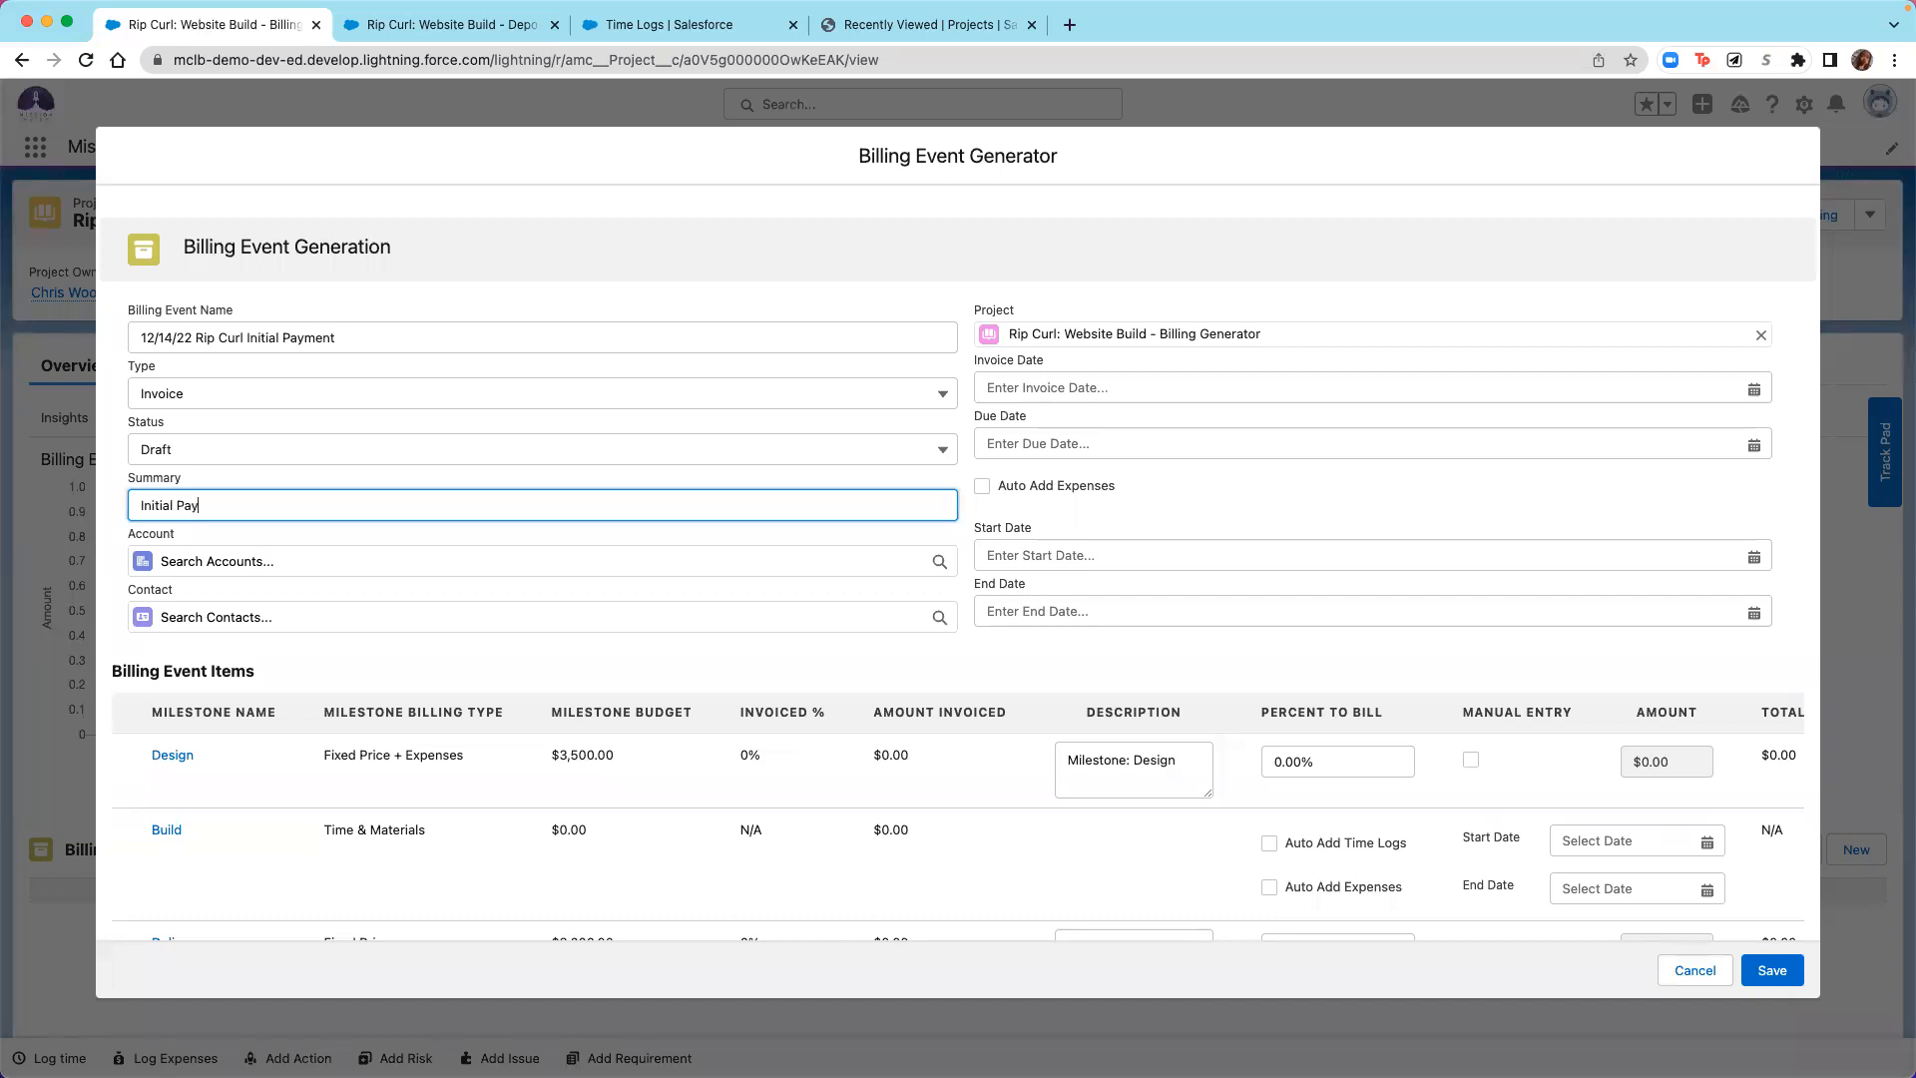
pyautogui.write('menet')
pyautogui.press('BackSpace')
pyautogui.press('BackSpace')
pyautogui.write('t')
# Set the invoice date to Dec 14, 2022 and the due date to Dec 28, 2022, and enable Auto Add Expenses for the billing event.
pyautogui.click(1748, 386)
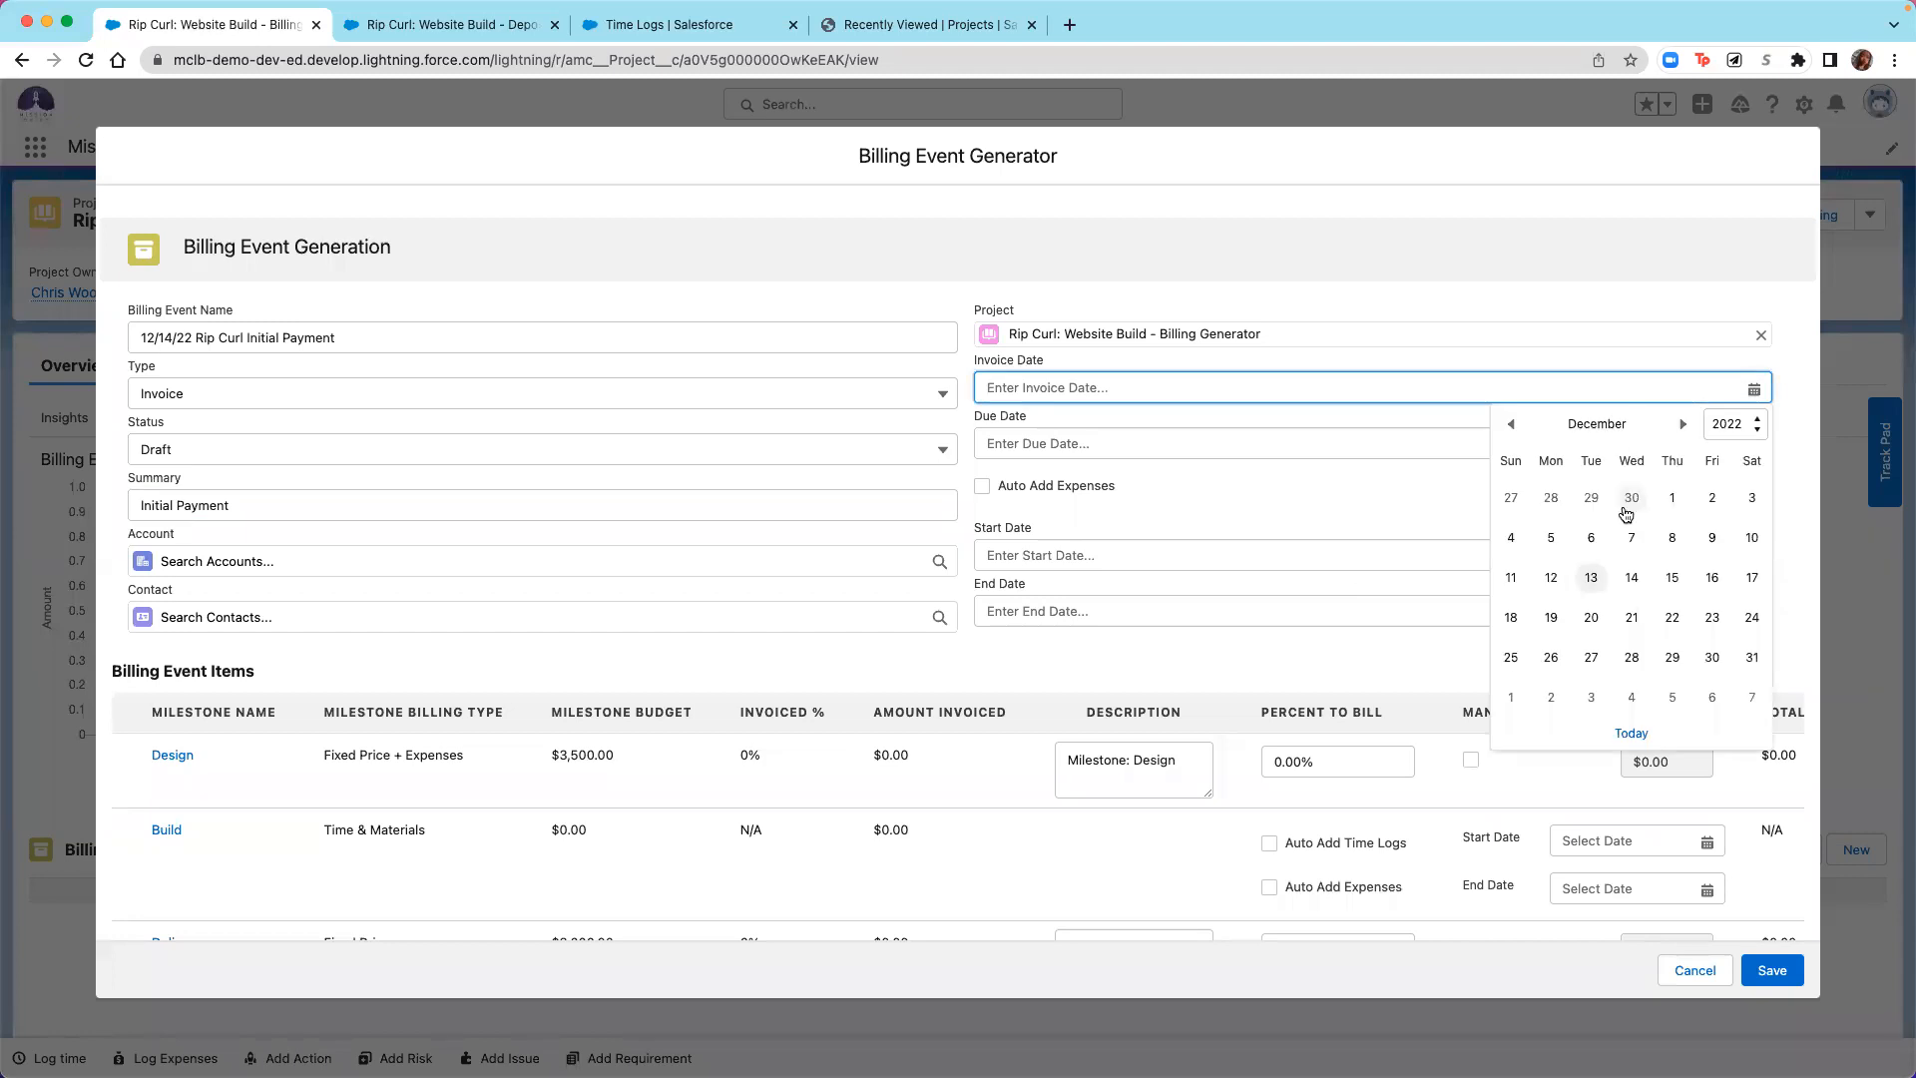
pyautogui.click(1593, 579)
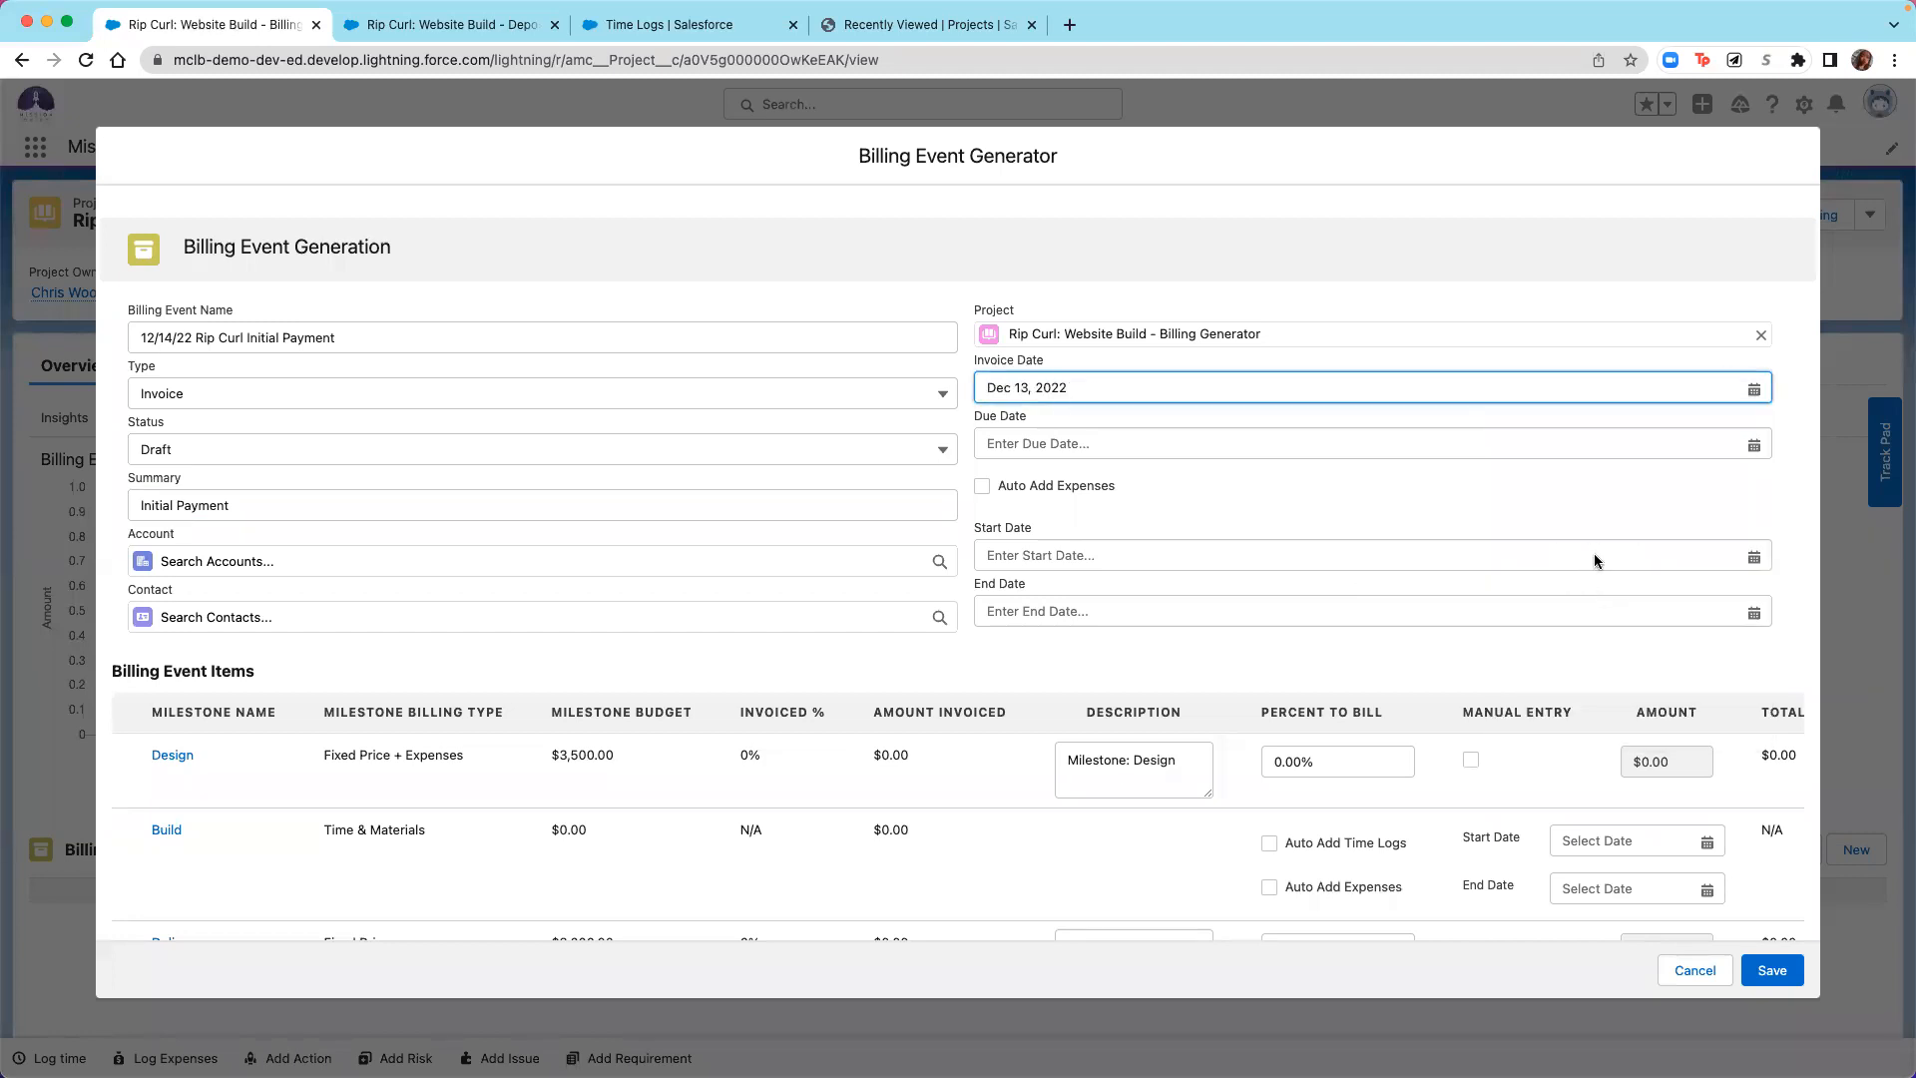
pyautogui.click(1754, 388)
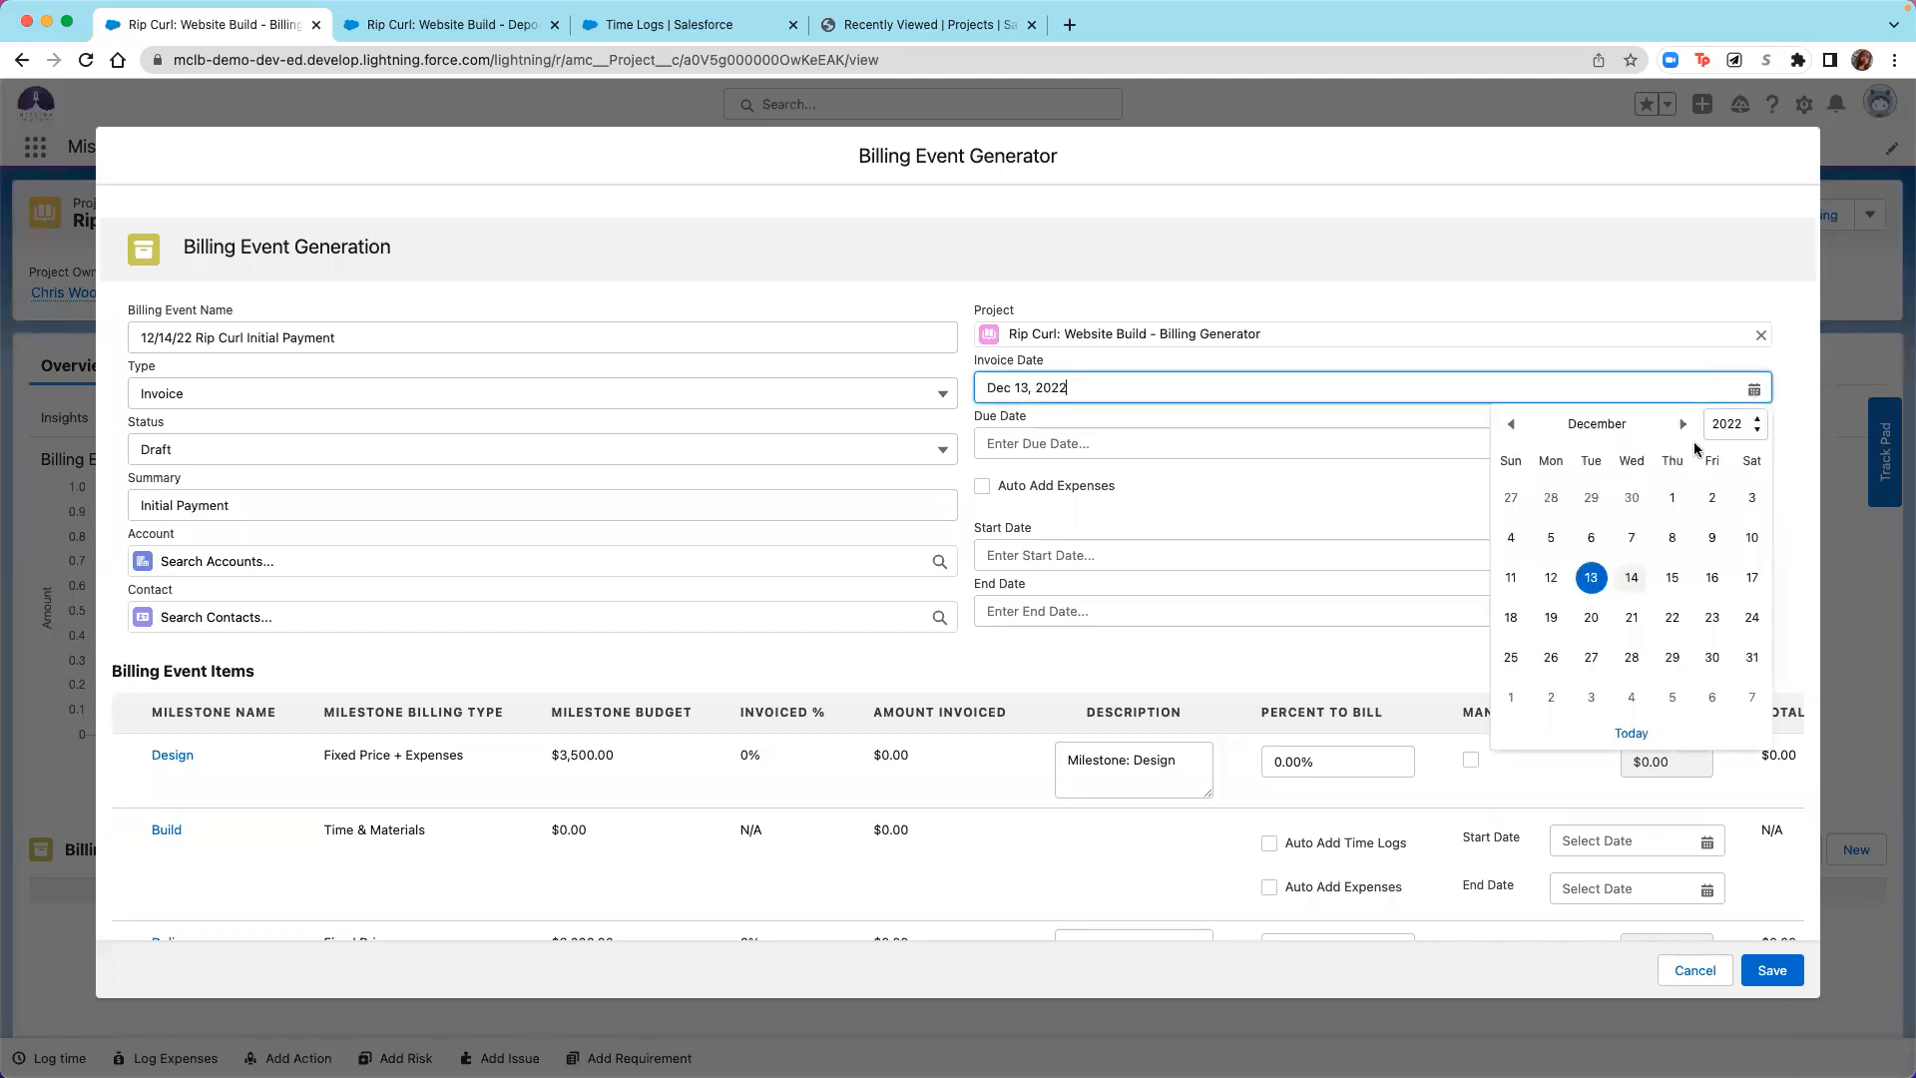
pyautogui.click(1634, 569)
pyautogui.click(1754, 443)
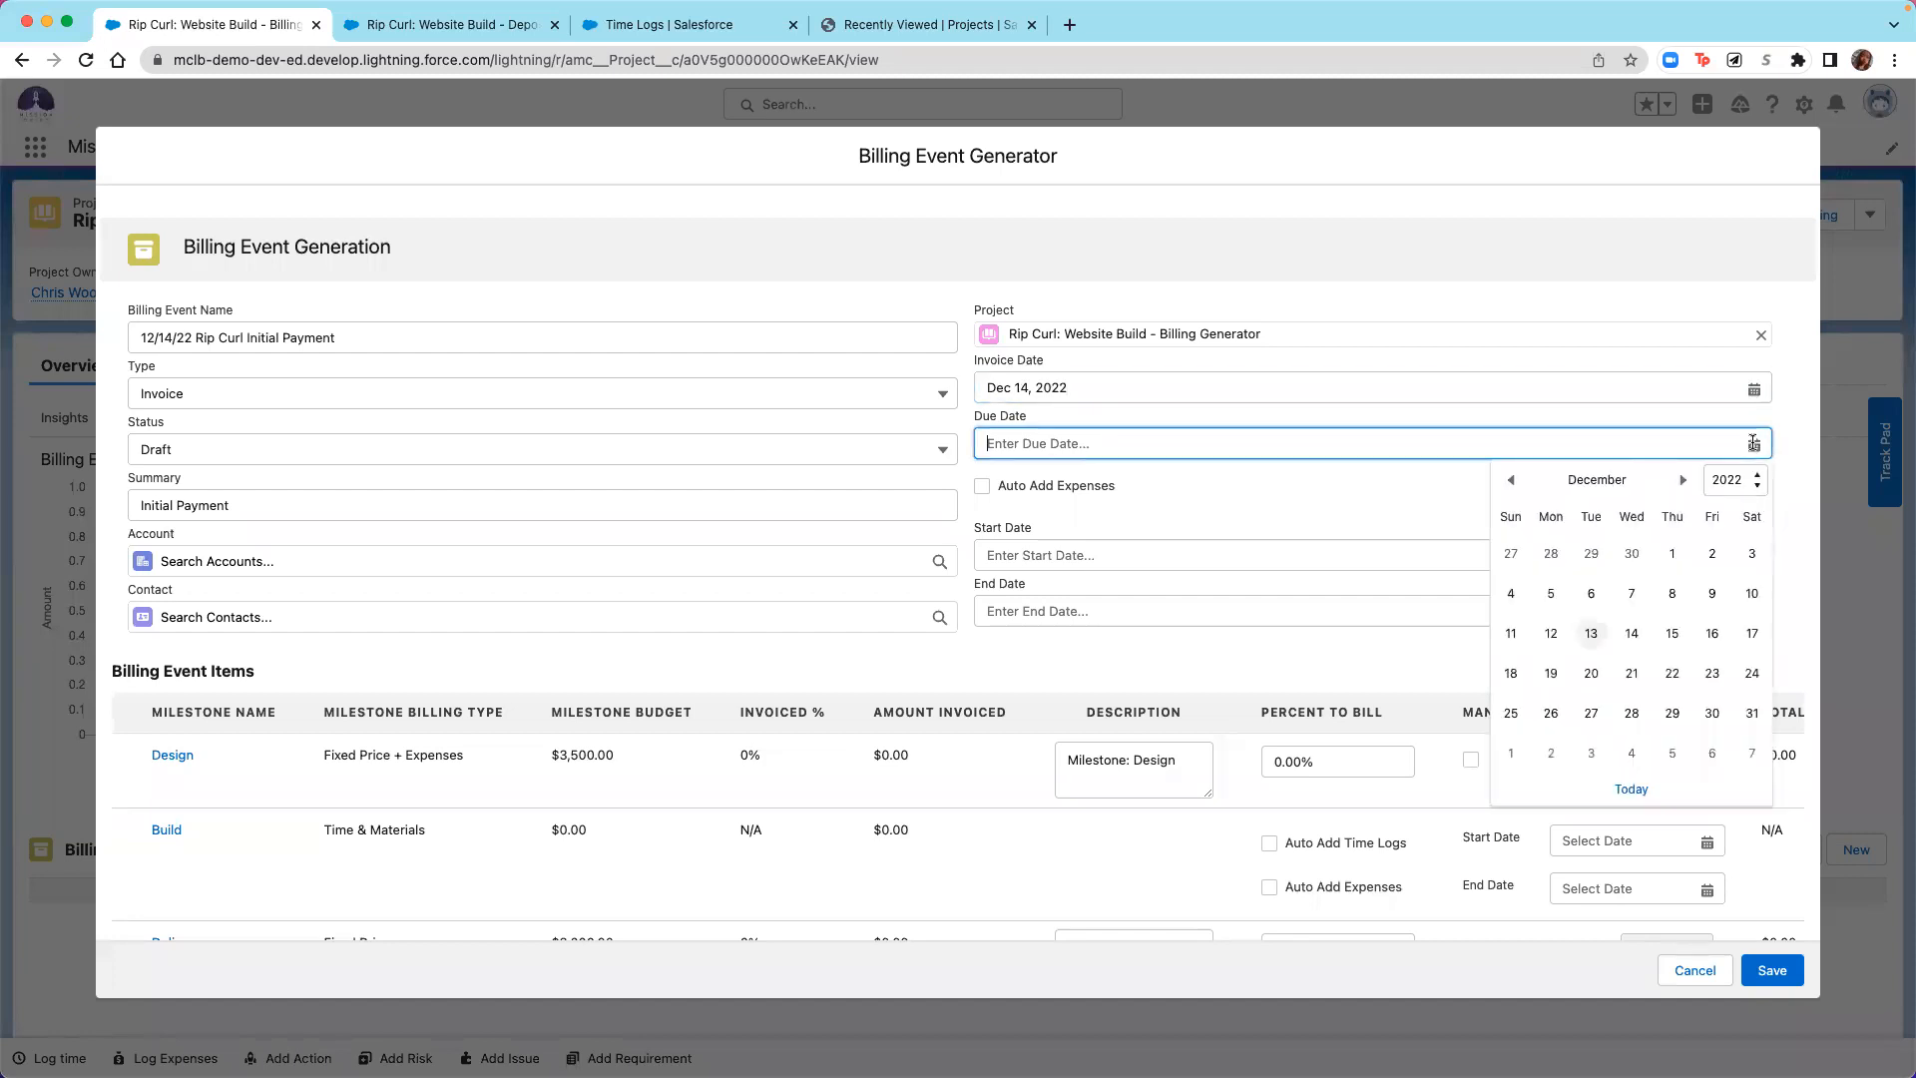
pyautogui.click(1632, 712)
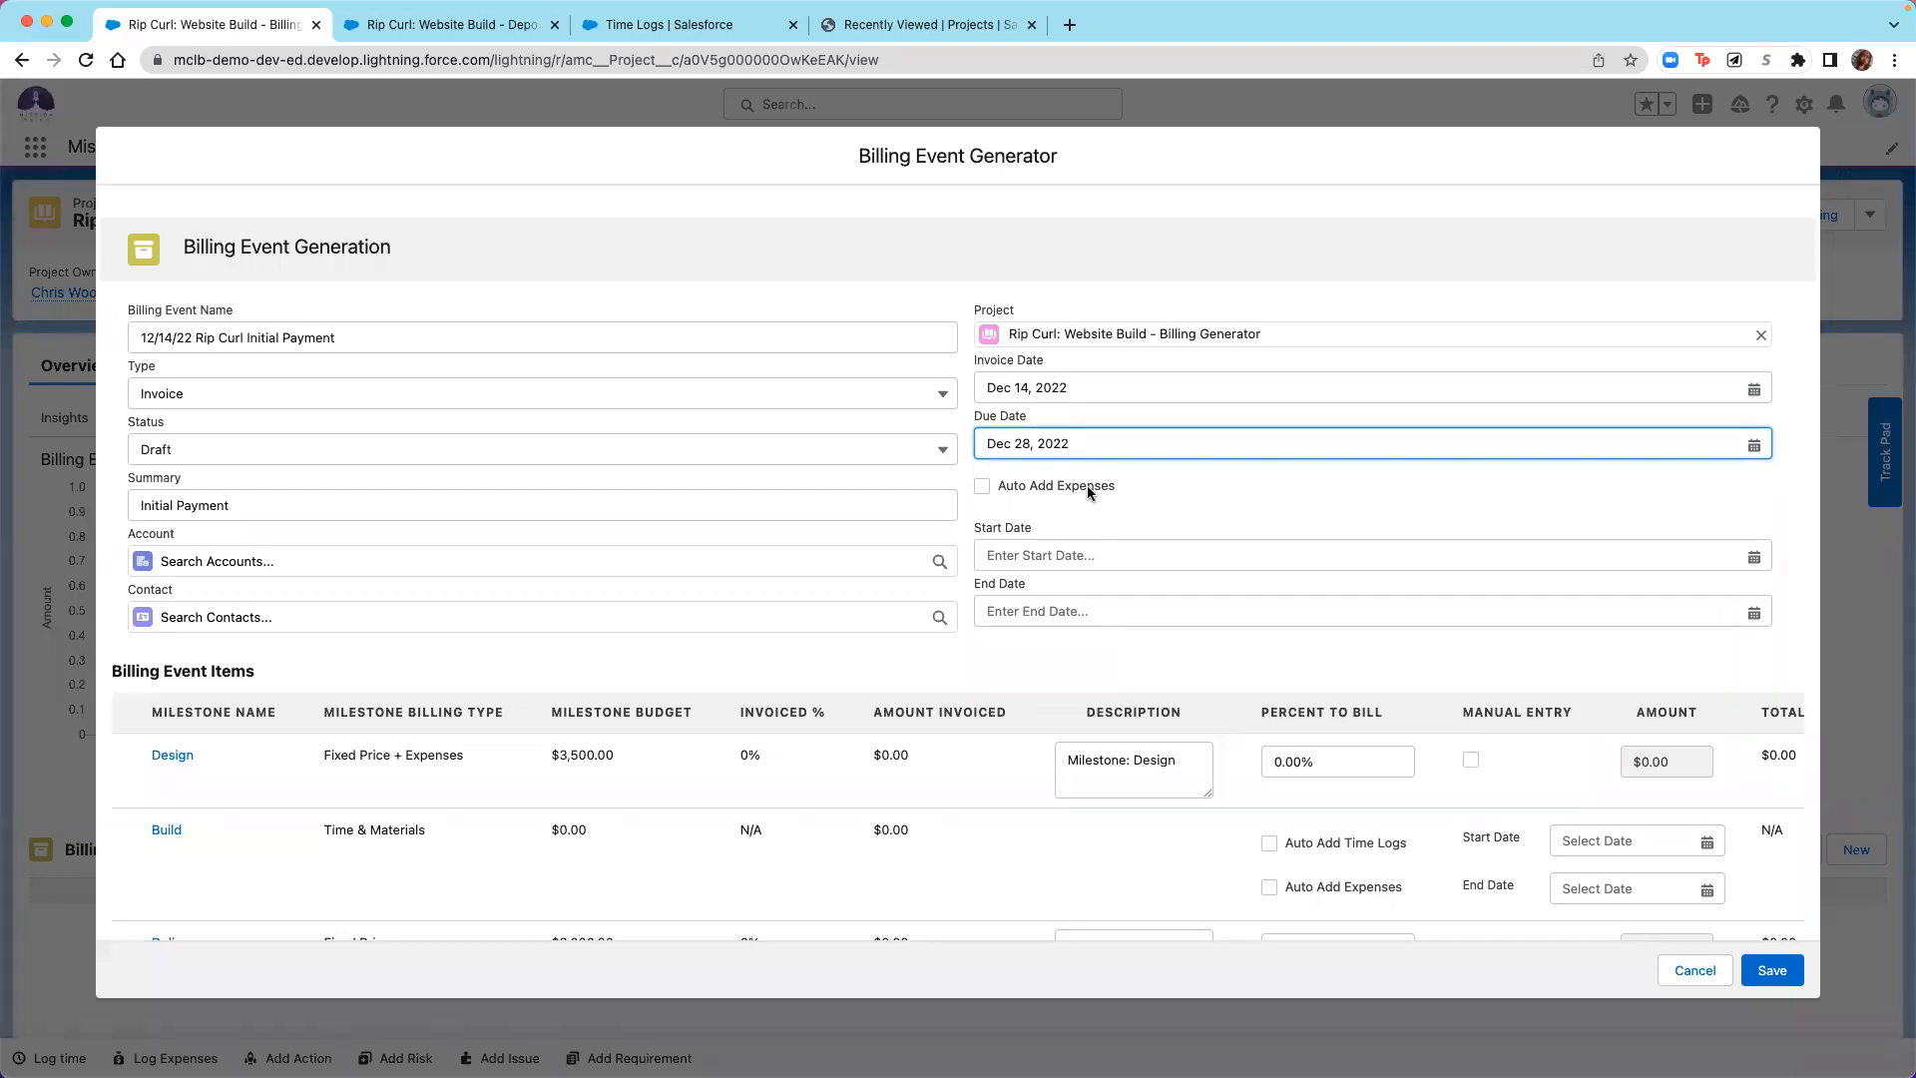
pyautogui.click(982, 486)
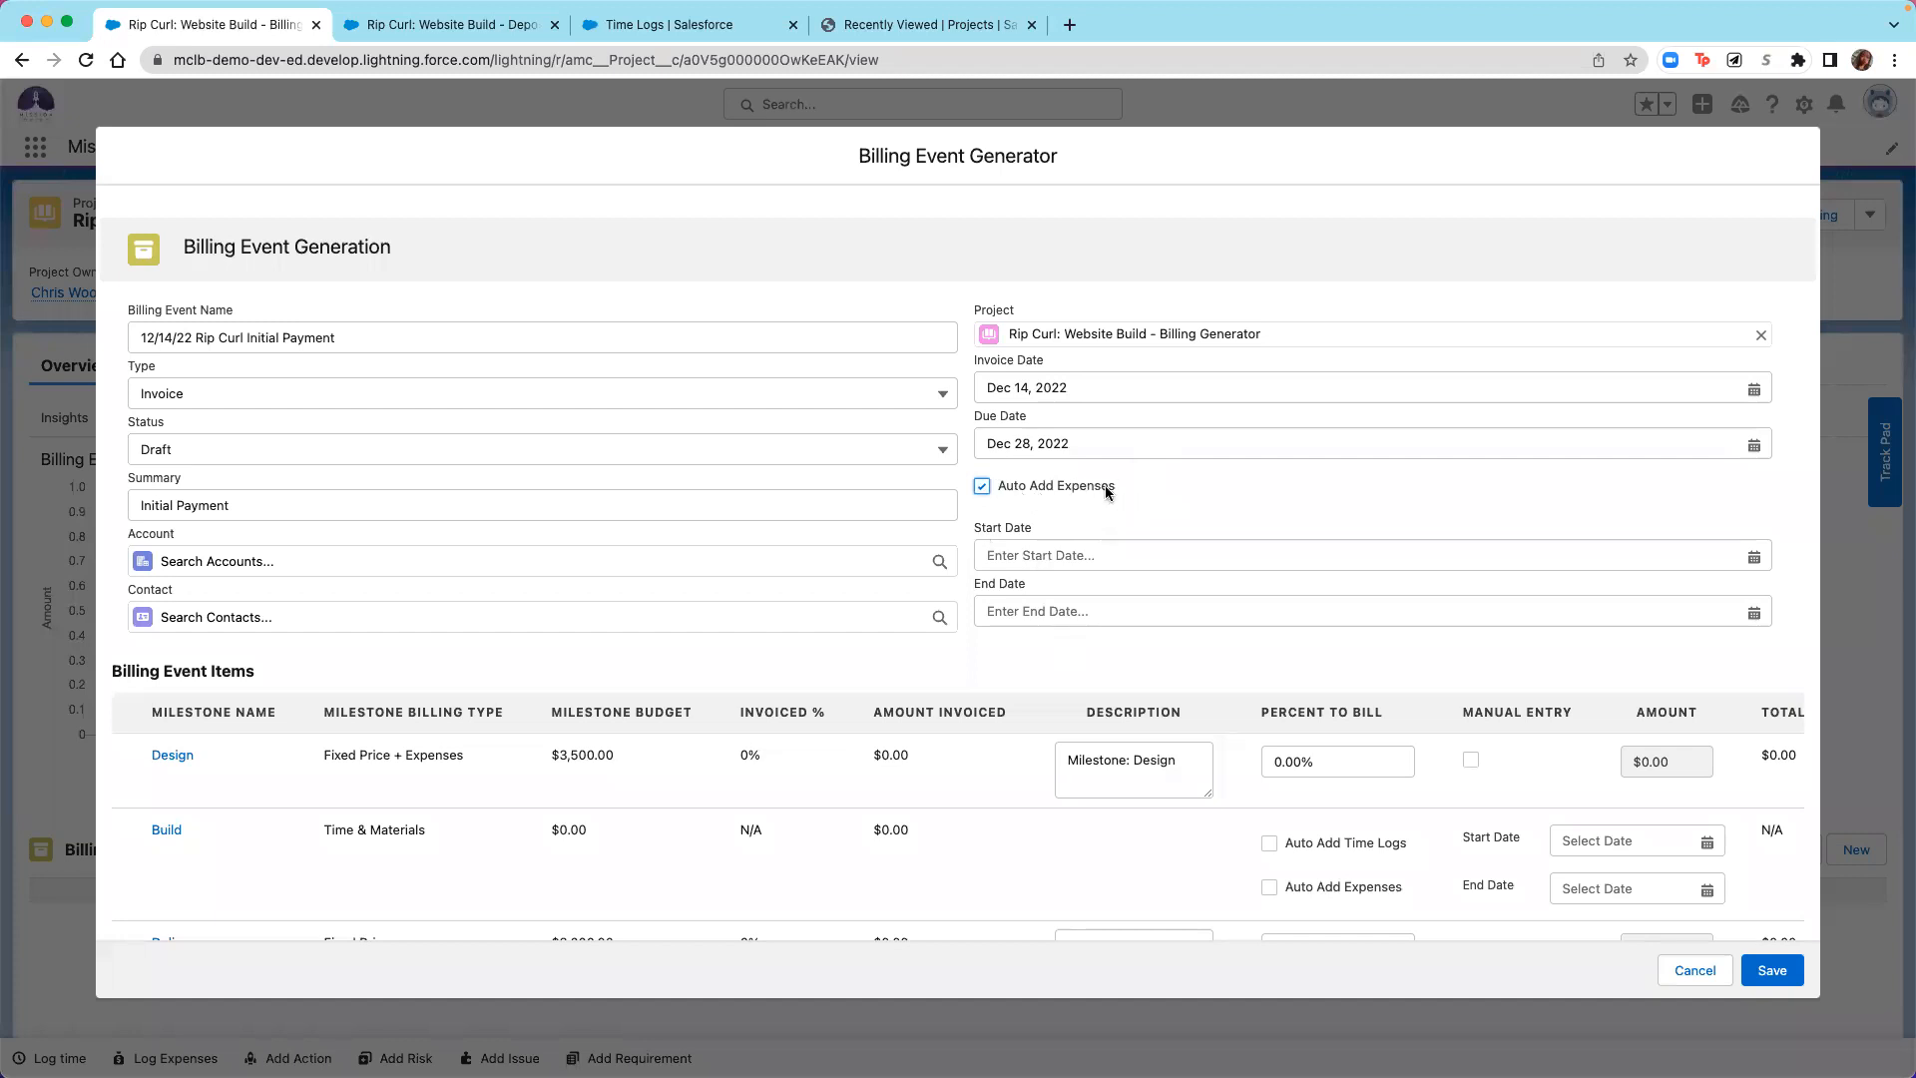
# Set the Design milestone's percent to bill to 25% in the billing event items.
pyautogui.scroll(-2, 1123, 524)
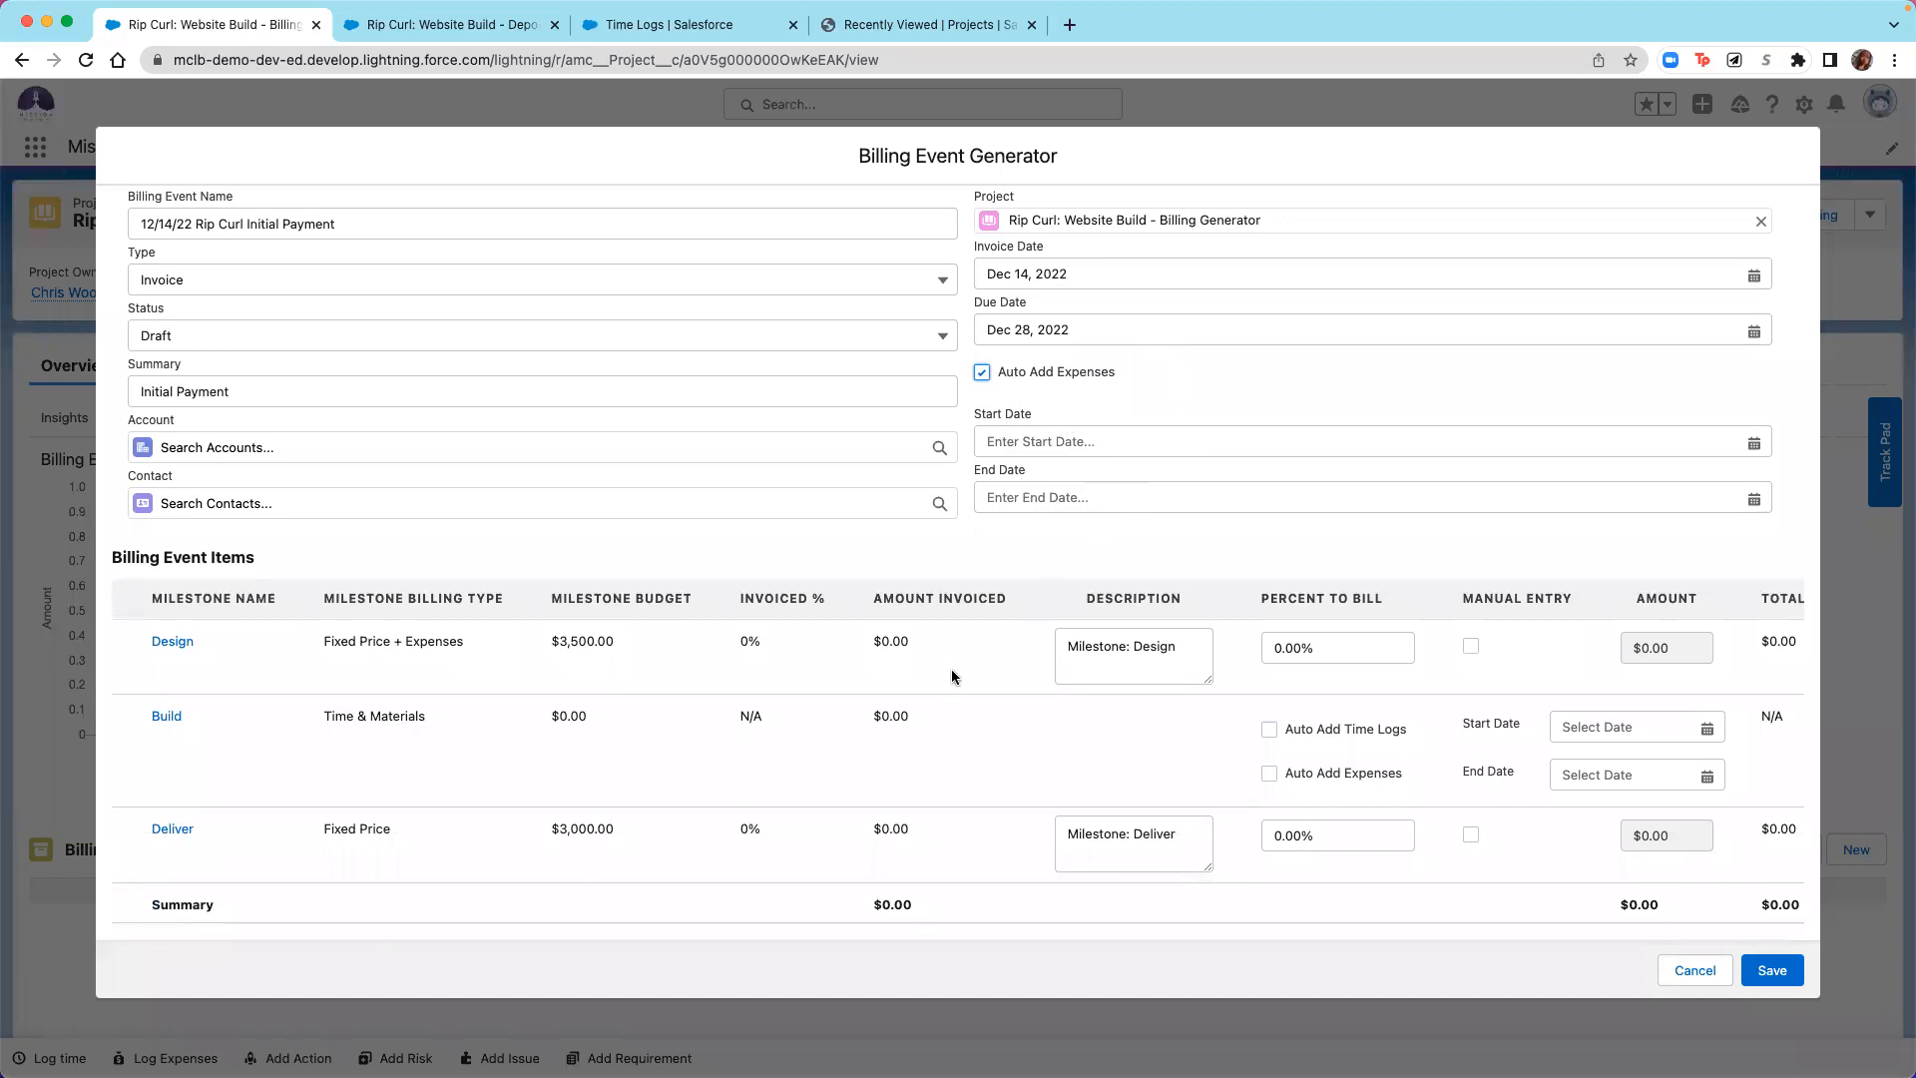
pyautogui.scroll(-1, 954, 677)
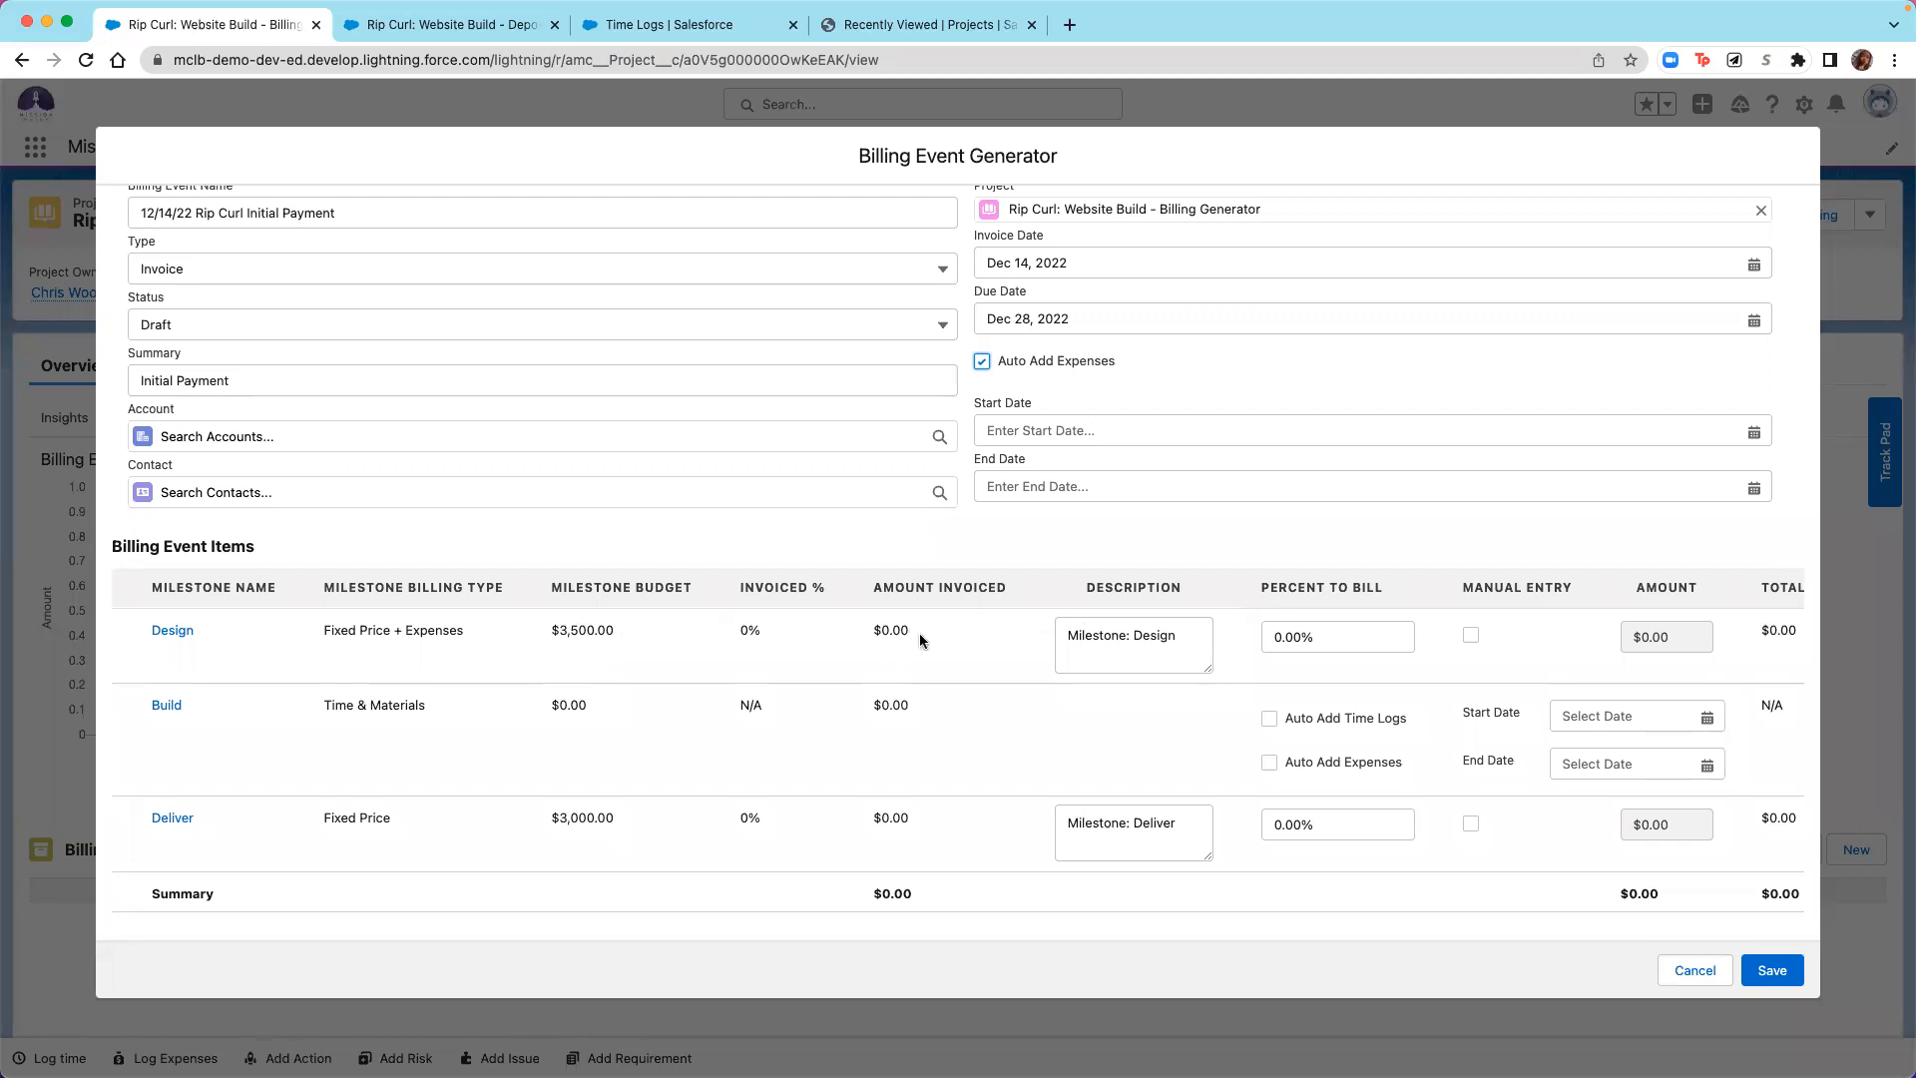
pyautogui.hscroll(1, 1018, 647)
pyautogui.hscroll(3, 1018, 647)
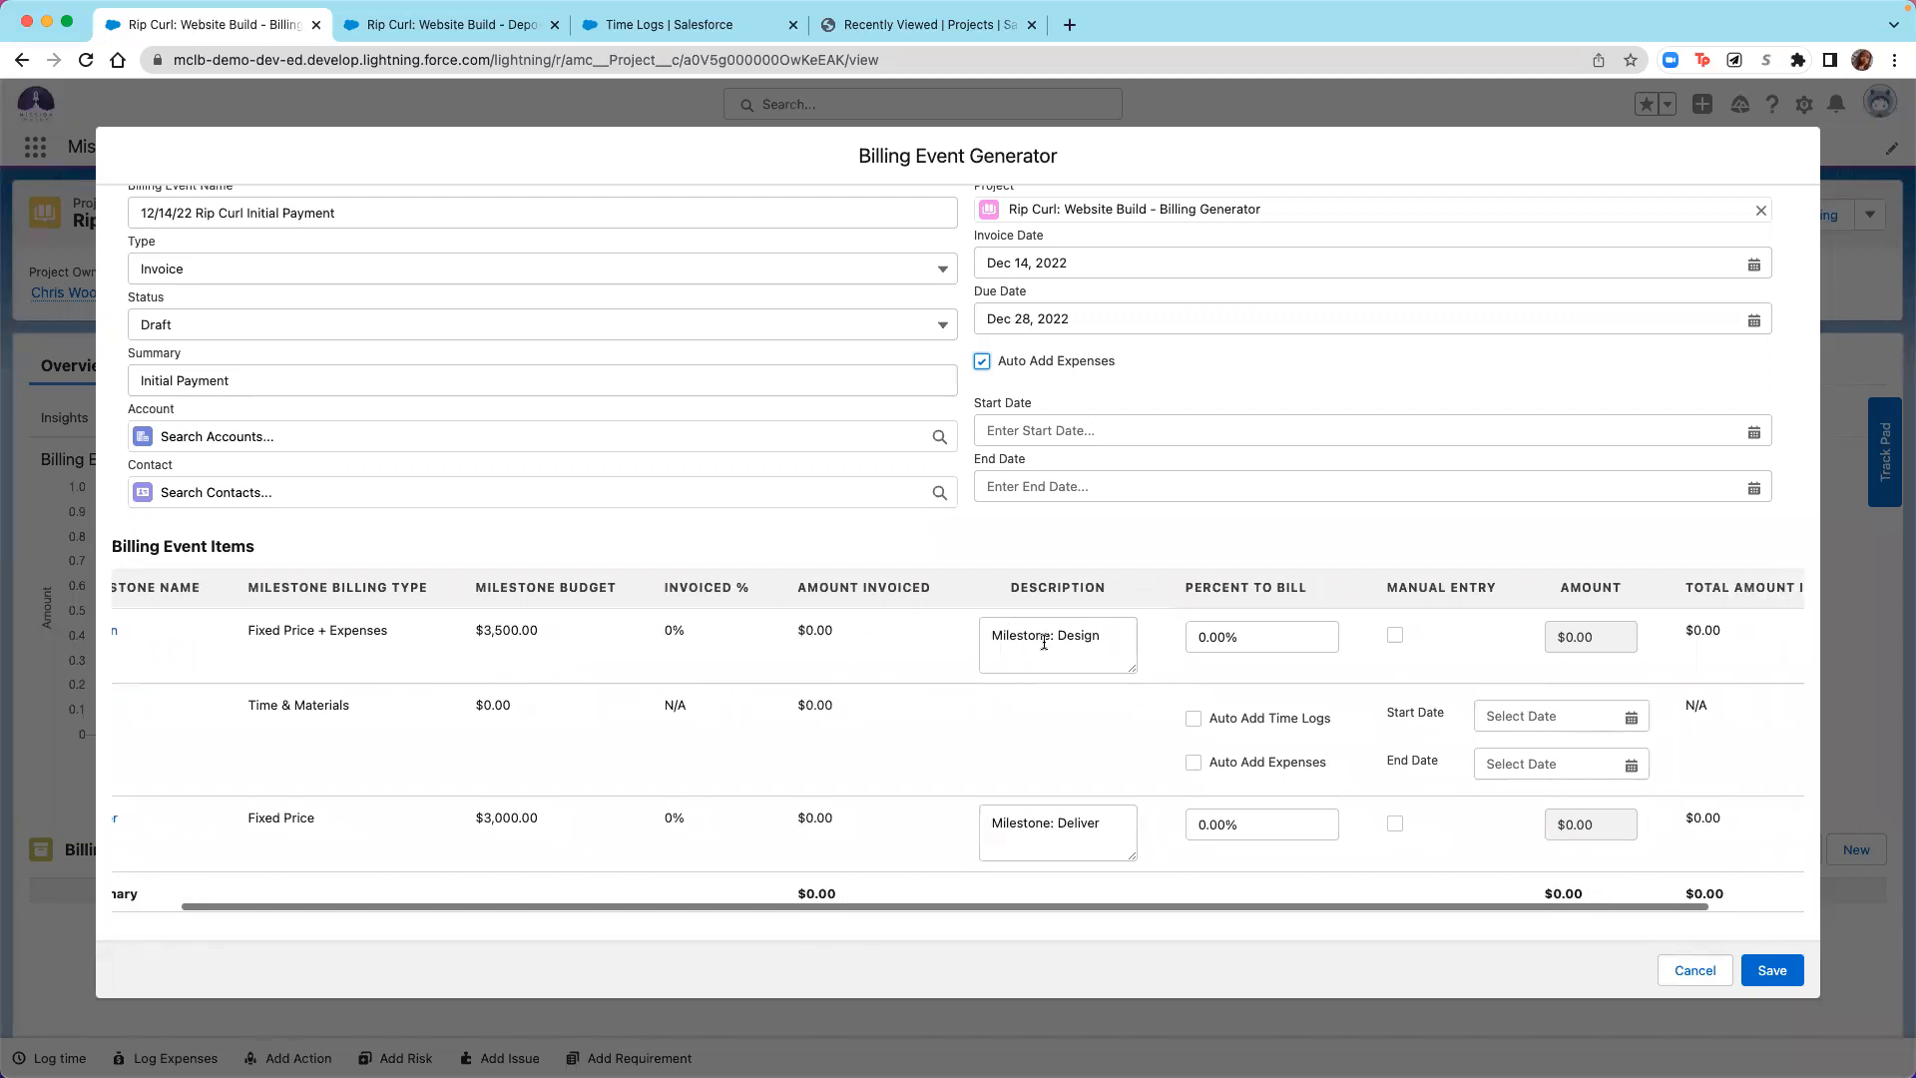
pyautogui.click(1102, 636)
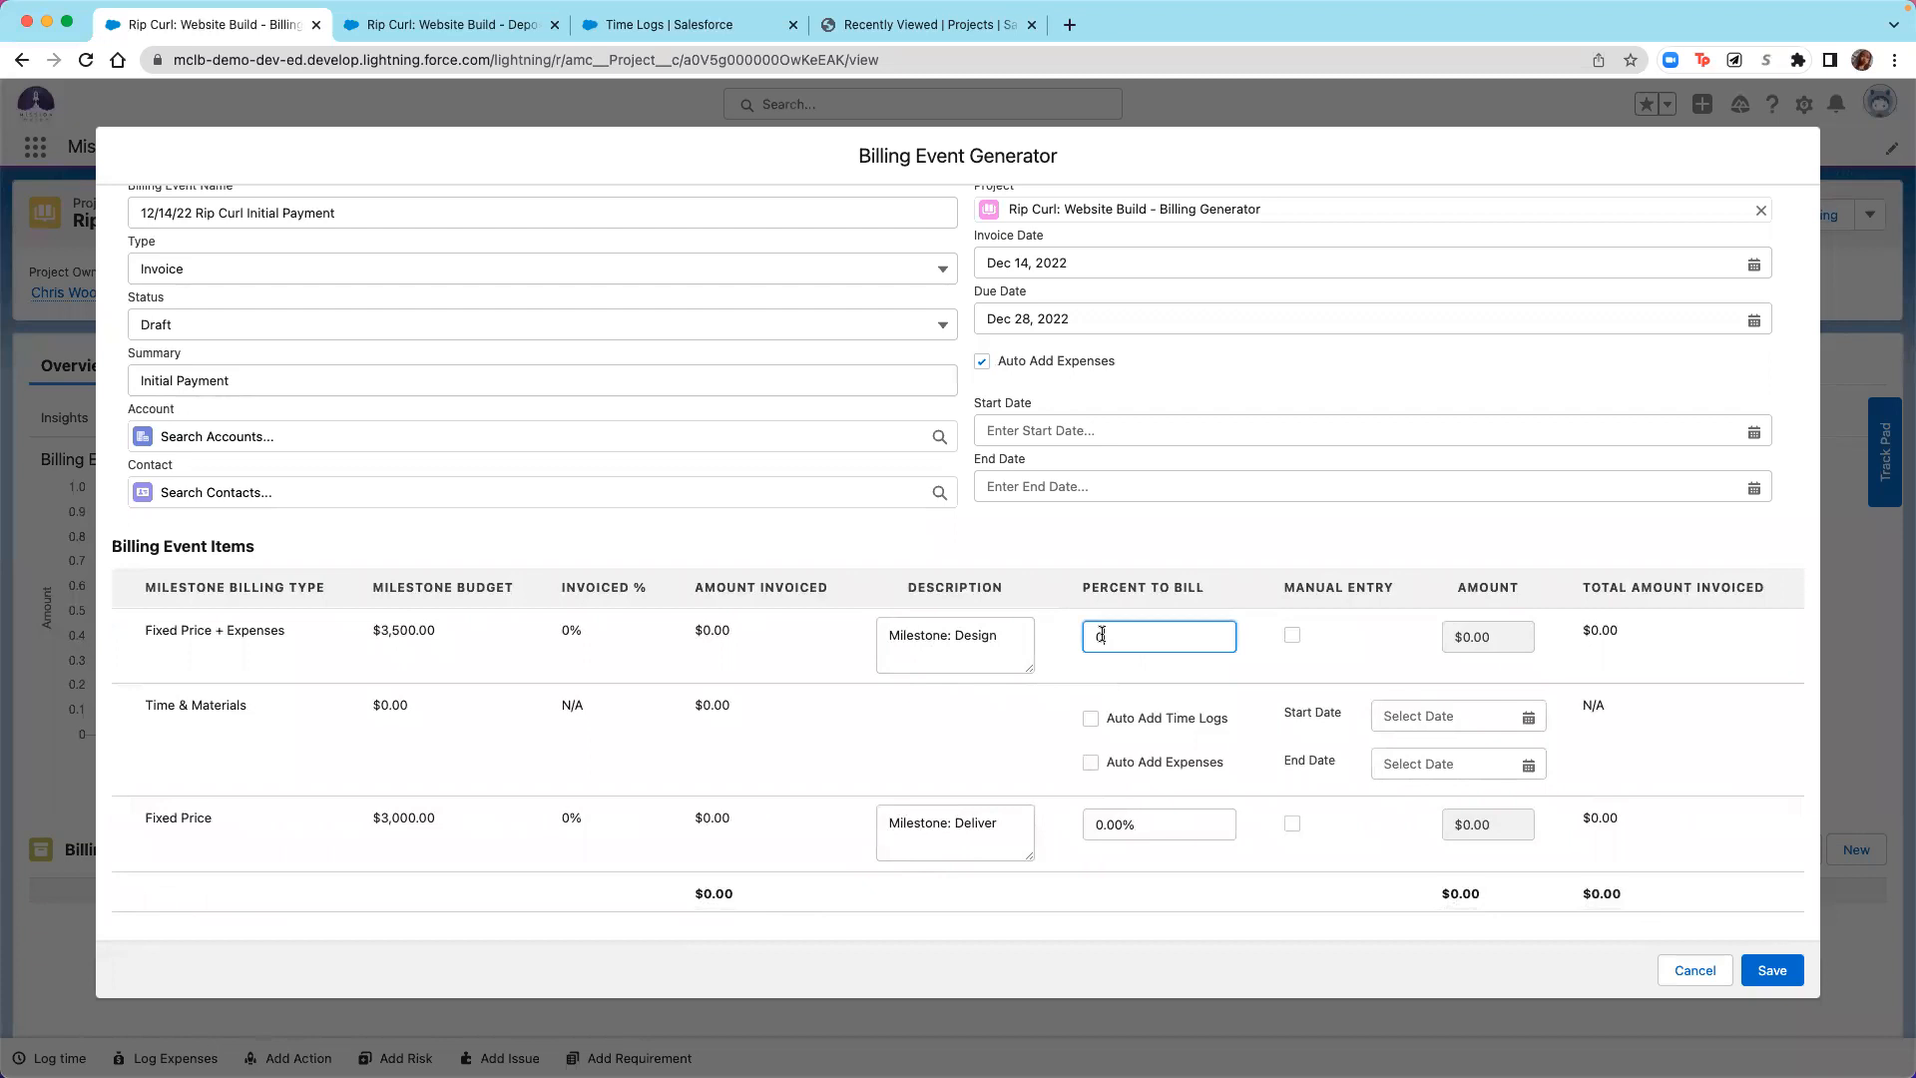
pyautogui.press('BackSpace')
pyautogui.write('25')
pyautogui.click(1241, 679)
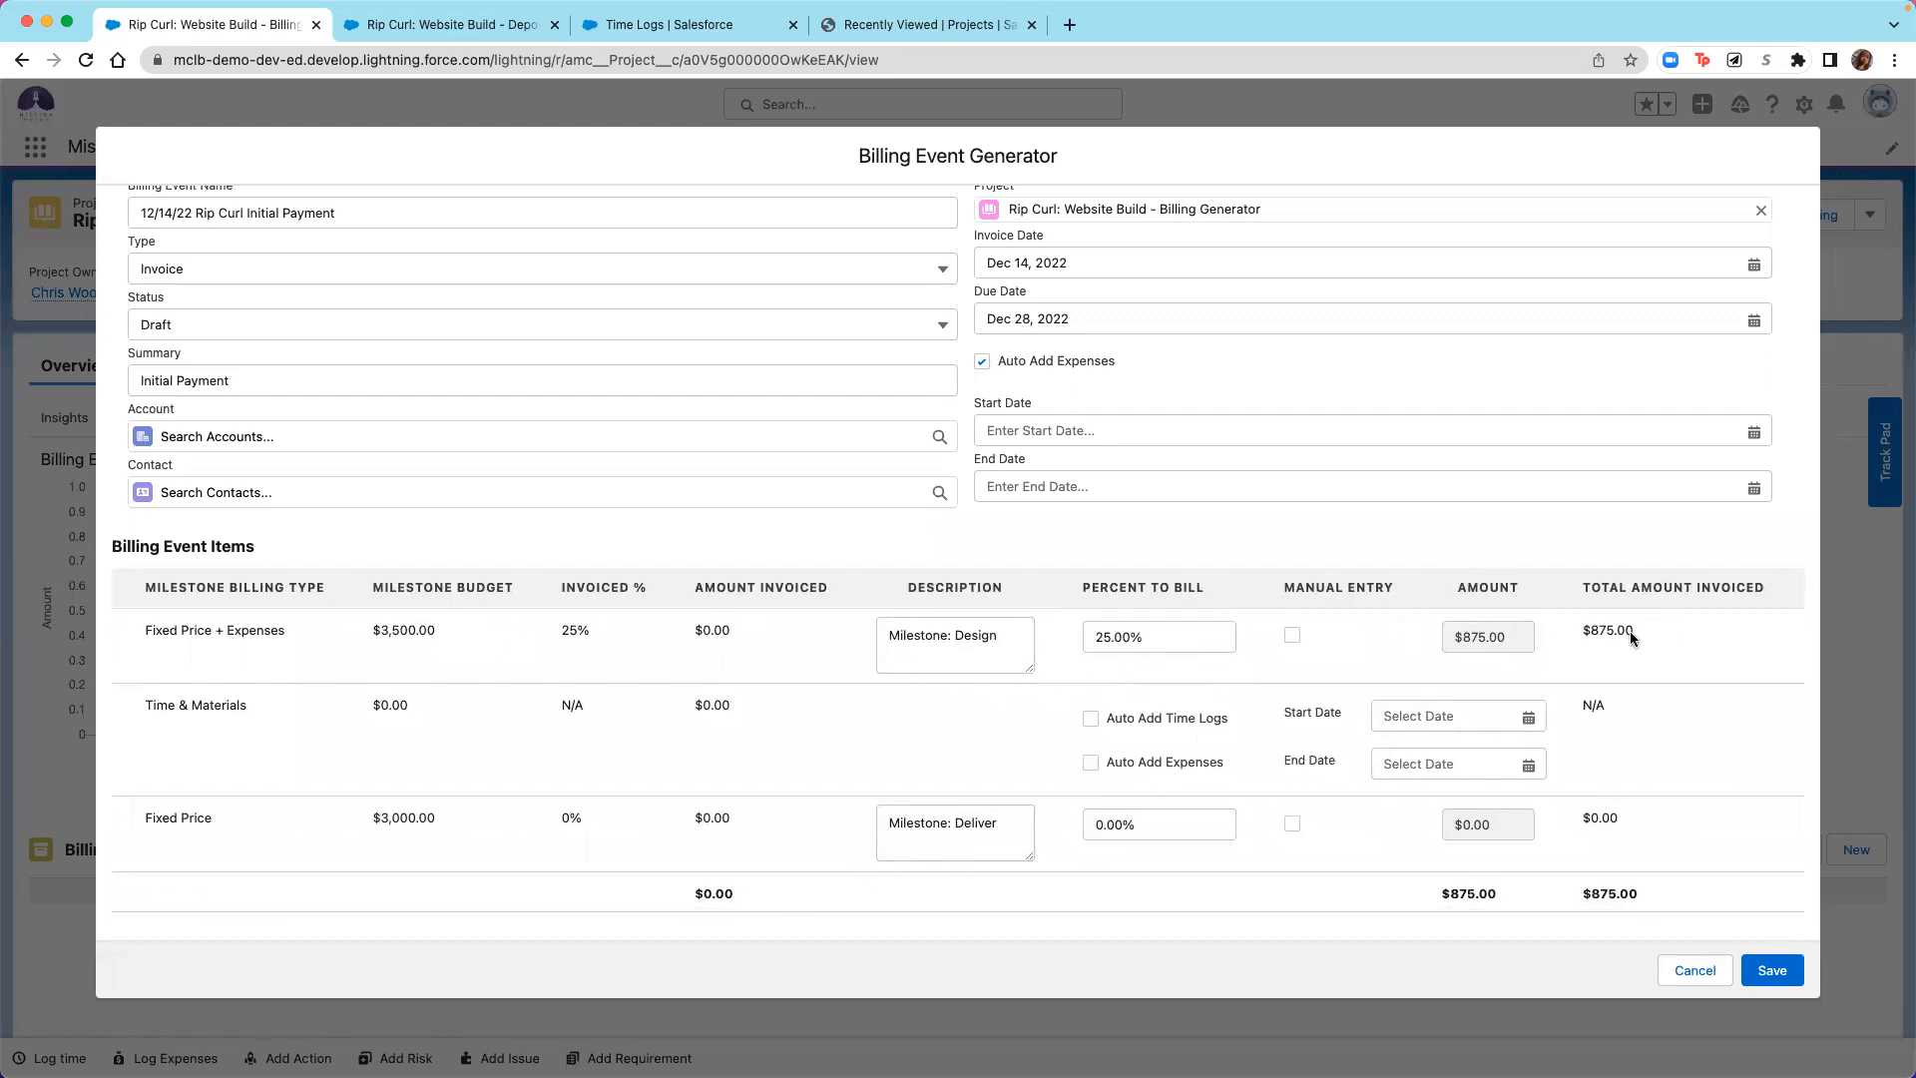
# Enable Auto Add Time Logs and Auto Add Expenses for the Build milestone.
pyautogui.hscroll(-4, 1590, 654)
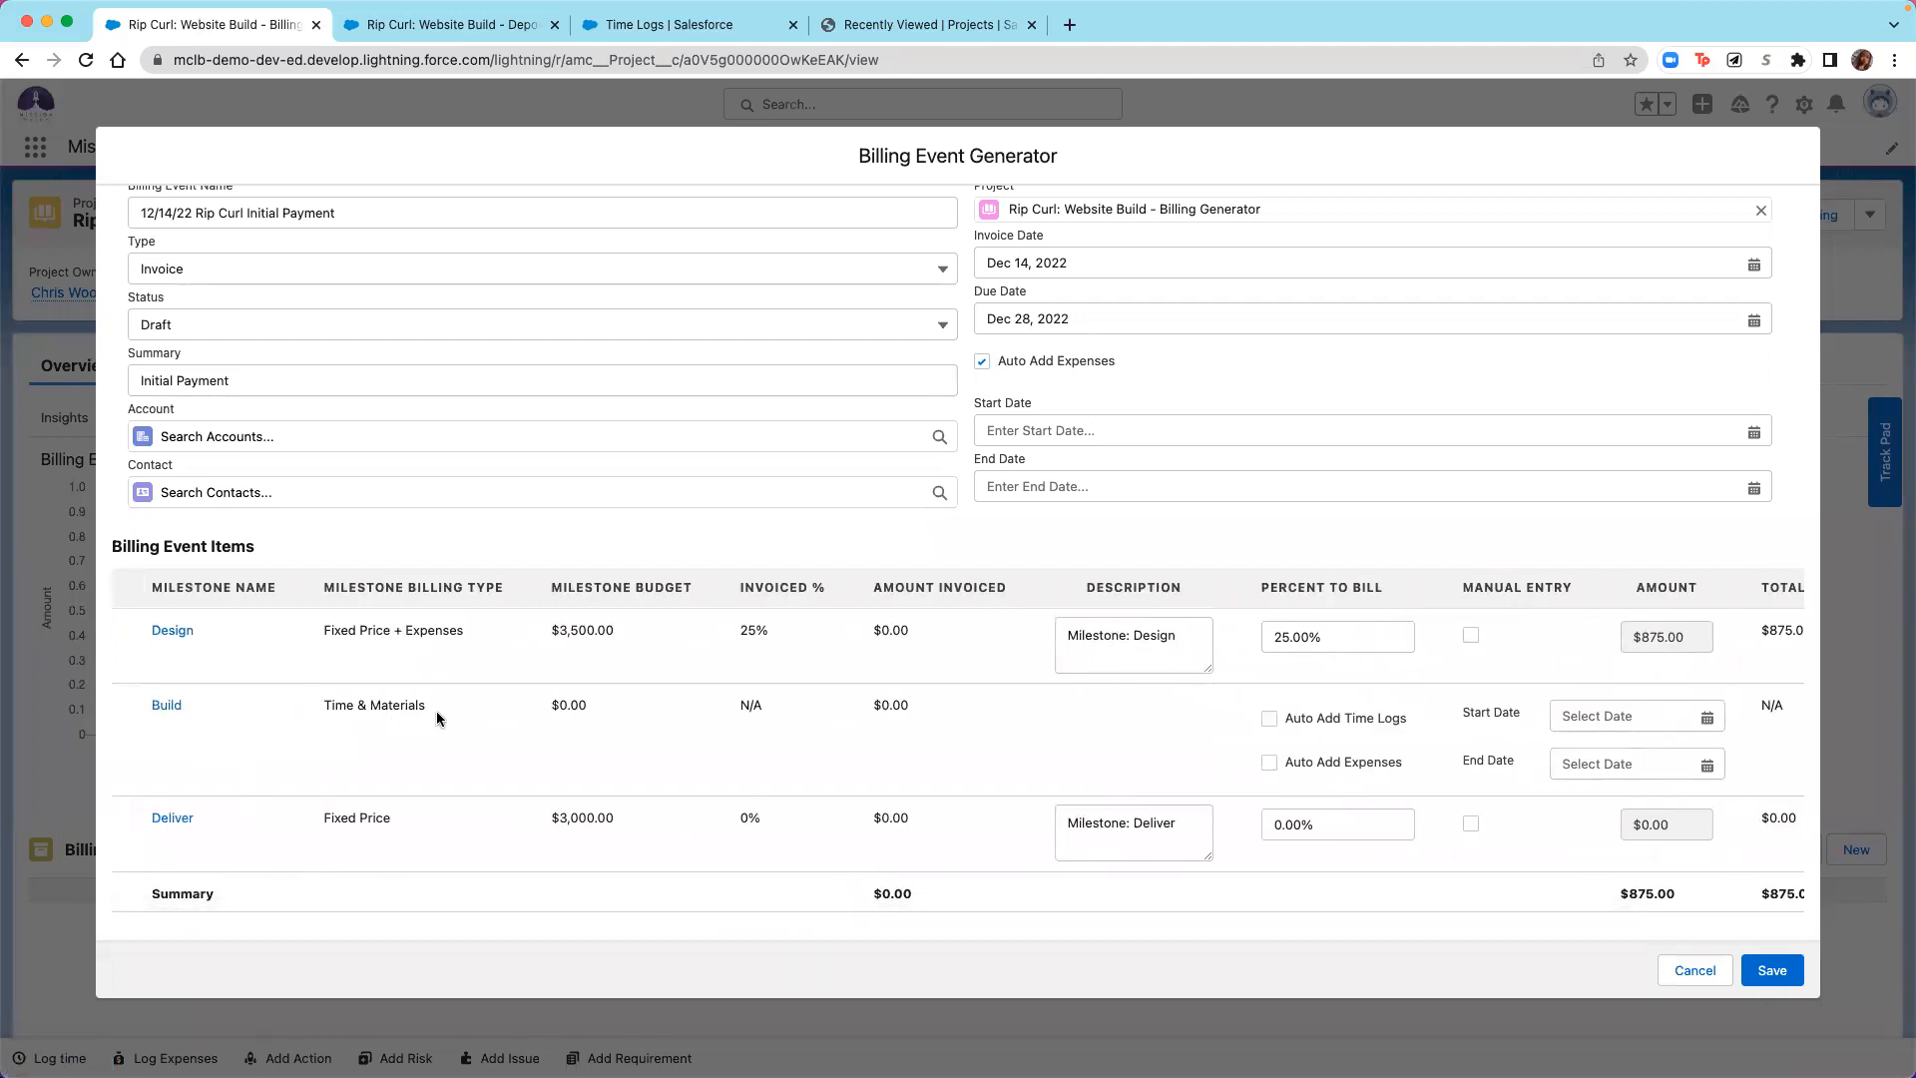
pyautogui.hscroll(3, 1225, 721)
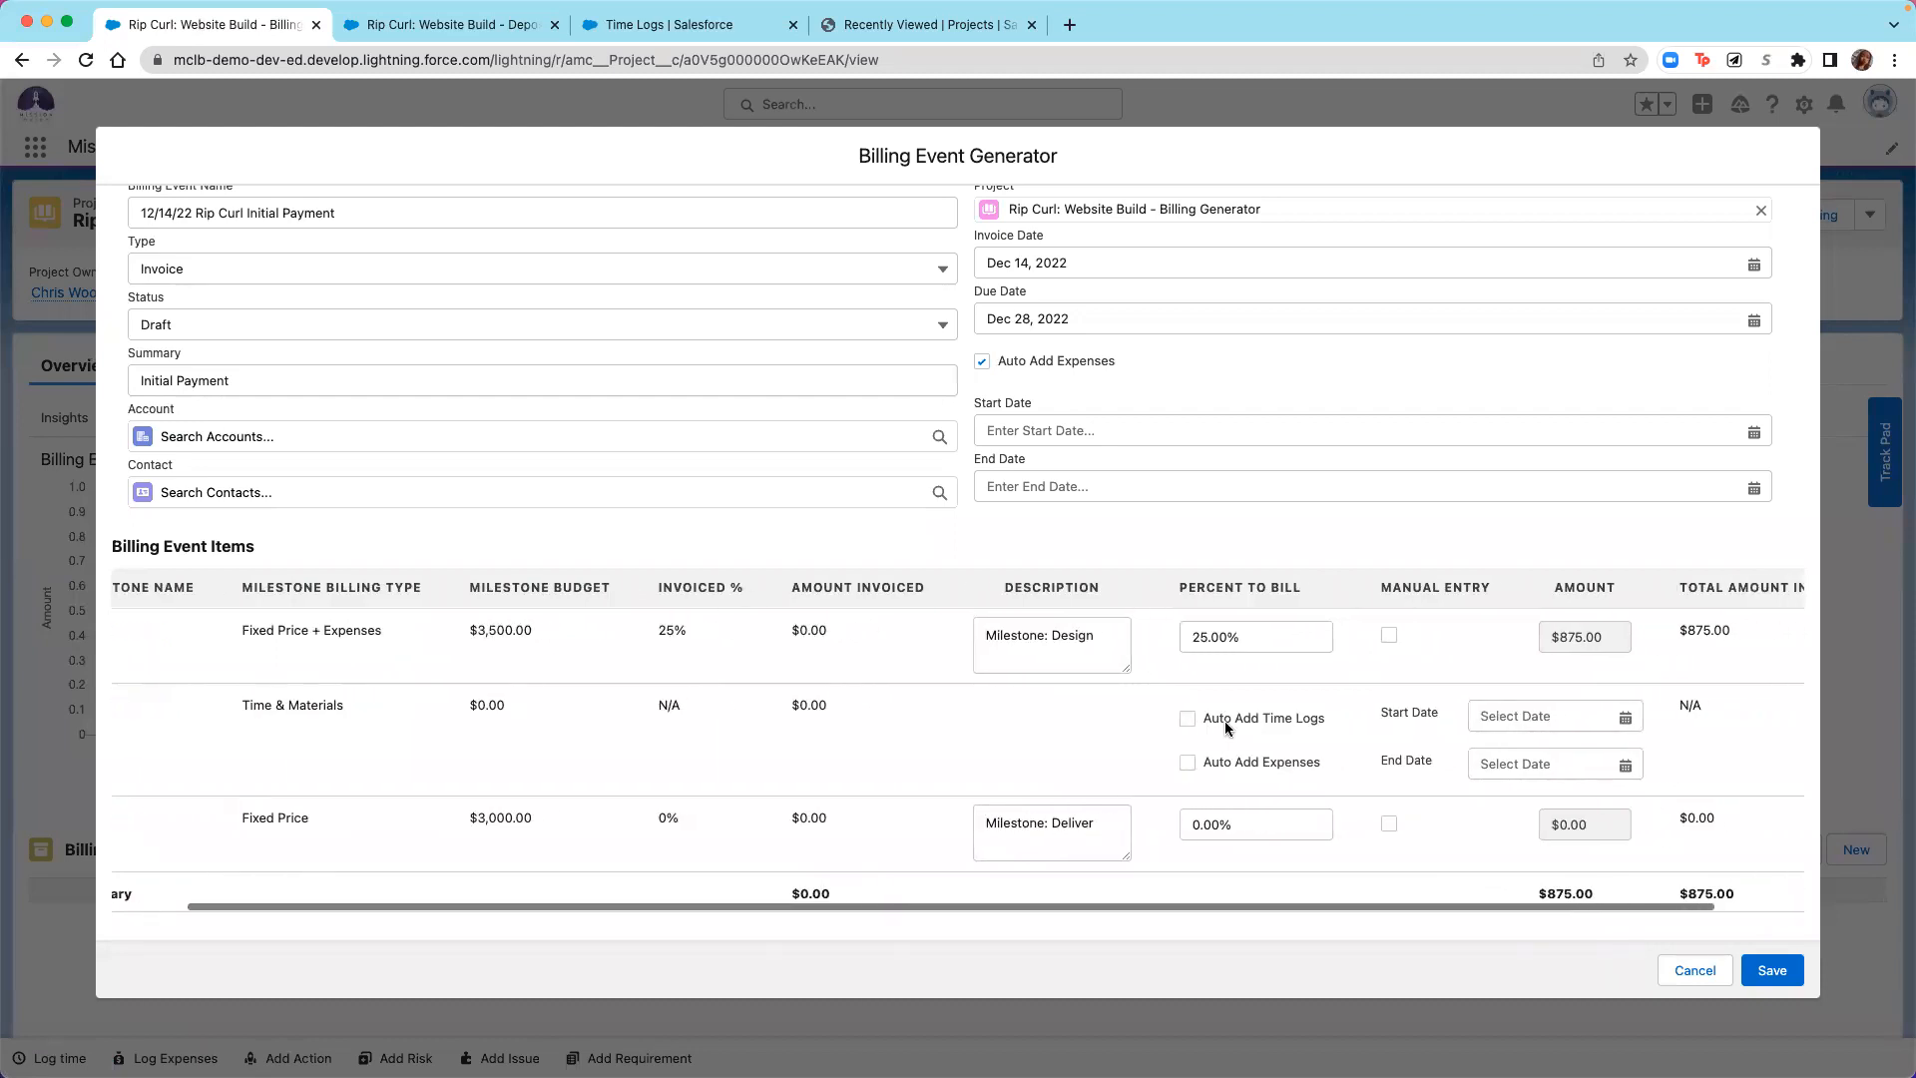
pyautogui.click(1170, 718)
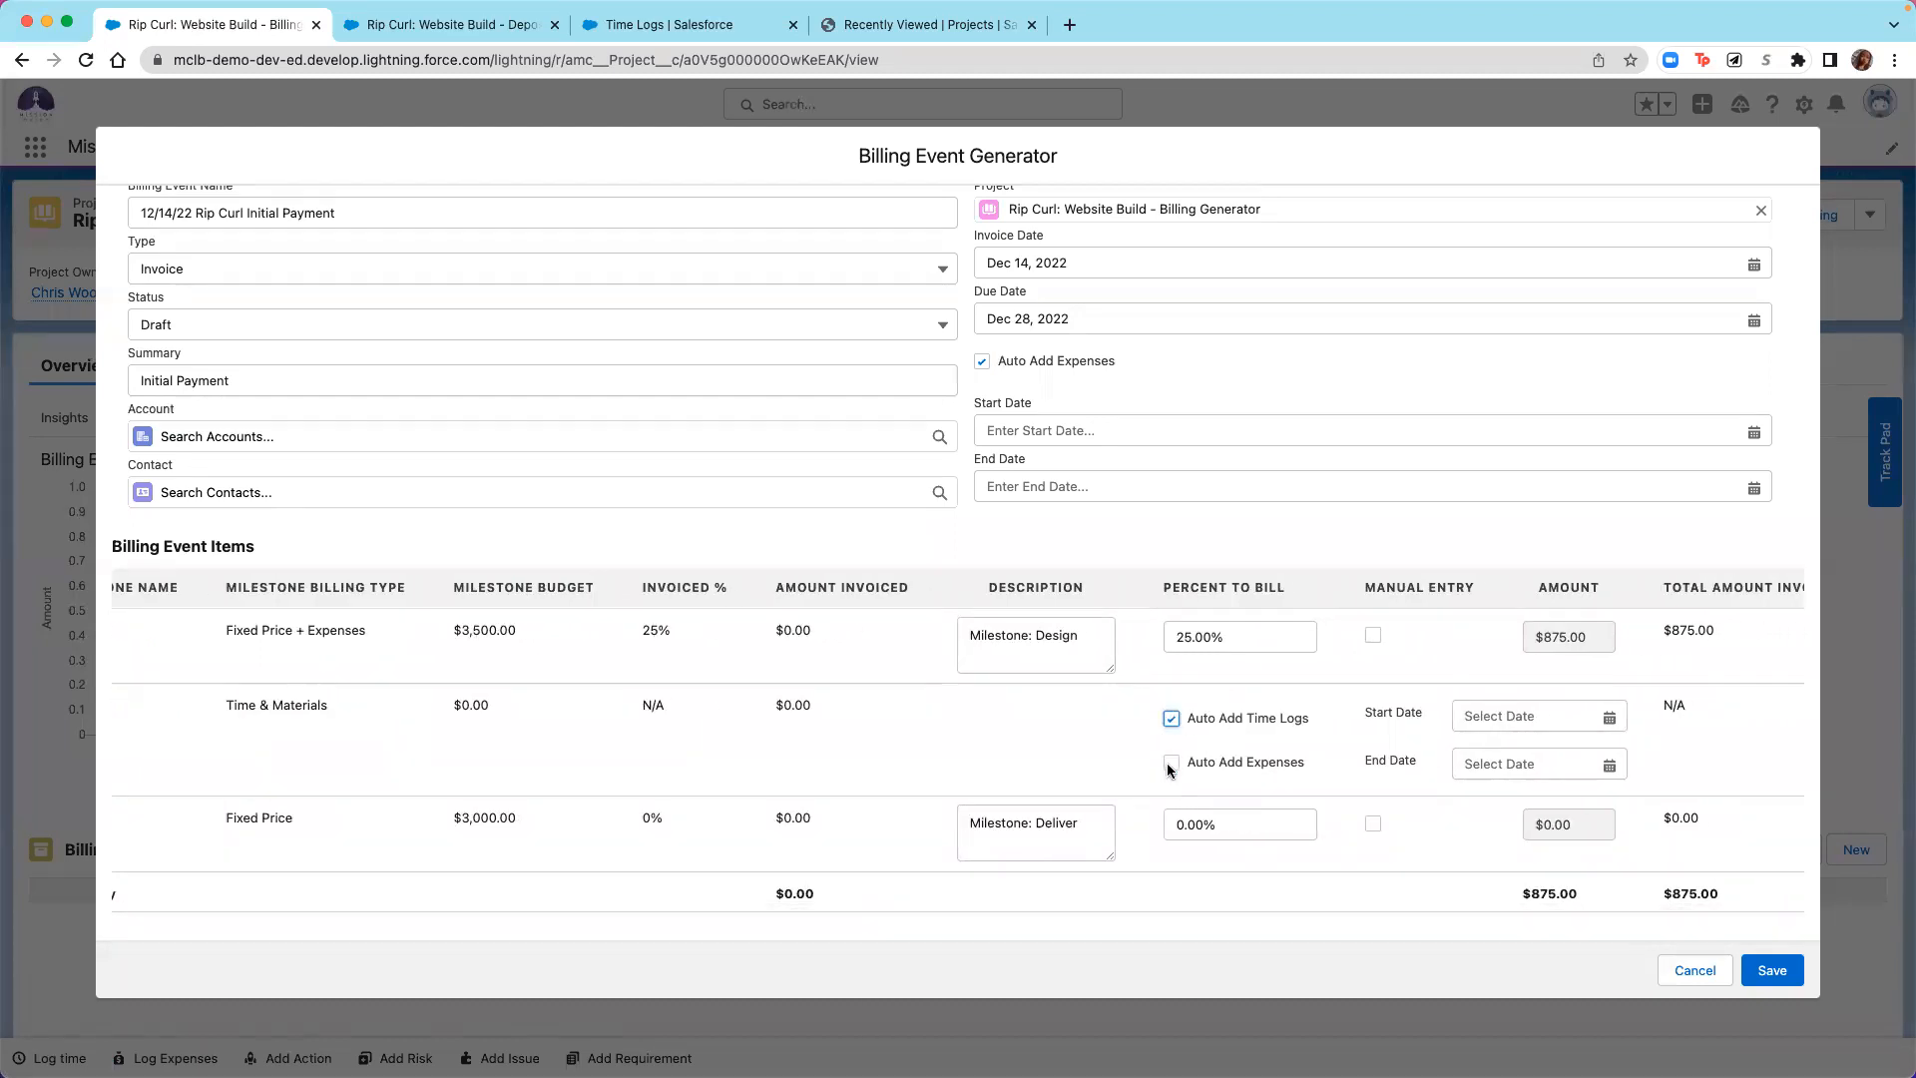
pyautogui.click(1172, 763)
pyautogui.hscroll(2, 1489, 729)
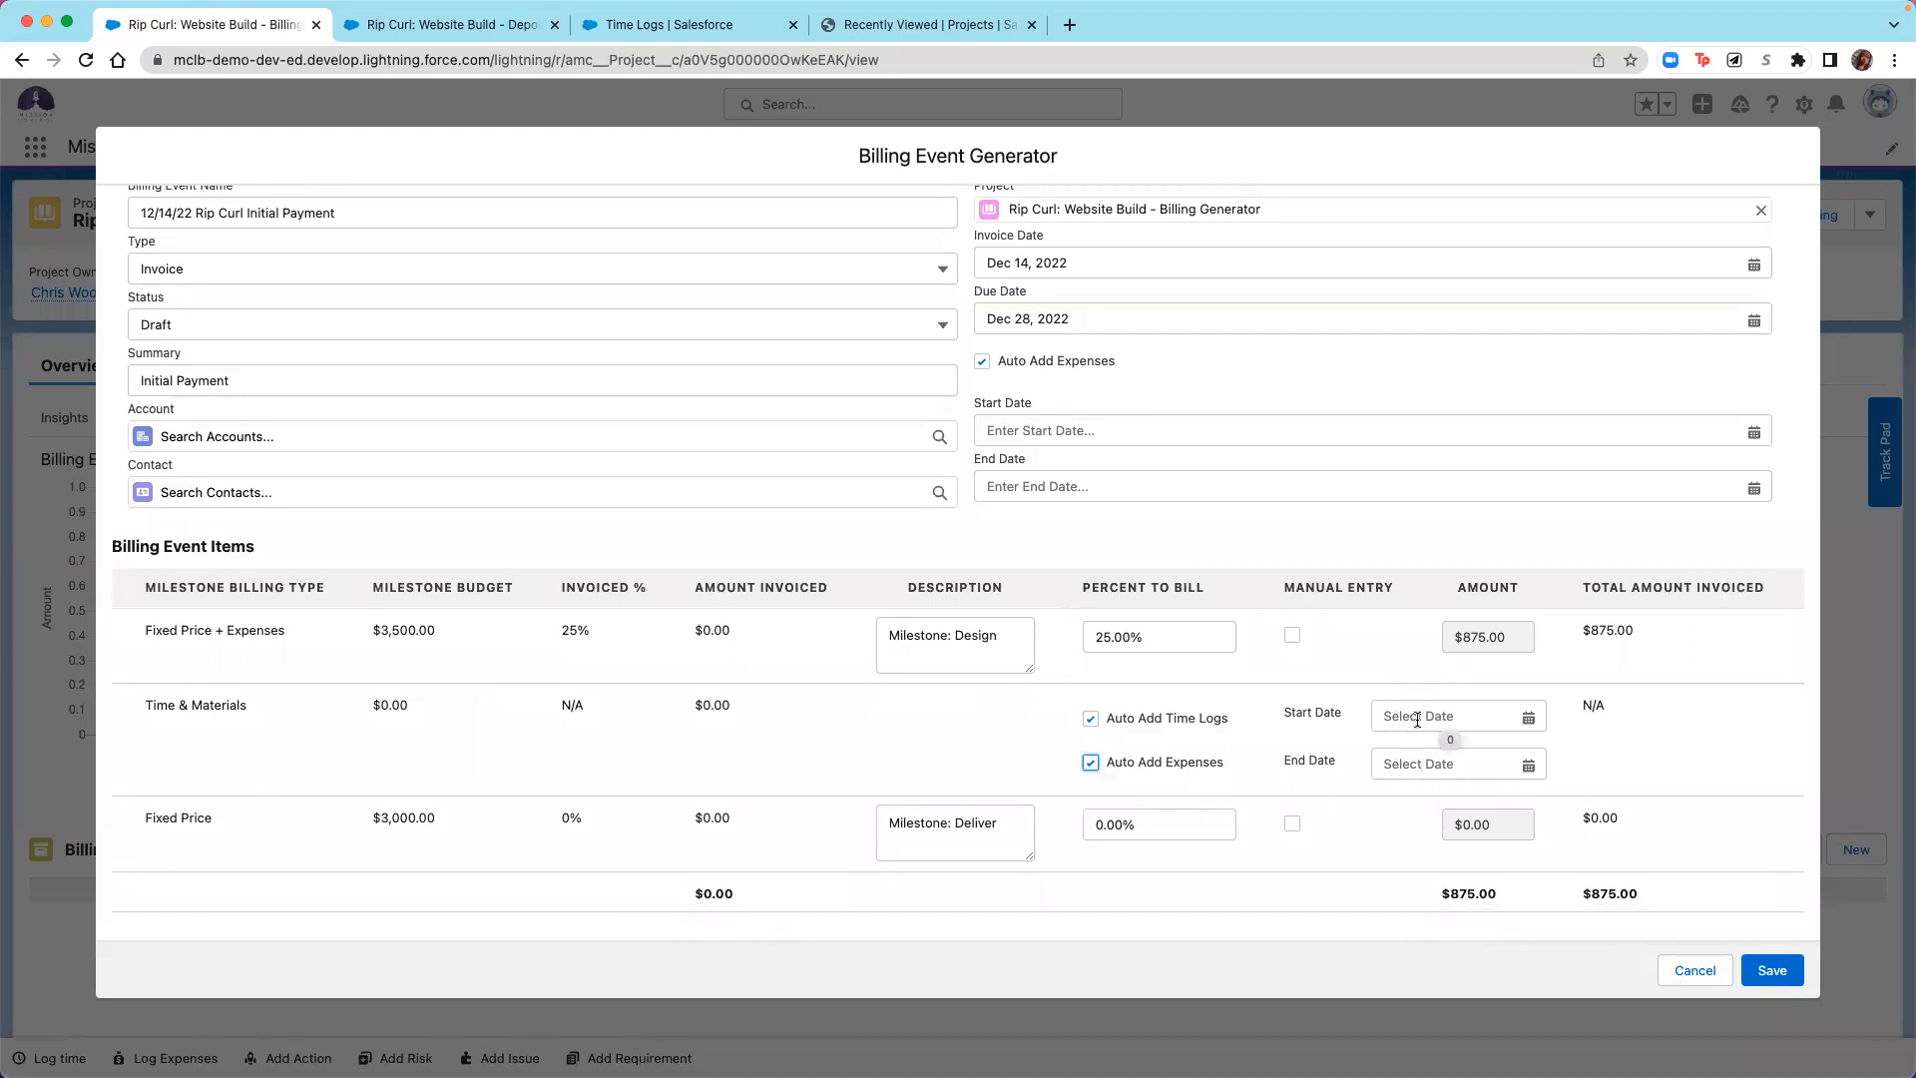
# Enable manual entry for the Deliver milestone with an amount of $2,000.00, and save the generated billing event.
pyautogui.scroll(-1, 1253, 768)
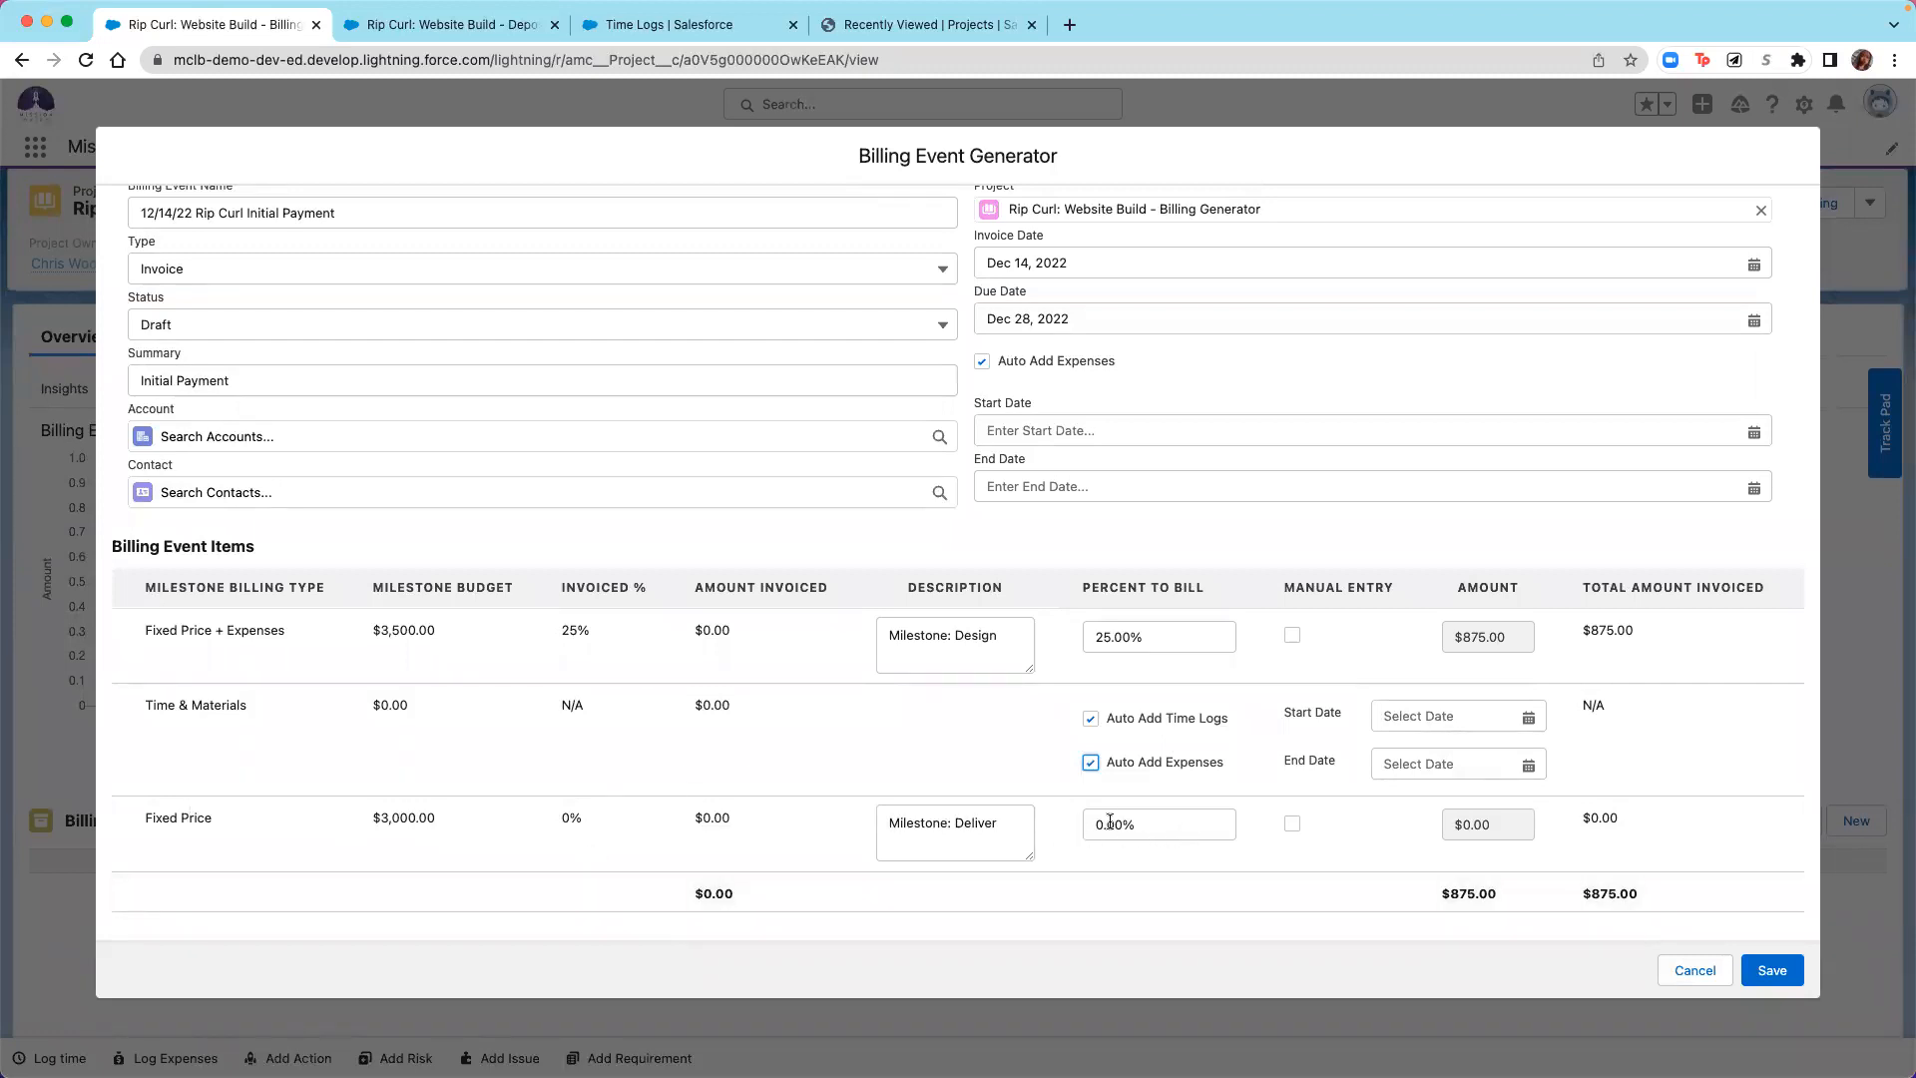
pyautogui.click(1291, 824)
pyautogui.click(1493, 824)
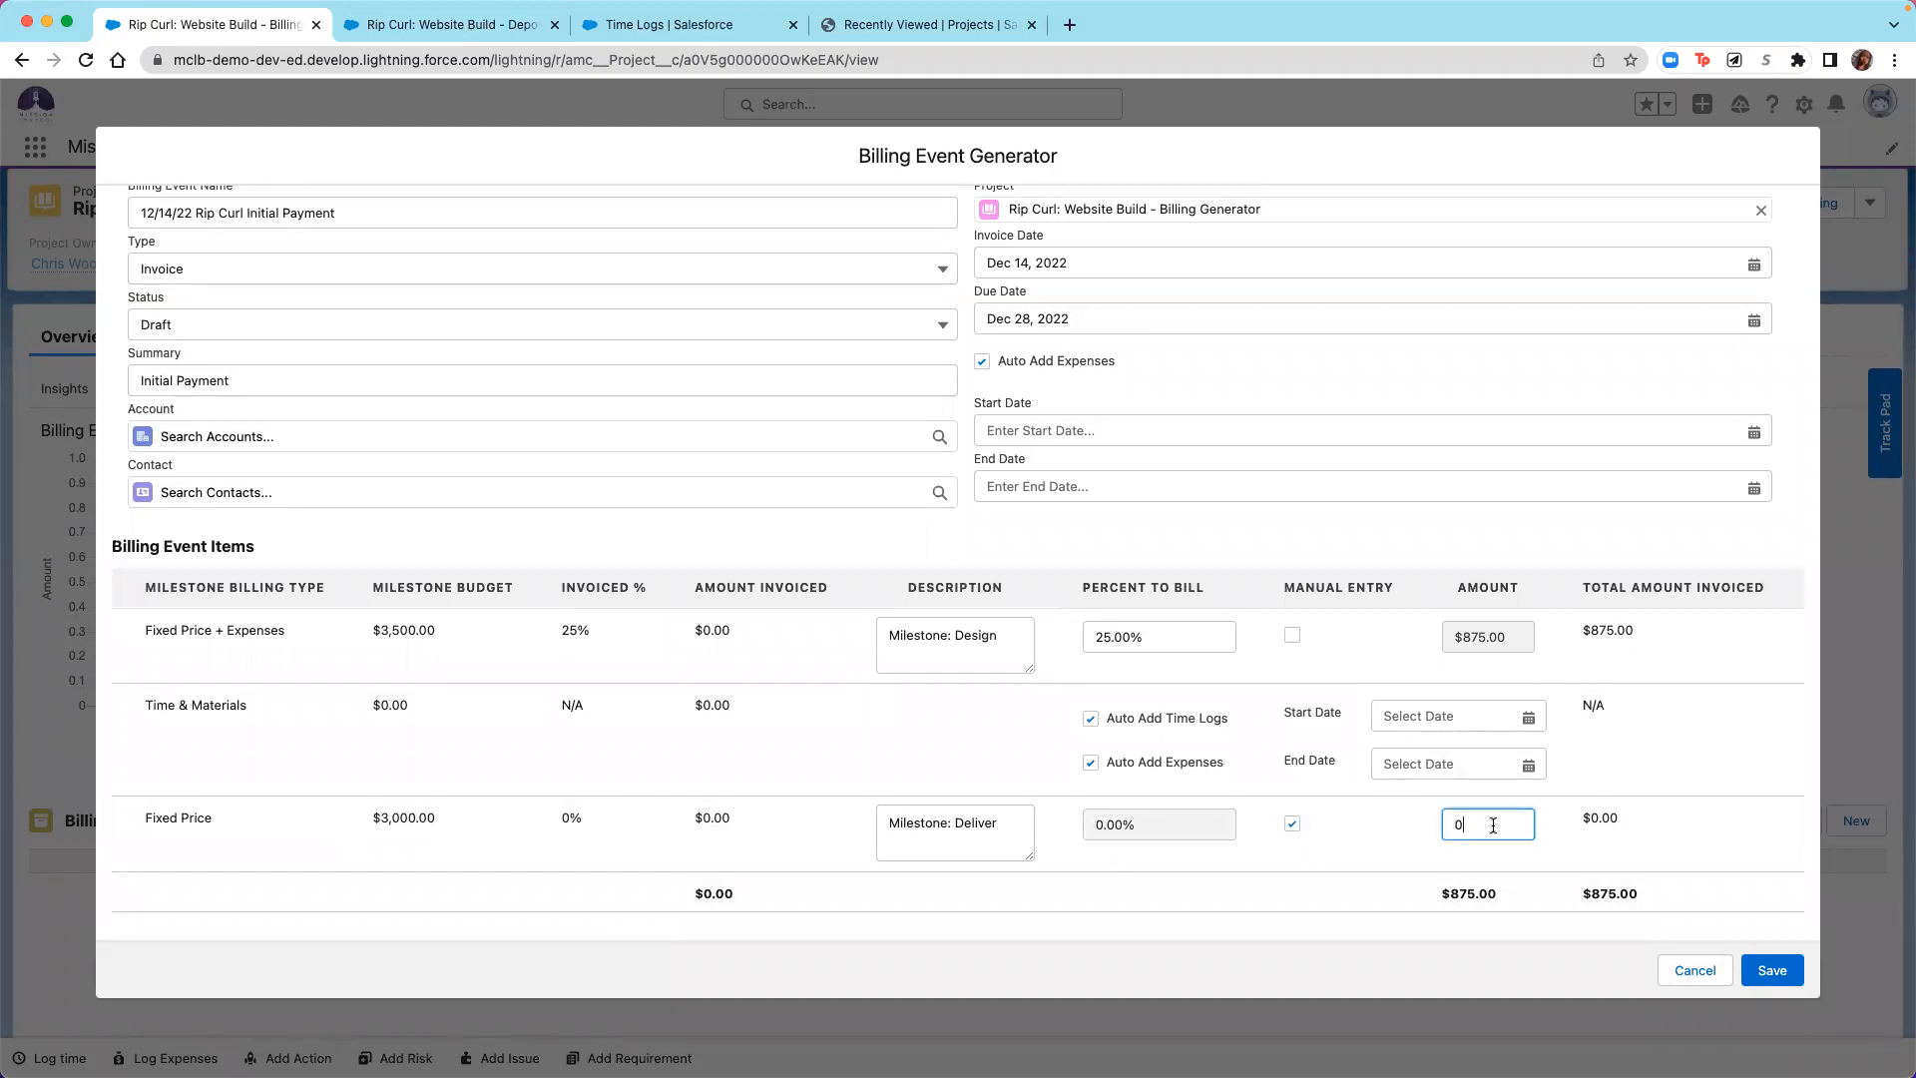
pyautogui.write('2000')
pyautogui.click(1375, 824)
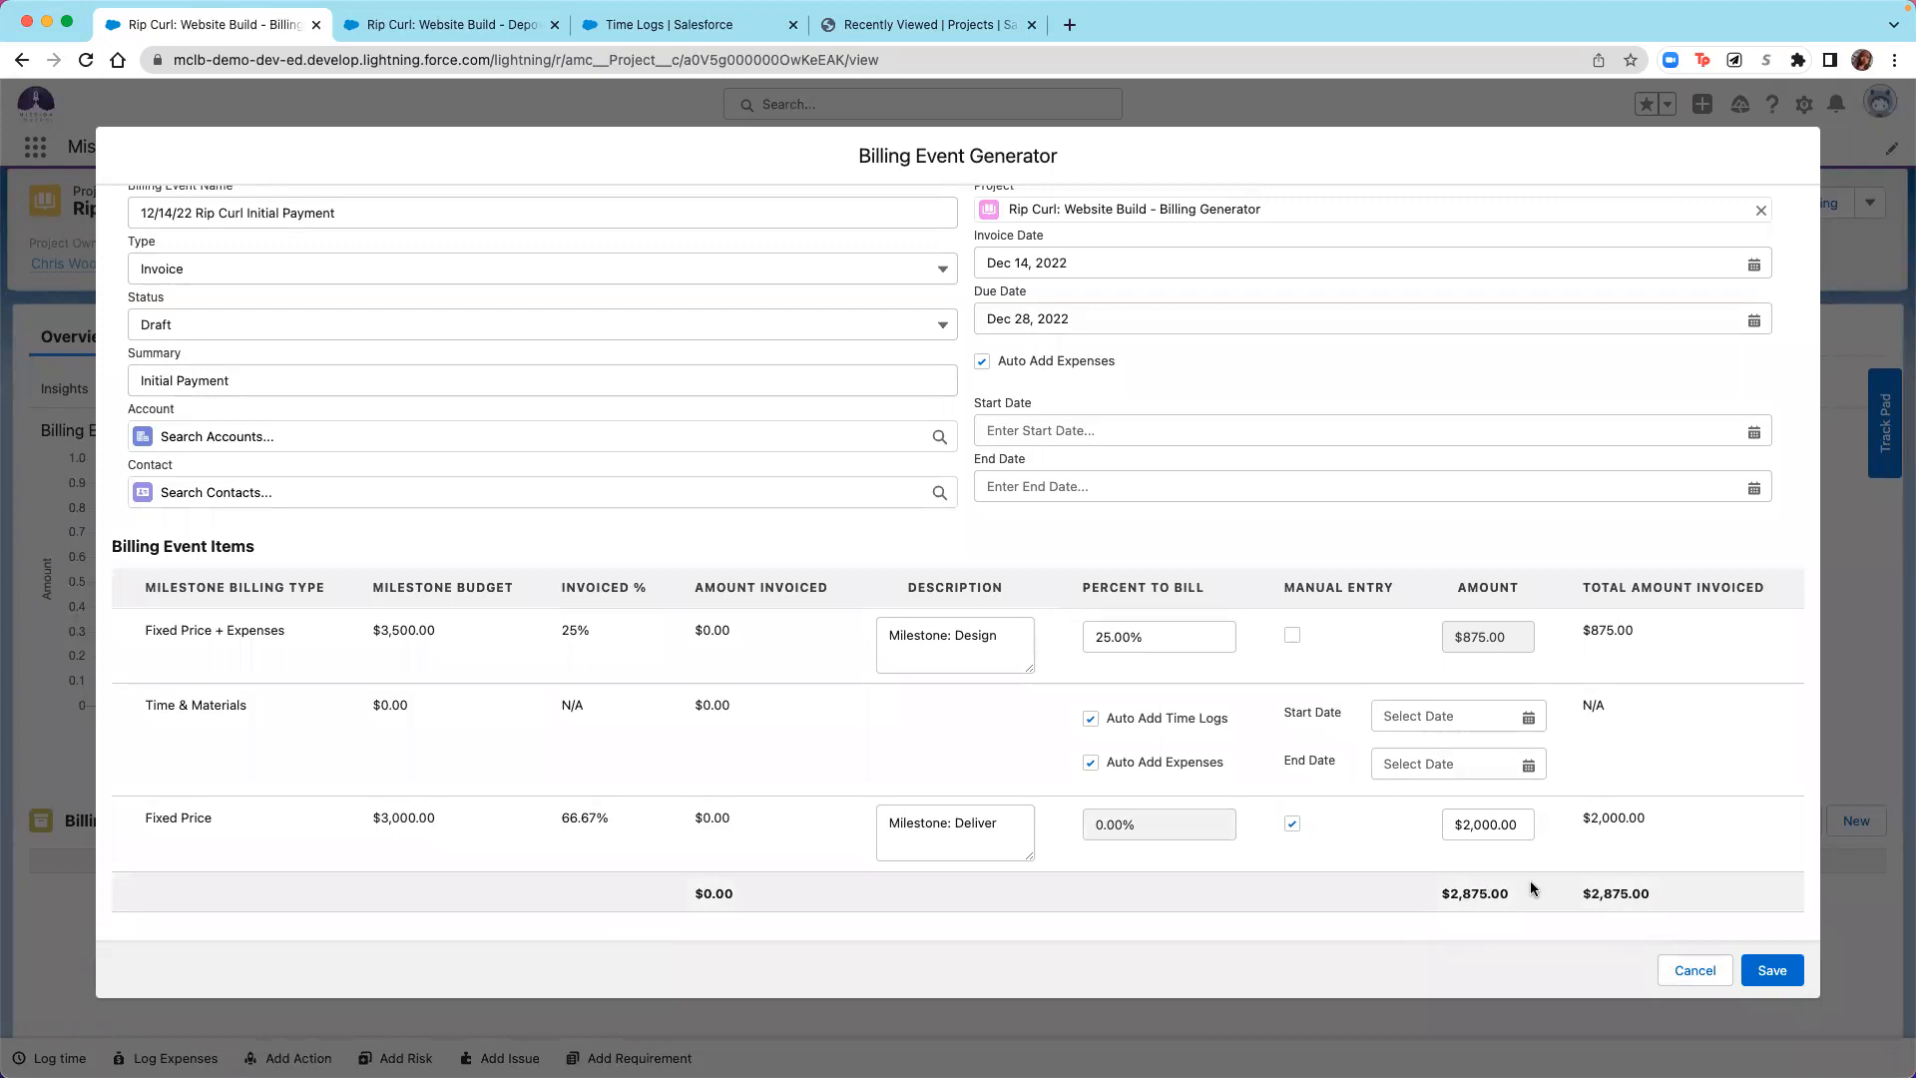
pyautogui.scroll(-2, 1352, 753)
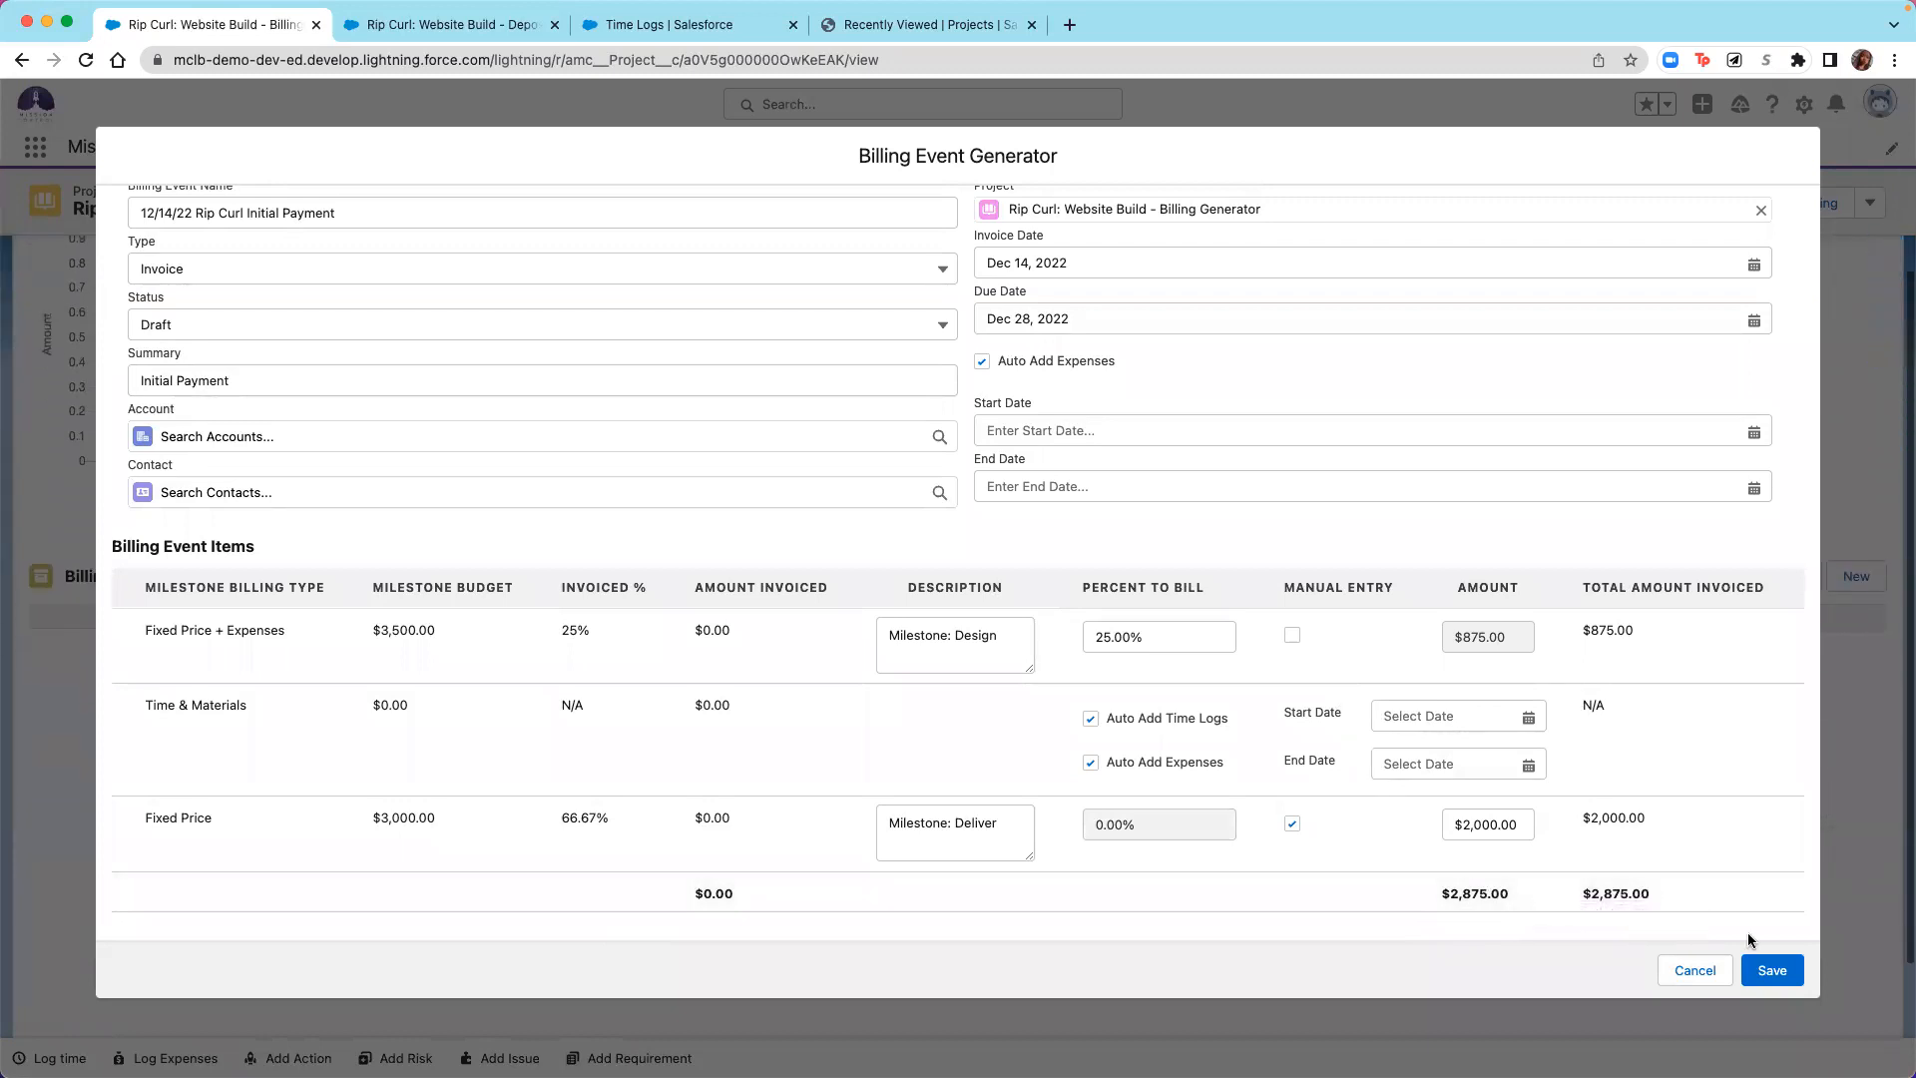
pyautogui.click(1771, 966)
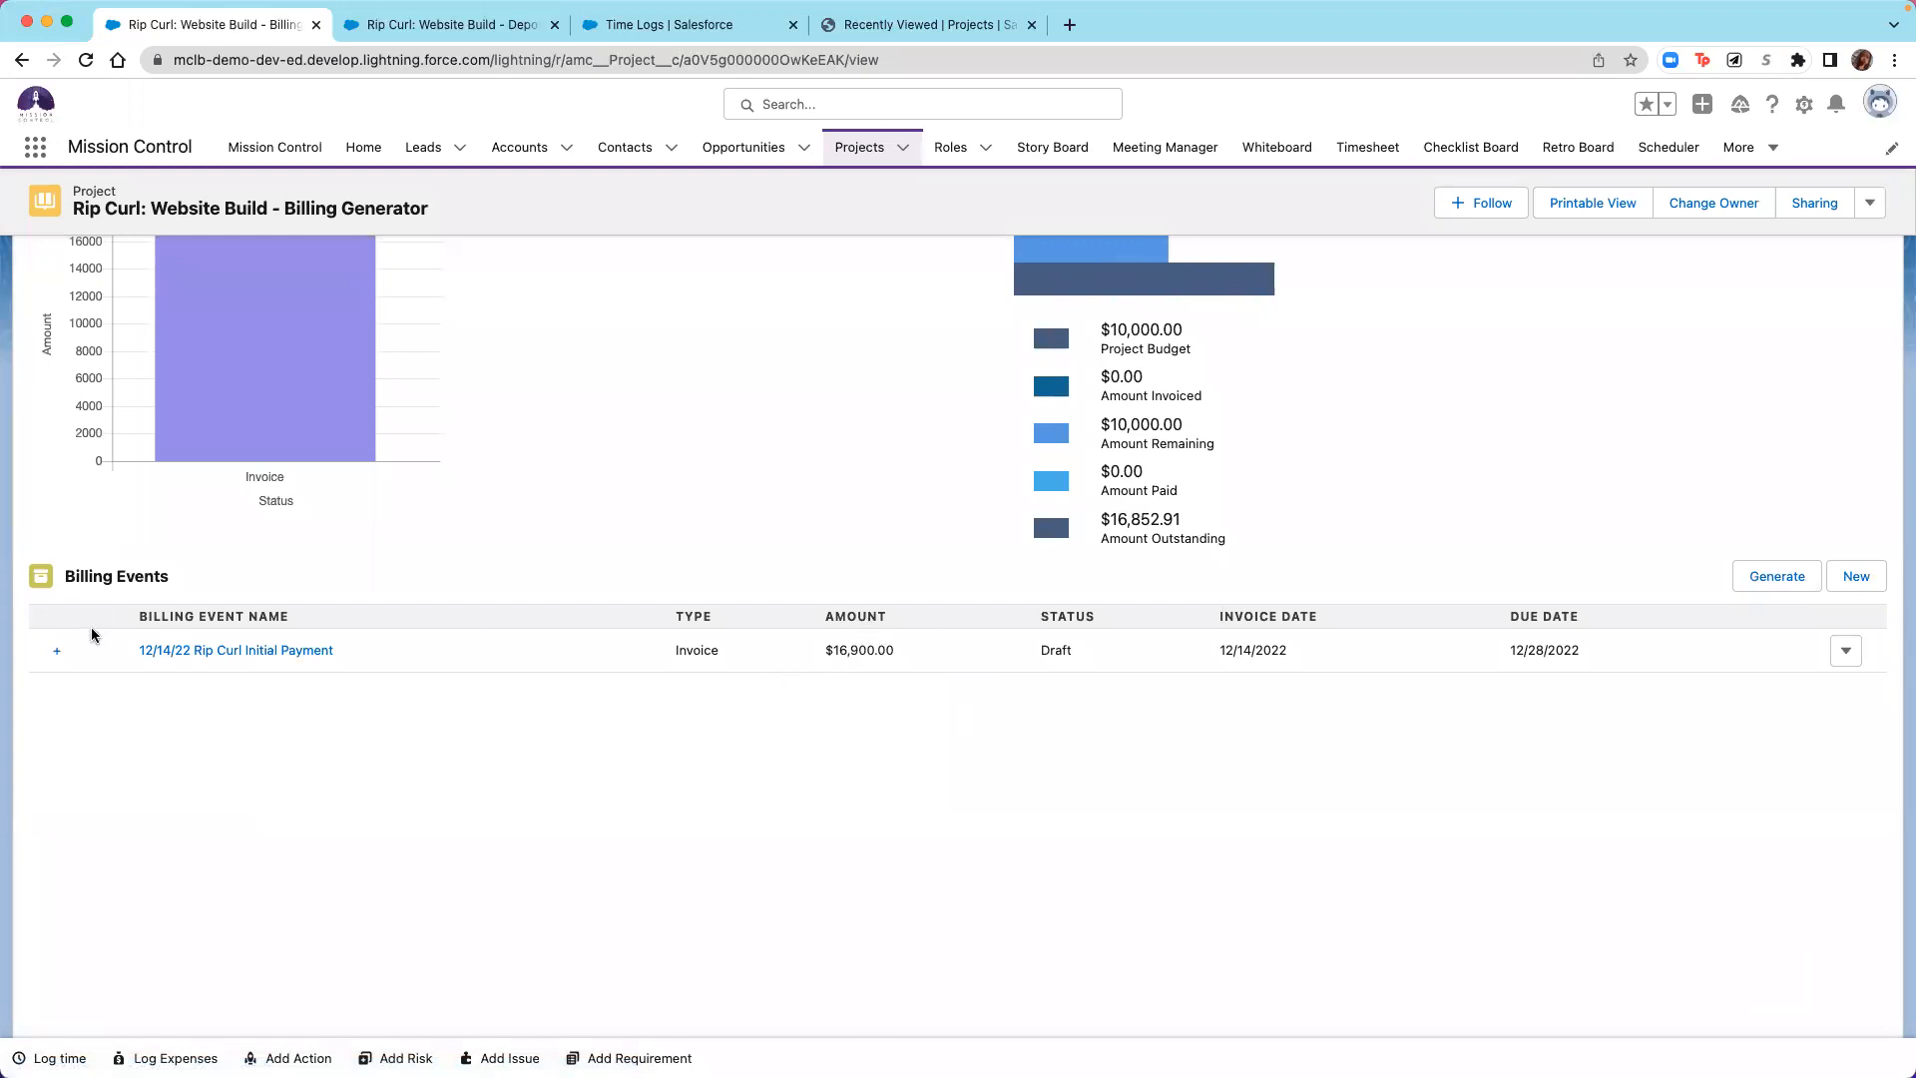
# Expand the 12/14/22 Rip Curl Initial Payment billing event and examine its item amounts, including the Deliver milestone's.
pyautogui.click(55, 655)
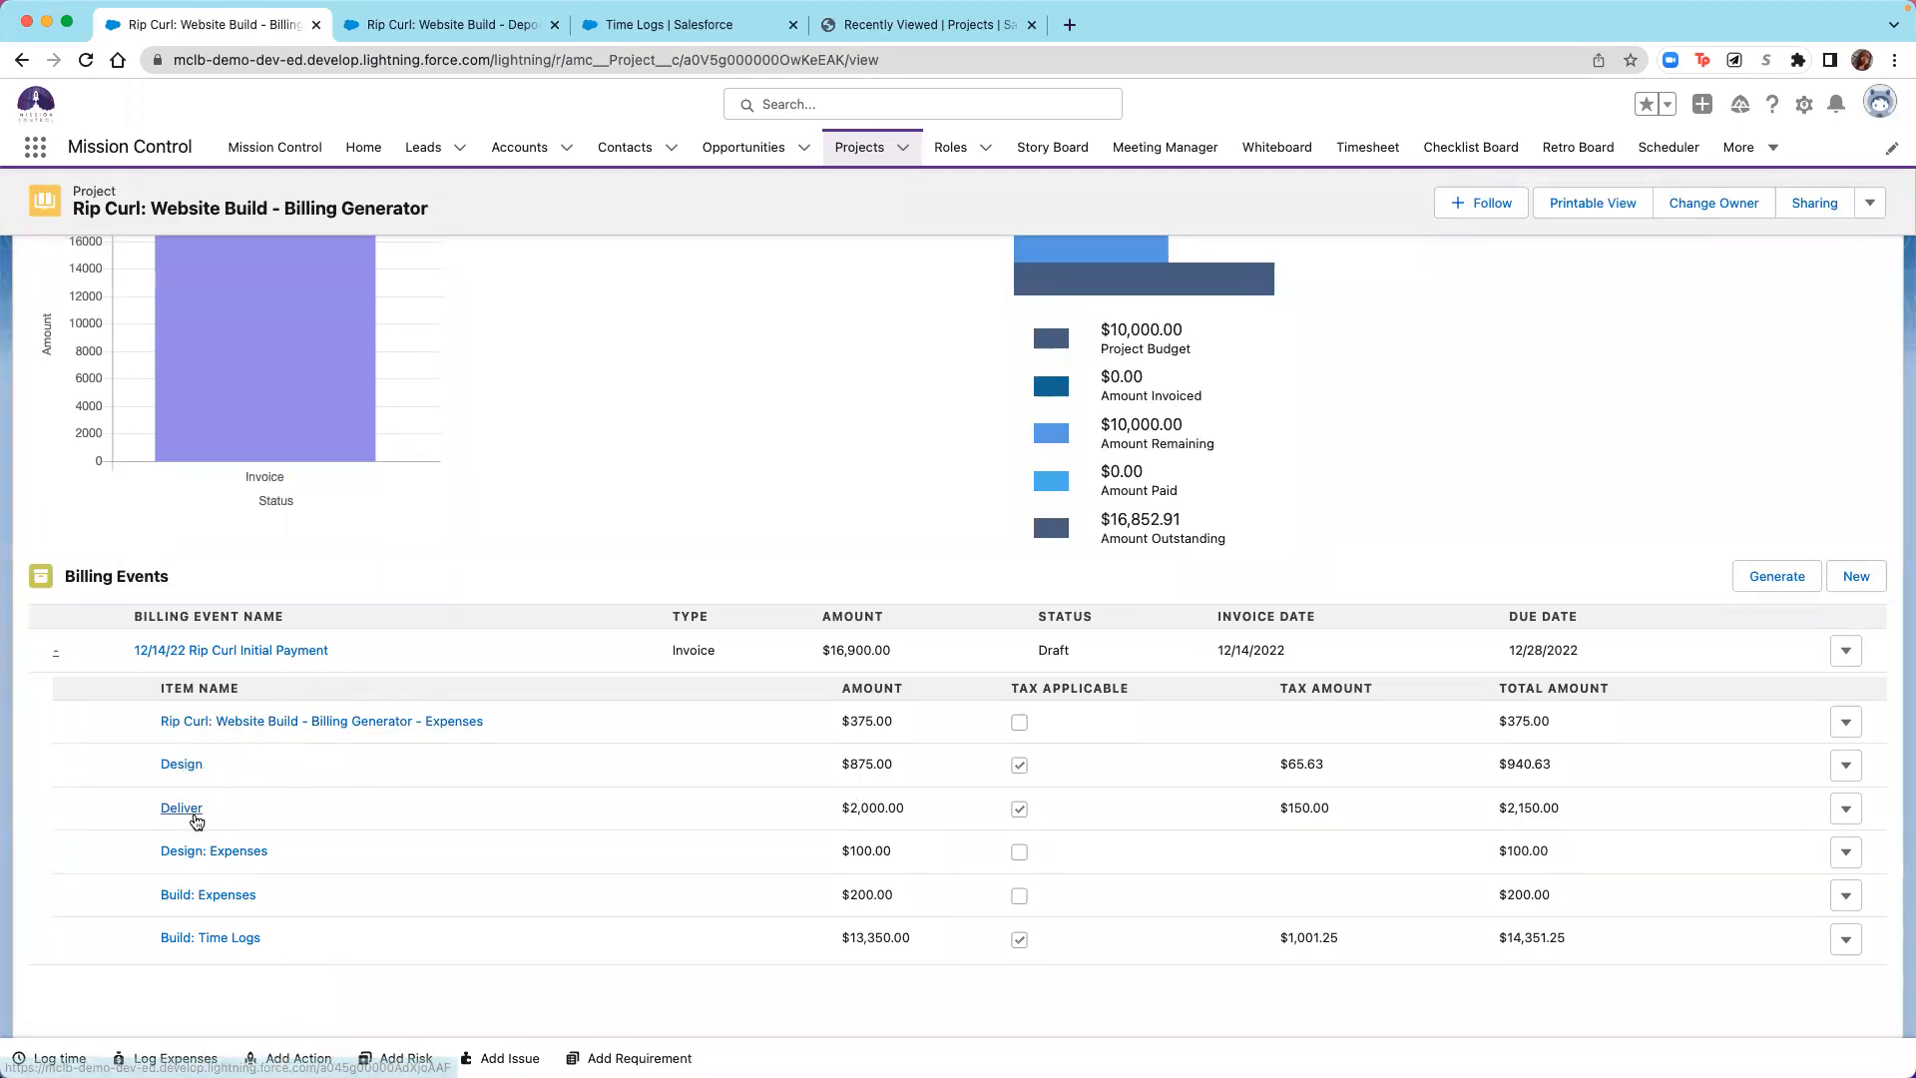
pyautogui.moveTo(852, 808); pyautogui.dragTo(927, 811)
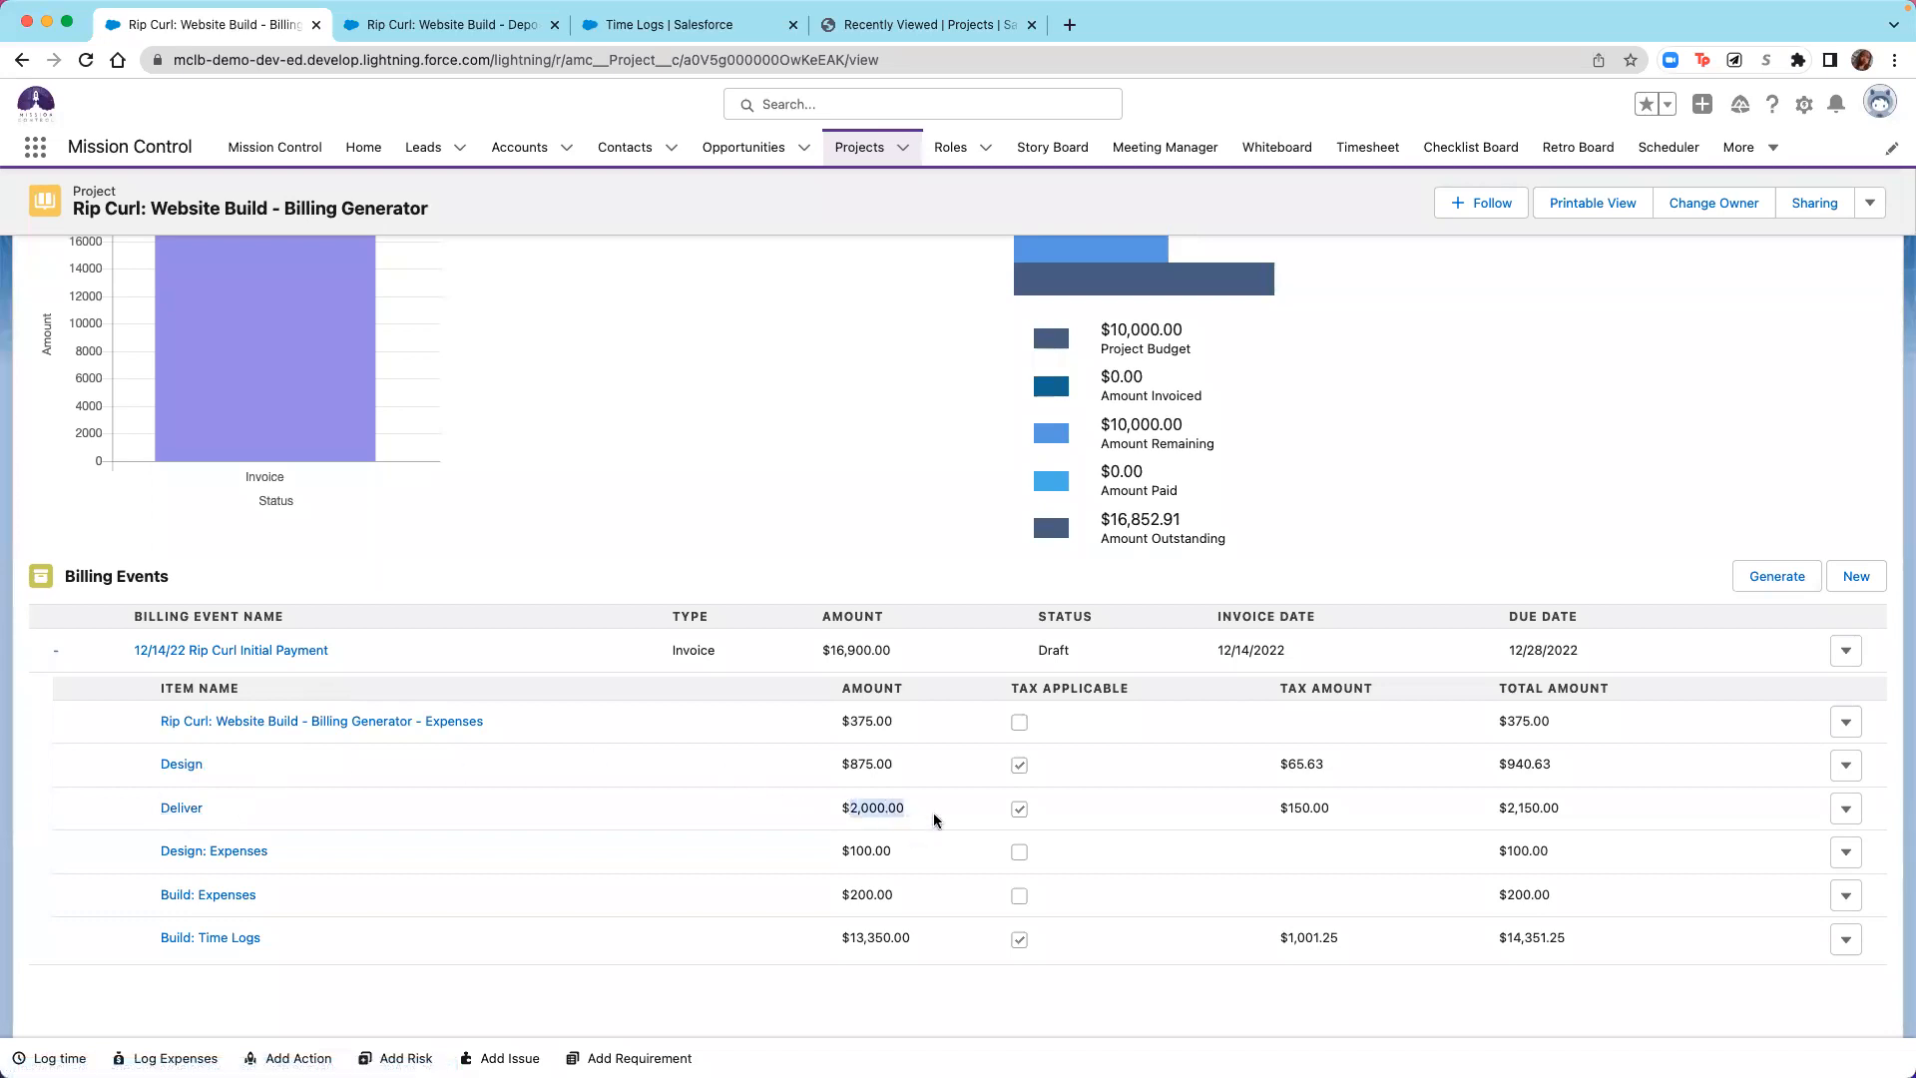
pyautogui.click(938, 821)
# Open the 12/14/22 Rip Curl Initial Payment record, produce its invoice PDF and review the line items, tax and balance due.
pyautogui.click(253, 652)
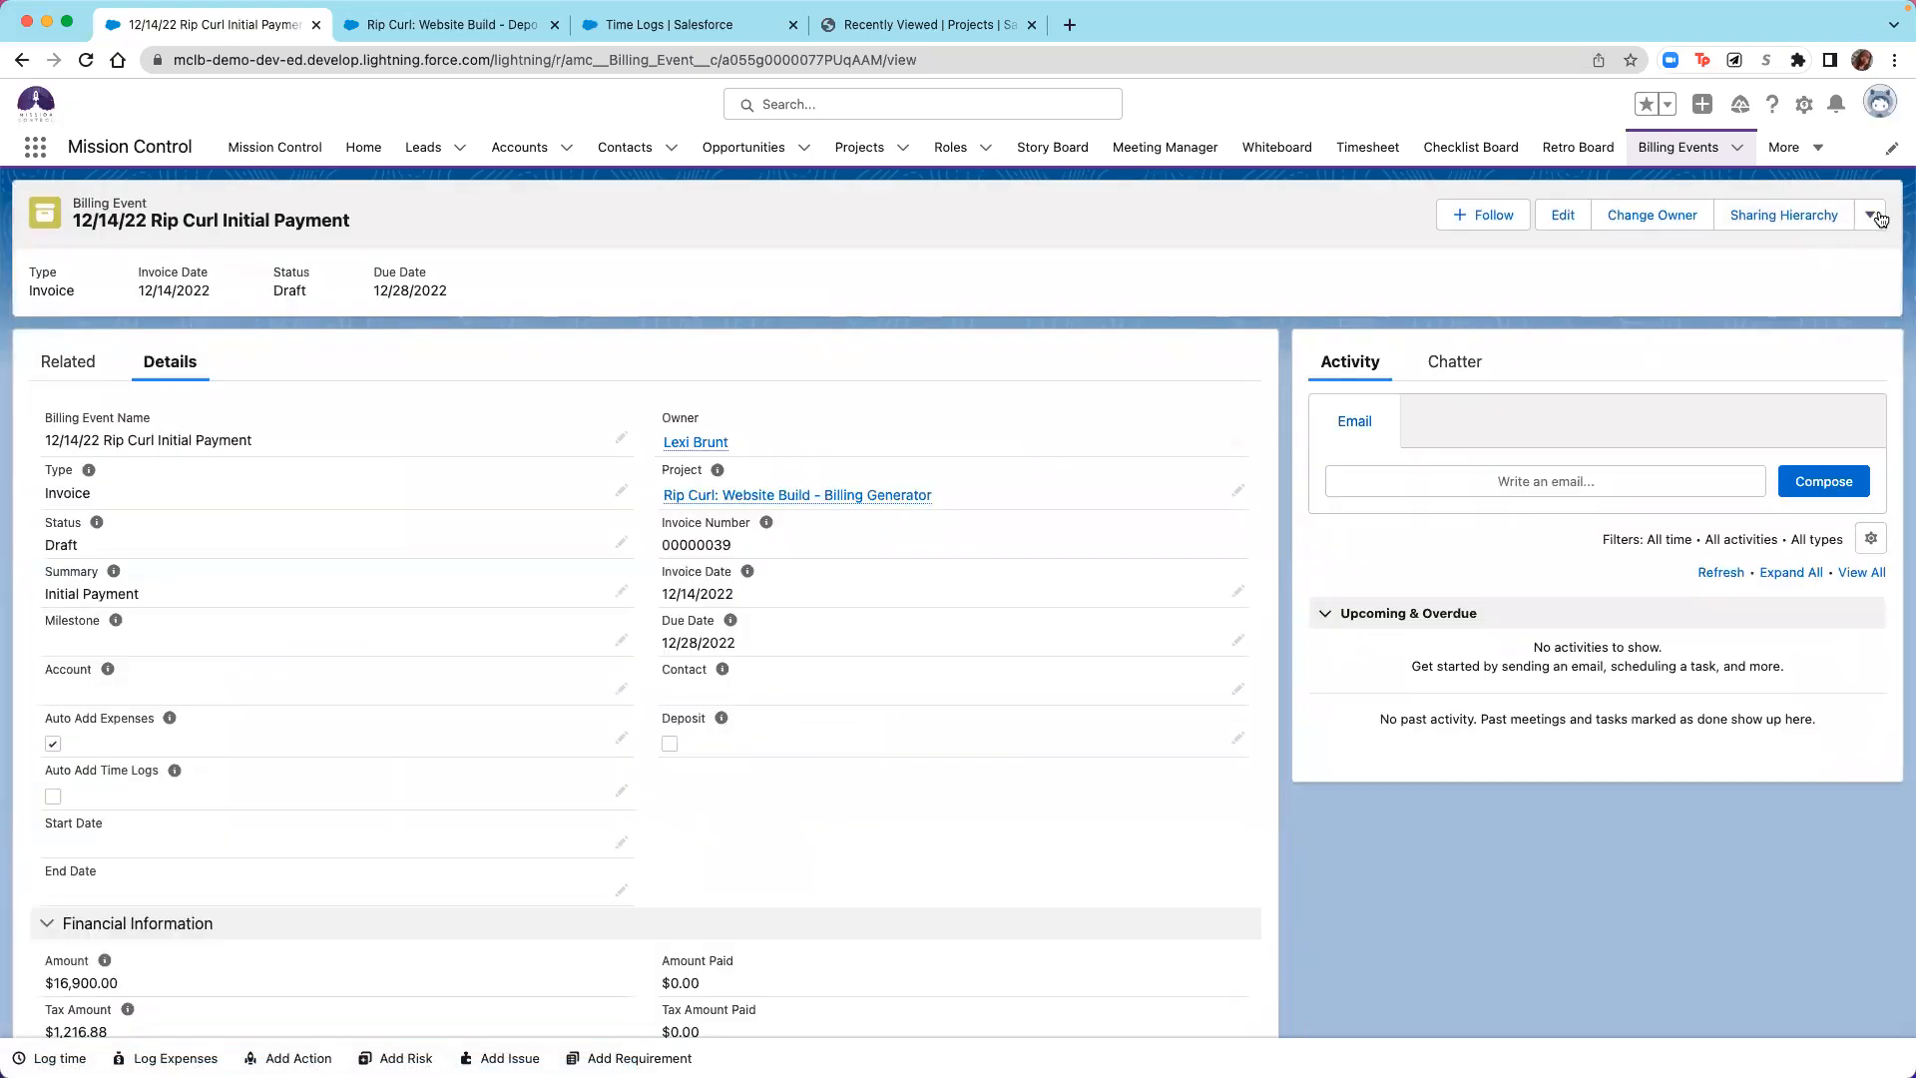
pyautogui.click(1871, 215)
pyautogui.click(1788, 425)
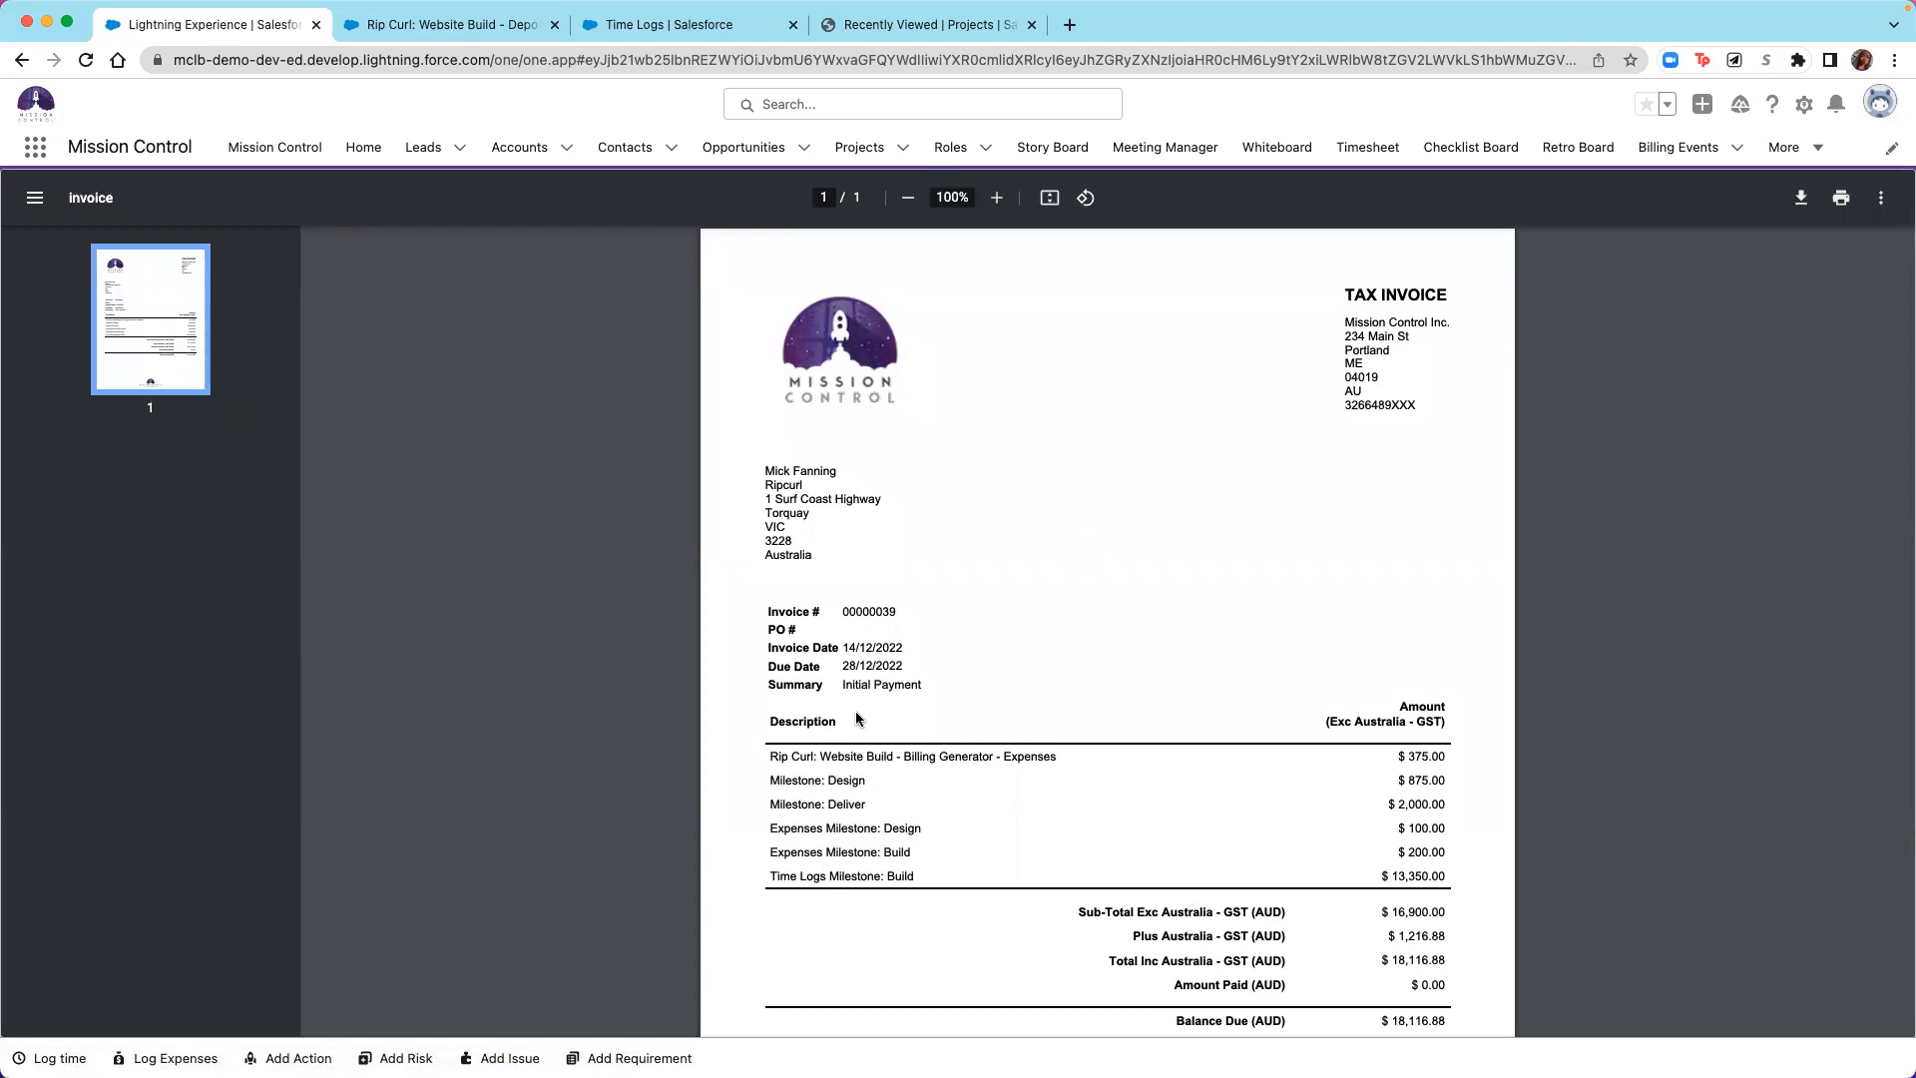
pyautogui.scroll(-1, 856, 717)
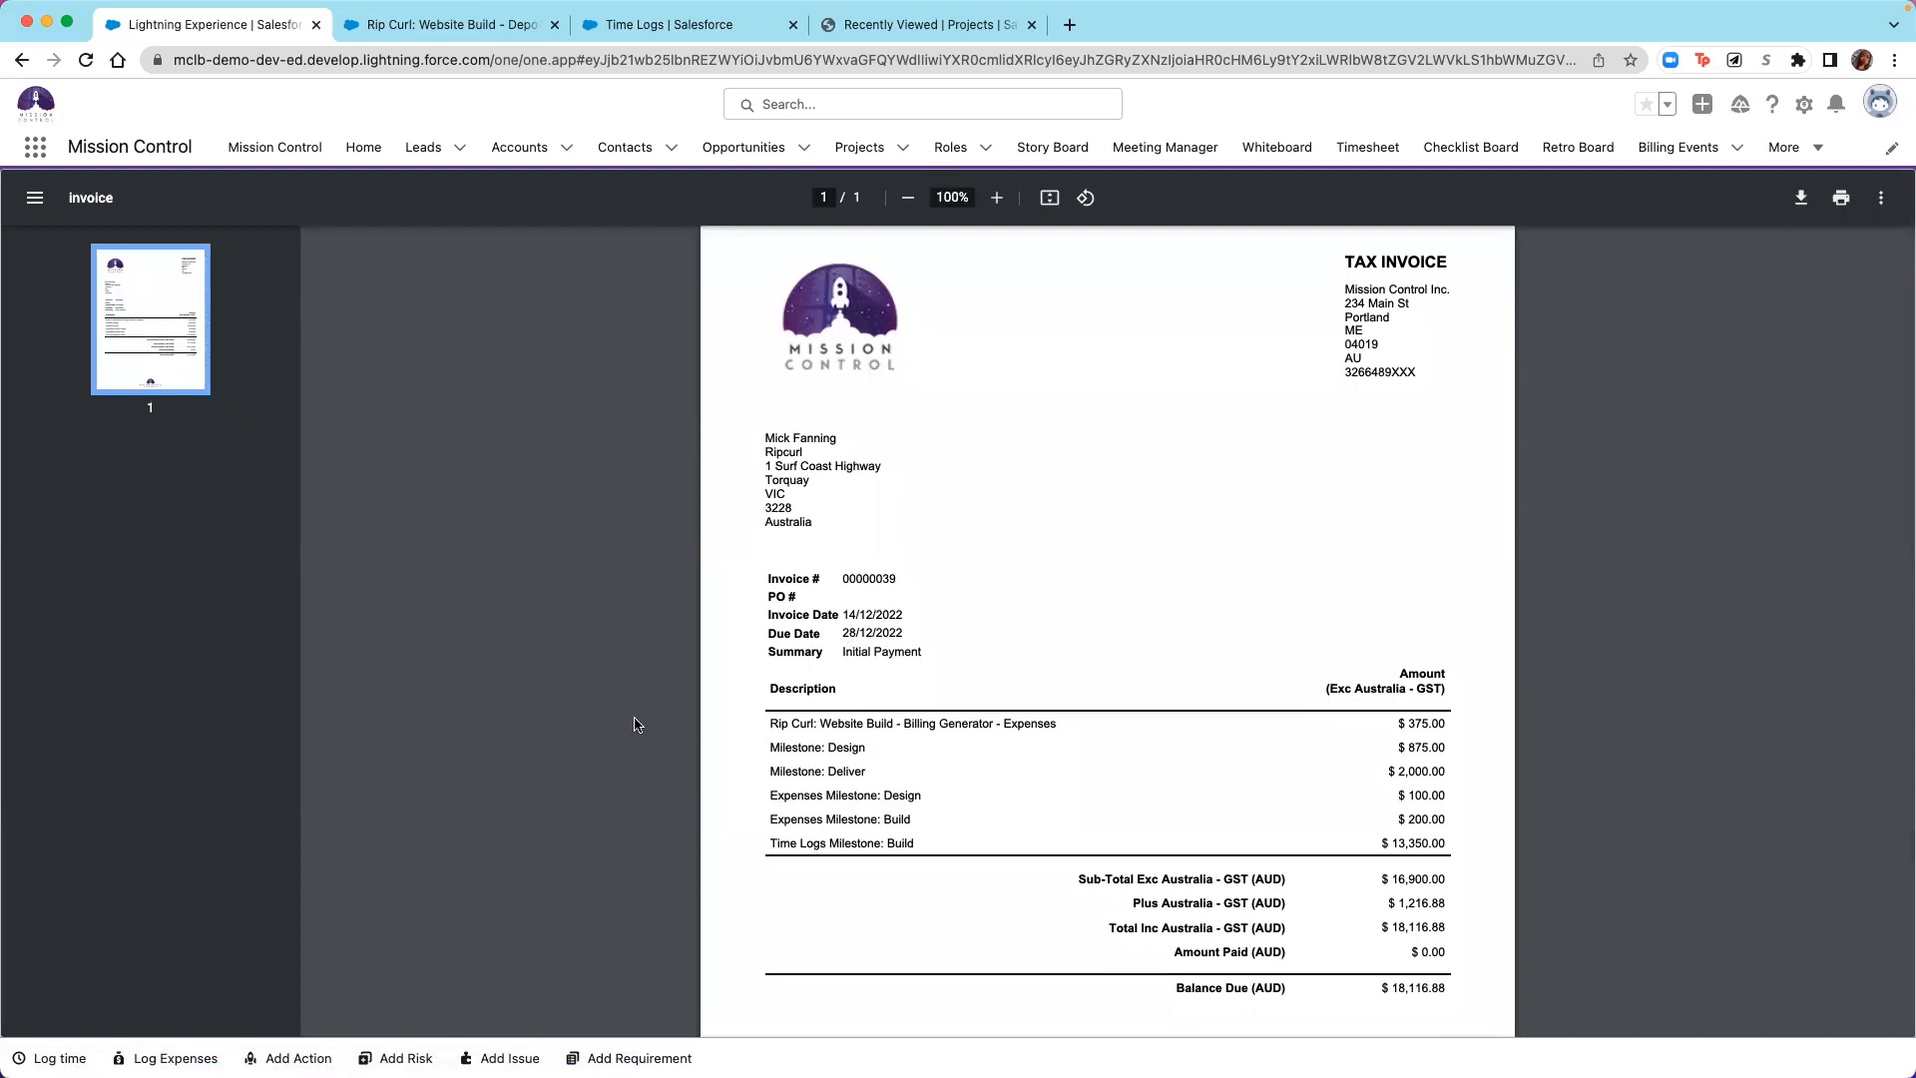
pyautogui.scroll(-5, 793, 838)
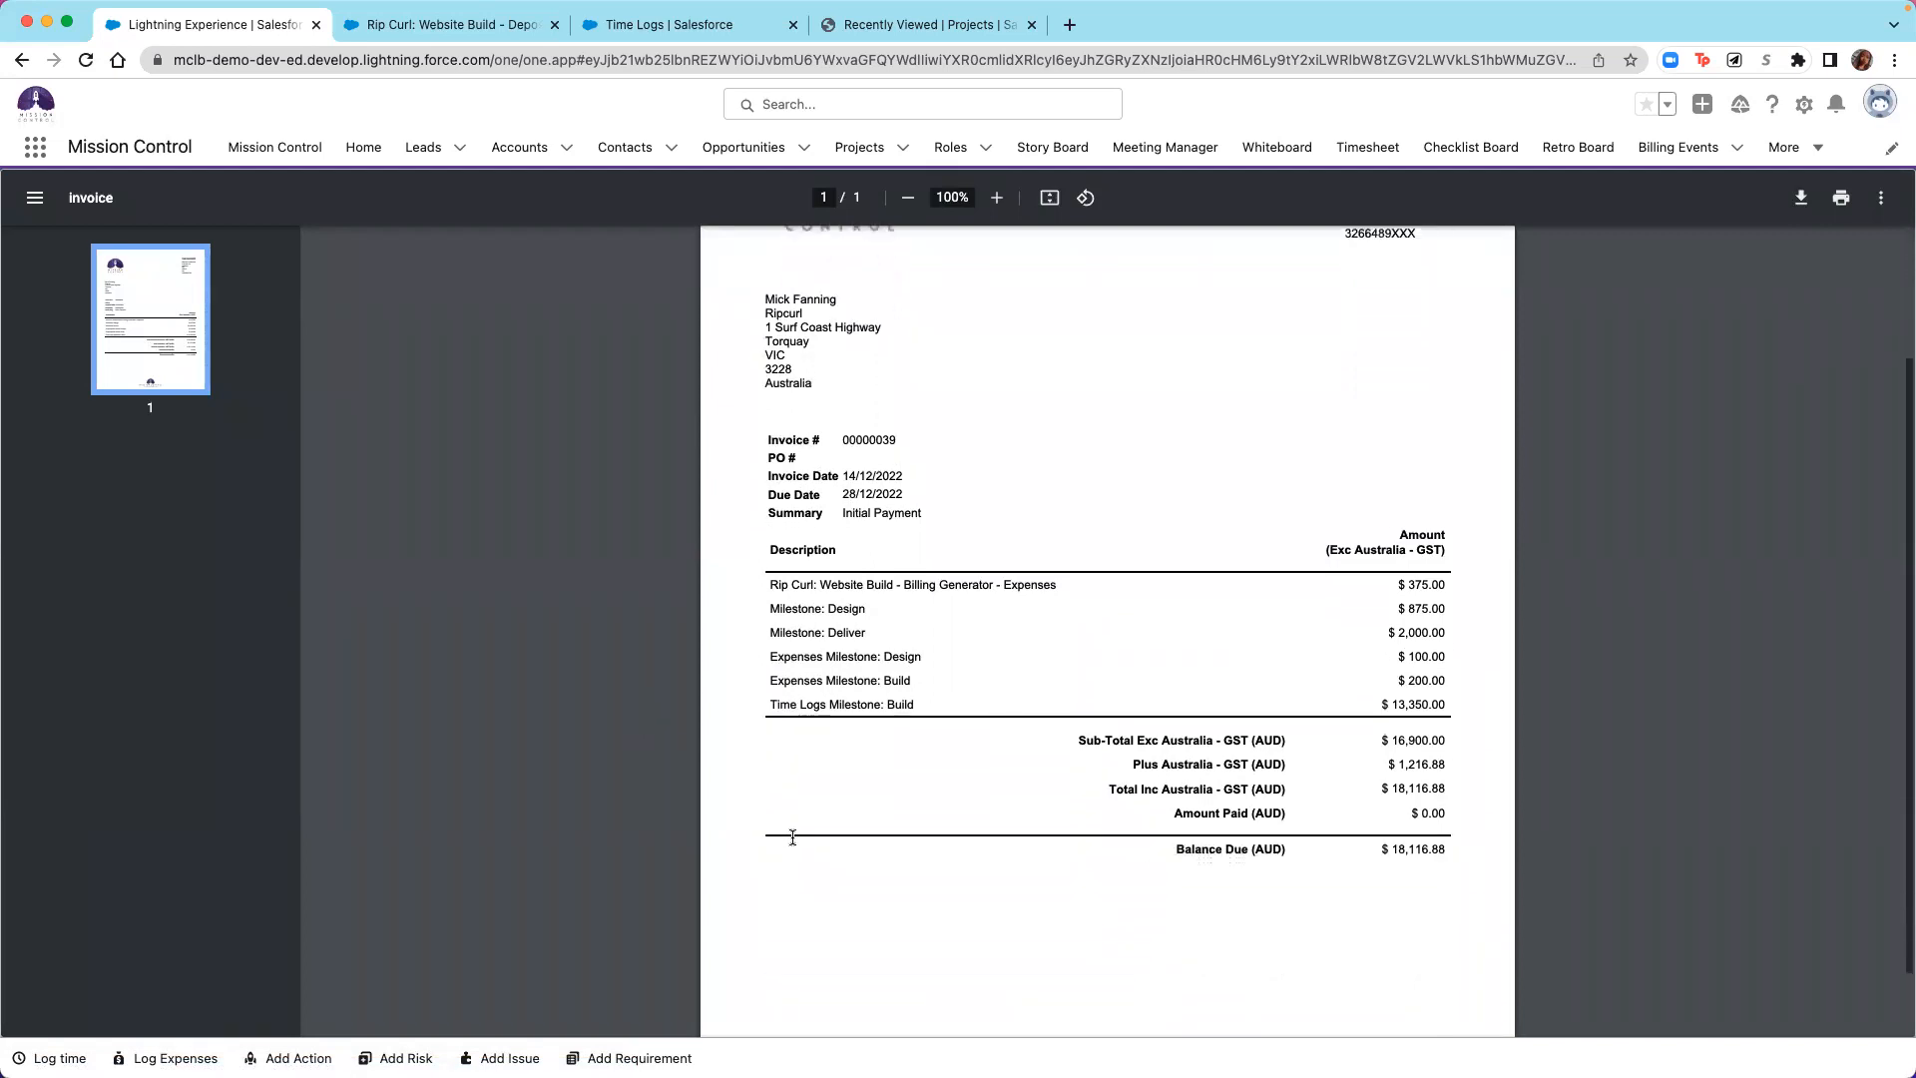
pyautogui.scroll(6, 792, 838)
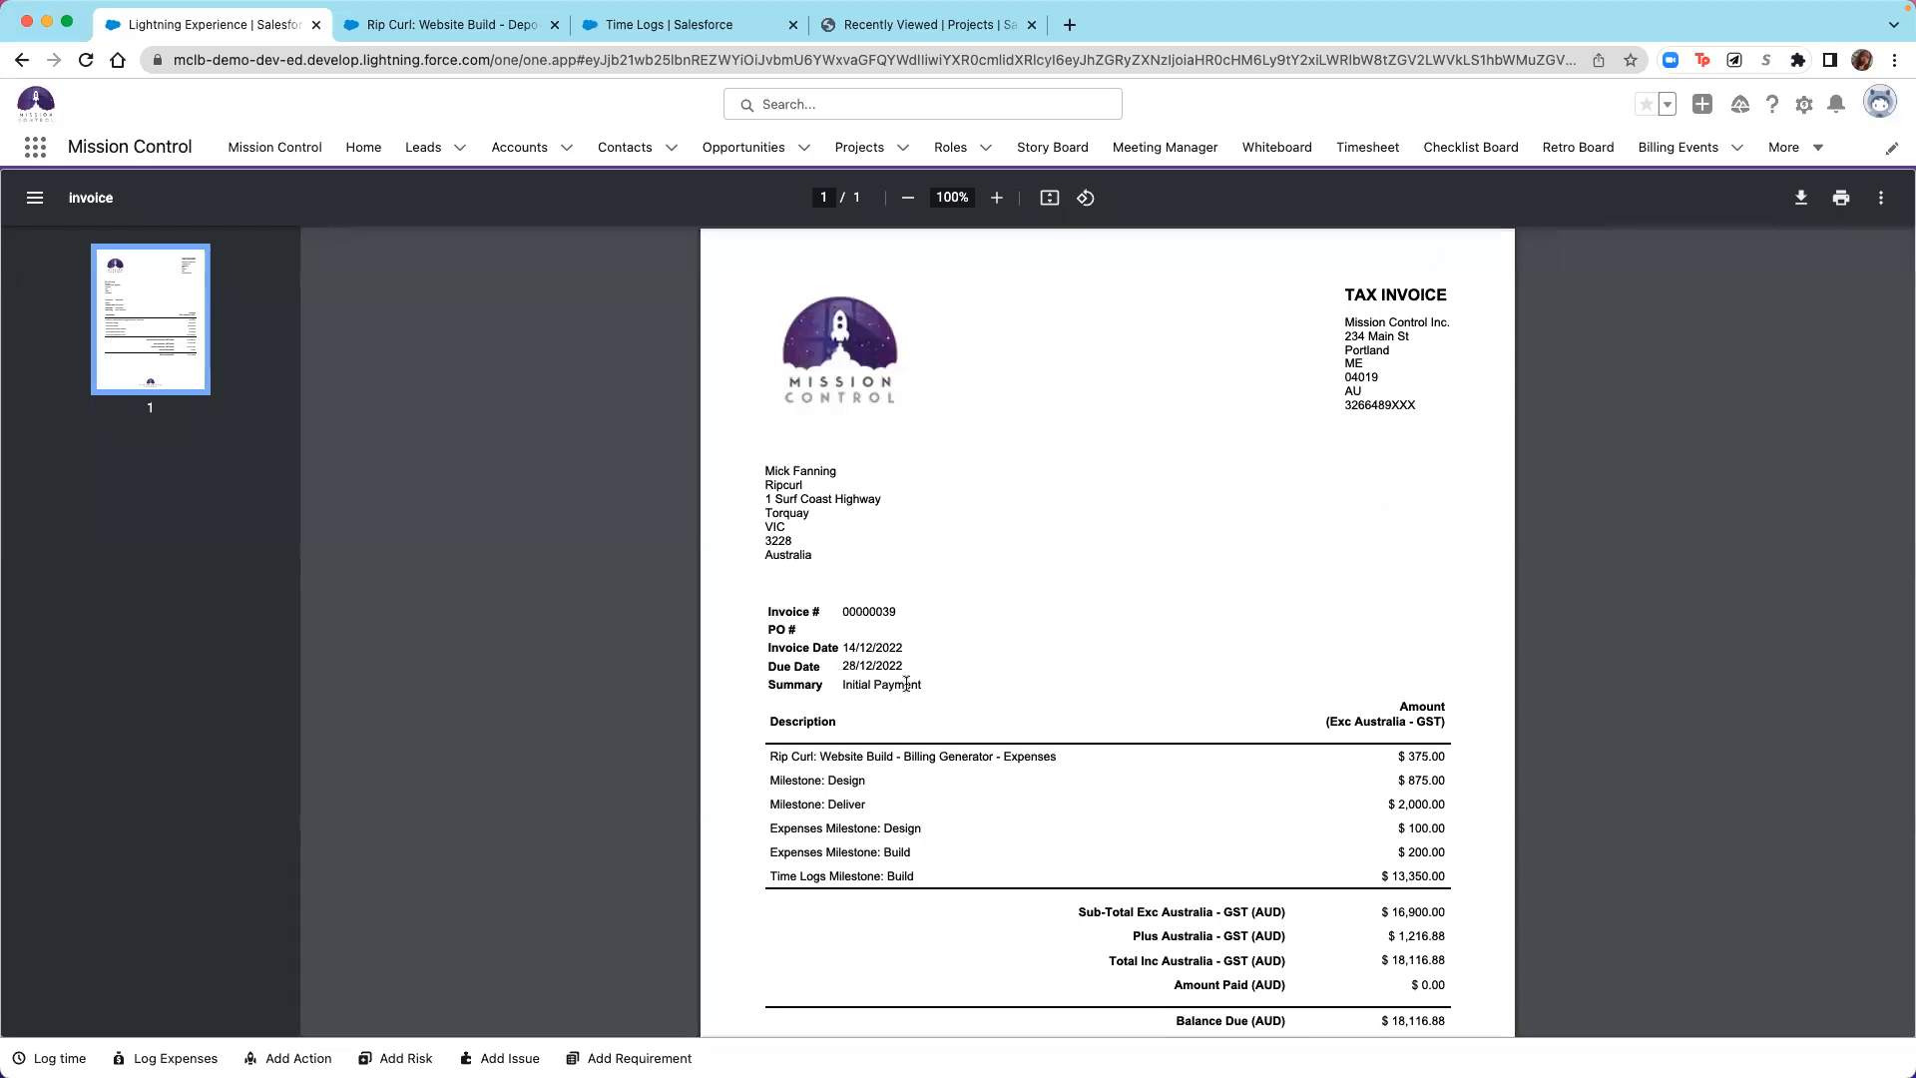
pyautogui.scroll(-3, 1082, 826)
pyautogui.scroll(-1, 1082, 826)
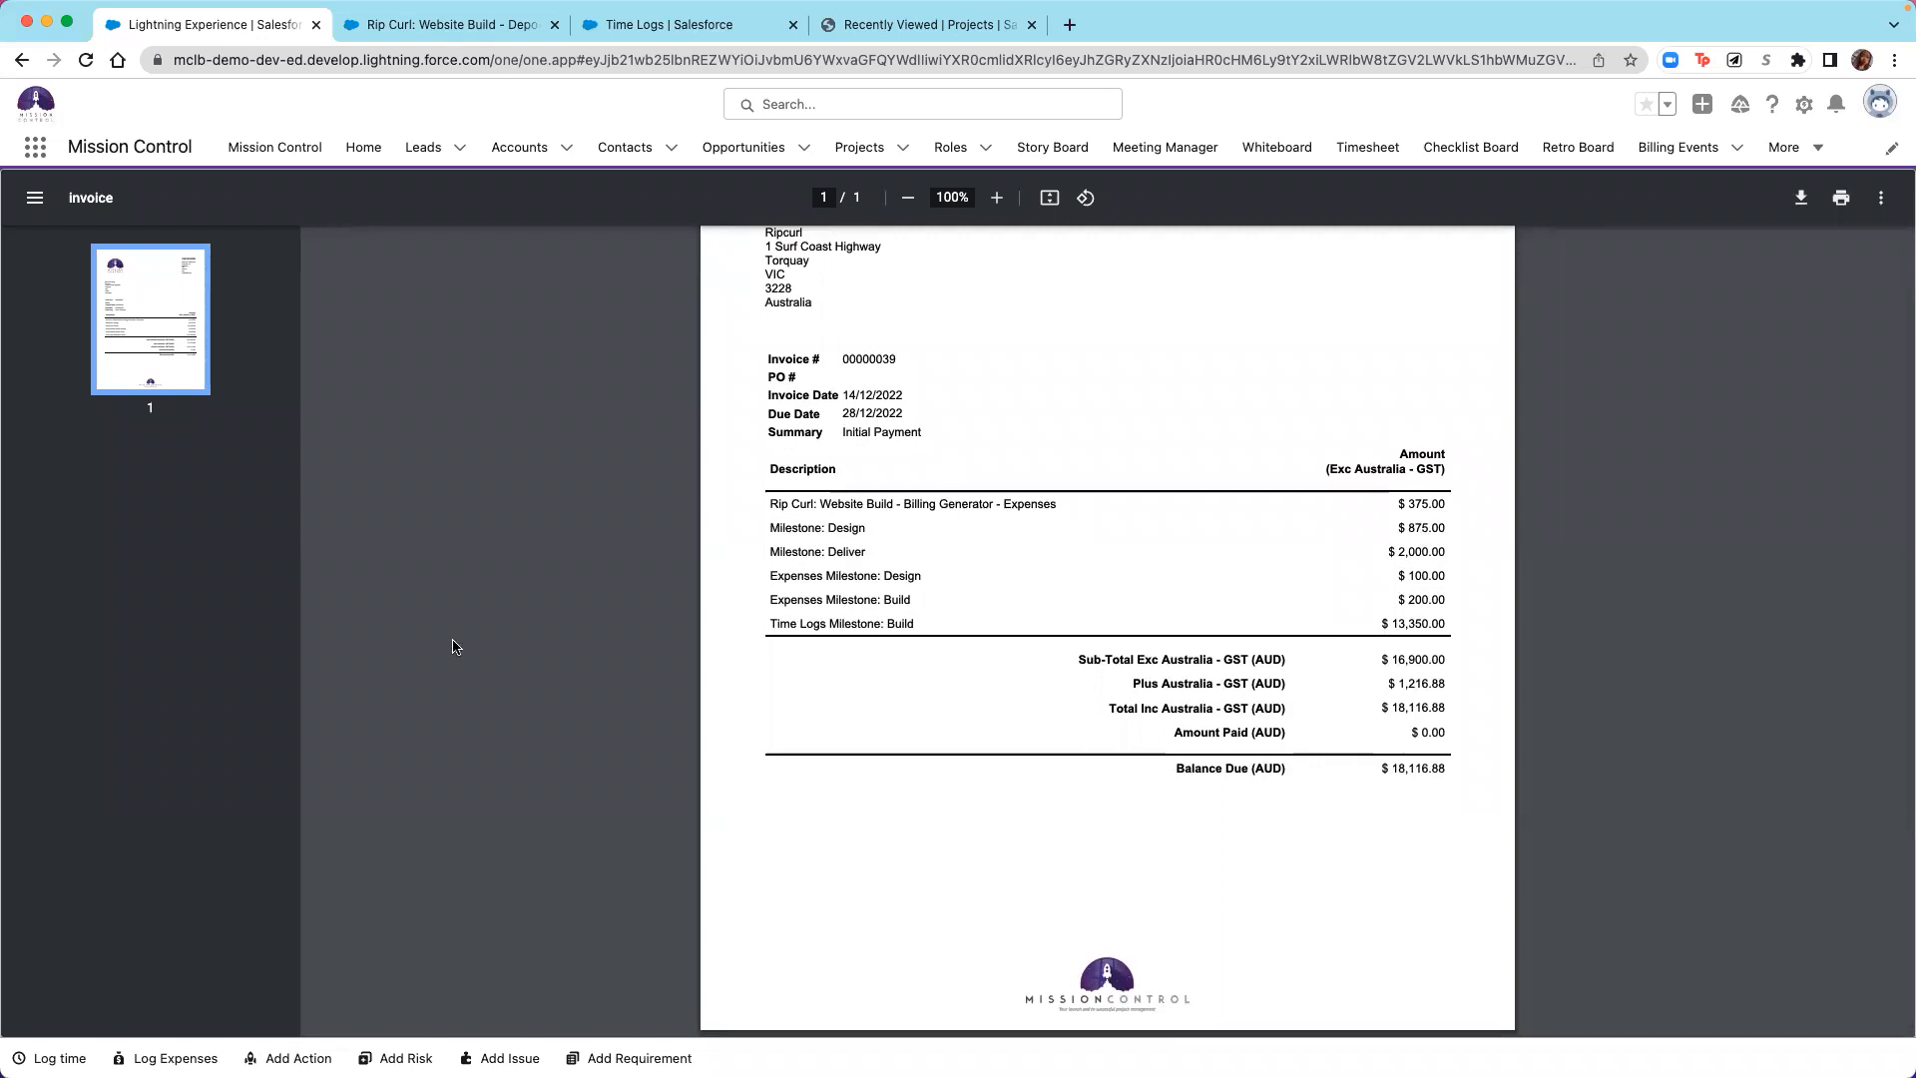
# Return to the 12/14/22 Rip Curl Initial Payment billing event, set its Invoice Template to Detail, and save.
pyautogui.click(22, 60)
pyautogui.click(22, 62)
pyautogui.scroll(-5, 386, 878)
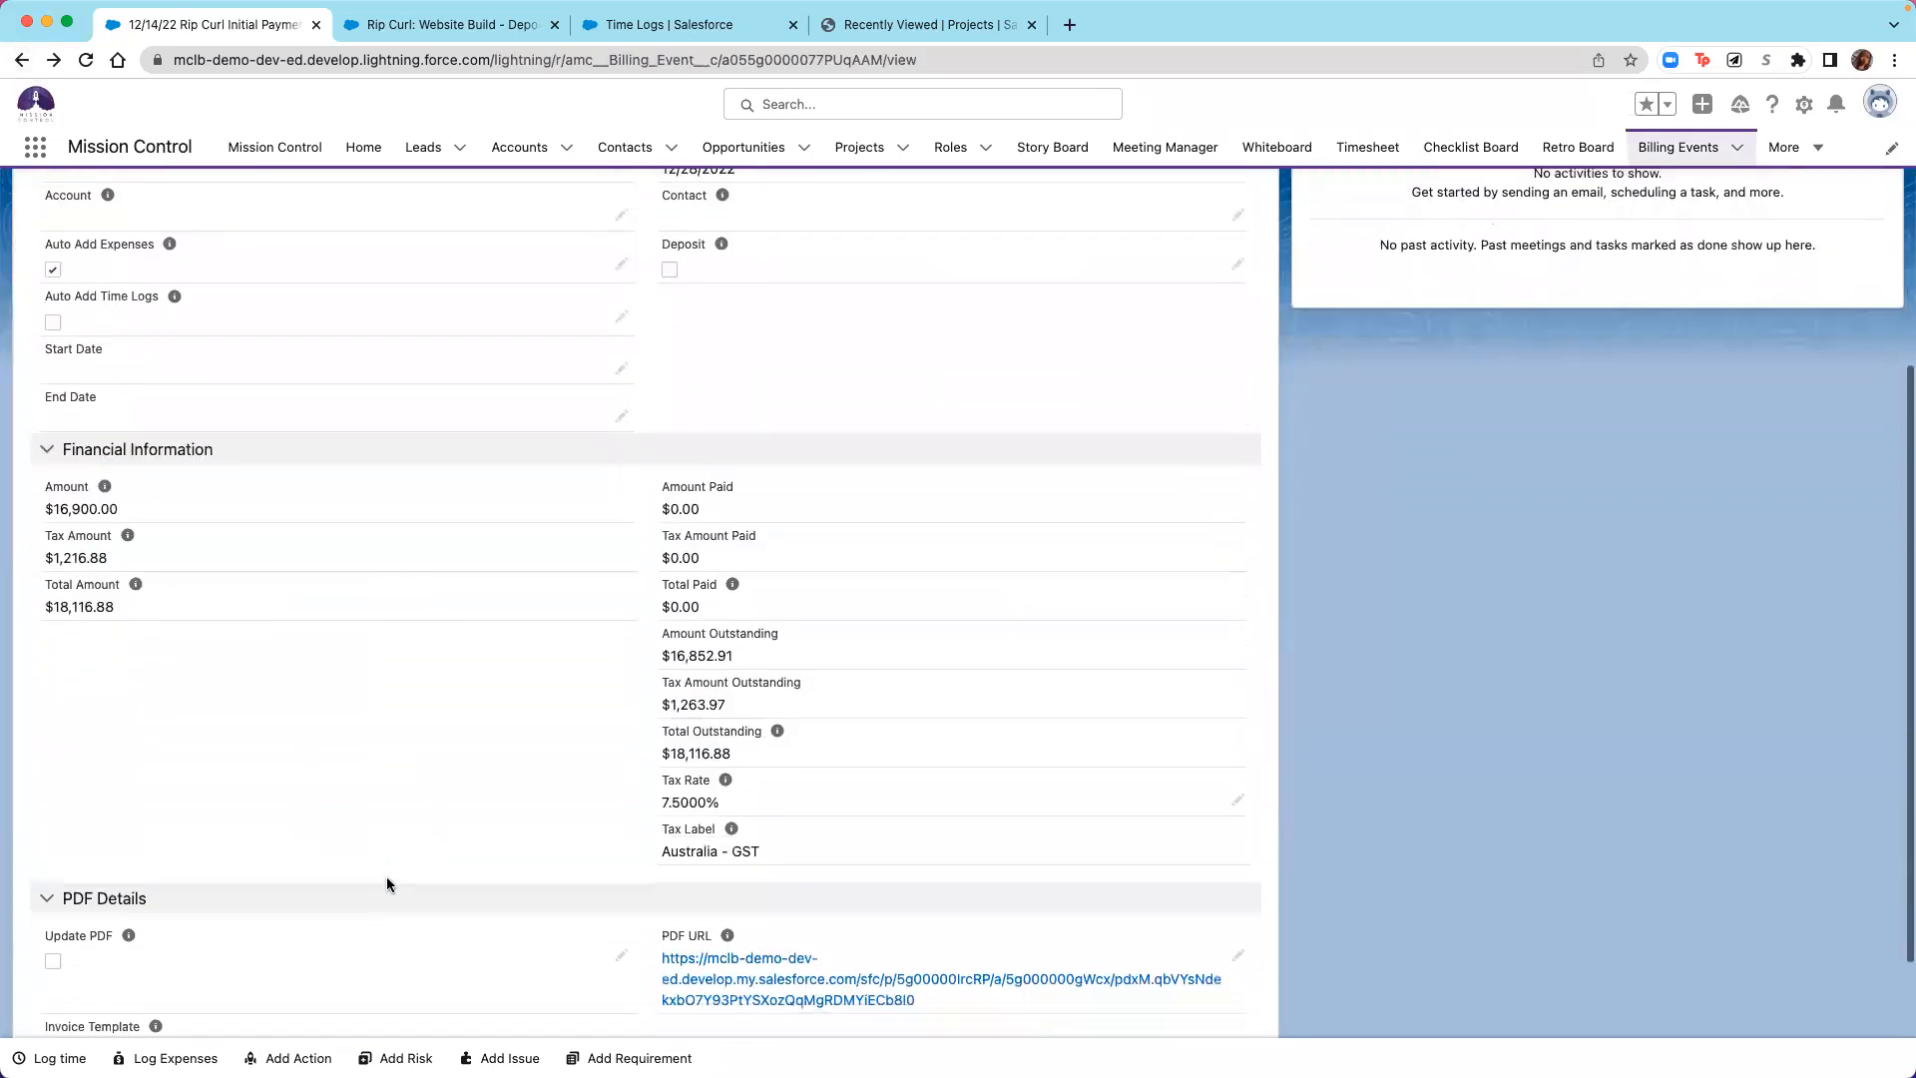
pyautogui.scroll(-3, 387, 876)
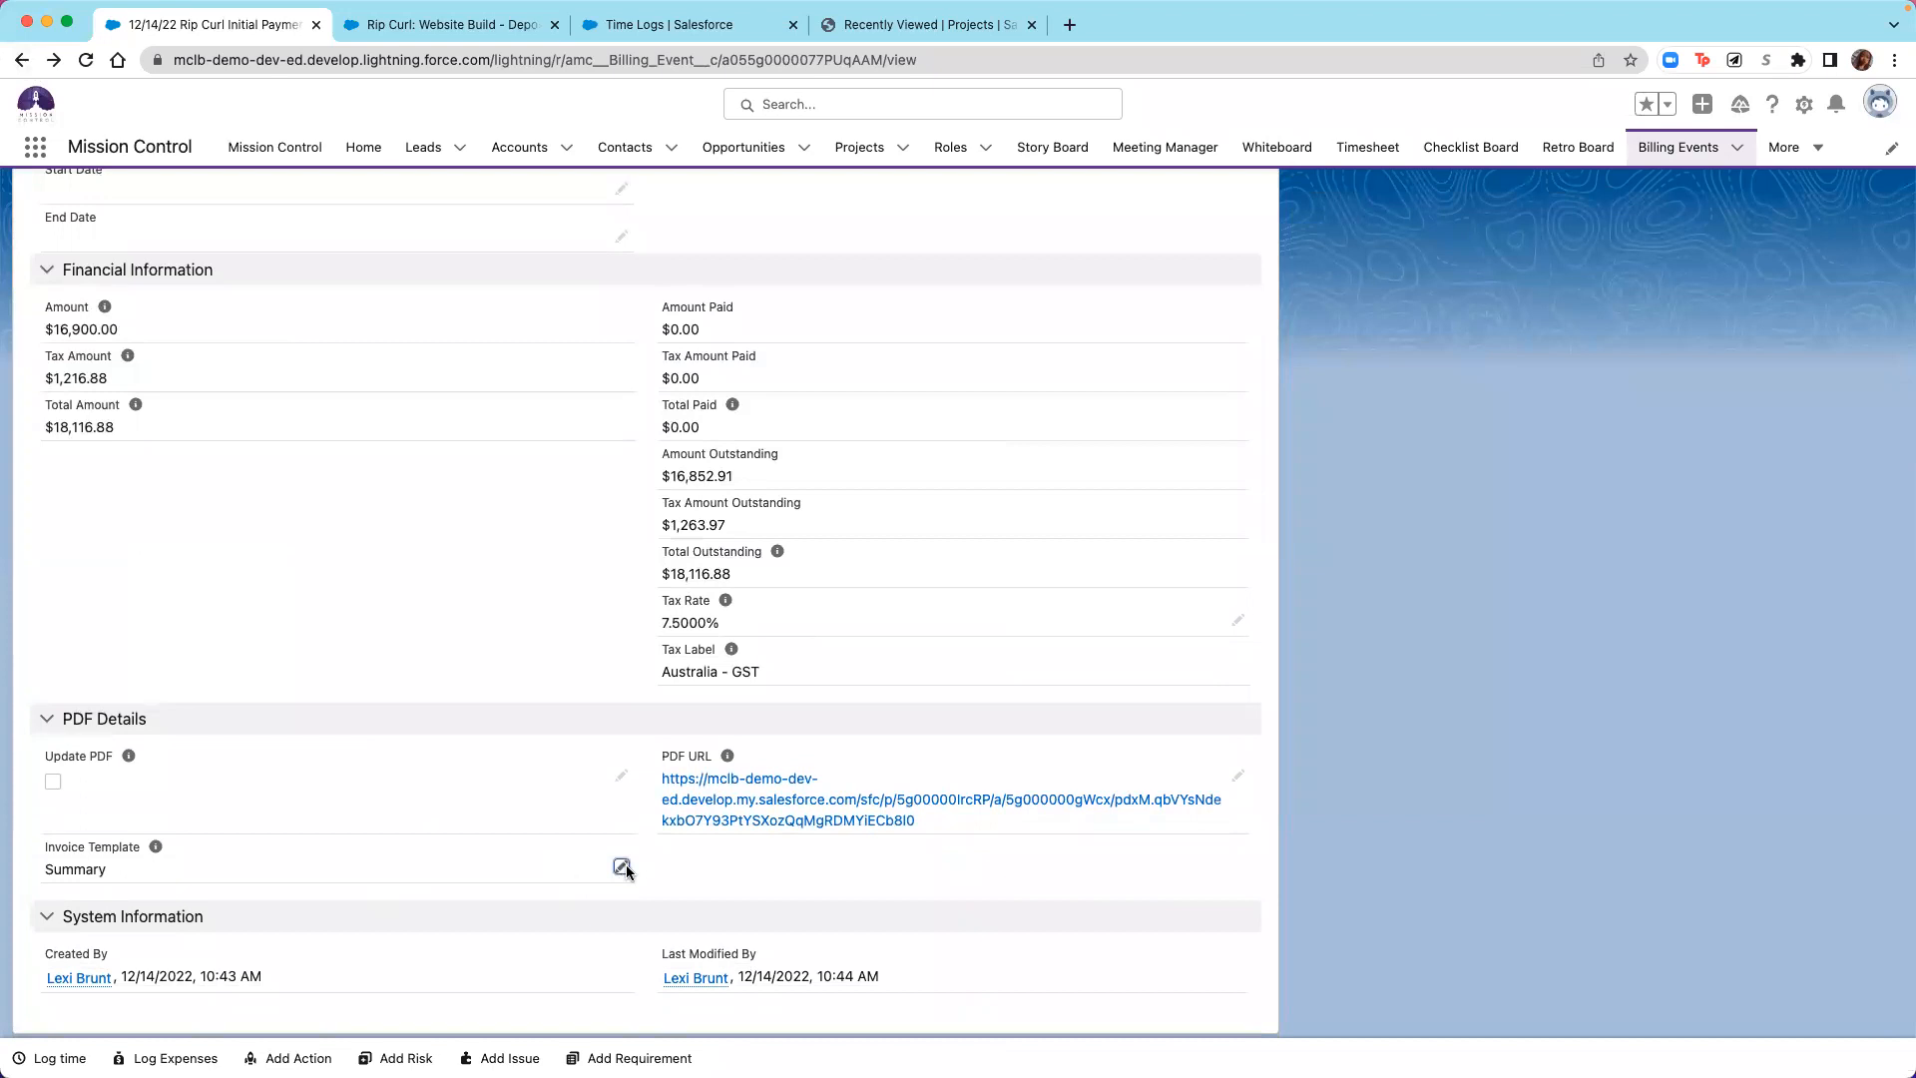
pyautogui.click(622, 866)
pyautogui.click(175, 894)
pyautogui.click(160, 991)
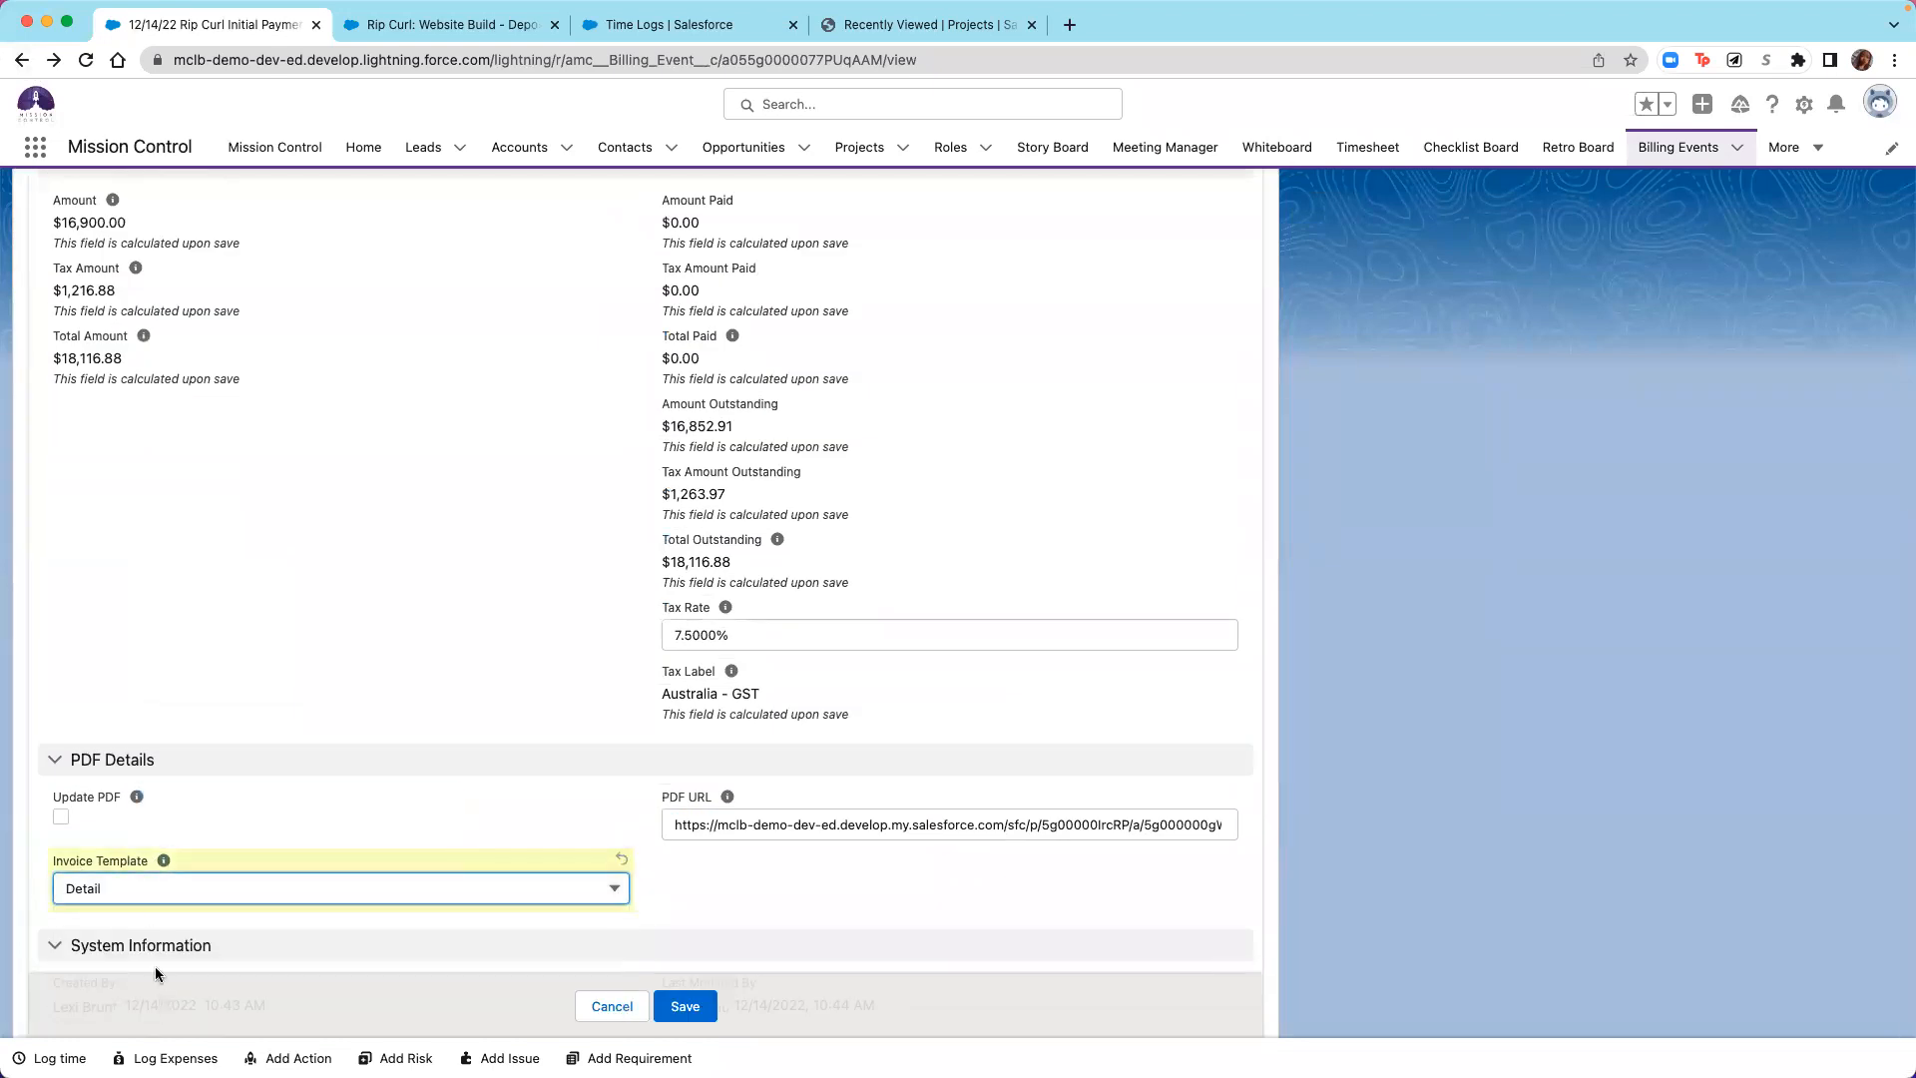
pyautogui.click(683, 1008)
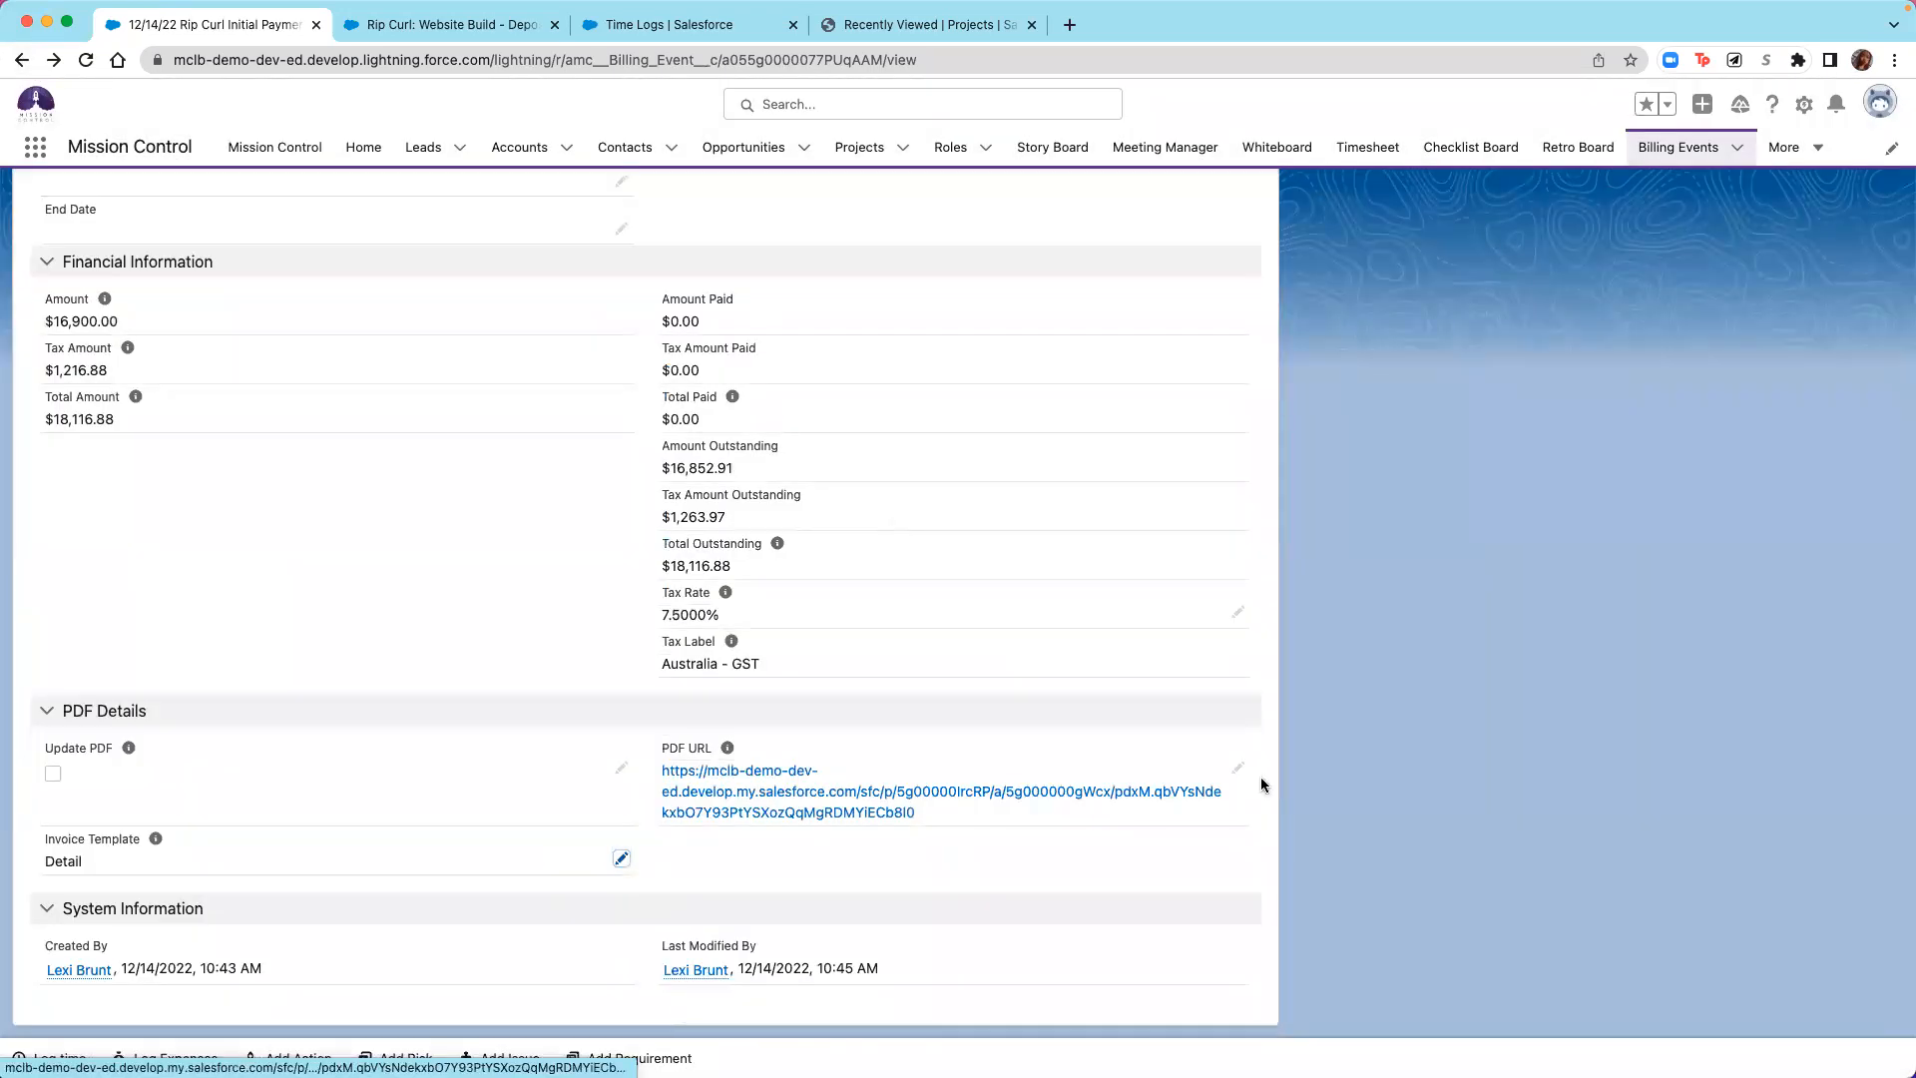
# Produce the Initial Payment invoice PDF and review its budget, percentage invoiced and amount remaining columns, then return to the billing event.
pyautogui.scroll(7, 1405, 369)
pyautogui.click(1791, 224)
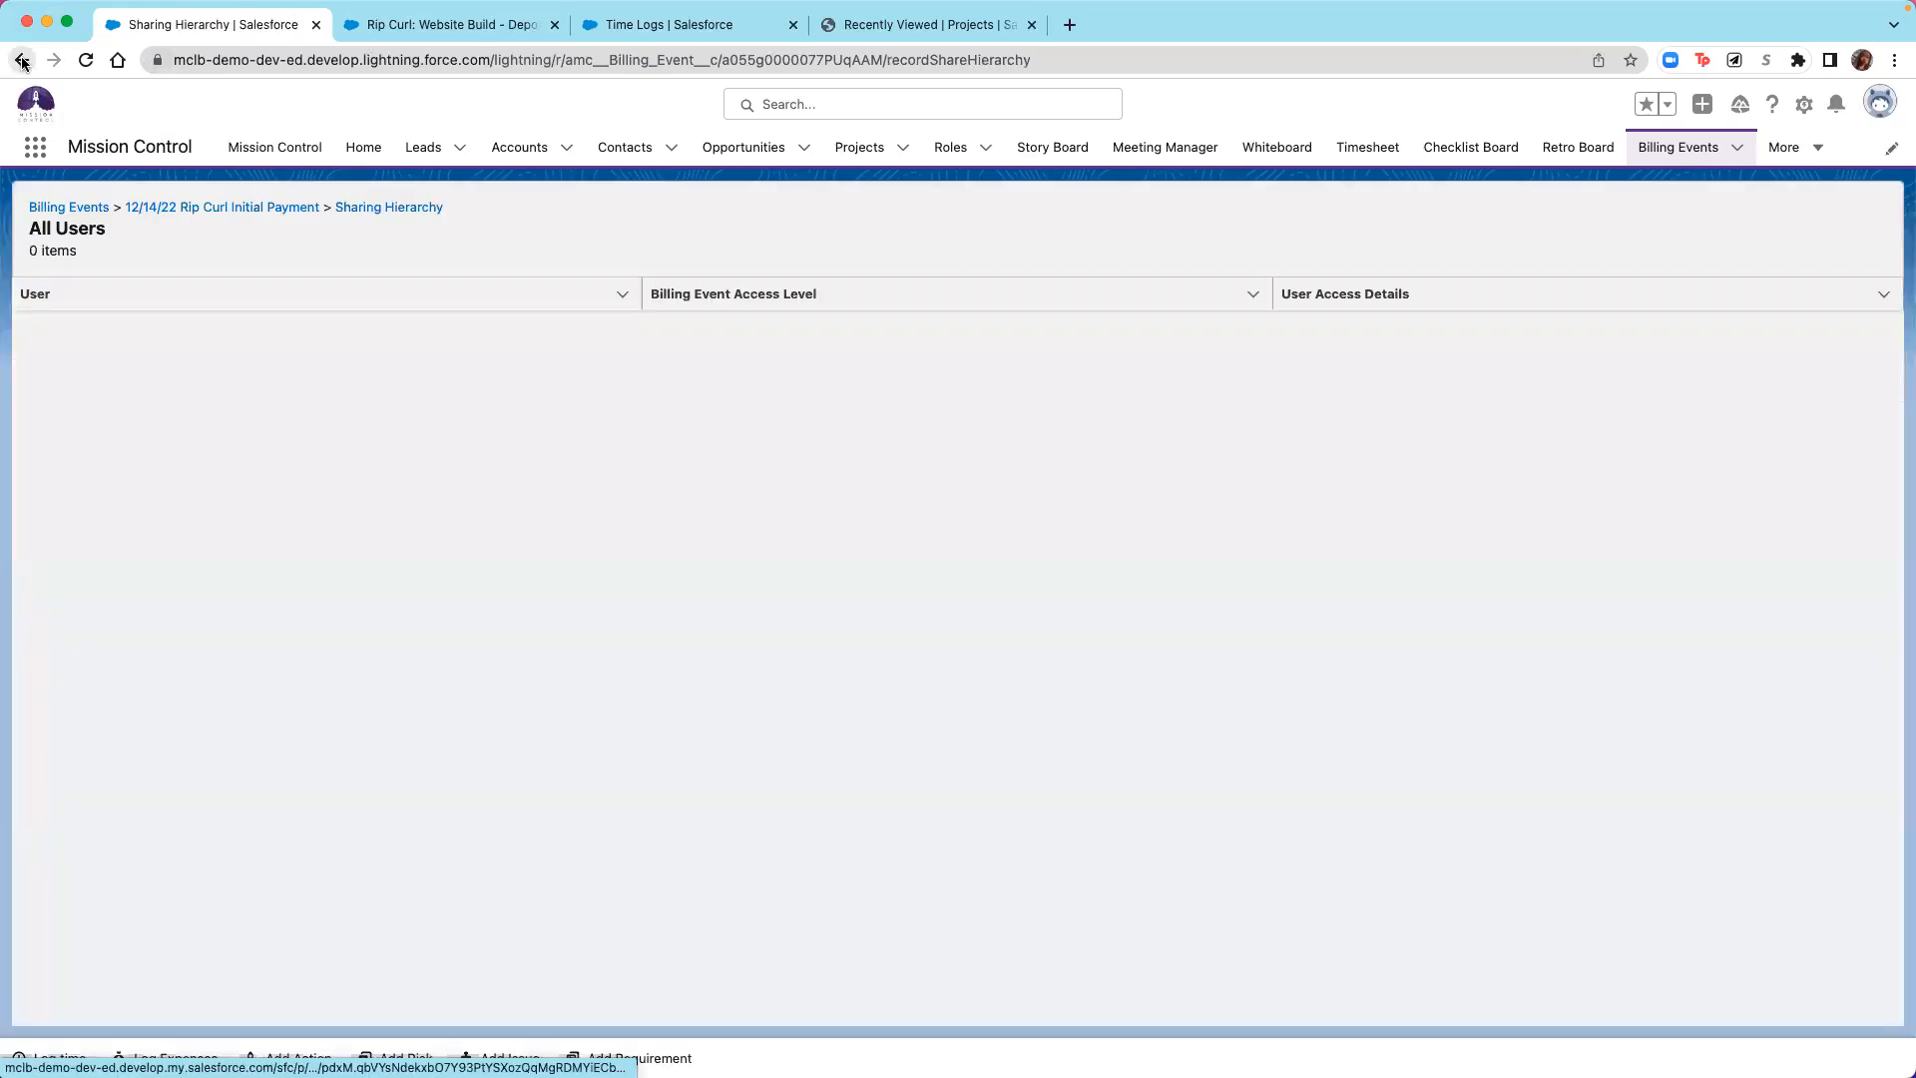
pyautogui.click(22, 60)
pyautogui.click(1871, 217)
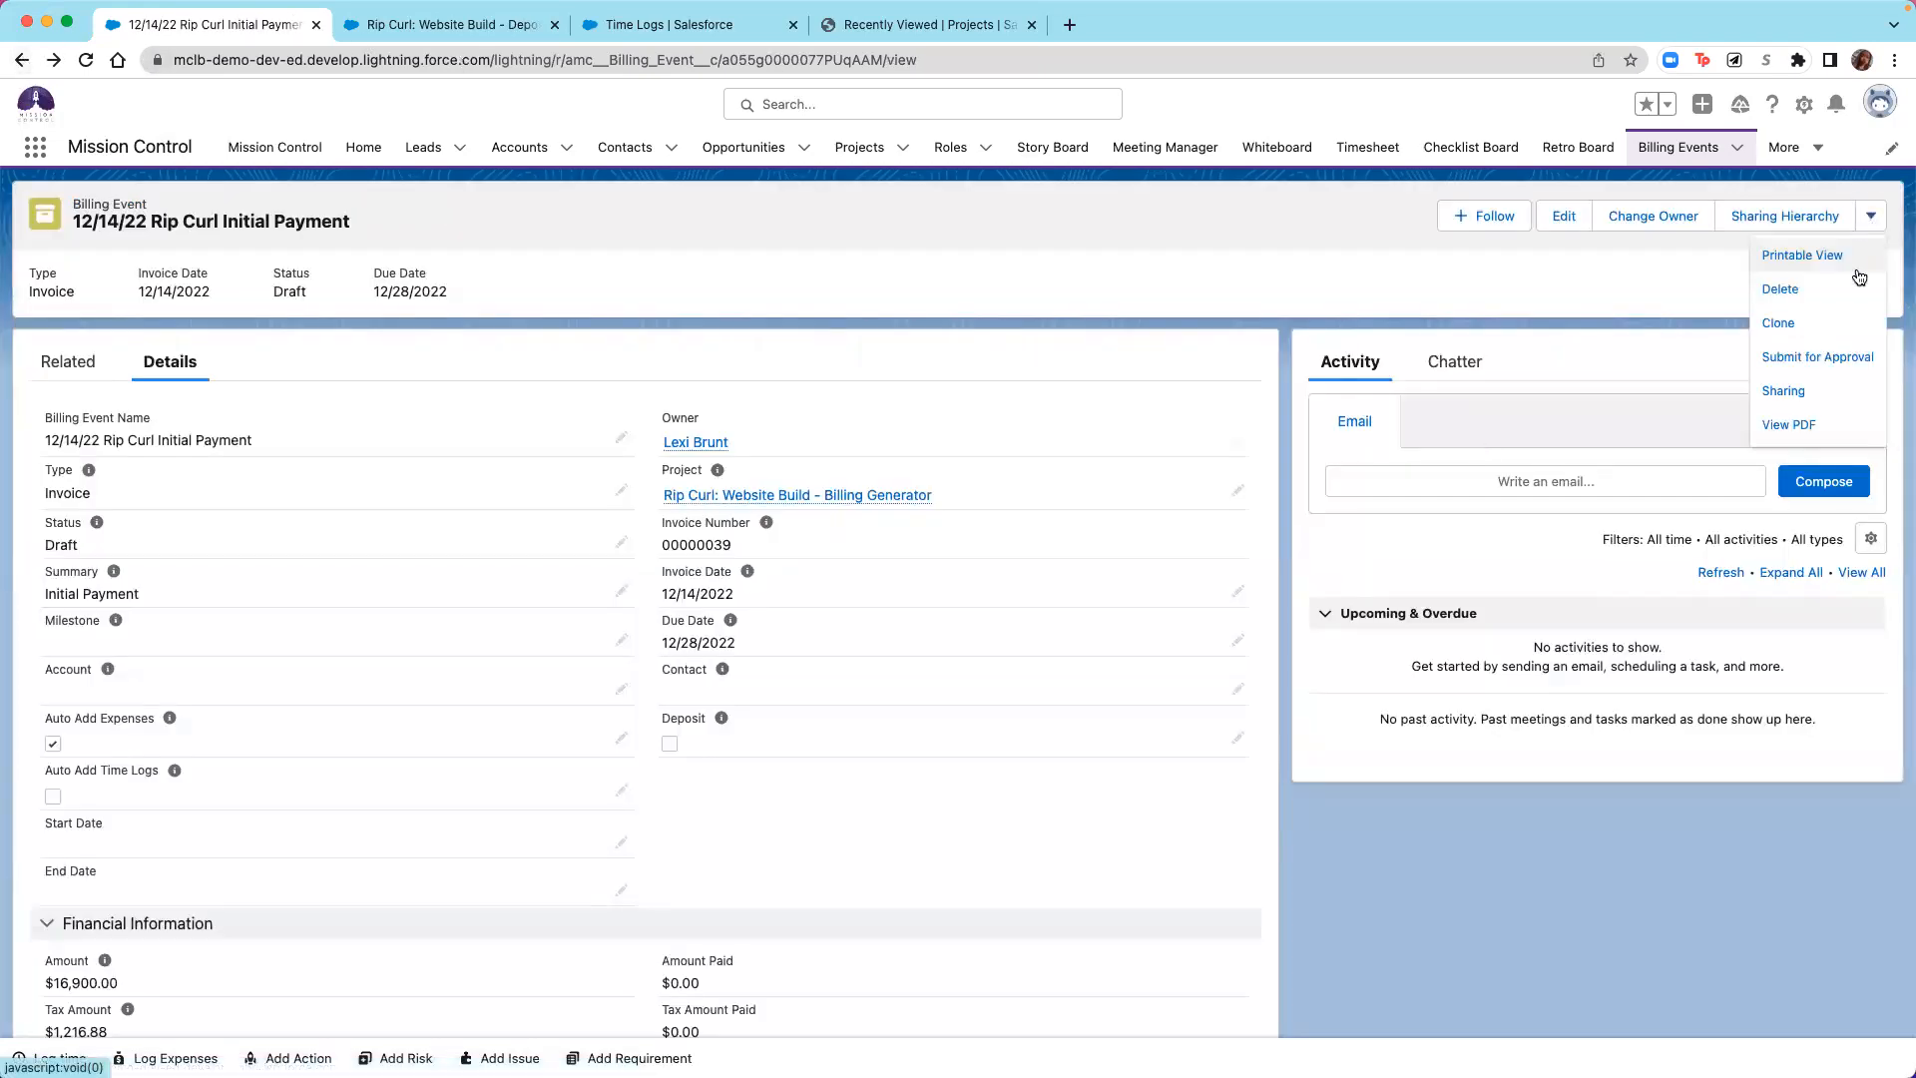
pyautogui.click(1796, 430)
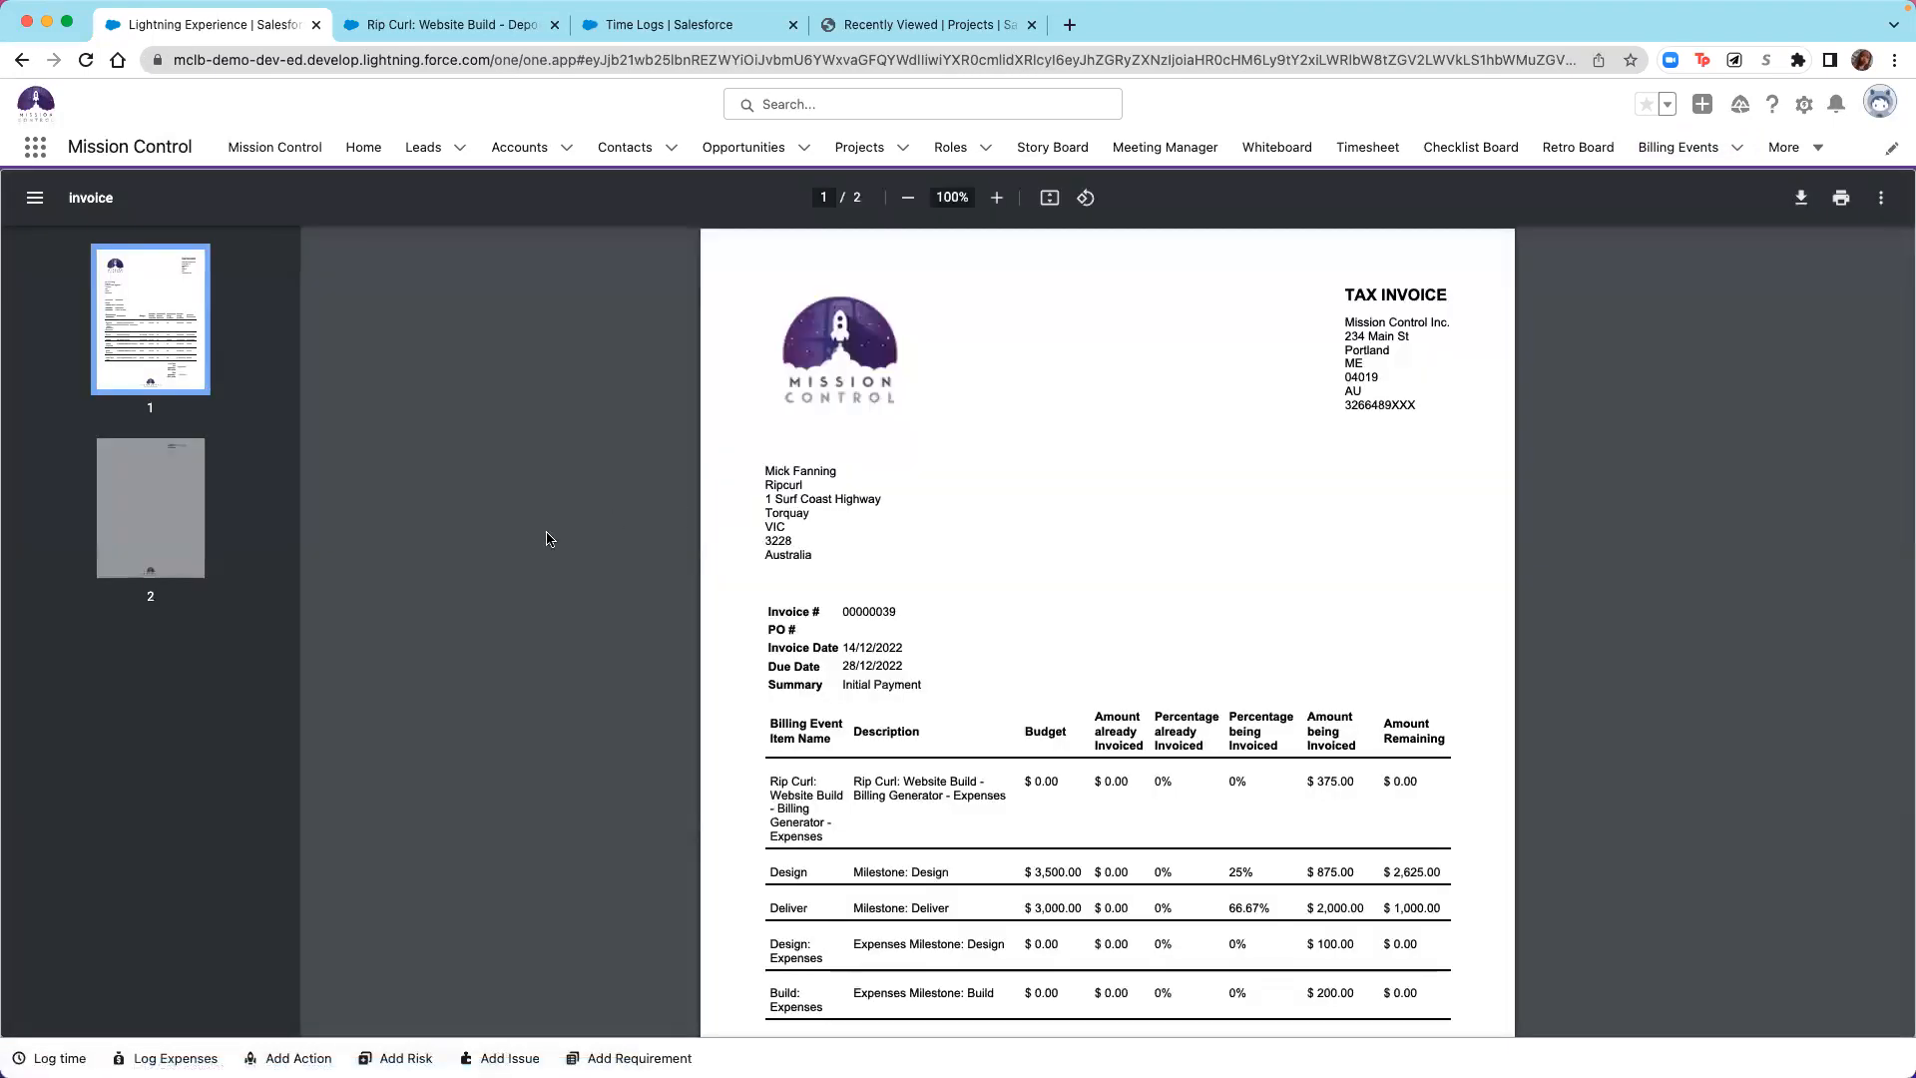
pyautogui.scroll(-3, 799, 762)
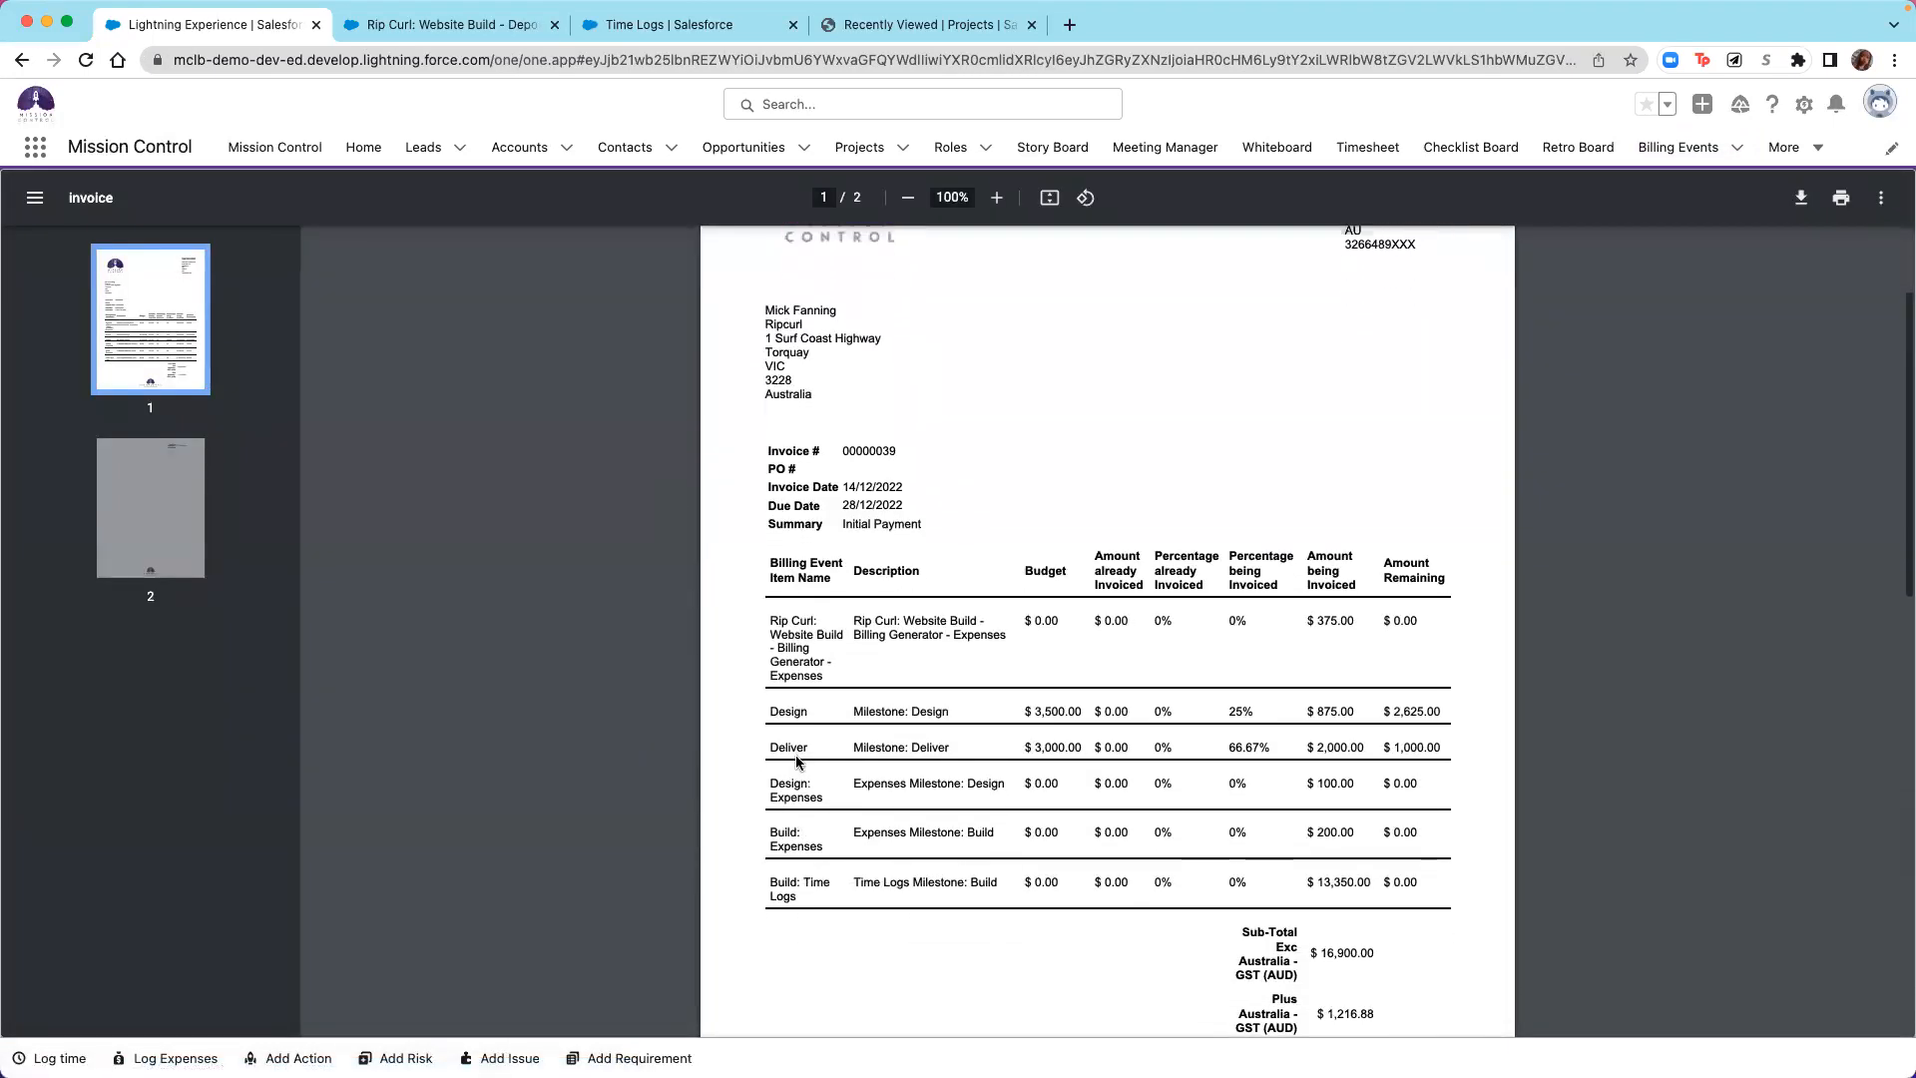
pyautogui.scroll(-1, 797, 762)
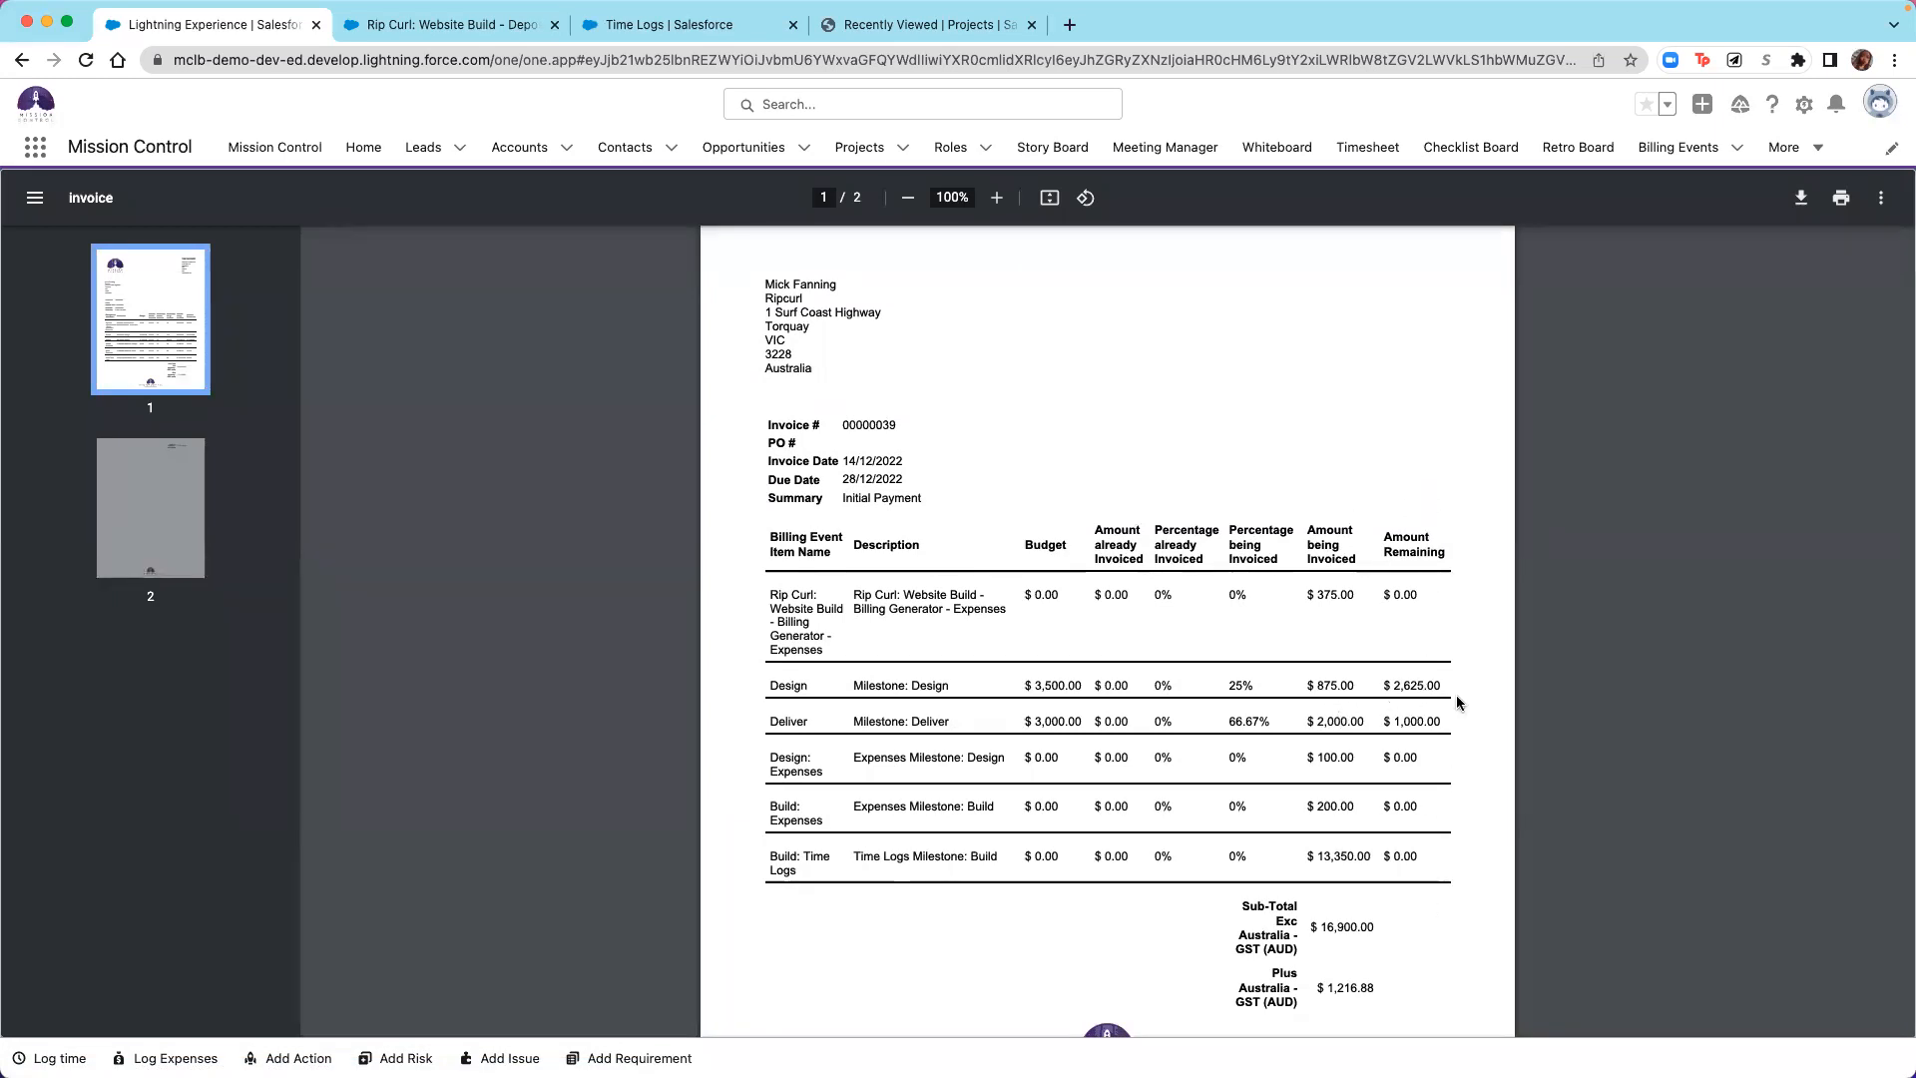
pyautogui.scroll(-1, 1457, 695)
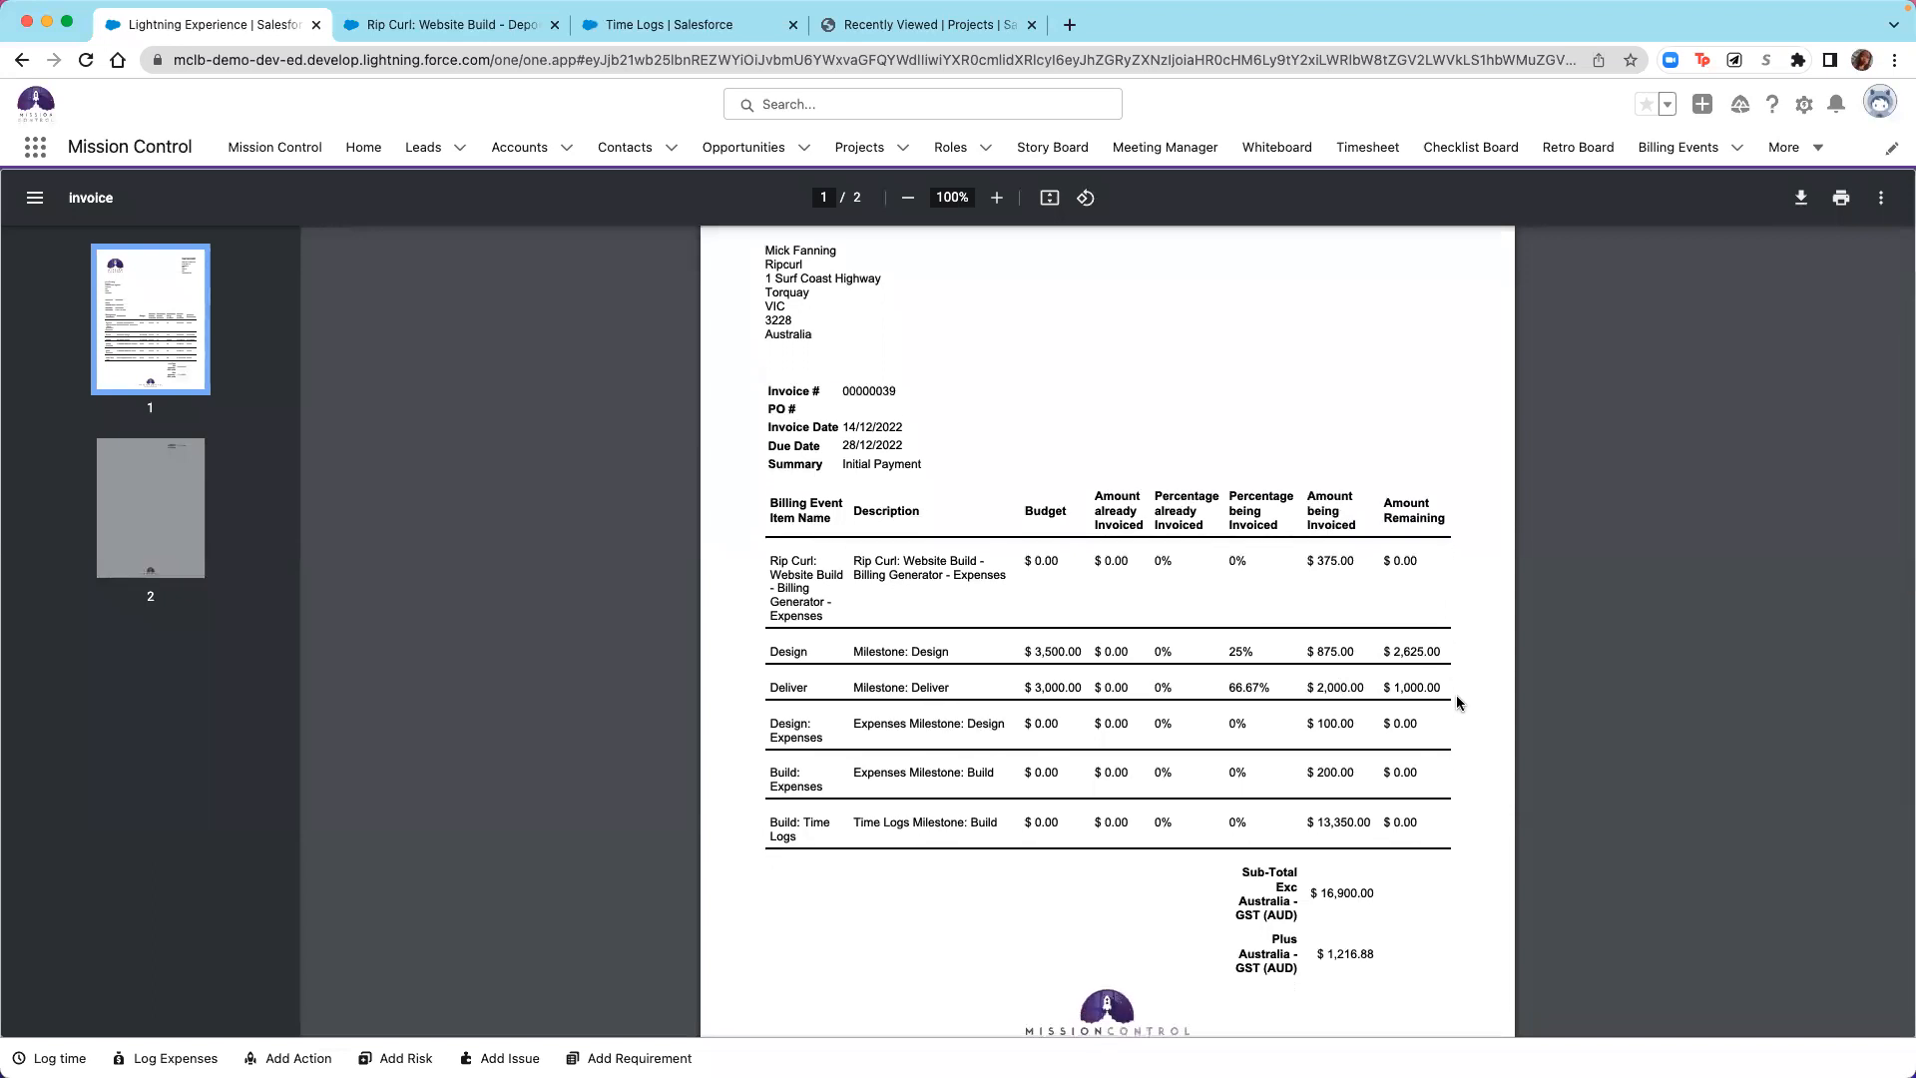
pyautogui.scroll(-3, 1457, 702)
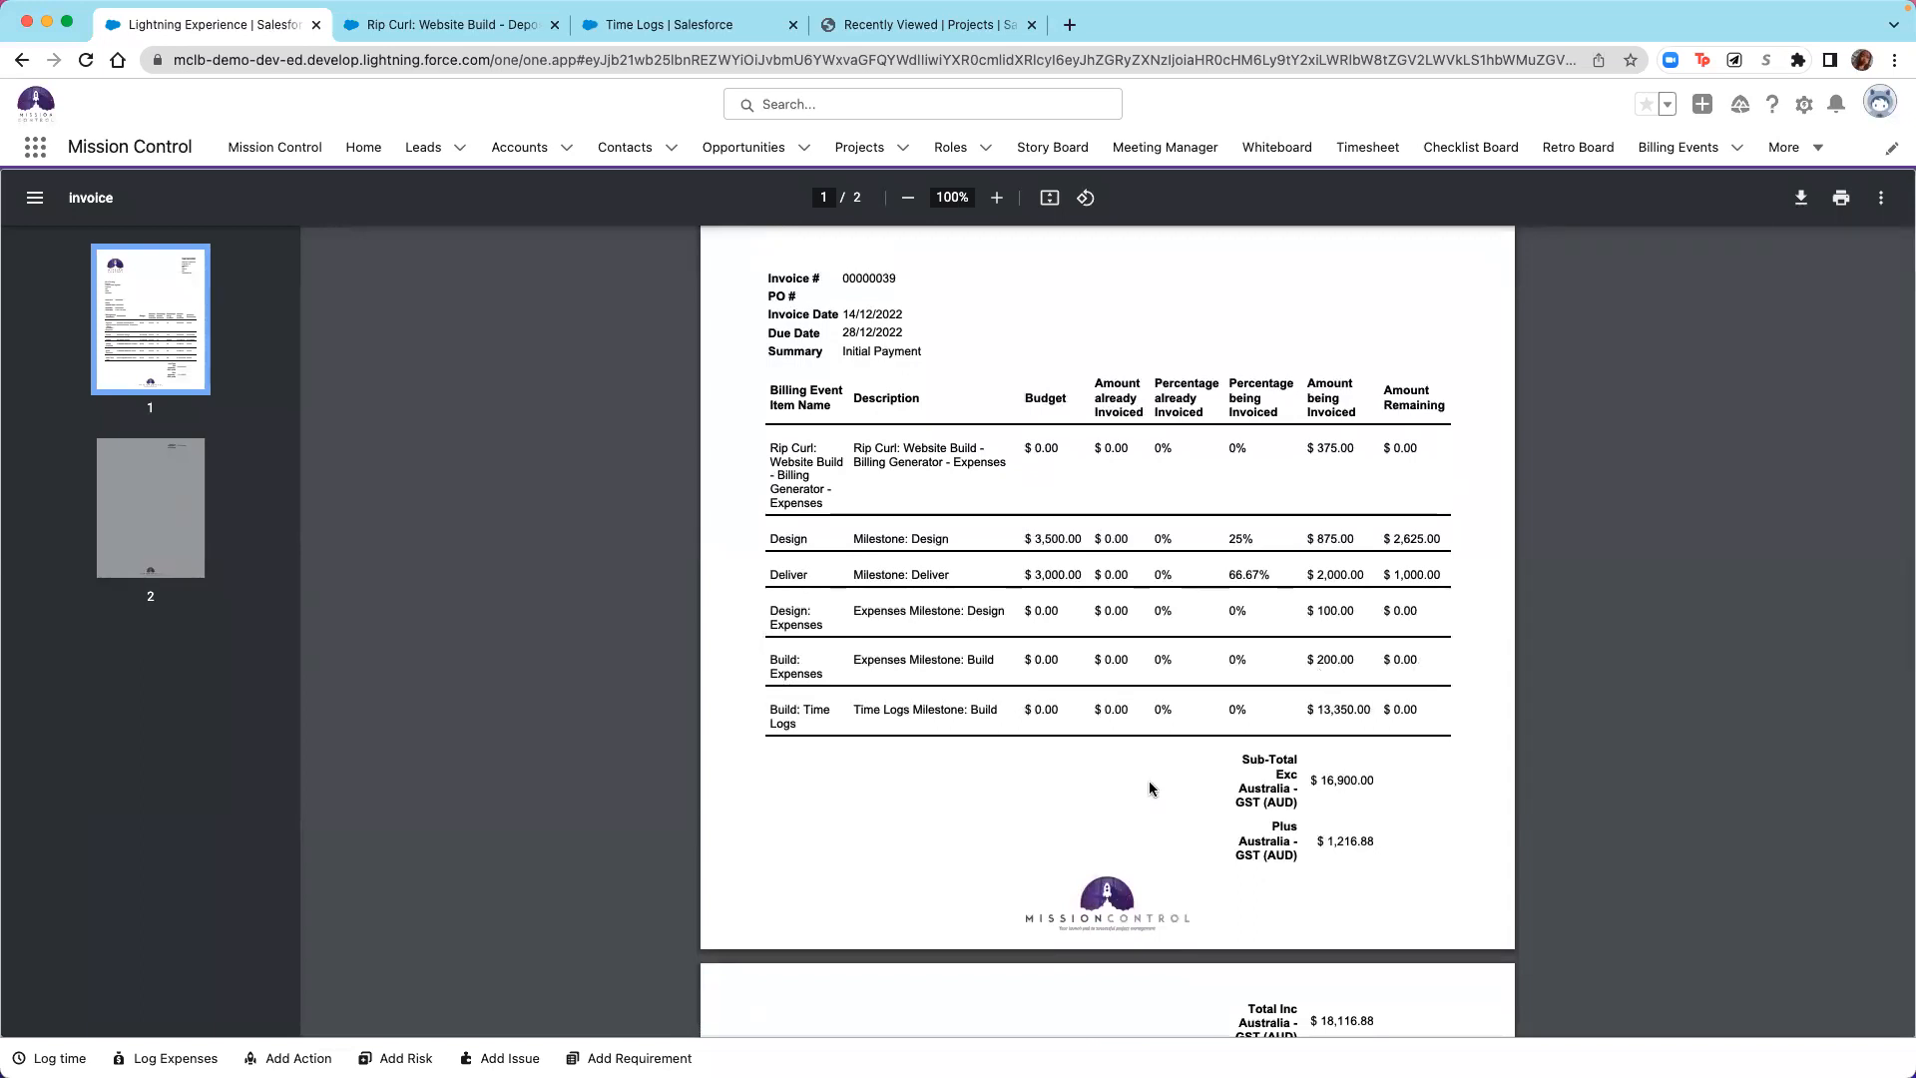
pyautogui.scroll(-1, 1148, 784)
pyautogui.scroll(-1, 1147, 787)
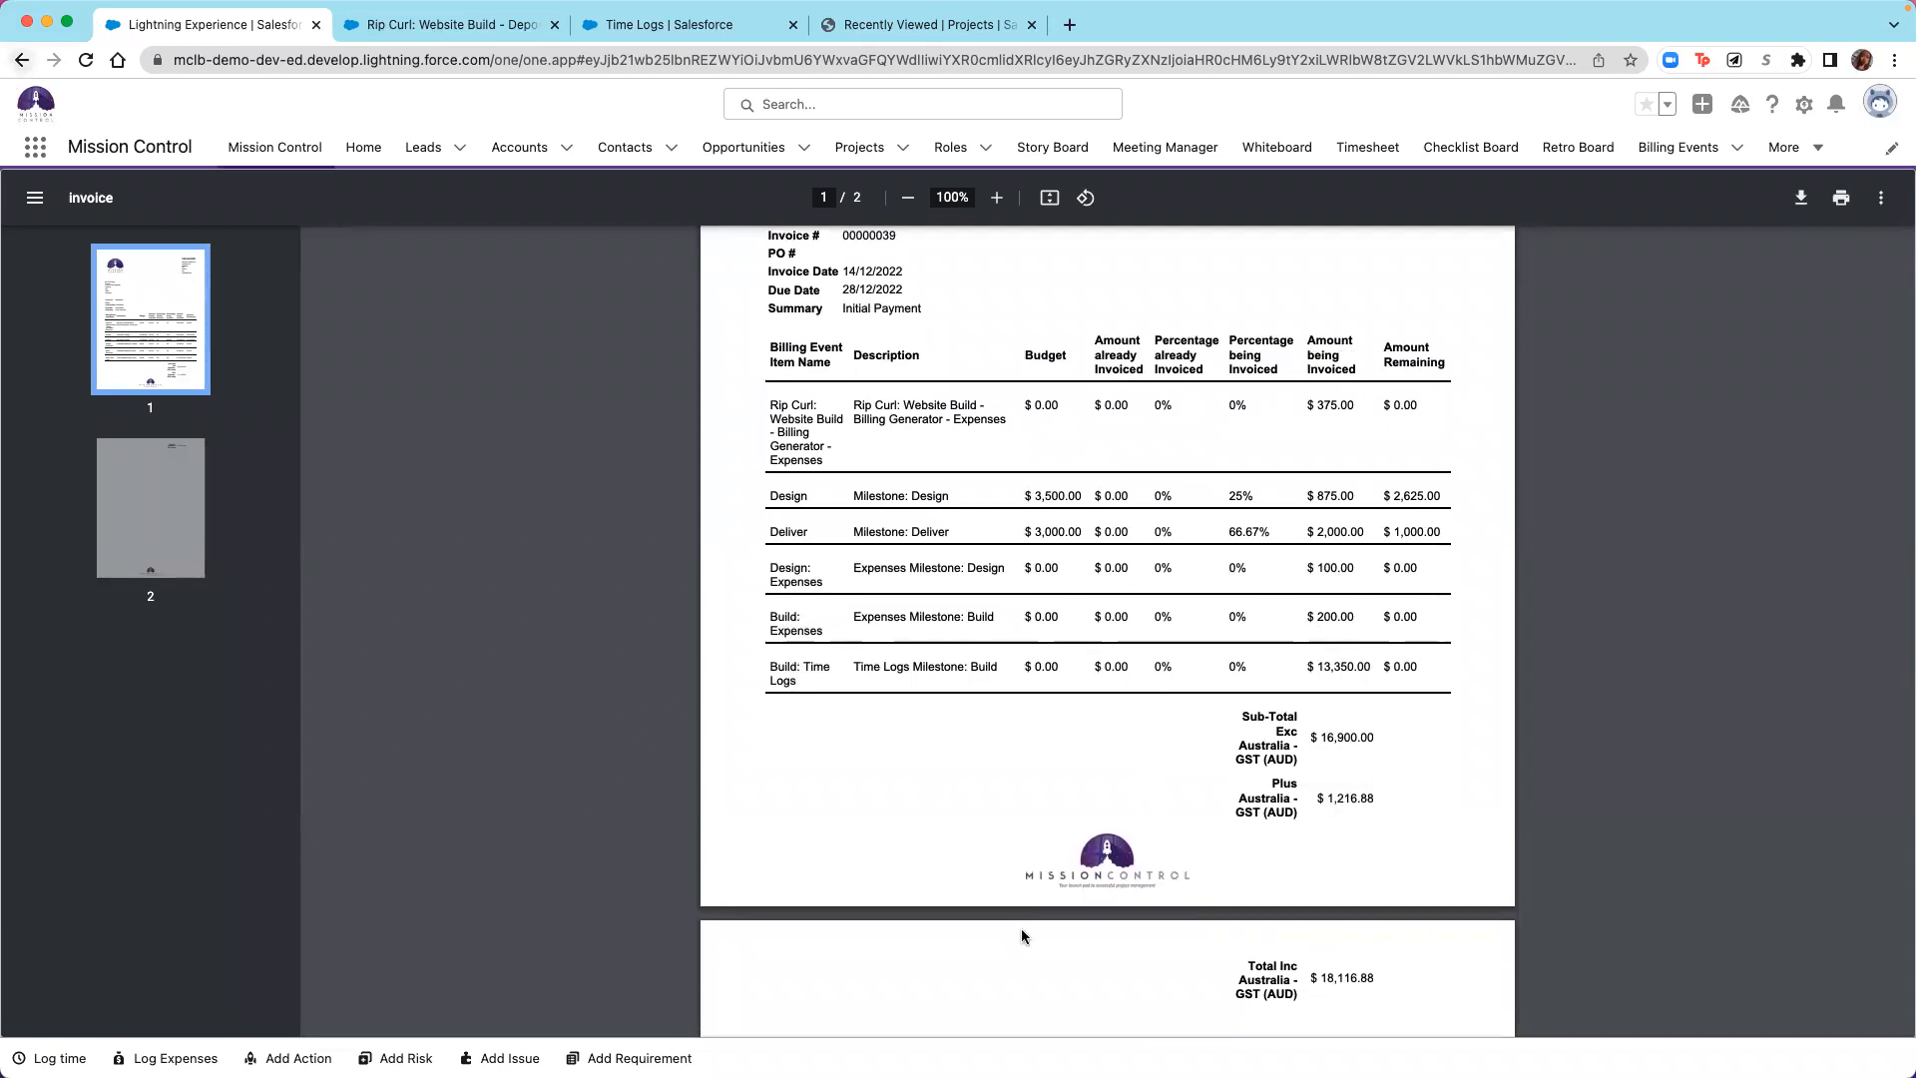
pyautogui.scroll(4, 1154, 716)
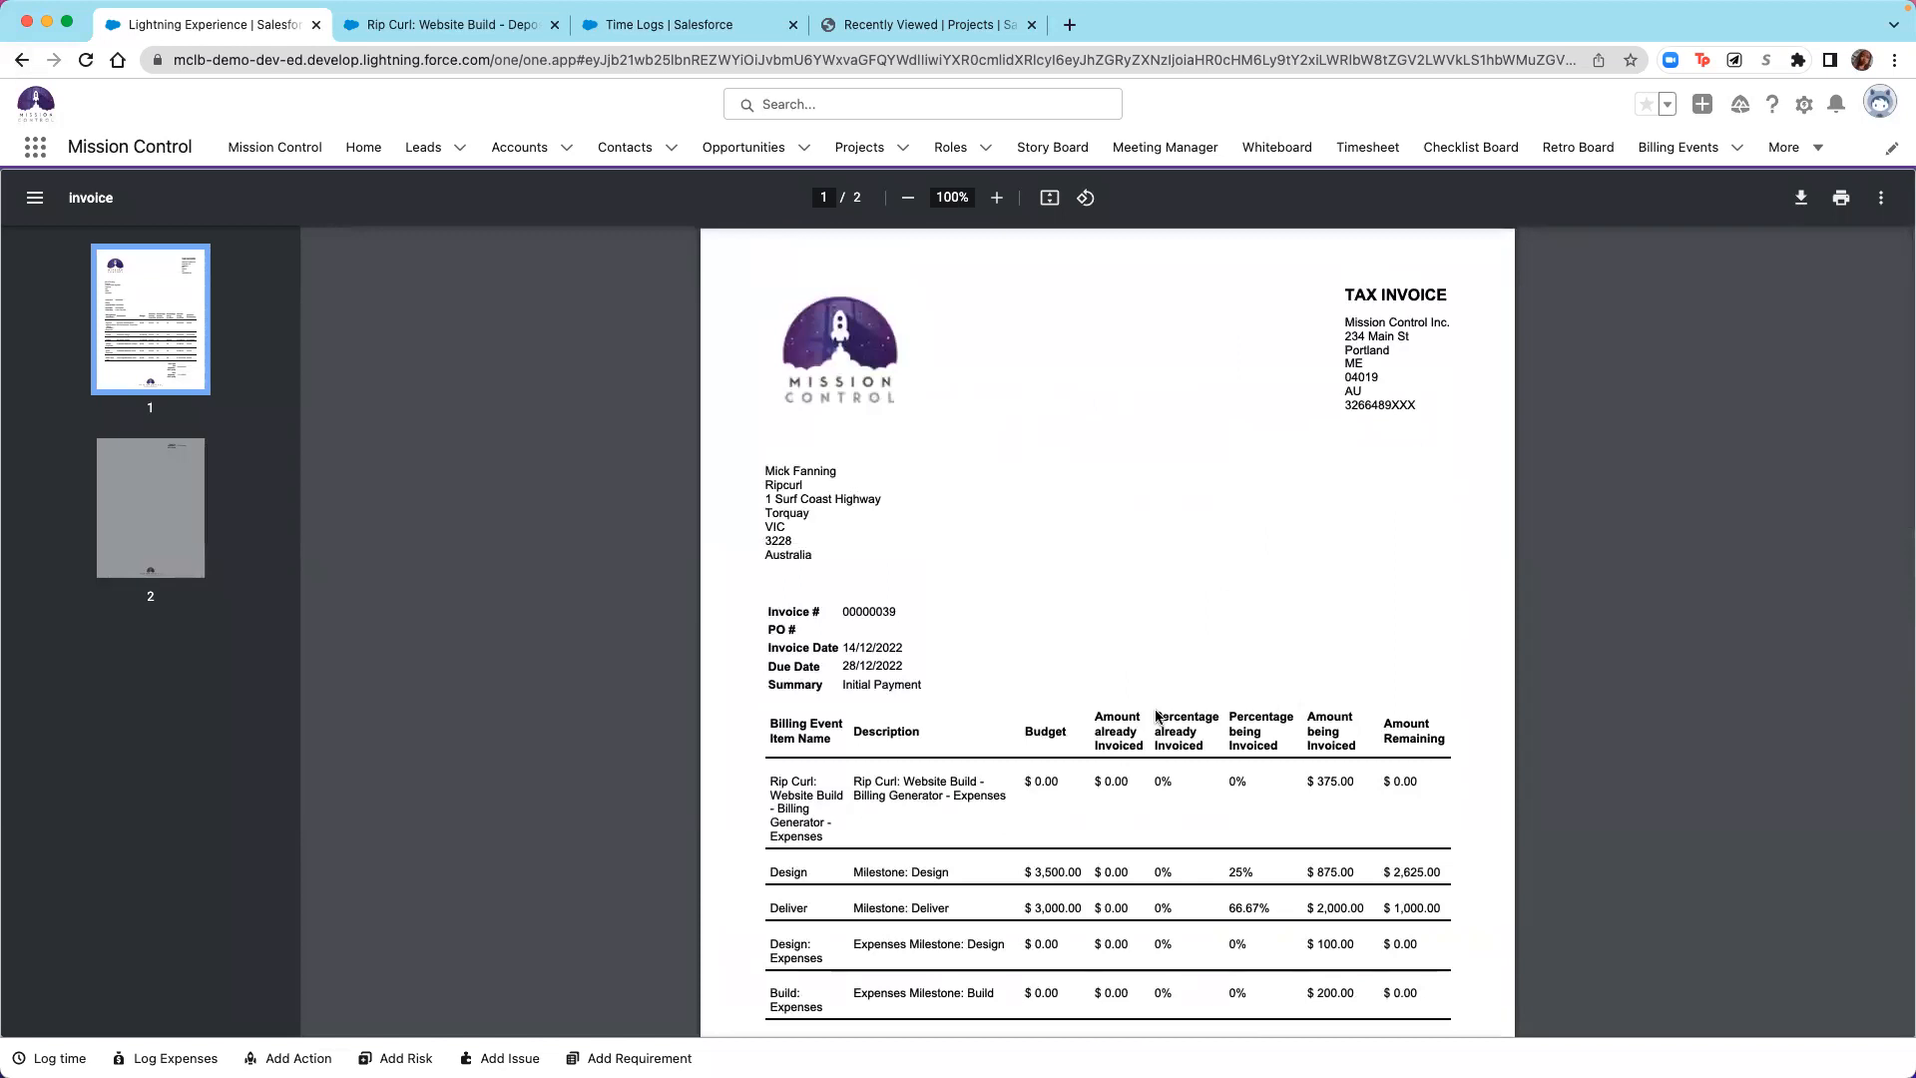
pyautogui.click(17, 61)
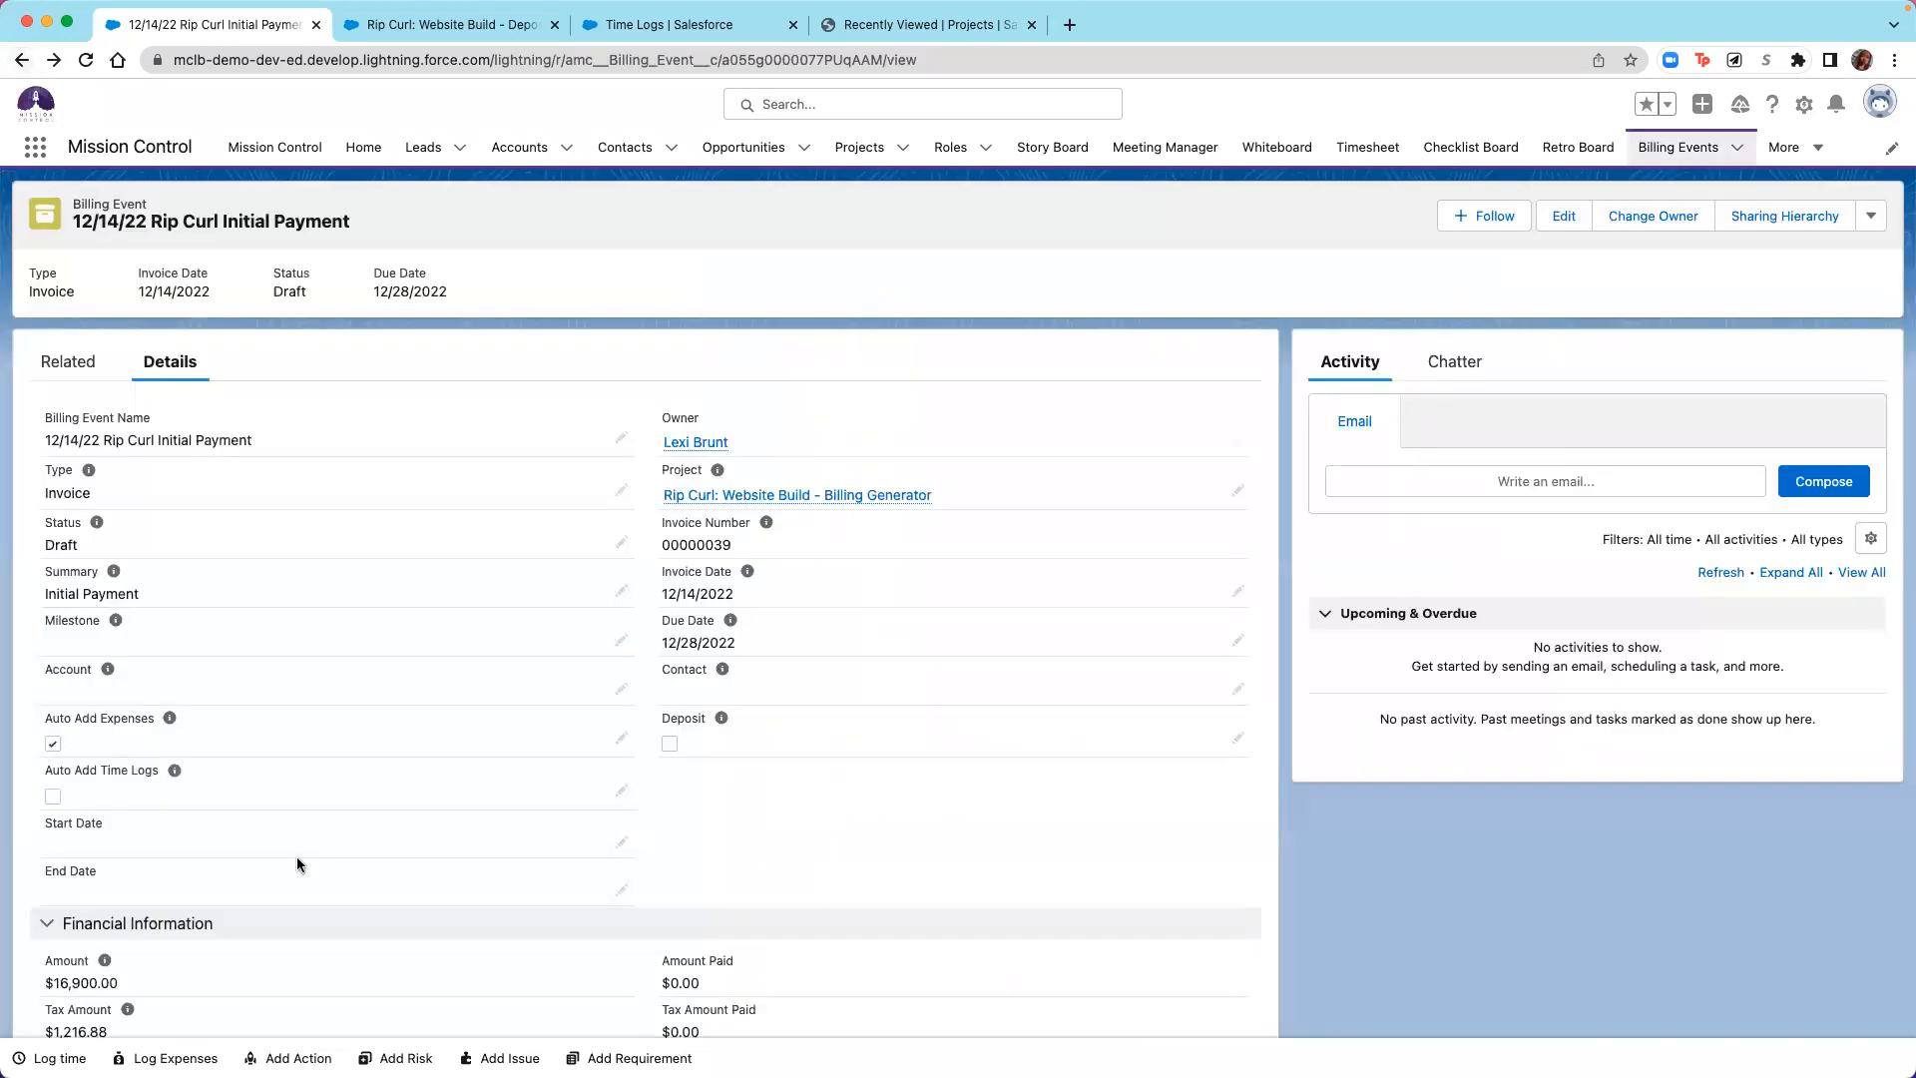
# Switch to the Rip Curl: Website Build - Deposit to T&M project and examine its billing type, billing cycle, payment terms and appendix settings.
pyautogui.click(316, 25)
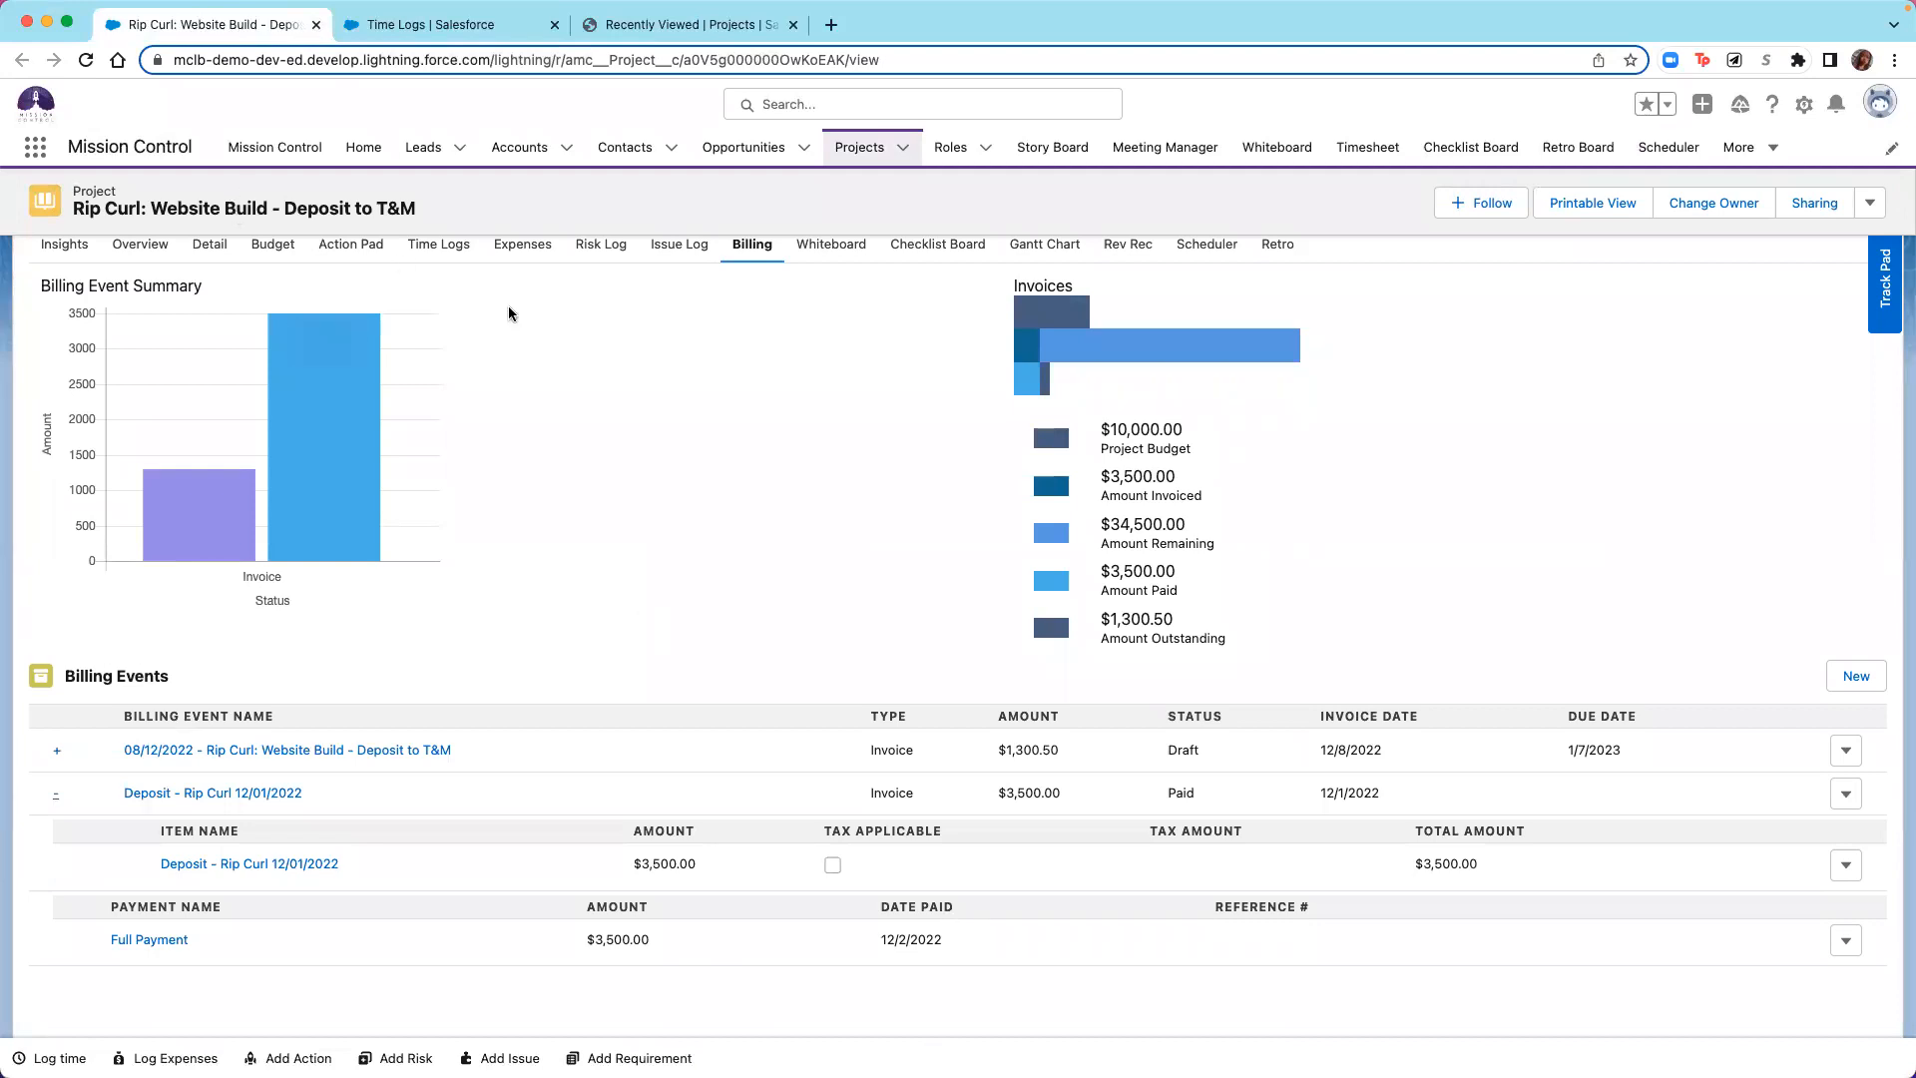
pyautogui.scroll(3, 509, 314)
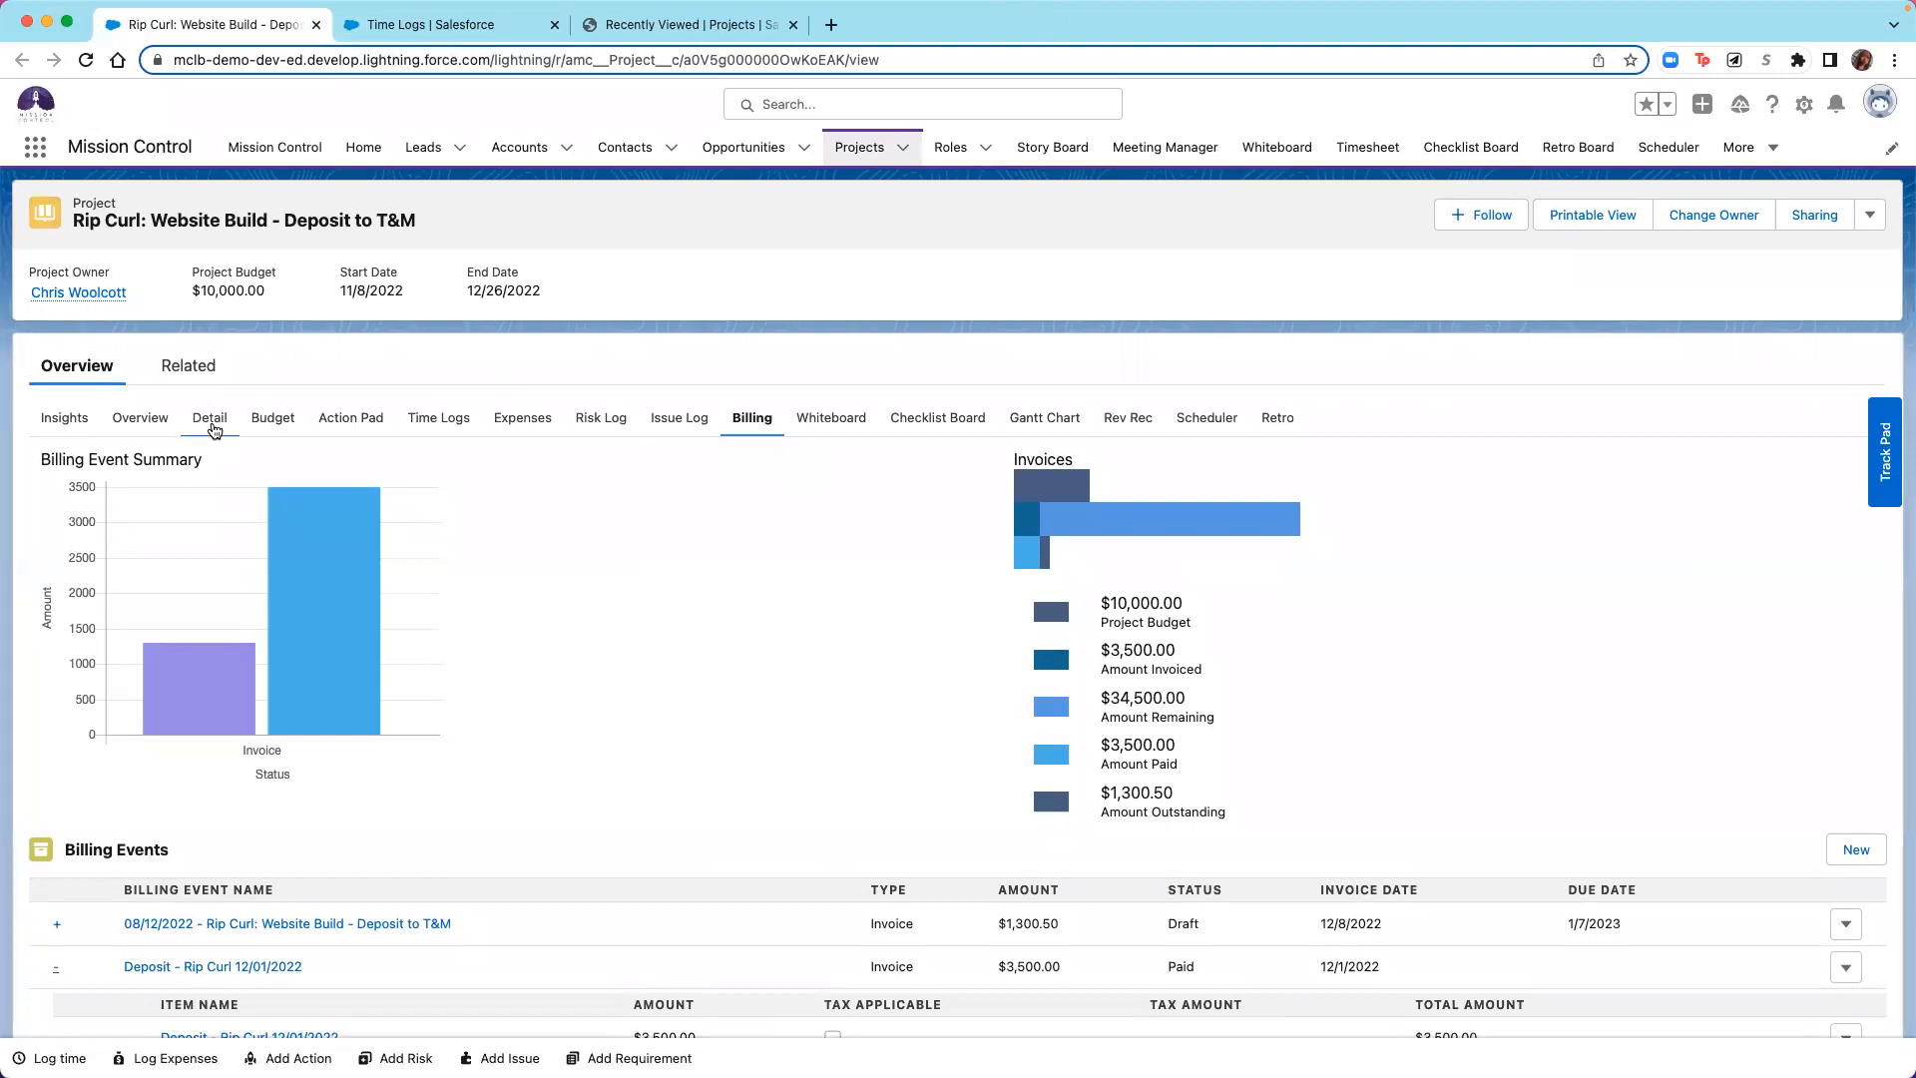
pyautogui.click(210, 419)
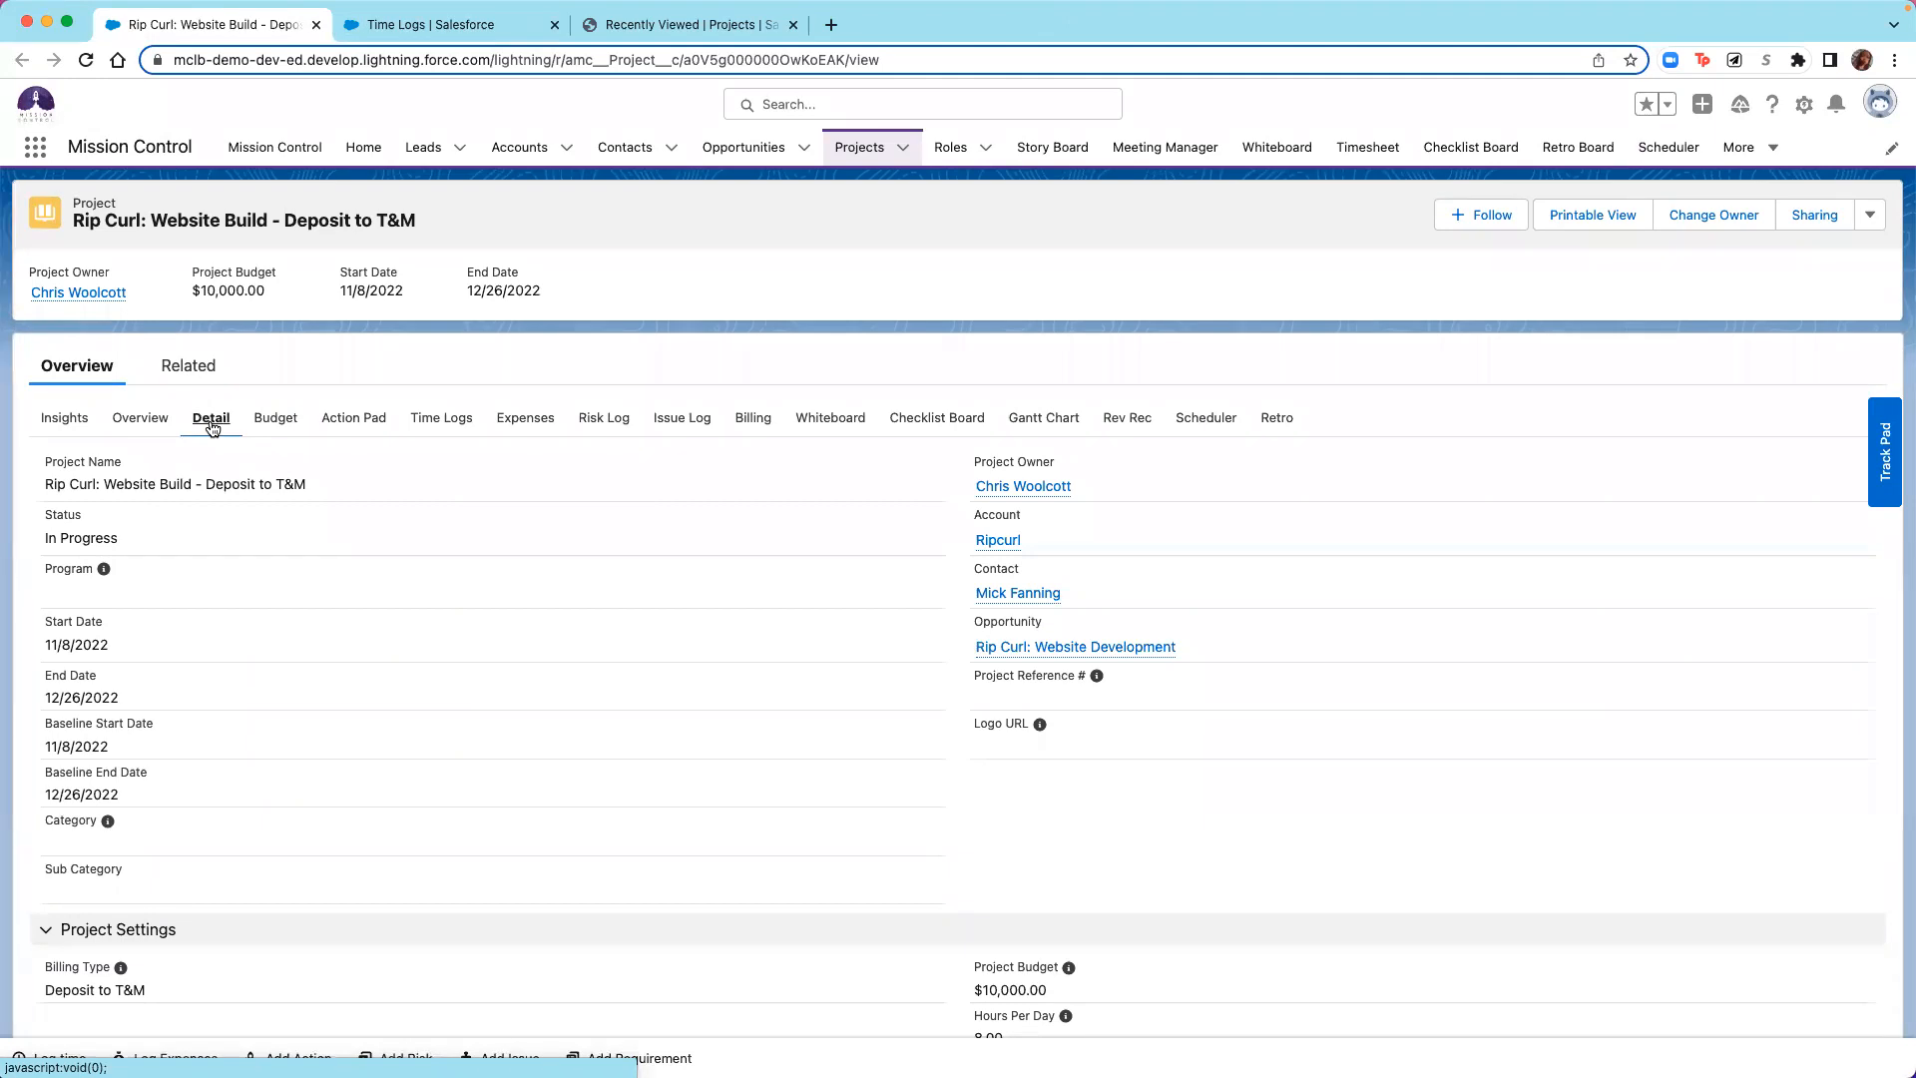
pyautogui.scroll(-5, 338, 755)
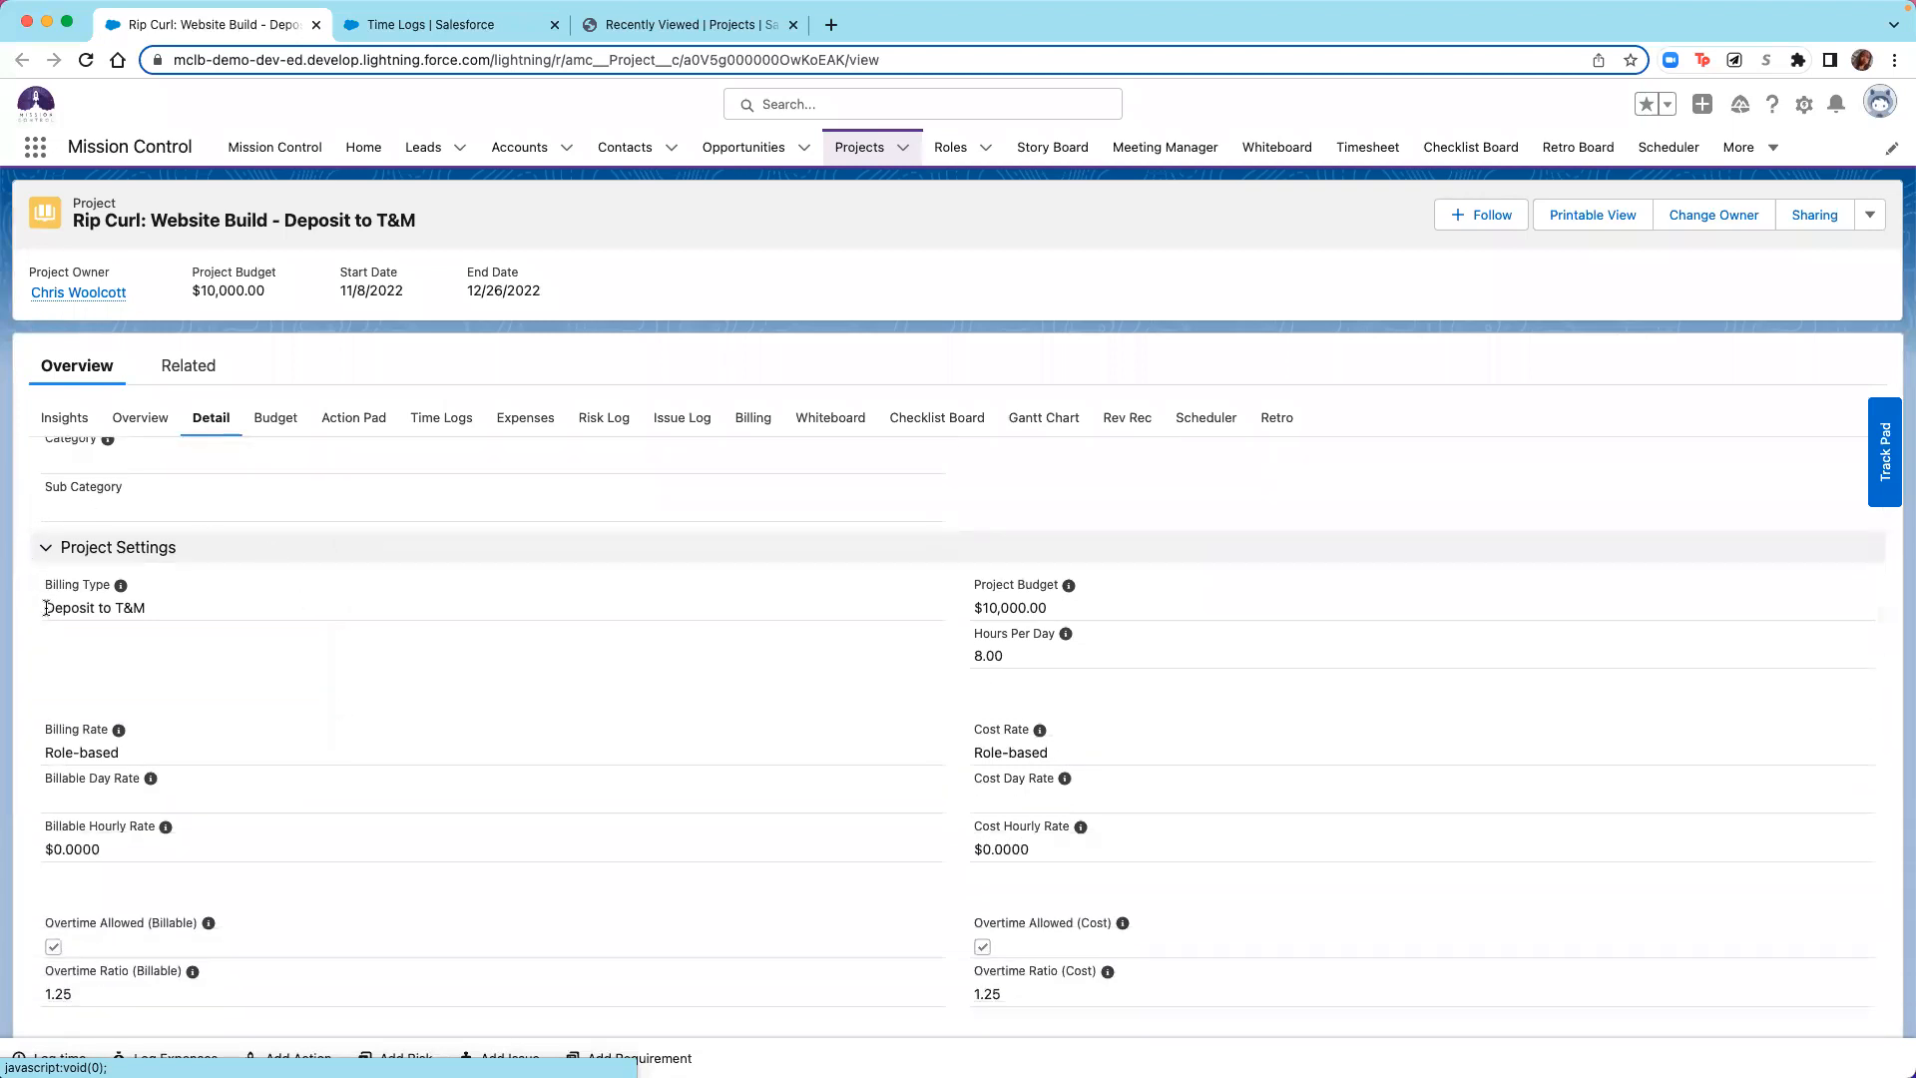
pyautogui.moveTo(44, 609); pyautogui.dragTo(195, 605)
pyautogui.click(230, 688)
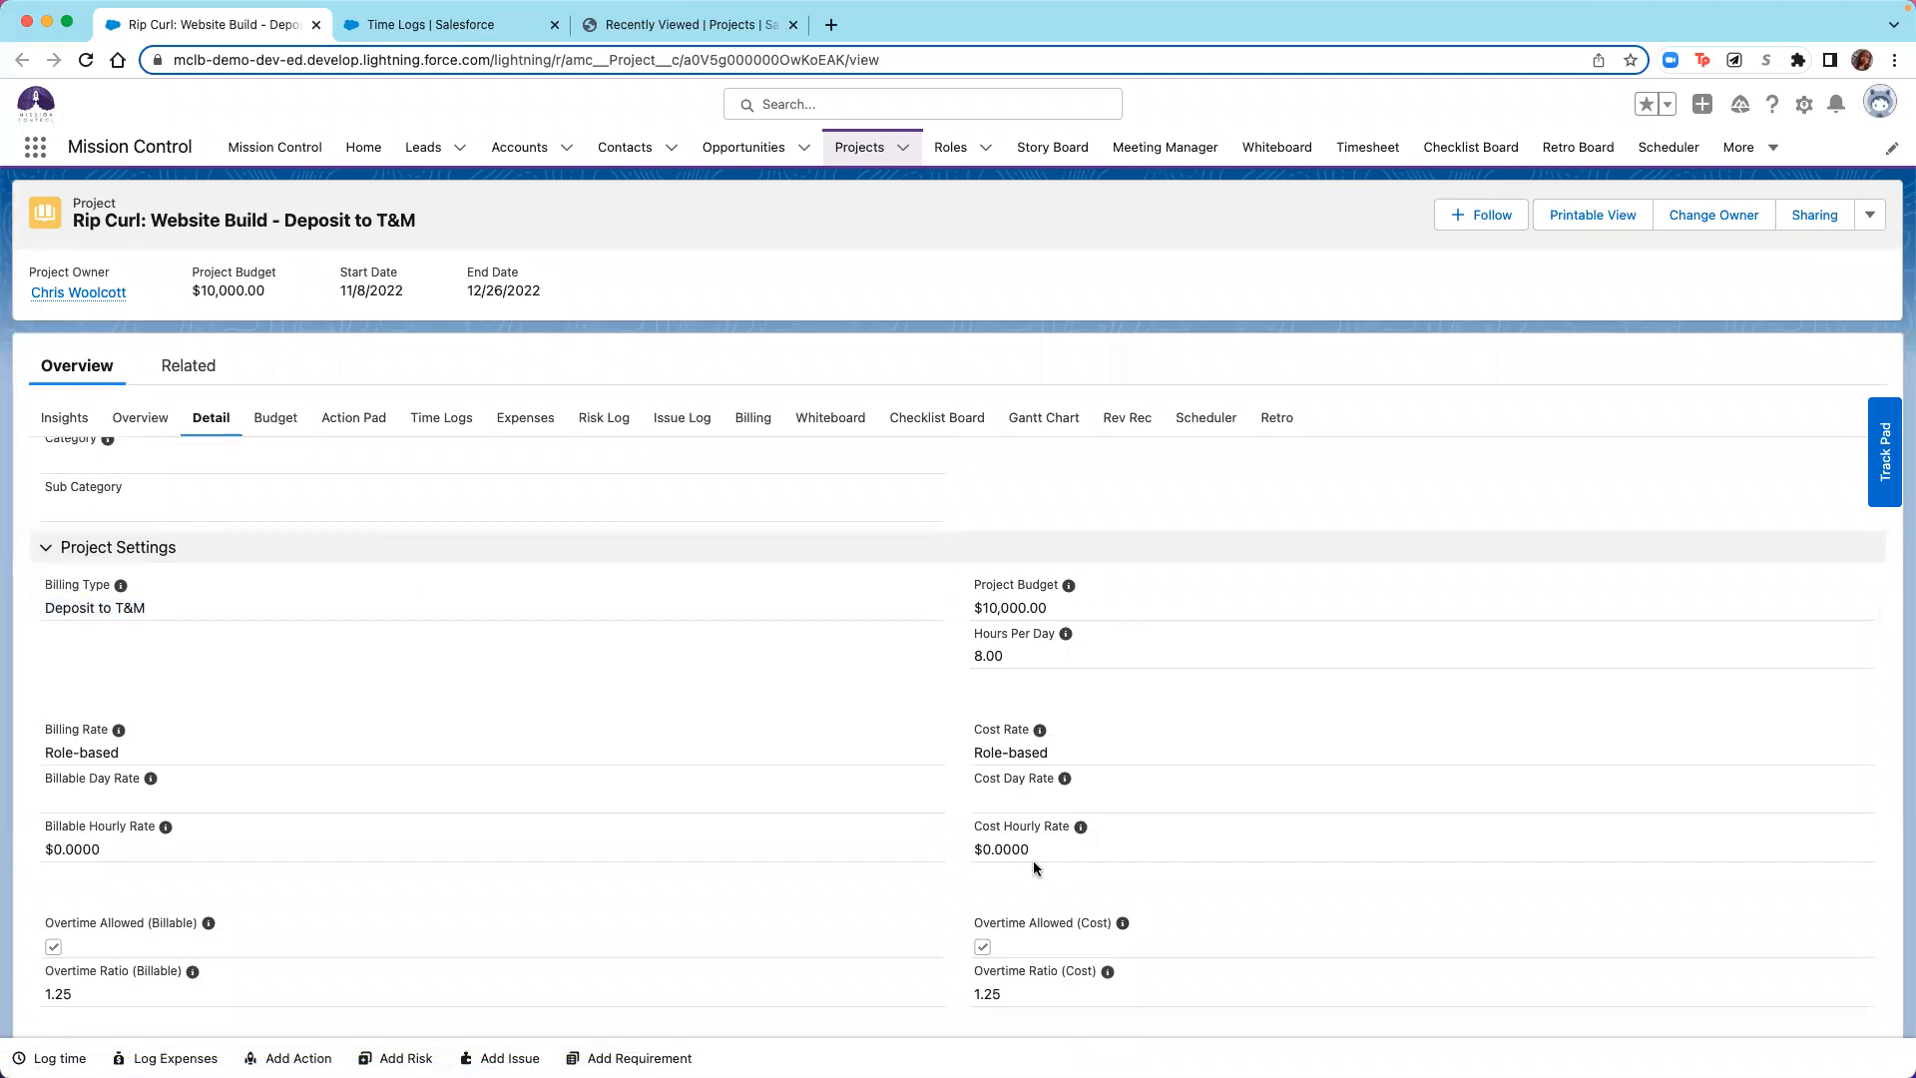
pyautogui.scroll(-10, 657, 705)
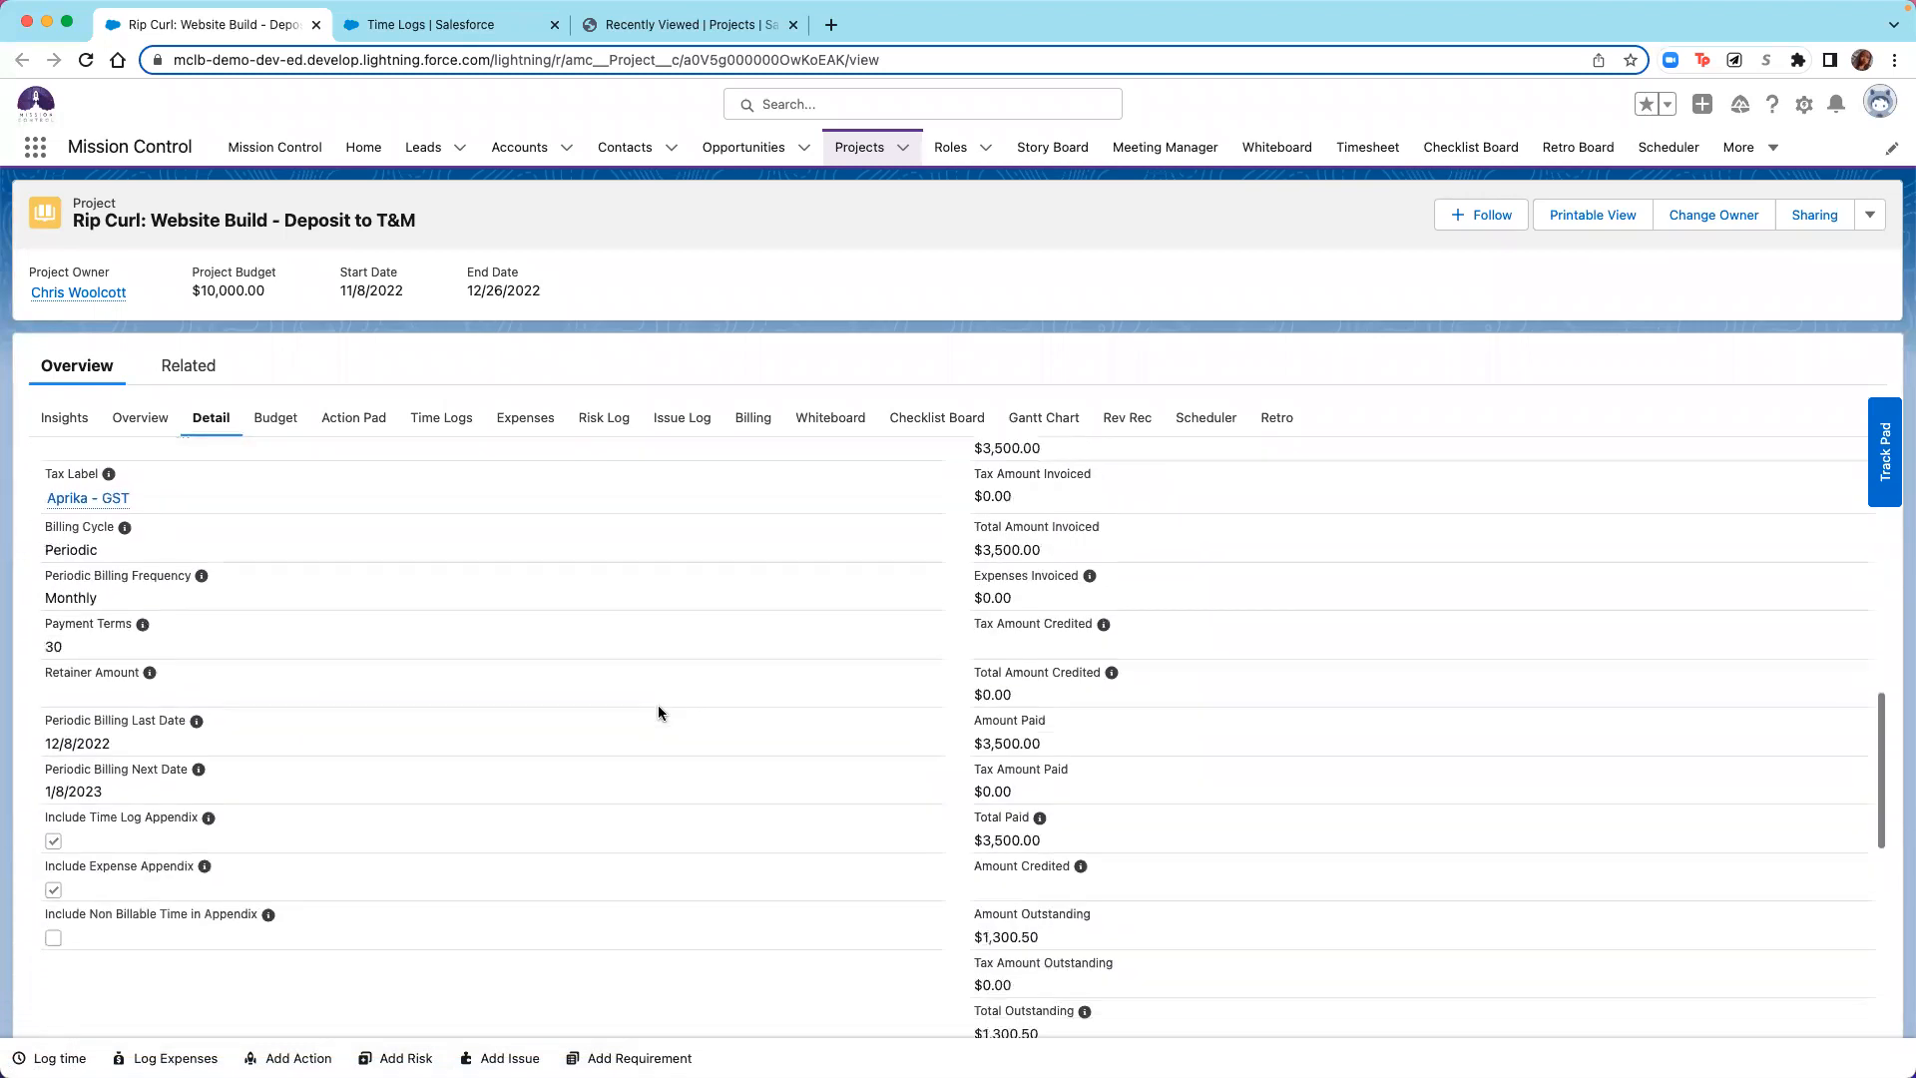
pyautogui.moveTo(88, 499)
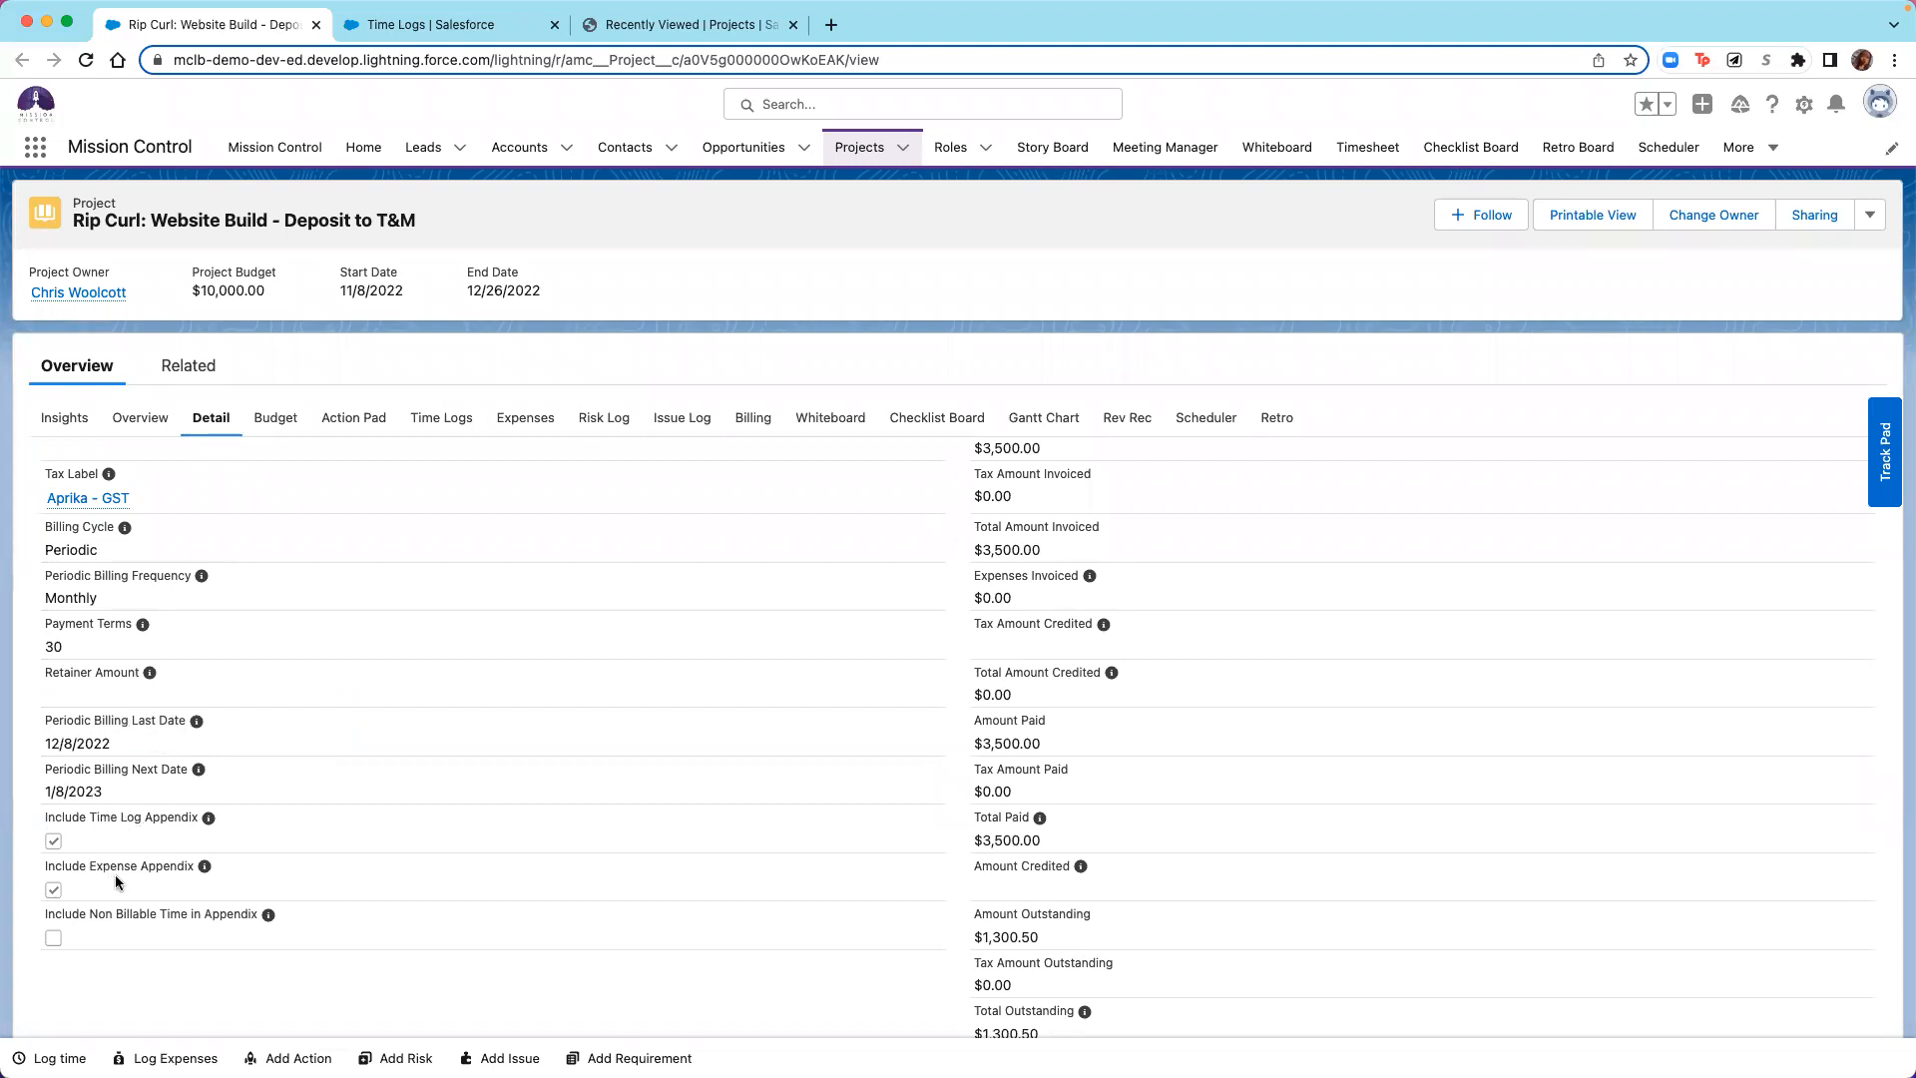
# Open the Deposit - Rip Curl 12/01/2022 billing event from the project's billing events in a separate browser tab.
pyautogui.click(749, 431)
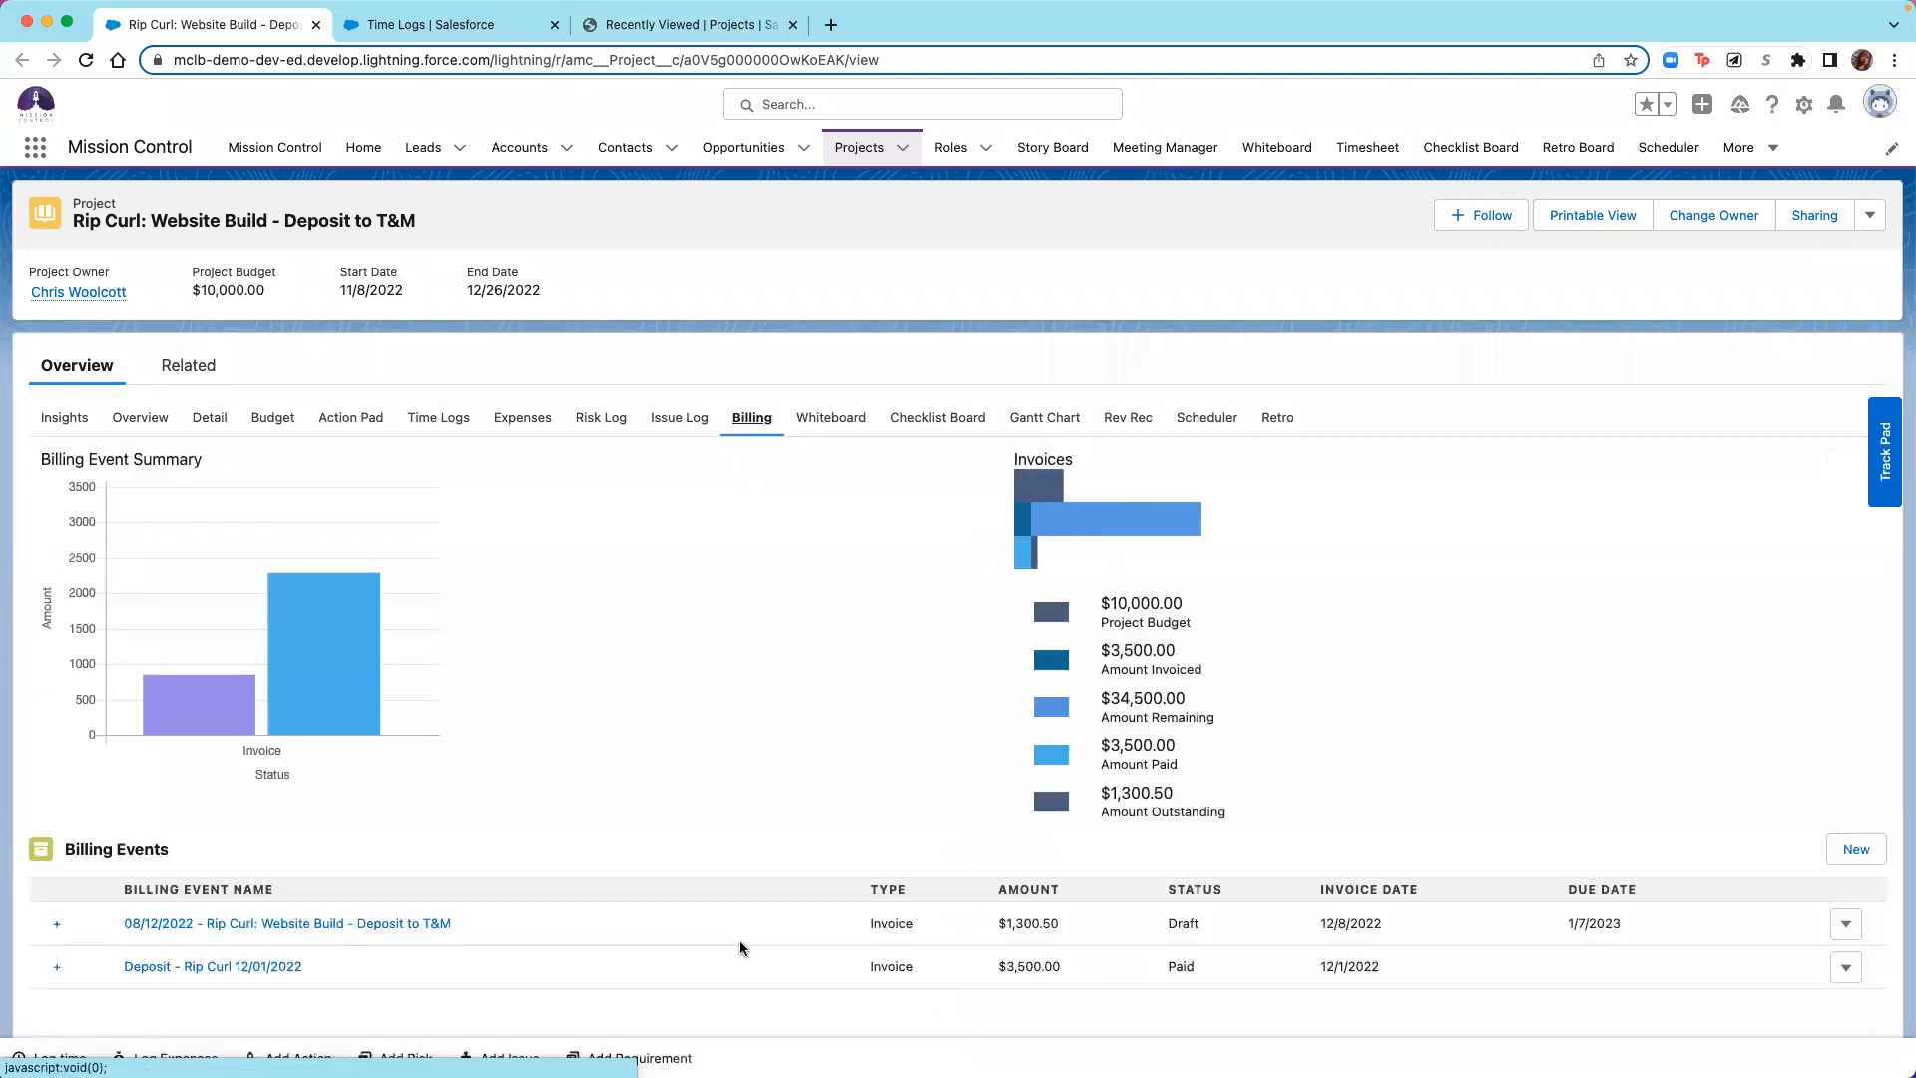
pyautogui.scroll(-3, 737, 938)
pyautogui.scroll(-2, 733, 928)
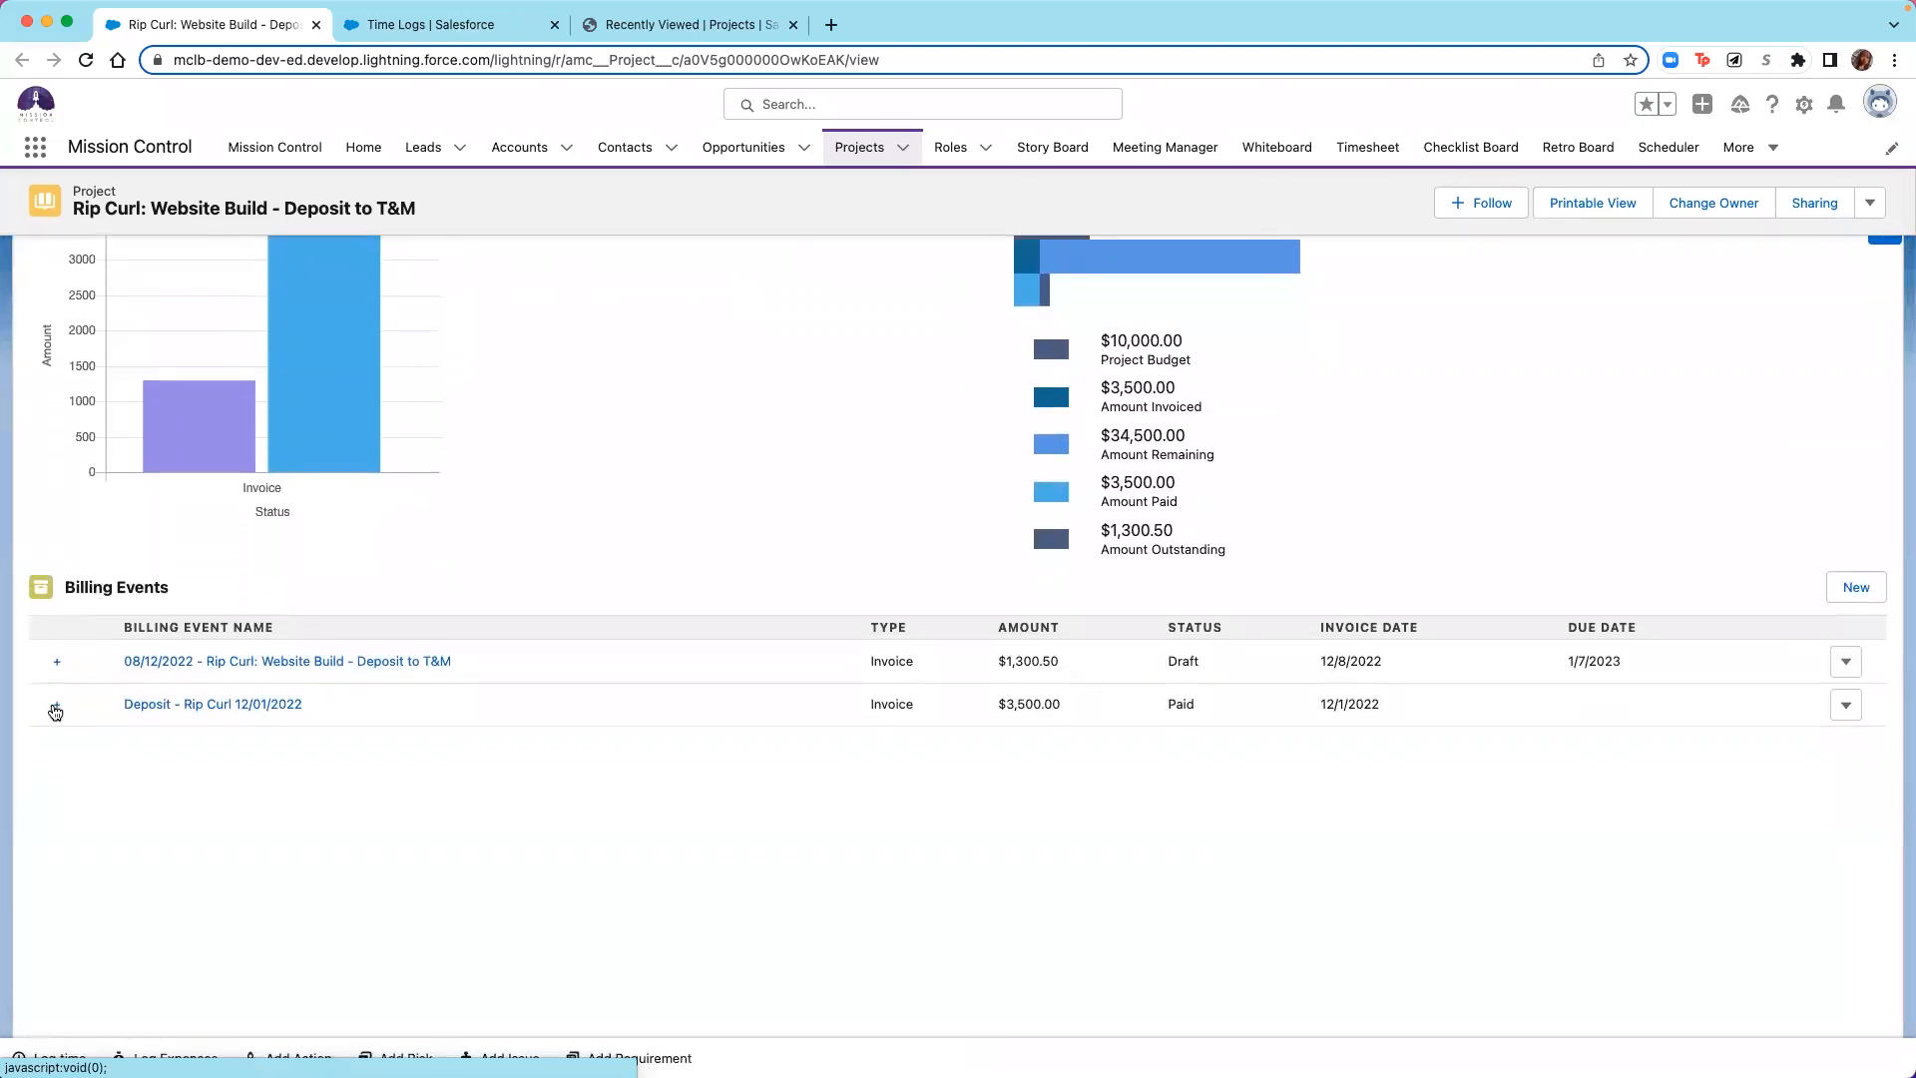
pyautogui.rightClick(180, 707)
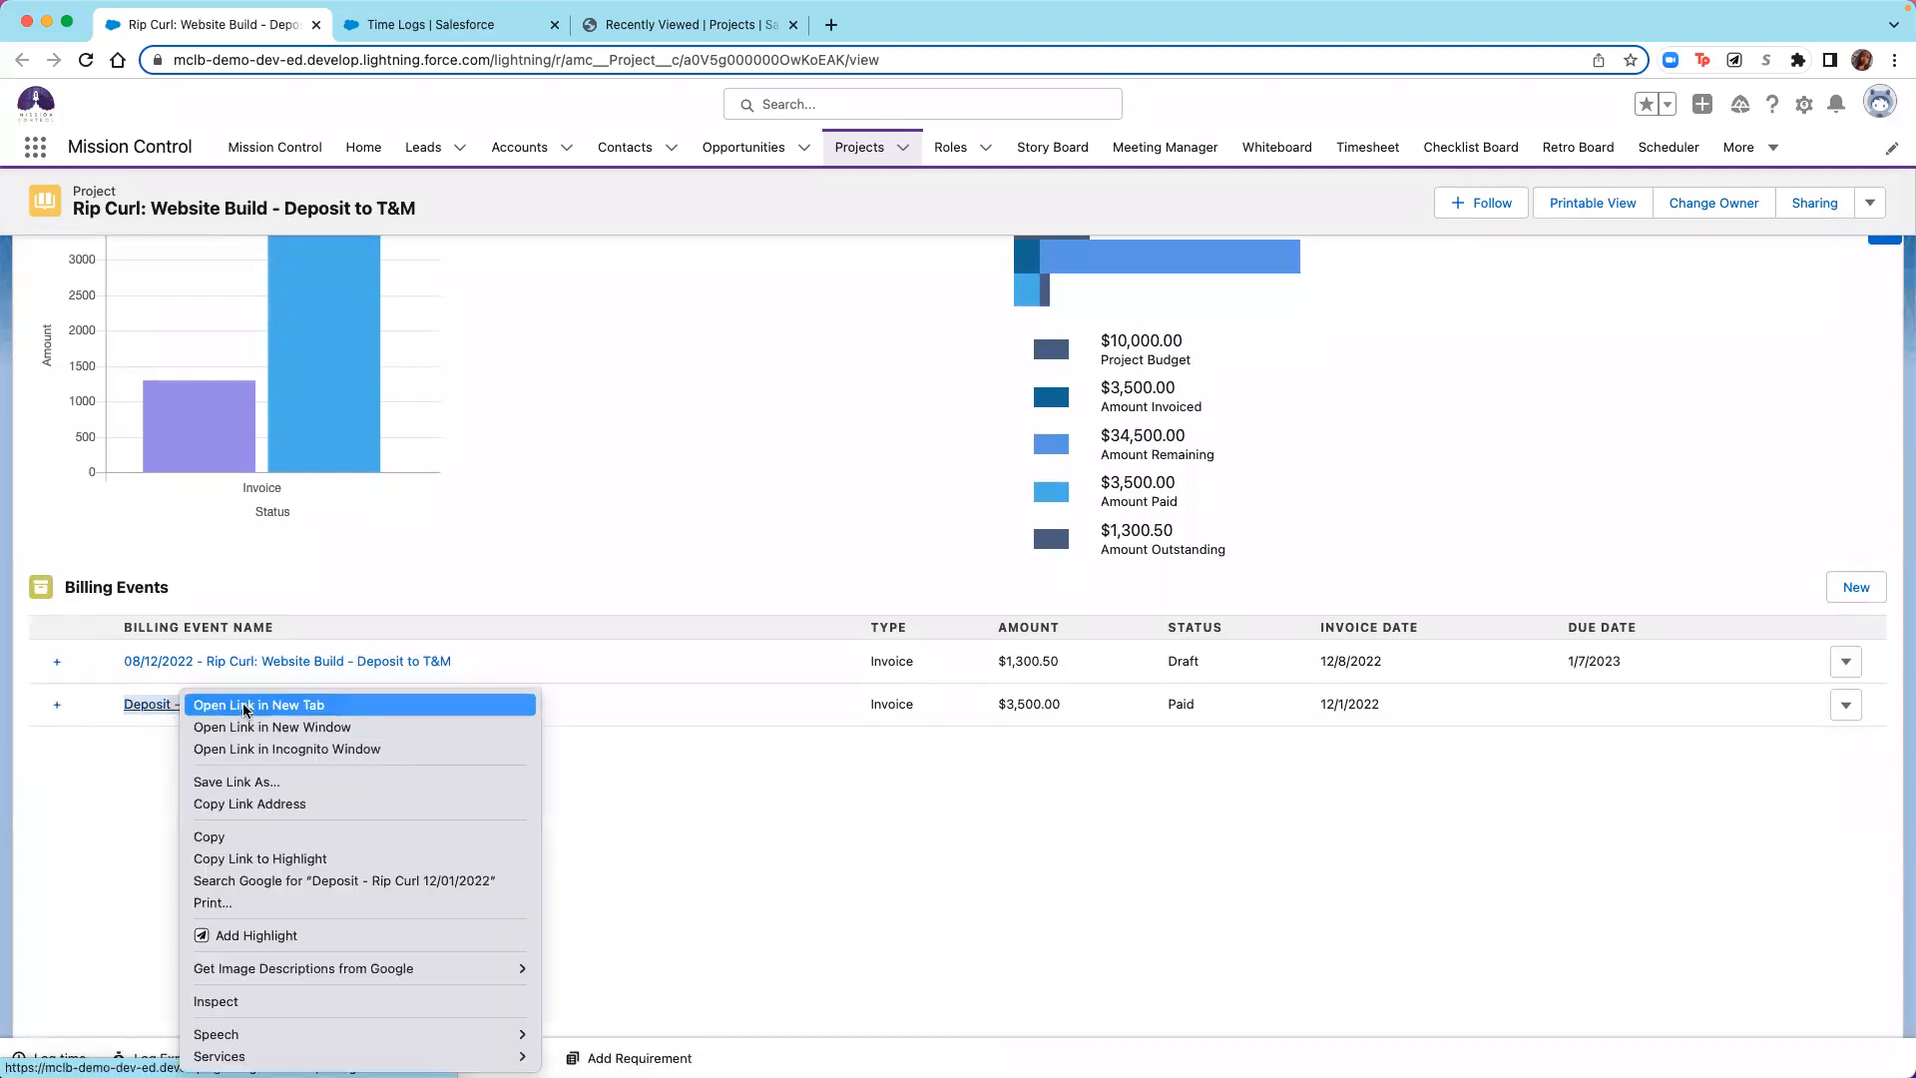
pyautogui.click(240, 704)
pyautogui.click(382, 28)
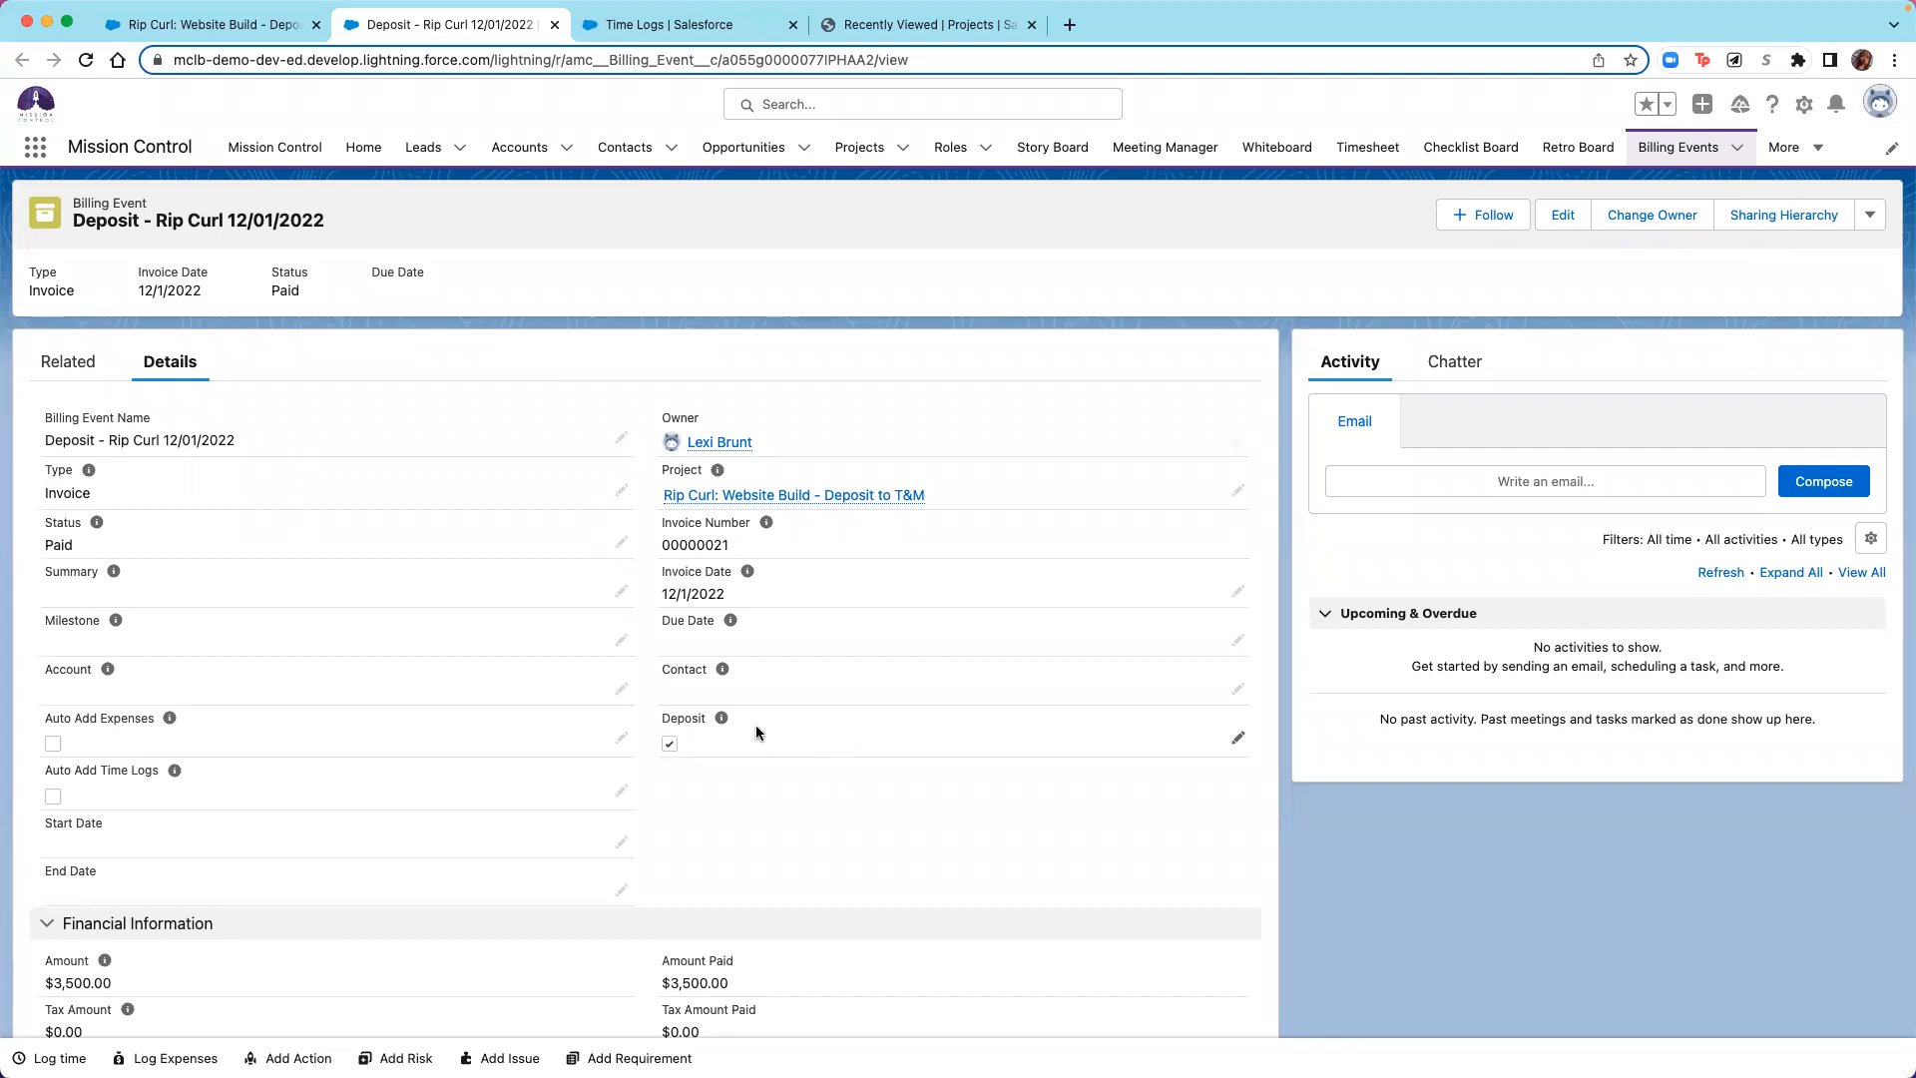
# Examine the deposit billing event's Deposit setting, financial amounts and PDF details.
pyautogui.scroll(-3, 759, 731)
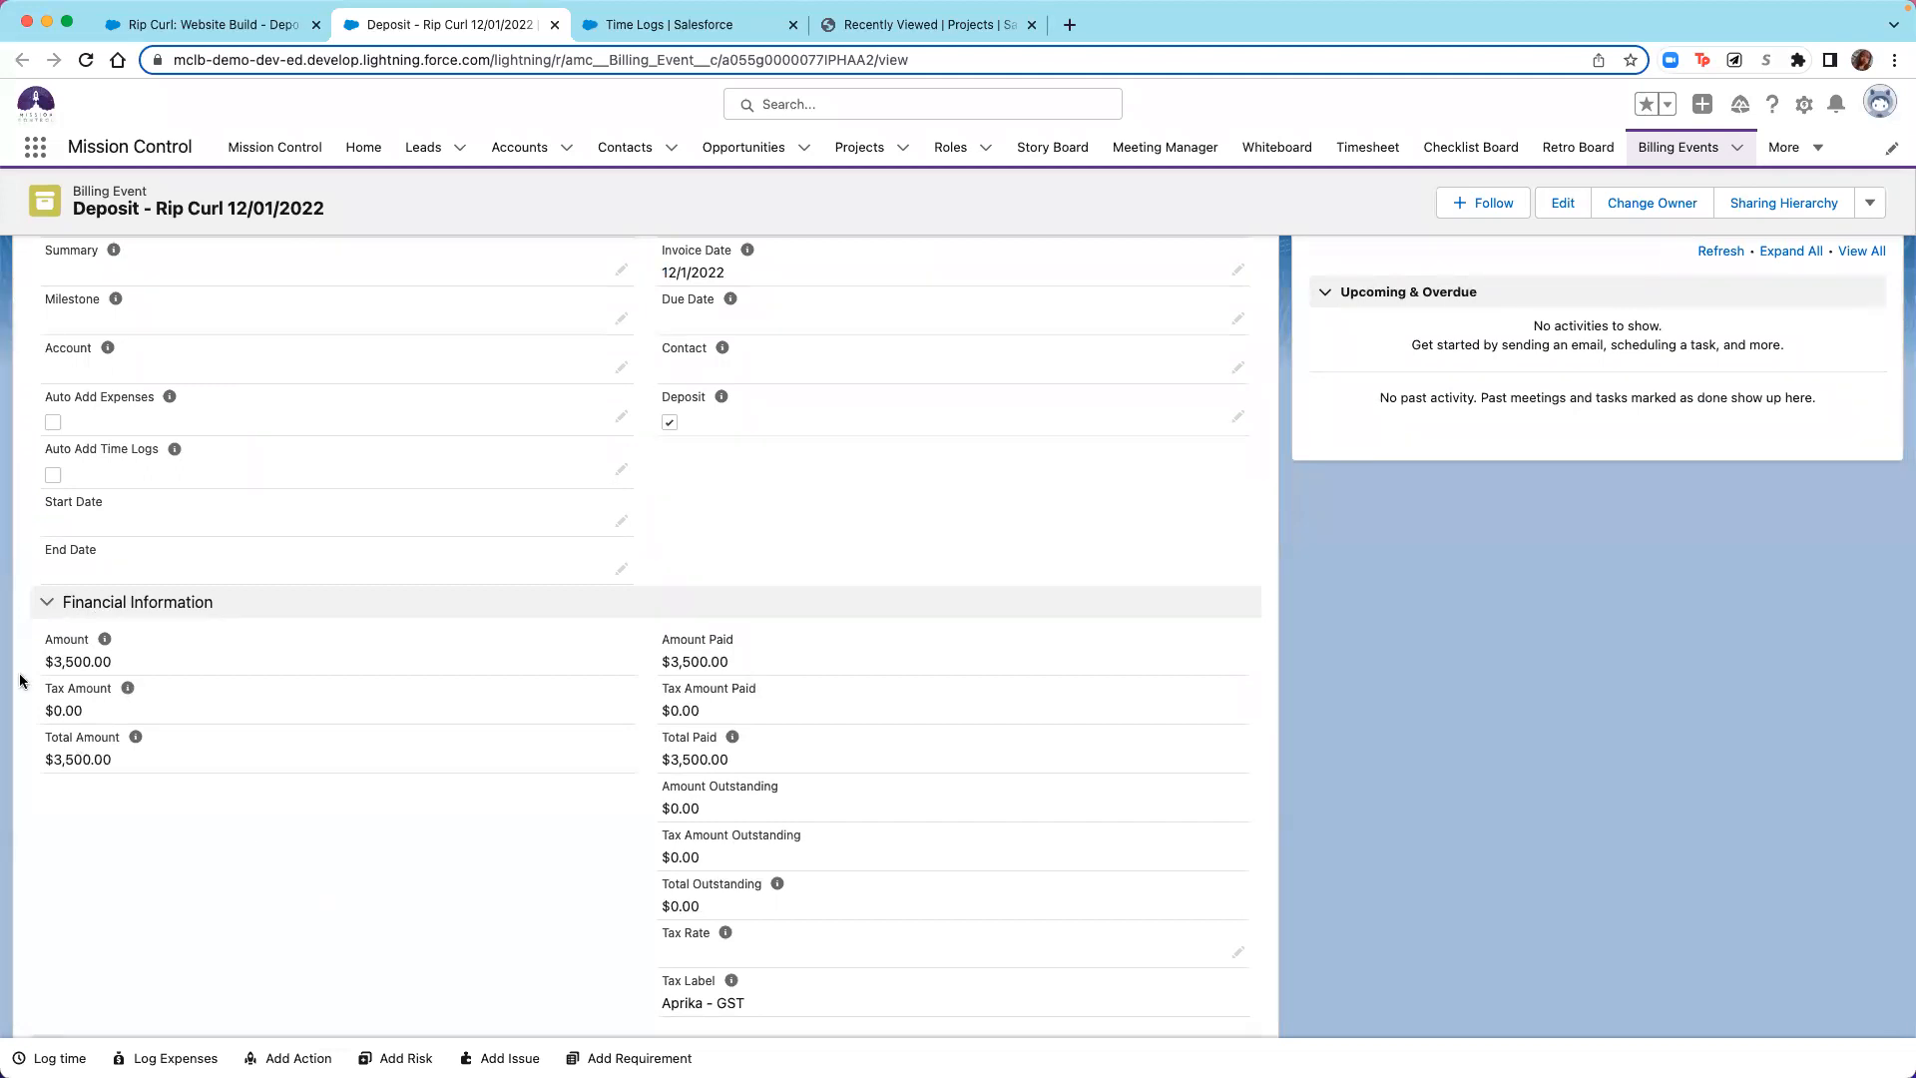
pyautogui.moveTo(42, 661); pyautogui.dragTo(127, 658)
pyautogui.scroll(-1, 701, 435)
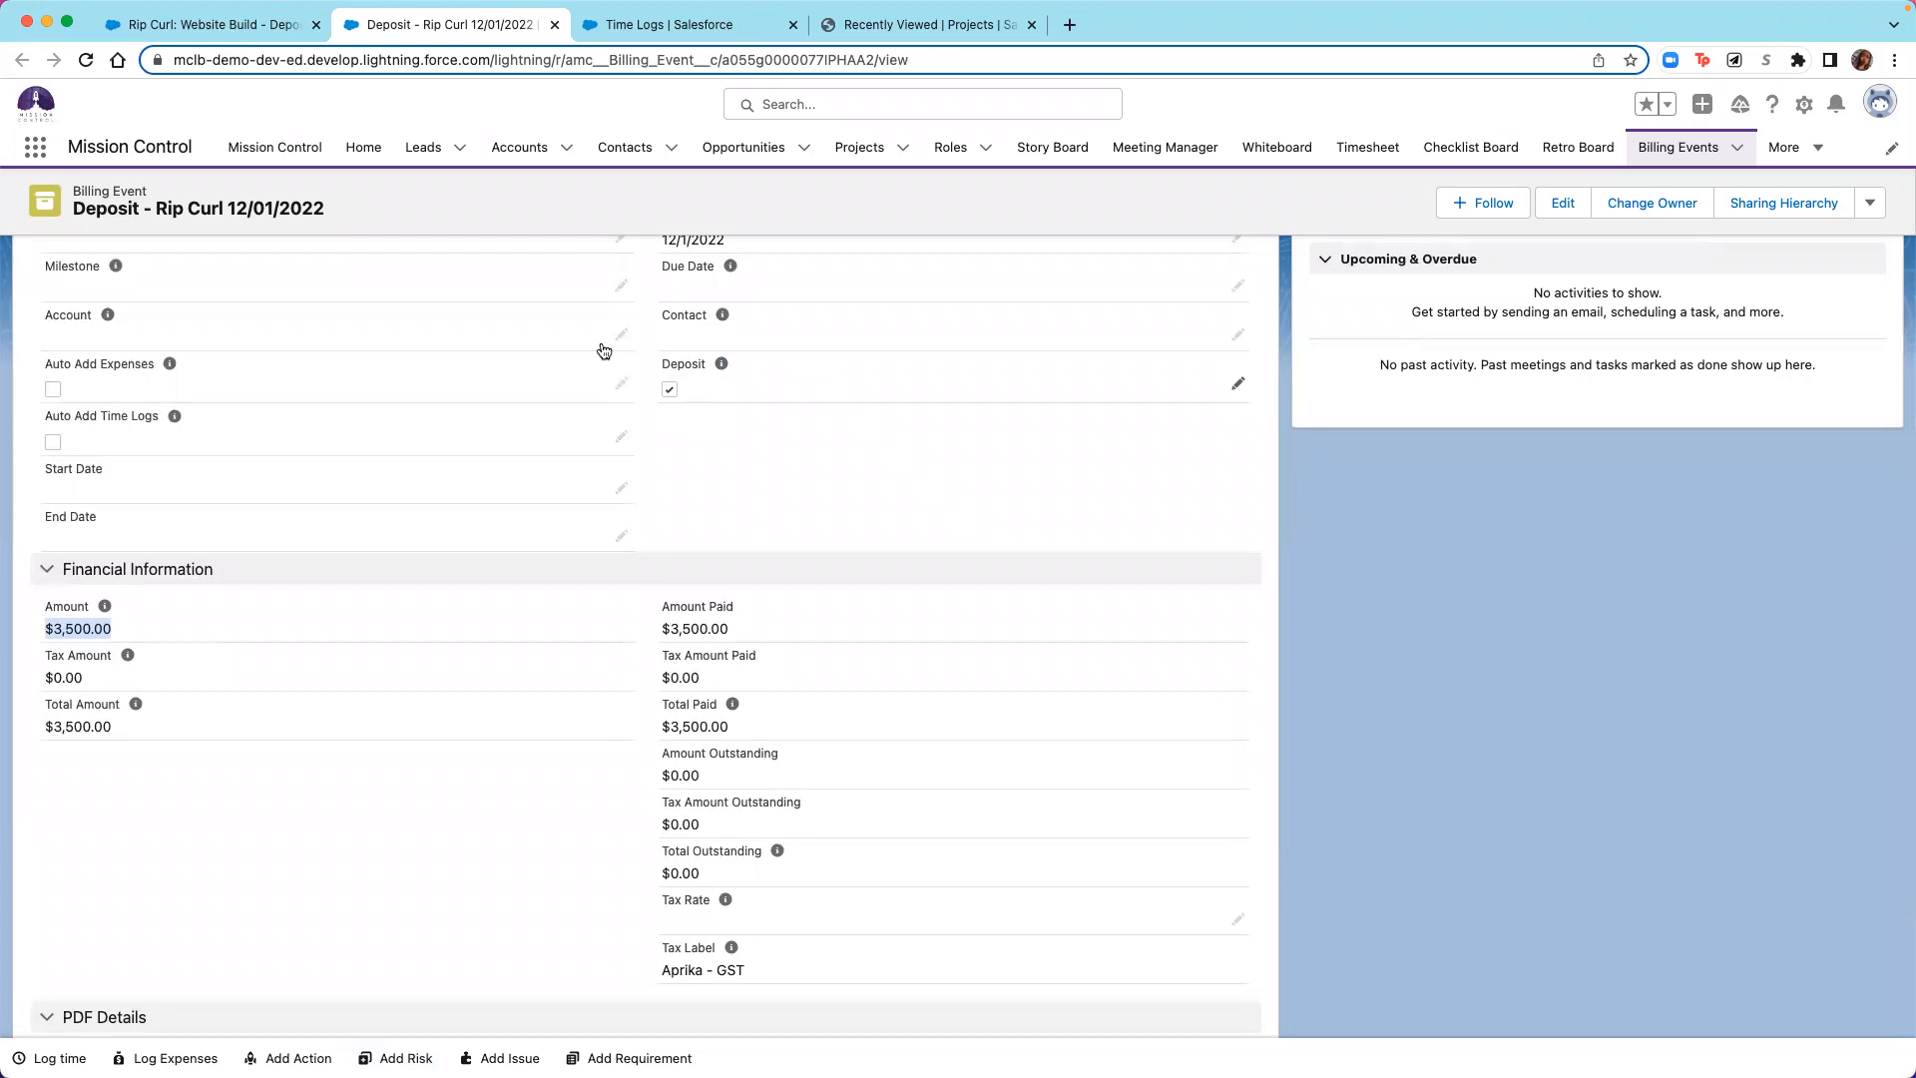
pyautogui.scroll(1, 739, 419)
pyautogui.moveTo(724, 372)
pyautogui.scroll(4, 725, 371)
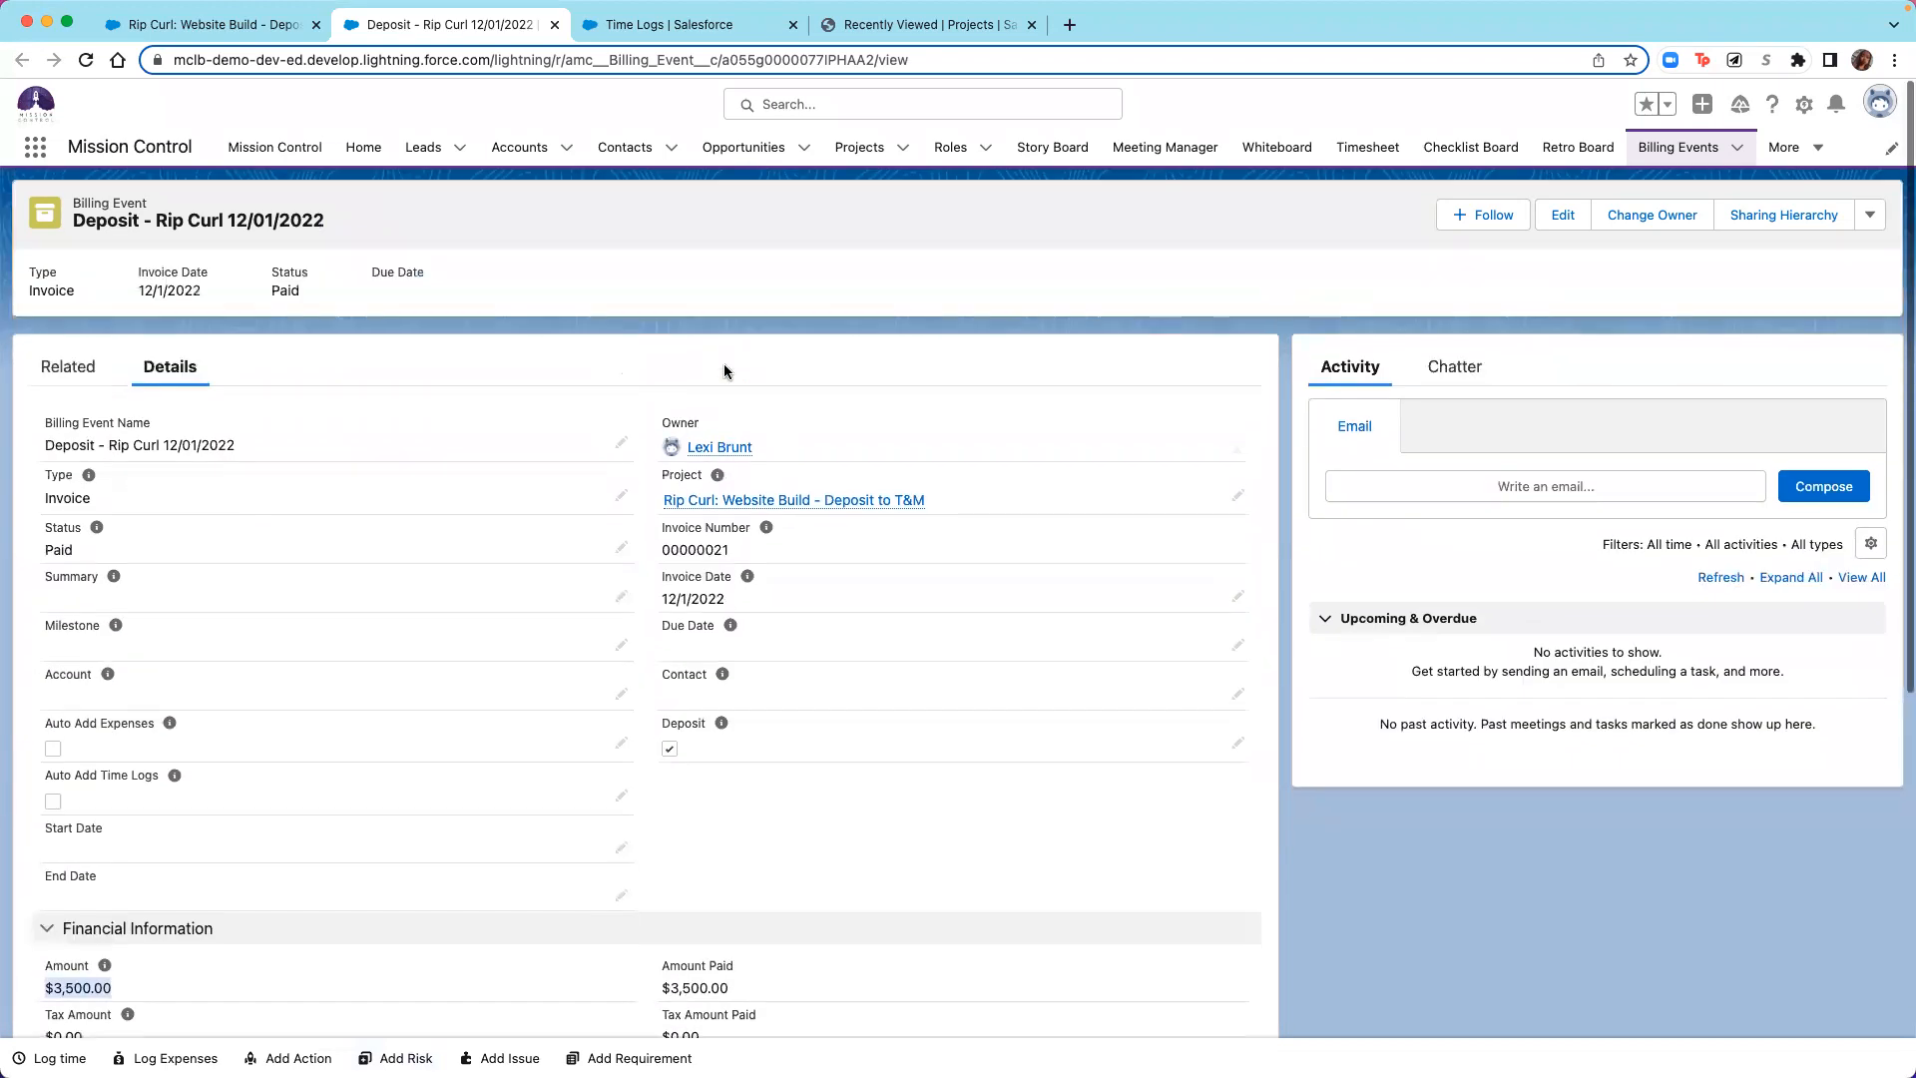
pyautogui.scroll(-6, 725, 371)
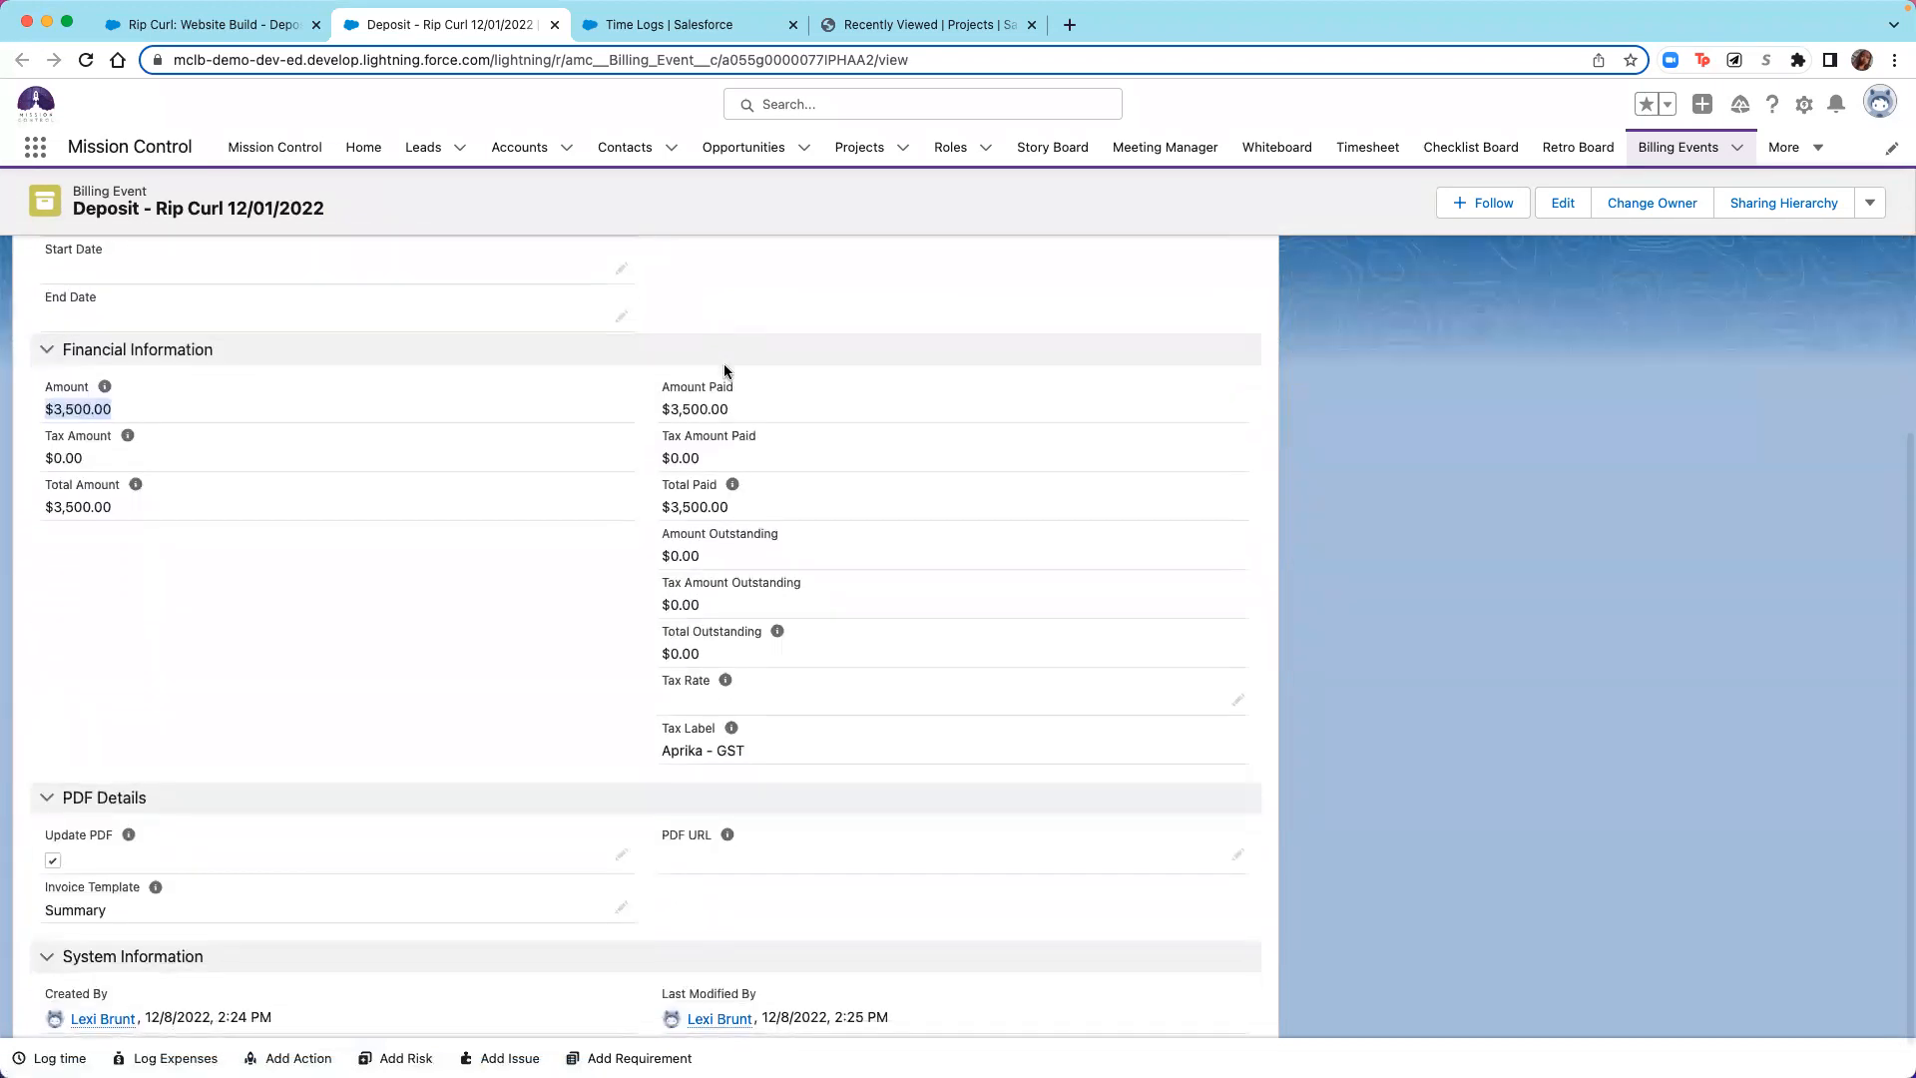
pyautogui.scroll(1, 46, 354)
pyautogui.scroll(6, 46, 355)
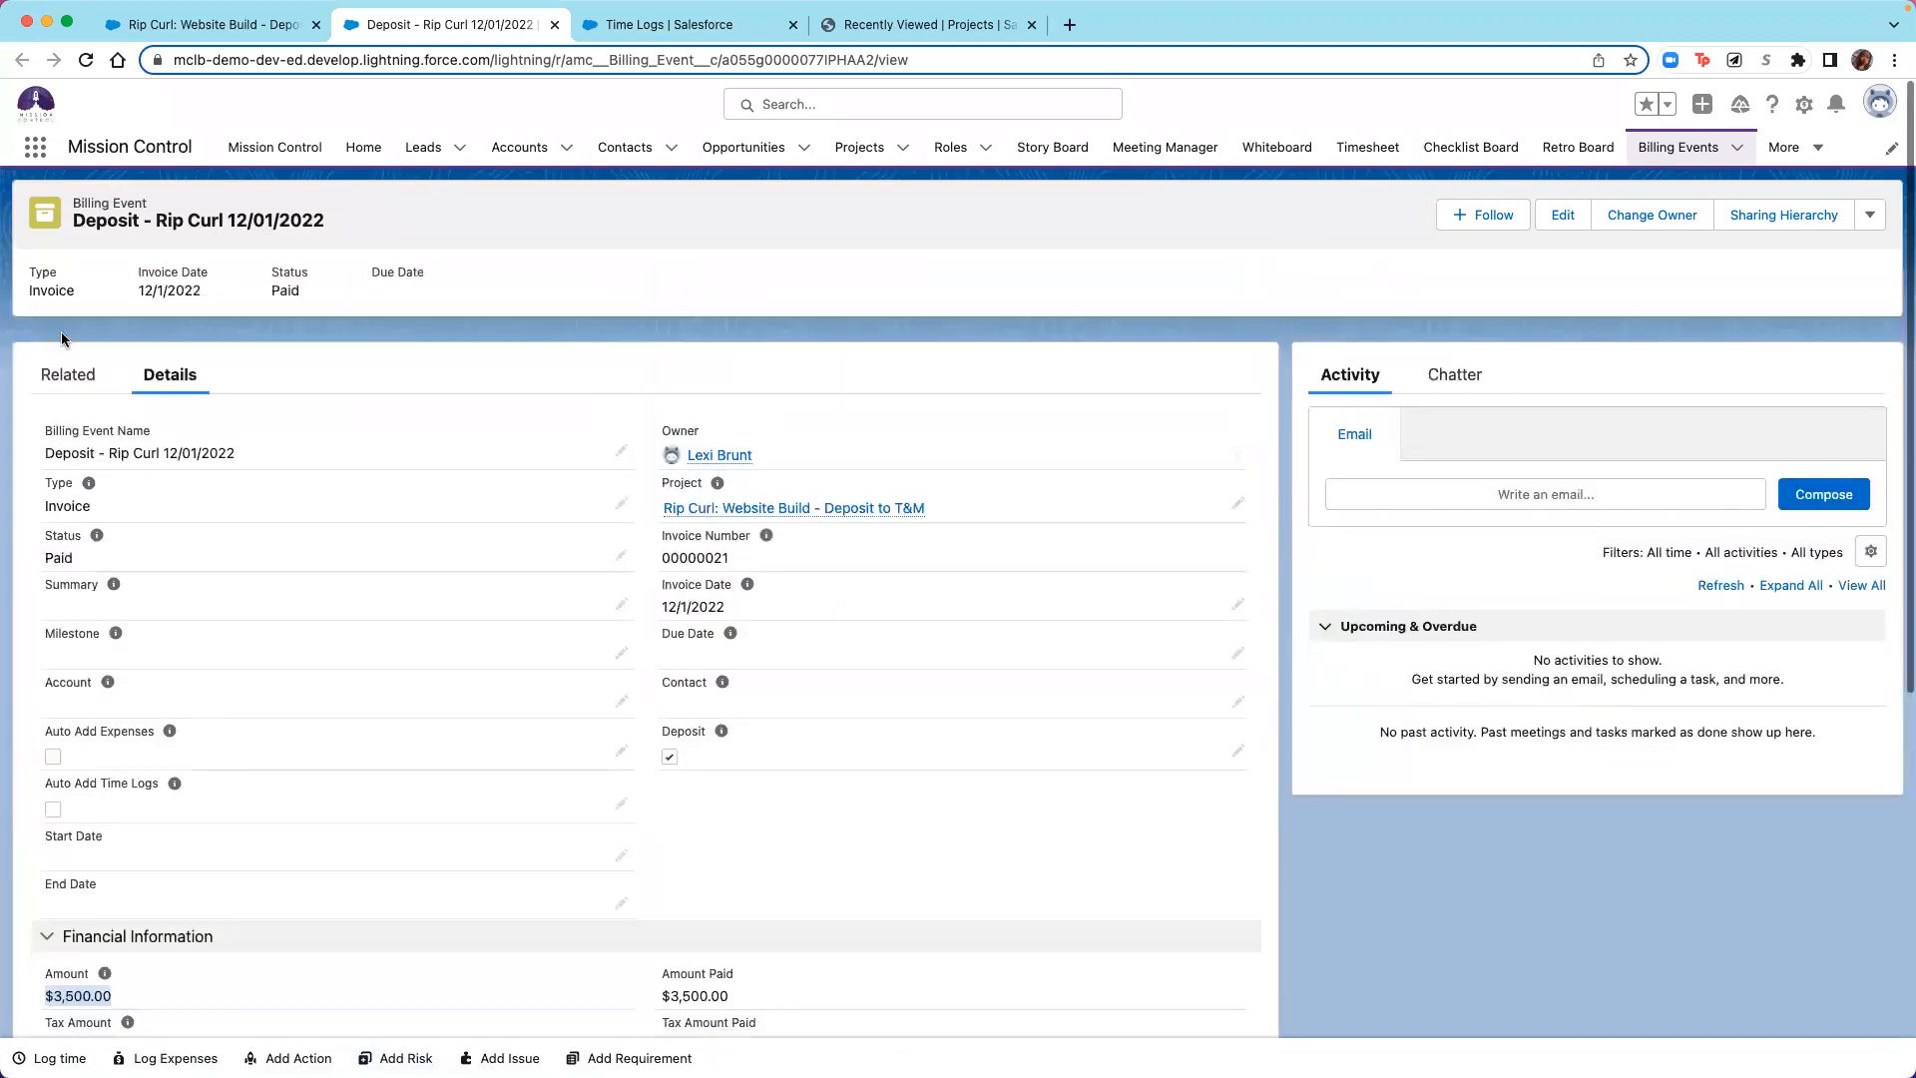
# Review the billing event items and the Full Payment record related to the deposit, and return to its details.
pyautogui.click(70, 366)
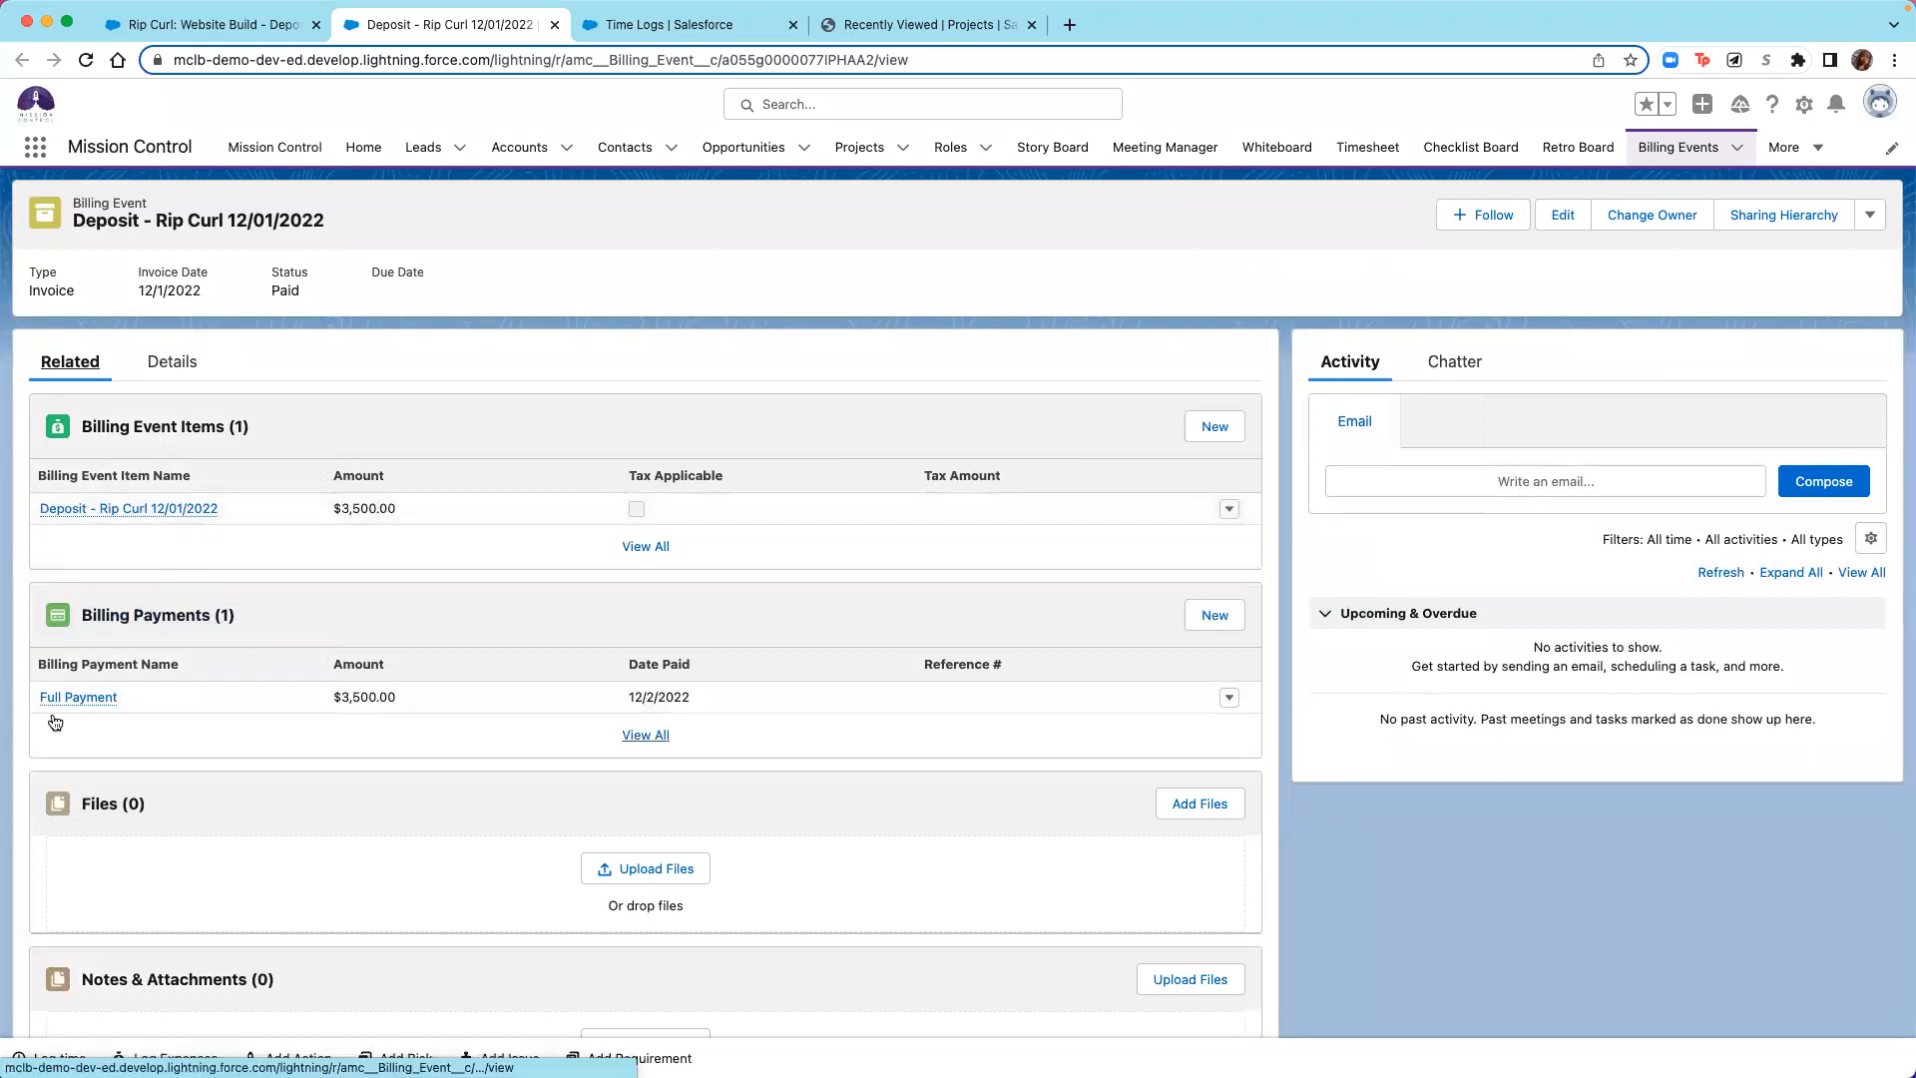
pyautogui.moveTo(105, 697)
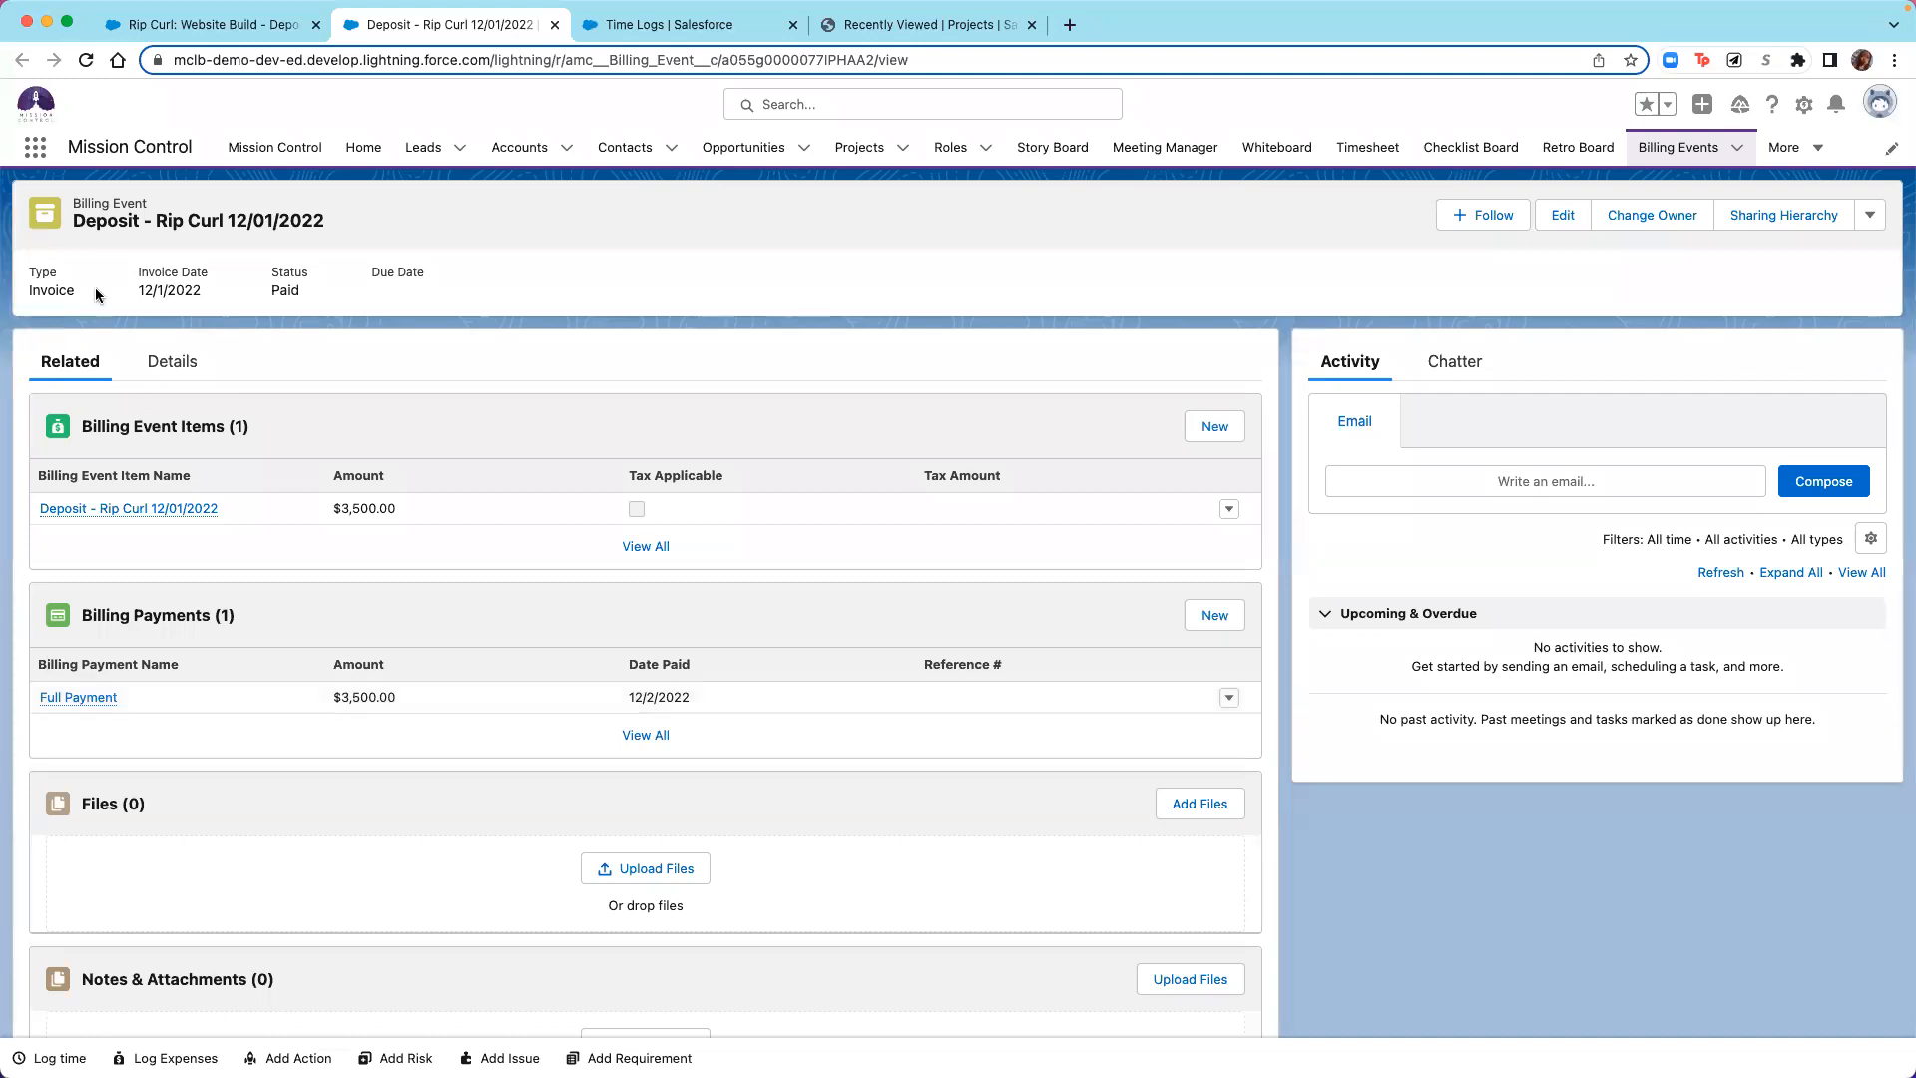
pyautogui.click(187, 364)
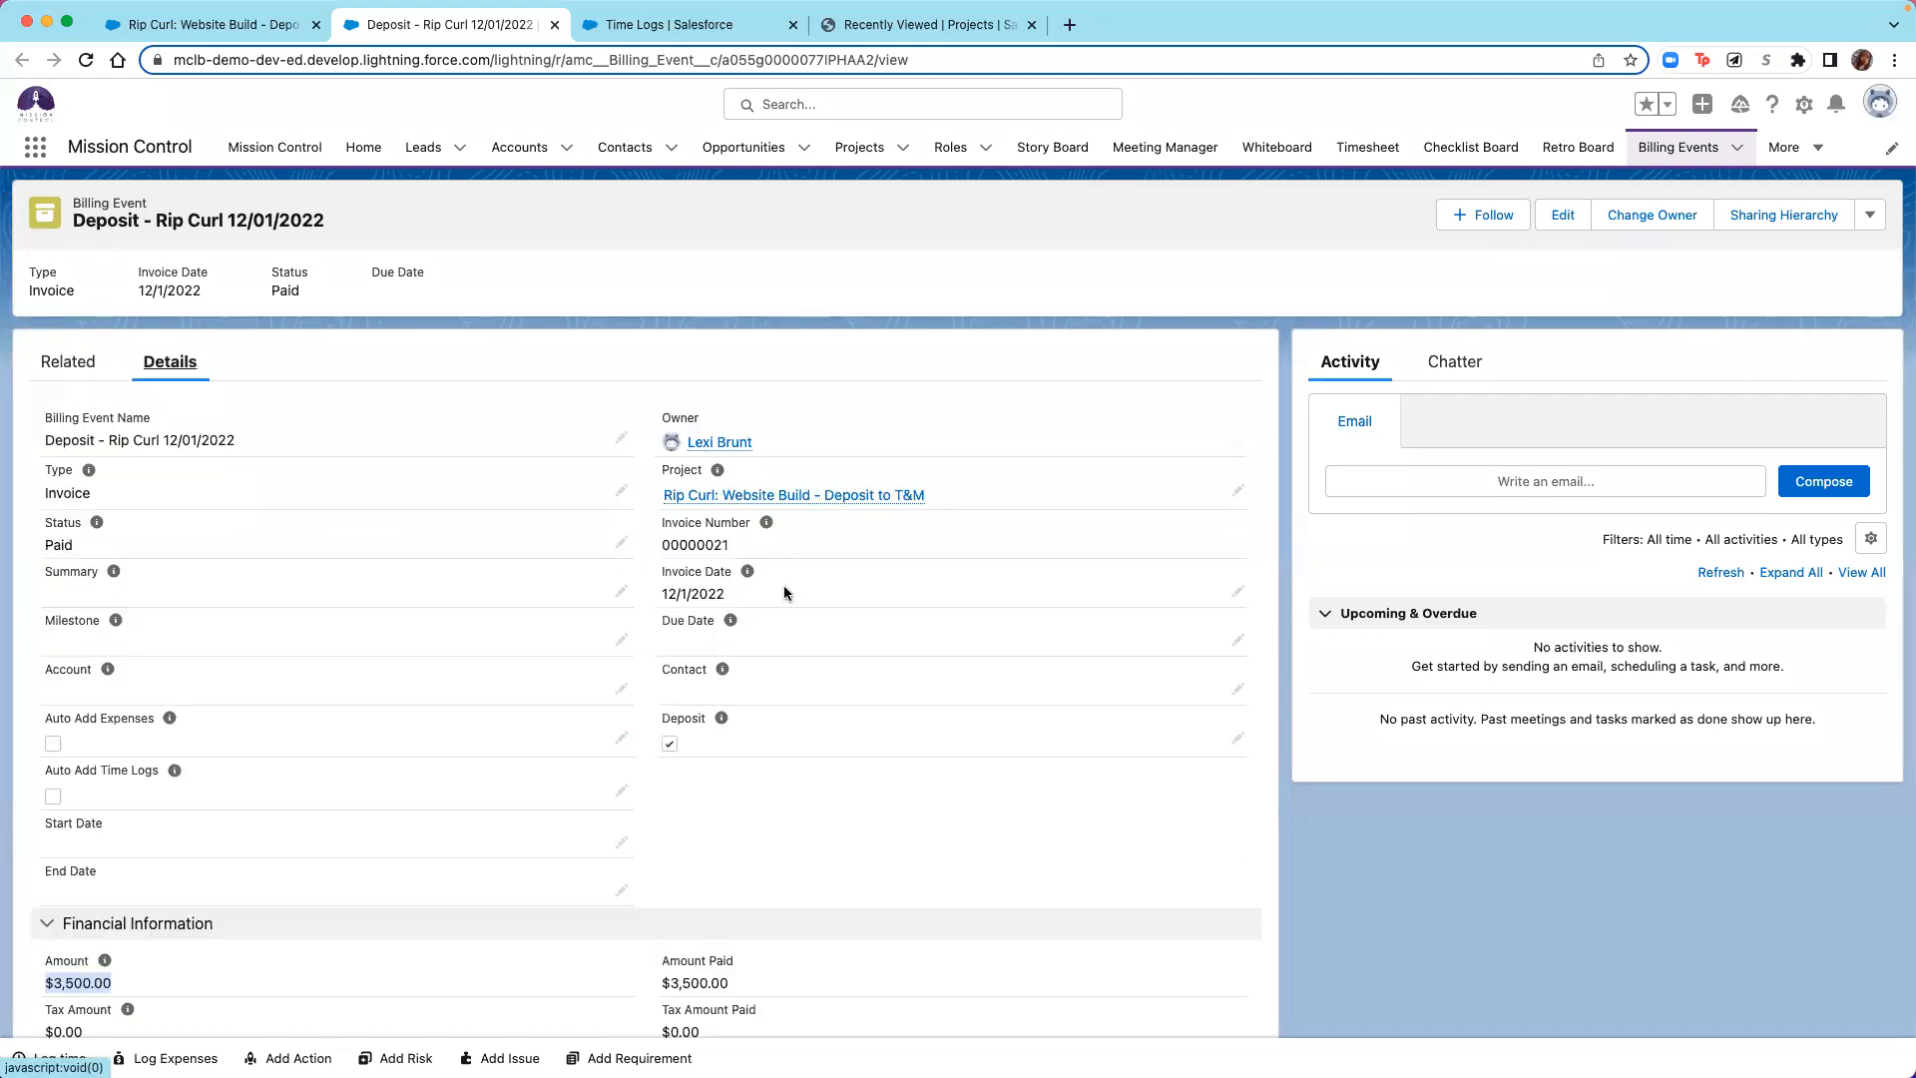
# Return to the Rip Curl: Website Build - Deposit to T&M project's billing and examine the items in its 08/12/2022 billing event.
pyautogui.click(802, 507)
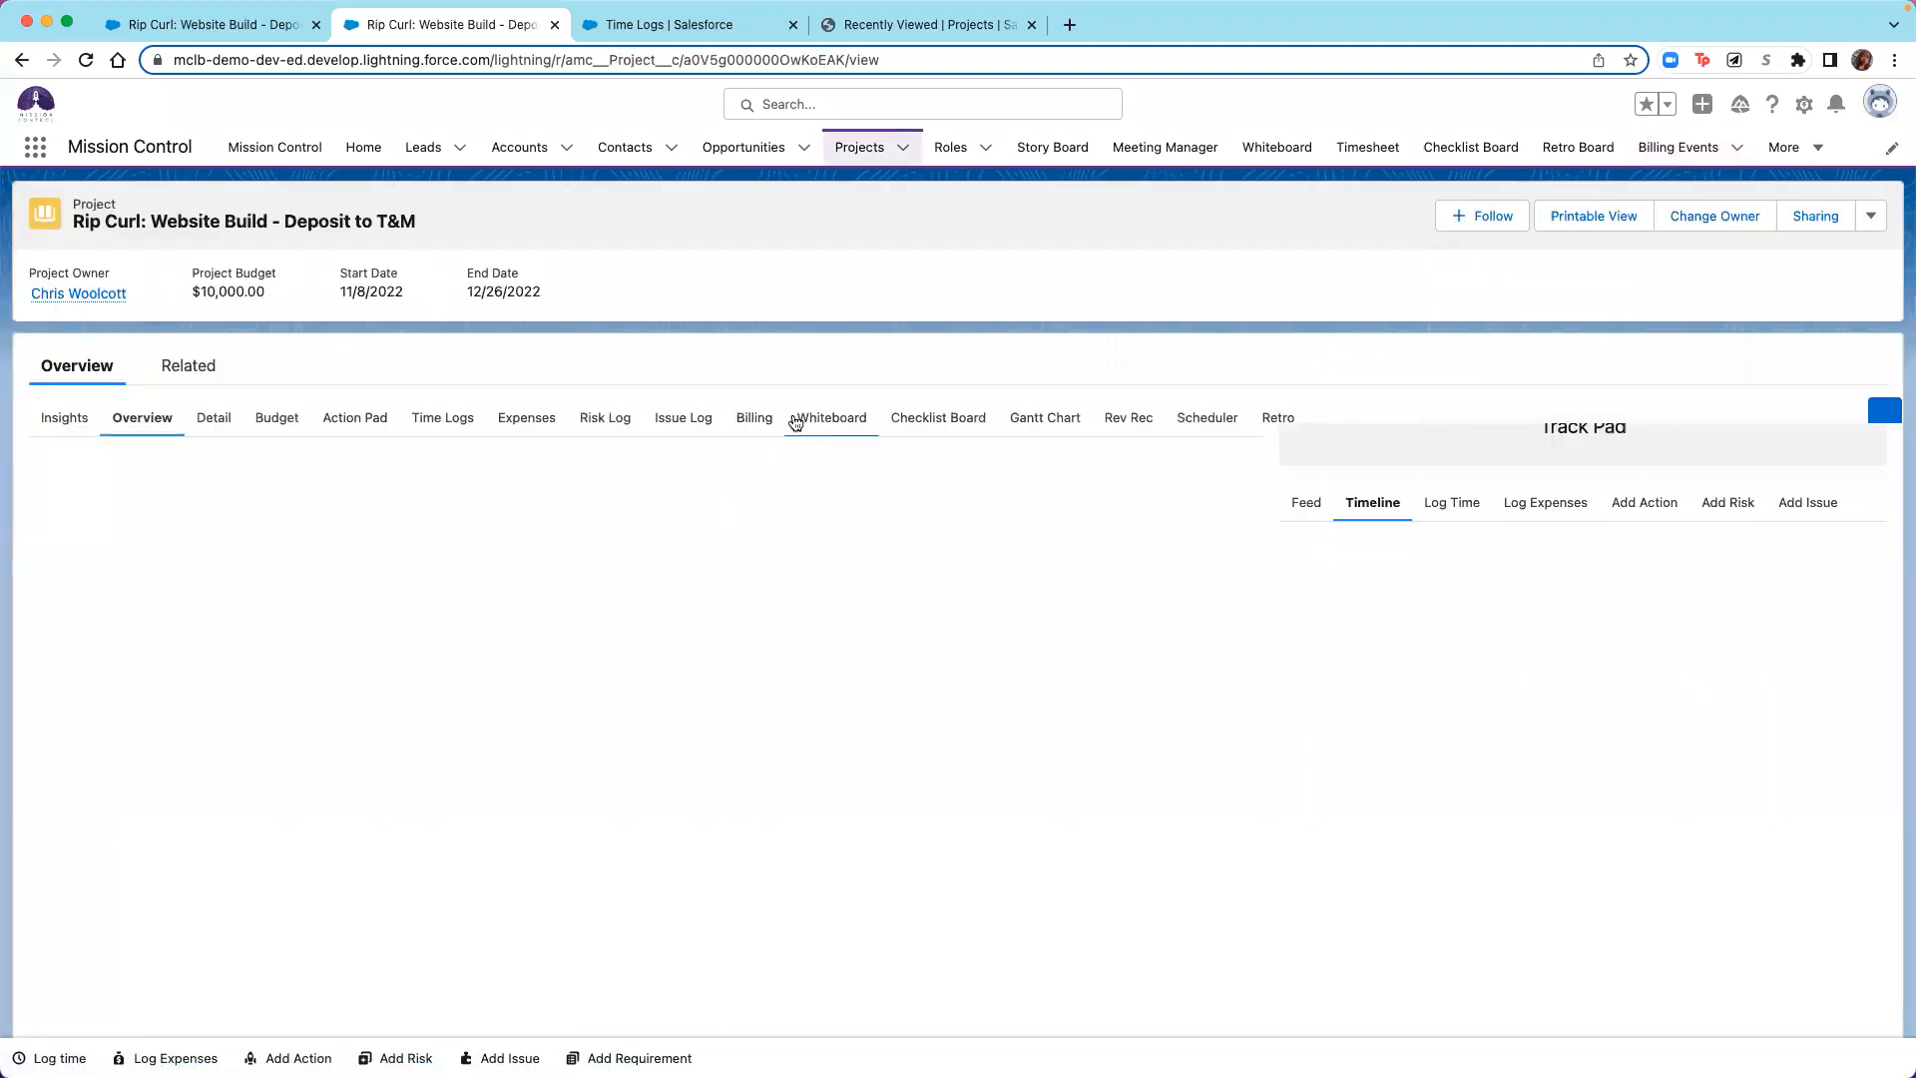
pyautogui.click(752, 419)
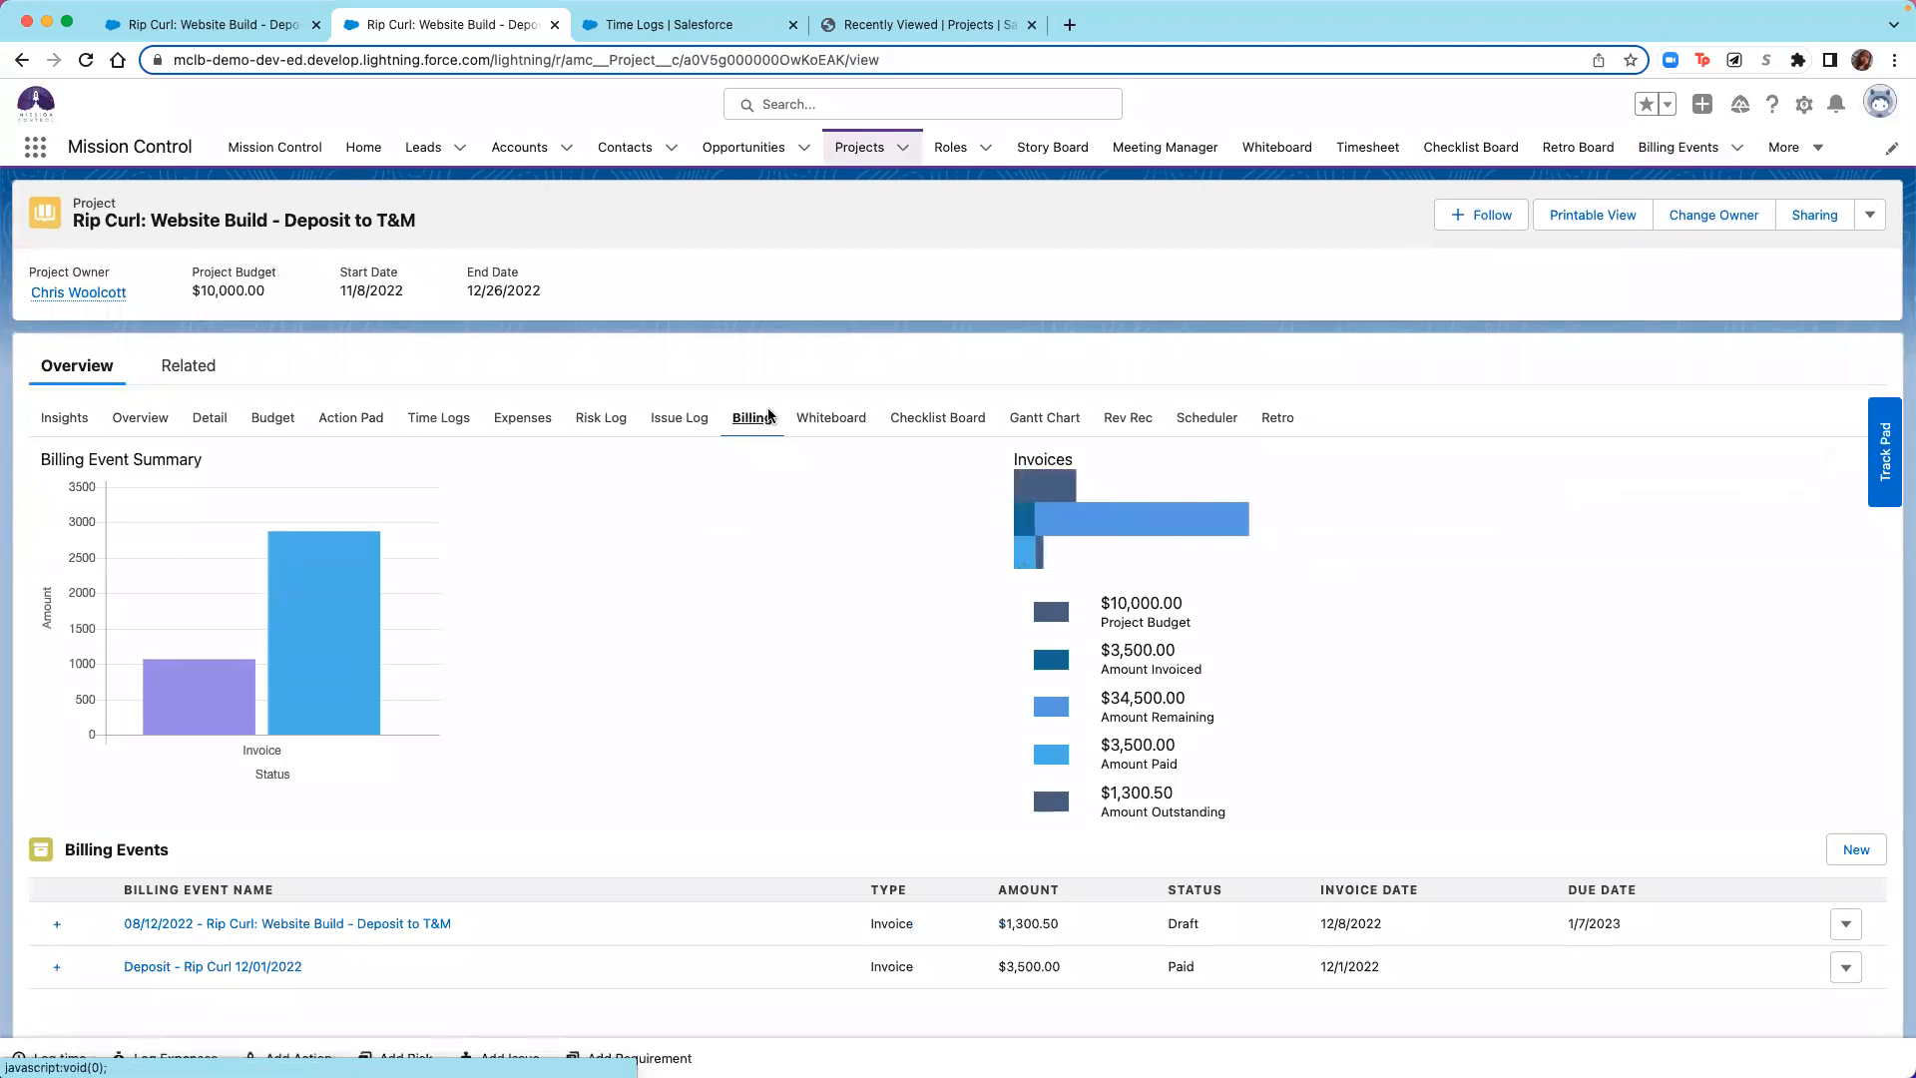
pyautogui.scroll(-2, 184, 972)
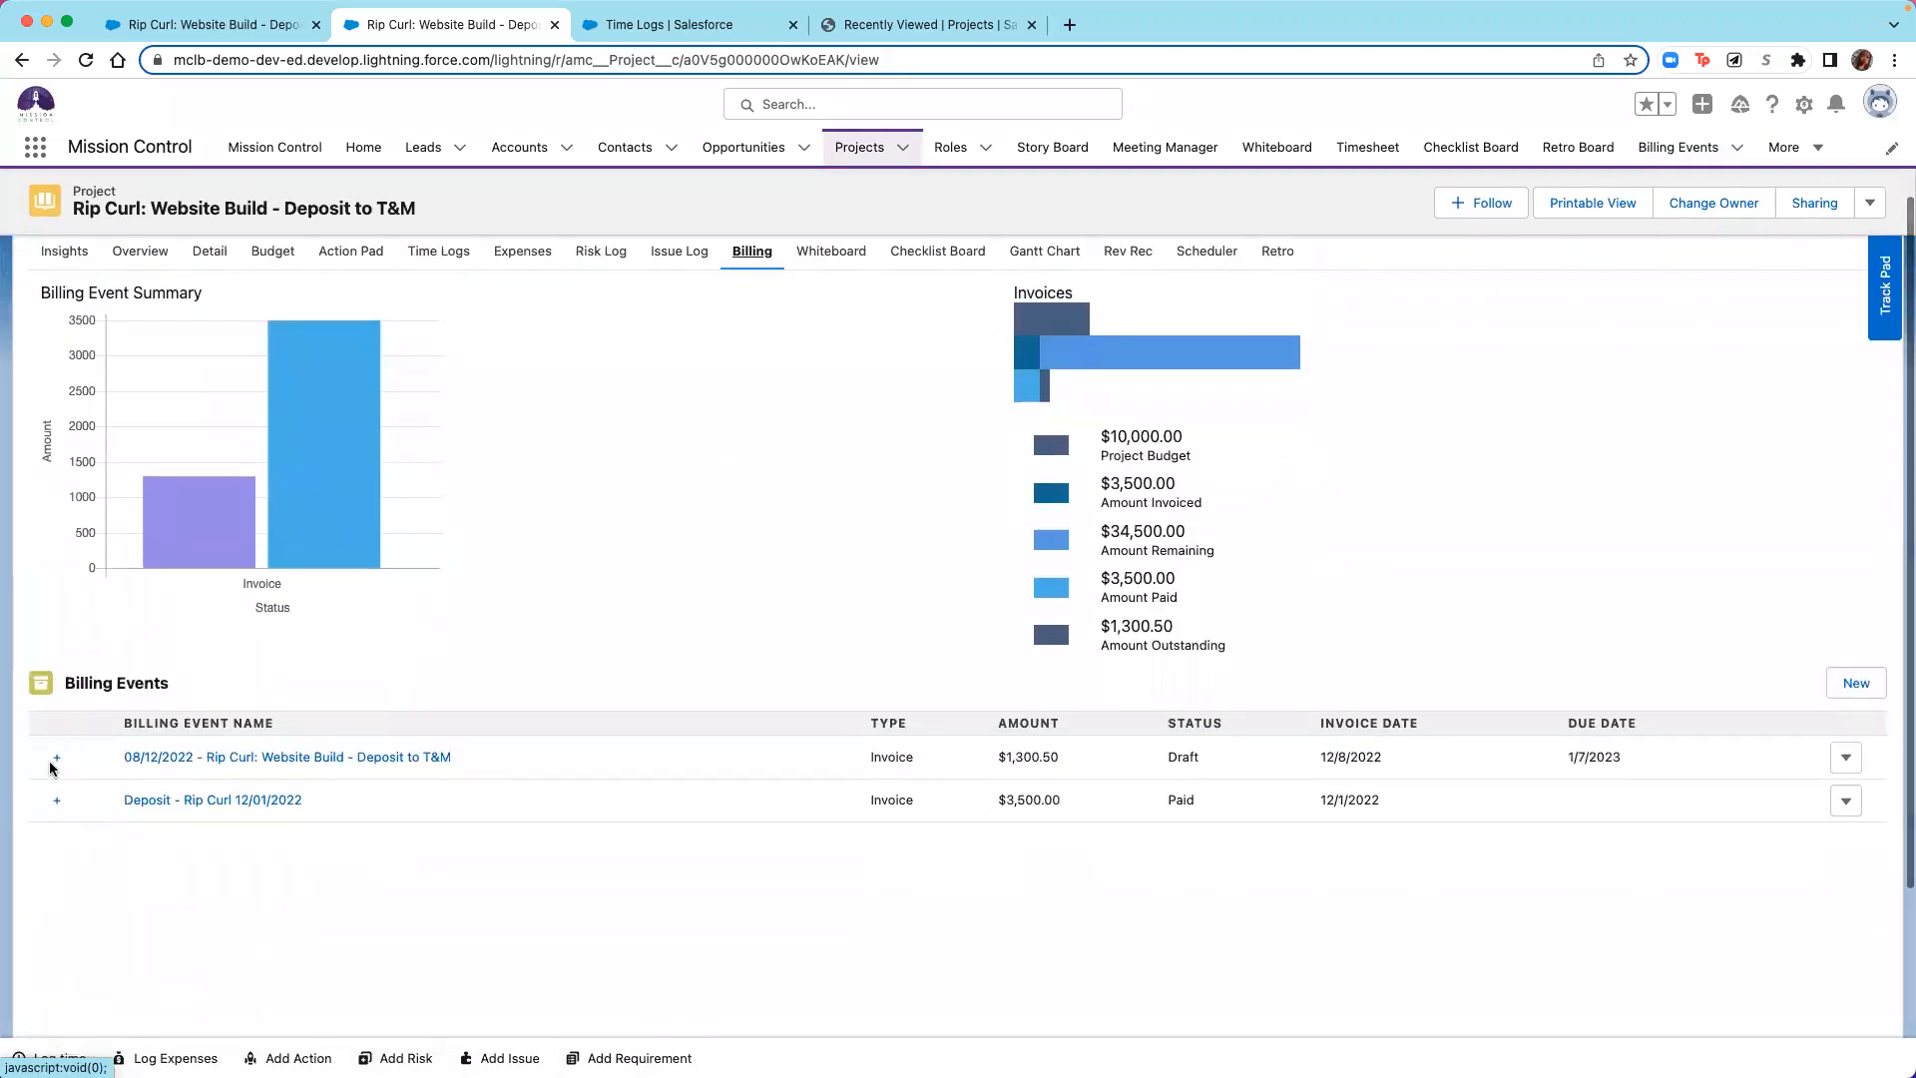
pyautogui.click(57, 759)
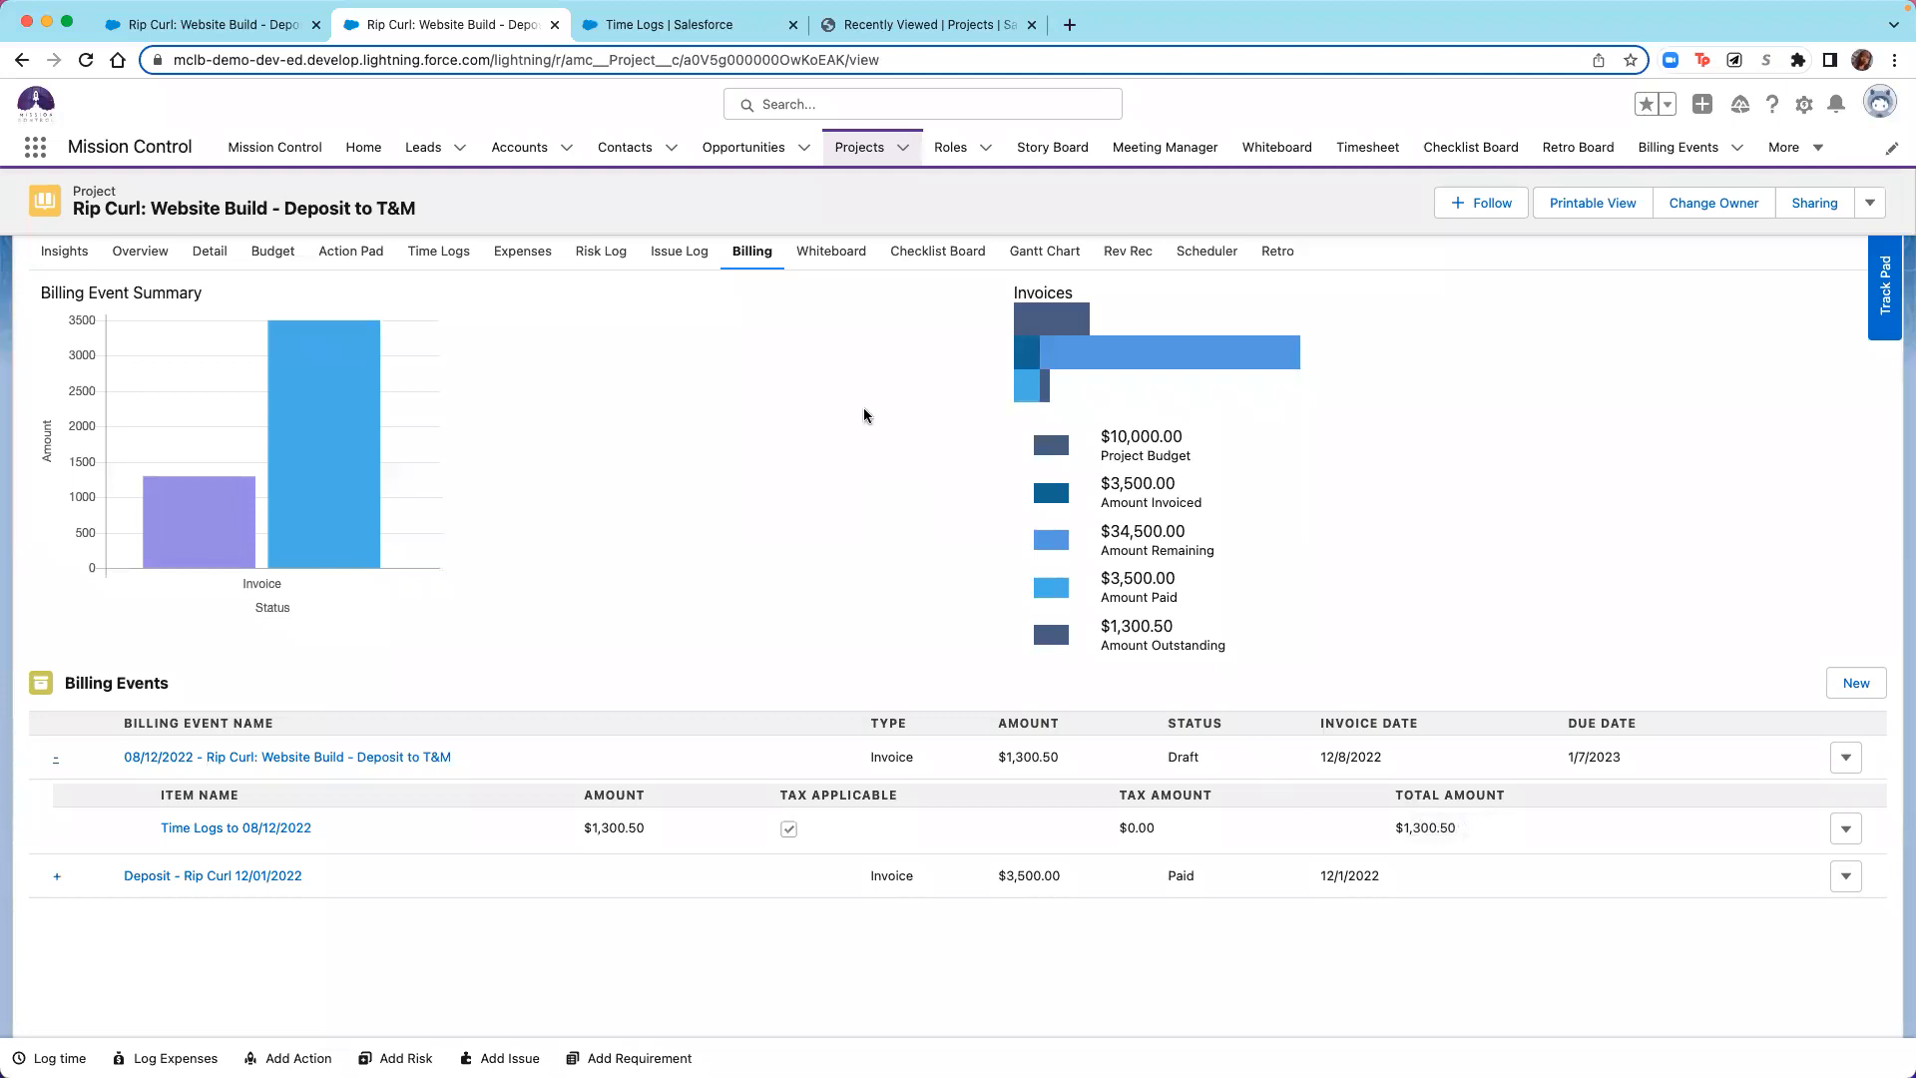
pyautogui.scroll(1, 864, 411)
pyautogui.scroll(3, 864, 410)
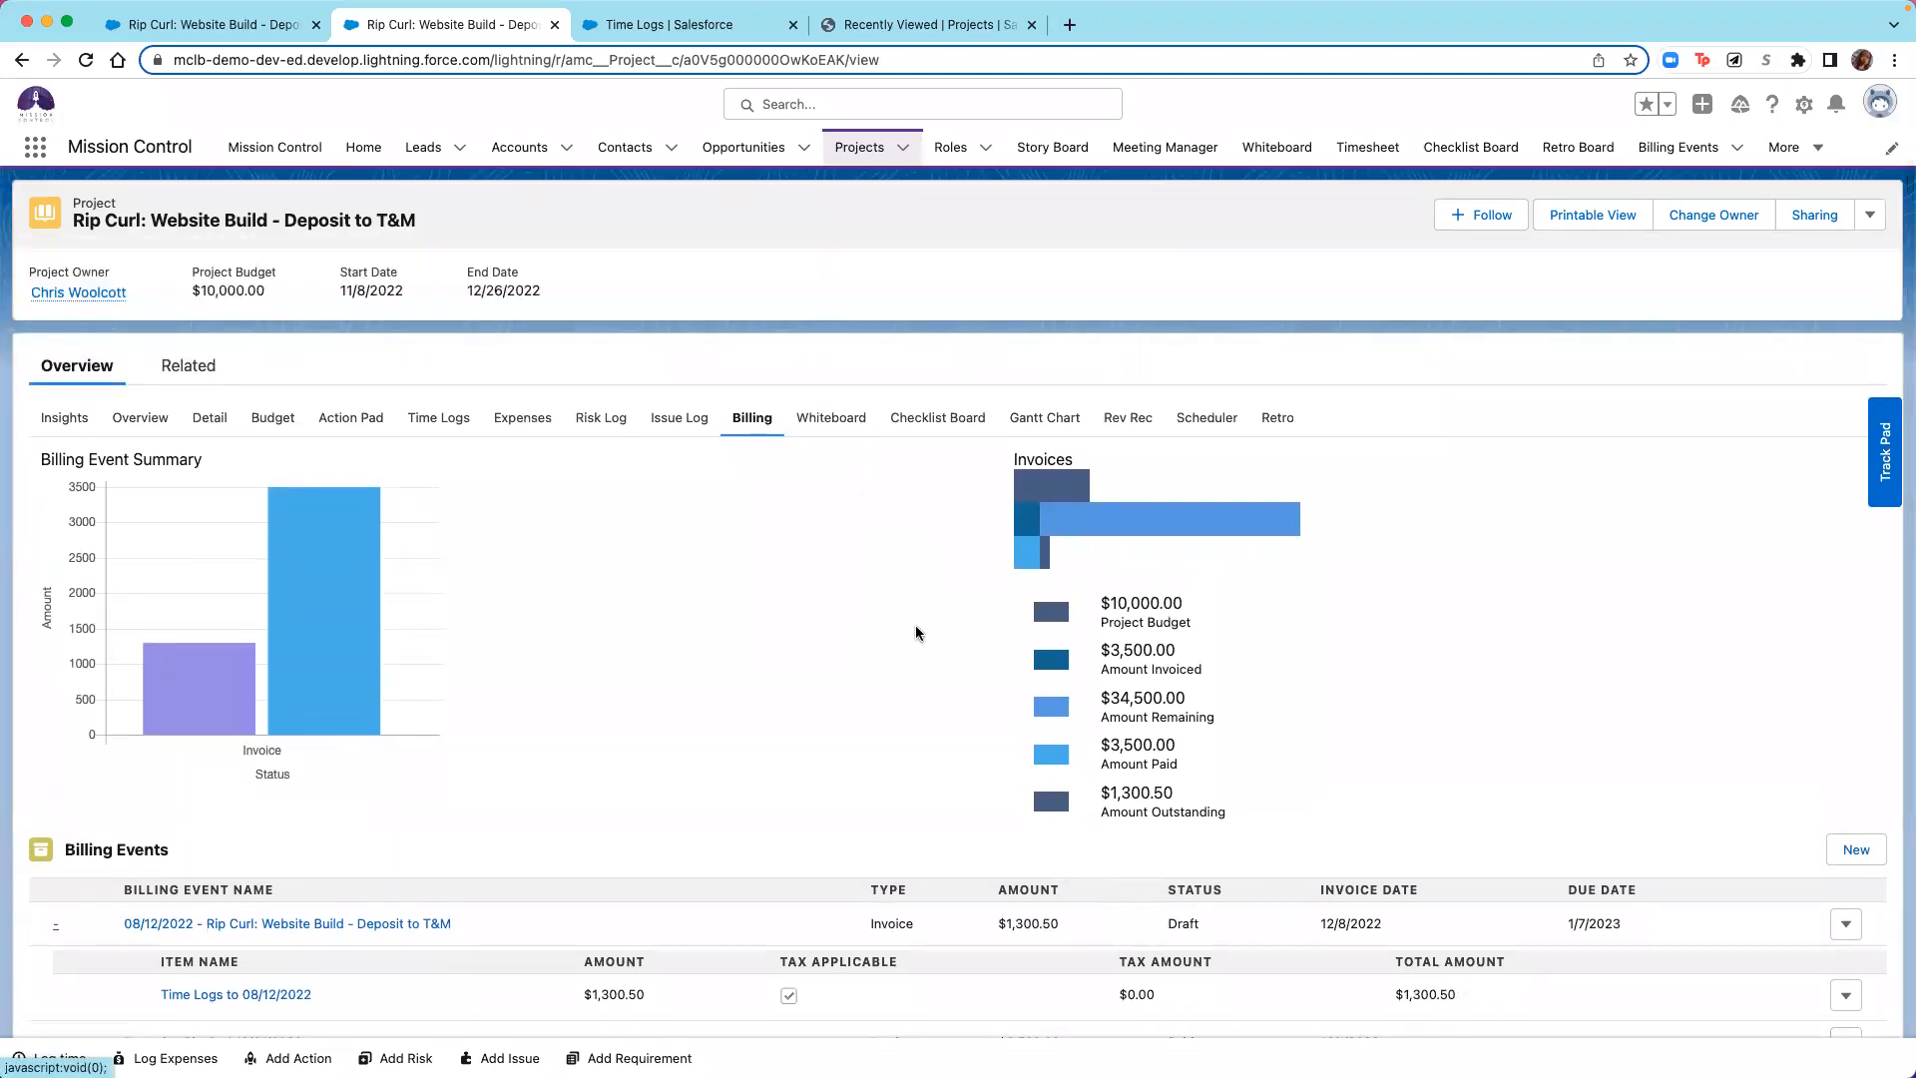
# Examine the hours and billing event items of the PAN:0075 time logs, and return to the project's billing.
pyautogui.click(682, 30)
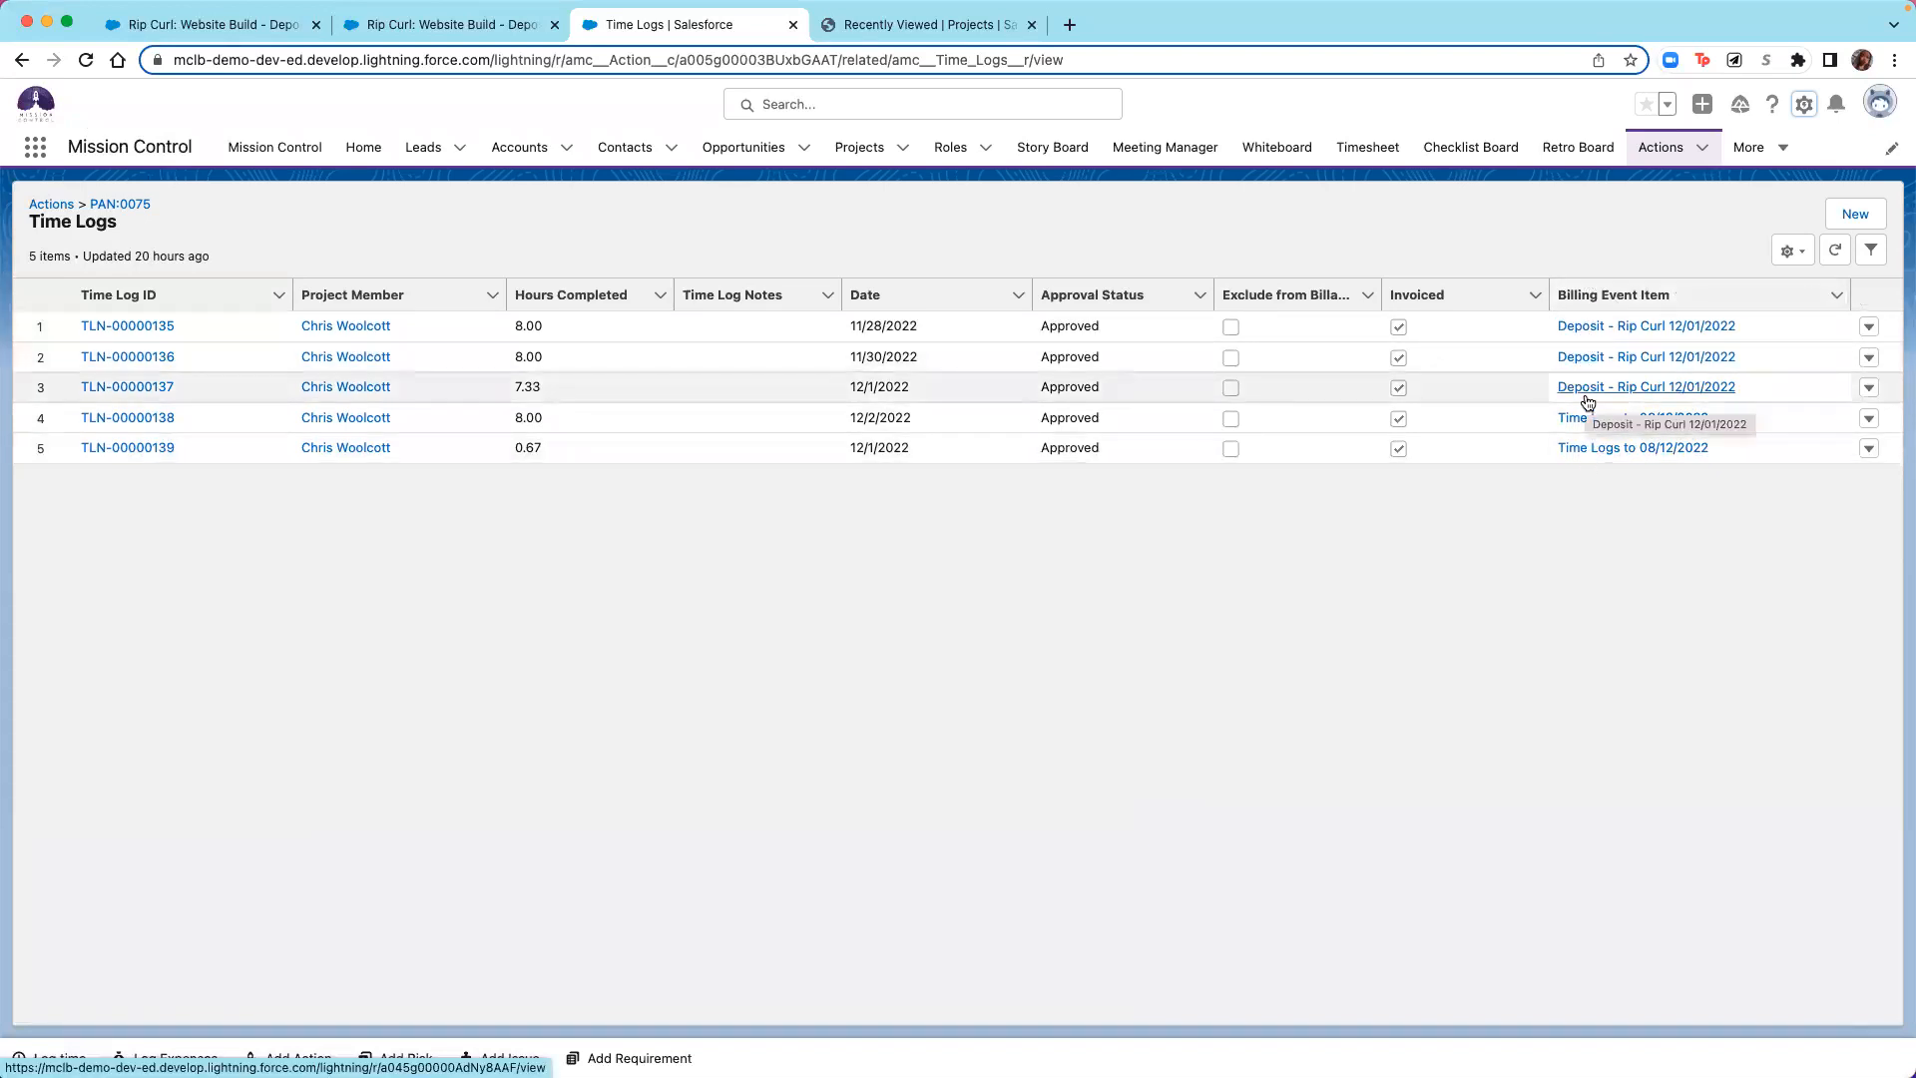
pyautogui.click(559, 380)
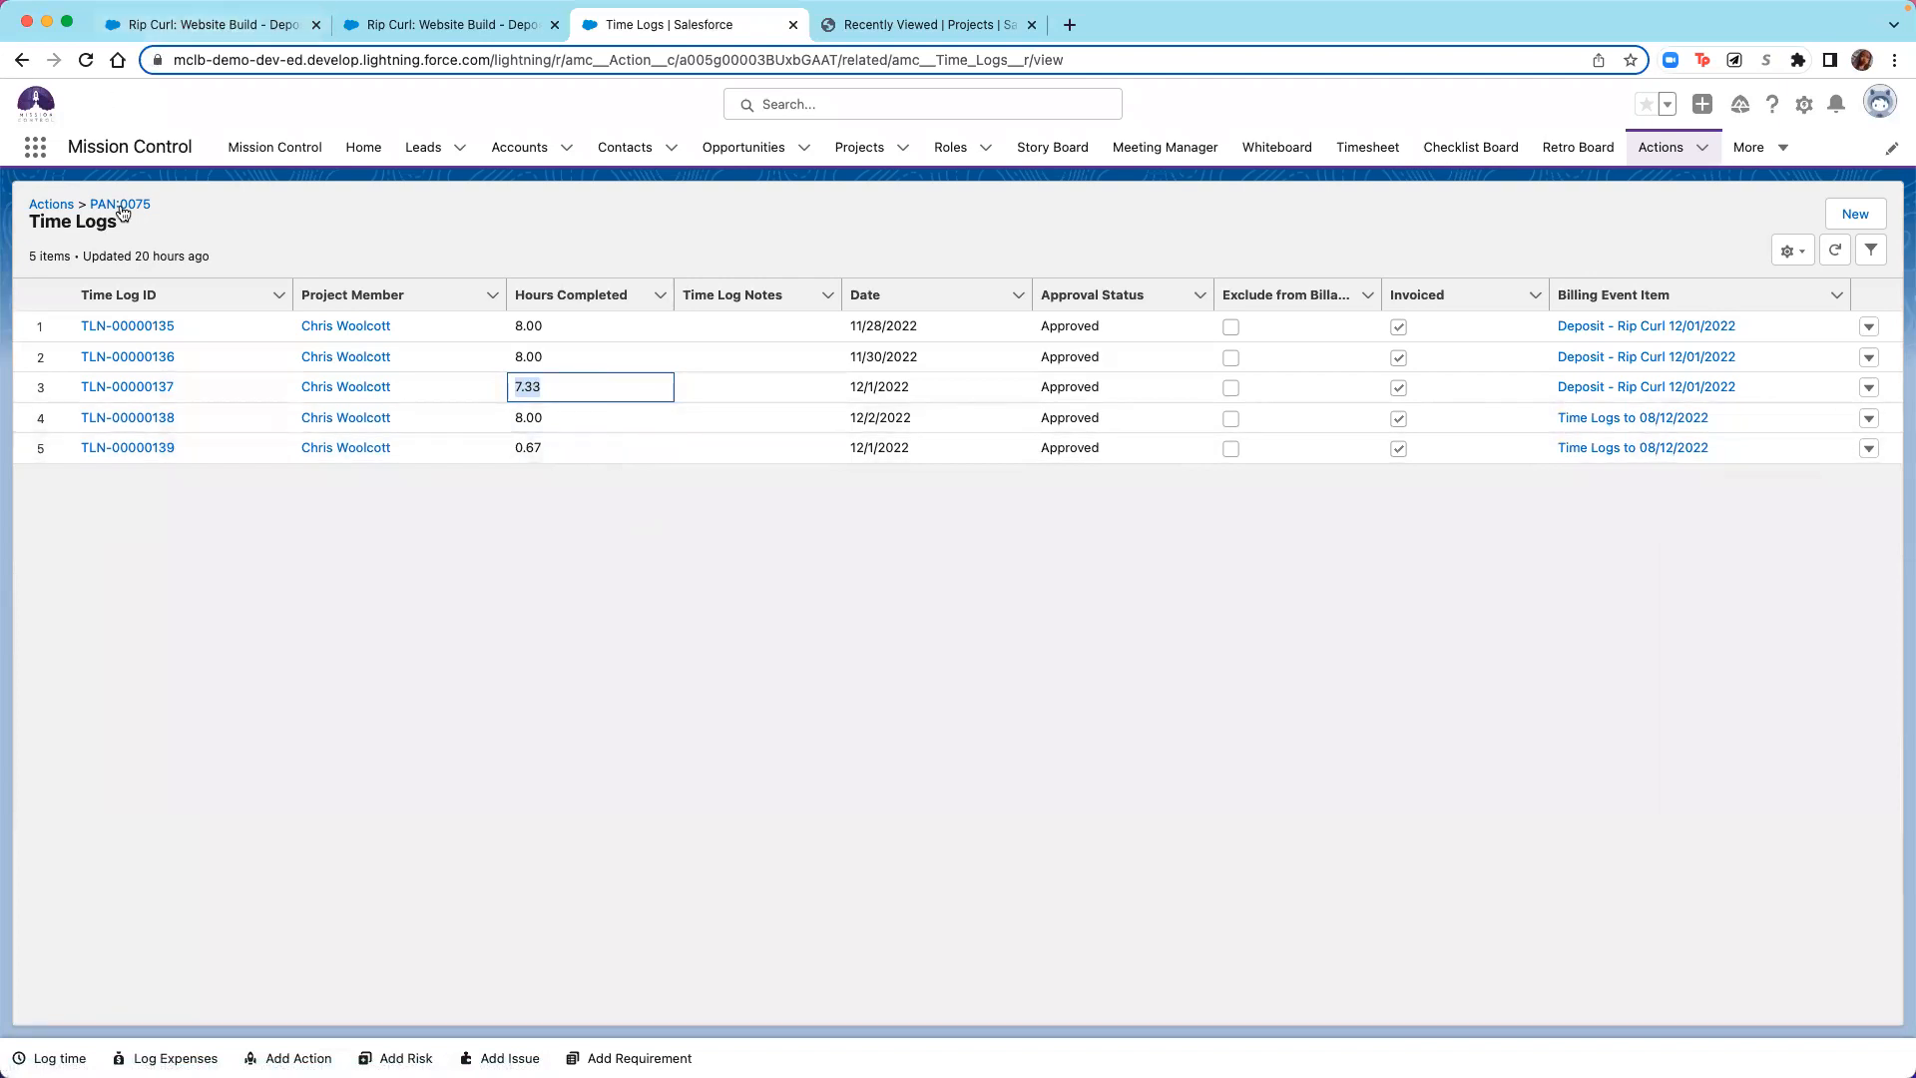
pyautogui.click(380, 25)
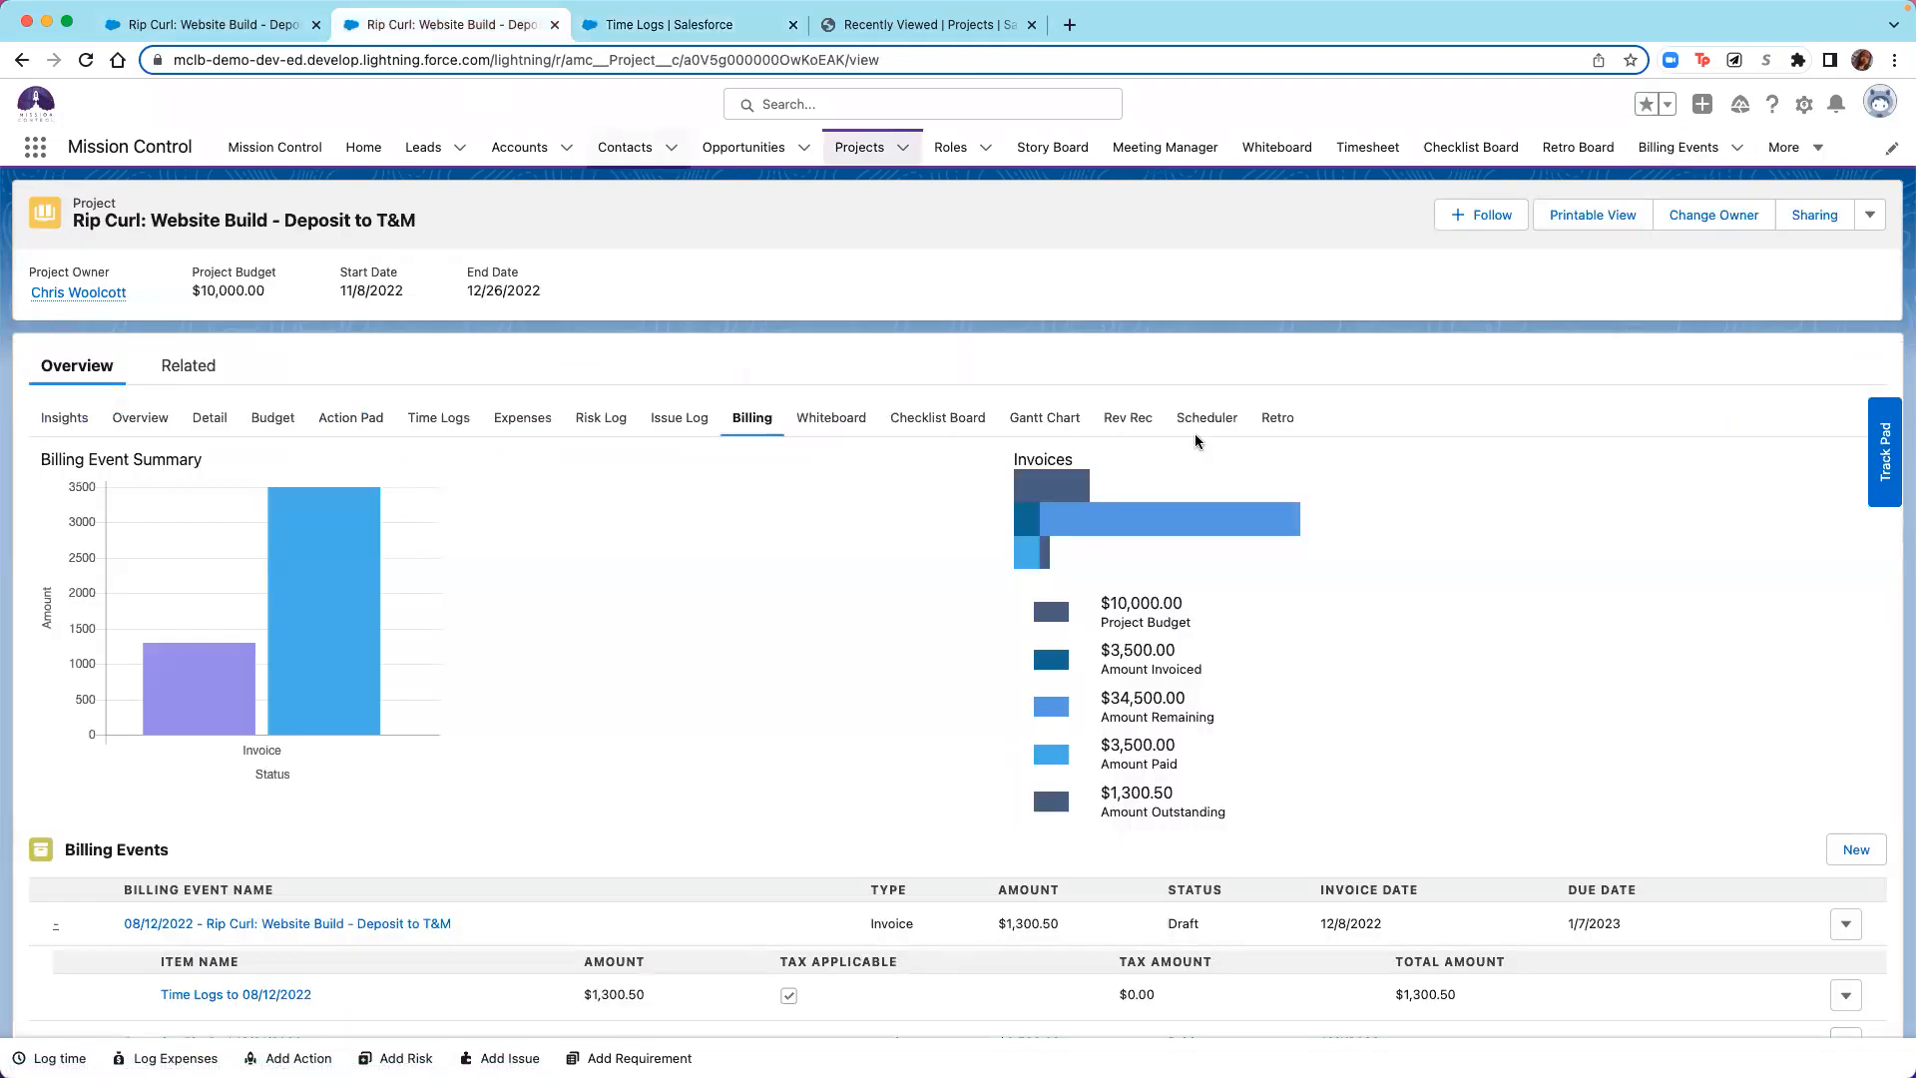
# Open the 08/12/2022 - Rip Curl: Website Build - Deposit to T&M billing event and generate its PDF invoice.
pyautogui.scroll(-4, 1819, 411)
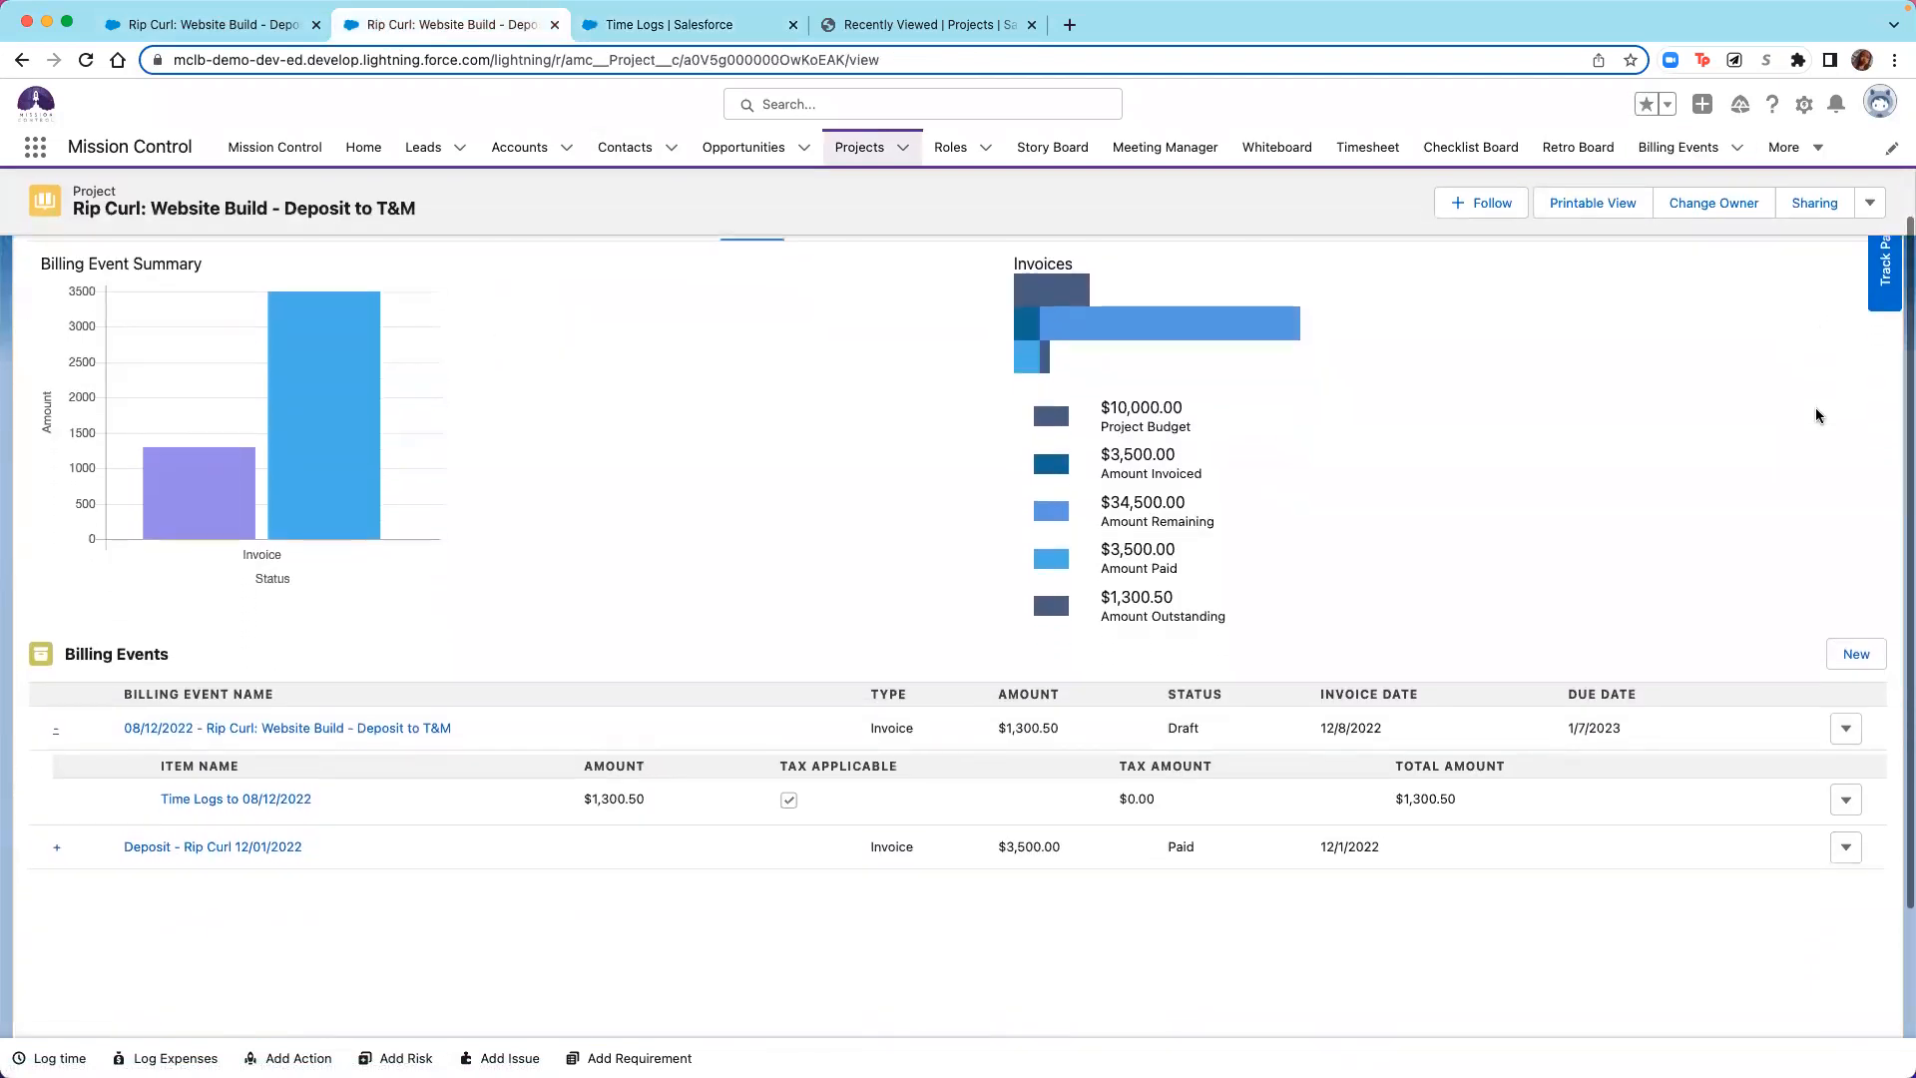
pyautogui.click(1870, 204)
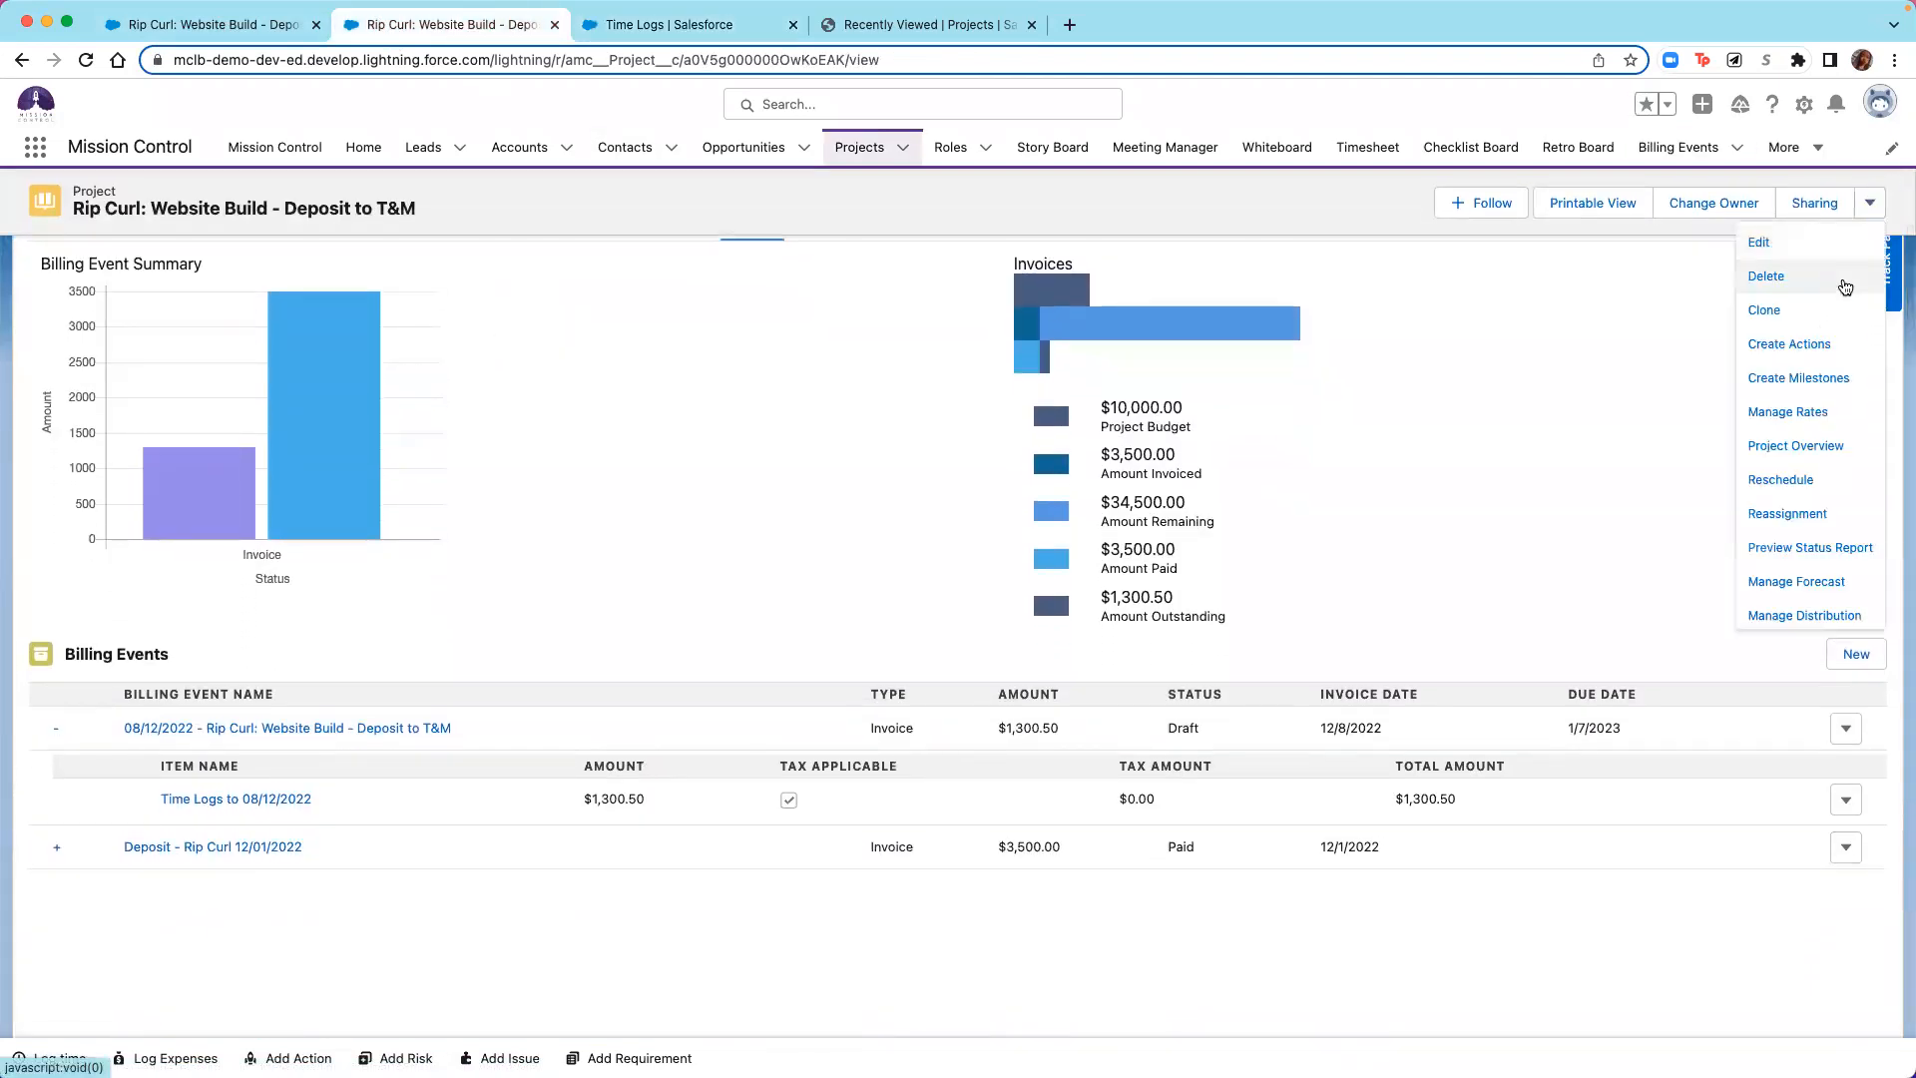
pyautogui.click(387, 729)
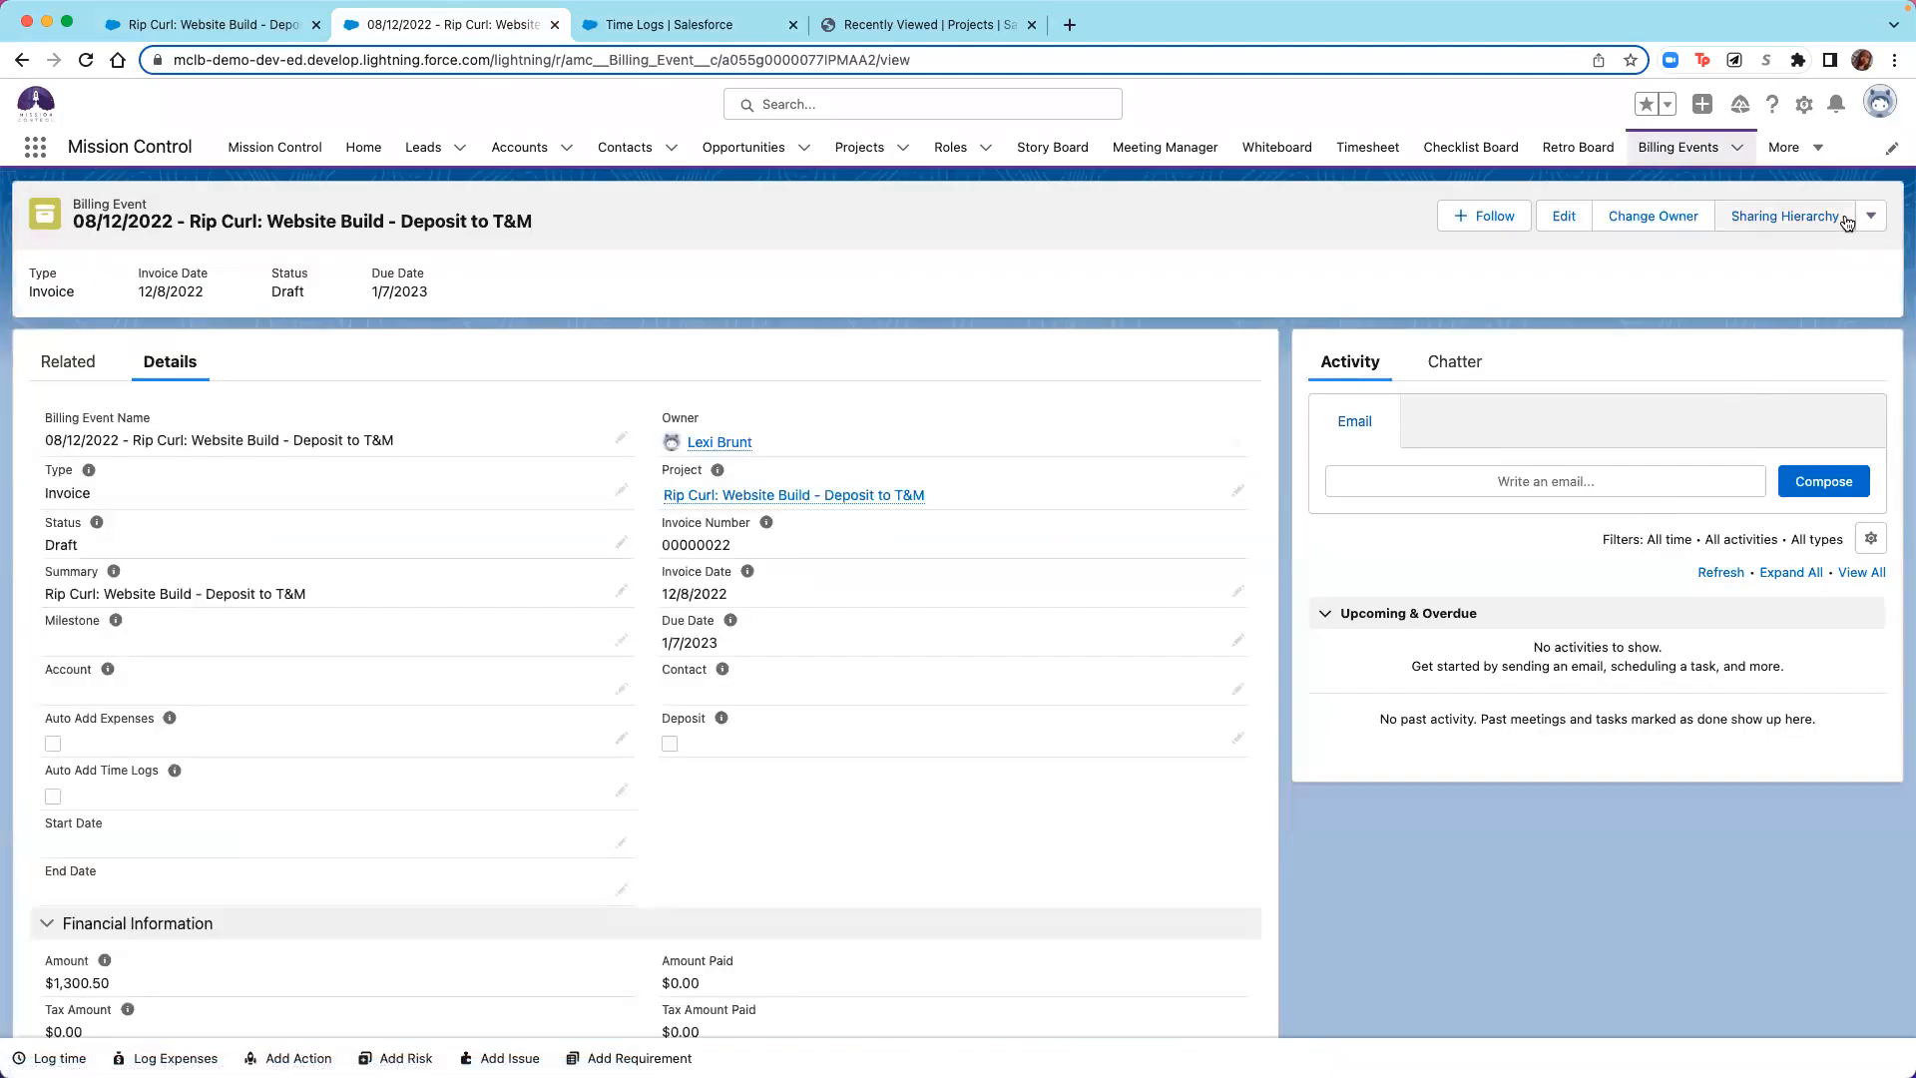
pyautogui.click(1870, 214)
pyautogui.click(1802, 427)
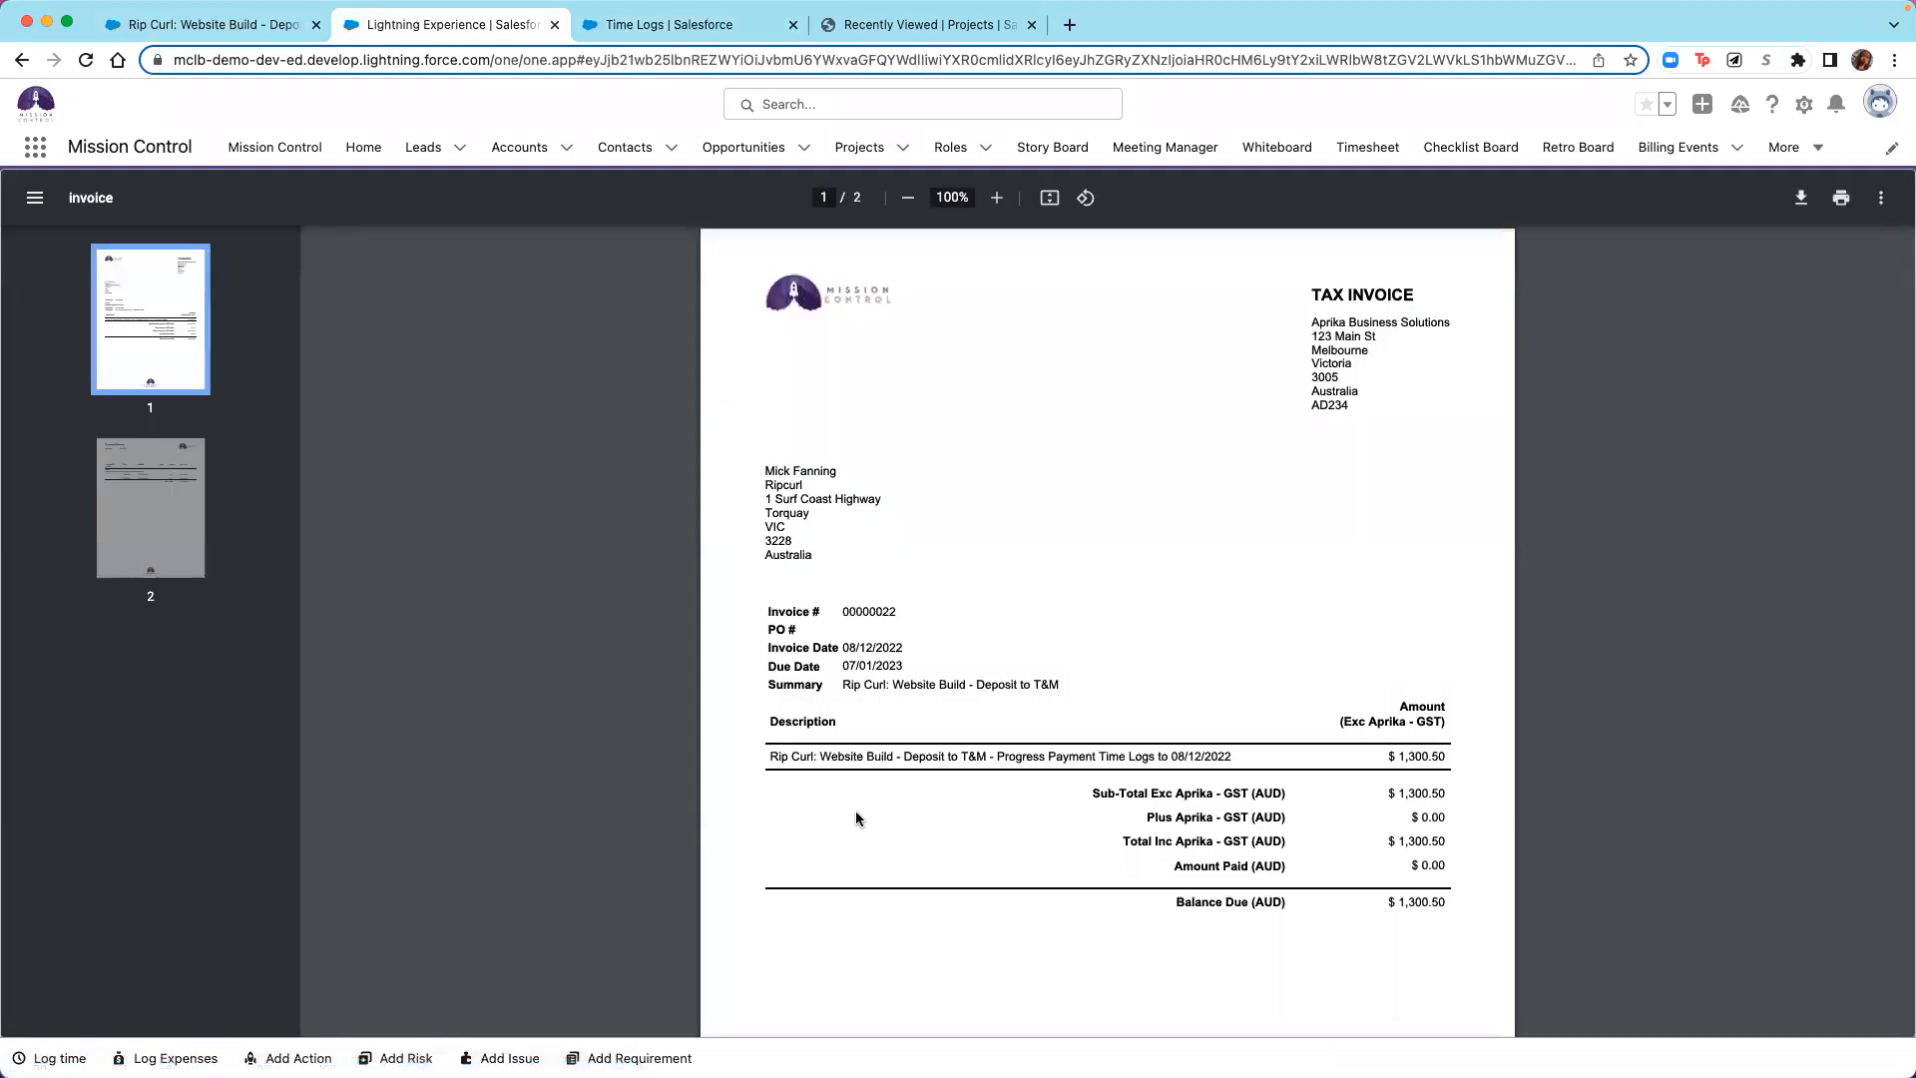
# Review the invoice's amounts and its Time Log Summary page, and return to the first page.
pyautogui.scroll(1, 854, 818)
pyautogui.scroll(-3, 1395, 389)
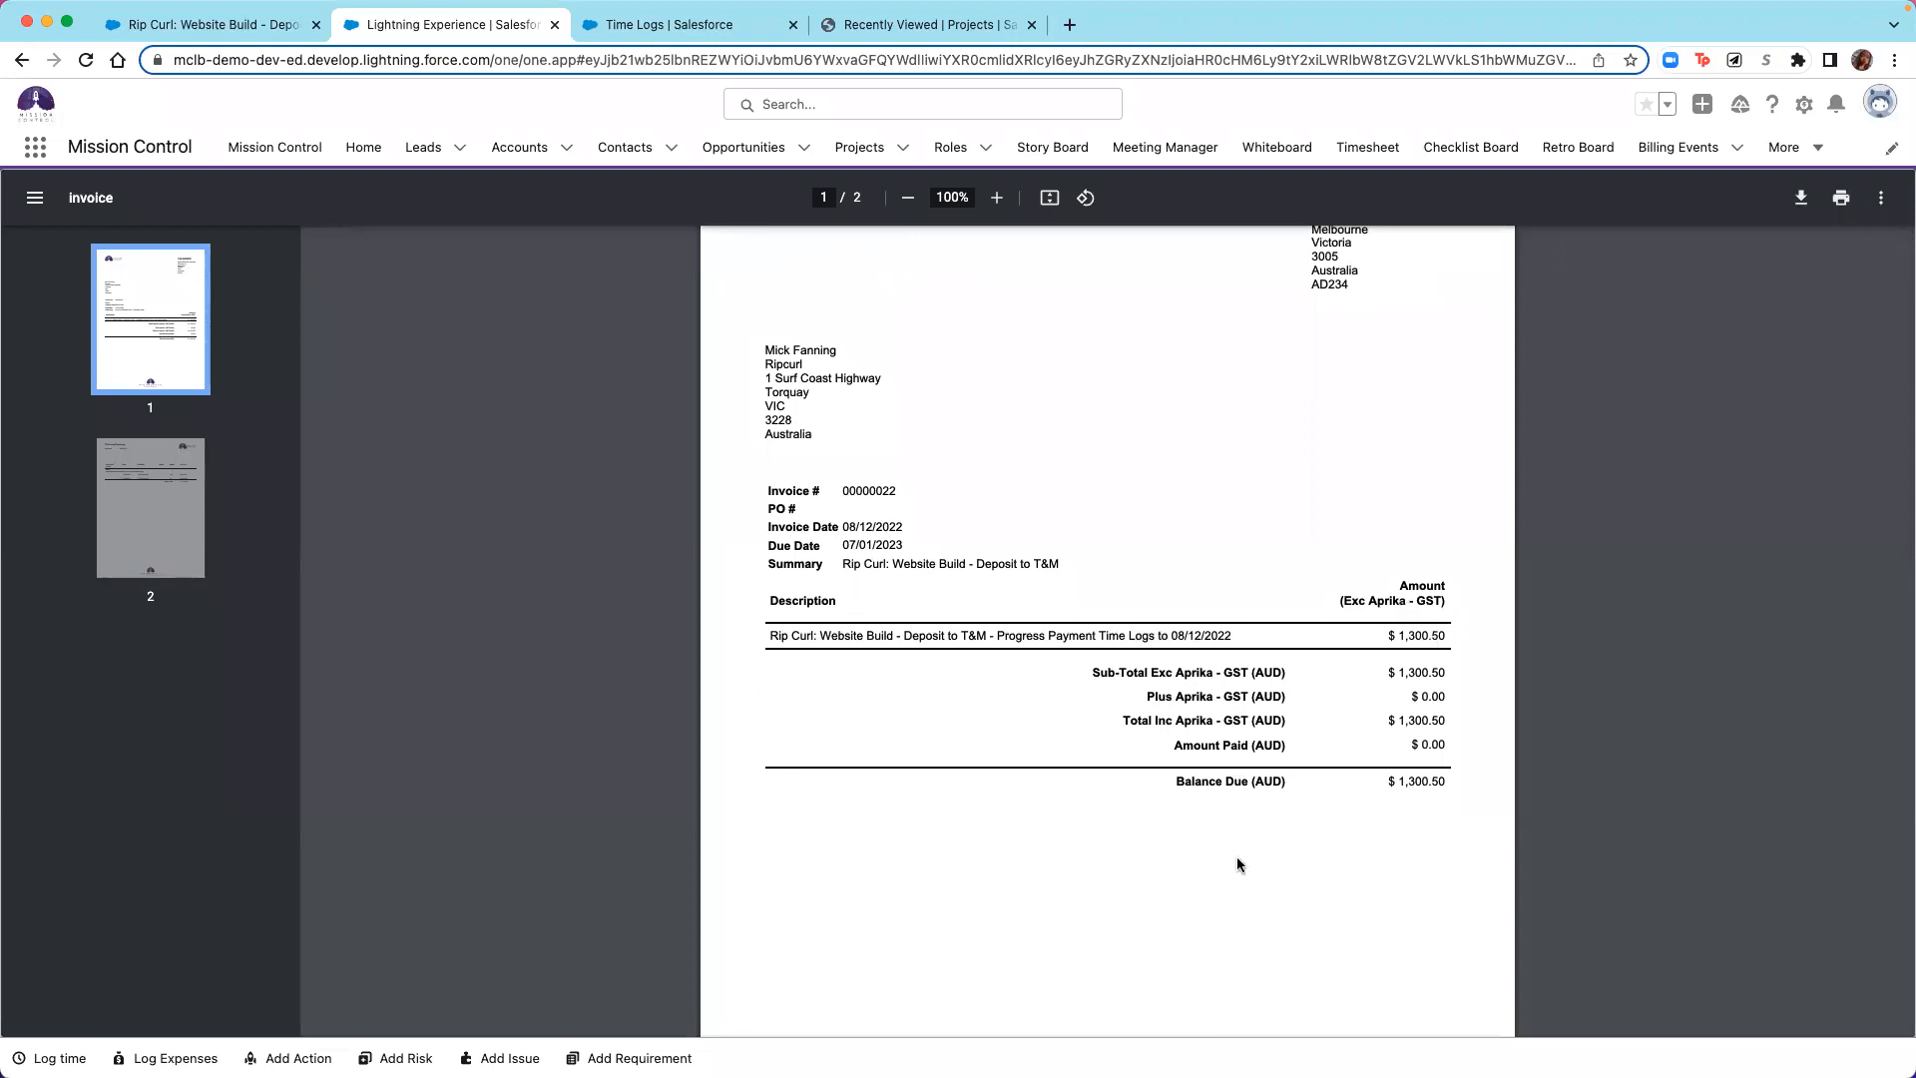
pyautogui.scroll(-10, 1237, 865)
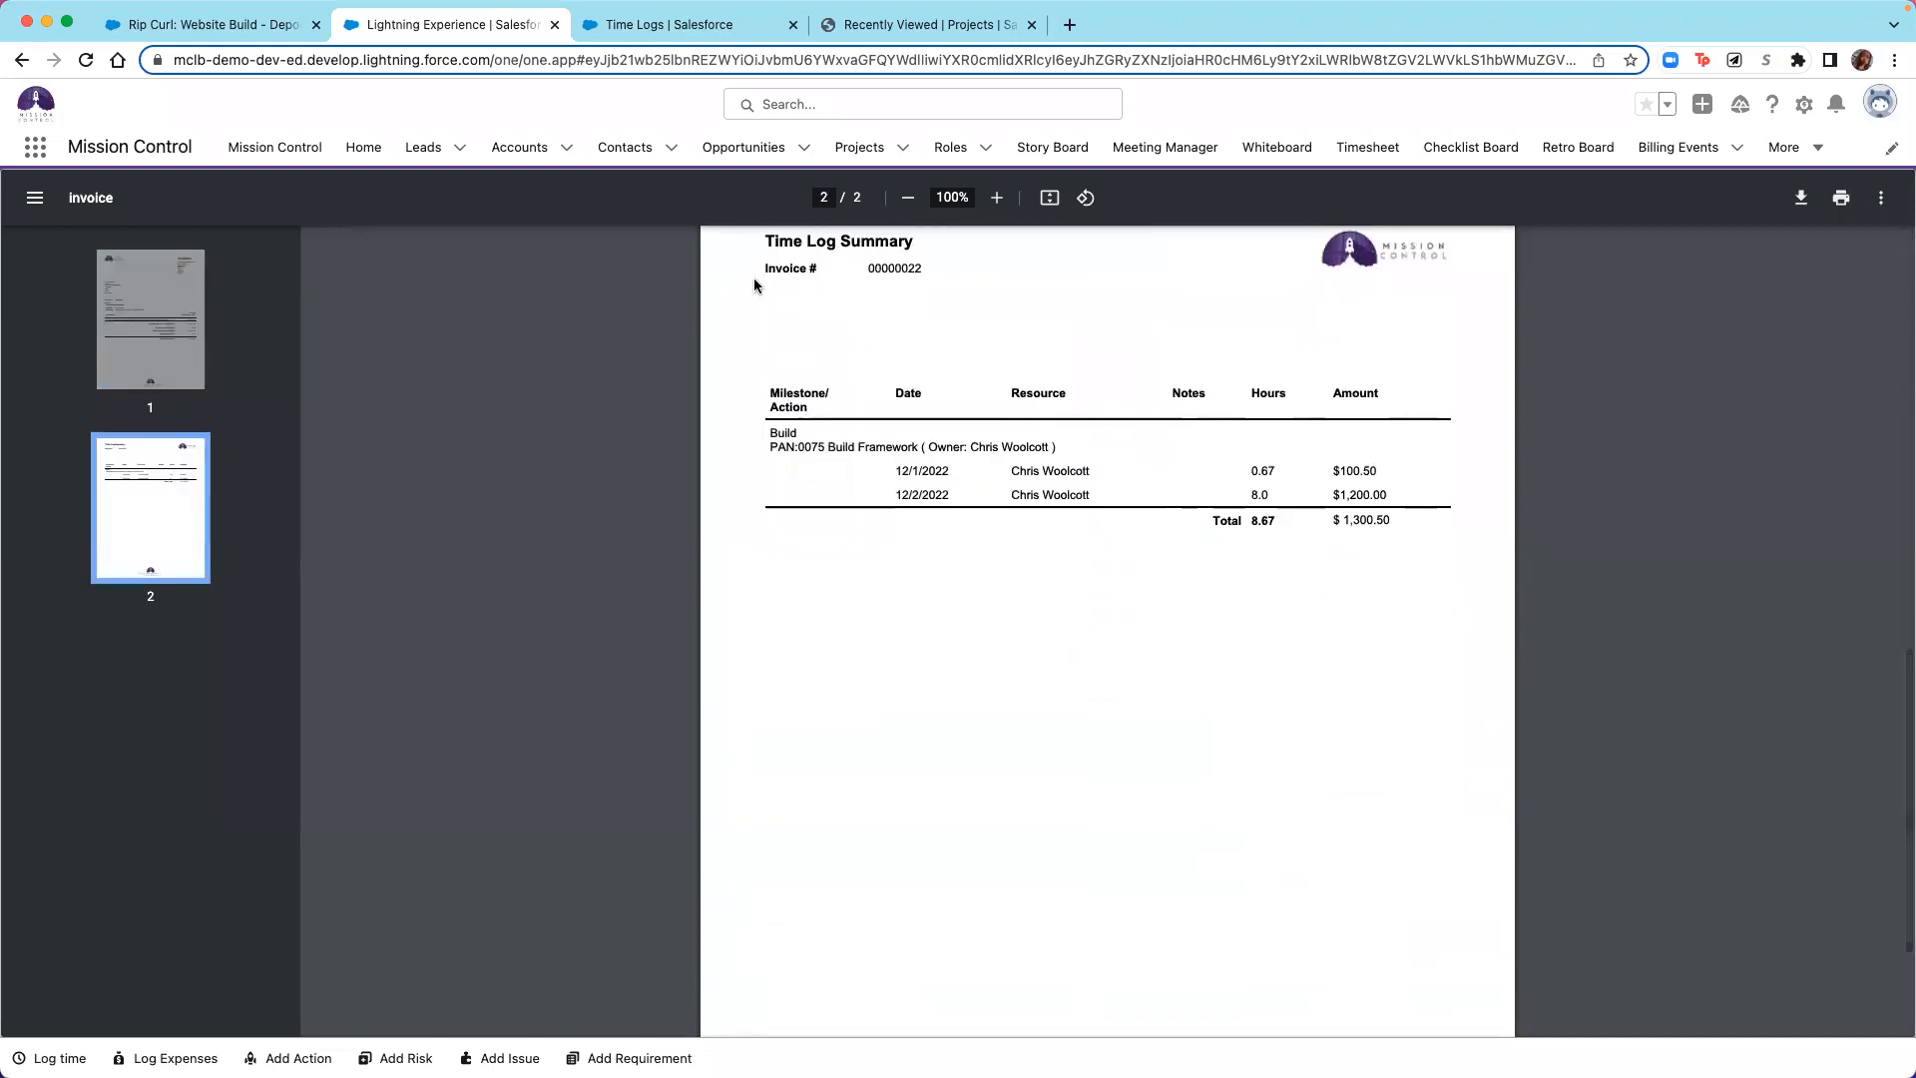
pyautogui.scroll(1, 916, 472)
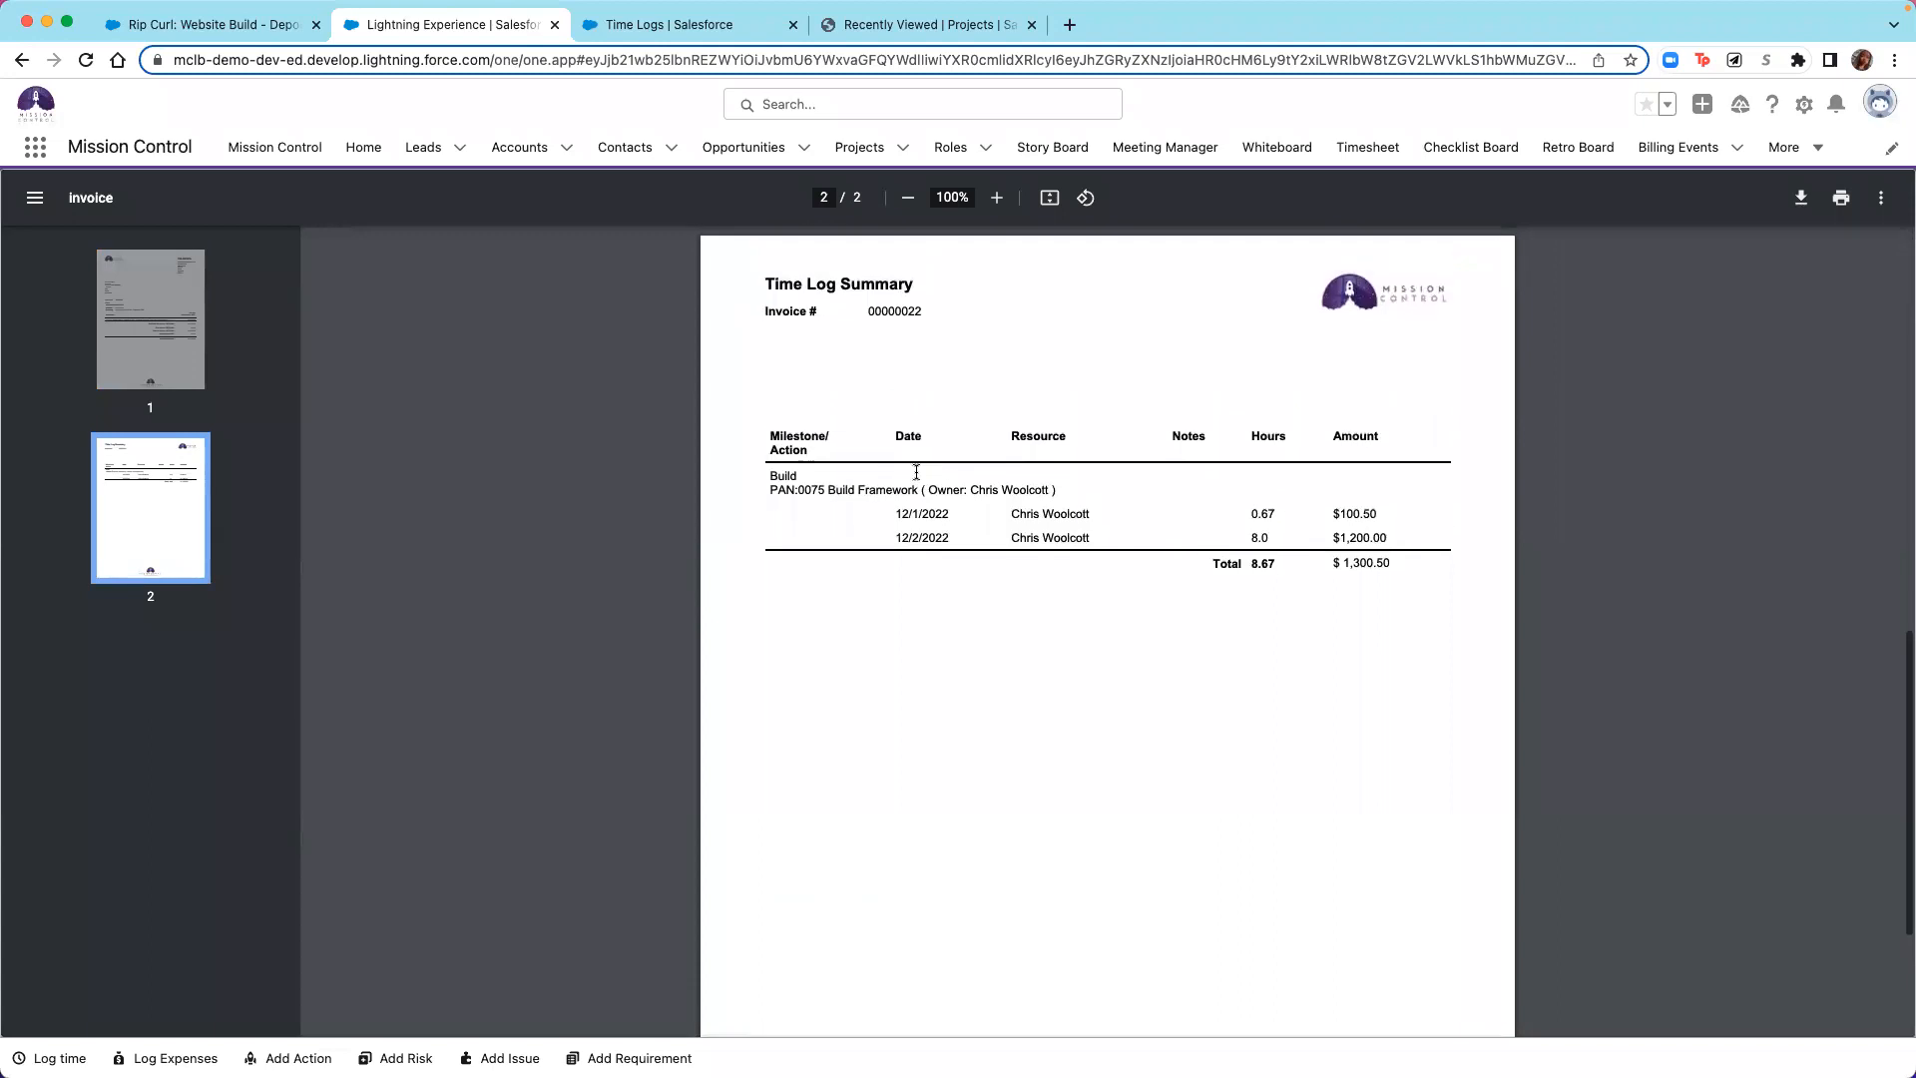
pyautogui.scroll(10, 916, 471)
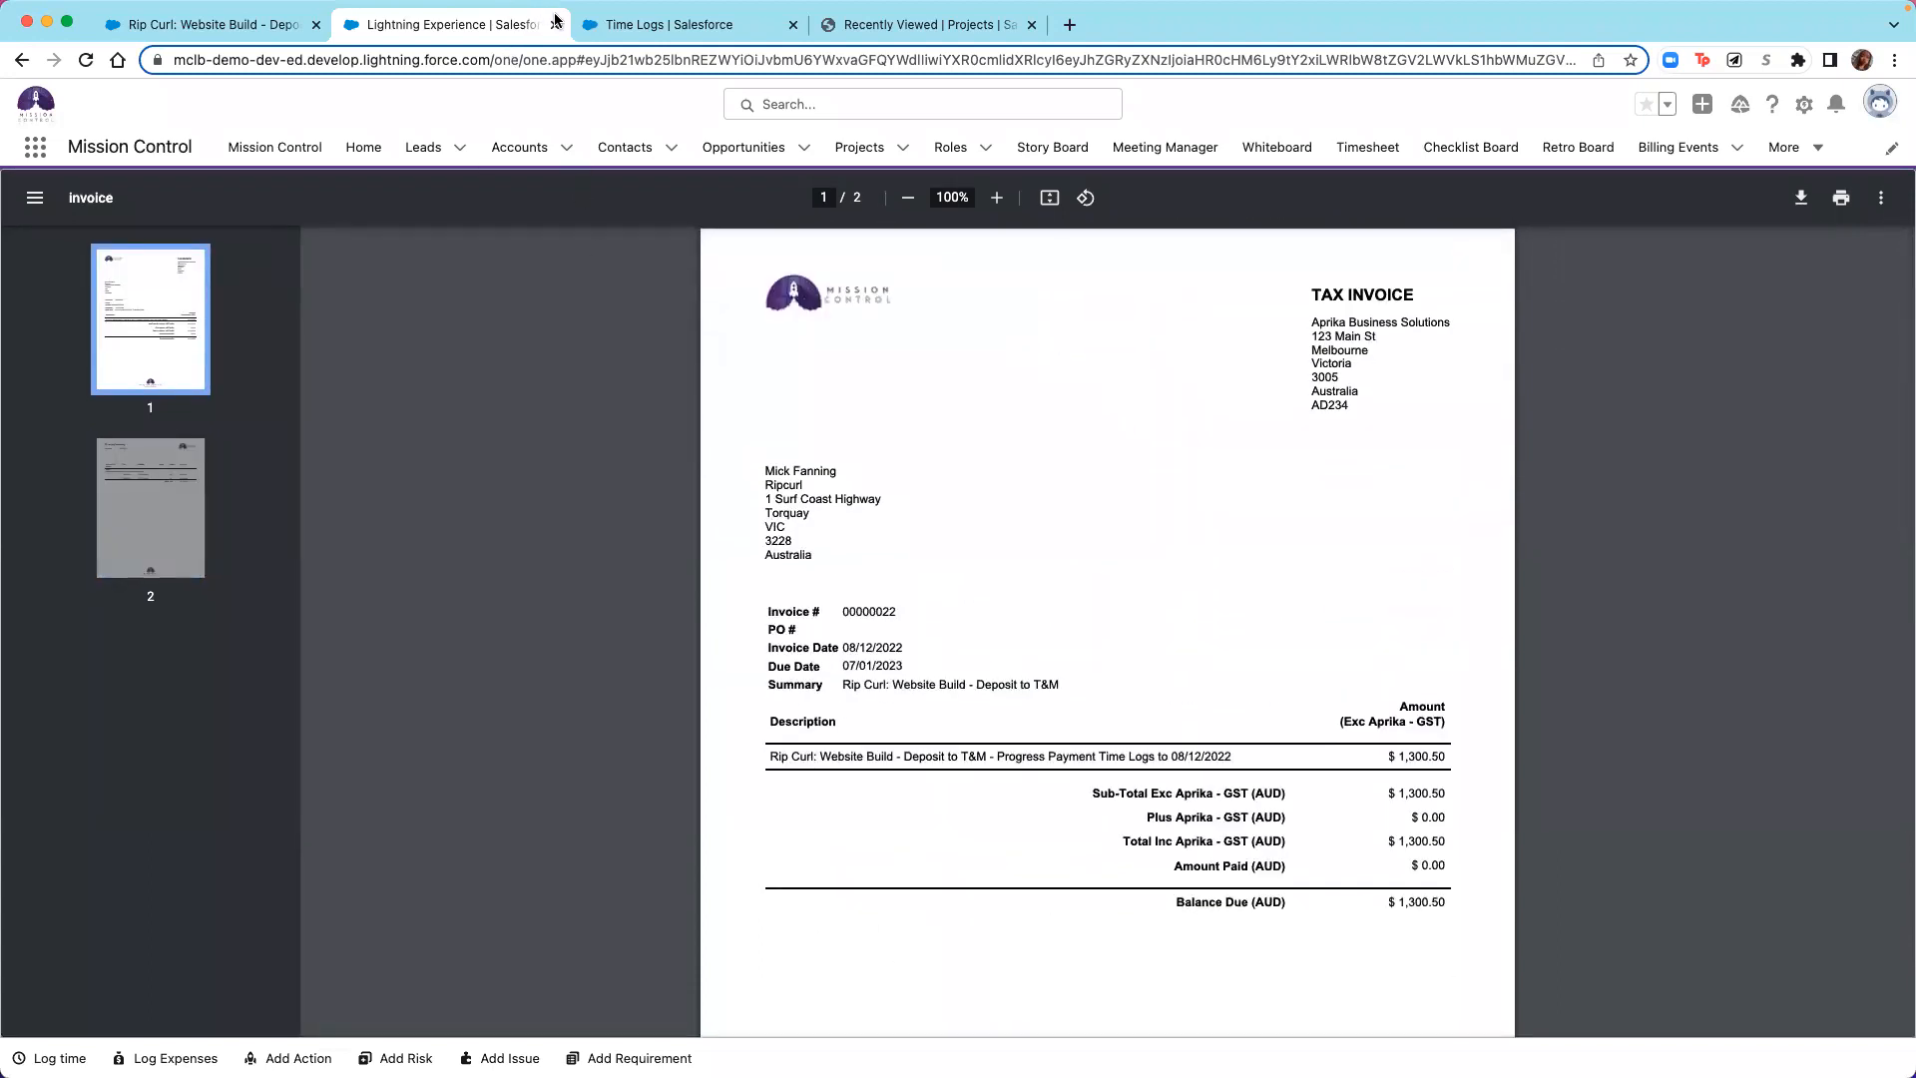
# Switch to the Rip Curl: Website Build - Periodic project in the first browser tab and open its 09/12/2022 billing event.
pyautogui.click(285, 30)
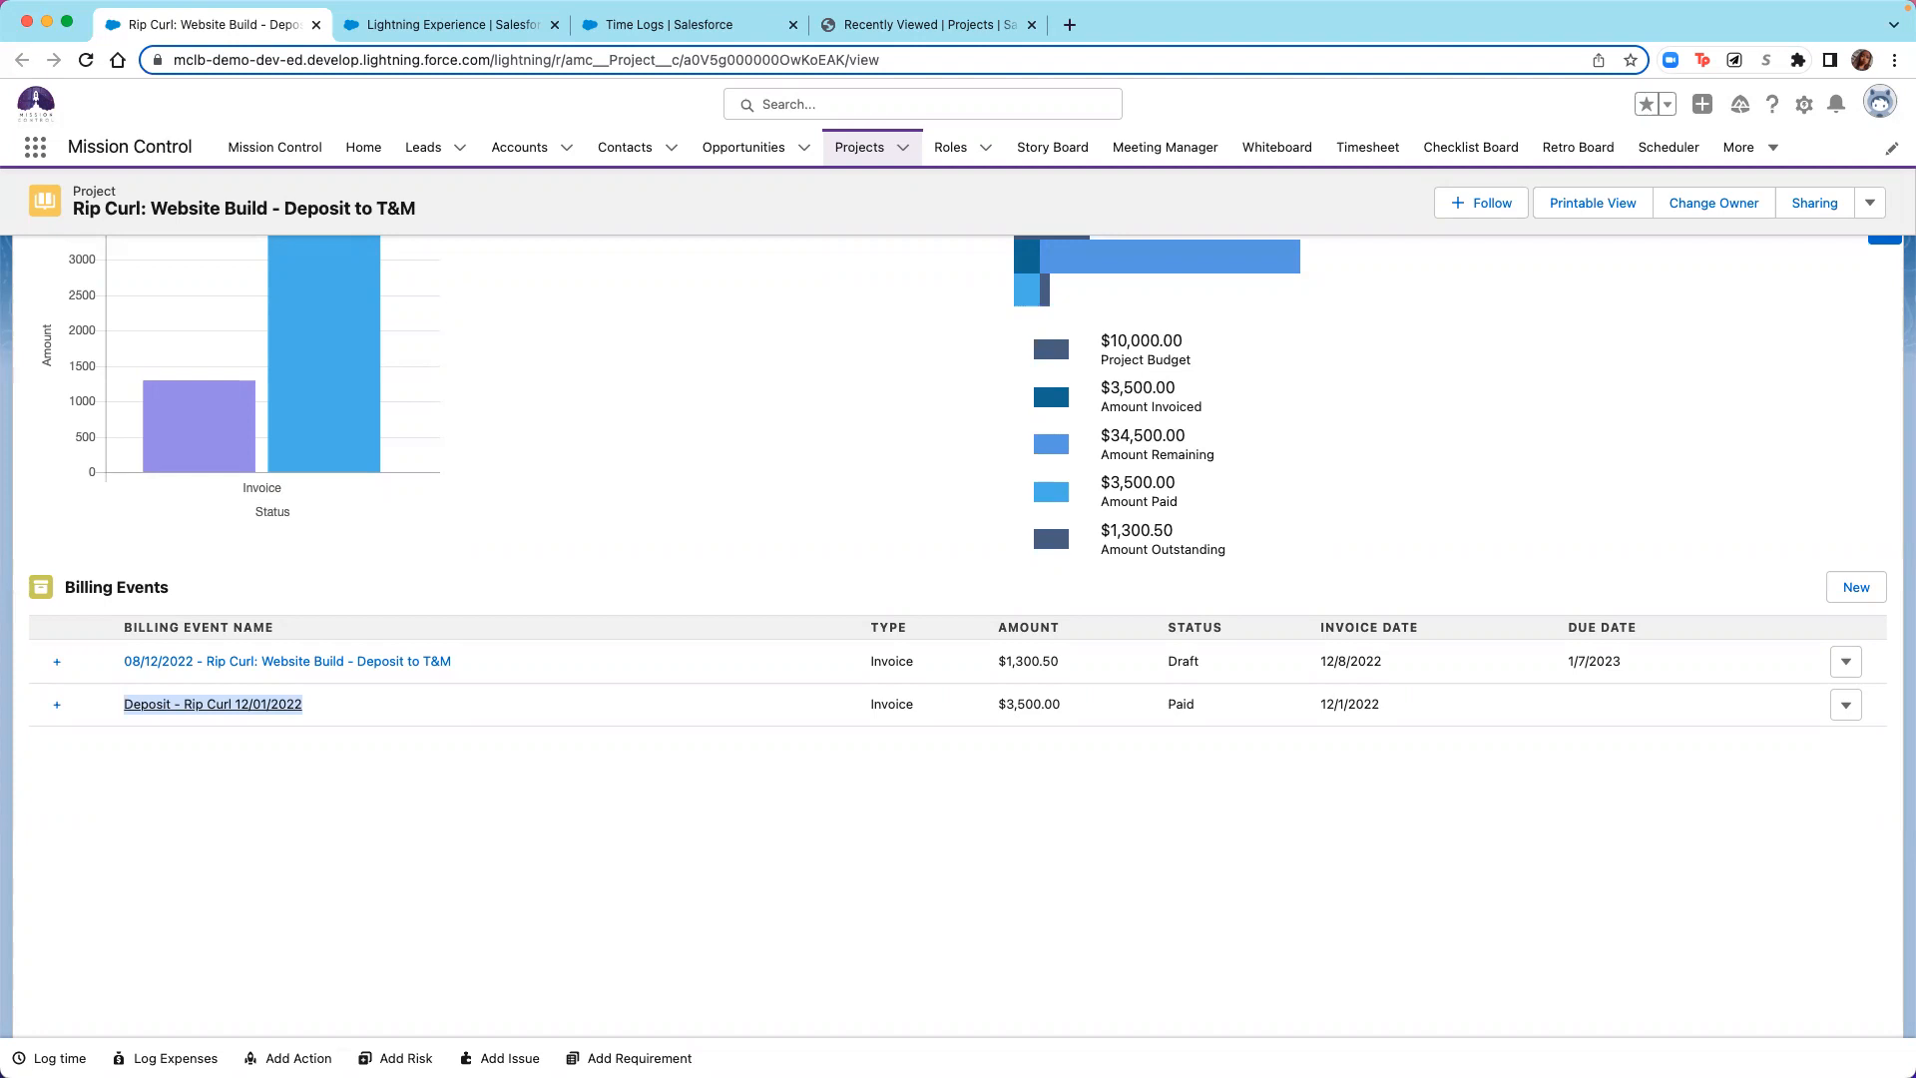
pyautogui.click(819, 157)
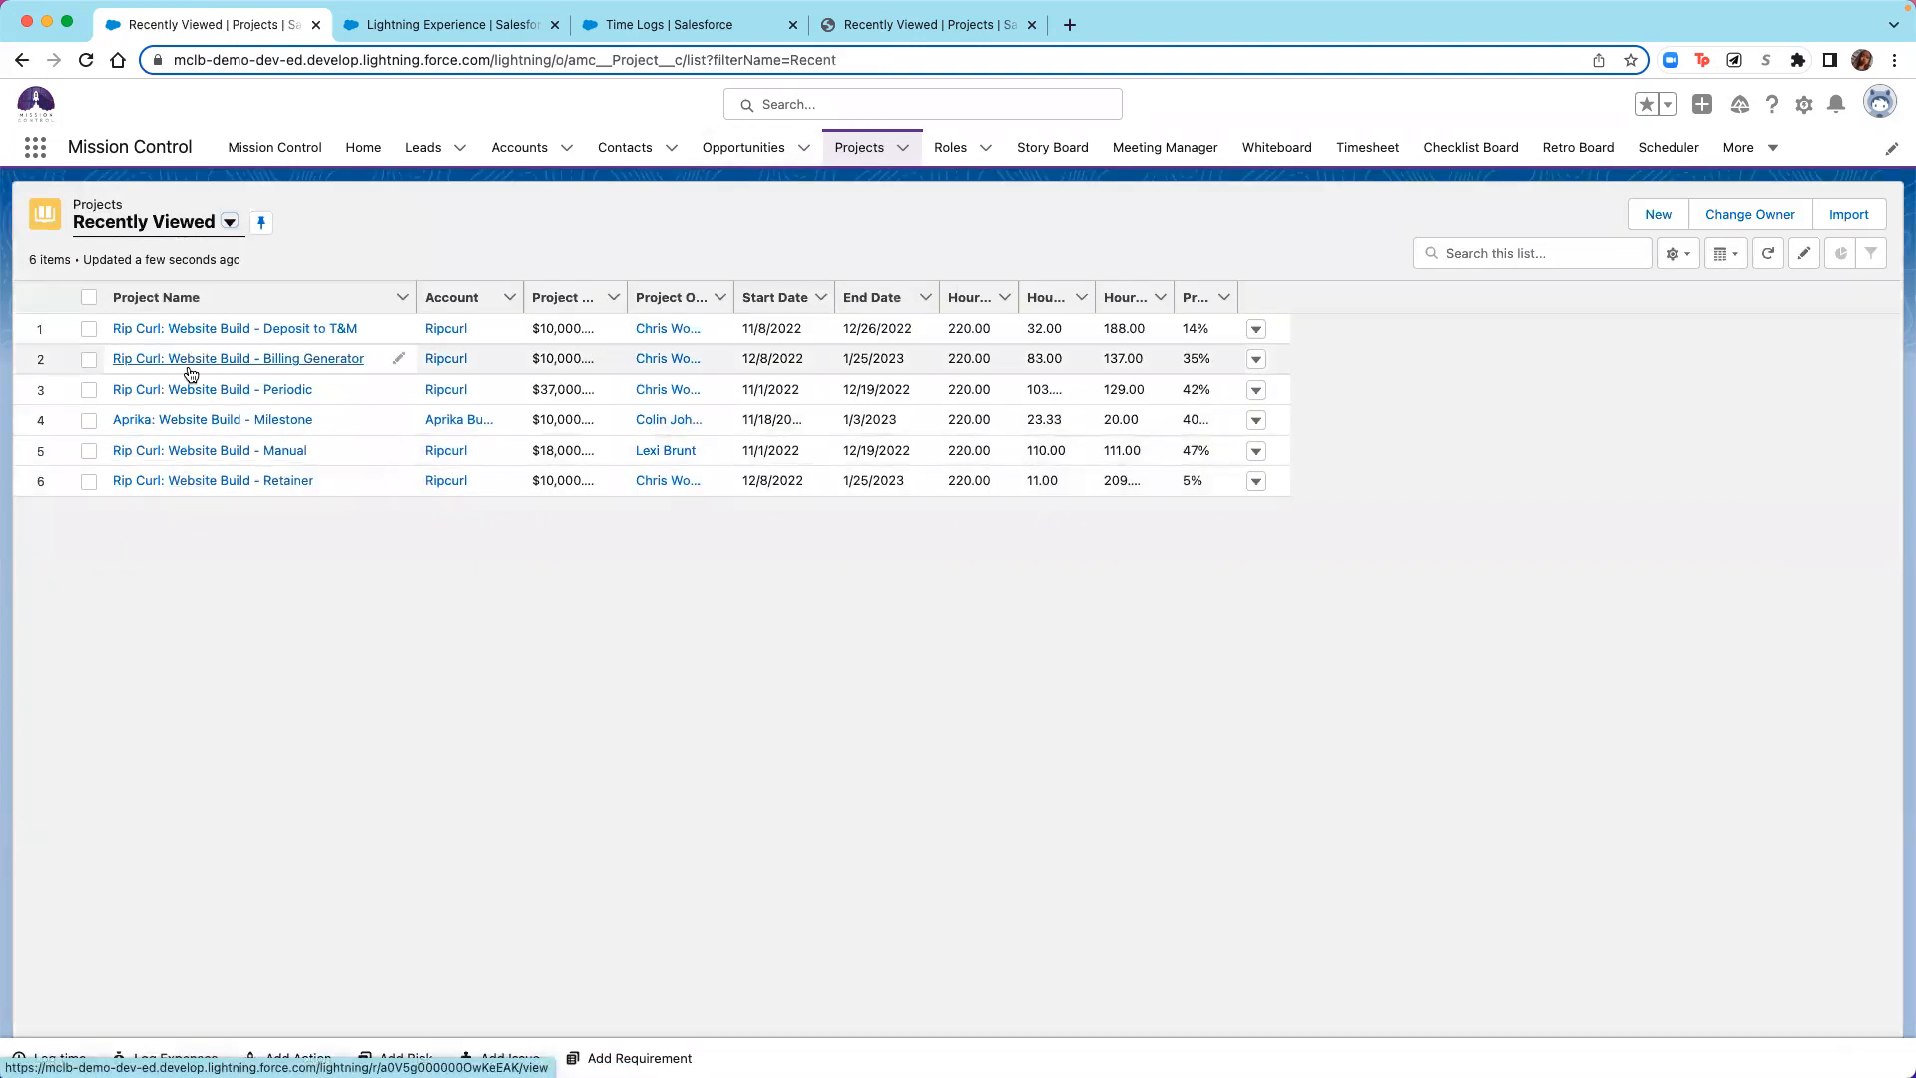
pyautogui.click(184, 391)
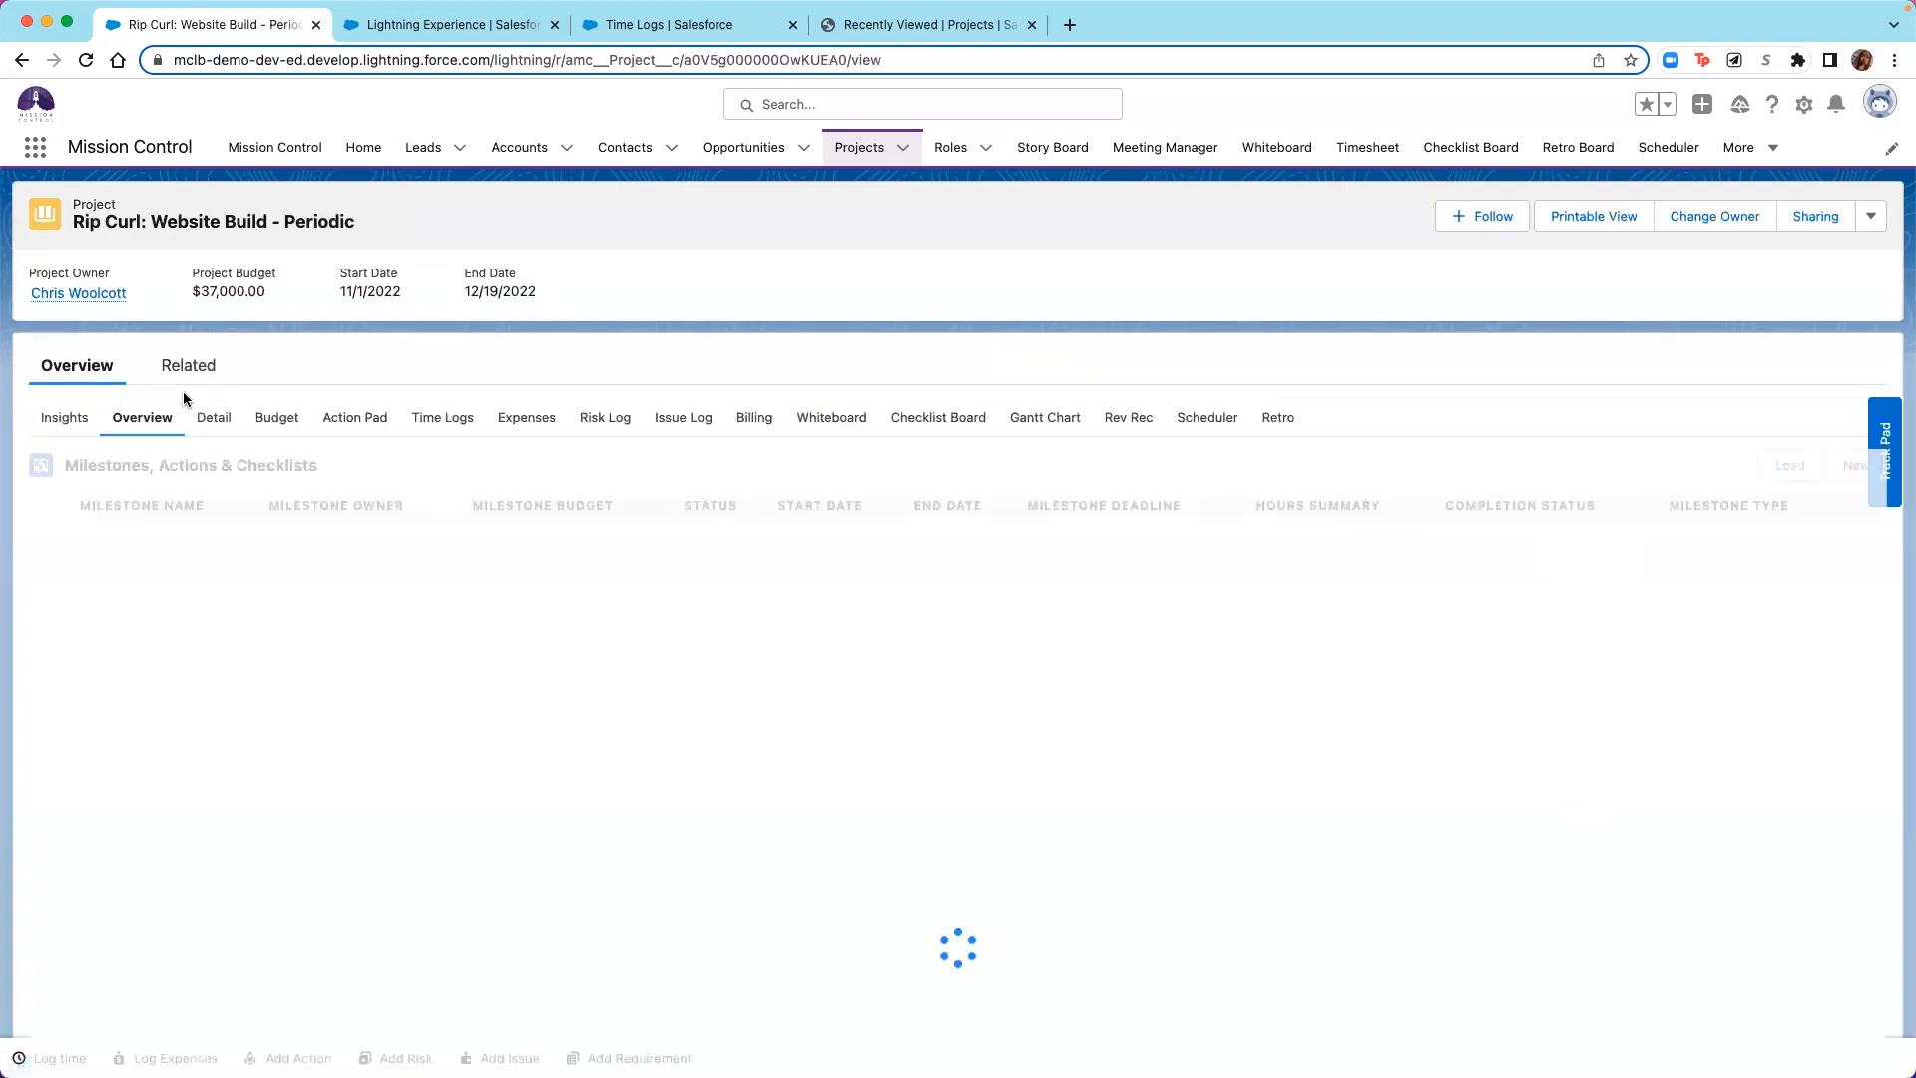
pyautogui.click(754, 419)
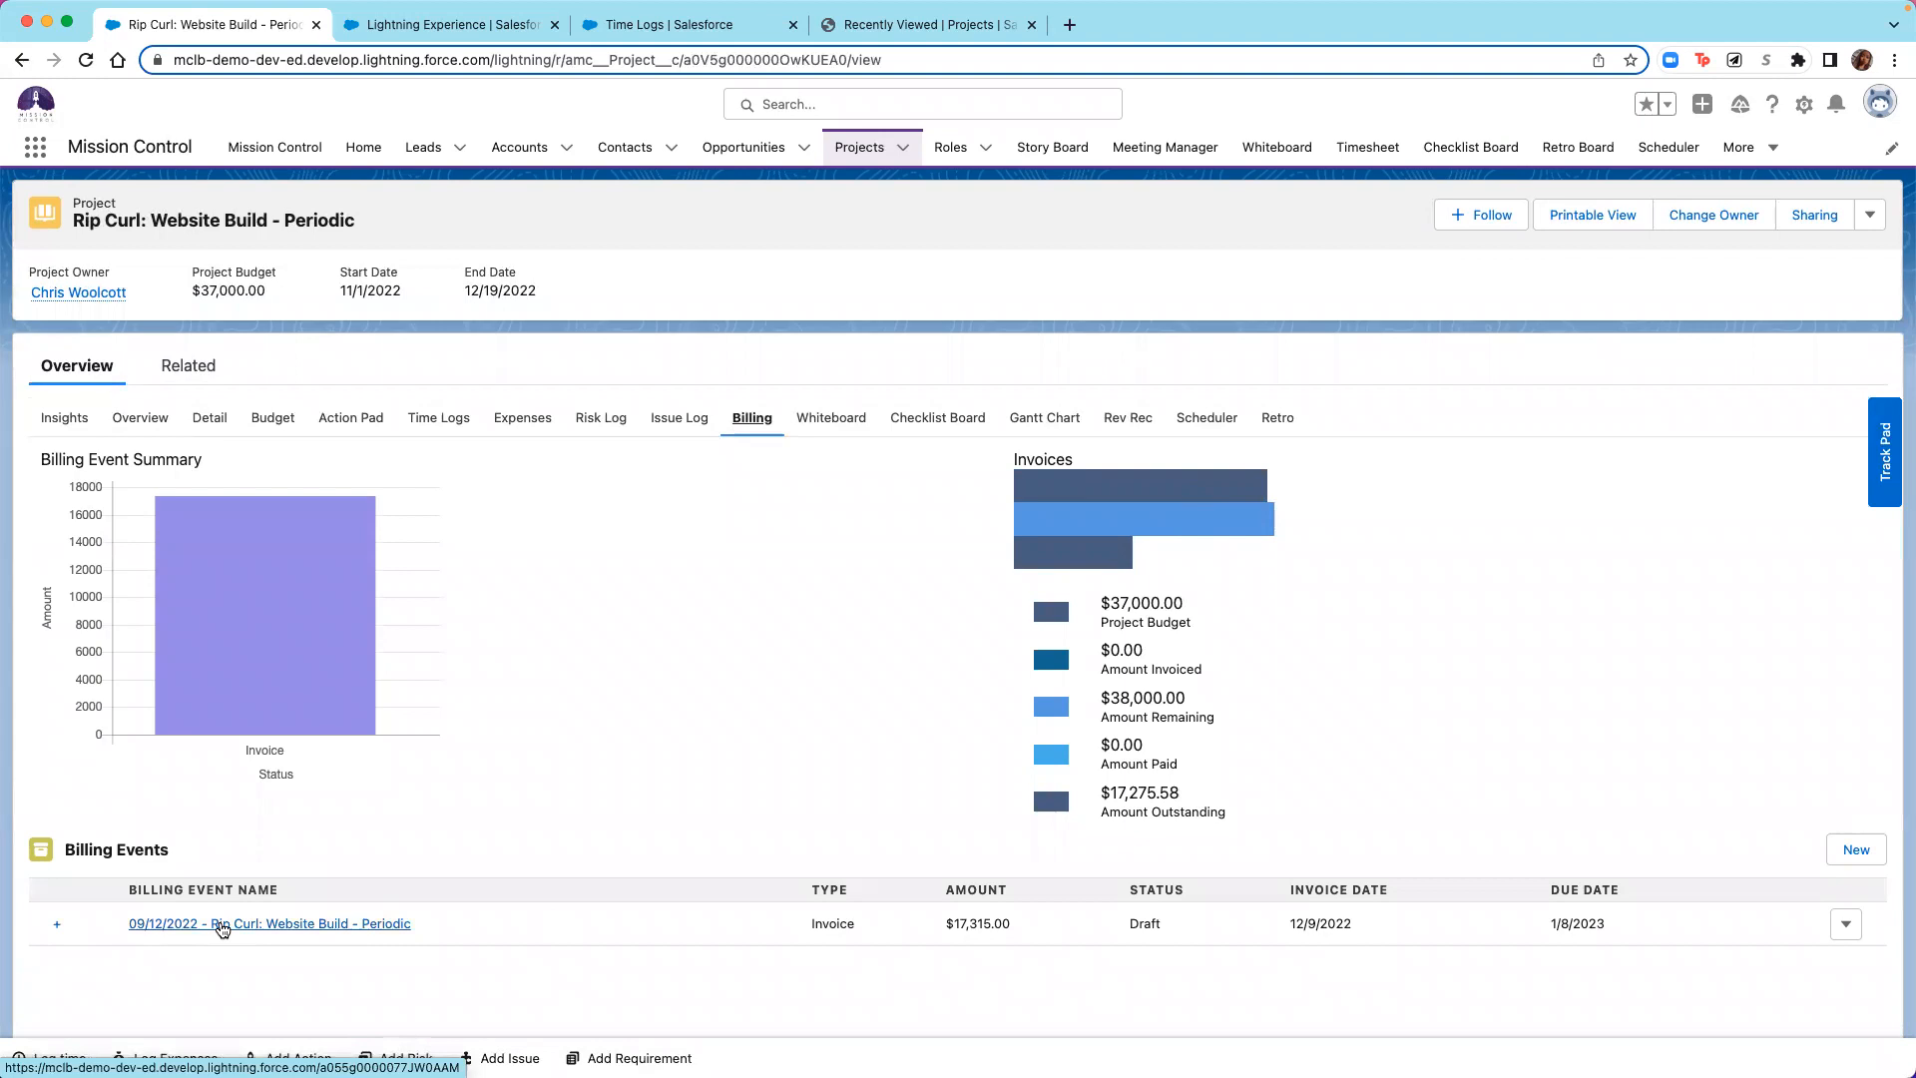
pyautogui.click(184, 927)
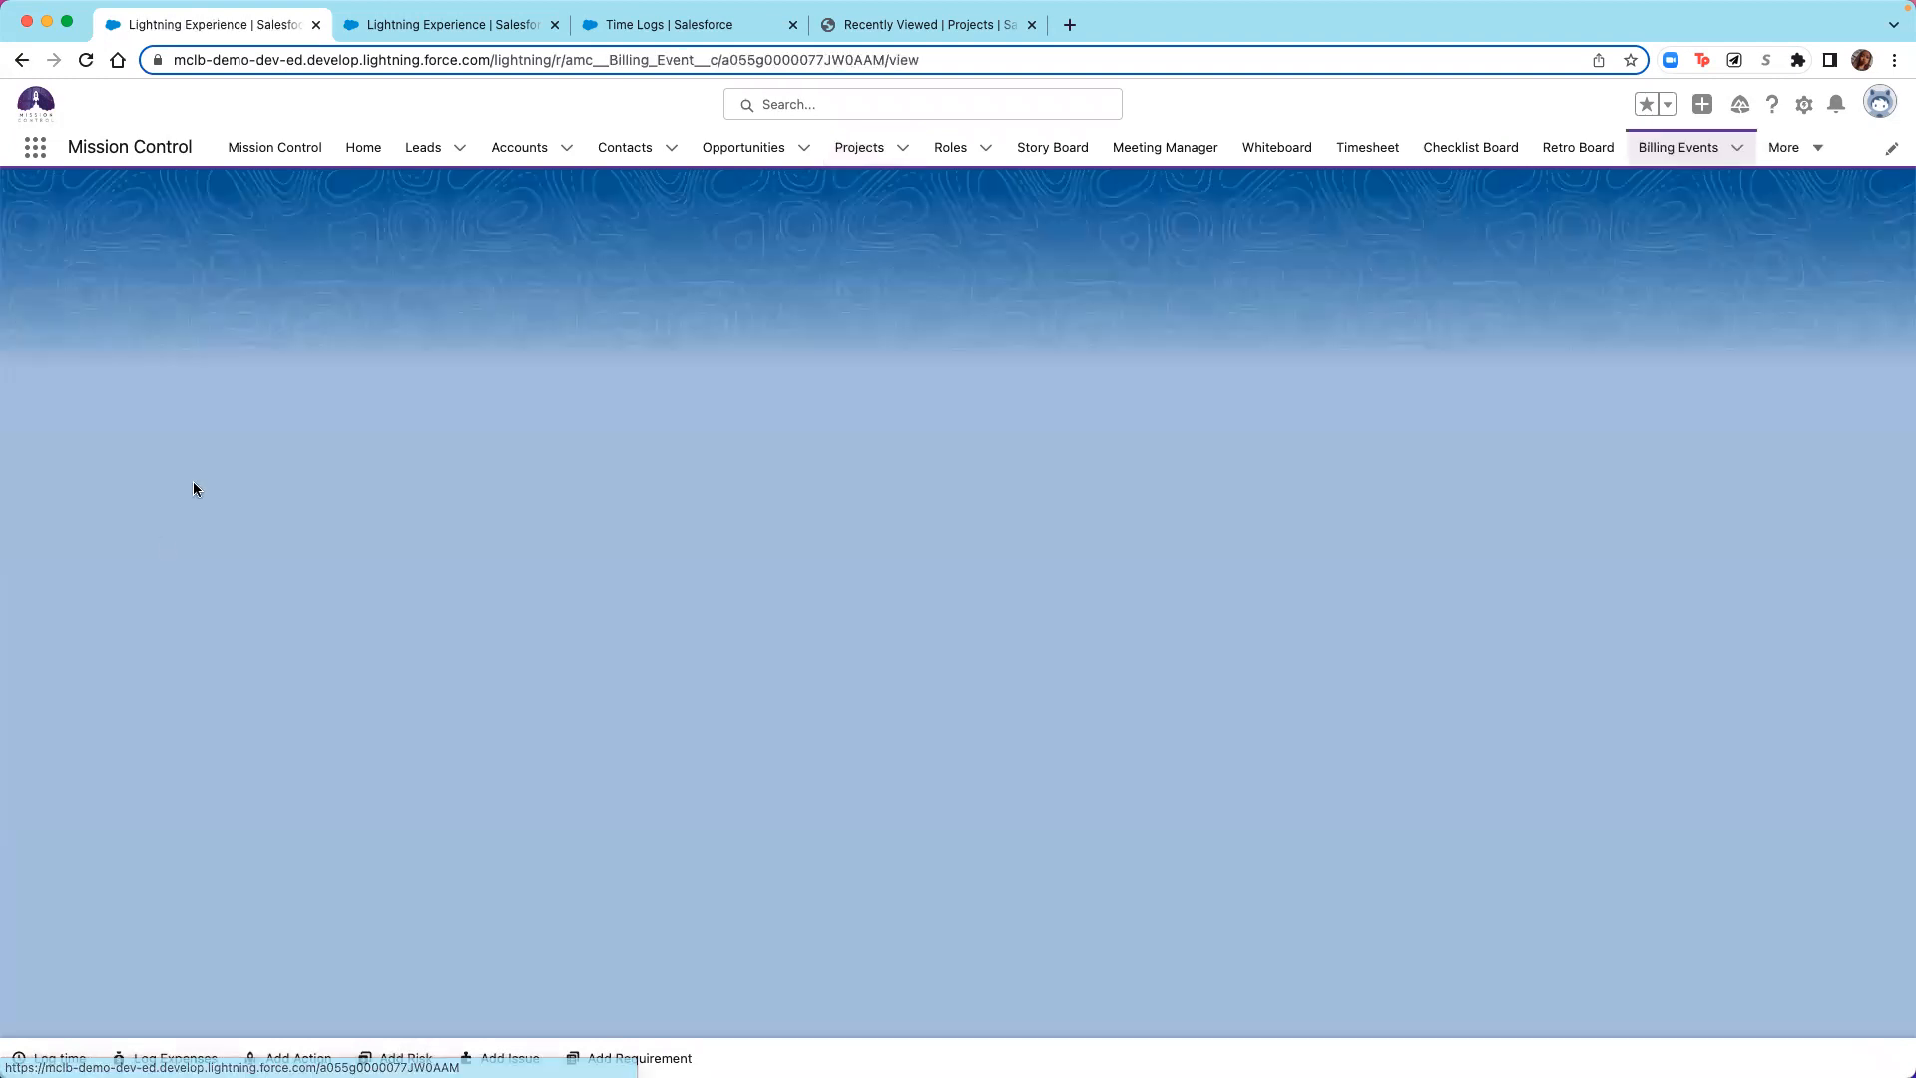
# Review the periodic billing event's time log and expense items, and return to the project's billing.
pyautogui.click(68, 364)
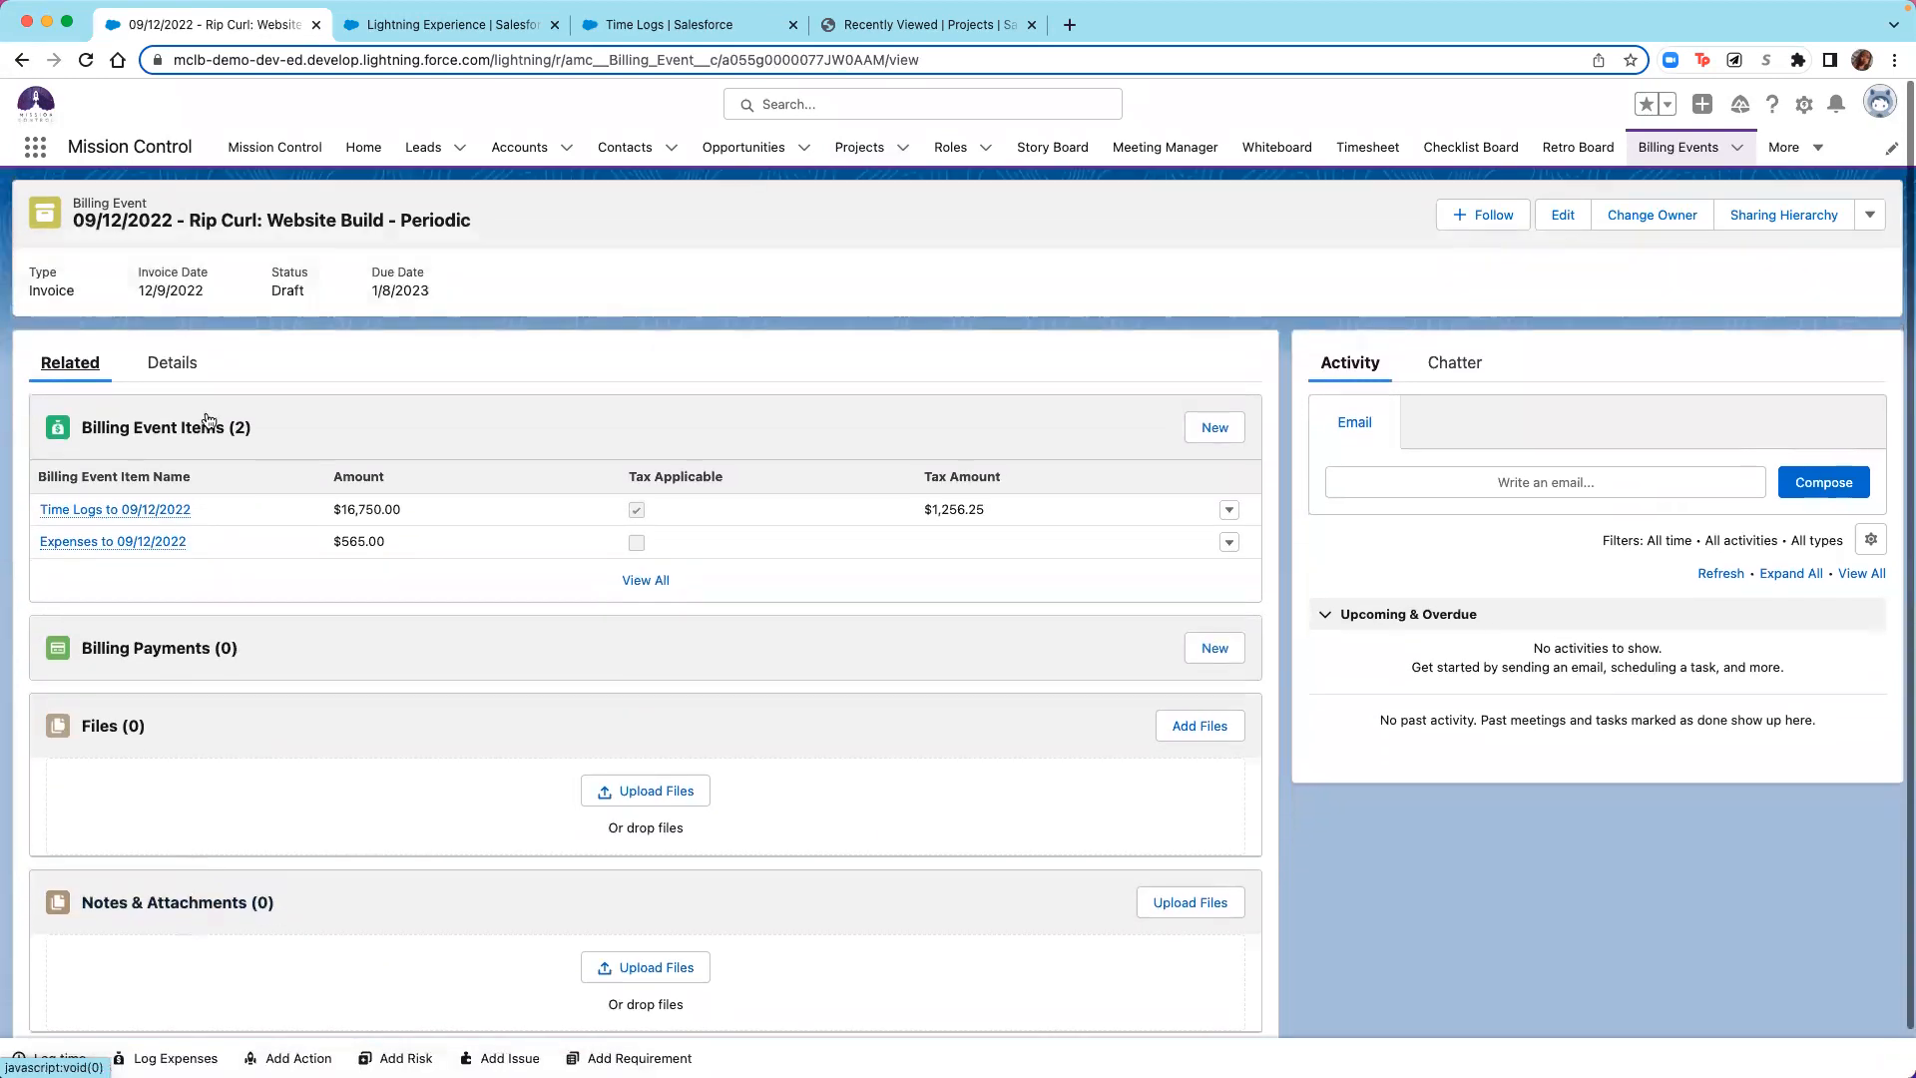
pyautogui.moveTo(114, 511)
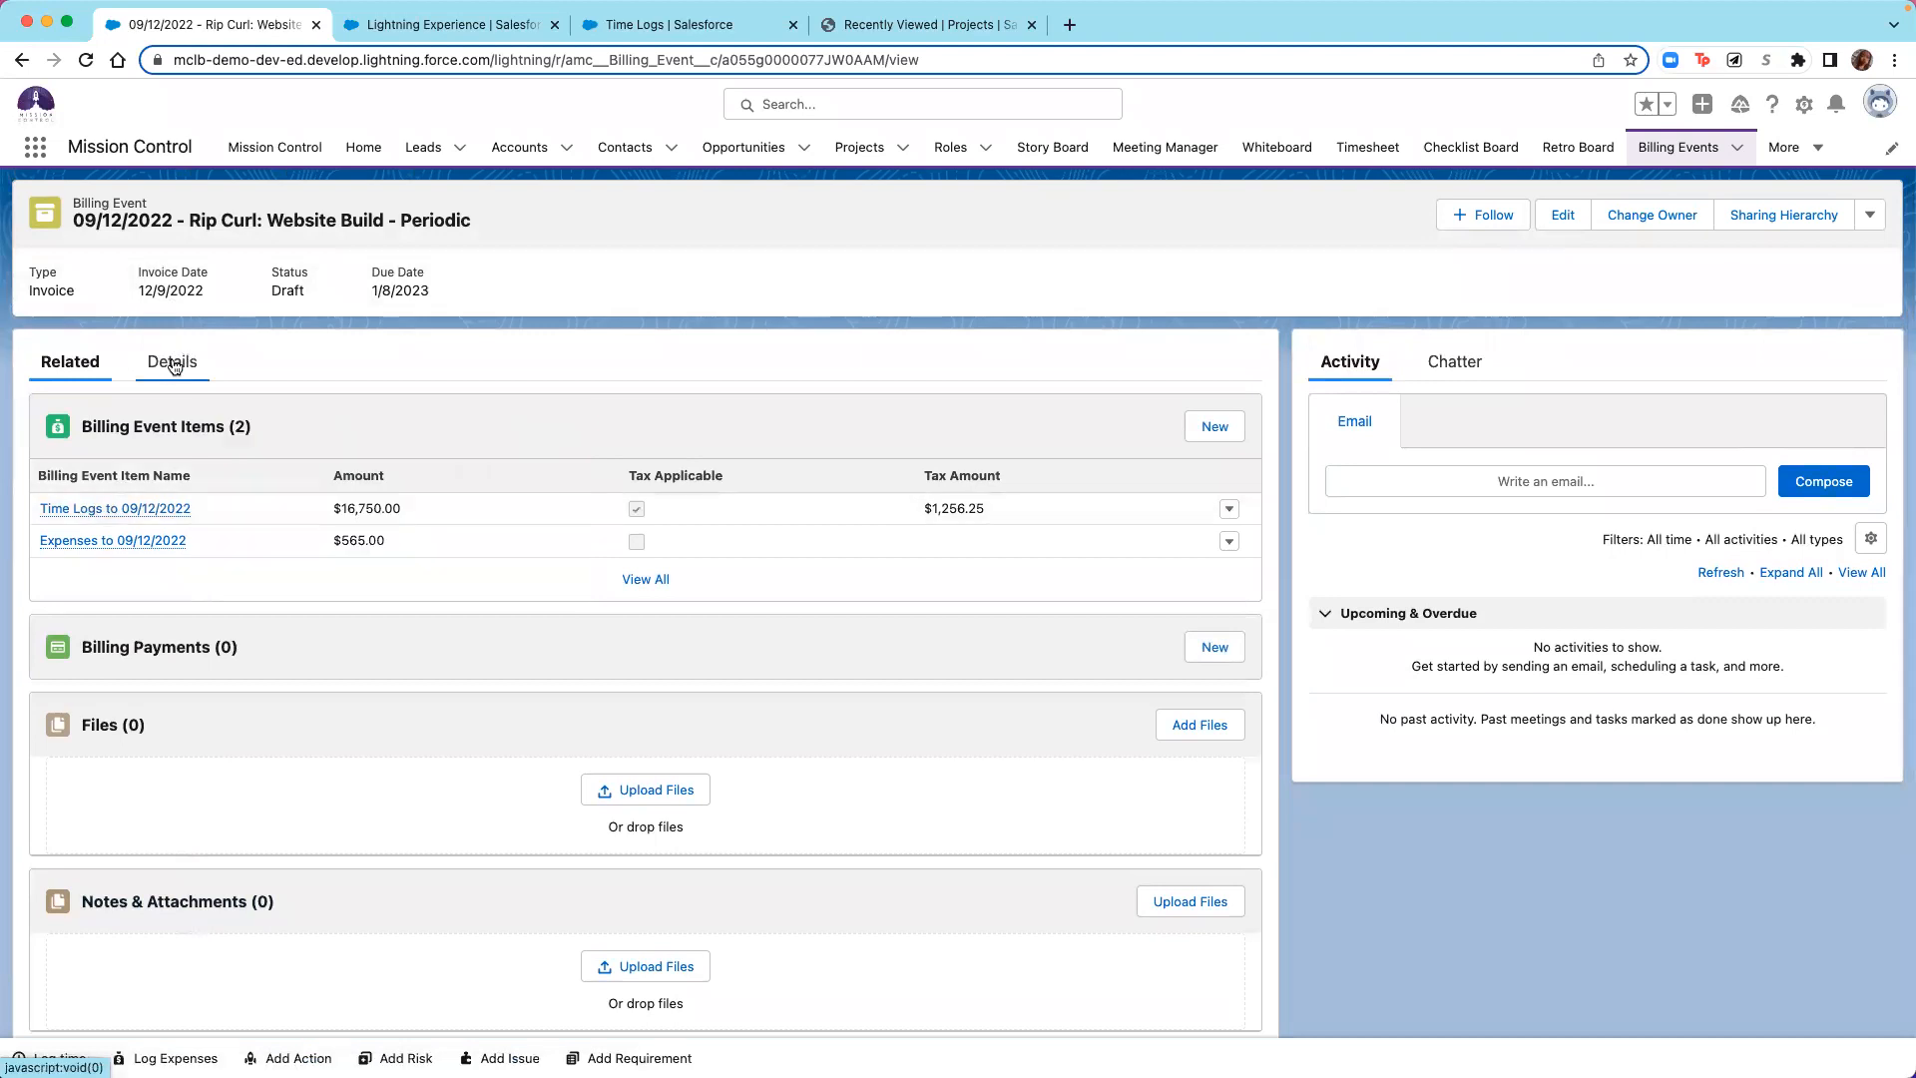
pyautogui.click(21, 60)
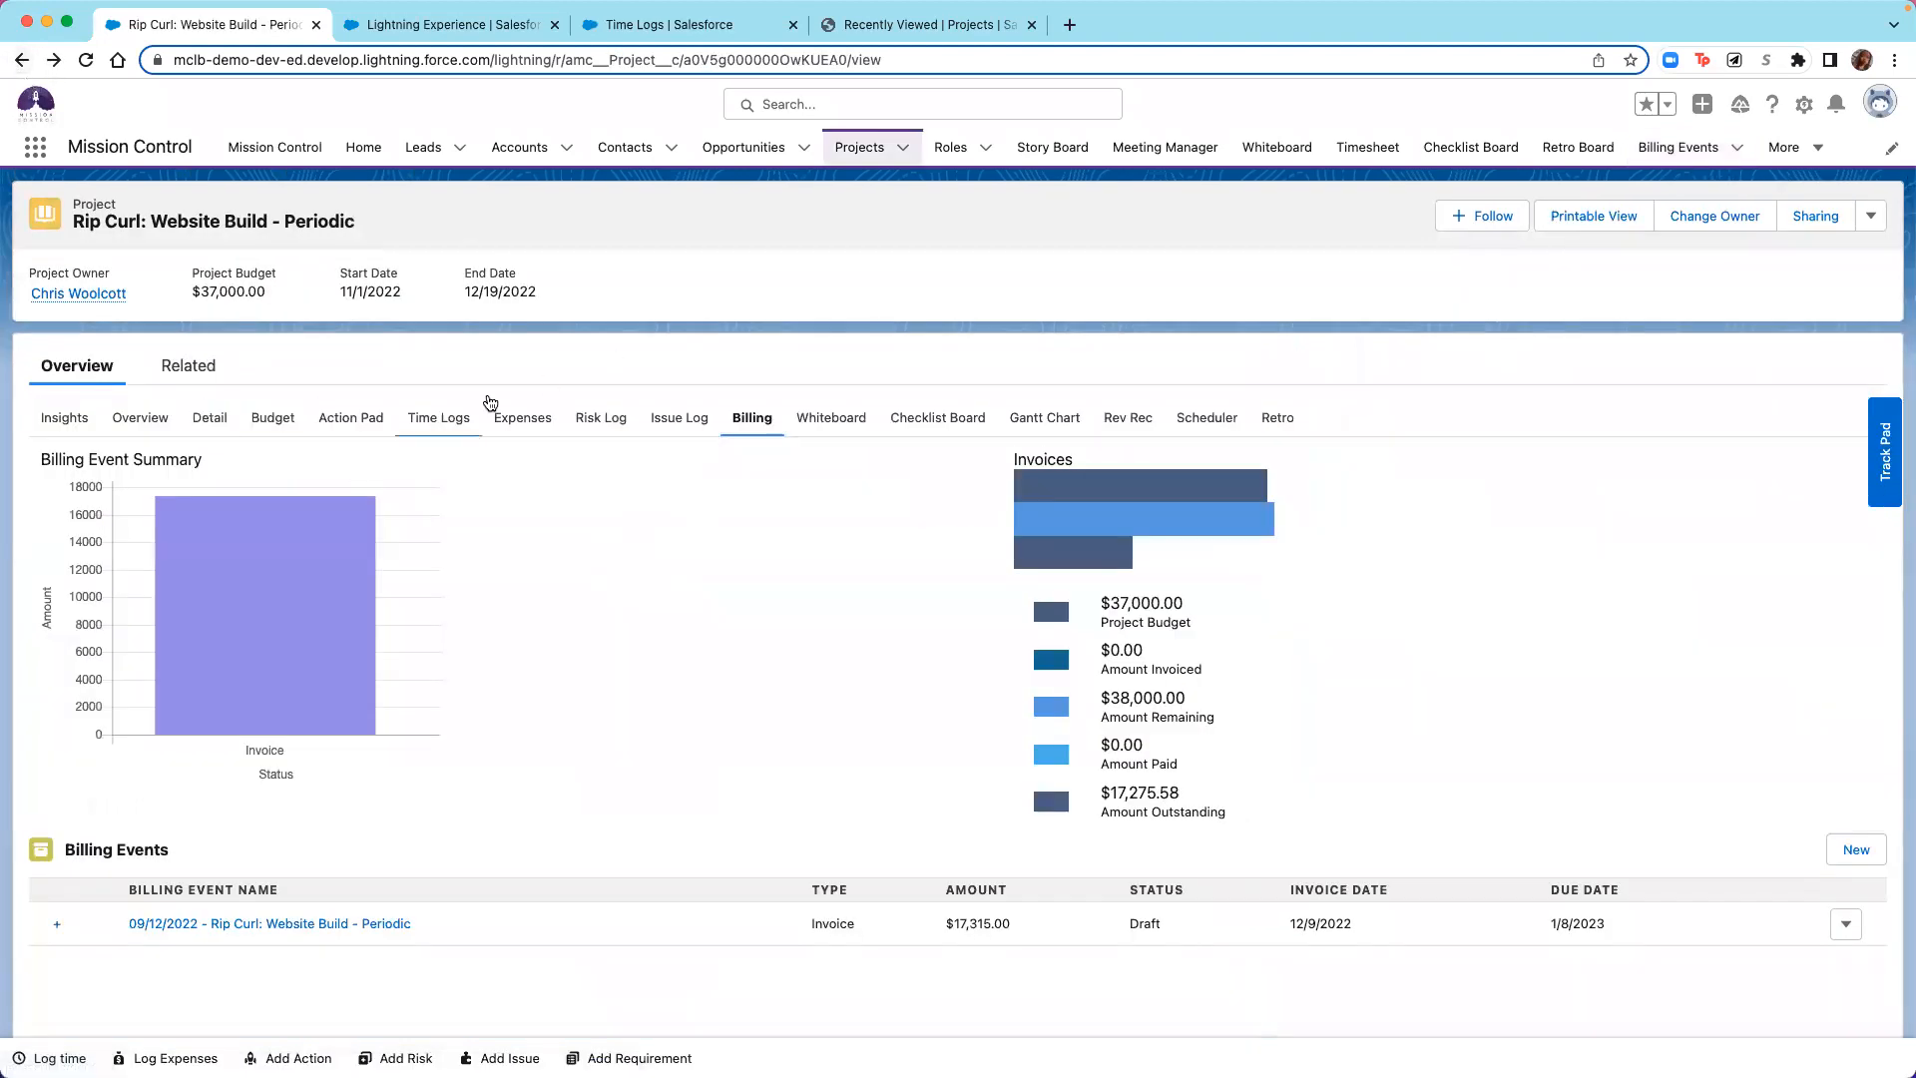
# Start a new time log from the periodic project's time logs and assign it to action PAN:0052.
pyautogui.click(439, 417)
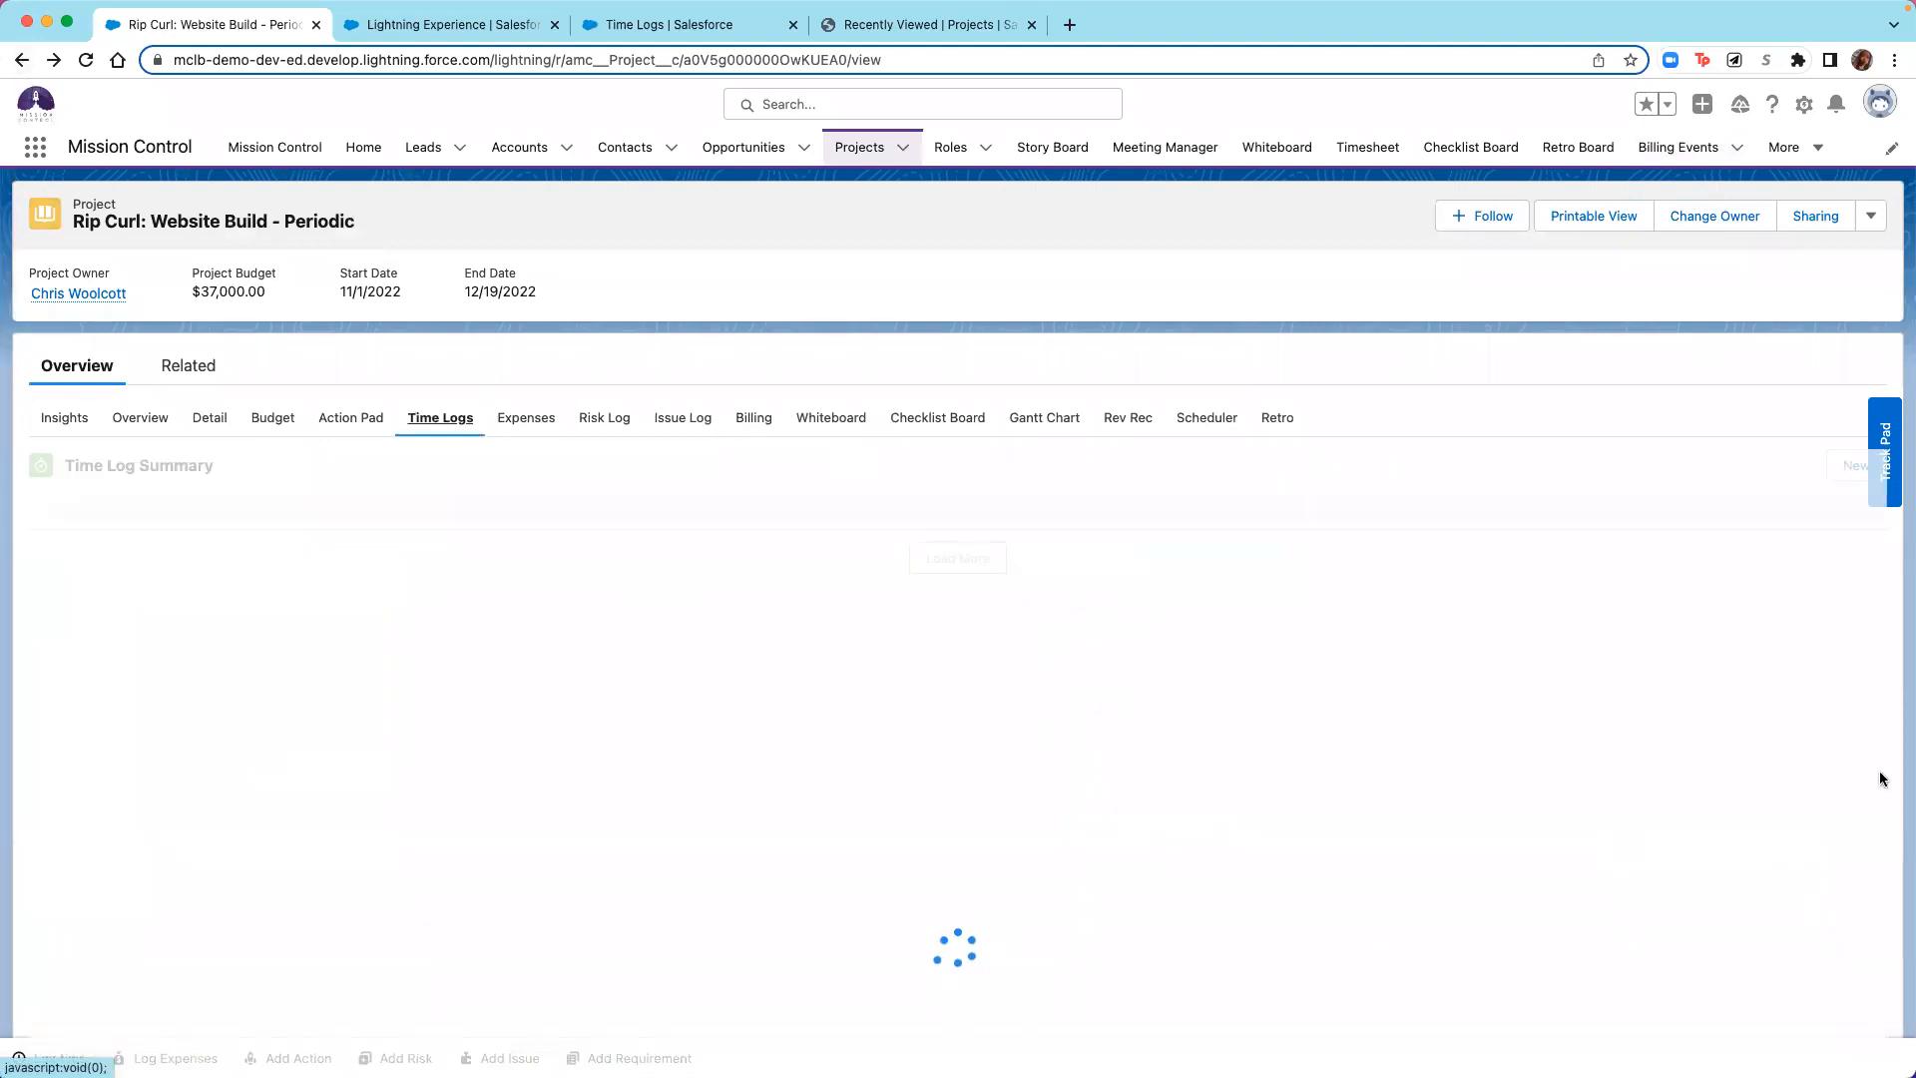
pyautogui.click(1846, 821)
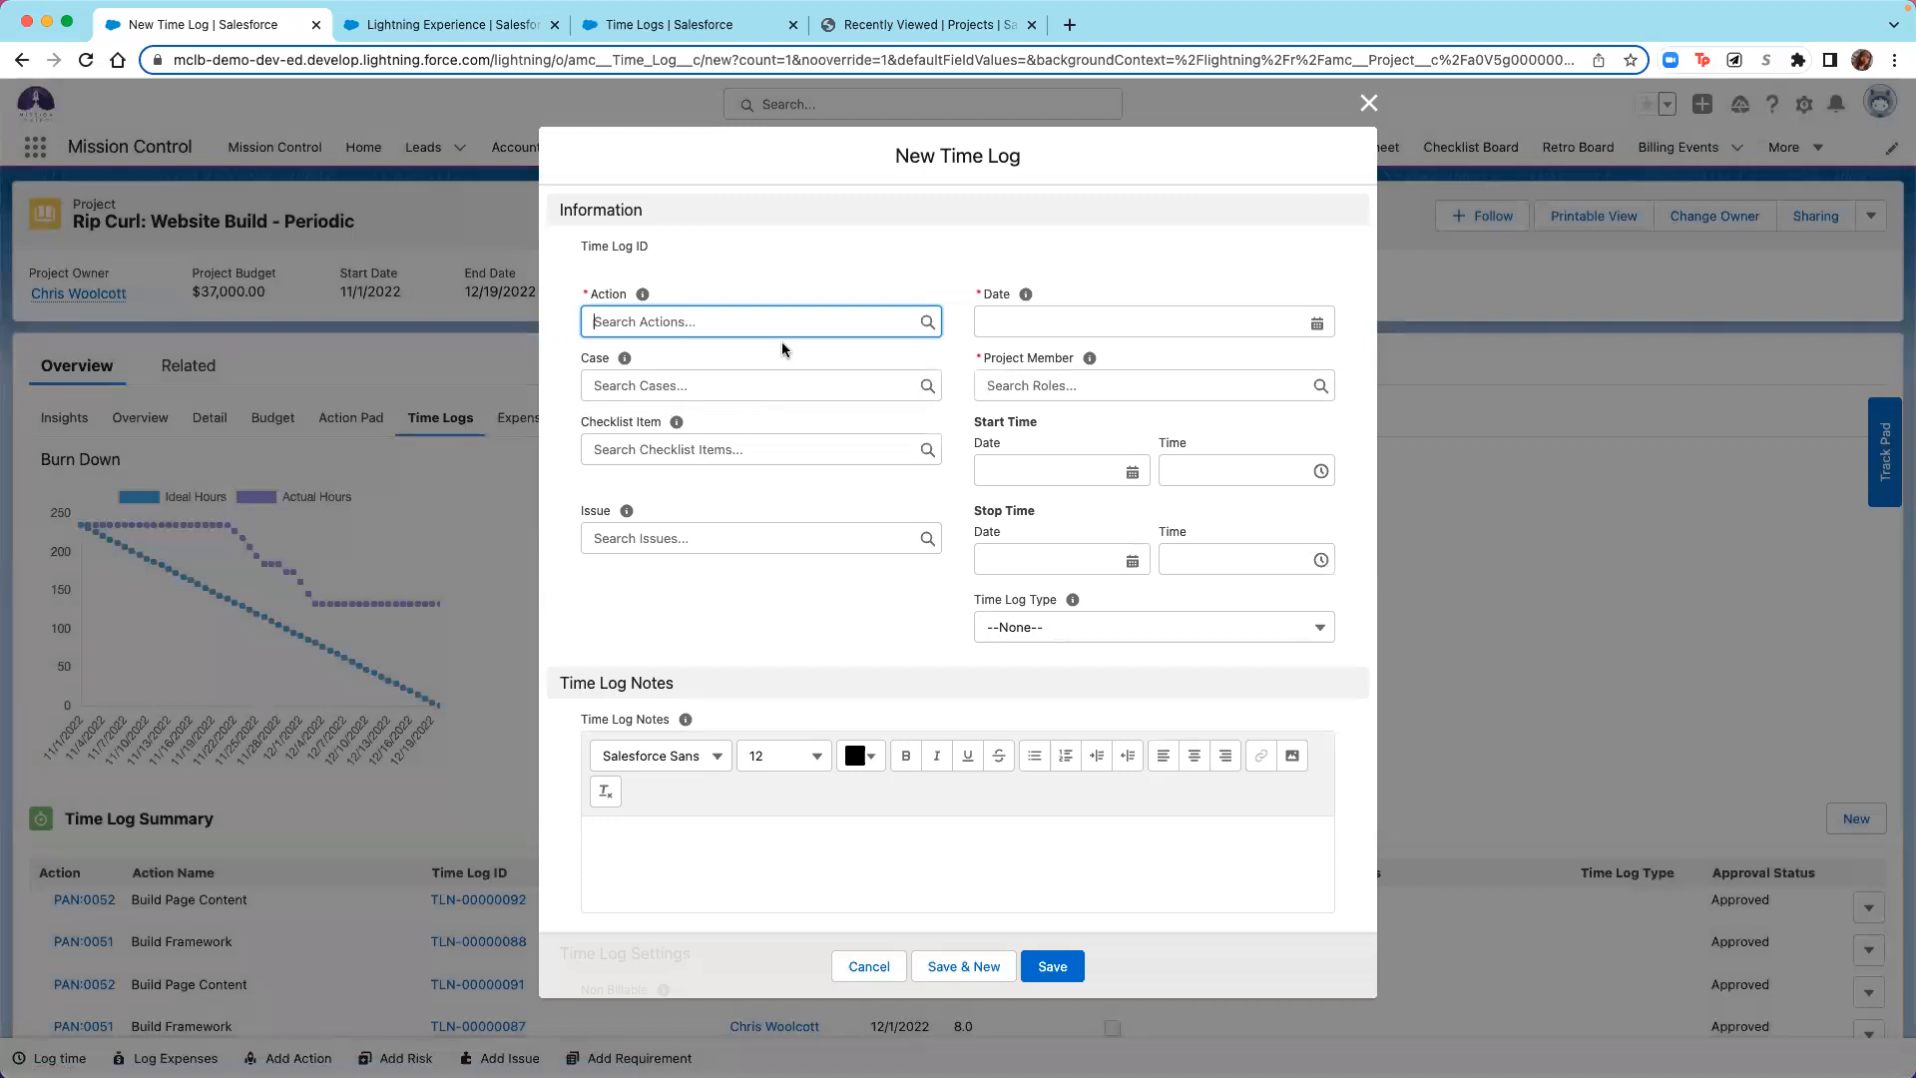
pyautogui.click(776, 320)
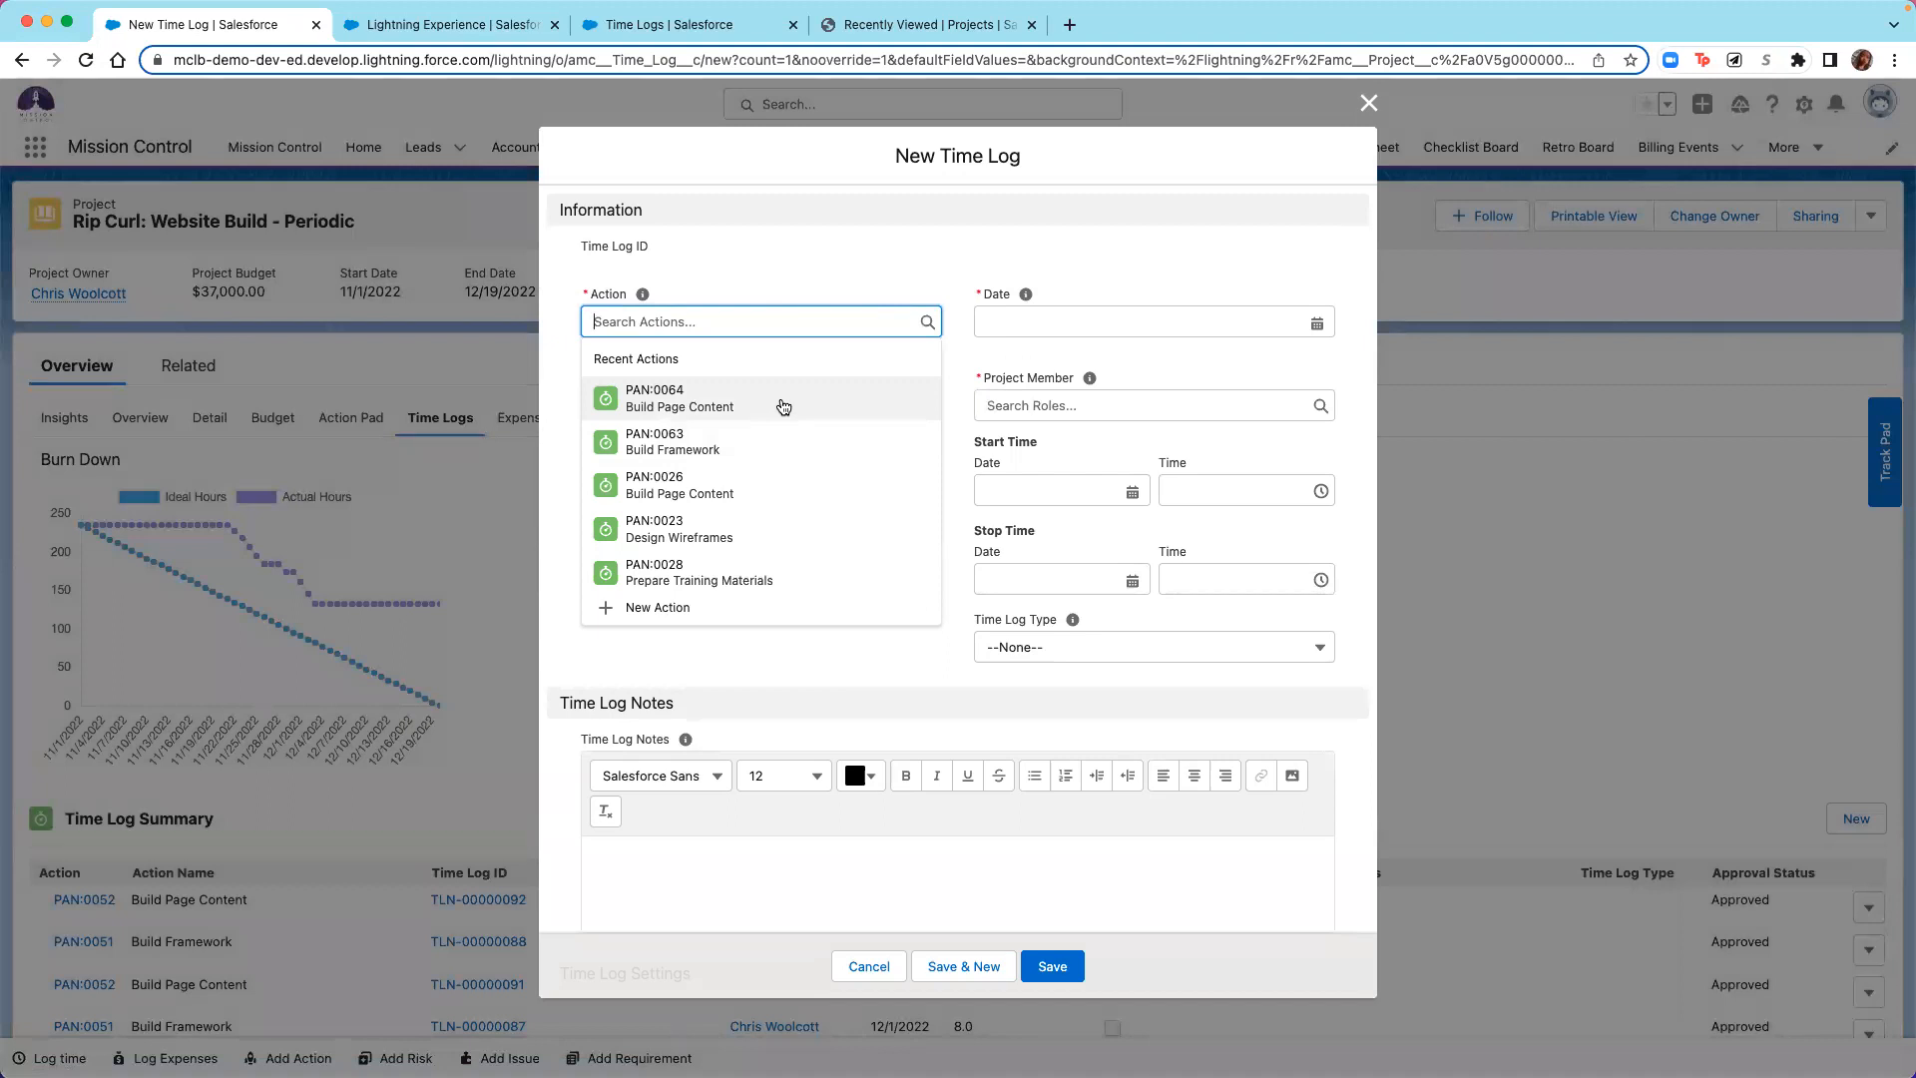
pyautogui.write('PAN')
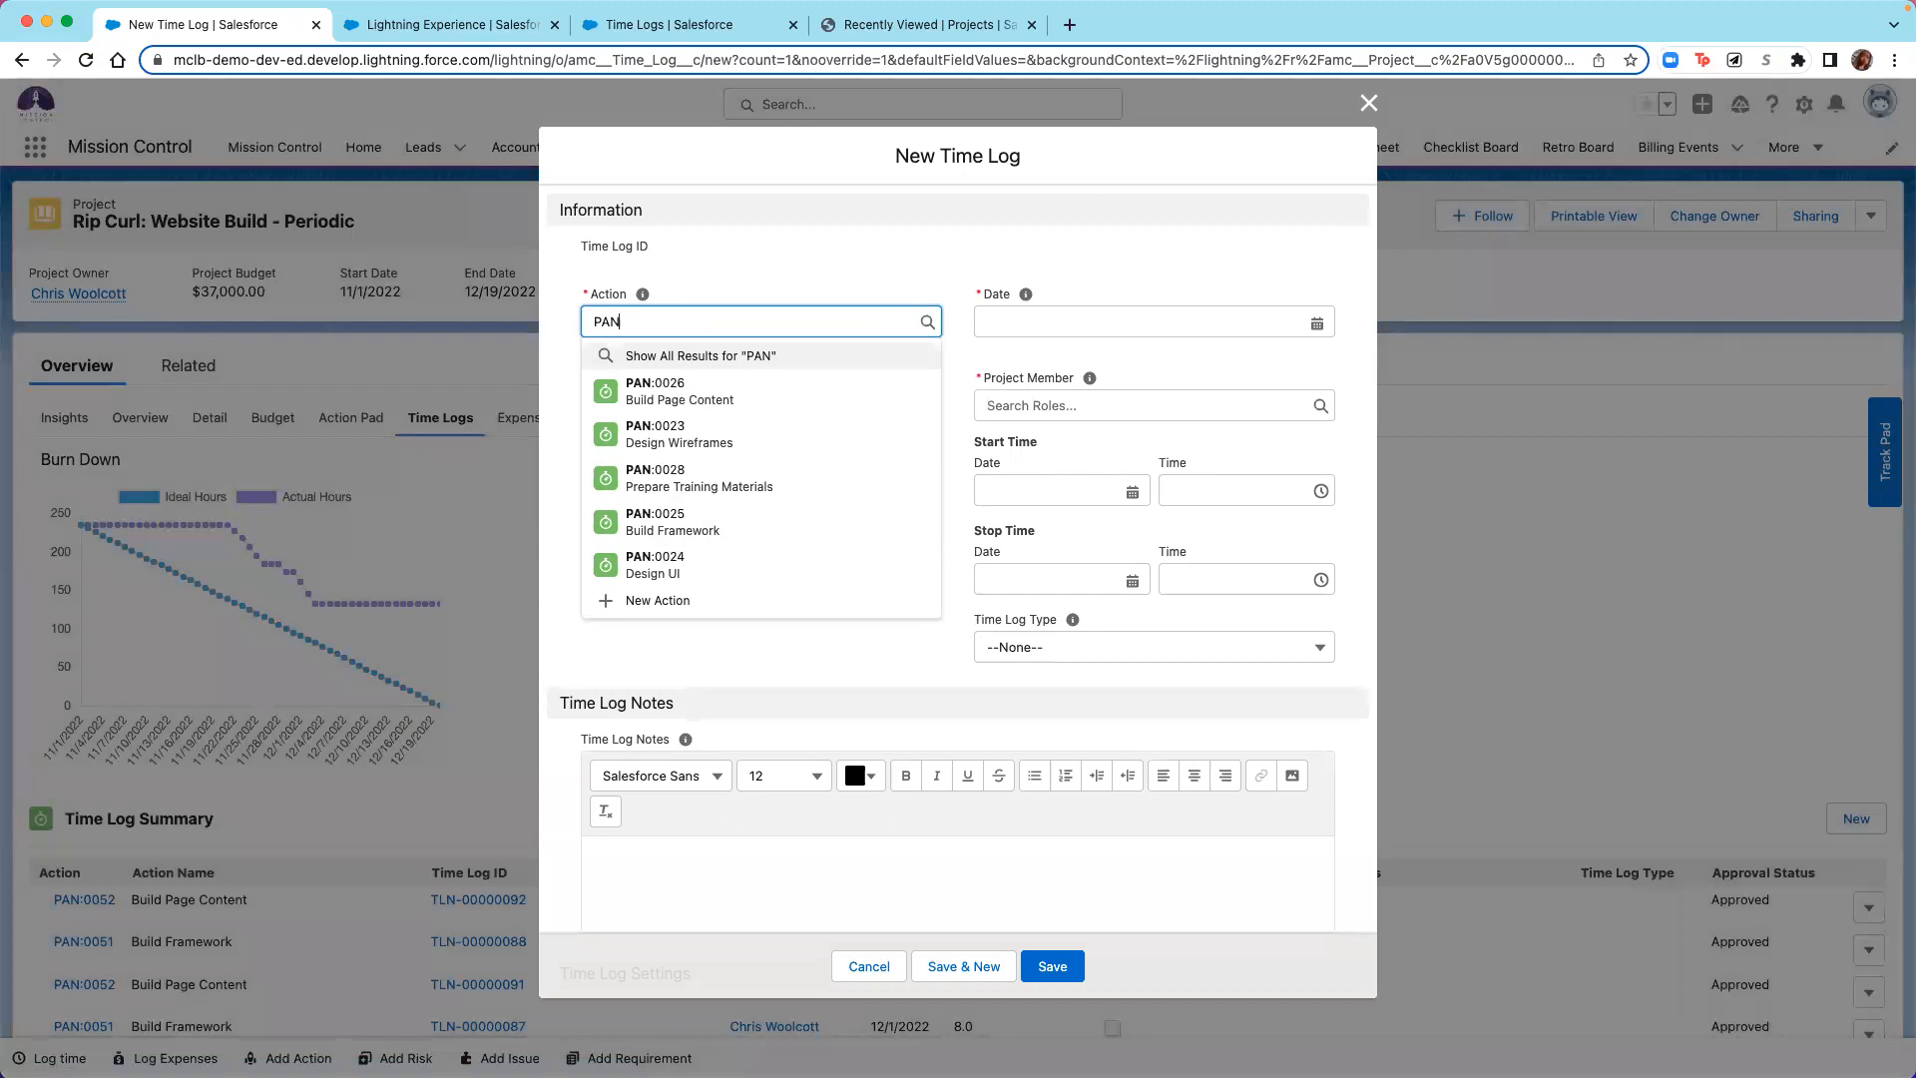
pyautogui.write(':005')
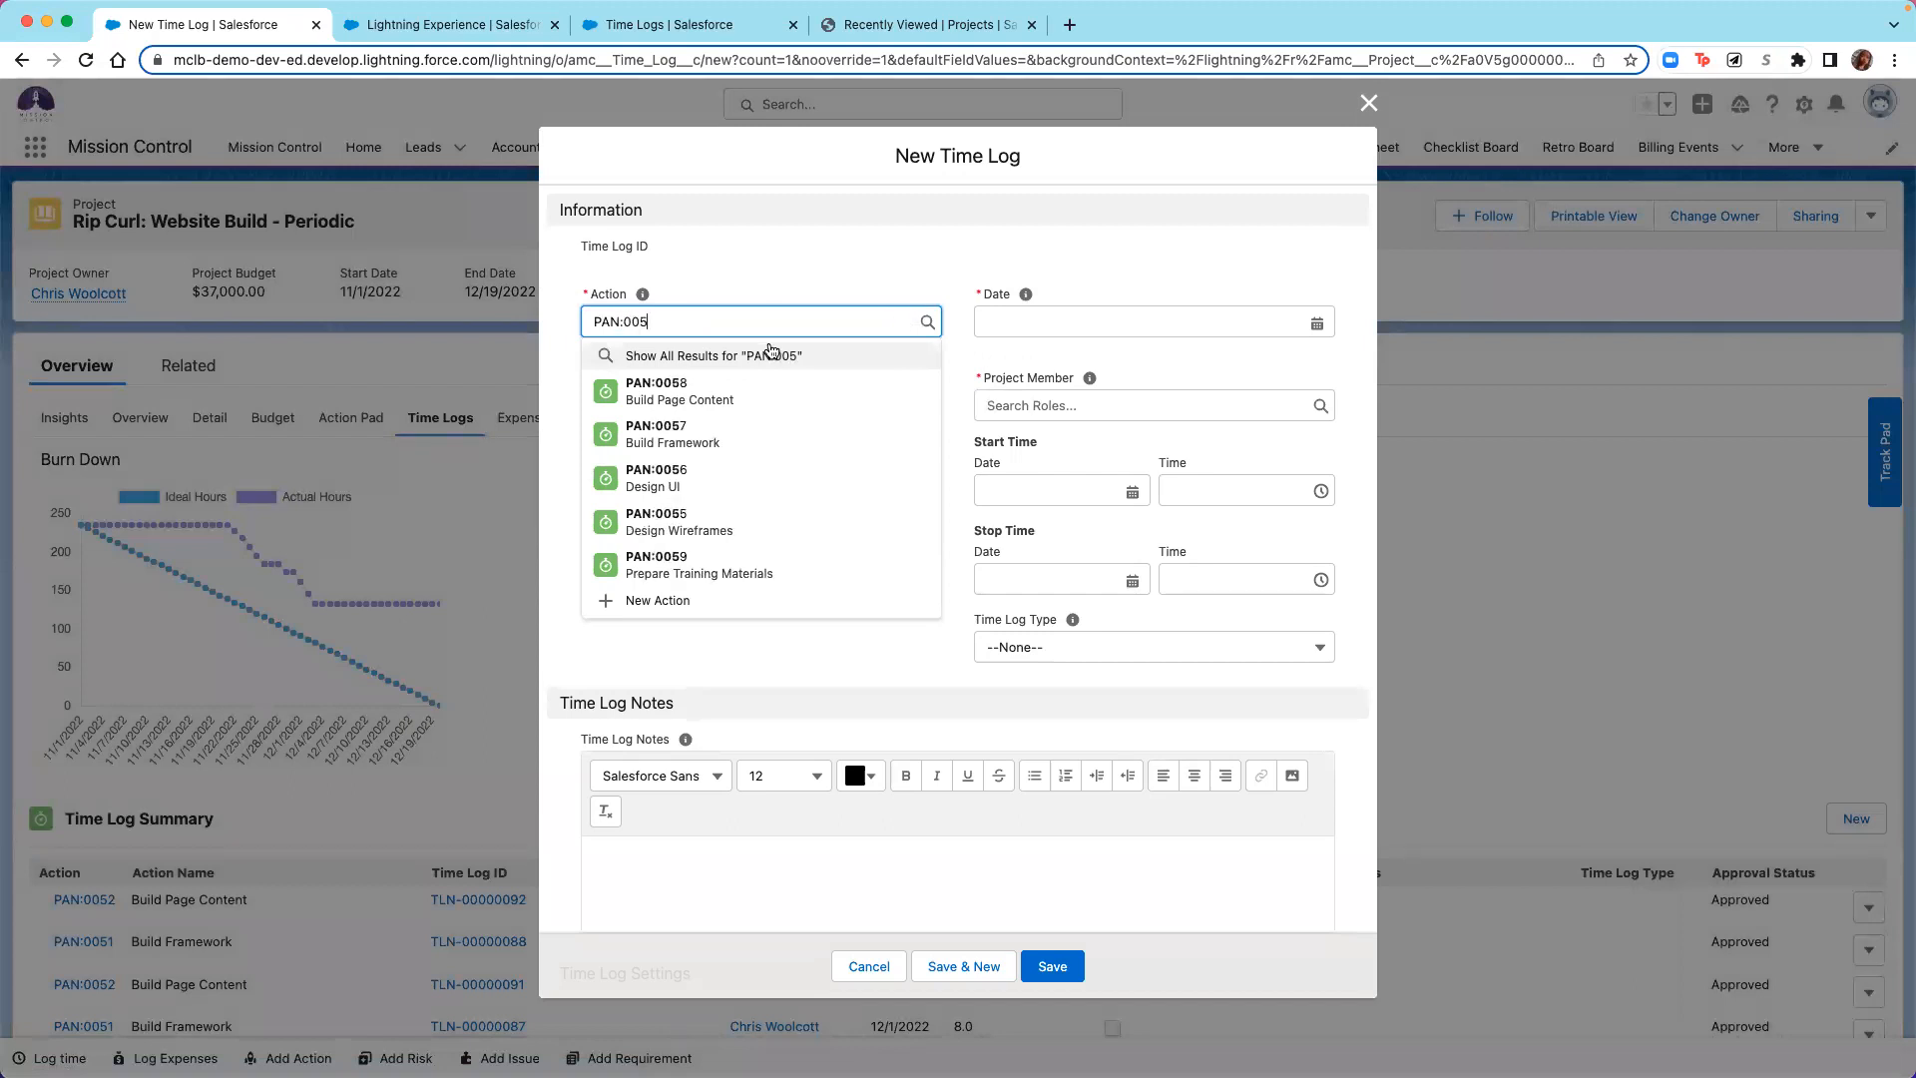
pyautogui.write('2')
pyautogui.click(718, 394)
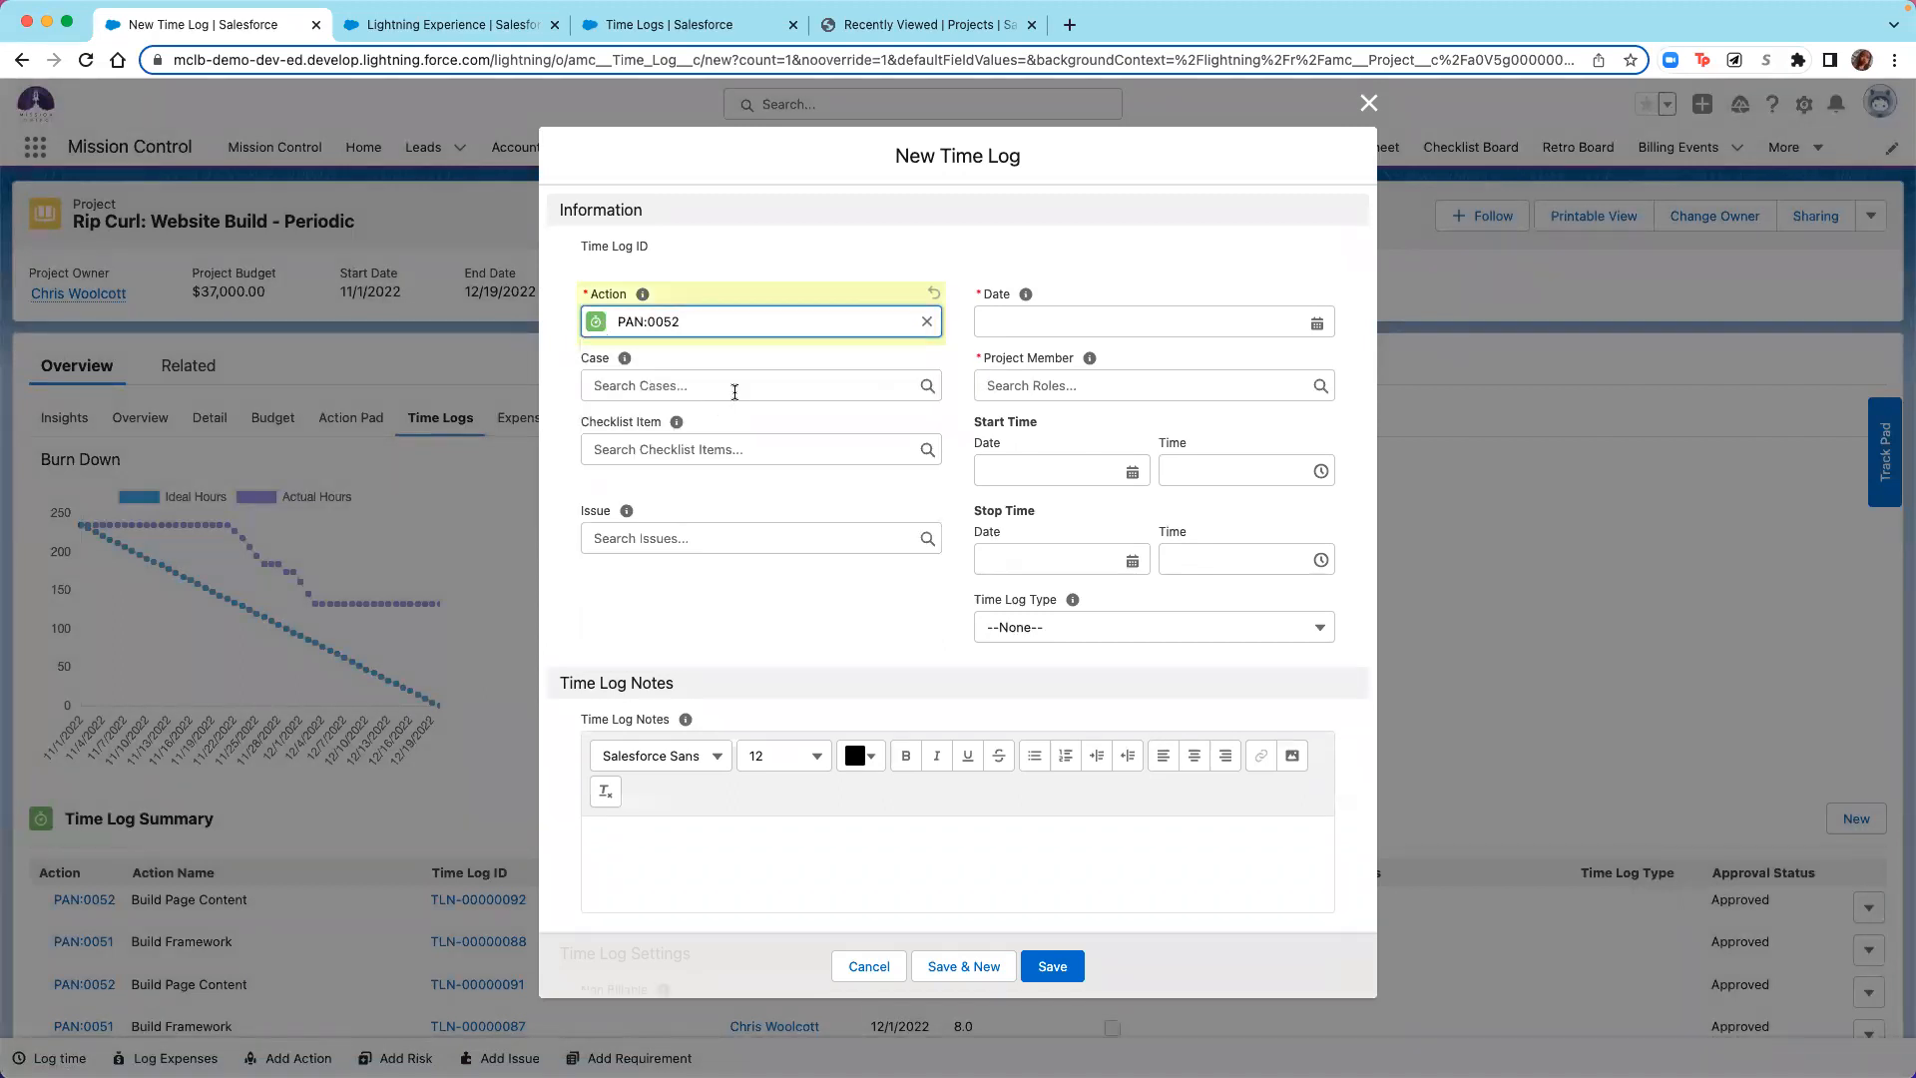
# Set the new time log's date to 12/7/2022 and select the project member.
pyautogui.click(1319, 320)
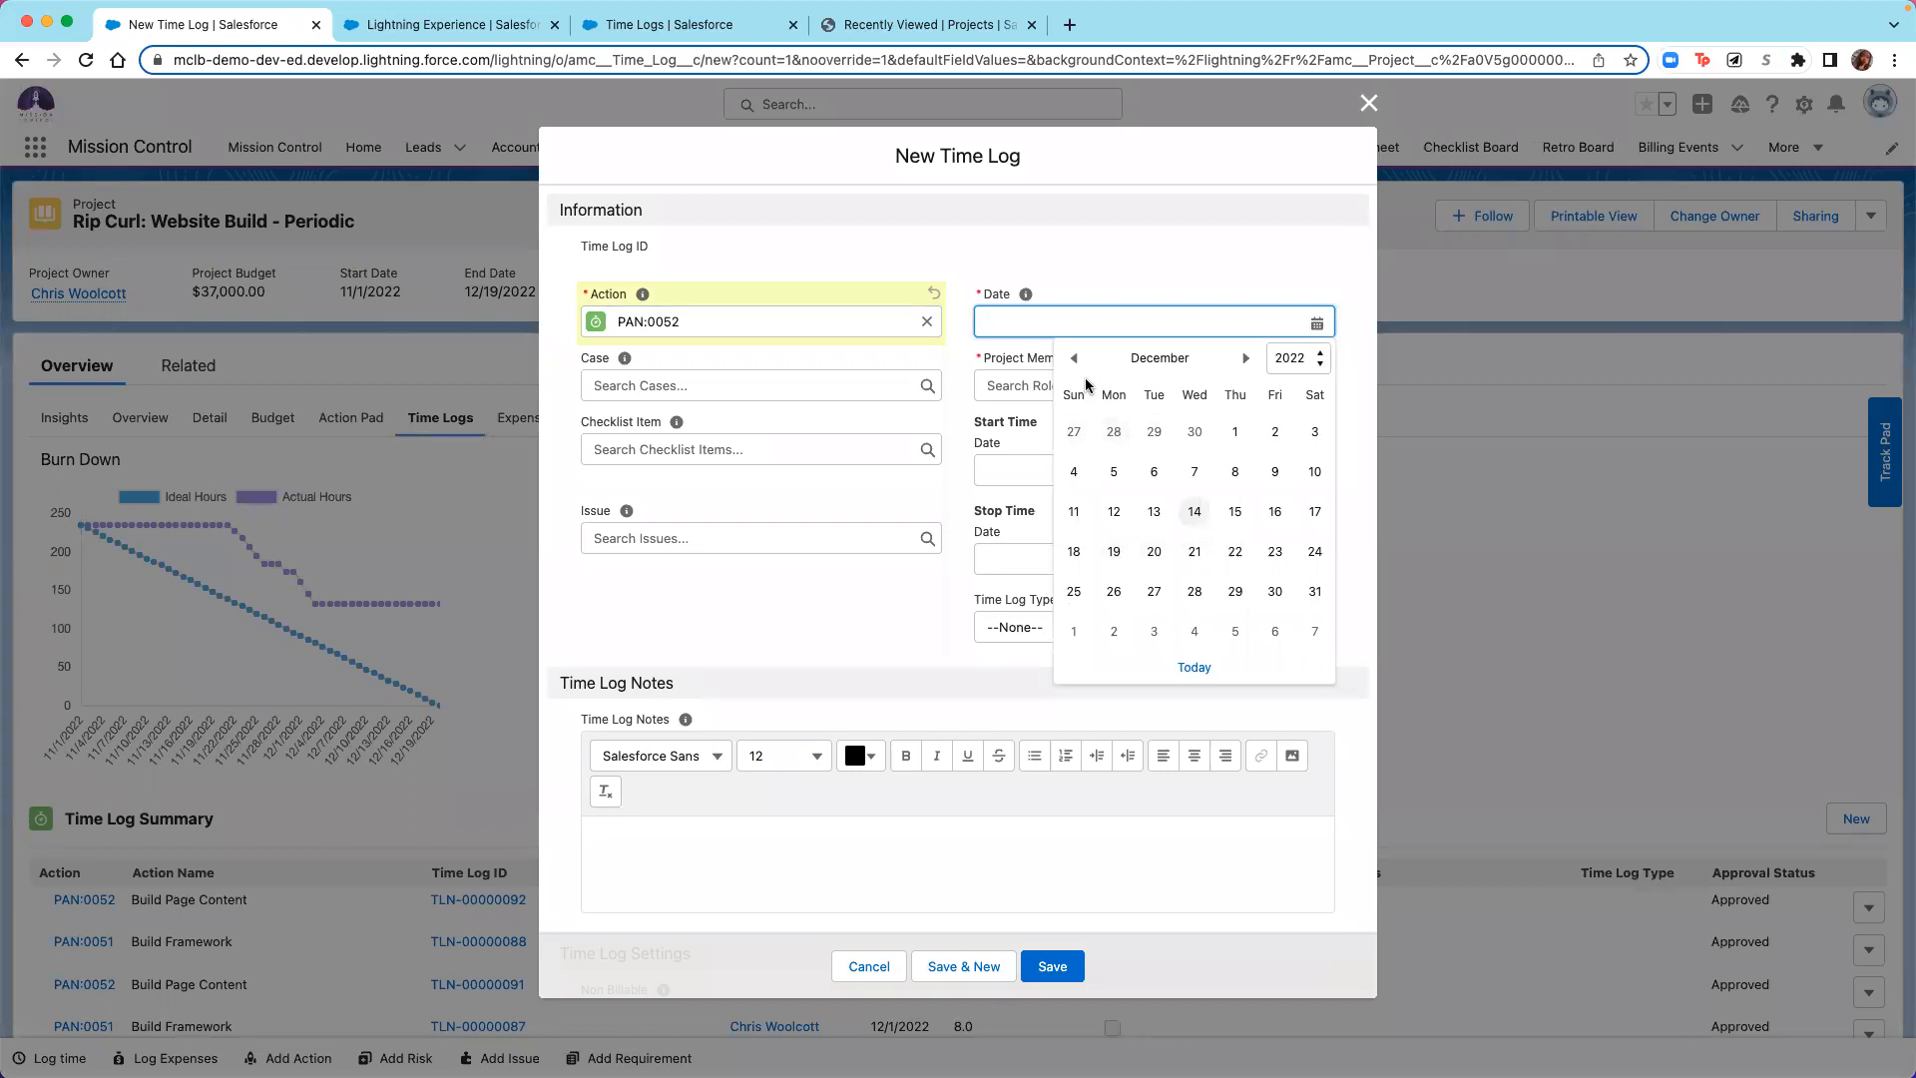
pyautogui.click(1195, 471)
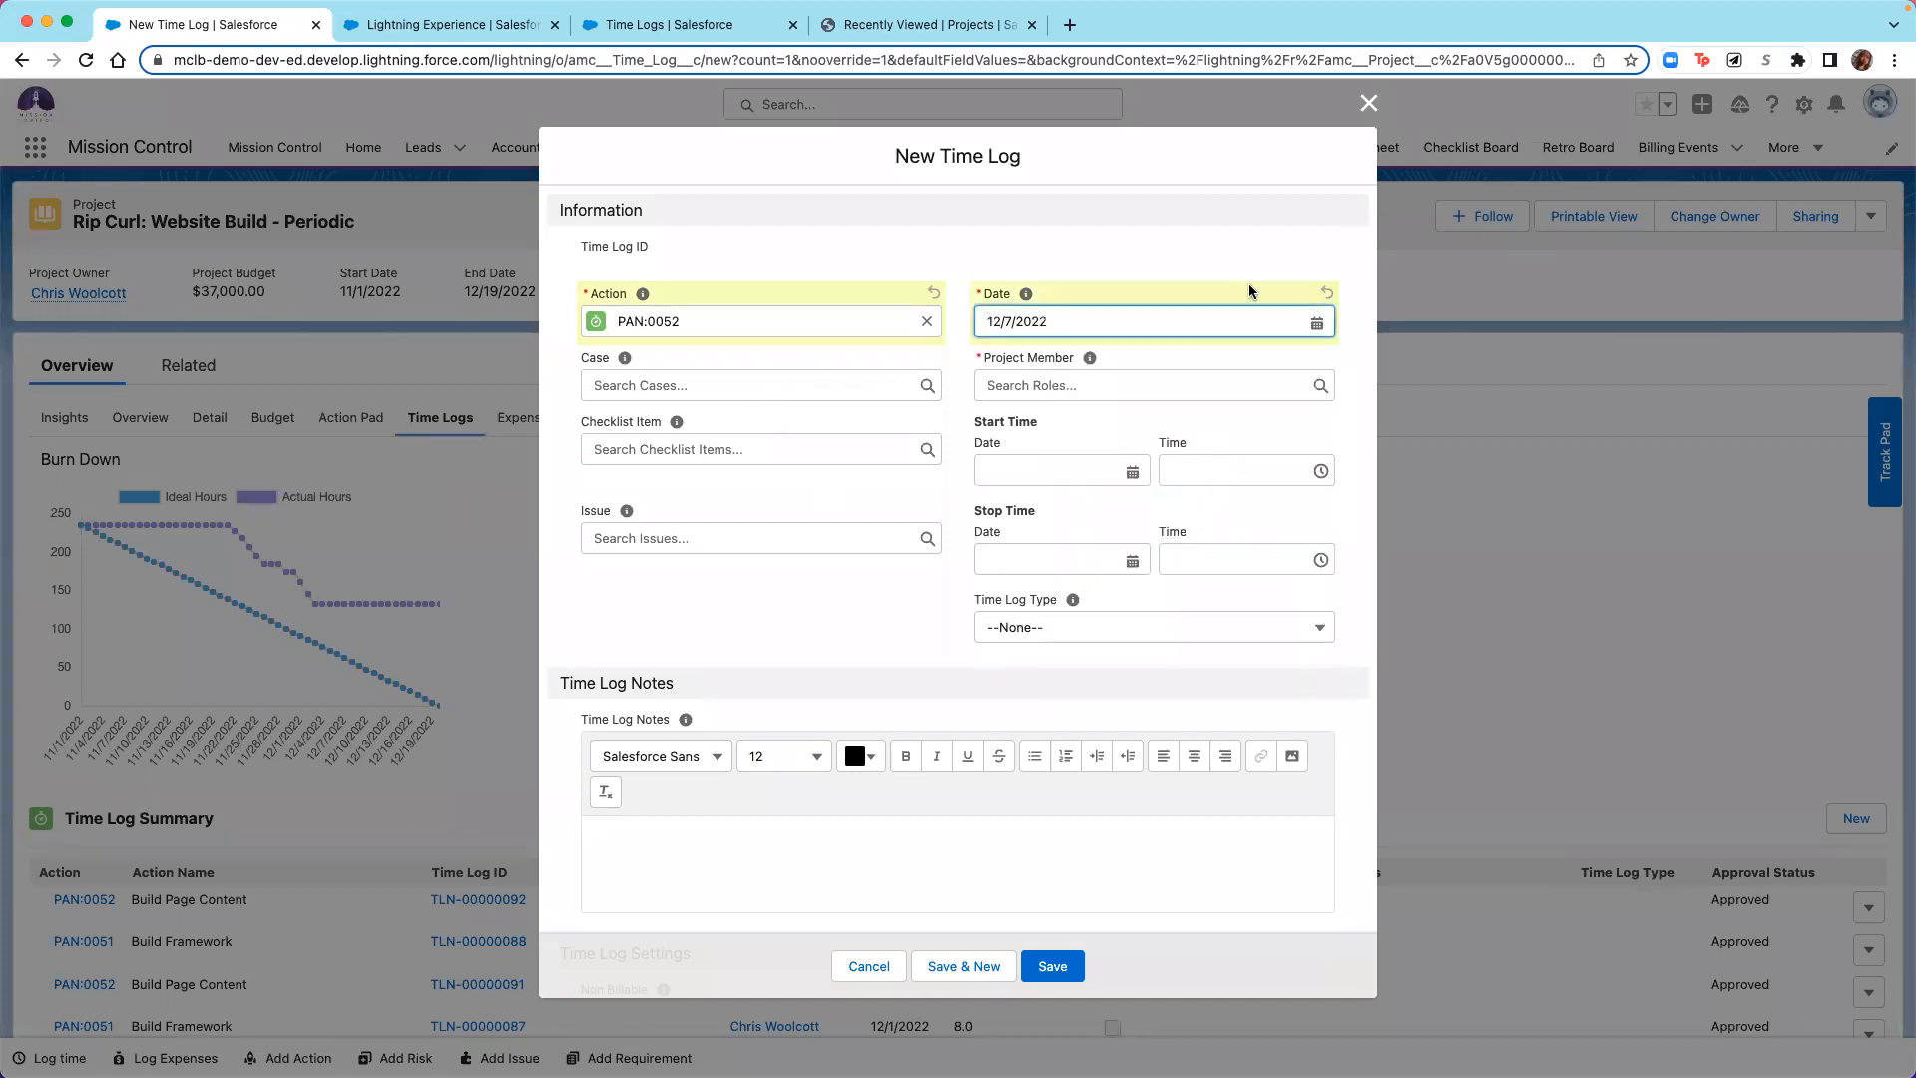
pyautogui.click(1157, 384)
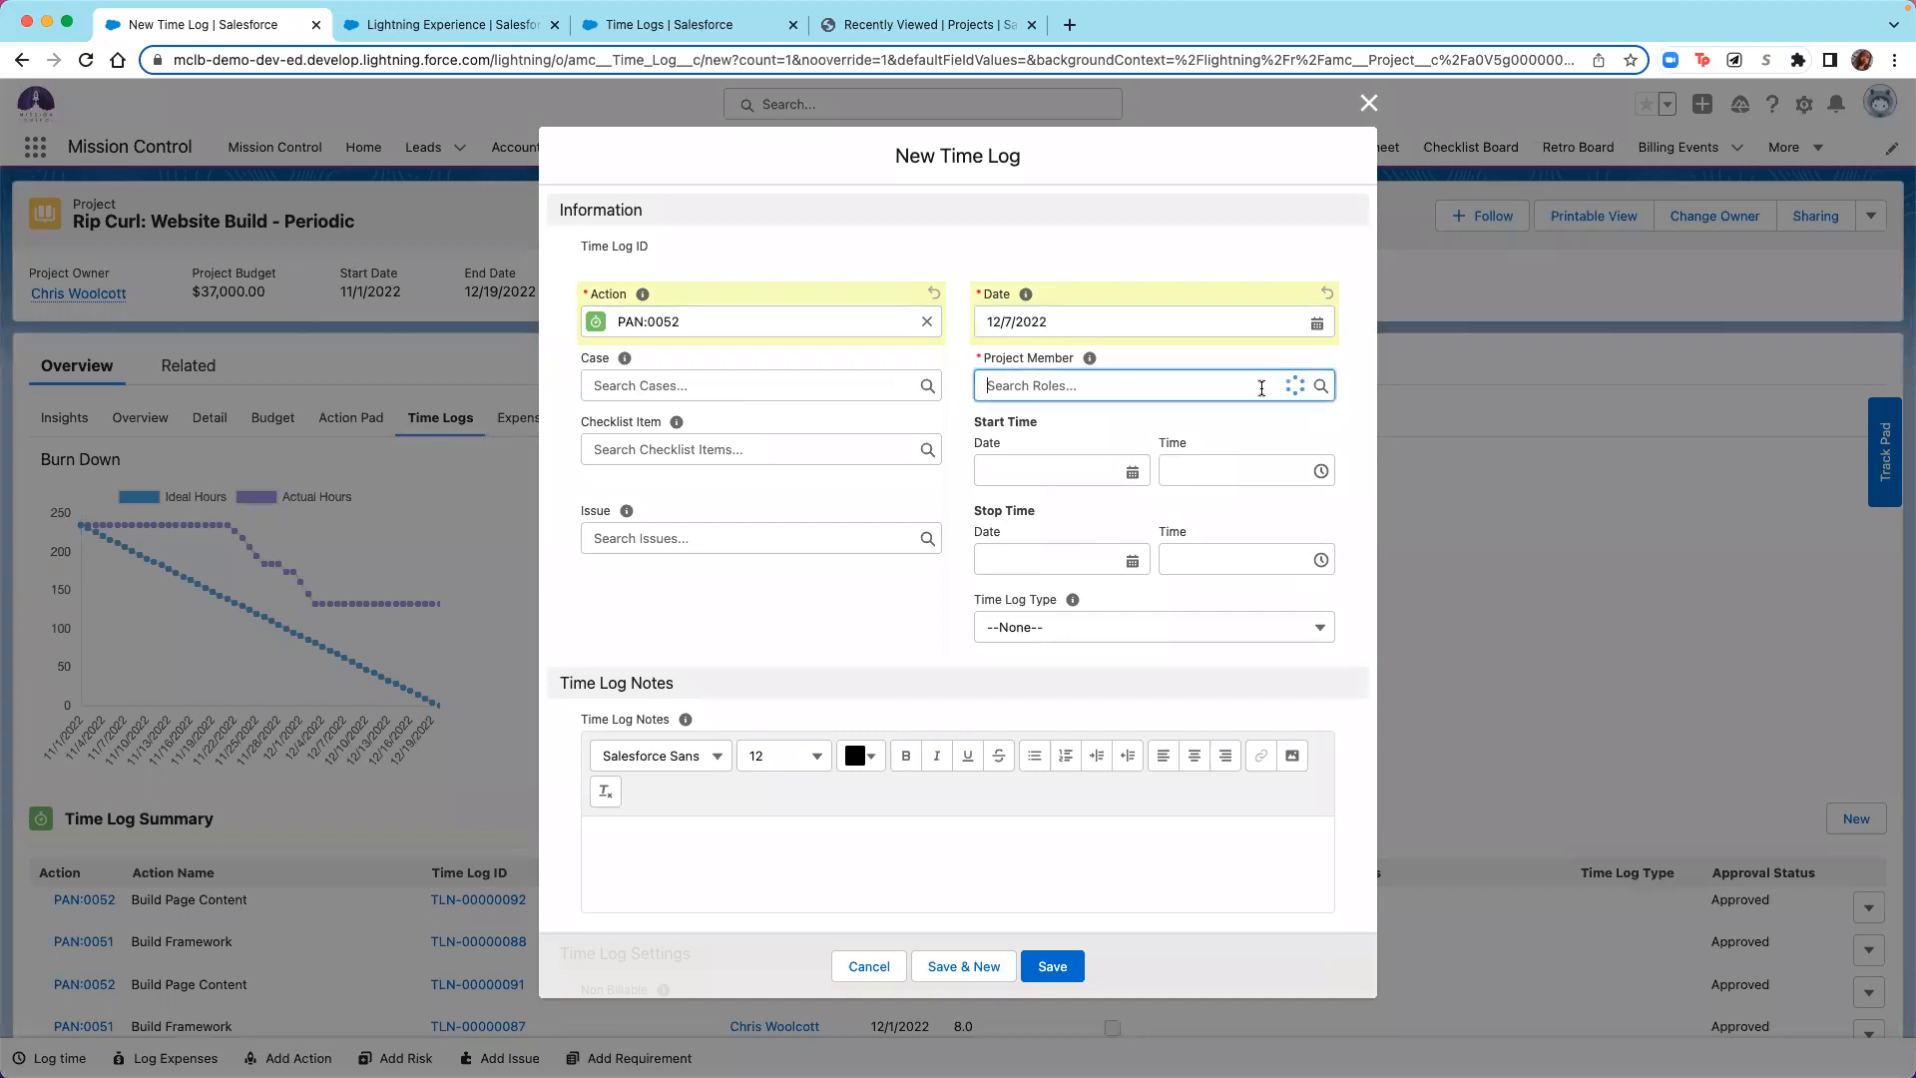
pyautogui.click(1151, 502)
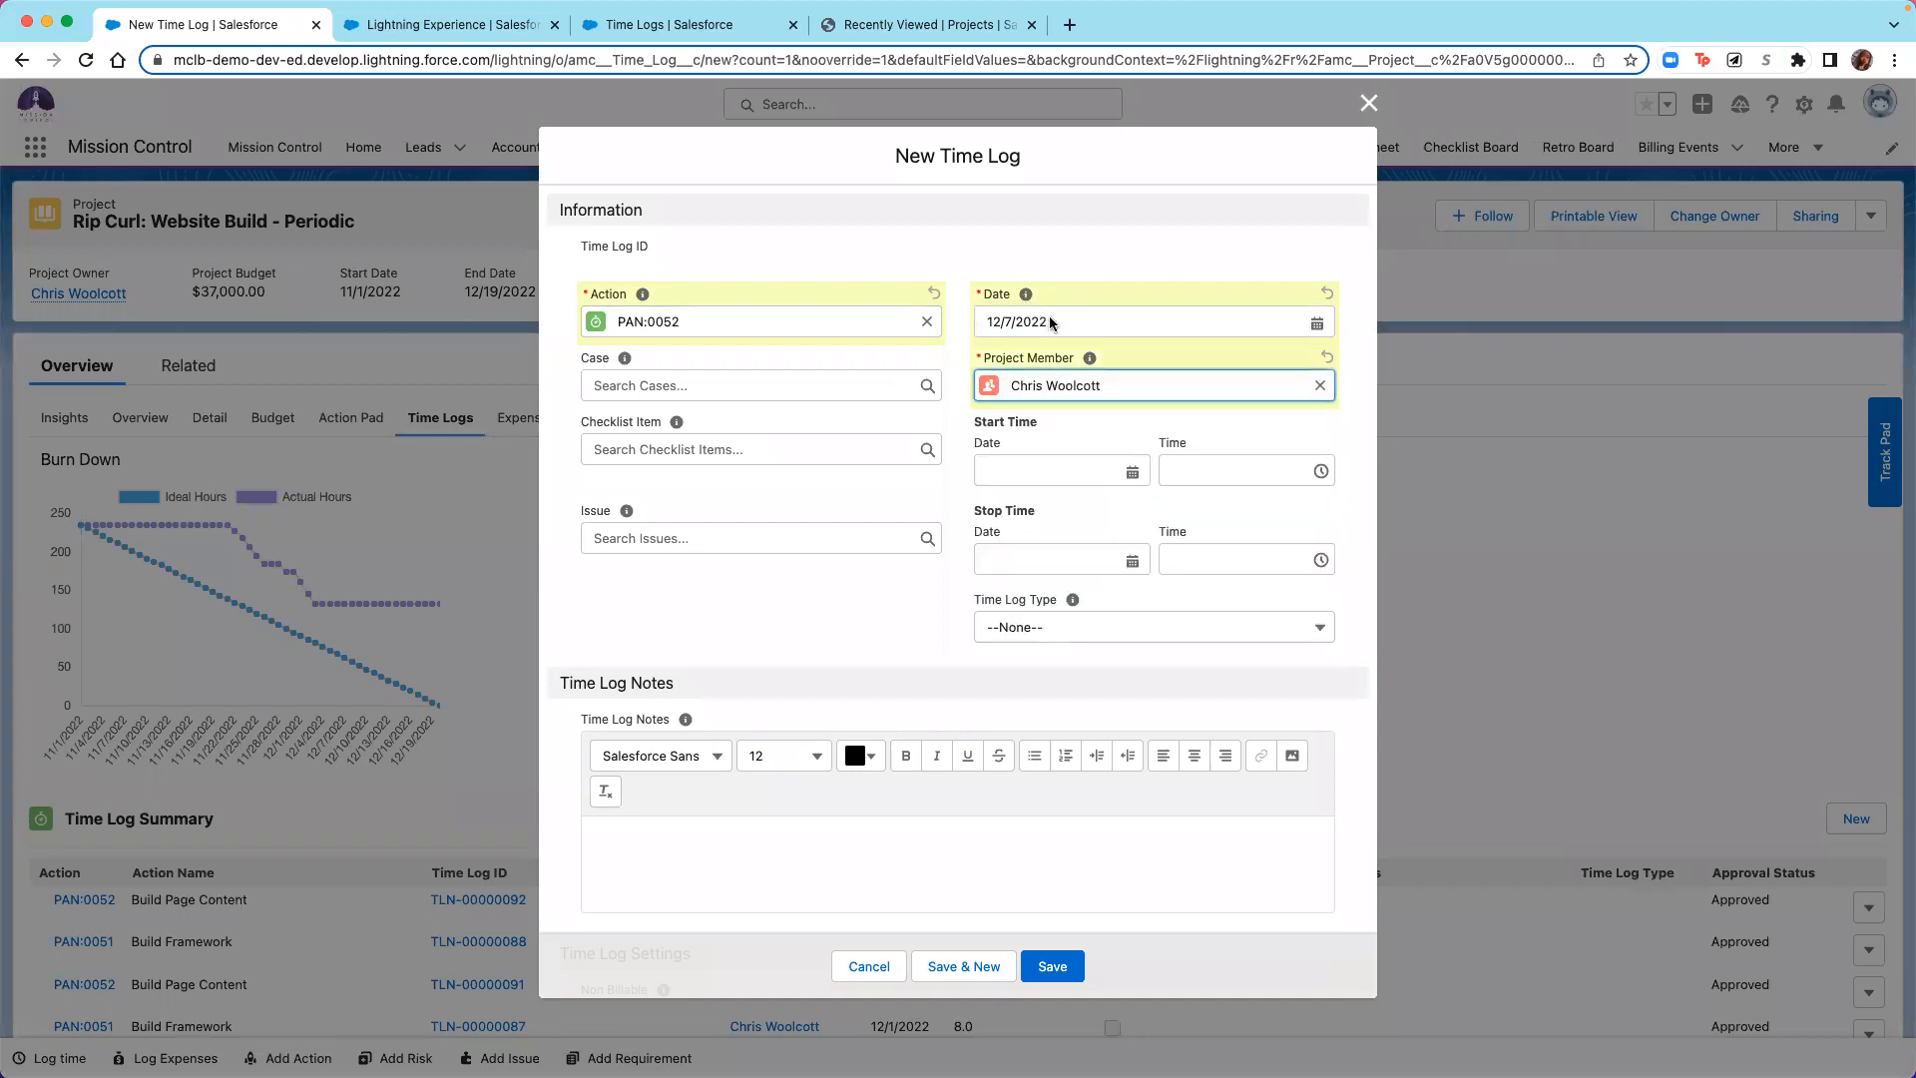
pyautogui.scroll(-2, 1092, 643)
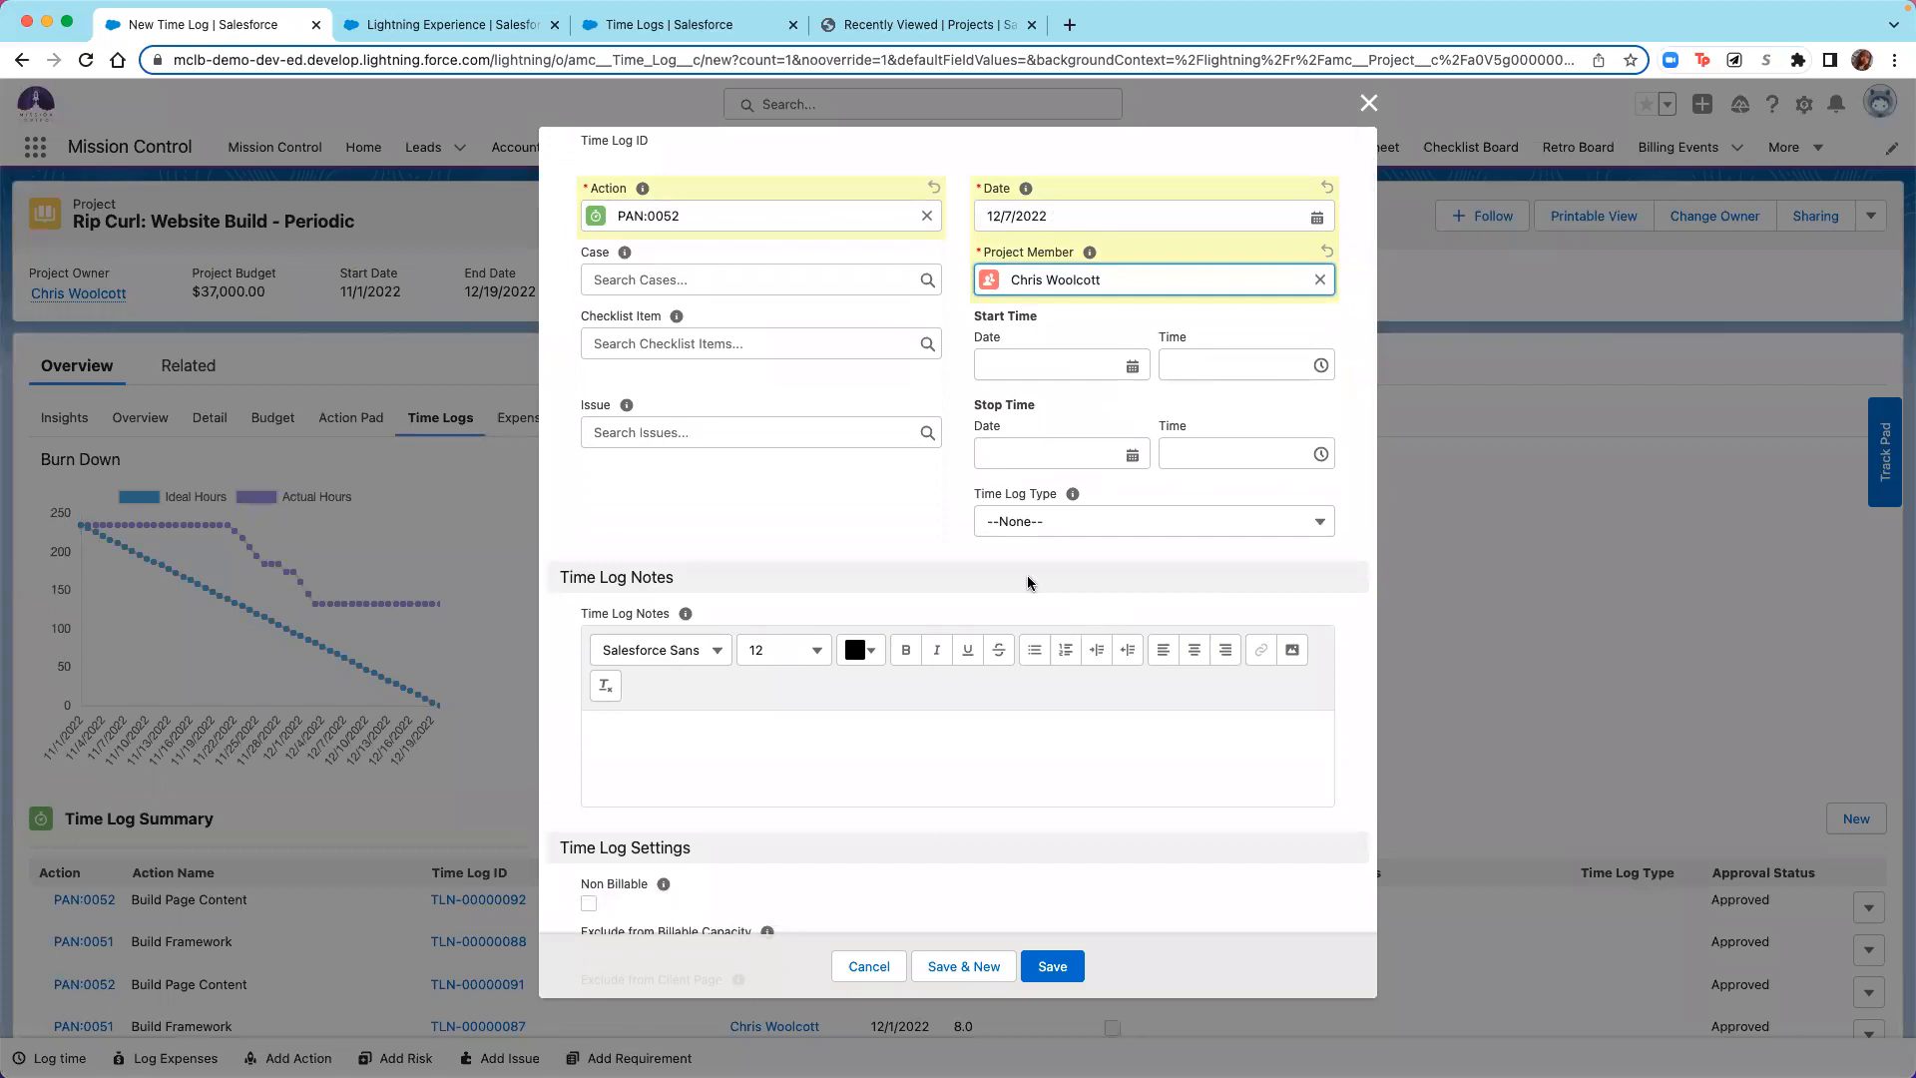
# Set the new time log's completed hours to 3.
pyautogui.scroll(-2, 766, 457)
pyautogui.scroll(4, 766, 457)
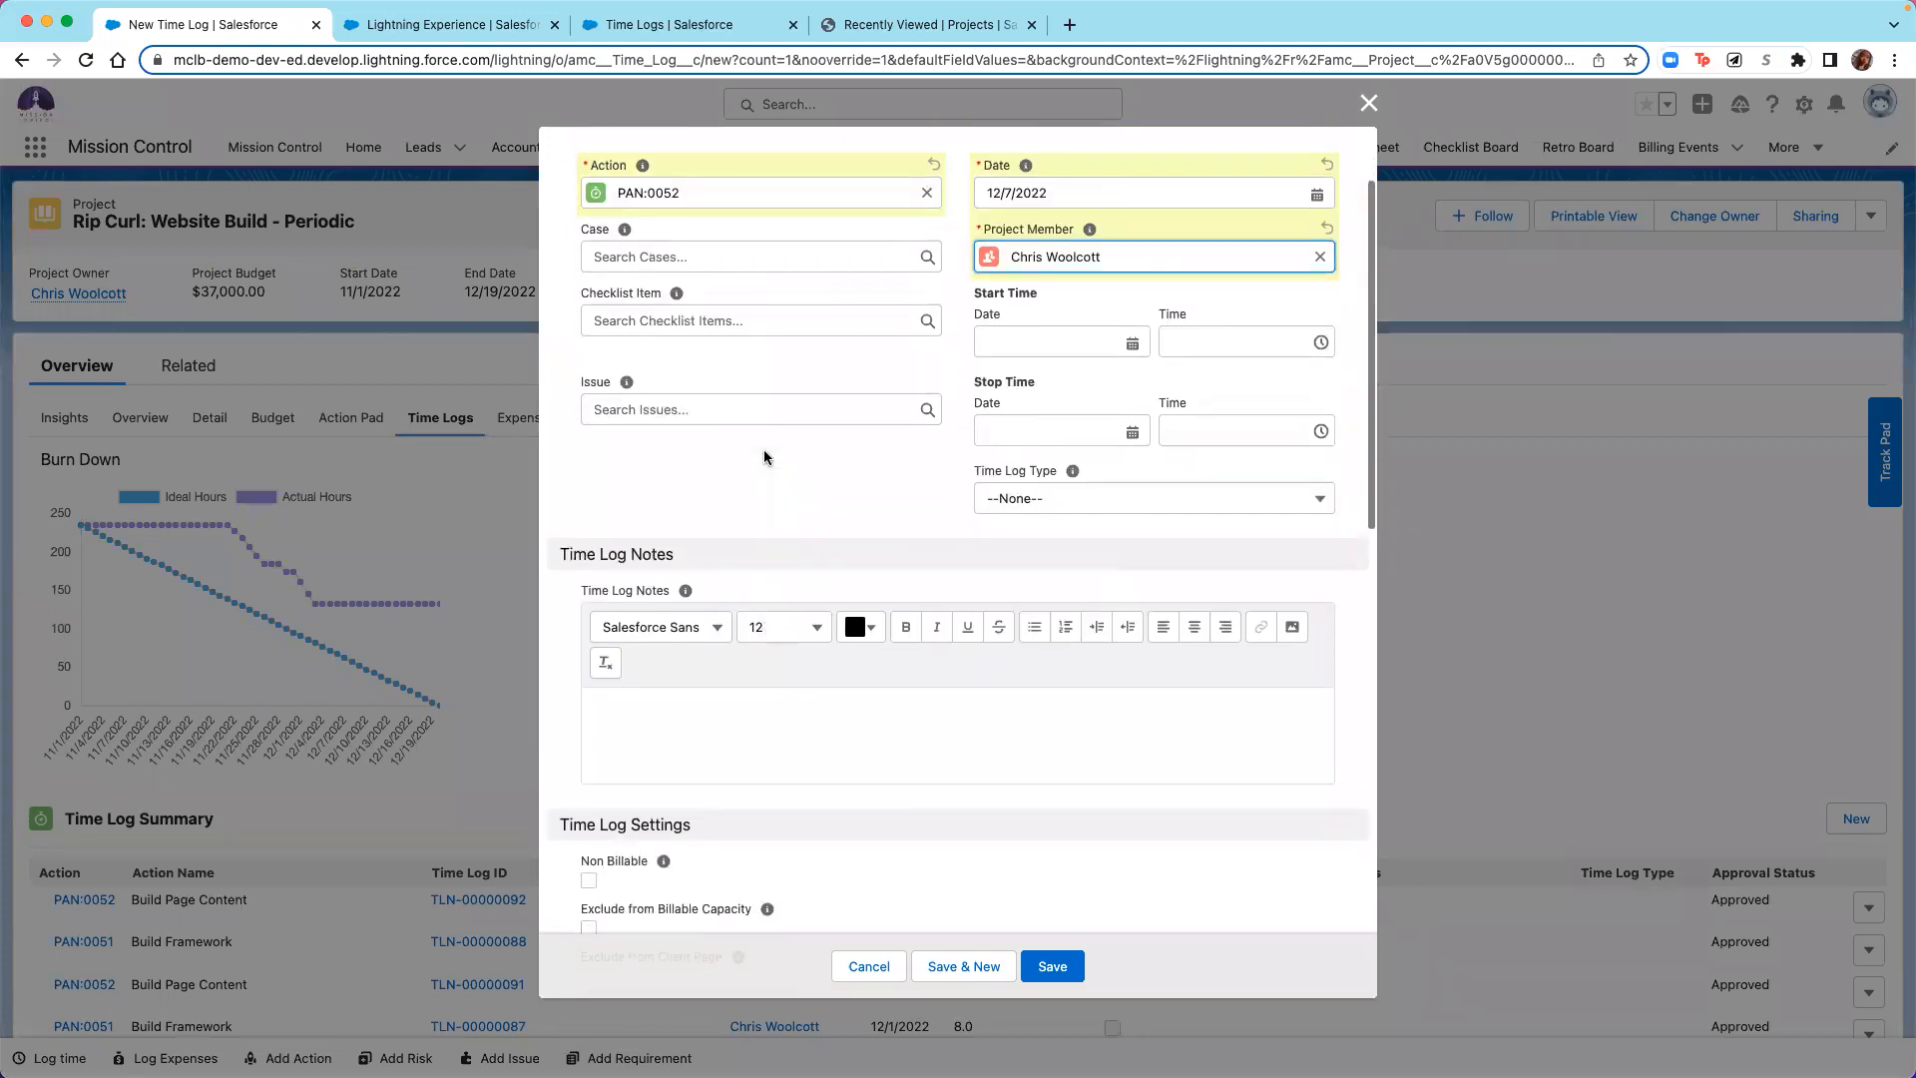
pyautogui.scroll(-1, 816, 644)
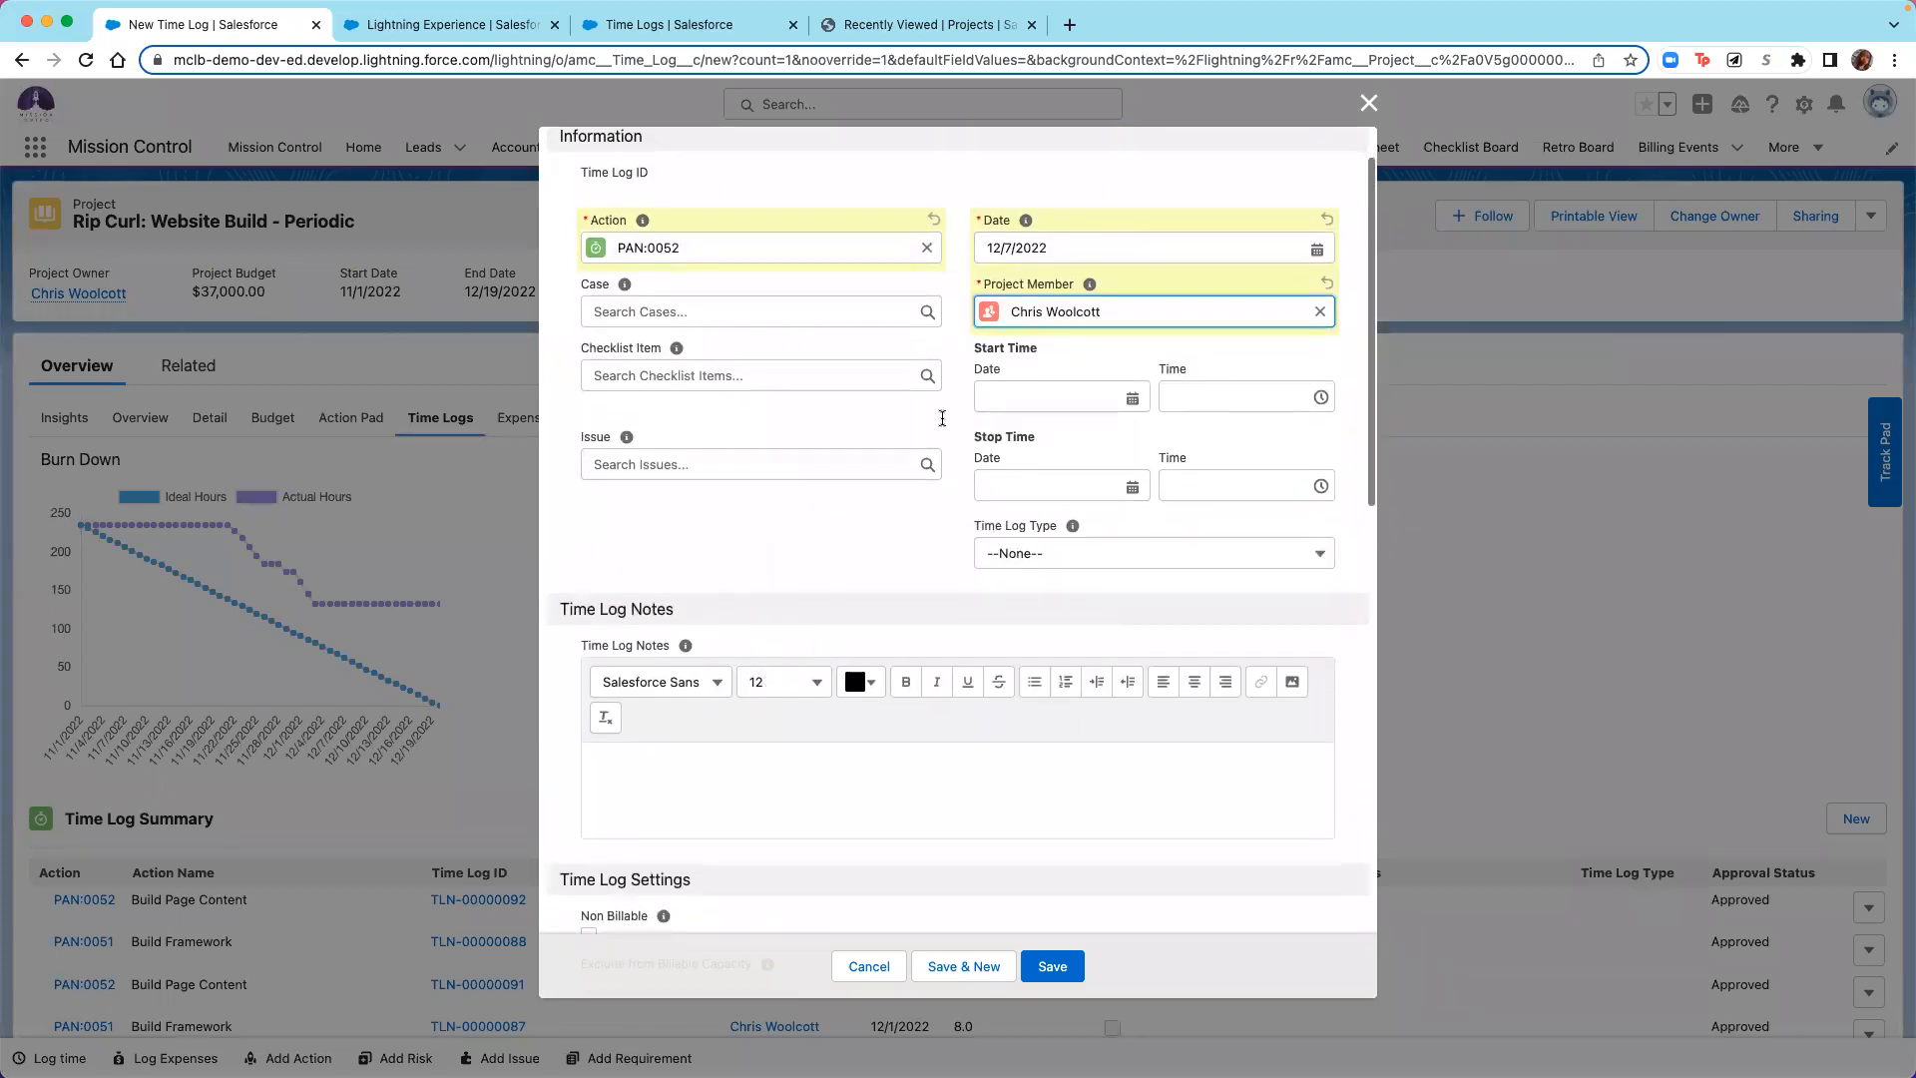
pyautogui.scroll(-8, 727, 687)
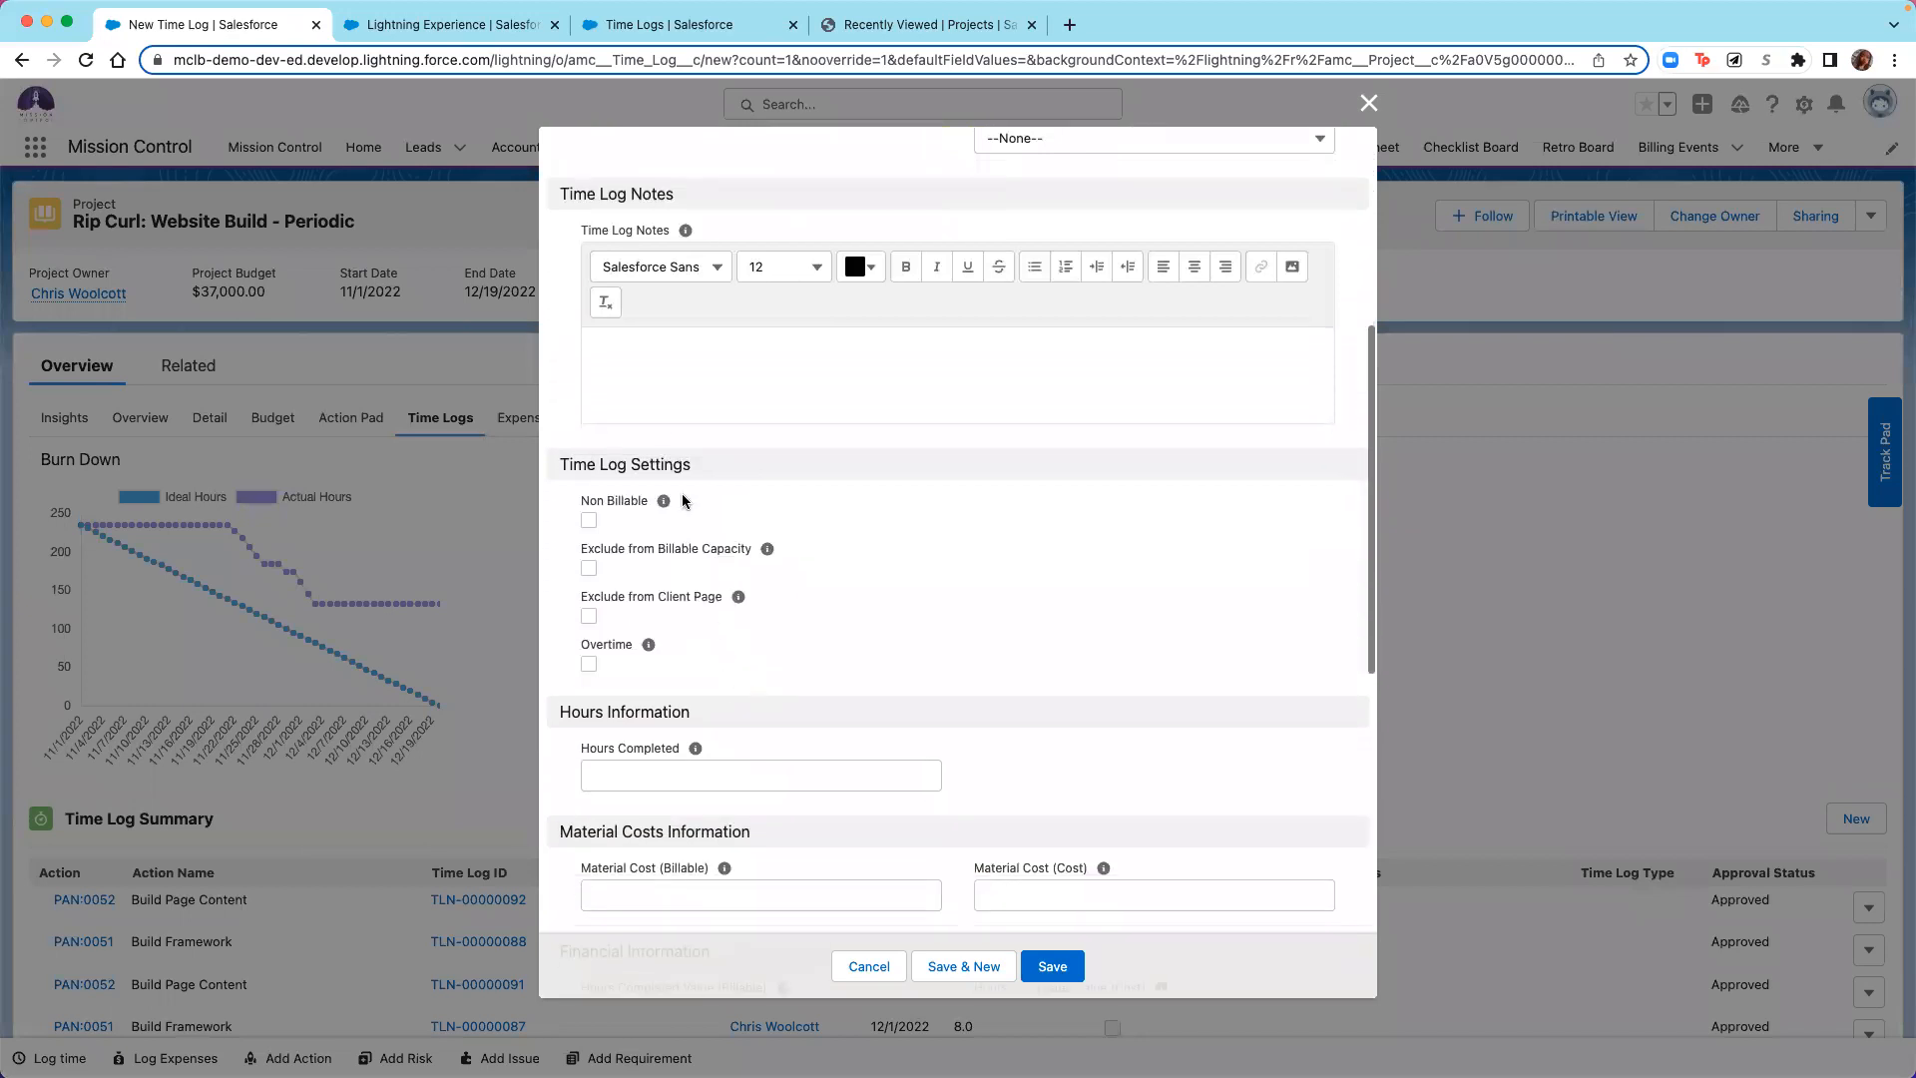
pyautogui.scroll(-2, 810, 441)
pyautogui.click(790, 653)
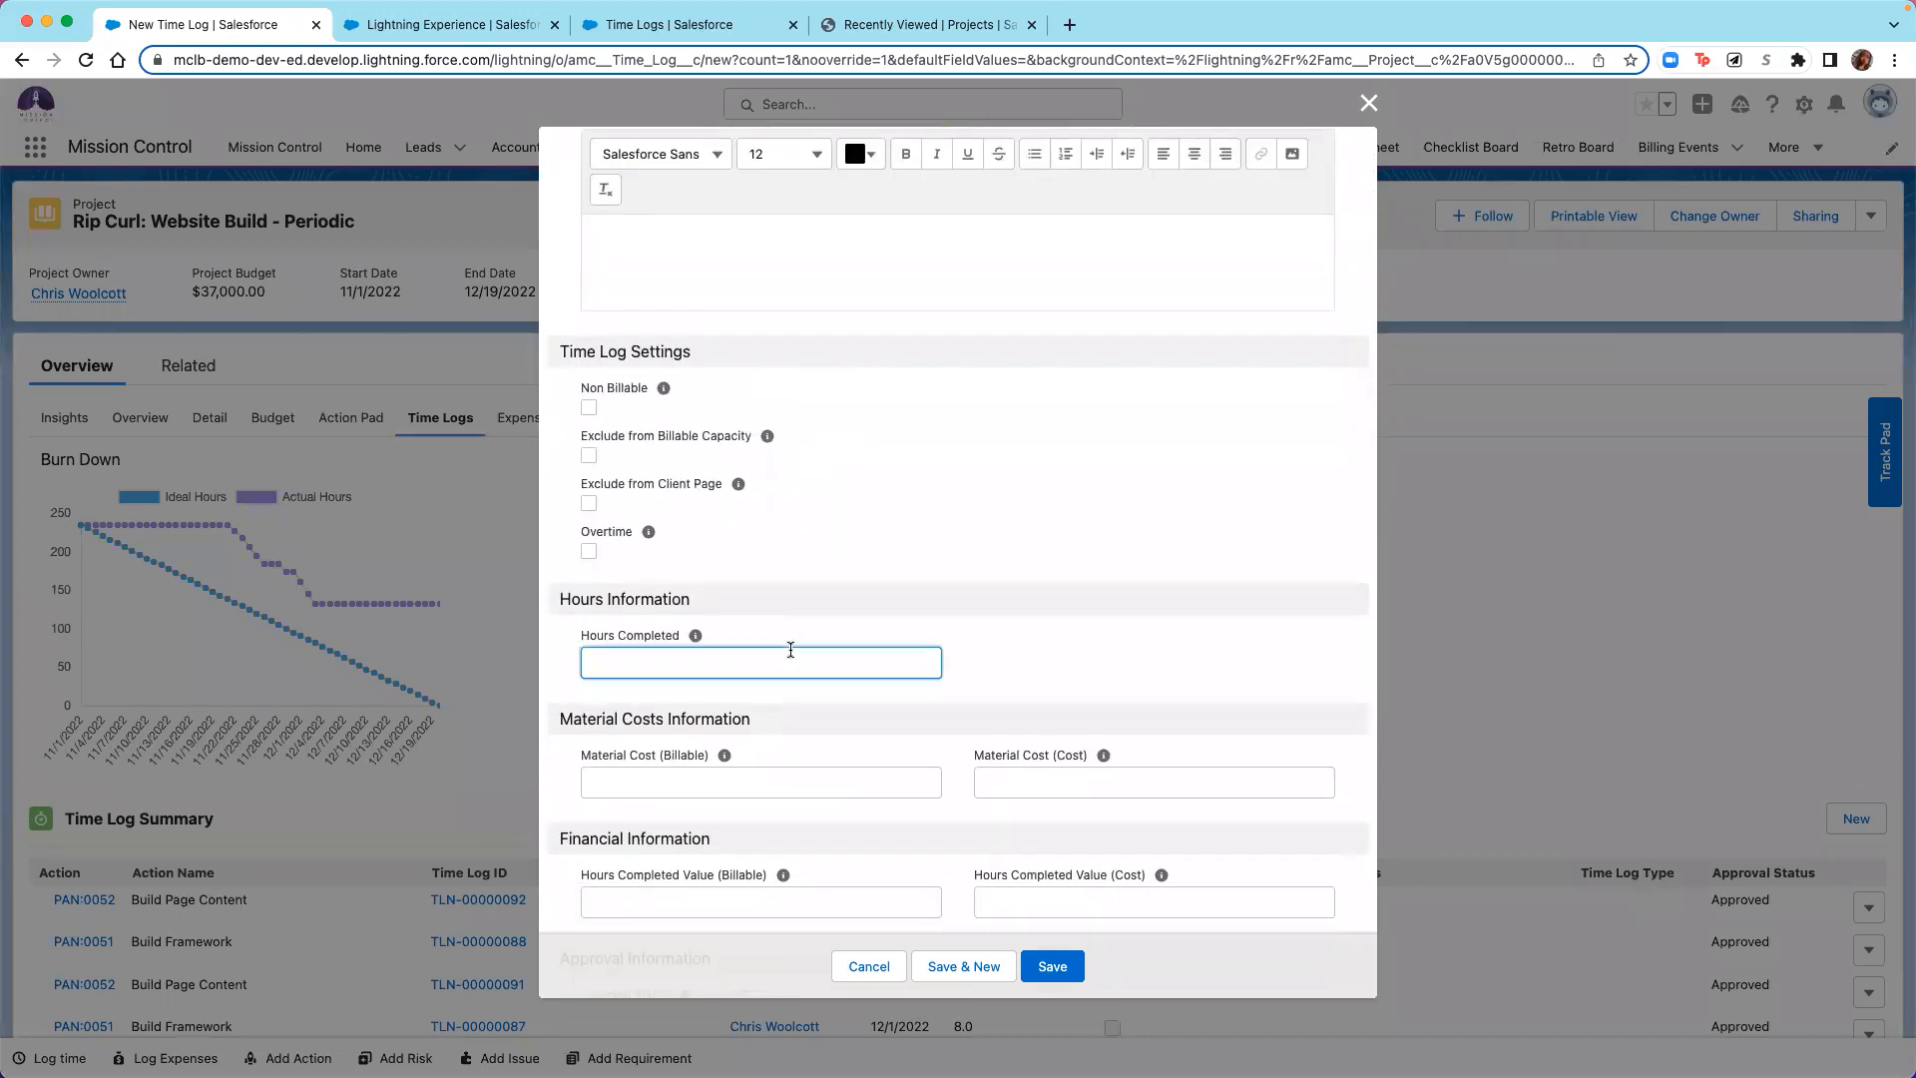
pyautogui.write('3')
pyautogui.click(1016, 474)
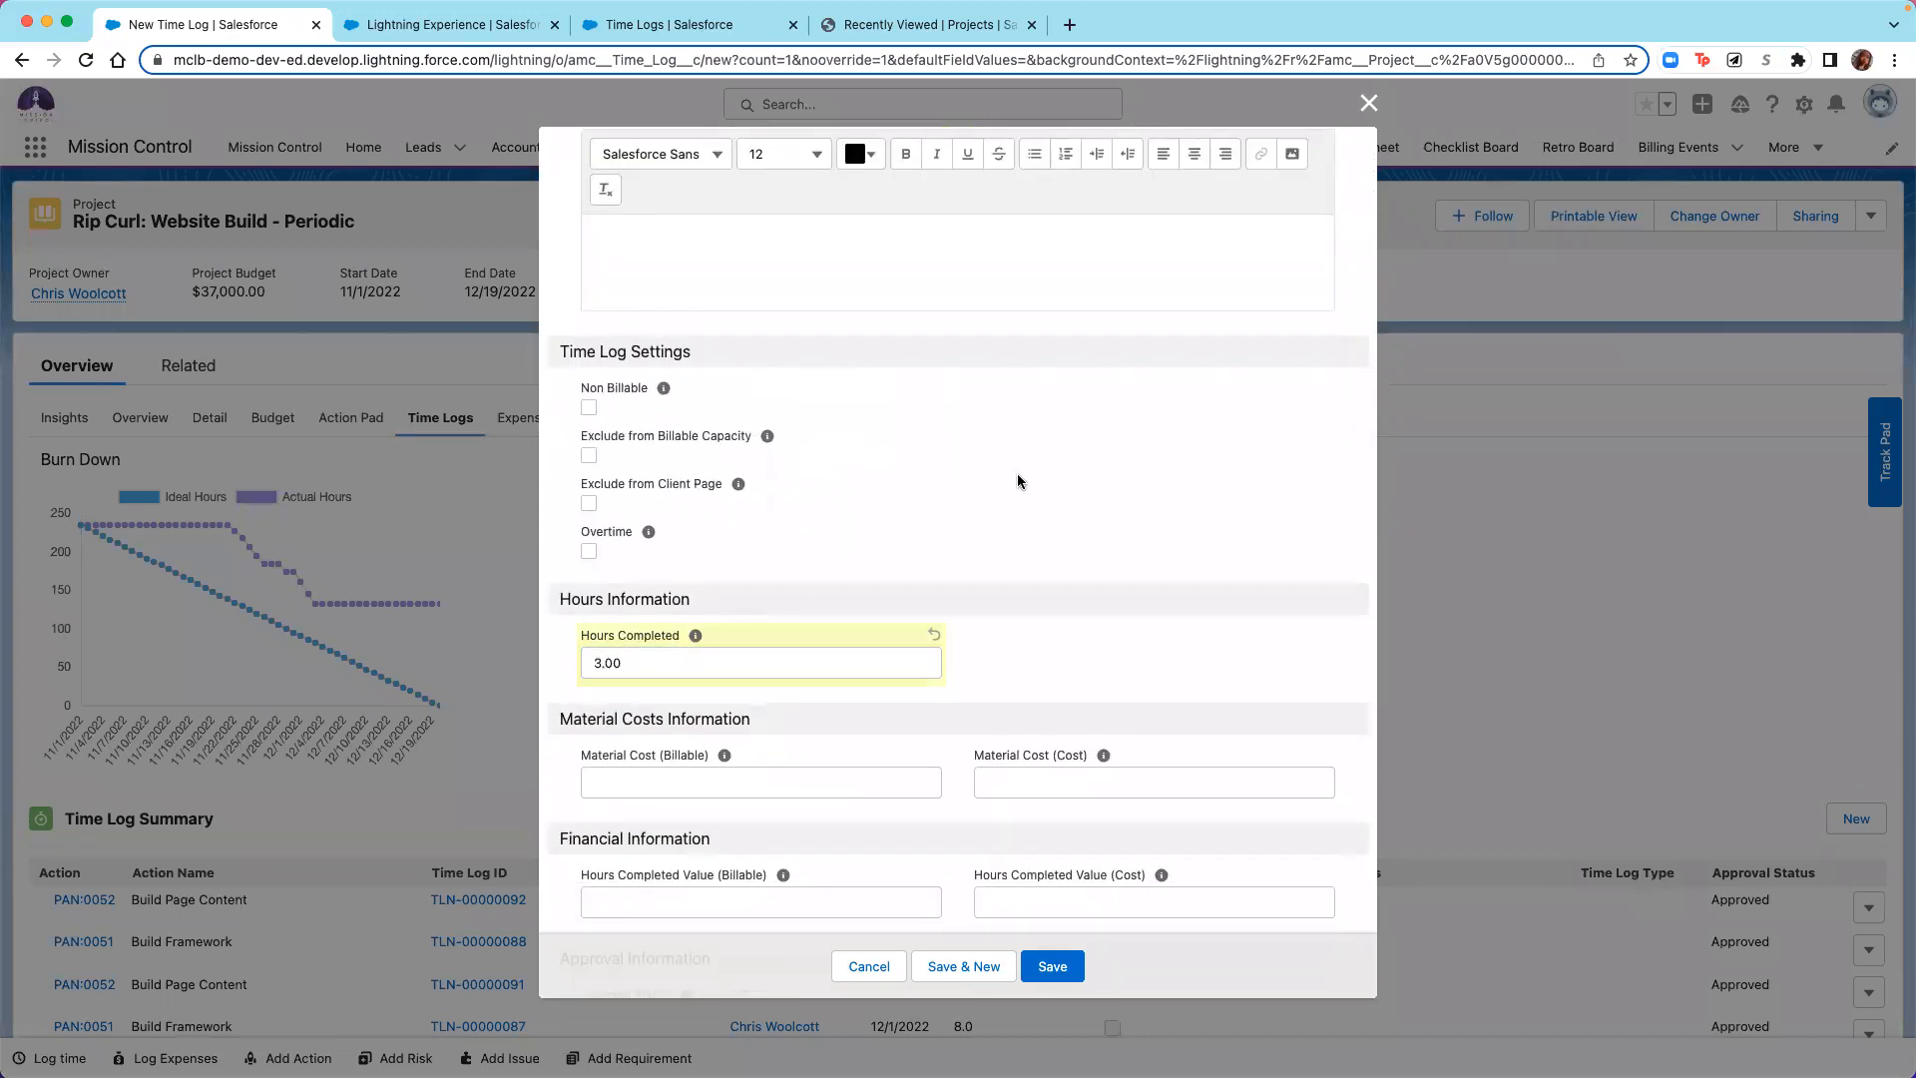
# Check the new time log's approval and billing event settings, keep its approval status as Approved, and save it.
pyautogui.scroll(-1, 1087, 583)
pyautogui.scroll(-7, 1089, 590)
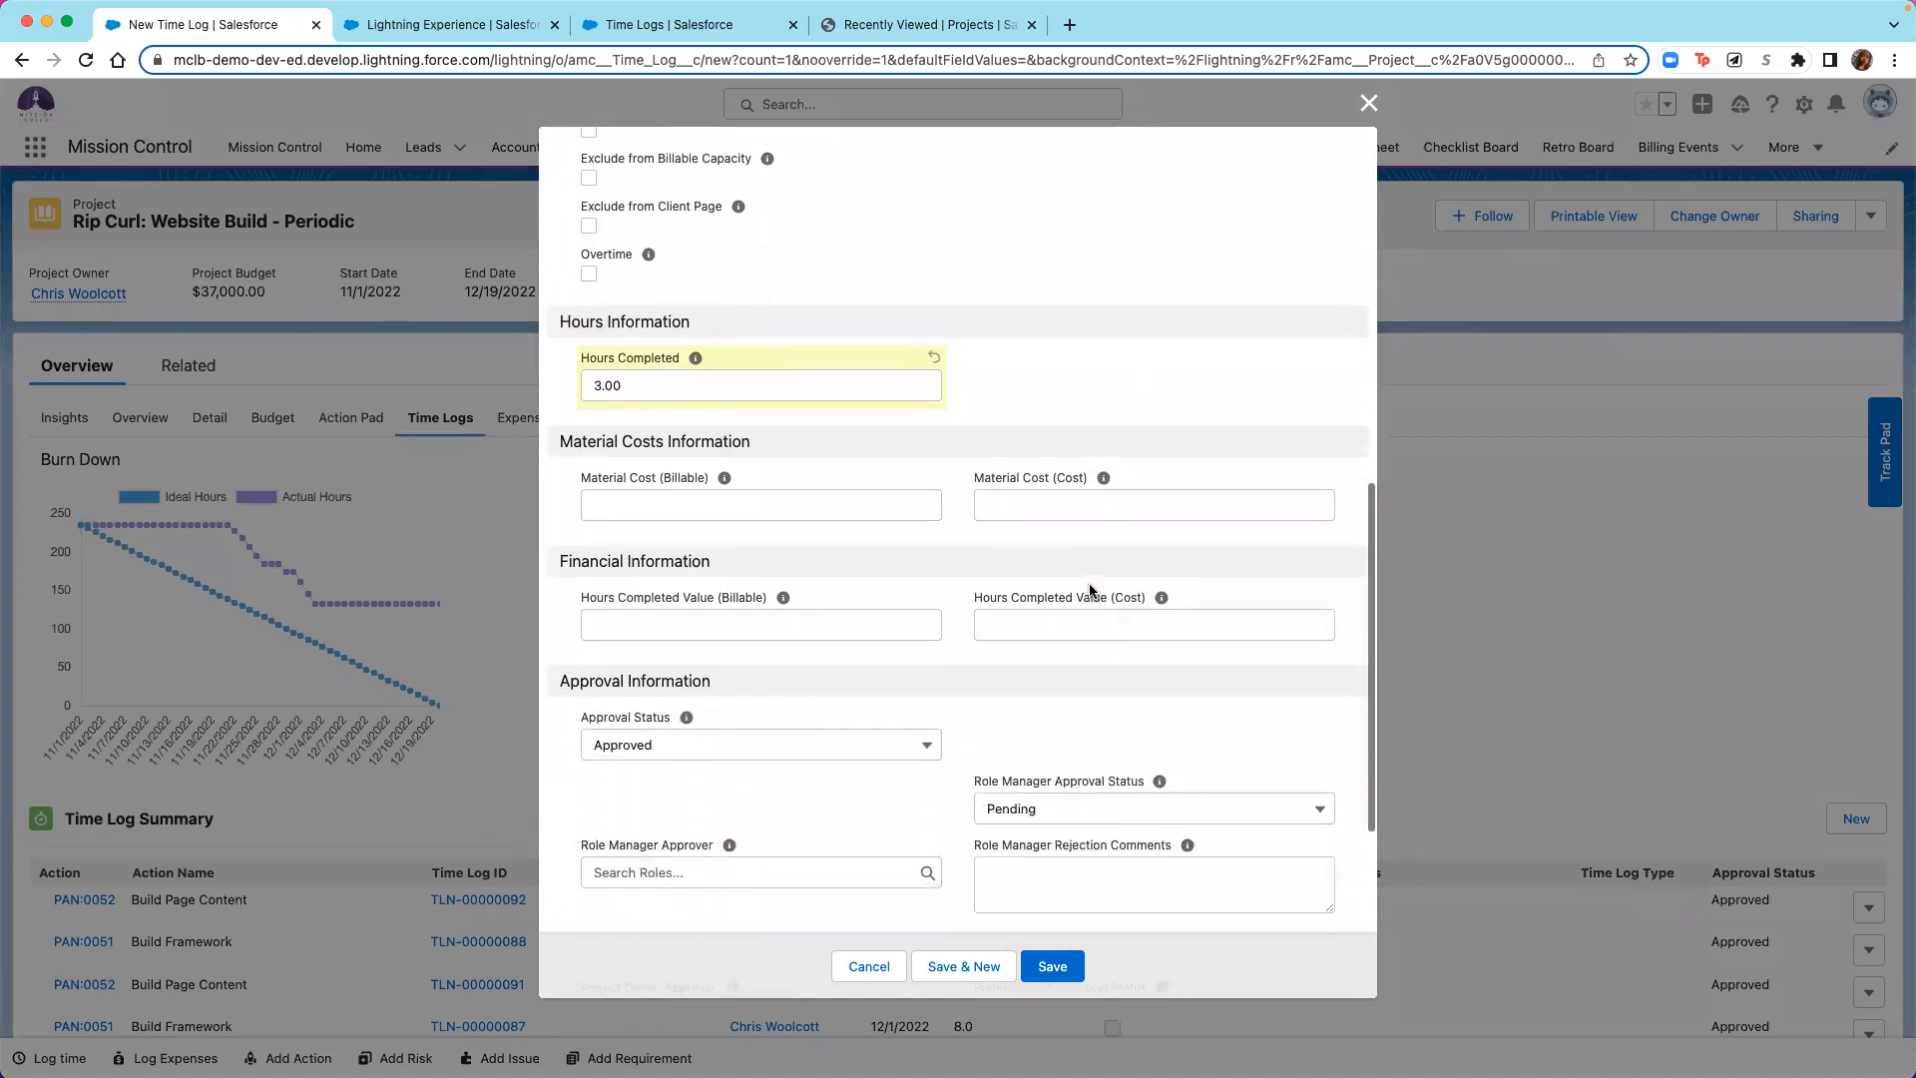
pyautogui.scroll(-3, 1089, 590)
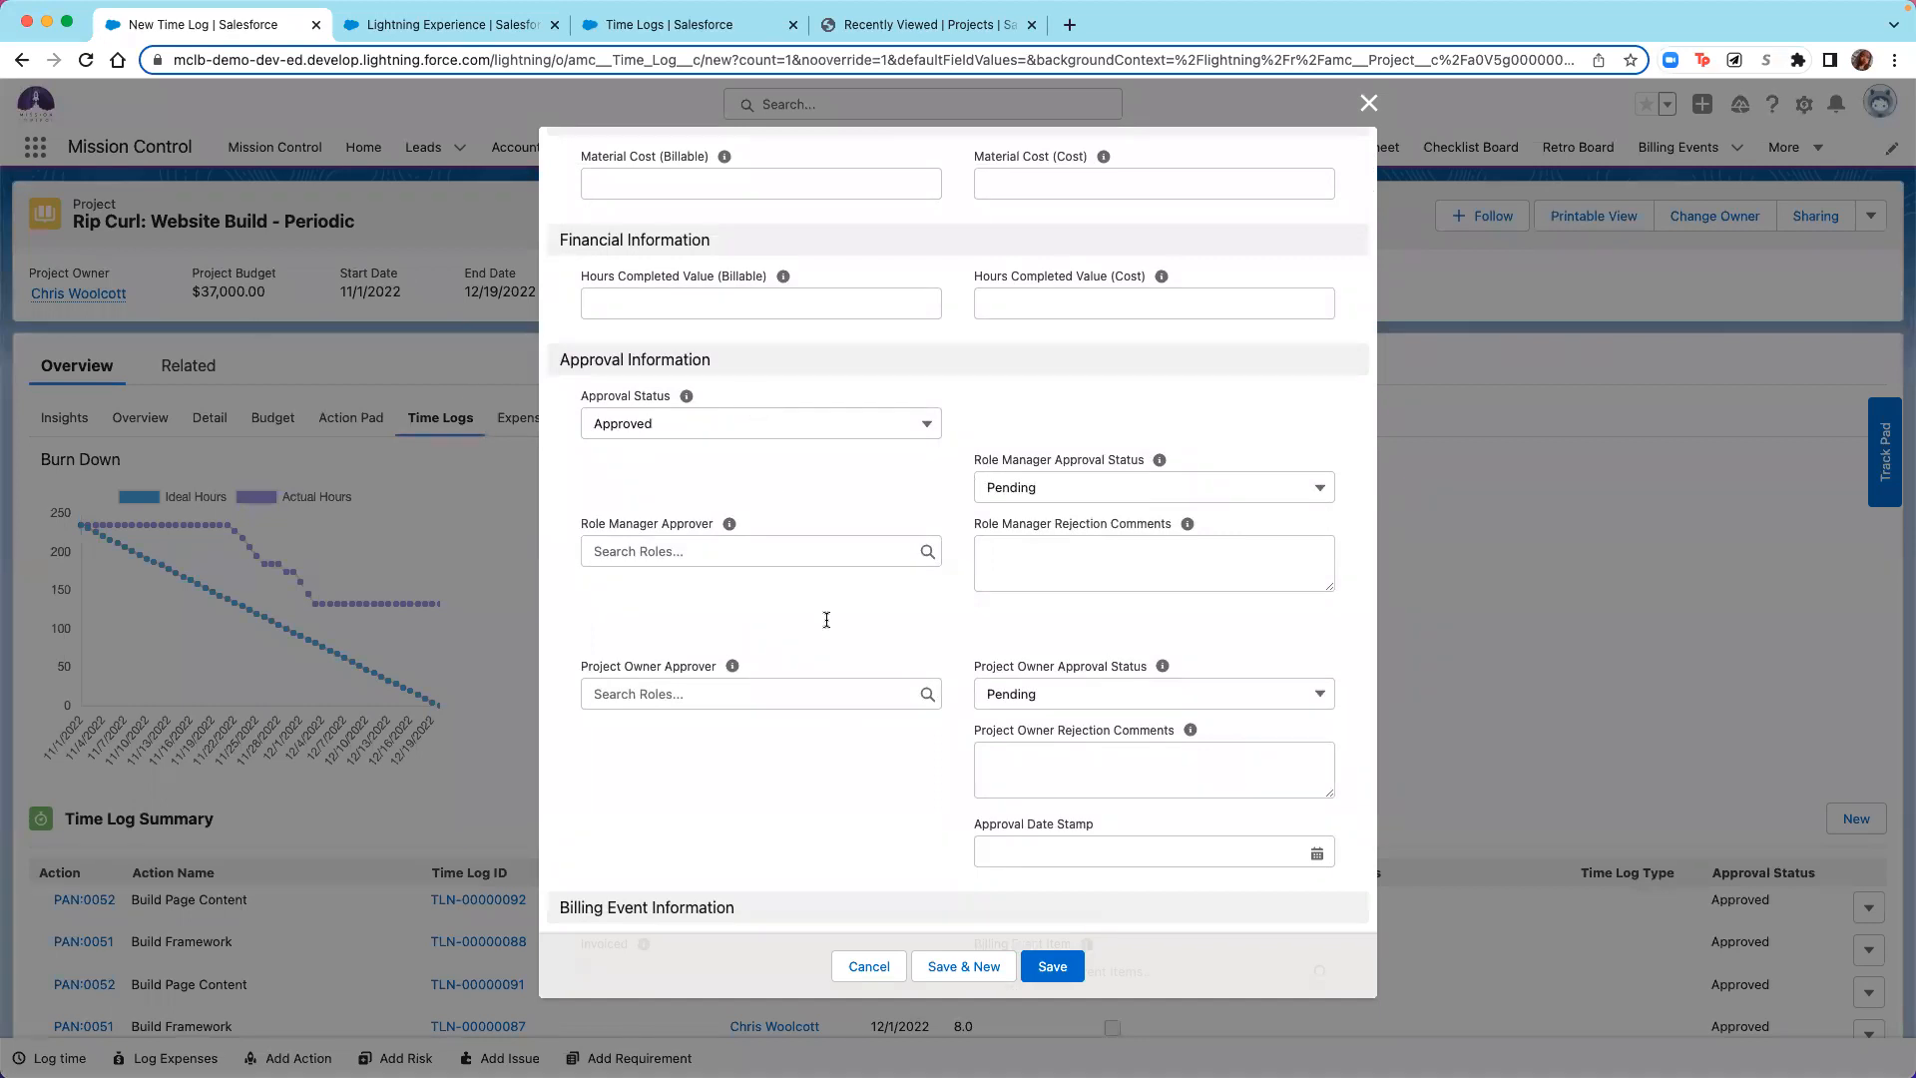
pyautogui.scroll(-2, 858, 678)
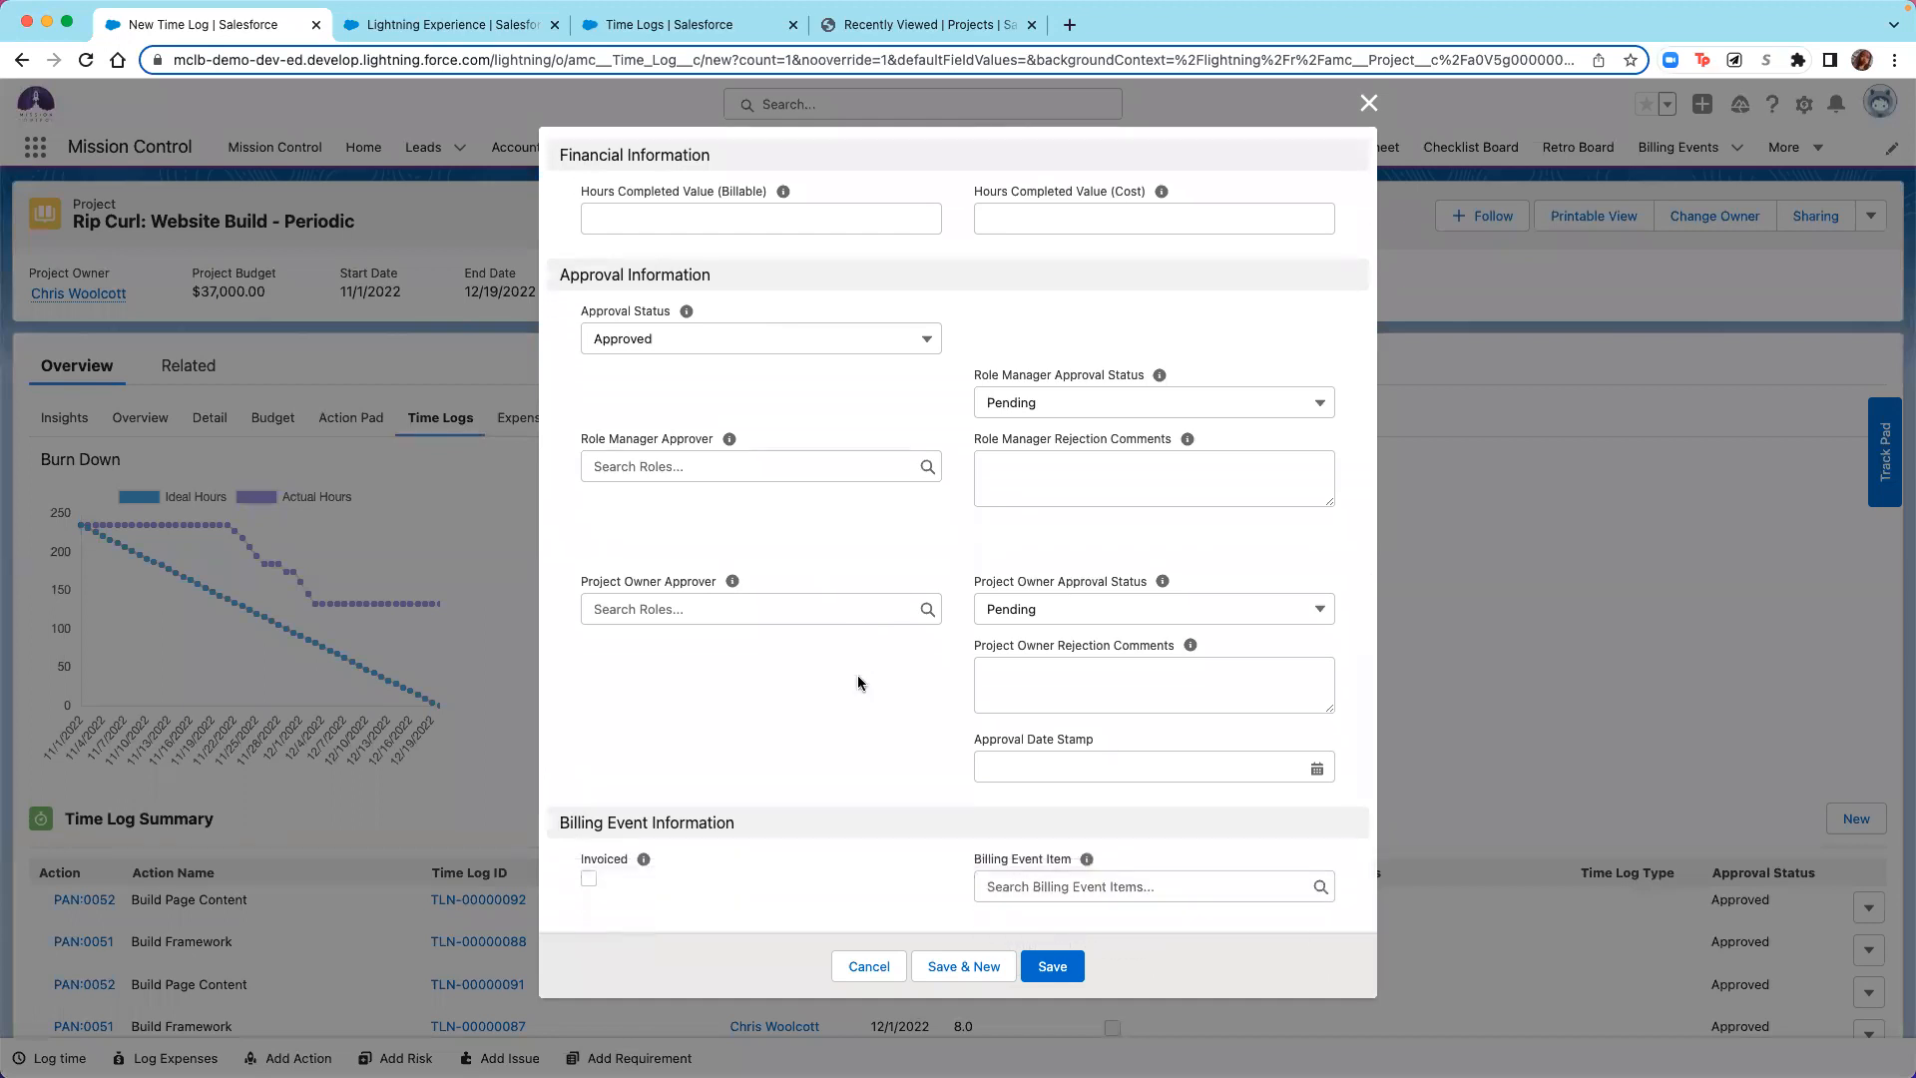
pyautogui.click(1075, 955)
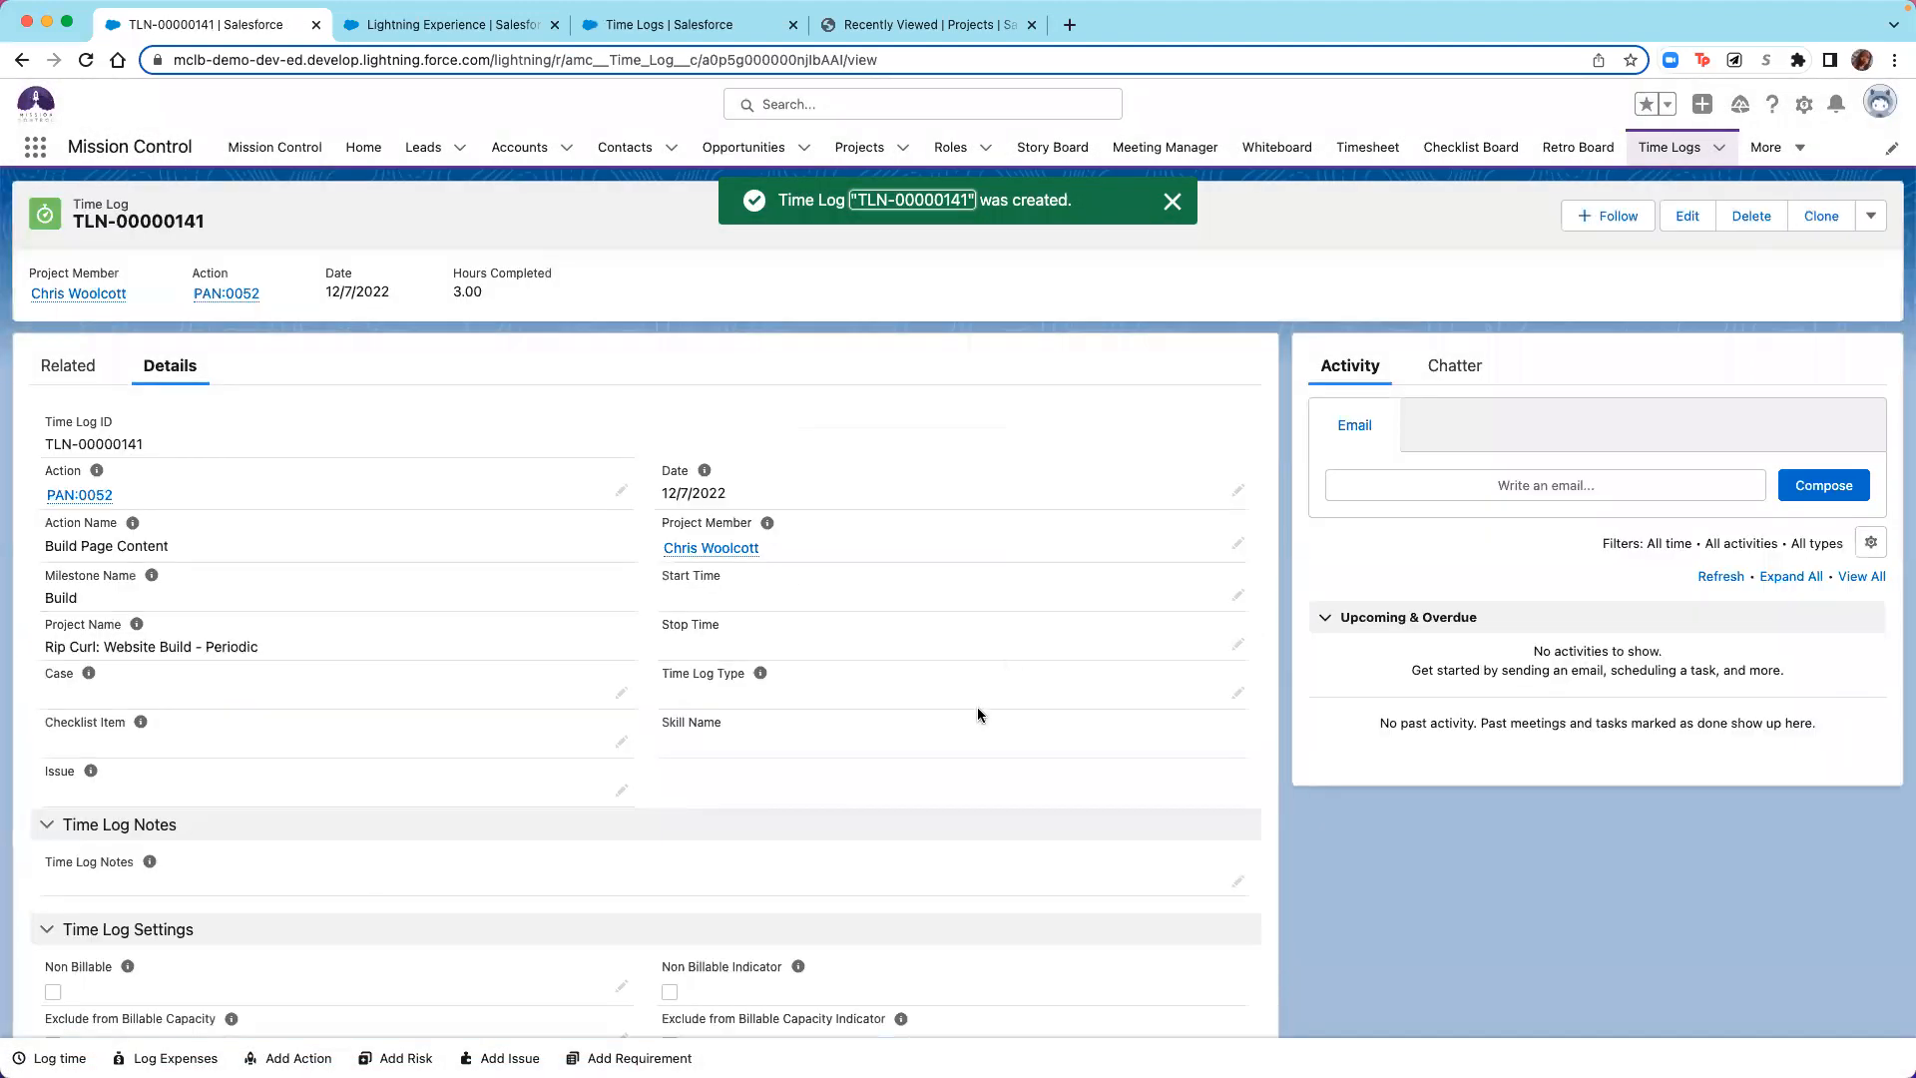
# Mark the saved time log as invoiced in its billing event information and open the billing event item lookup.
pyautogui.scroll(-10, 978, 709)
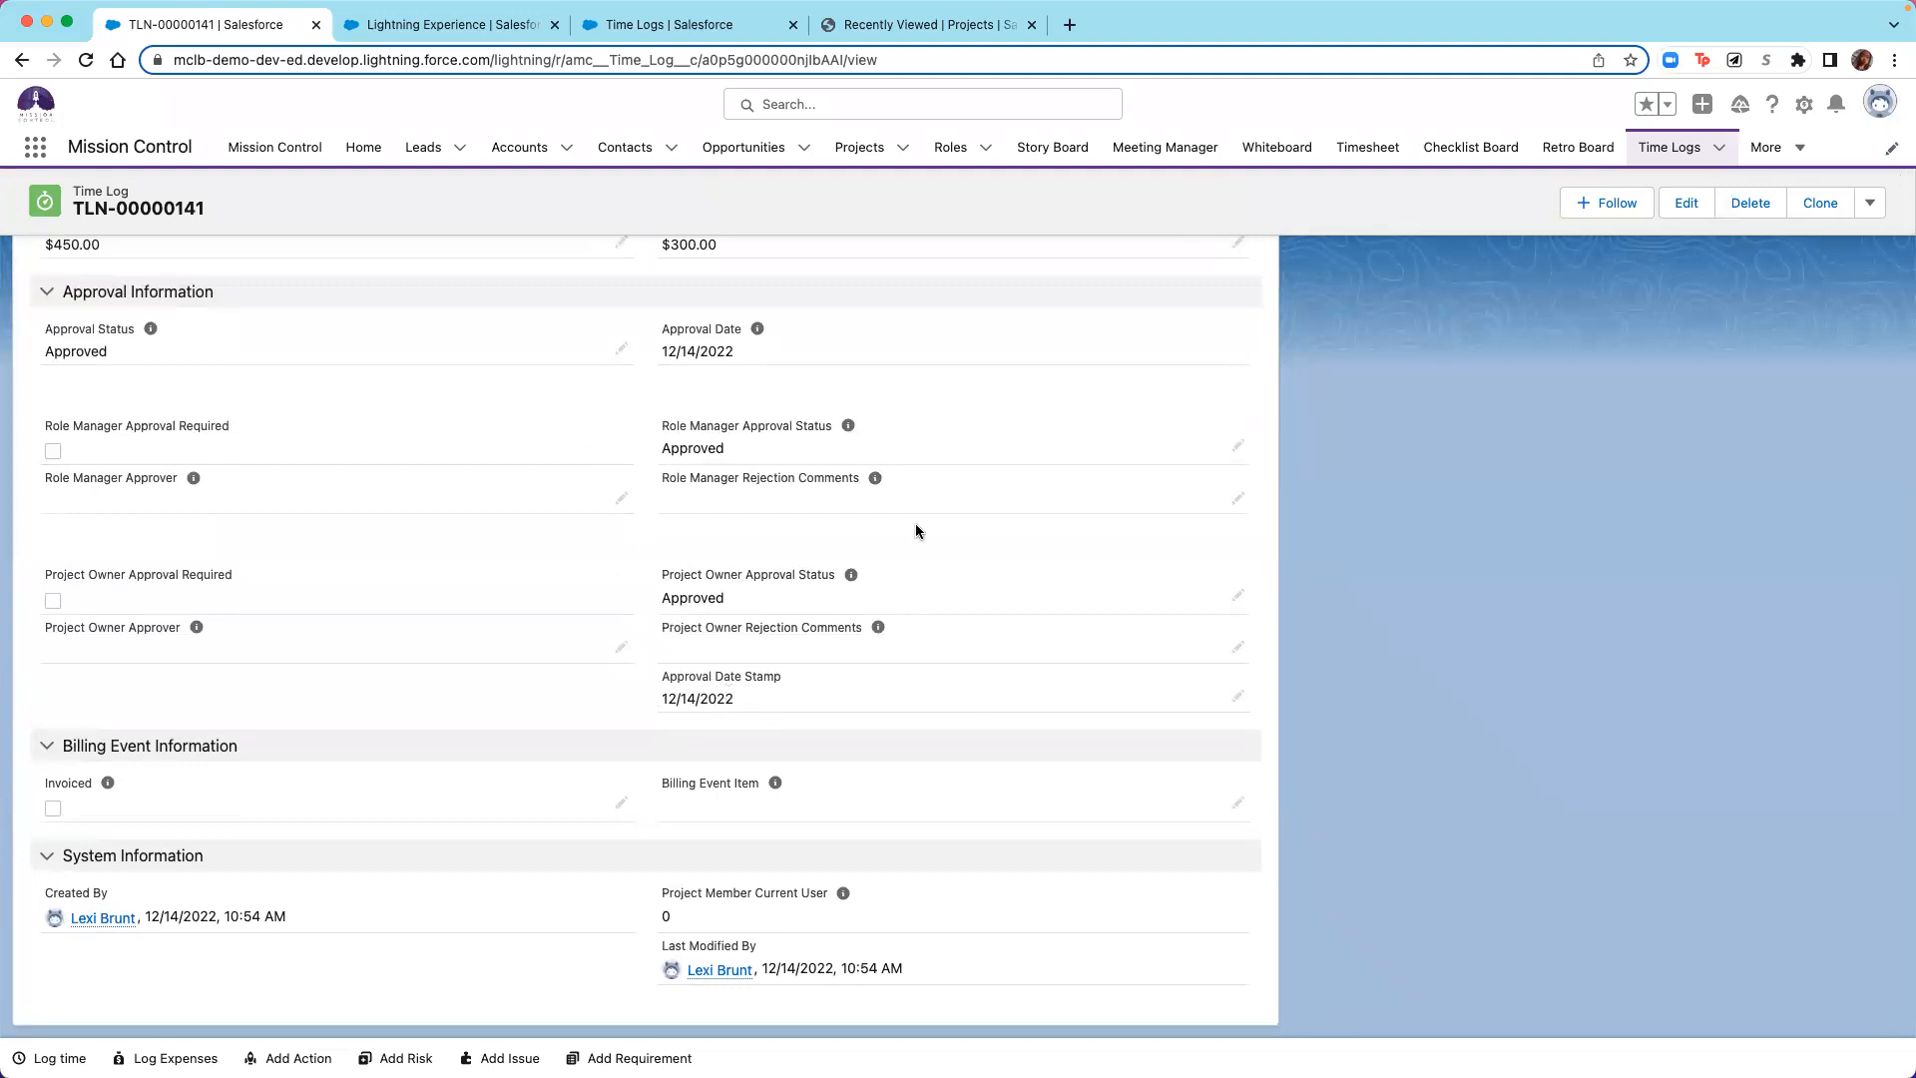
pyautogui.click(621, 804)
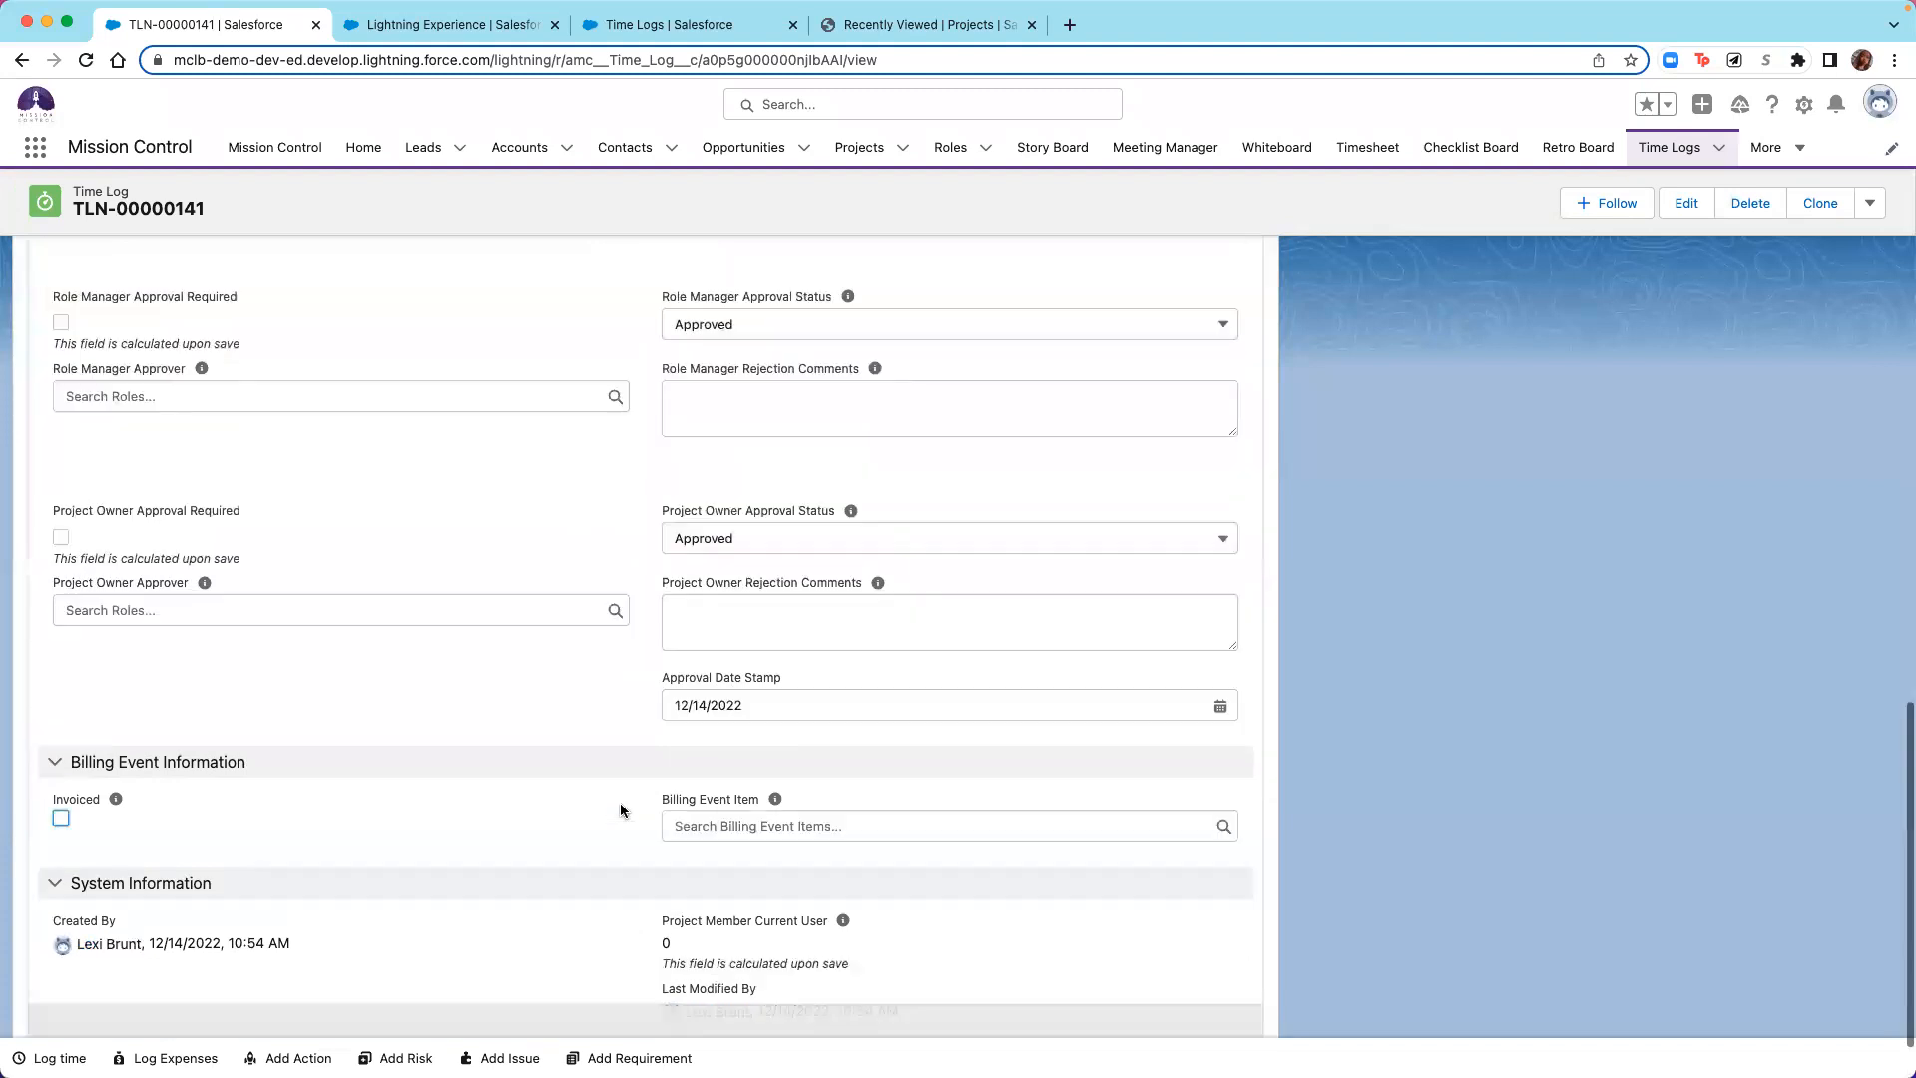
pyautogui.click(61, 819)
pyautogui.click(825, 827)
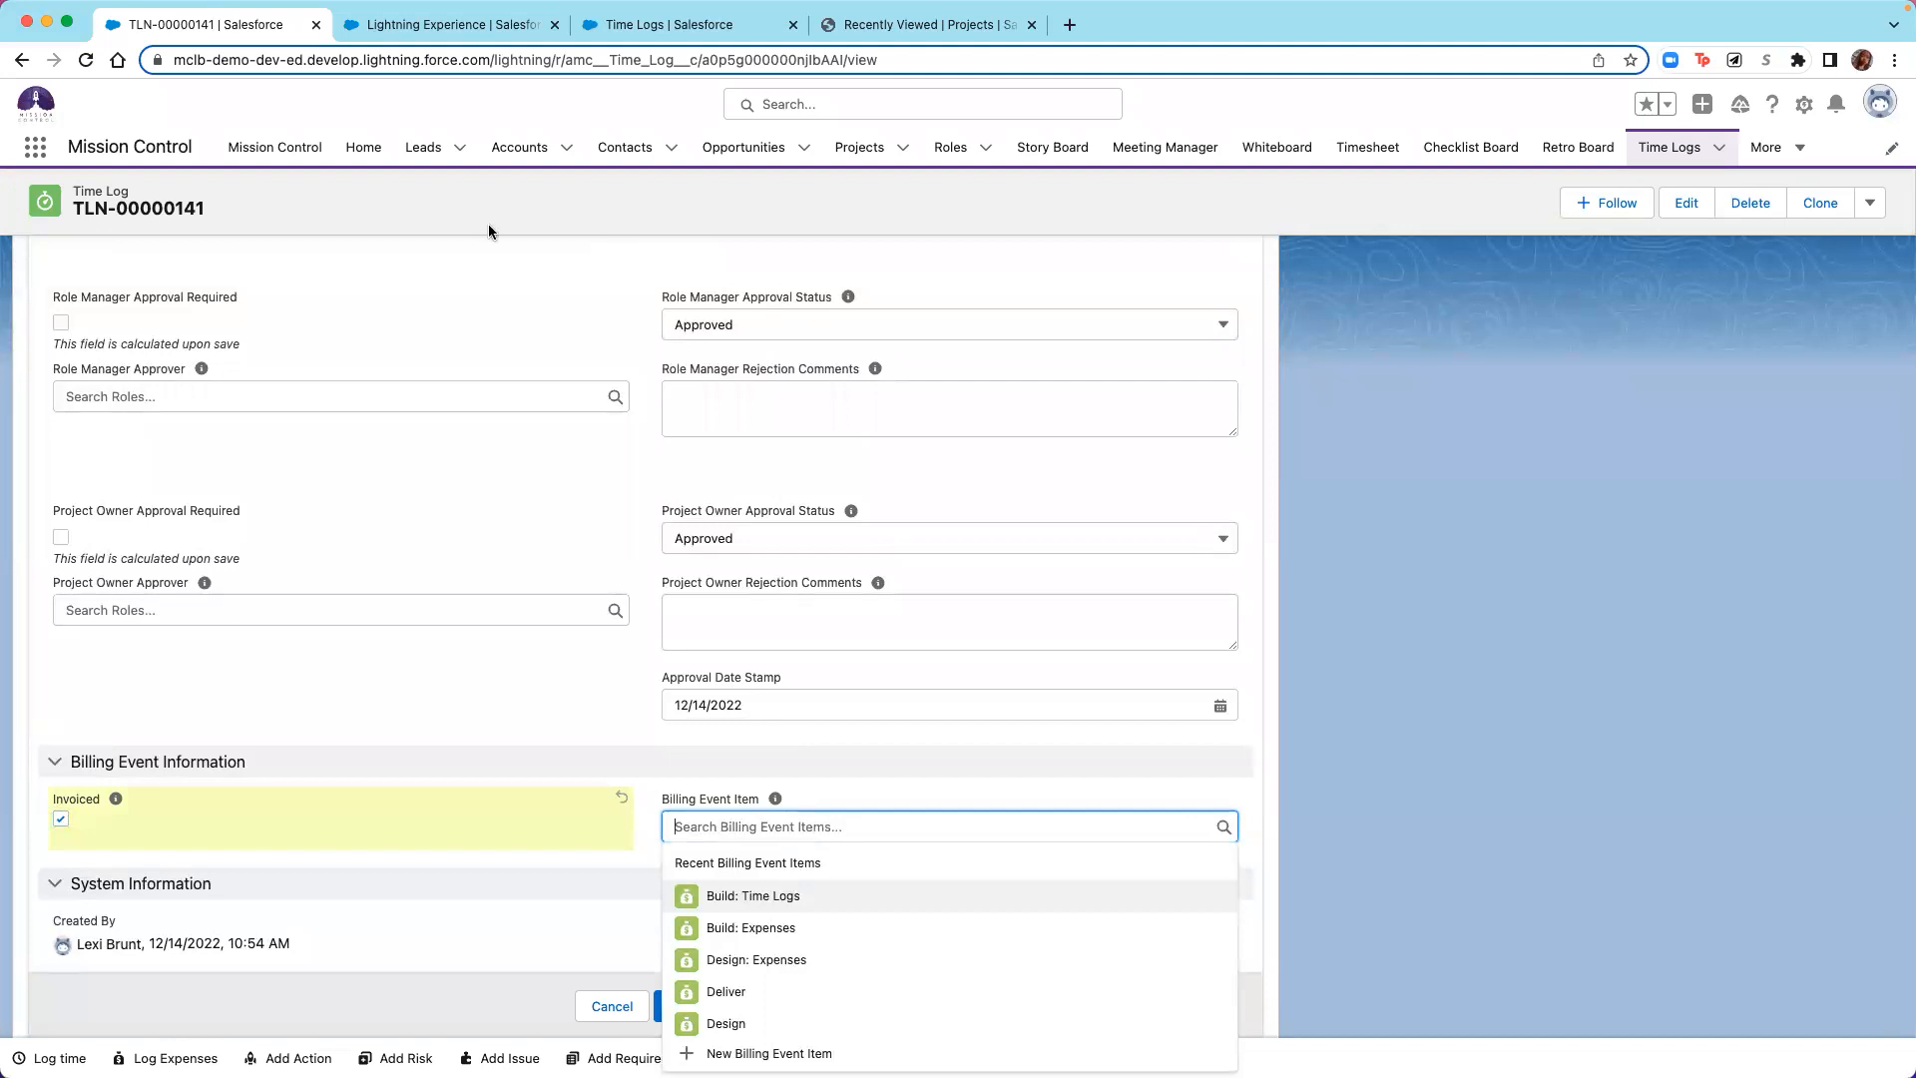
# In the second browser tab, open the Rip Curl: Website Build - Periodic project's billing and expand its 09/12/2022 billing event to view the items.
pyautogui.click(383, 17)
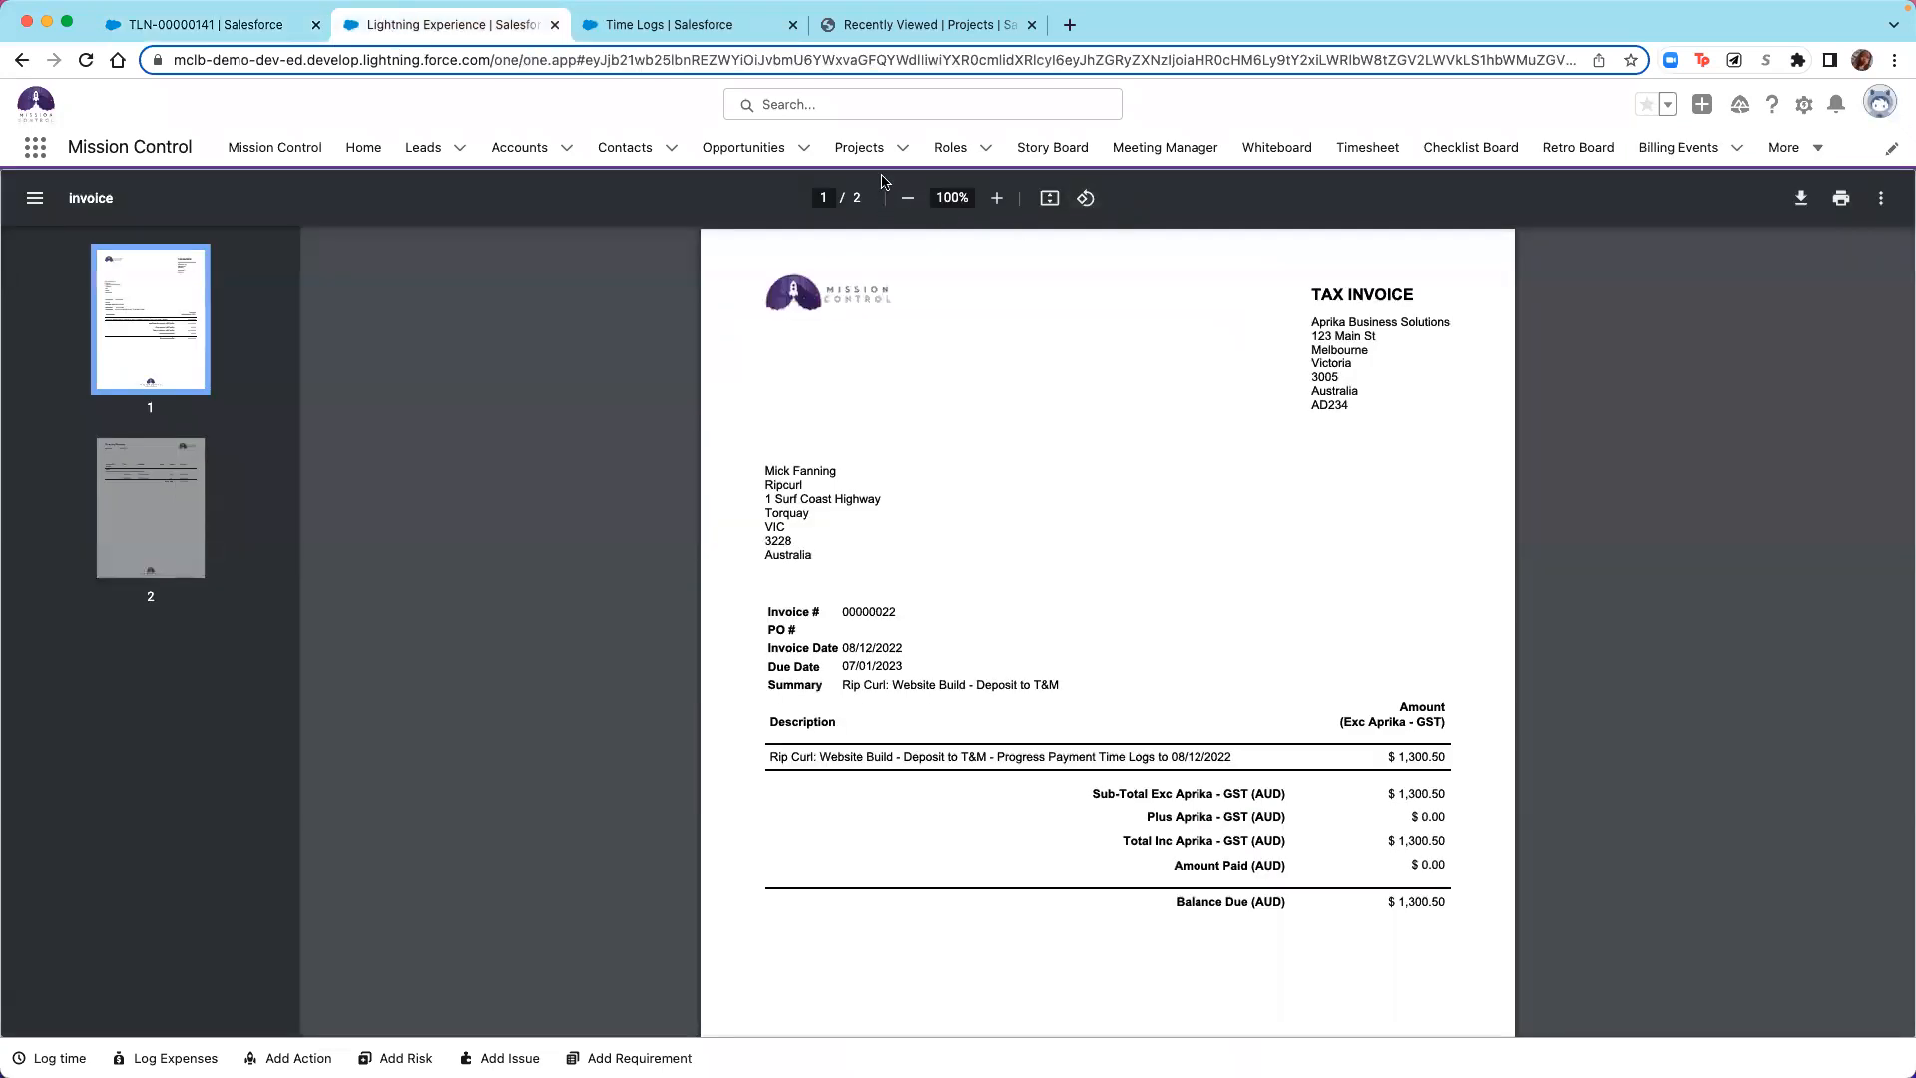
pyautogui.click(860, 147)
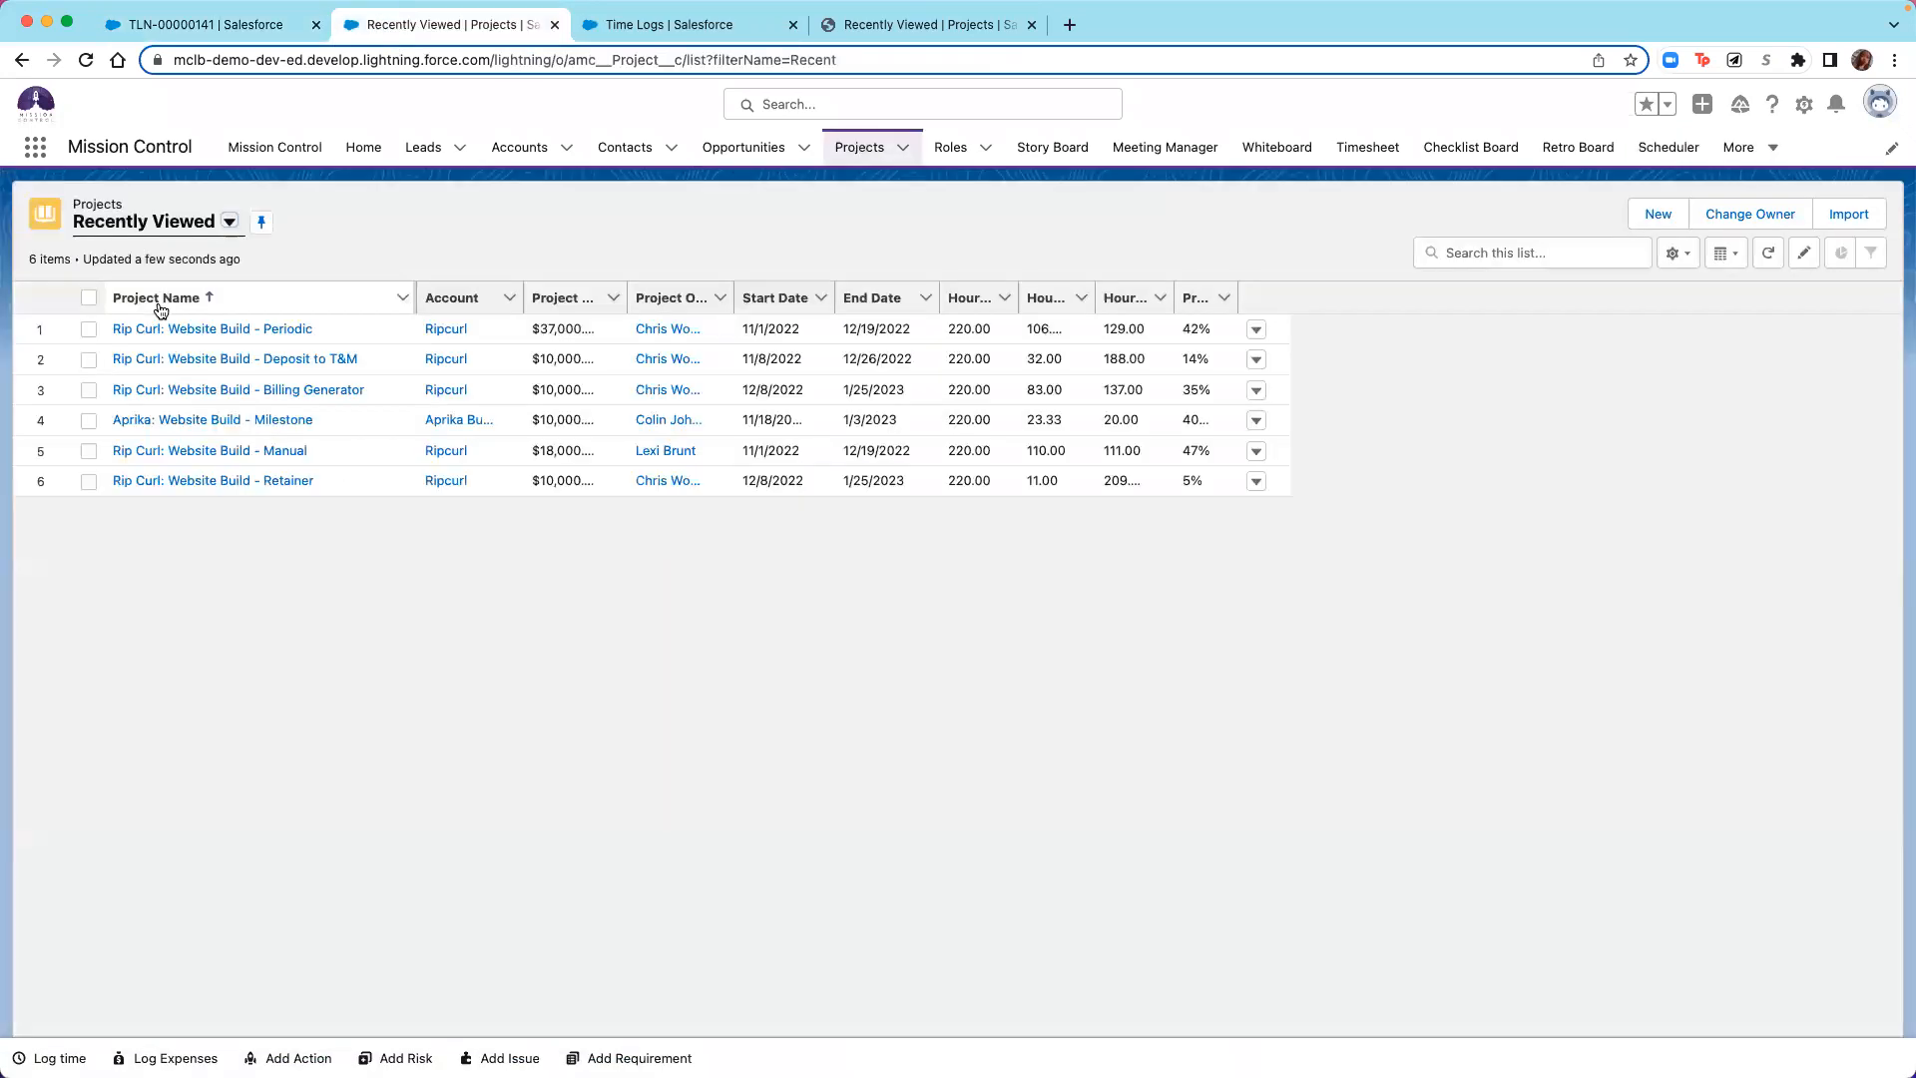
pyautogui.click(214, 330)
pyautogui.click(755, 419)
pyautogui.click(57, 923)
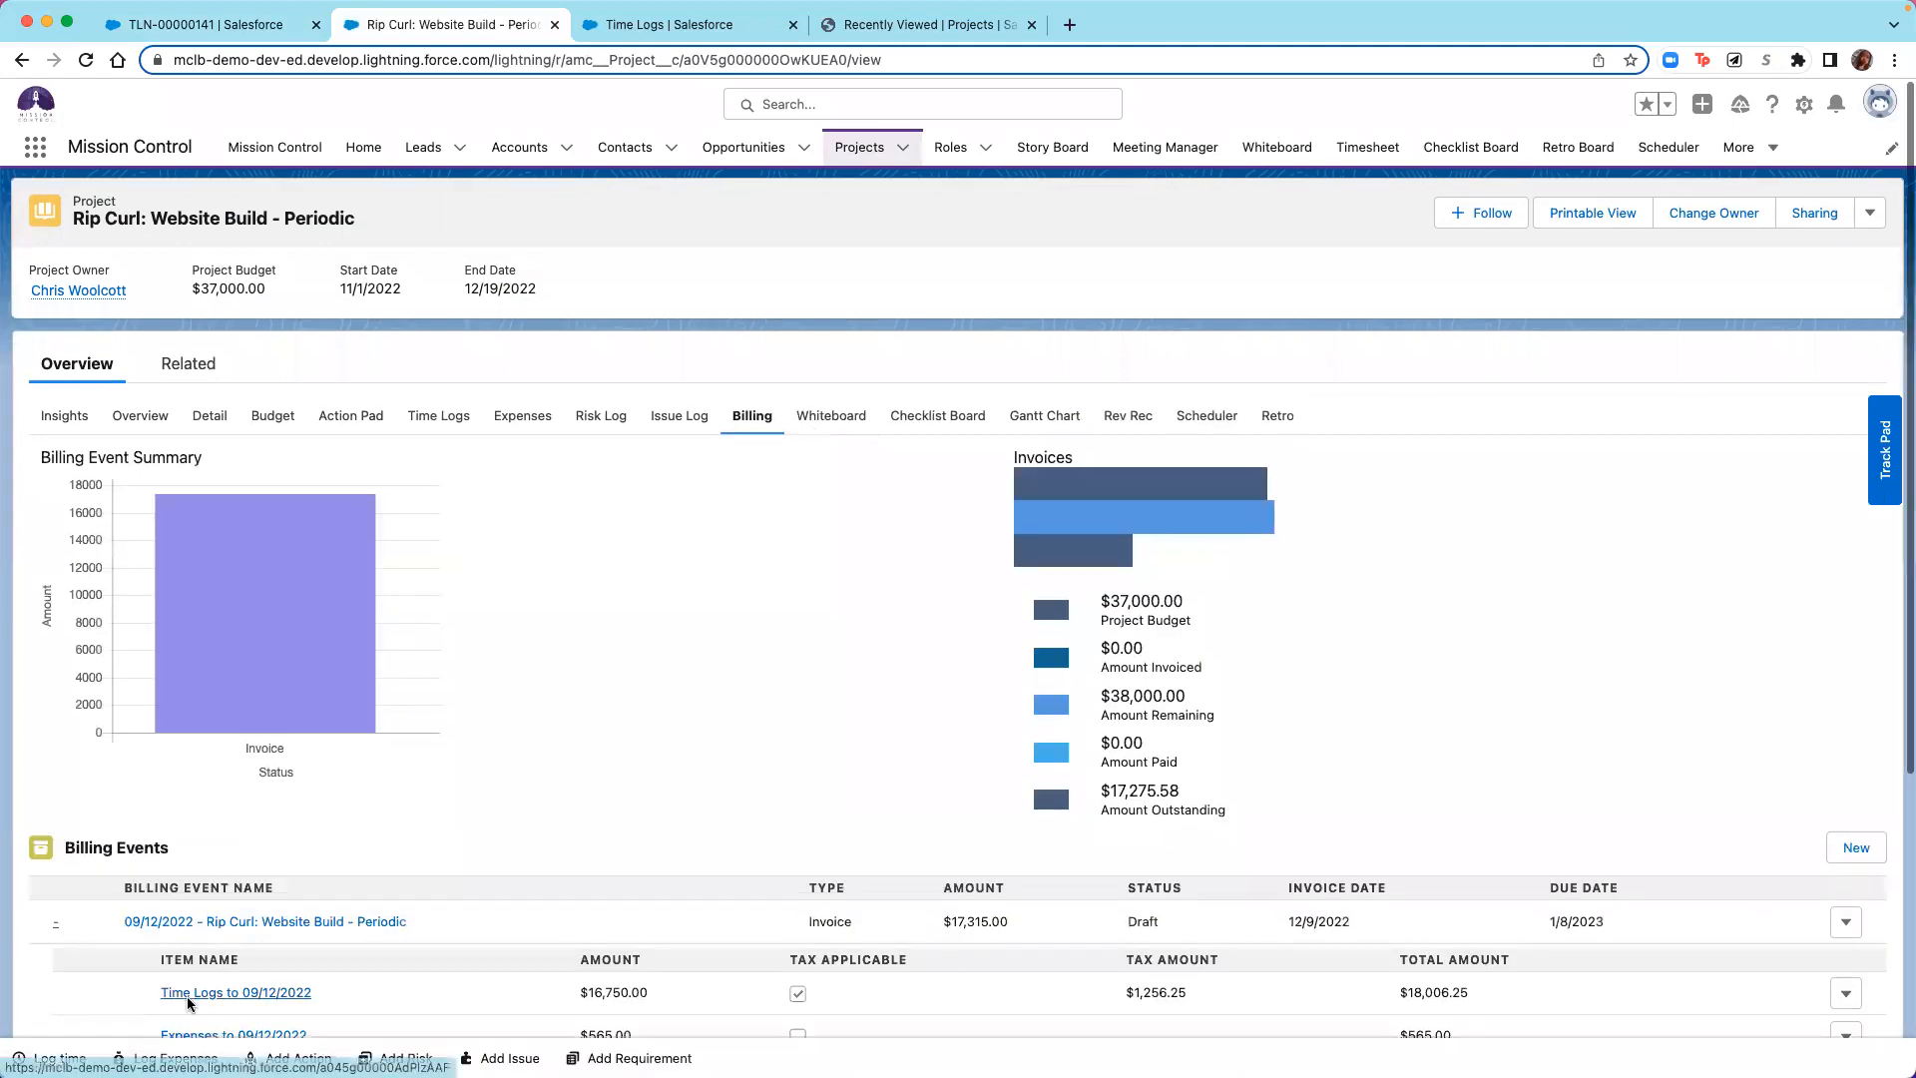
pyautogui.scroll(-2, 188, 996)
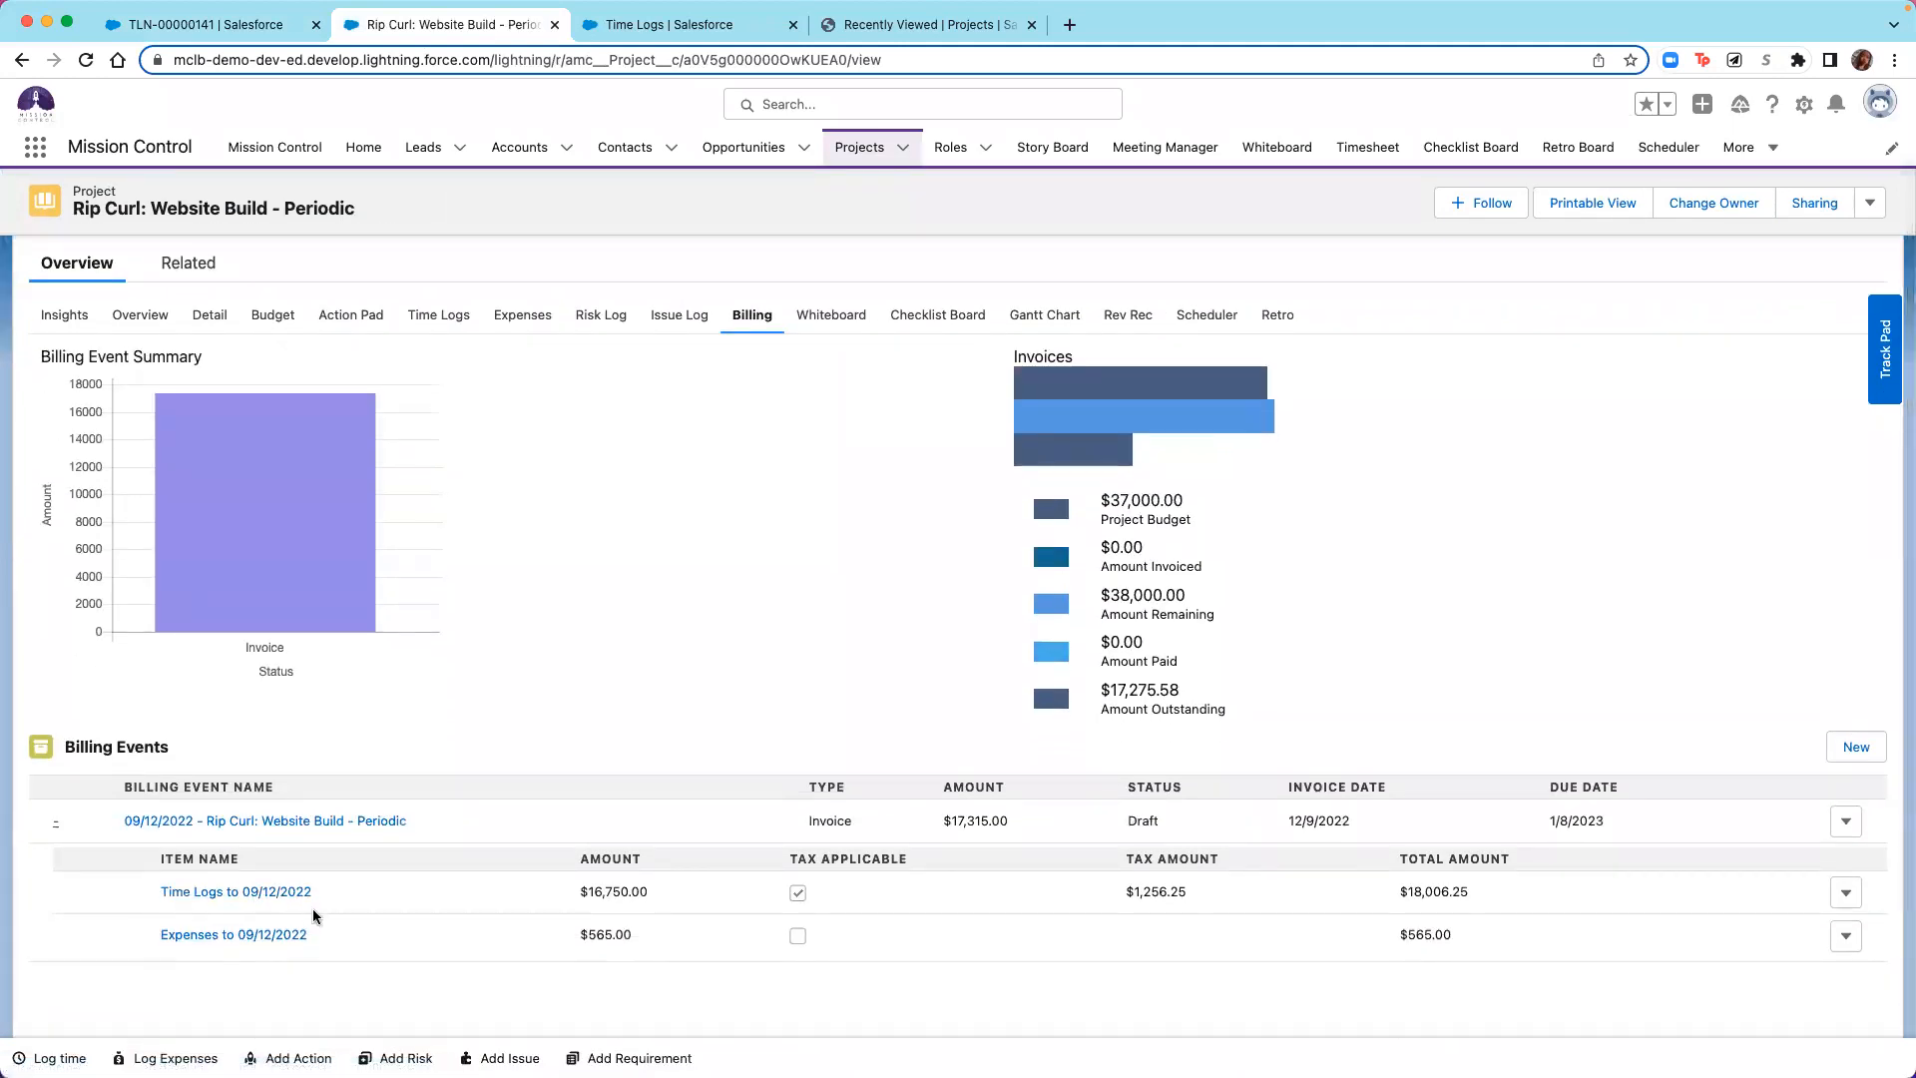
# Return to the time log in the first browser tab, link it to billing event item Time Logs to 09/12/2022, and save the changes.
pyautogui.click(221, 24)
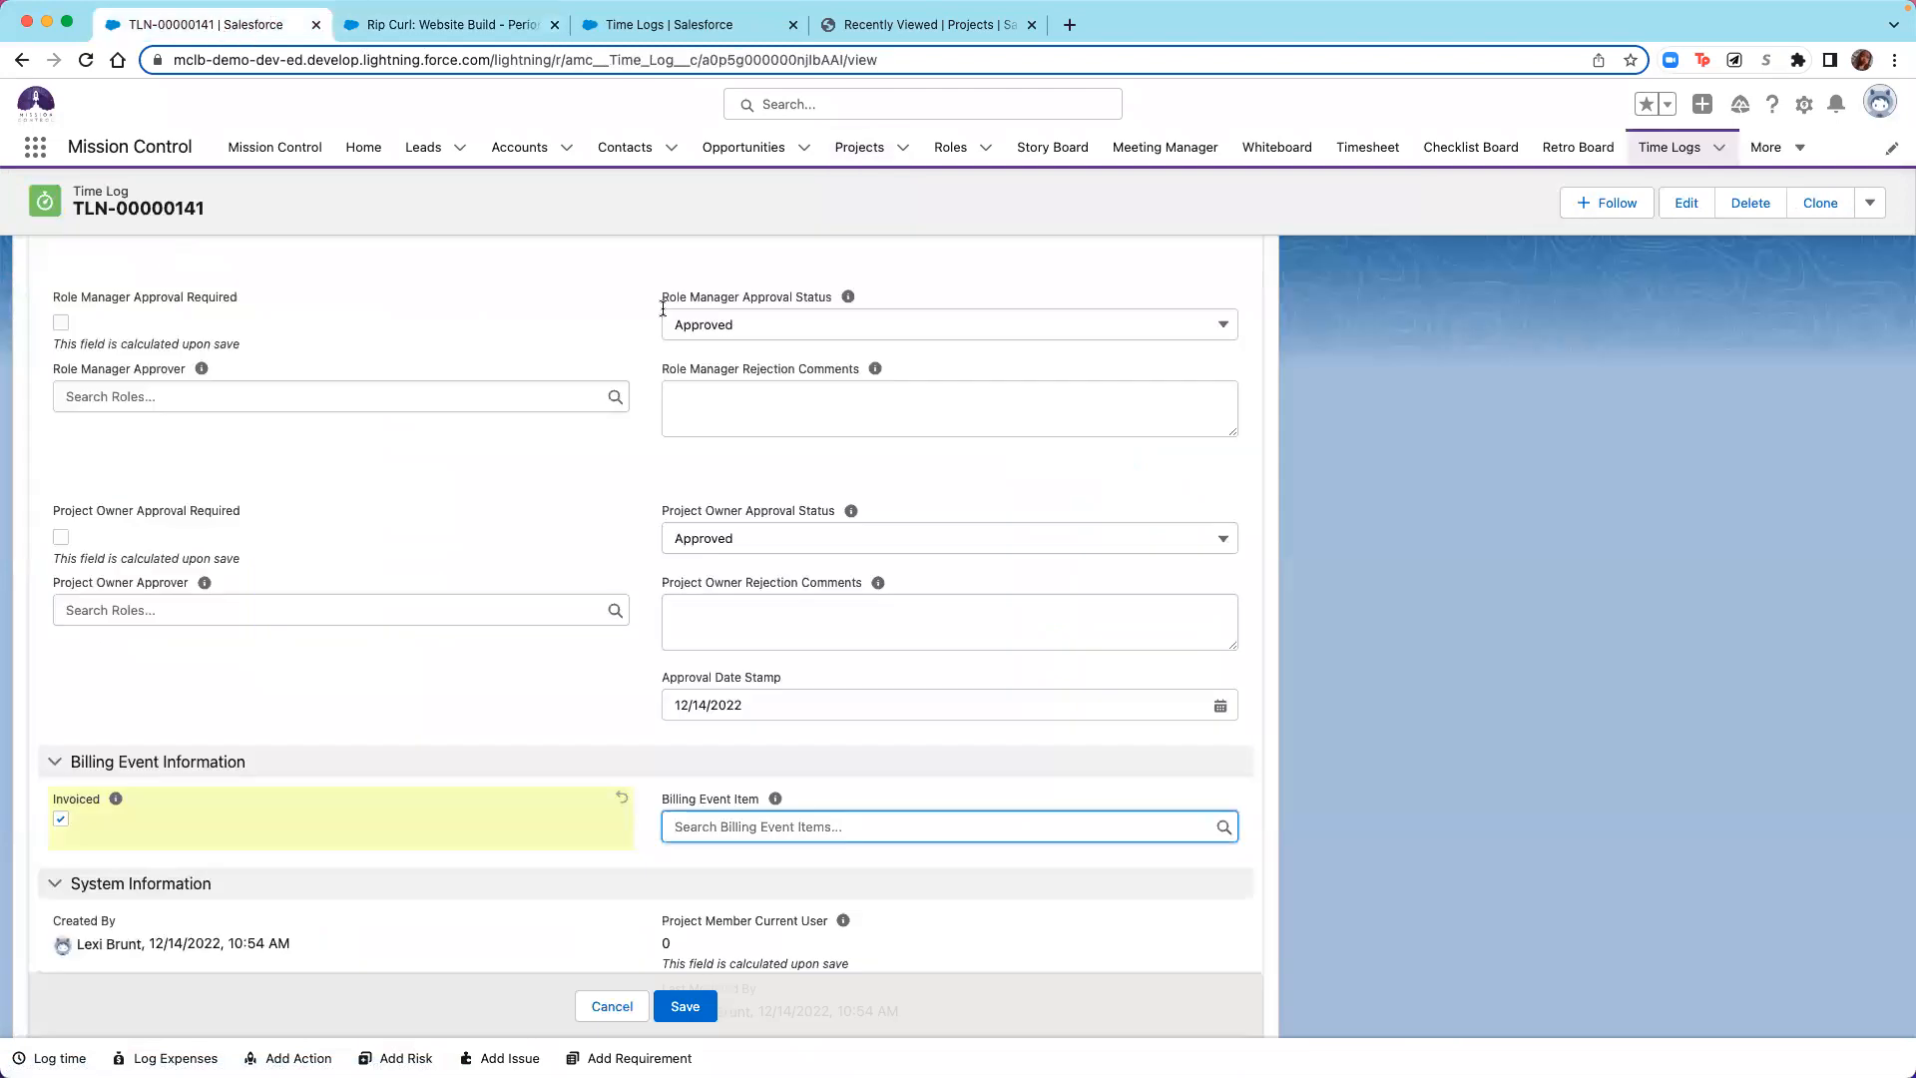
pyautogui.write('time')
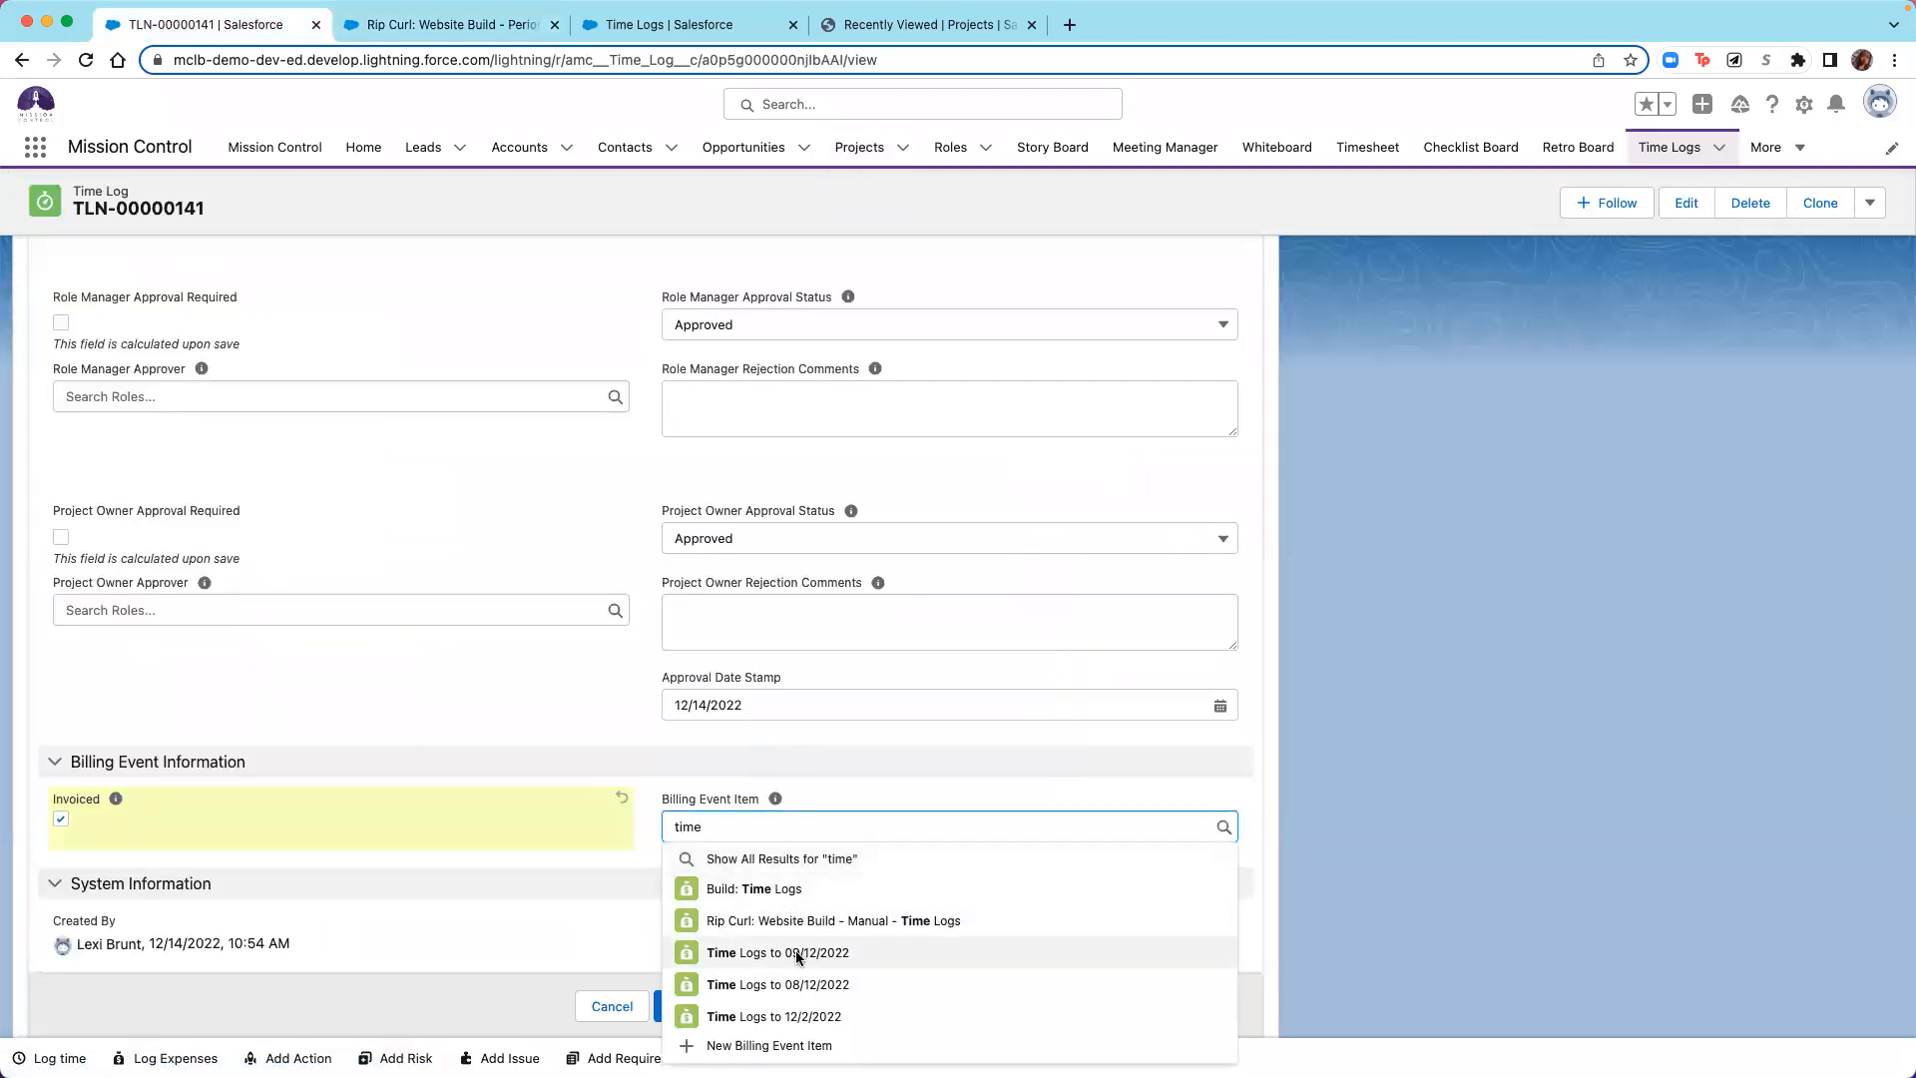
pyautogui.click(794, 950)
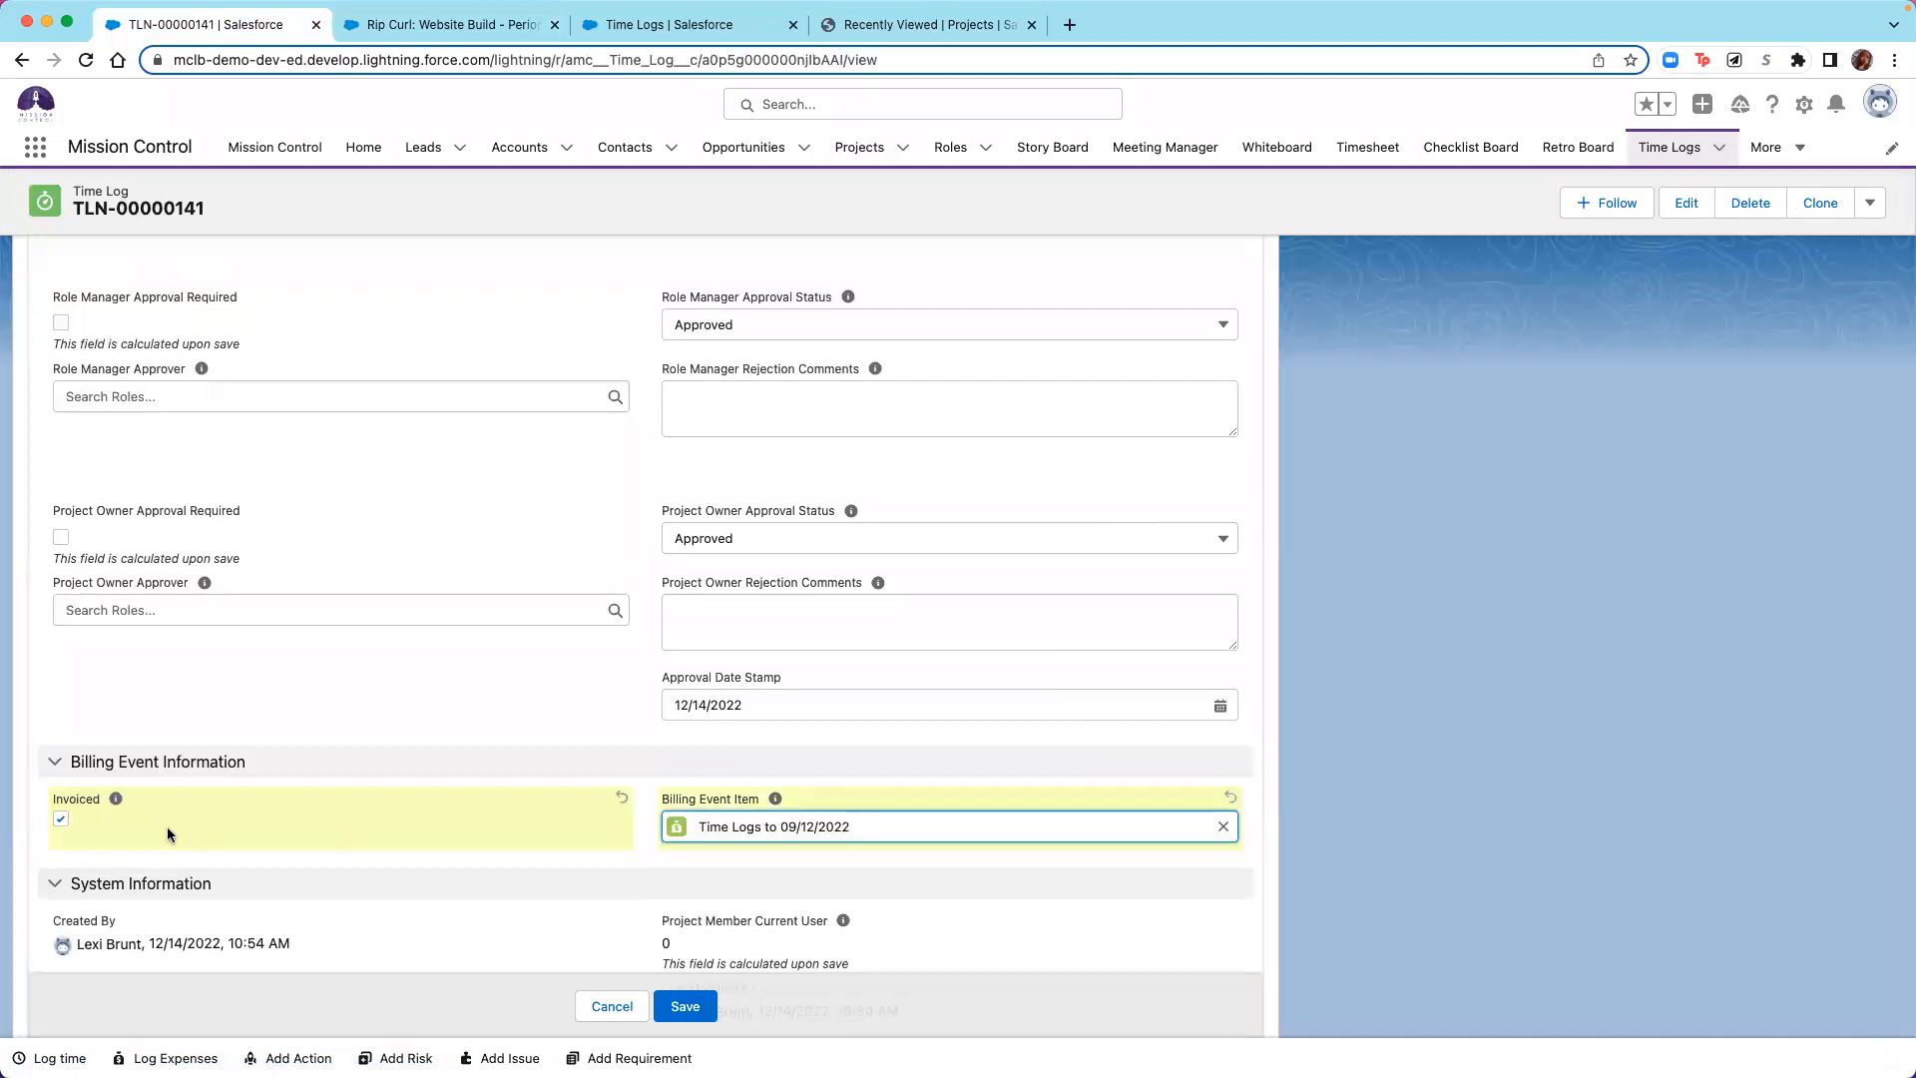
pyautogui.click(686, 1007)
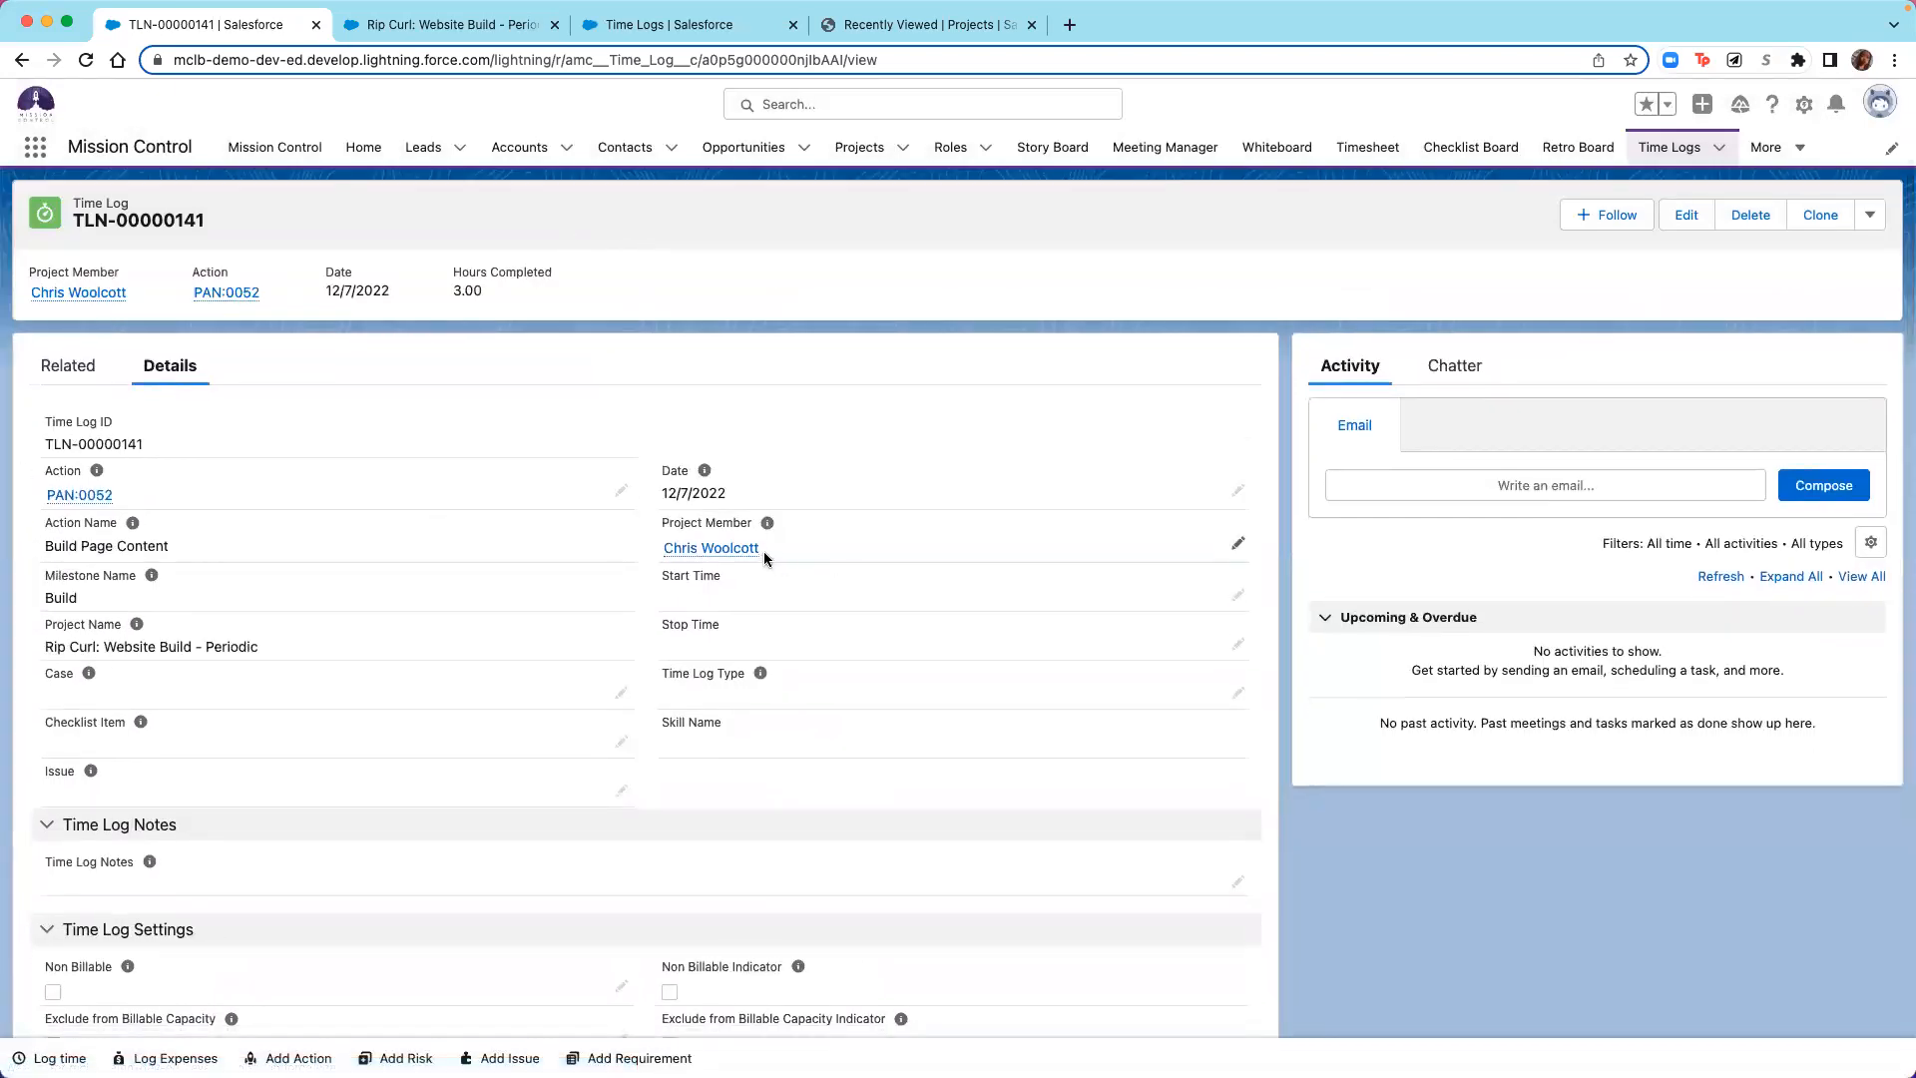
# Reload the periodic project in the second browser tab and expand its 09/12/2022 billing event to check the item amounts.
pyautogui.click(449, 27)
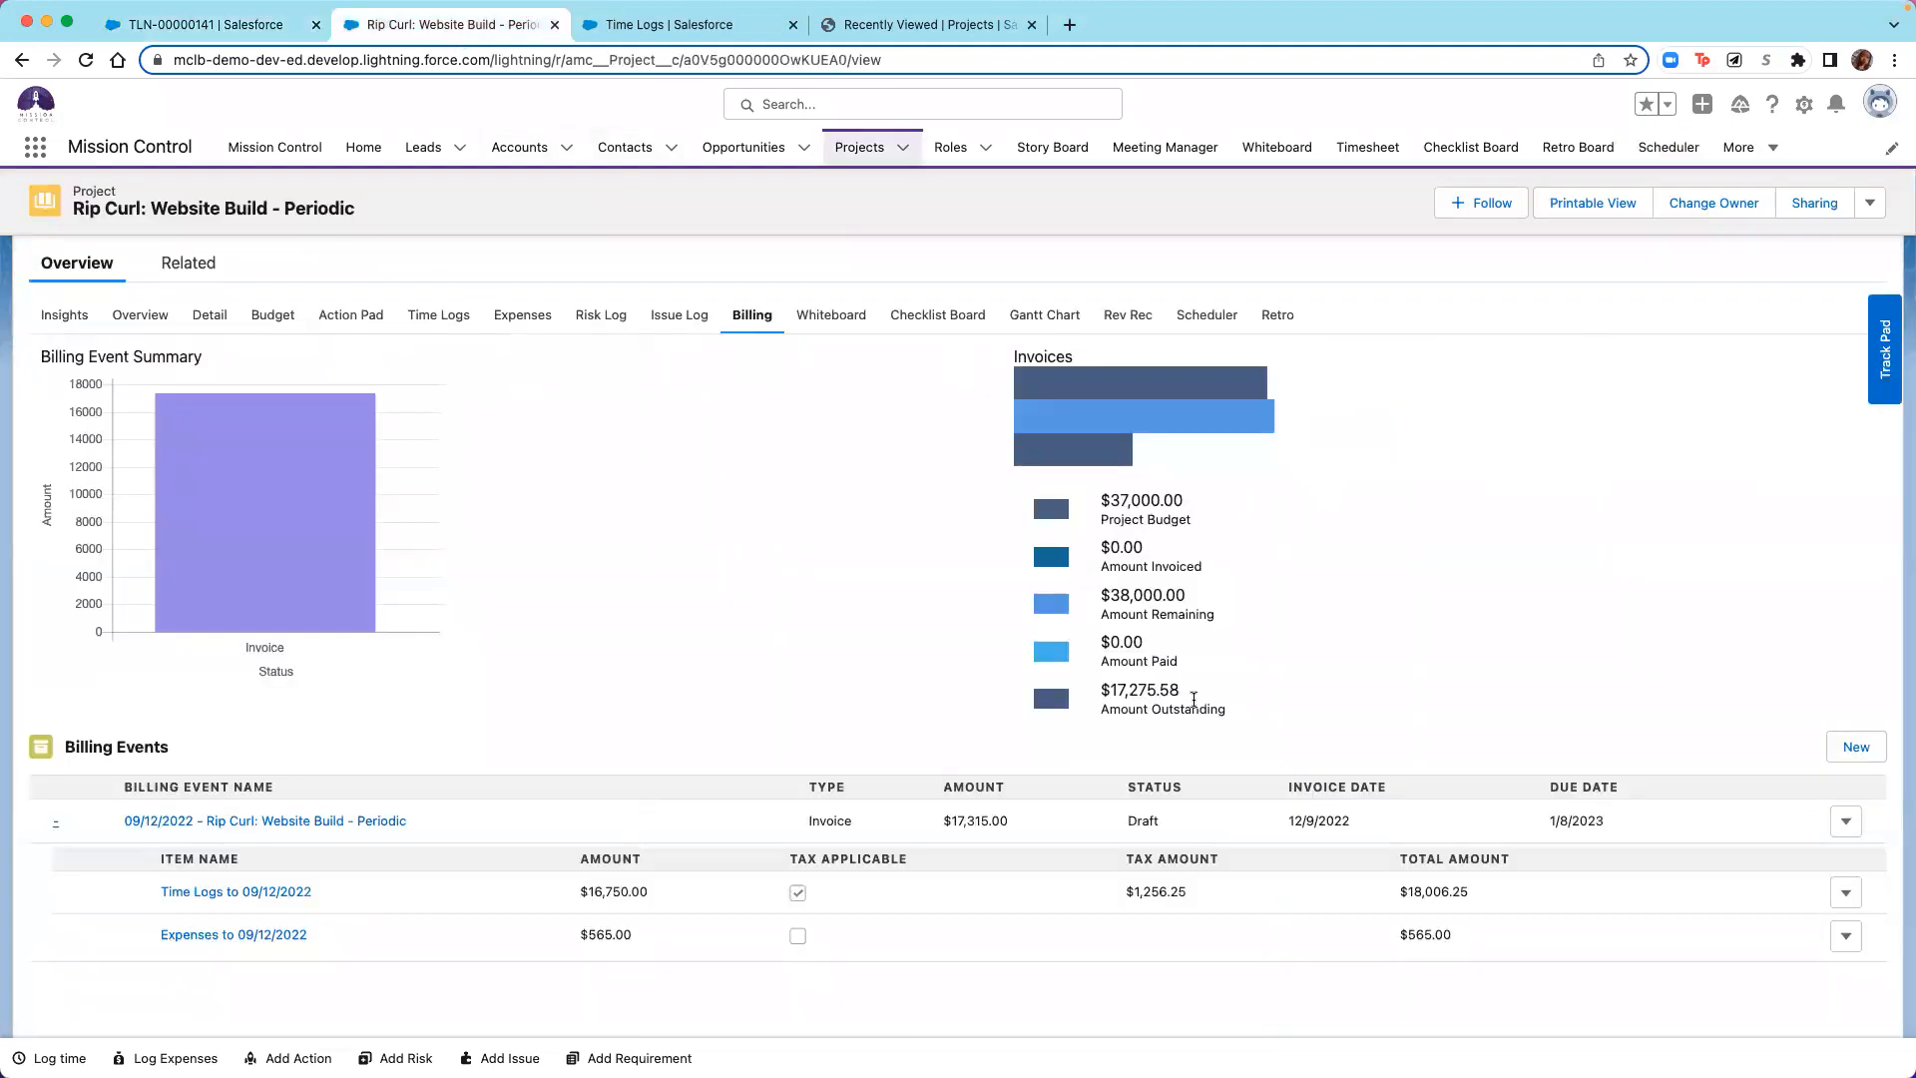
pyautogui.click(86, 63)
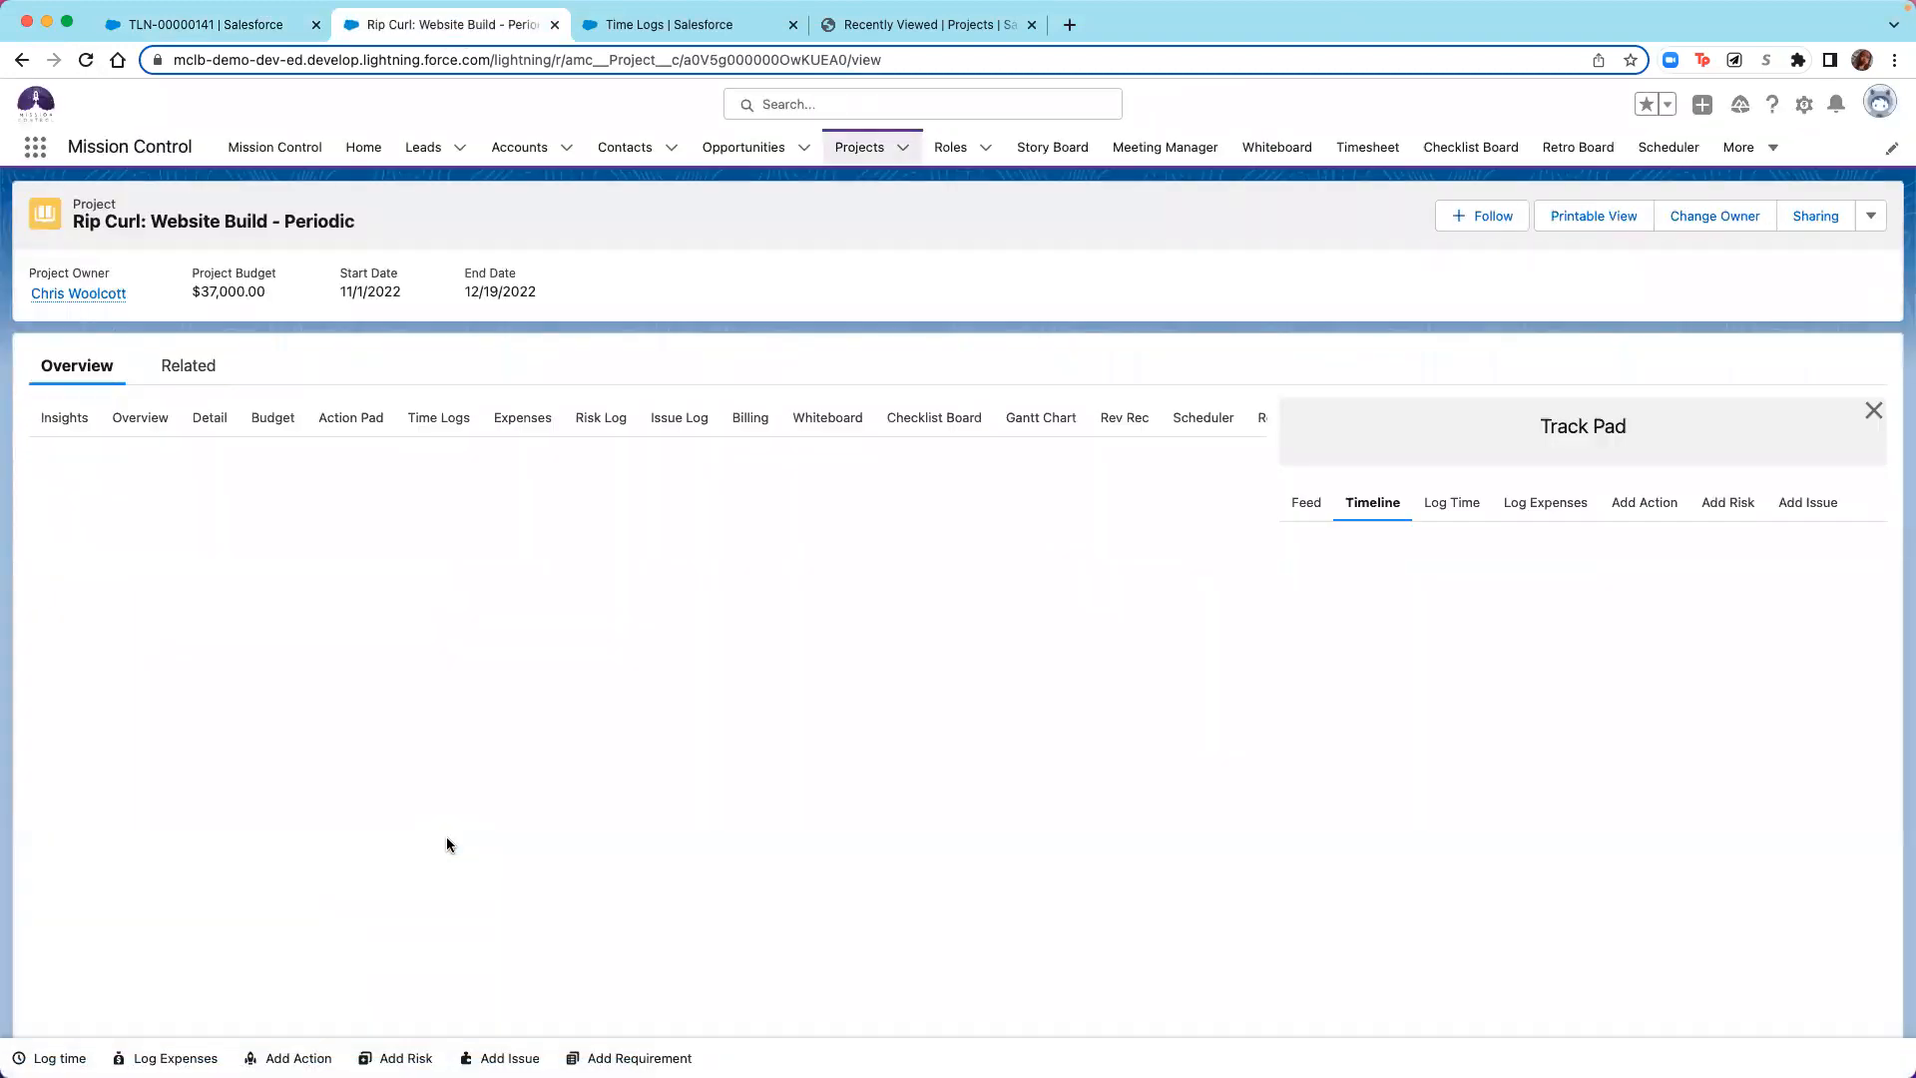
pyautogui.click(765, 419)
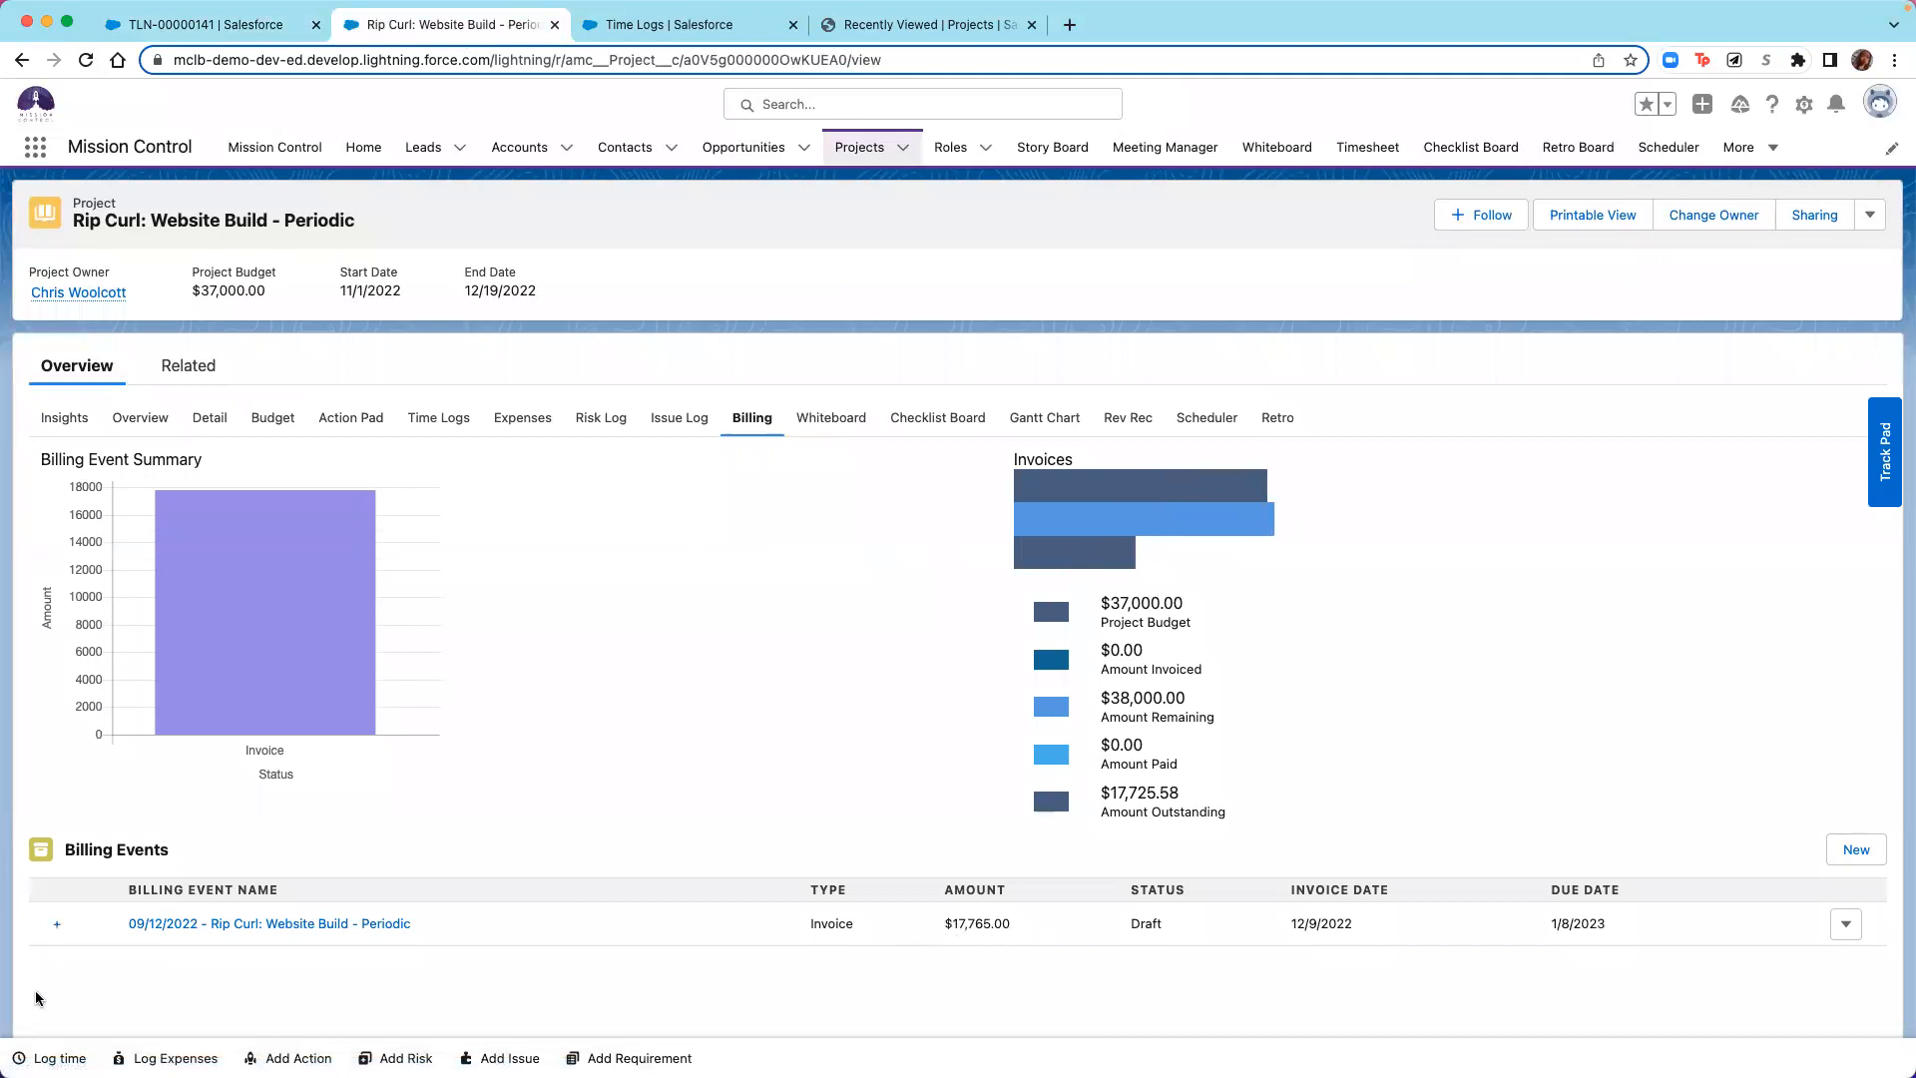
pyautogui.click(57, 929)
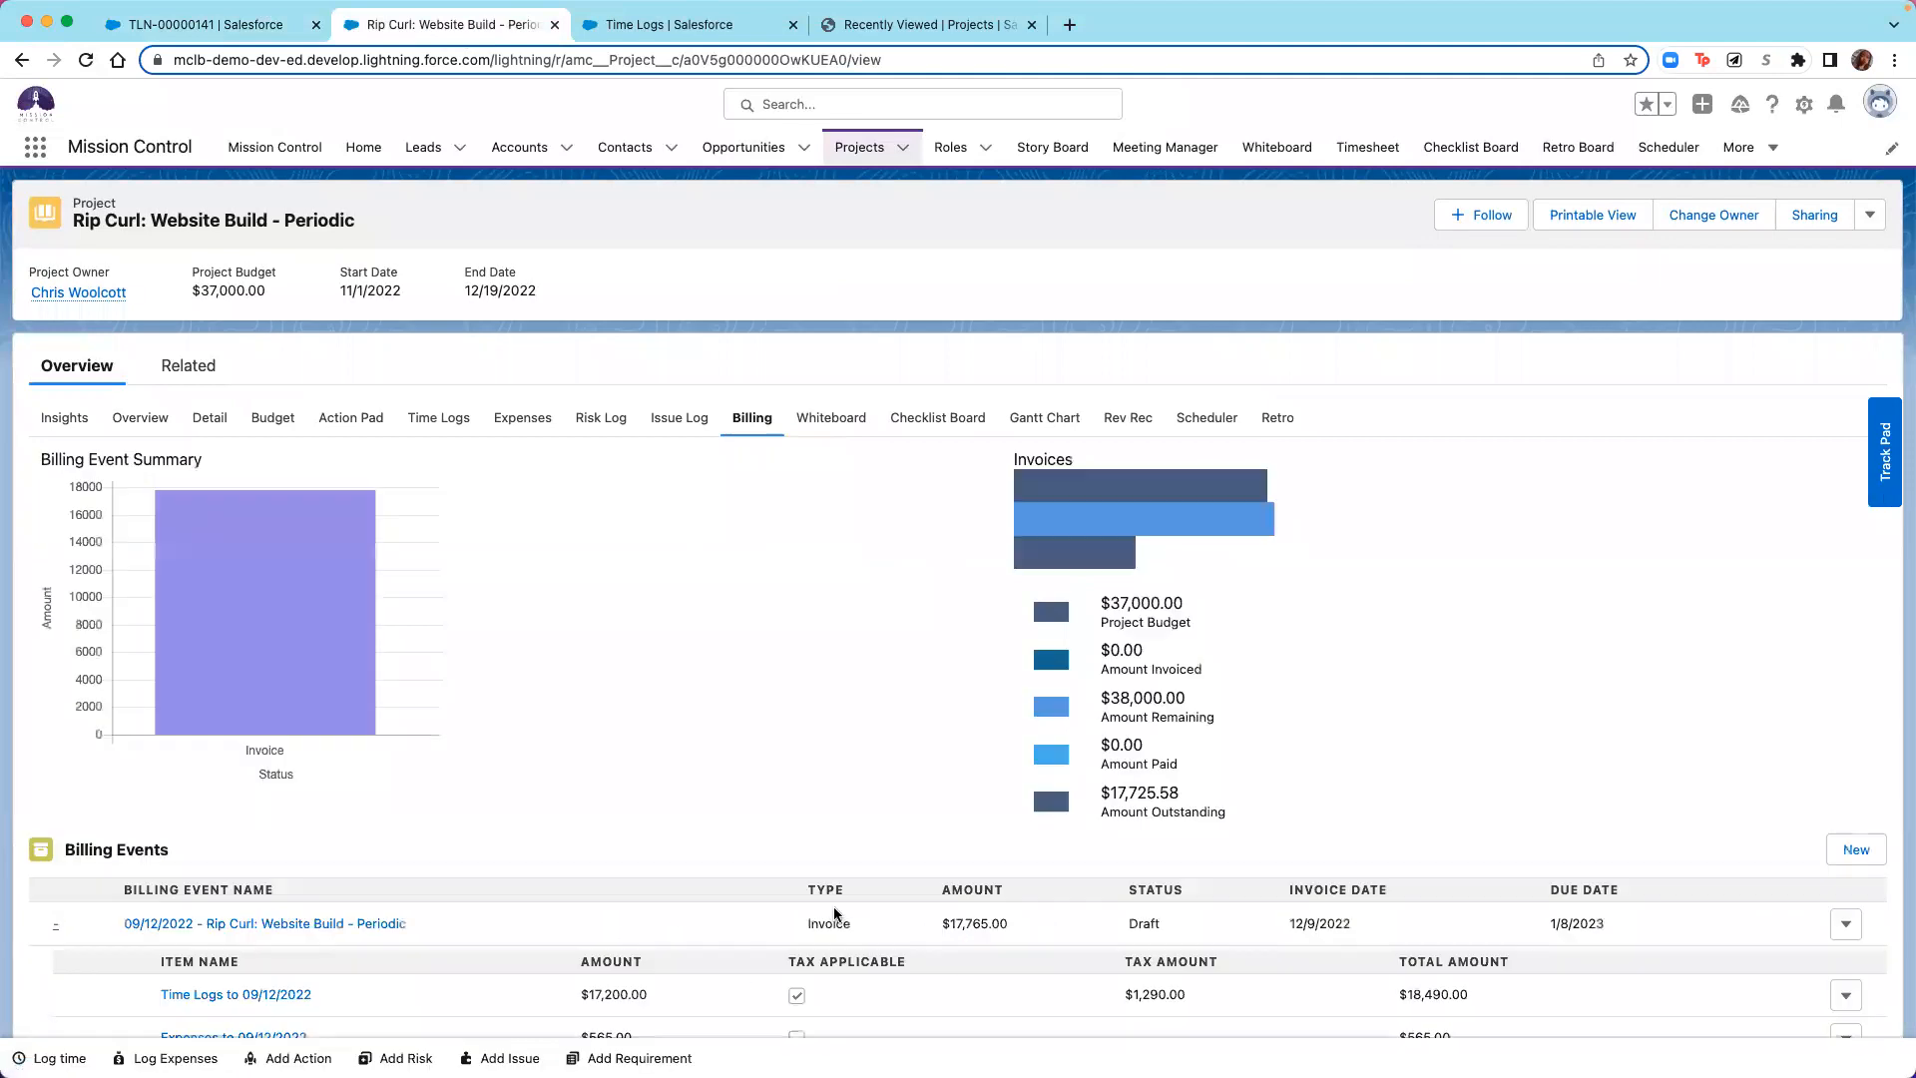
pyautogui.scroll(-2, 834, 906)
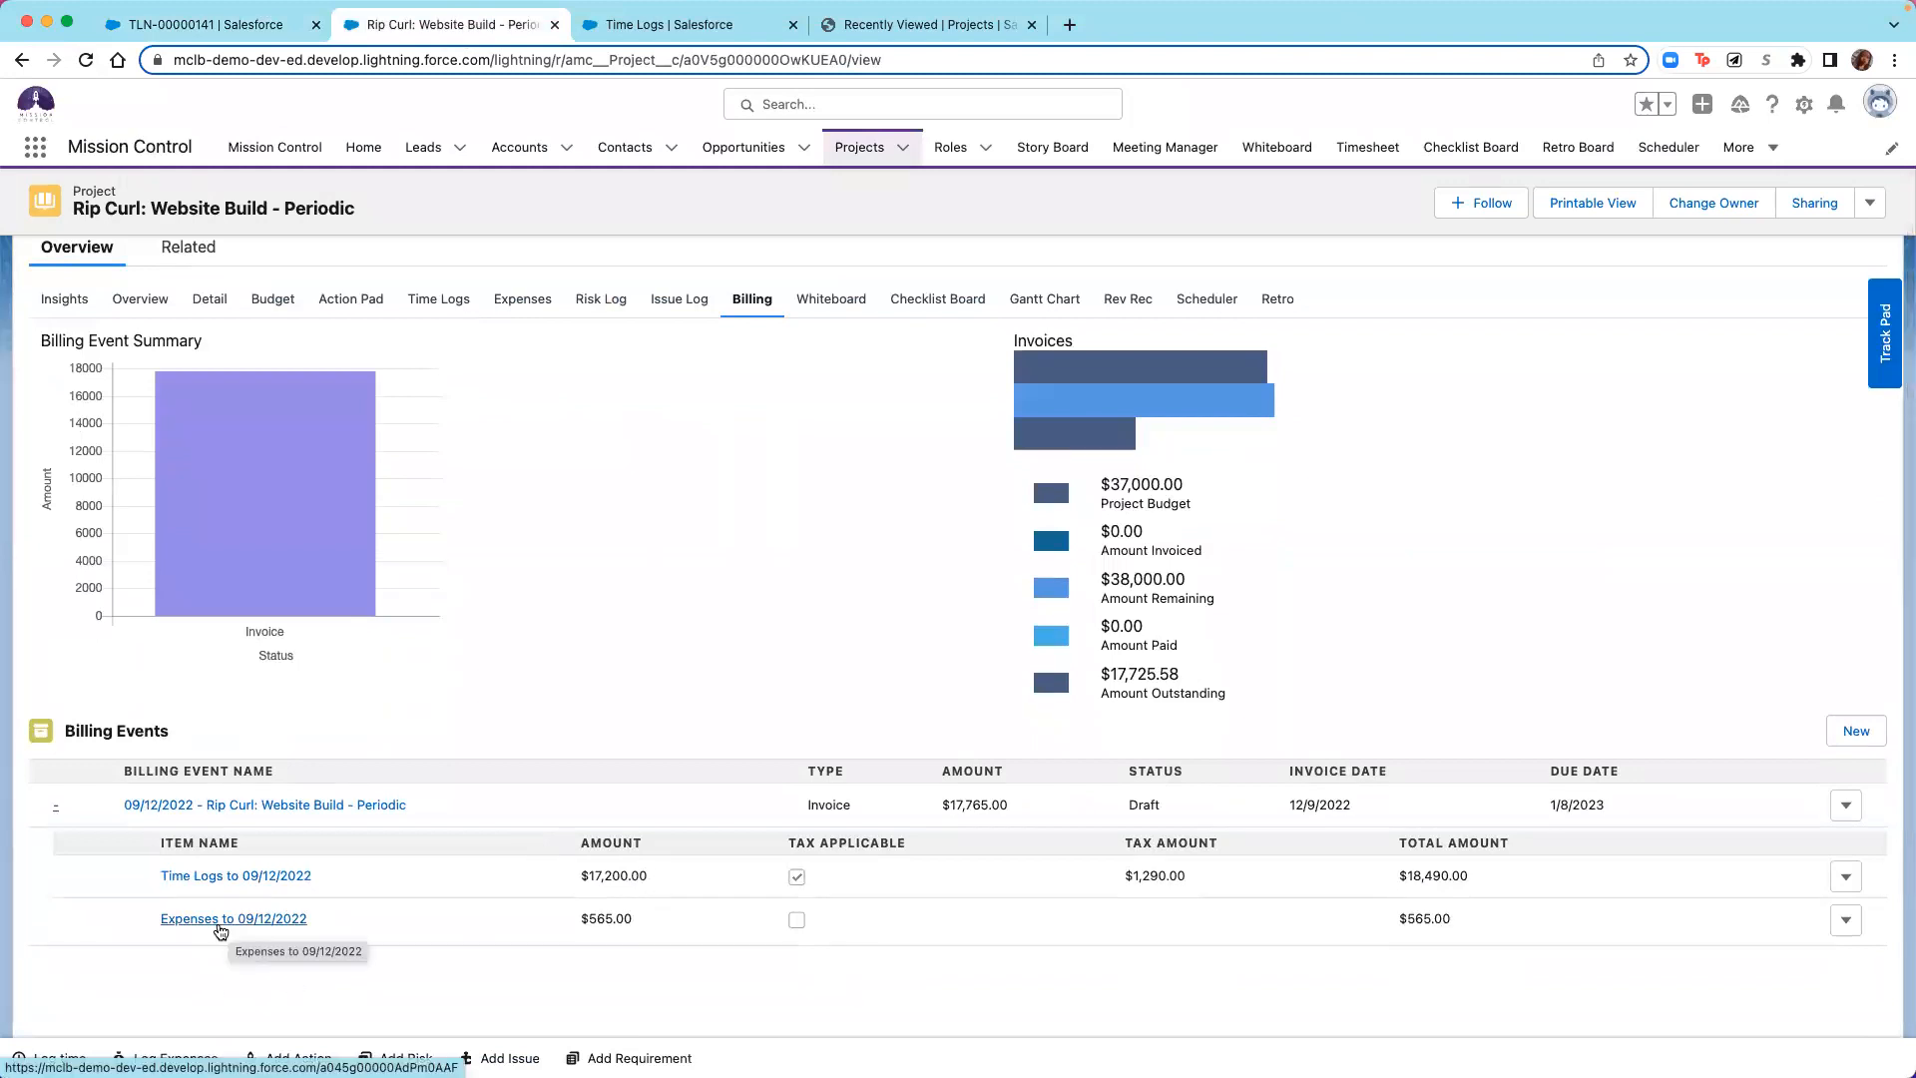
# Open expense EXP:000005 from the periodic project's expenses and examine its invoiced status and linked billing event item.
pyautogui.click(524, 300)
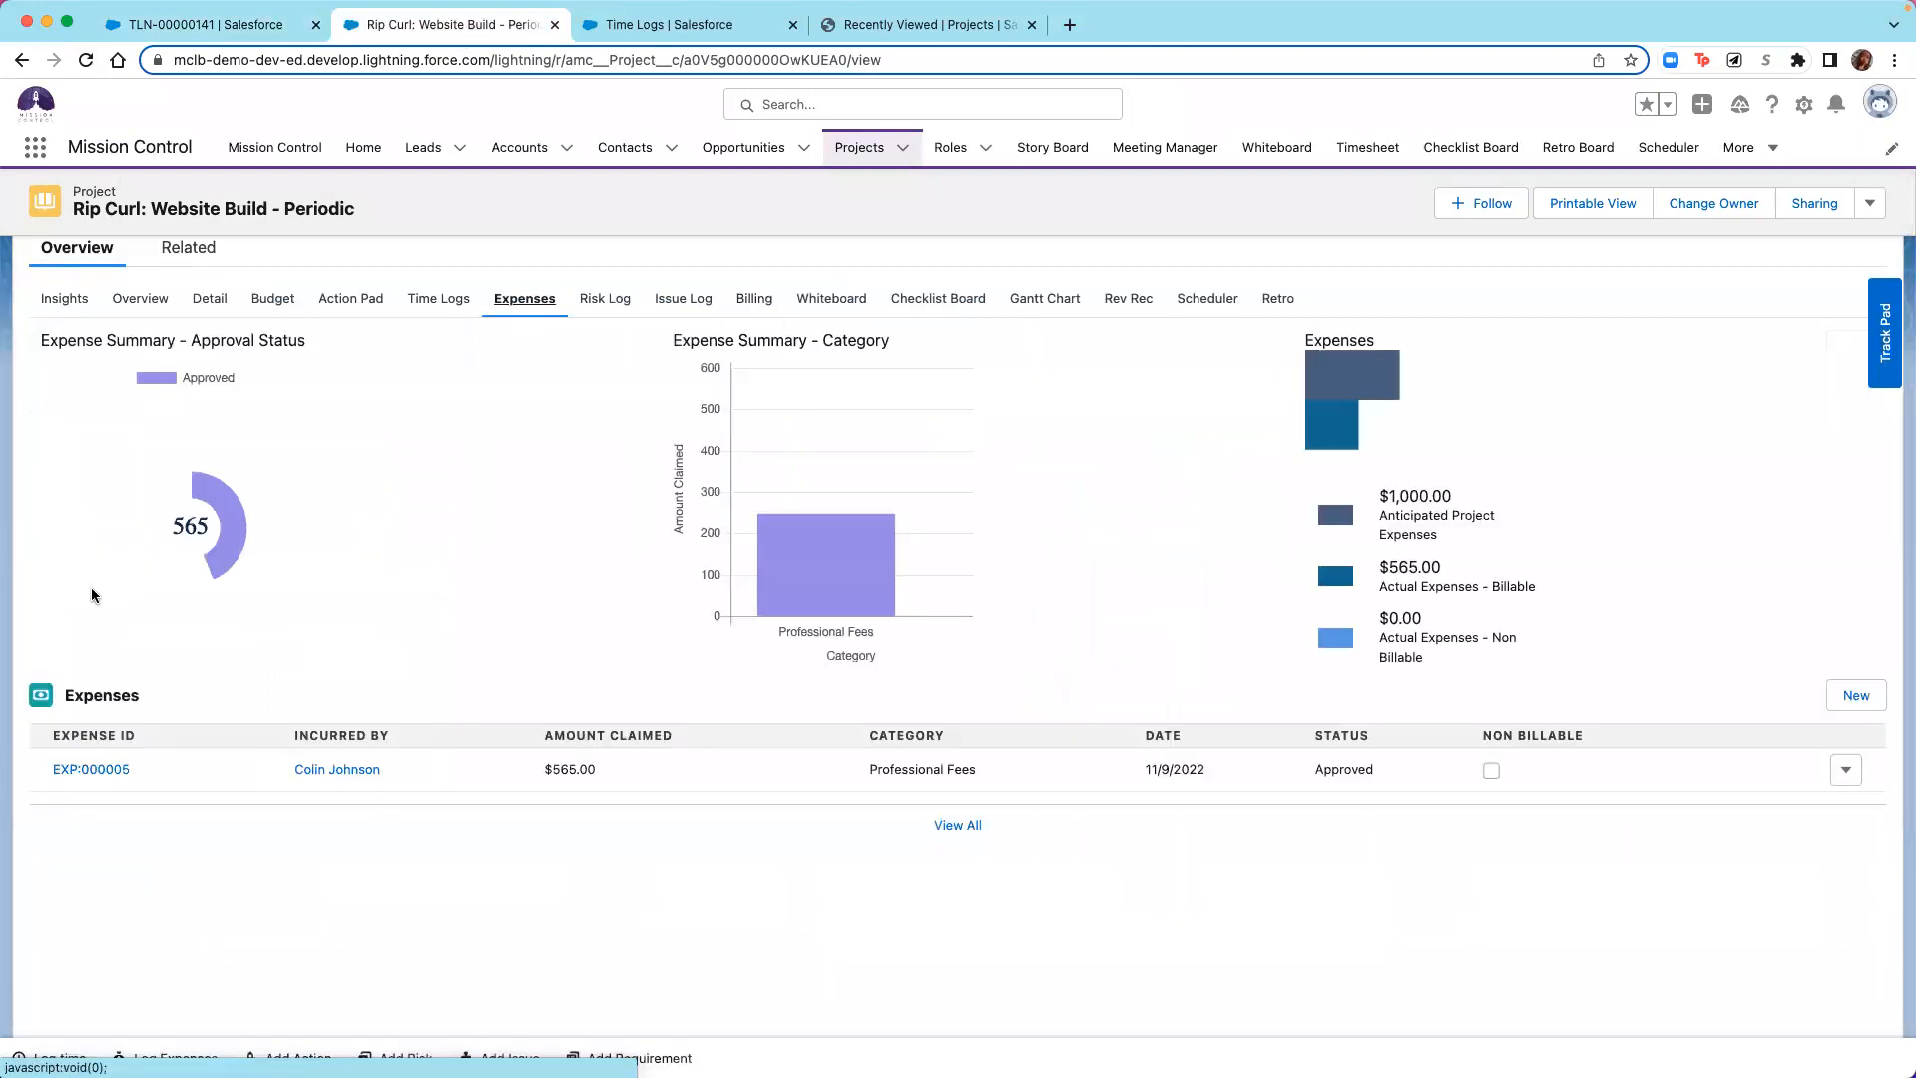
pyautogui.click(91, 770)
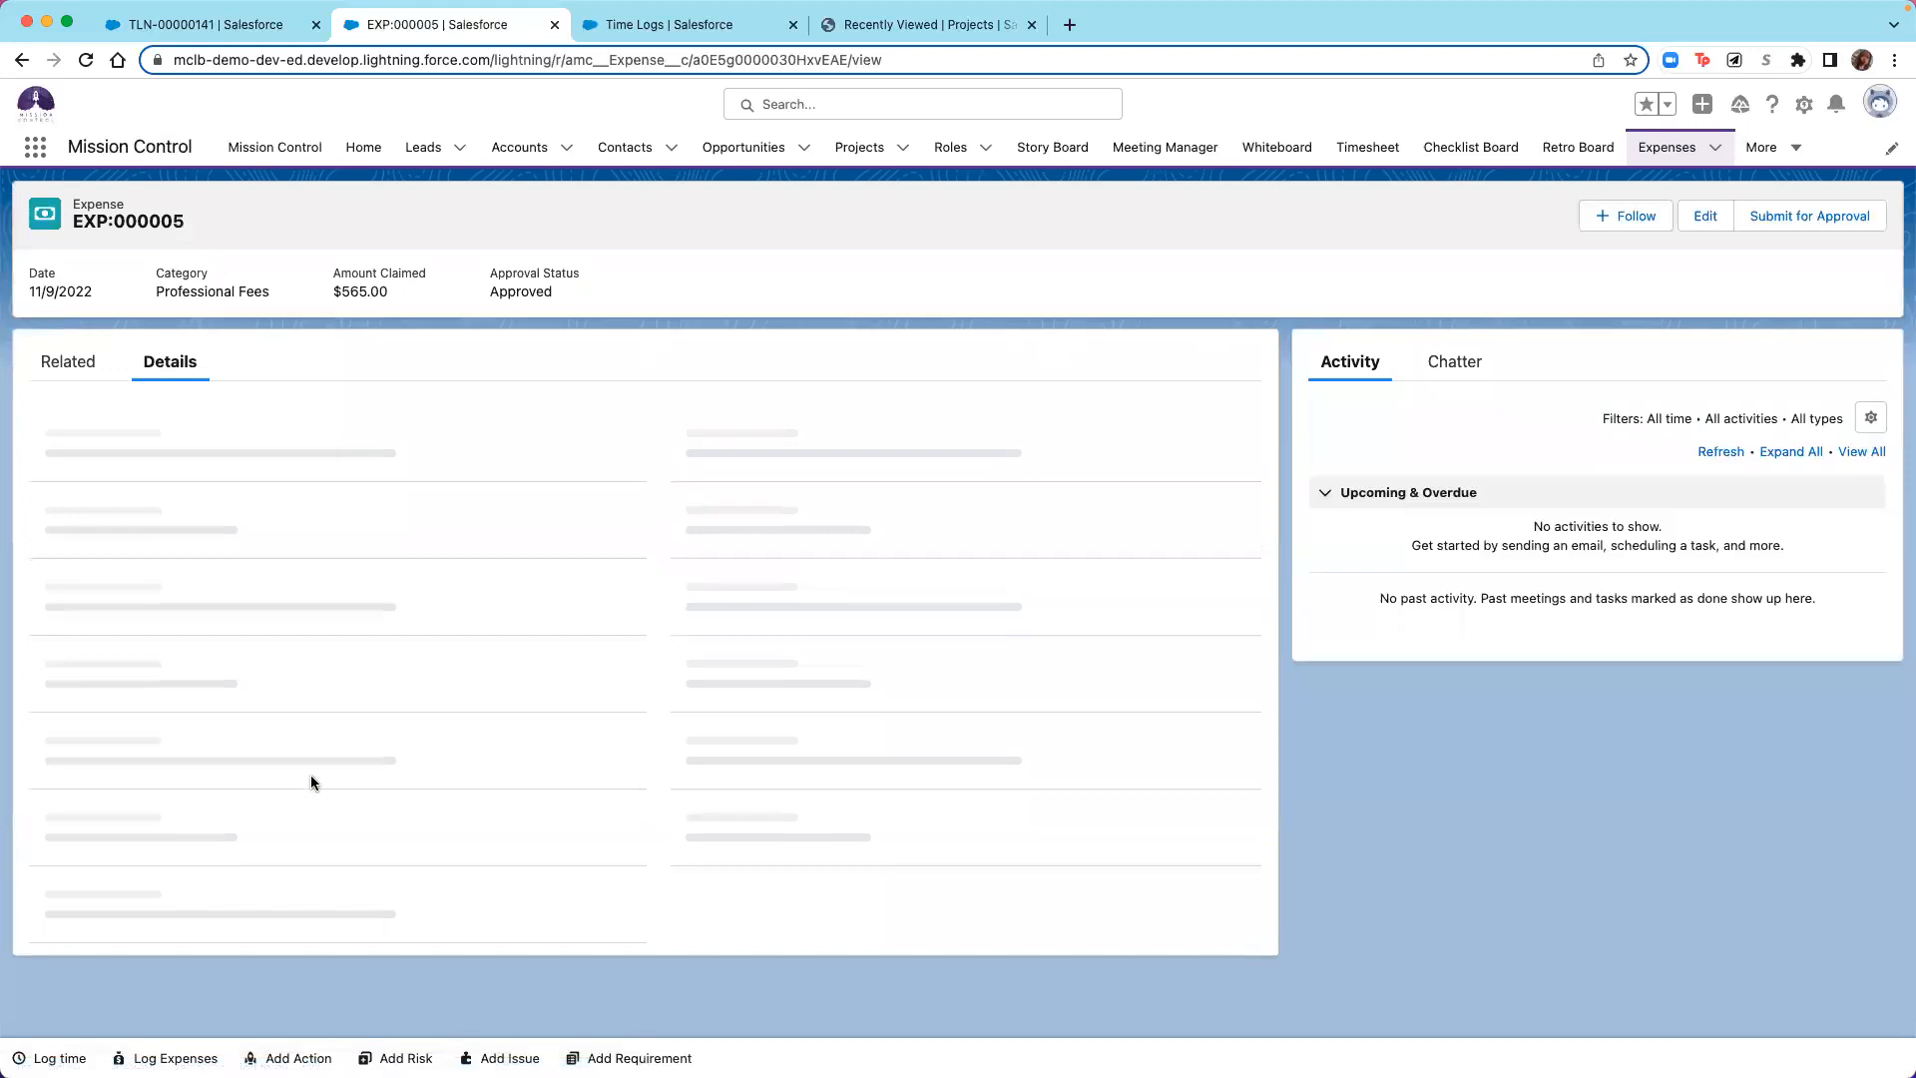
pyautogui.scroll(-8, 311, 783)
pyautogui.scroll(-7, 311, 782)
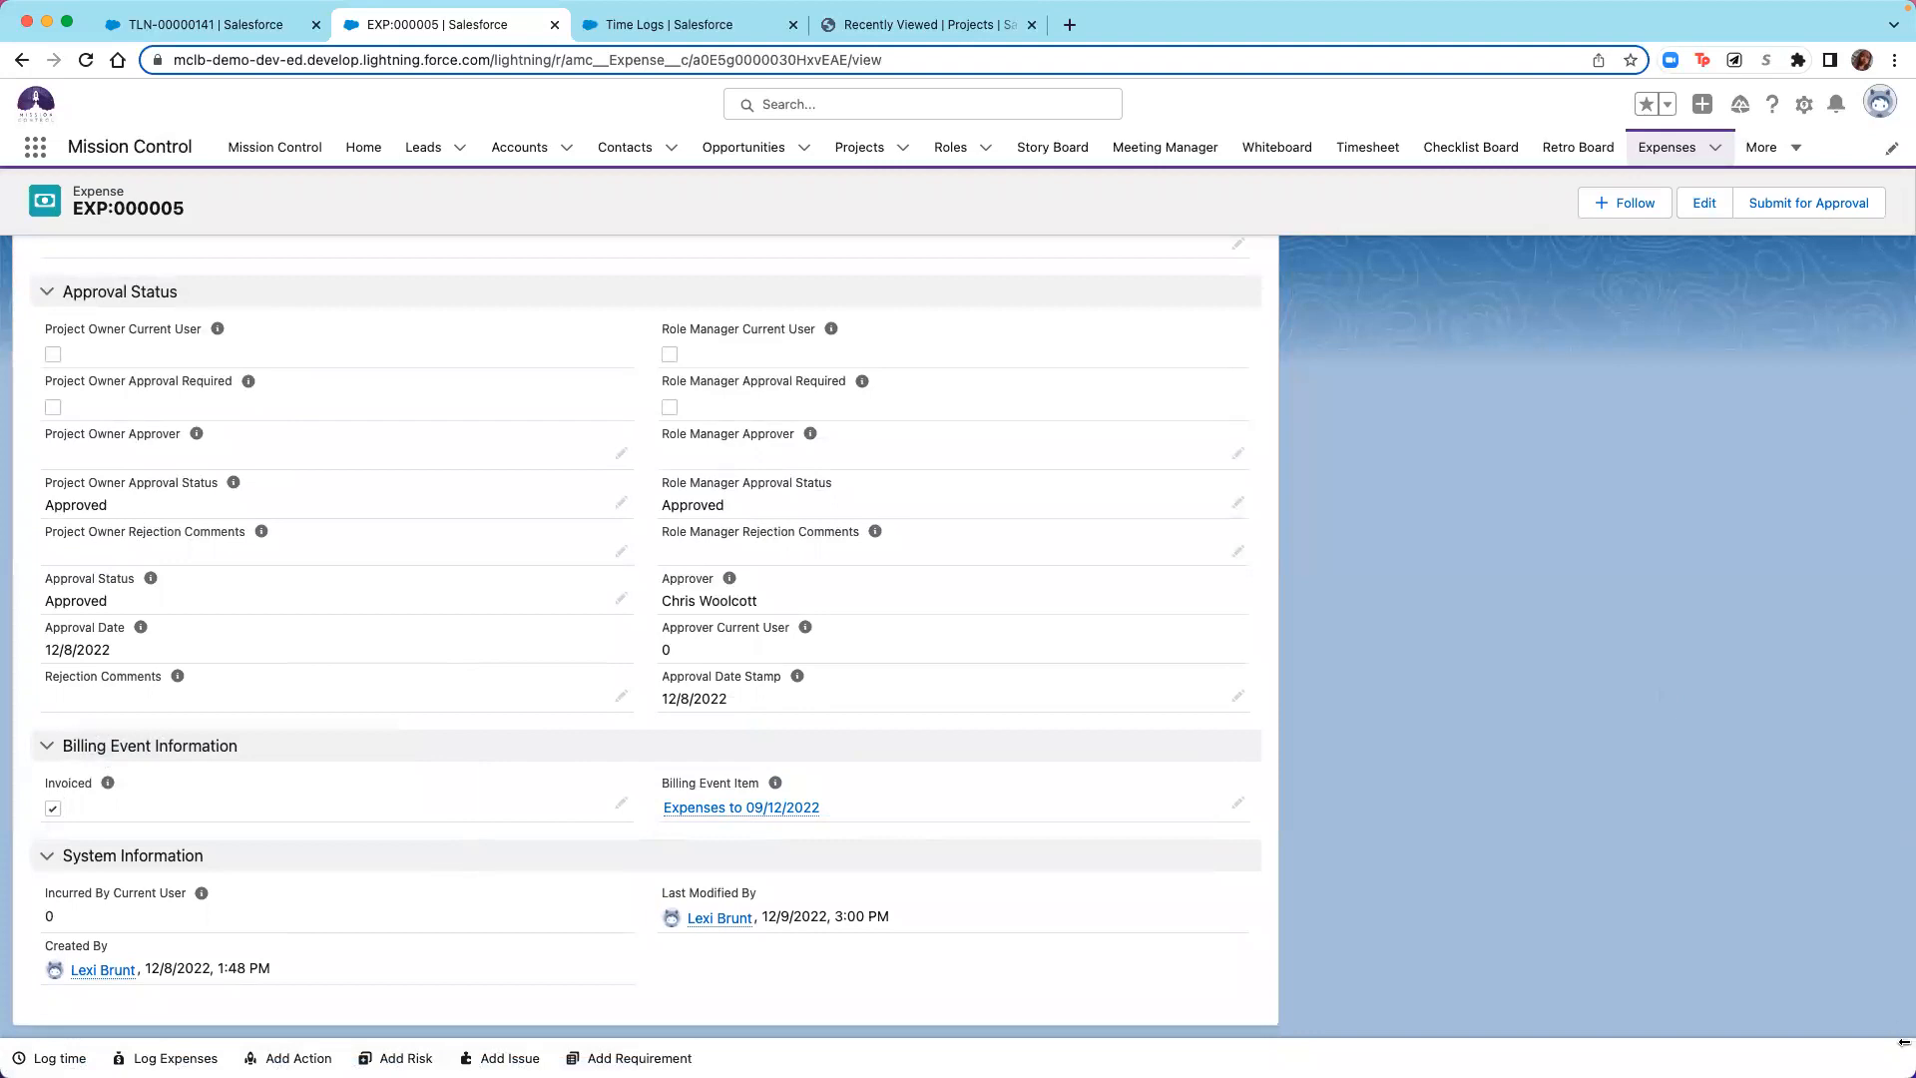
pyautogui.scroll(15, 458, 629)
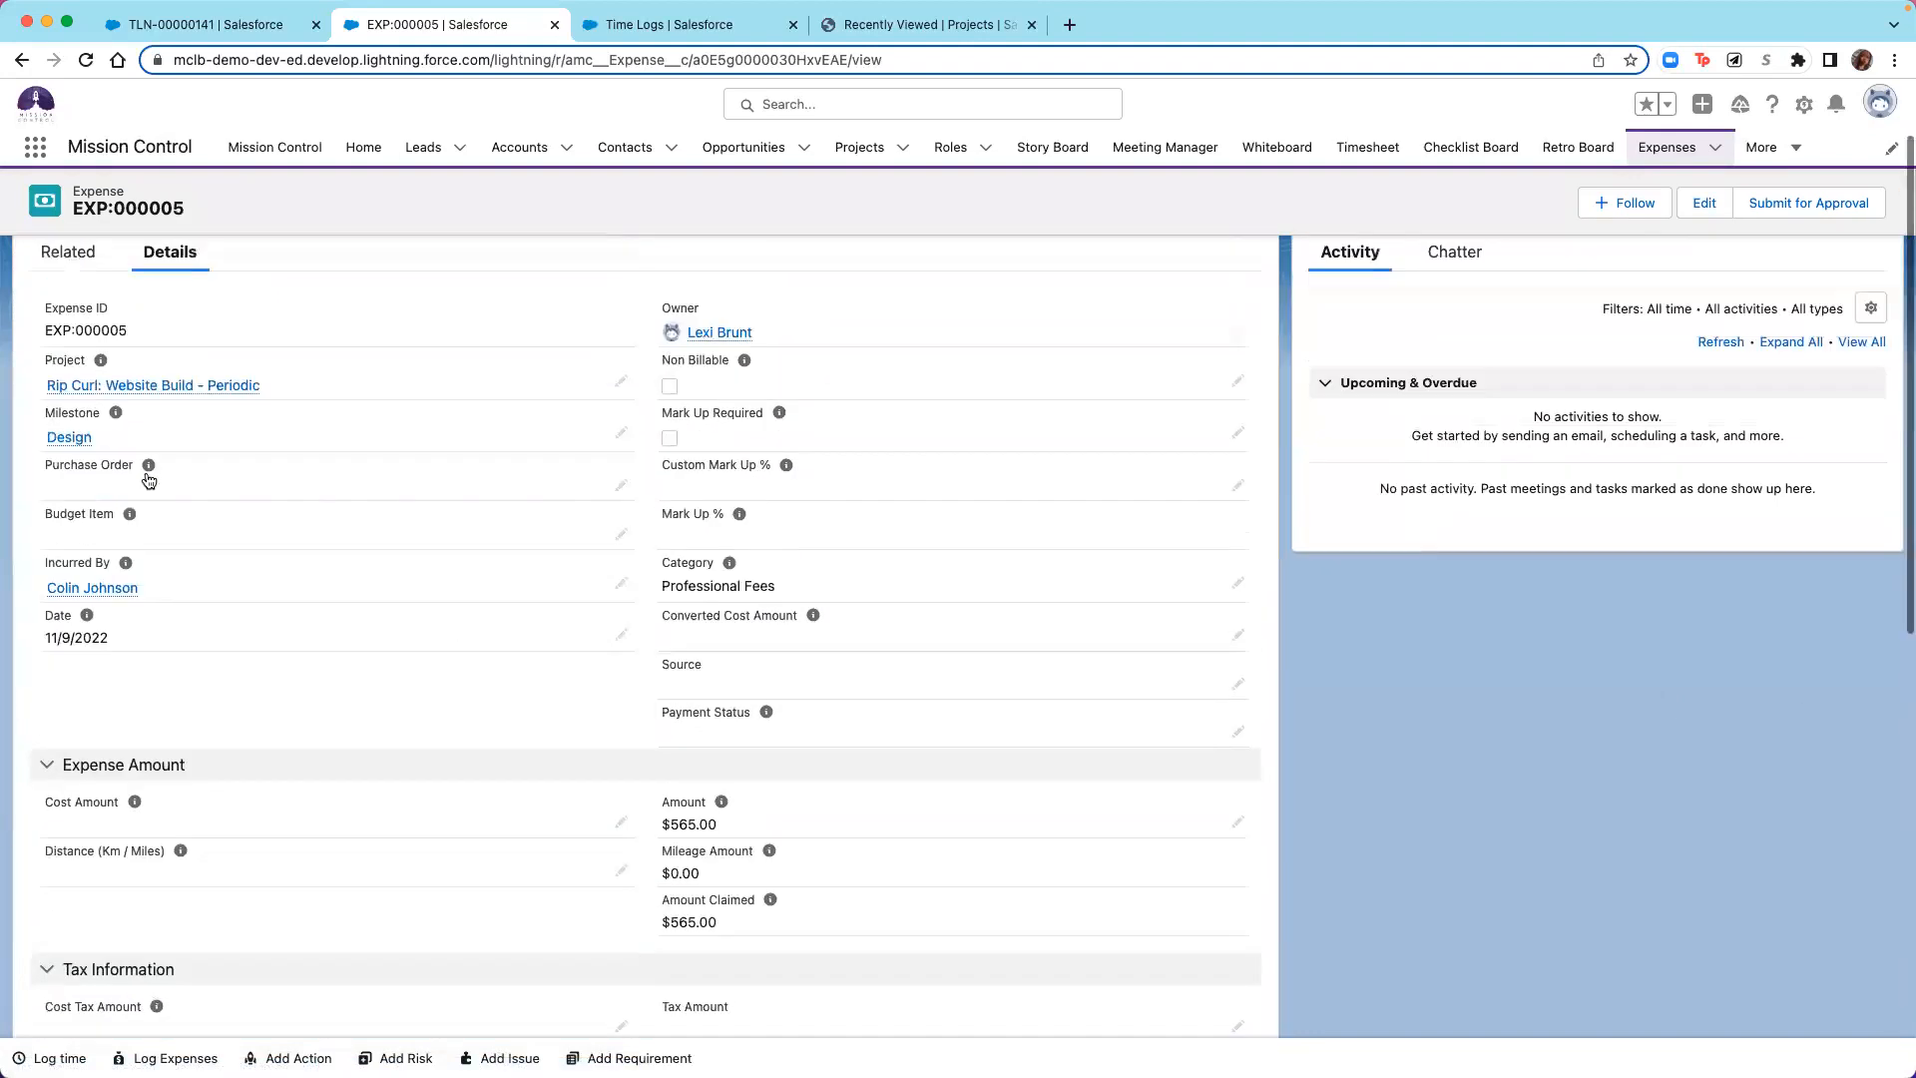
pyautogui.scroll(-15, 146, 479)
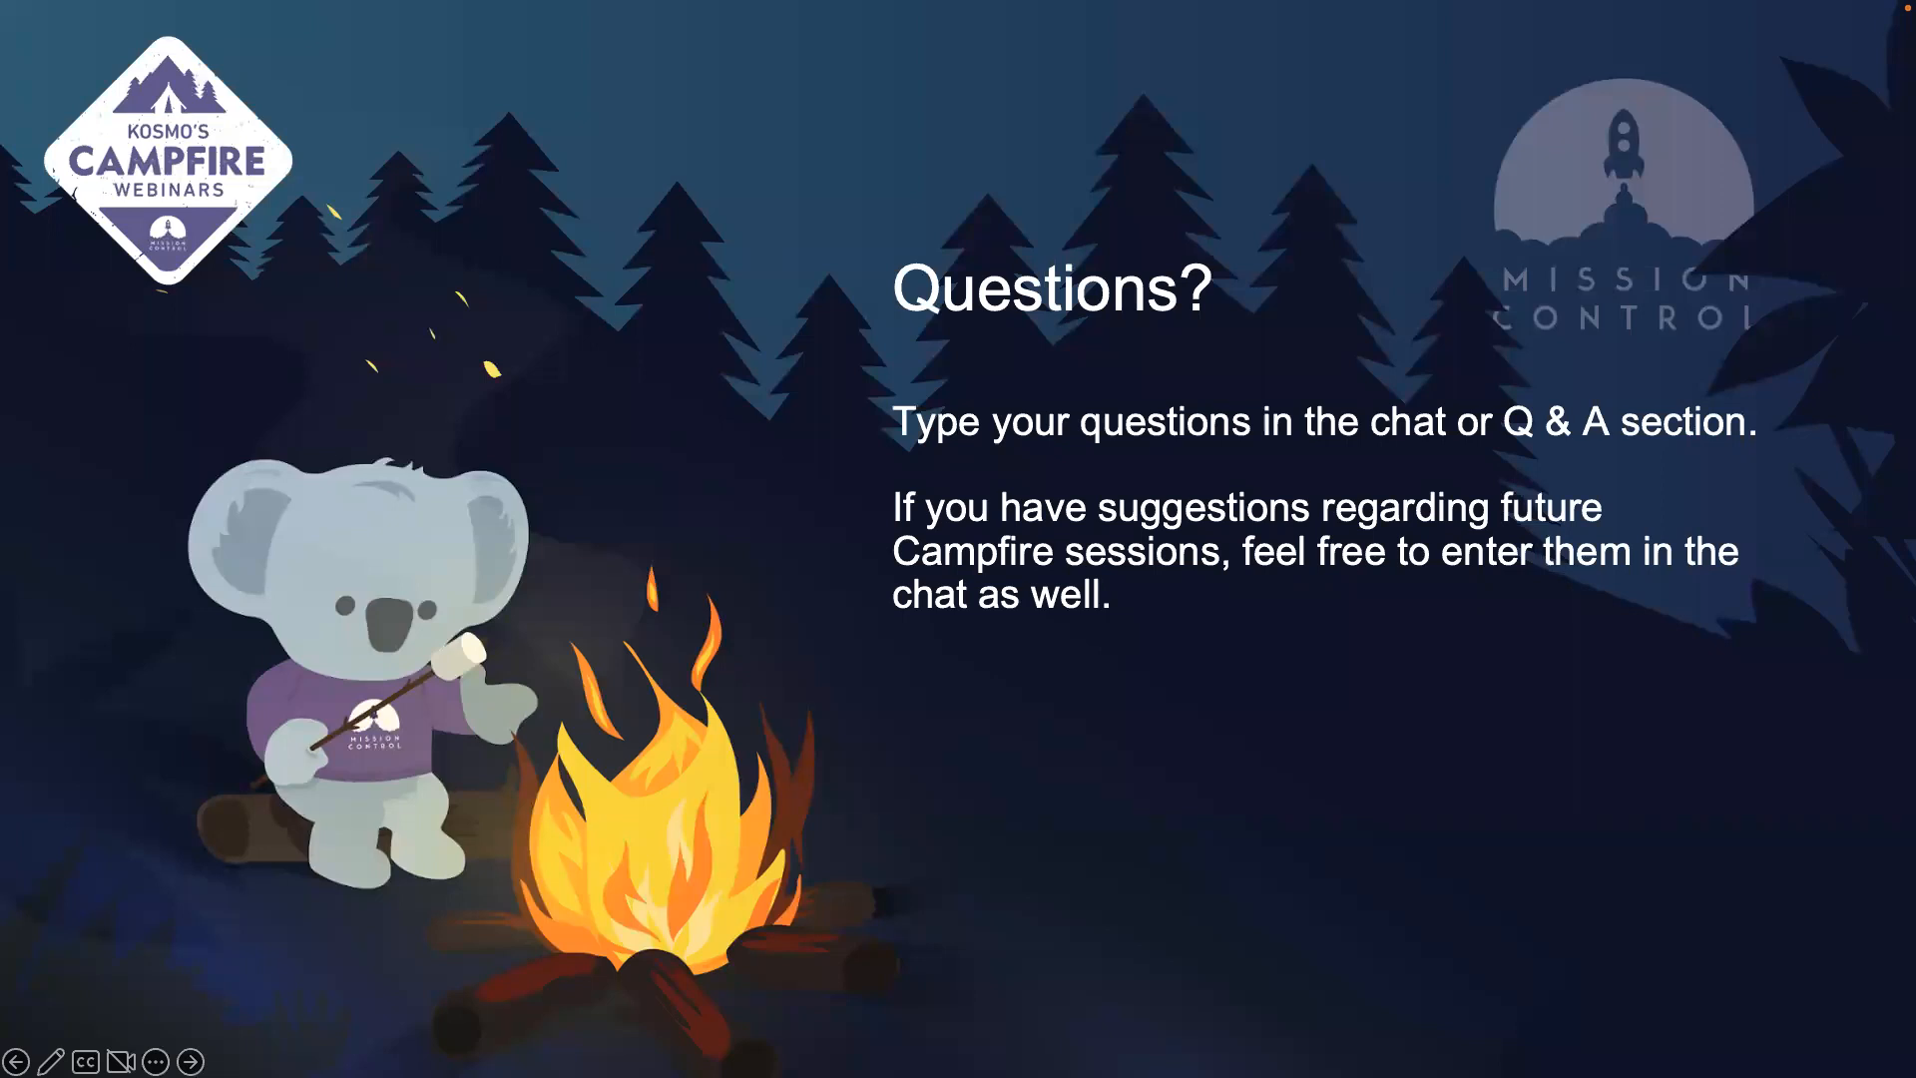
pyautogui.press('Right')
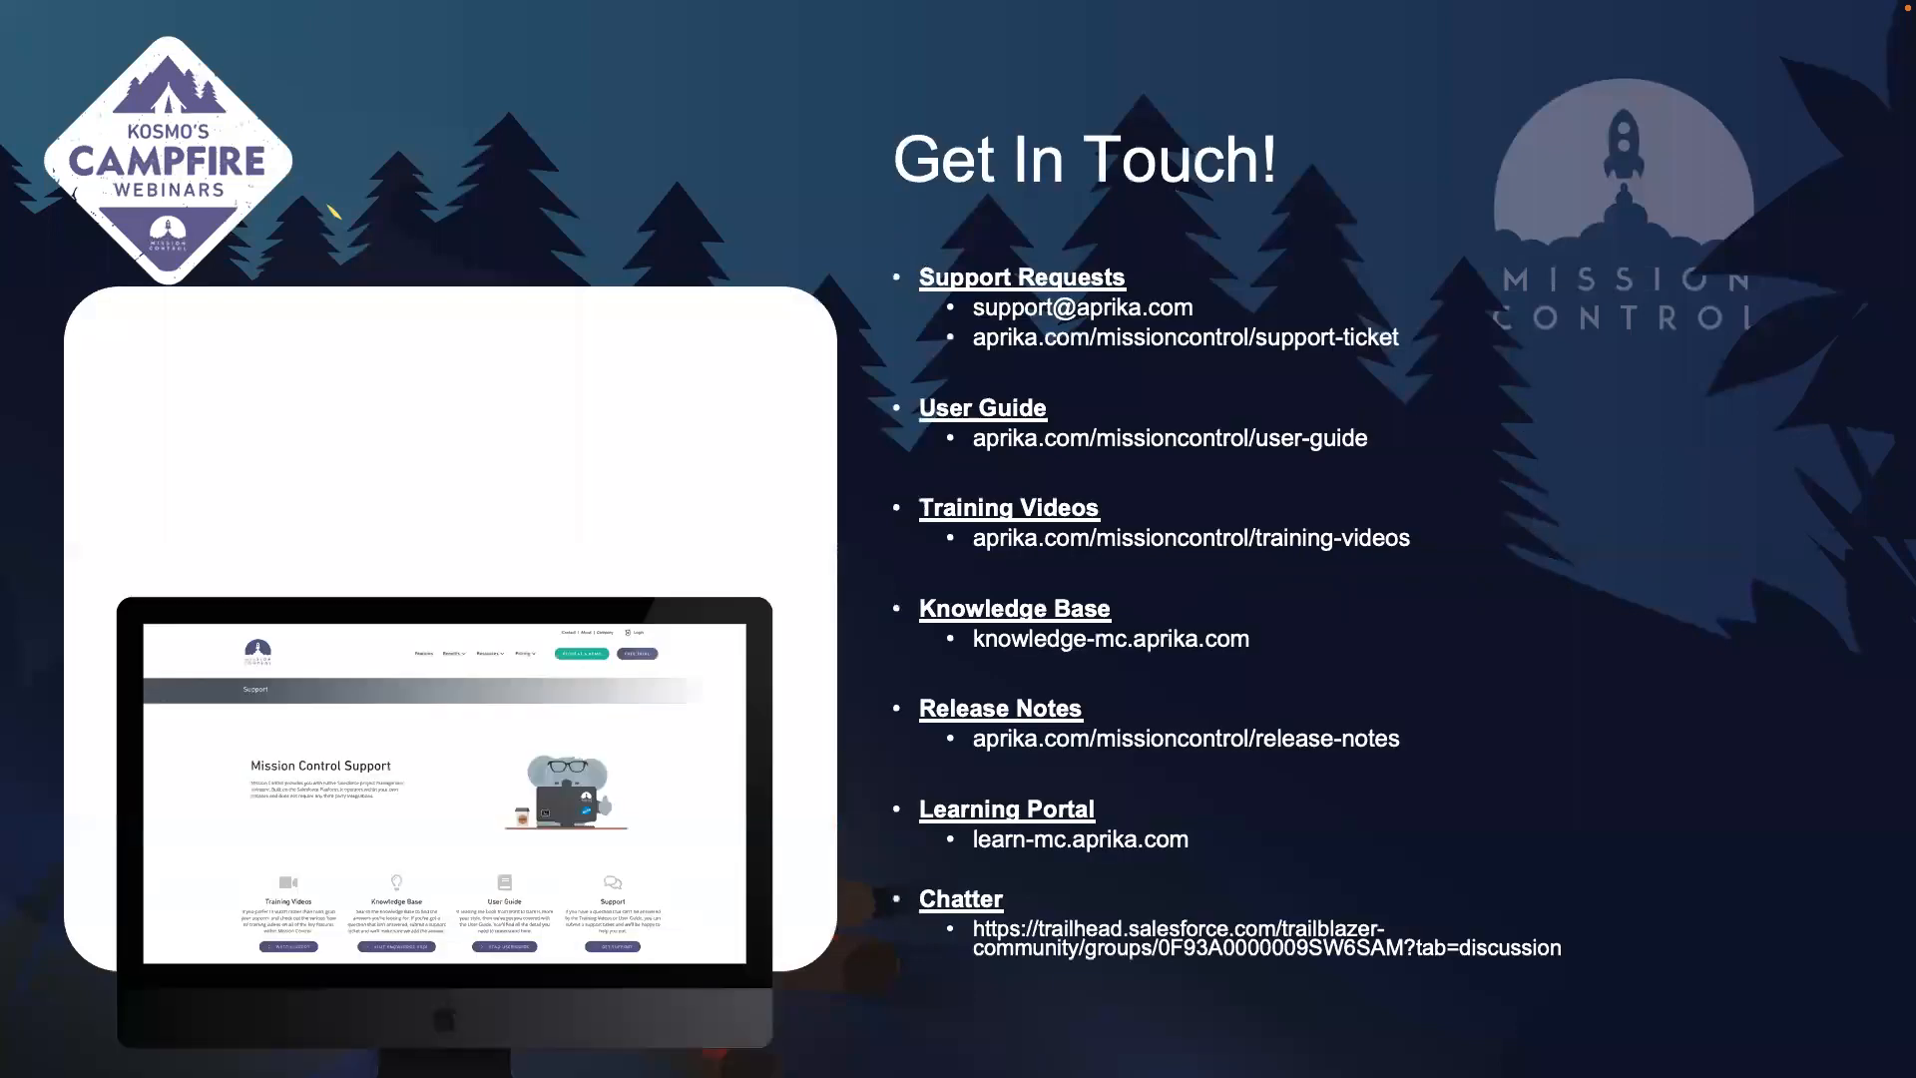